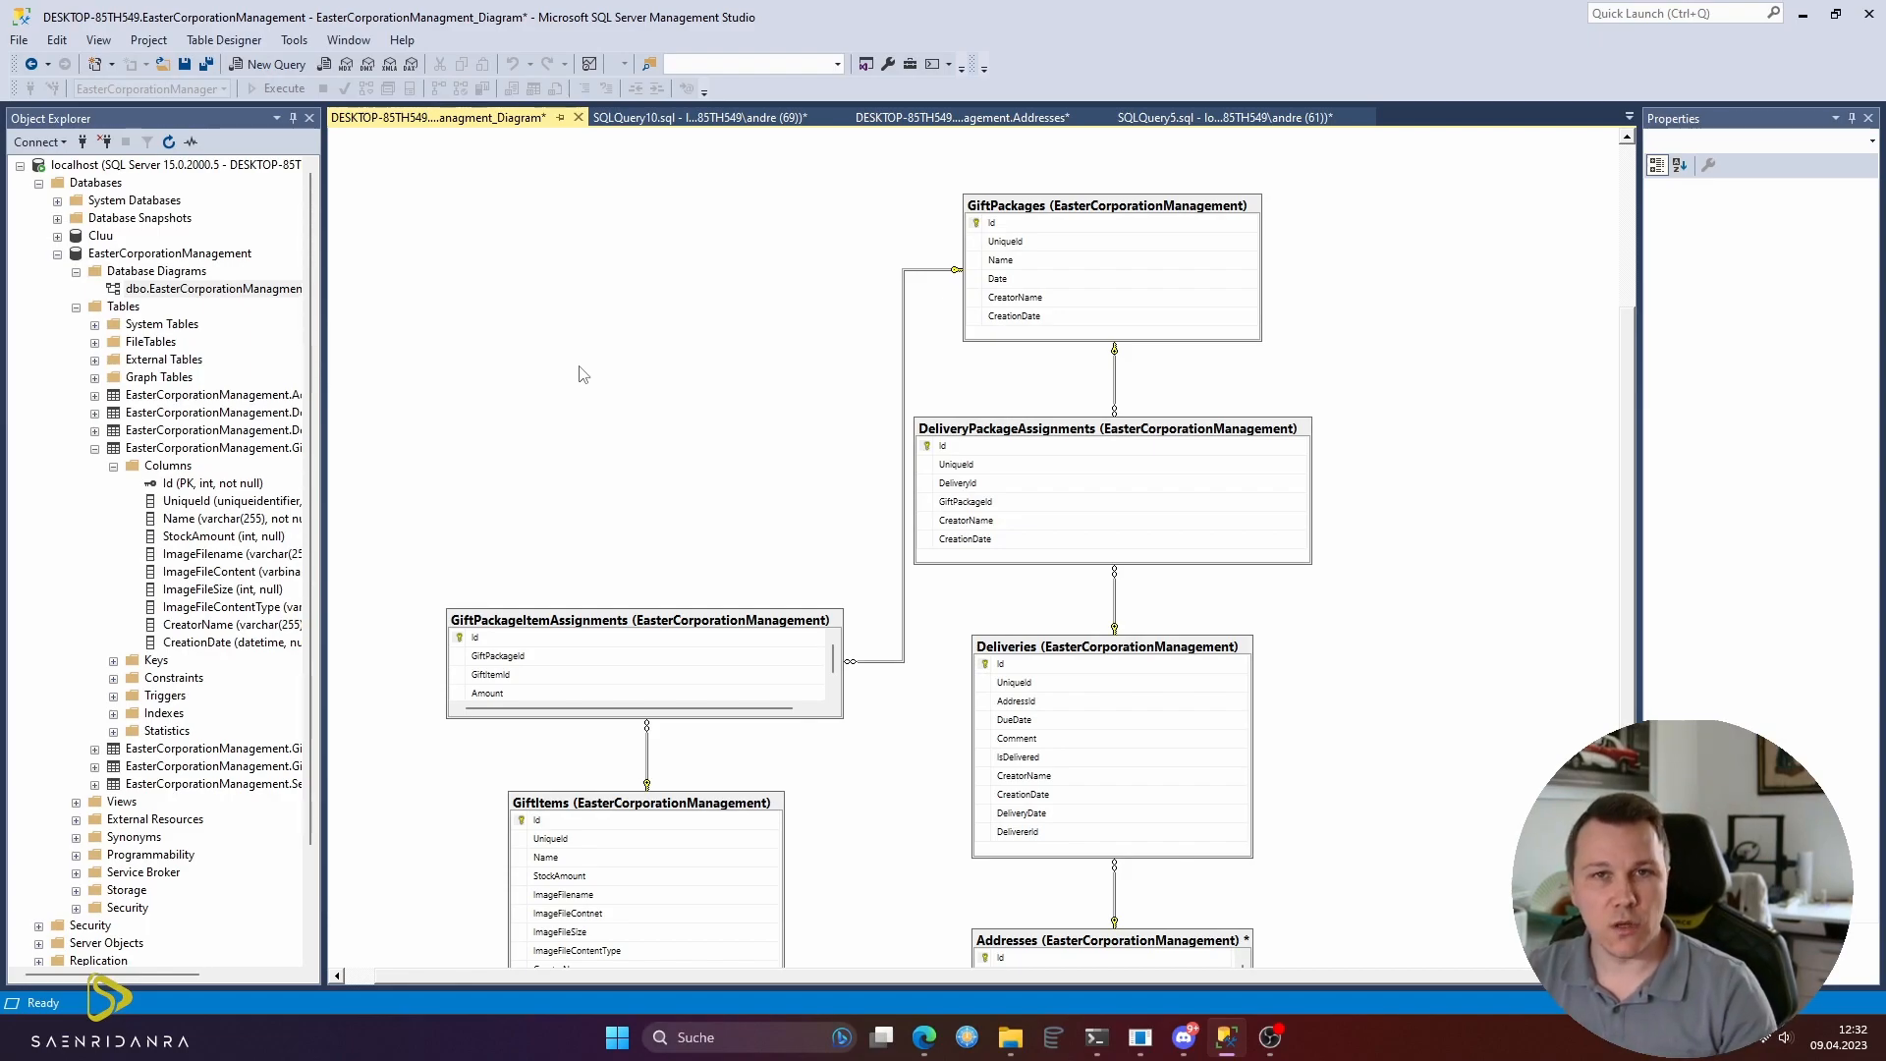
# - Examine the tables and their relationships in the EasterCorporationManagement database diagram, from GiftPackages to Addresses and GiftItems
pyautogui.scroll(2, 585, 367)
pyautogui.scroll(-3, 599, 393)
pyautogui.scroll(2, 620, 432)
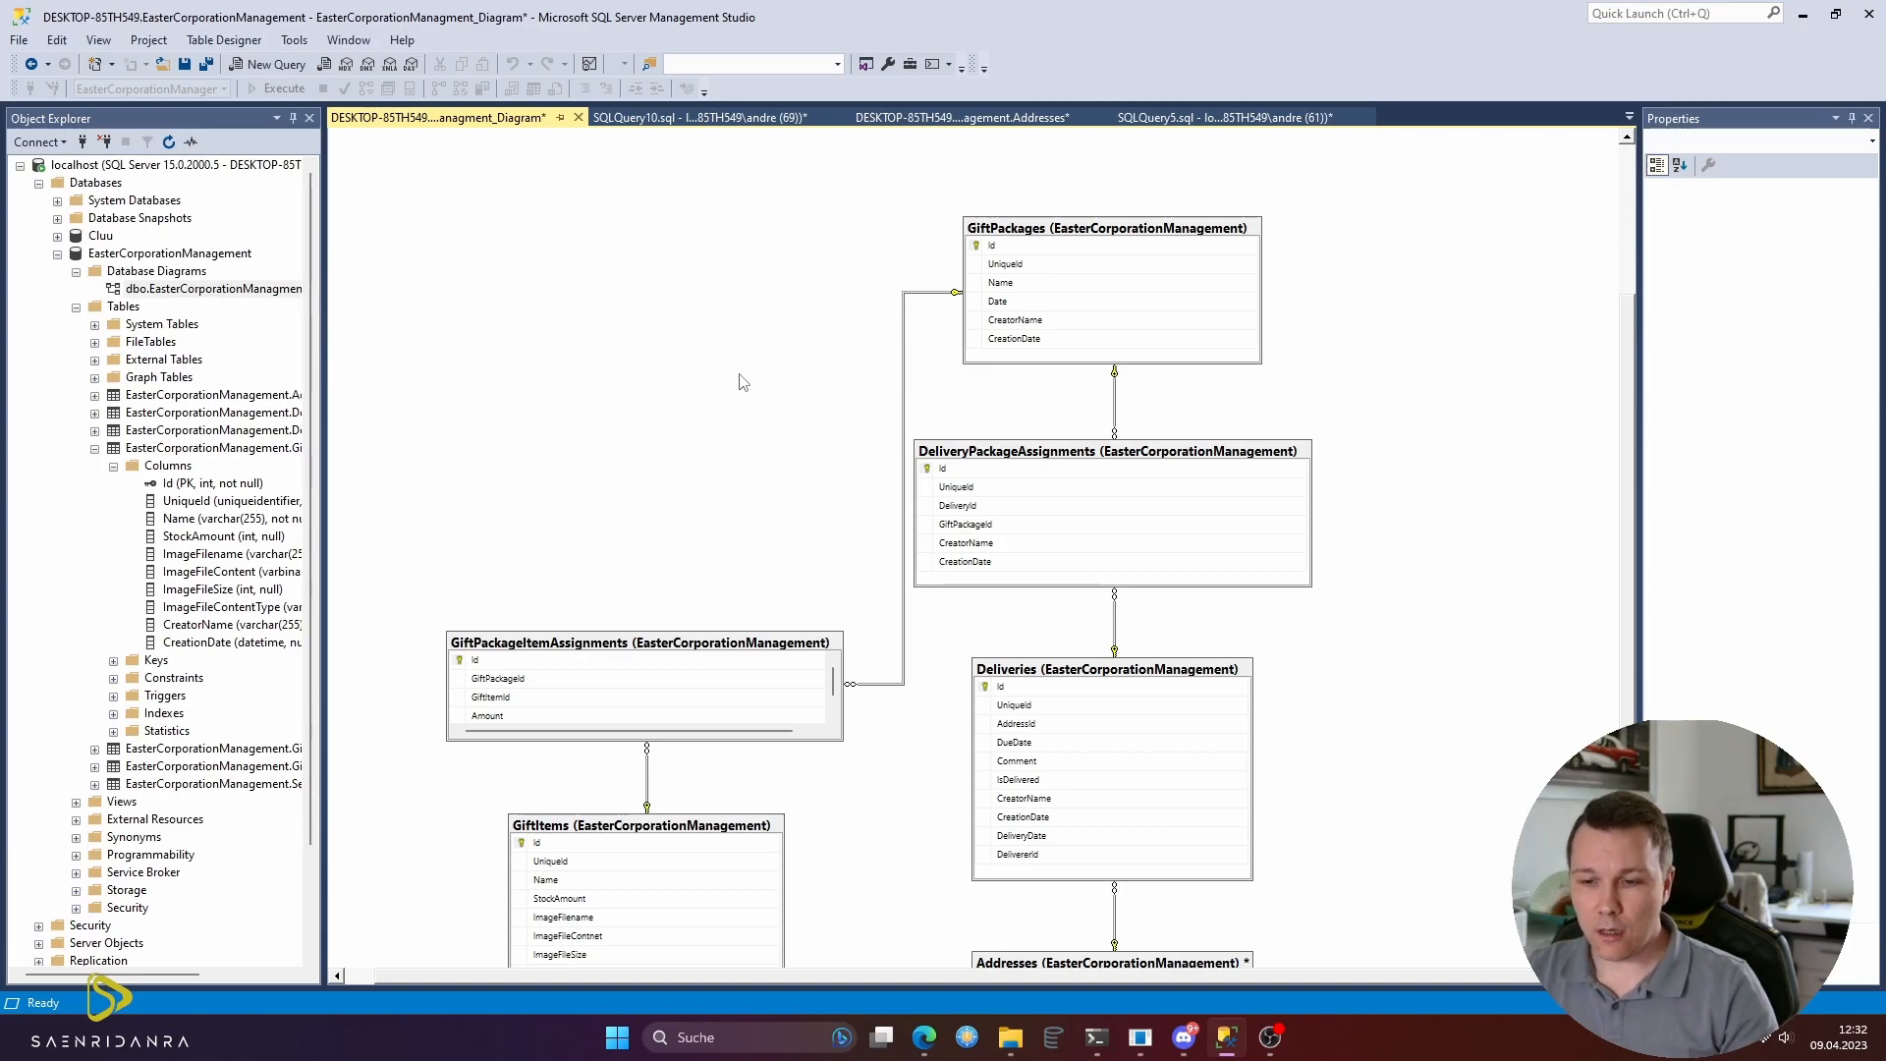
pyautogui.scroll(-3, 707, 387)
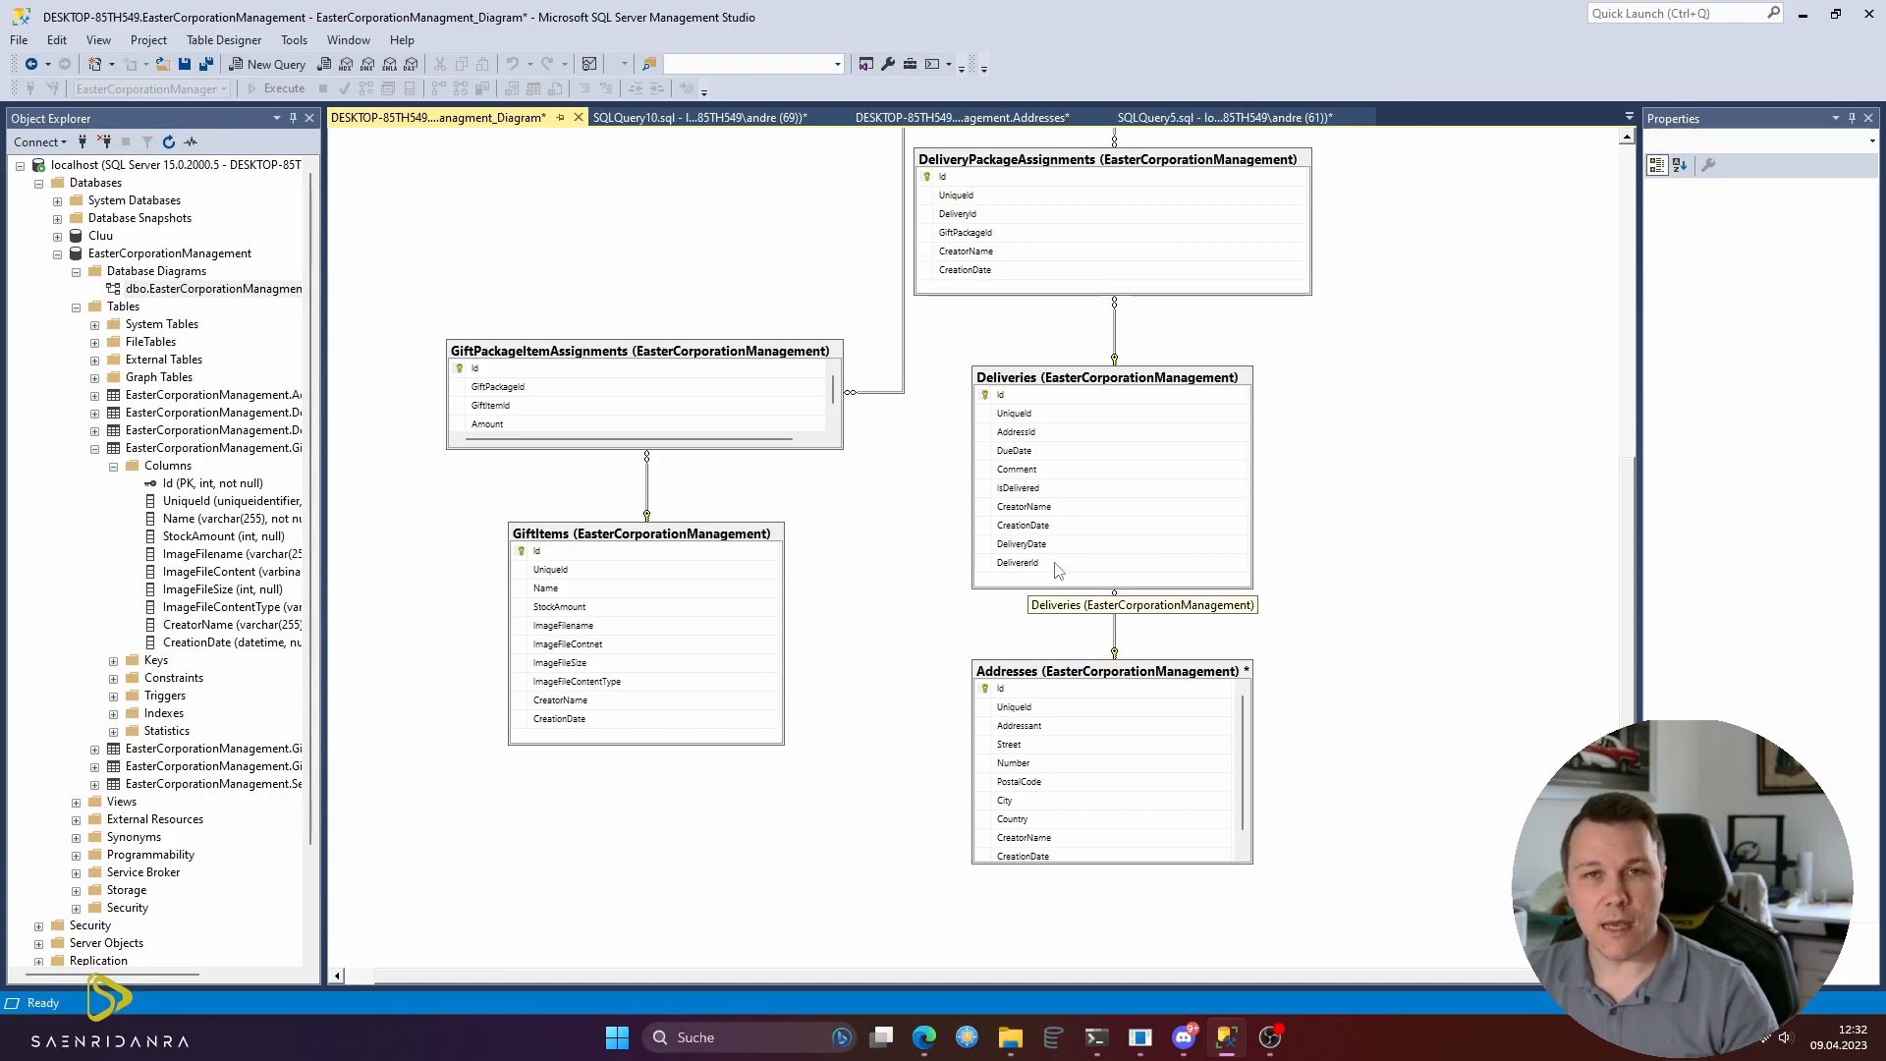
pyautogui.scroll(5, 1412, 349)
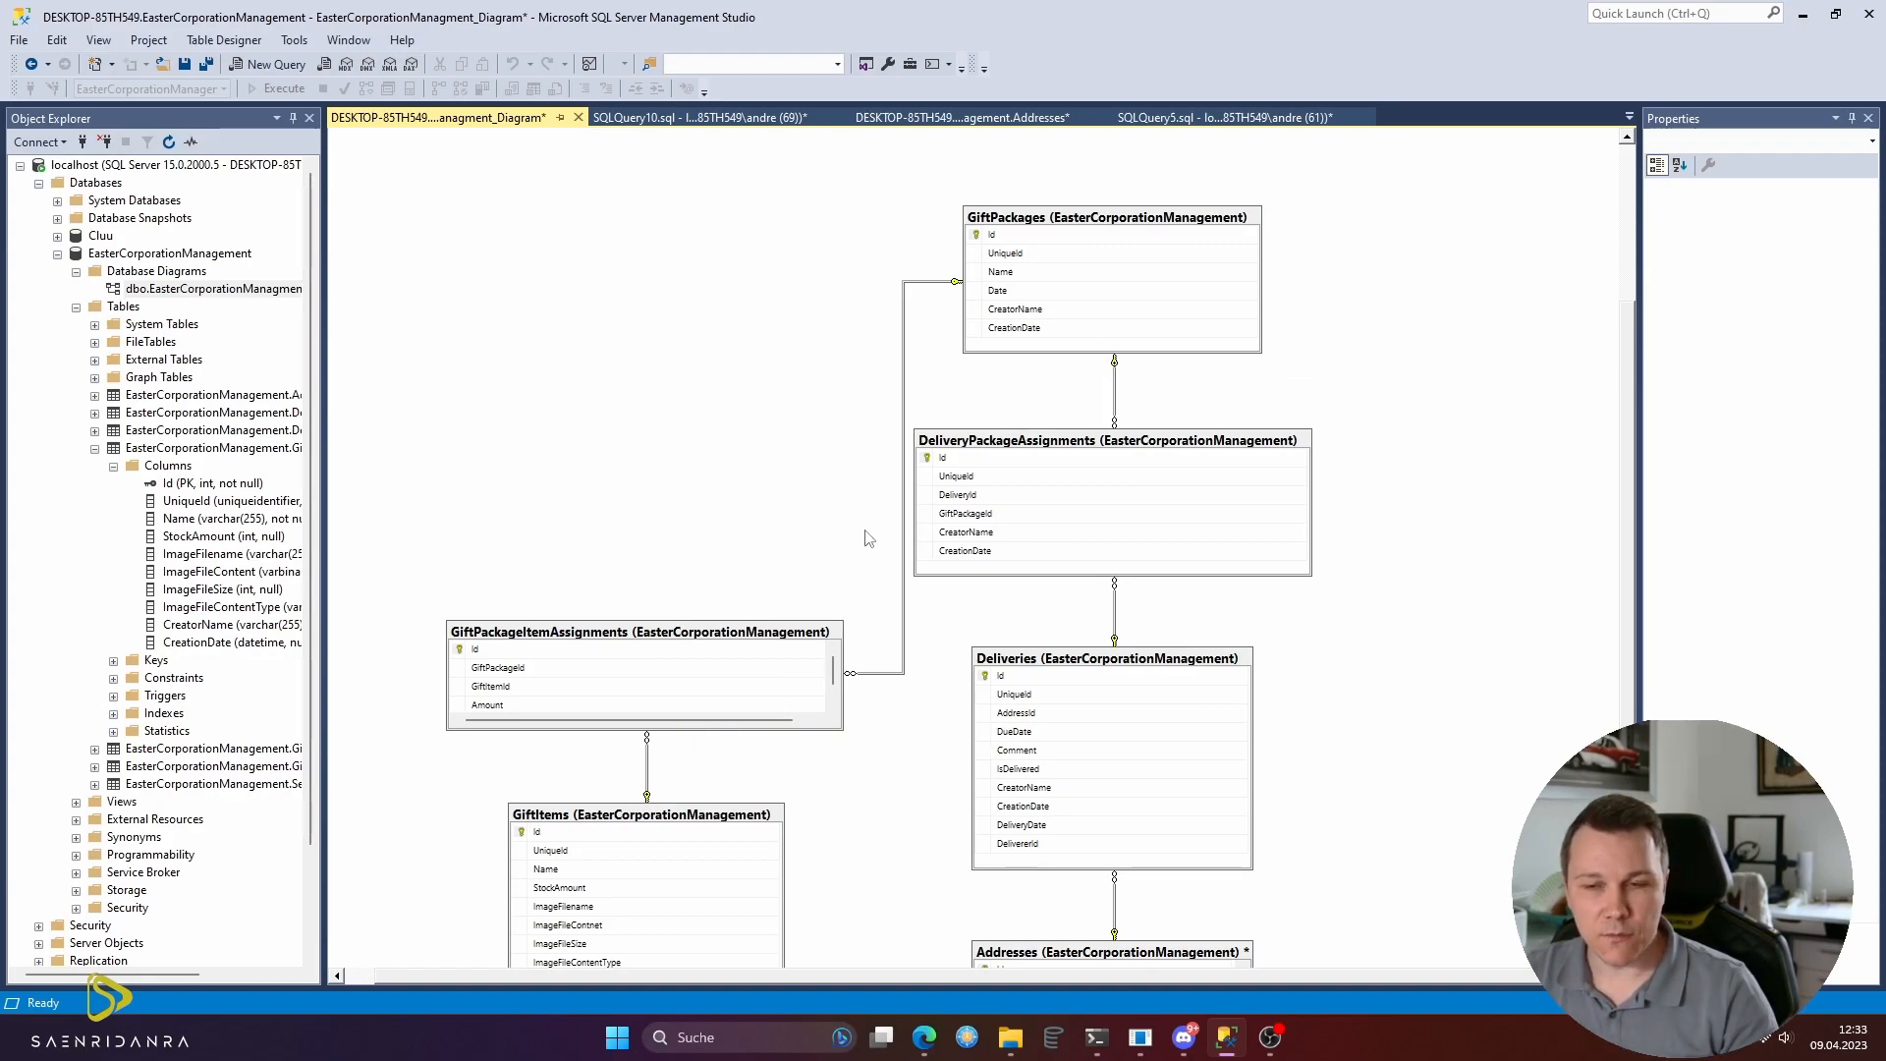
pyautogui.scroll(-3, 747, 786)
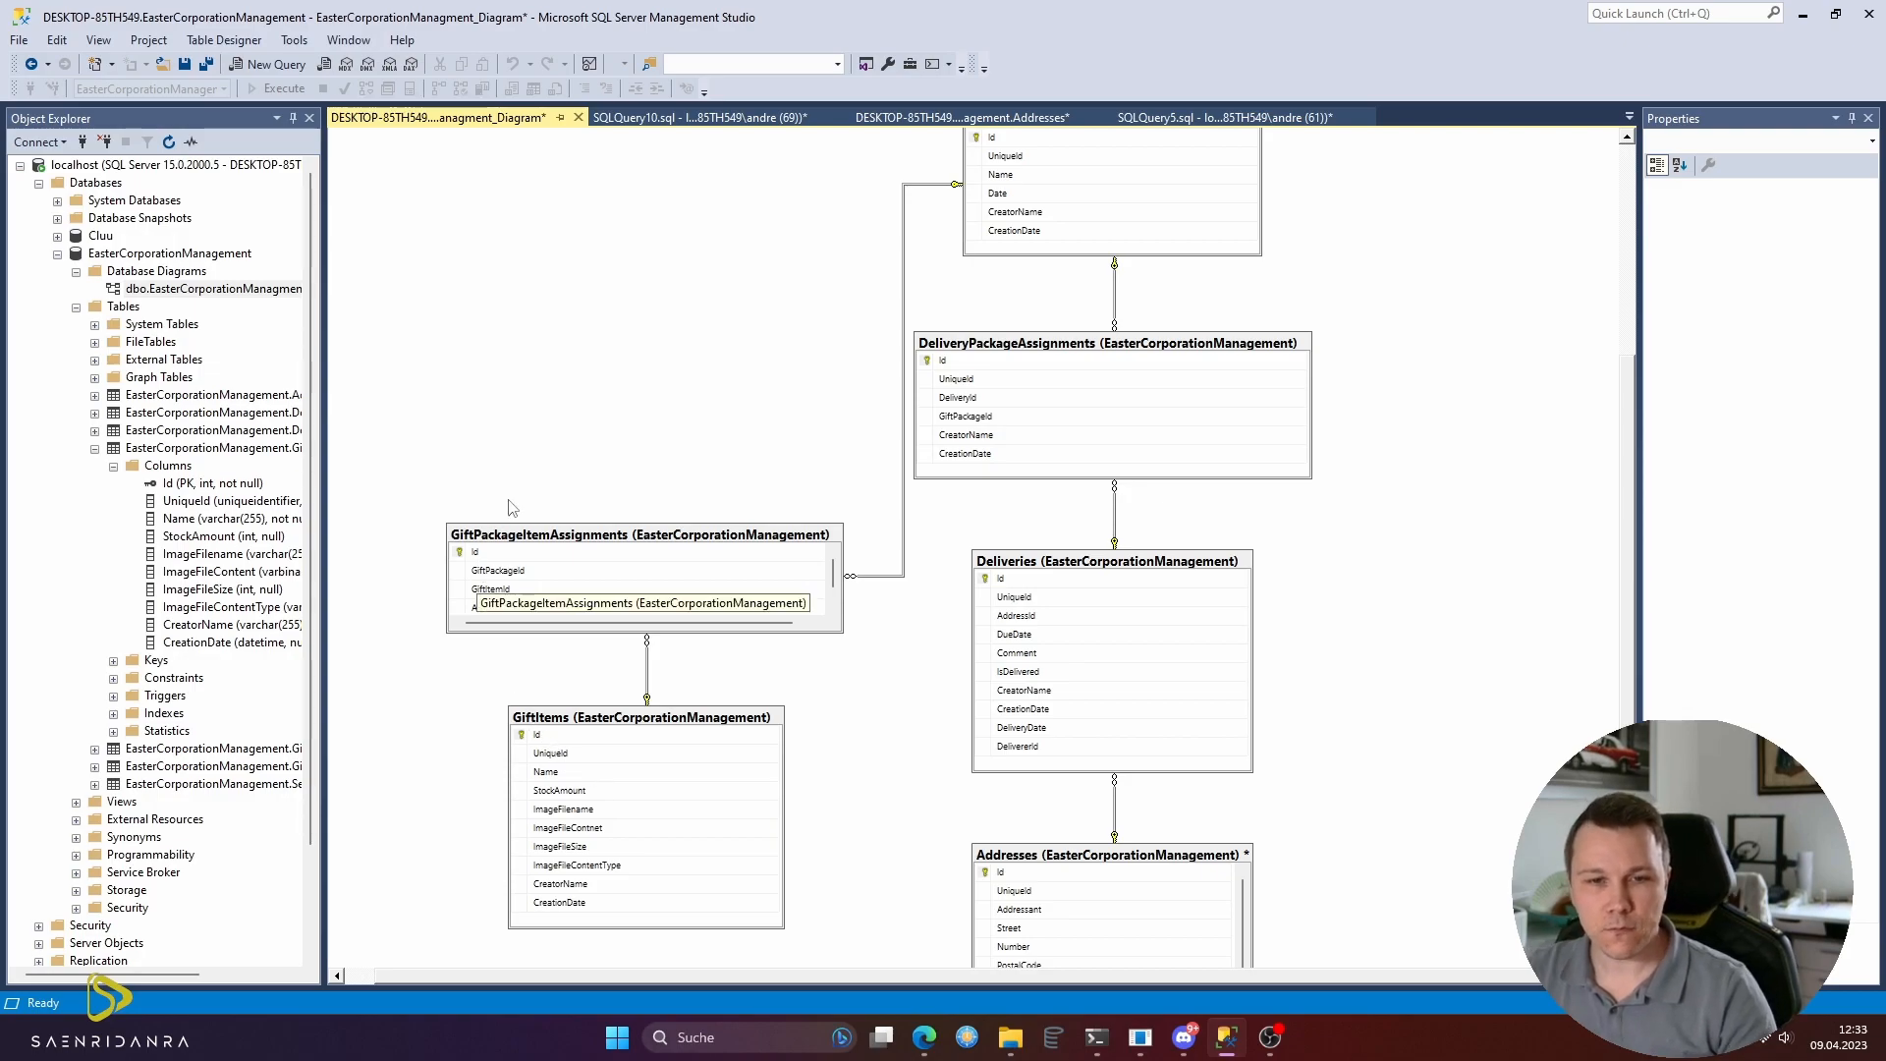
# - Collapse the GiftItems table and the EasterCorporationManagement database in the object tree
pyautogui.doubleClick(172, 449)
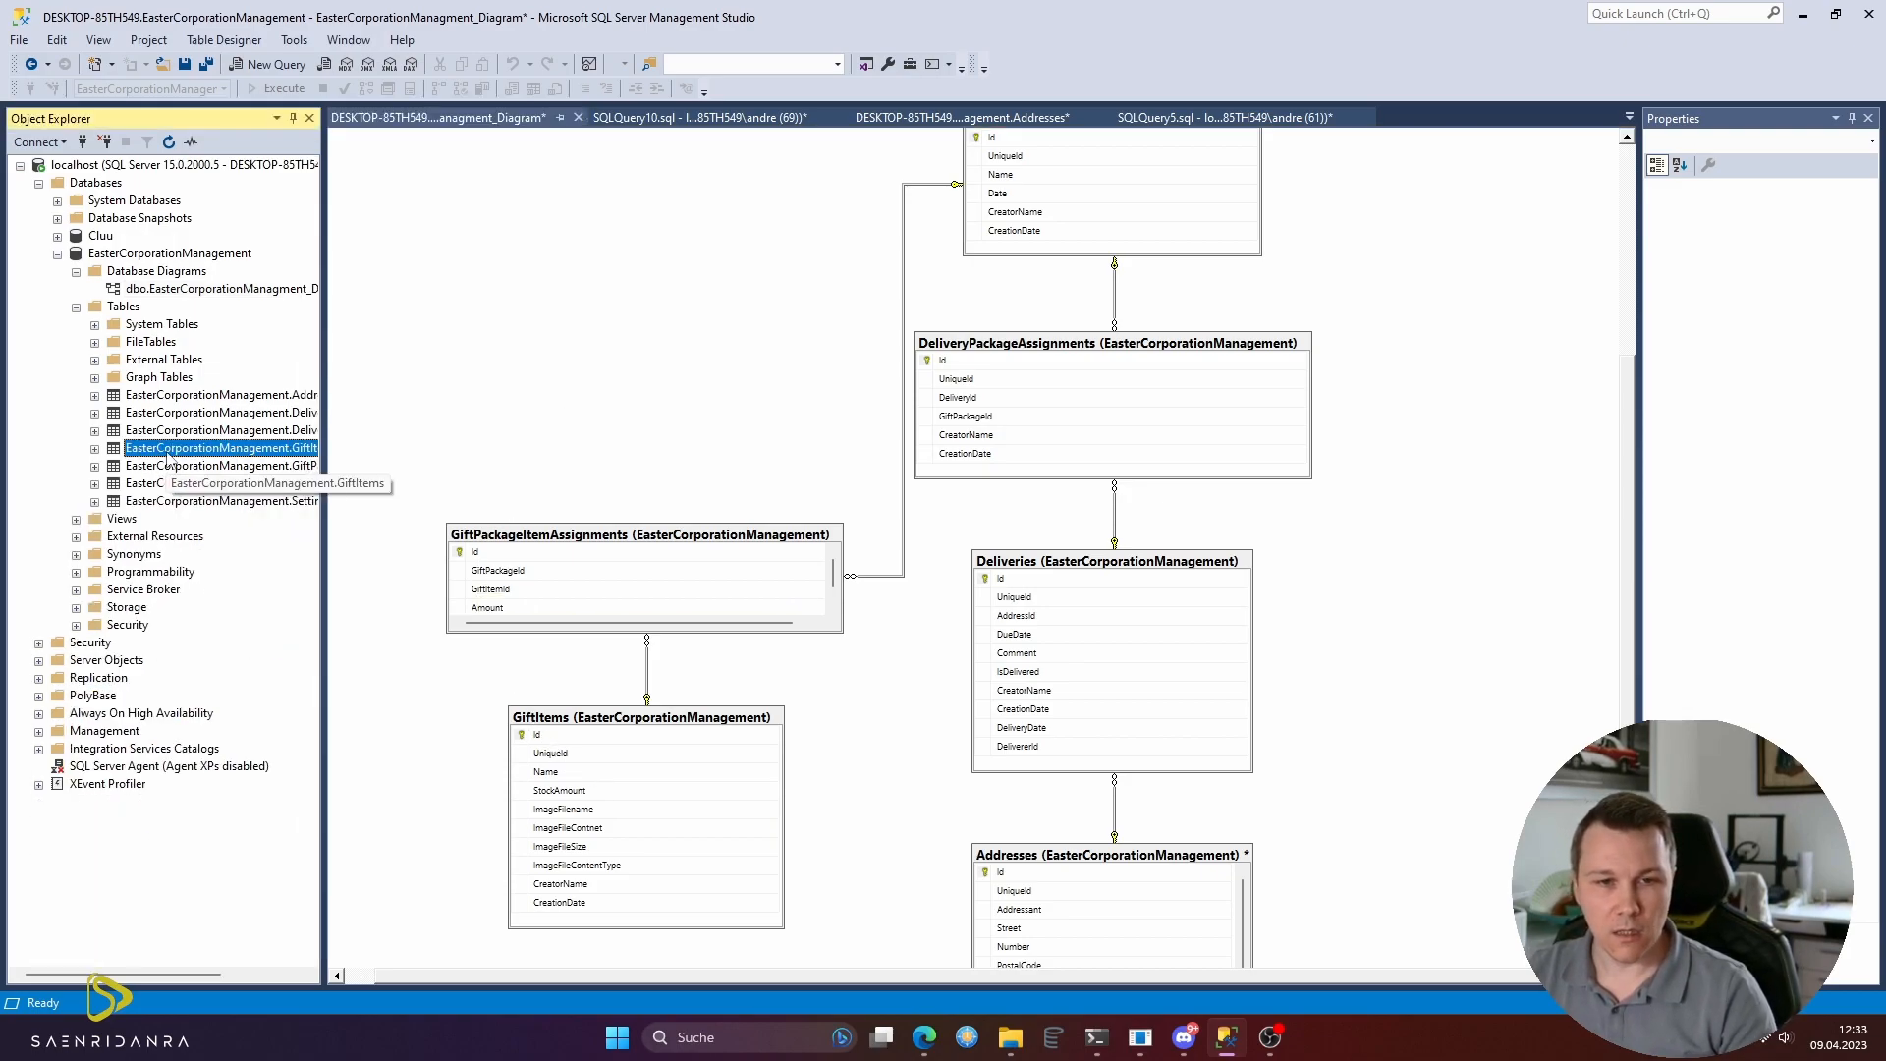
pyautogui.doubleClick(144, 255)
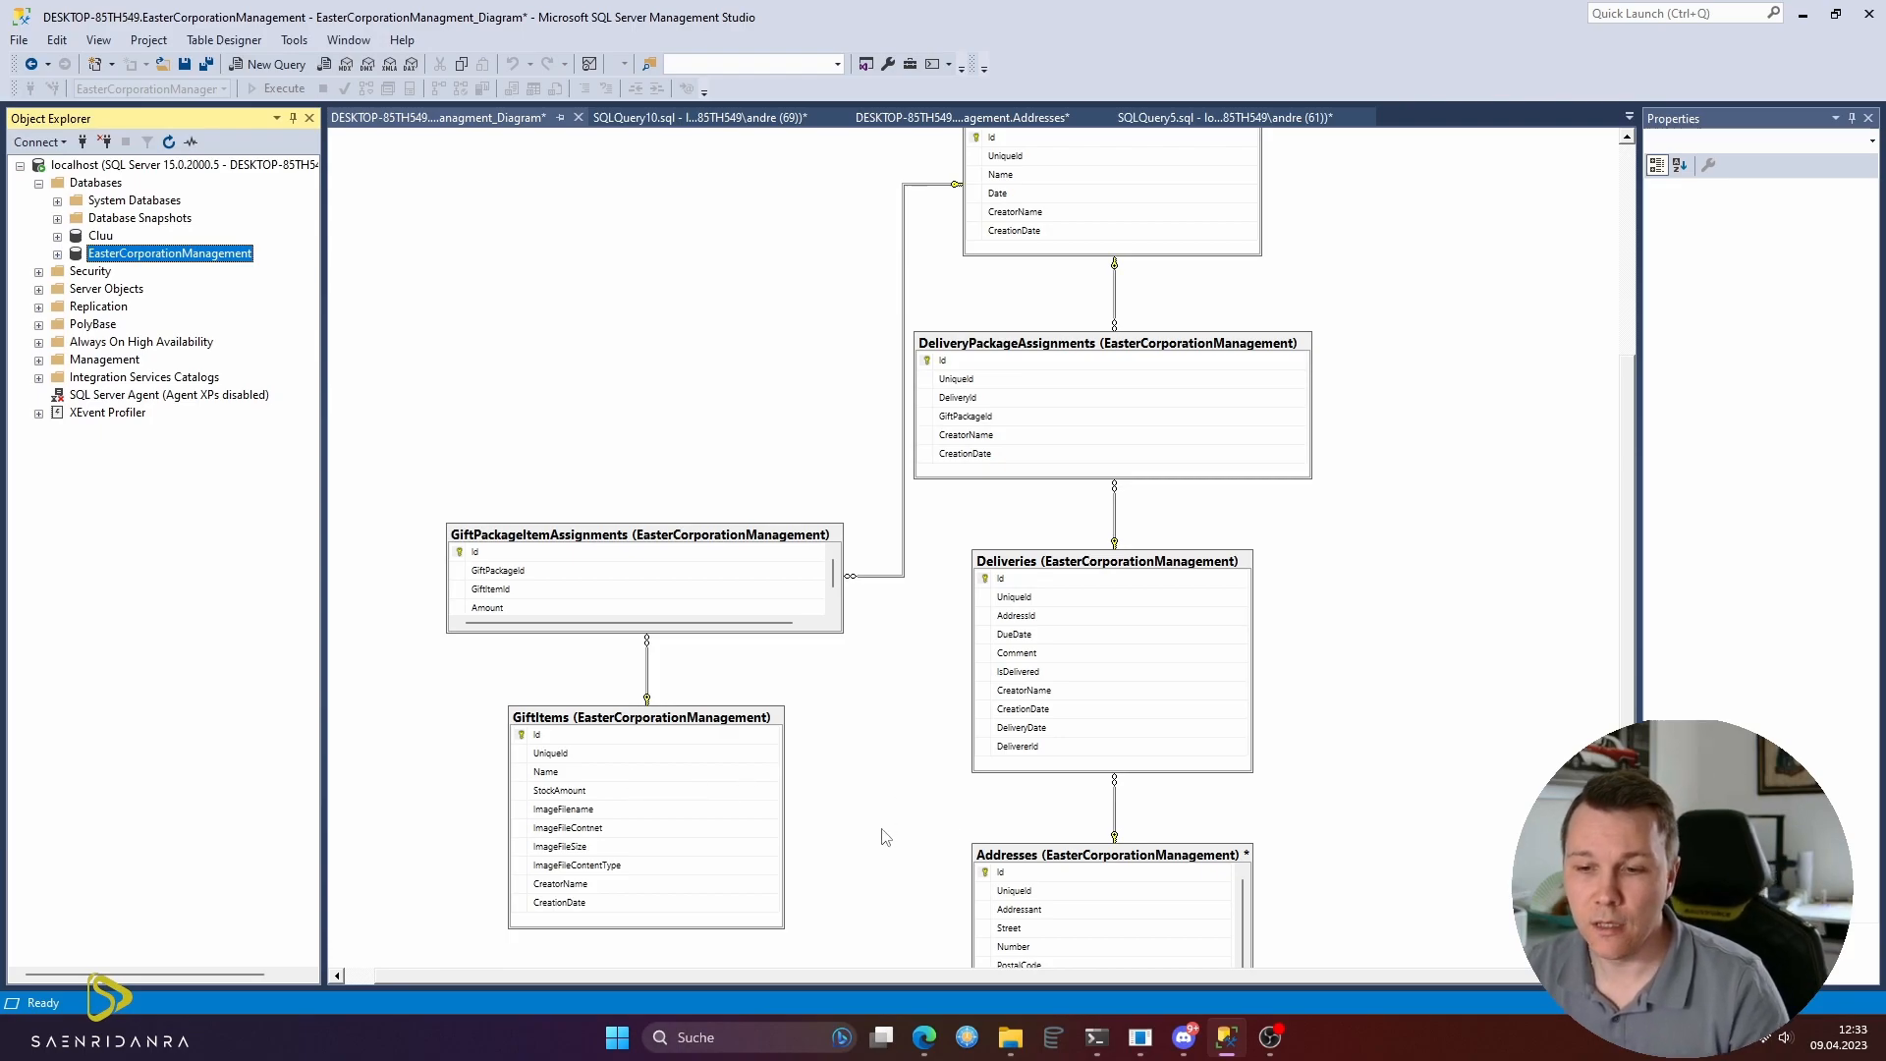
pyautogui.scroll(-2, 1054, 872)
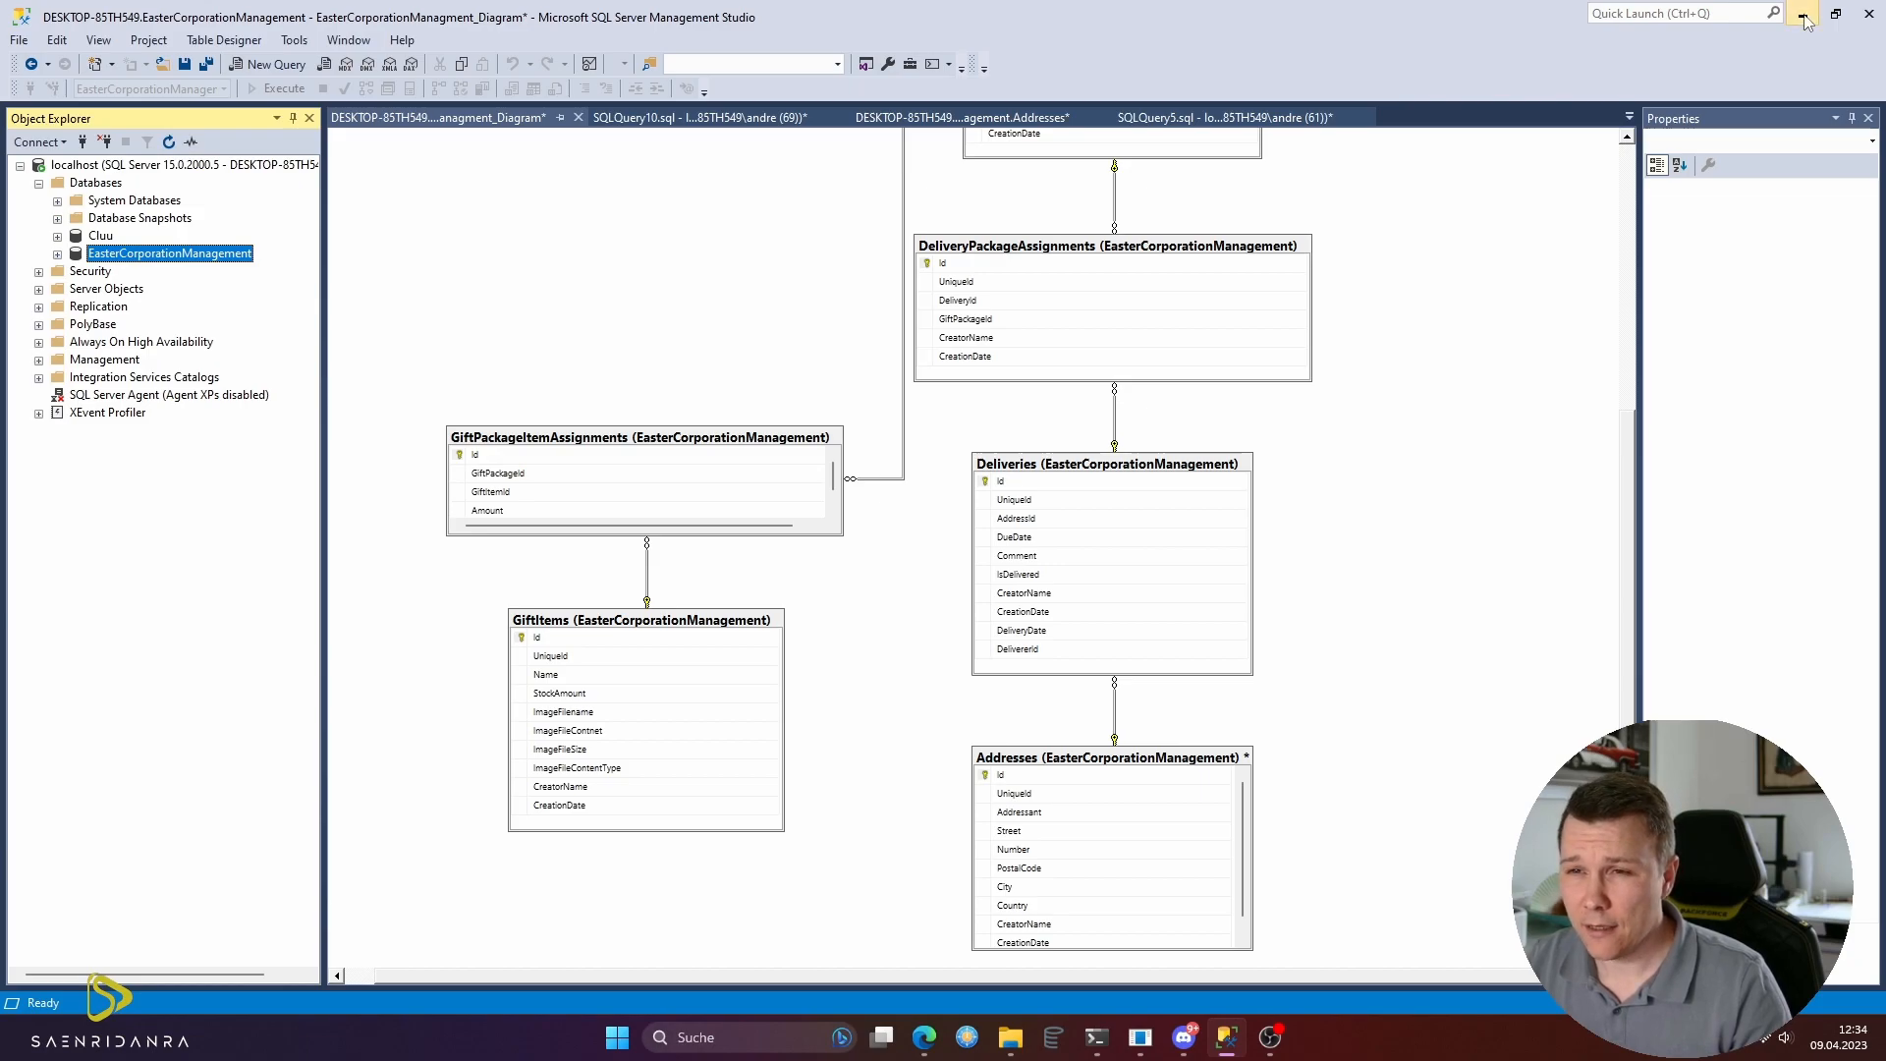
# - Switch to Cluu in the browser and view the Persons list in the Administration area of Easter Corp. Management
pyautogui.click(924, 1037)
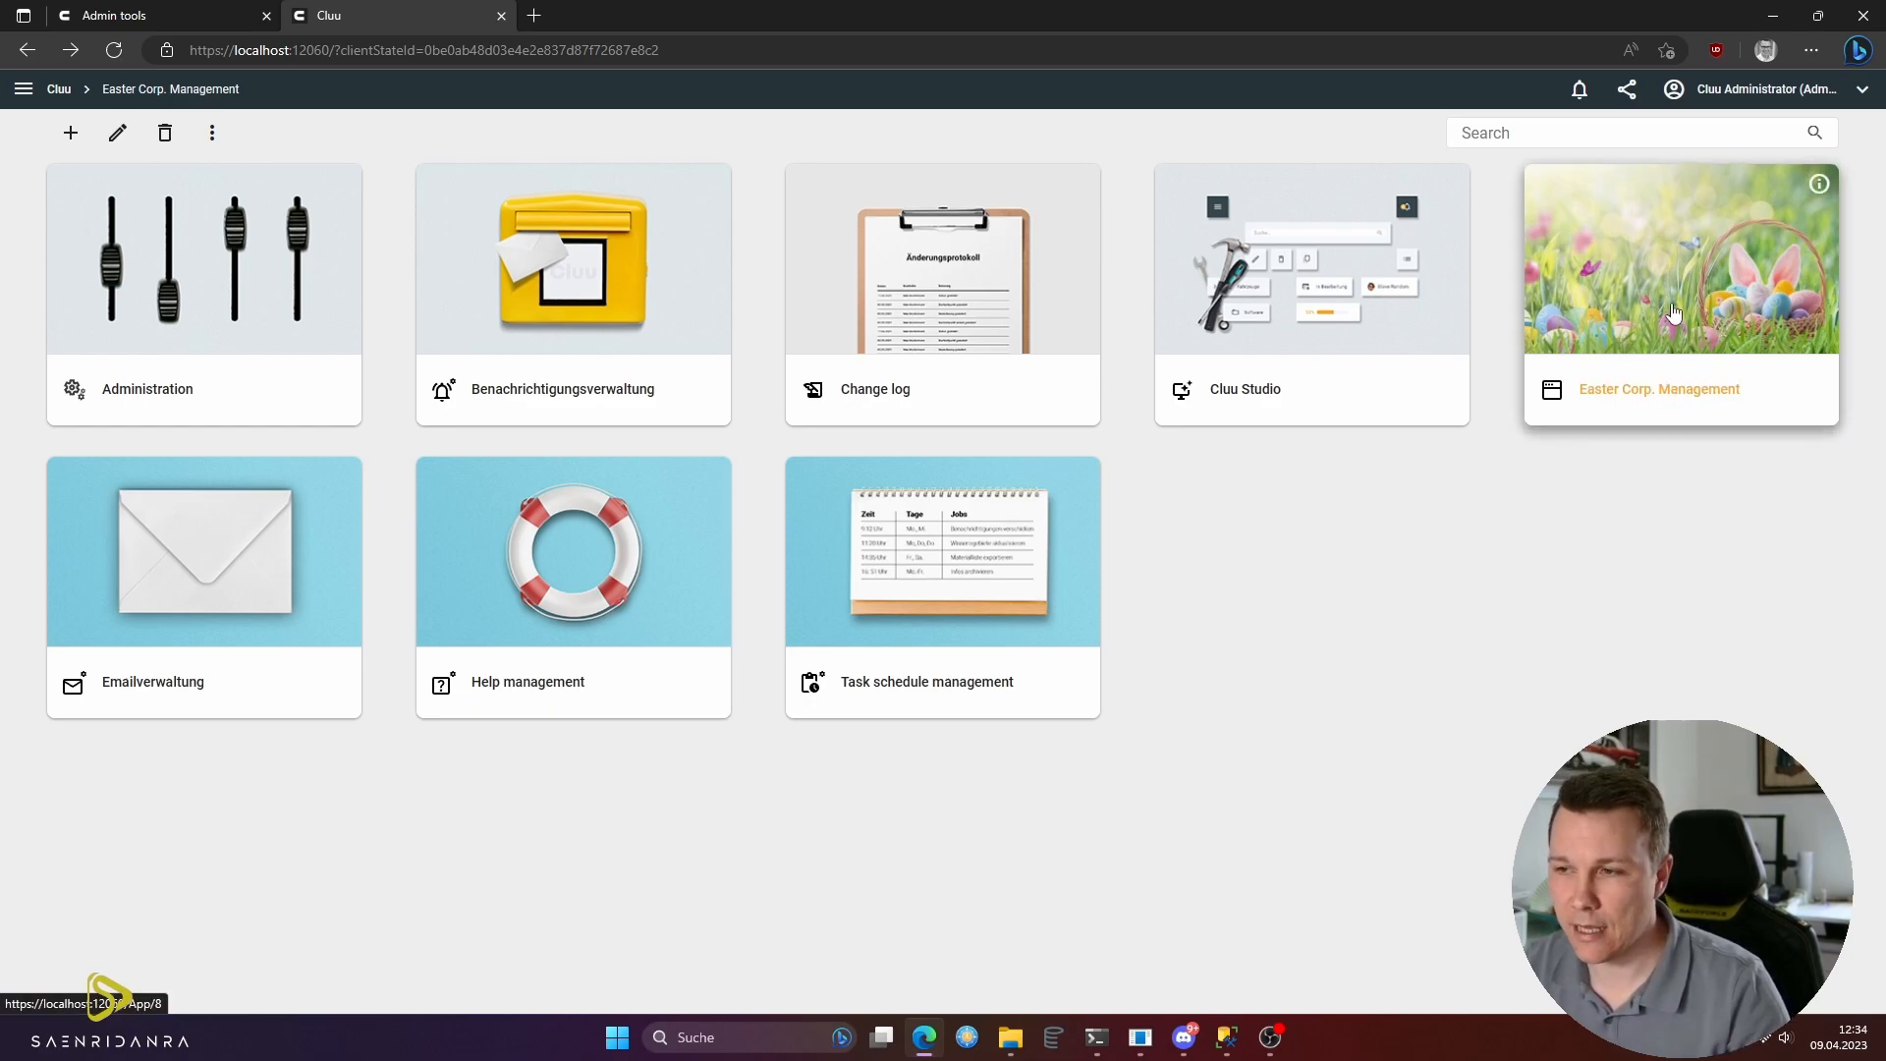
pyautogui.click(1708, 378)
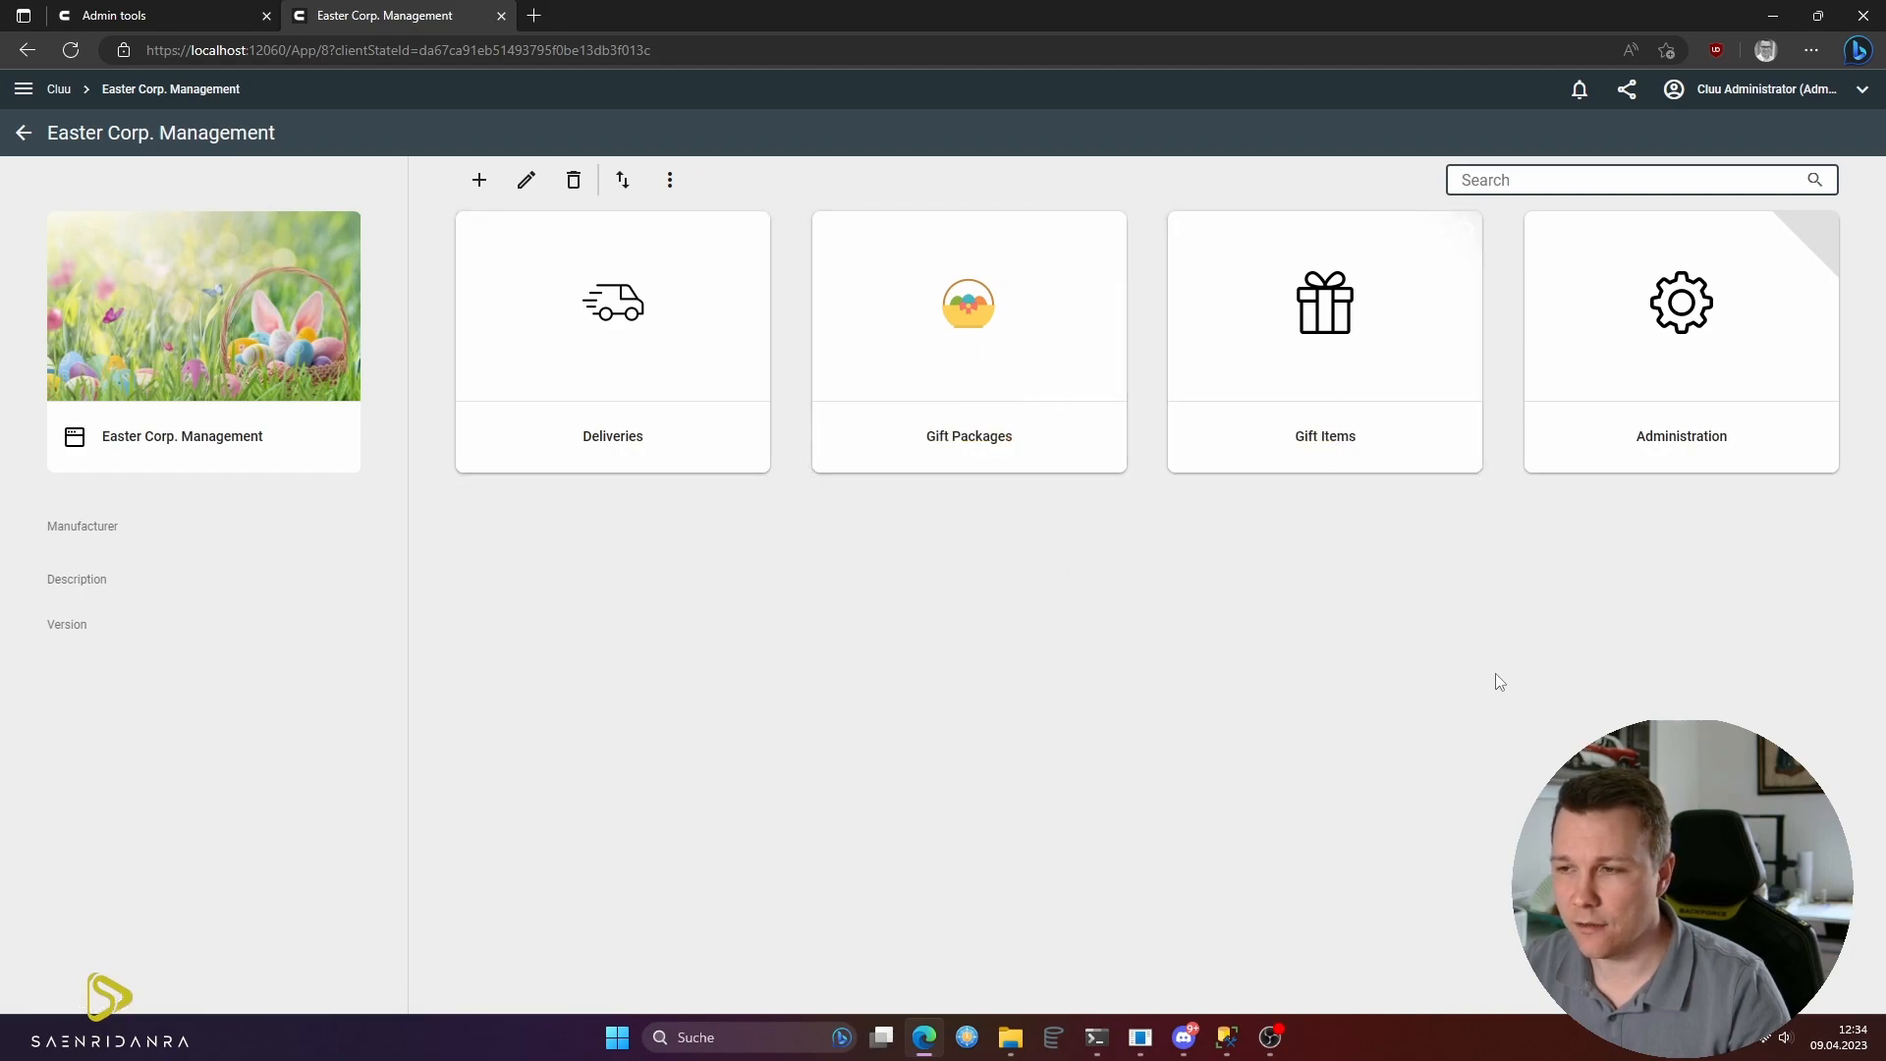
pyautogui.click(1692, 390)
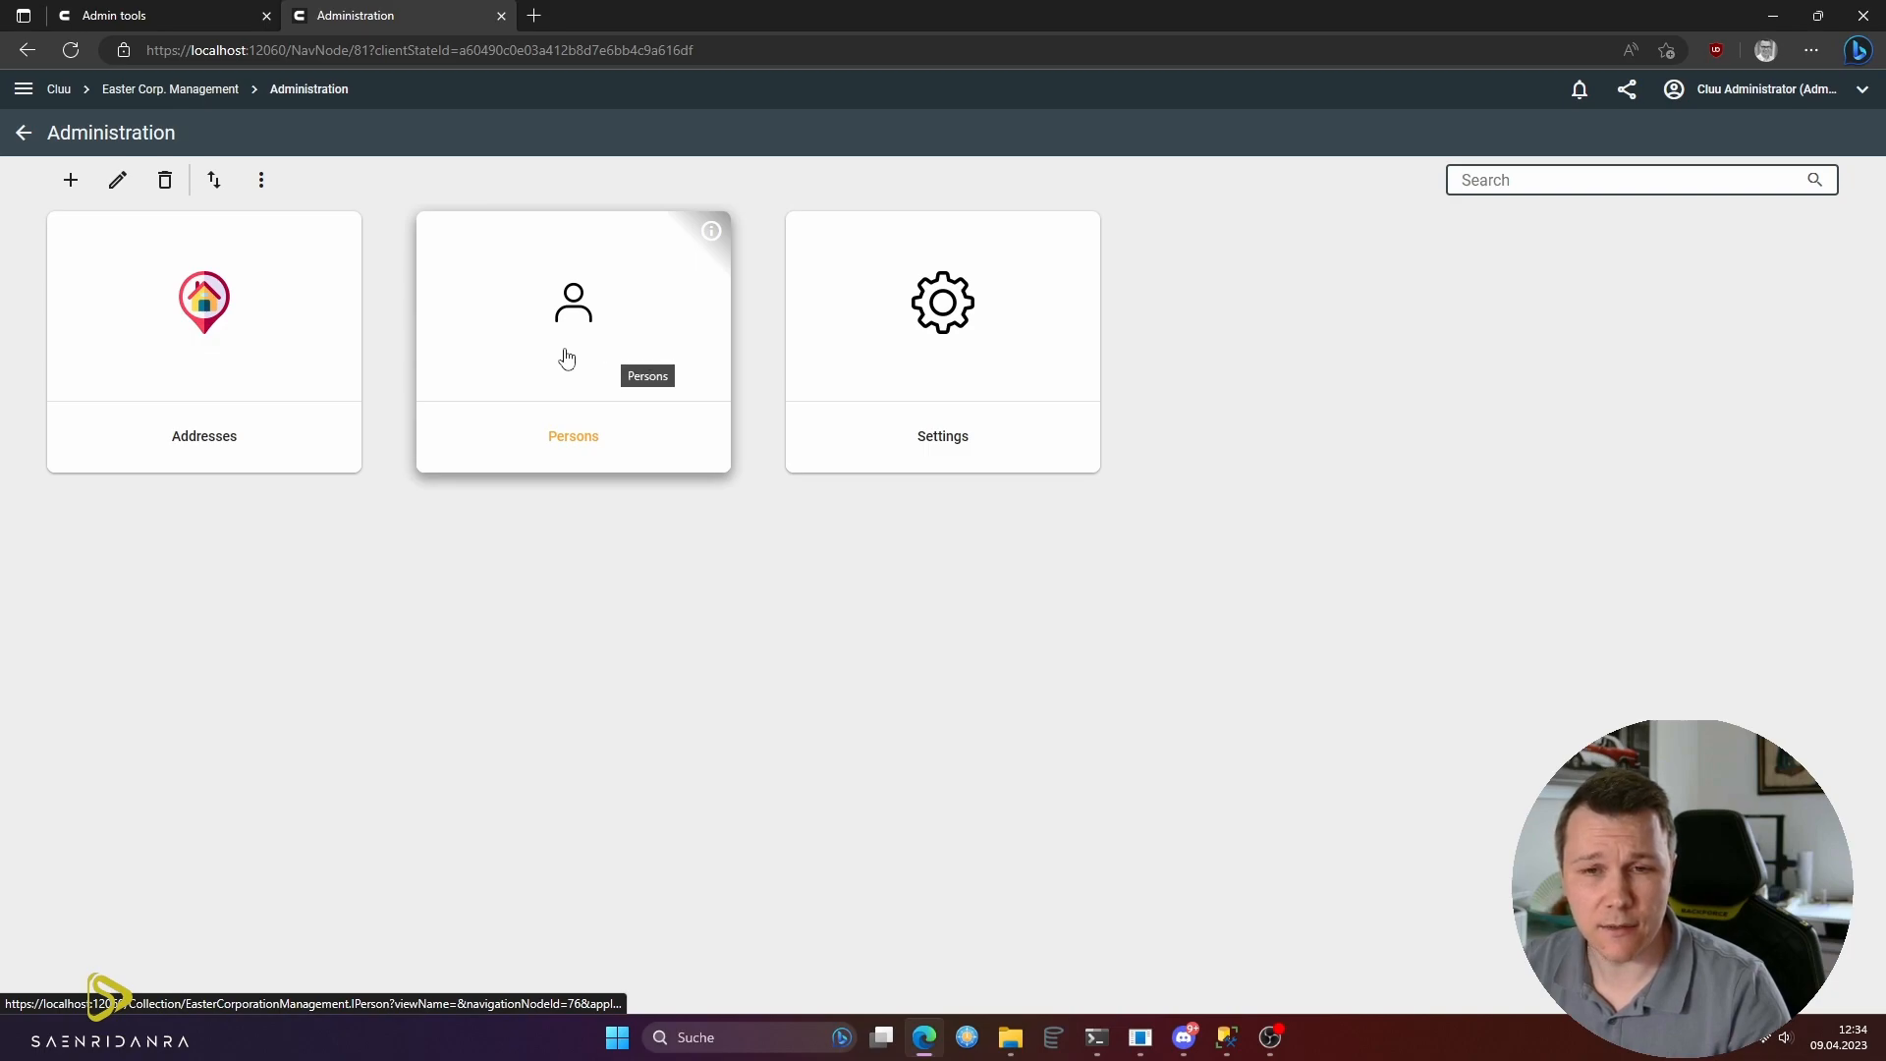
pyautogui.click(595, 386)
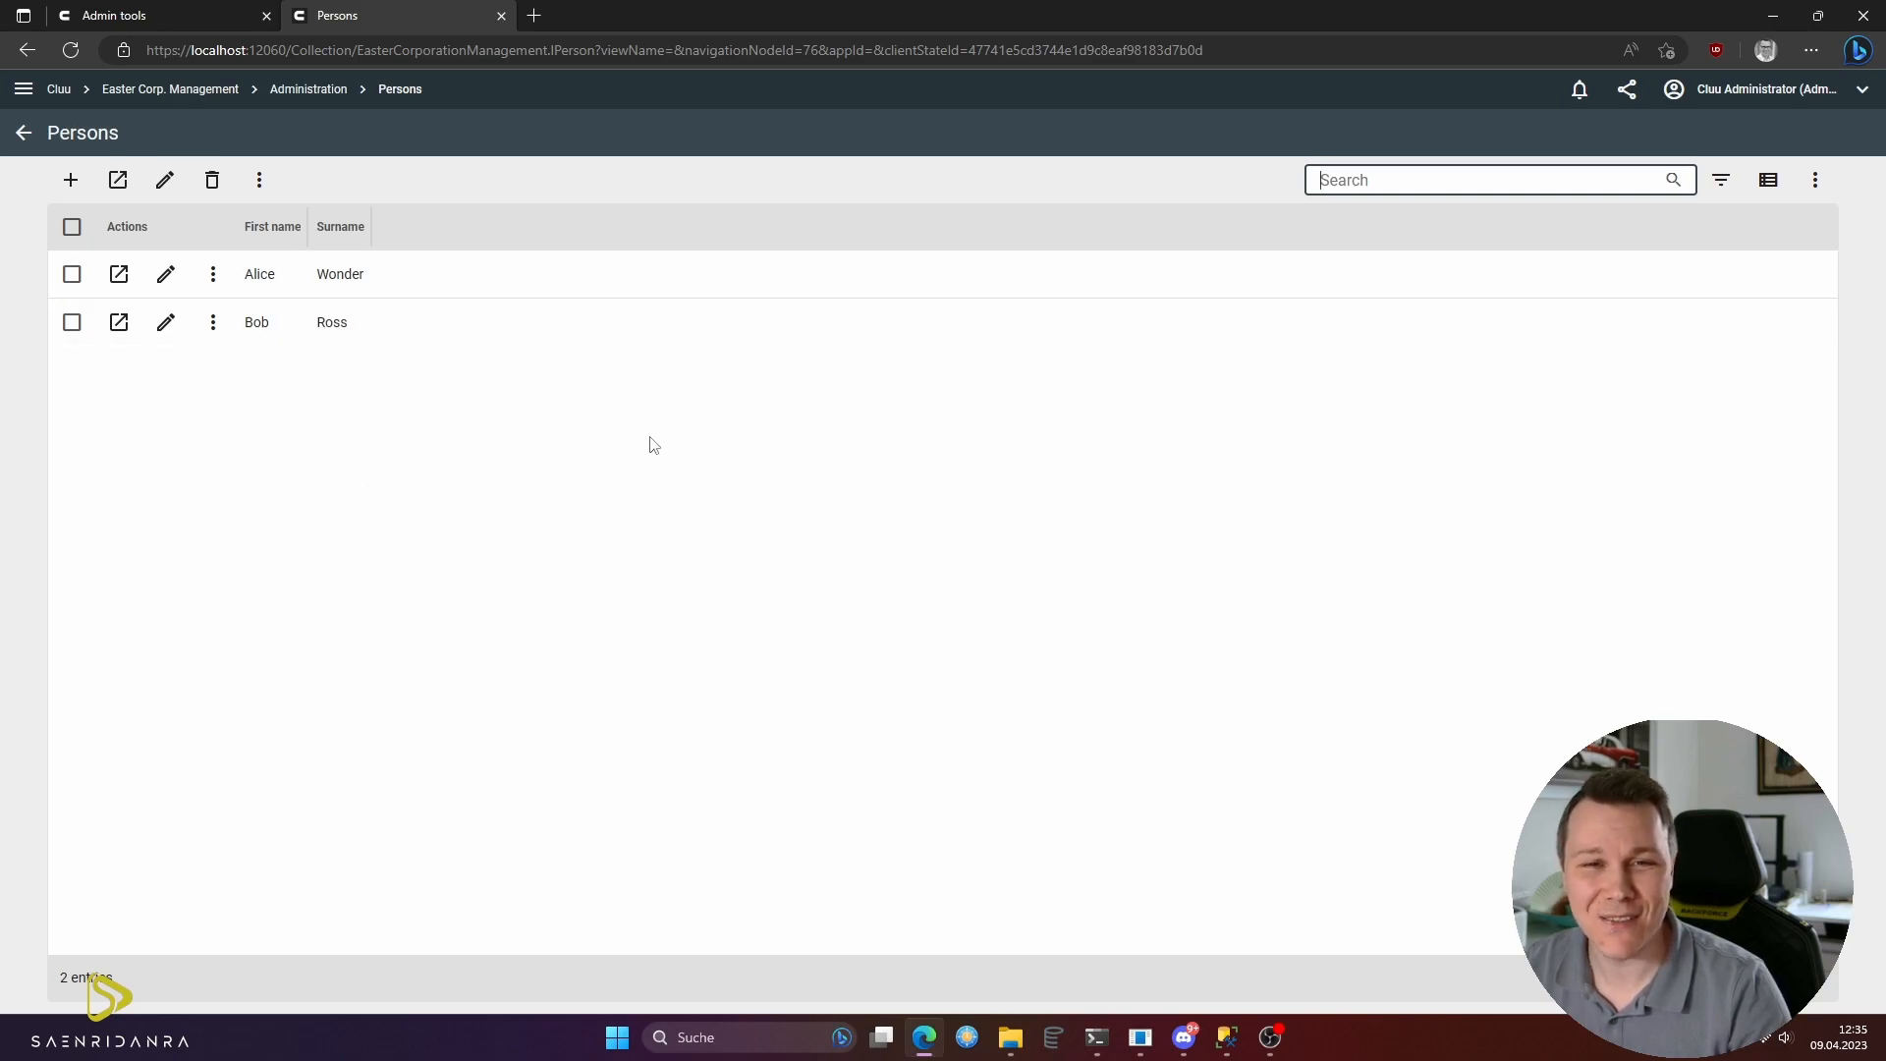
# - View the Addresses list of the Administration area and return to the Administration overview
pyautogui.hotkey('alt', 'Left')
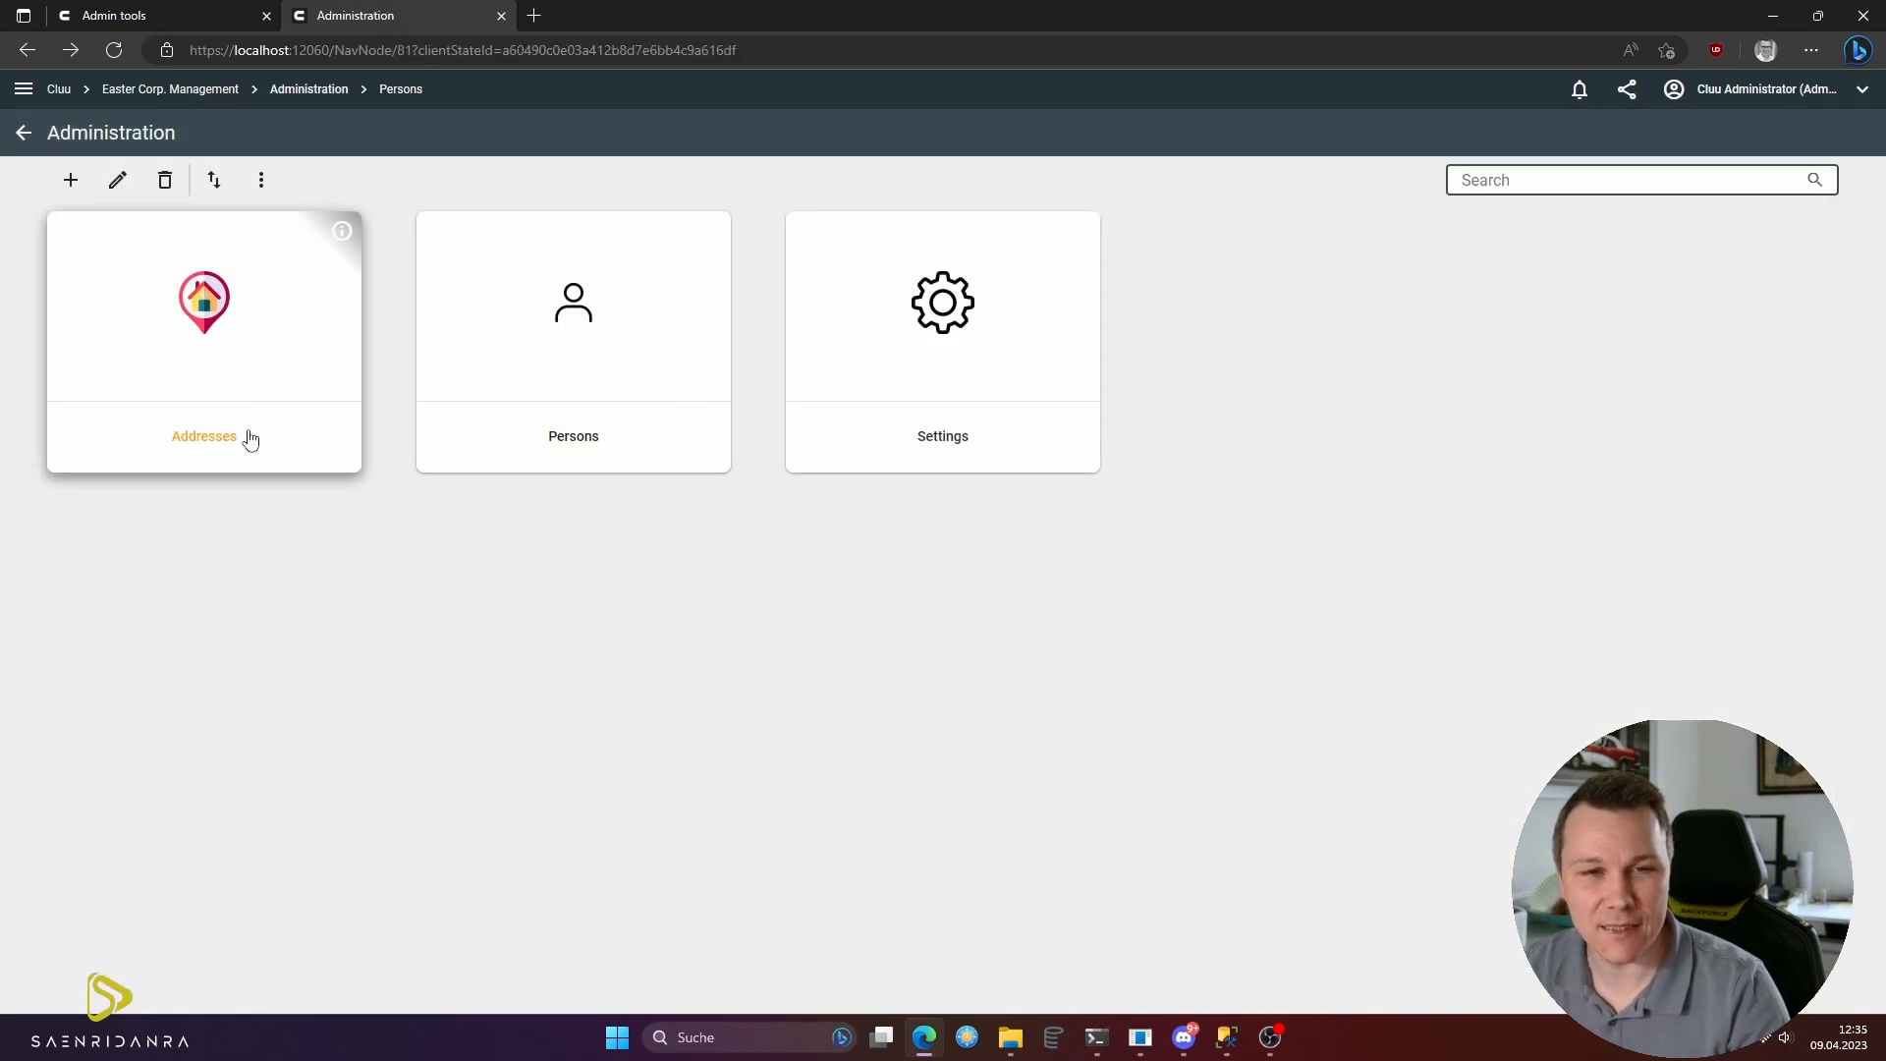
pyautogui.click(289, 356)
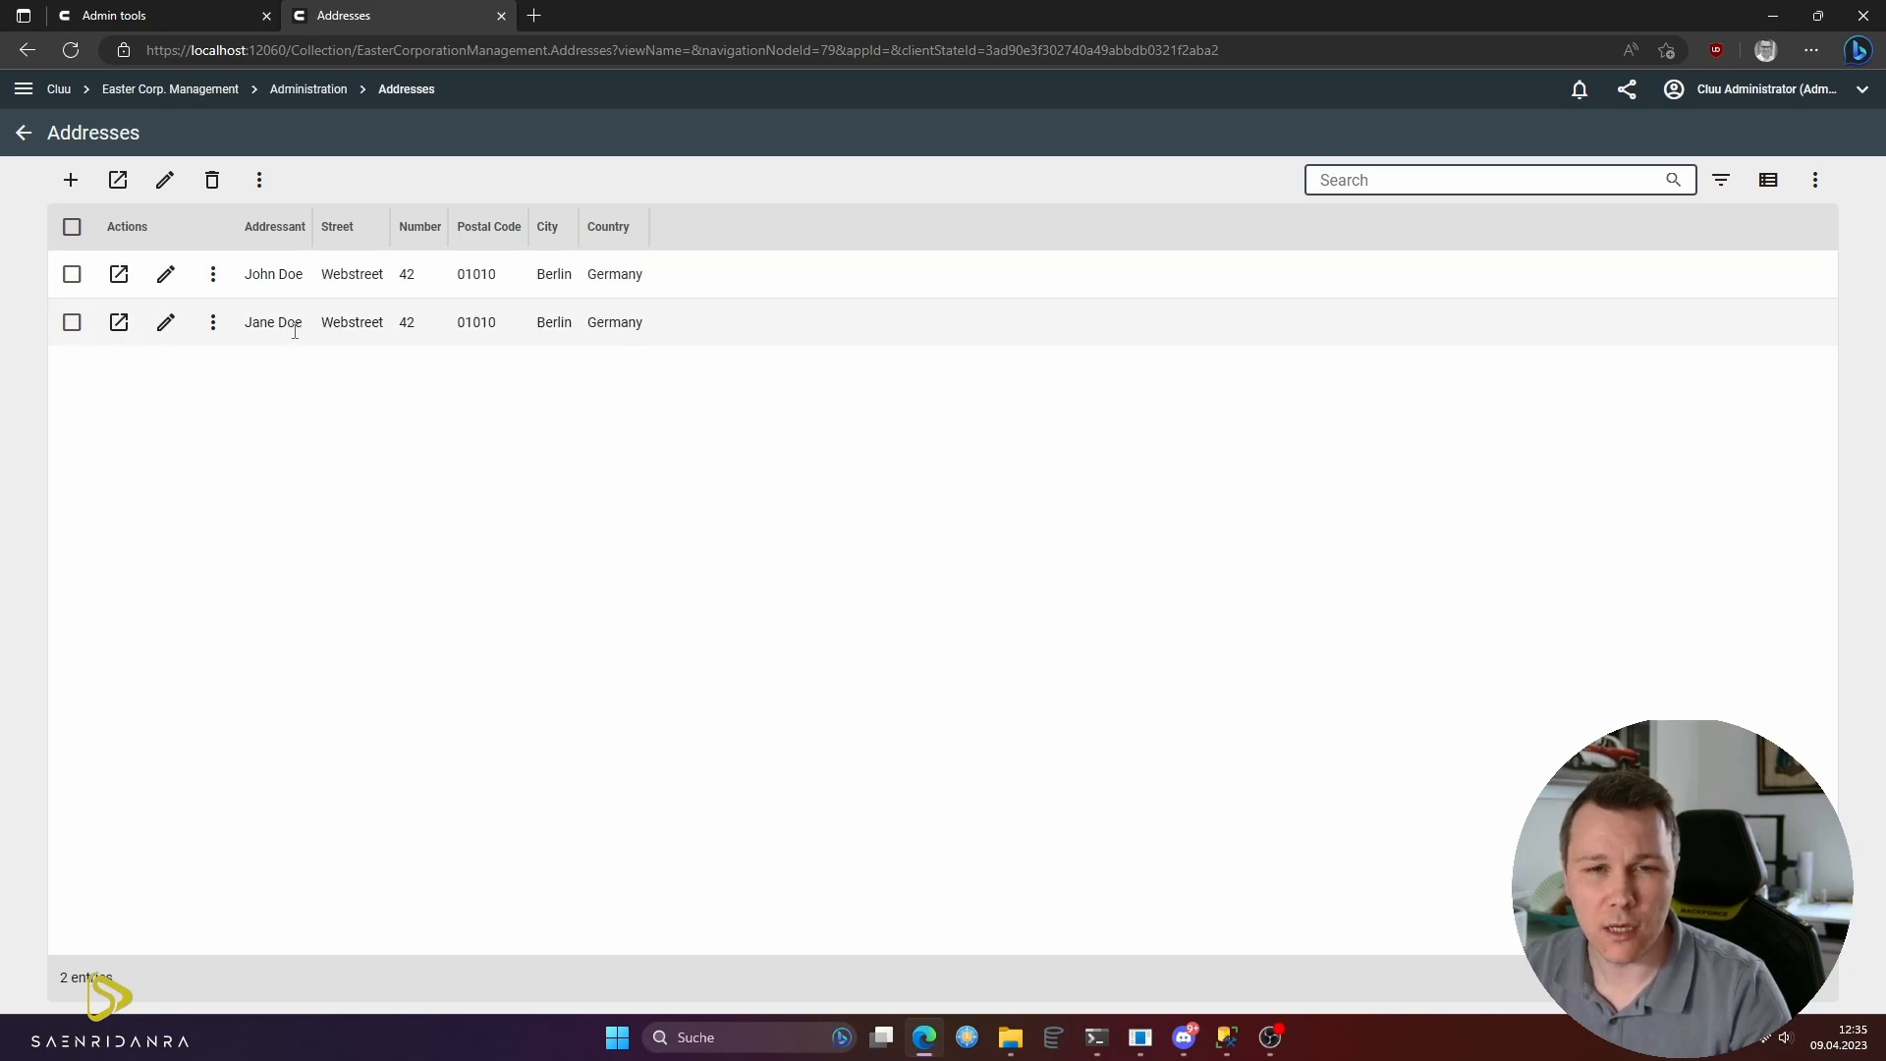
pyautogui.hotkey('alt', 'Left')
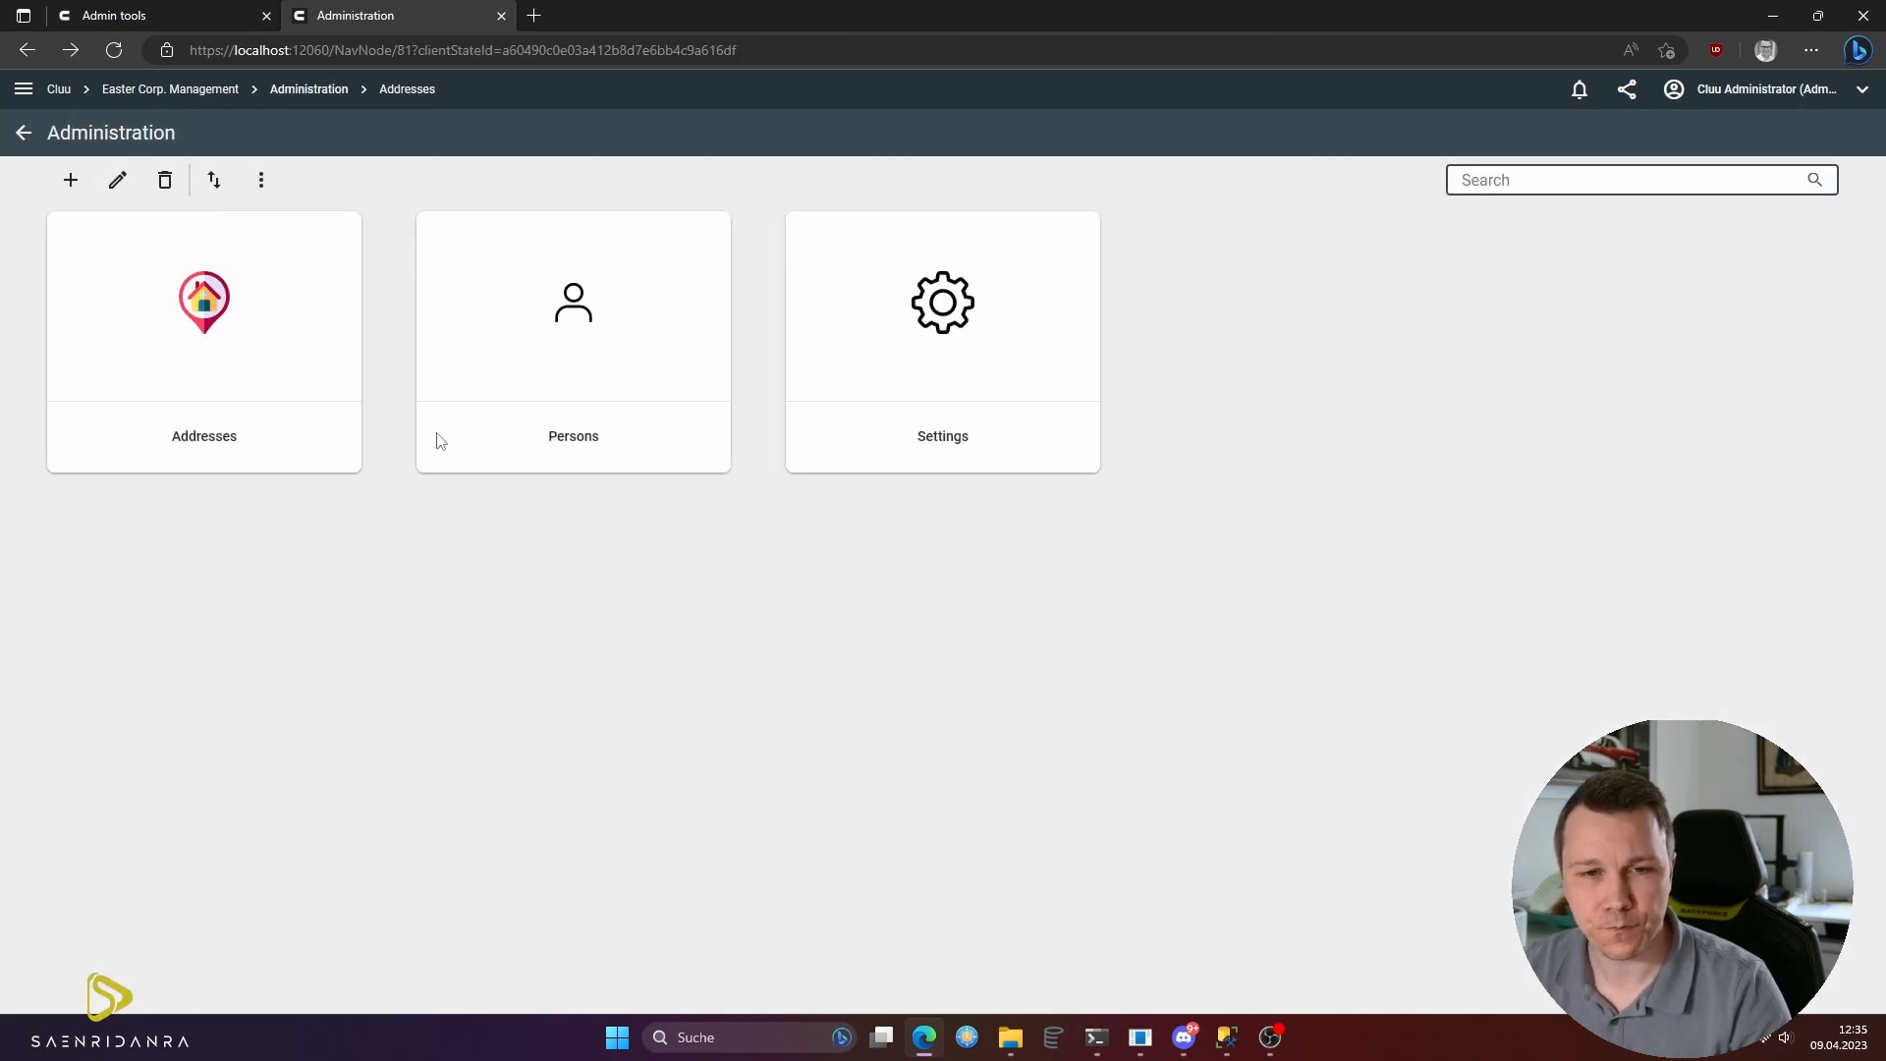
# - View the Gift Packages list of Easter Corp. Management and return to the application overview
pyautogui.click(23, 134)
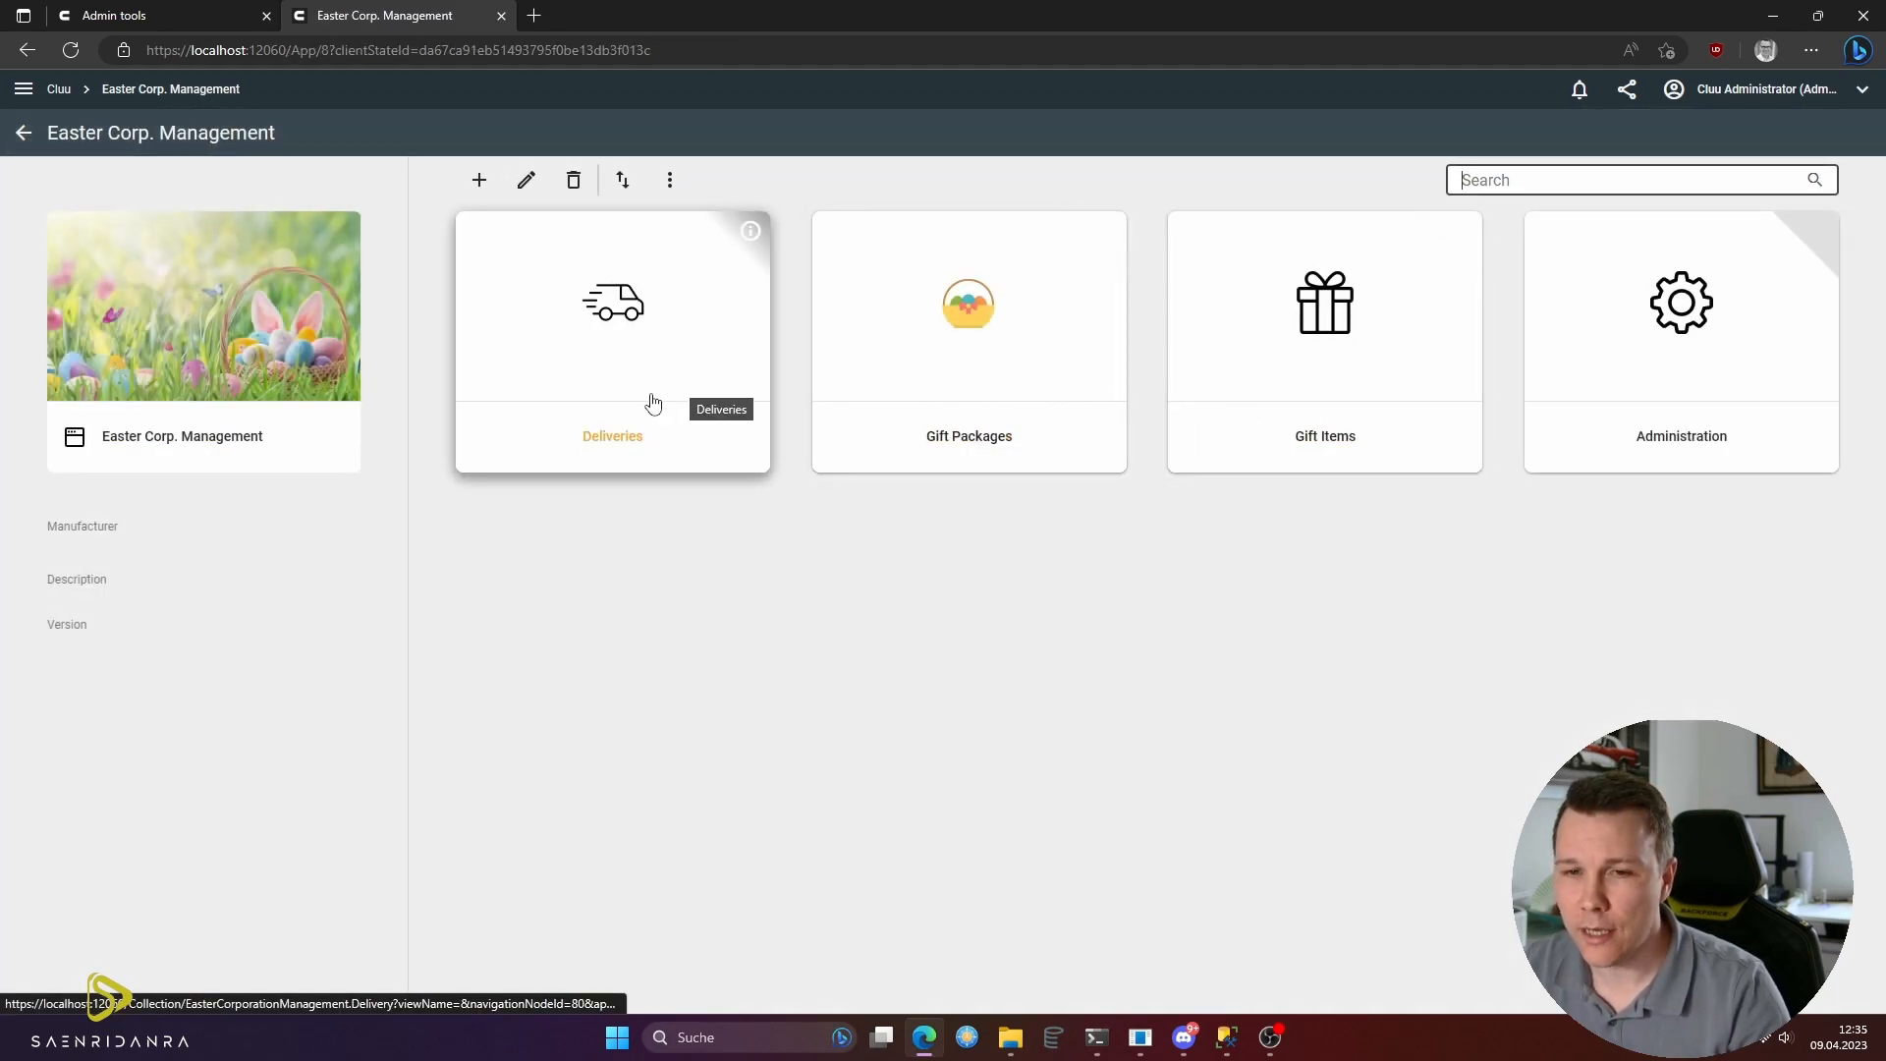
pyautogui.click(1028, 383)
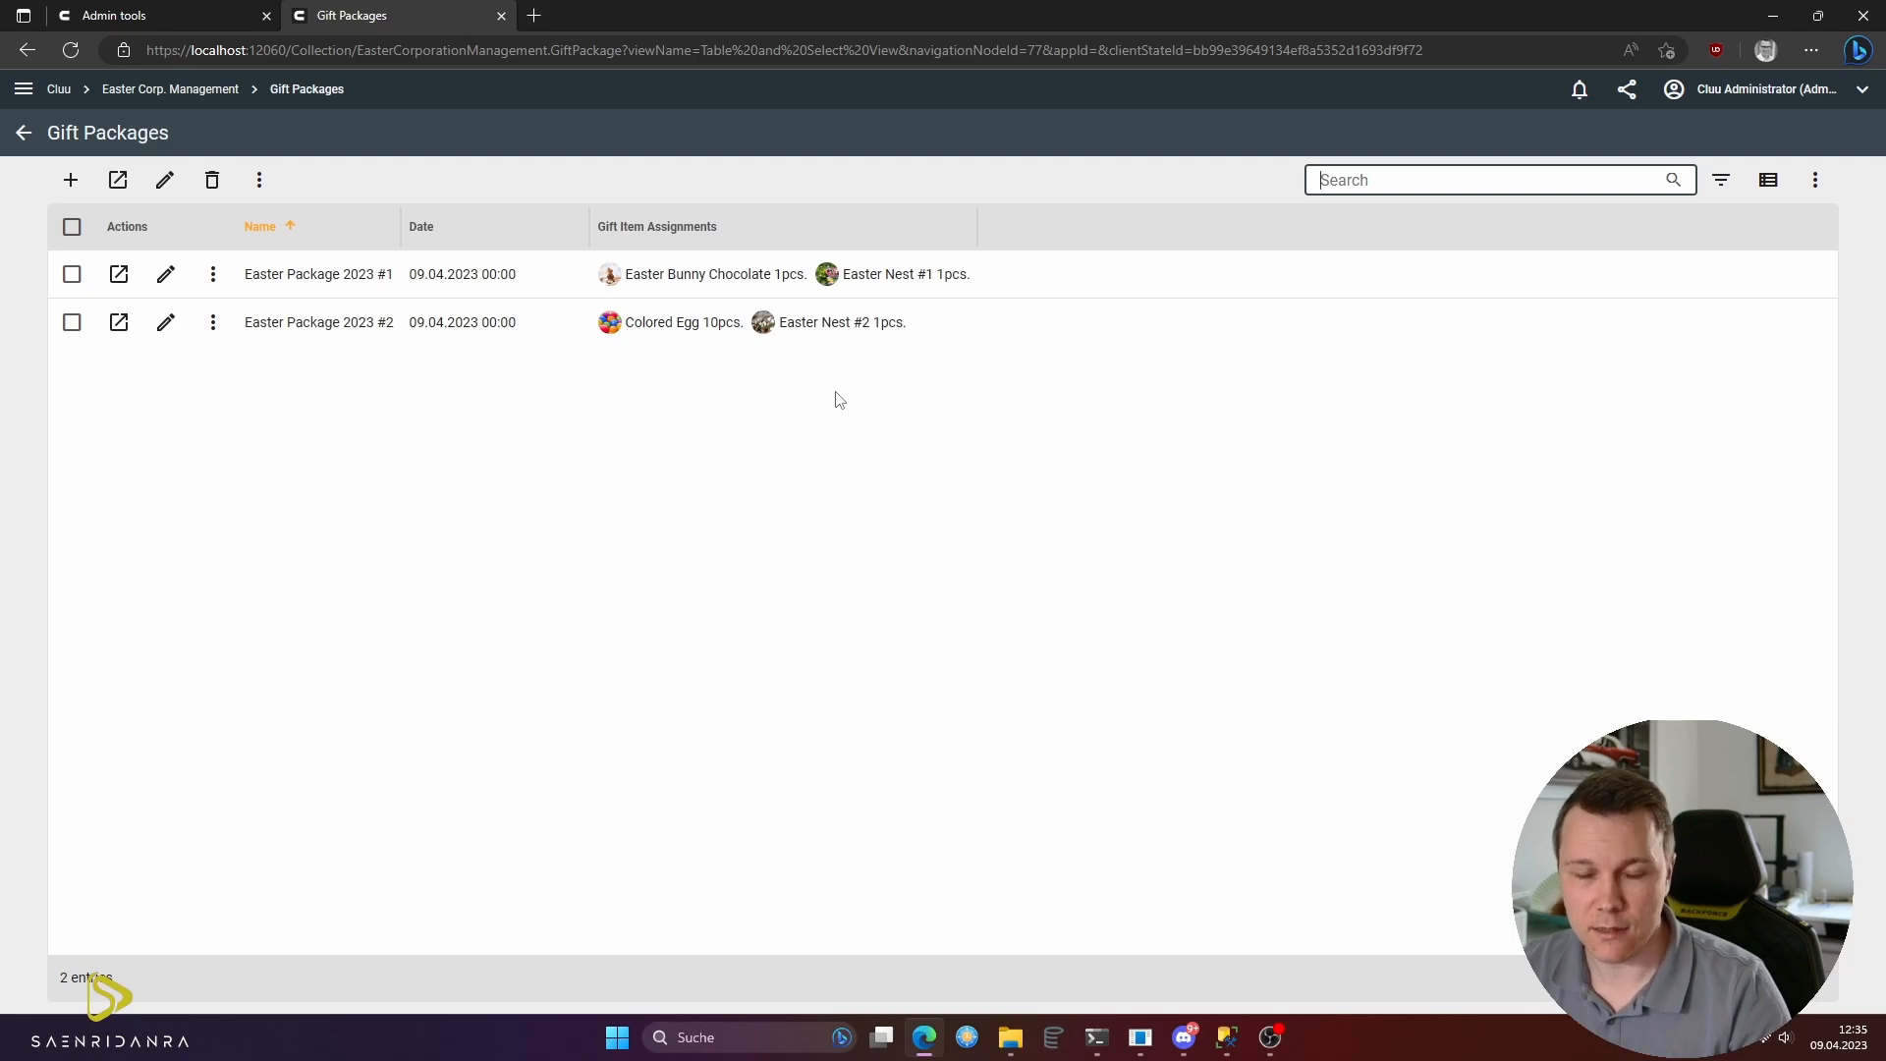
pyautogui.hotkey('alt', 'Left')
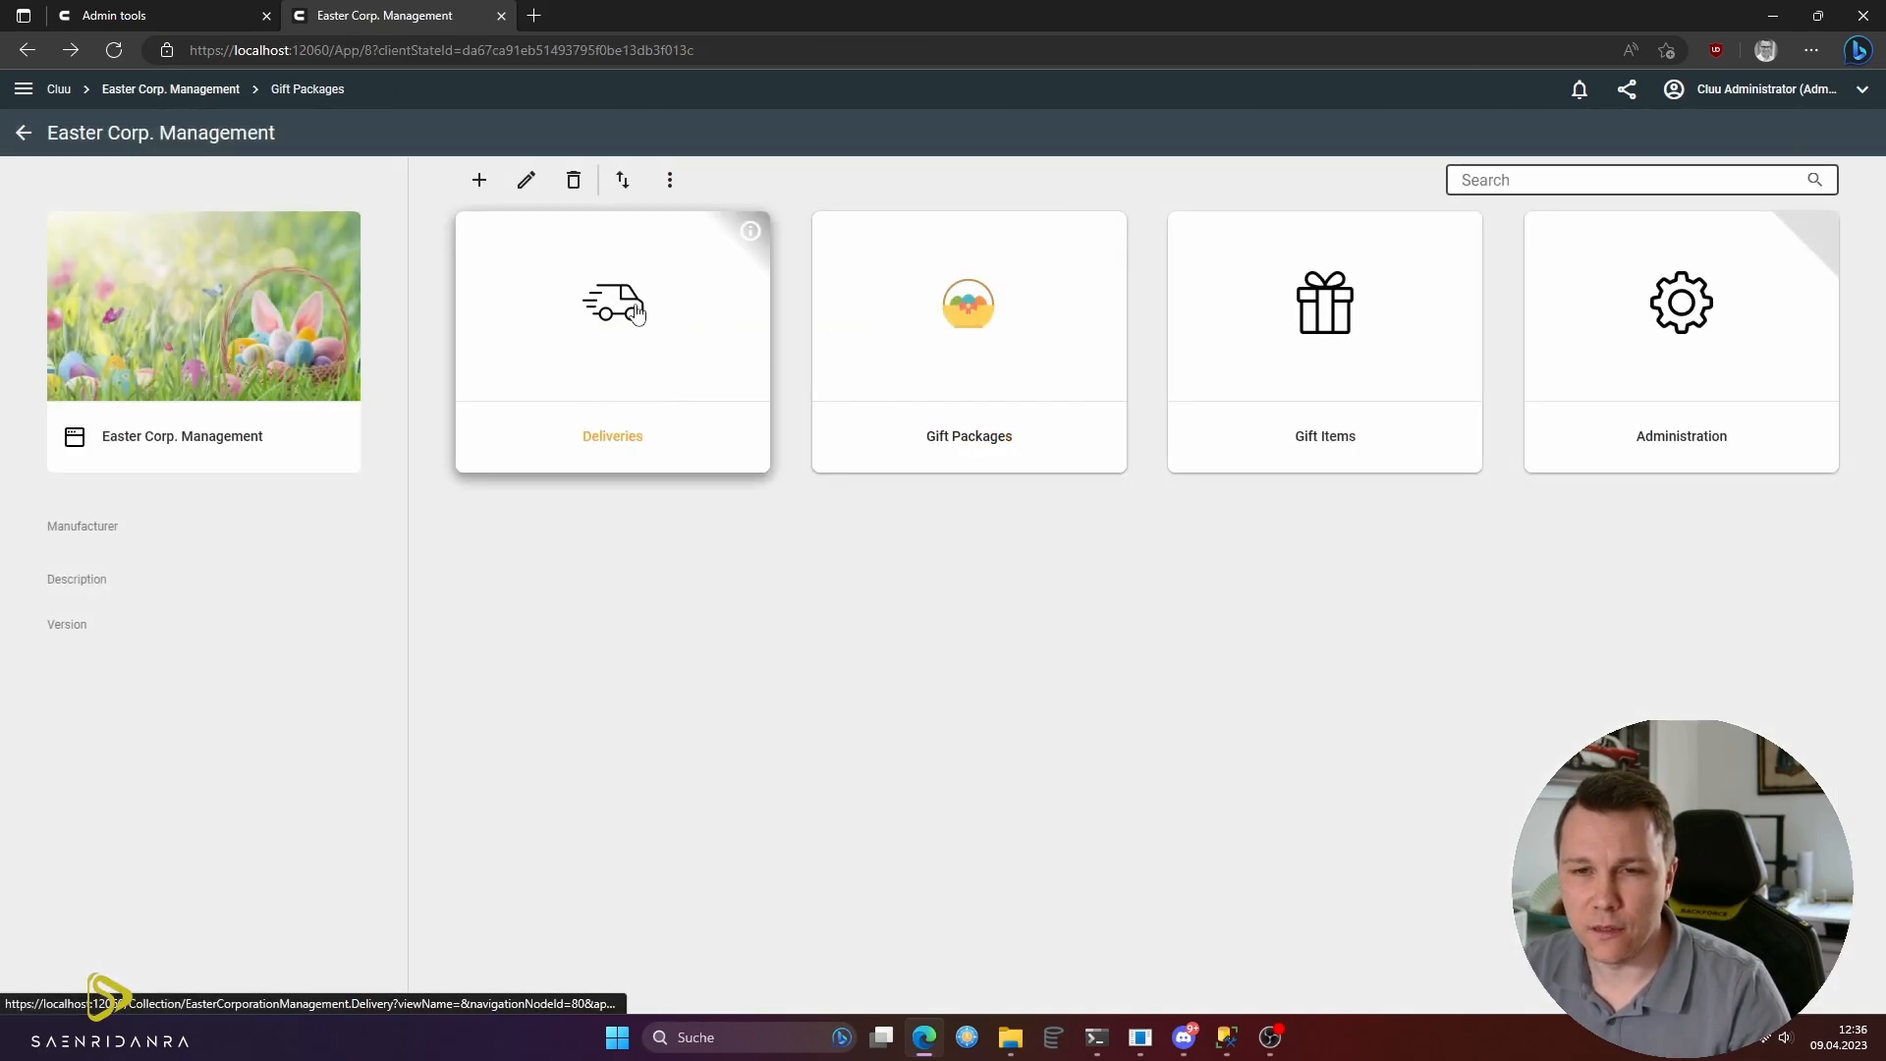
# - Open the Deliveries list and inspect the first delivery's edit form, aborting it without changes
pyautogui.click(698, 406)
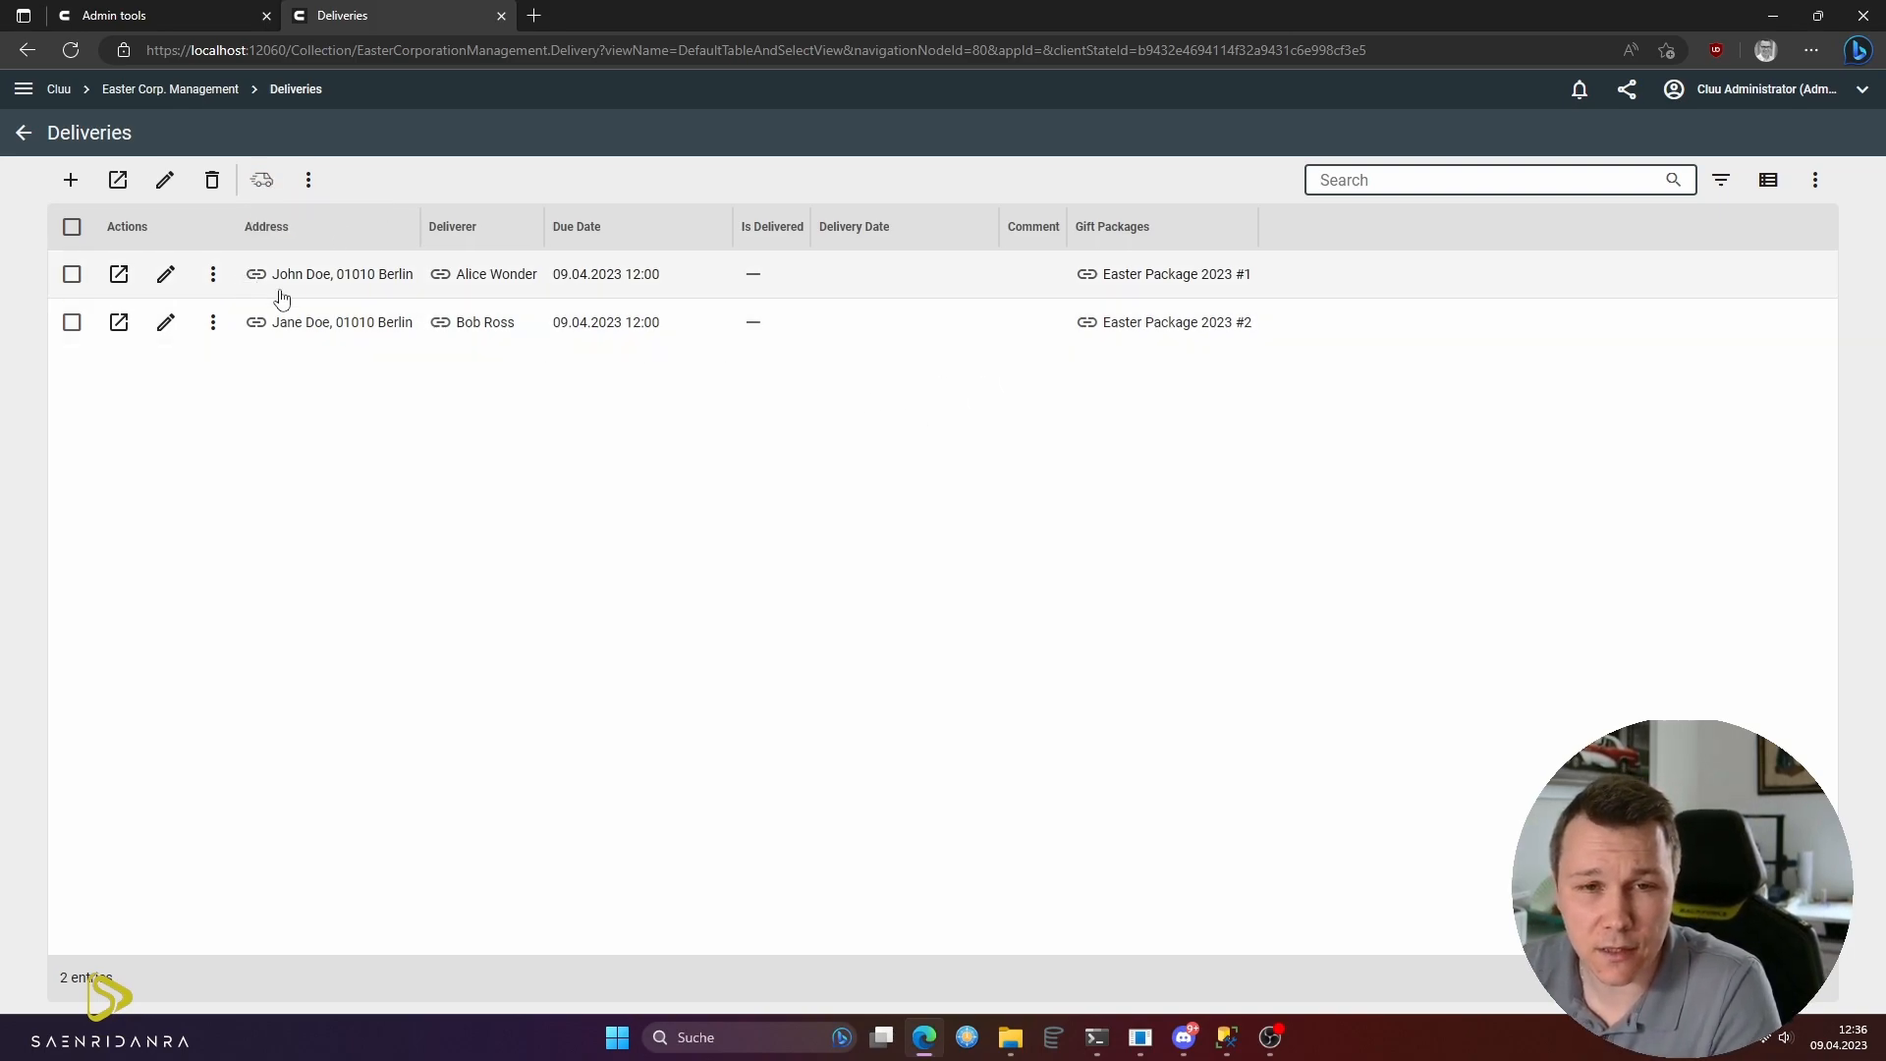
pyautogui.click(167, 277)
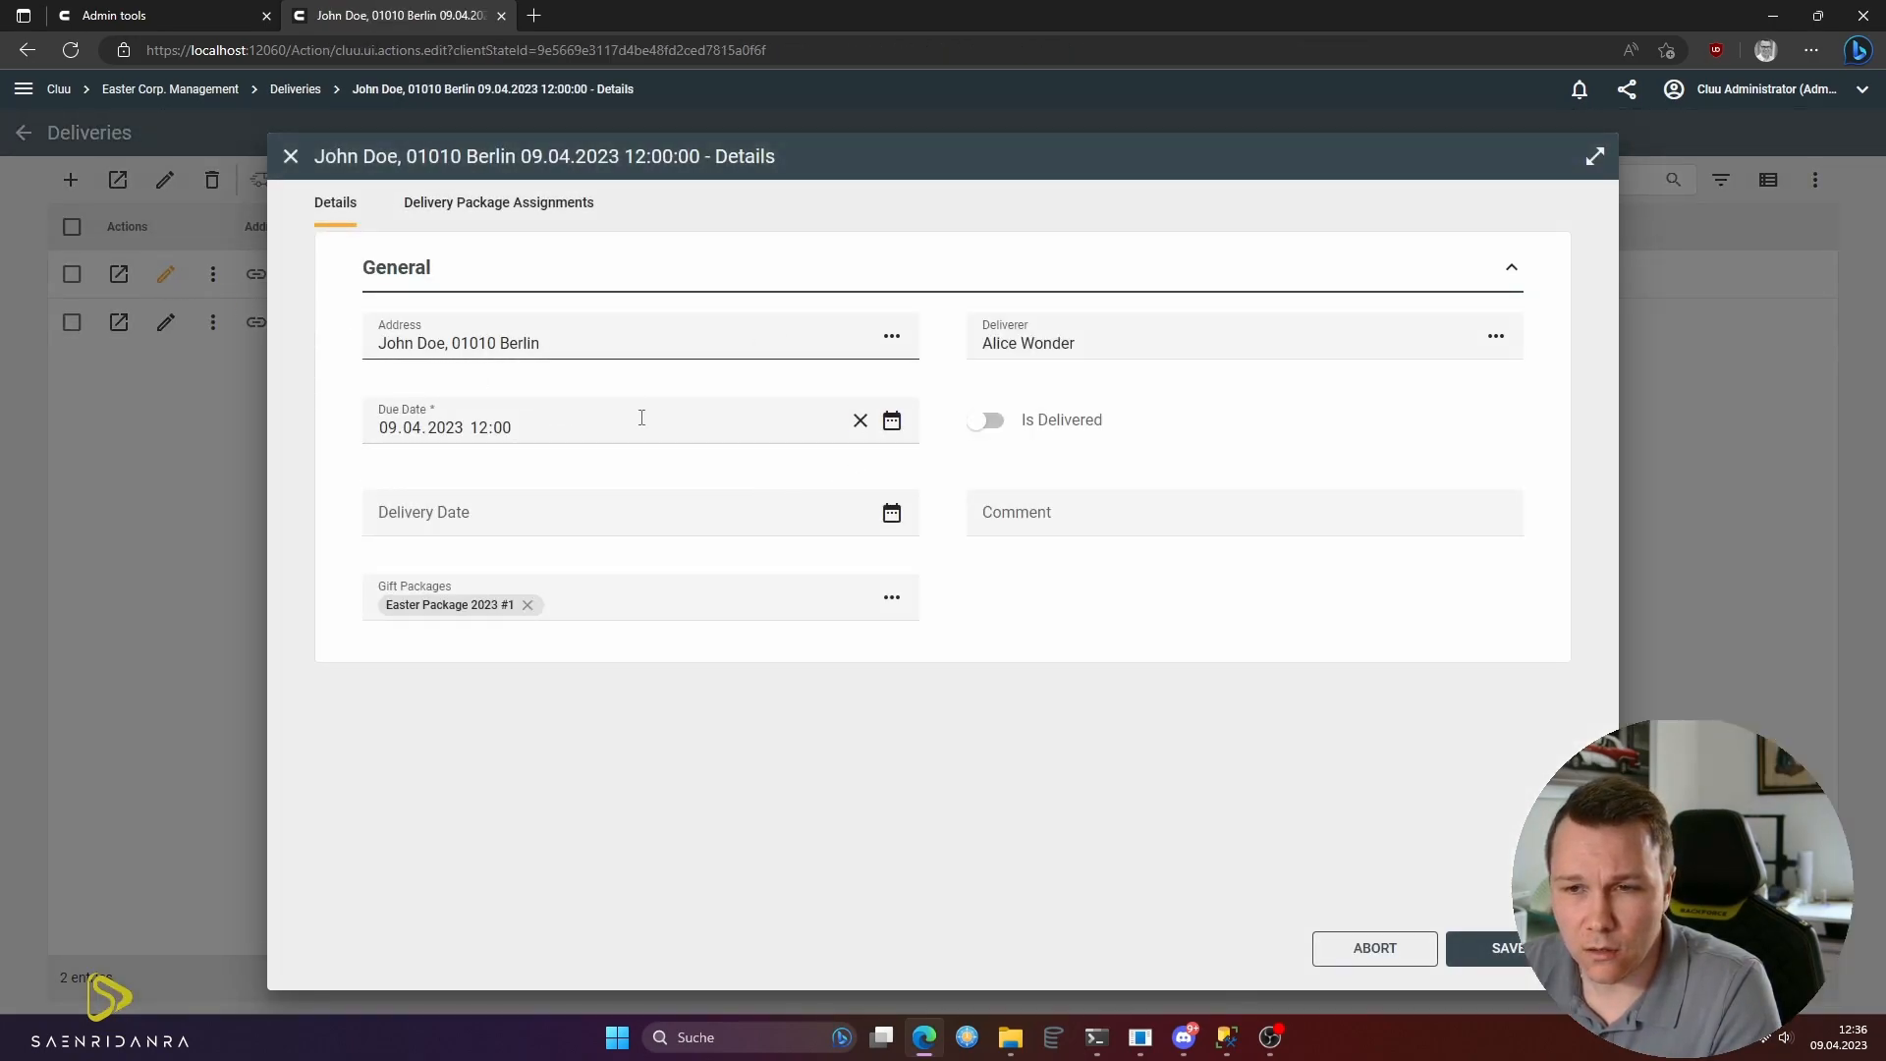
pyautogui.click(1405, 948)
# - Edit the first delivery's status, marking it as delivered with the delivery date 09.04.2023 13:00
pyautogui.click(214, 277)
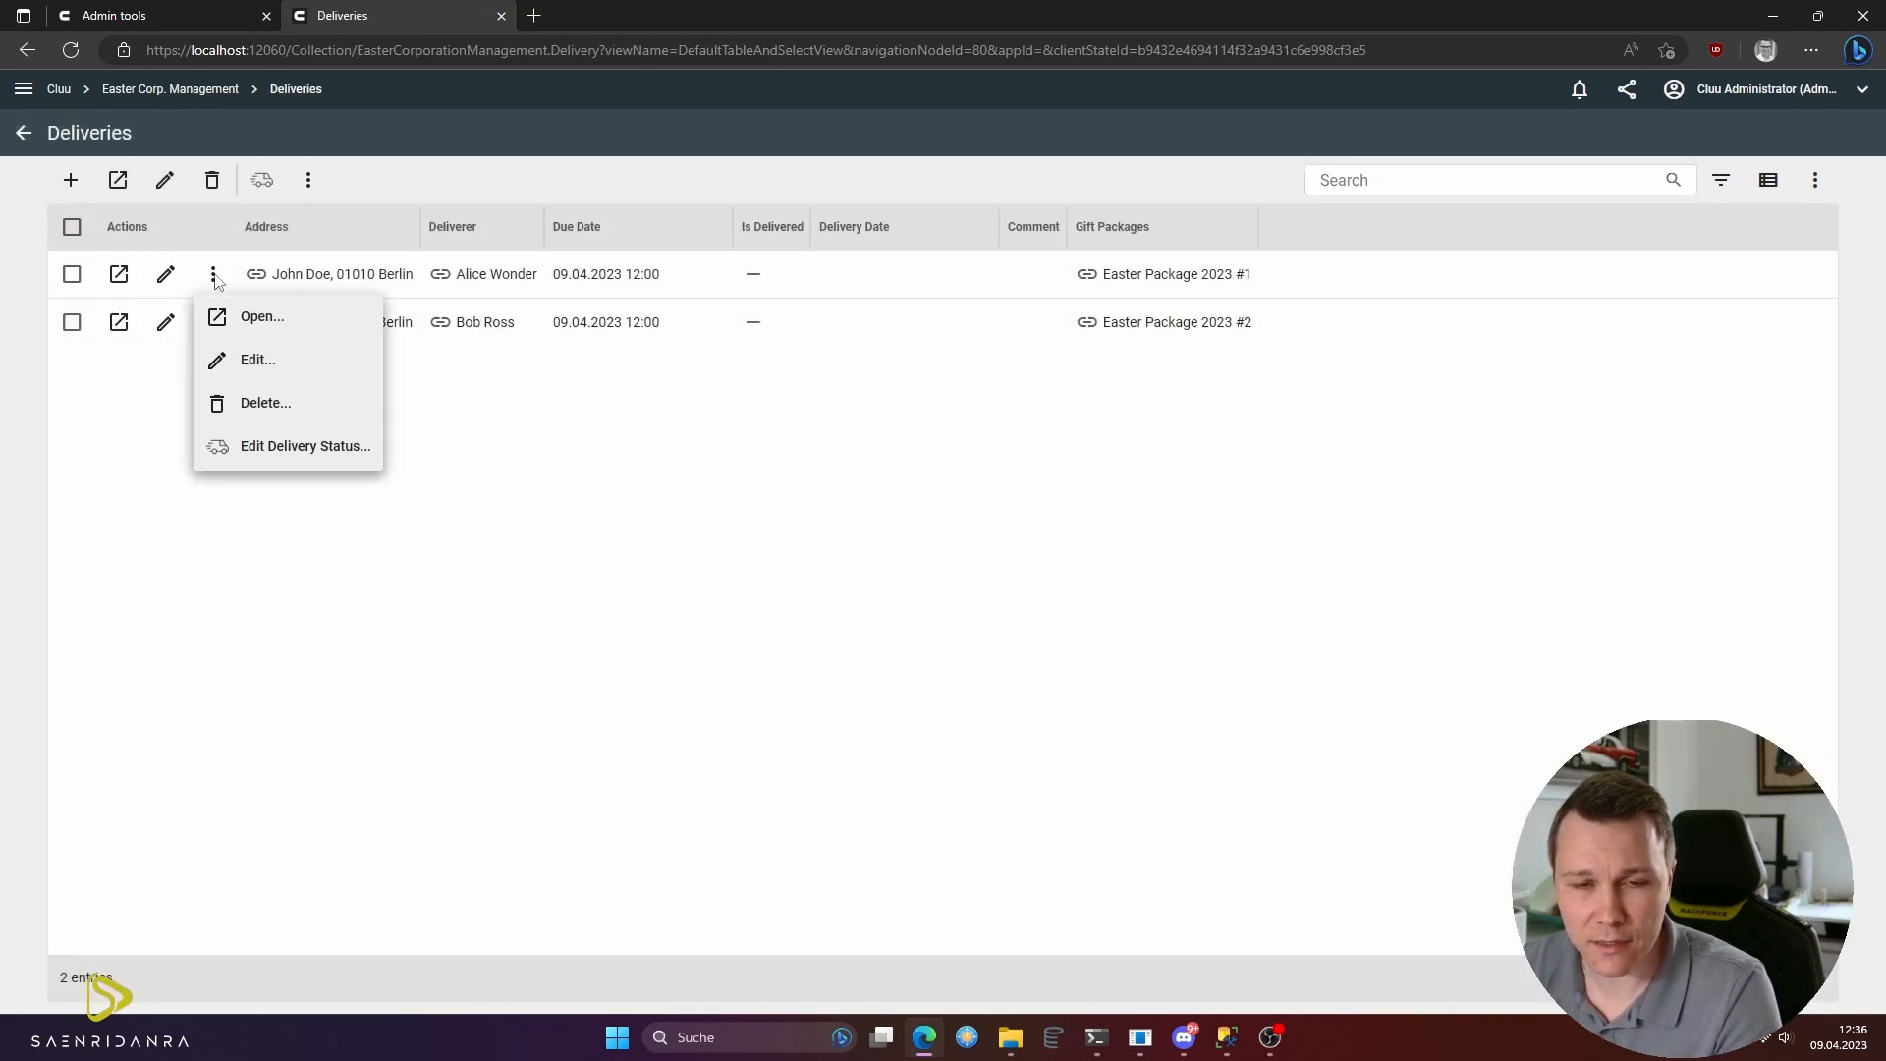
pyautogui.click(295, 454)
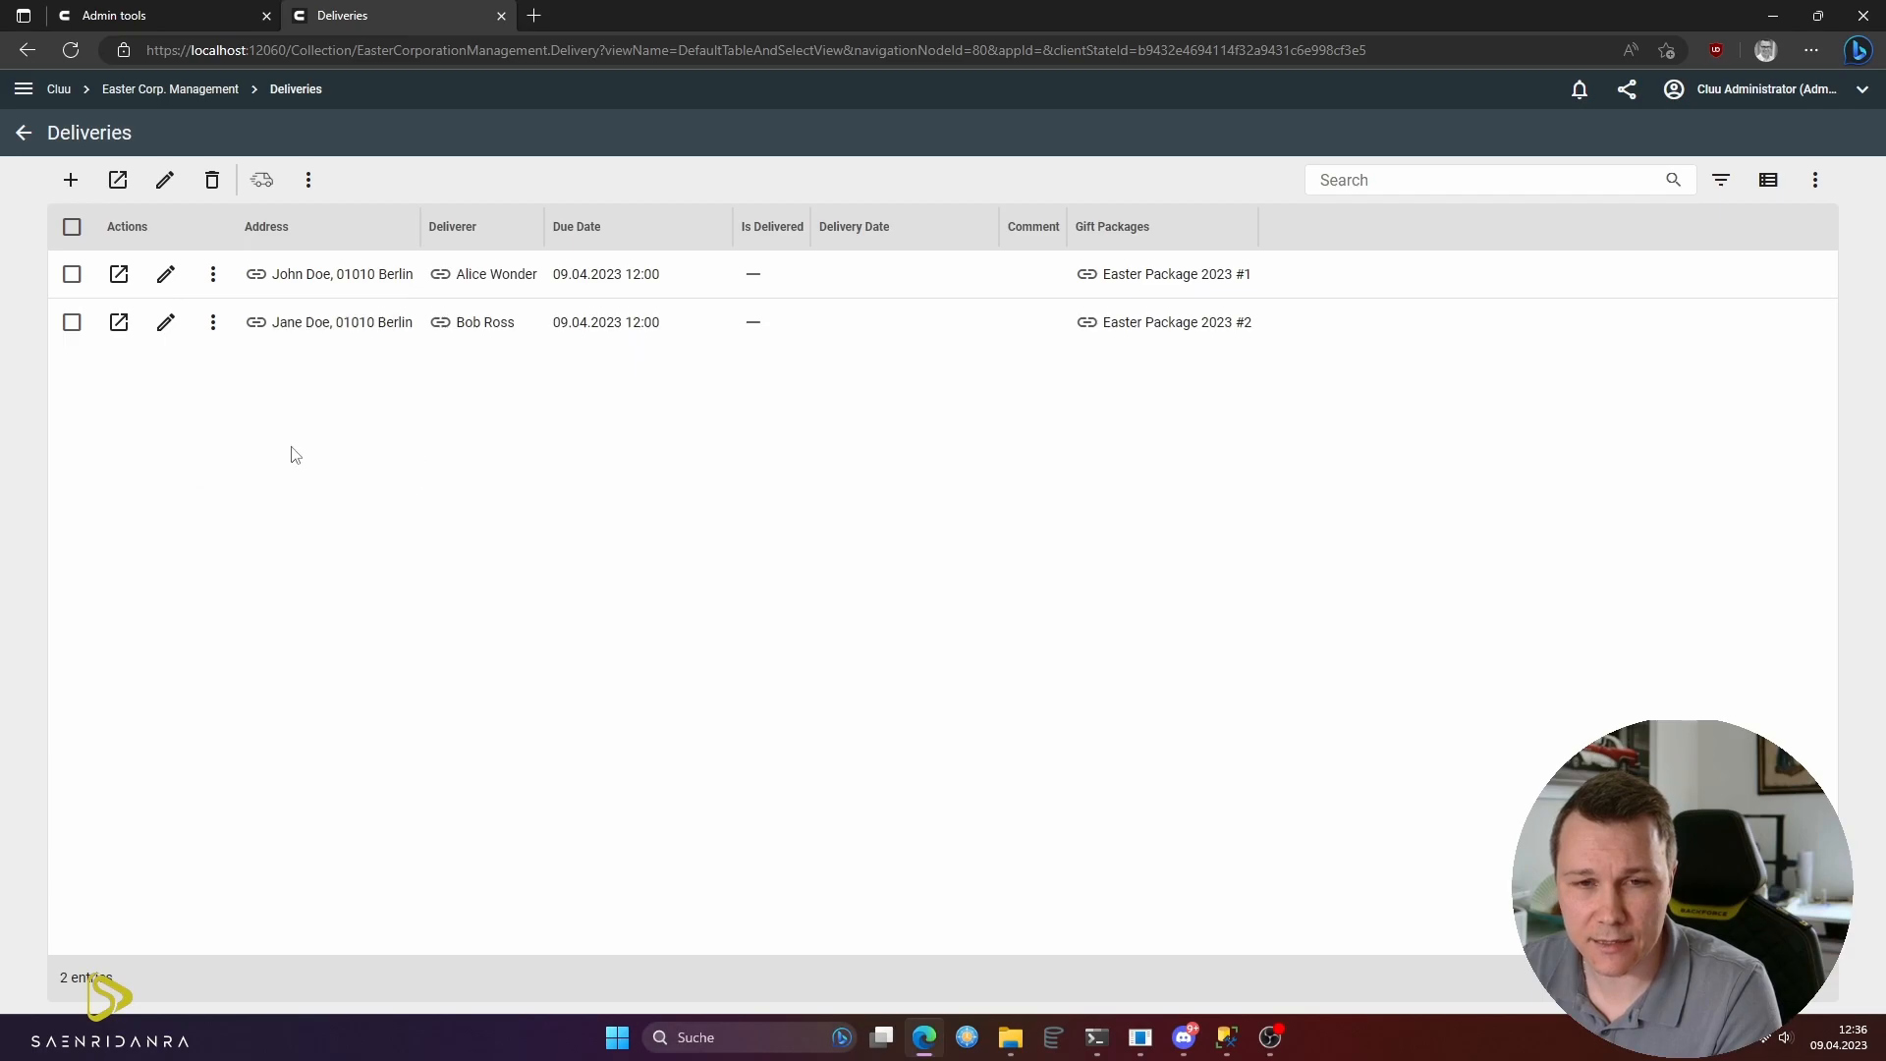
pyautogui.click(432, 366)
pyautogui.click(990, 360)
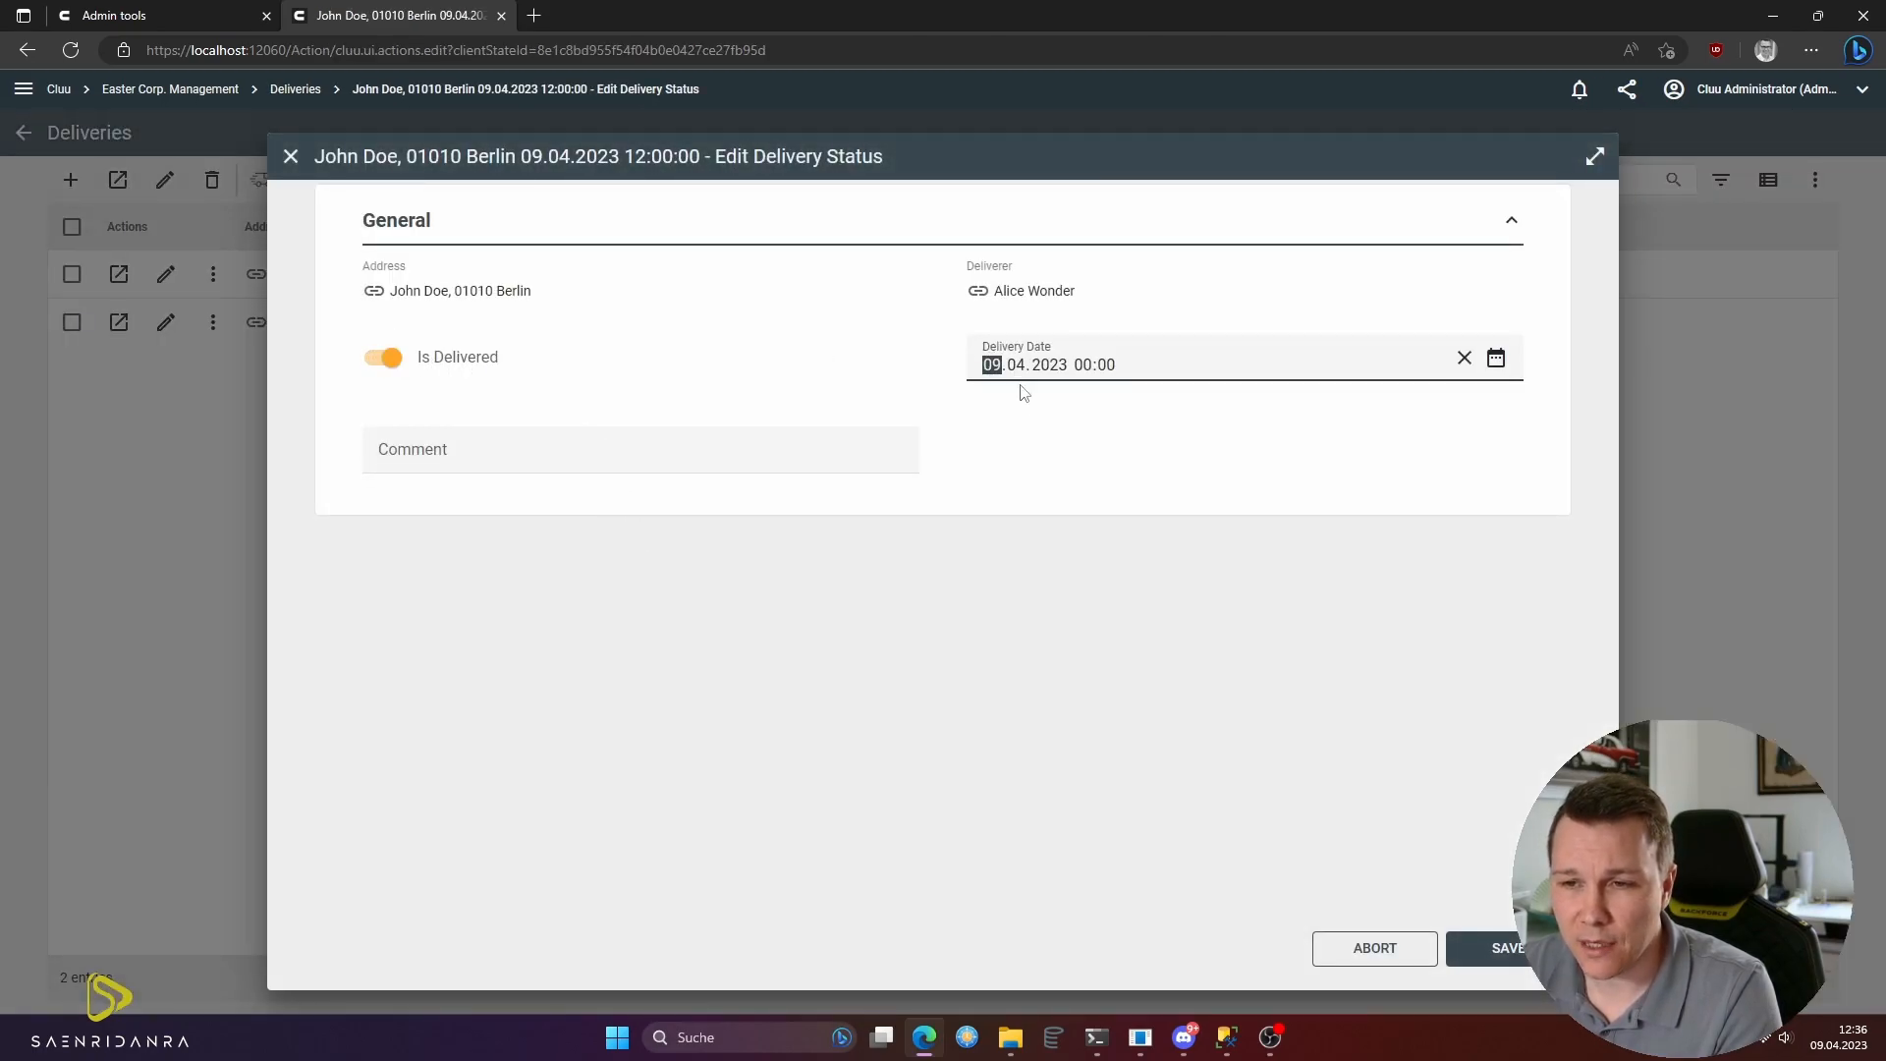
pyautogui.click(1081, 364)
pyautogui.press('Right')
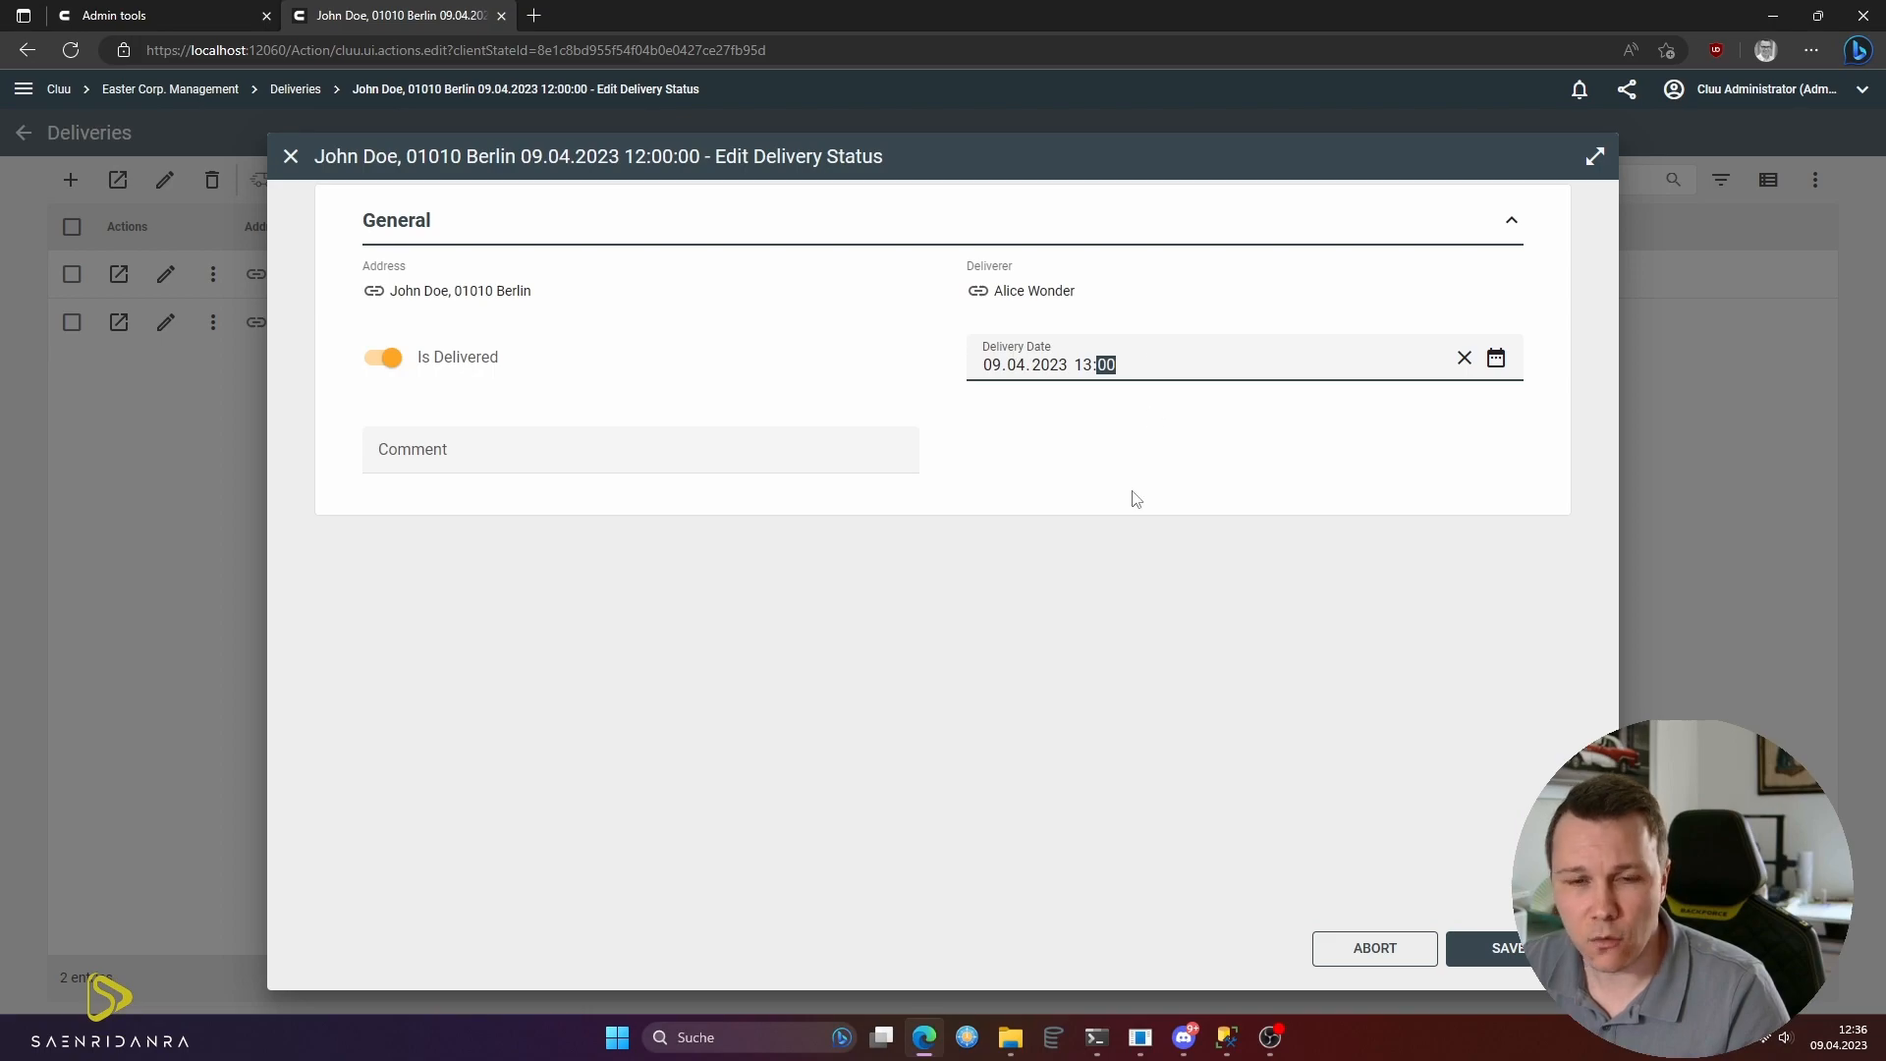
# - Add the comment "Package was delivered without a problem" and save the delivery status
pyautogui.click(454, 450)
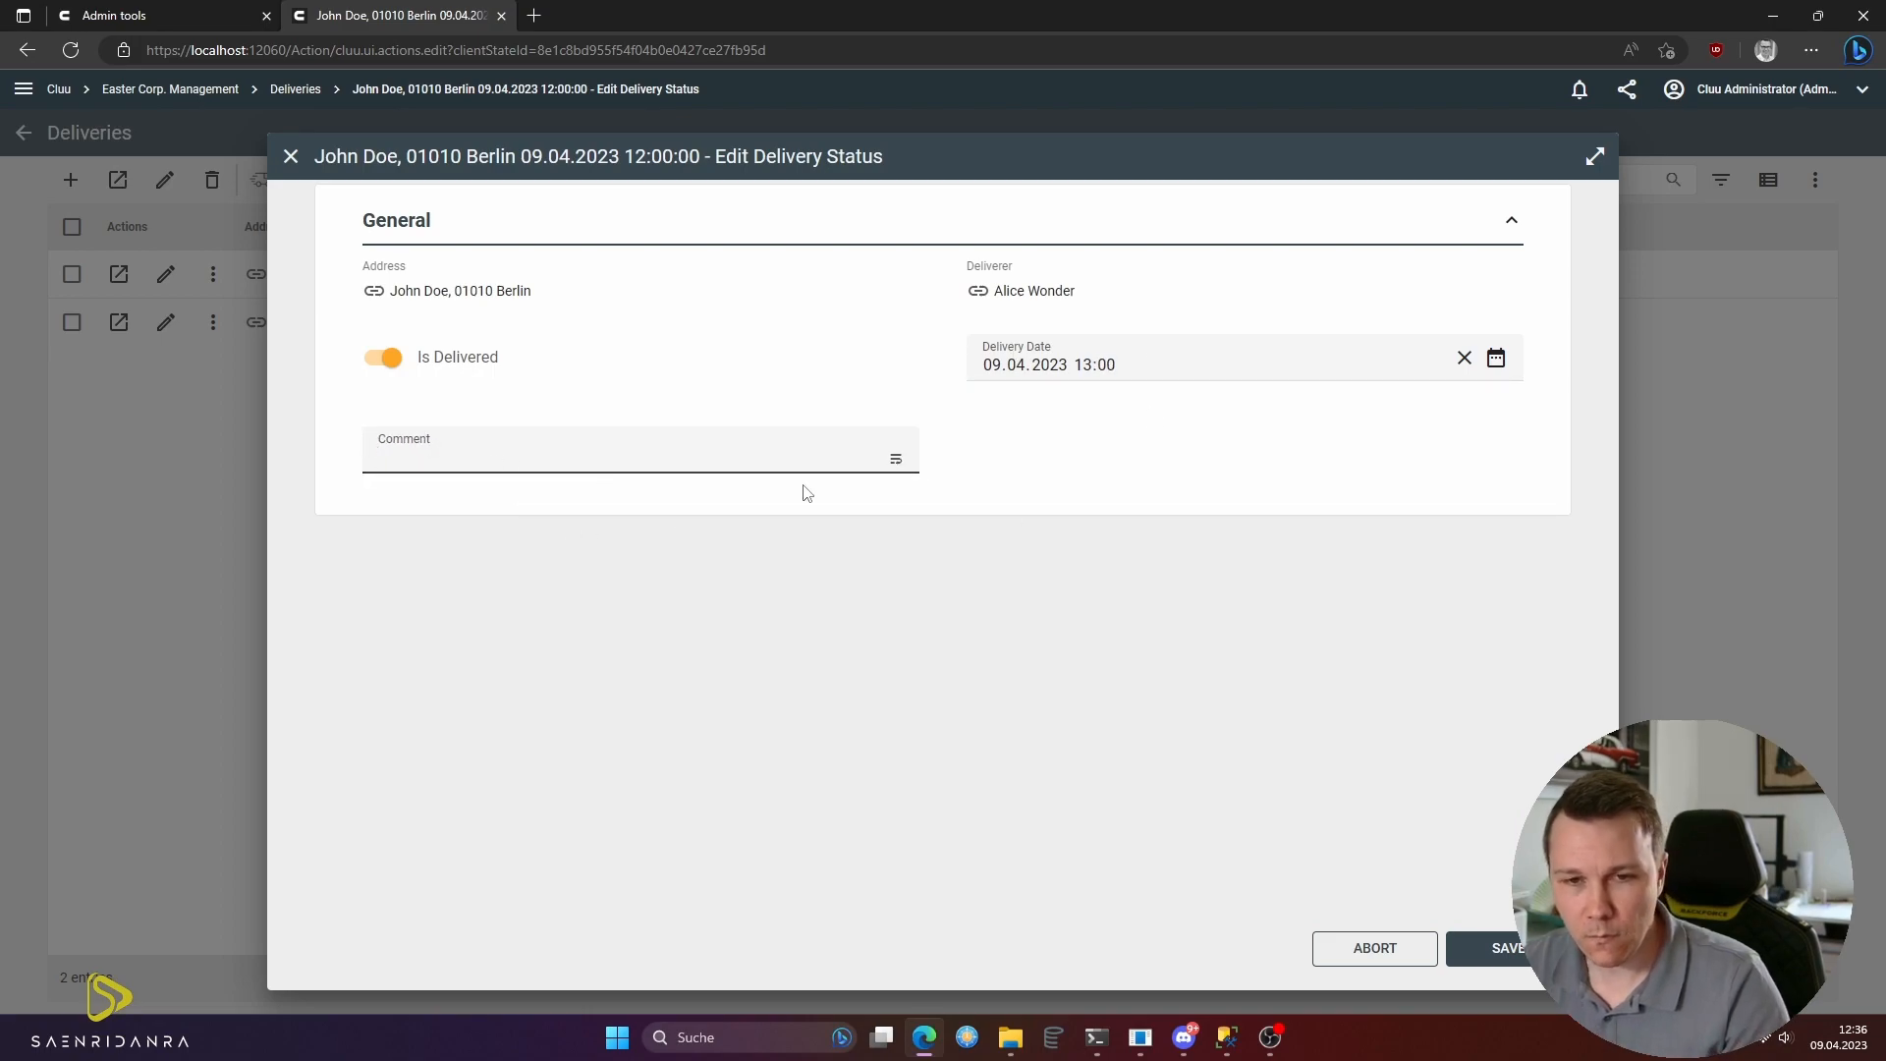
pyautogui.write('Package was delivered without a problem')
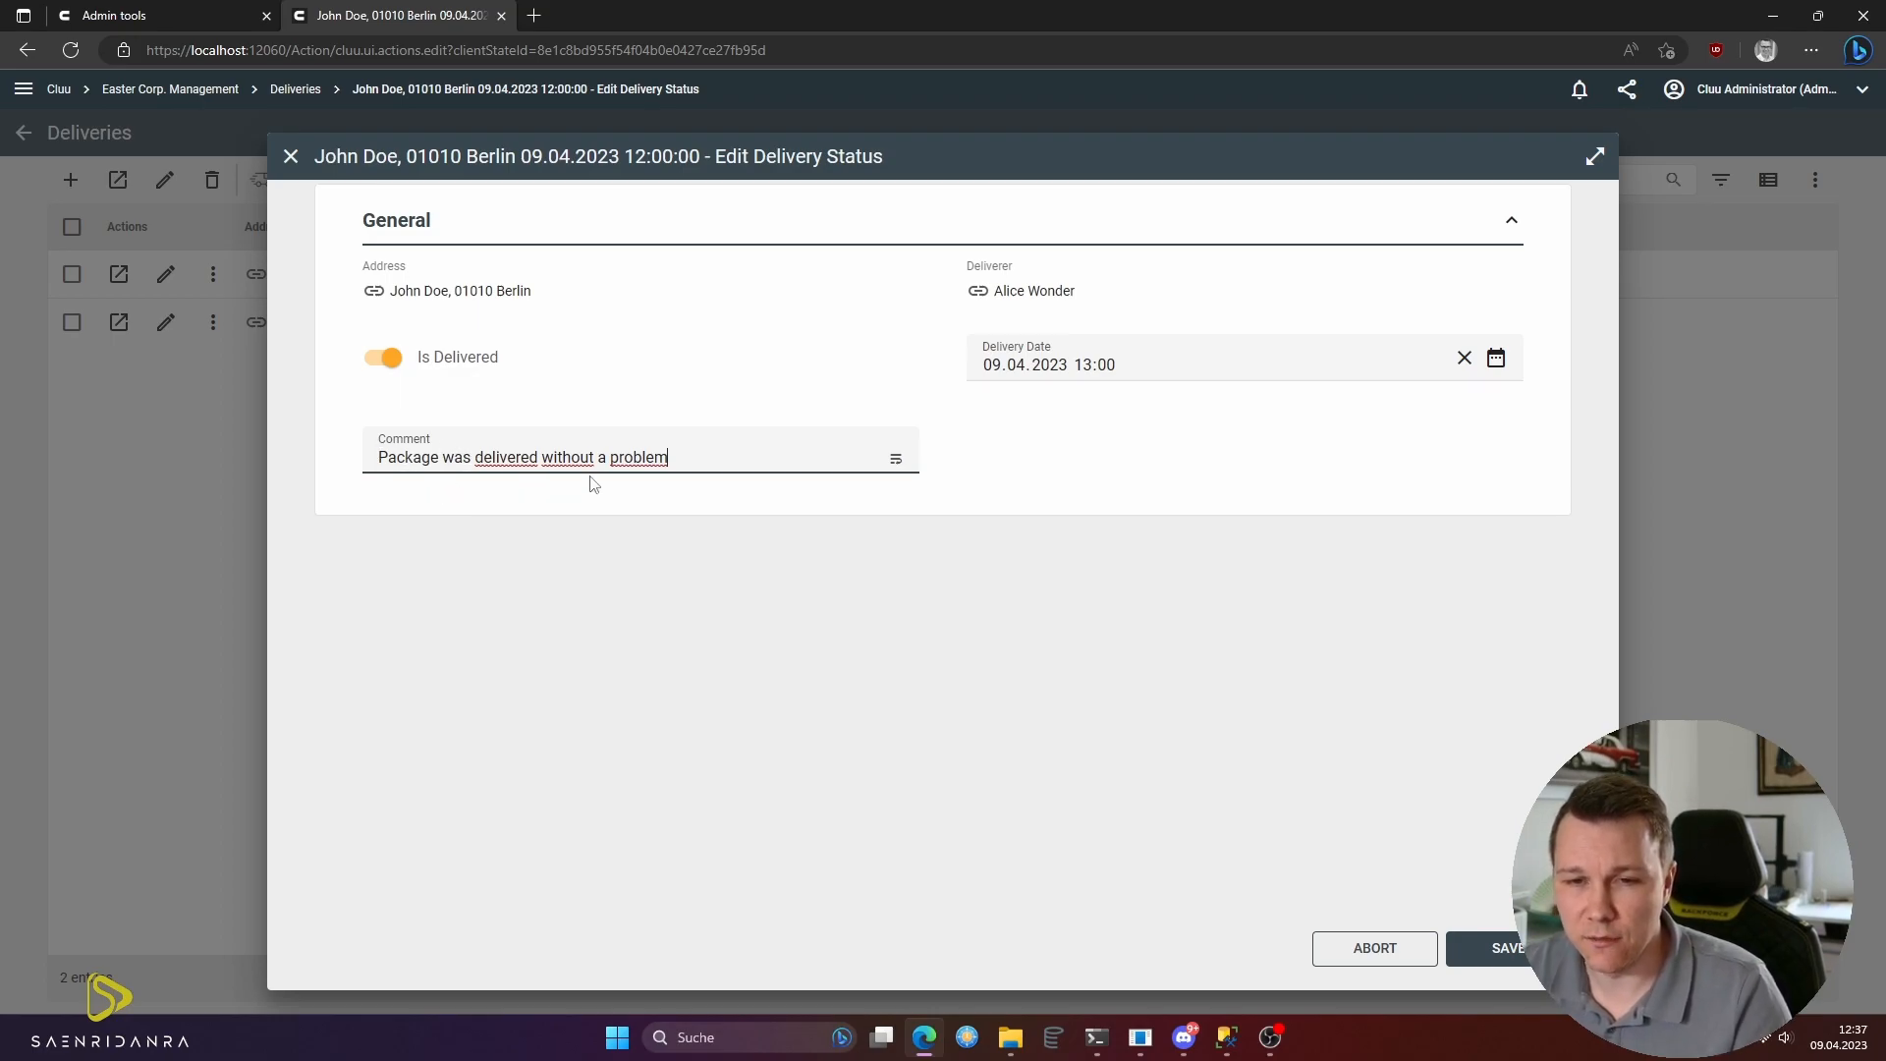
pyautogui.click(1502, 947)
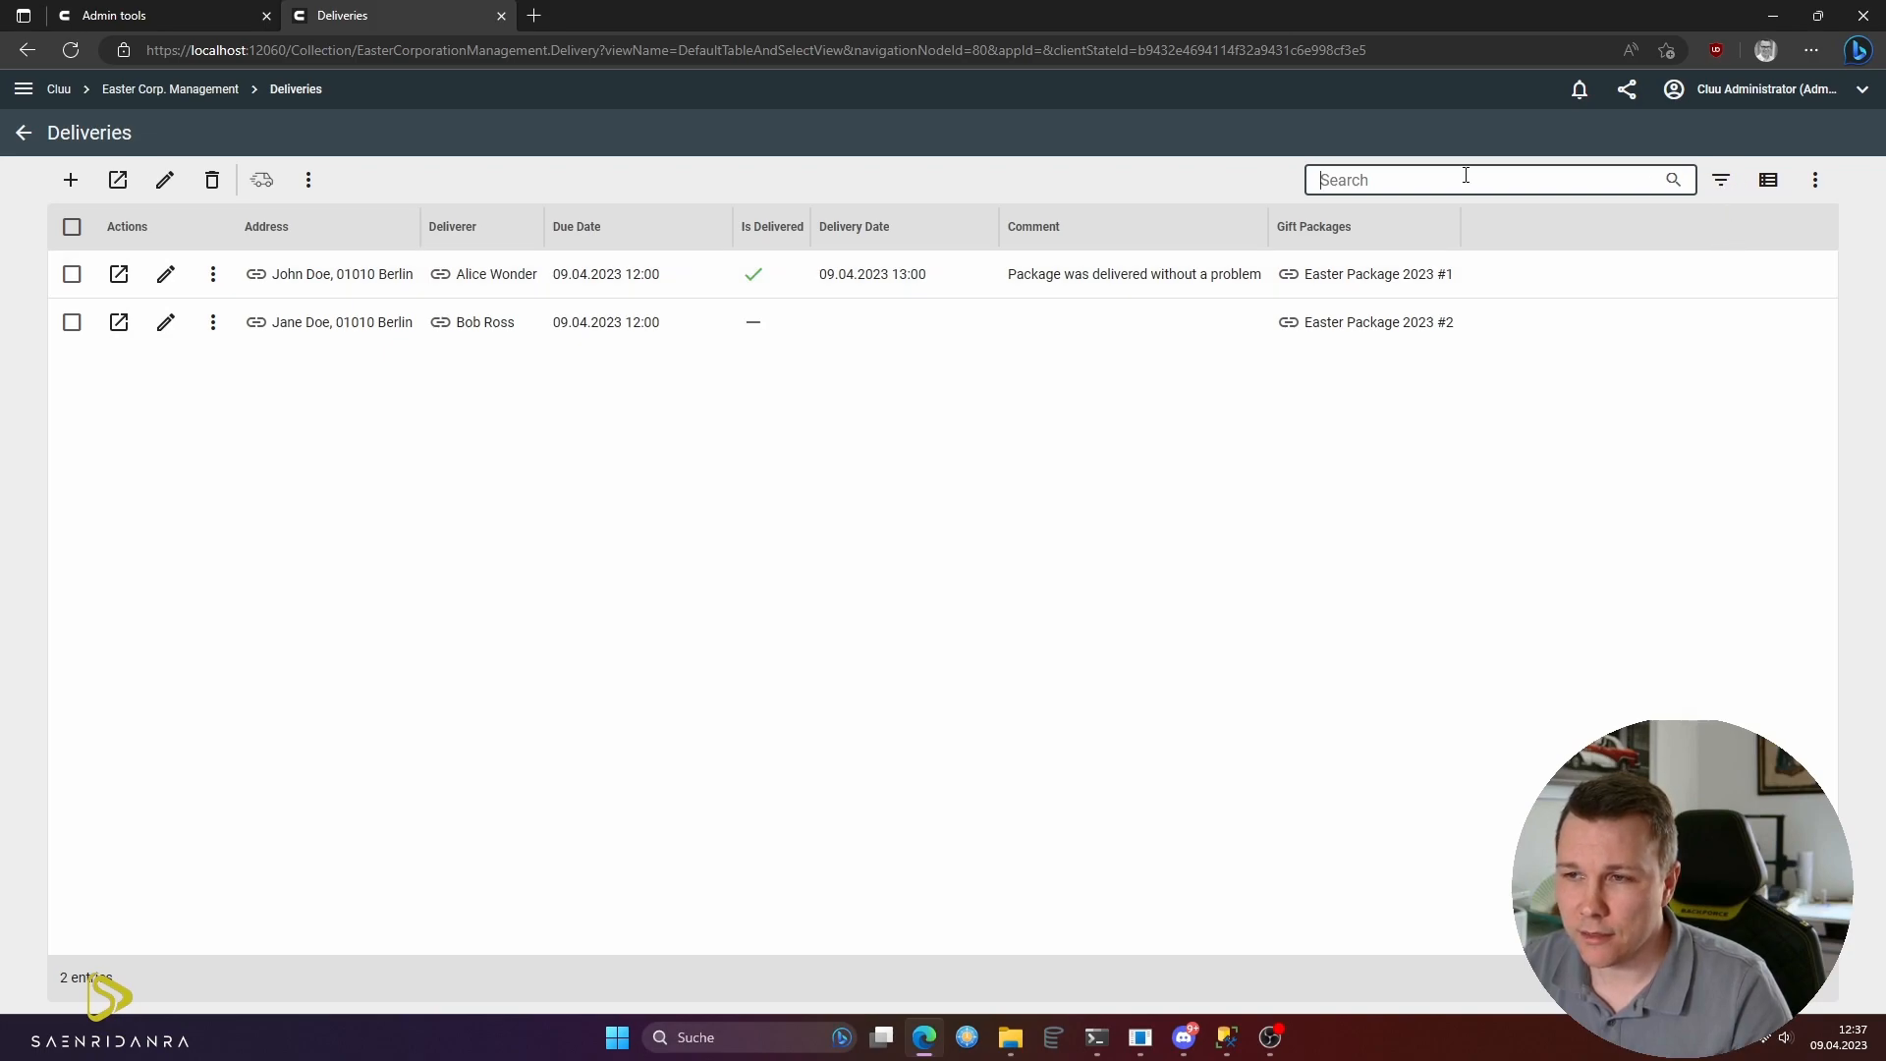
# - Search the deliveries by the first addressee's first name and clear the search text
pyautogui.write('john')
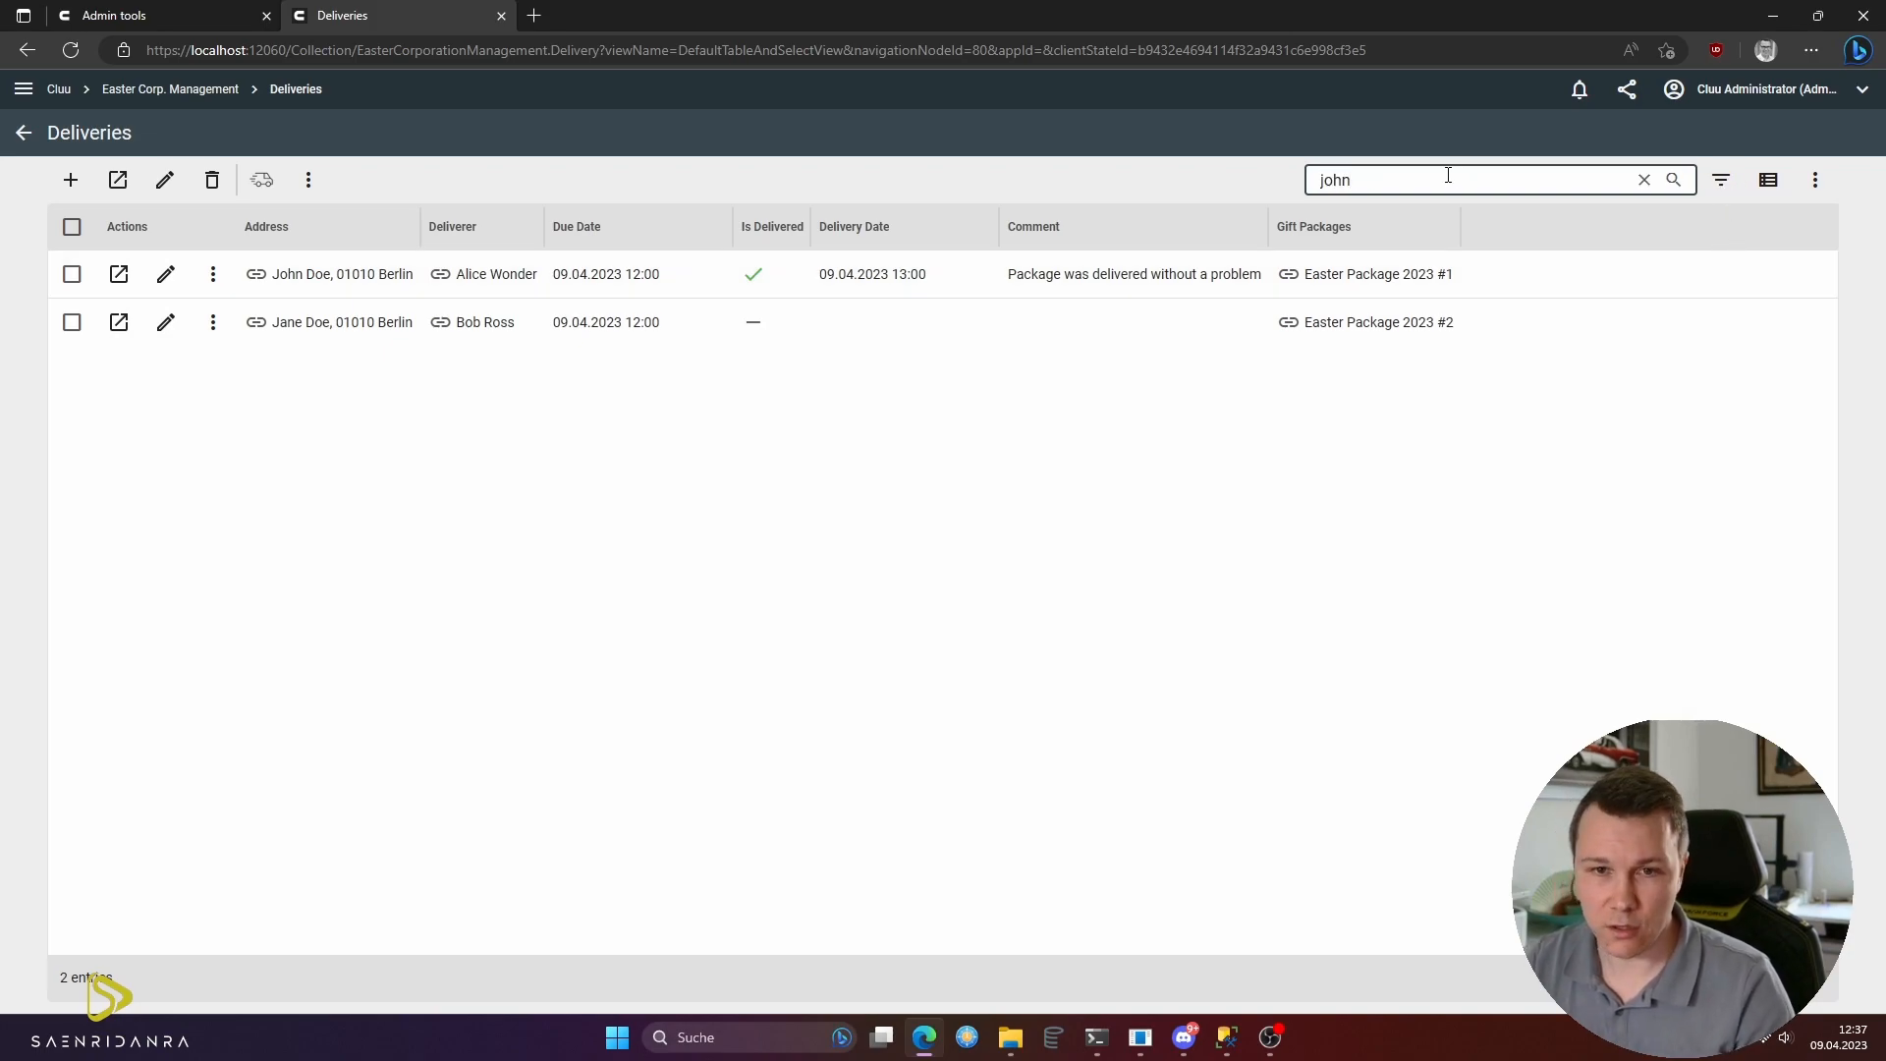
pyautogui.press('Return')
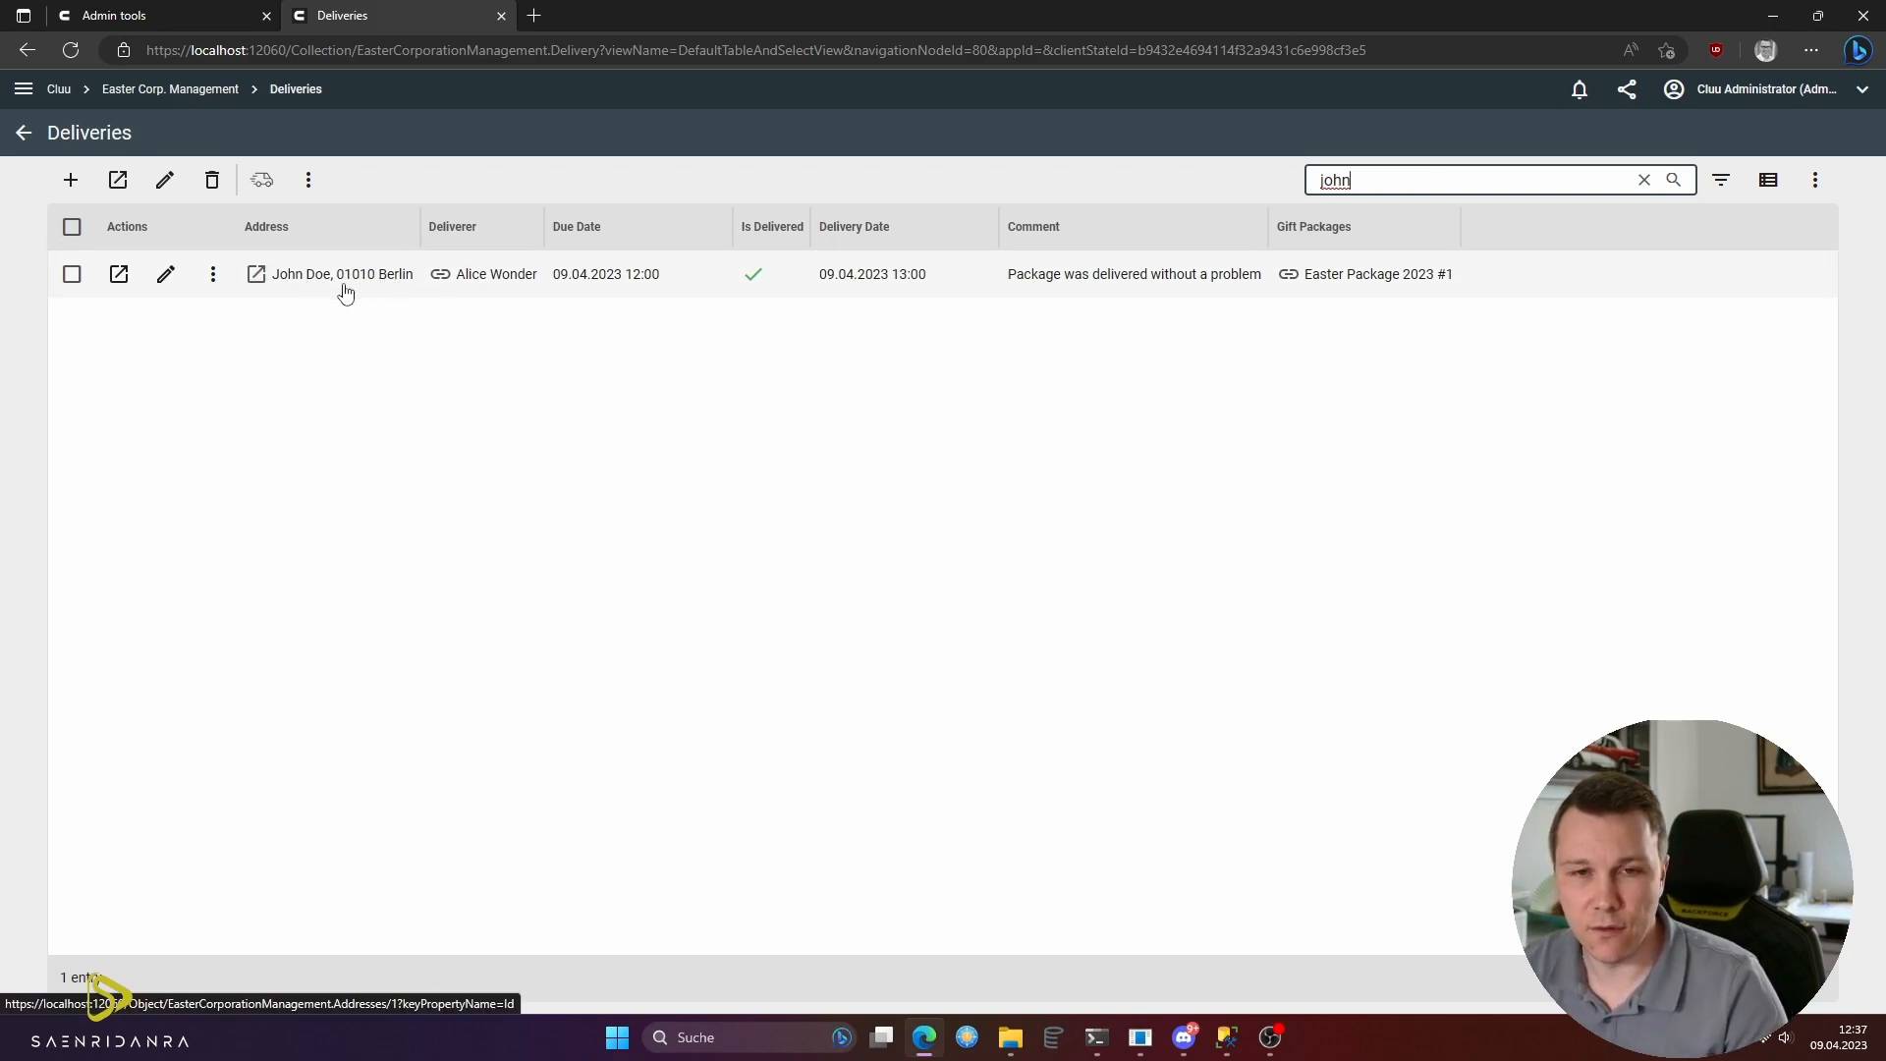
pyautogui.hotkey('ctrl', 'a')
pyautogui.press('BackSpace')
# - Show the delivery filters, filter by the first listed address and clear that address filter
pyautogui.click(1721, 180)
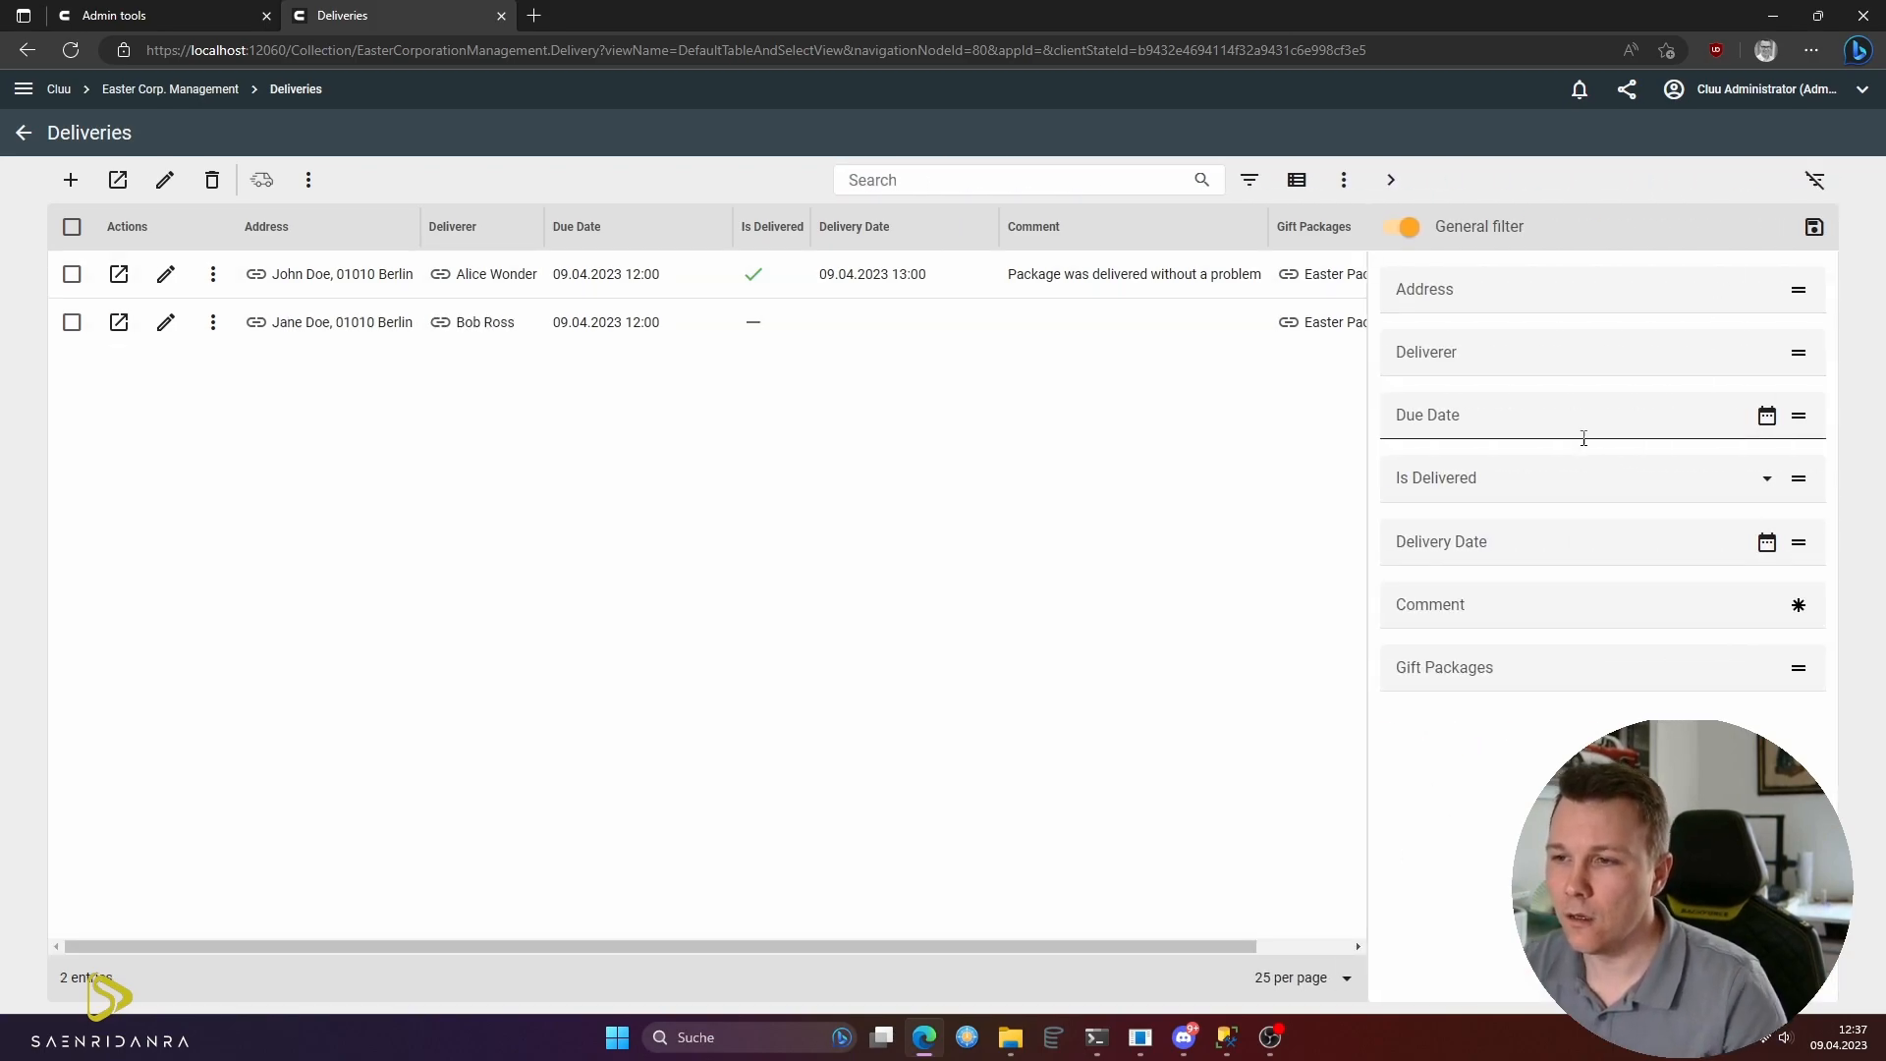
pyautogui.click(1510, 287)
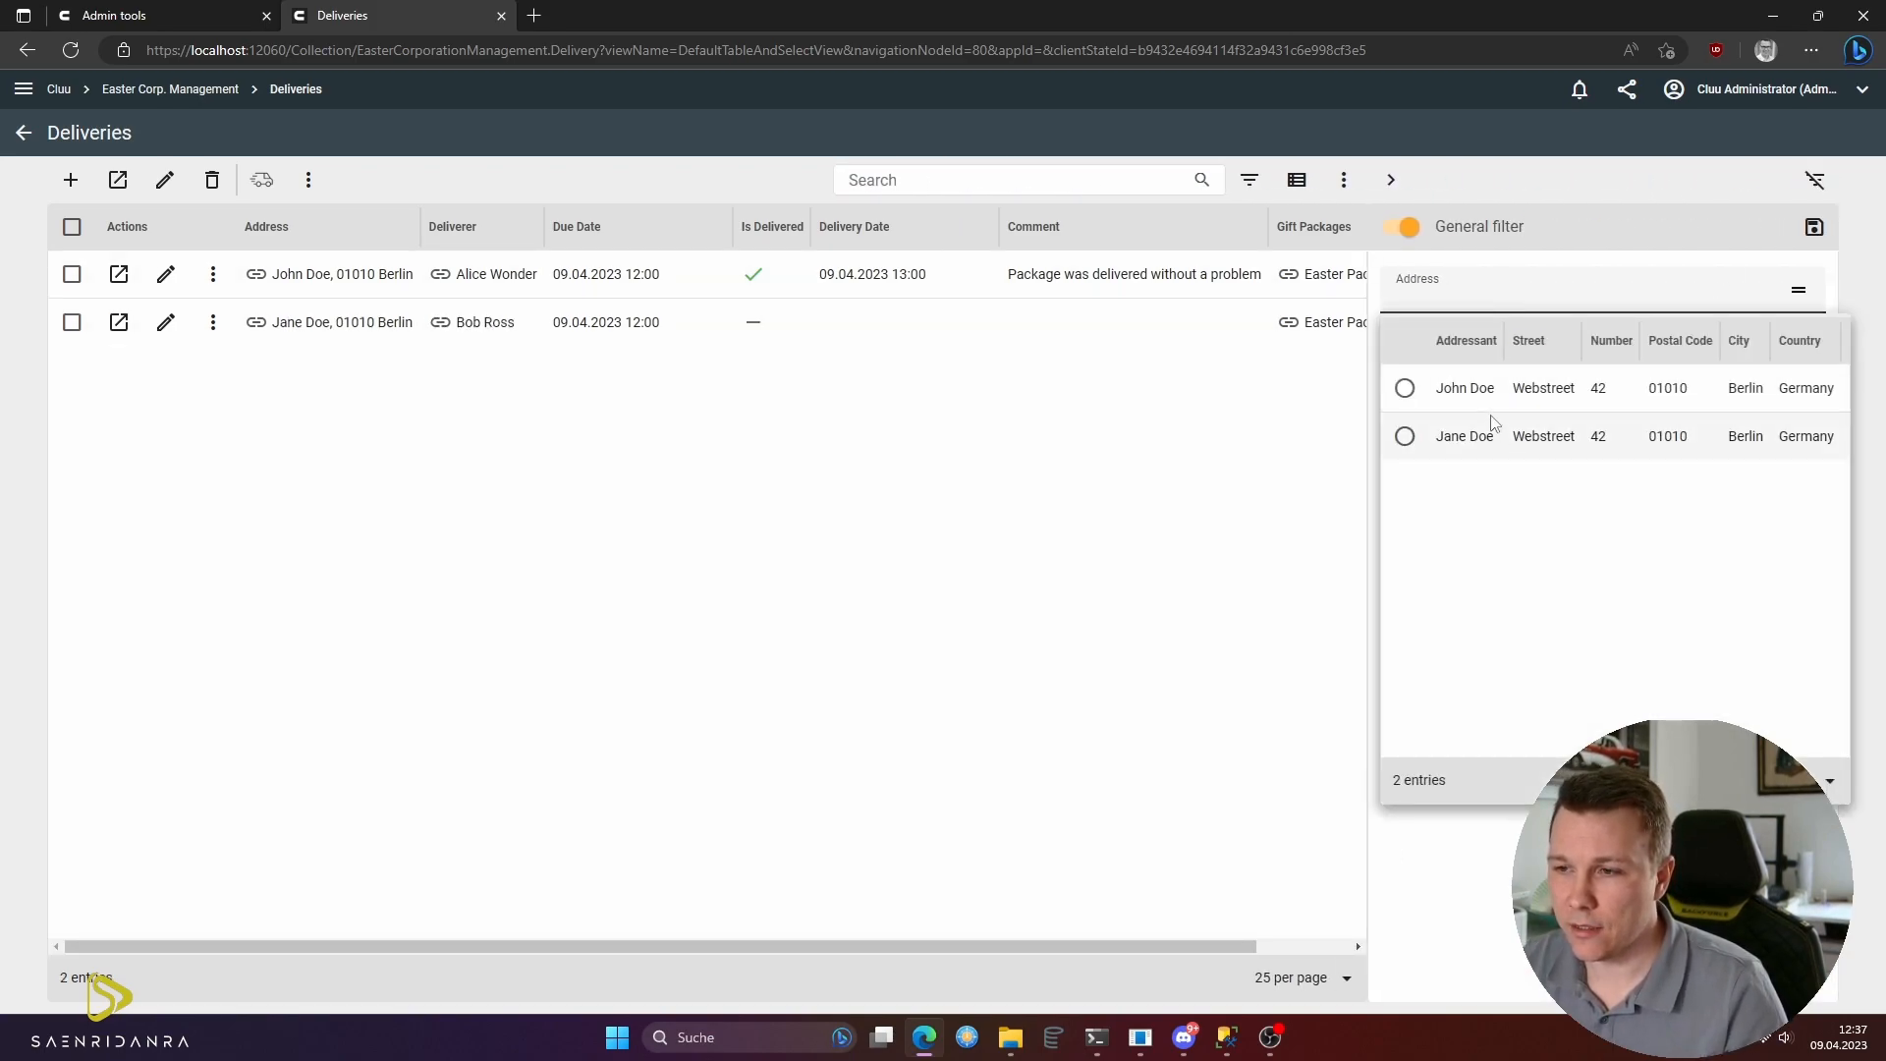
pyautogui.click(1502, 386)
pyautogui.click(1513, 297)
pyautogui.press('BackSpace')
# - Filter the deliveries by the first listed deliverer and clear that deliverer filter
pyautogui.click(1464, 364)
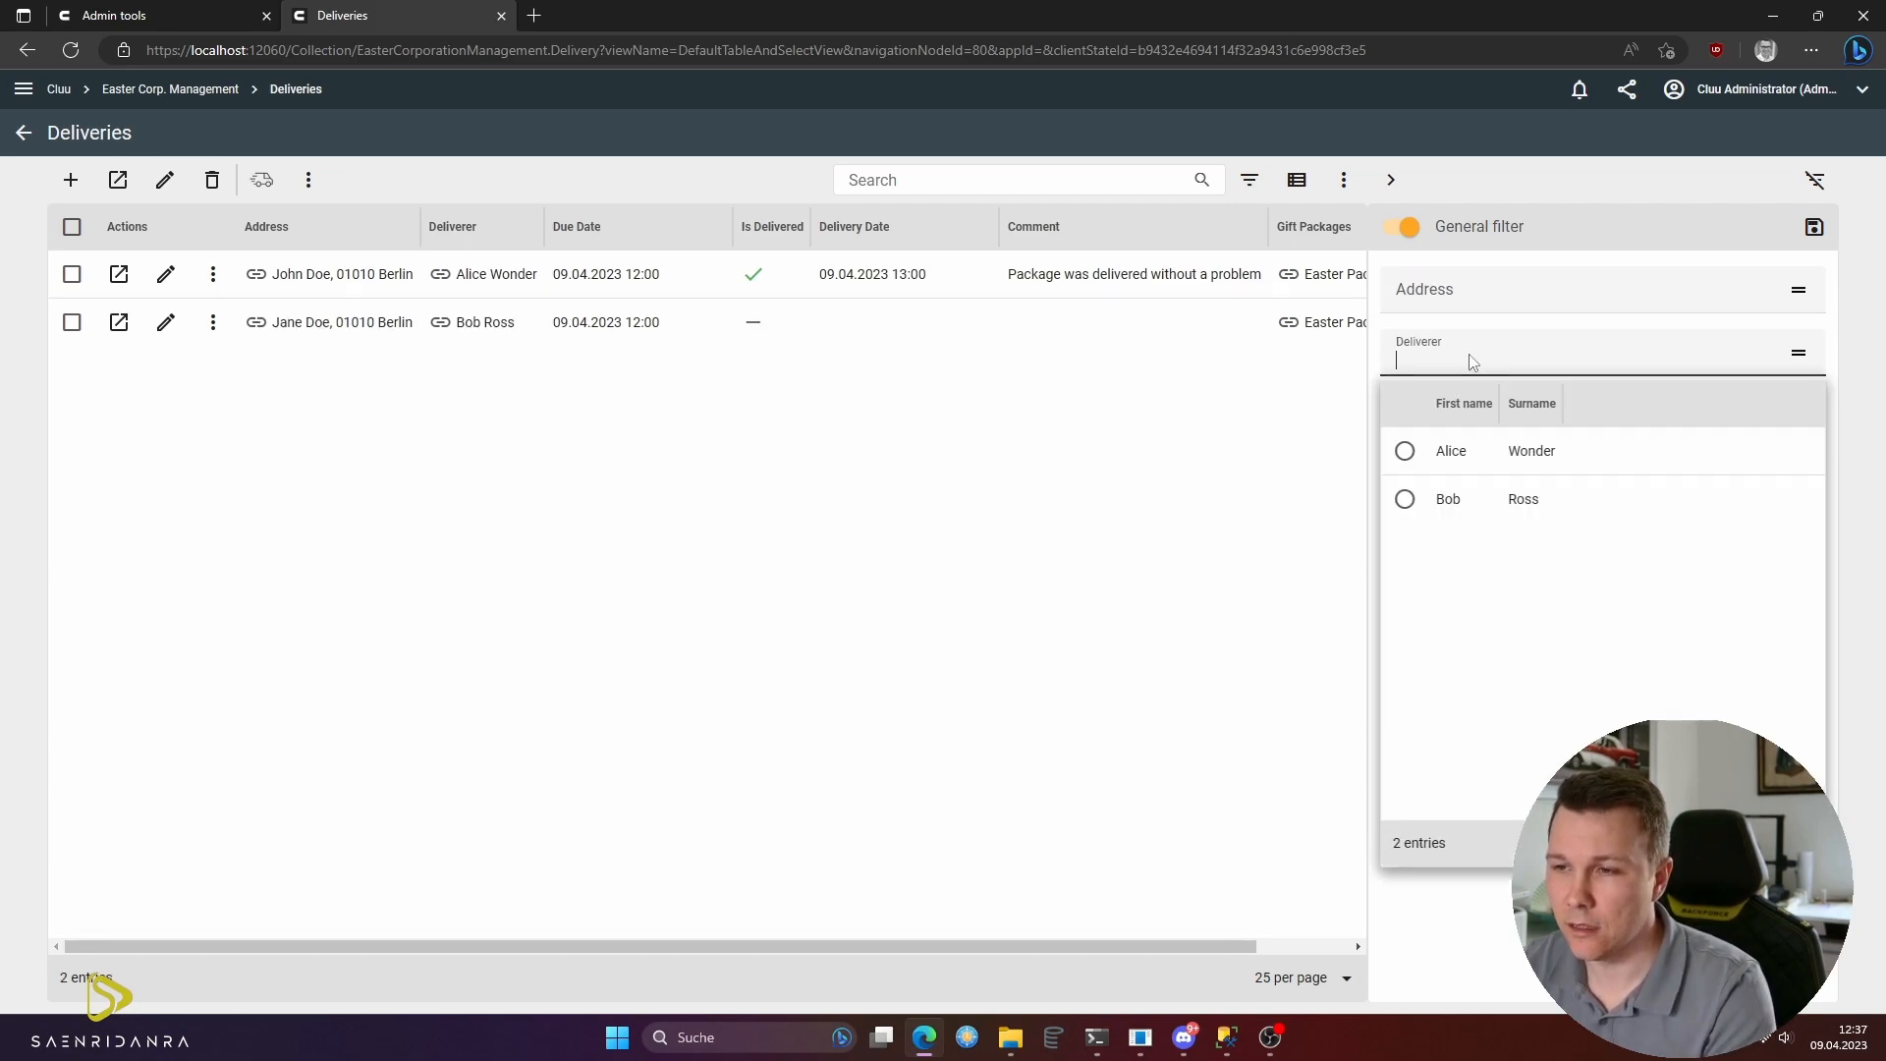
pyautogui.click(1483, 459)
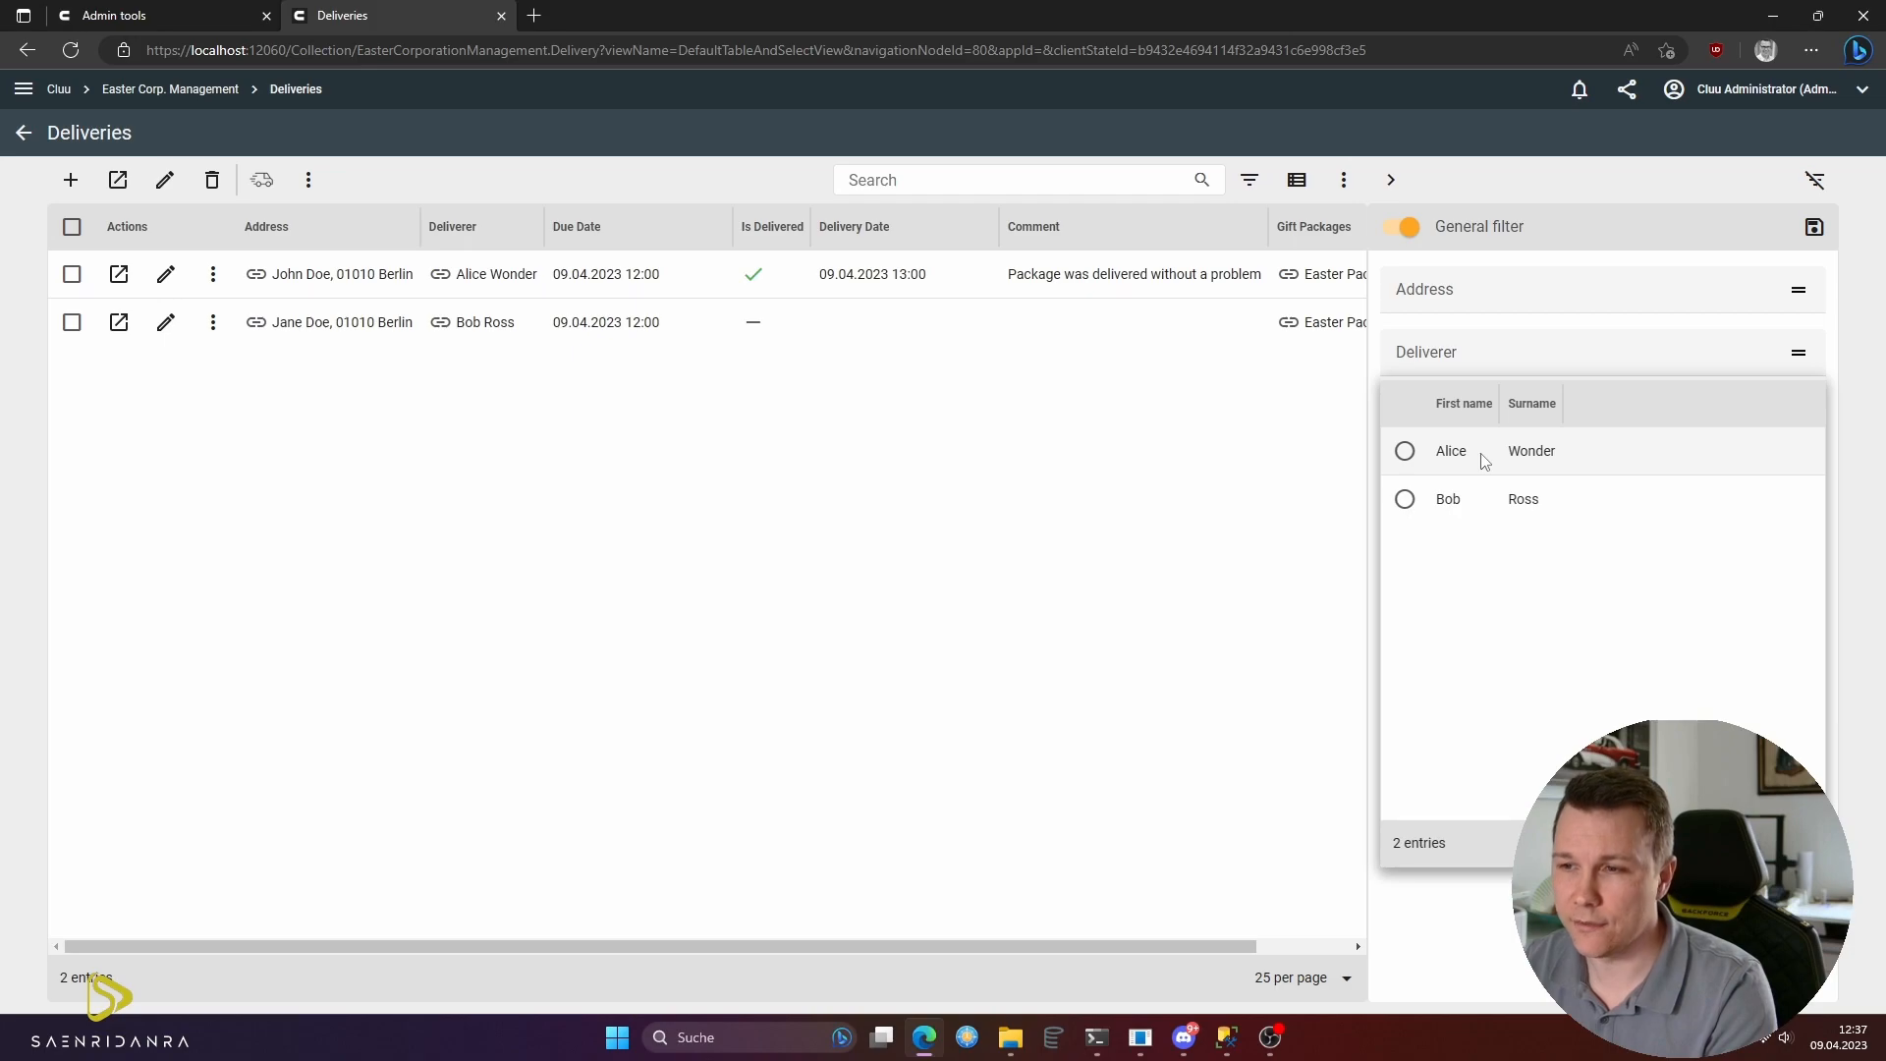
pyautogui.click(1515, 352)
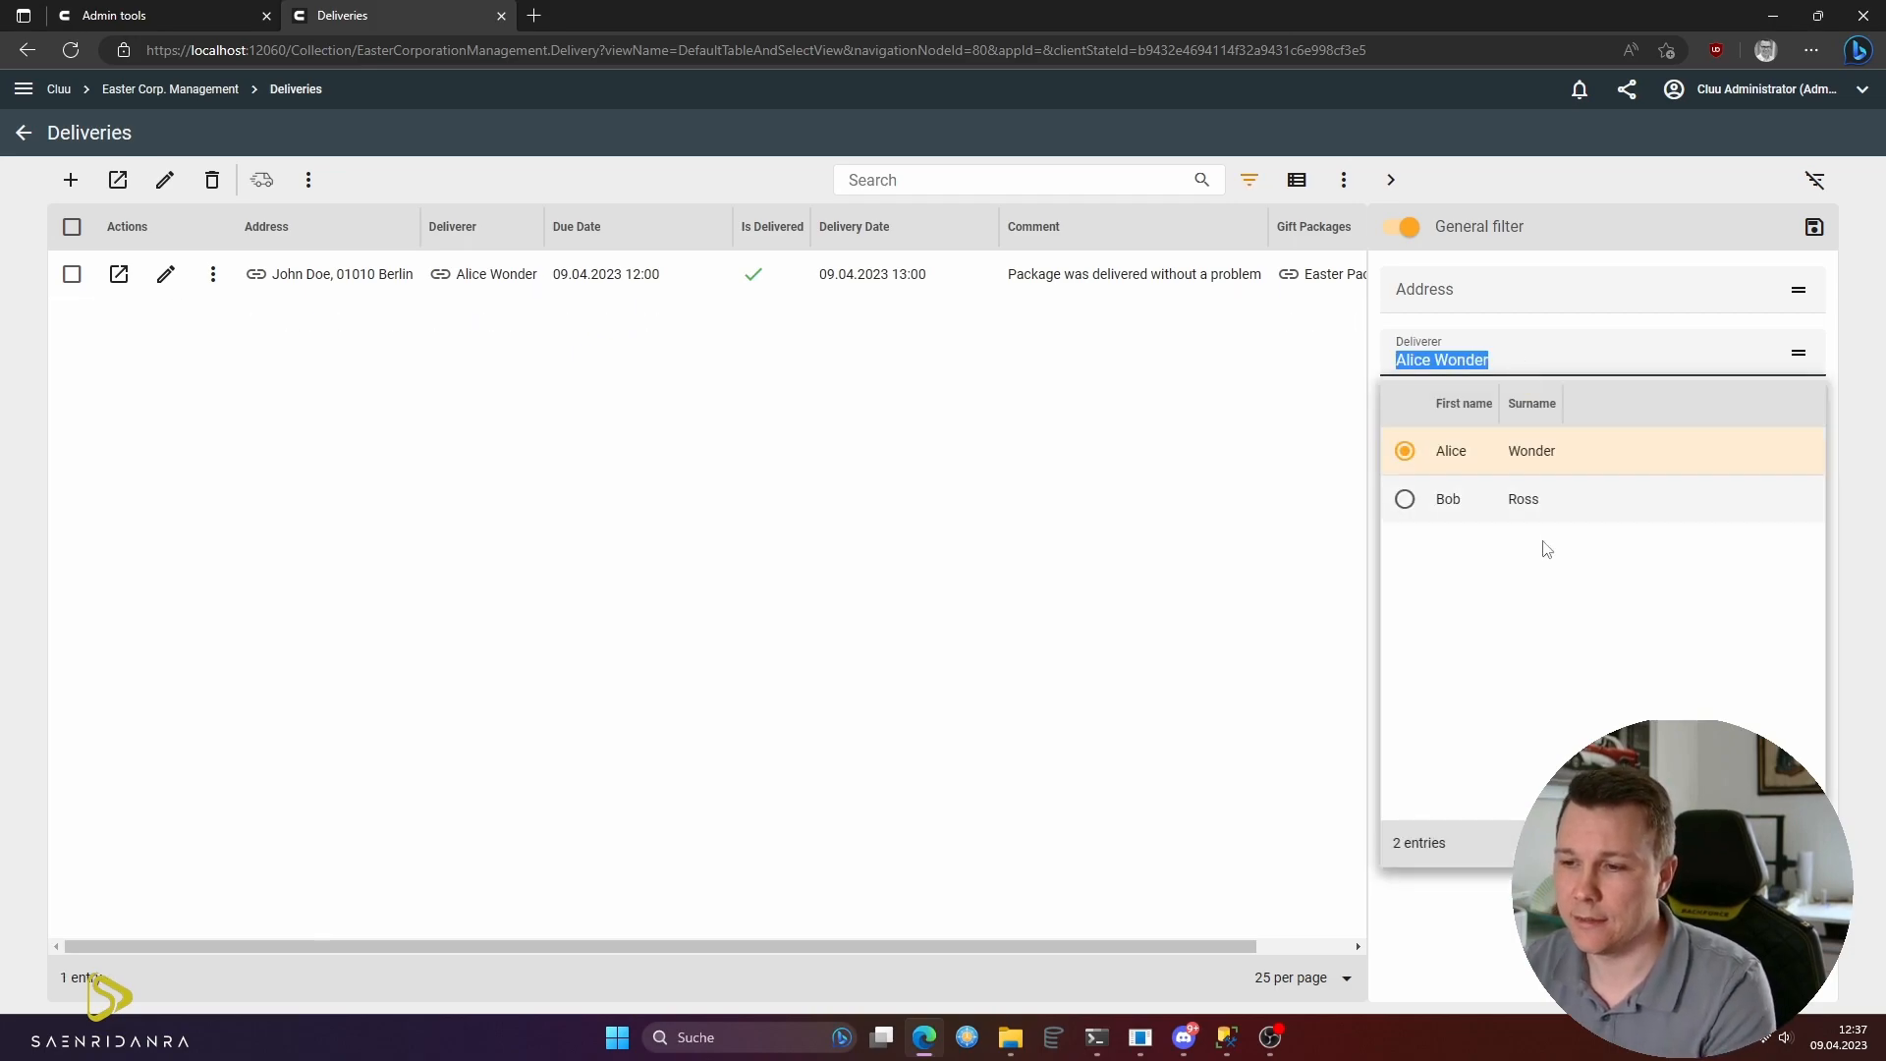
pyautogui.press('BackSpace')
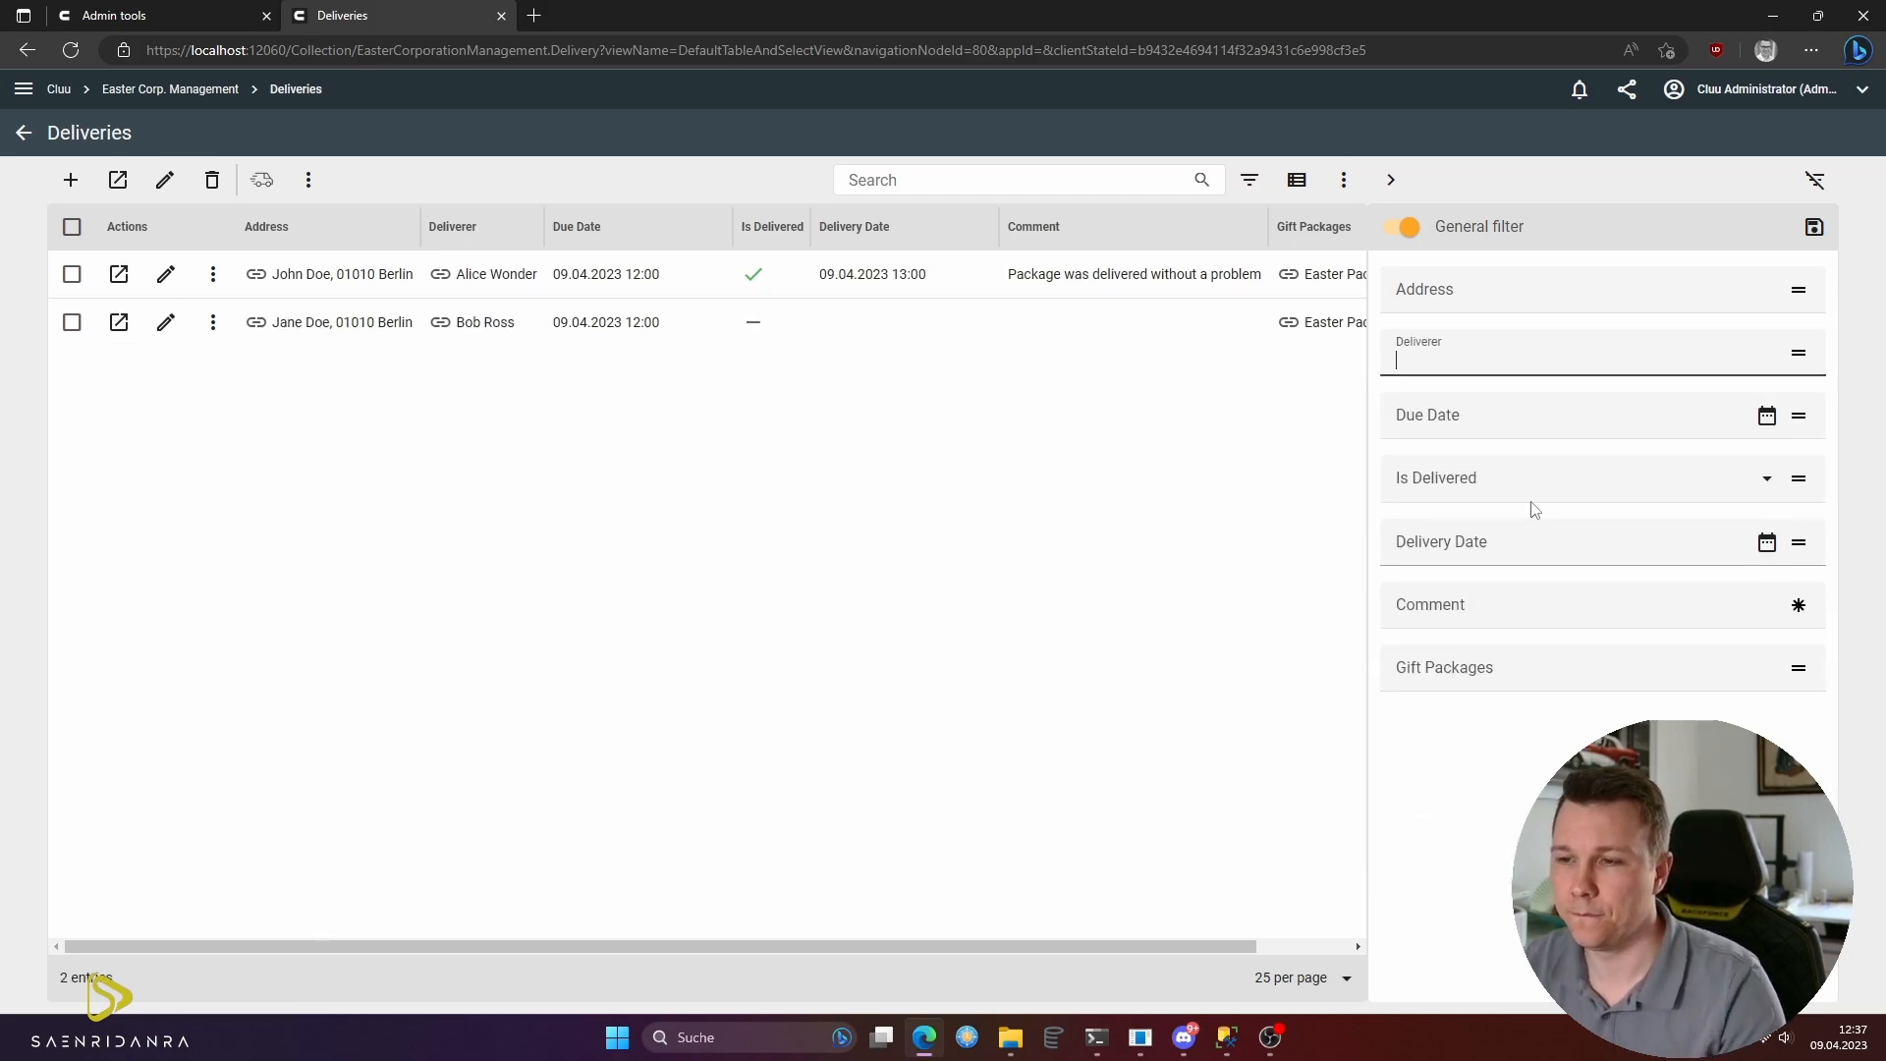
# - Filter the deliveries by Is Delivered "No", clear that filter and hide the filter options
pyautogui.click(1534, 478)
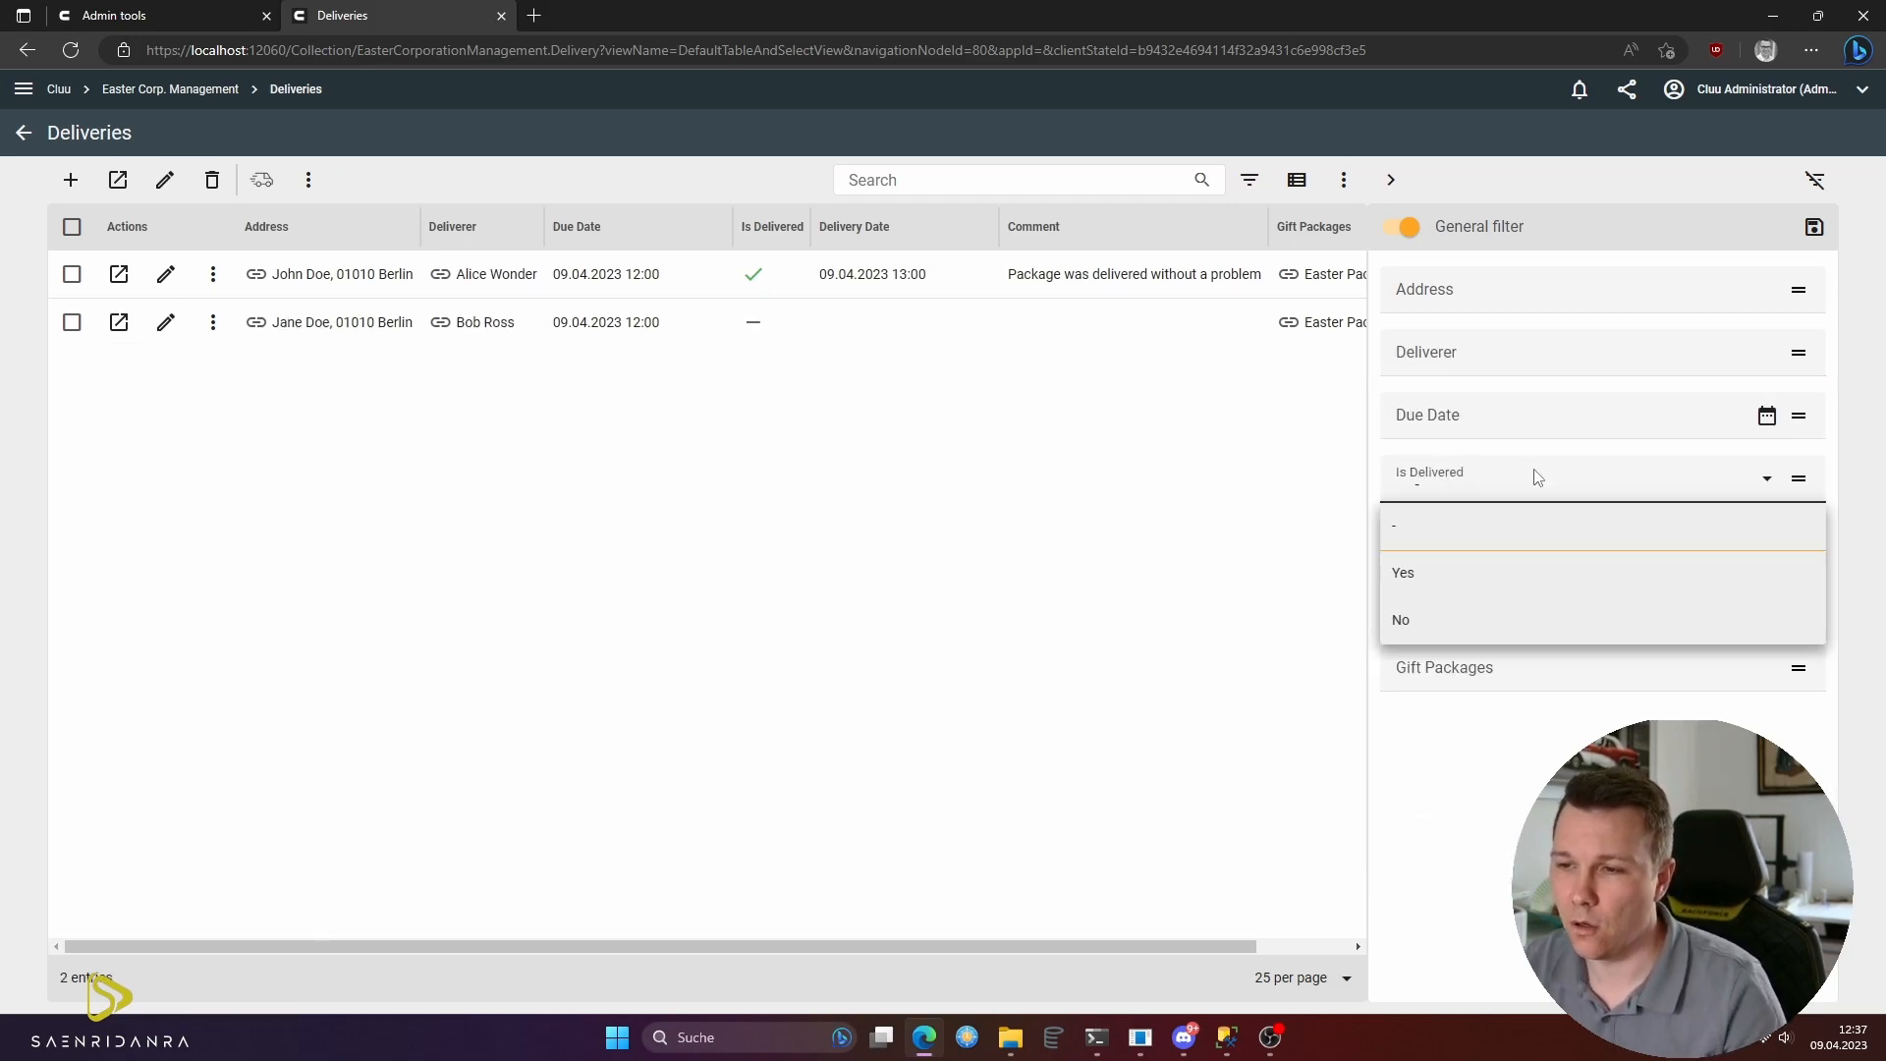
pyautogui.click(1436, 626)
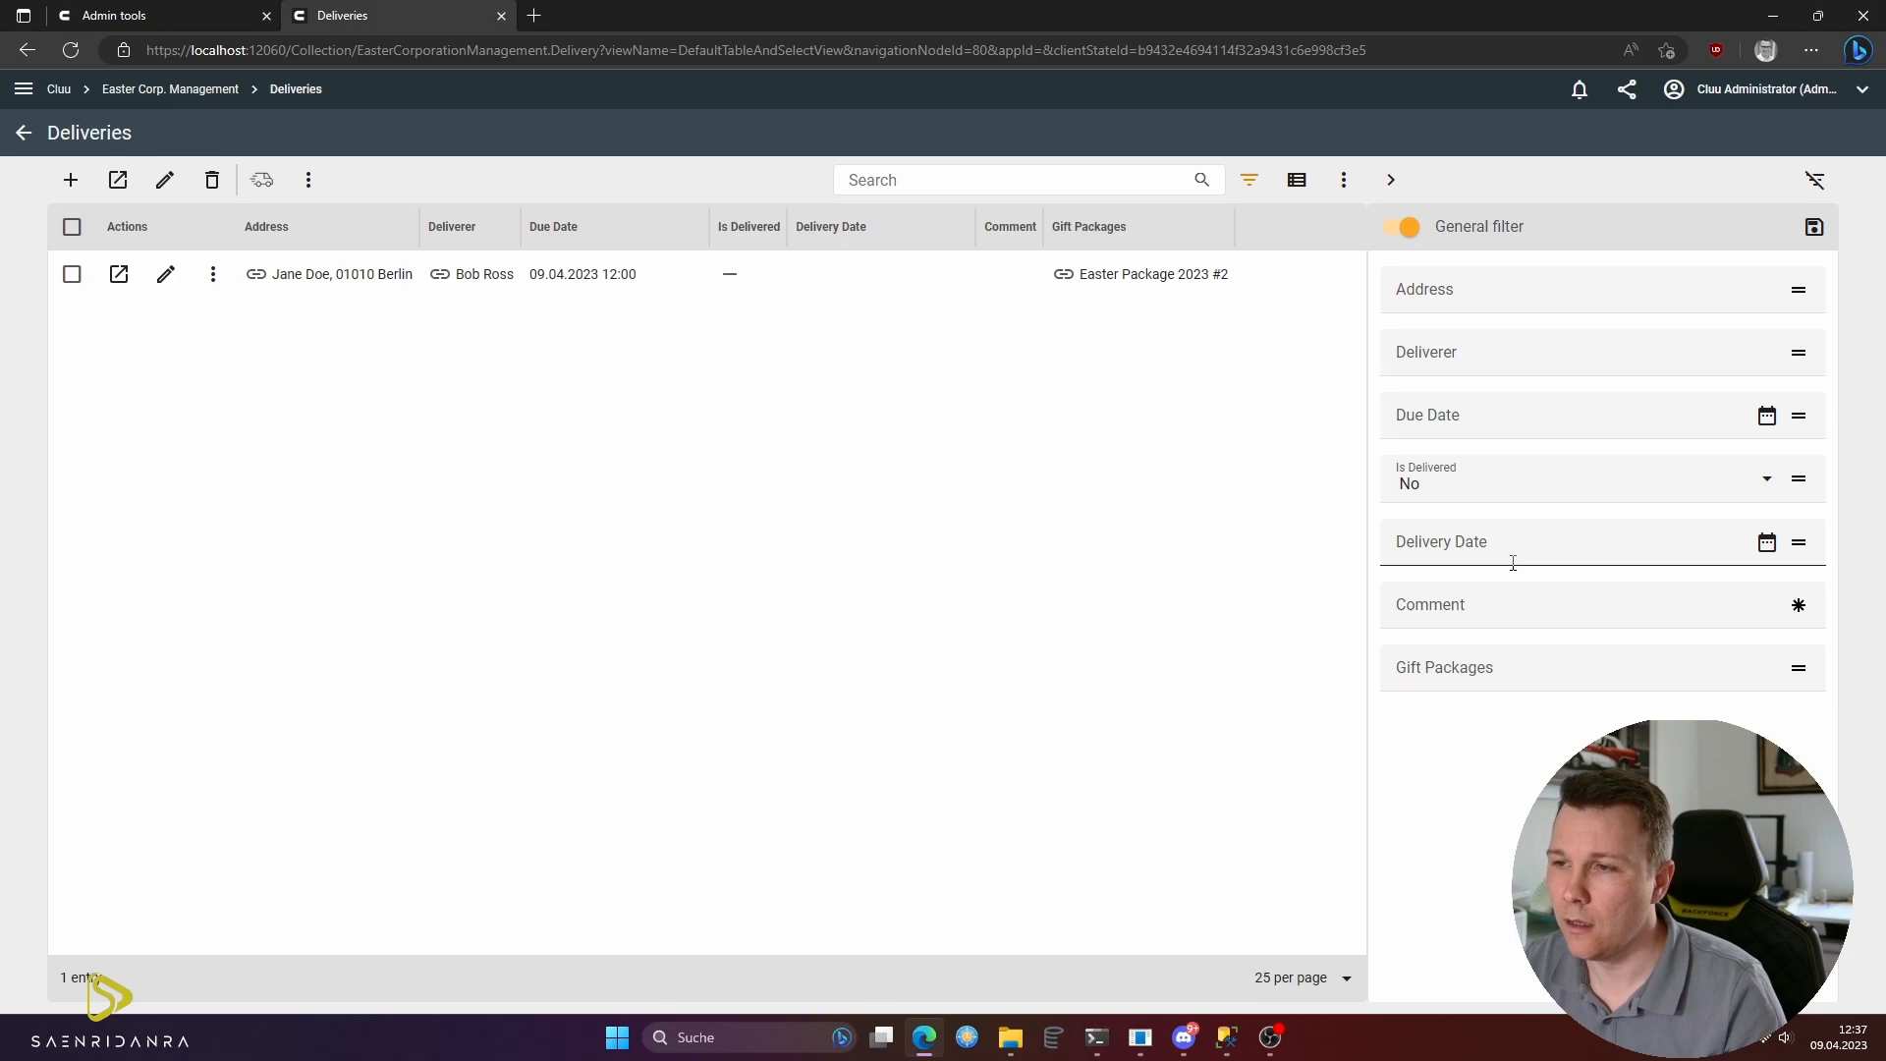
pyautogui.click(1414, 481)
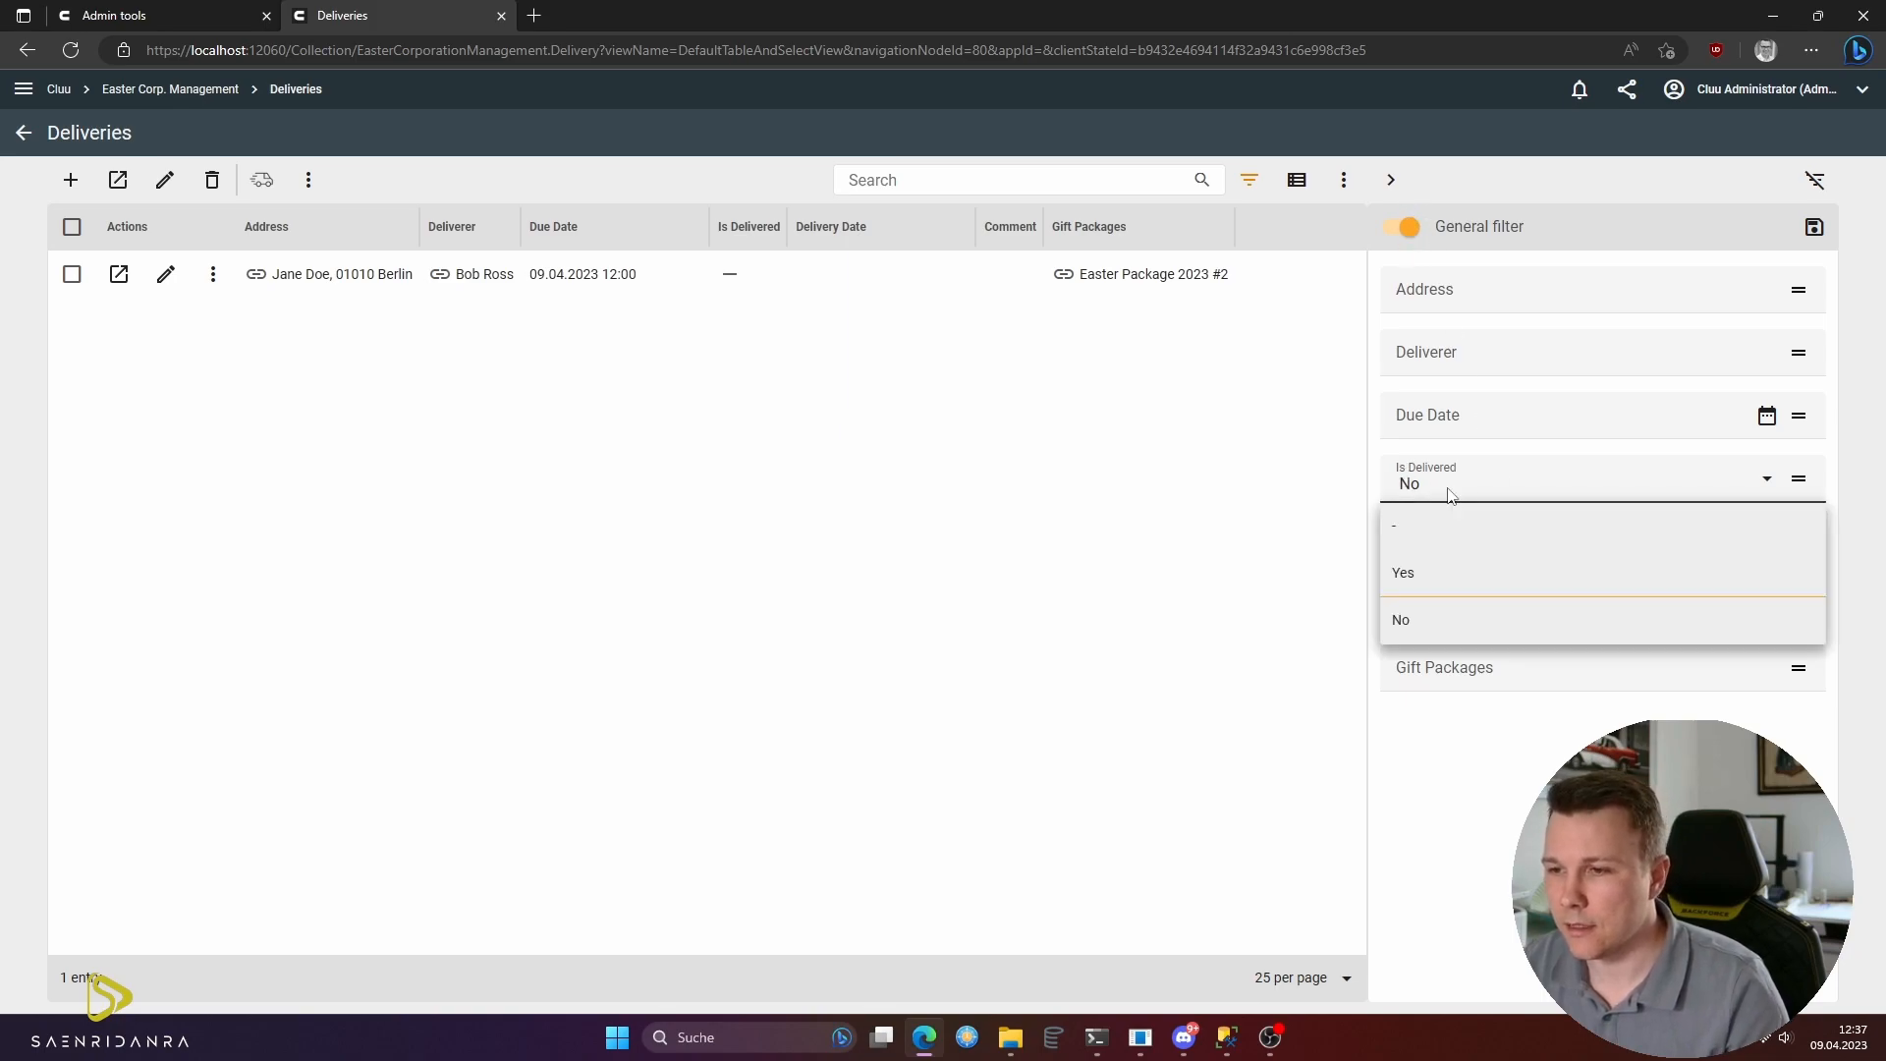
pyautogui.click(1444, 521)
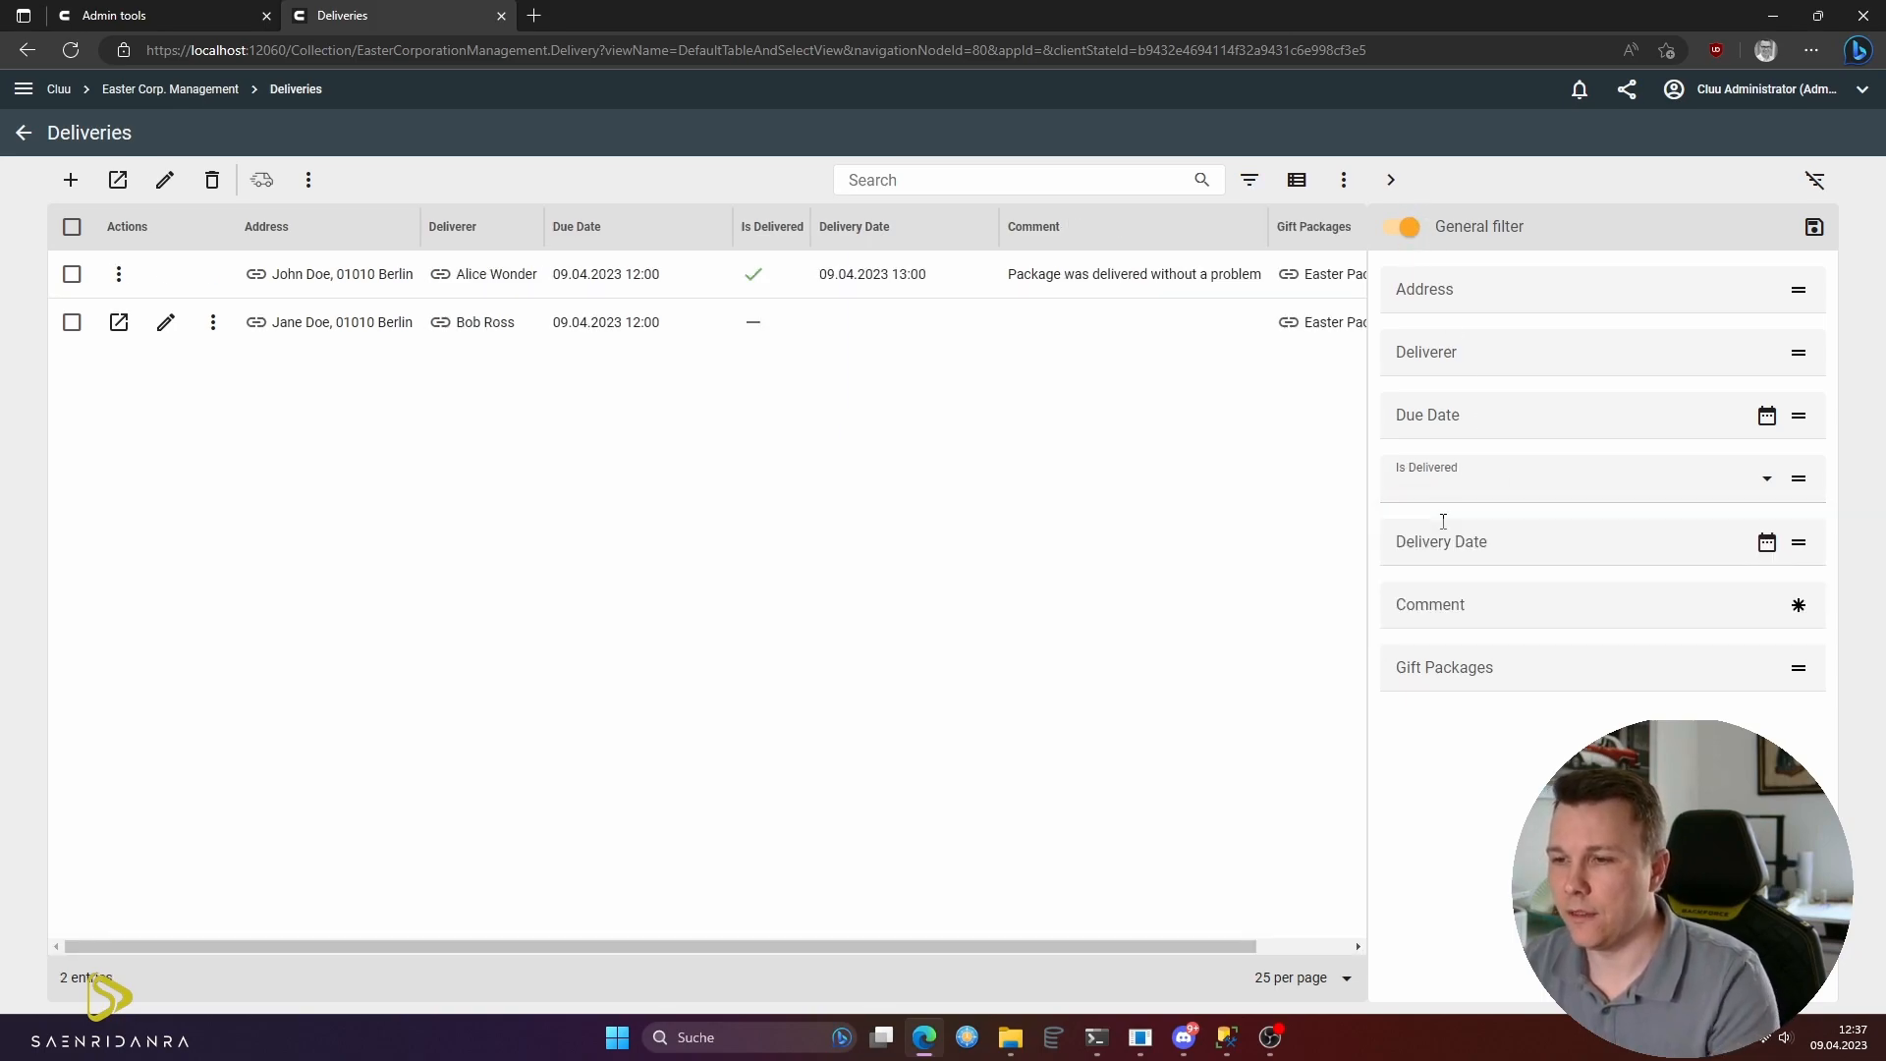
pyautogui.click(1389, 180)
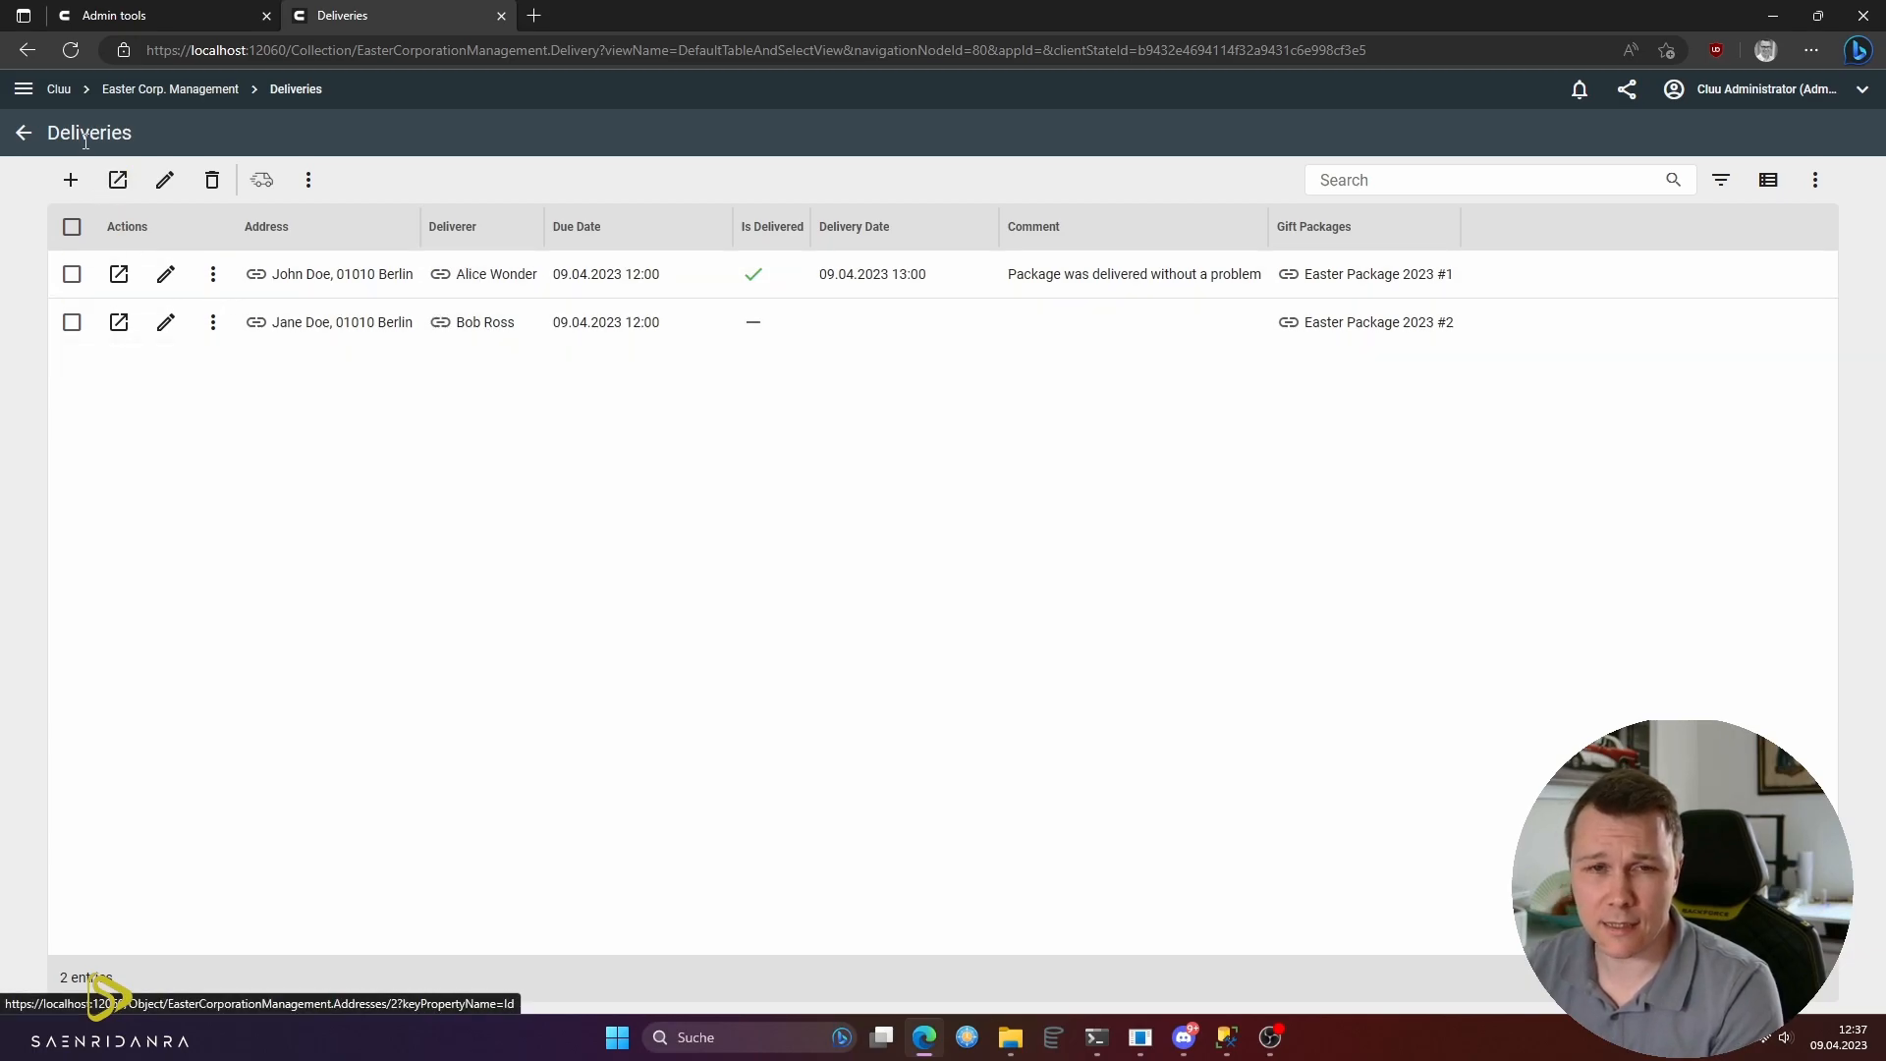
# - Leave Easter Corp. Management and open the list of application models in the Administration app's Cluu data model
pyautogui.click(20, 134)
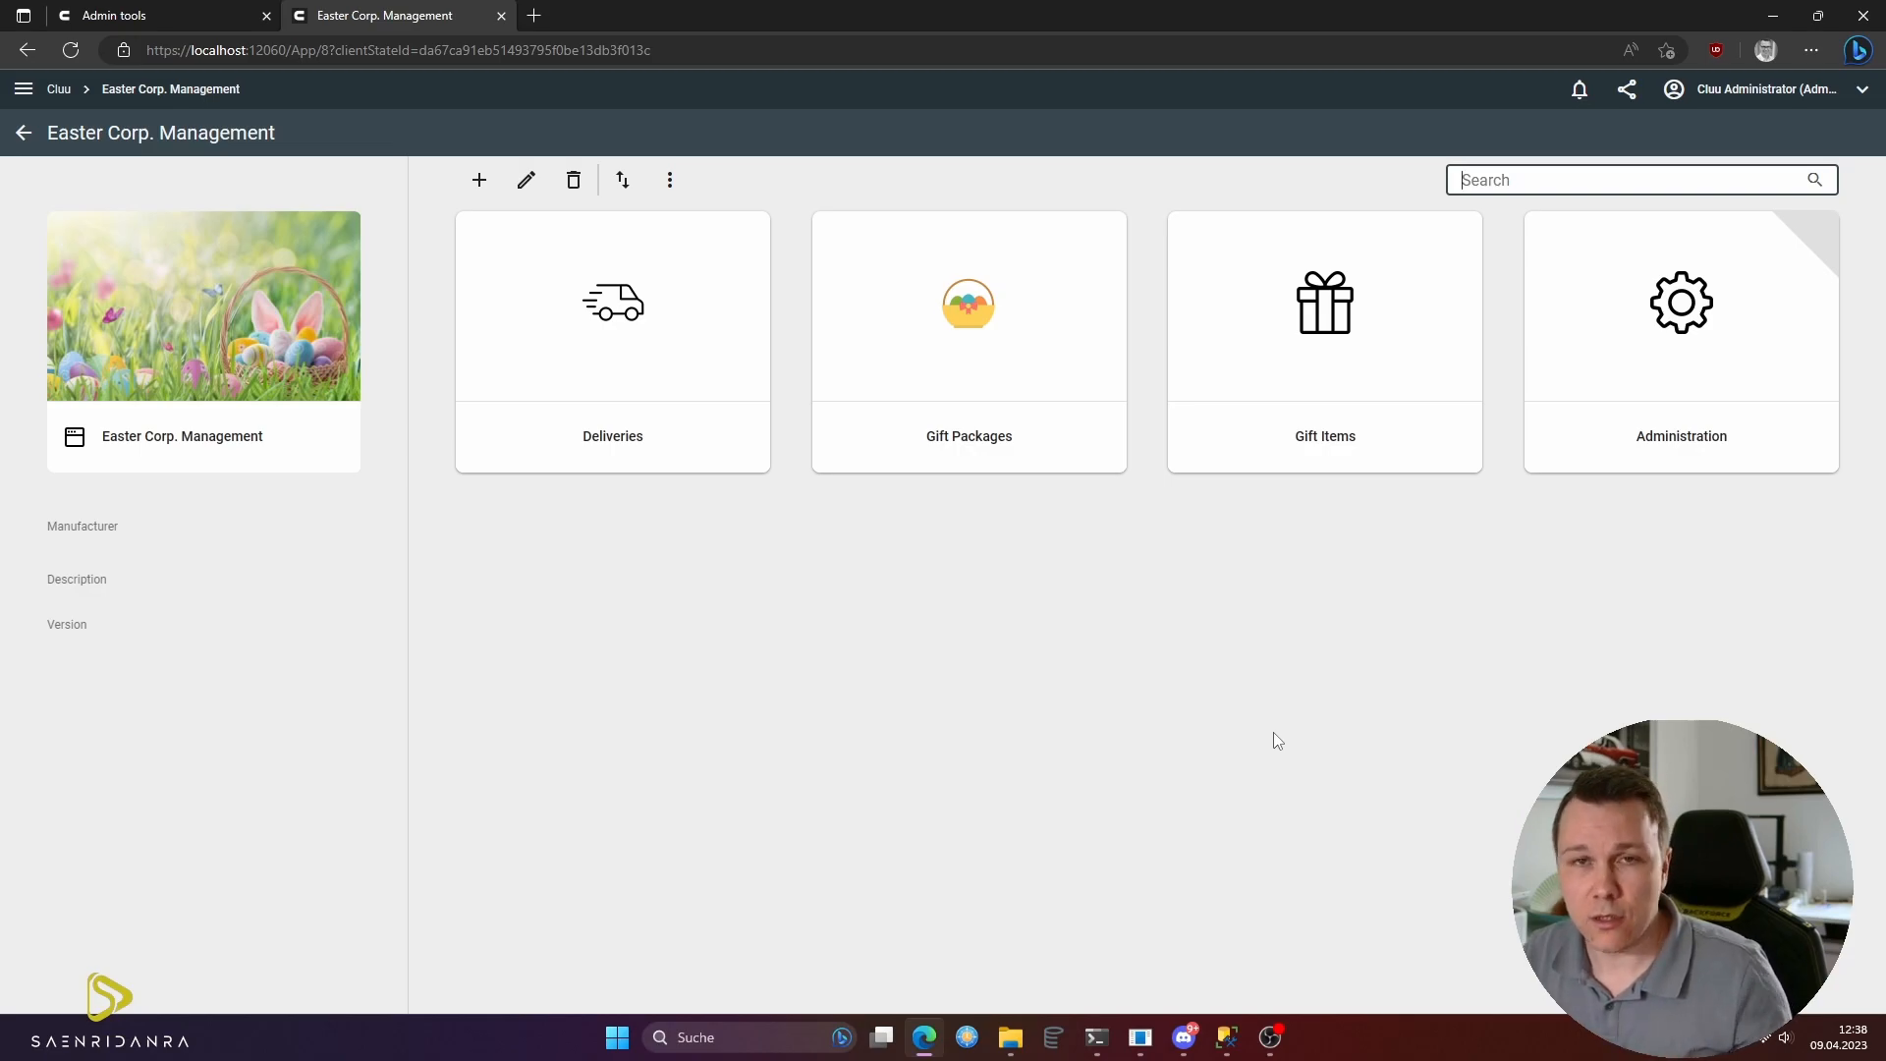
pyautogui.click(60, 91)
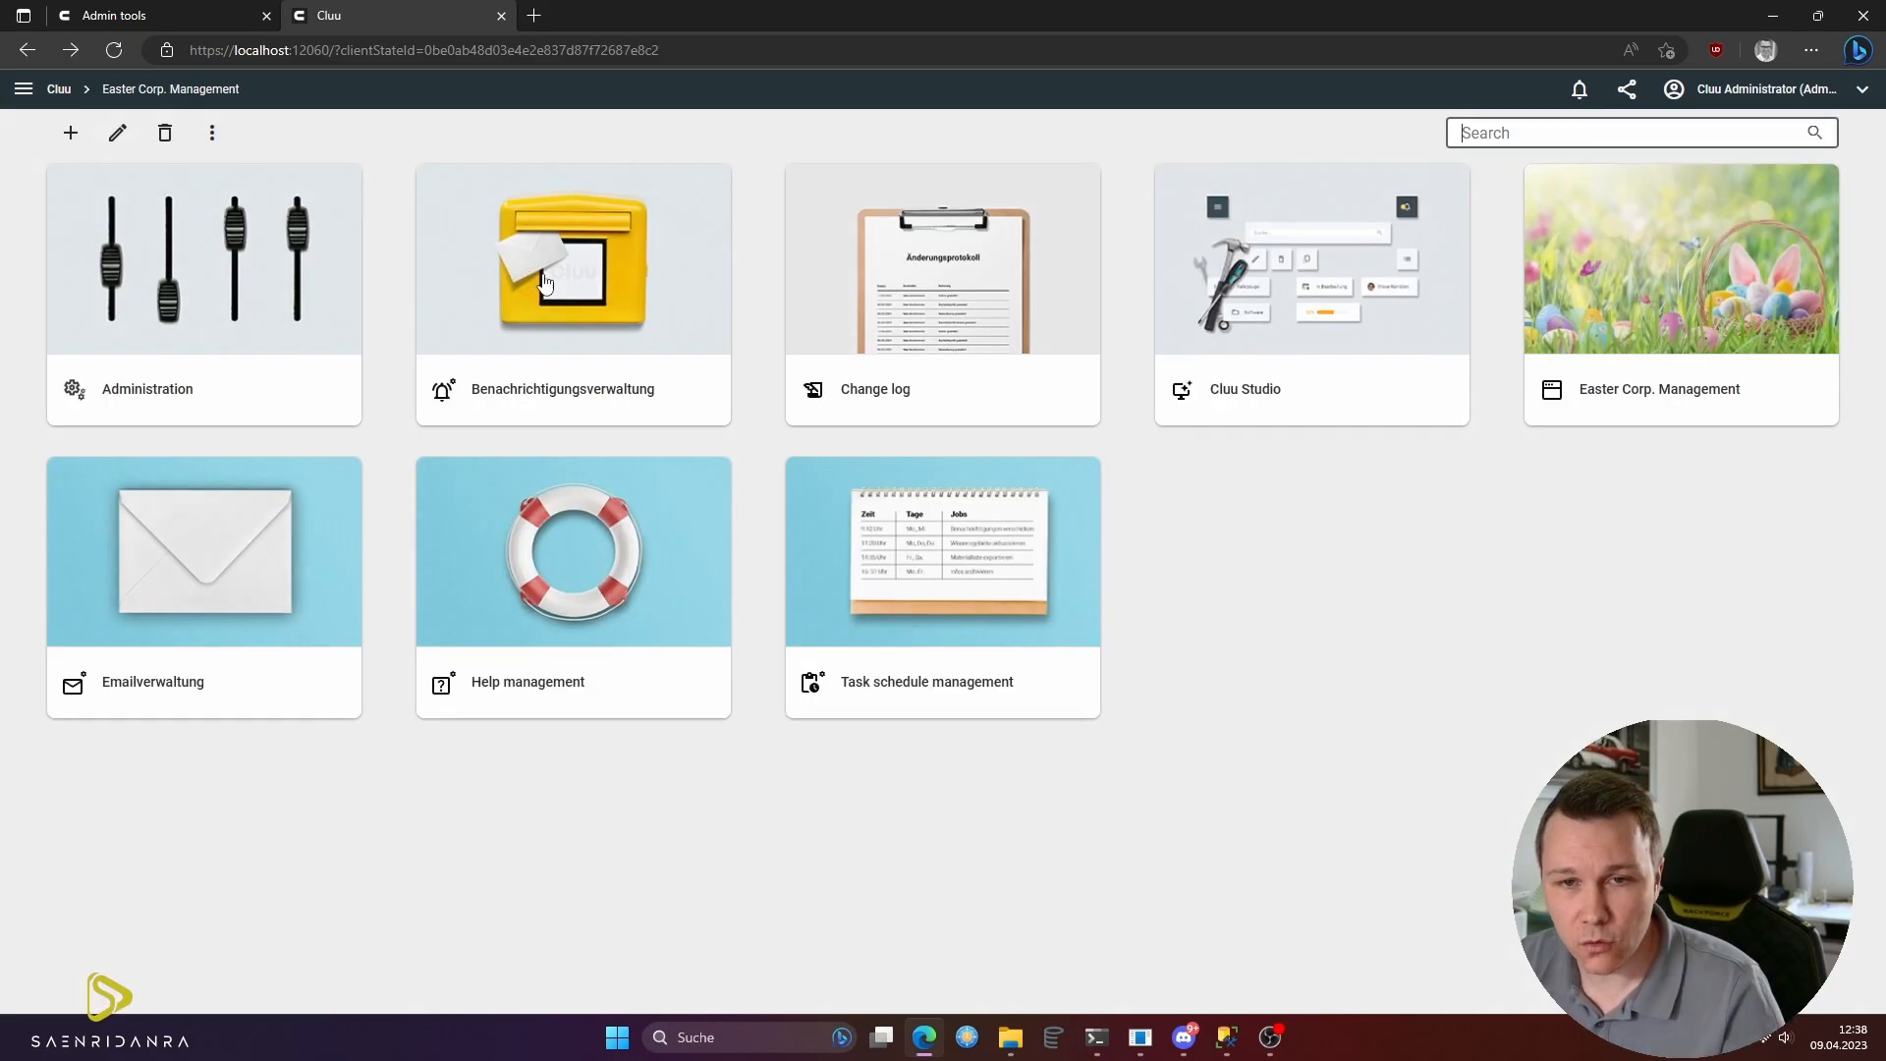
pyautogui.click(221, 296)
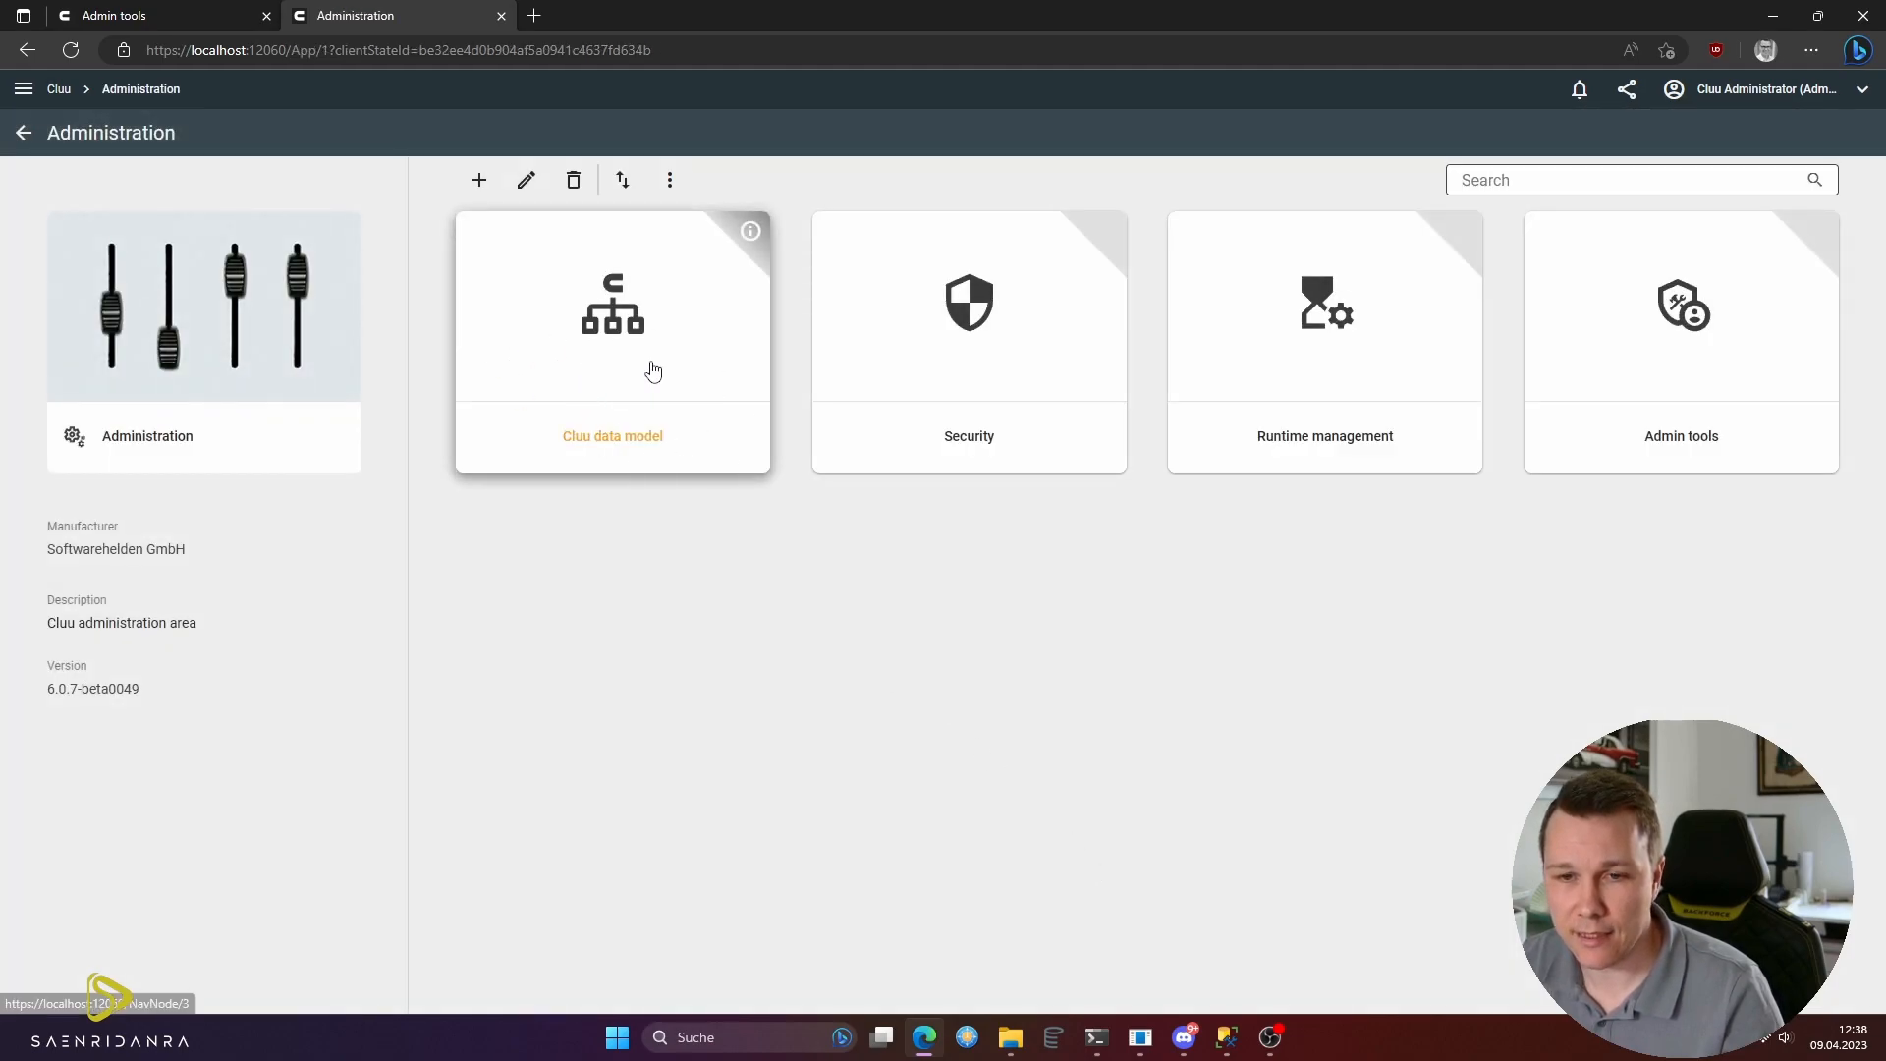
pyautogui.click(653, 370)
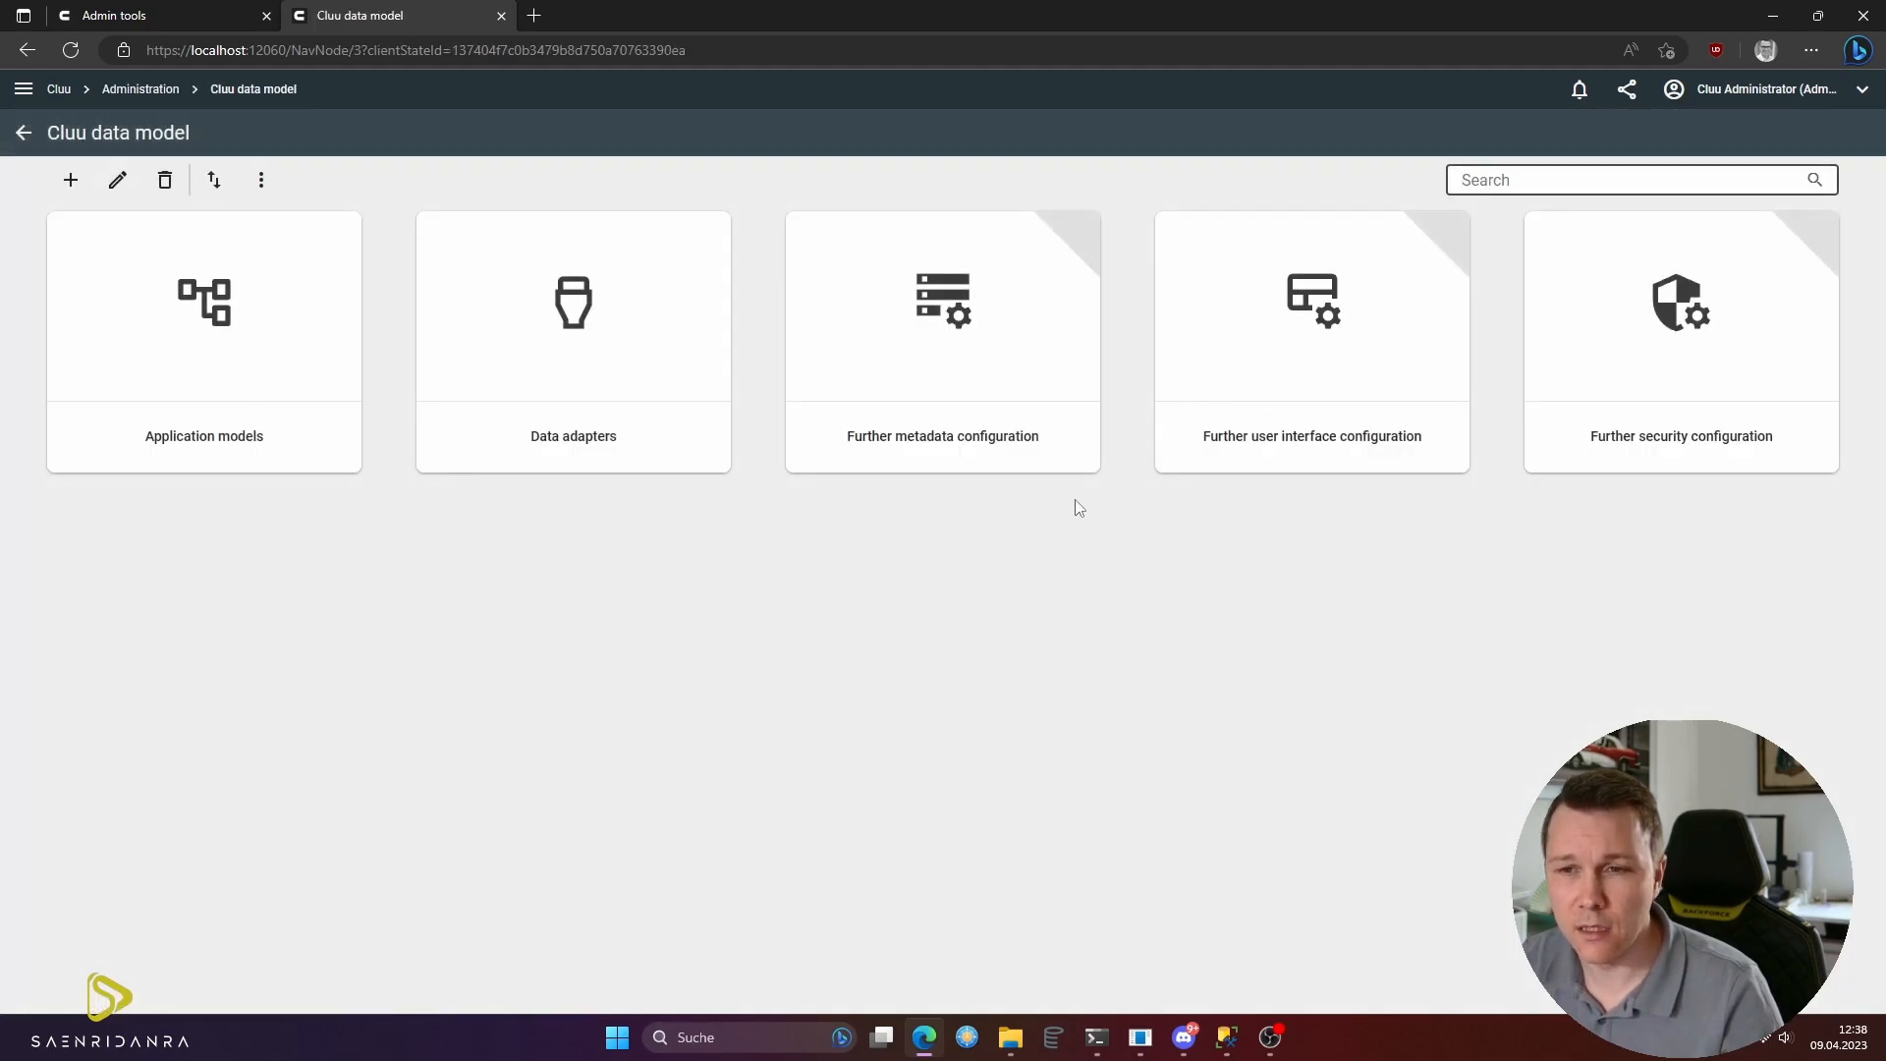
pyautogui.click(243, 371)
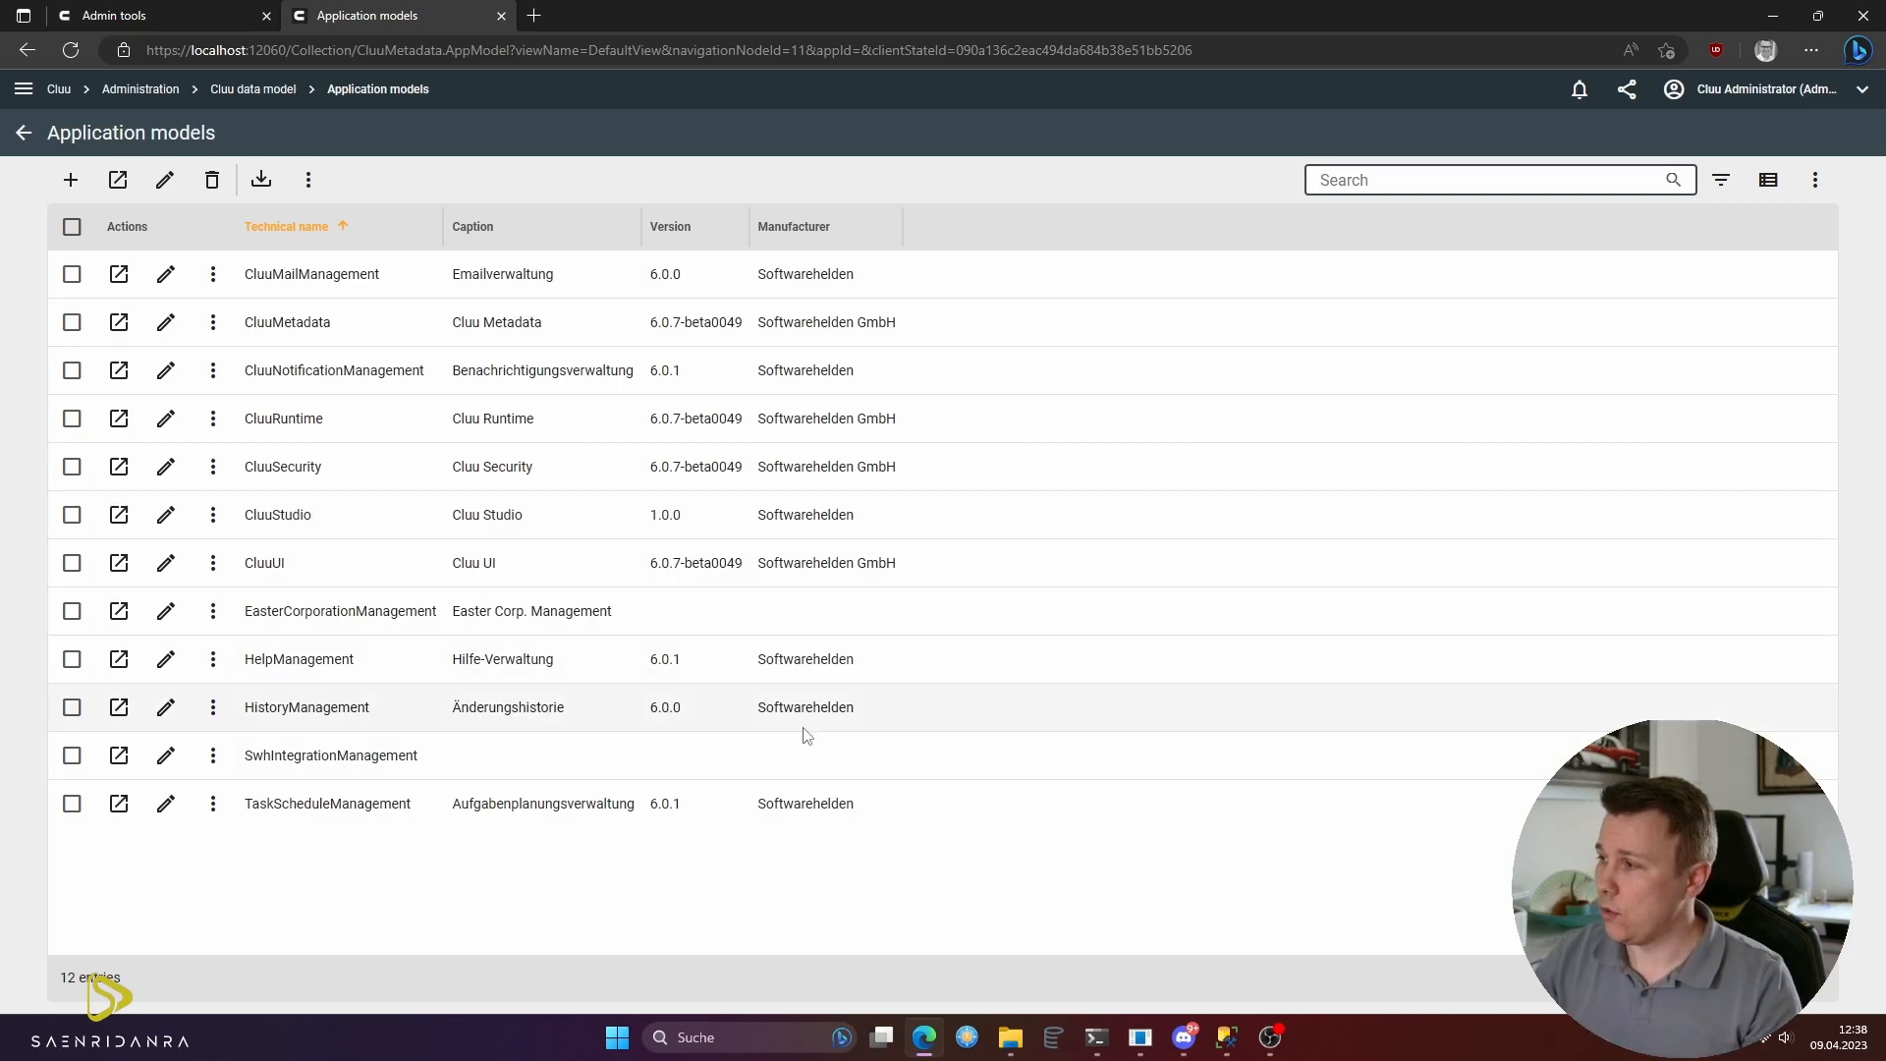
# - Switch to SQL Server Management Studio, examine the tables and relations in the EasterCorporationManagement diagram, and return to Cluu
pyautogui.click(1229, 1048)
pyautogui.click(897, 693)
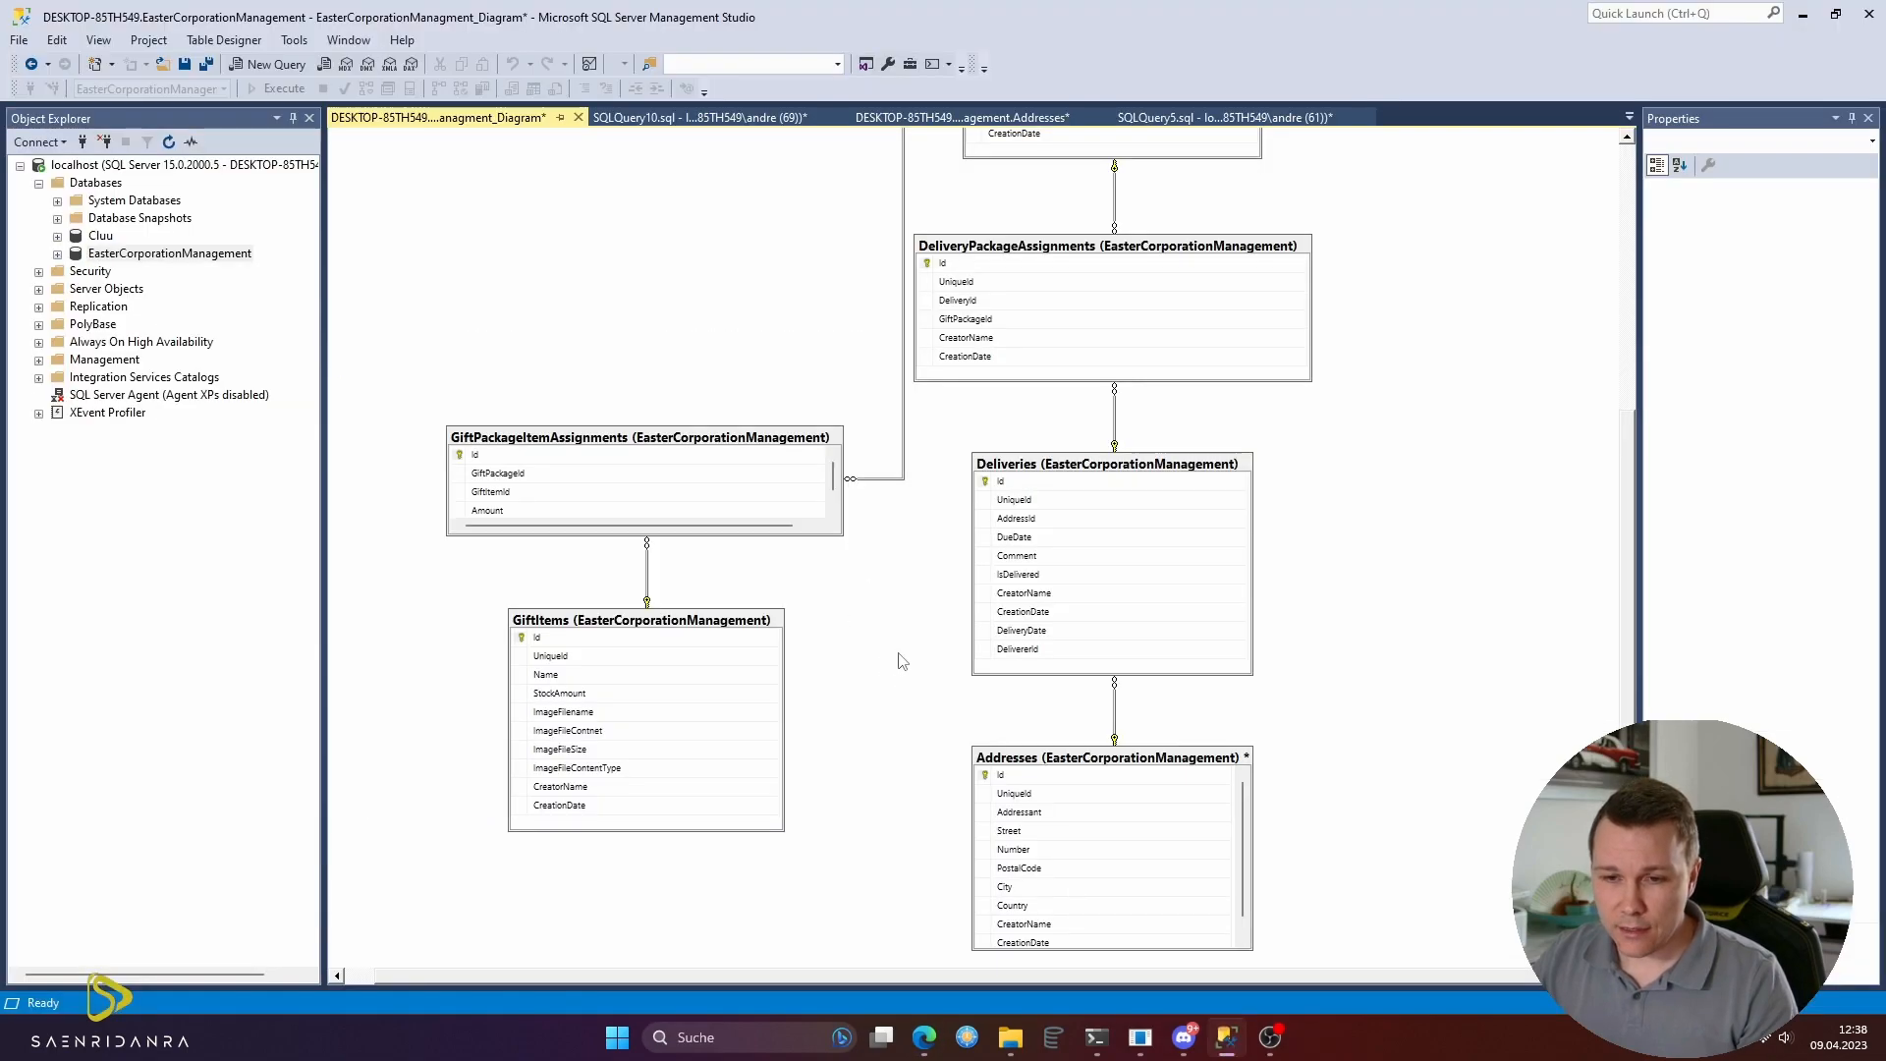
pyautogui.scroll(3, 896, 660)
pyautogui.scroll(-3, 902, 658)
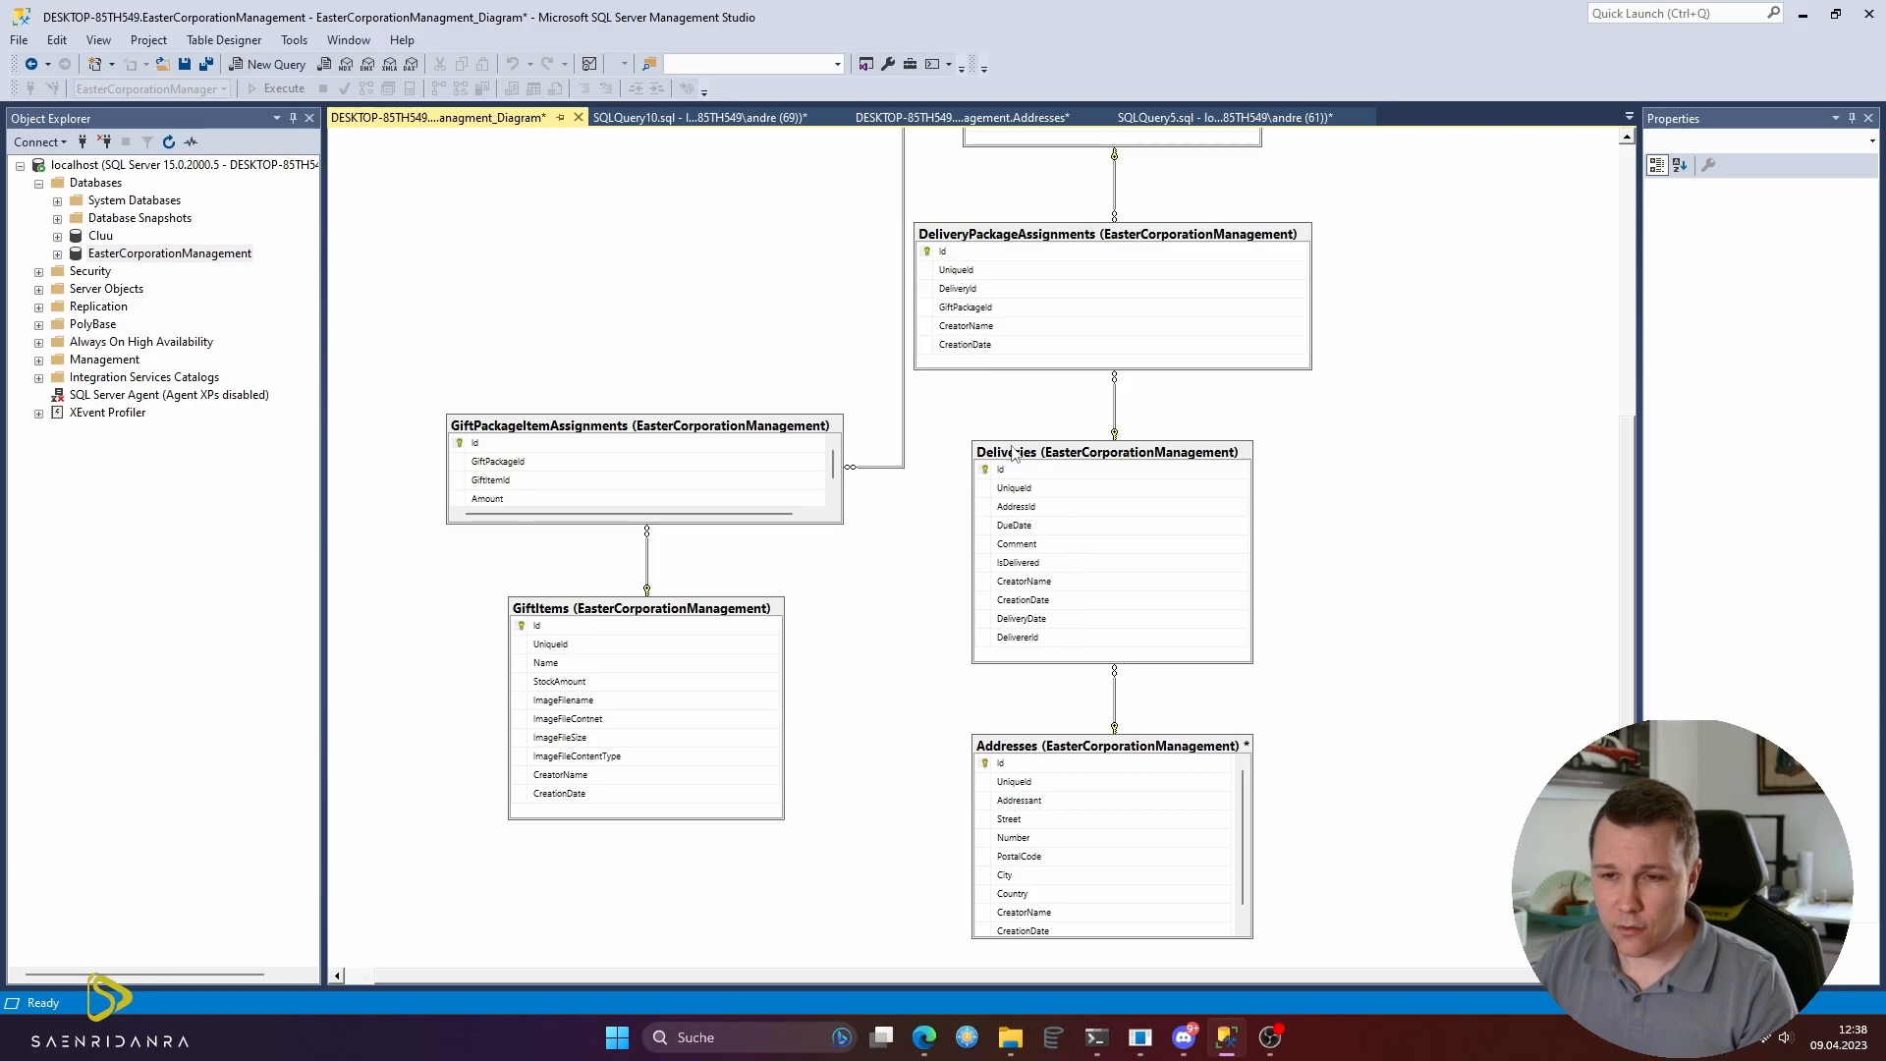
pyautogui.scroll(1, 764, 331)
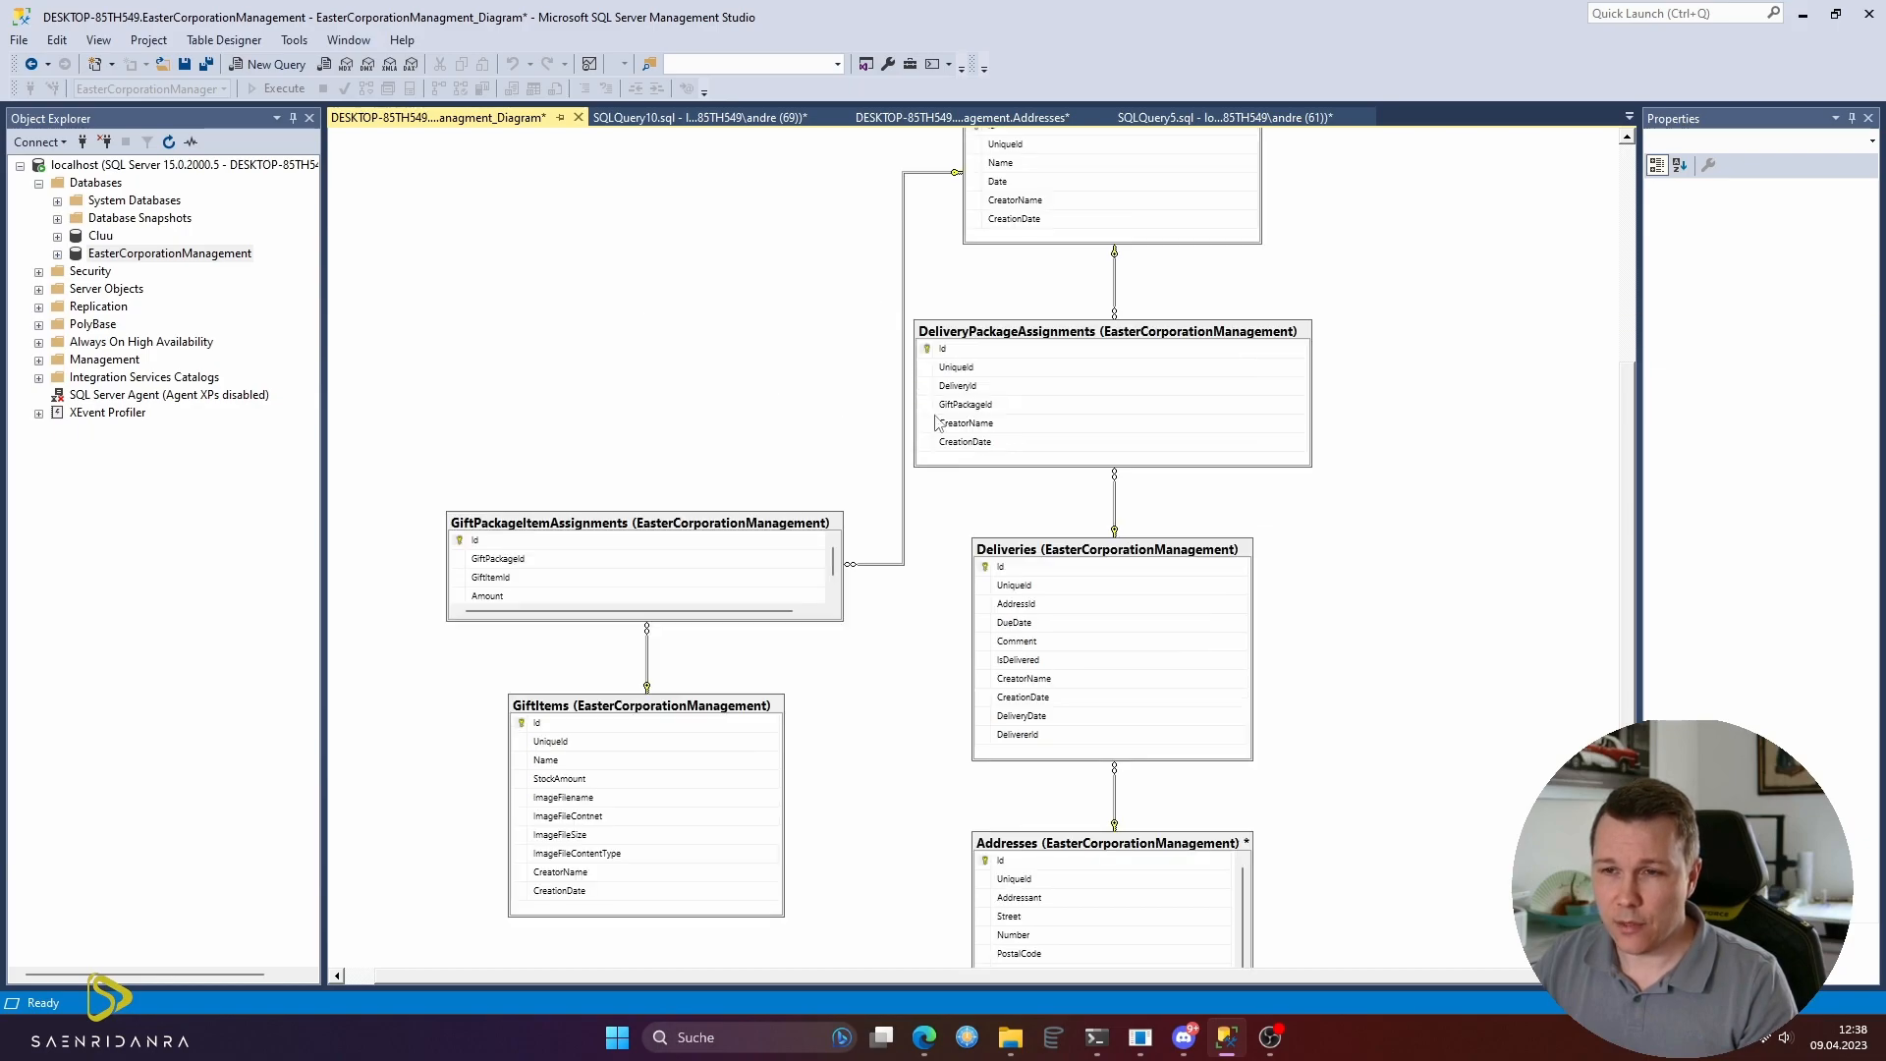
pyautogui.scroll(2, 933, 420)
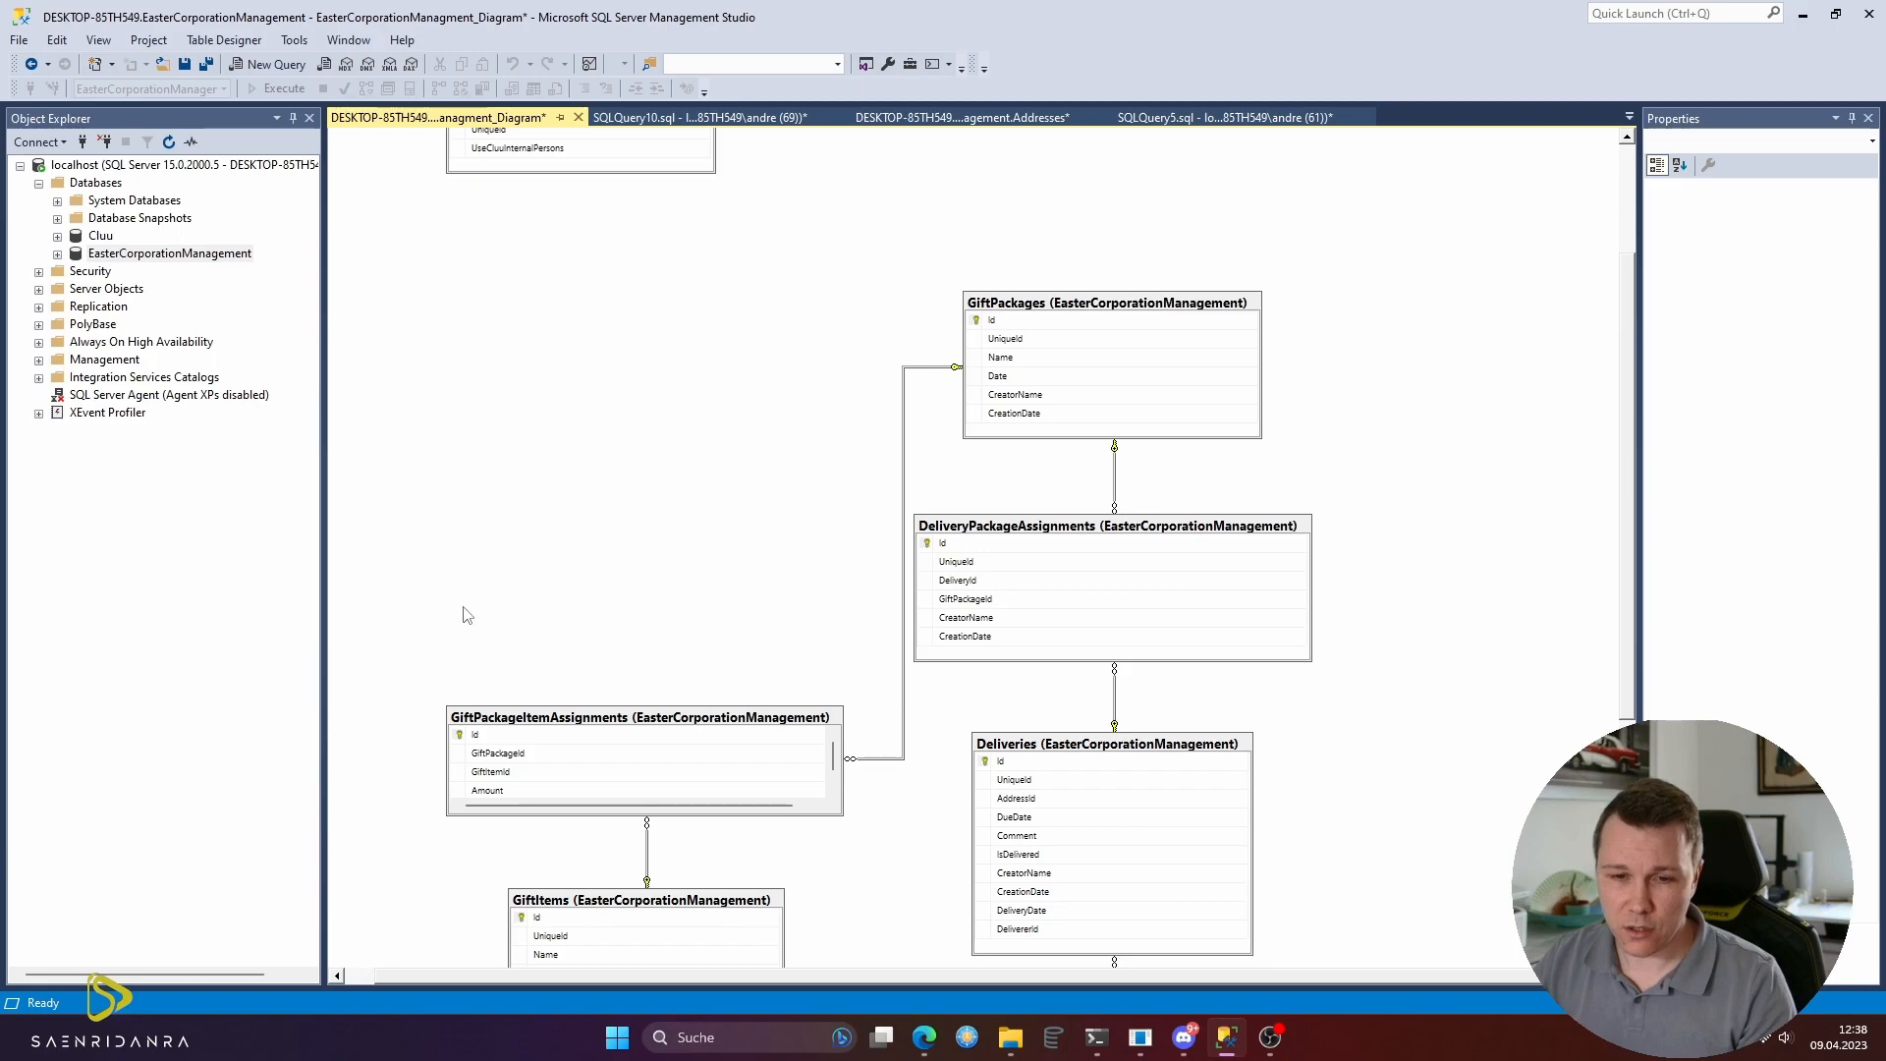
pyautogui.scroll(-1, 462, 612)
pyautogui.hotkey('alt', 'Tab')
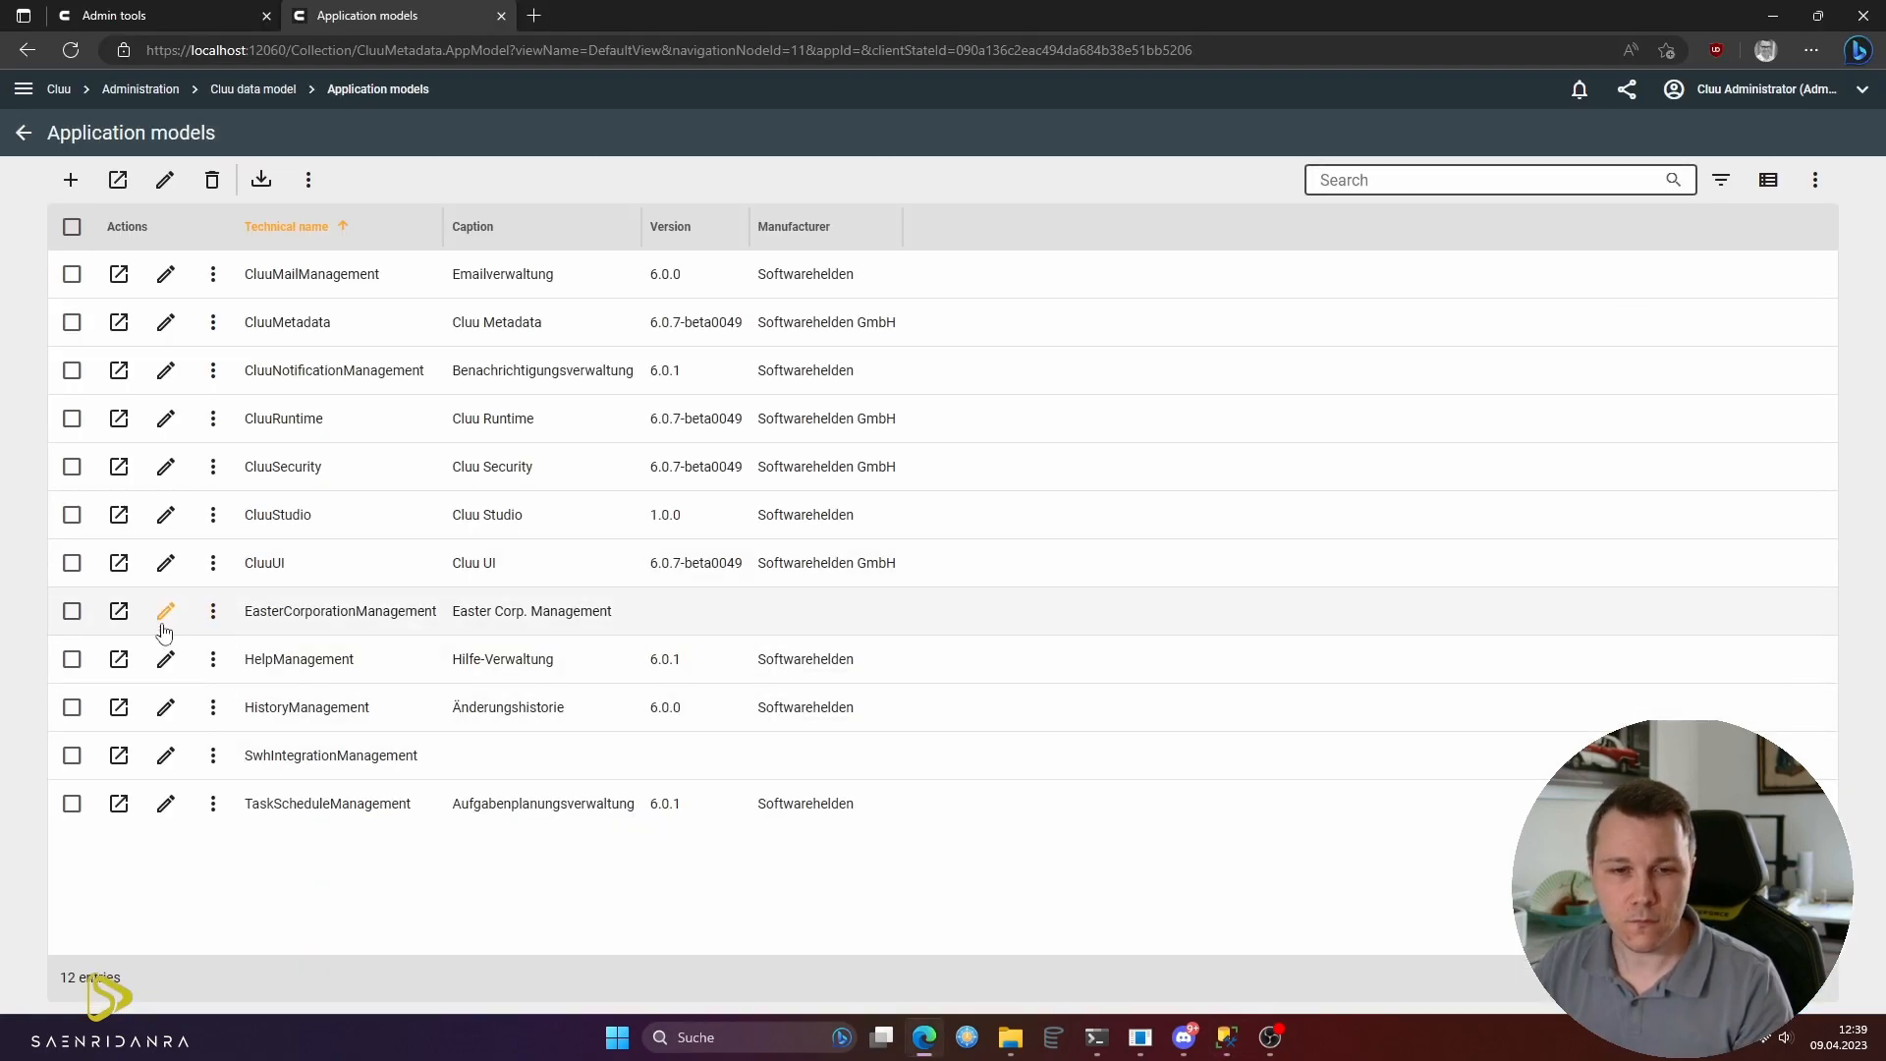
# - Start a new application model captioned "Easter Corp. Management" with technical name "EasterCorporationManagement2", and search its data adapters for "easter"
pyautogui.click(71, 179)
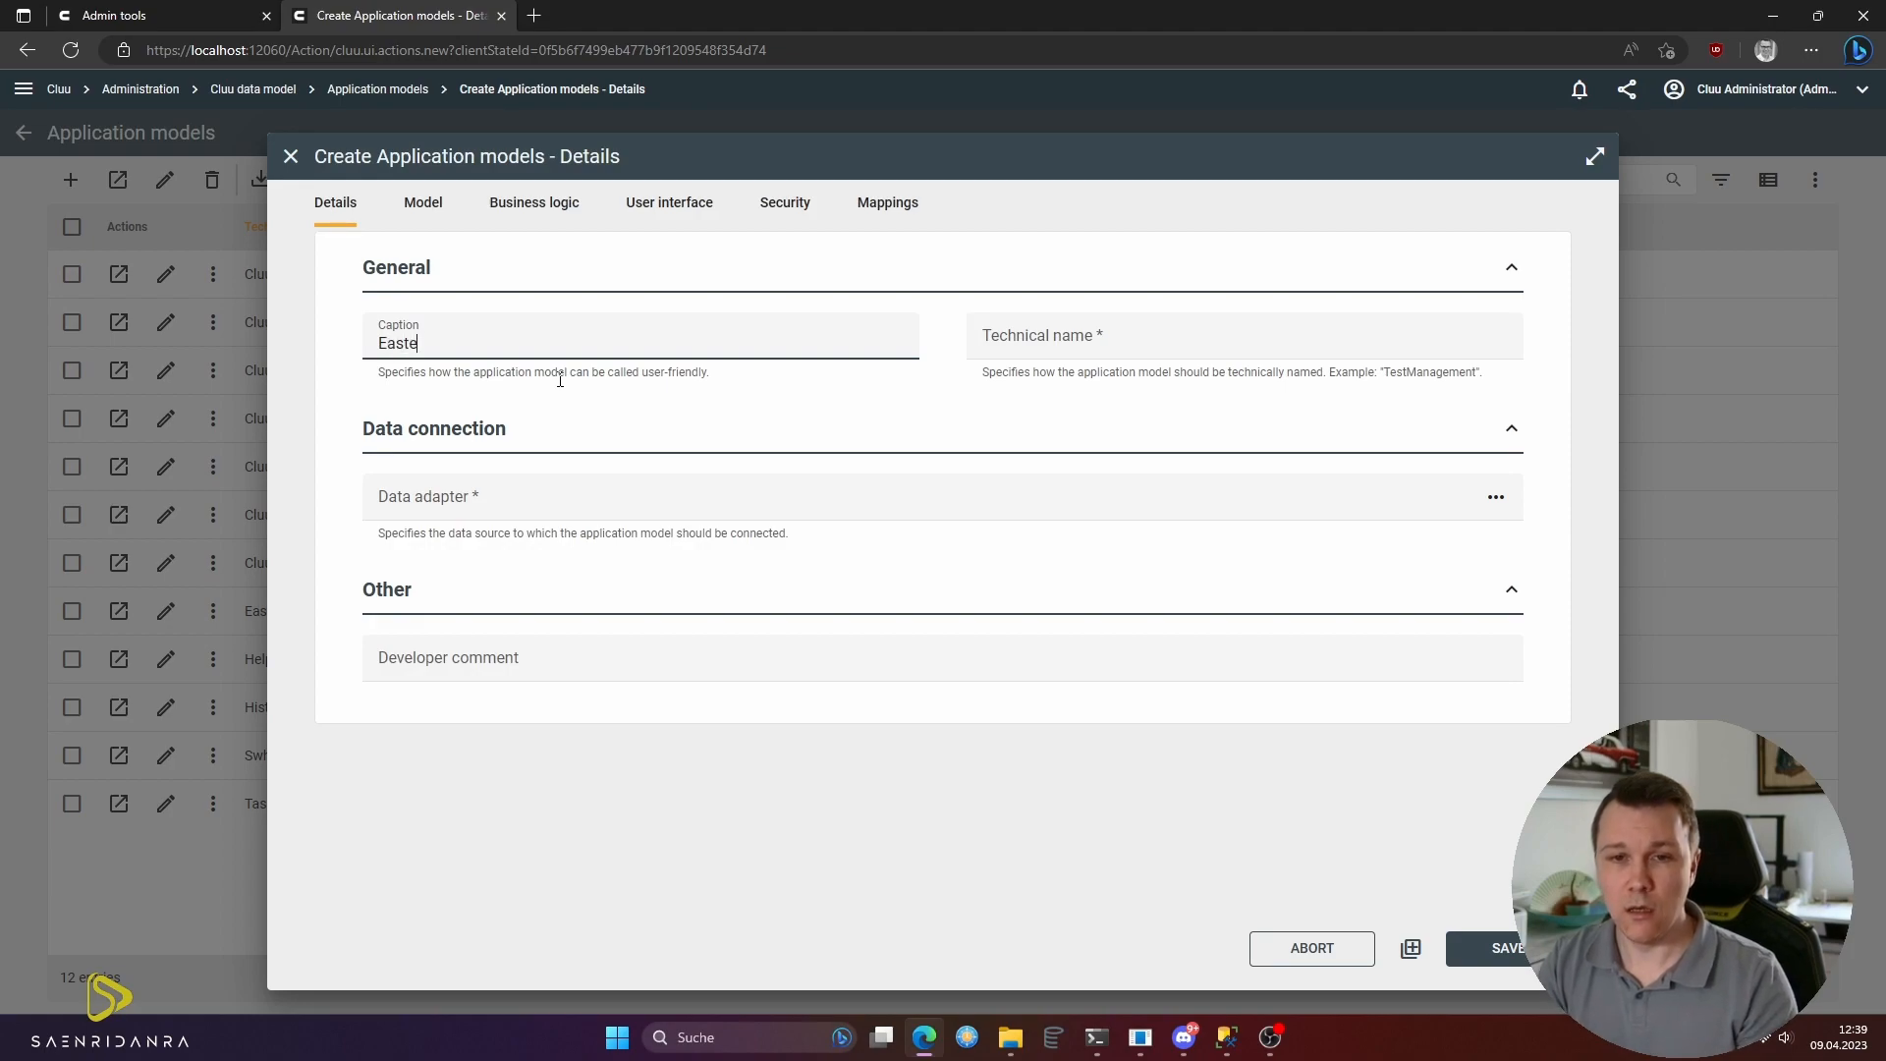
pyautogui.write('Easter Corp. Management')
pyautogui.press('Tab')
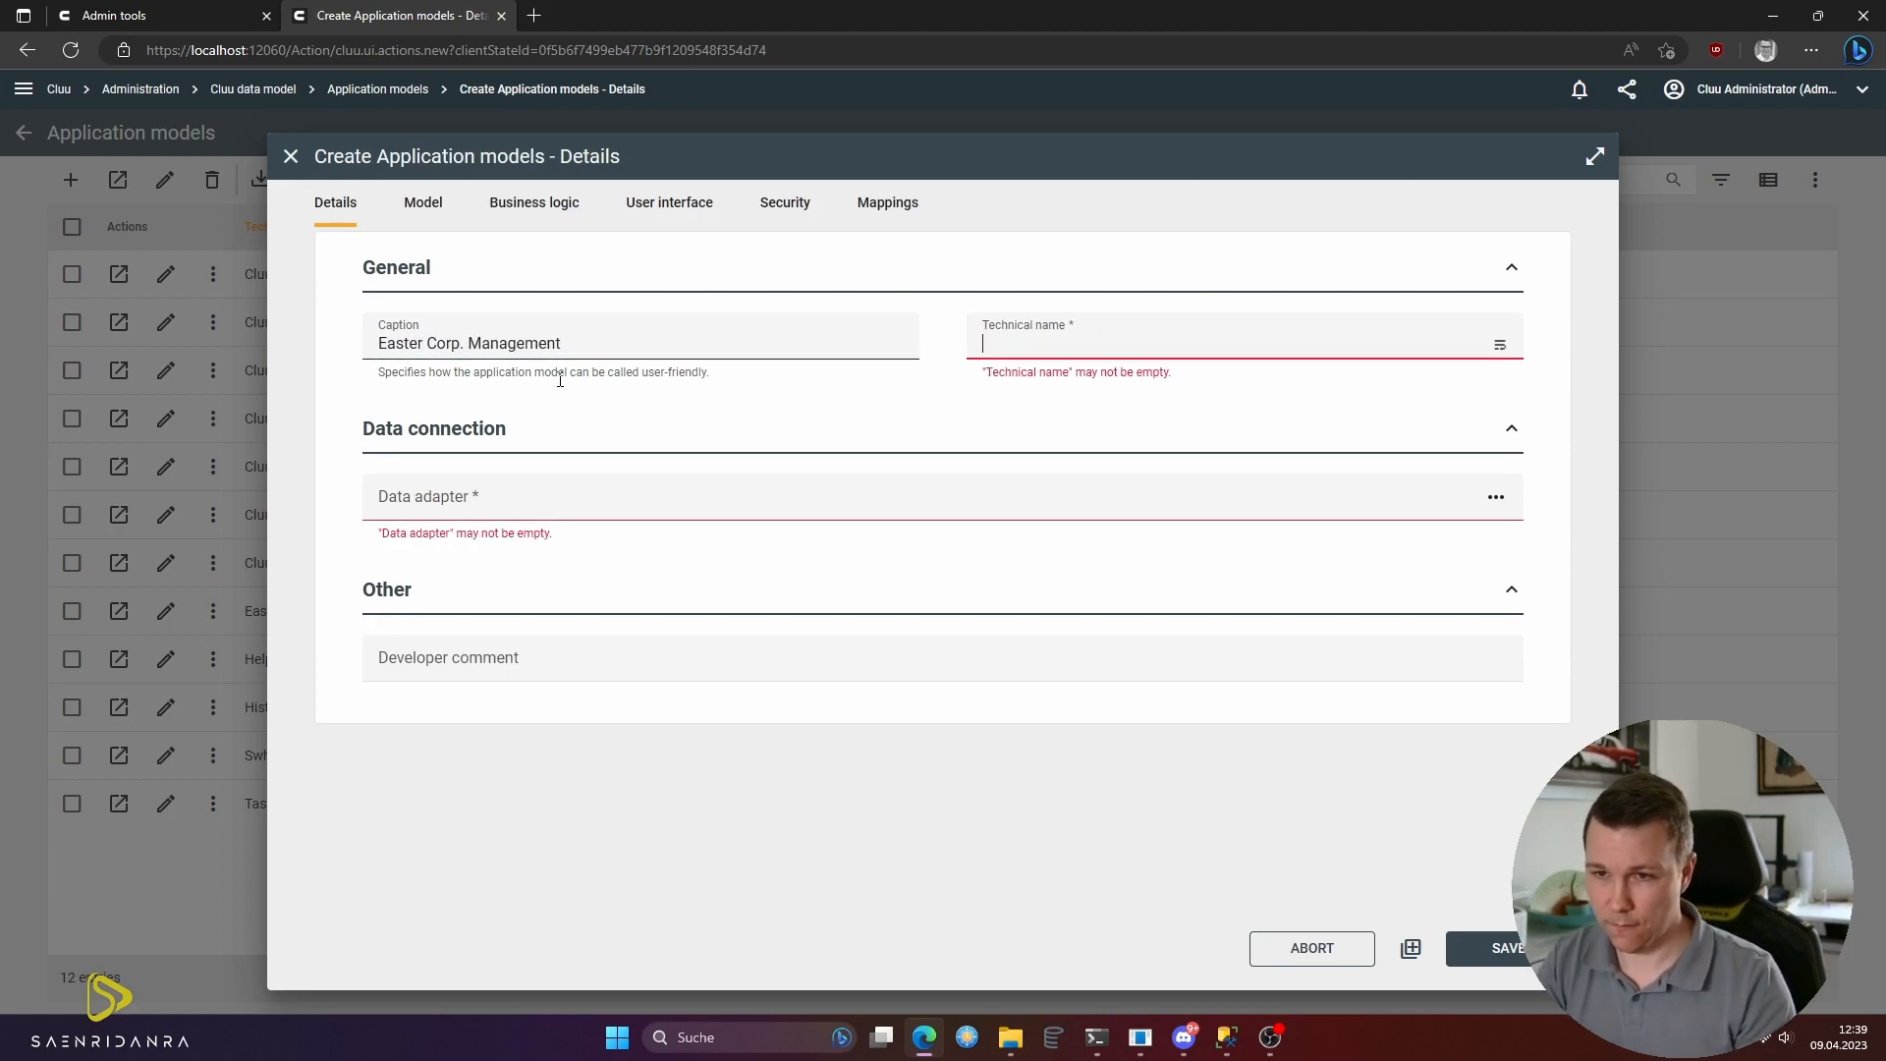
pyautogui.write('EasterCorporationManagement2')
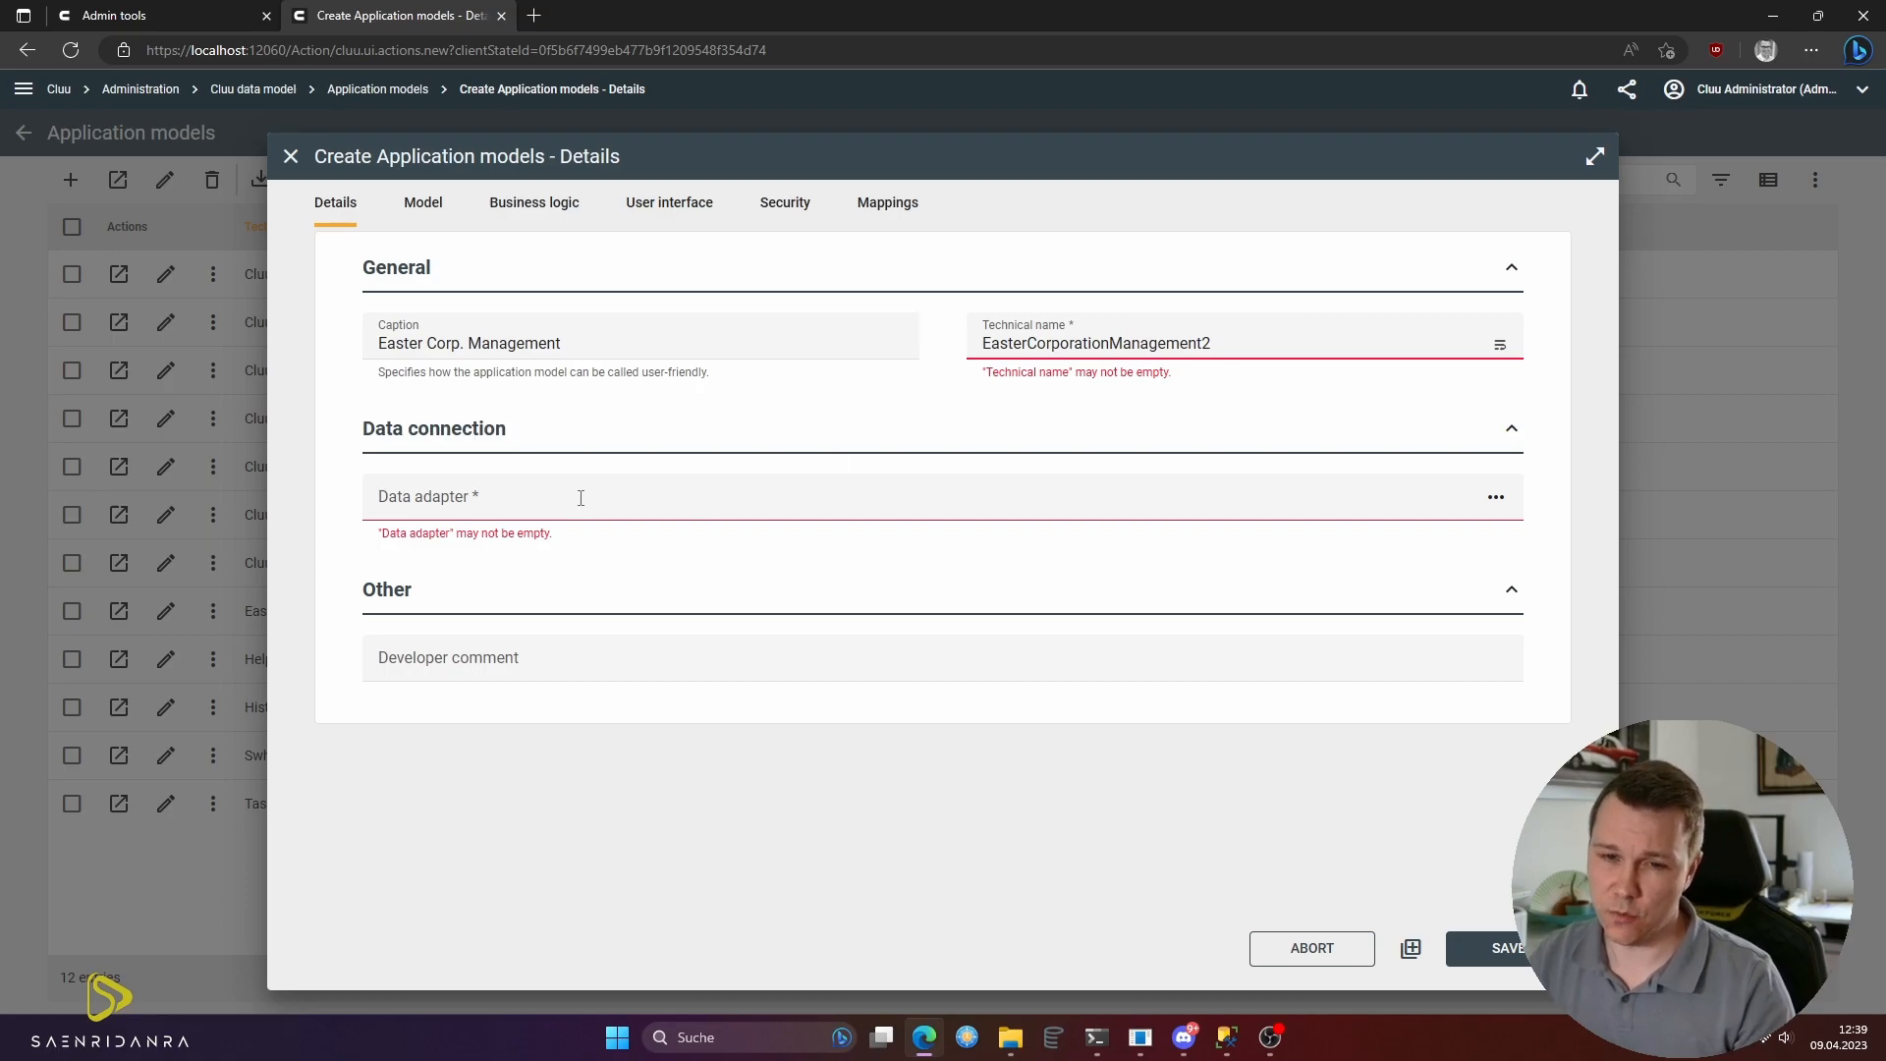
pyautogui.click(580, 498)
pyautogui.write('easter')
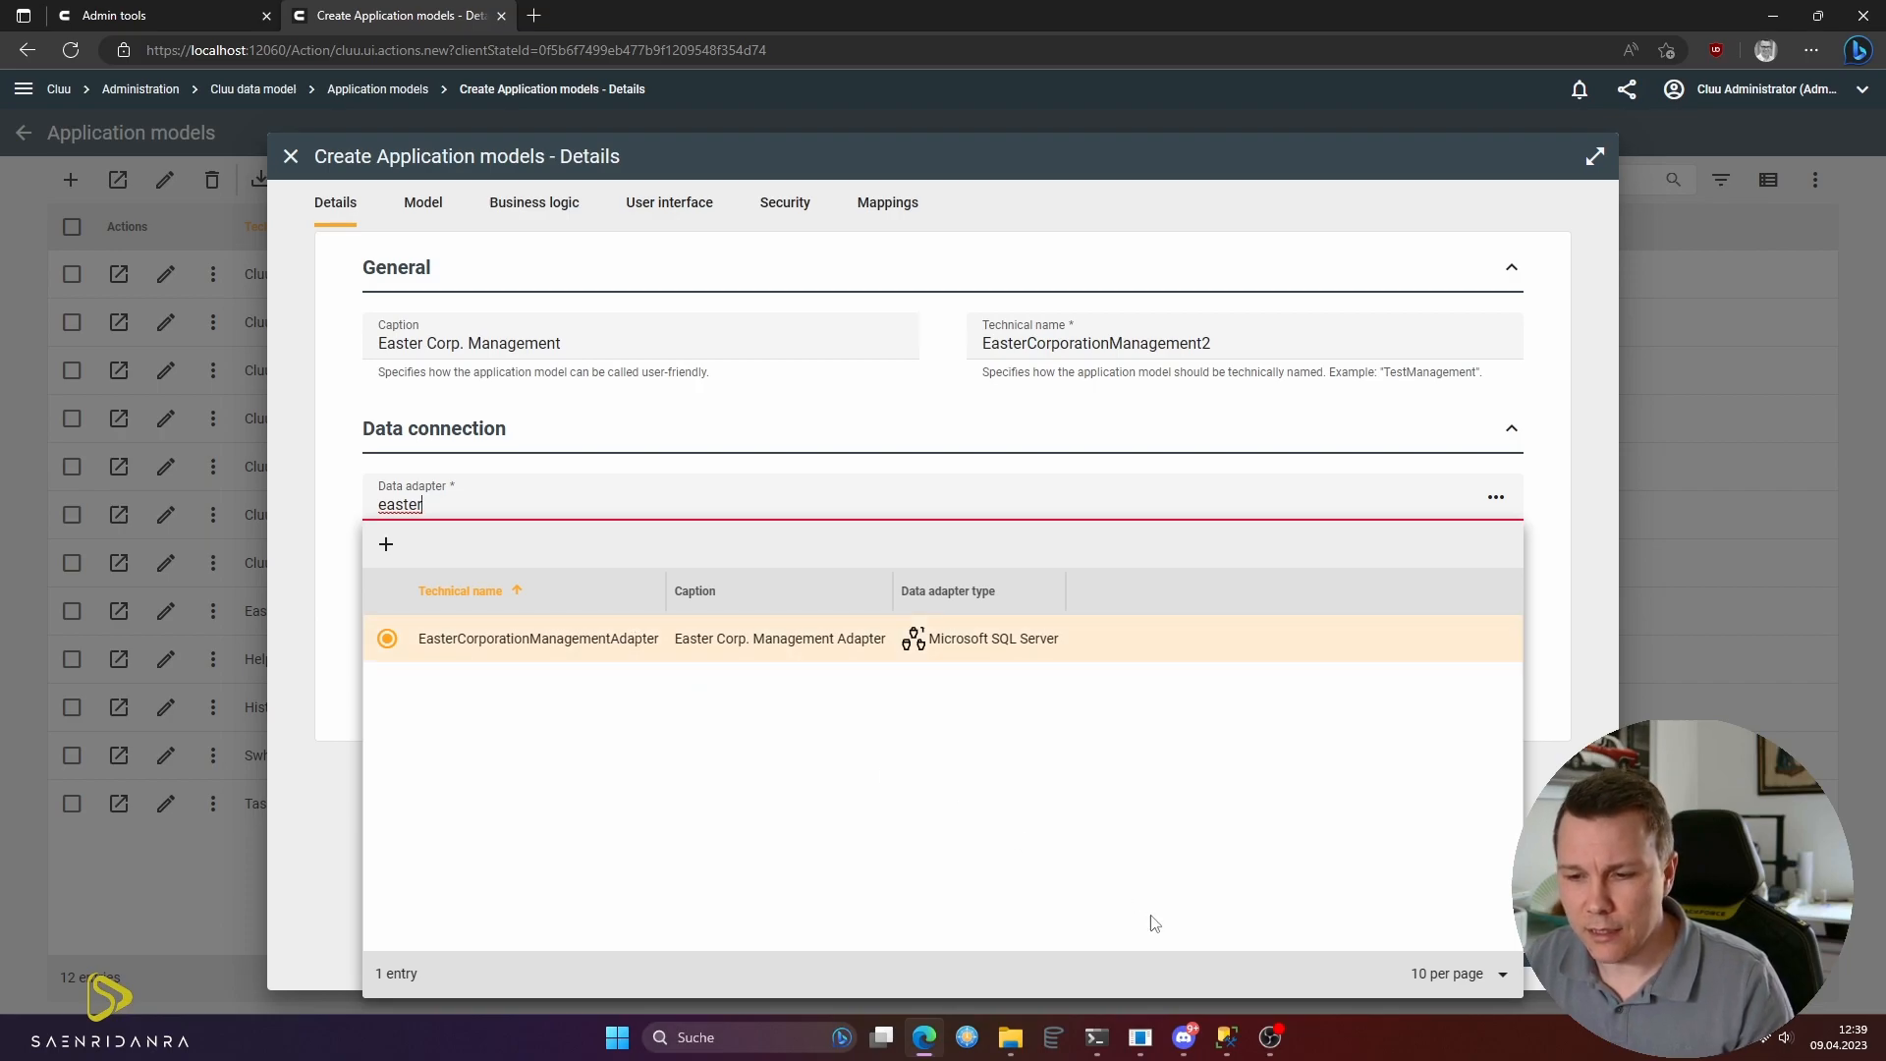
# - Switch to SQL Server Management Studio, examine the full table names of the EasterCorporationManagement database, and return to Cluu
pyautogui.click(1226, 1038)
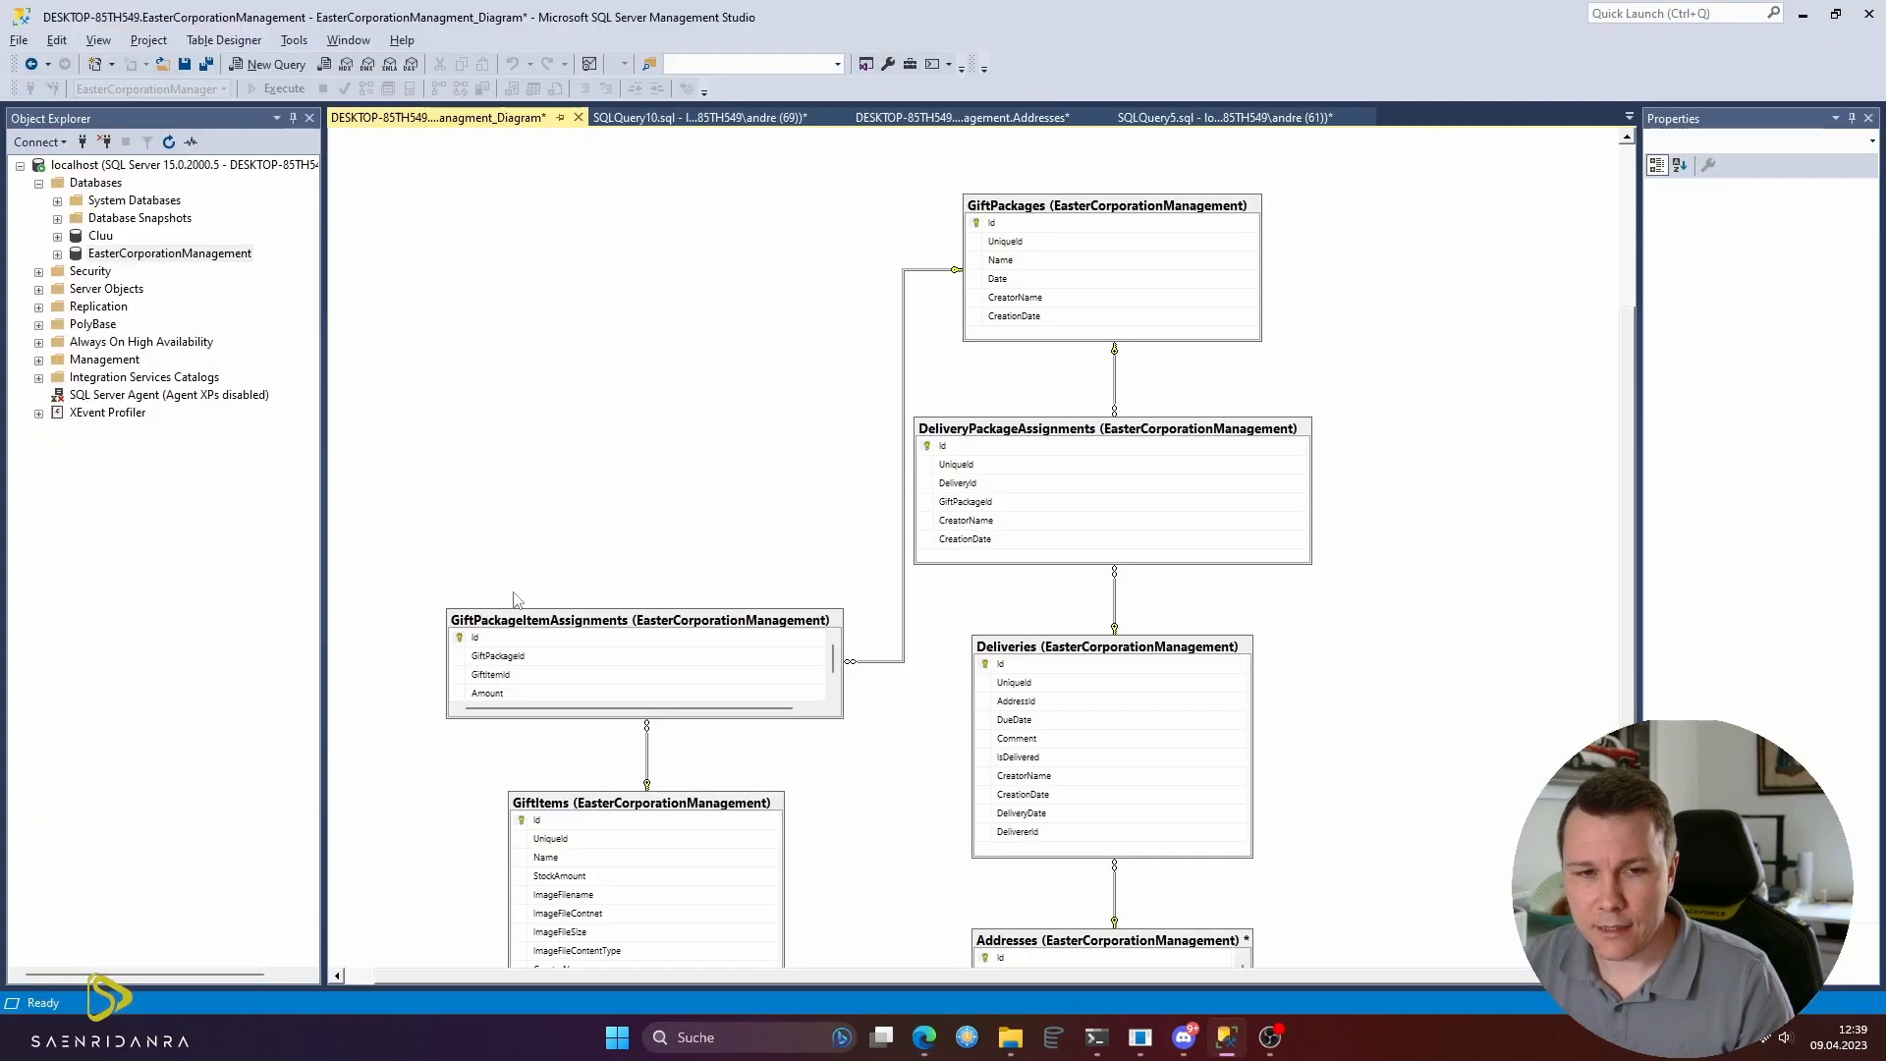
pyautogui.doubleClick(108, 257)
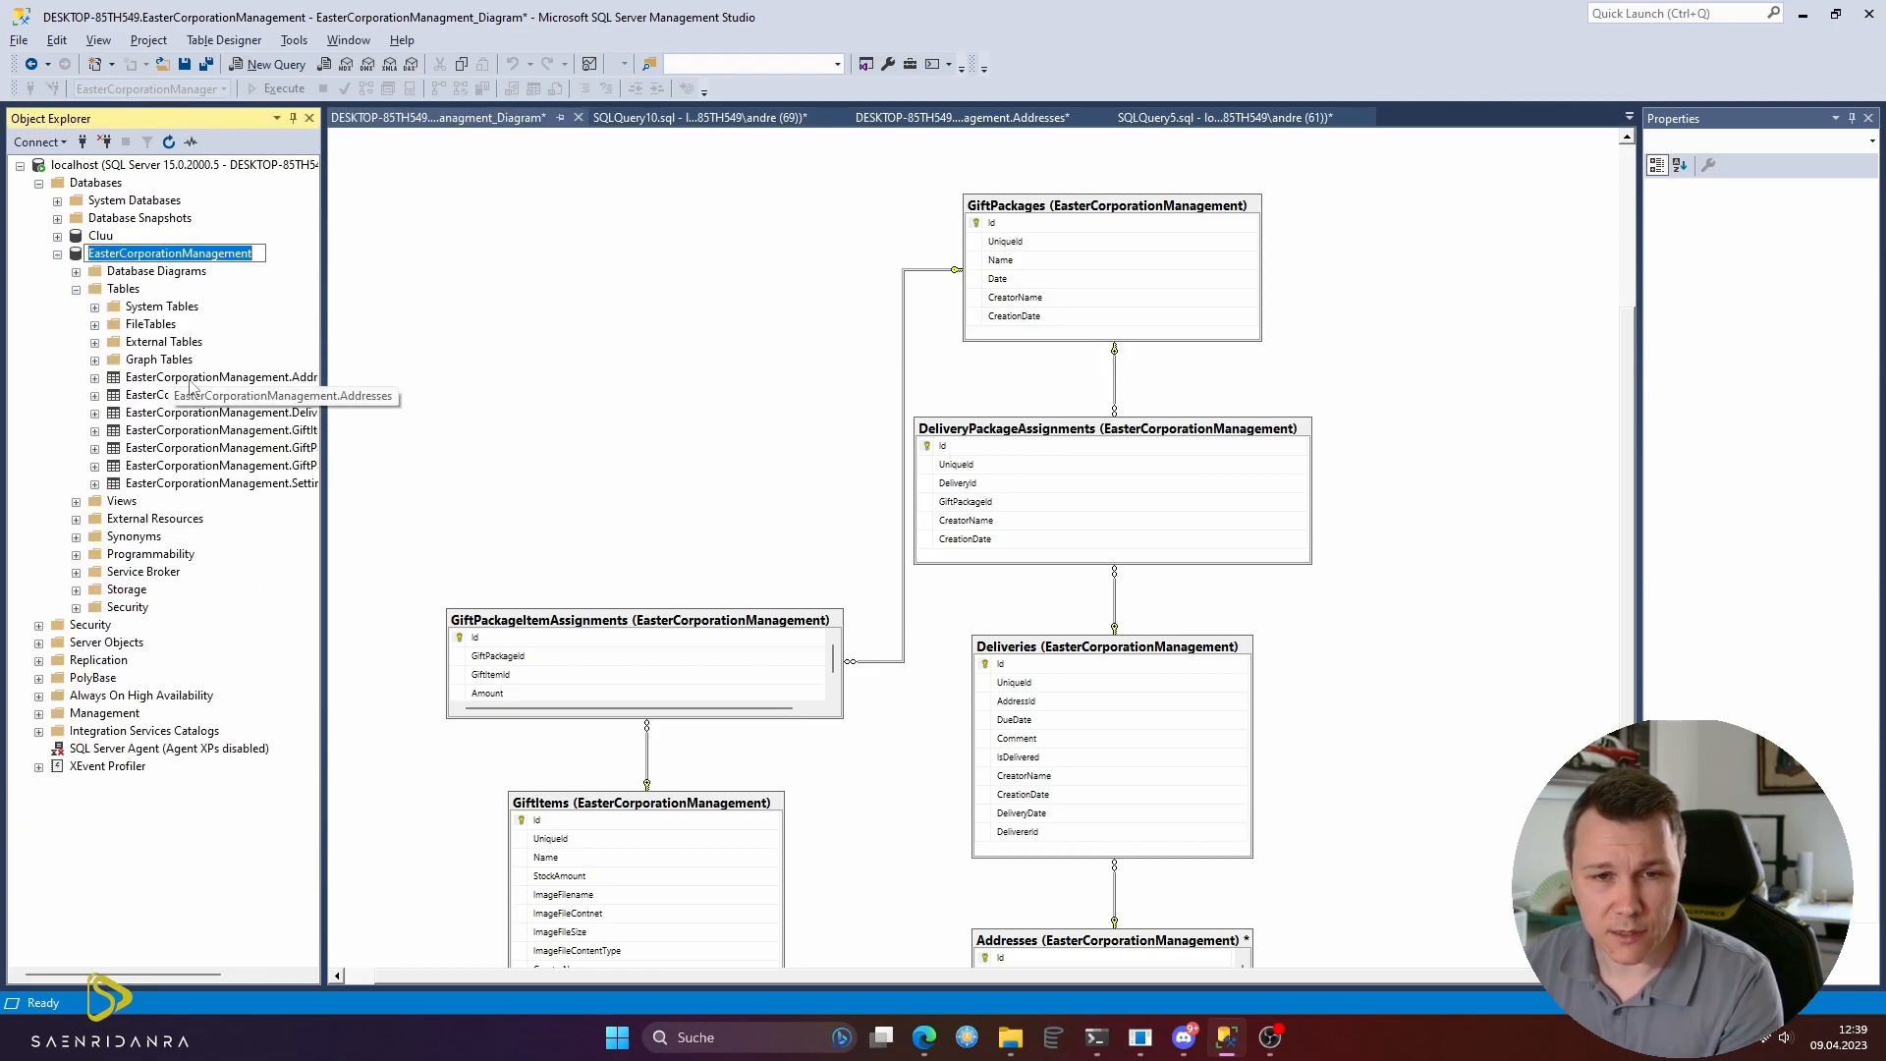
pyautogui.moveTo(324, 395); pyautogui.dragTo(443, 401)
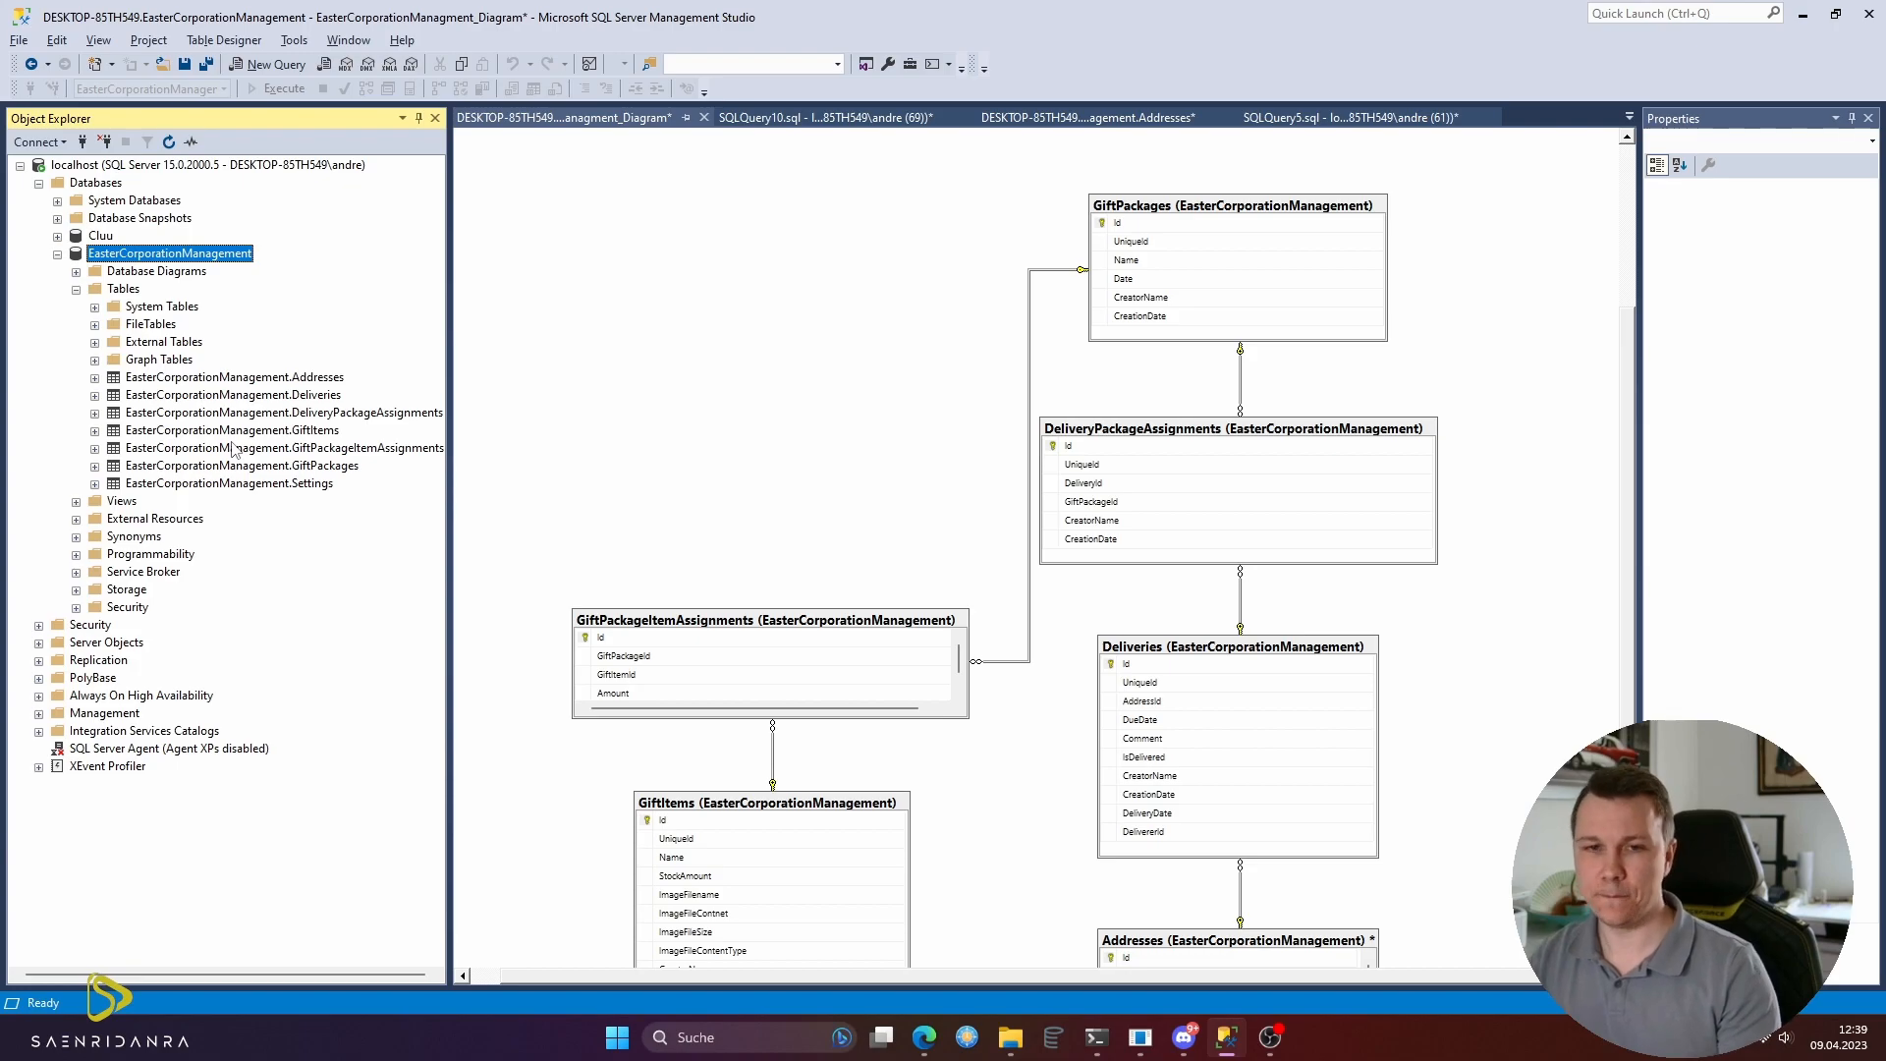
pyautogui.hotkey('alt', 'Tab')
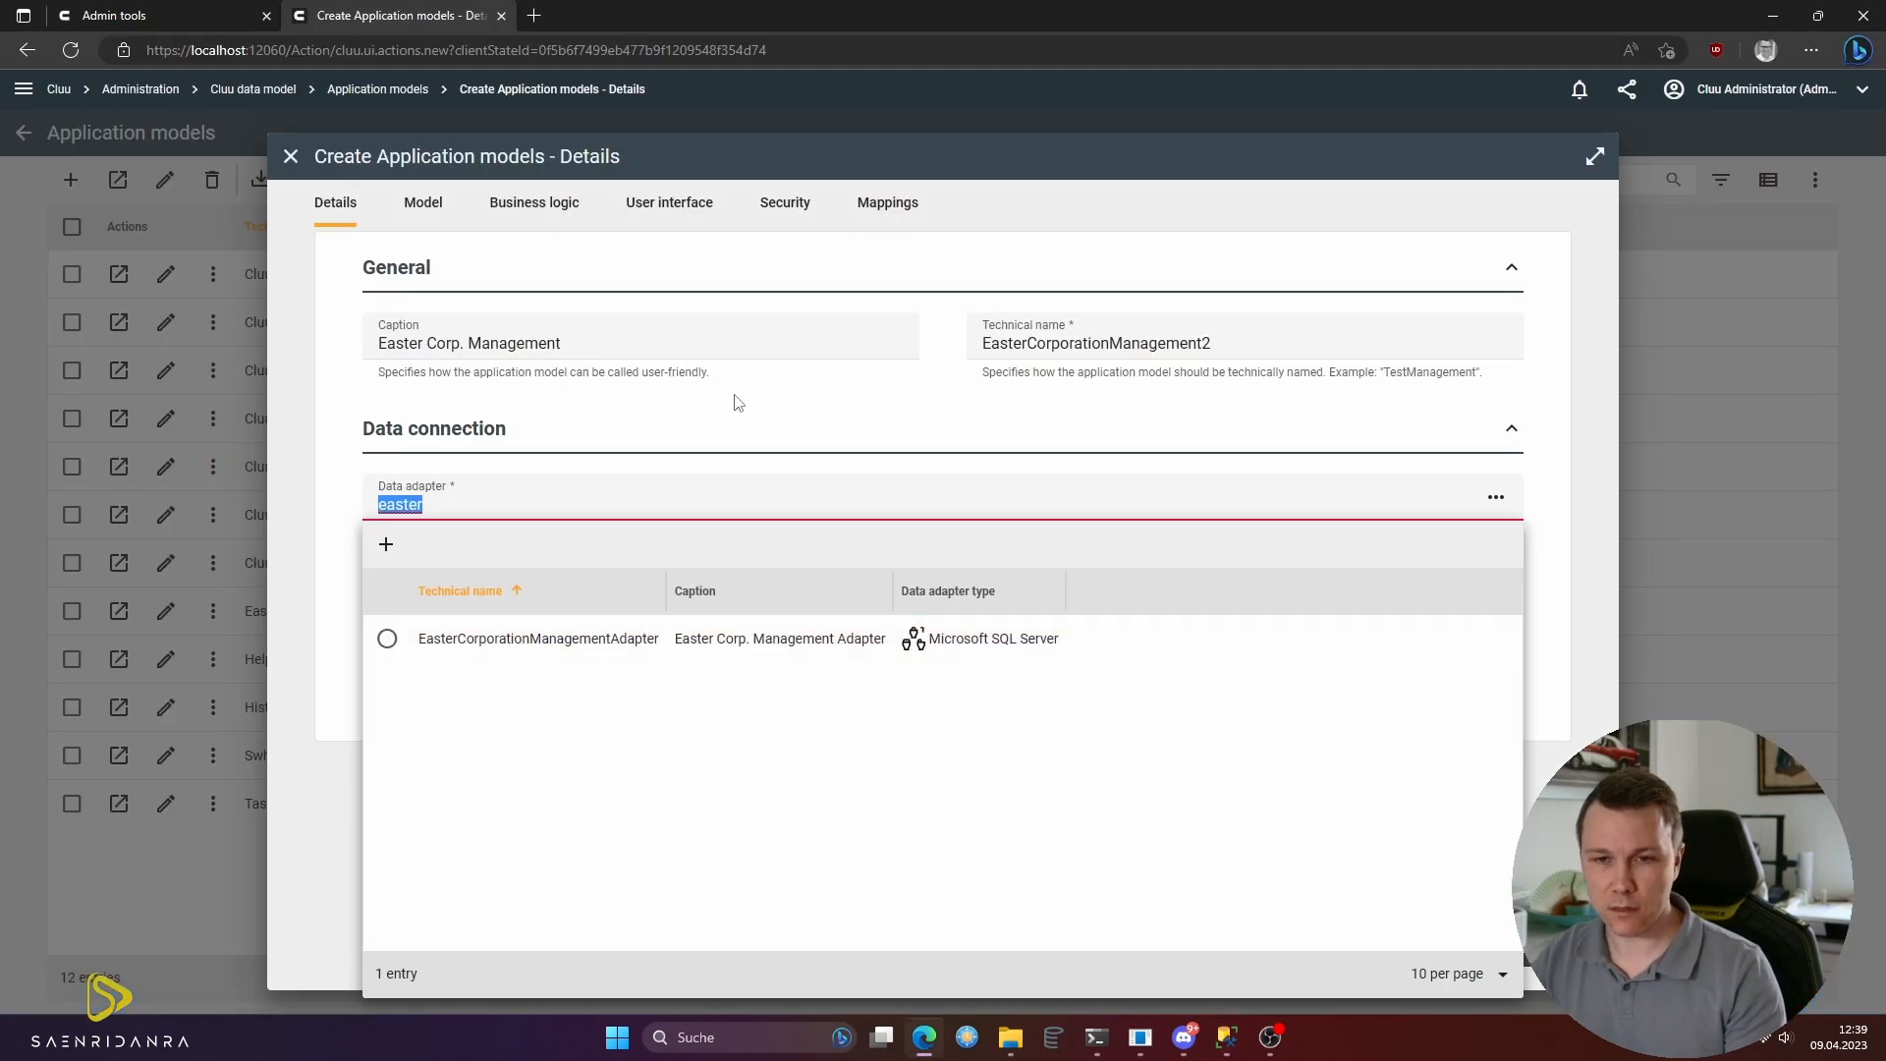
# - Choose EasterCorporationManagementAdapter as the application model's data adapter and copy its technical name
pyautogui.click(529, 641)
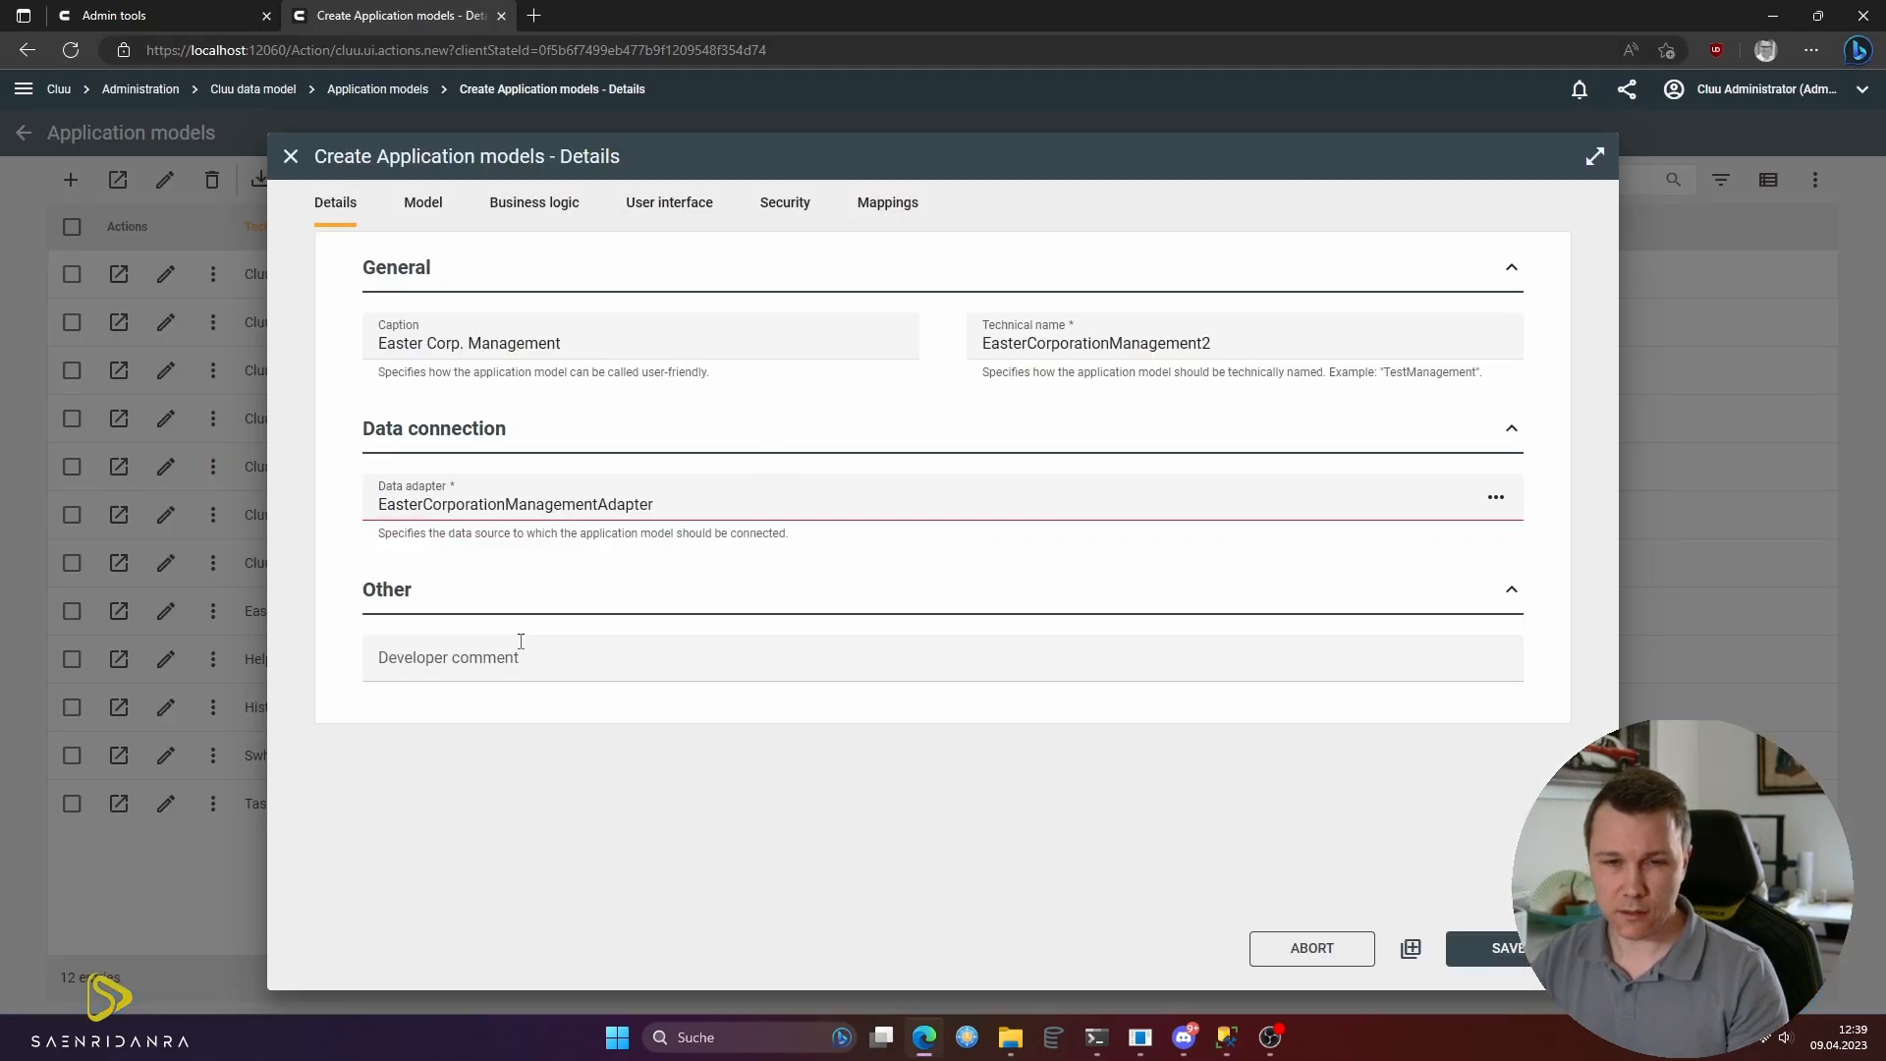
pyautogui.click(696, 513)
pyautogui.hotkey('ctrl', 'c')
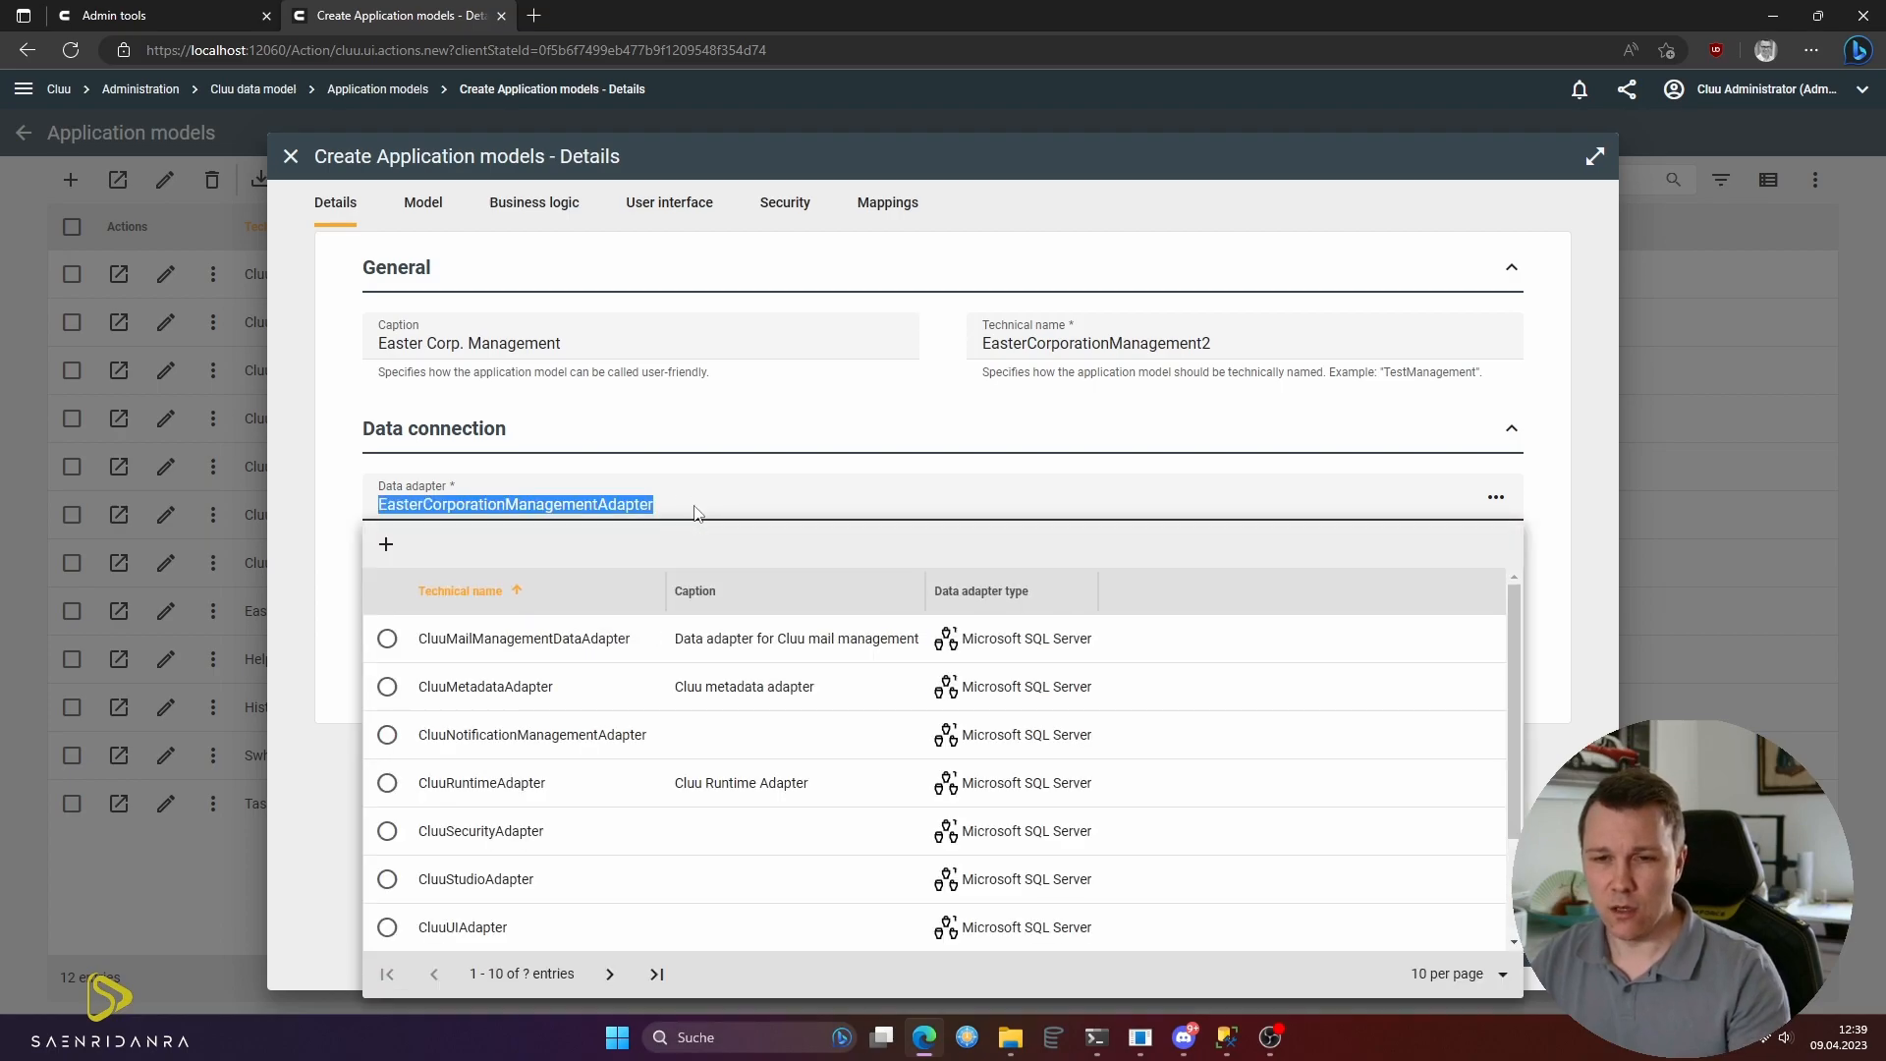
pyautogui.click(331, 499)
pyautogui.click(408, 504)
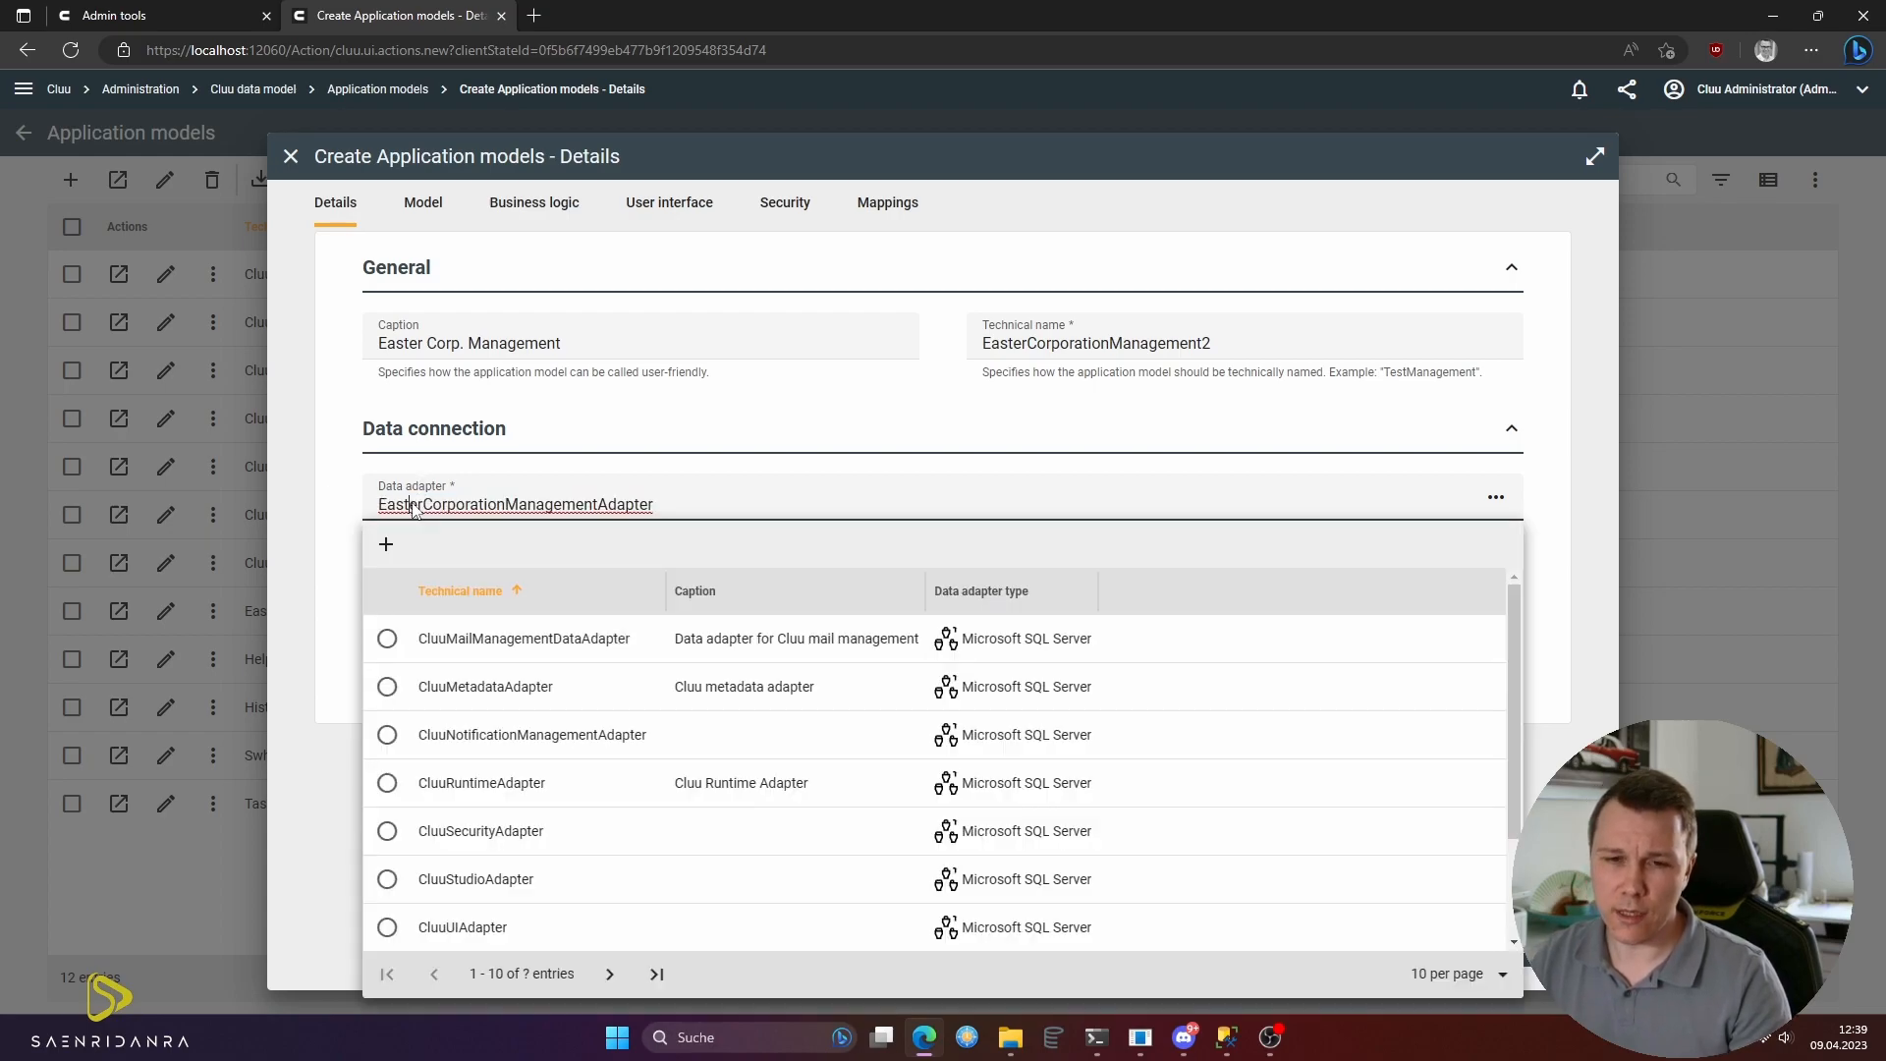
# - Start a new data adapter from the adapter selection, using the copied technical name and the type Microsoft SQL Server
pyautogui.click(385, 548)
pyautogui.click(695, 336)
pyautogui.hotkey('ctrl', 'v')
pyautogui.click(1043, 352)
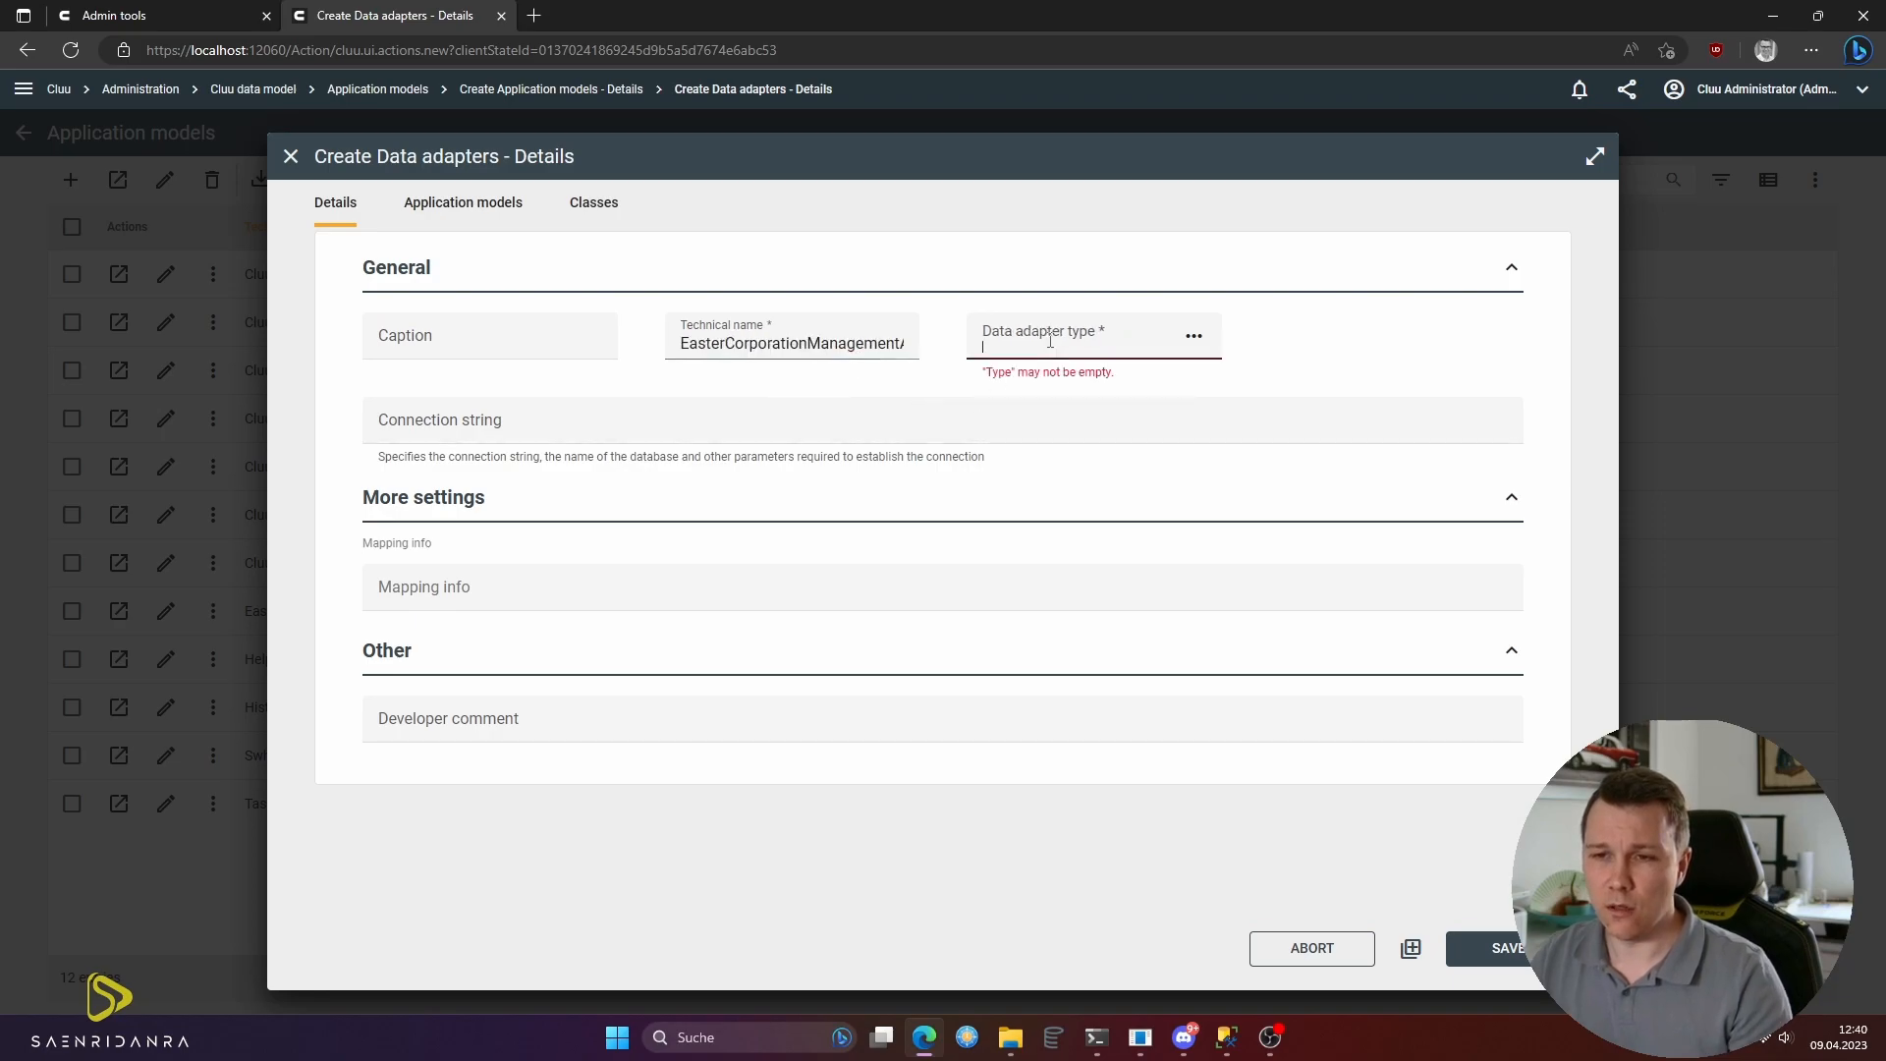
pyautogui.write('microsoft sq')
pyautogui.click(1022, 491)
# - Set the new data adapter's caption to "Easter Corp. Management Adapter 2"
pyautogui.click(486, 332)
pyautogui.write('Easter Corp. Managem')
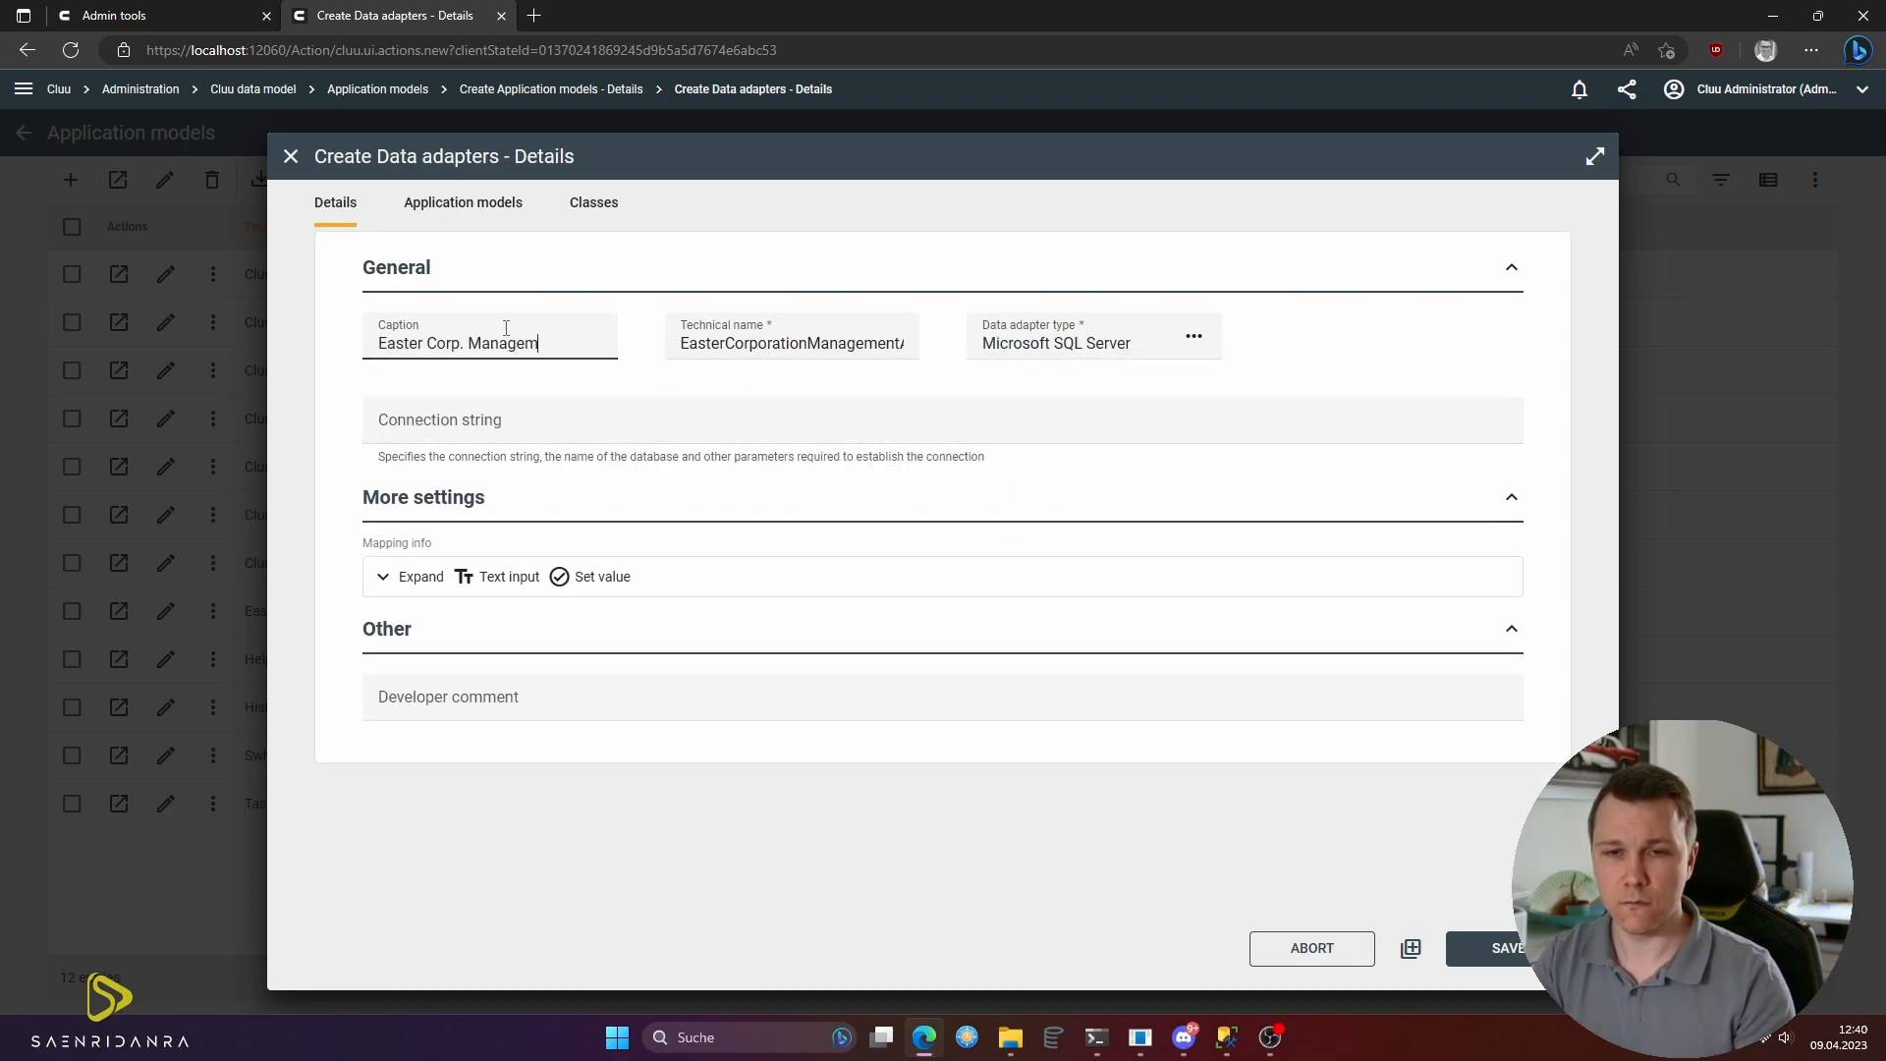
pyautogui.write('ent Adapter 2')
# - In the Admin tools browser tab, open the details of EasterCorporationManagementAdapter from the Cluu data model's data adapters
pyautogui.click(580, 423)
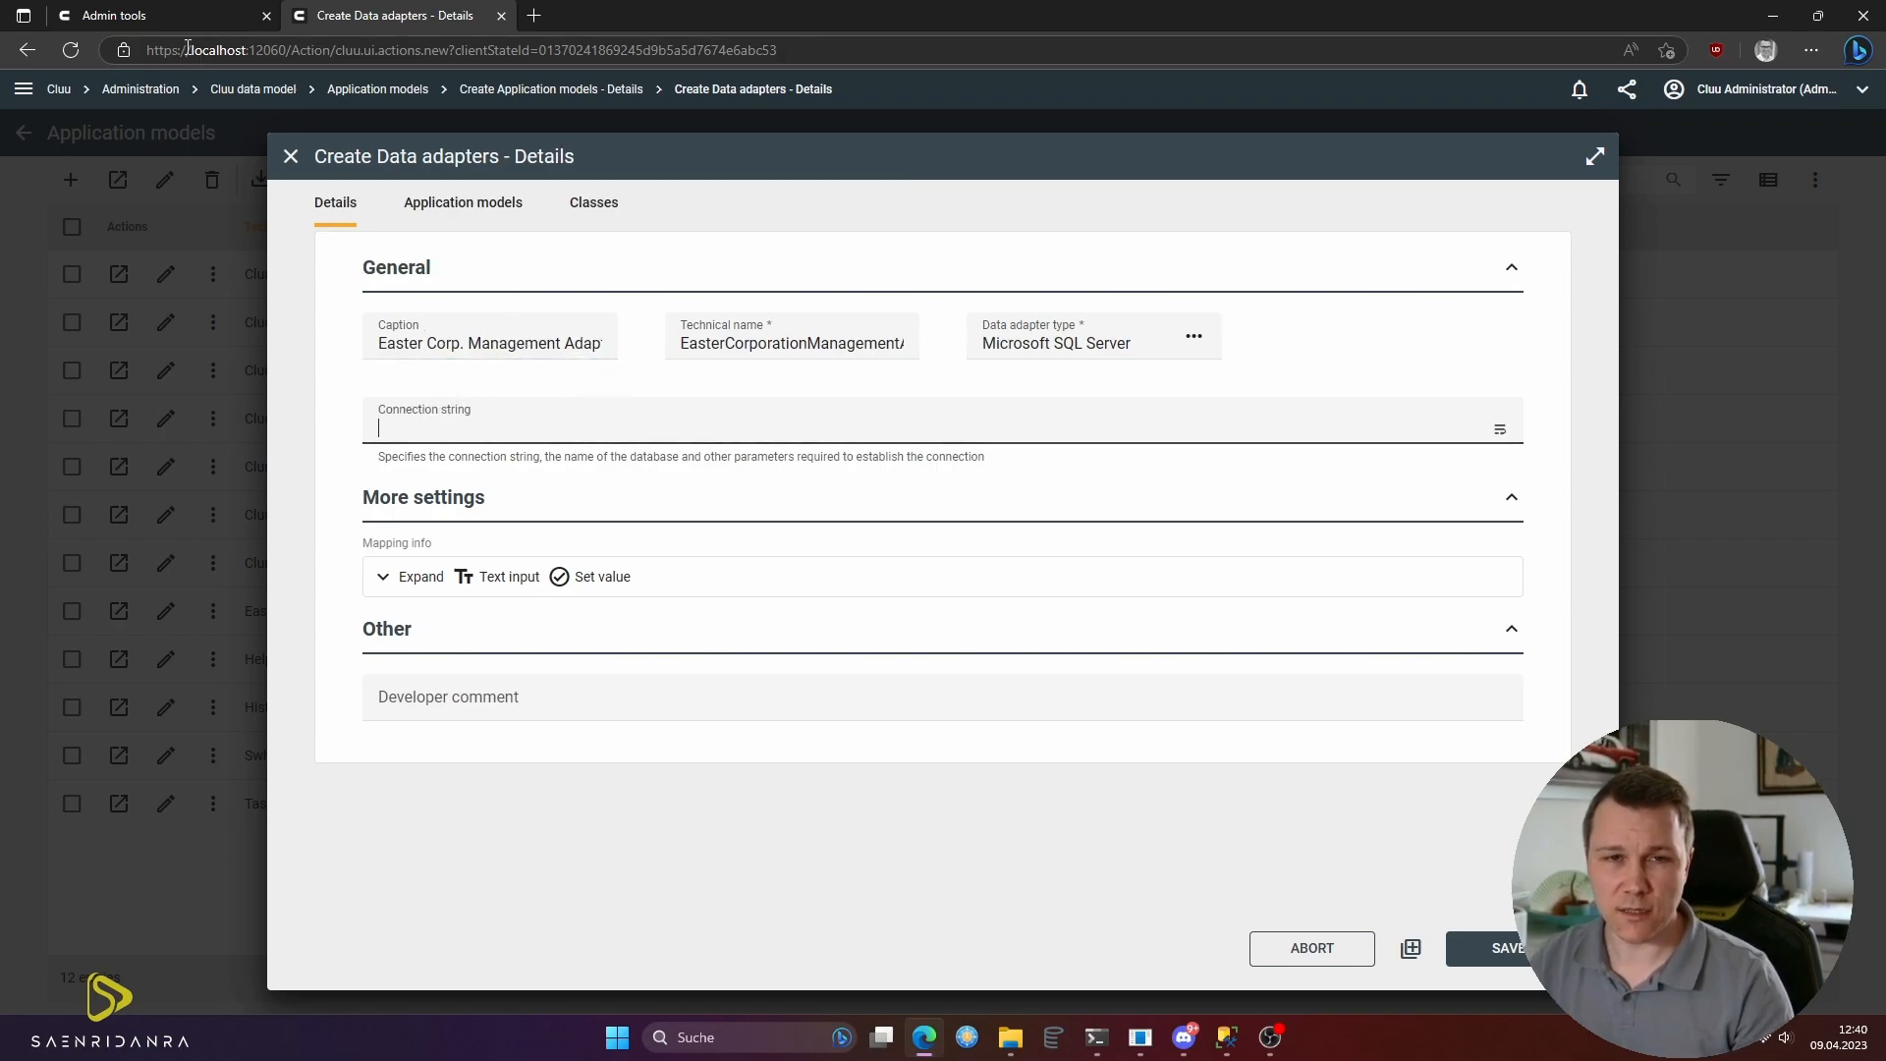
pyautogui.click(181, 13)
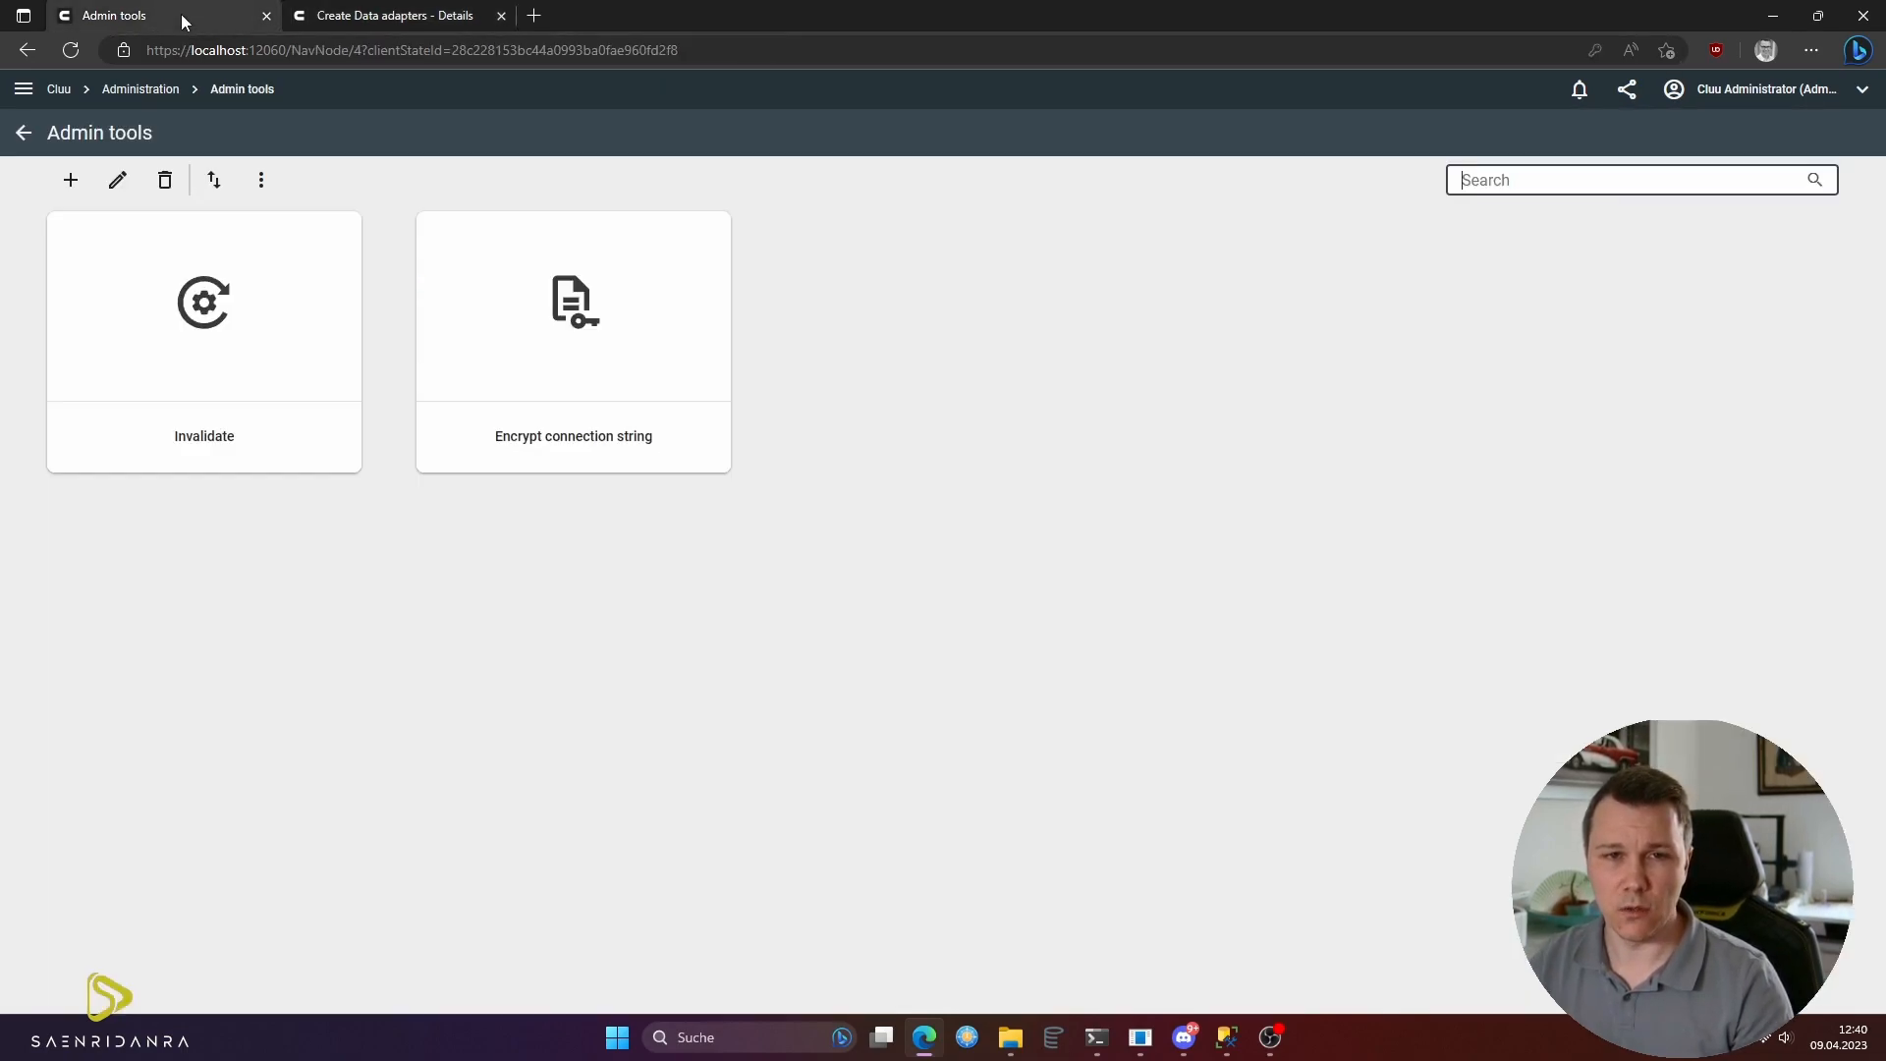
pyautogui.click(120, 90)
pyautogui.click(634, 380)
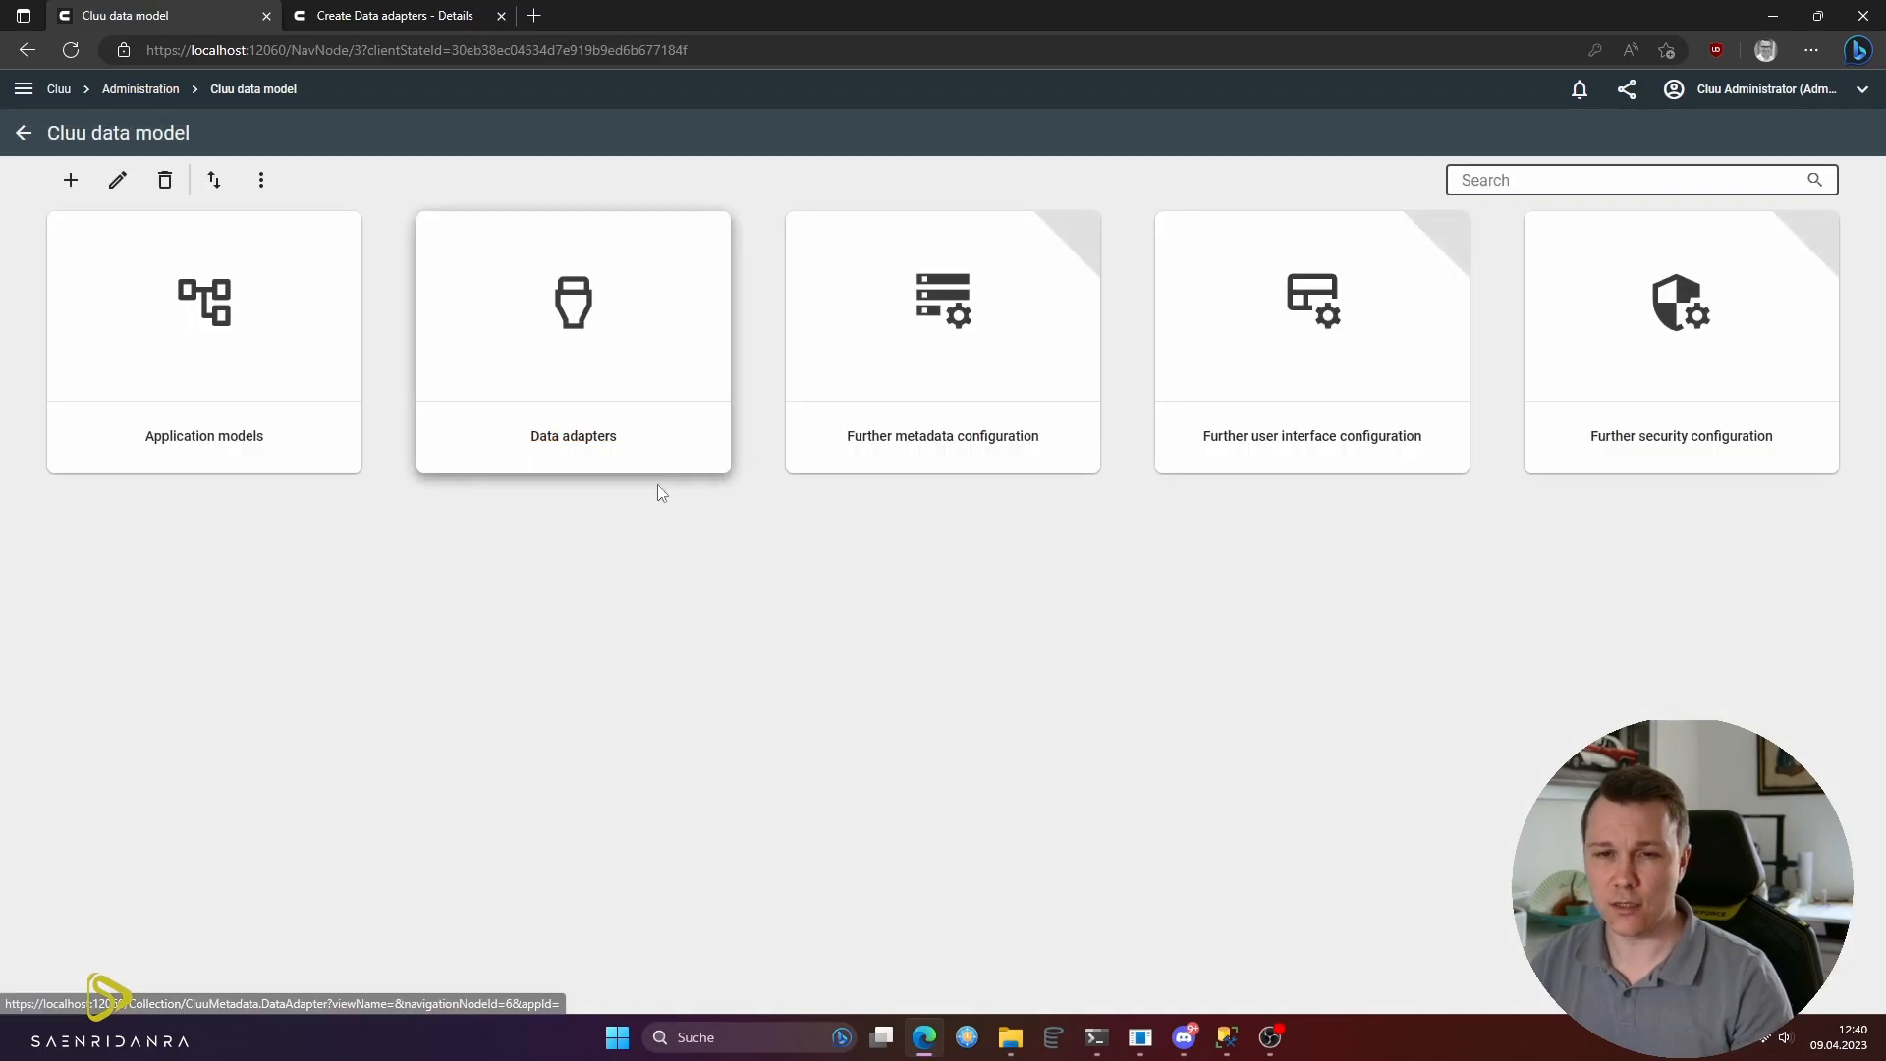
pyautogui.click(583, 433)
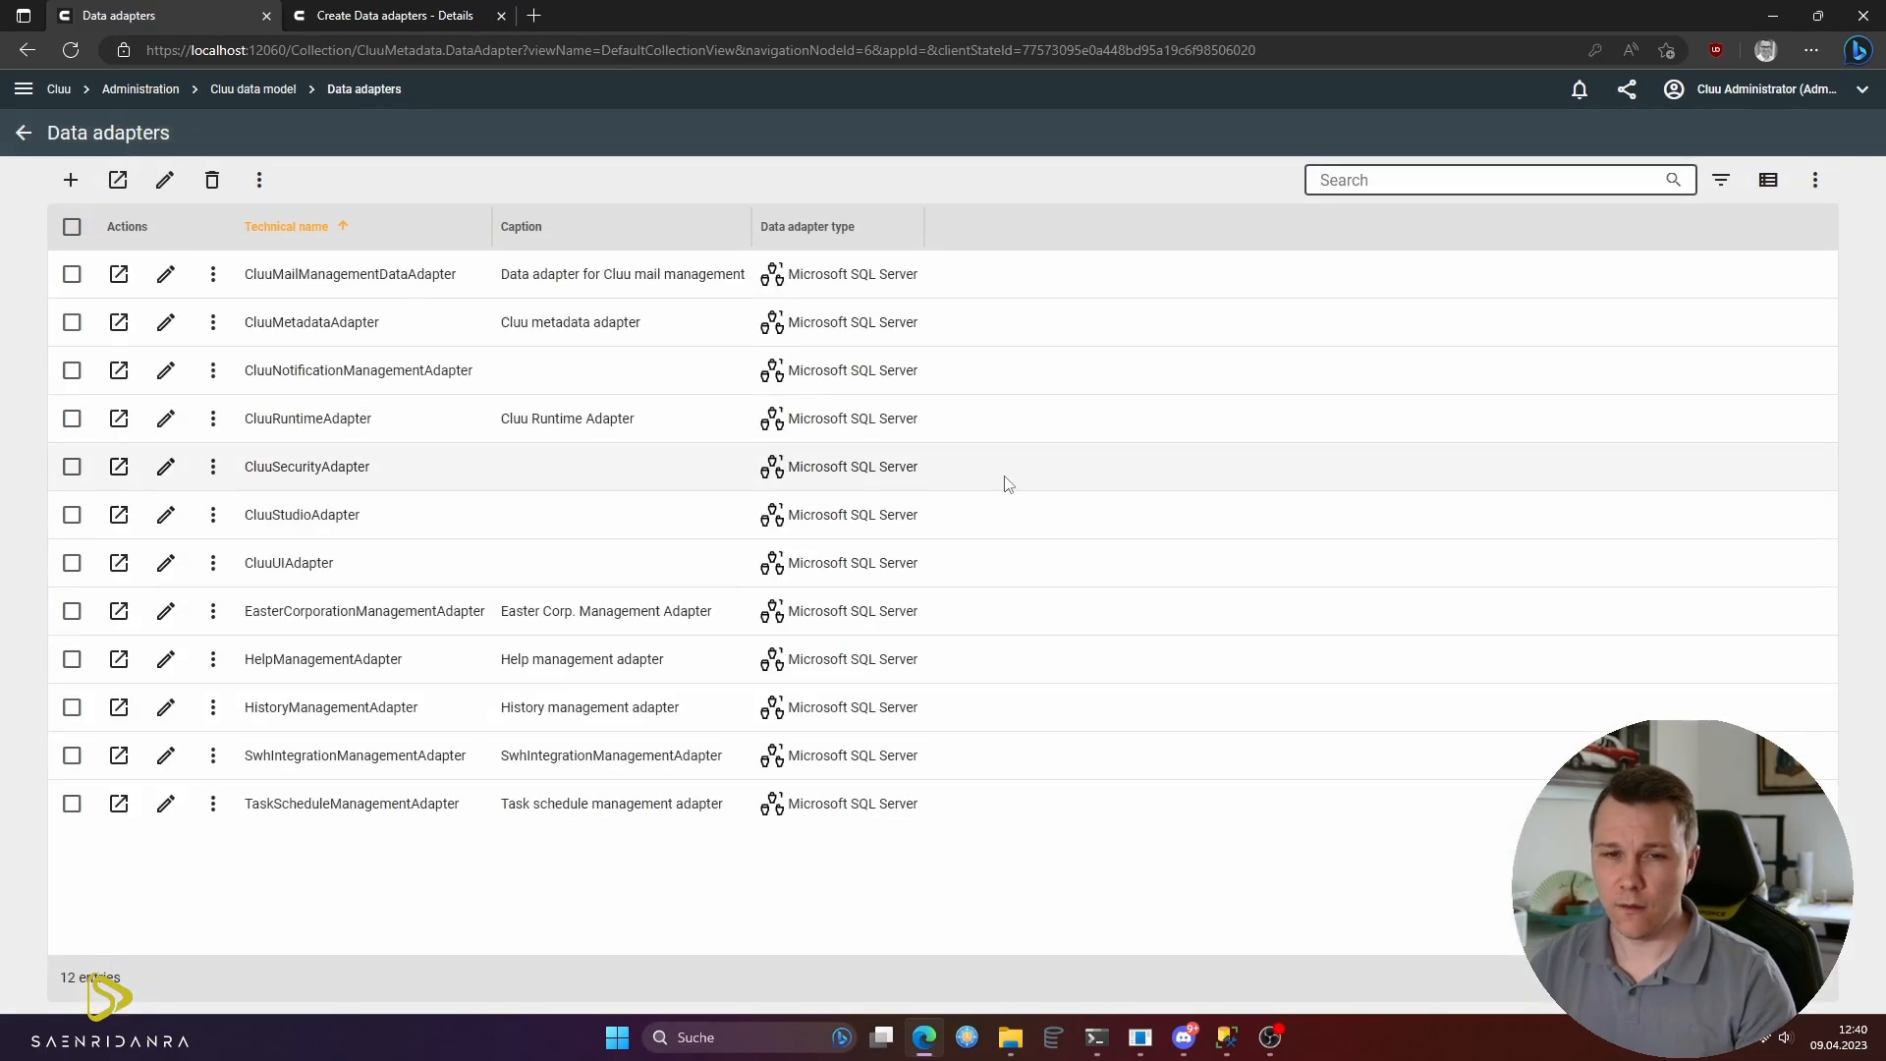
pyautogui.click(122, 614)
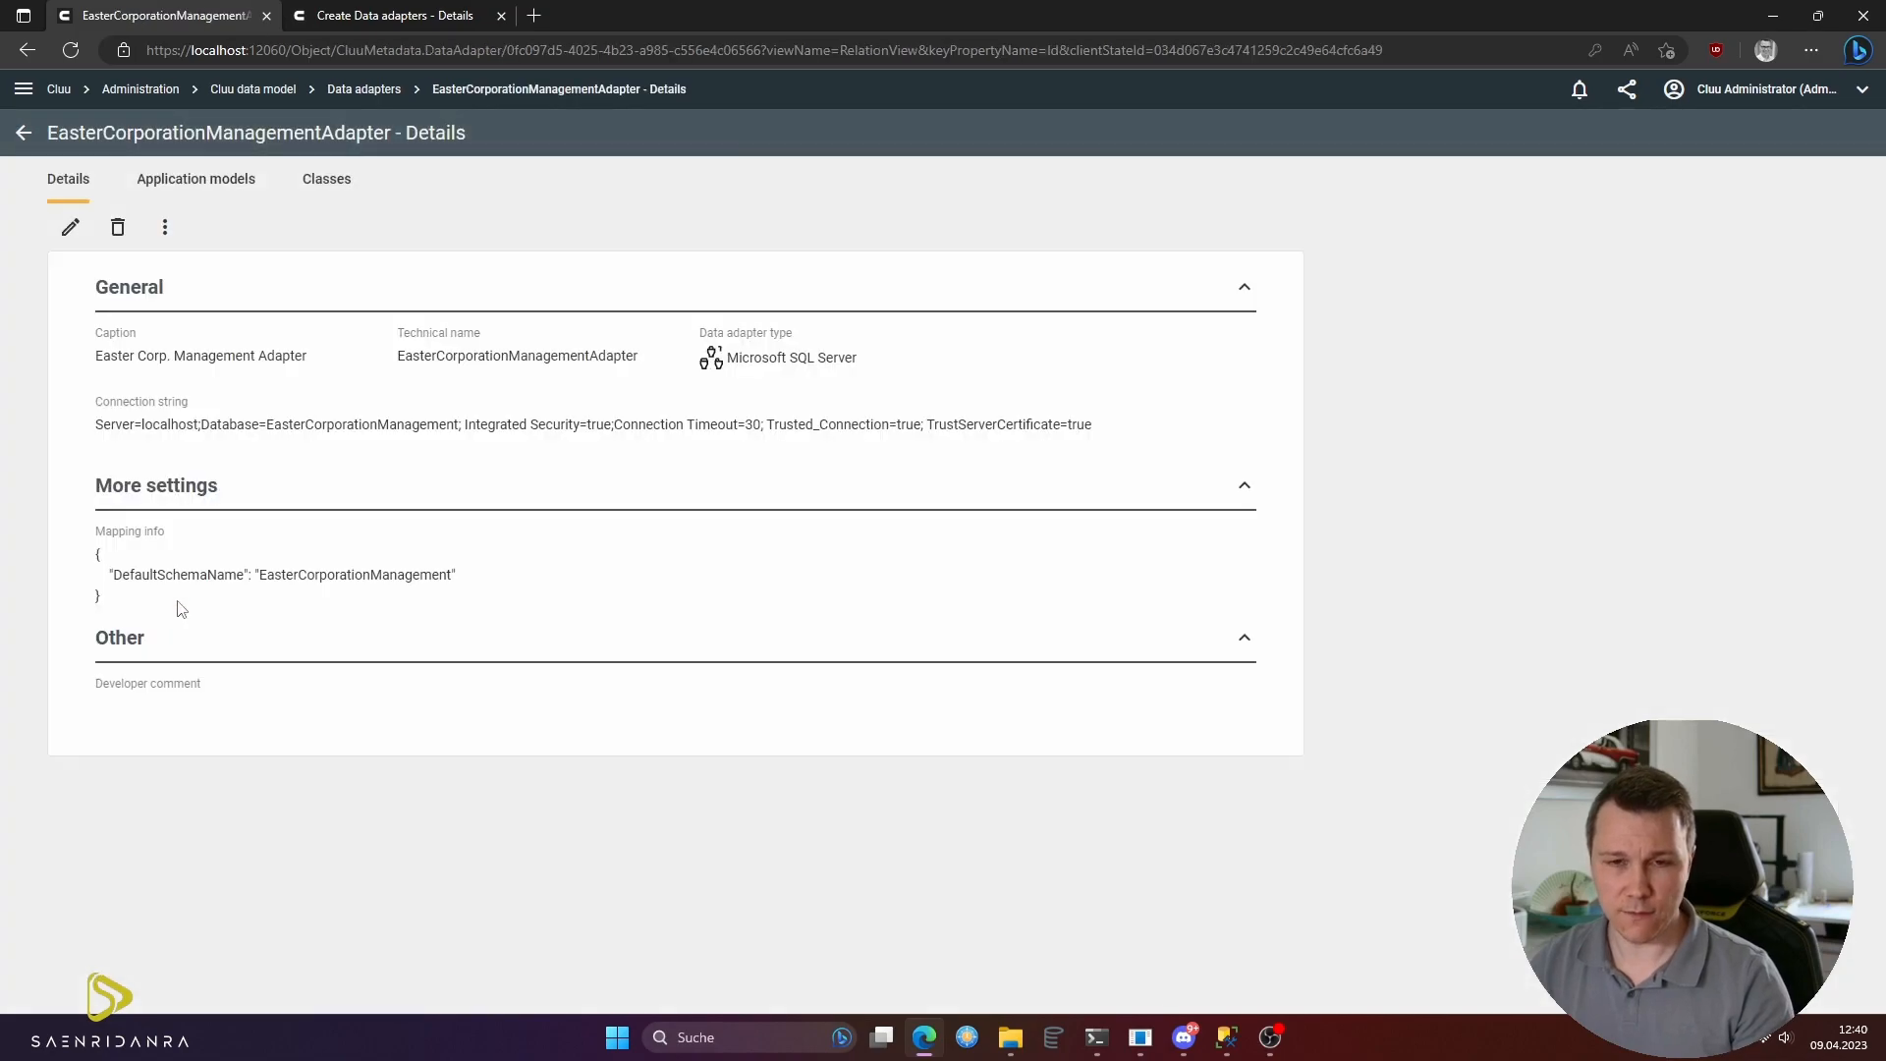
# - Copy the existing adapter's connection string and paste it as the connection string of the new data adapter
pyautogui.moveTo(89, 437); pyautogui.dragTo(1175, 425)
pyautogui.hotkey('ctrl', 'c')
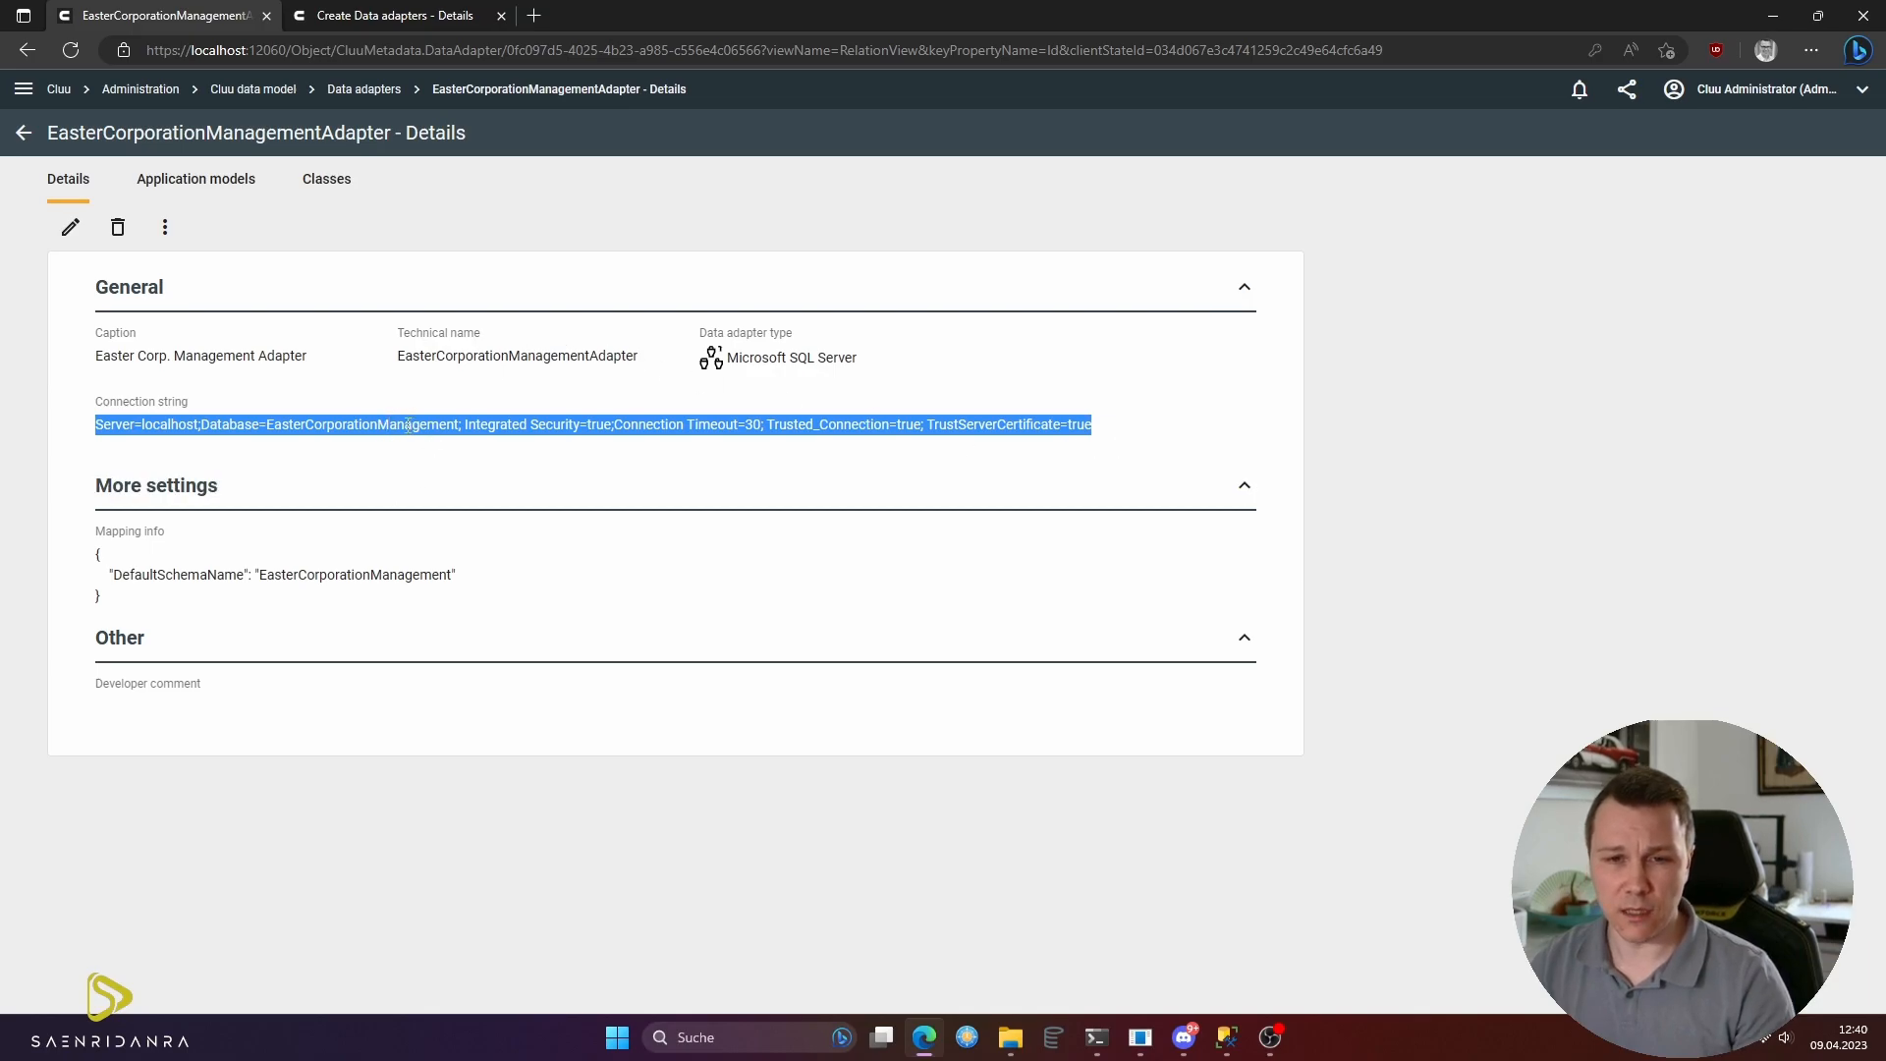
pyautogui.click(401, 19)
pyautogui.click(629, 432)
pyautogui.hotkey('ctrl', 'v')
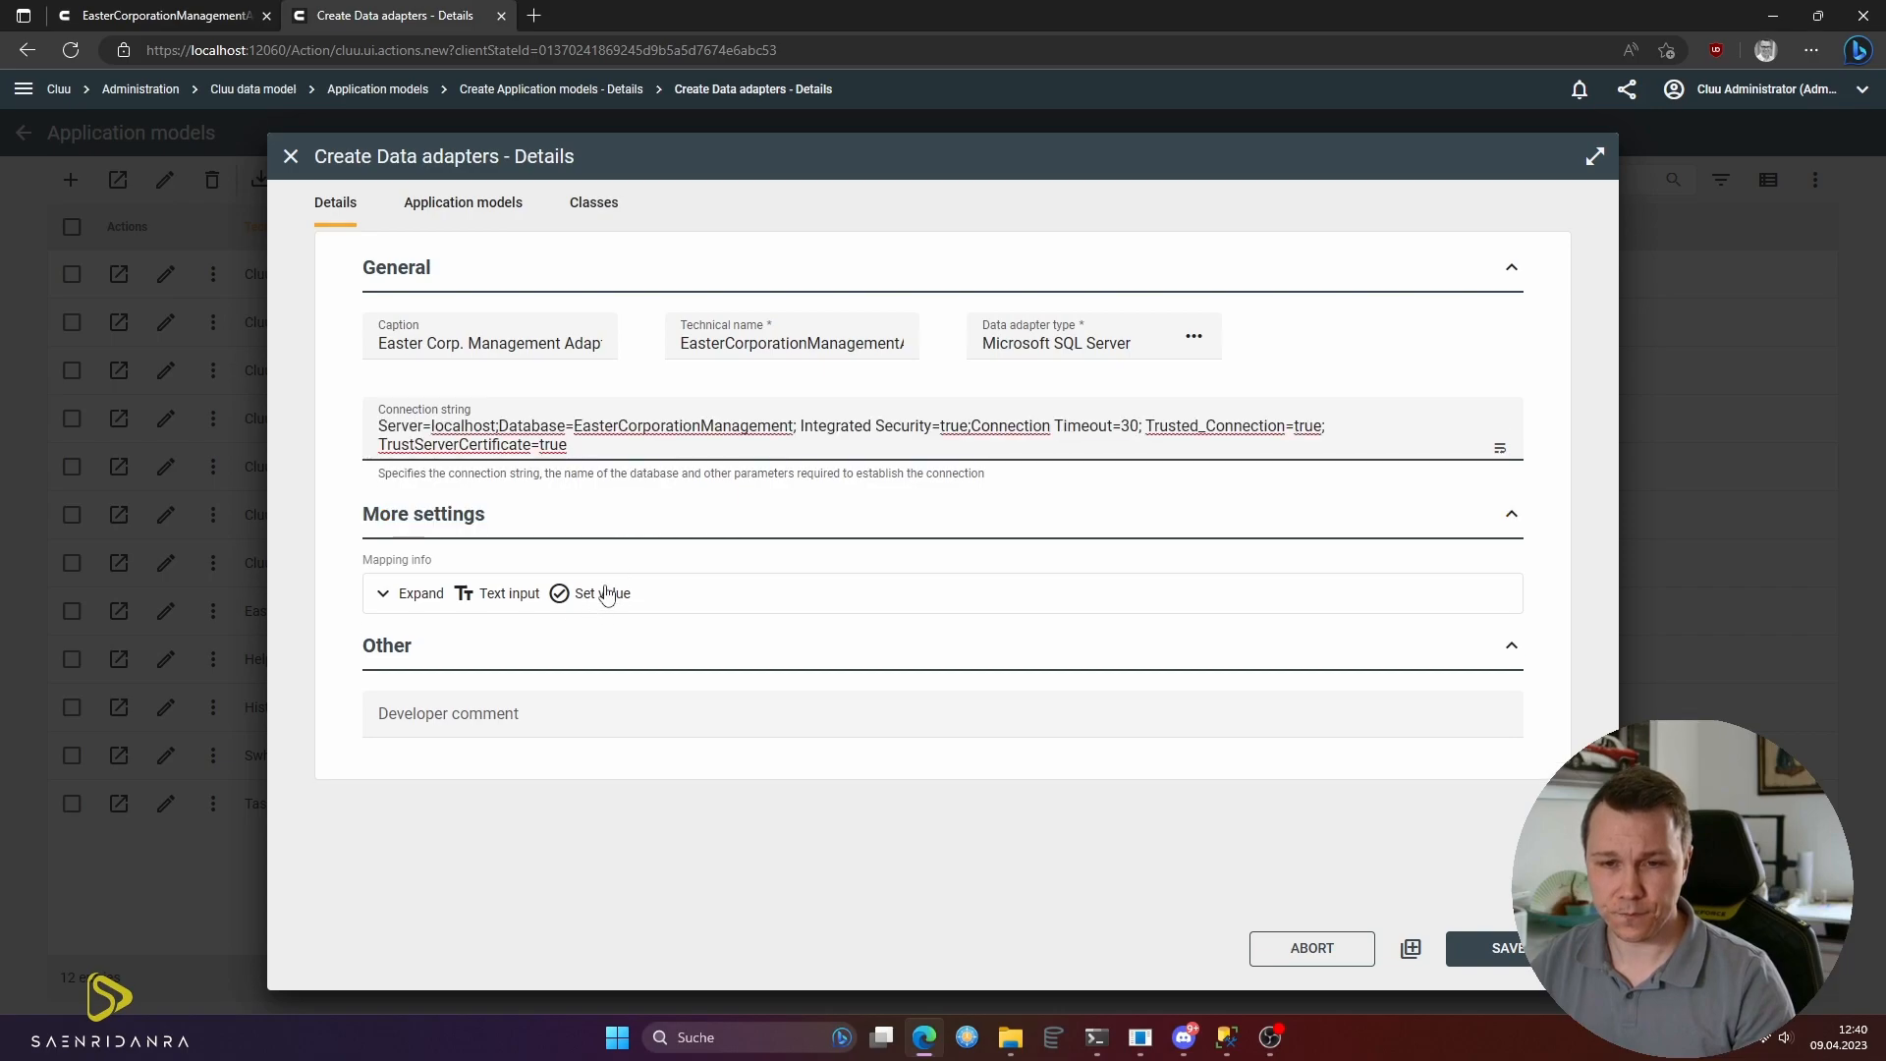
# - Enable the new data adapter's mapping info and set its DefaultSchemaName to EasterCorporationManagement, copied from the existing adapter's details
pyautogui.click(586, 594)
pyautogui.scroll(-2, 781, 632)
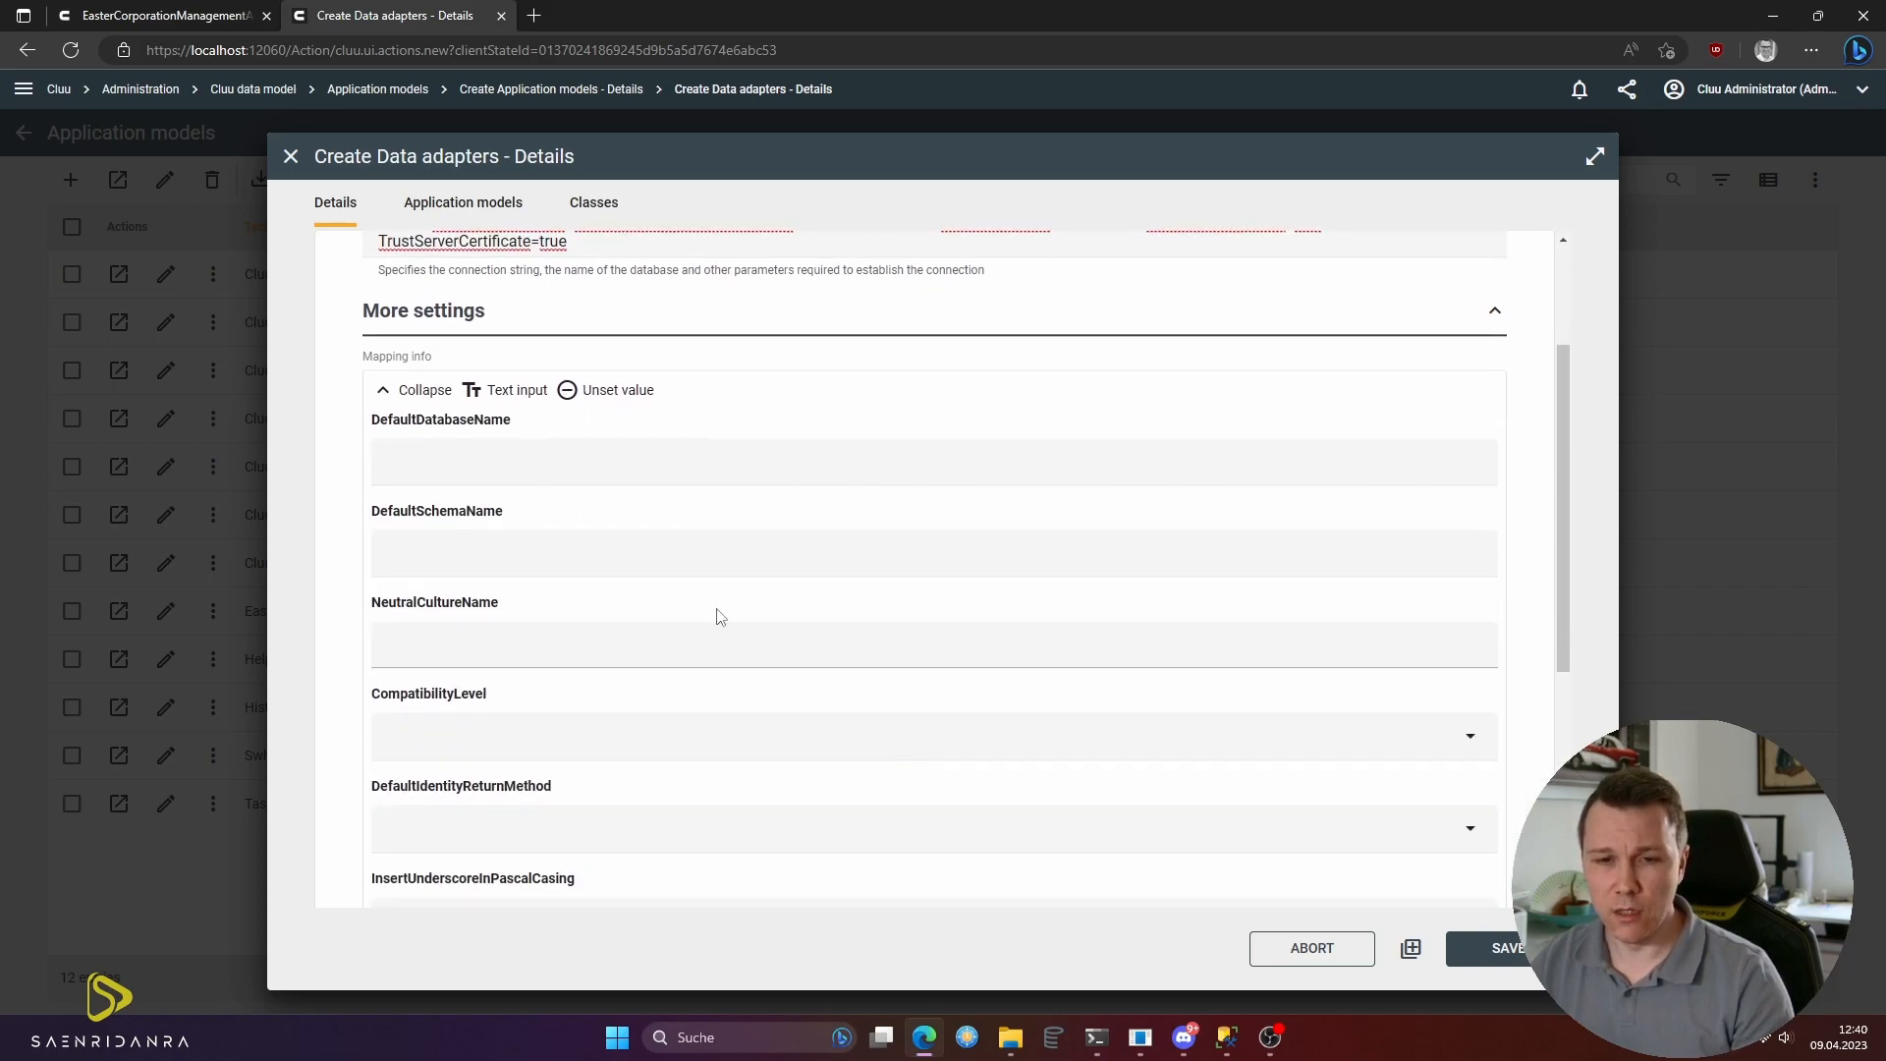
pyautogui.click(490, 543)
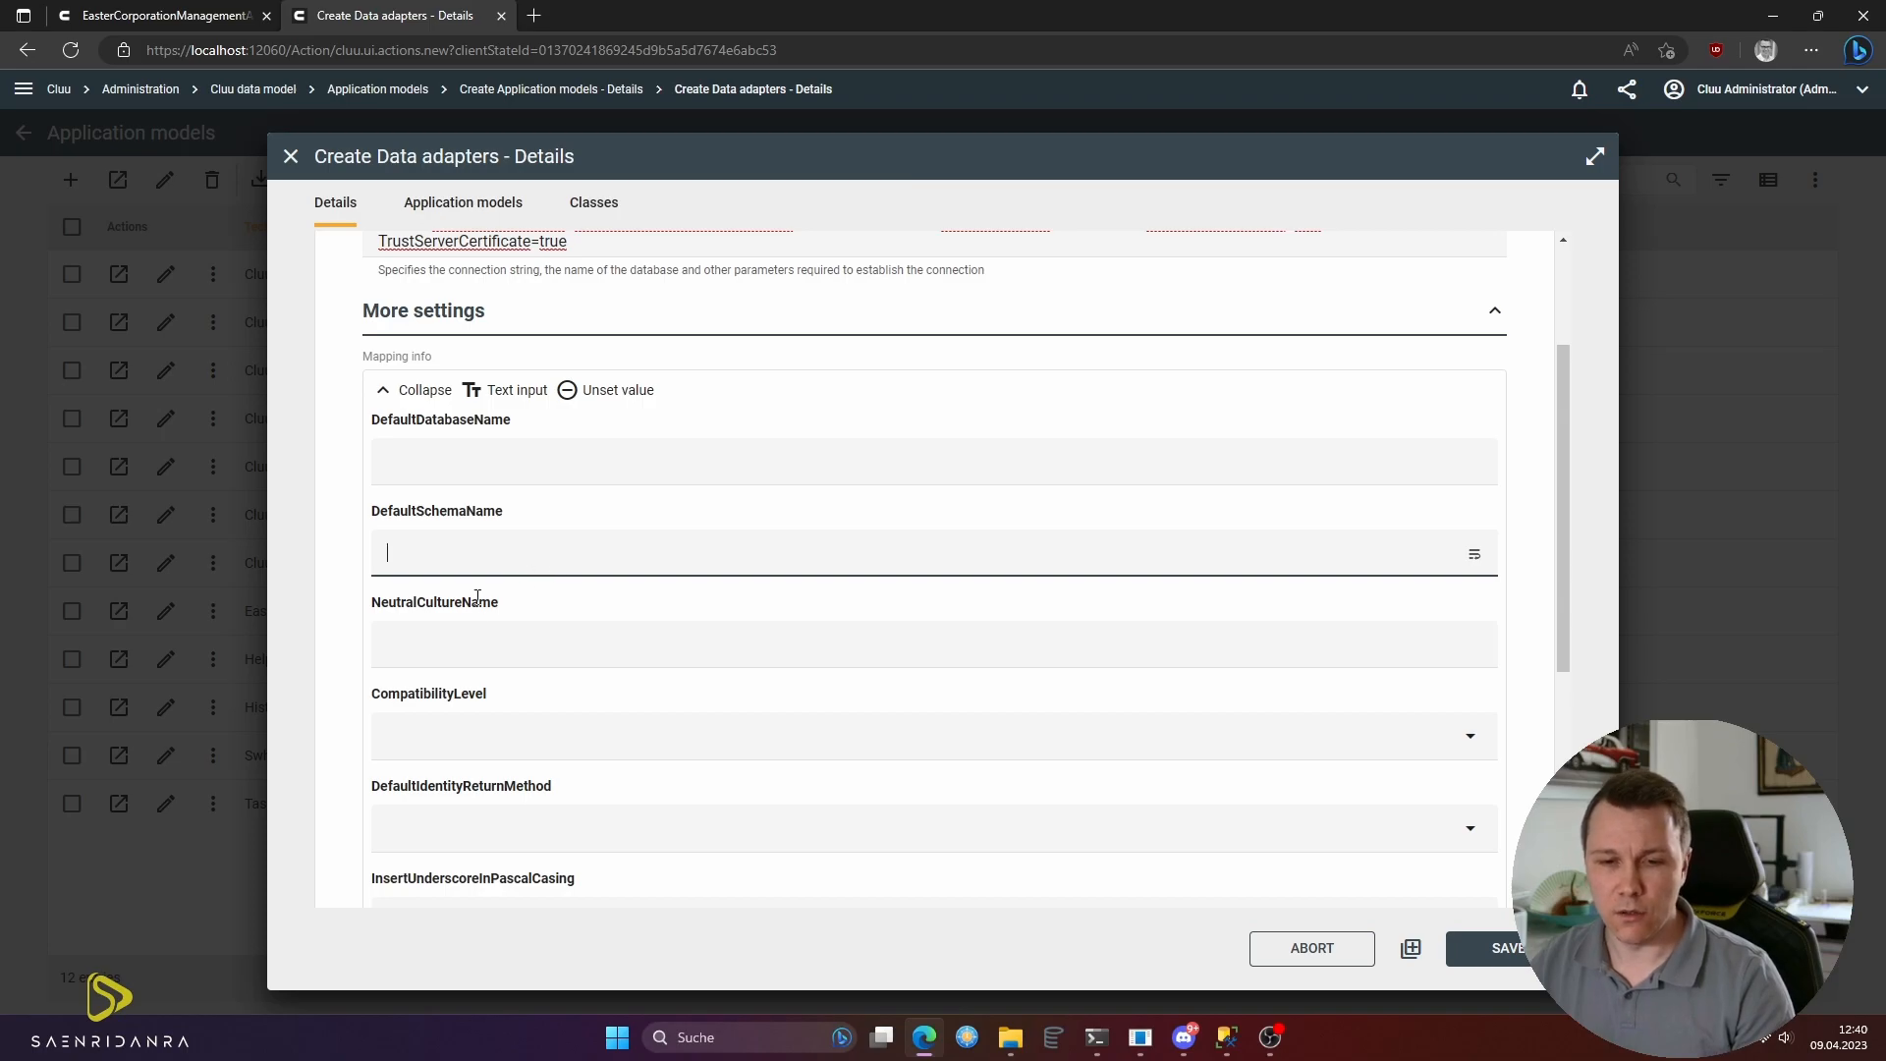
pyautogui.click(175, 15)
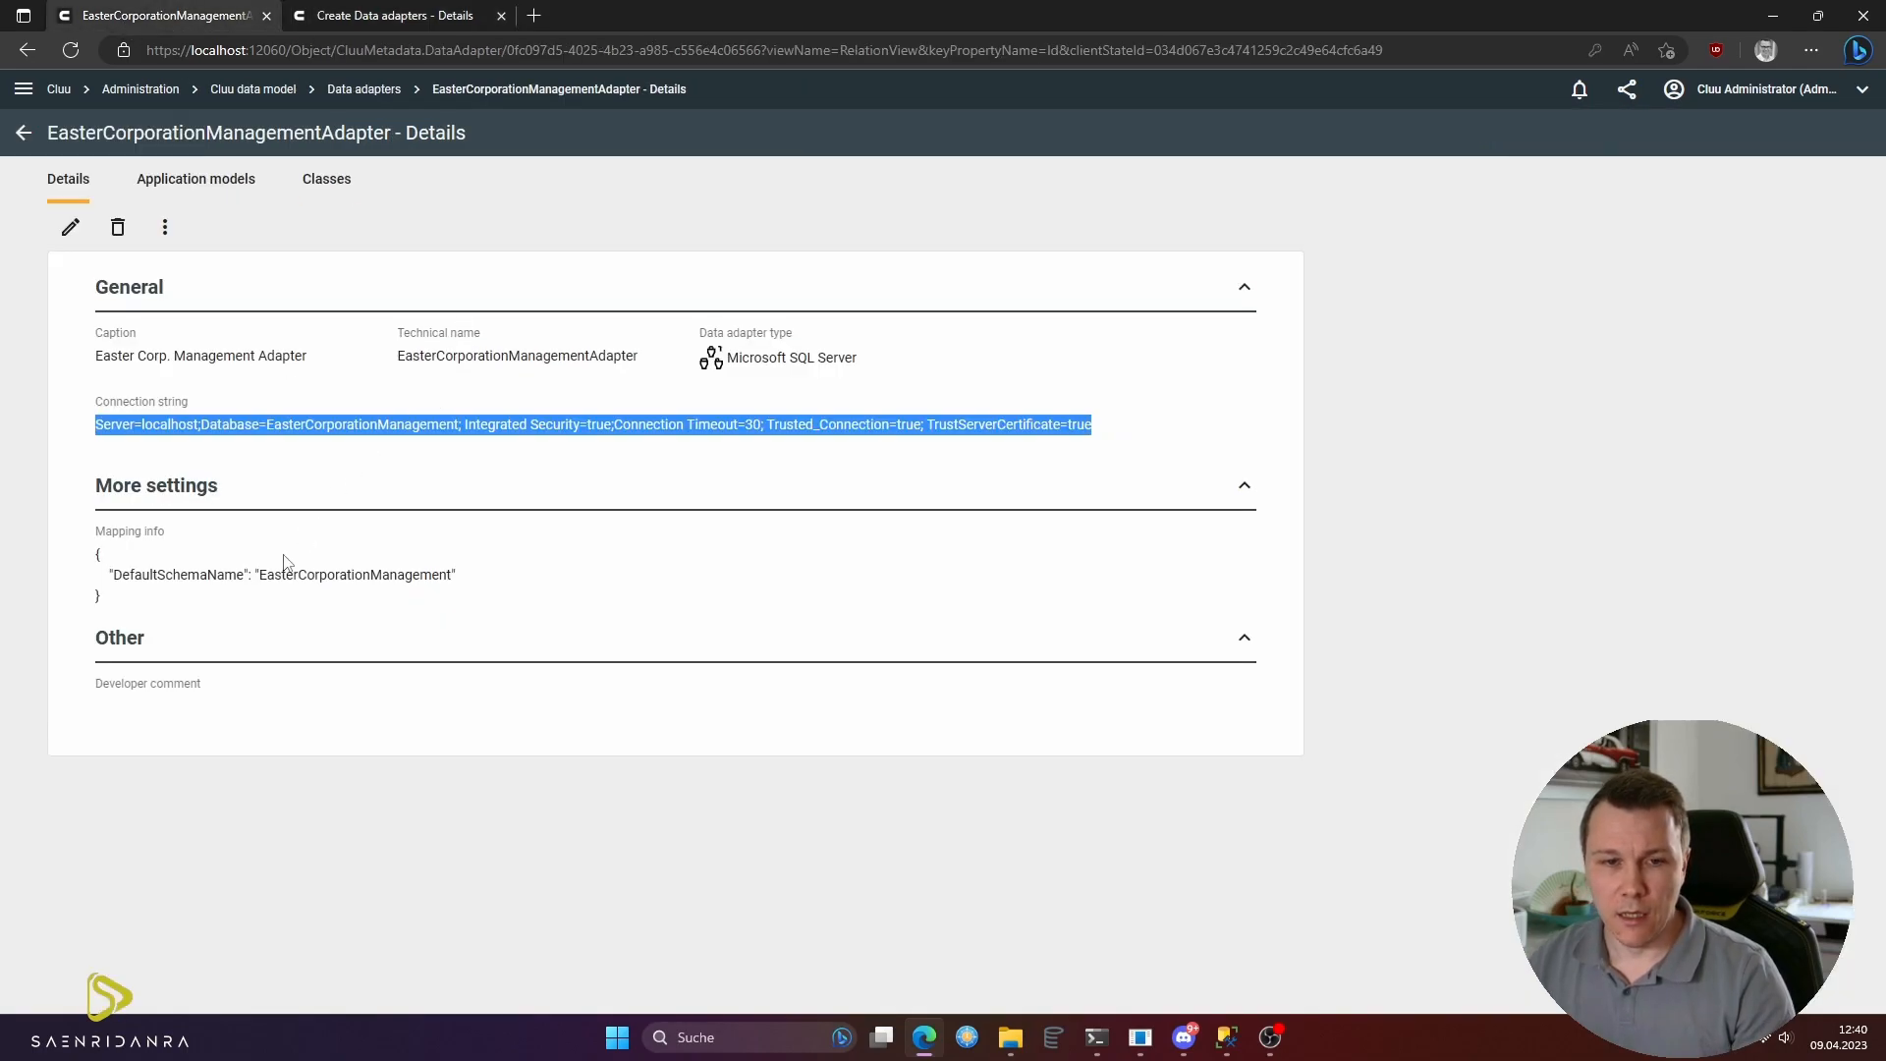
pyautogui.moveTo(260, 578); pyautogui.dragTo(452, 590)
pyautogui.hotkey('ctrl', 'c')
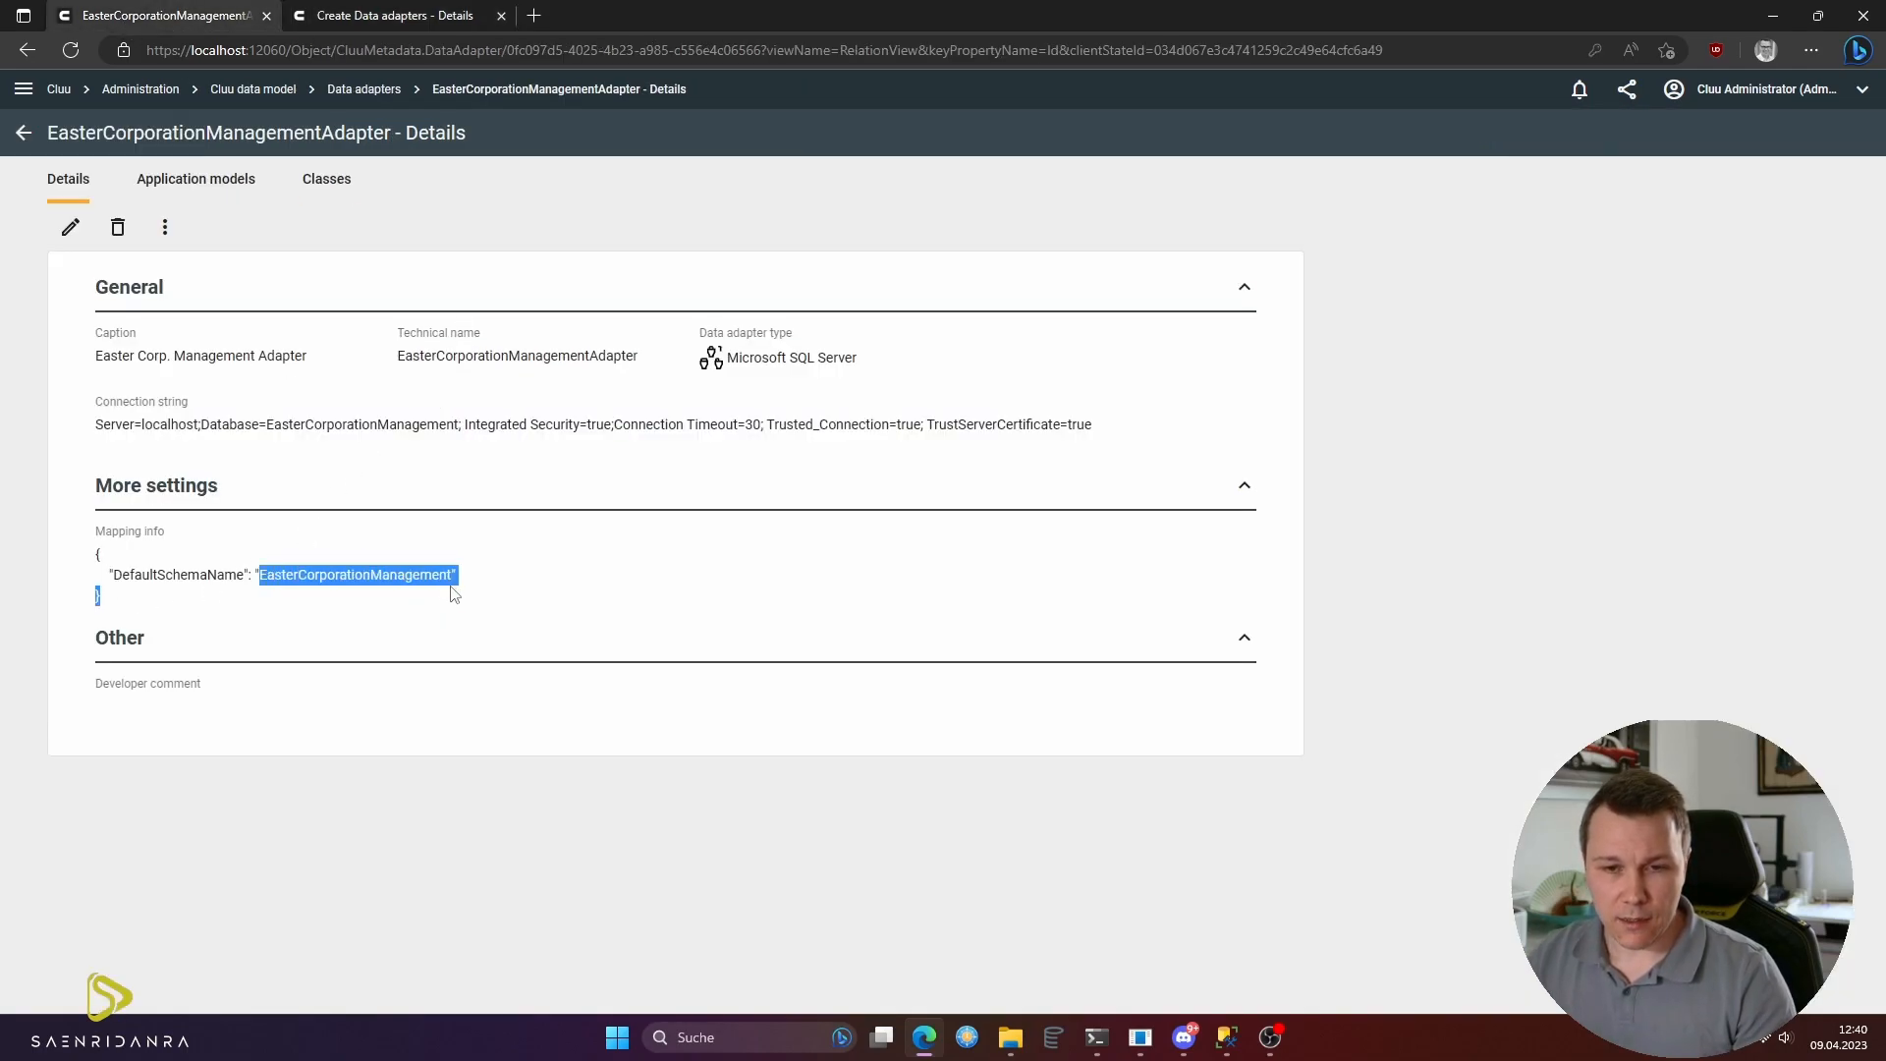
pyautogui.click(373, 18)
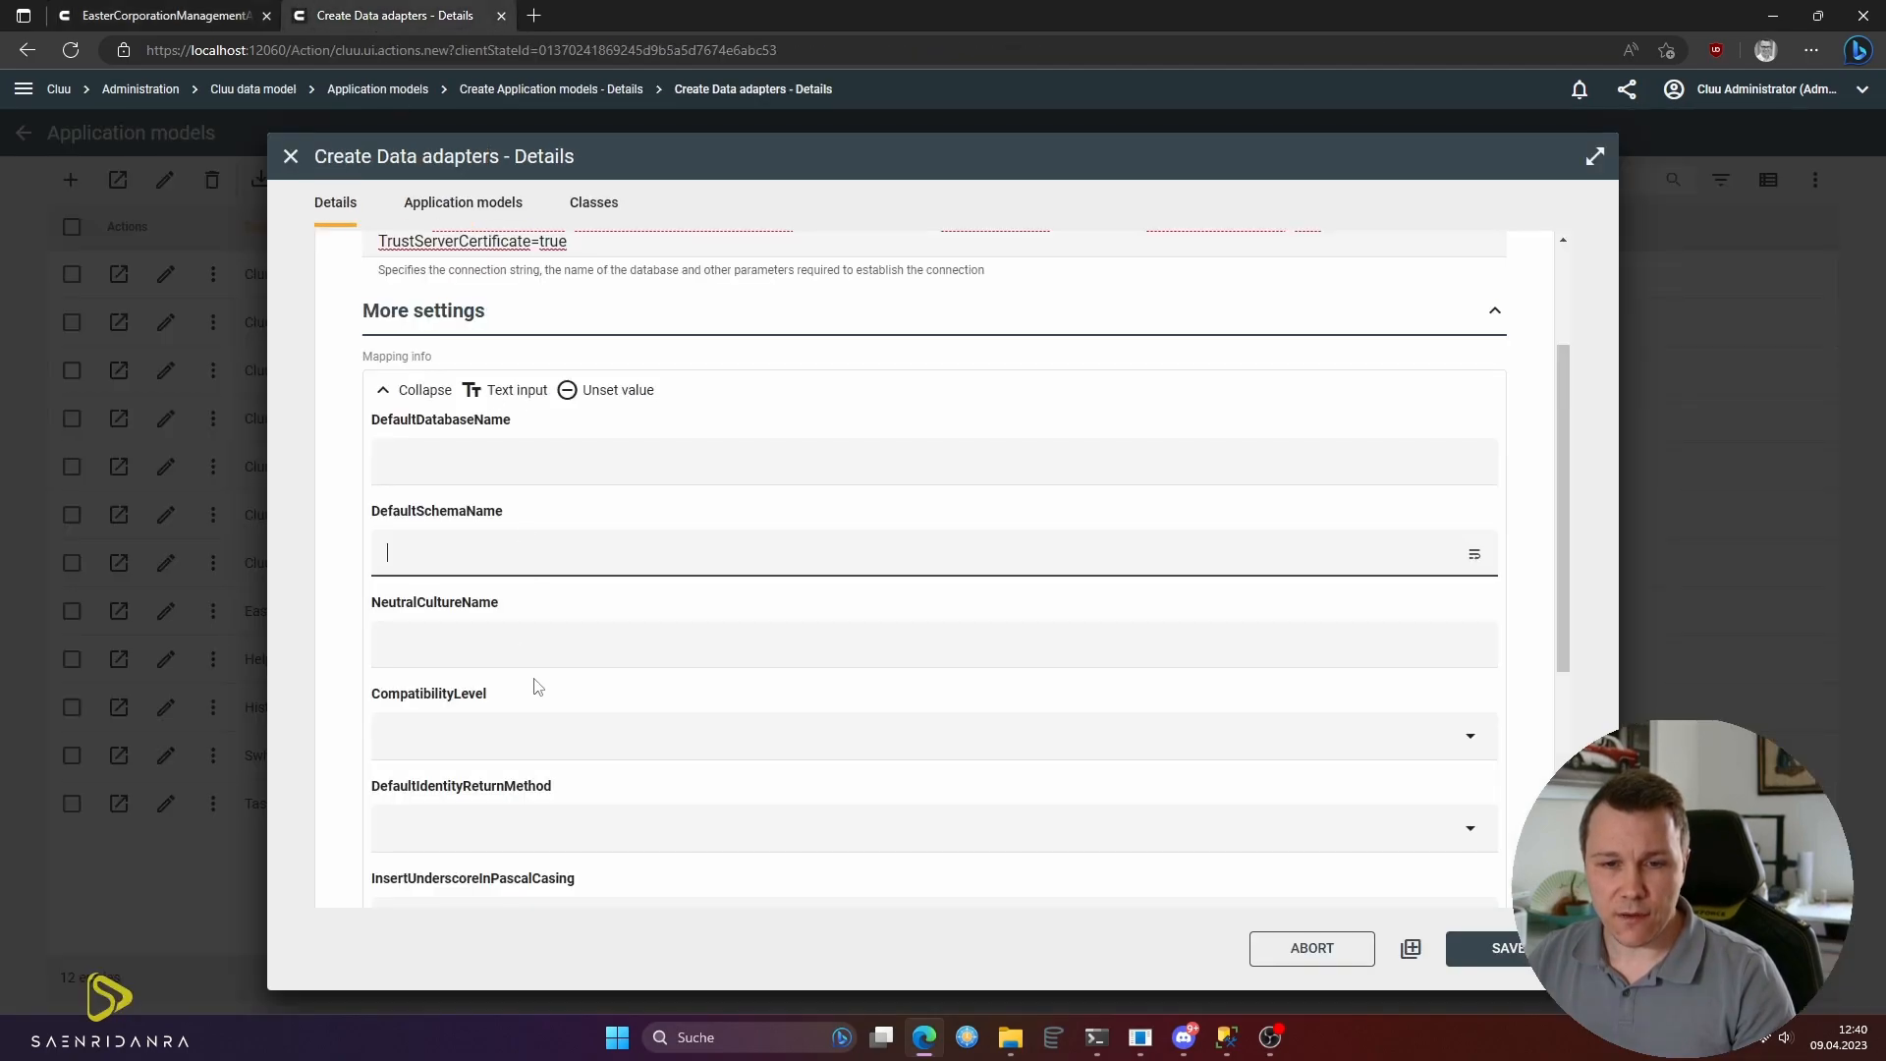
pyautogui.hotkey('ctrl', 'v')
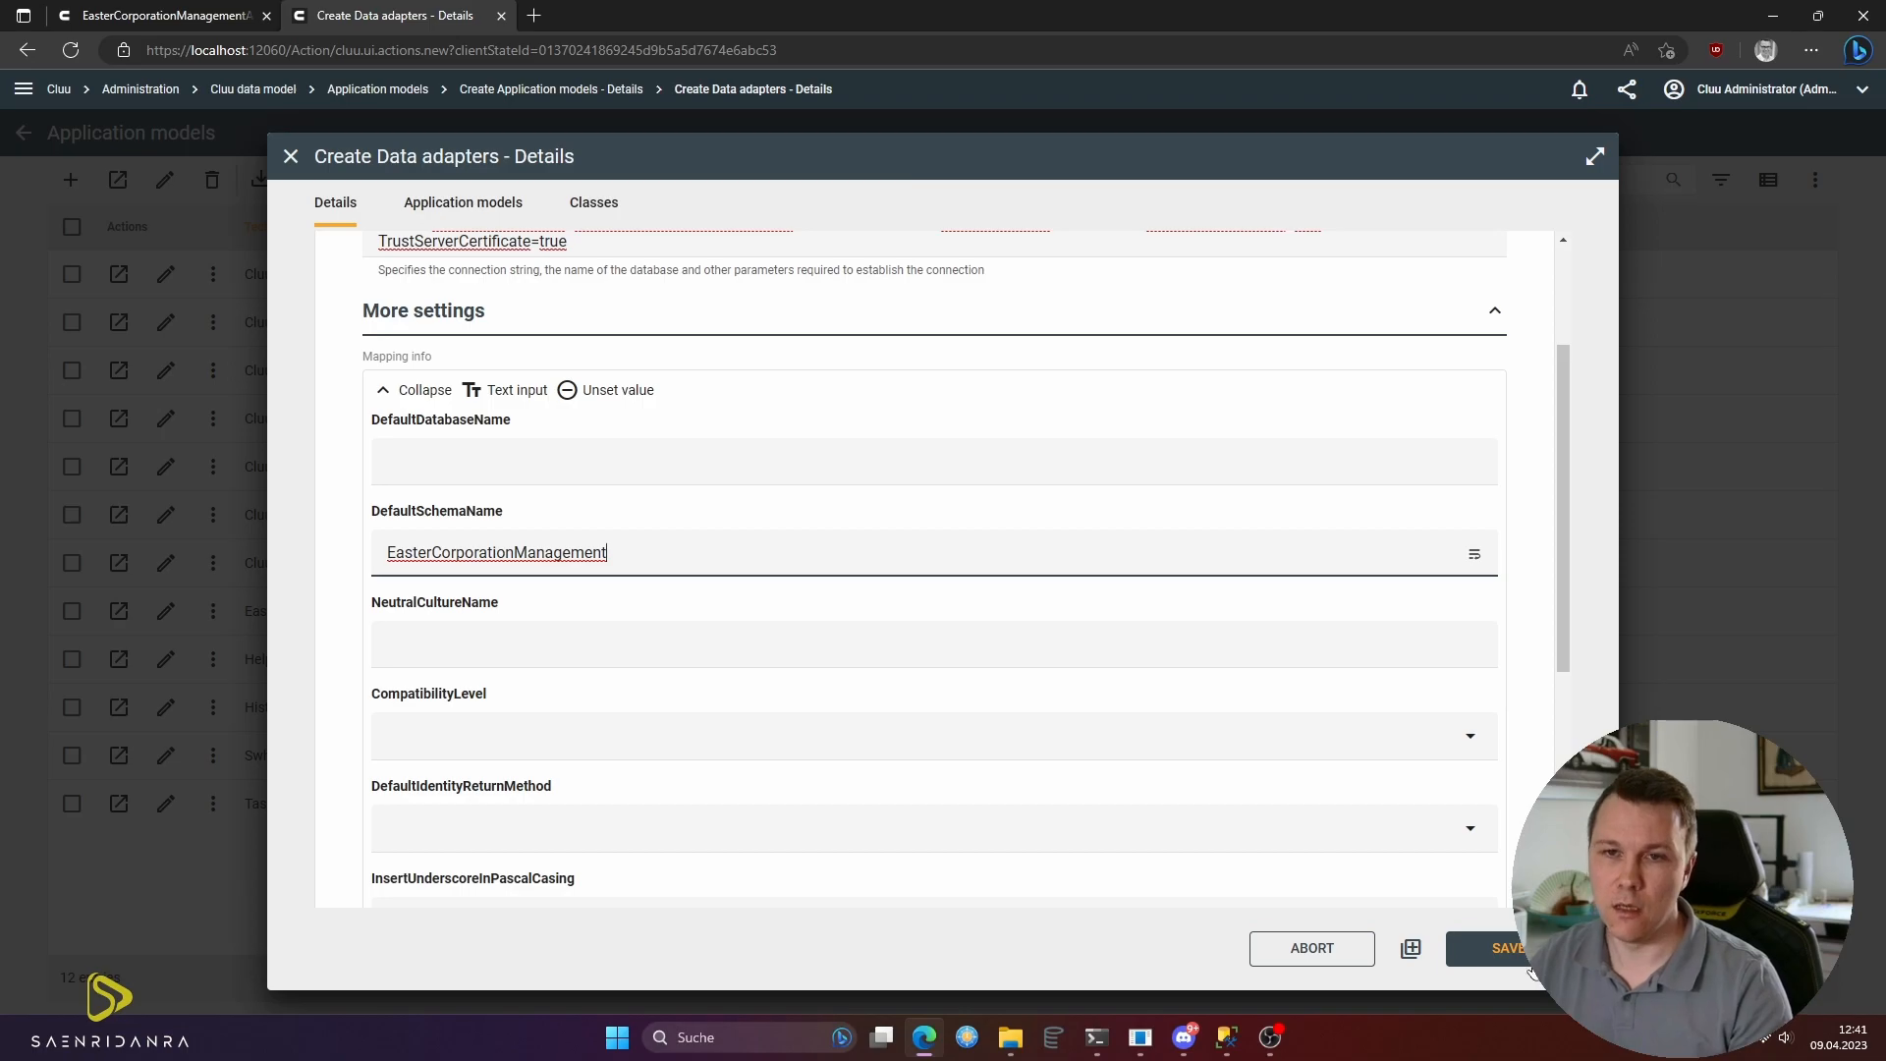
# - Save the new data adapter and application model, and open the model classes of EasterCorporationManagement2
pyautogui.click(1498, 948)
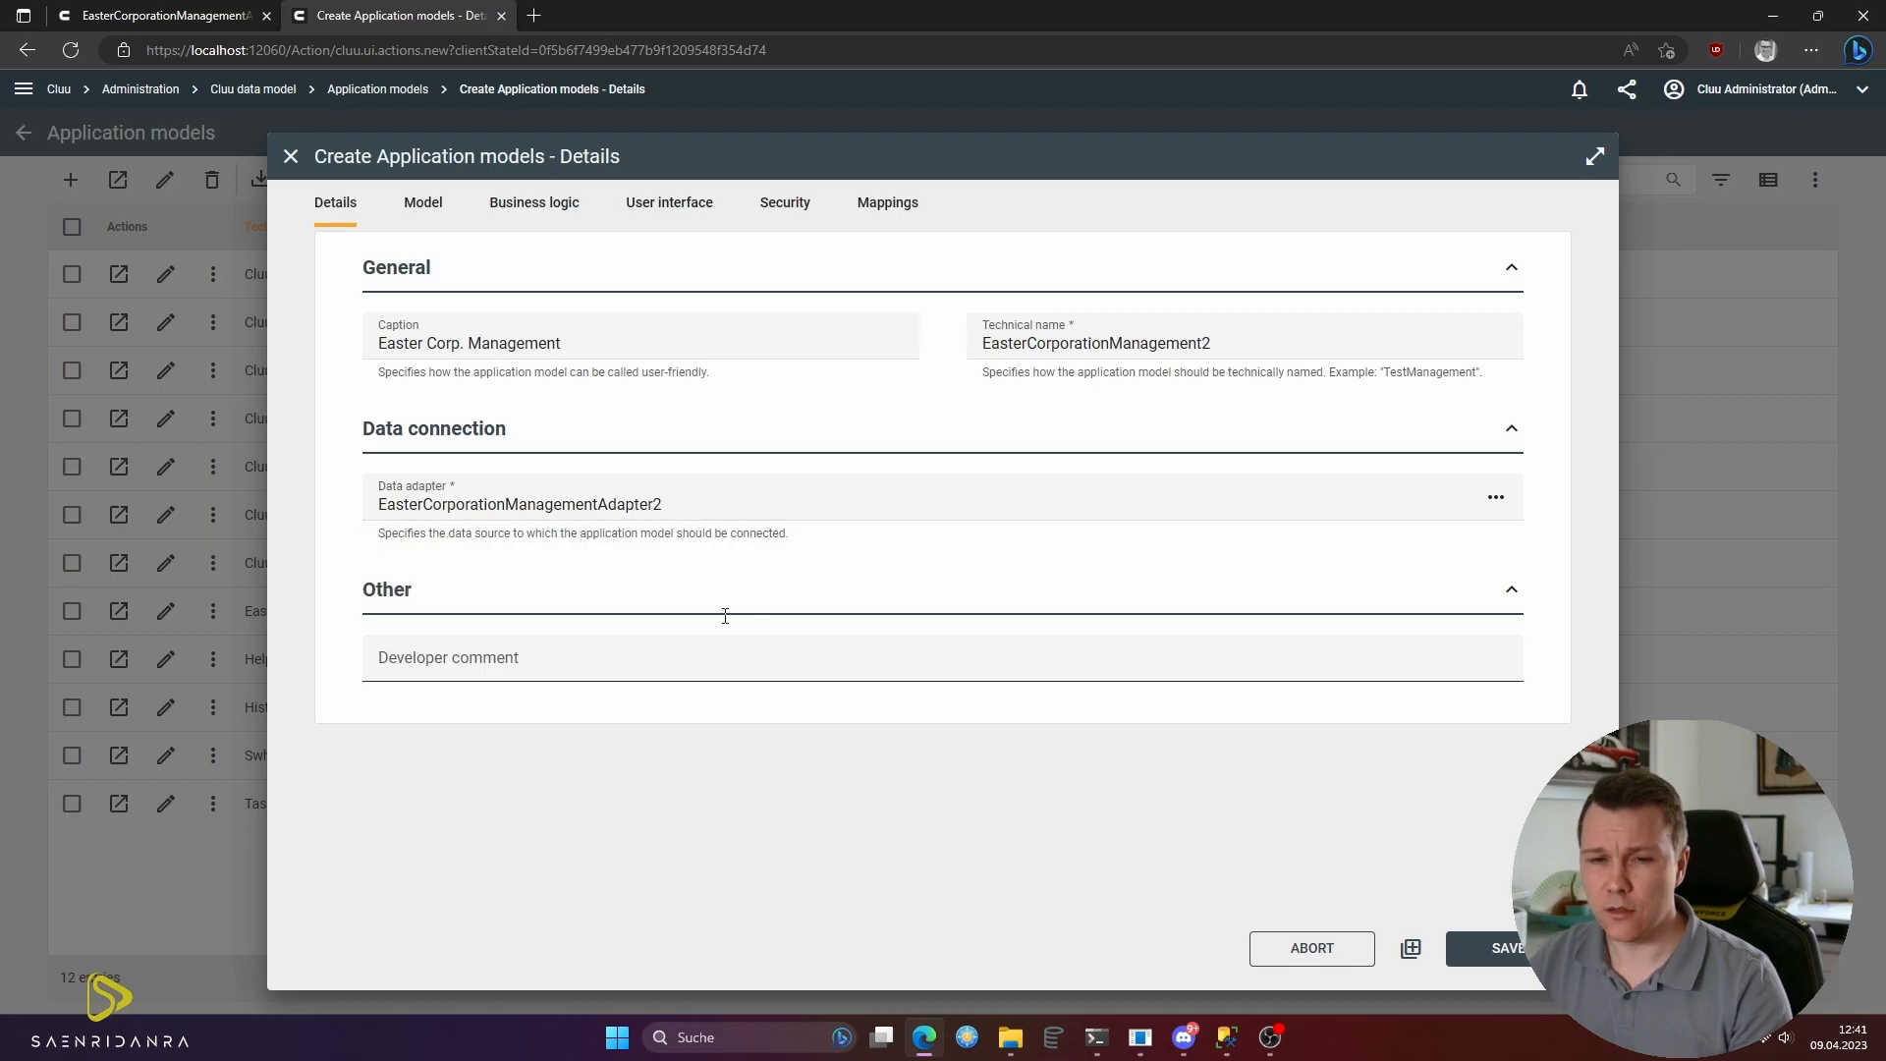
pyautogui.click(1493, 948)
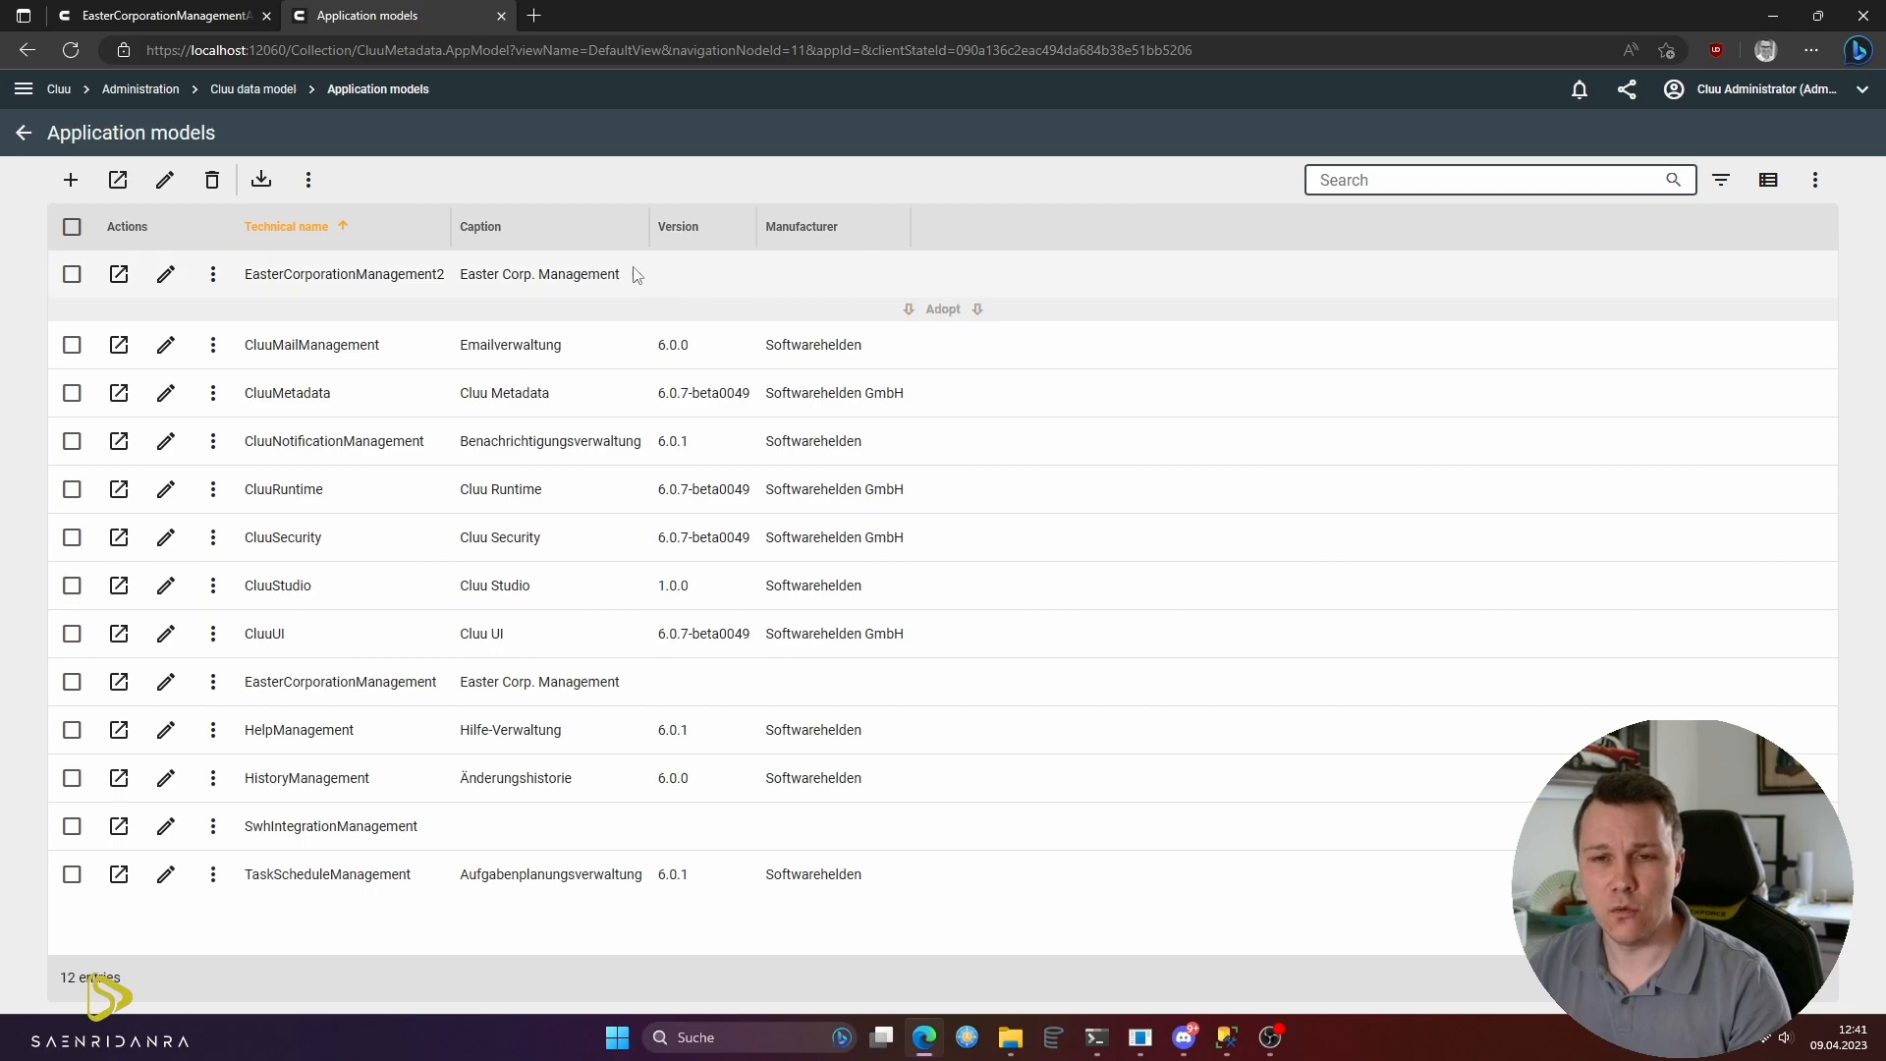
pyautogui.click(119, 276)
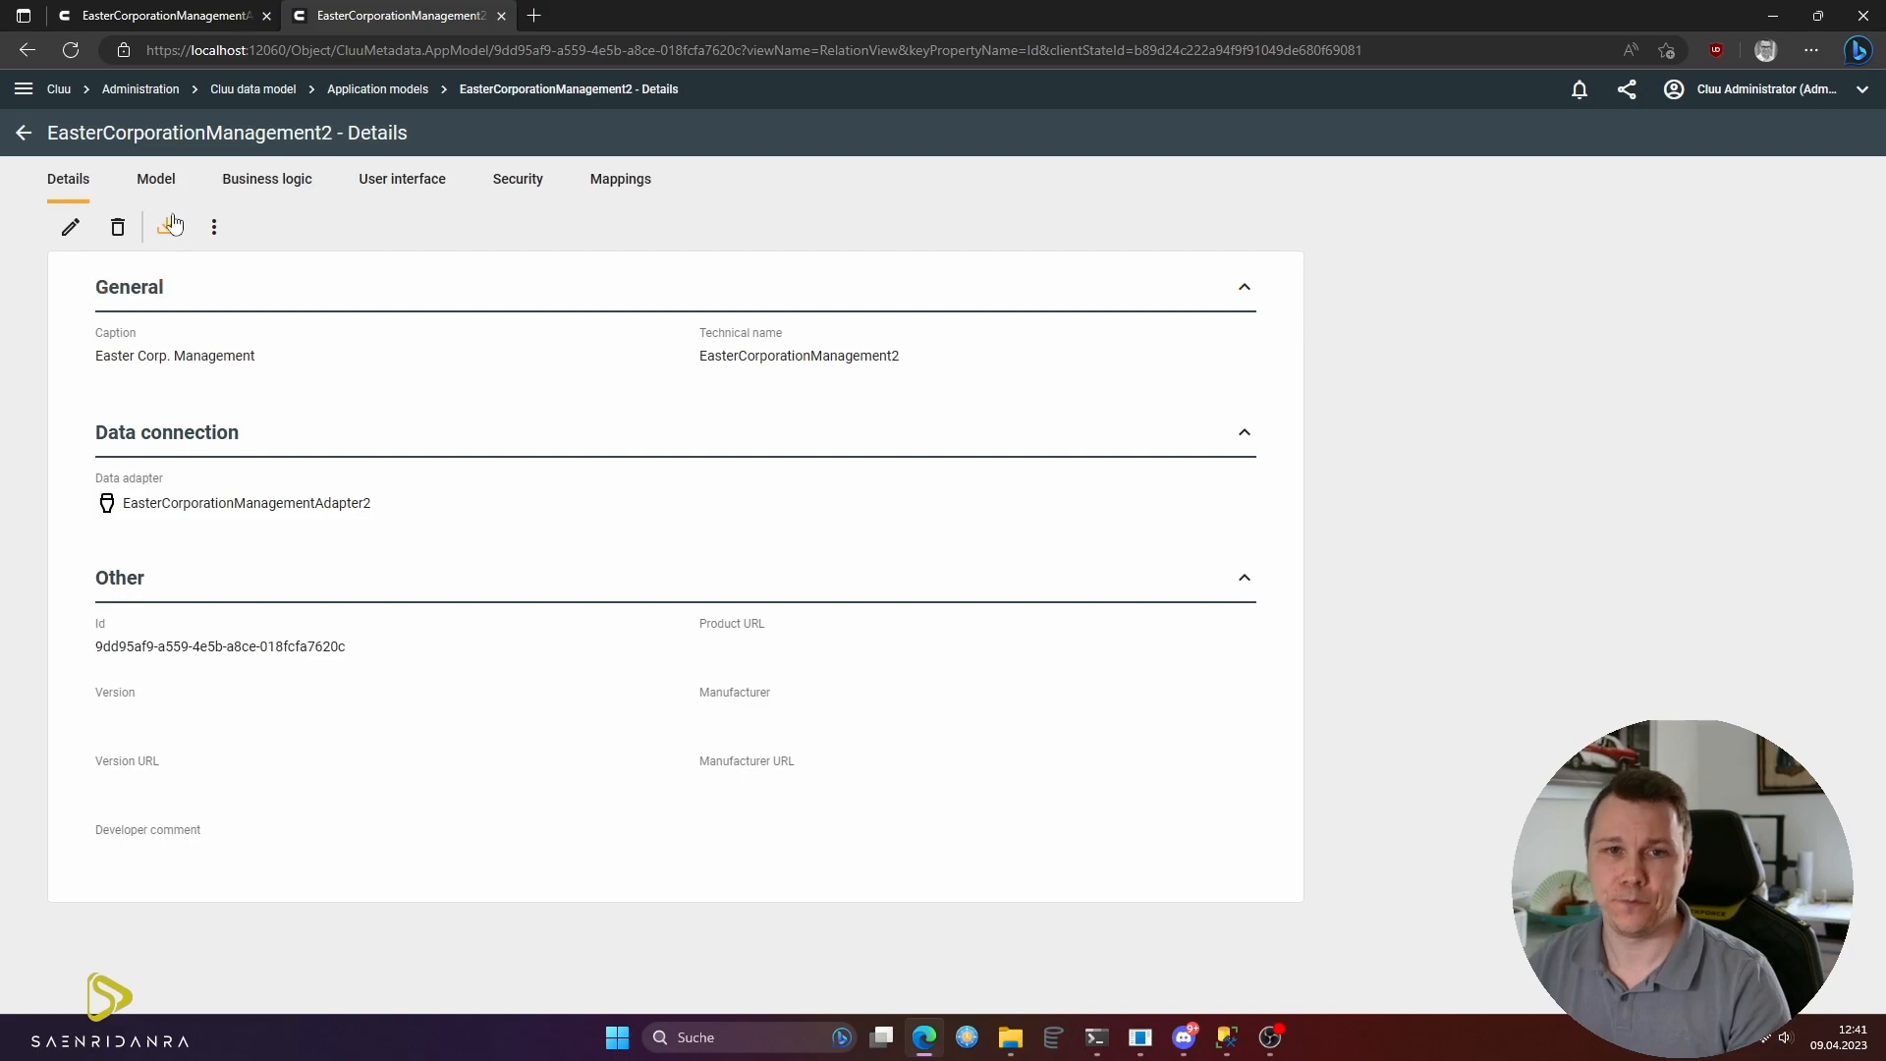
pyautogui.click(142, 180)
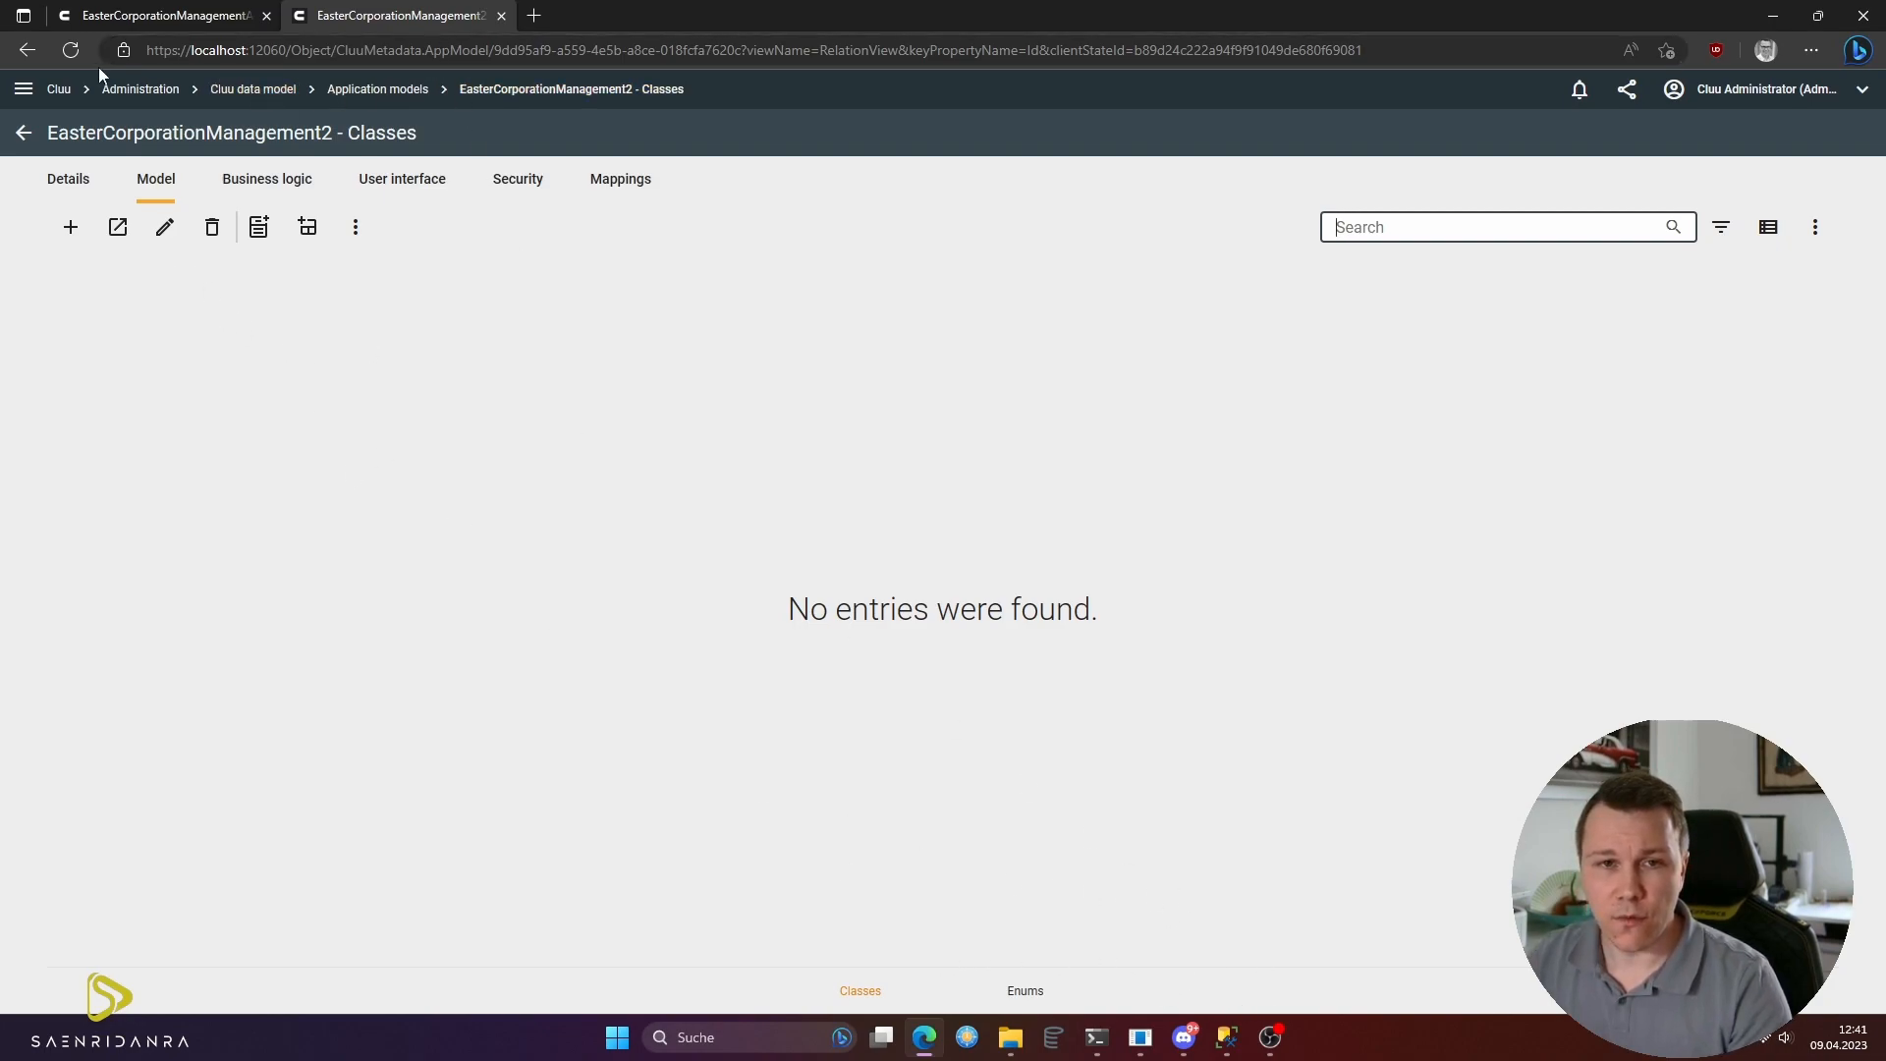
# - In a new browser tab, view the Persons list in the administration area of Easter Corp. Management
pyautogui.click(77, 100)
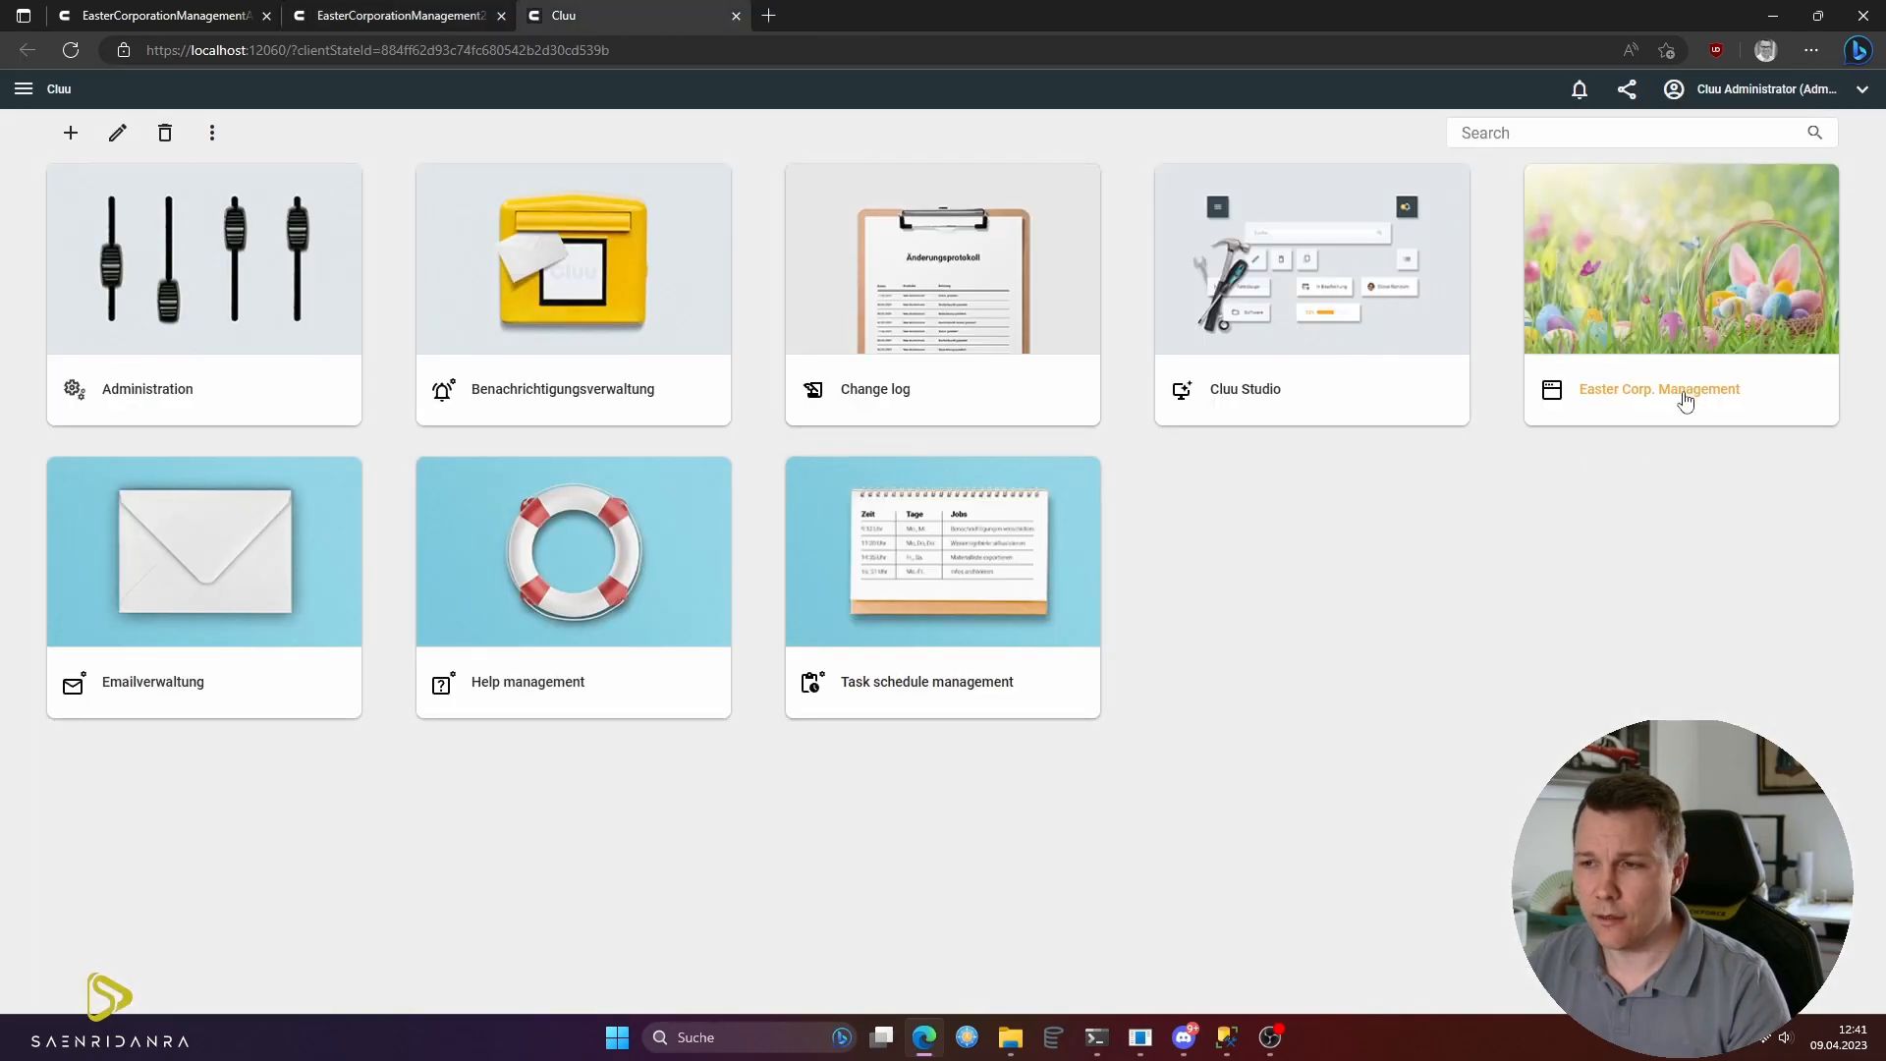
pyautogui.click(1695, 381)
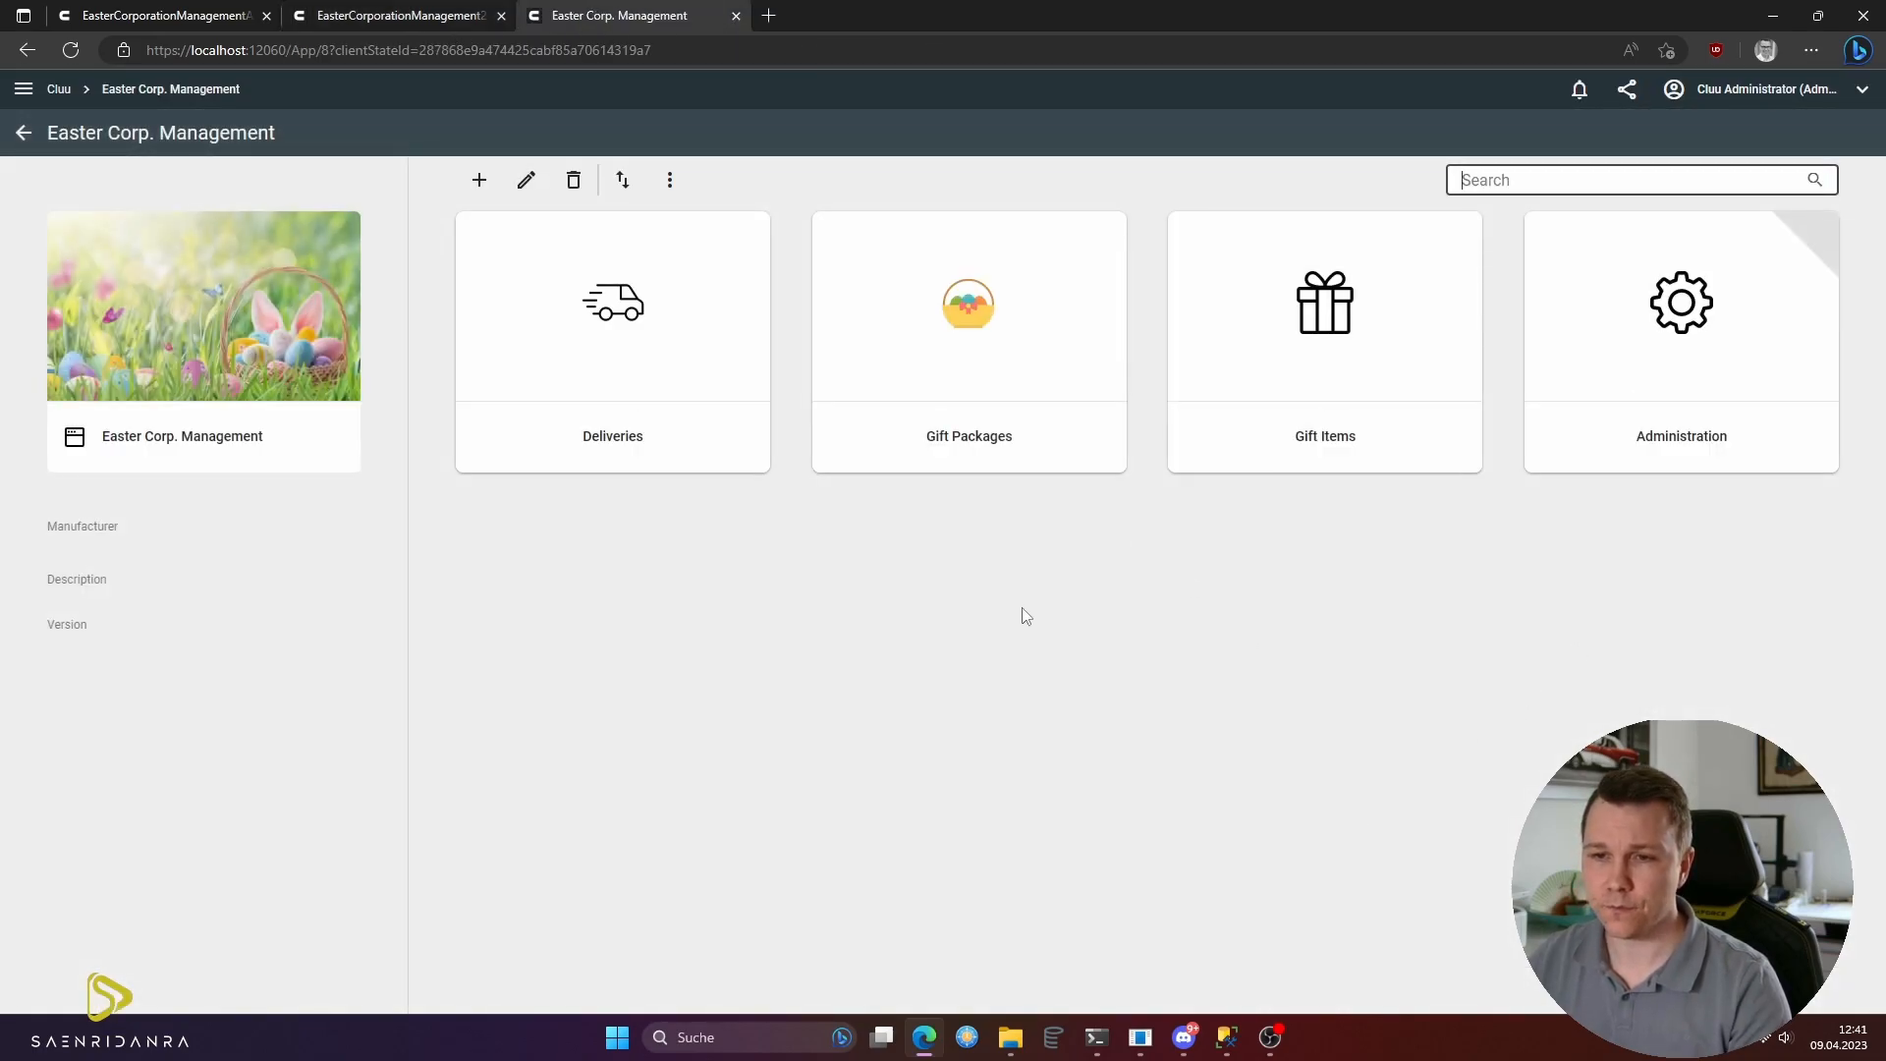
pyautogui.click(1700, 423)
pyautogui.click(551, 354)
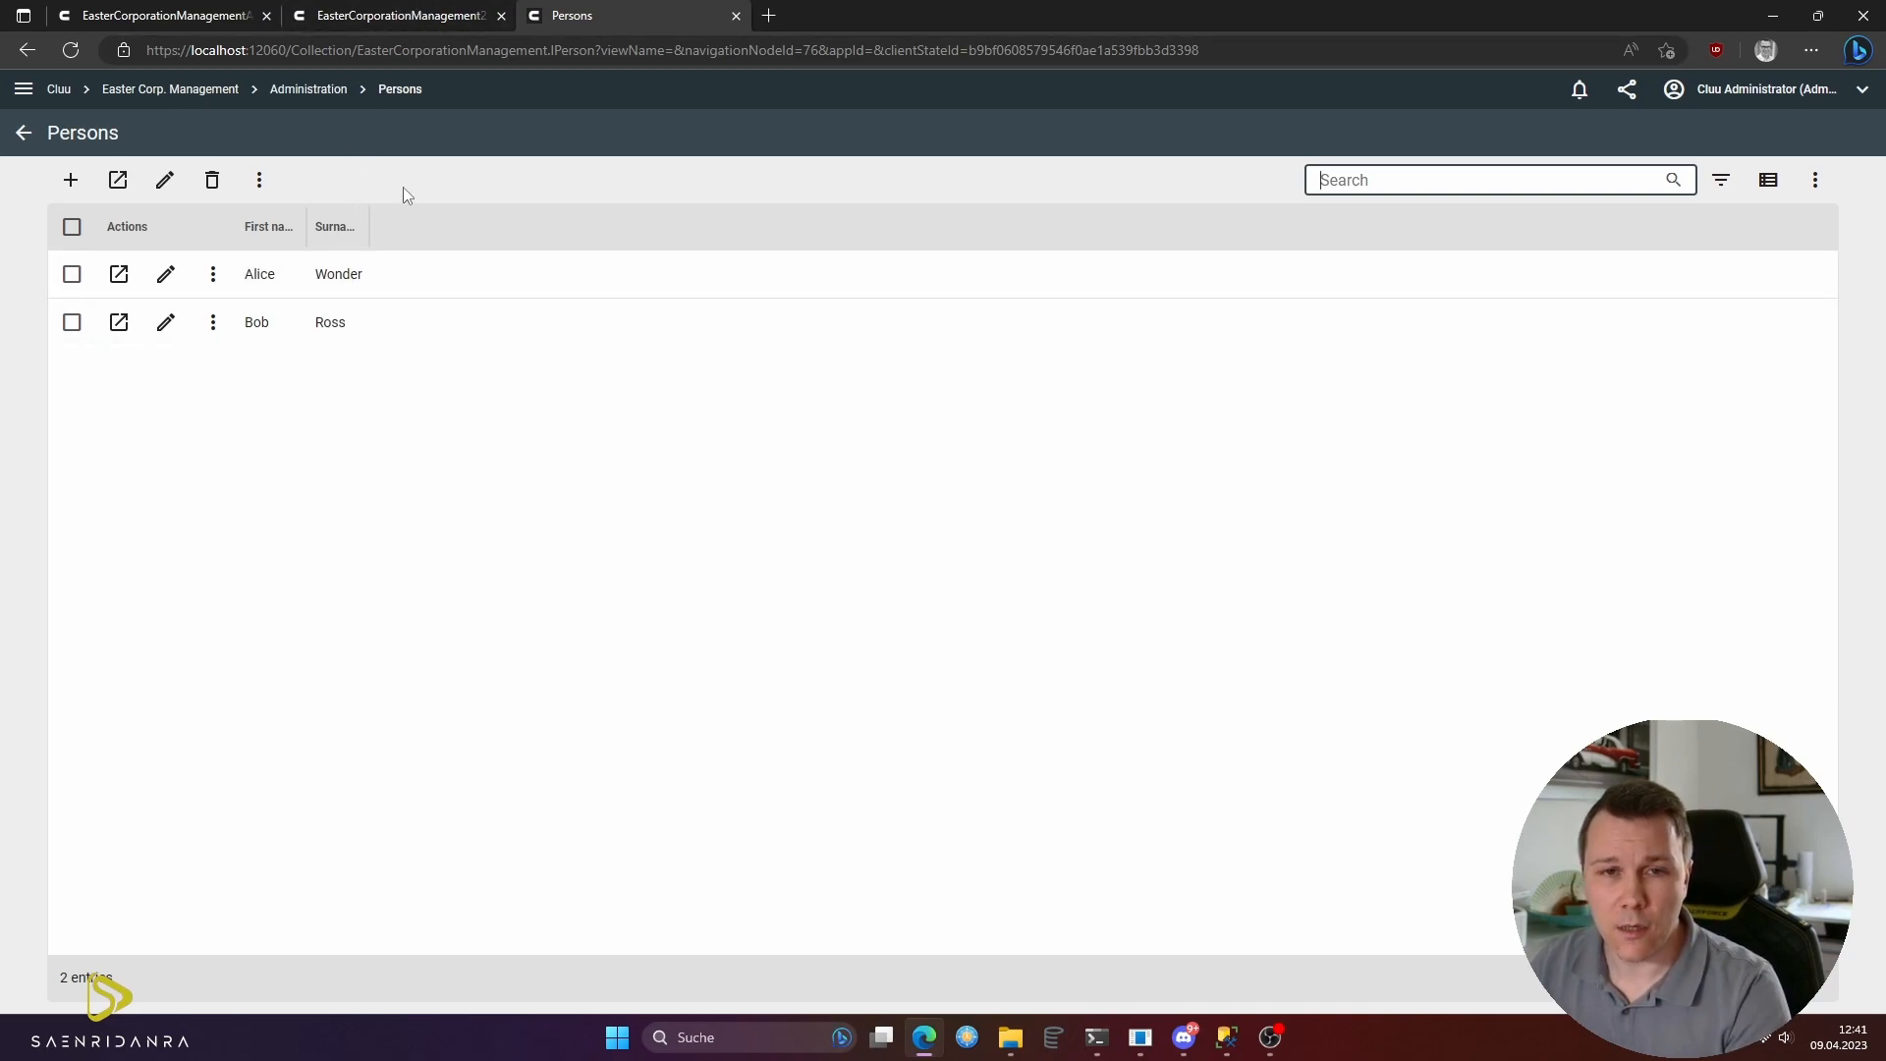
# - View the Runtime management area of the Cluu Administration app and close the extra browser tab
pyautogui.click(63, 92)
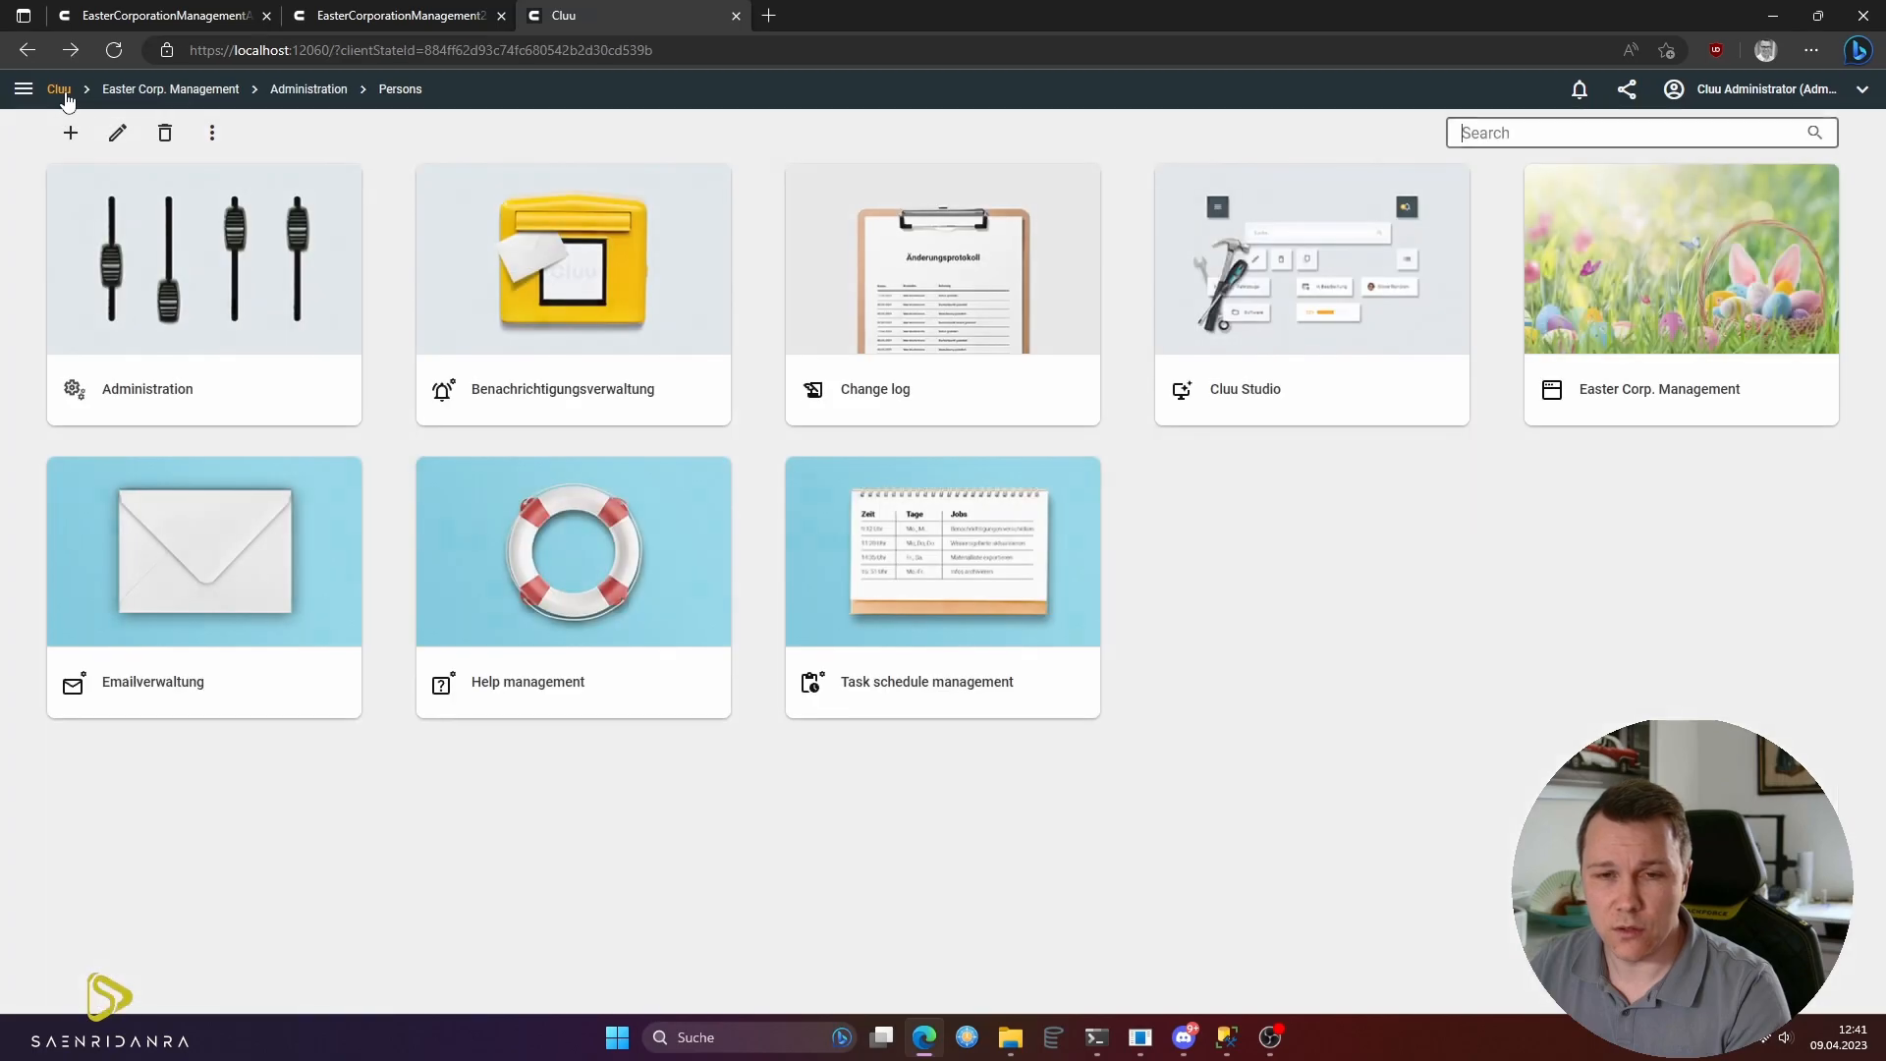
pyautogui.click(280, 363)
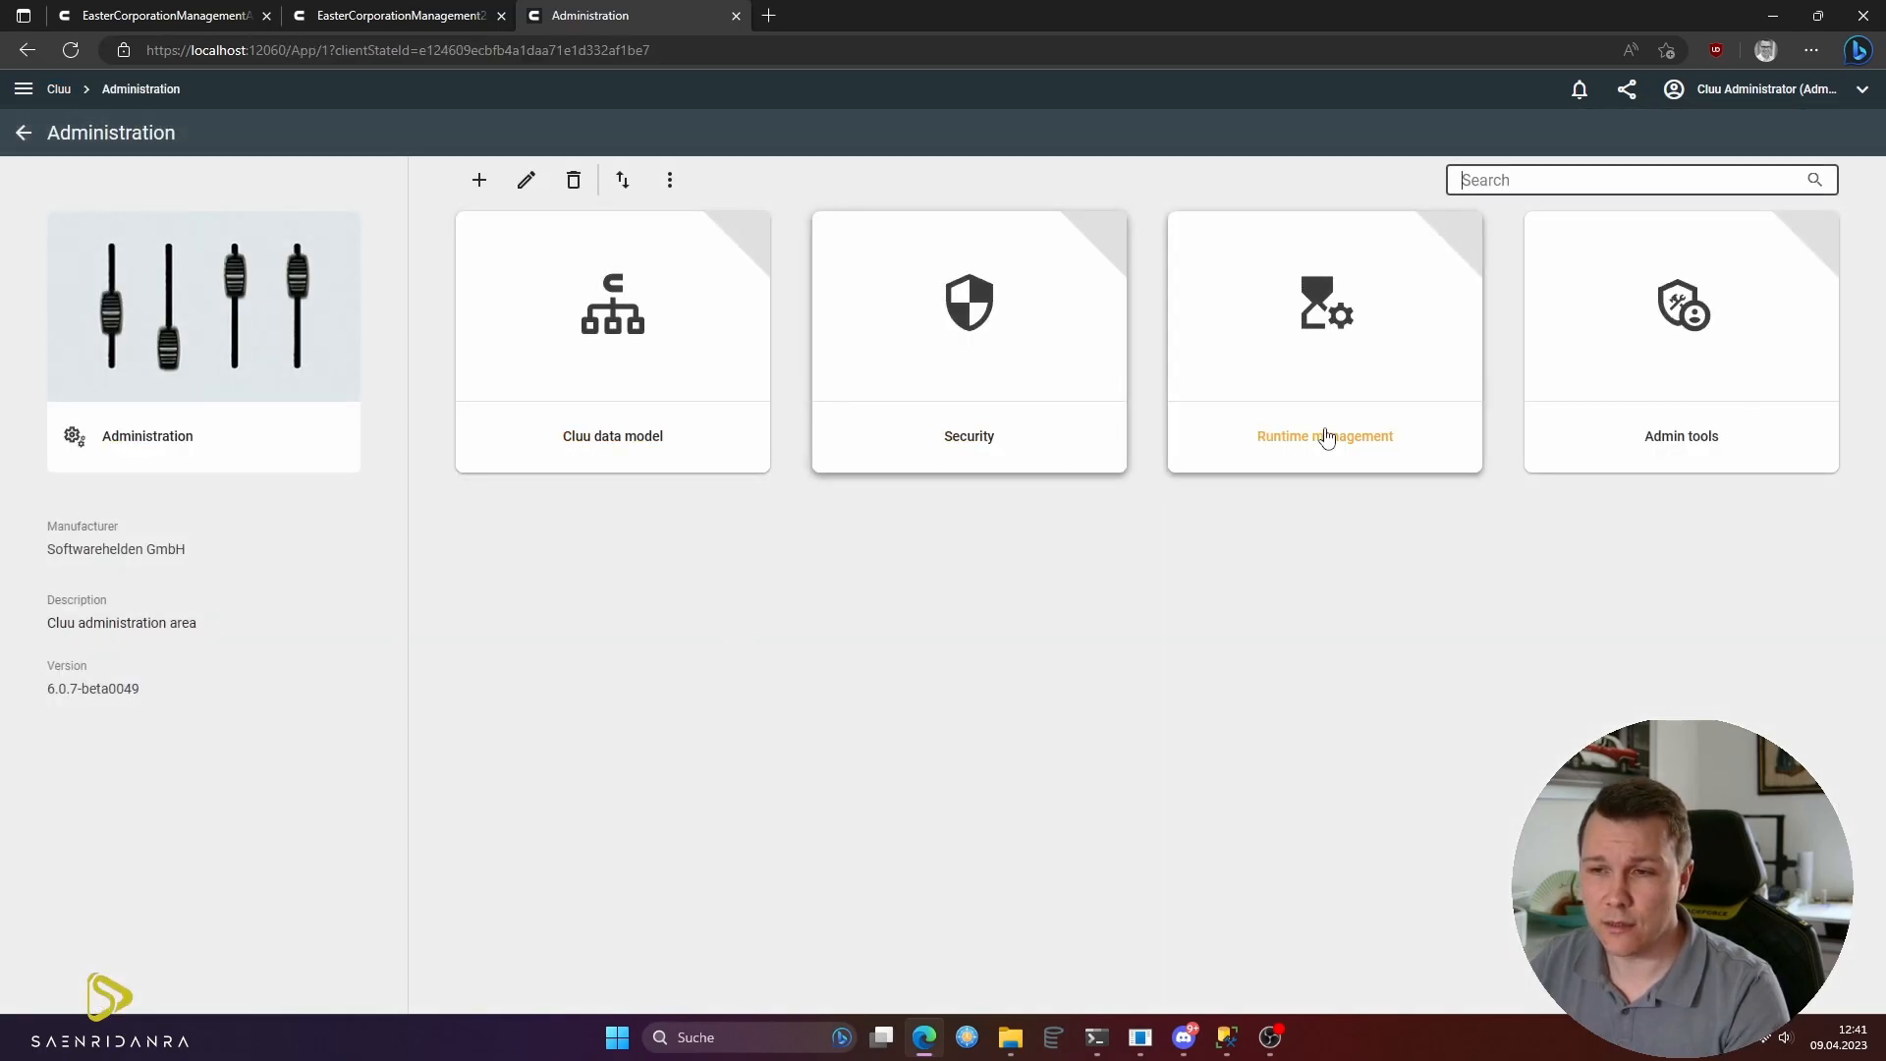
pyautogui.click(1326, 433)
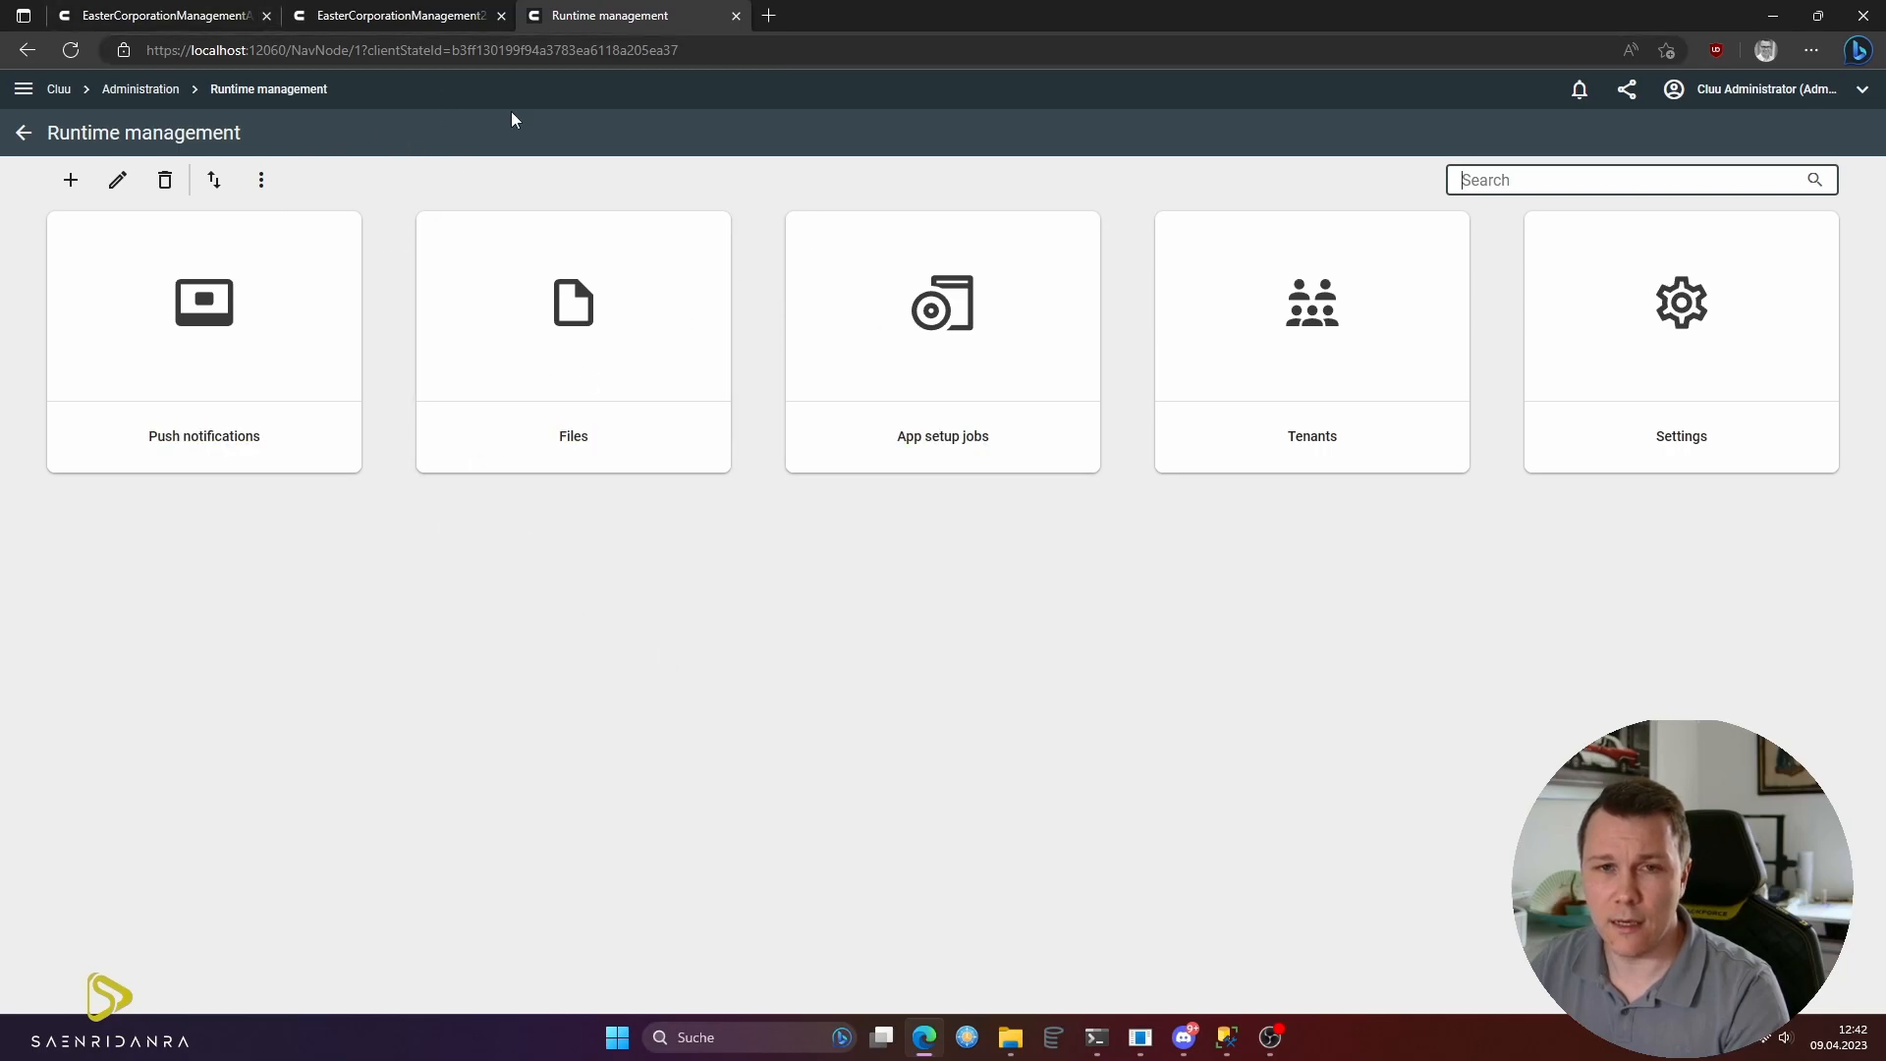
pyautogui.middleClick(606, 8)
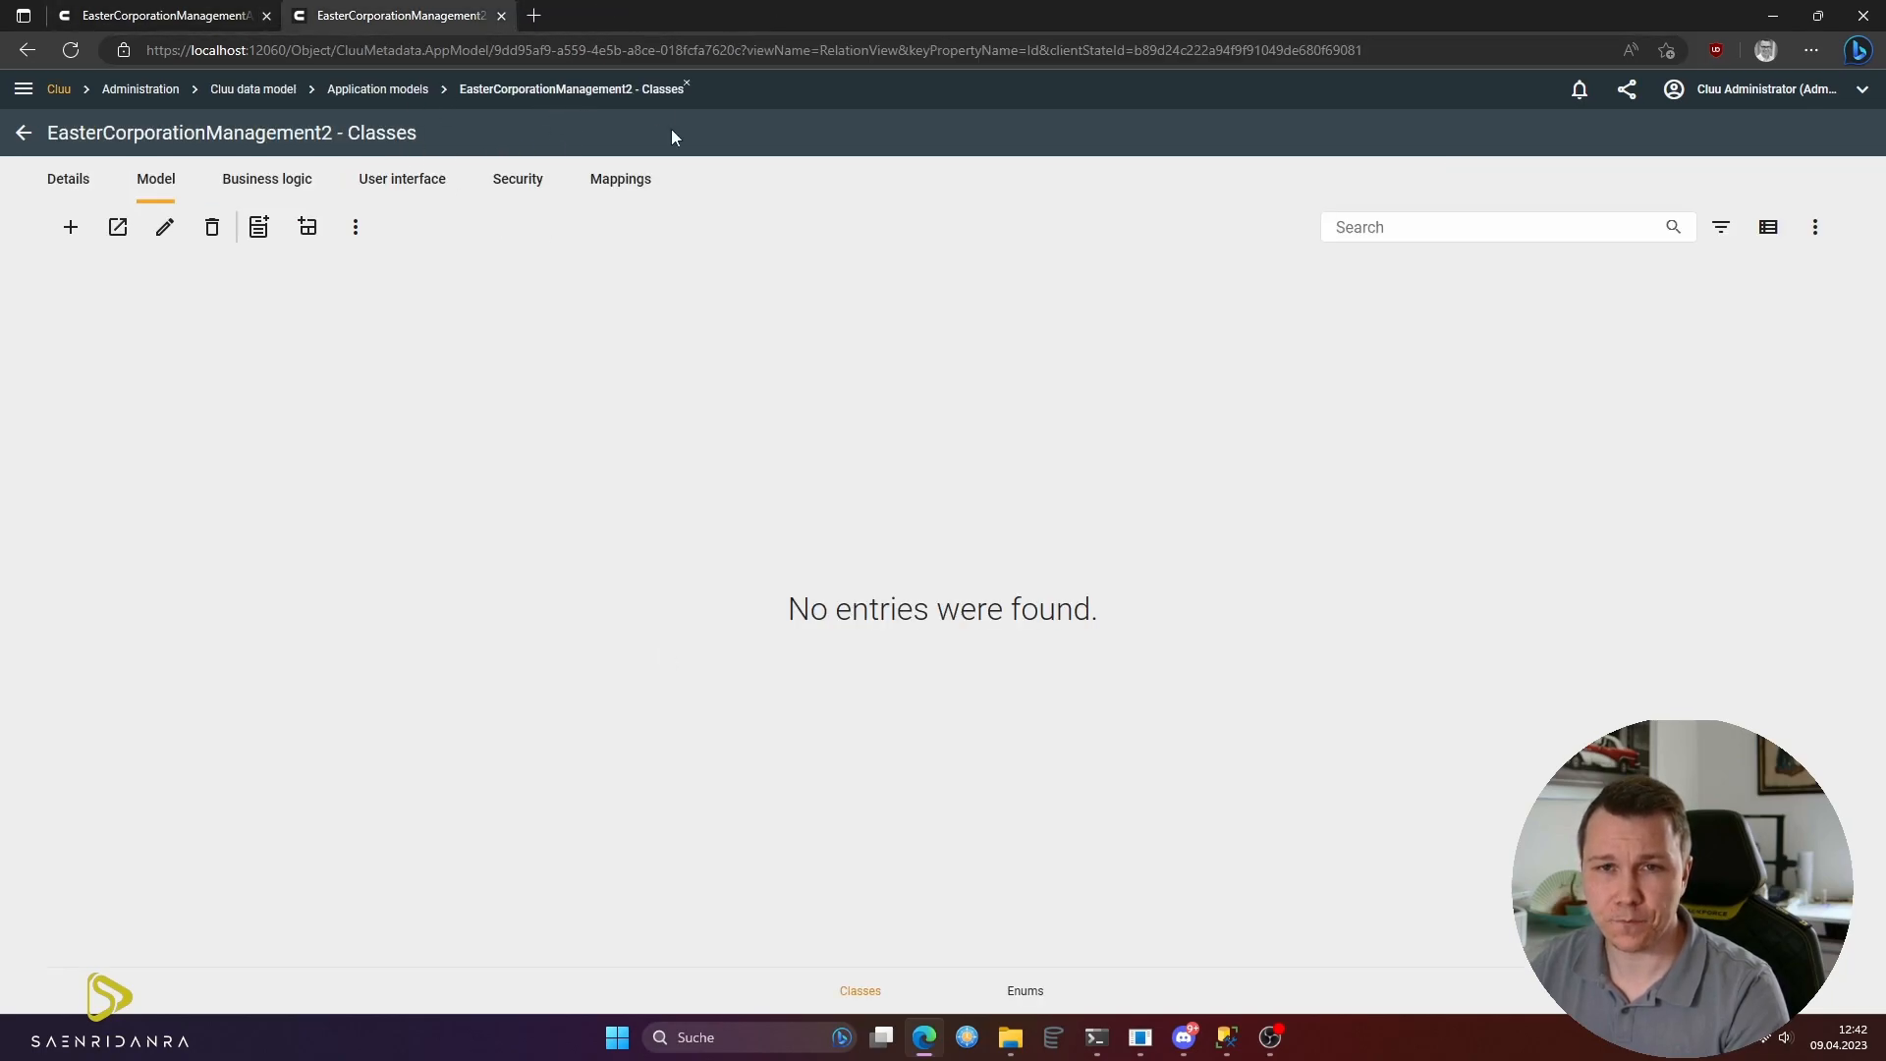
# - Begin extracting an interface class from CluuRuntime.IPerson and set its technical name to IPerson
pyautogui.click(308, 229)
pyautogui.click(755, 403)
pyautogui.write('runti')
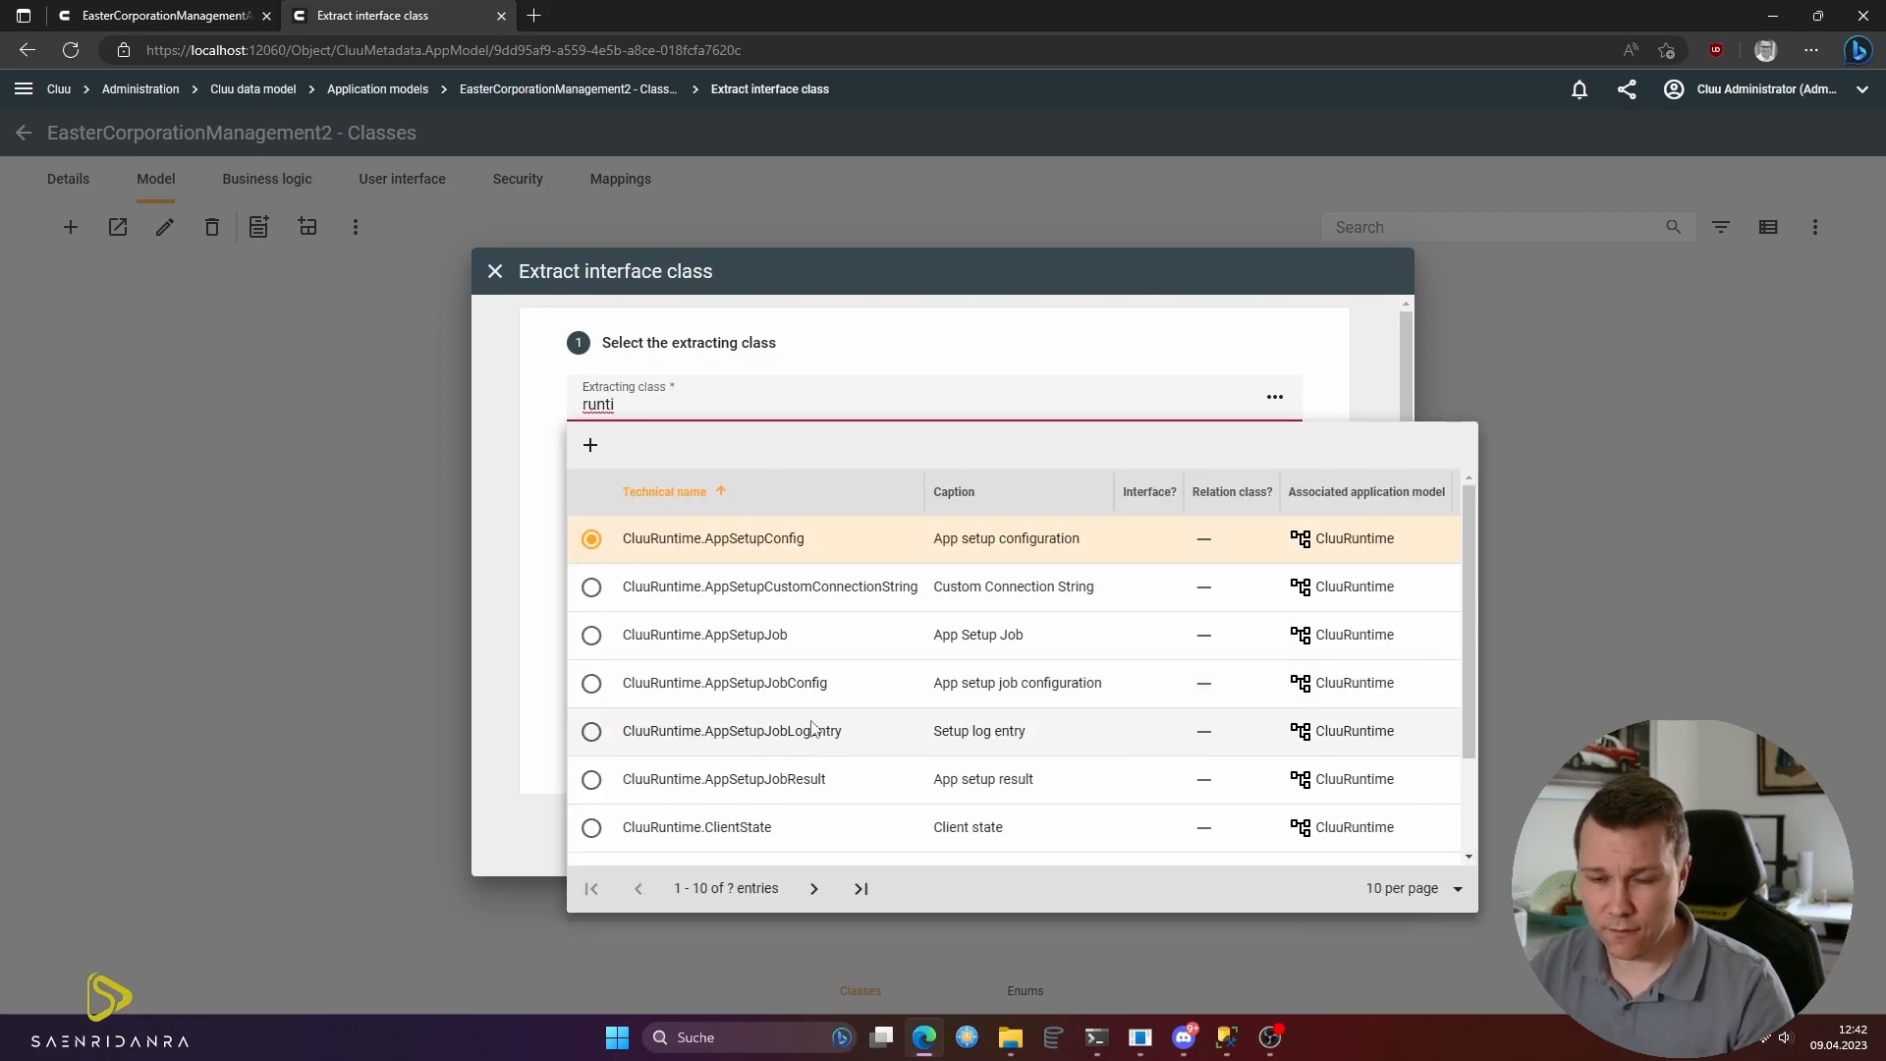
pyautogui.write('me')
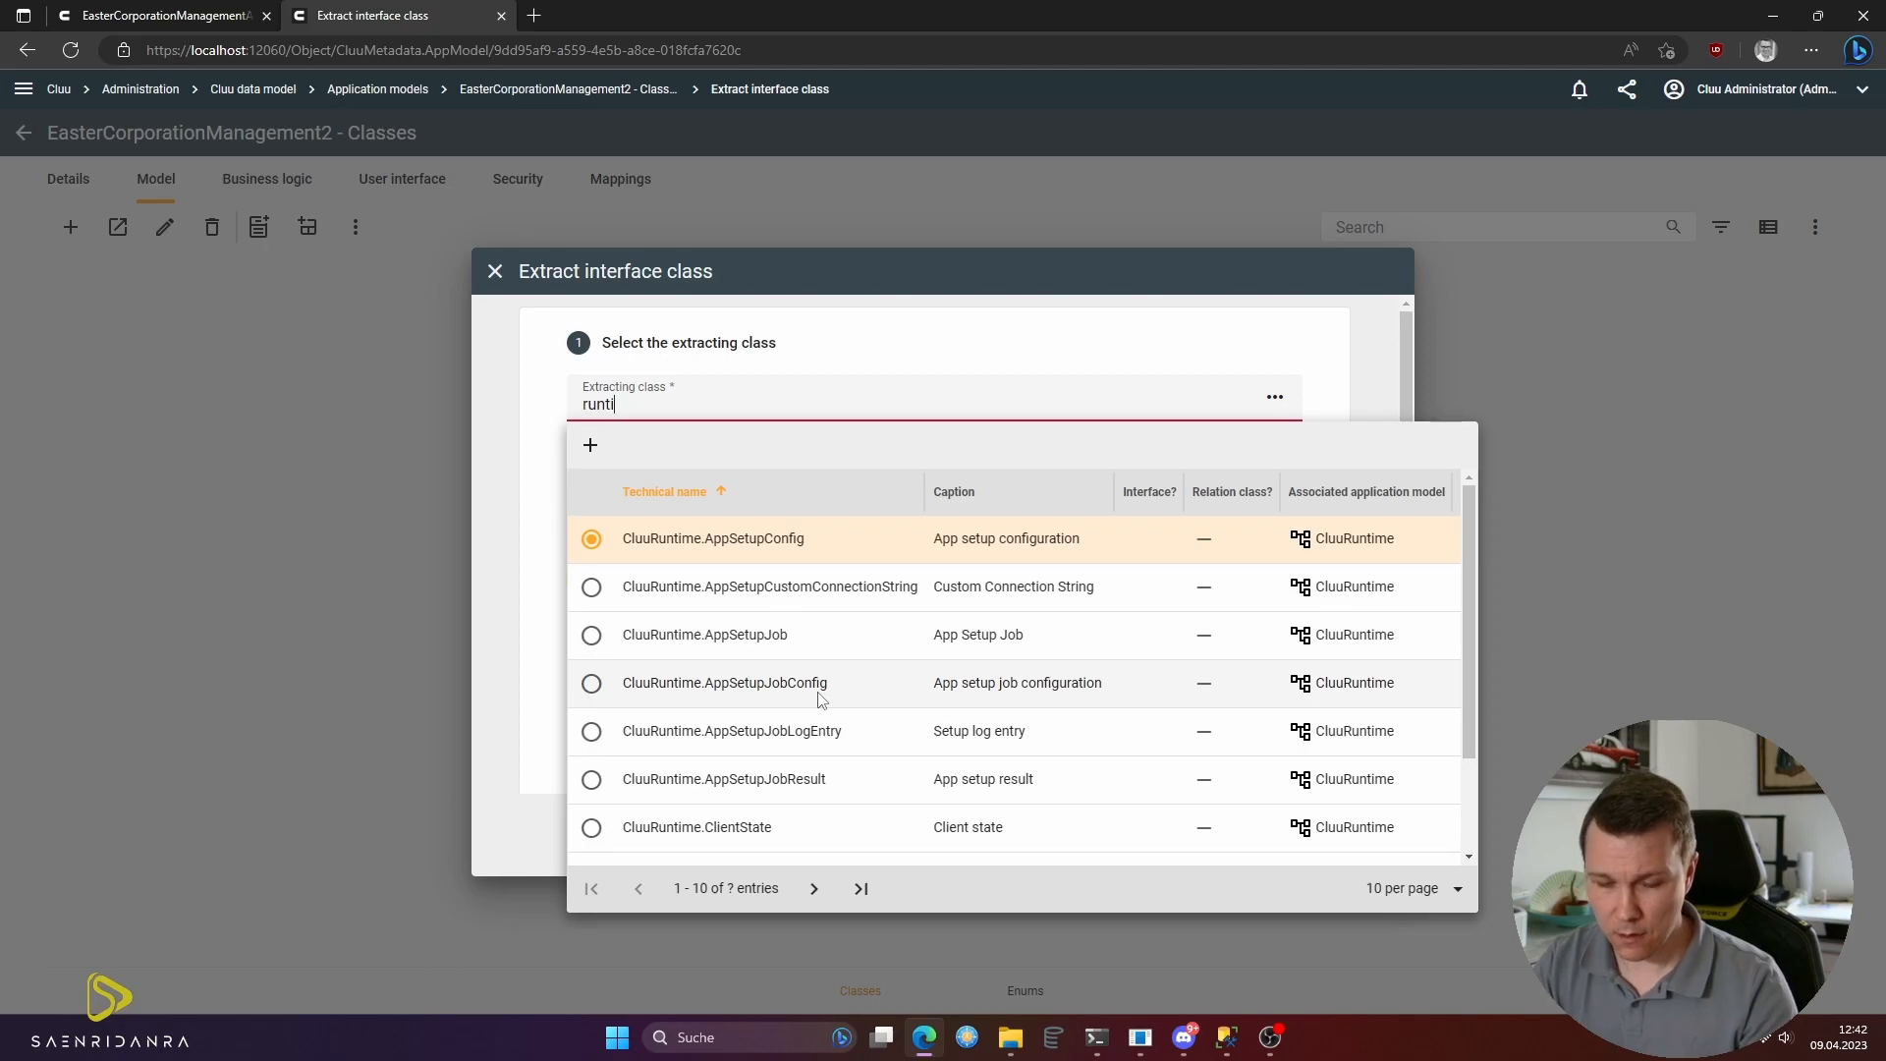
pyautogui.write(' pers')
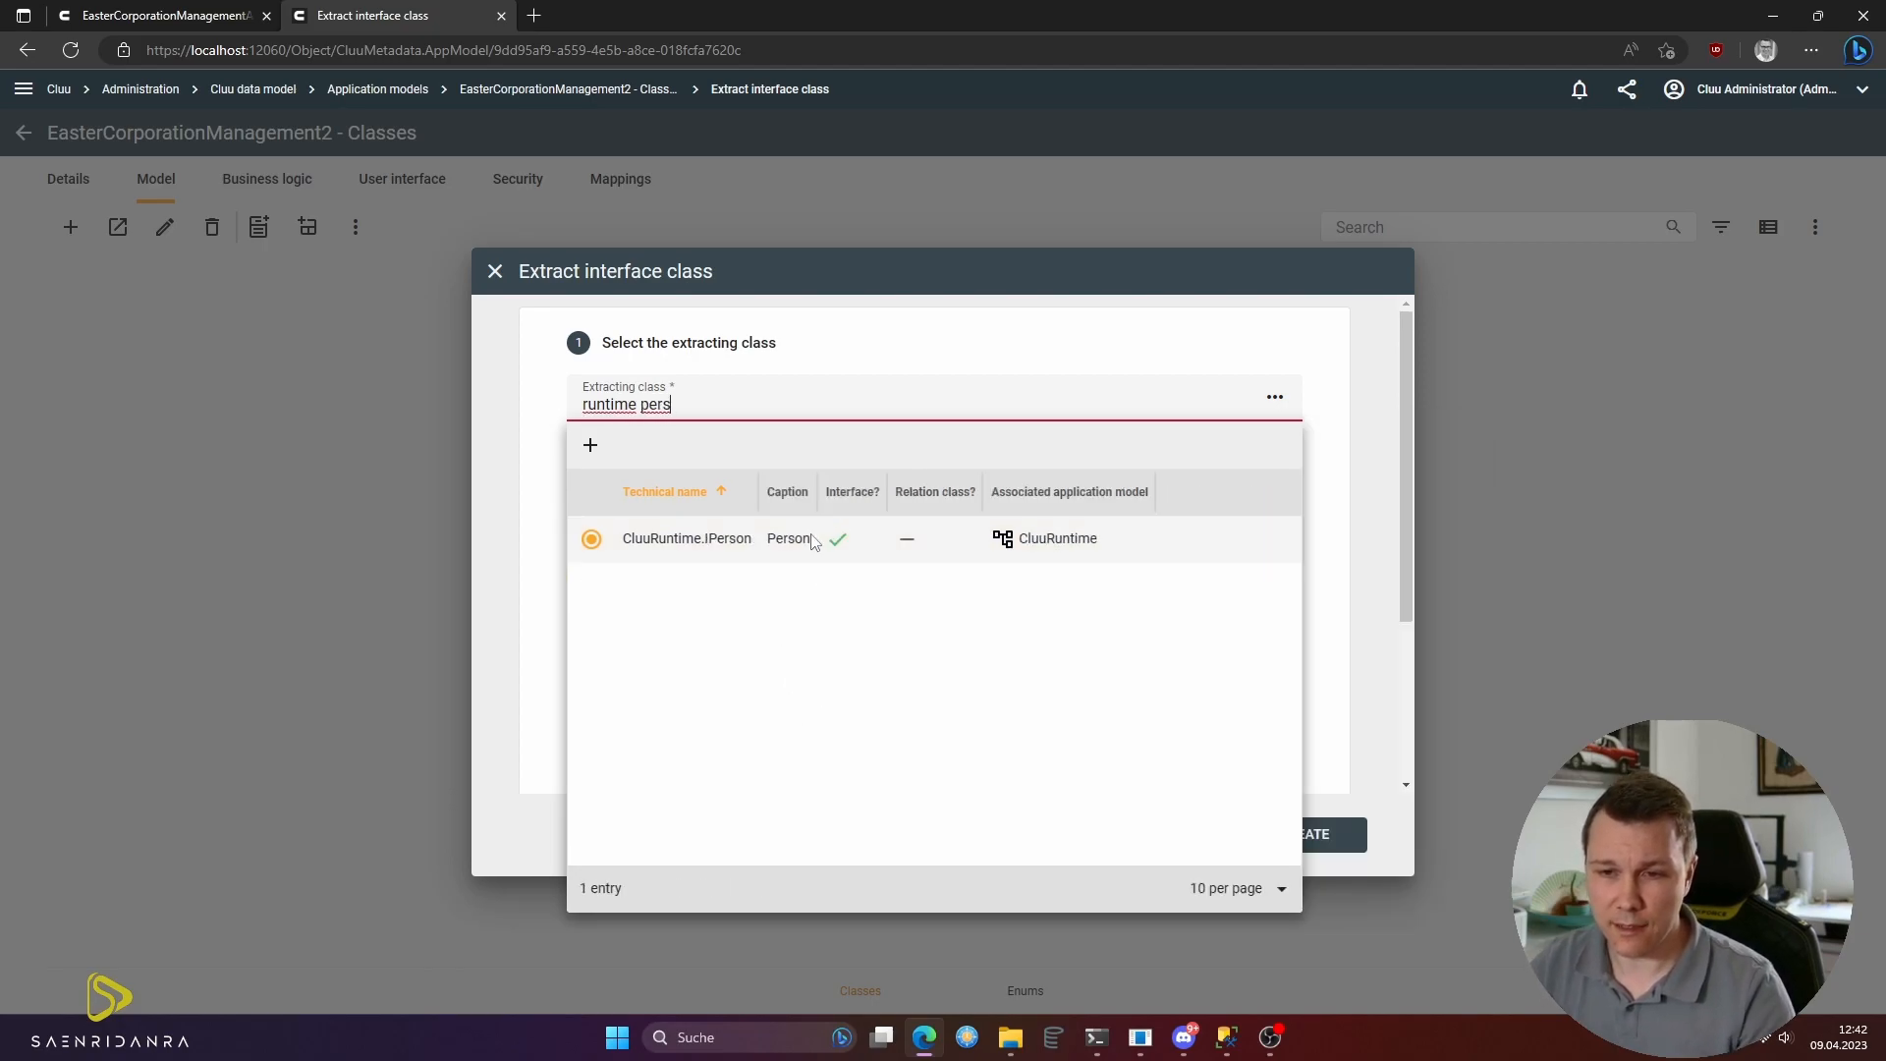
pyautogui.click(812, 544)
pyautogui.scroll(-1, 941, 577)
pyautogui.click(591, 426)
pyautogui.press('BackSpace')
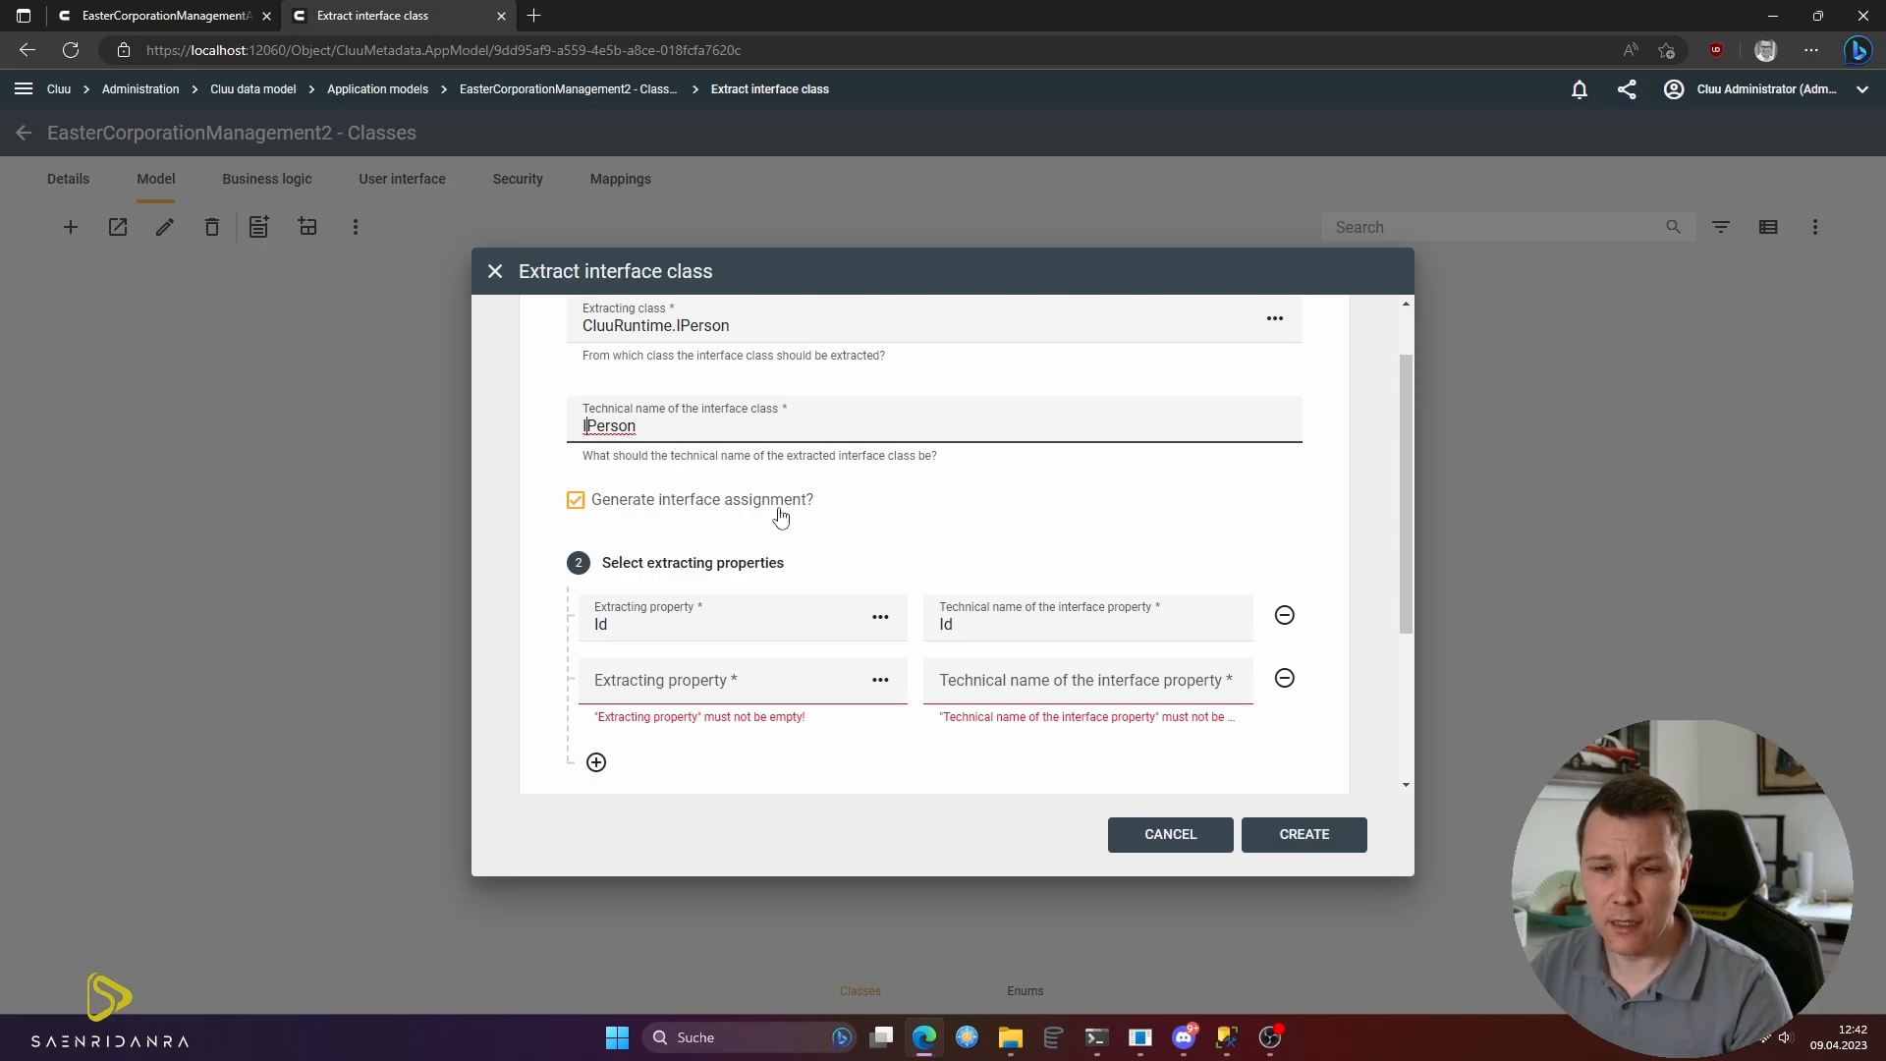
# - Add FirstName and LastName to the properties extracted for the IPerson interface class
pyautogui.scroll(-1, 783, 510)
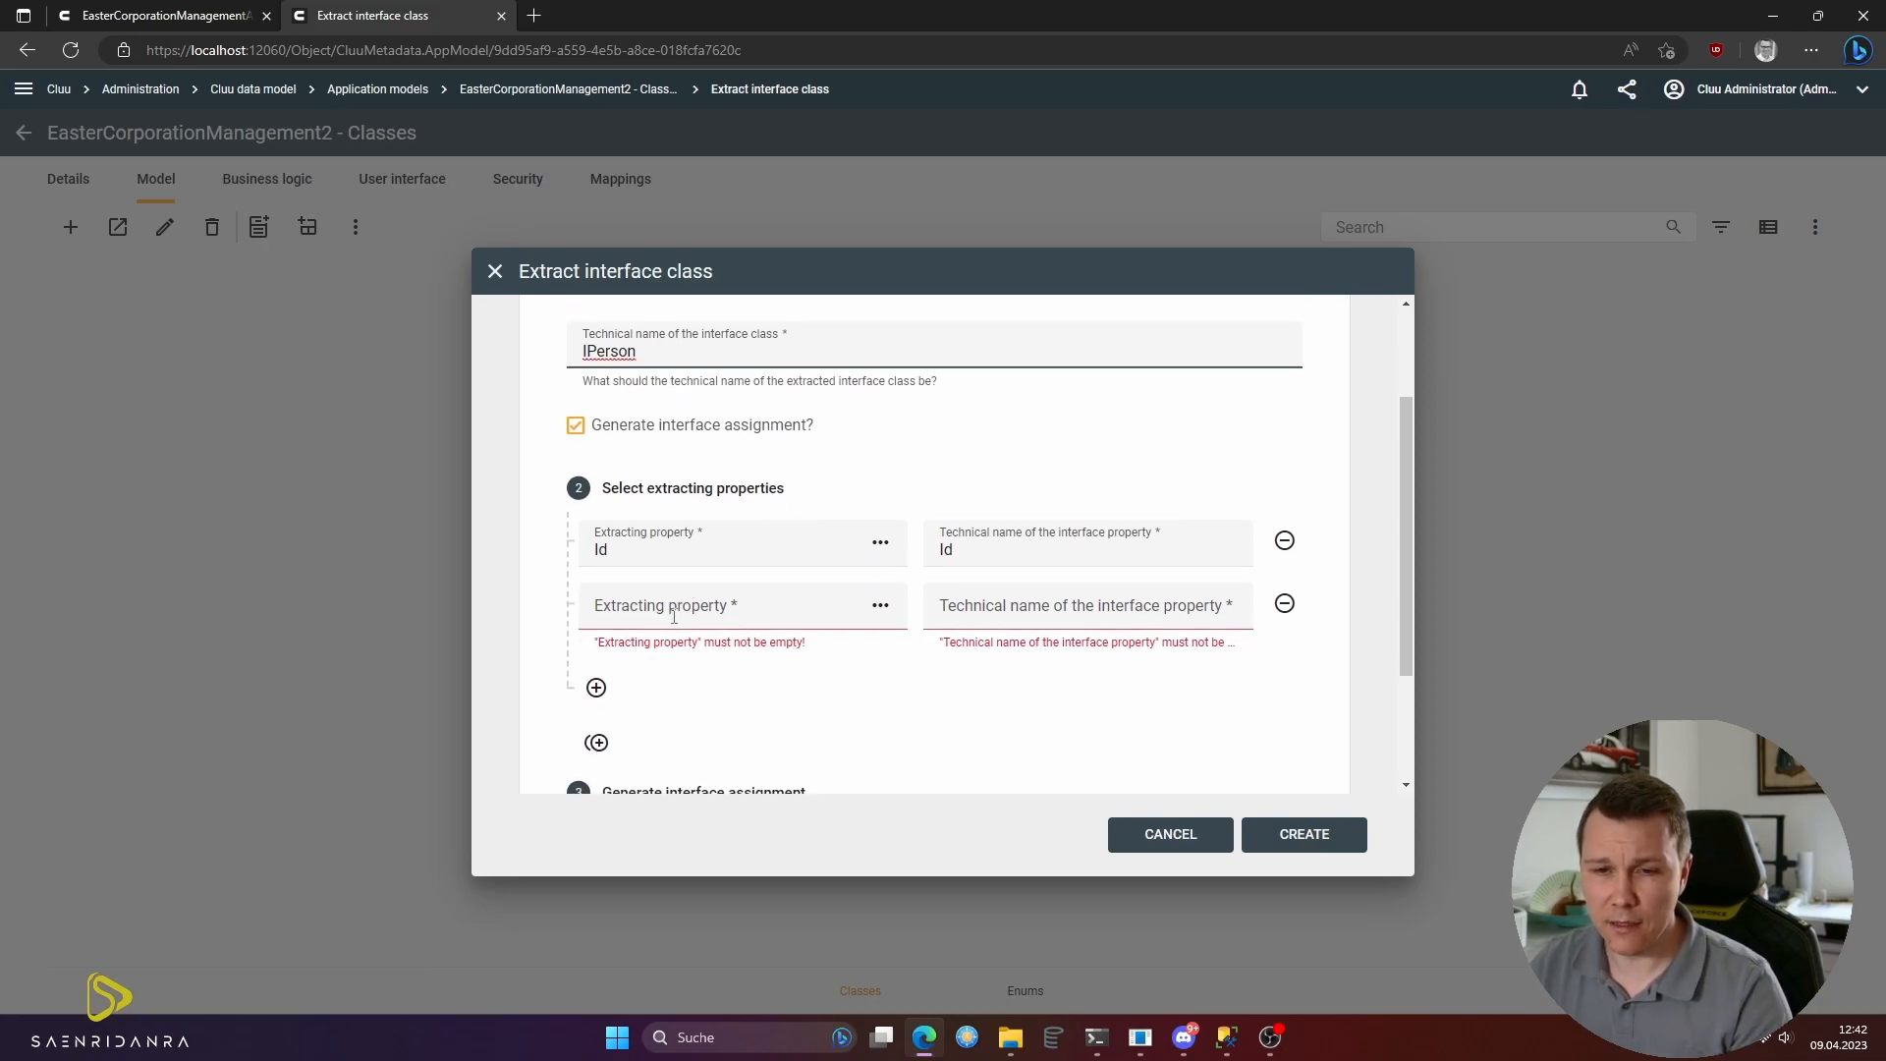
pyautogui.click(674, 605)
pyautogui.click(771, 268)
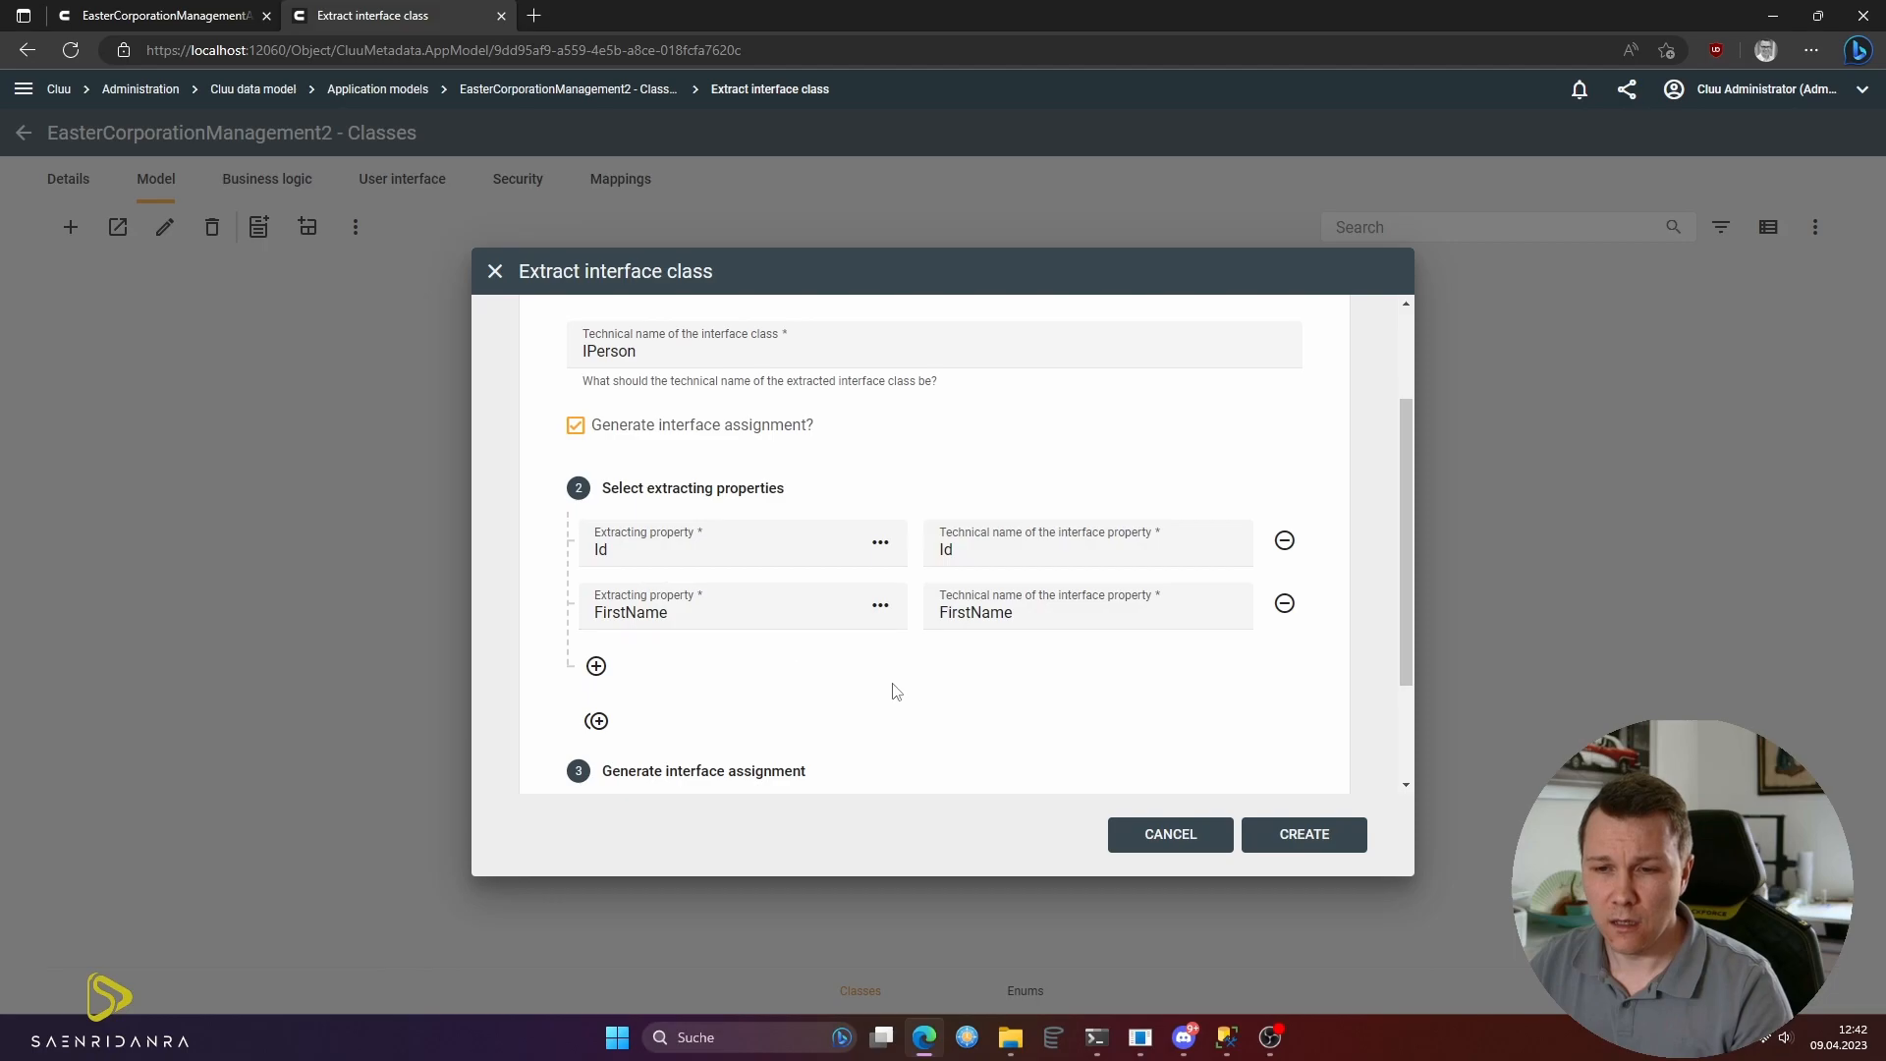
pyautogui.scroll(-1, 746, 638)
pyautogui.click(596, 593)
pyautogui.click(596, 599)
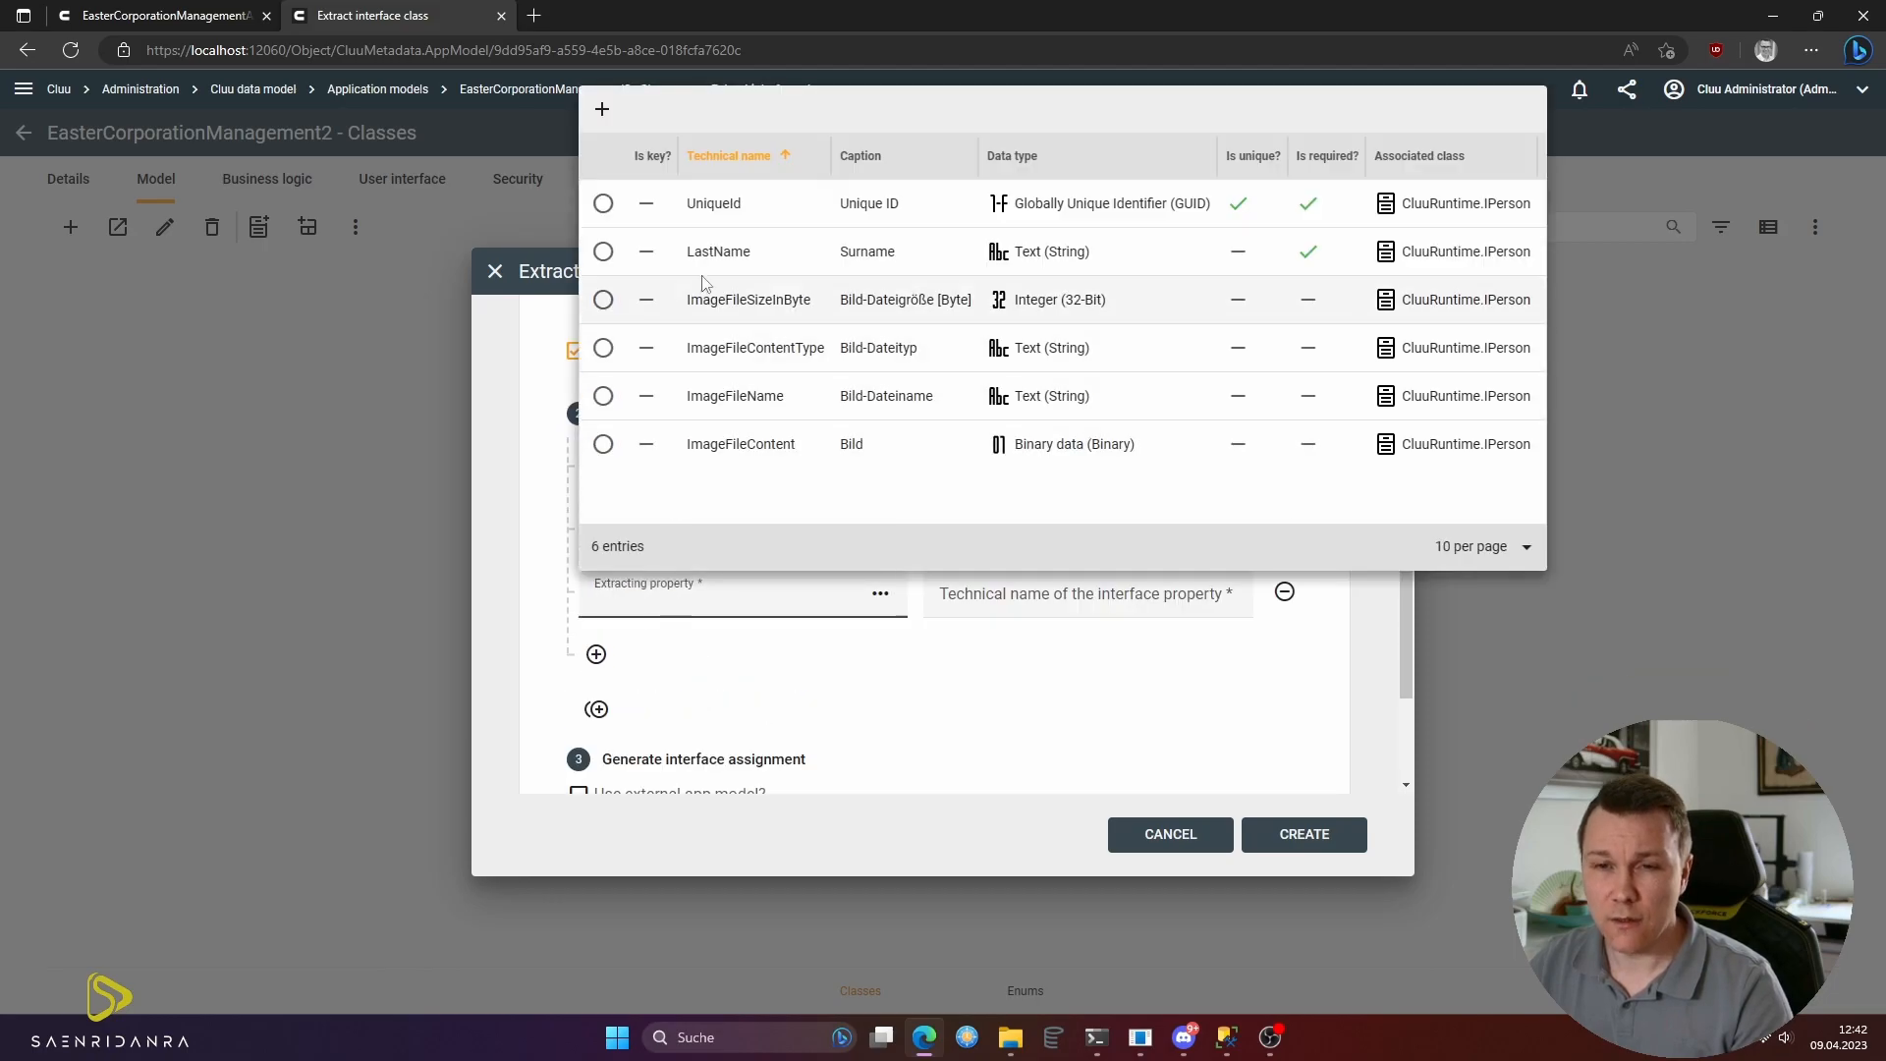
pyautogui.click(722, 252)
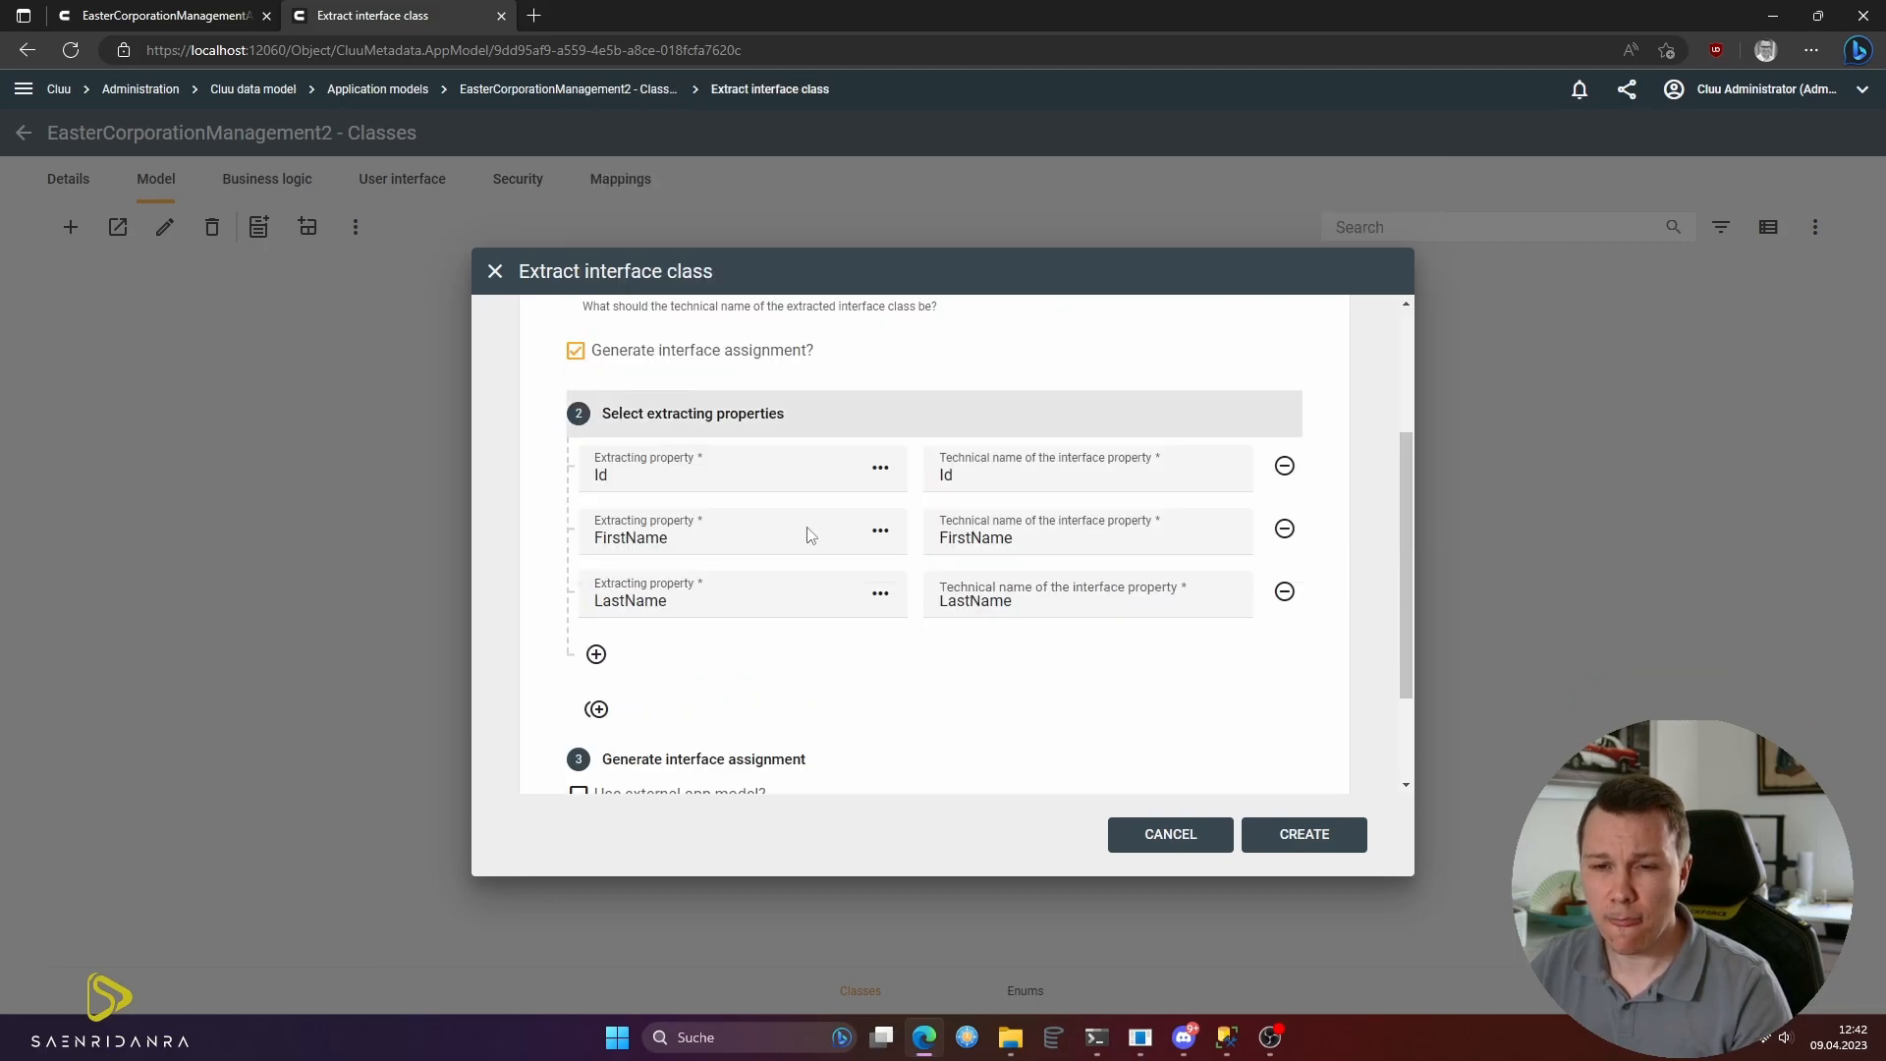
# - Add ImageFileContent and ImageFileName as further extracting properties of the IPerson interface class
pyautogui.click(596, 656)
pyautogui.click(599, 658)
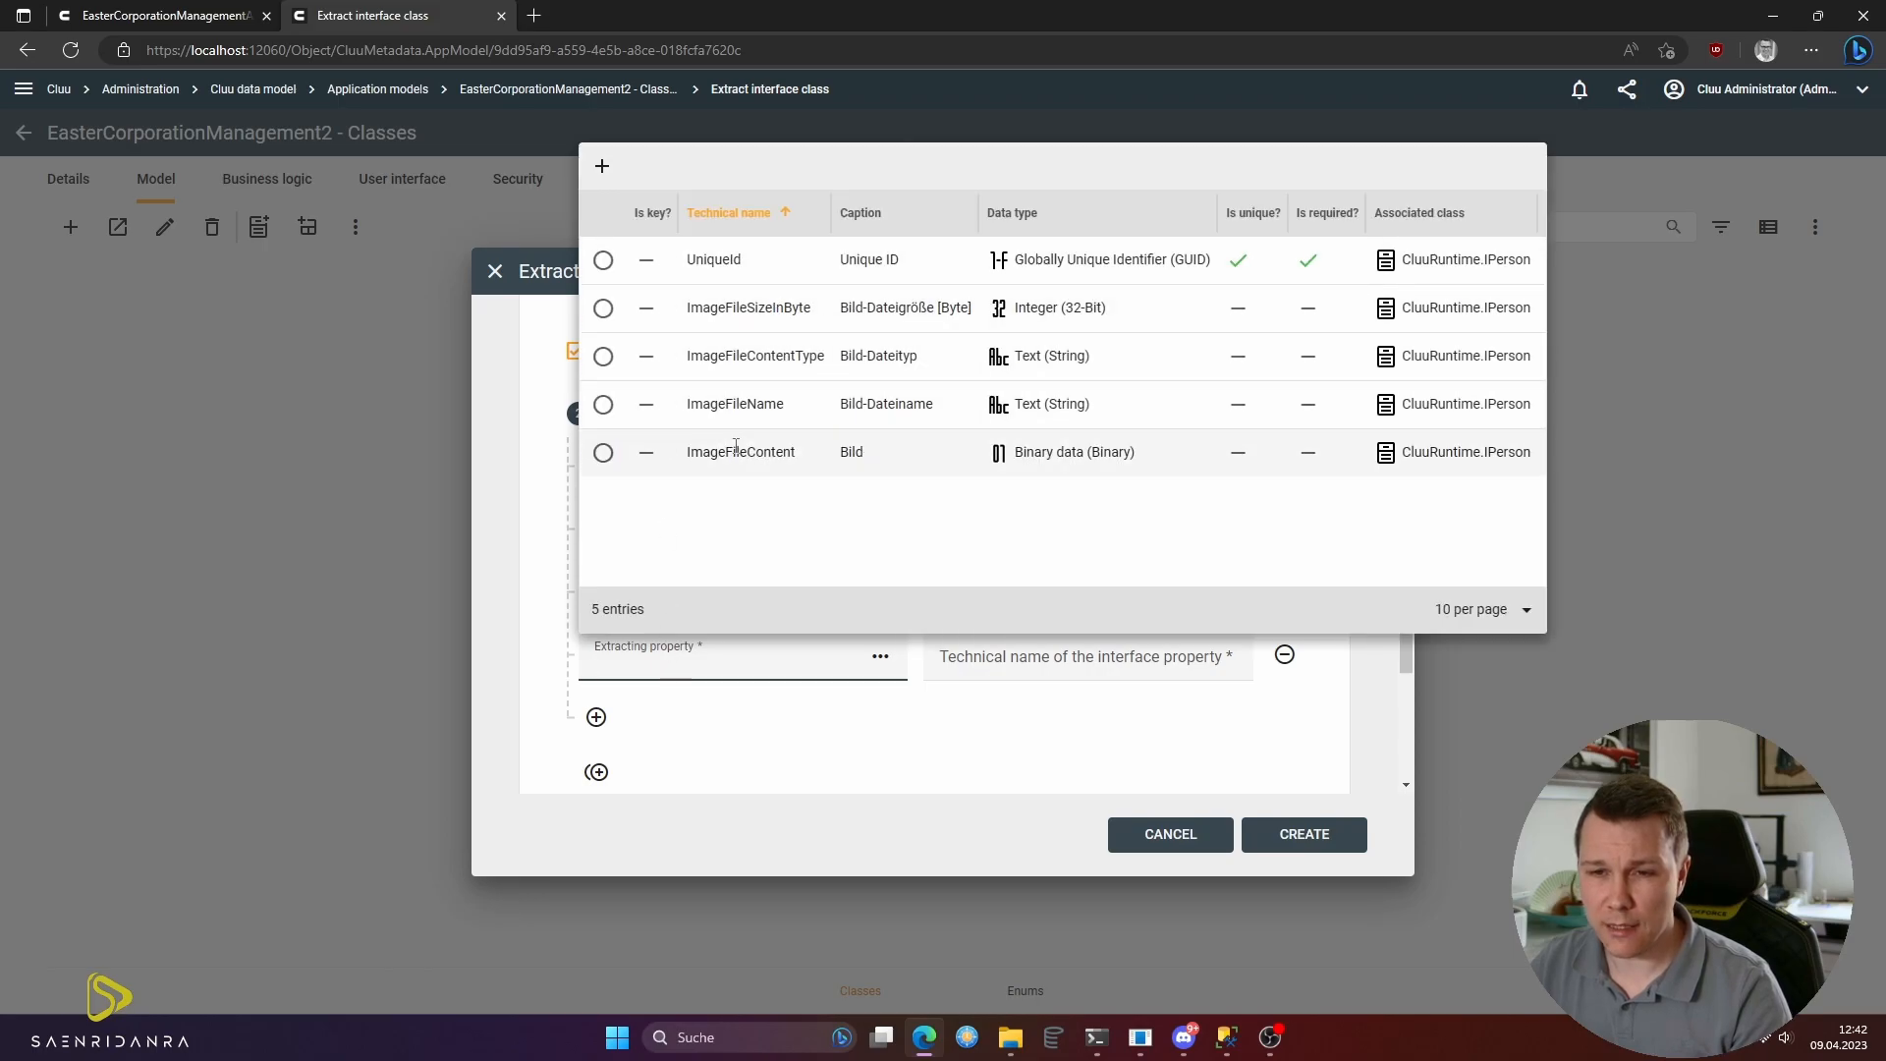
pyautogui.click(736, 452)
pyautogui.click(596, 716)
pyautogui.click(599, 722)
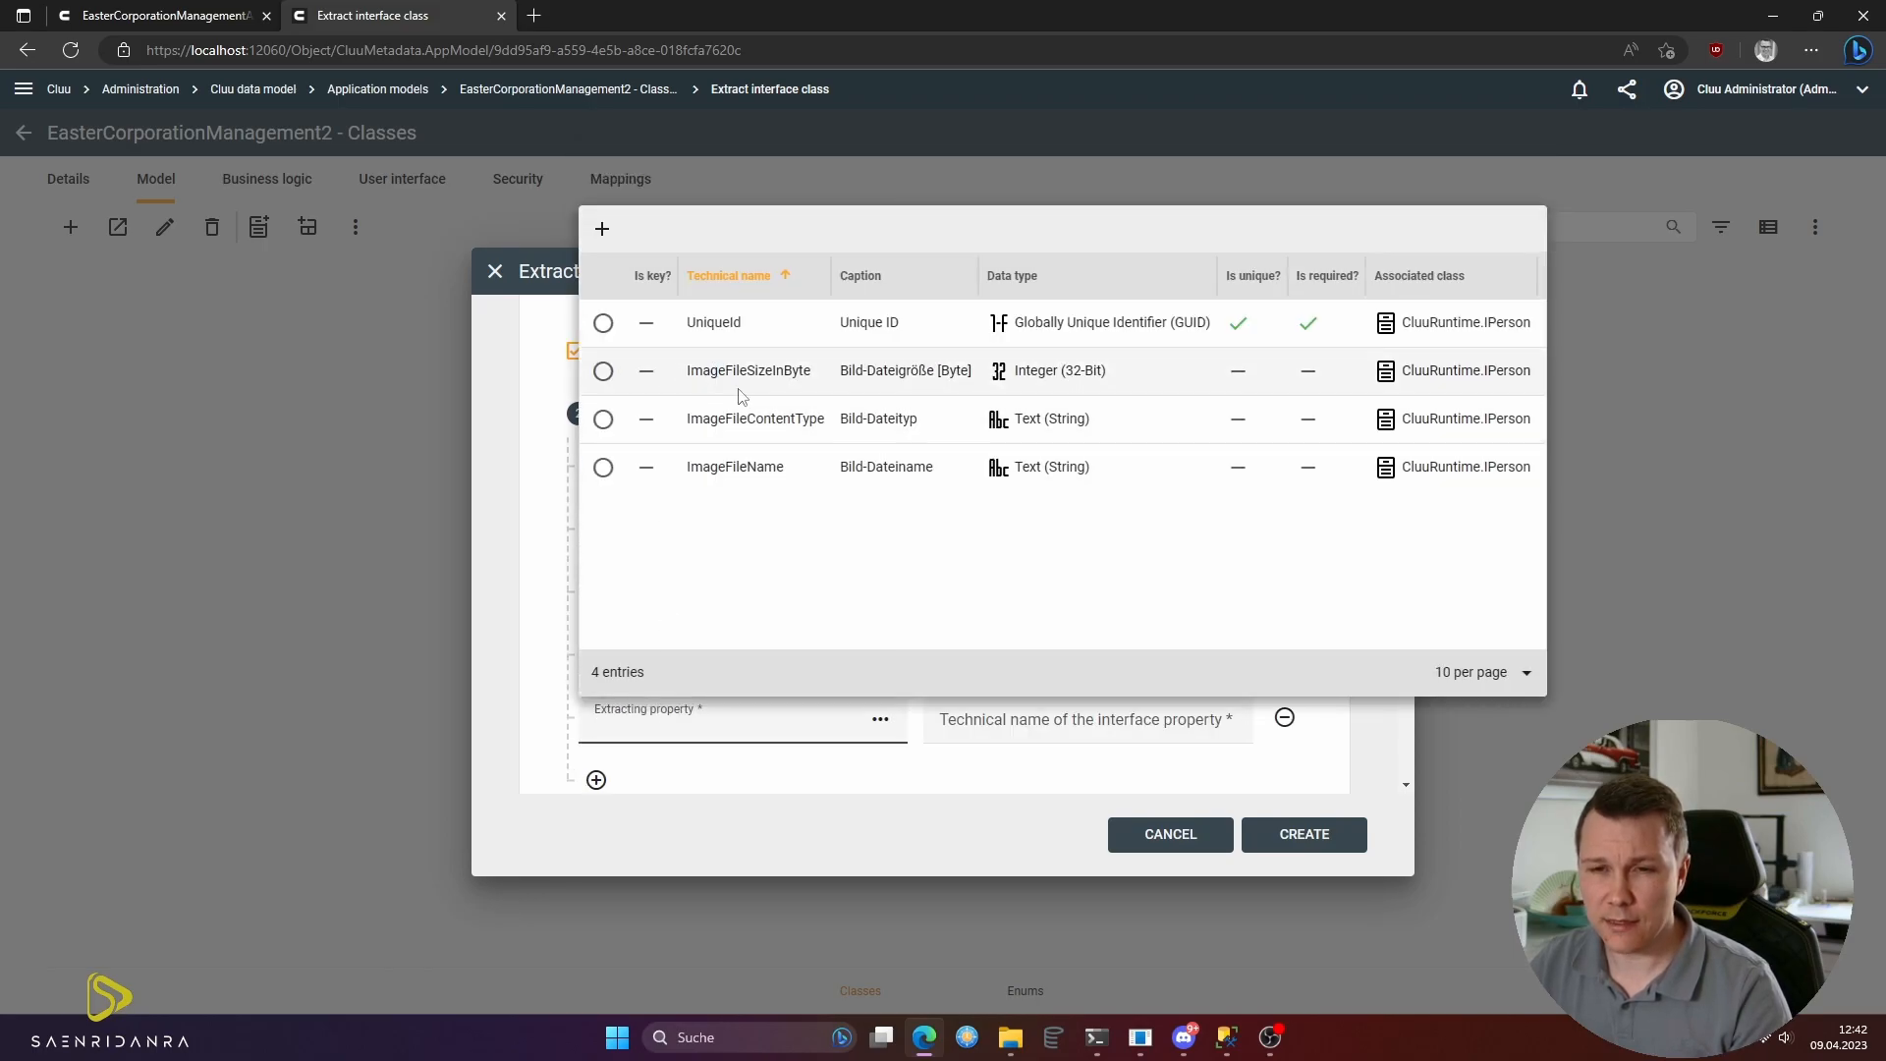
pyautogui.click(776, 468)
# - Add ImageFileContentType and ImageFileSizeInByte to the extracting properties of the IPerson interface class
pyautogui.scroll(-2, 806, 532)
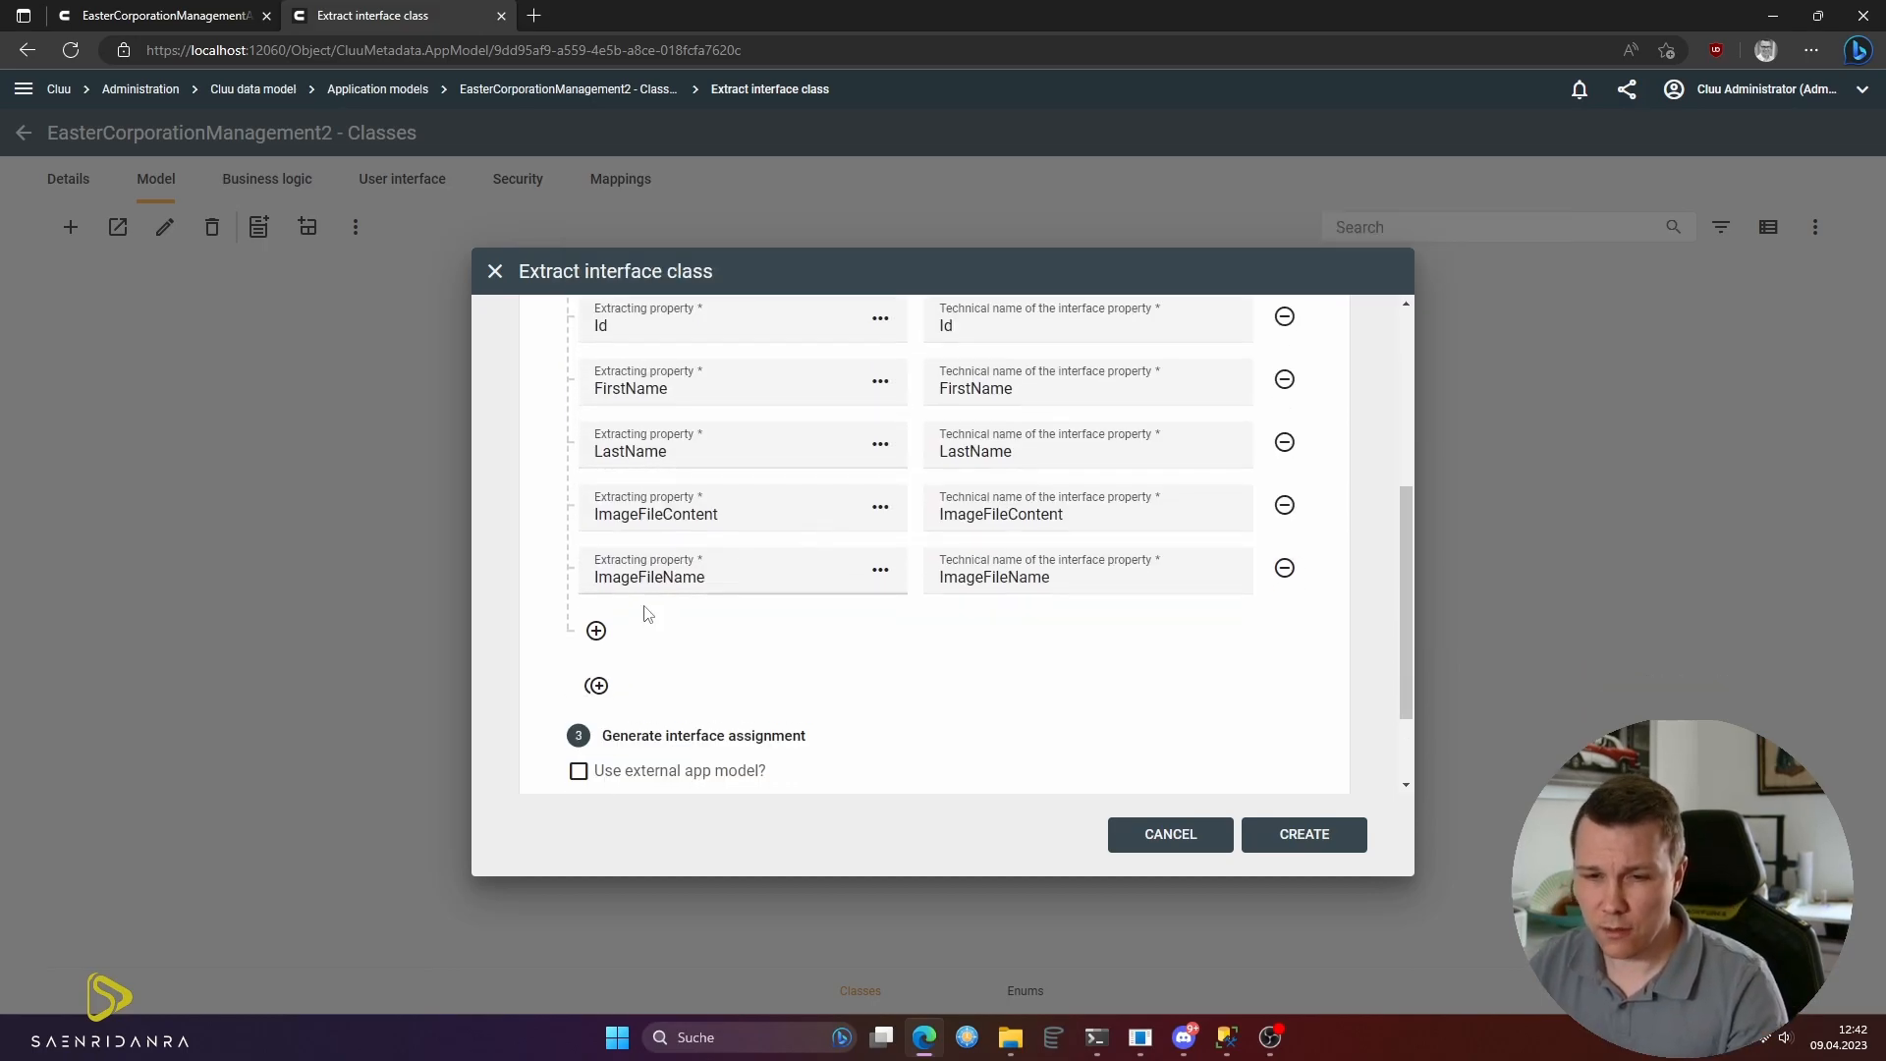
pyautogui.click(596, 630)
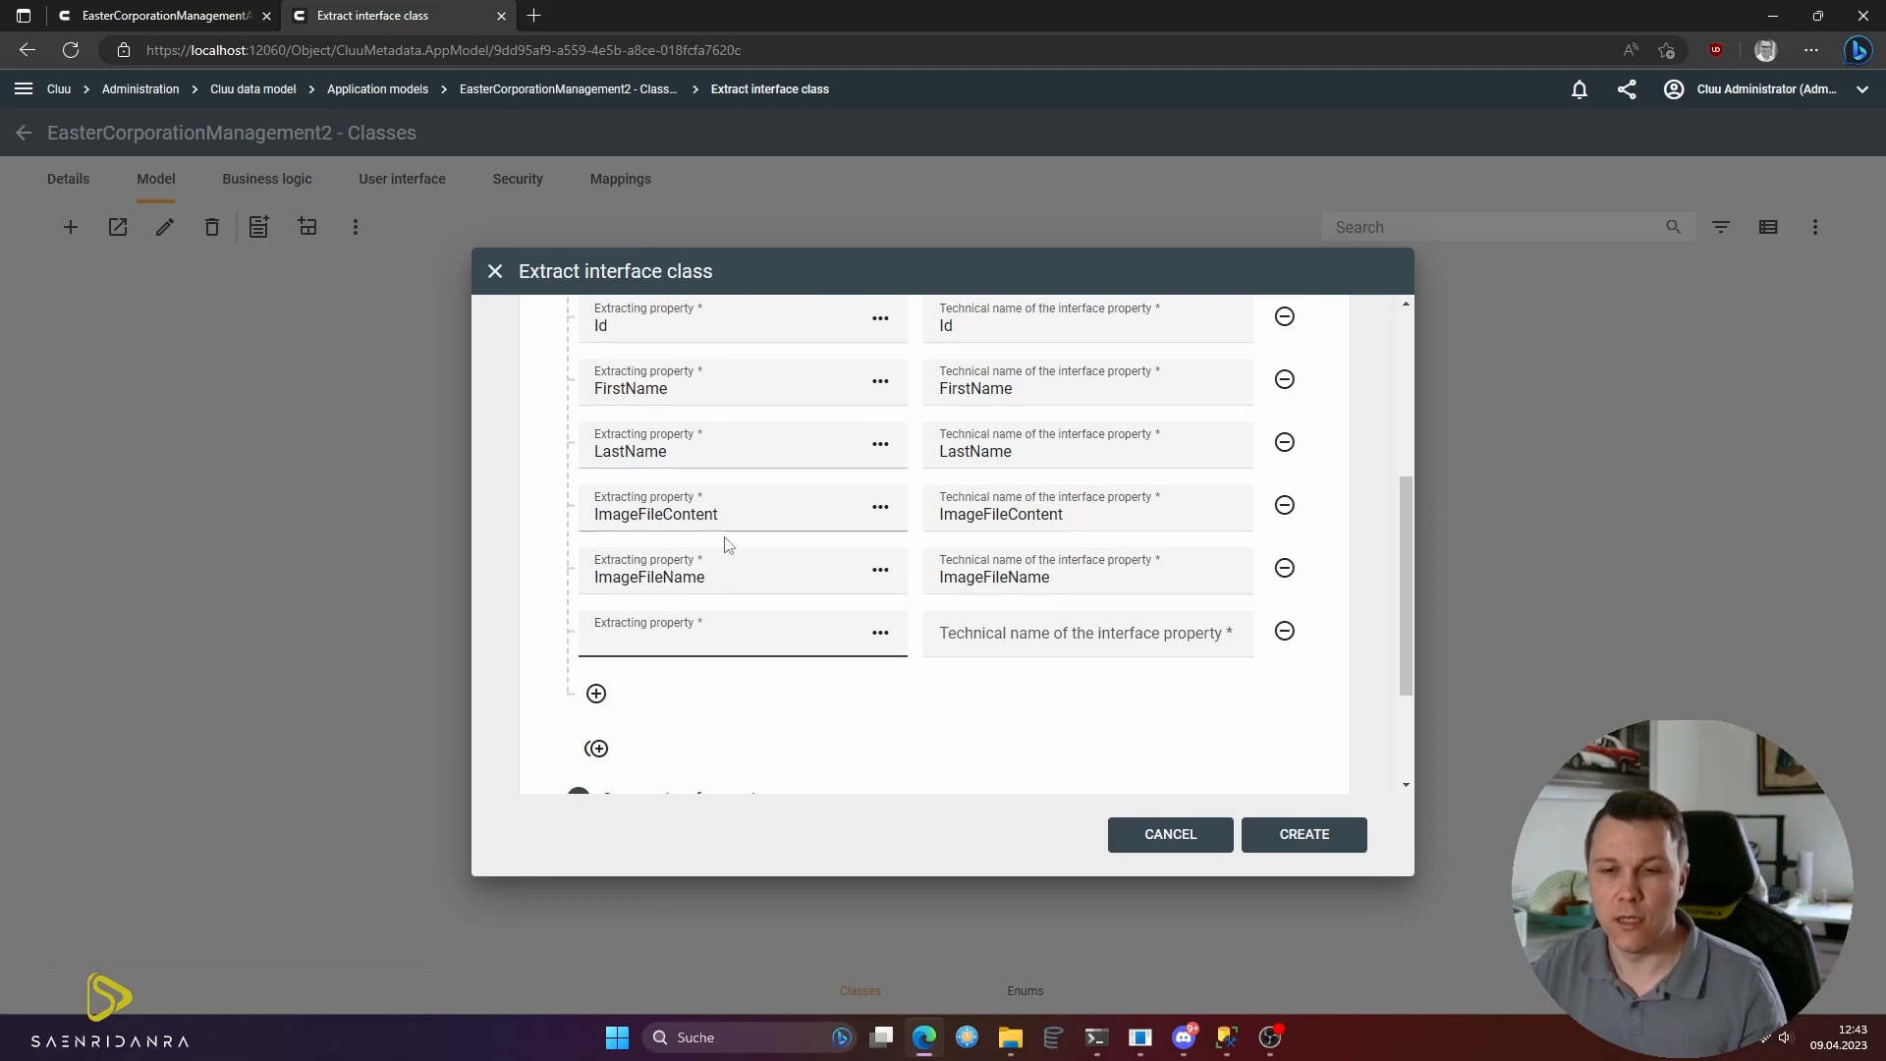
pyautogui.click(725, 644)
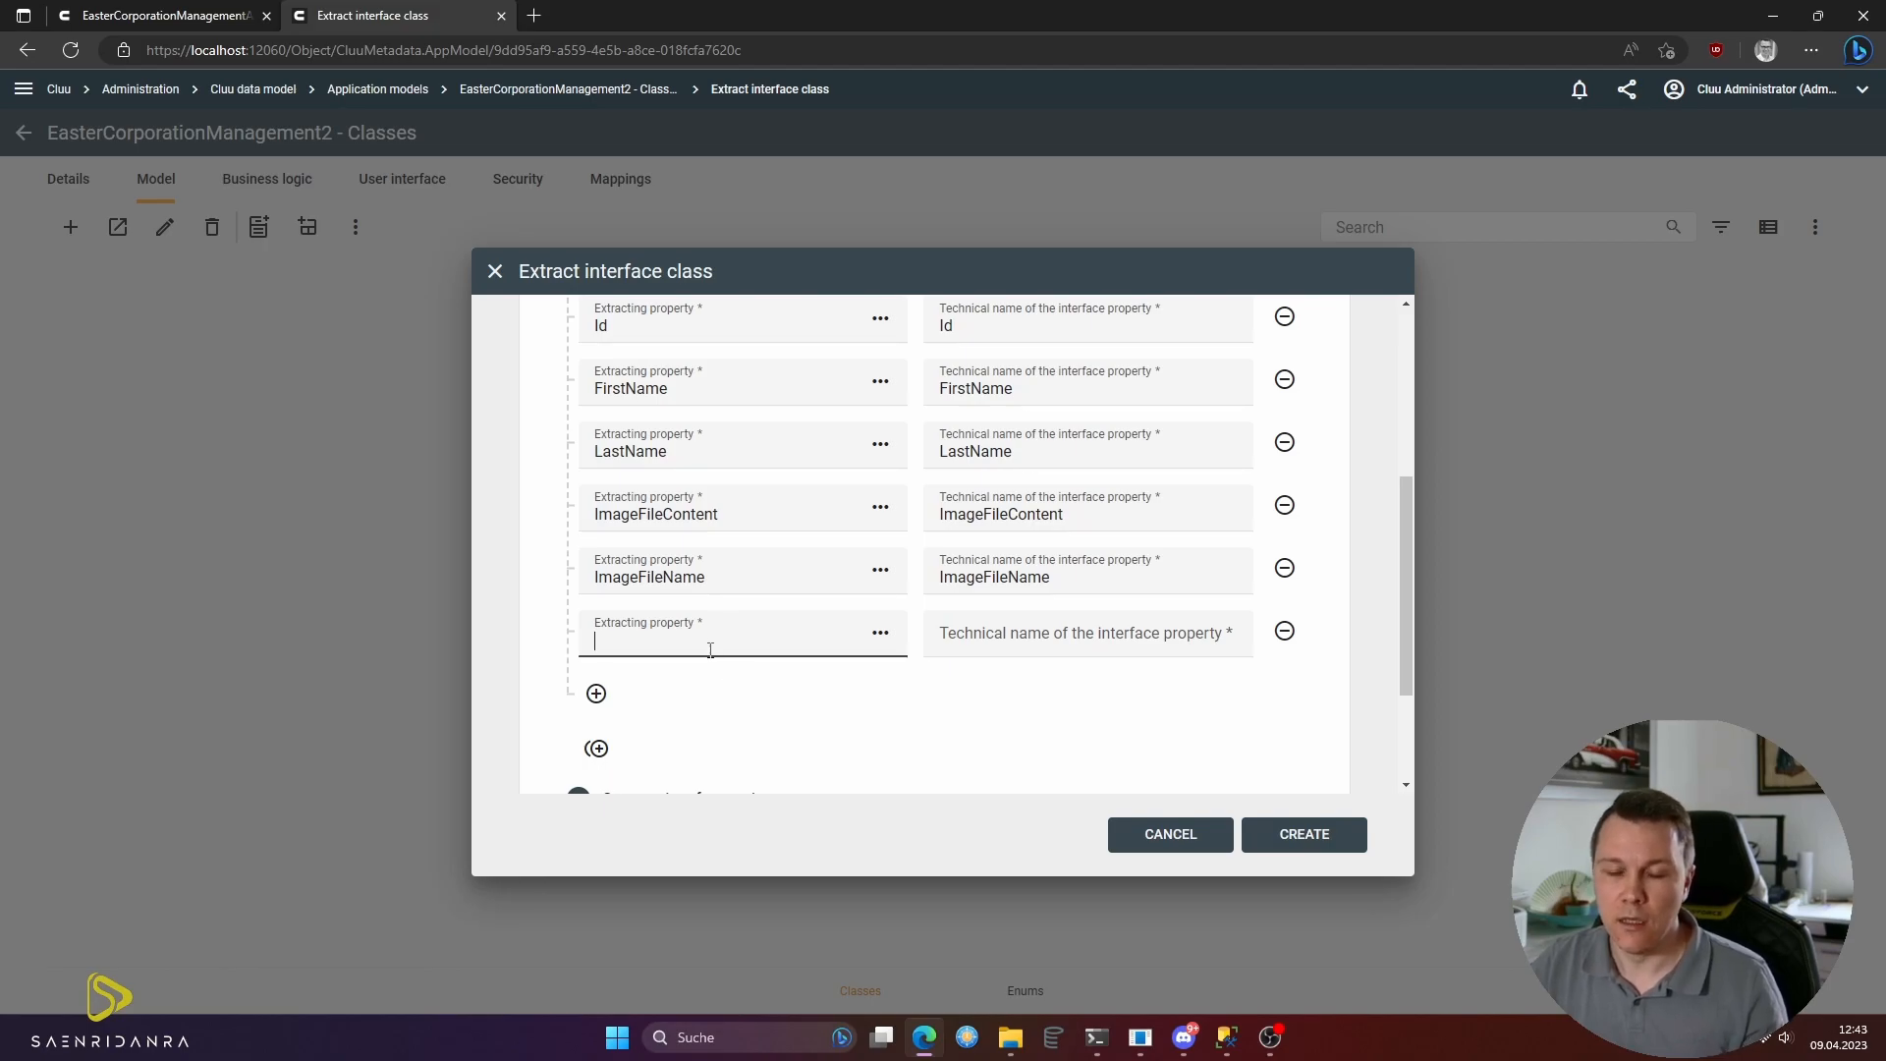
pyautogui.click(705, 640)
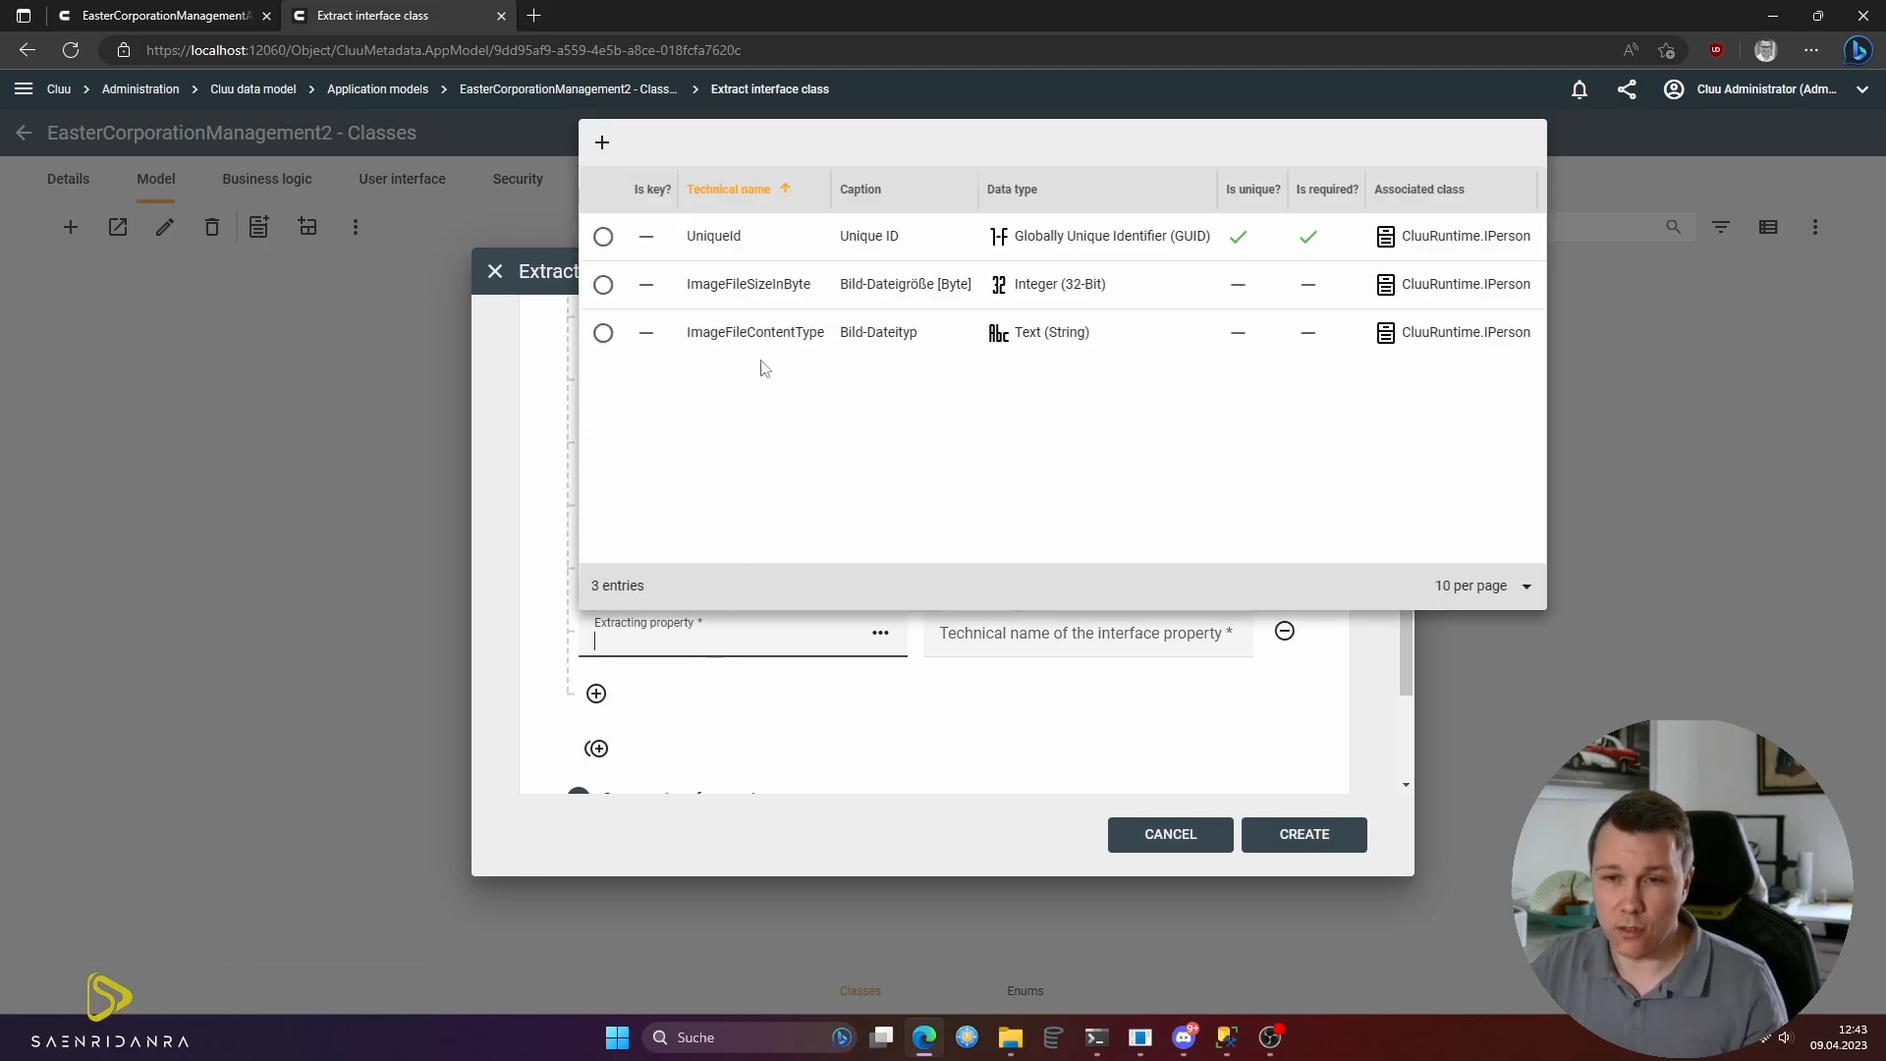
pyautogui.click(781, 332)
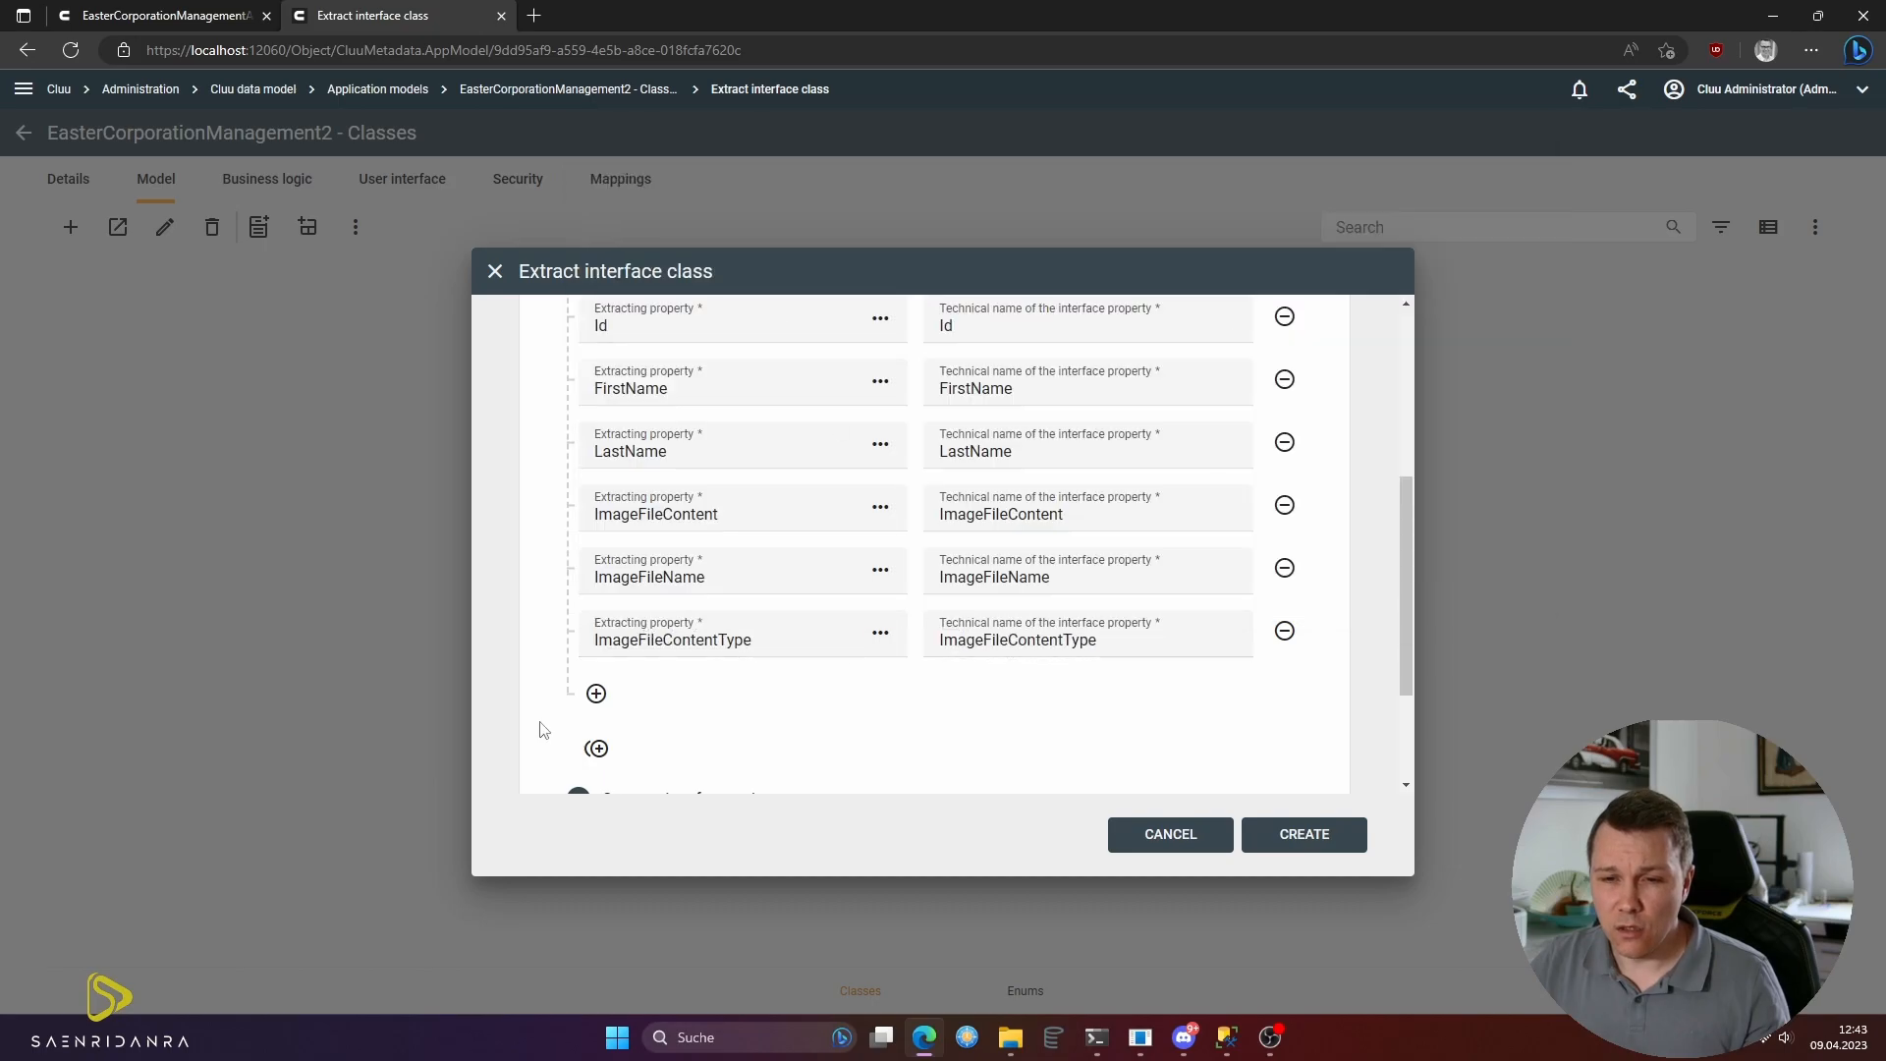
pyautogui.click(596, 695)
pyautogui.click(672, 698)
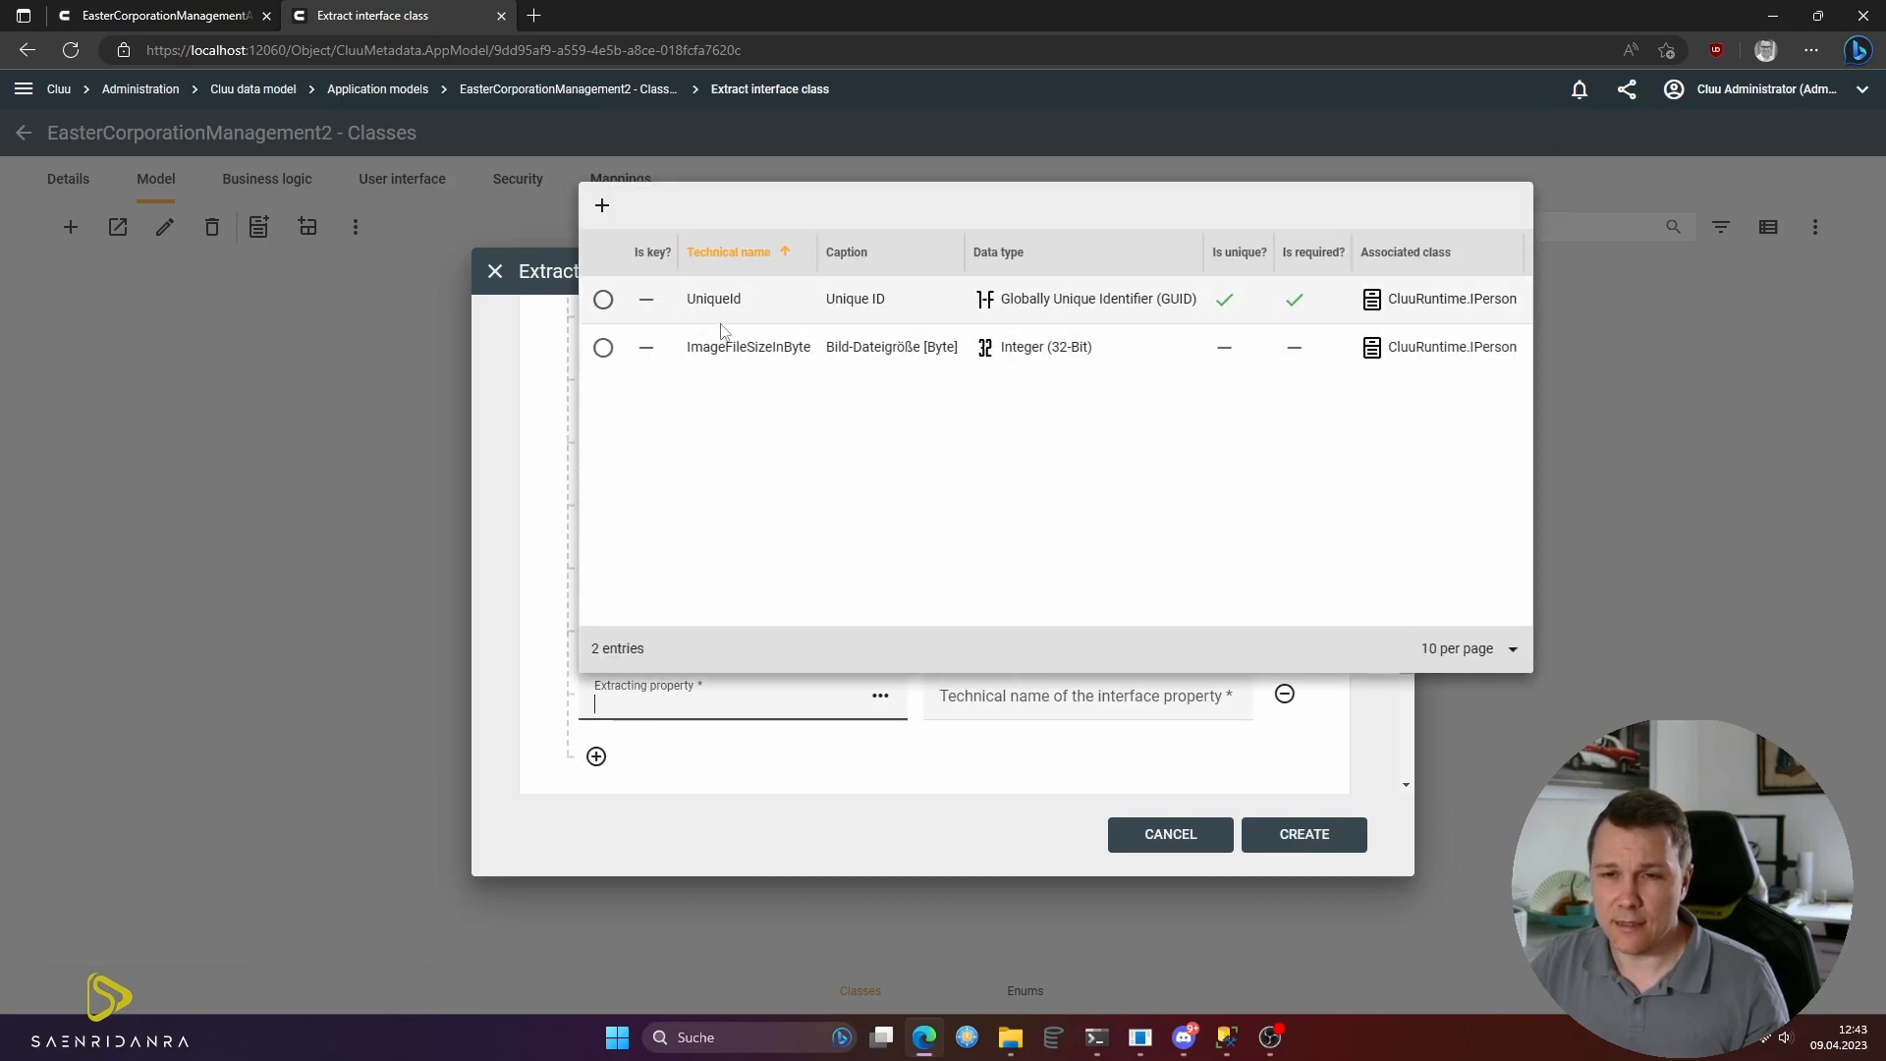
pyautogui.click(727, 349)
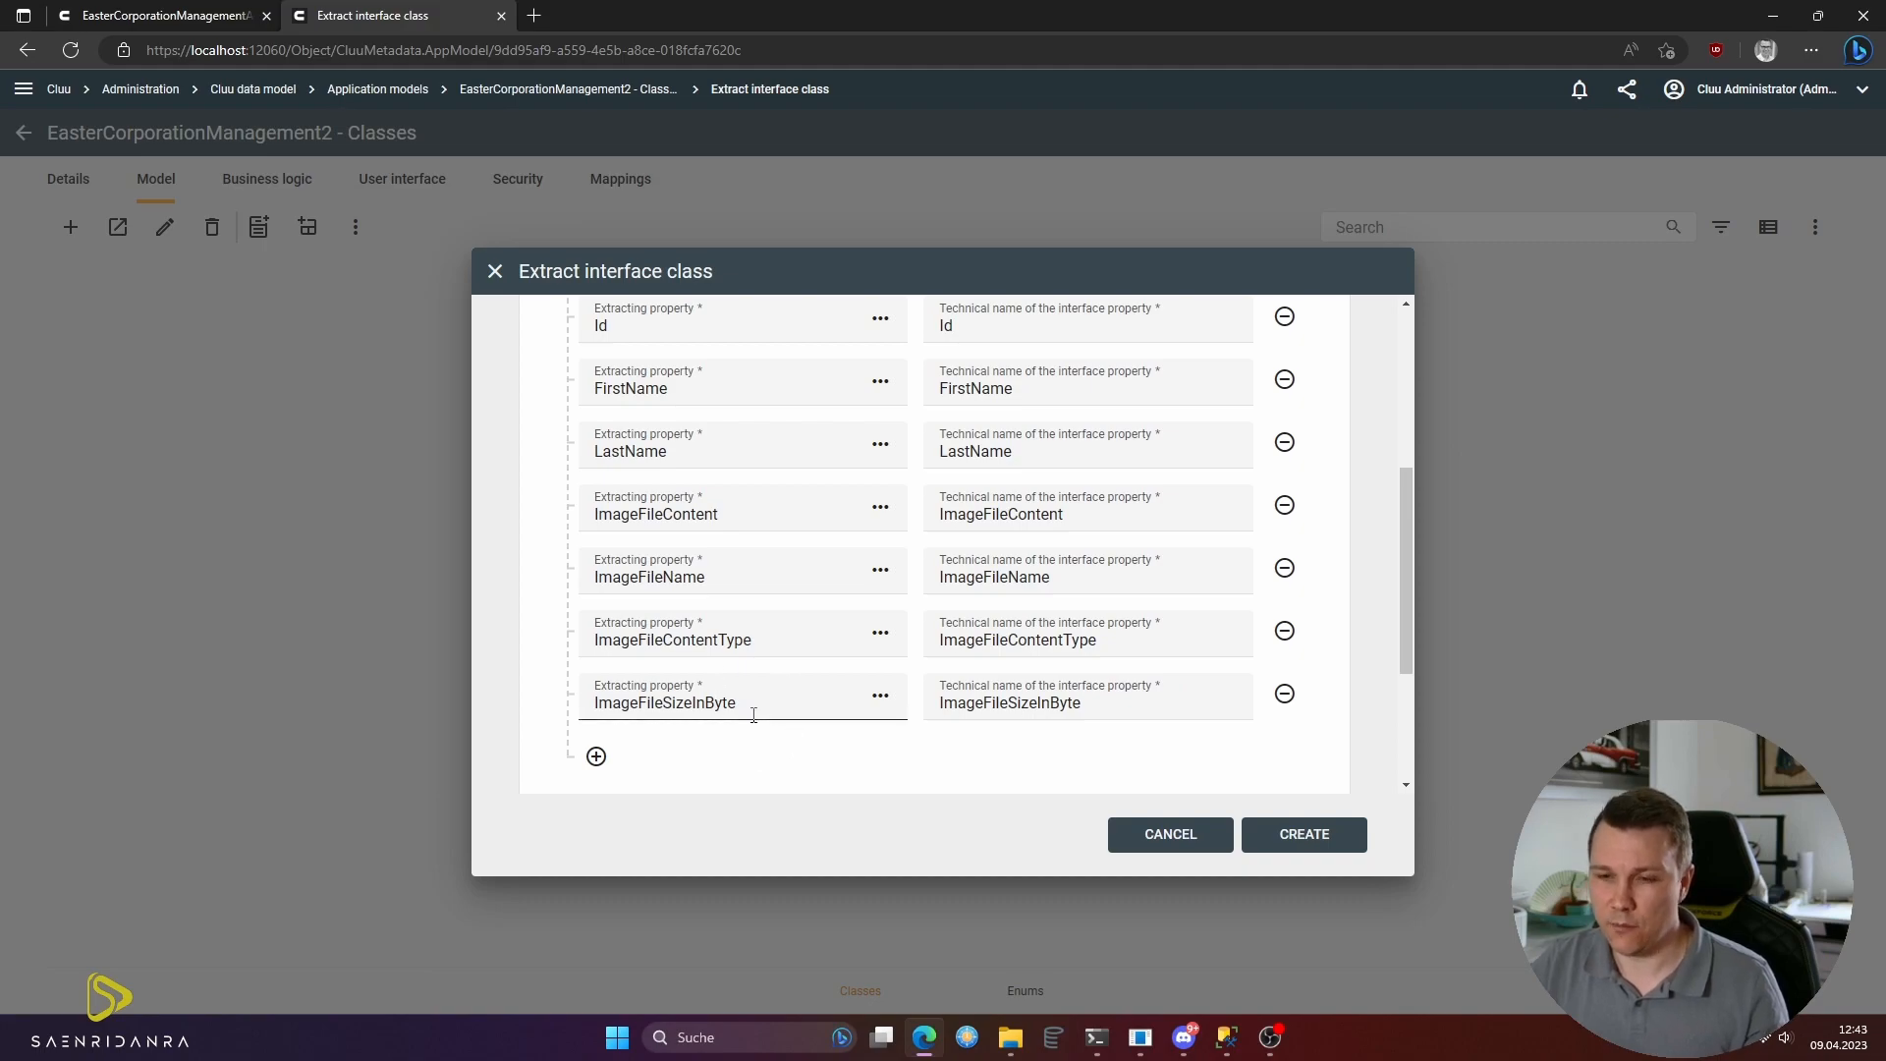
pyautogui.scroll(-1, 749, 703)
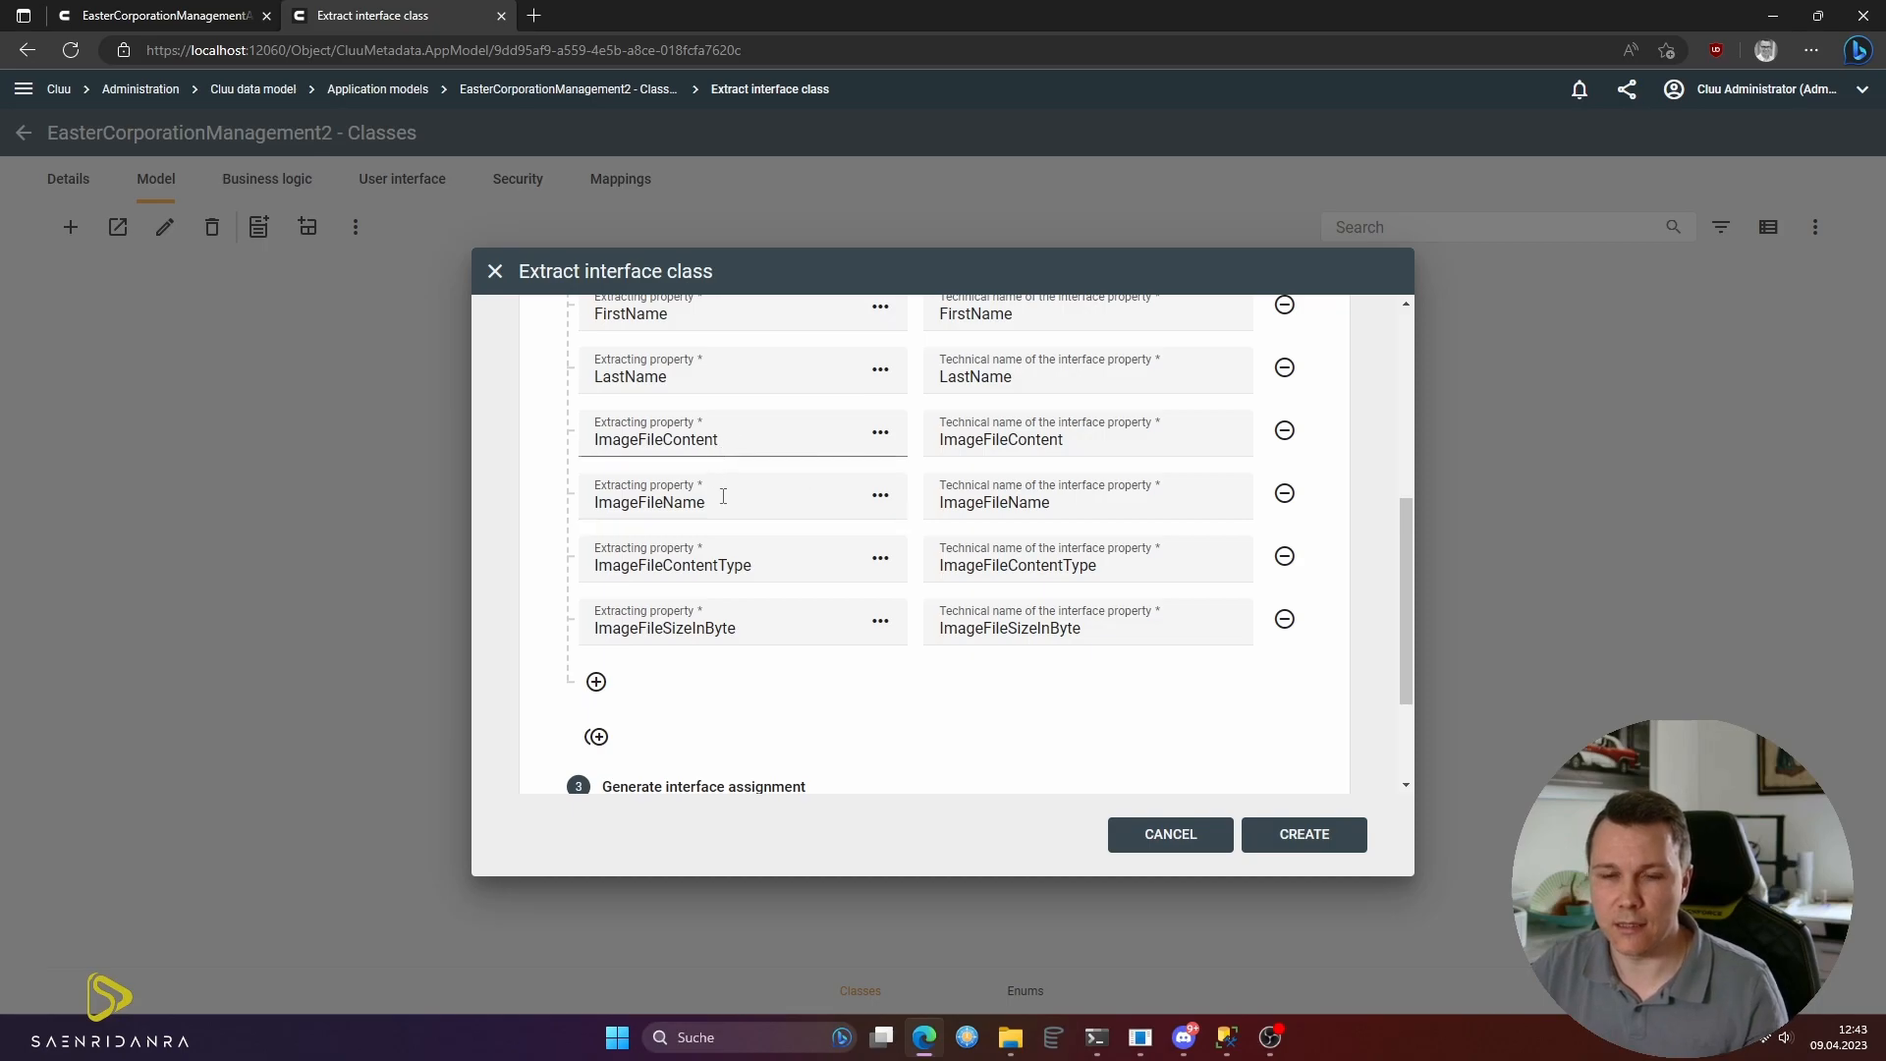
# - Check the list of extracting properties and create the IPerson interface class
pyautogui.scroll(2, 727, 491)
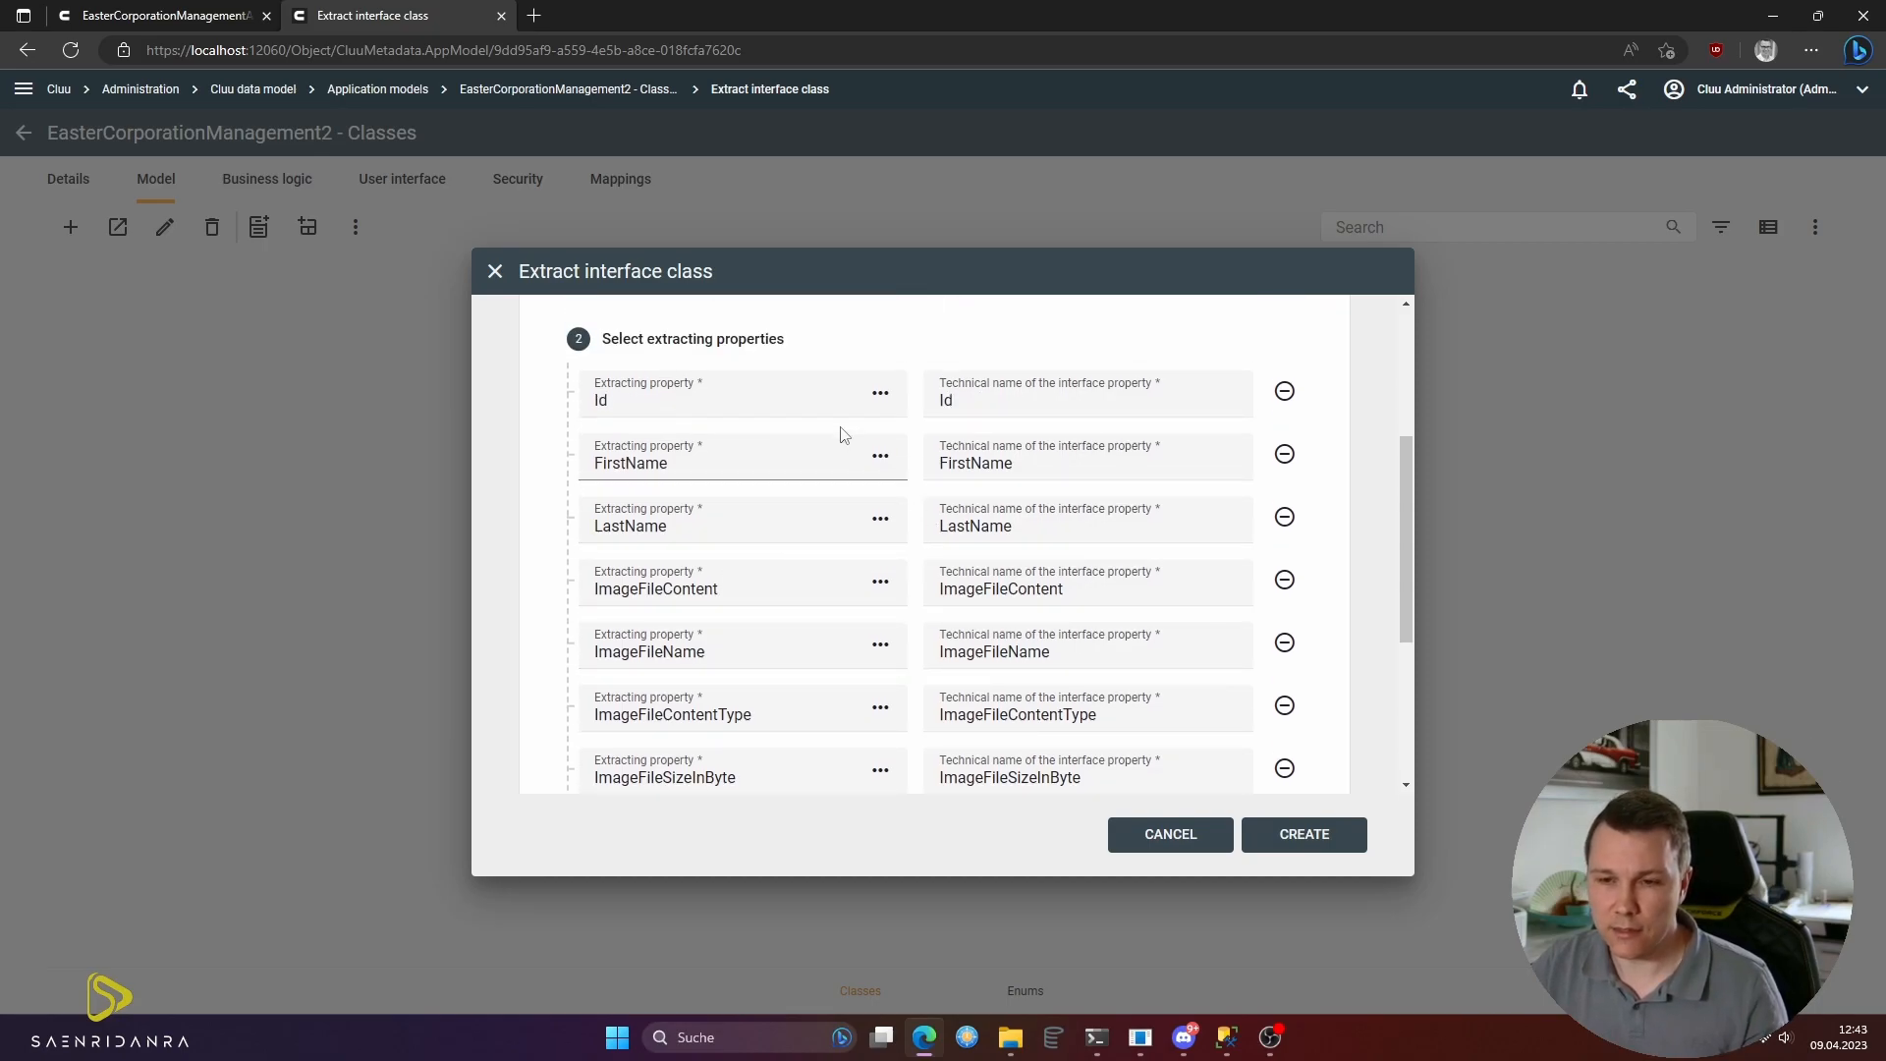
pyautogui.scroll(-1, 1081, 648)
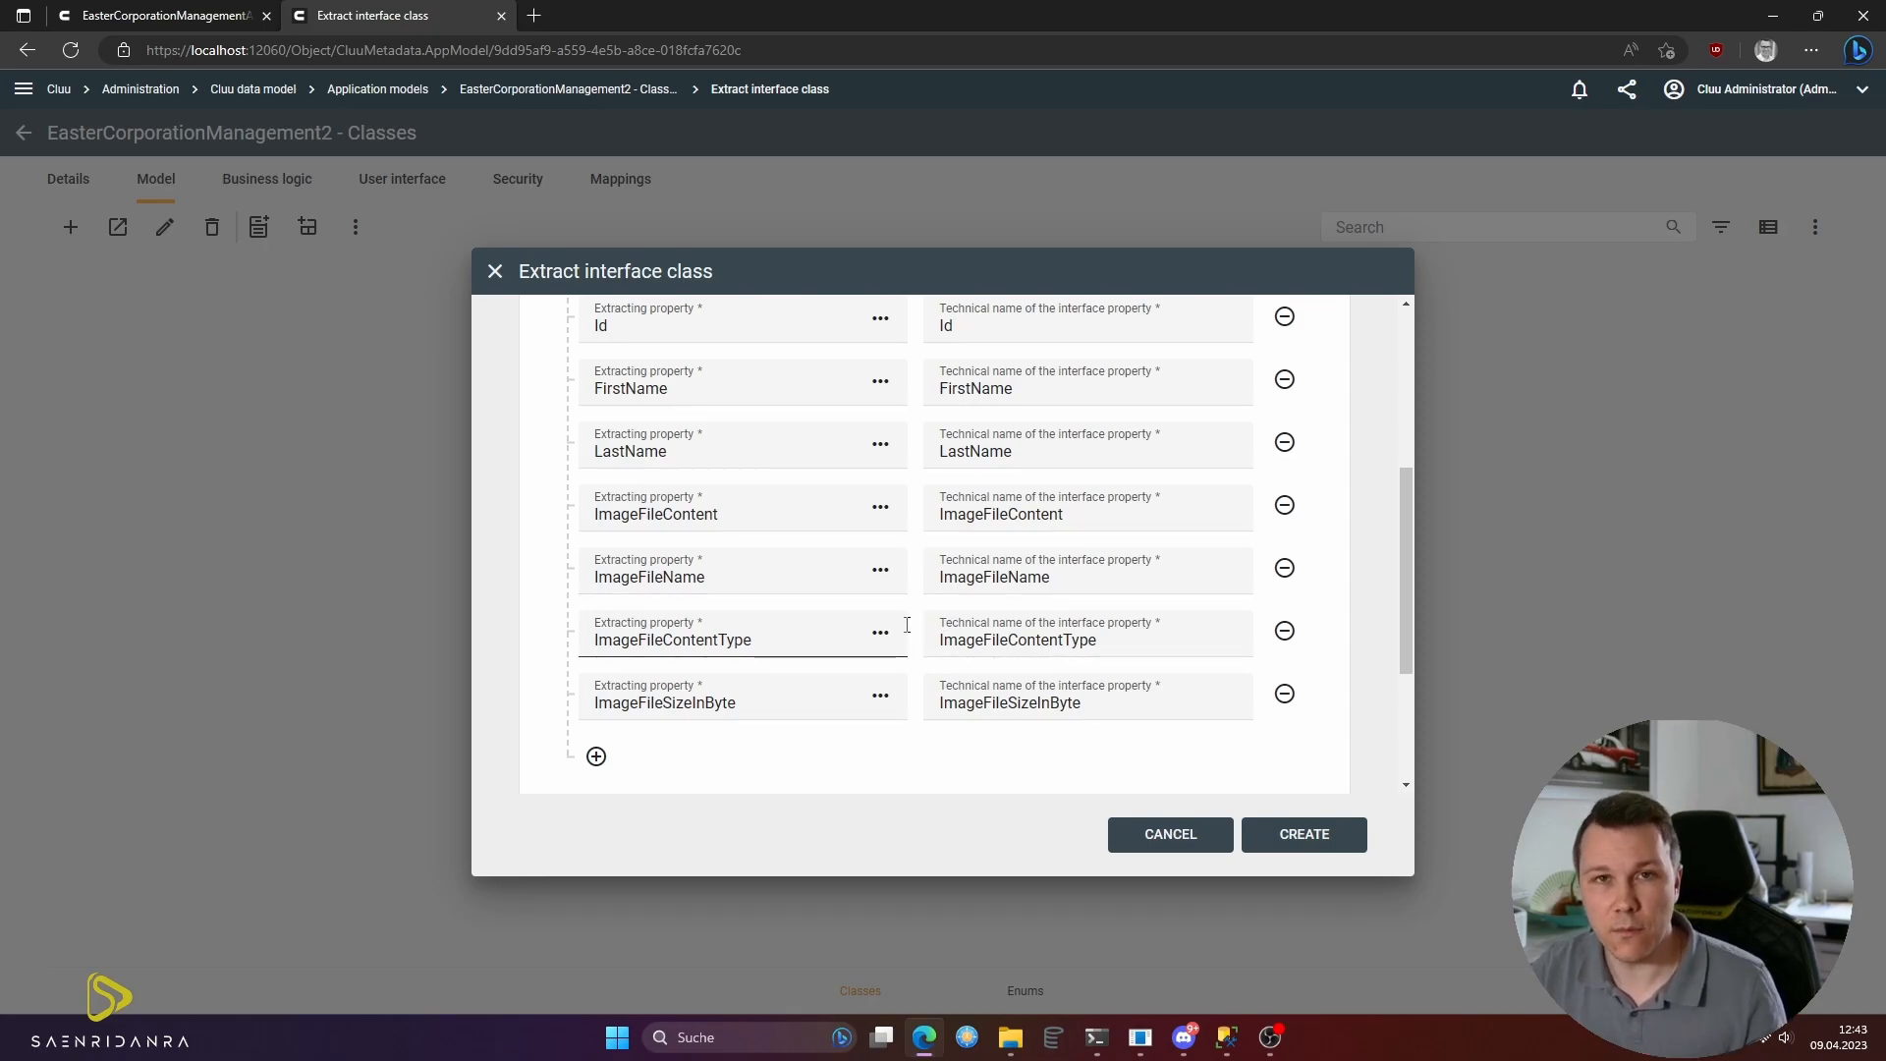
pyautogui.click(1312, 839)
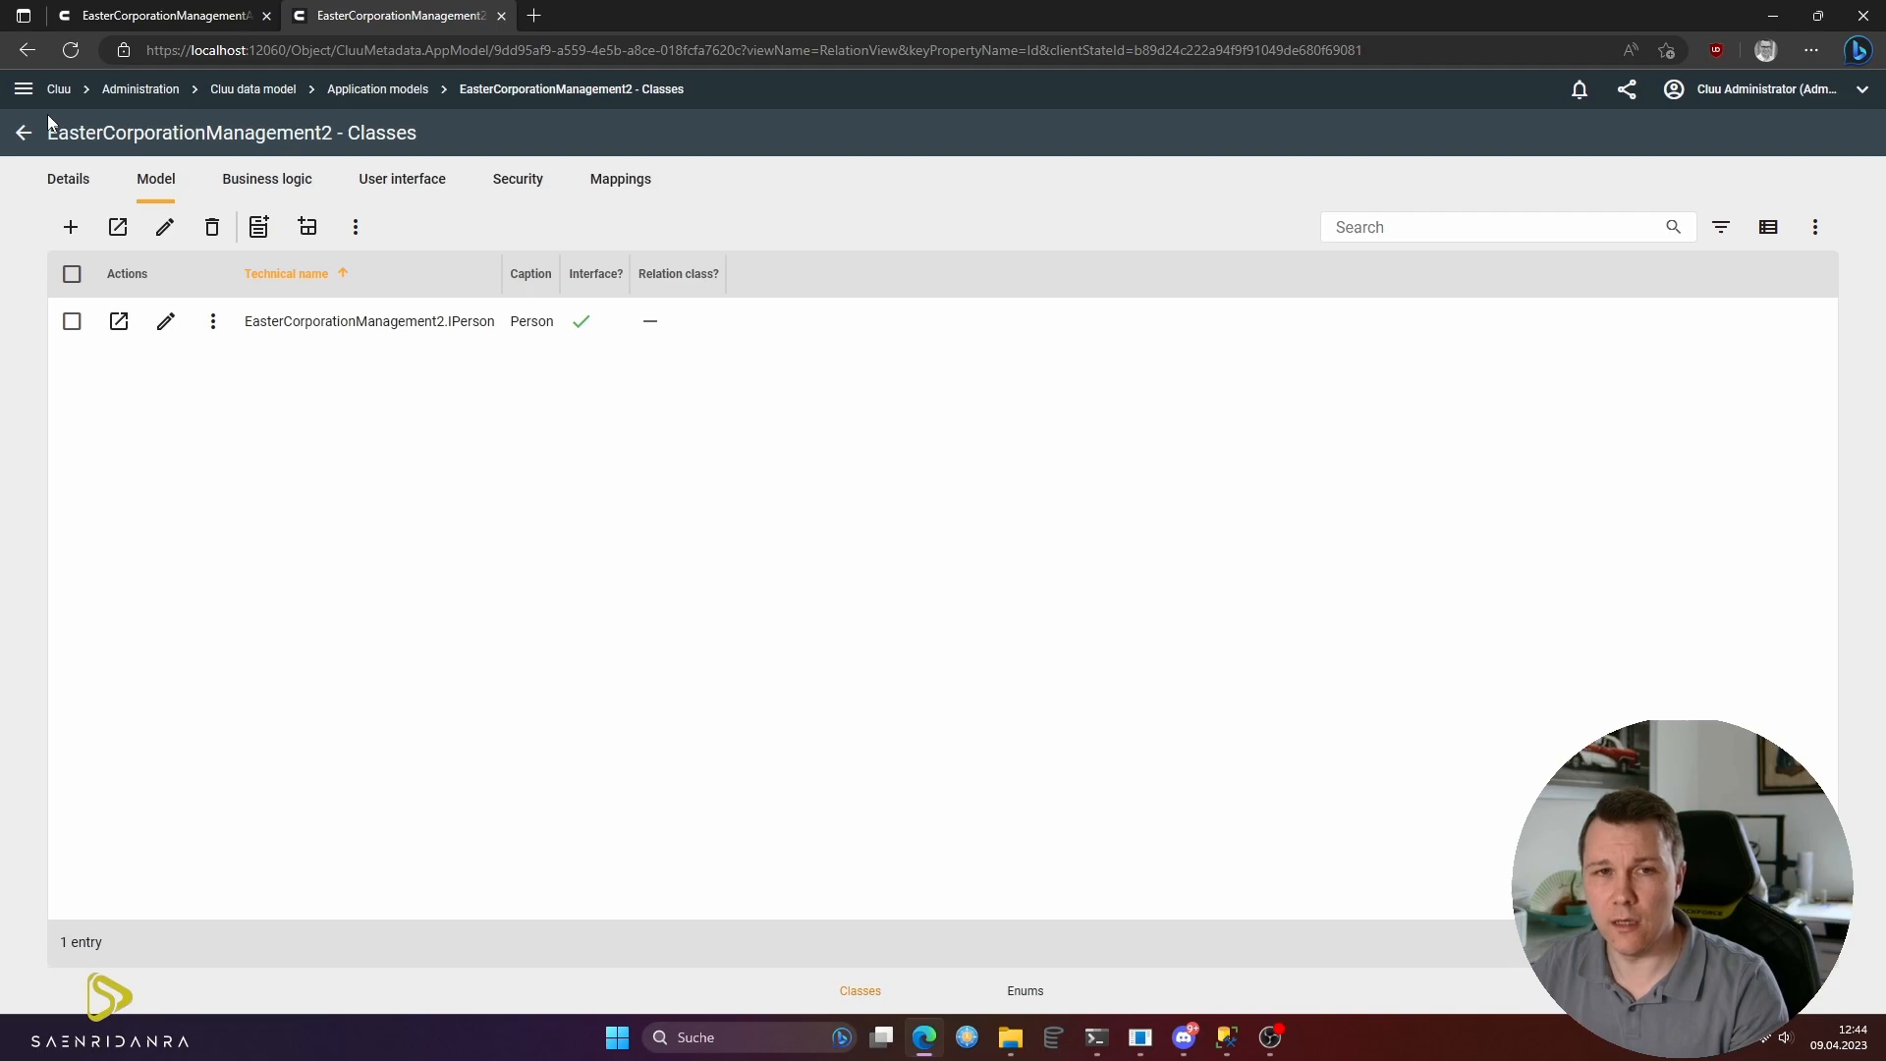
# - Invalidate all services with the Invalidate admin tool and close its dialog
pyautogui.click(22, 88)
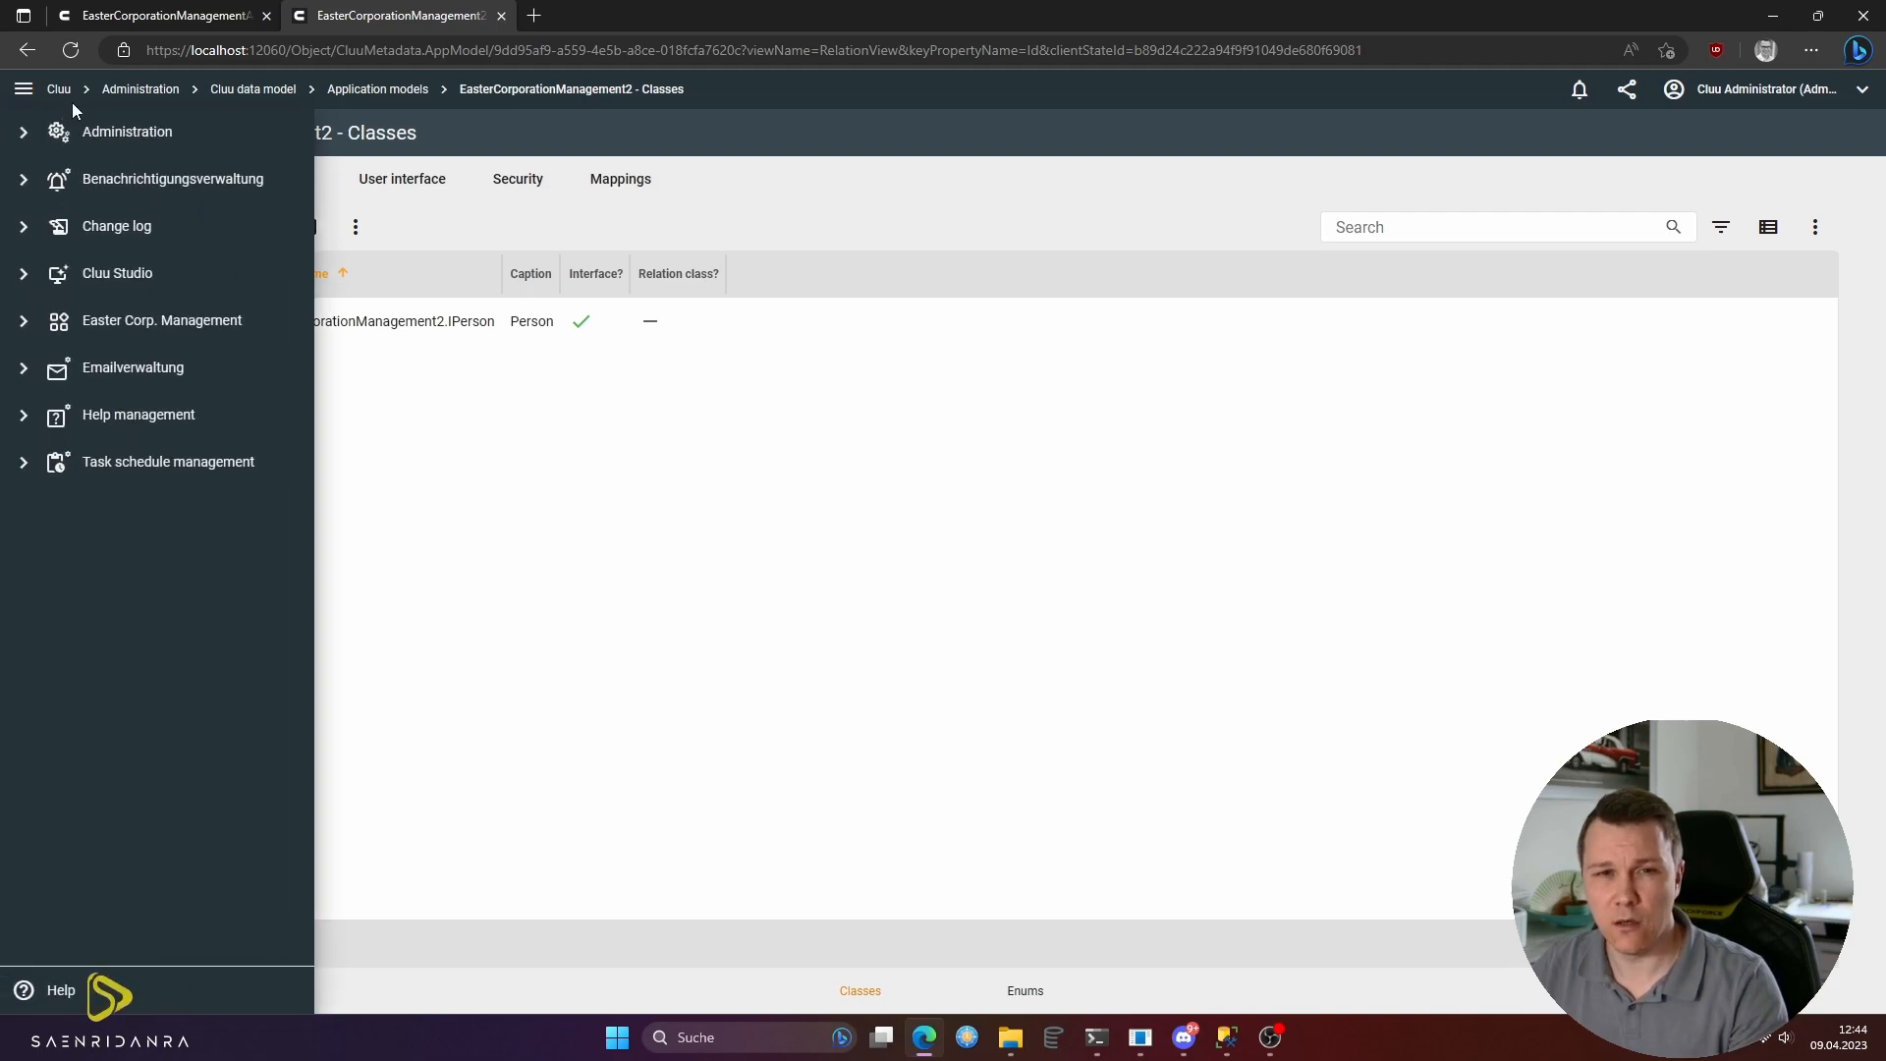
pyautogui.click(22, 138)
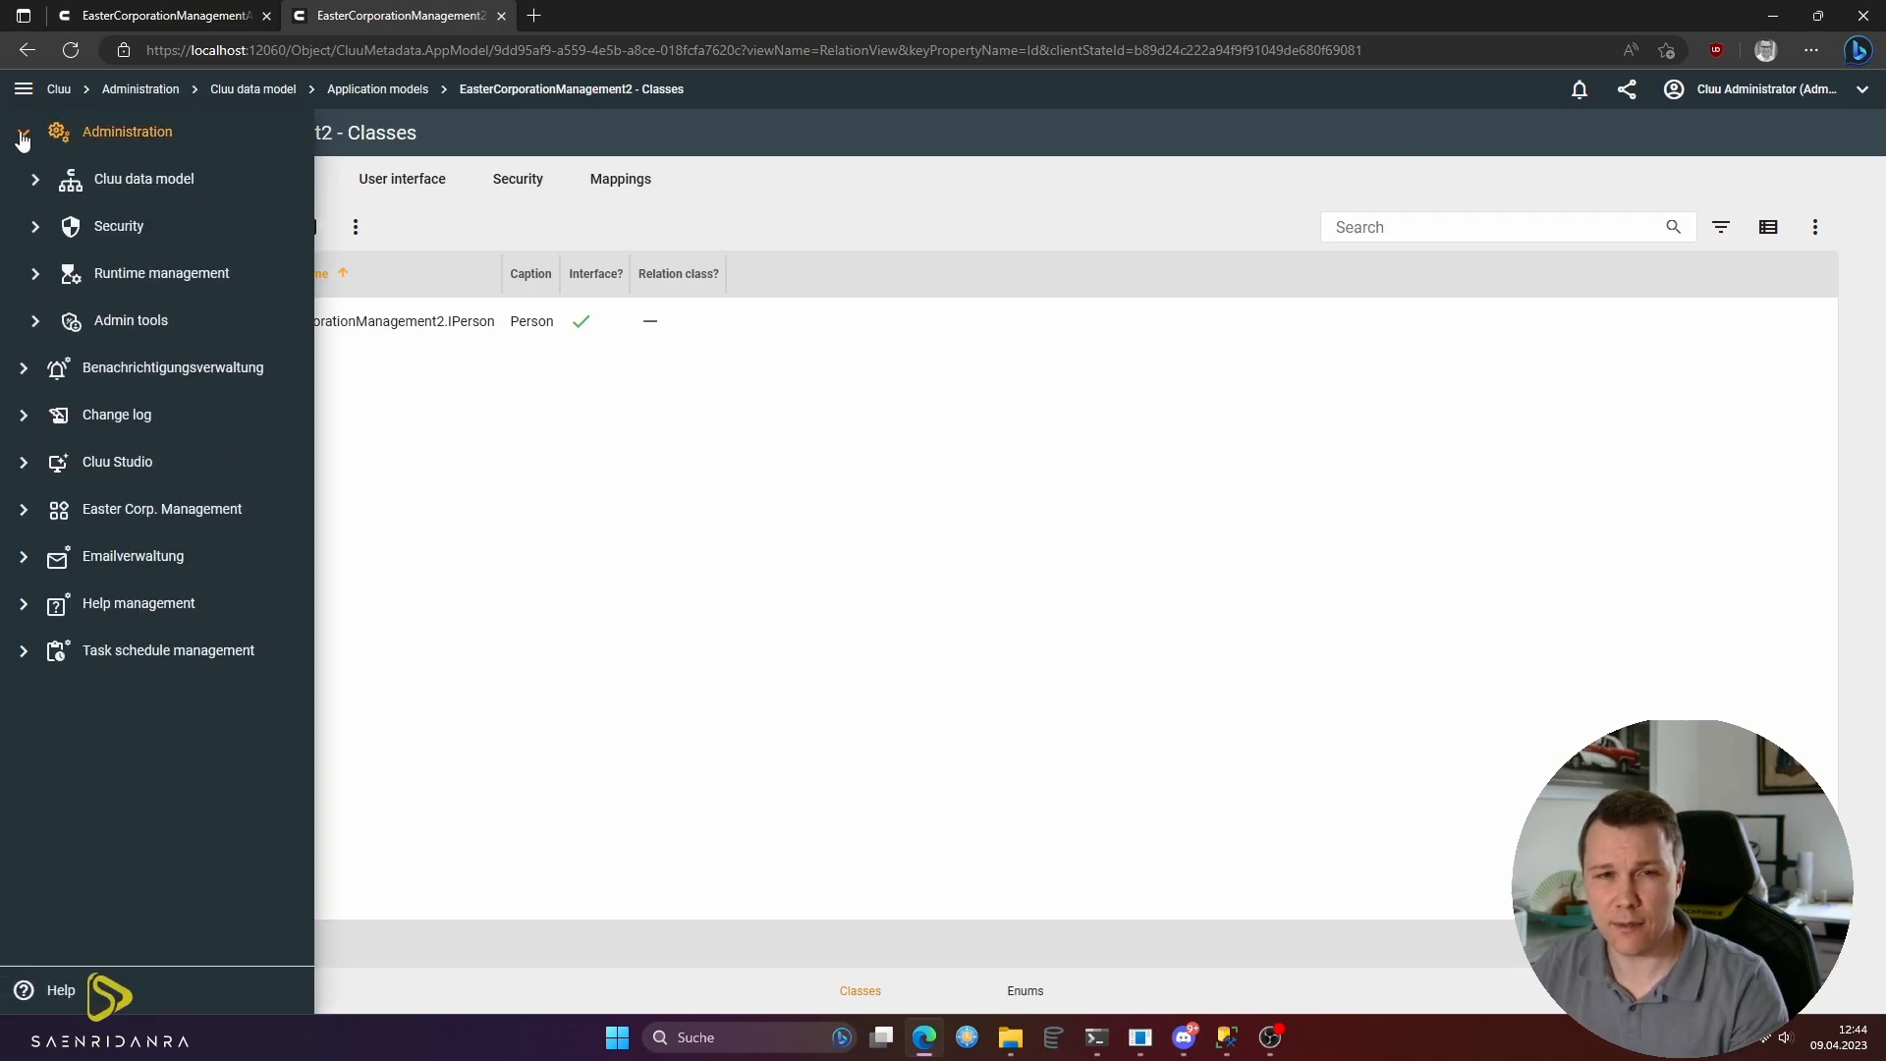
pyautogui.click(35, 322)
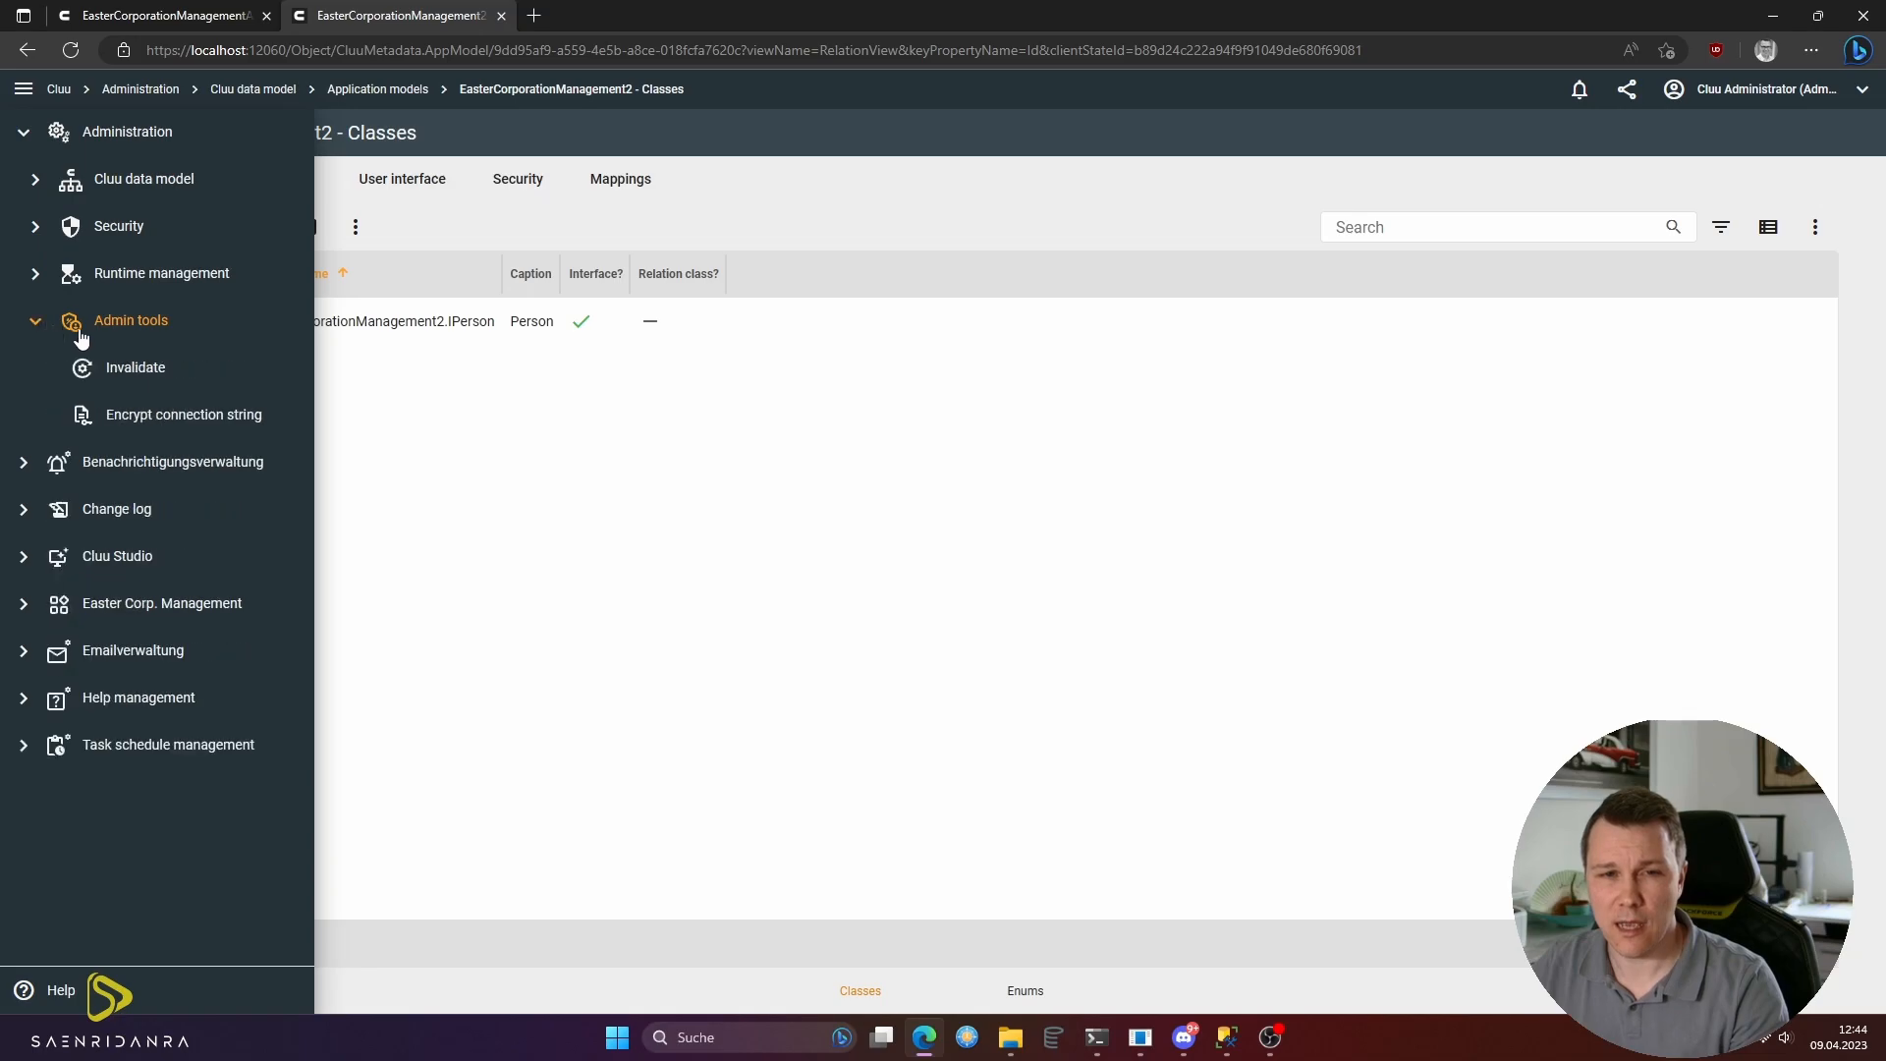
pyautogui.click(138, 370)
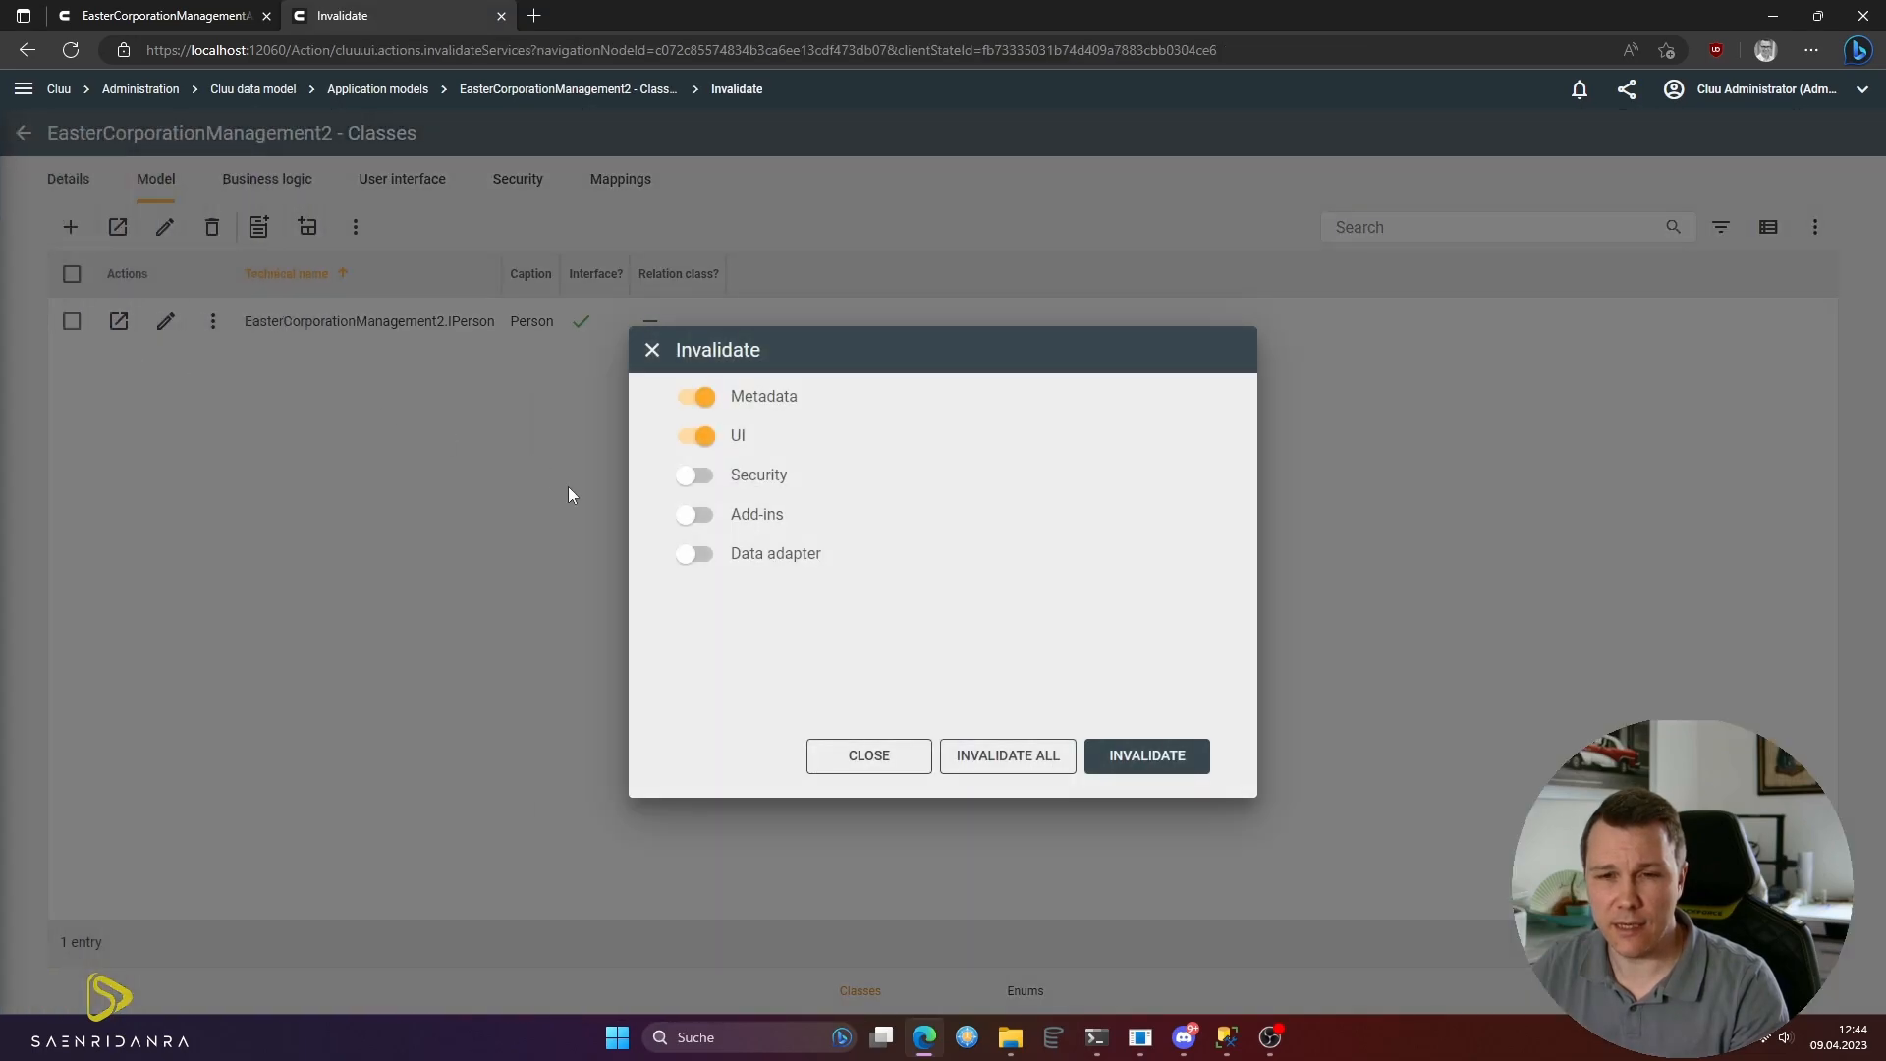
pyautogui.click(1014, 761)
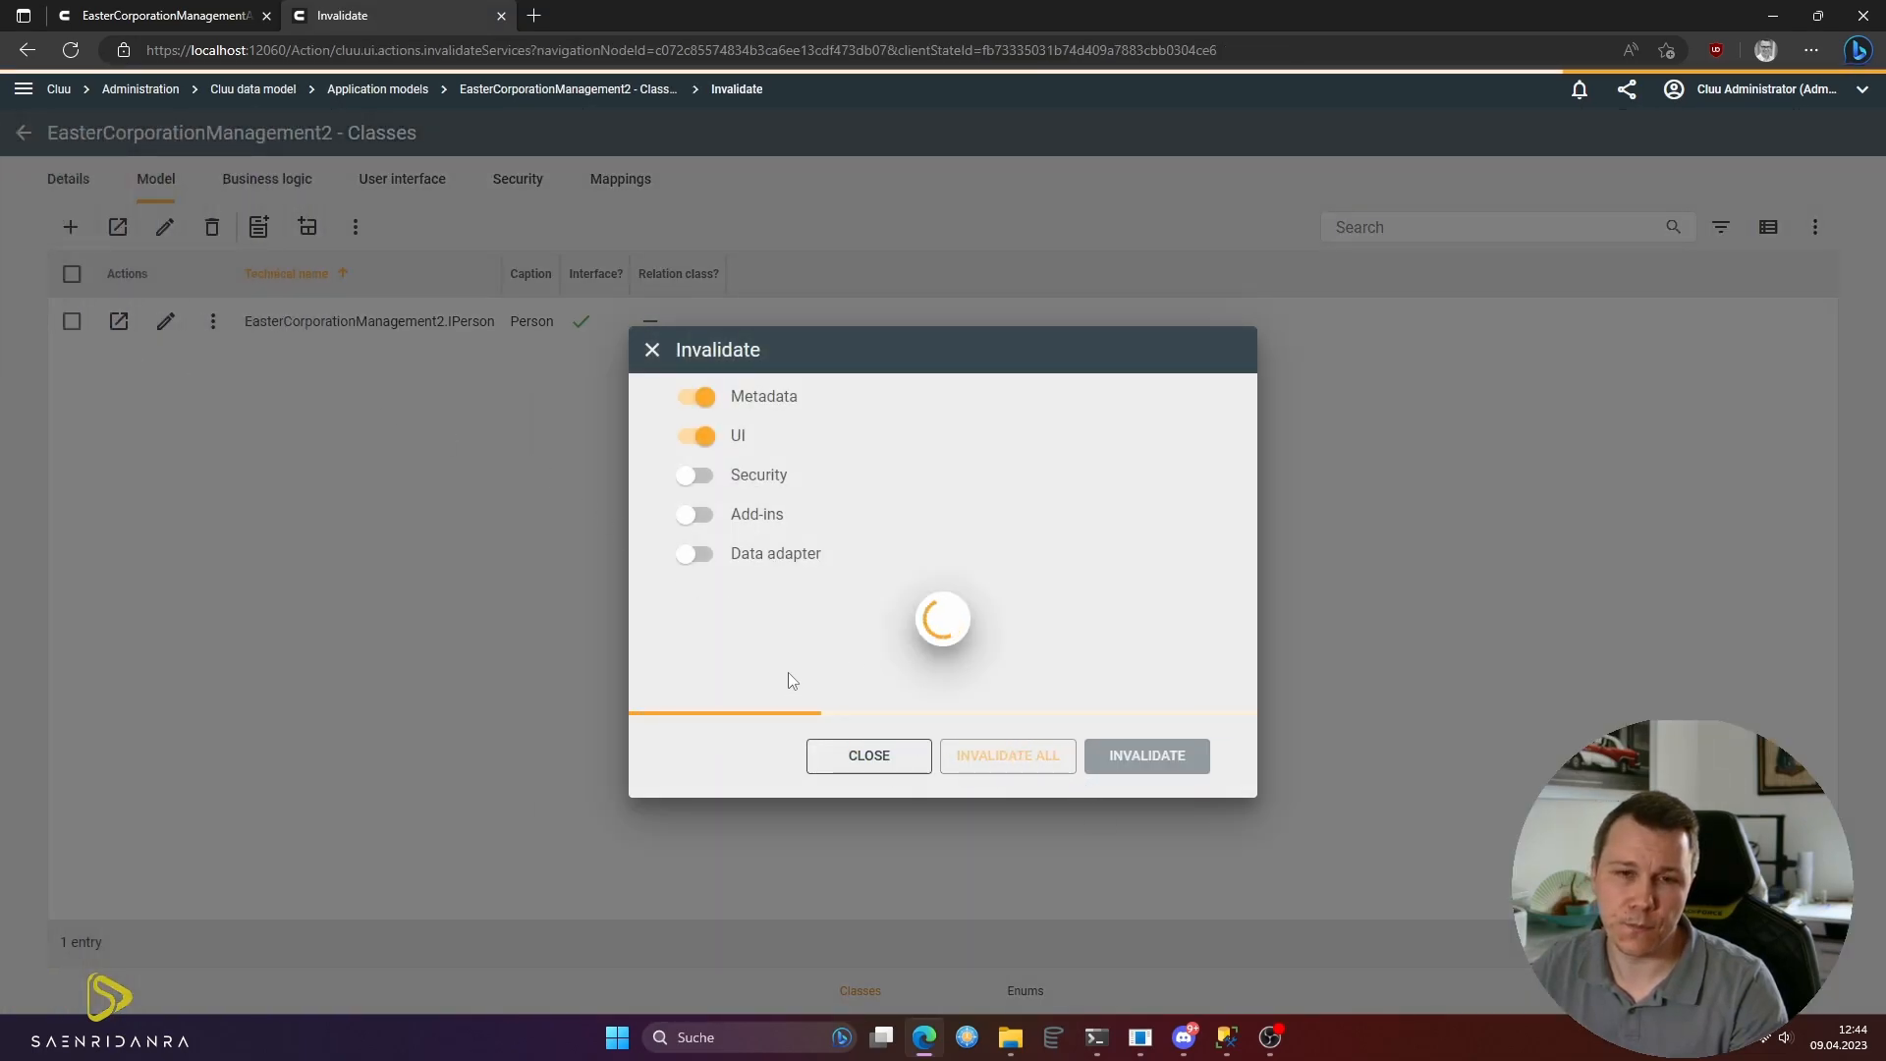
pyautogui.click(877, 754)
# - View the records of the EasterCorporationManagement2.IPerson class, including the page address, and return to the class list
pyautogui.click(215, 324)
pyautogui.click(430, 575)
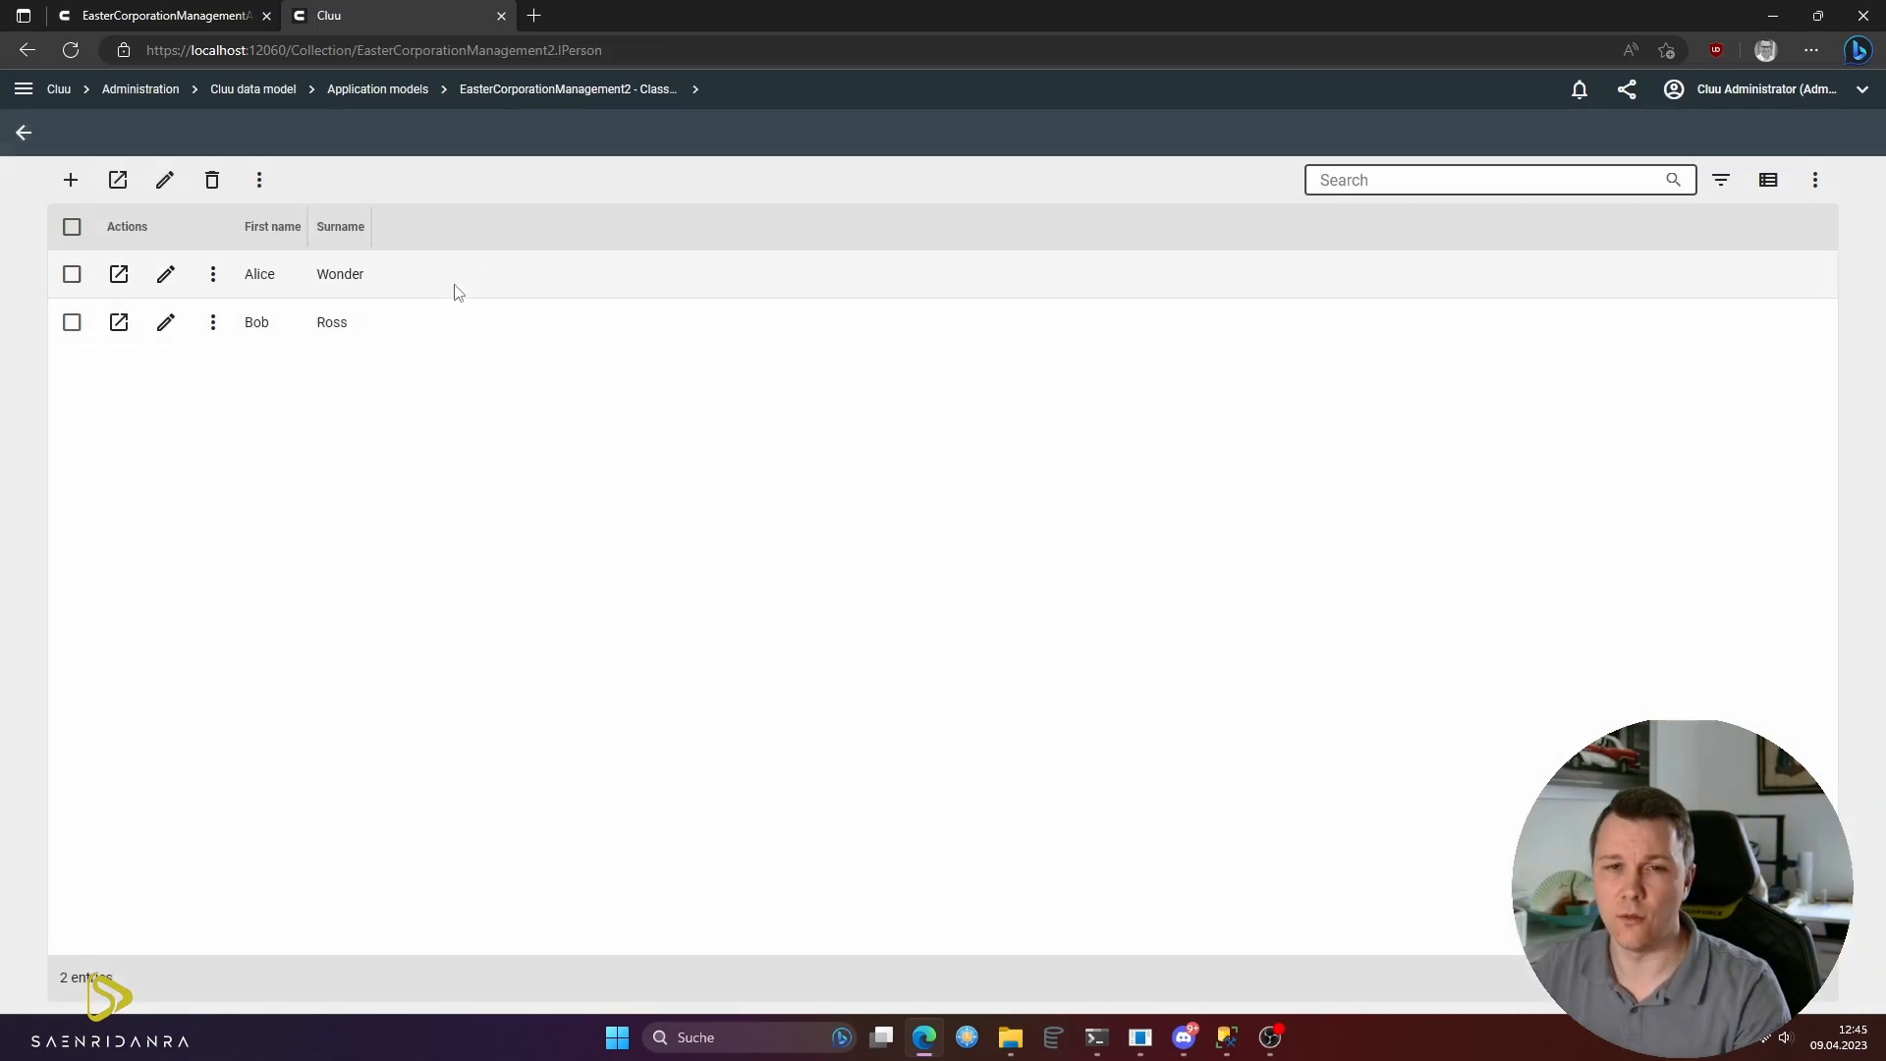
pyautogui.moveTo(603, 49); pyautogui.dragTo(559, 49)
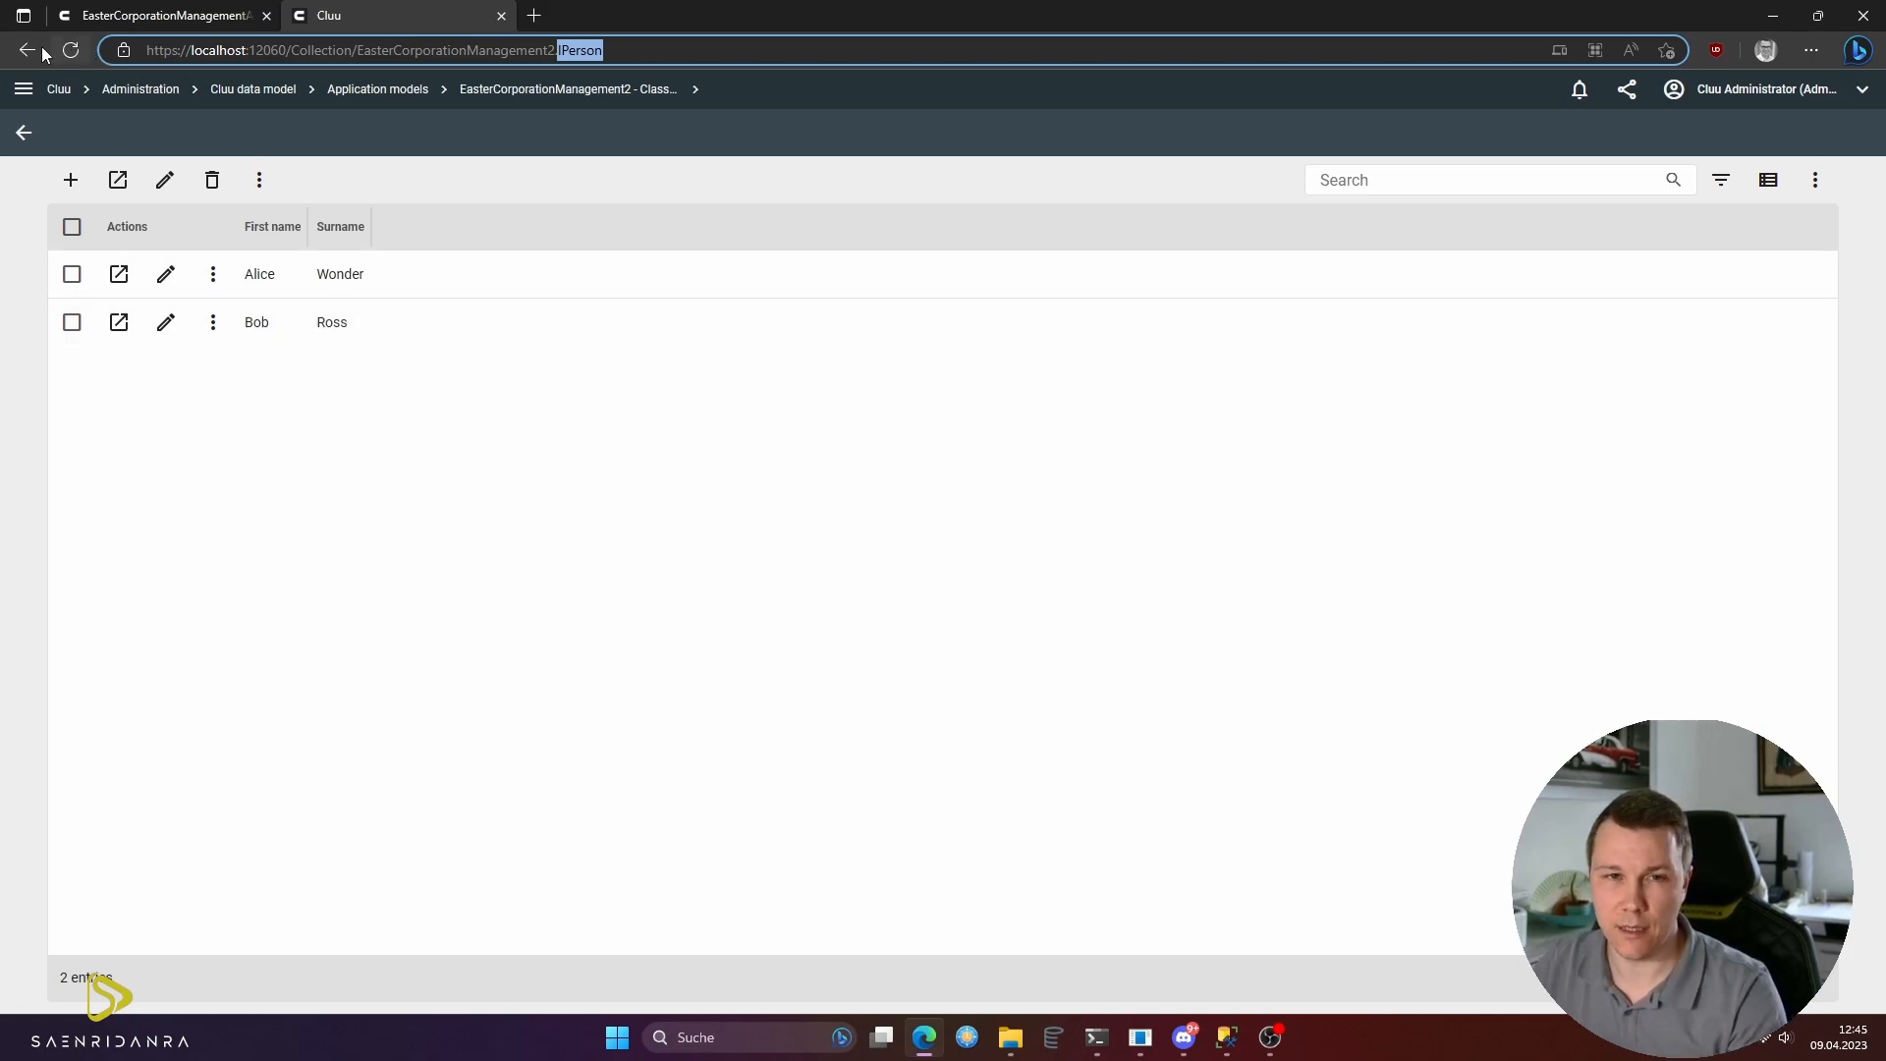
pyautogui.click(22, 132)
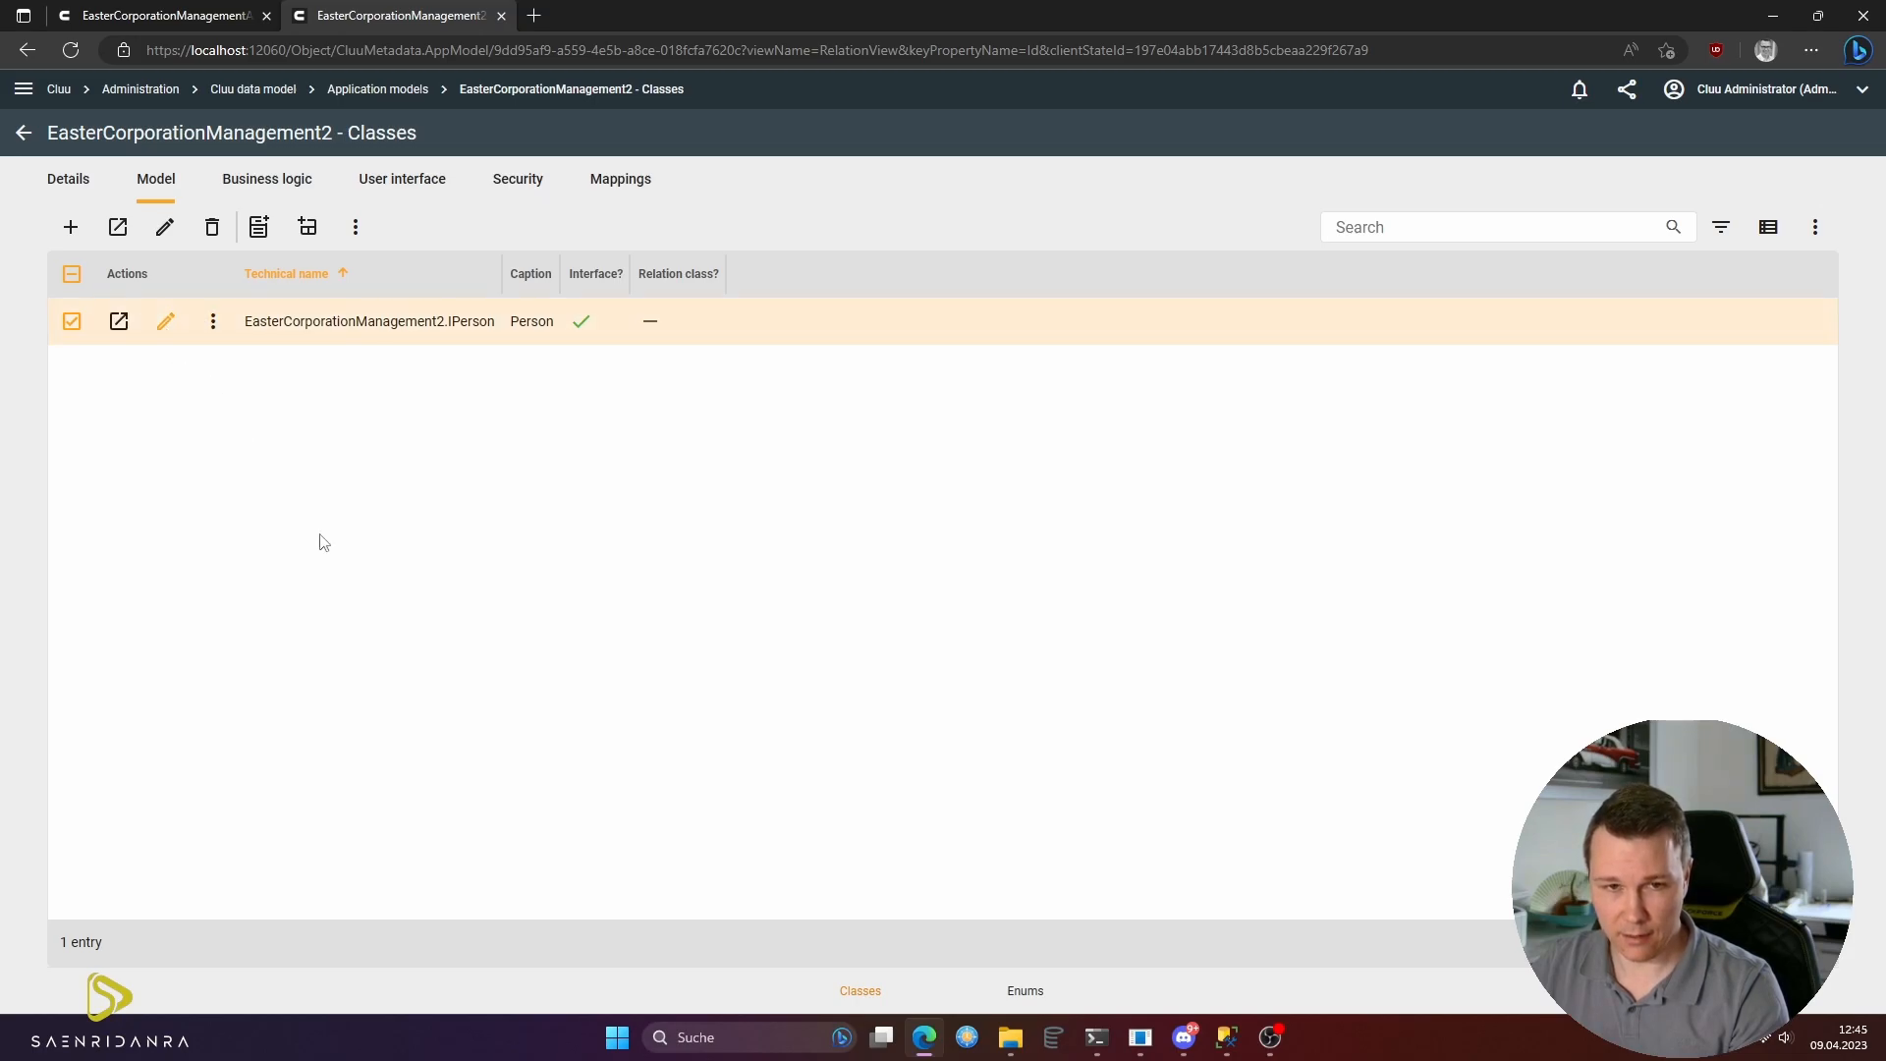
# - Set the IPerson class's friendly name expression to {FirstName} {LastName}, check its properties and save the class
pyautogui.scroll(-1, 540, 632)
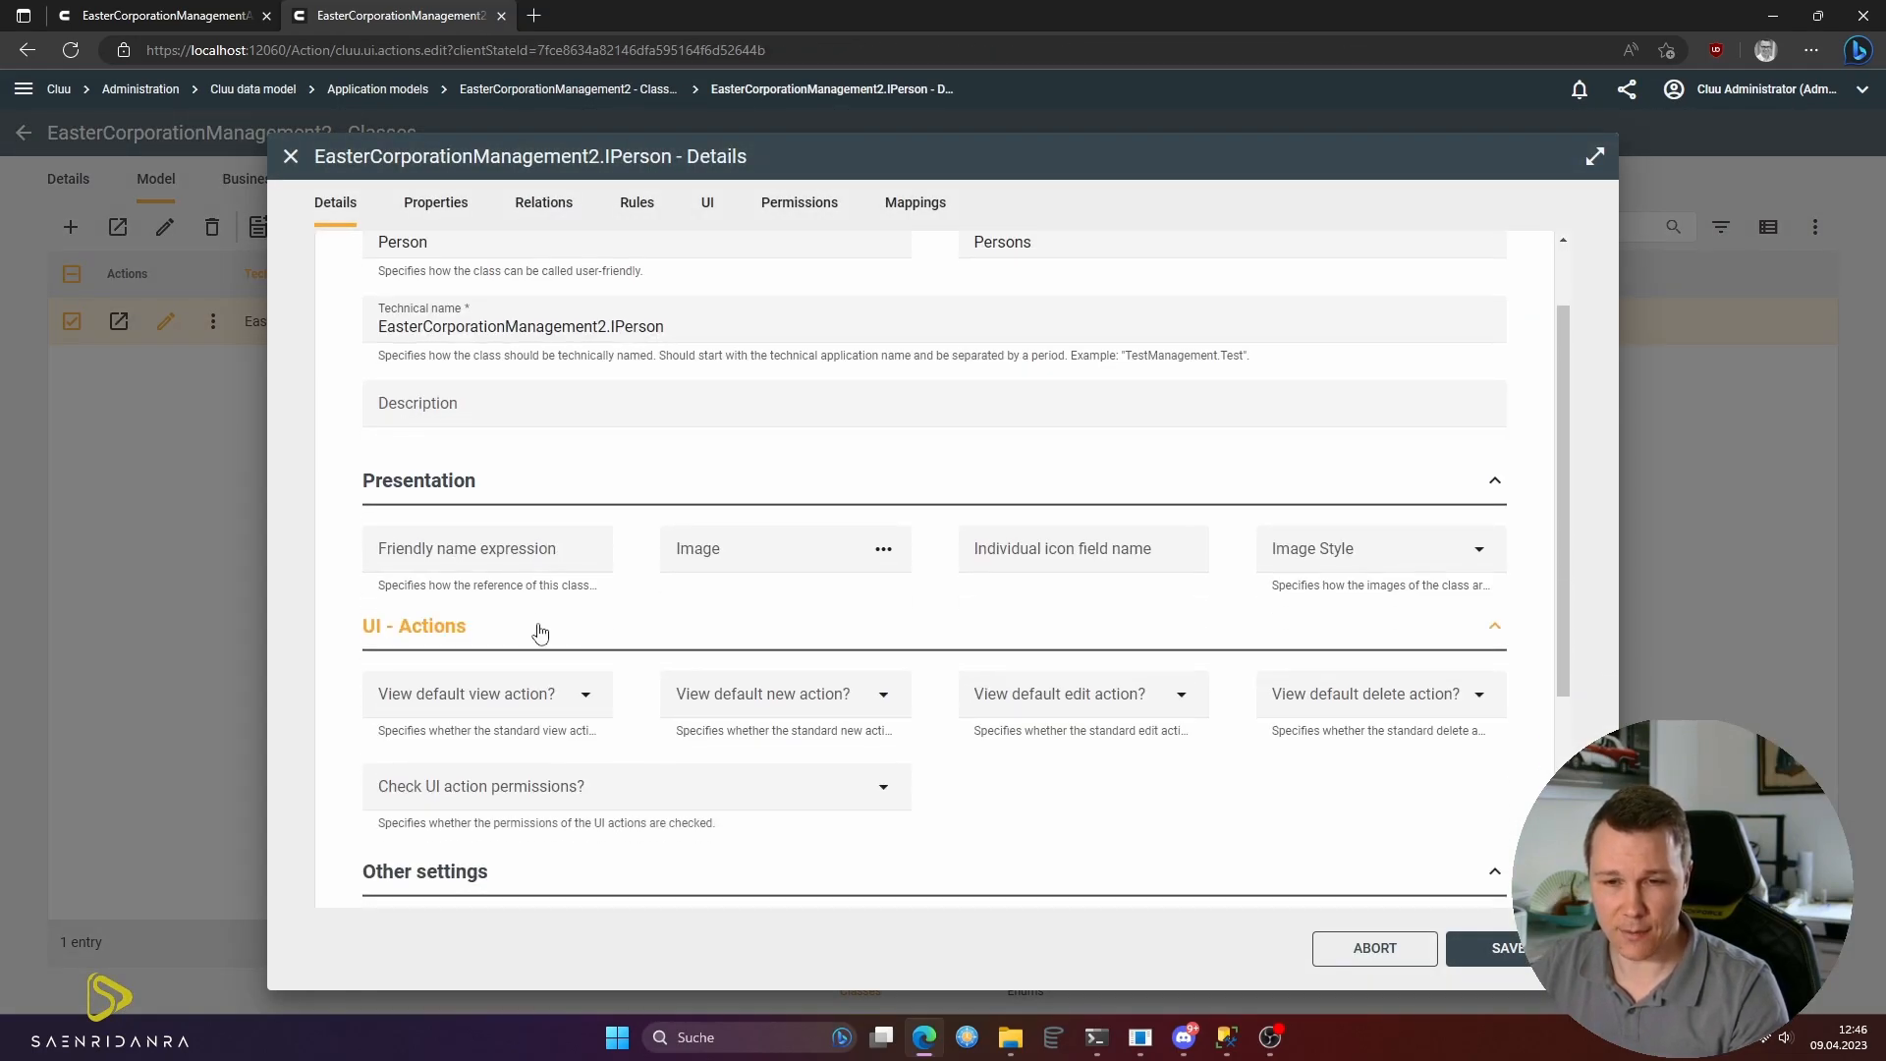
pyautogui.scroll(1, 491, 378)
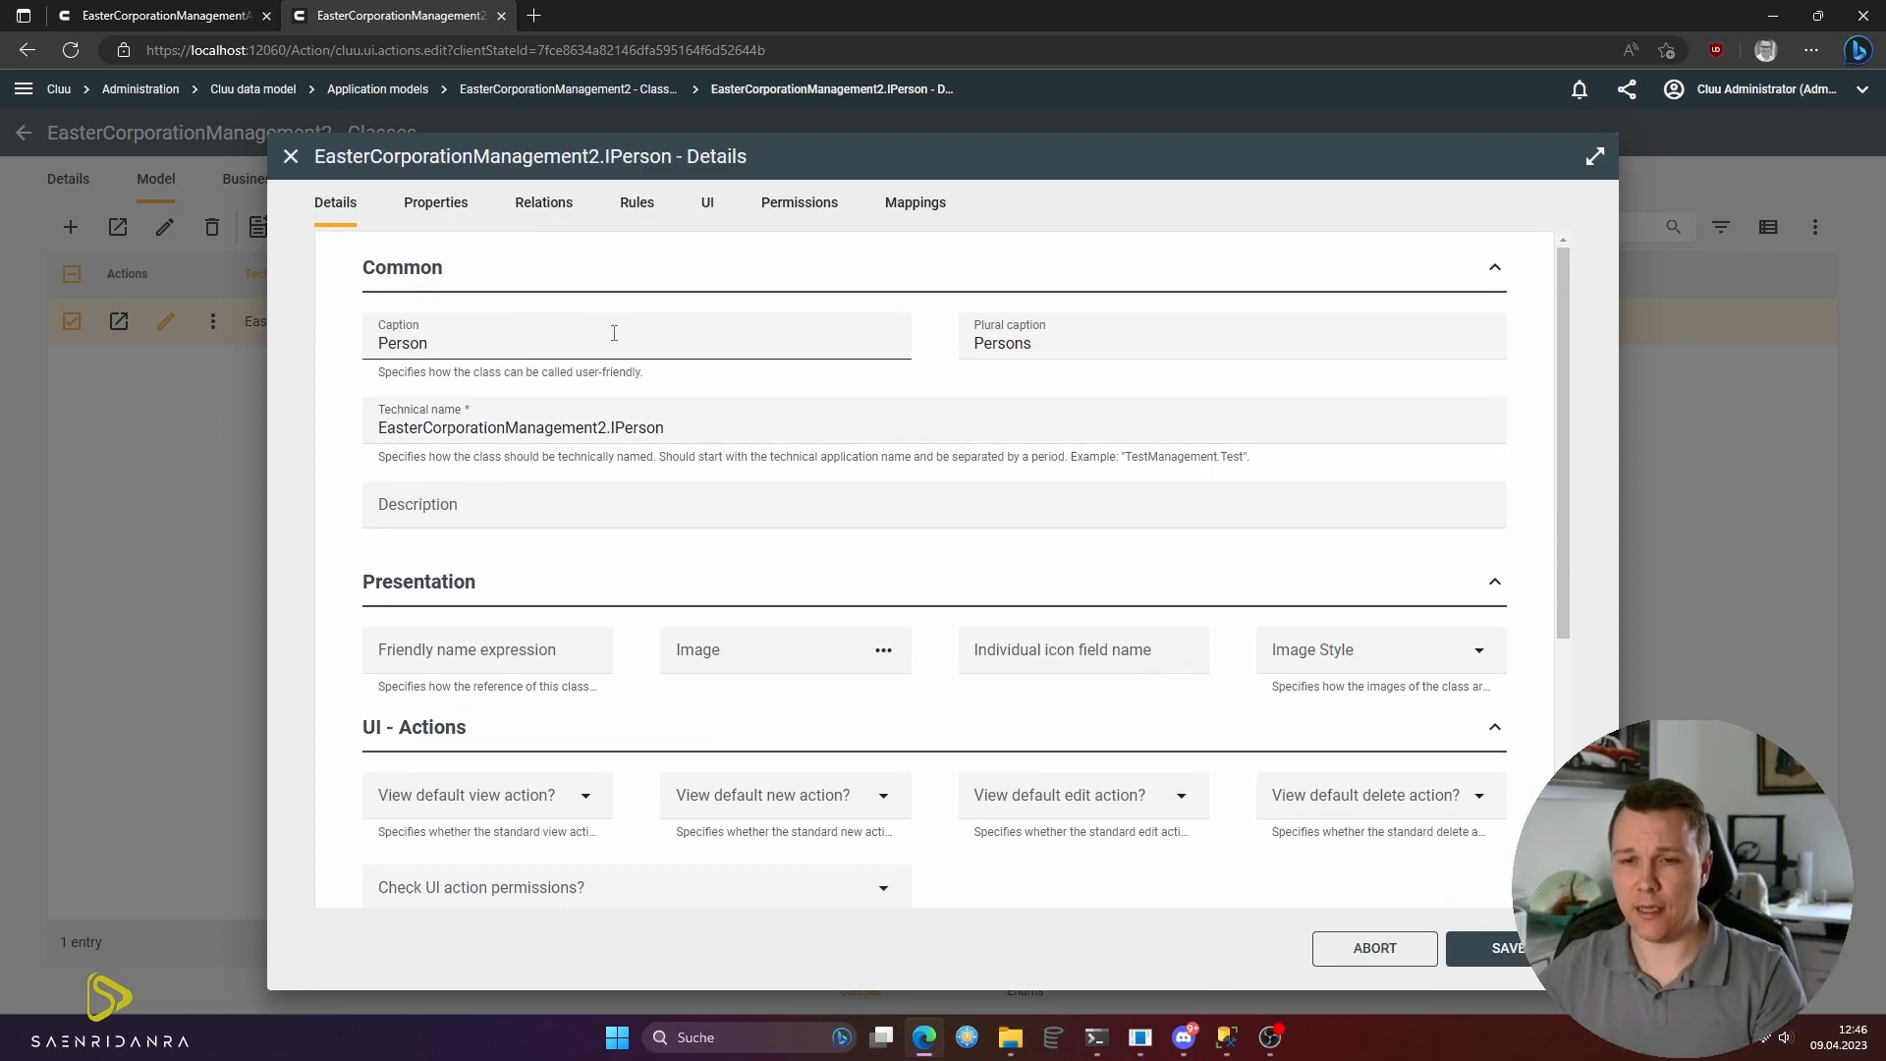
pyautogui.click(490, 646)
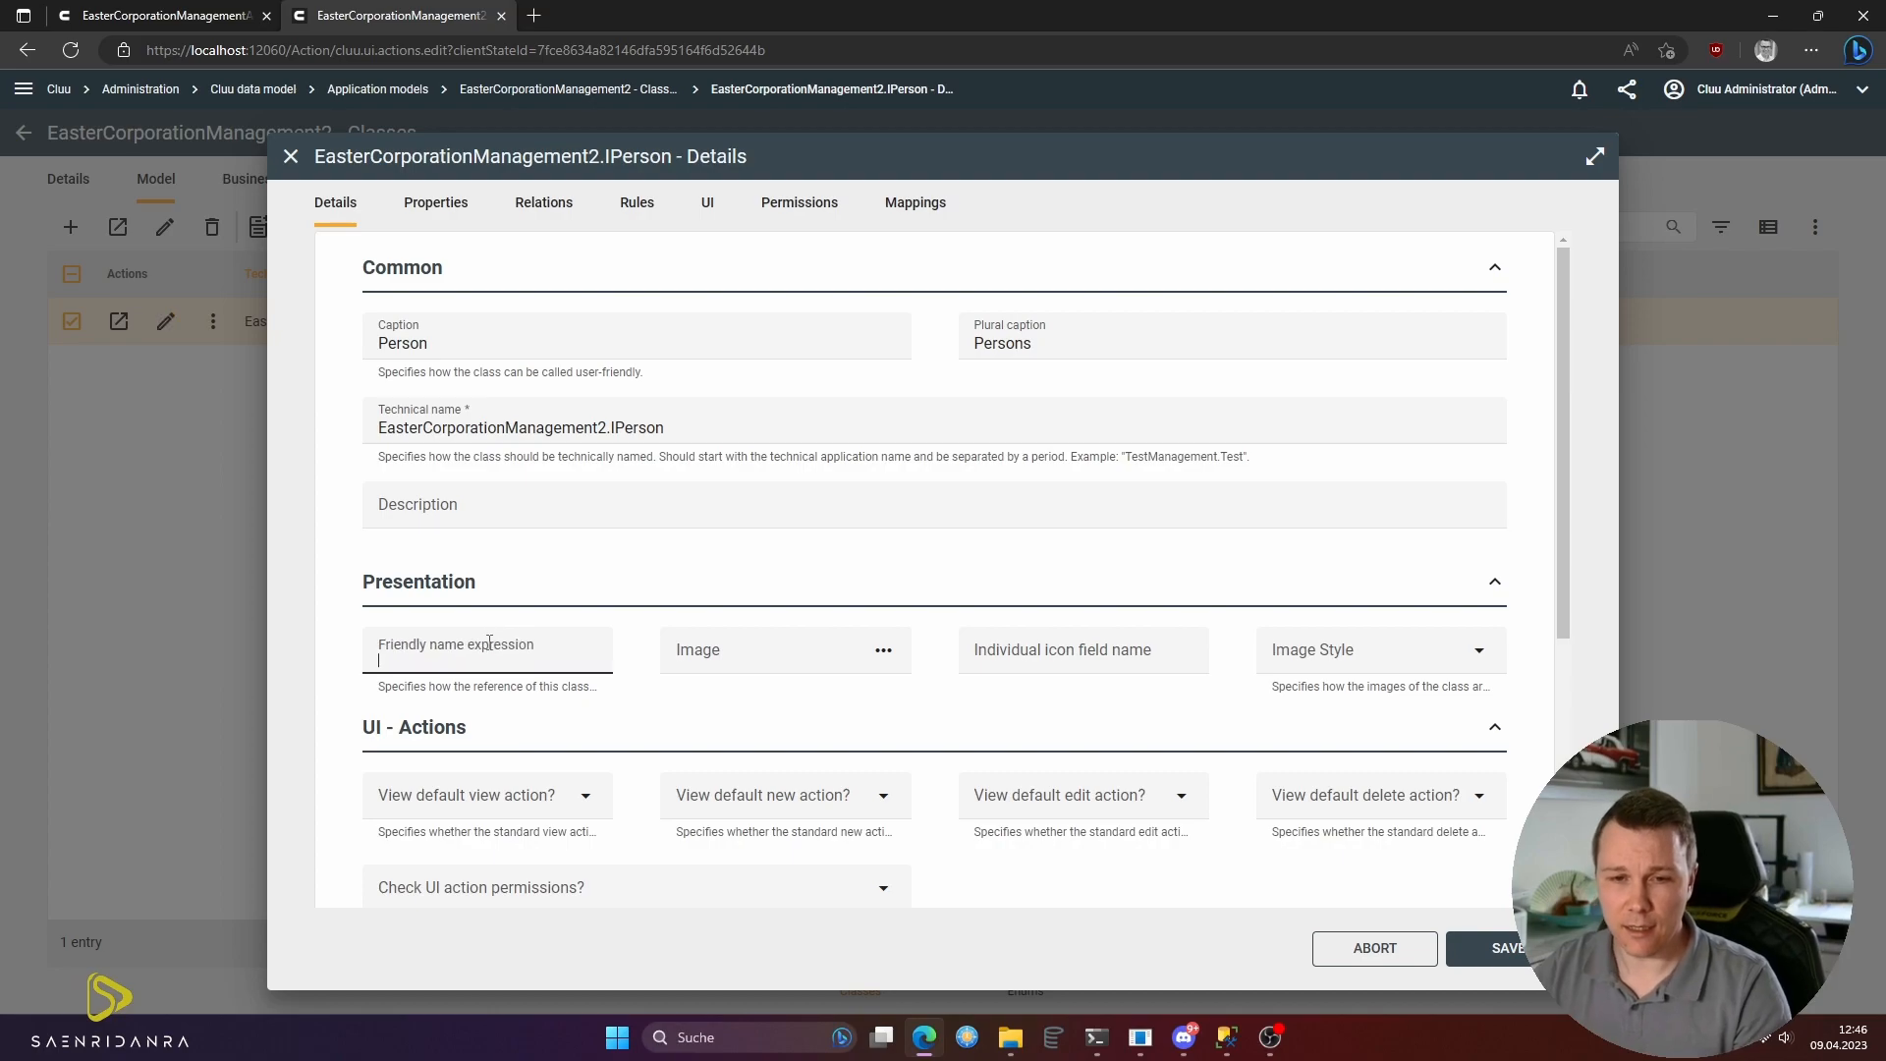
pyautogui.write('{FirstName\\}')
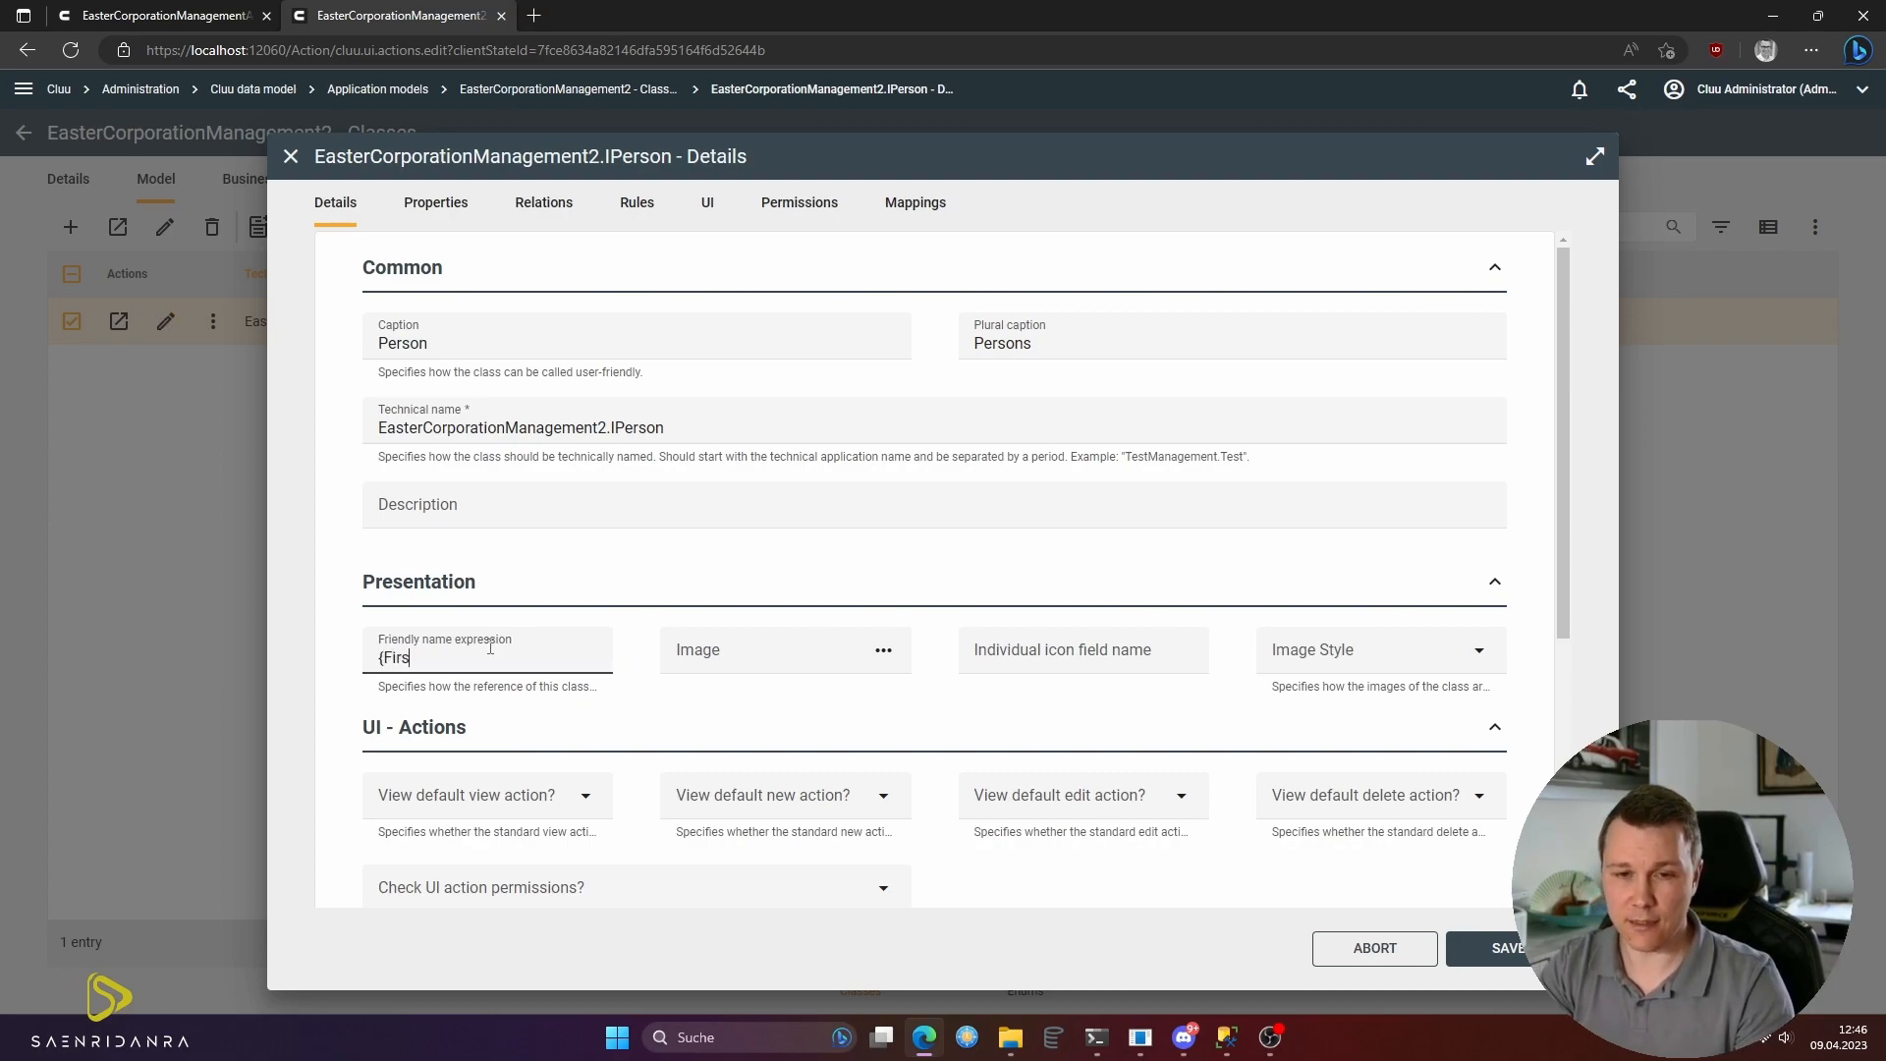
pyautogui.press('BackSpace')
pyautogui.press('BackSpace')
pyautogui.write('}')
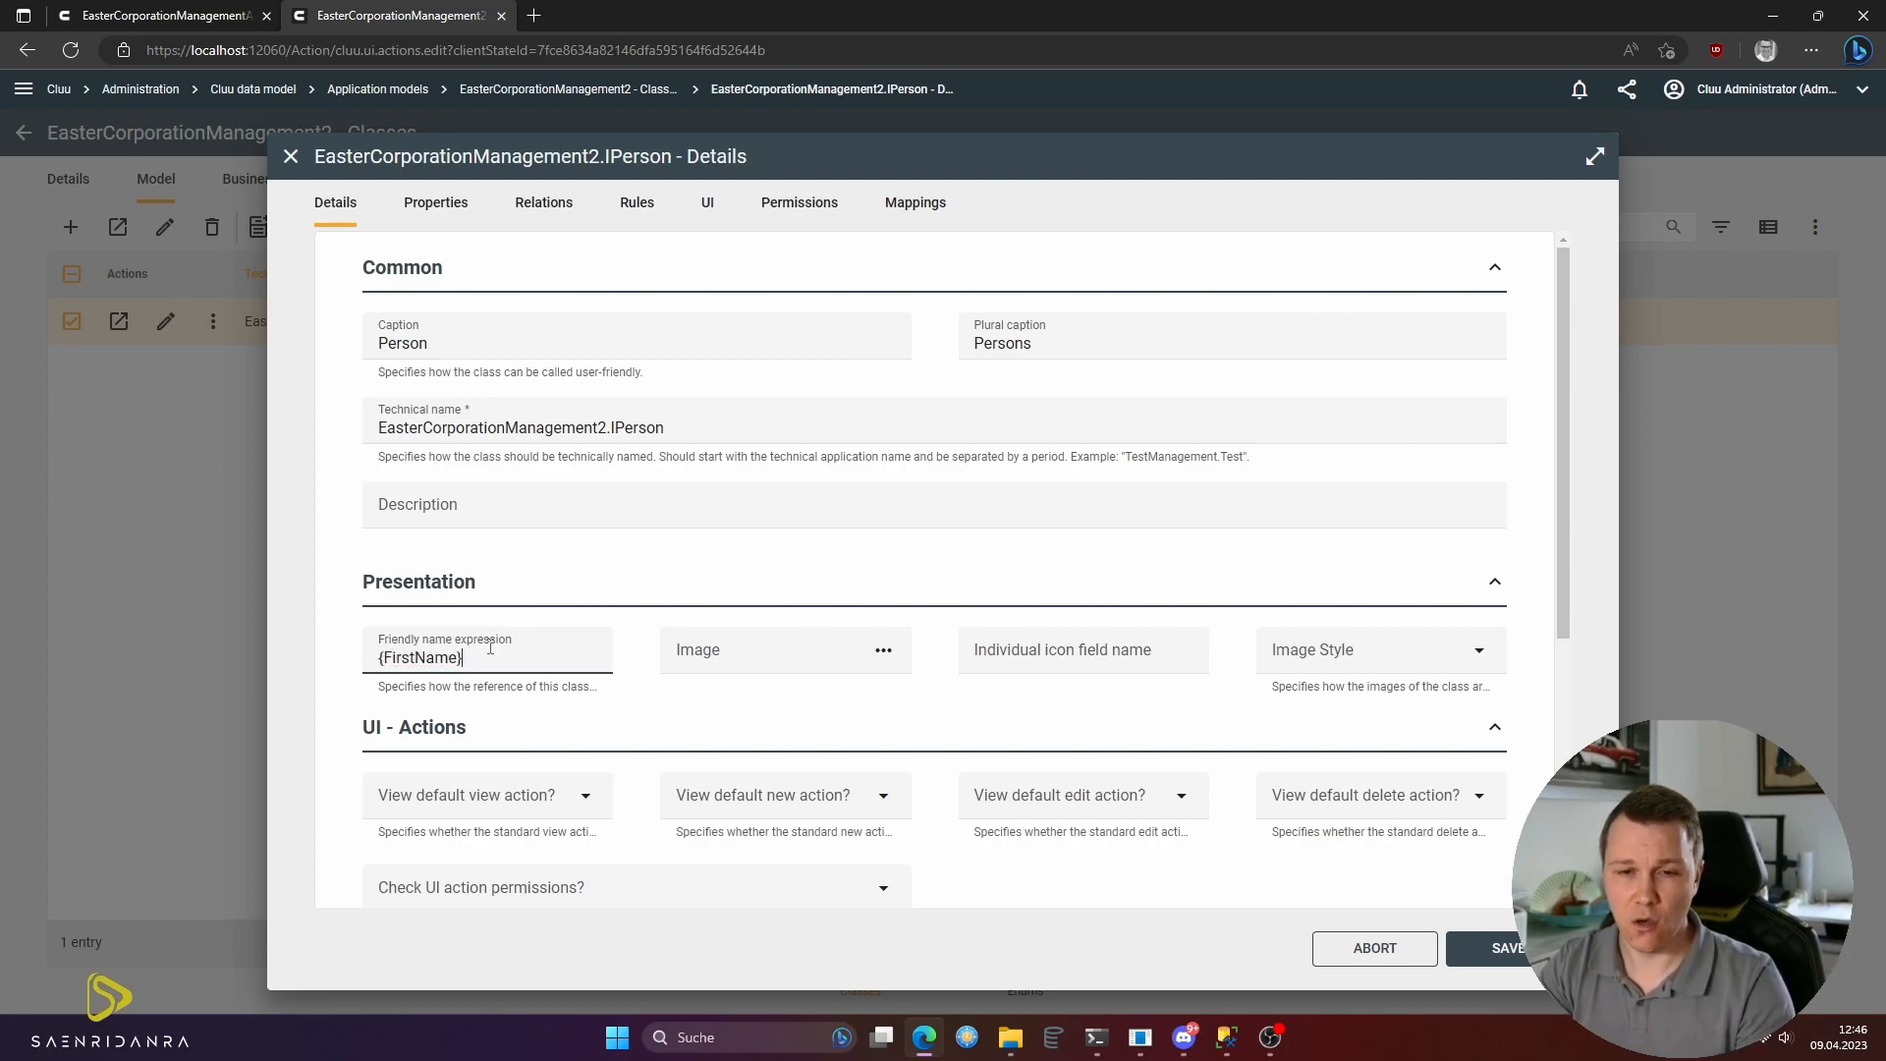
pyautogui.write(' {LastName')
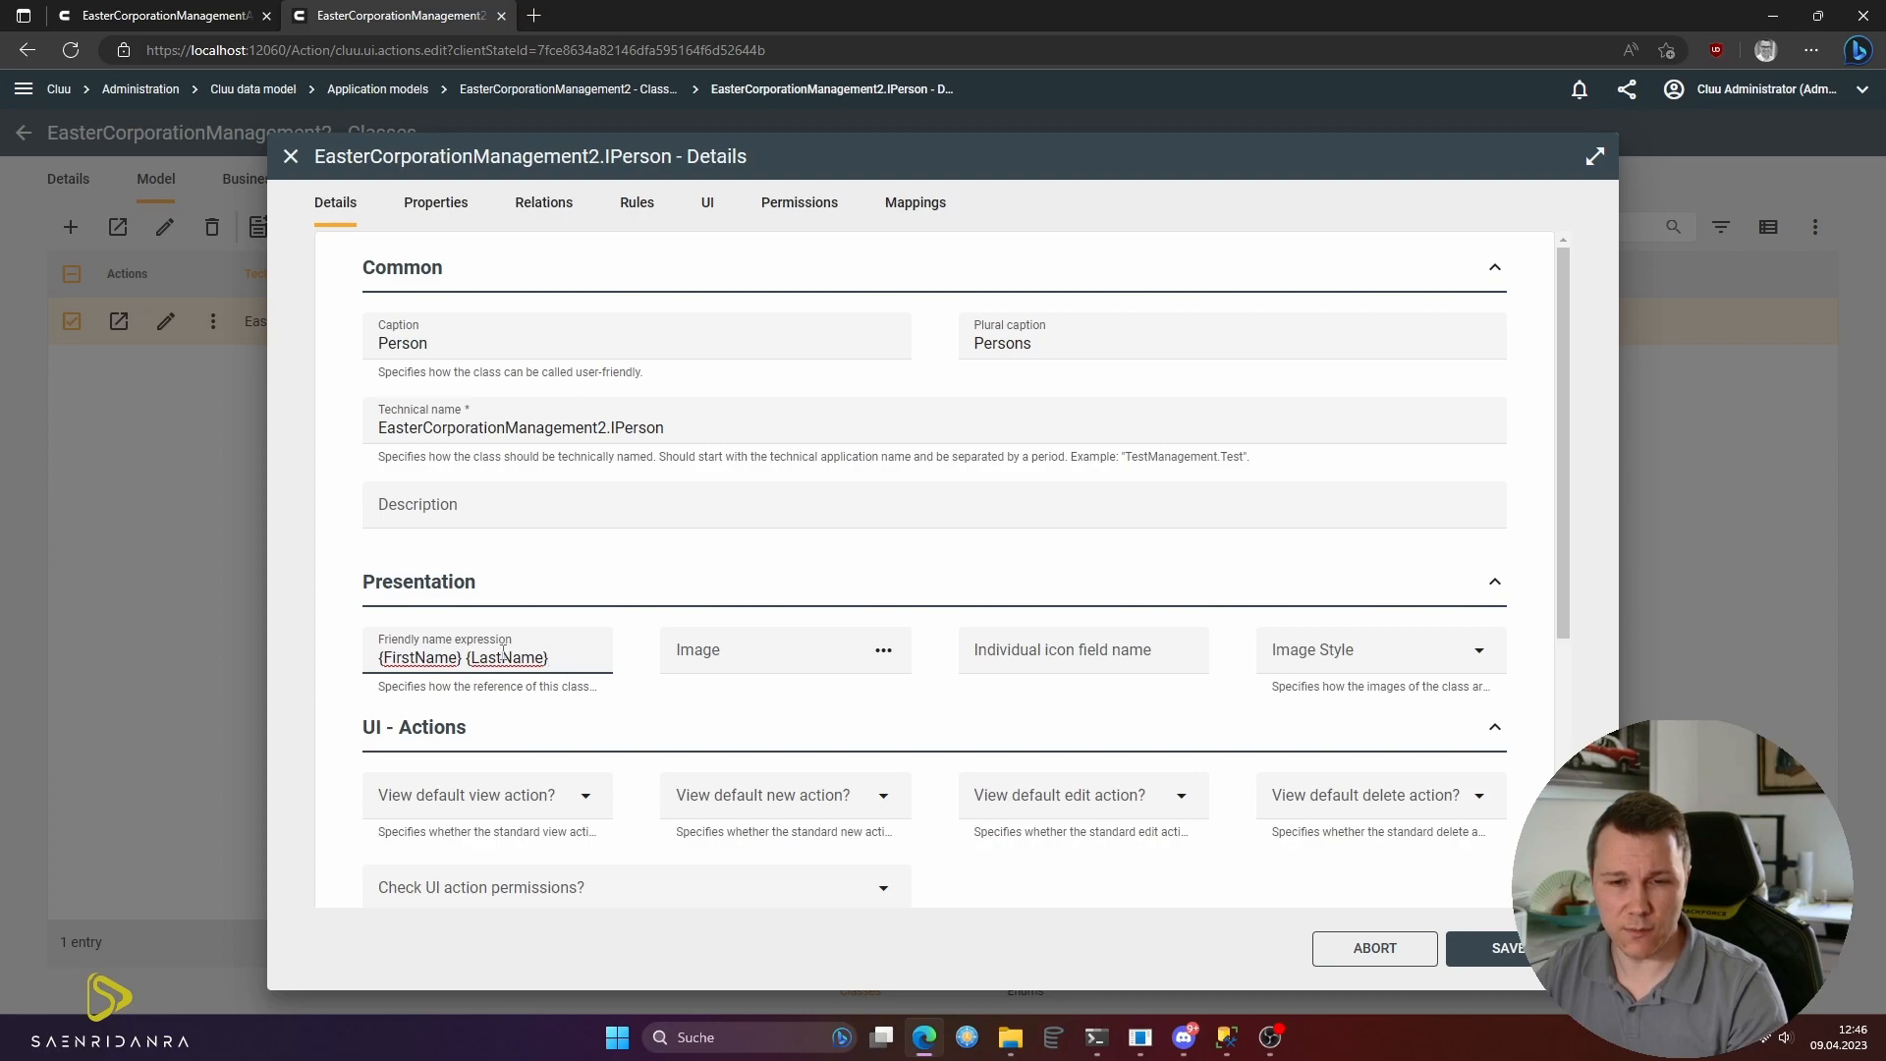
pyautogui.click(436, 202)
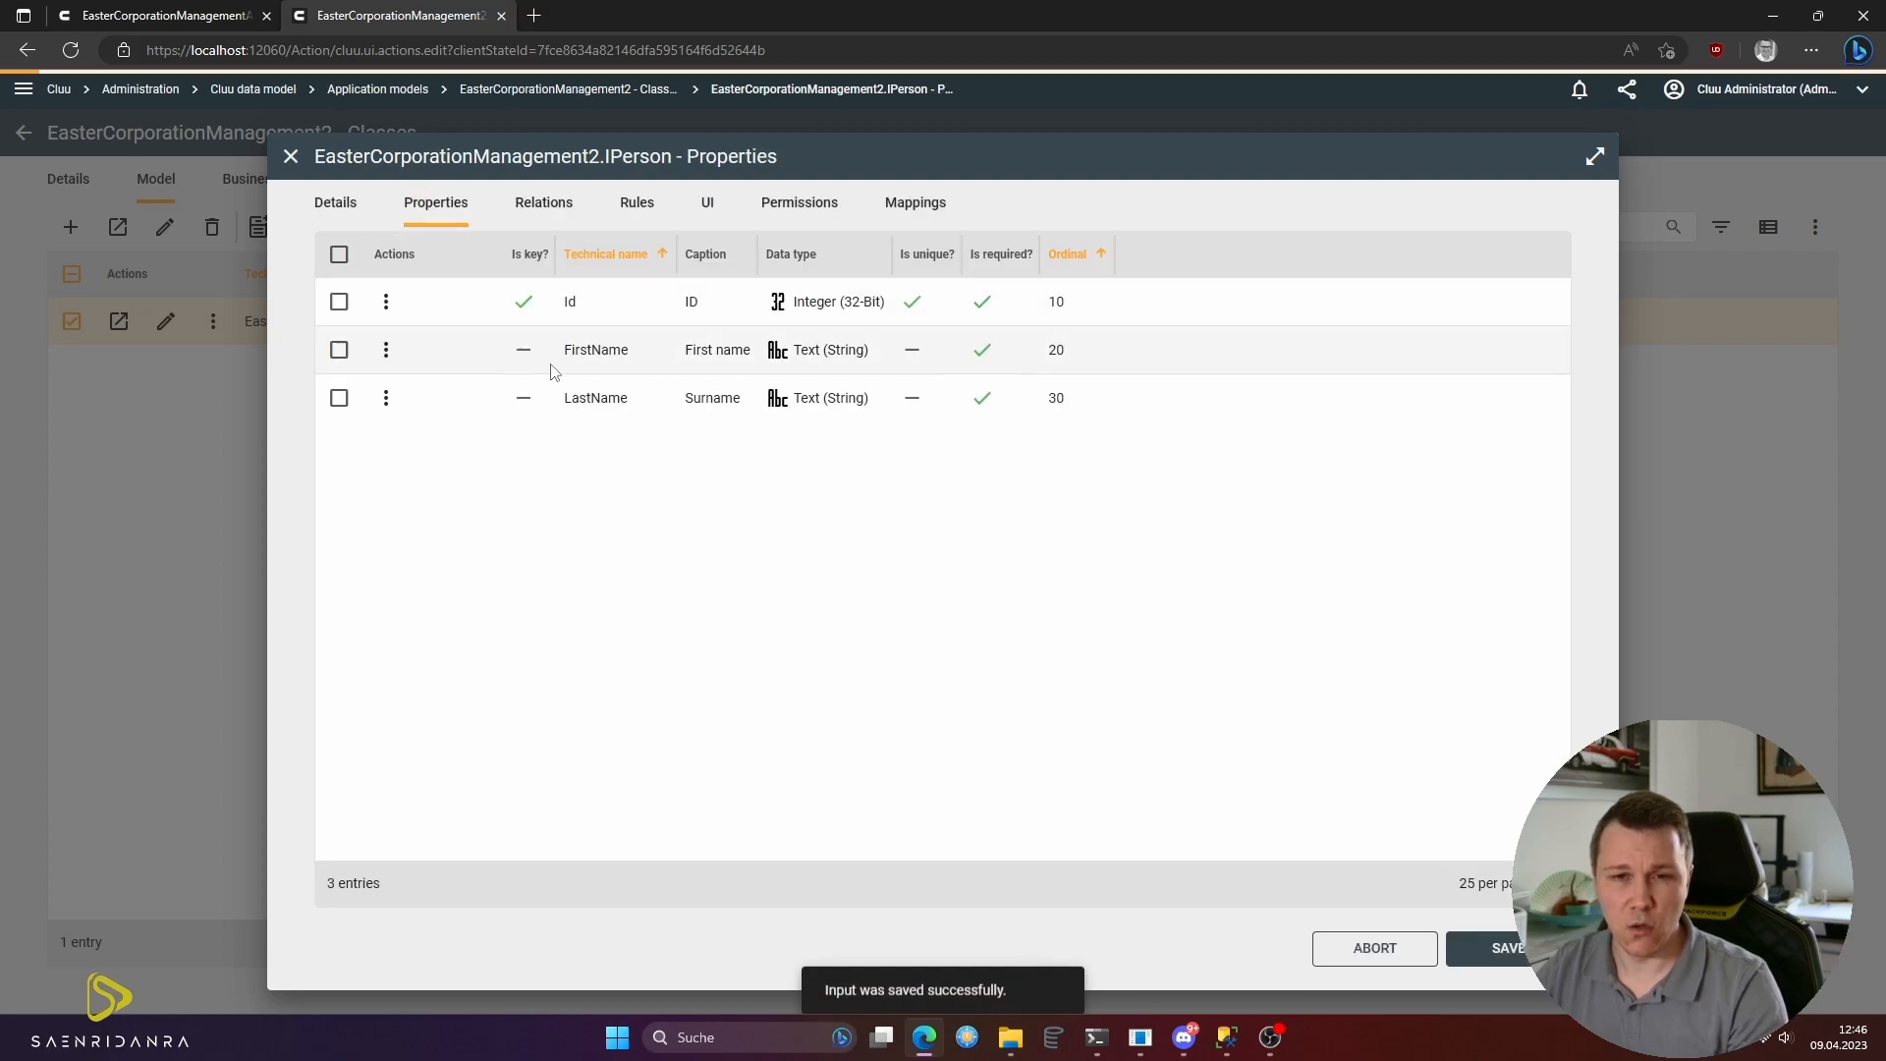
pyautogui.click(1498, 951)
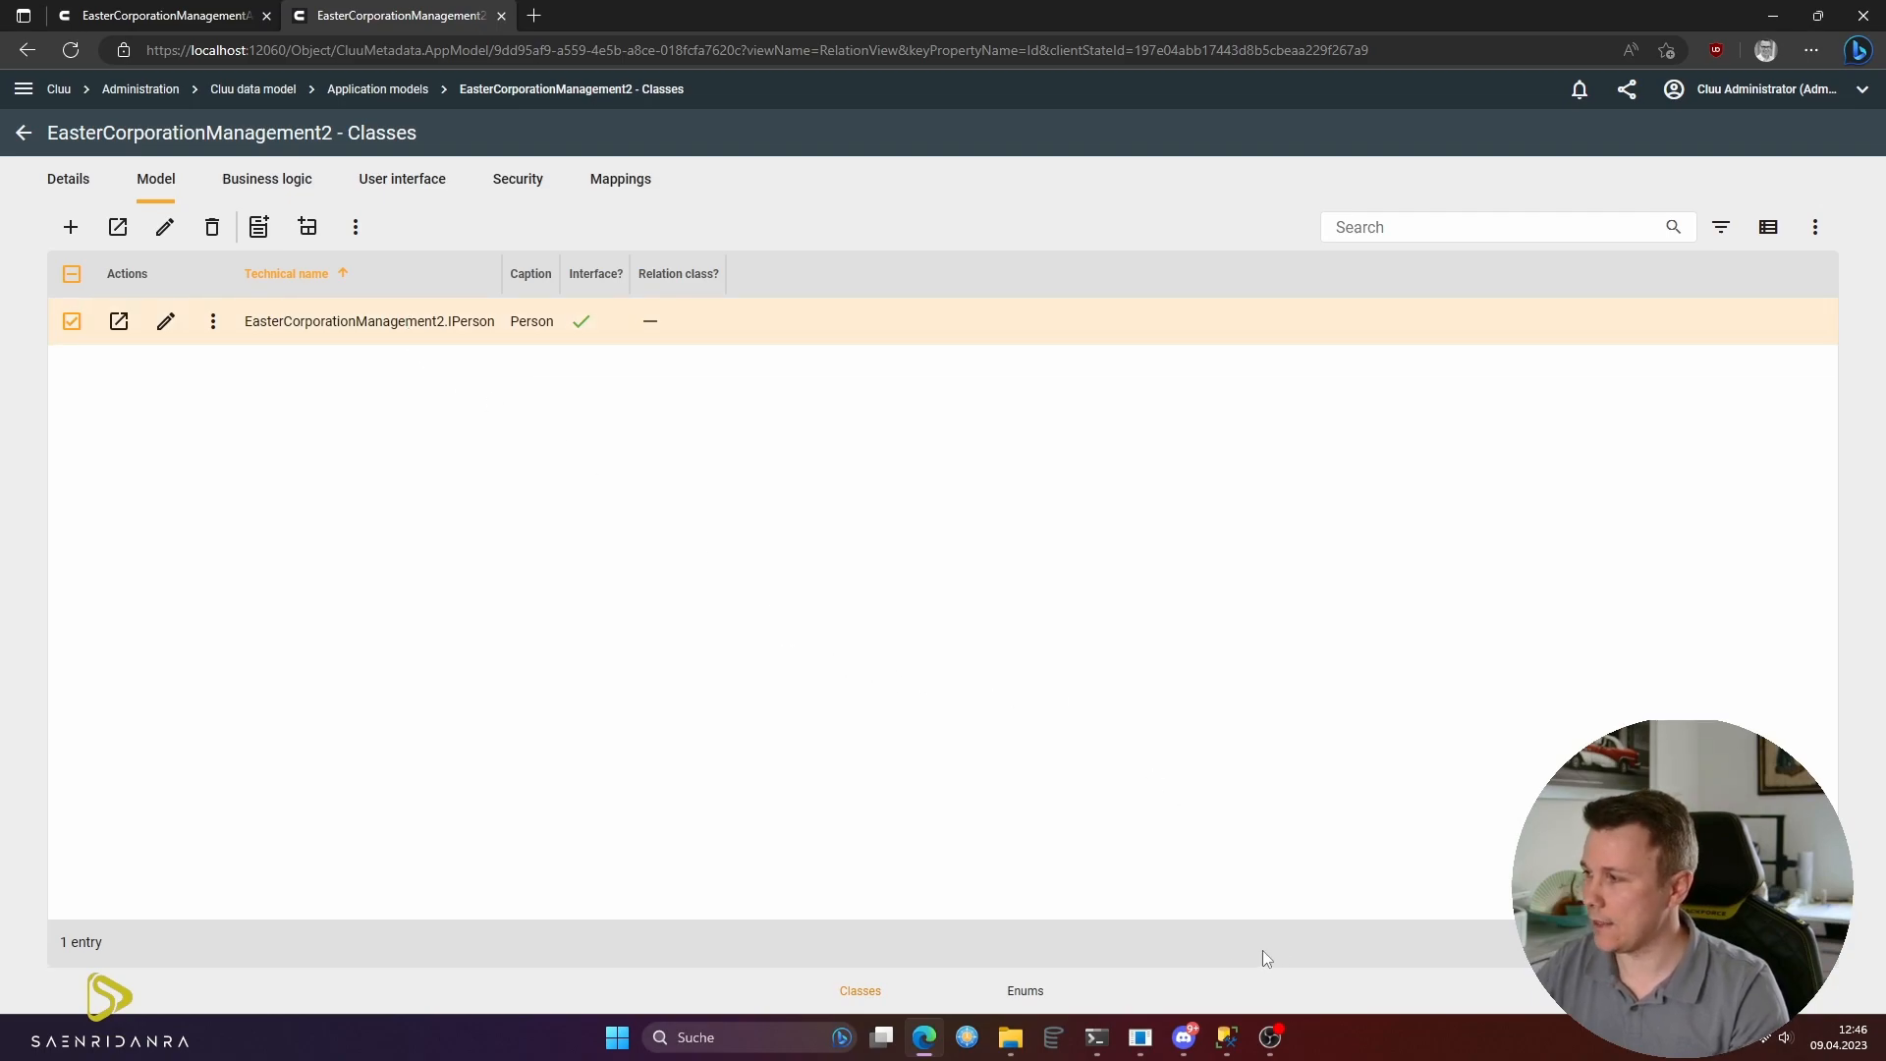
# - Switch to SQL Server Management Studio and examine the GiftItems table and its related tables in the EasterCorporationManagement diagram
pyautogui.click(1230, 1052)
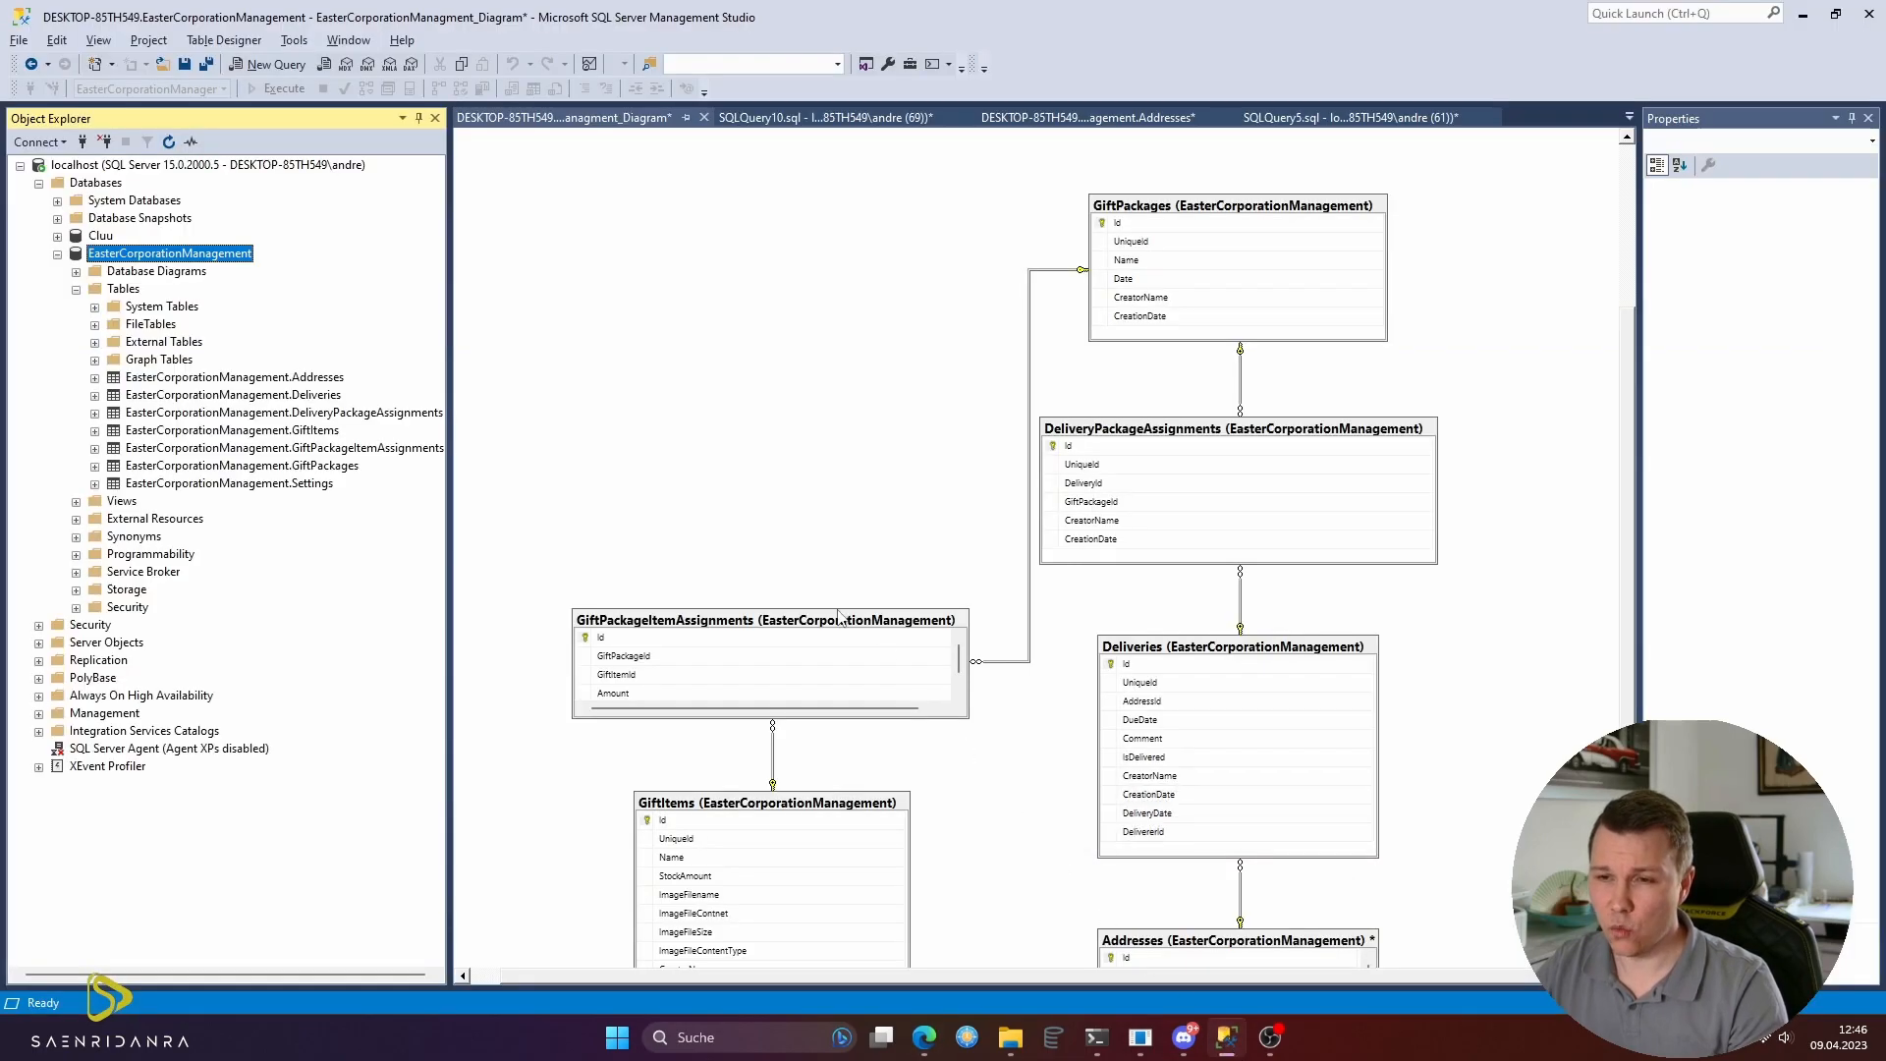
pyautogui.scroll(-2, 819, 451)
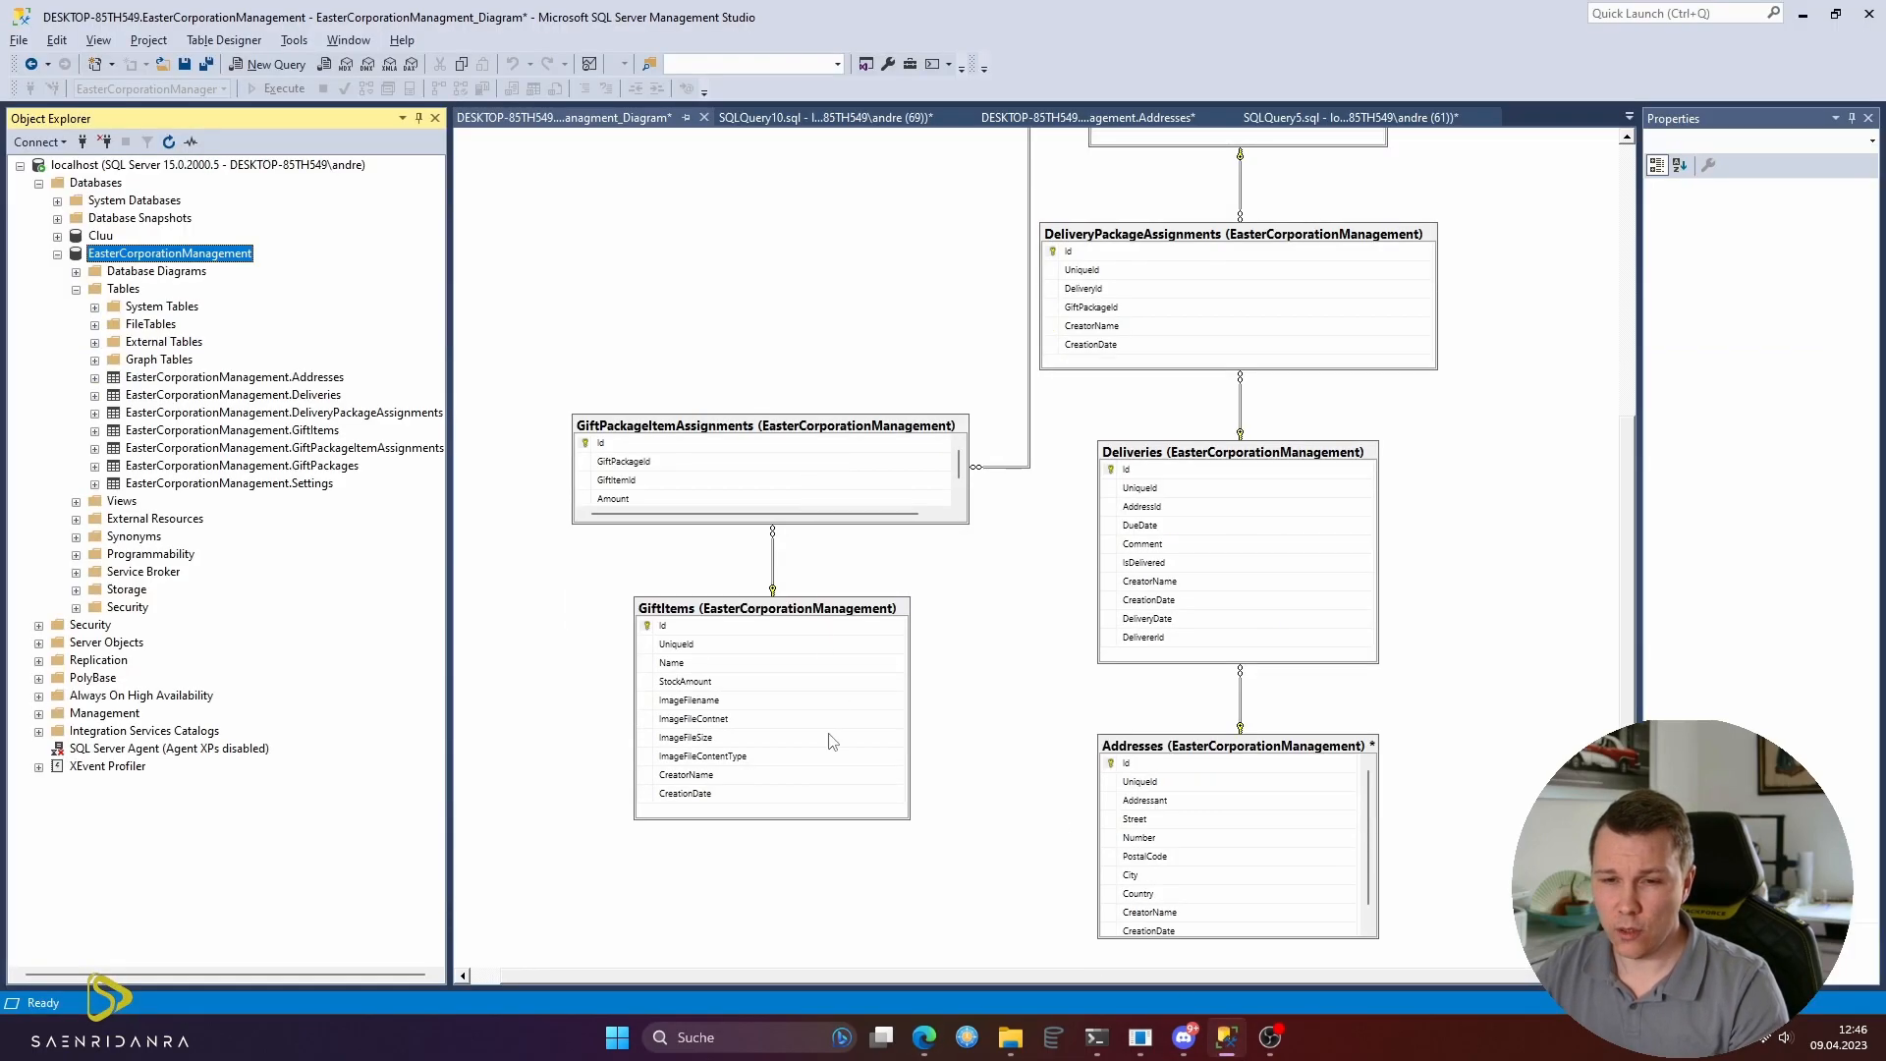
pyautogui.scroll(-1, 832, 737)
pyautogui.click(662, 520)
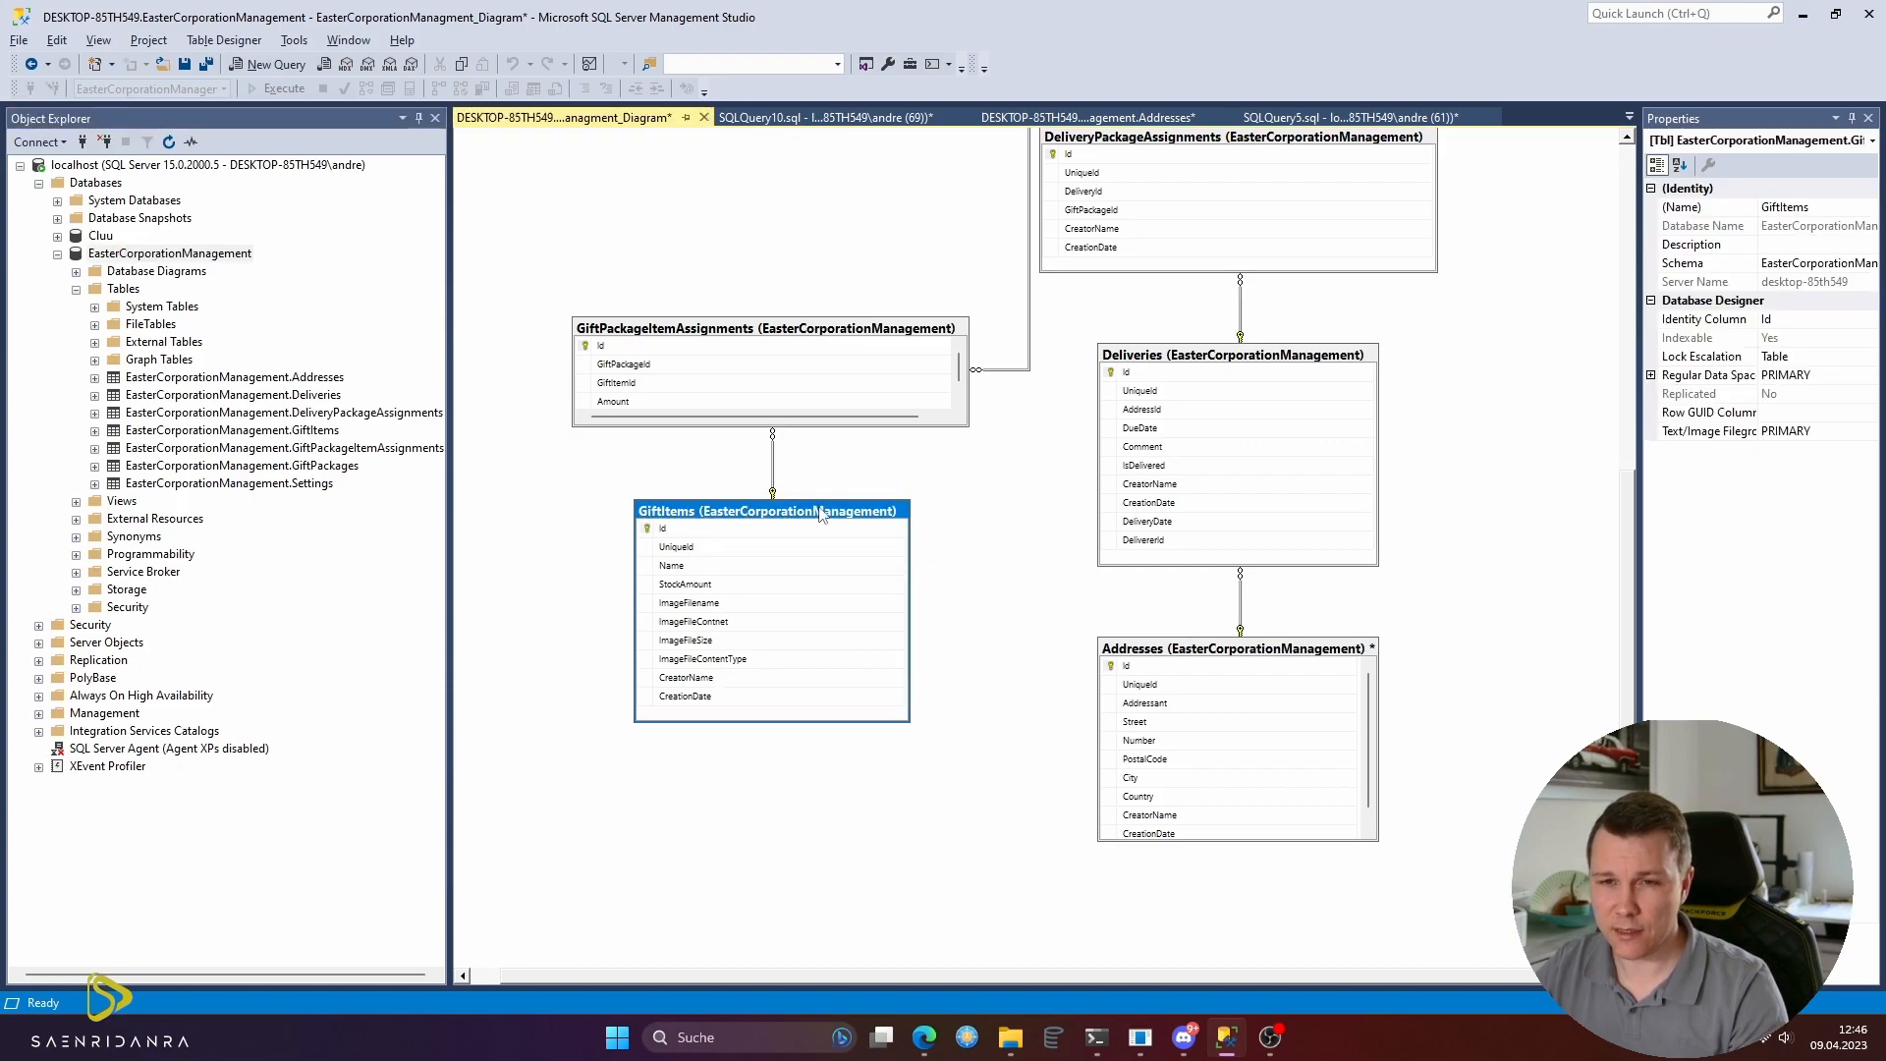
pyautogui.scroll(2, 820, 512)
pyautogui.scroll(1, 1101, 388)
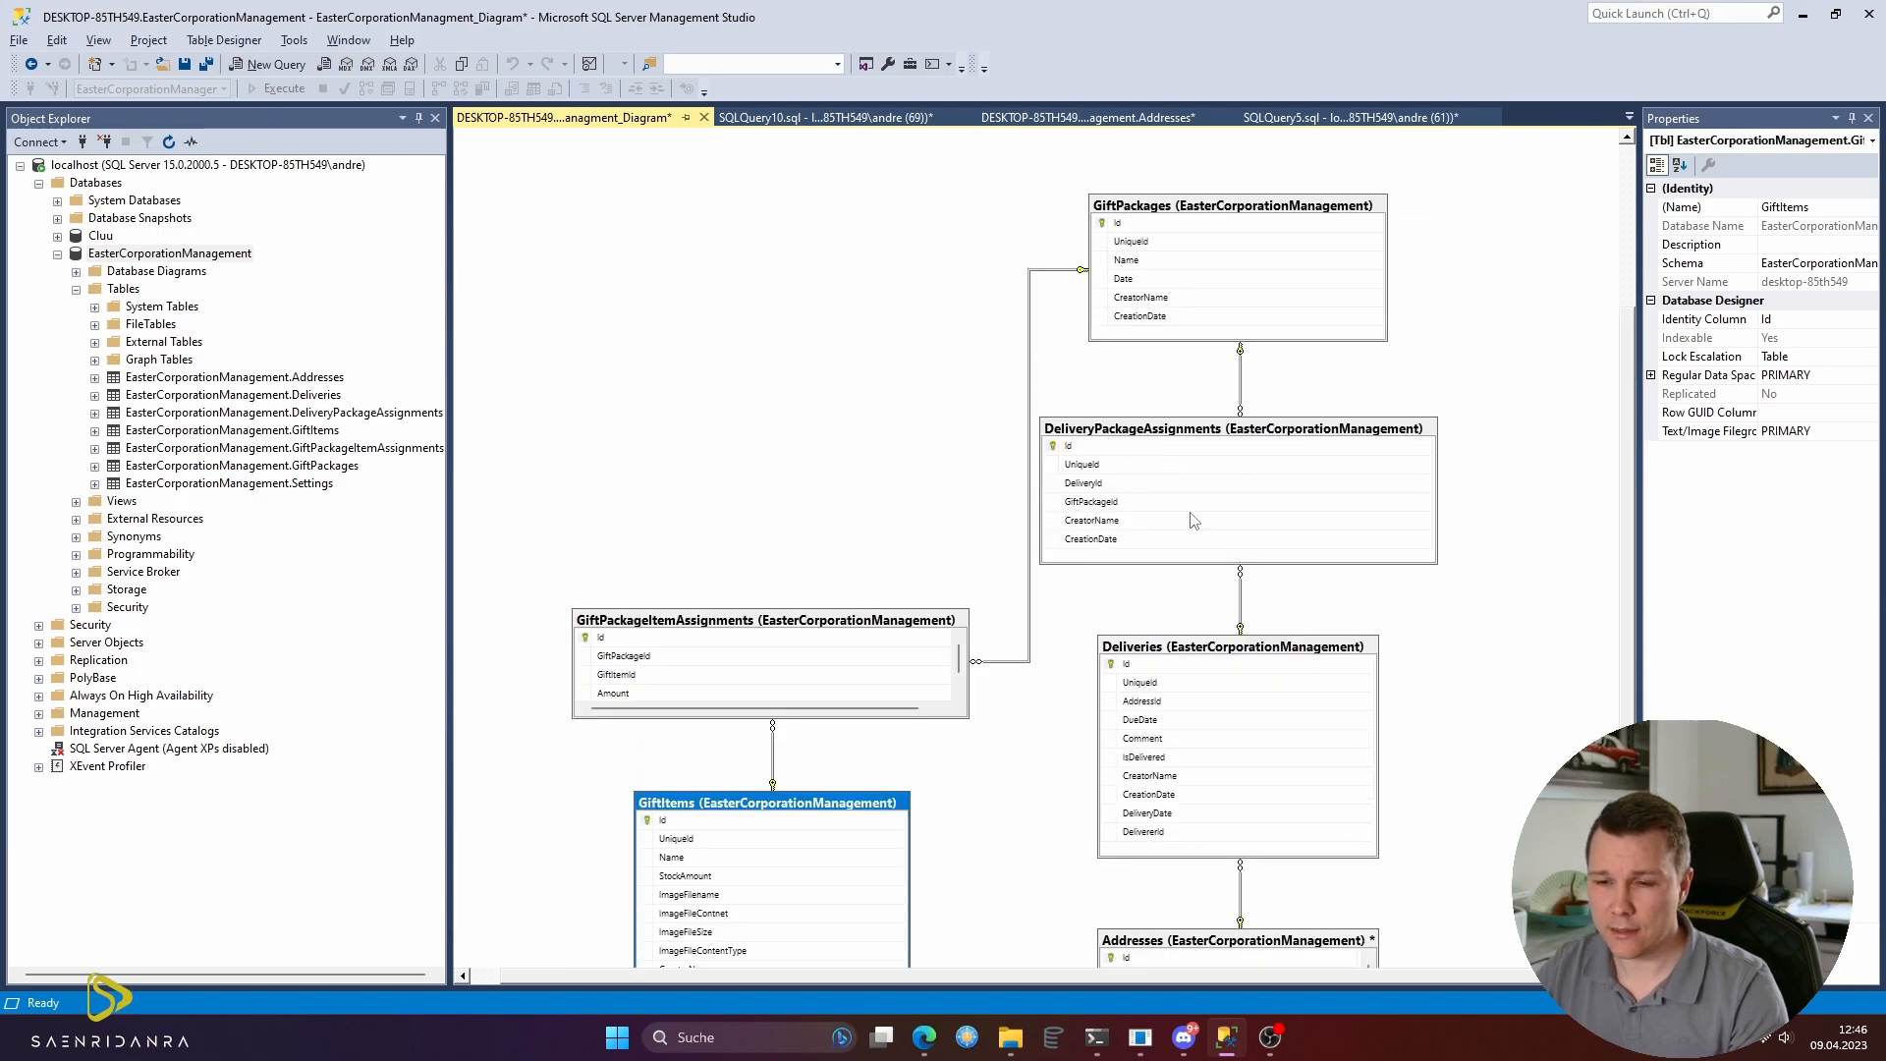
pyautogui.scroll(-2, 1190, 505)
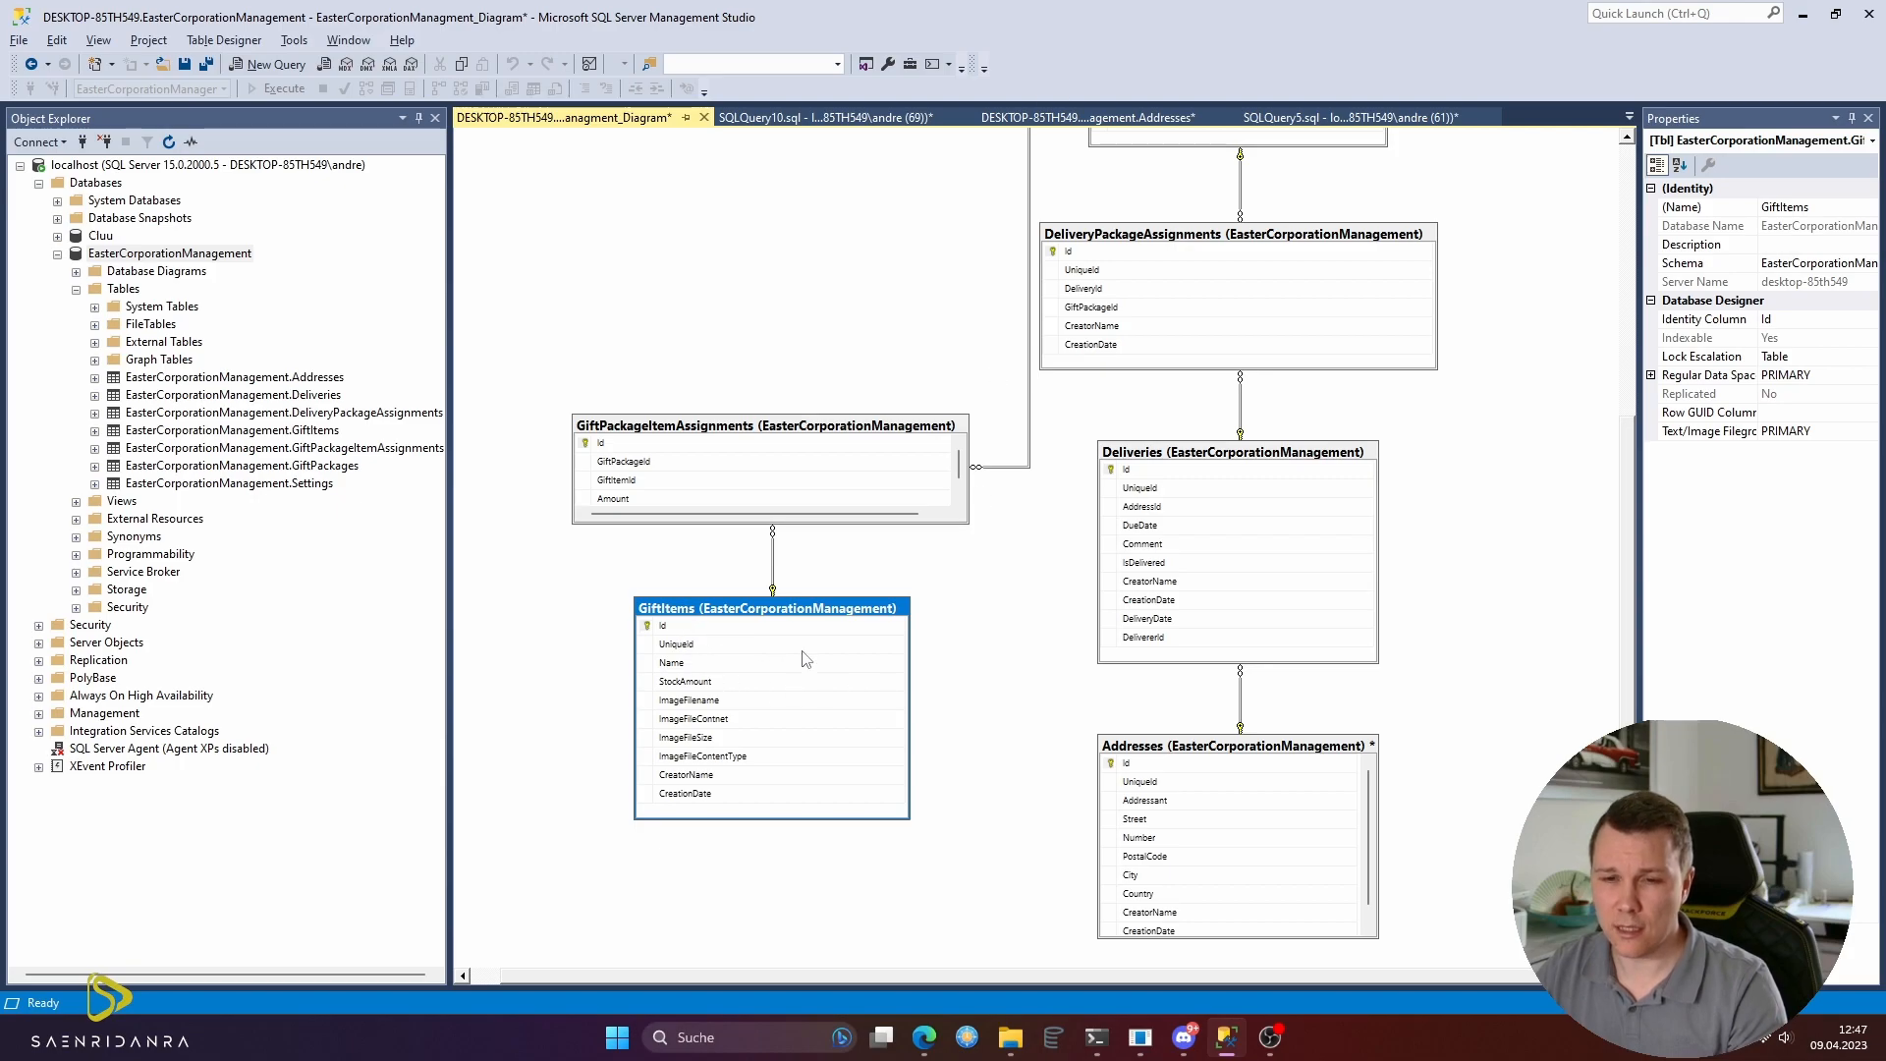
# - Return to Cluu and start a new class with caption Gift Item and plural caption Gift Items
pyautogui.hotkey('alt', 'Tab')
pyautogui.click(71, 321)
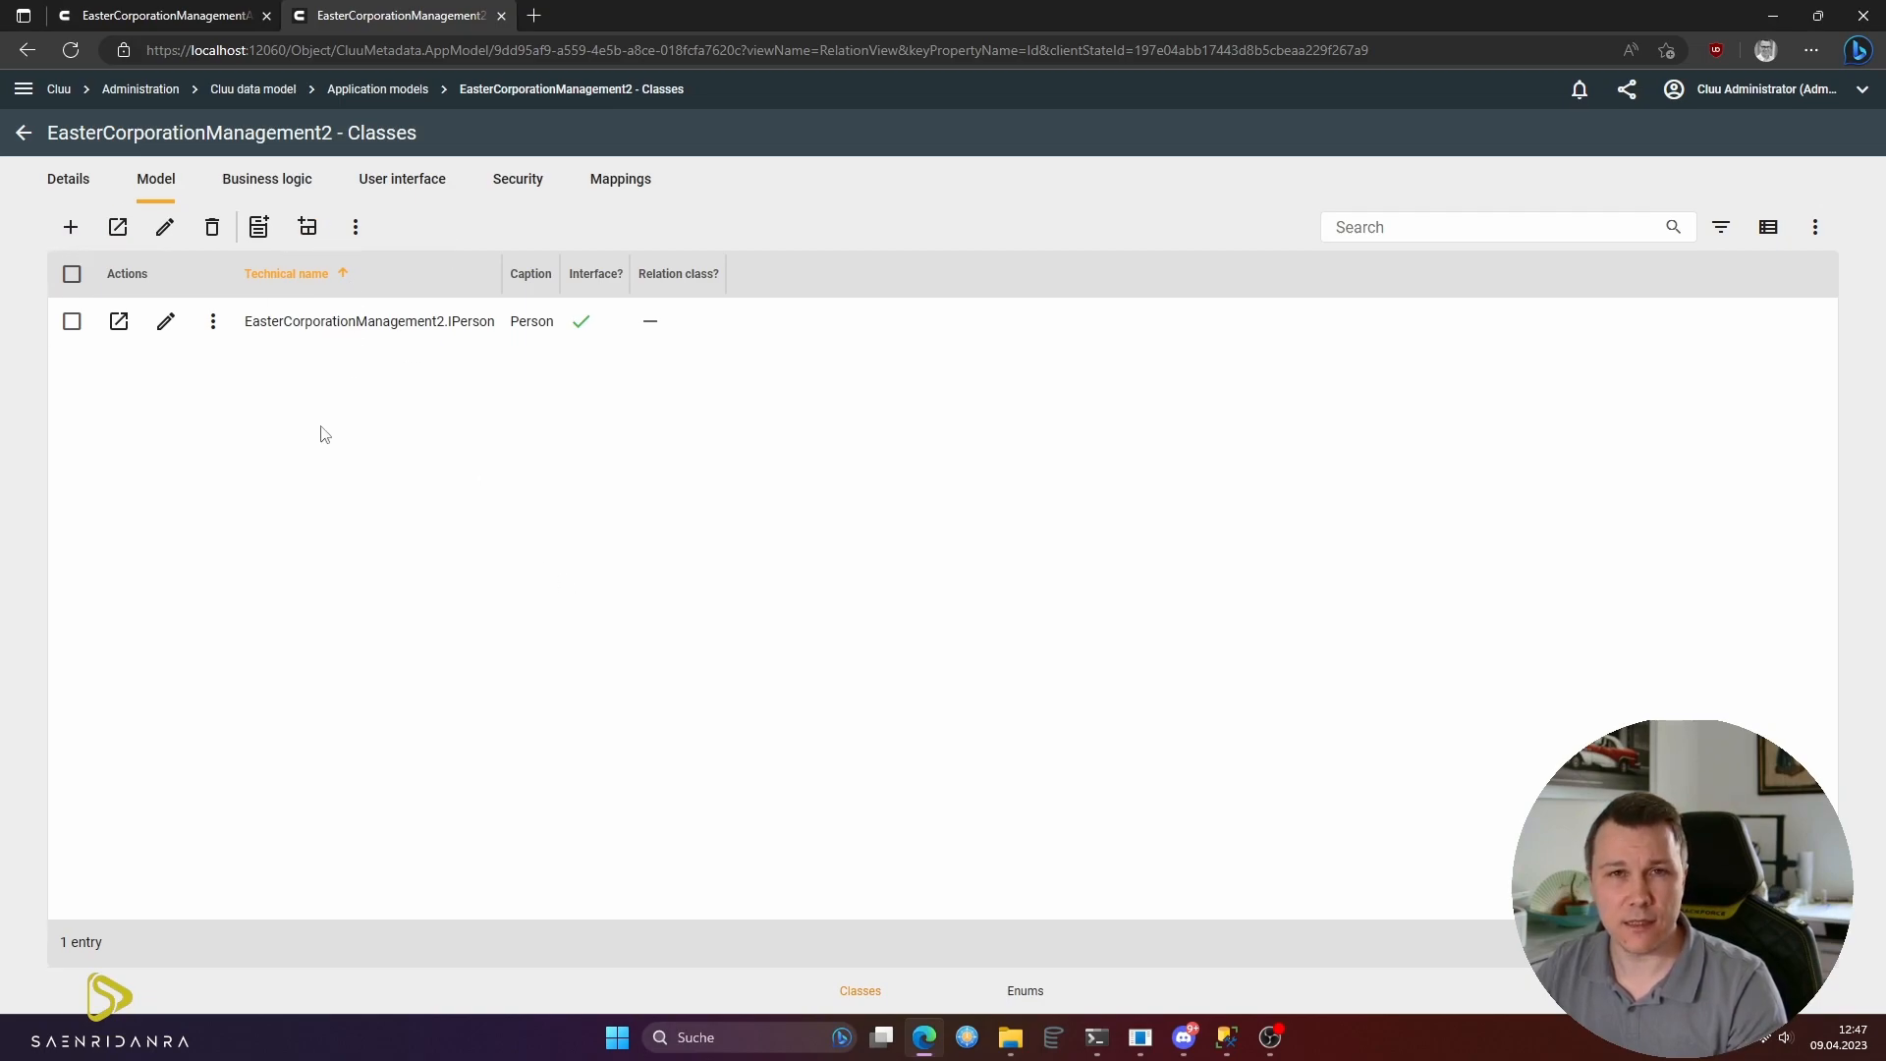
pyautogui.click(71, 229)
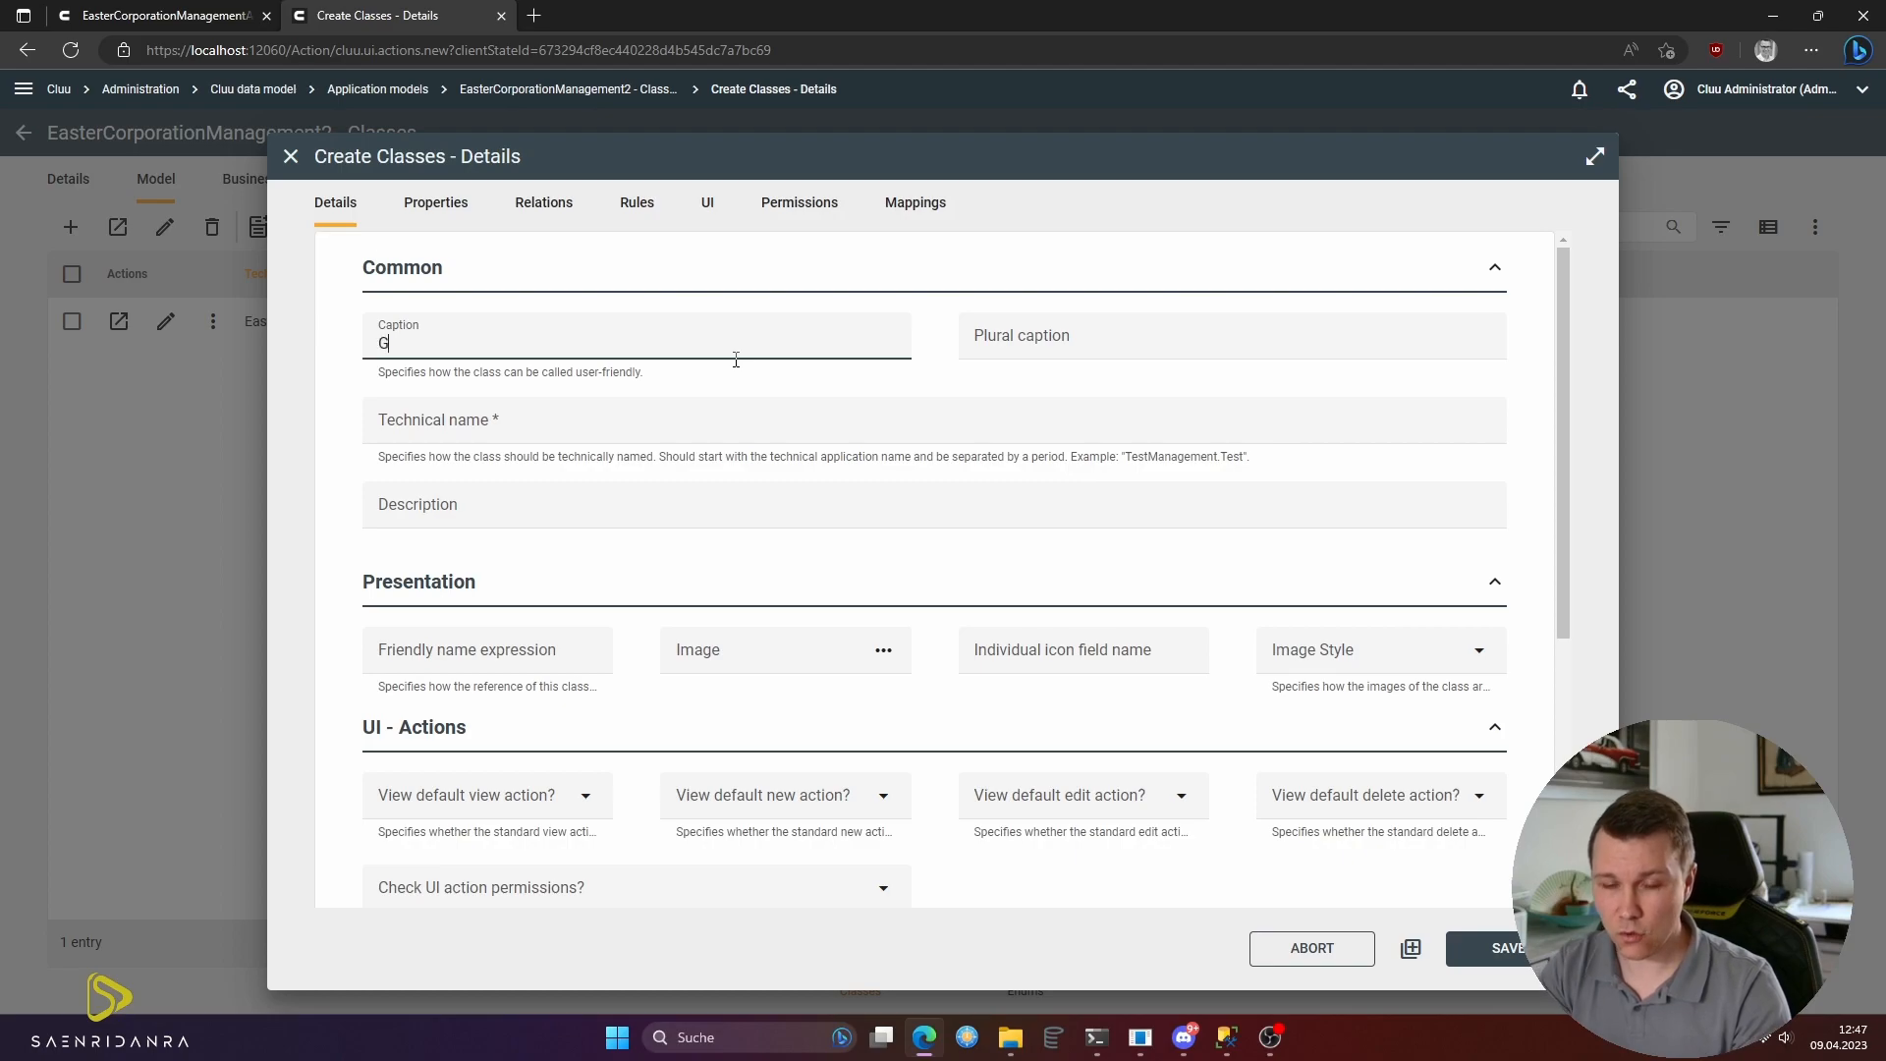
pyautogui.write('Gift Items')
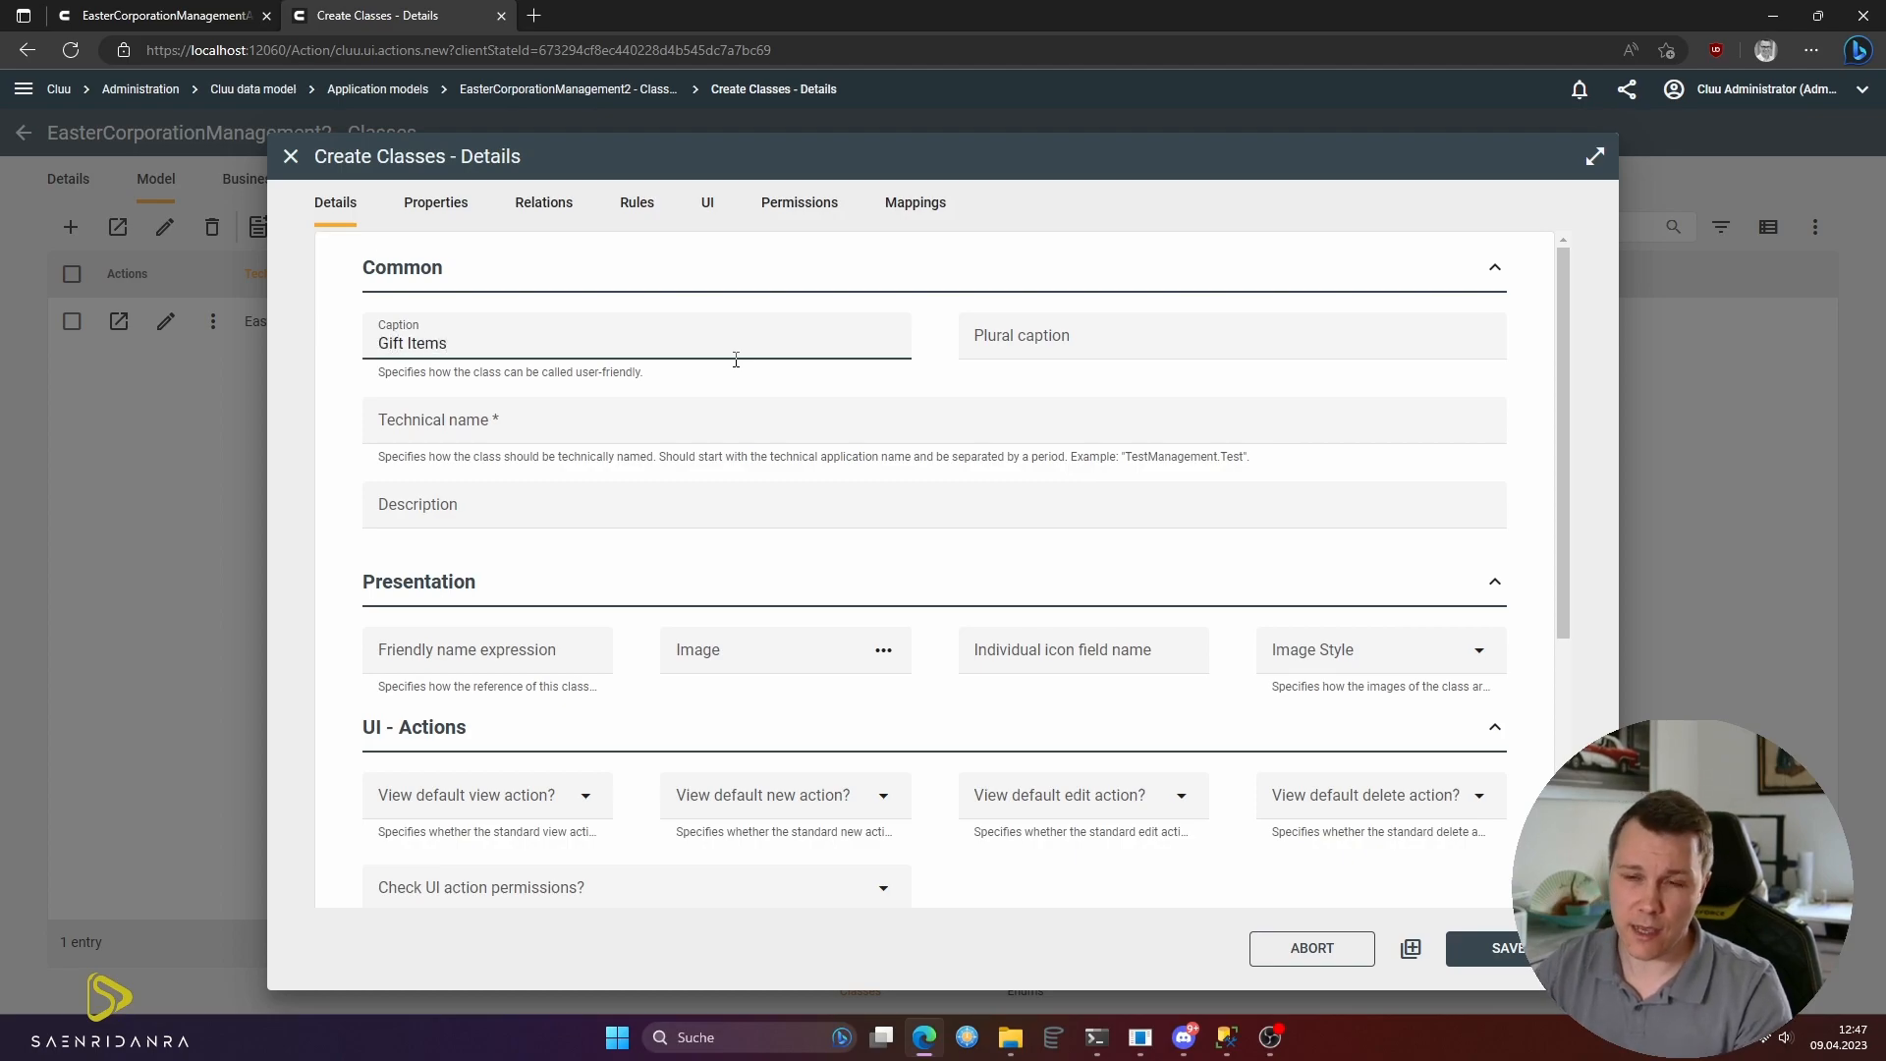
pyautogui.press('BackSpace')
pyautogui.hotkey('ctrl', 'a')
pyautogui.hotkey('ctrl', 'c')
pyautogui.click(1062, 336)
pyautogui.hotkey('ctrl', 'v')
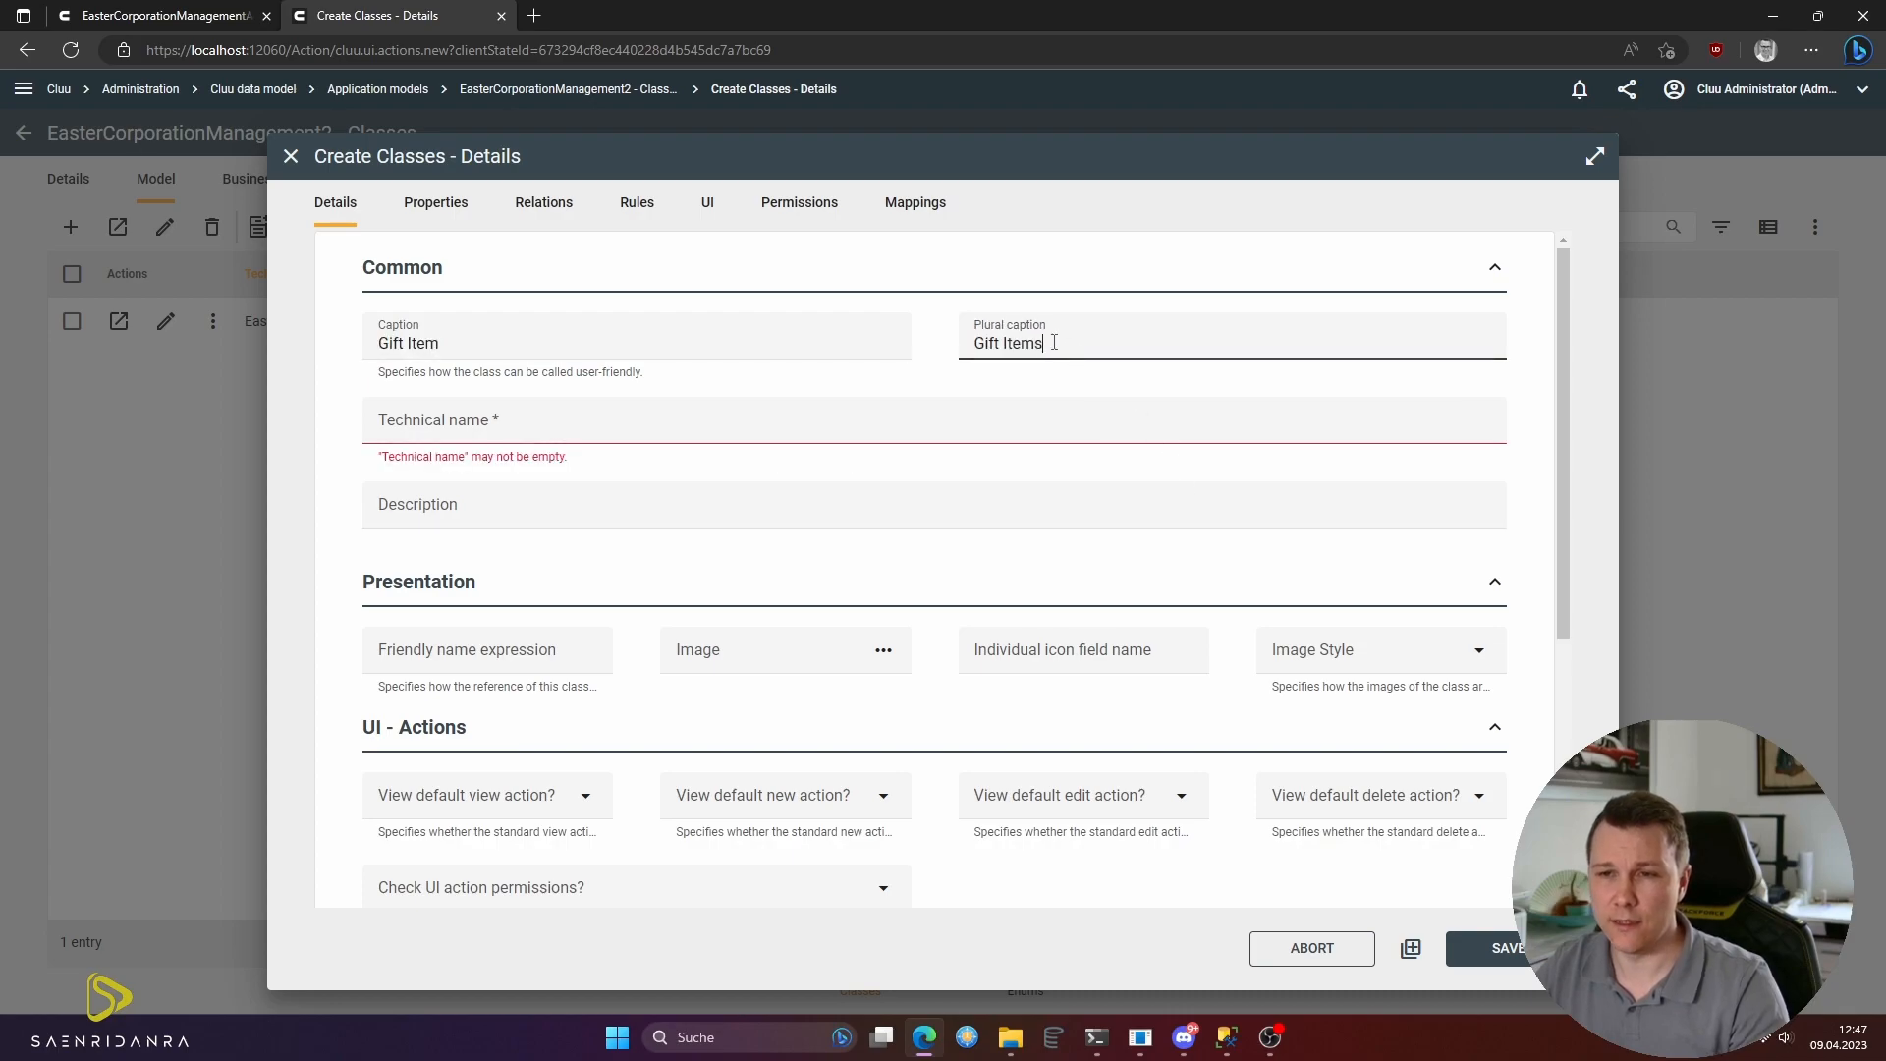
# - Set the technical name to EasterCorporationManagement2.GiftItem, compare with the database diagram, and save the class while continuing with another new one
pyautogui.click(637, 425)
pyautogui.write('Eas')
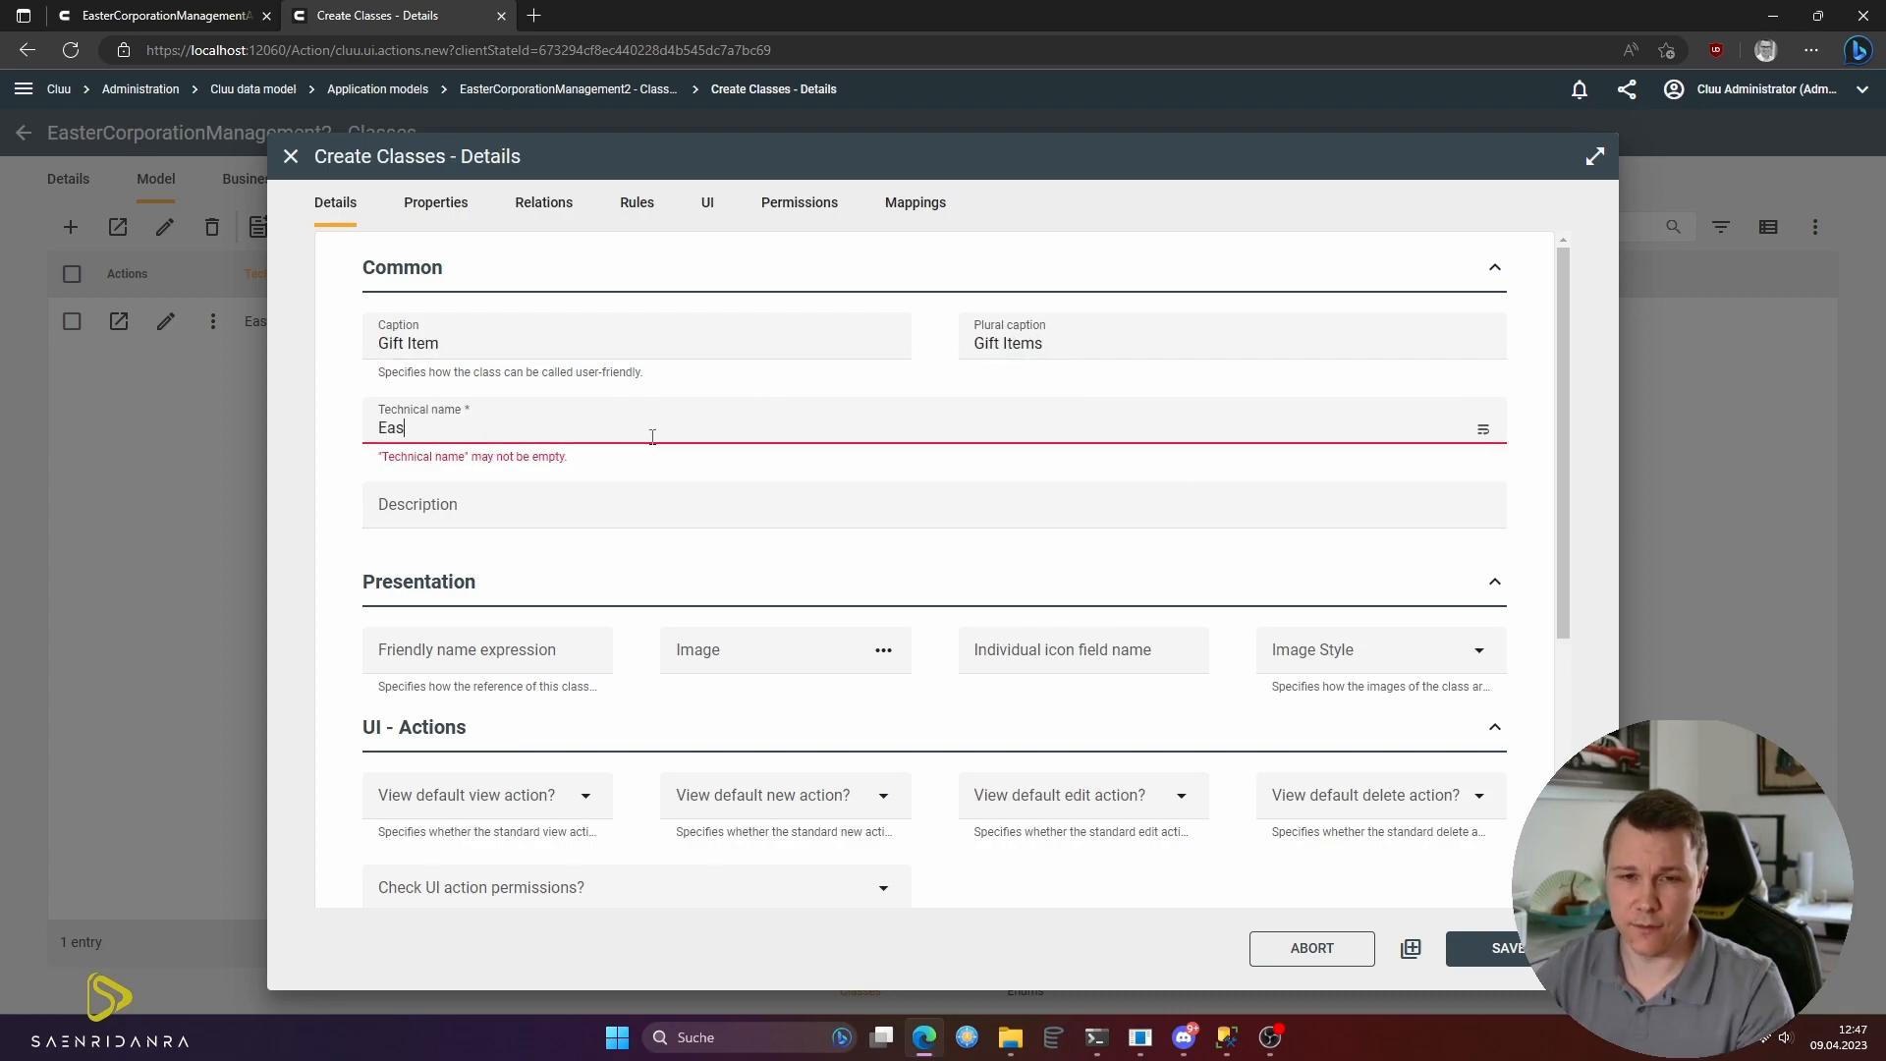
pyautogui.write('terCorporati')
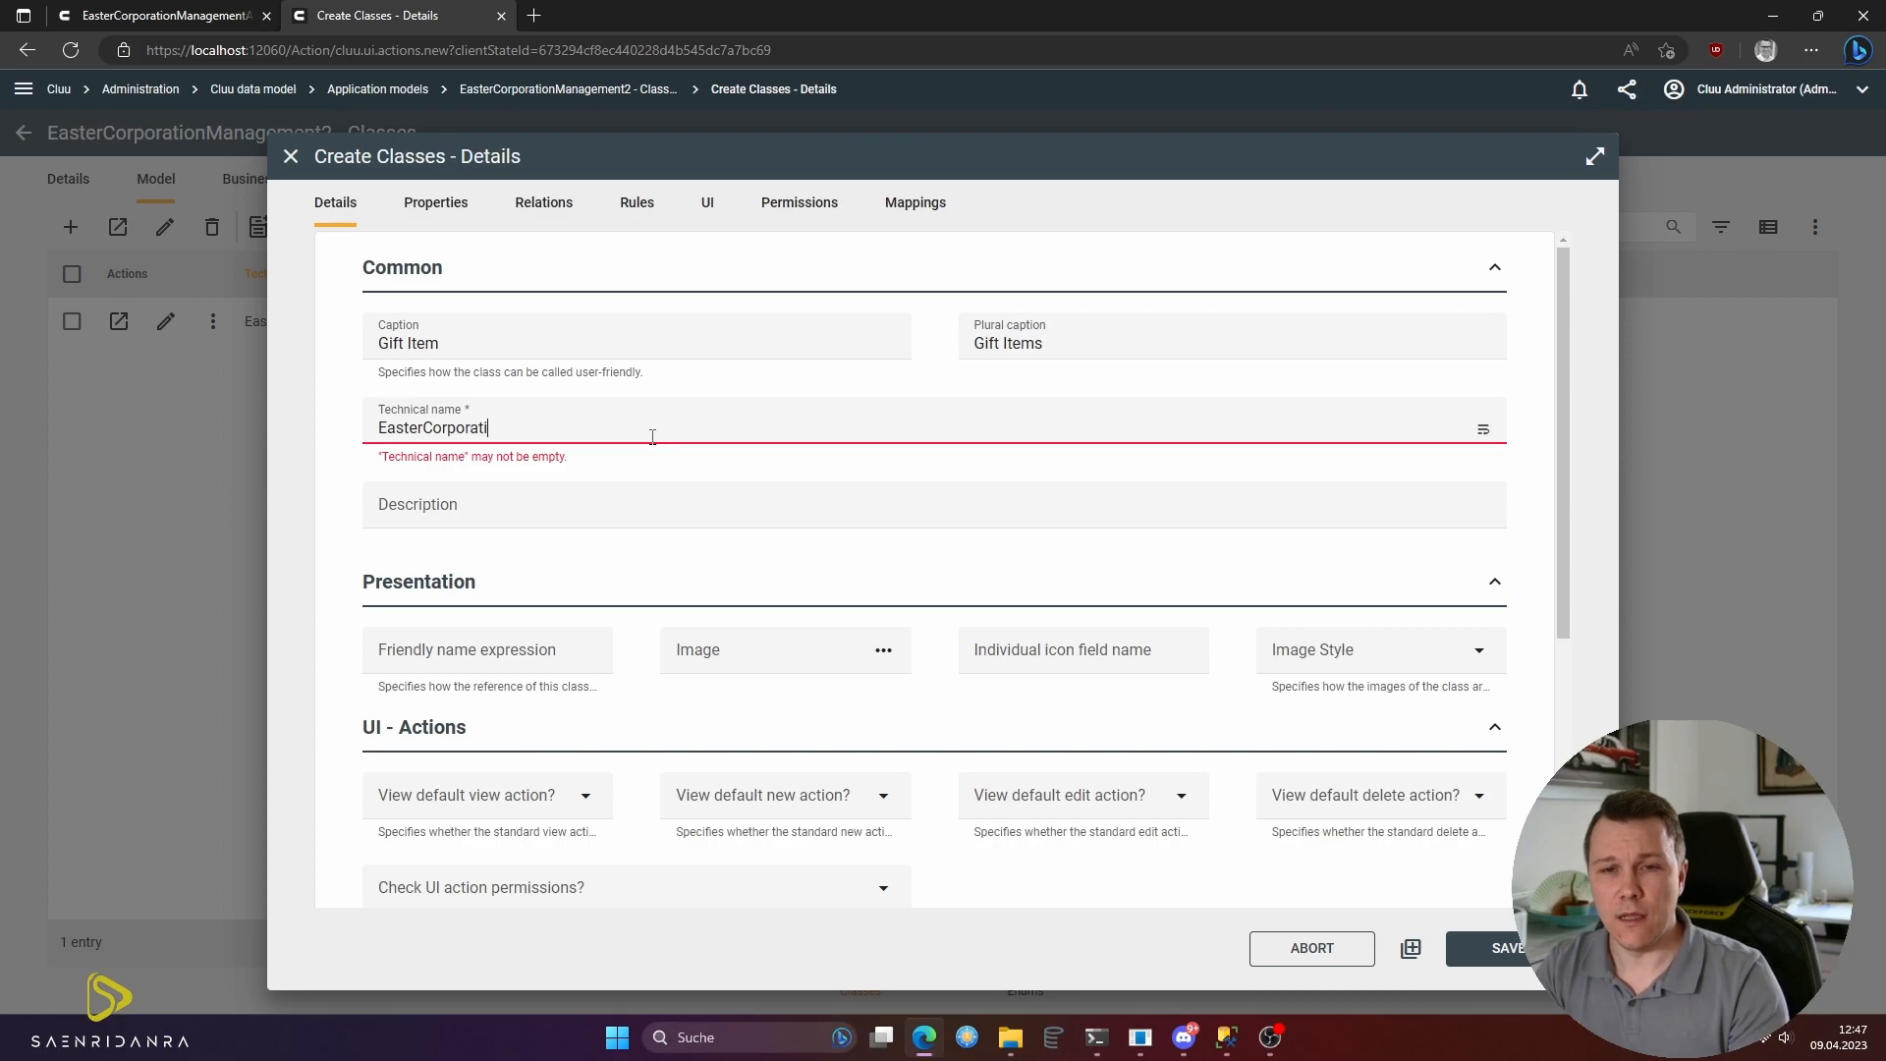
pyautogui.write('onManagement2.GiftItem')
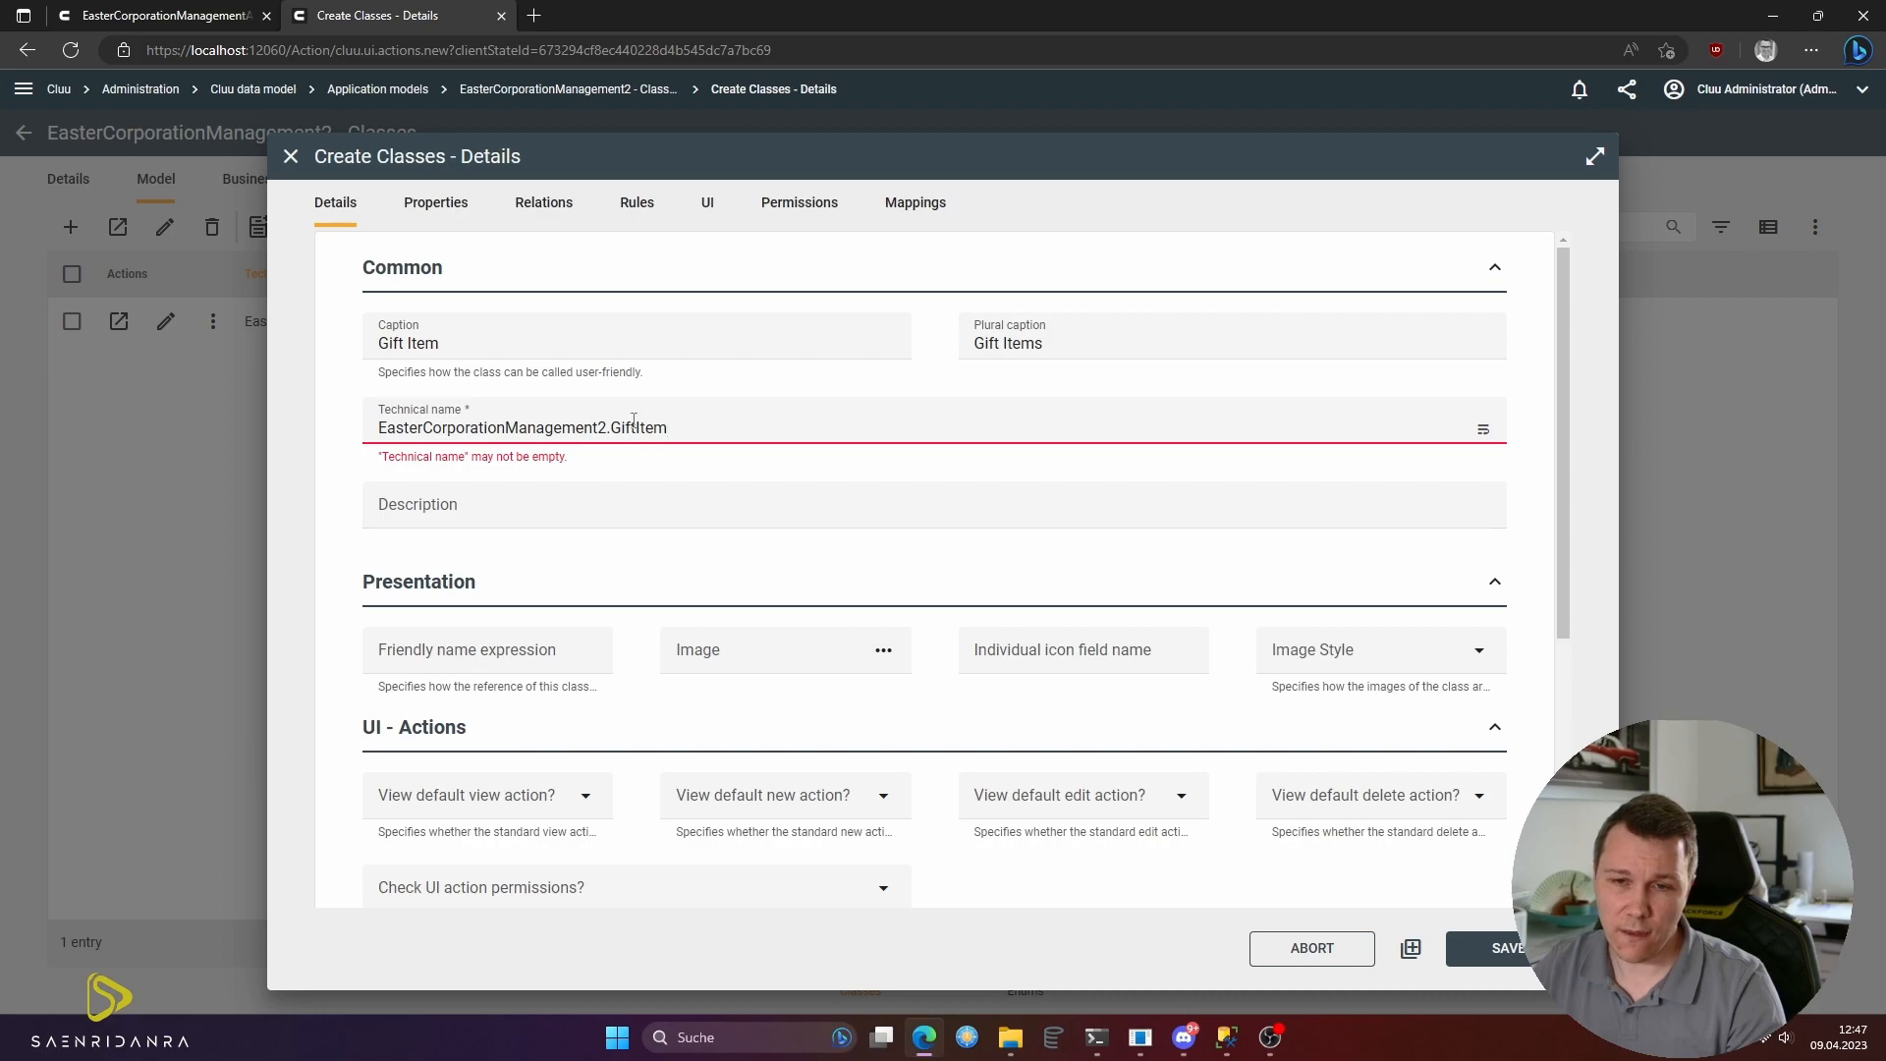
pyautogui.hotkey('alt', 'Tab')
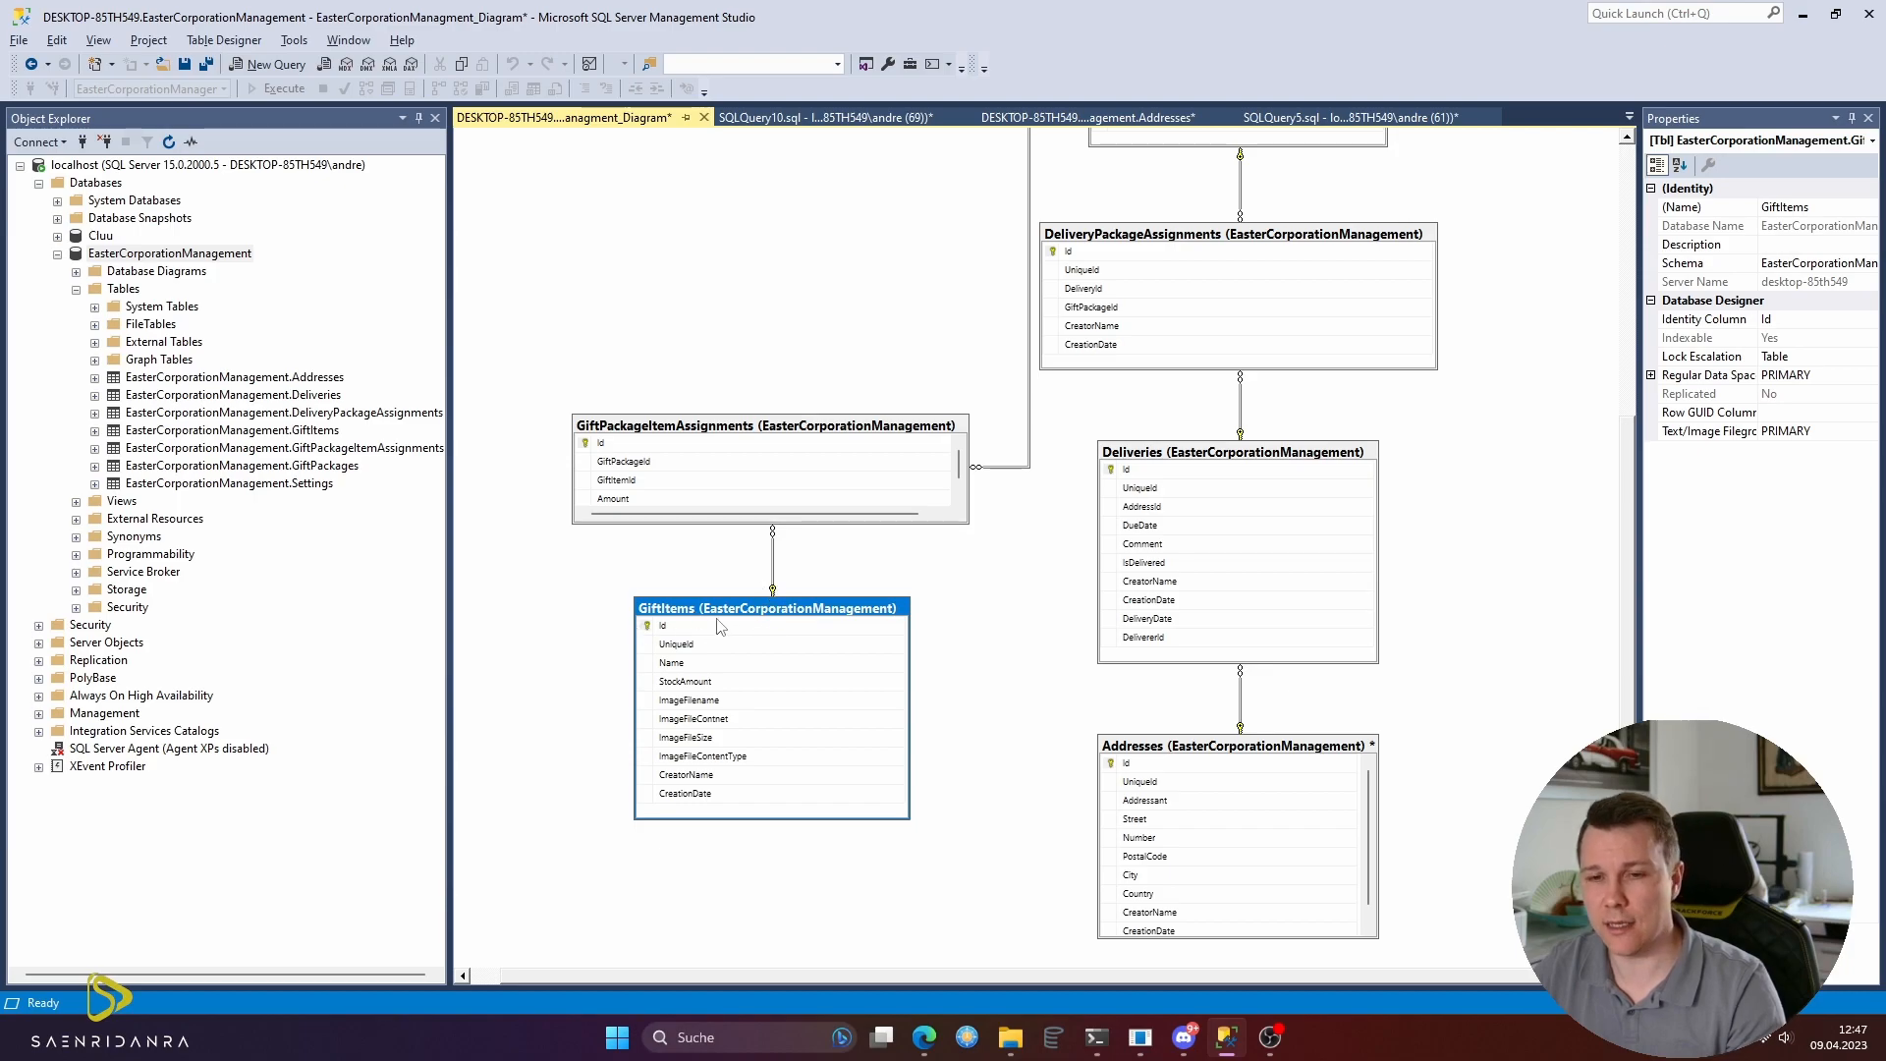
pyautogui.hotkey('alt', 'Tab')
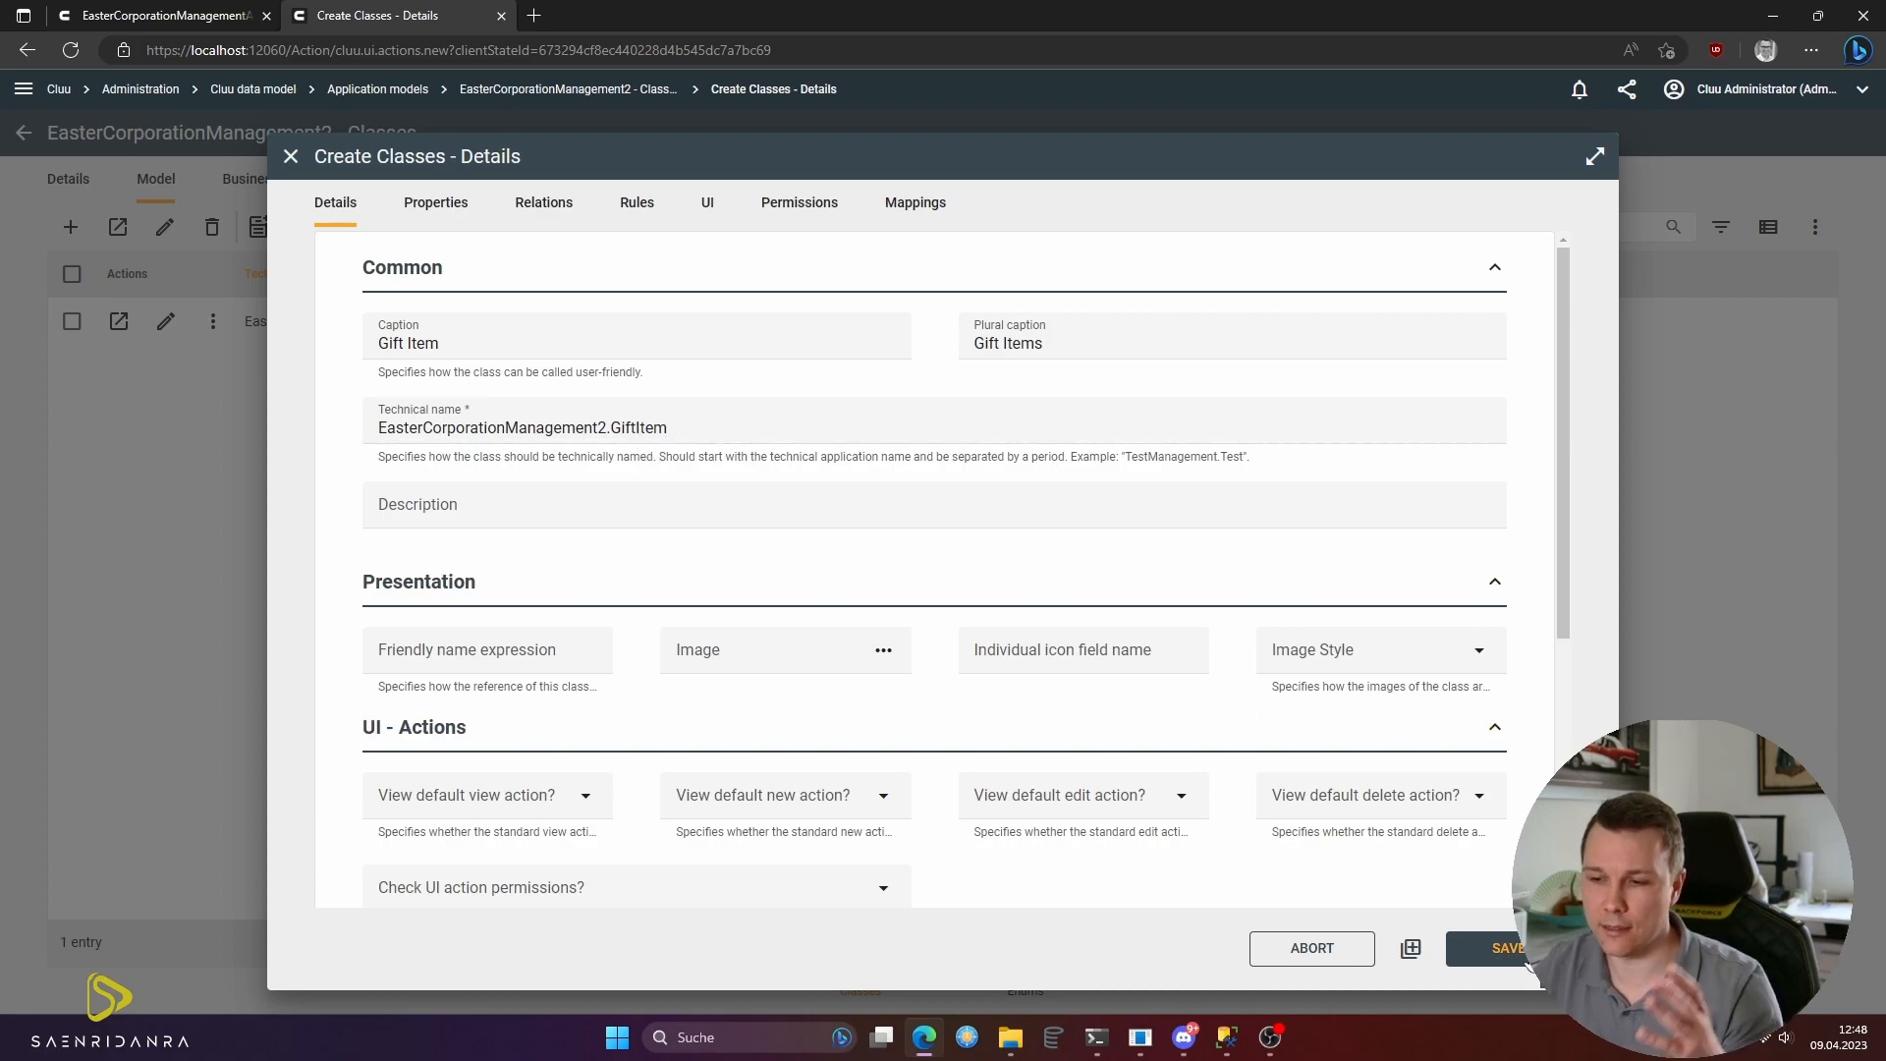
pyautogui.click(1411, 950)
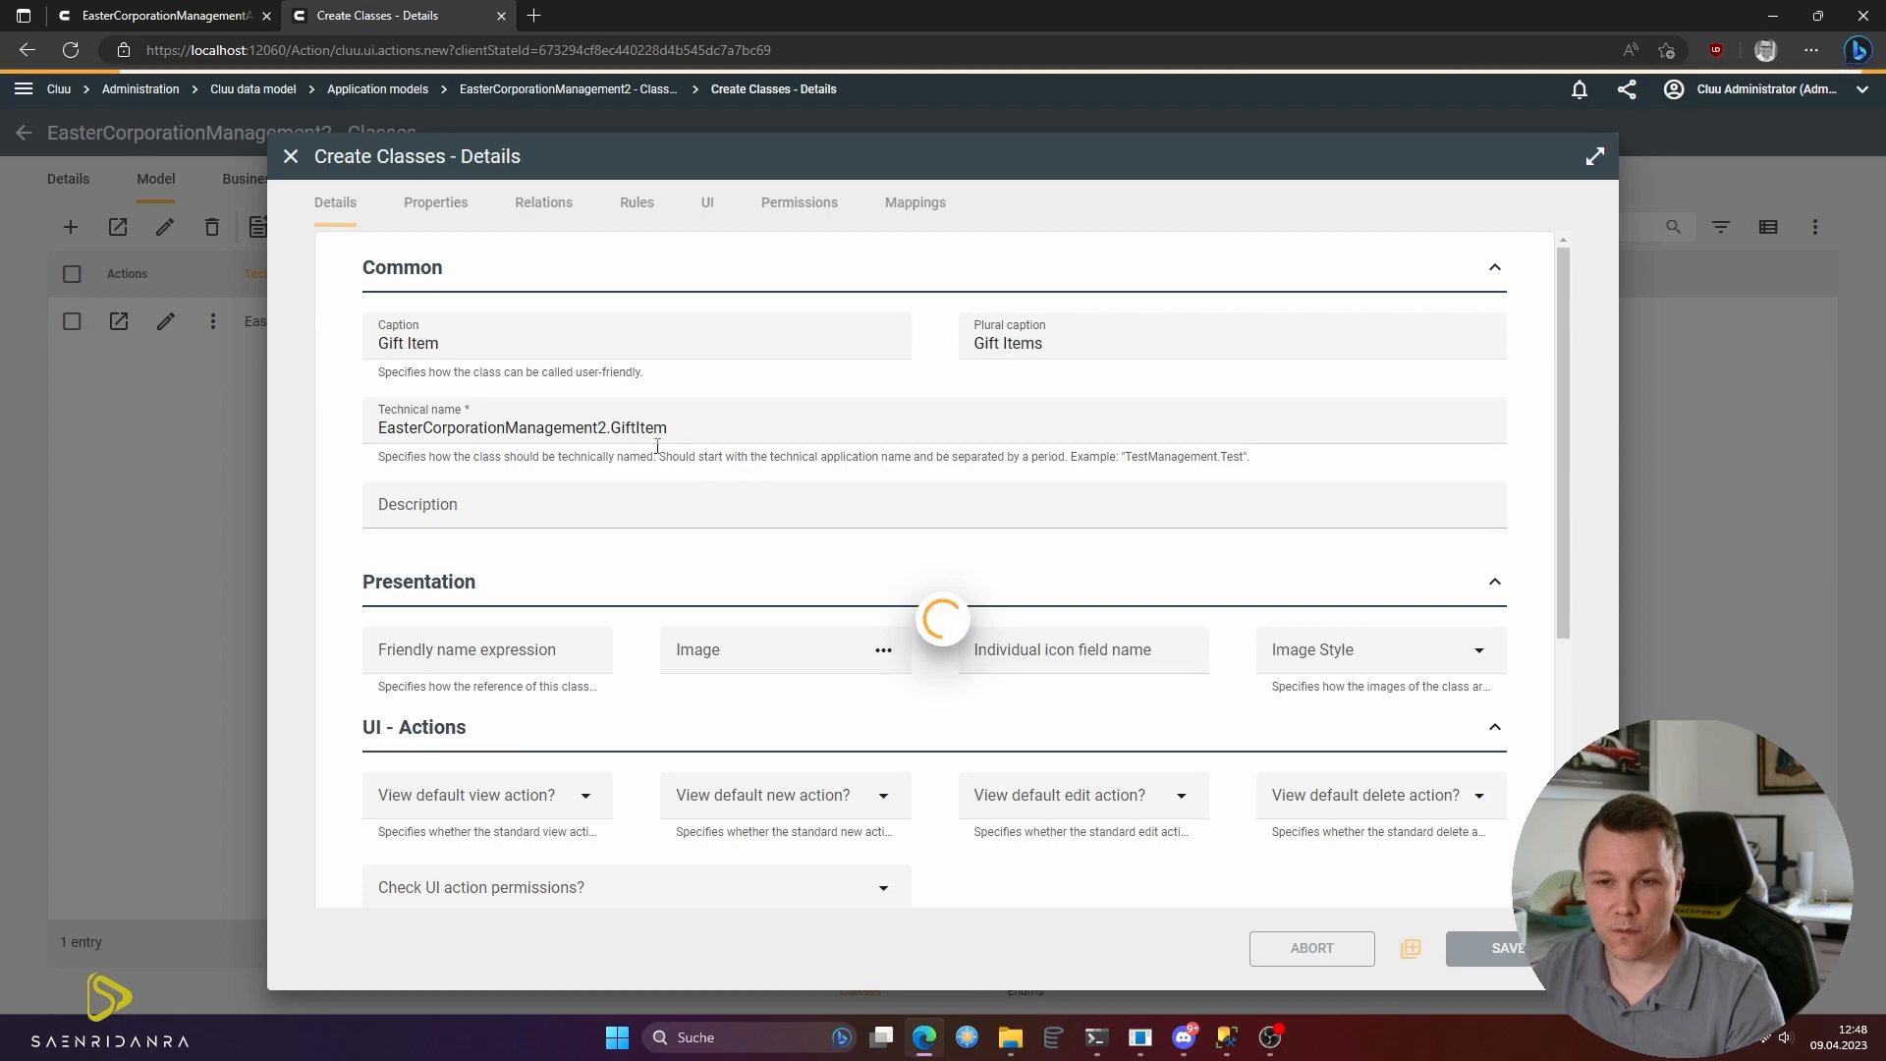
# - Set the new class's caption to Gift Package and its plural caption to Gift Packages
pyautogui.press('End')
pyautogui.hotkey('ctrl', 'shift', 'Left')
pyautogui.write('Package')
pyautogui.click(1034, 343)
pyautogui.doubleClick(1033, 343)
pyautogui.write('Packag')
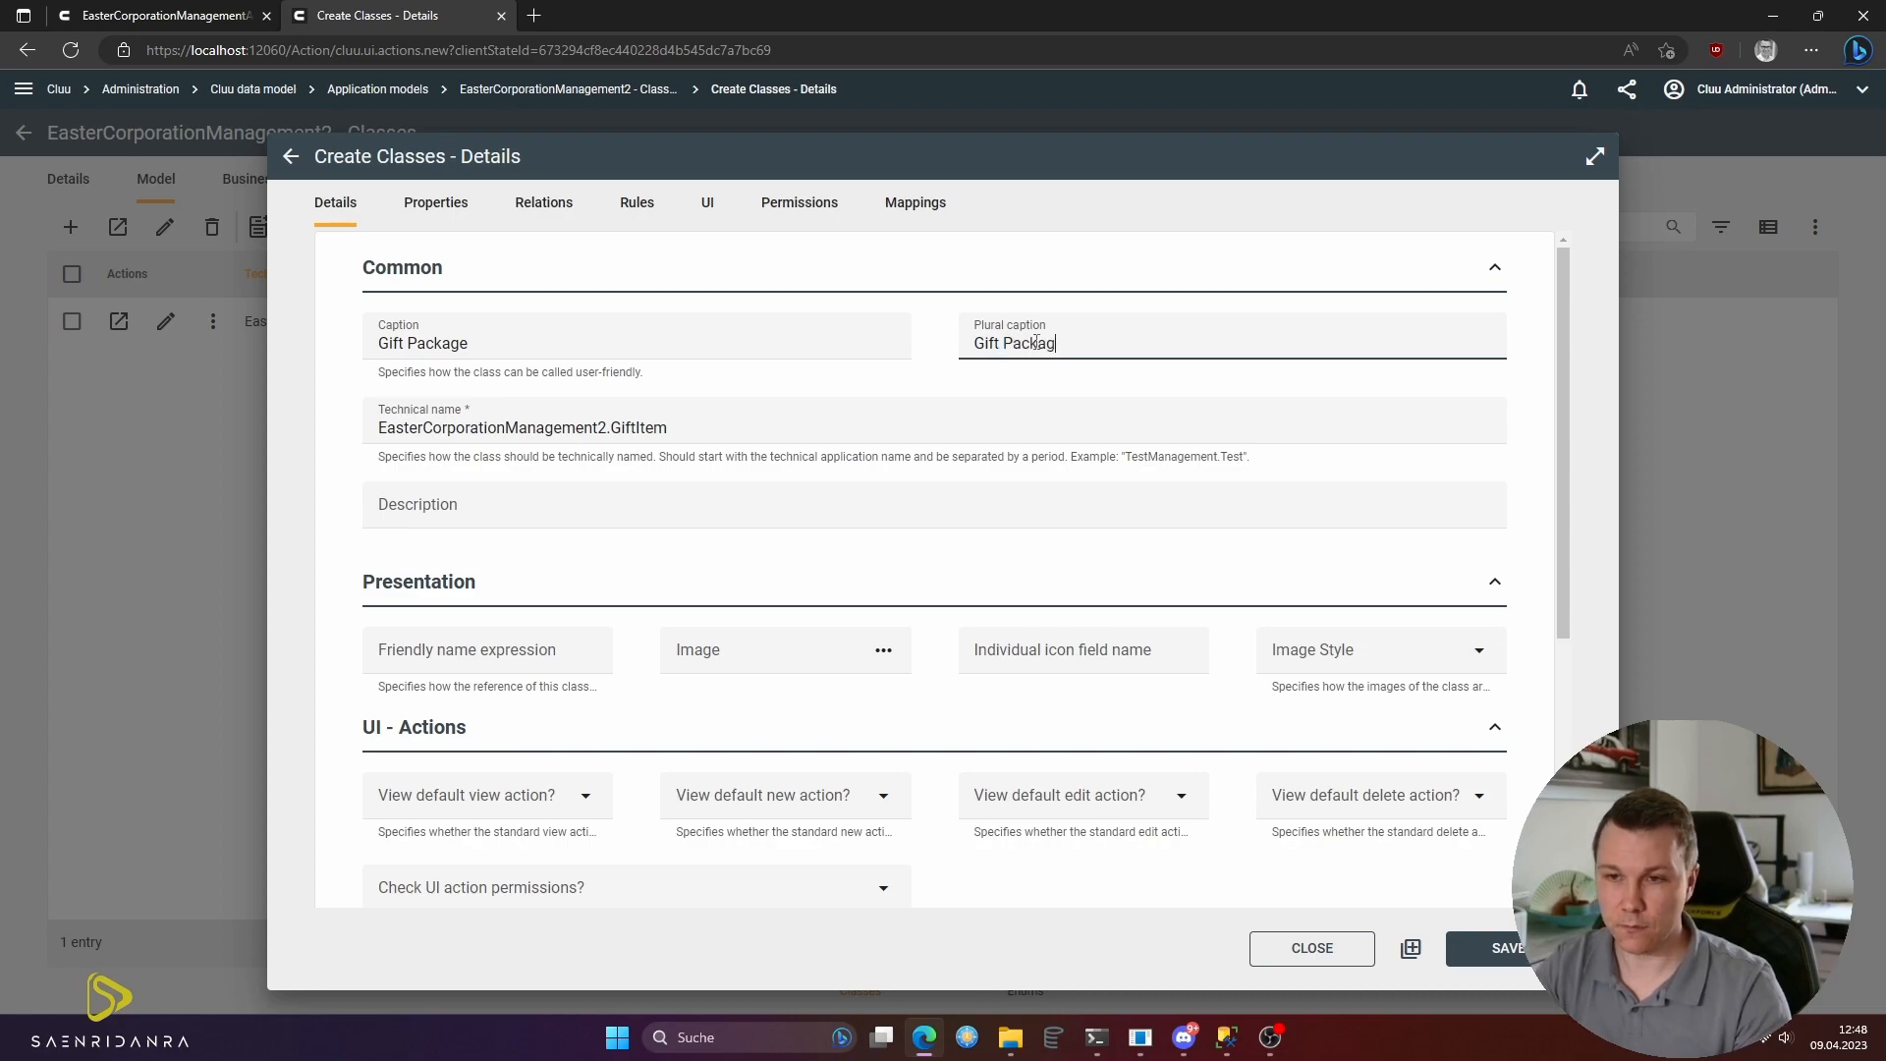
pyautogui.write('es')
# - Set the technical name to EasterCorporationManagement2.GiftPackage and save the class while continuing with another new one
pyautogui.doubleClick(444, 343)
pyautogui.doubleClick(636, 429)
pyautogui.write('Package')
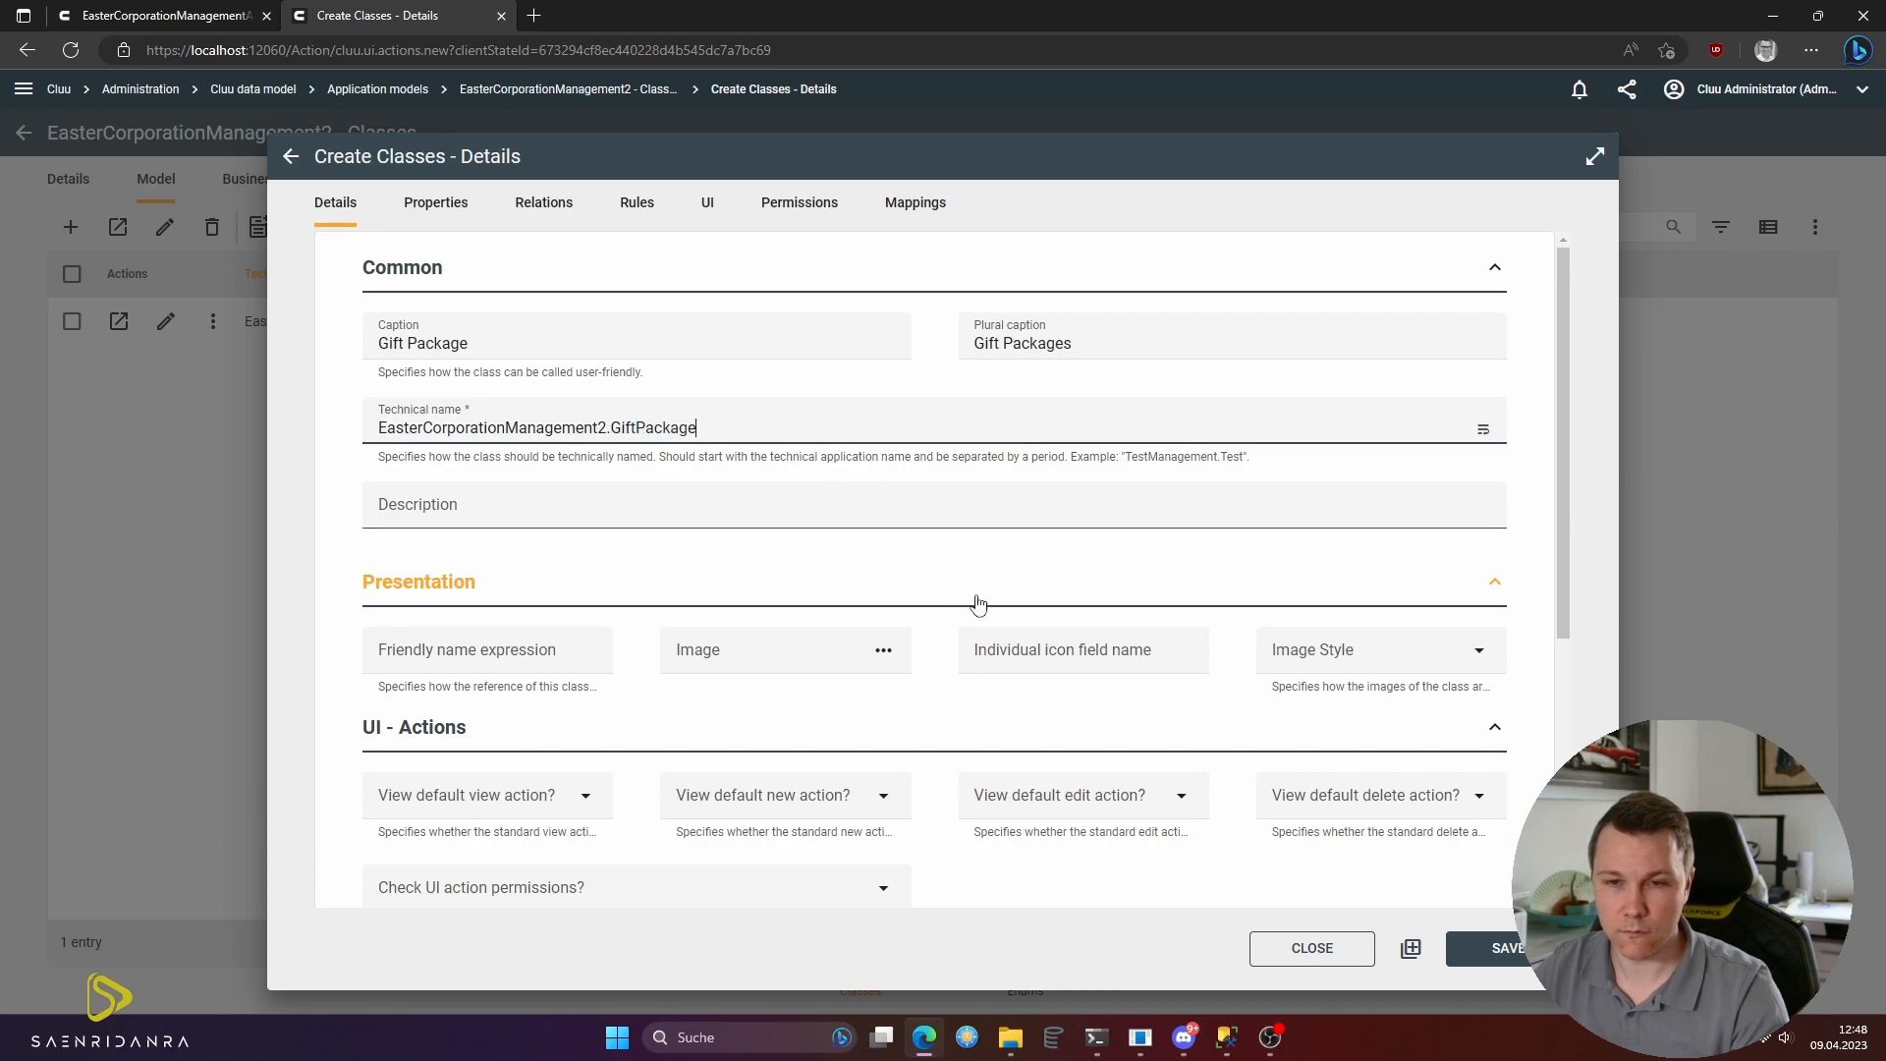
pyautogui.click(1411, 948)
# - Check the tables in the SQL Server Management Studio diagram, then return to Cluu and enter Address as the new class's caption and its plural form
pyautogui.doubleClick(422, 350)
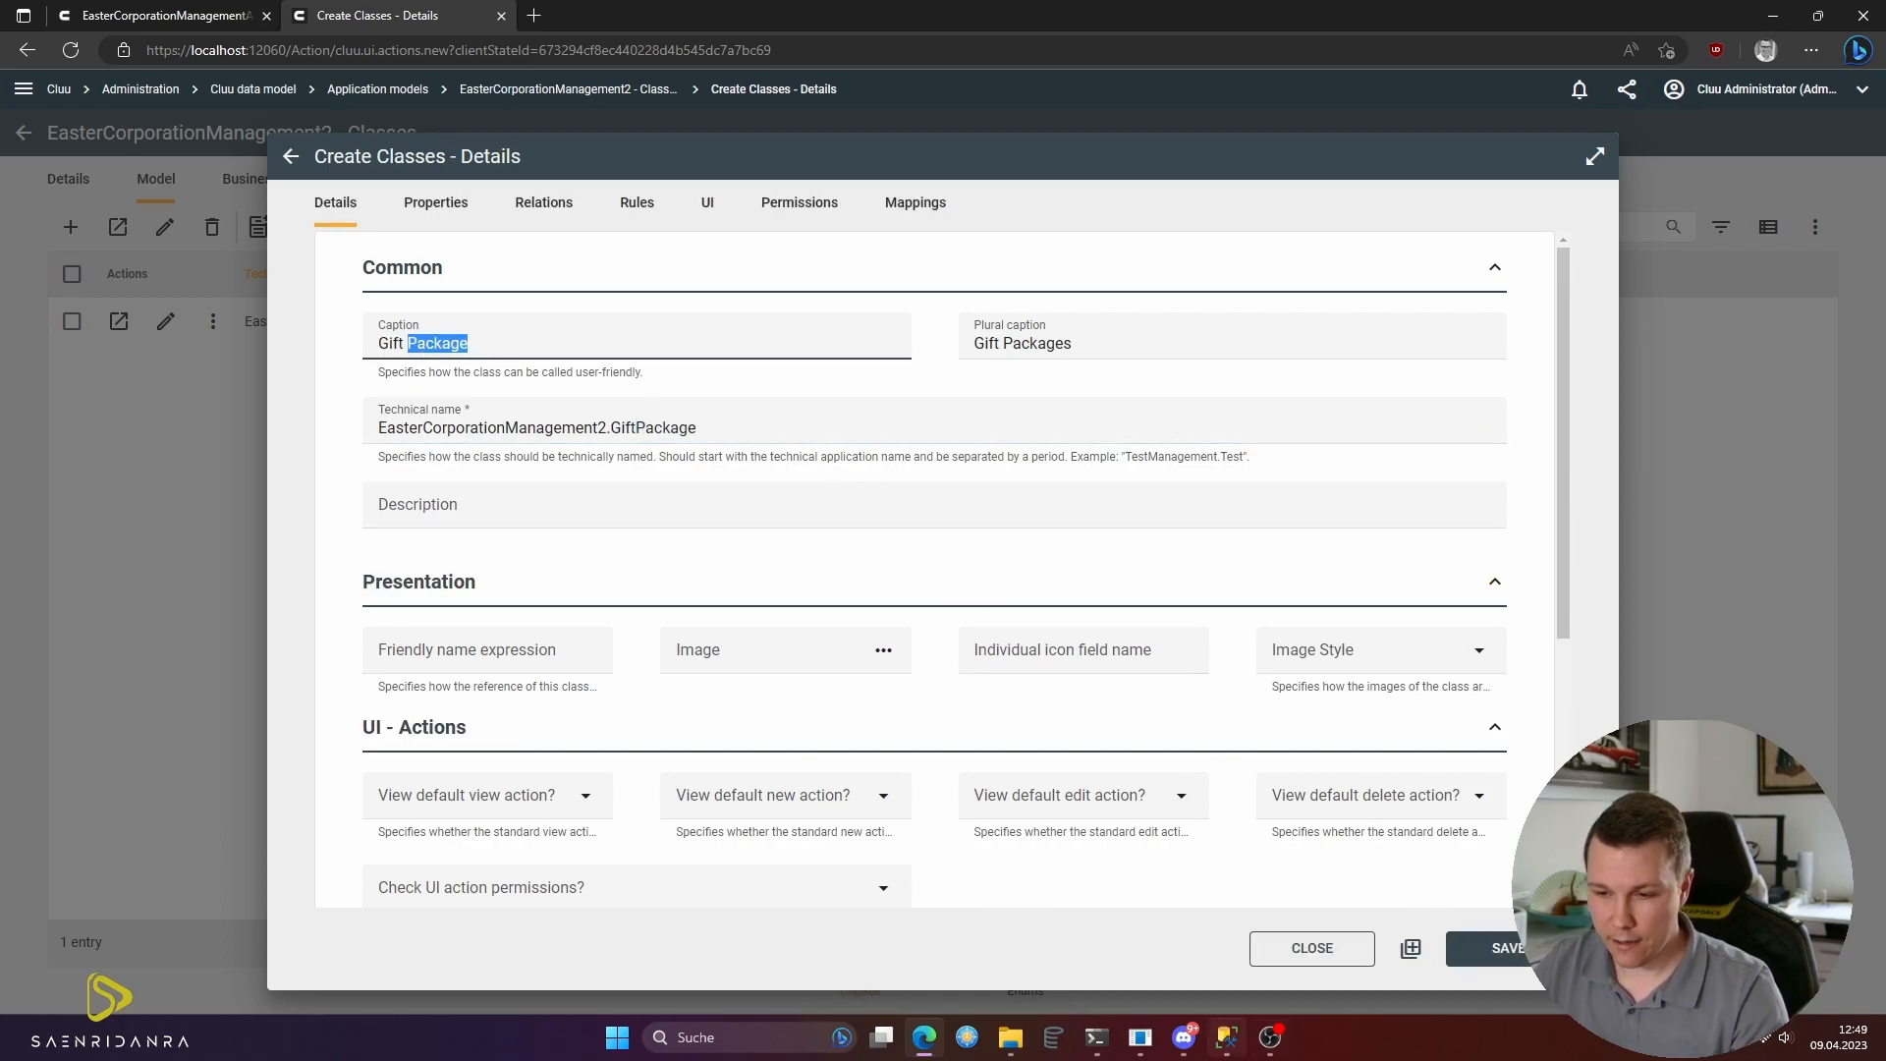
pyautogui.click(1227, 1038)
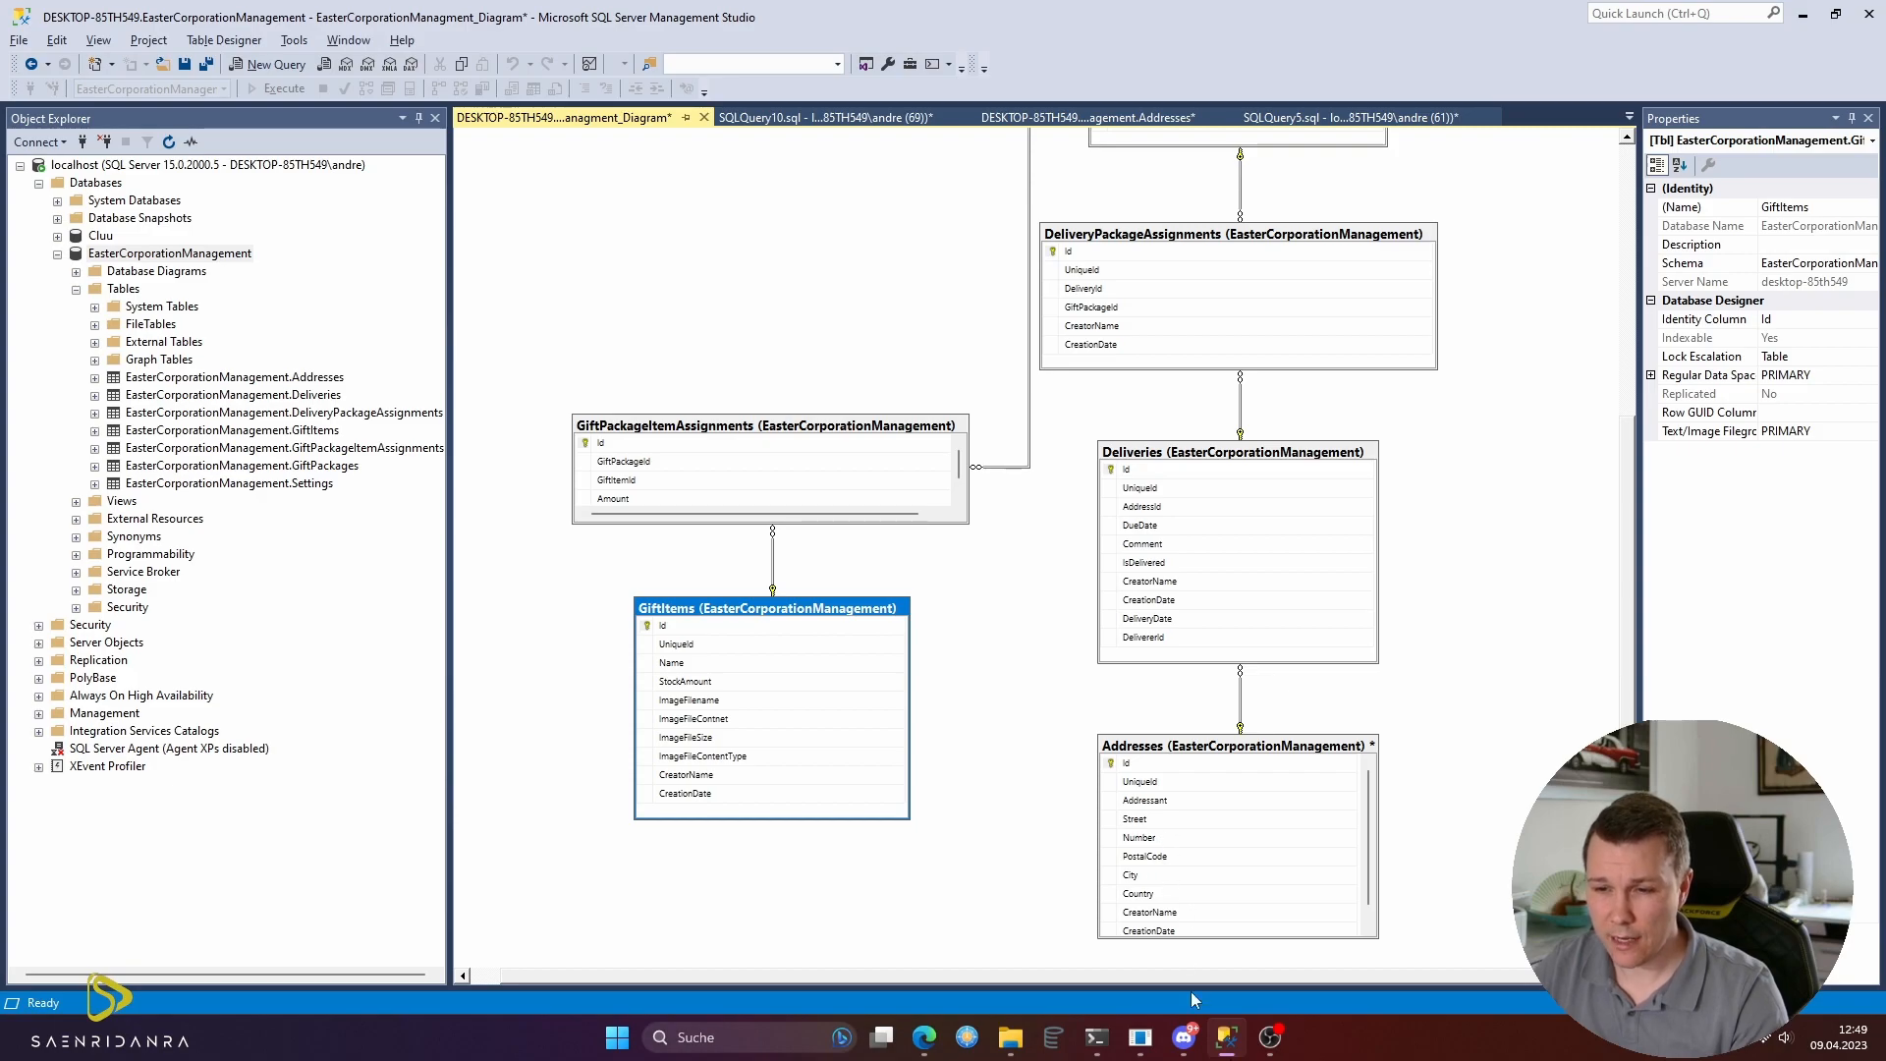
pyautogui.click(1227, 1047)
pyautogui.tripleClick(503, 348)
pyautogui.write('Addresse')
pyautogui.press('BackSpace')
pyautogui.hotkey('ctrl', 'a')
pyautogui.hotkey('ctrl', 'c')
pyautogui.press('Tab')
pyautogui.hotkey('ctrl', 'v')
pyautogui.write('s')
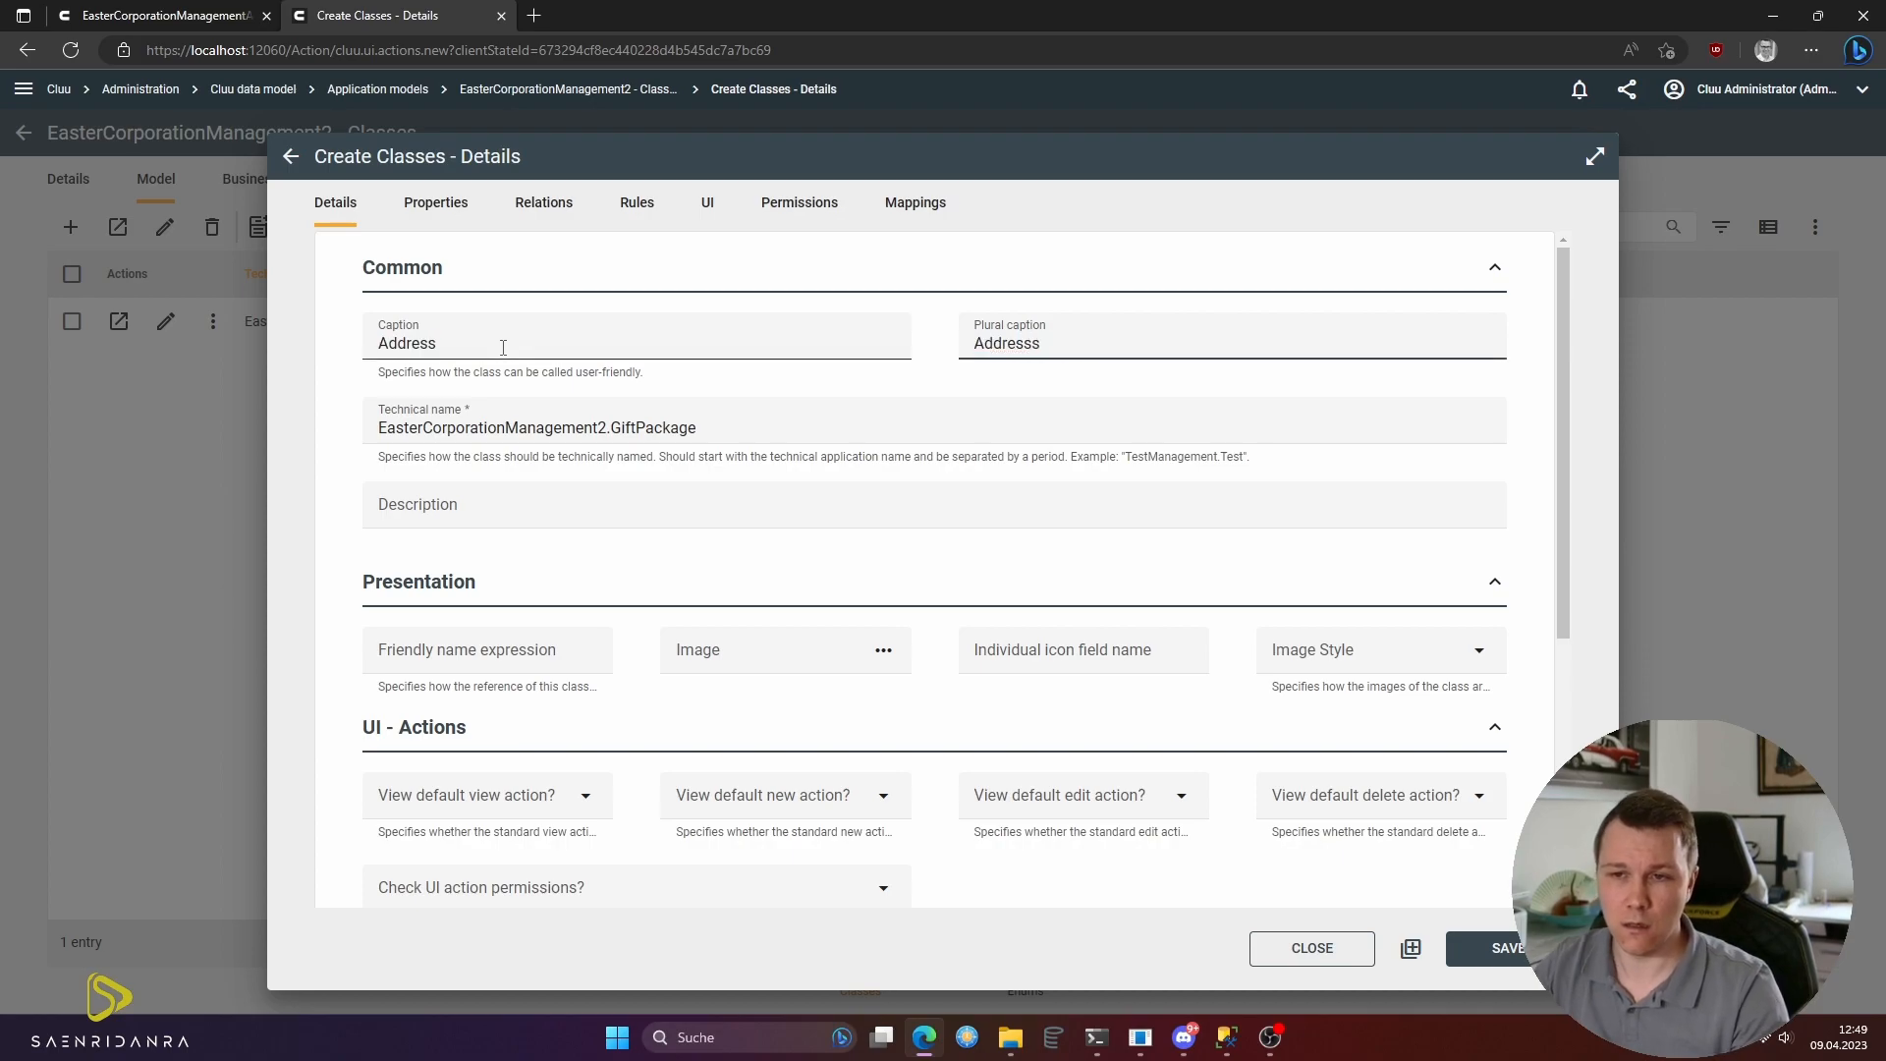
# - Correct the plural caption to Addresses, set the technical name to EasterCorporationManagement2.Address, and save the class while continuing with a new one
pyautogui.click(899, 419)
pyautogui.hotkey('ctrl', 'shift', 'Left')
pyautogui.hotkey('ctrl', 'v')
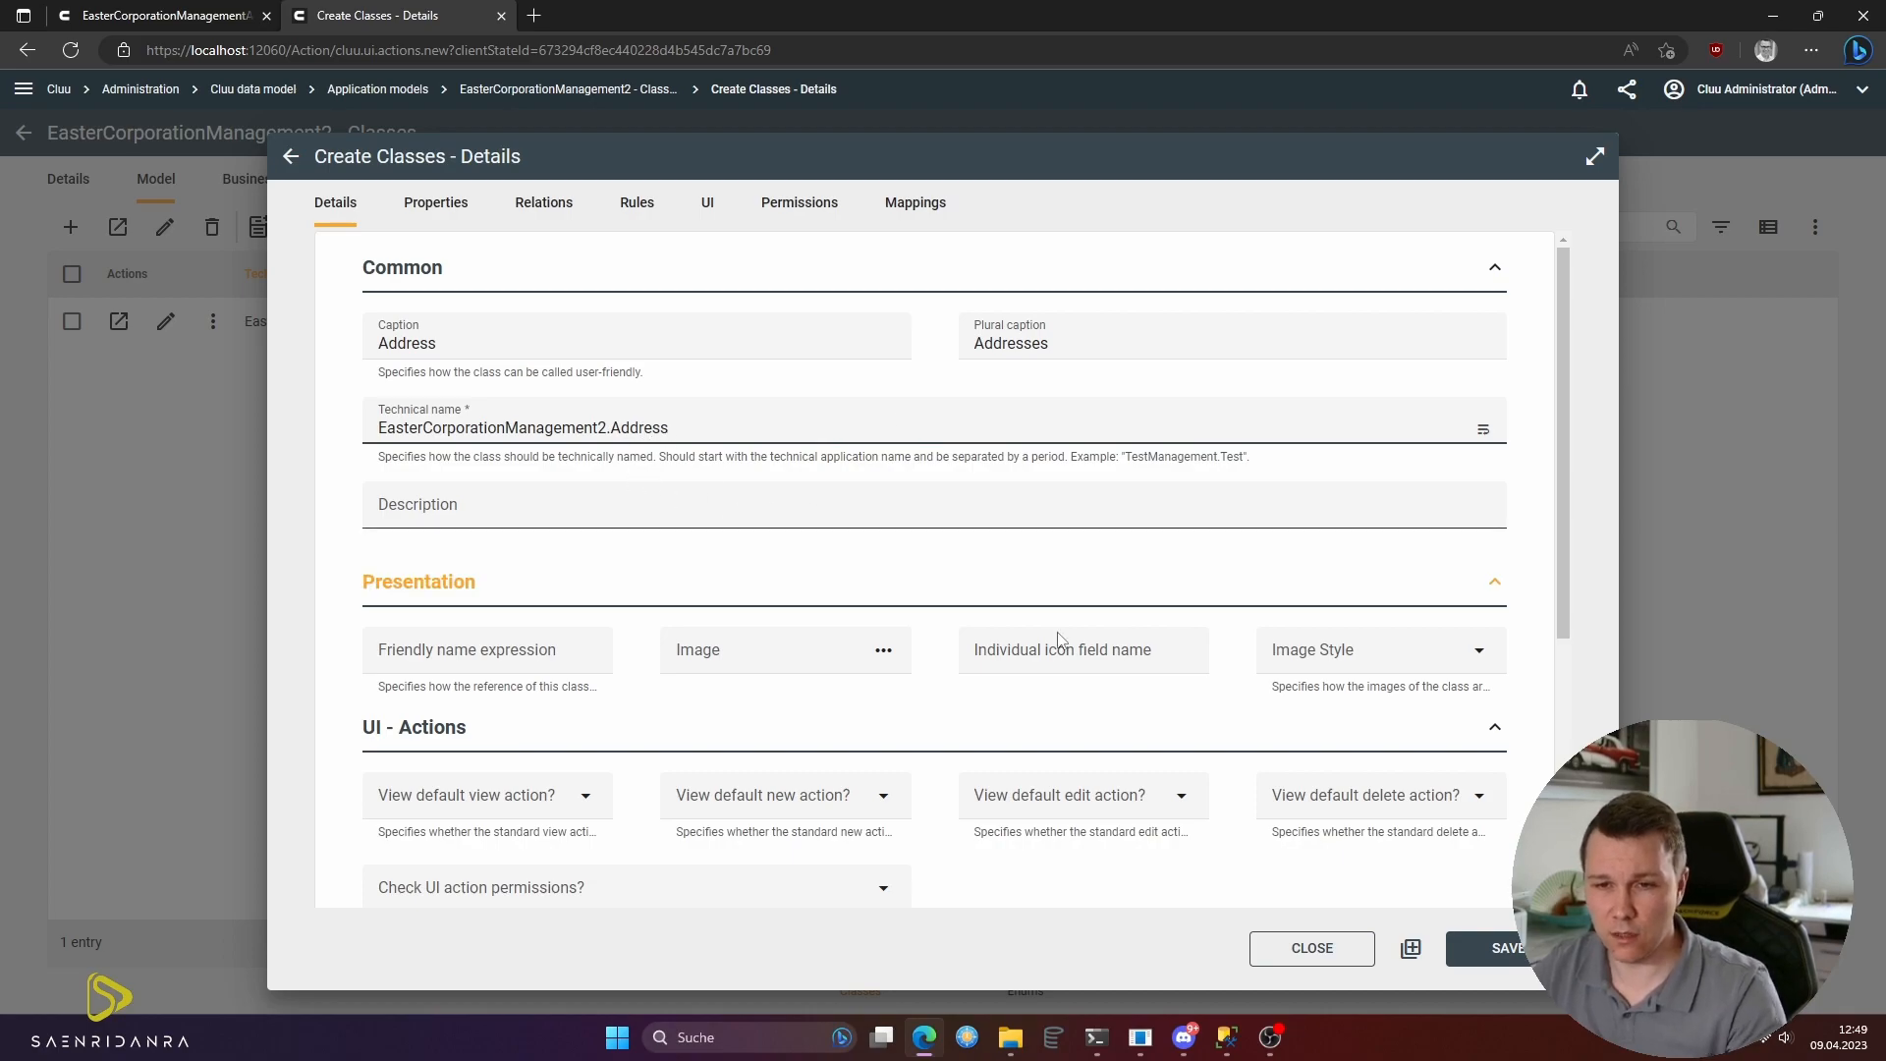
pyautogui.click(1407, 950)
# - Compare with the database diagram and give the new class in Cluu the caption Delivery and plural caption Deliveries
pyautogui.hotkey('alt', 'Tab')
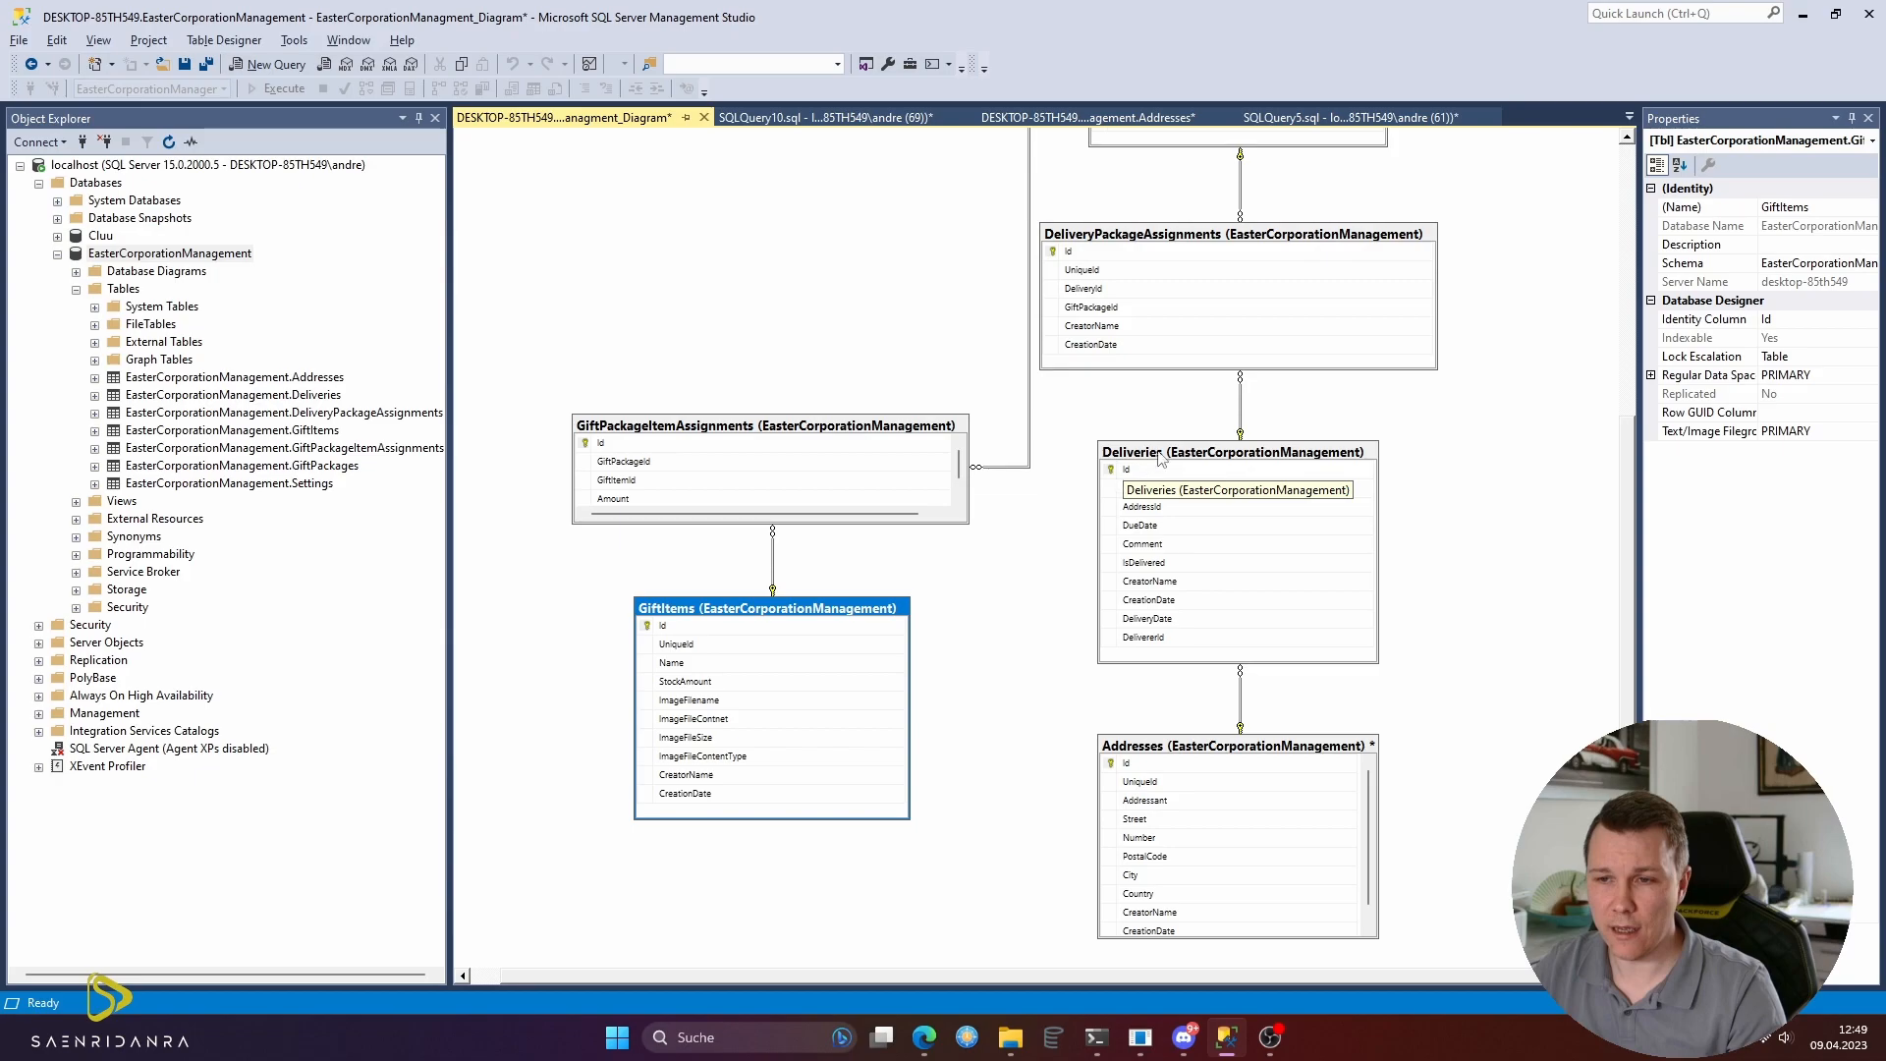
pyautogui.hotkey('alt', 'Tab')
pyautogui.write('Delivery')
pyautogui.press('Tab')
pyautogui.write('Deliveries')
# - Set the technical name to EasterCorporationManagement2.Delivery and save the class while continuing with another new one
pyautogui.press('Tab')
pyautogui.hotkey('ctrl', 'BackSpace')
pyautogui.write('Delivery')
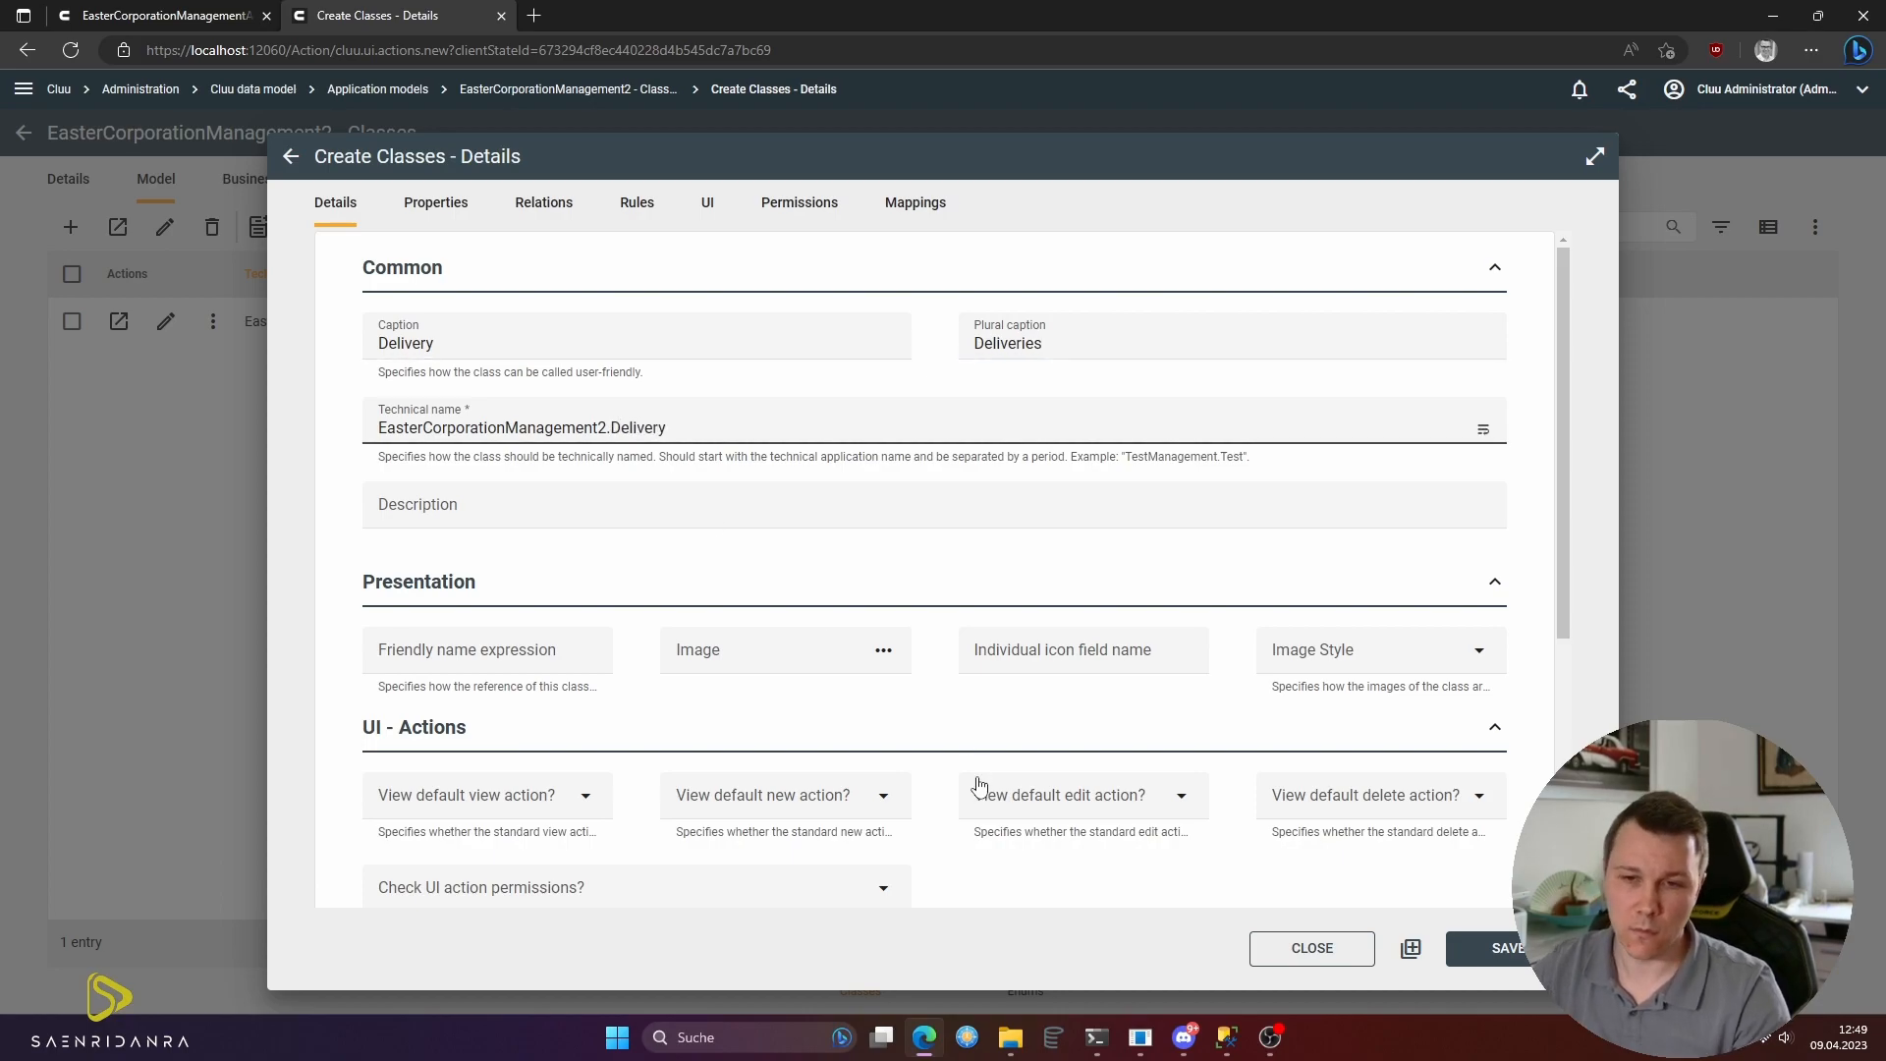
pyautogui.click(1410, 948)
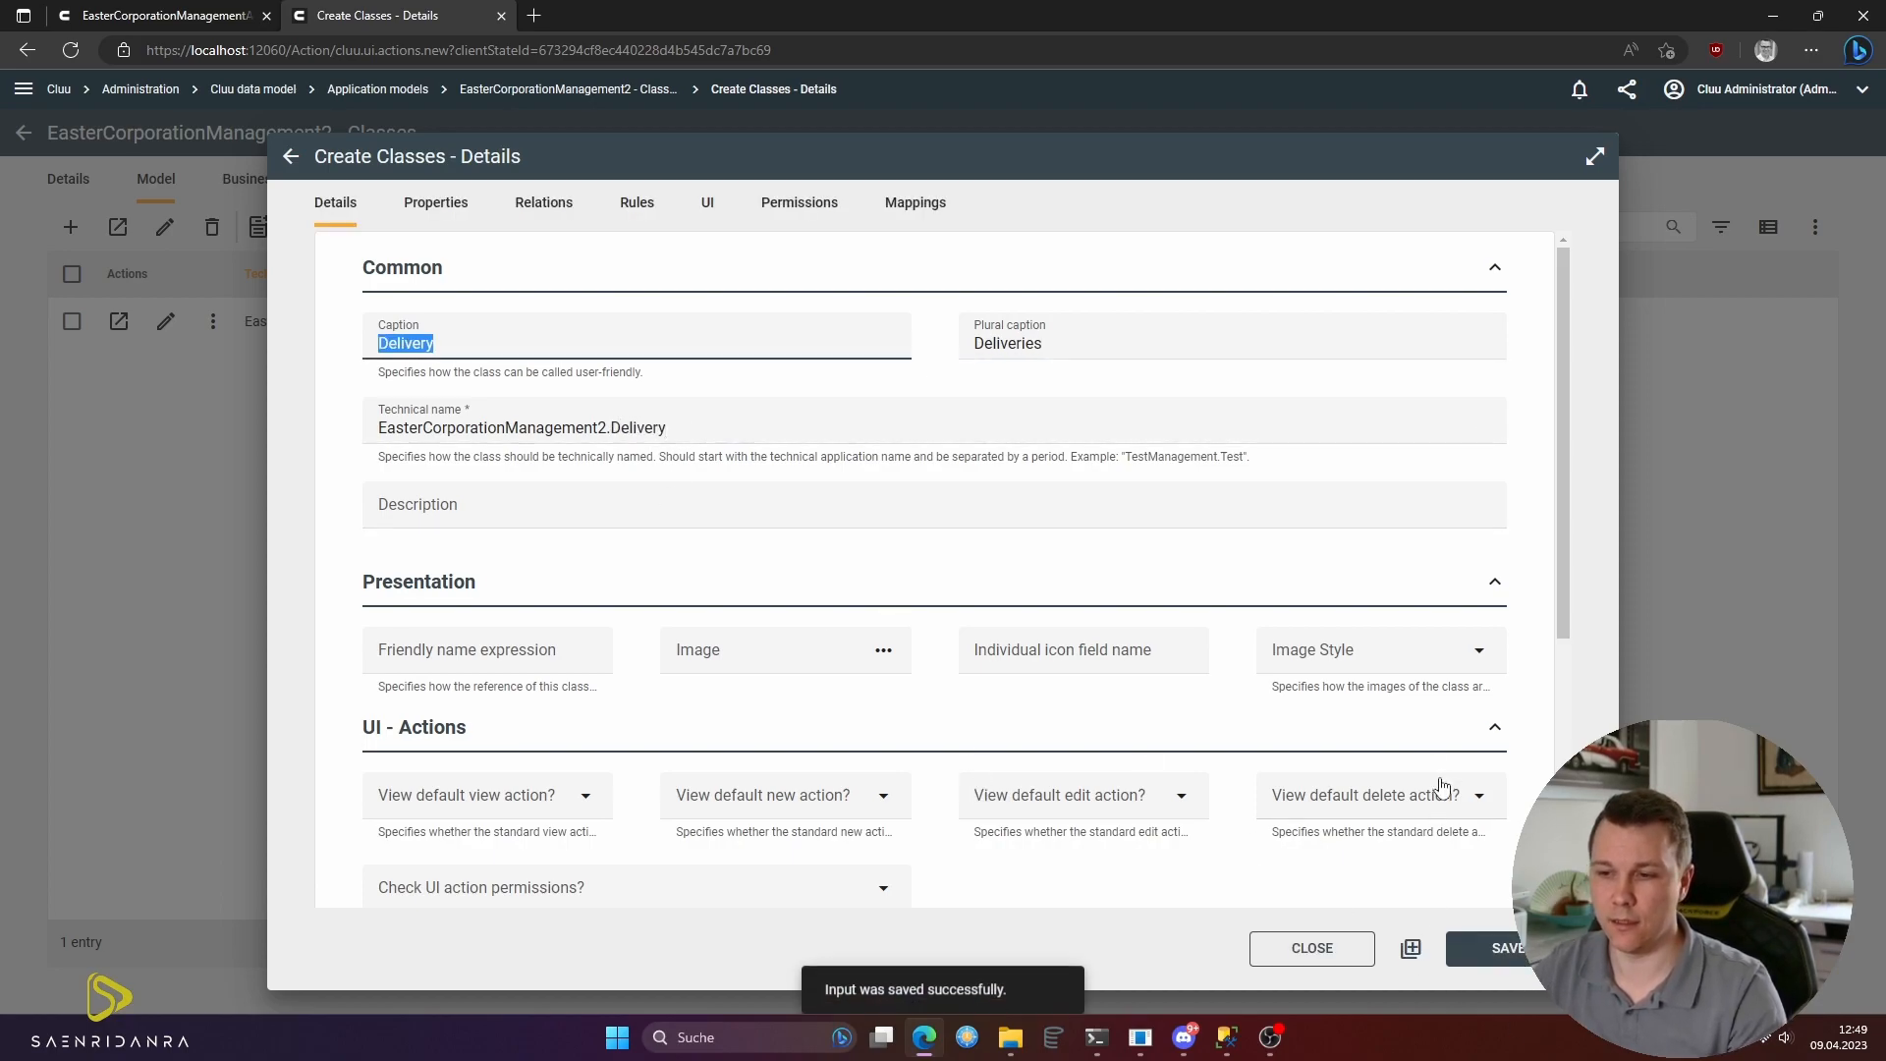
# - Switch to SQL Server Management Studio and examine the GiftPackageItemAssignments and DeliveryPackageAssignments tables and their relations in the diagram
pyautogui.hotkey('alt', 'Tab')
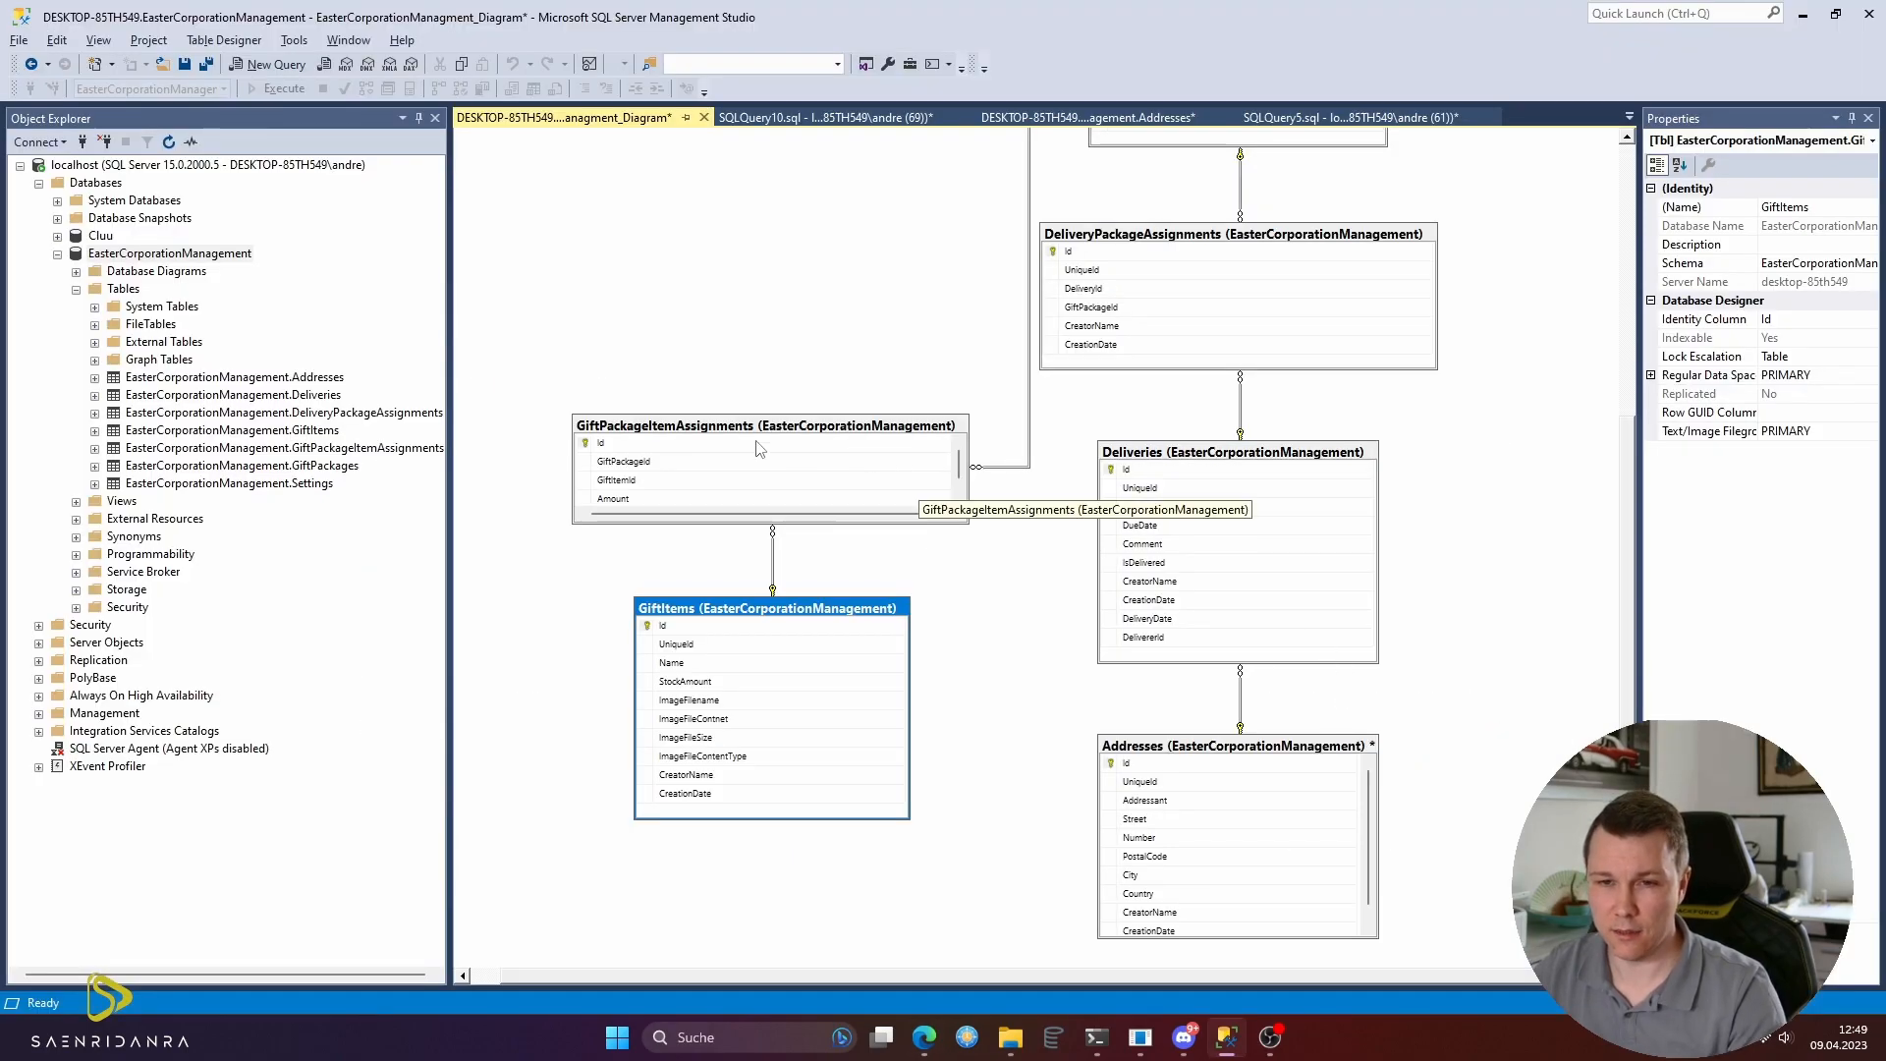
pyautogui.scroll(3, 982, 334)
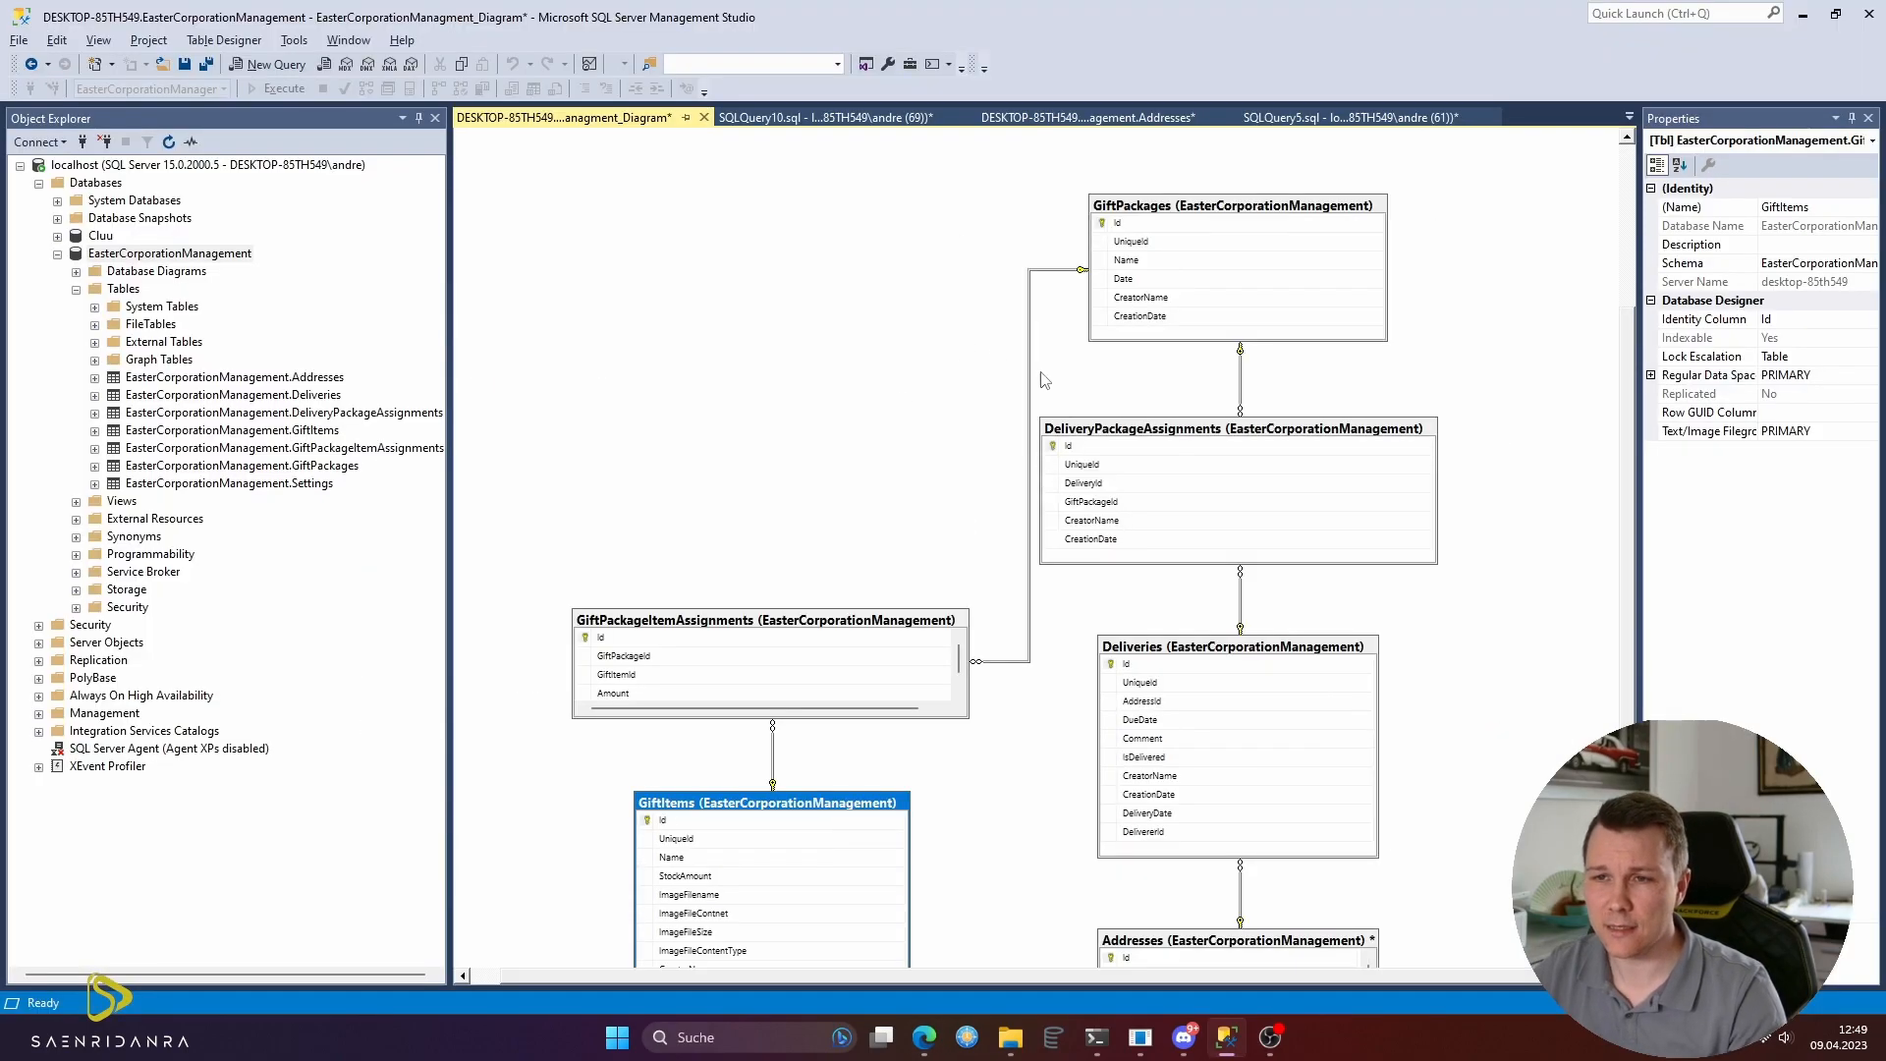
pyautogui.scroll(-3, 983, 628)
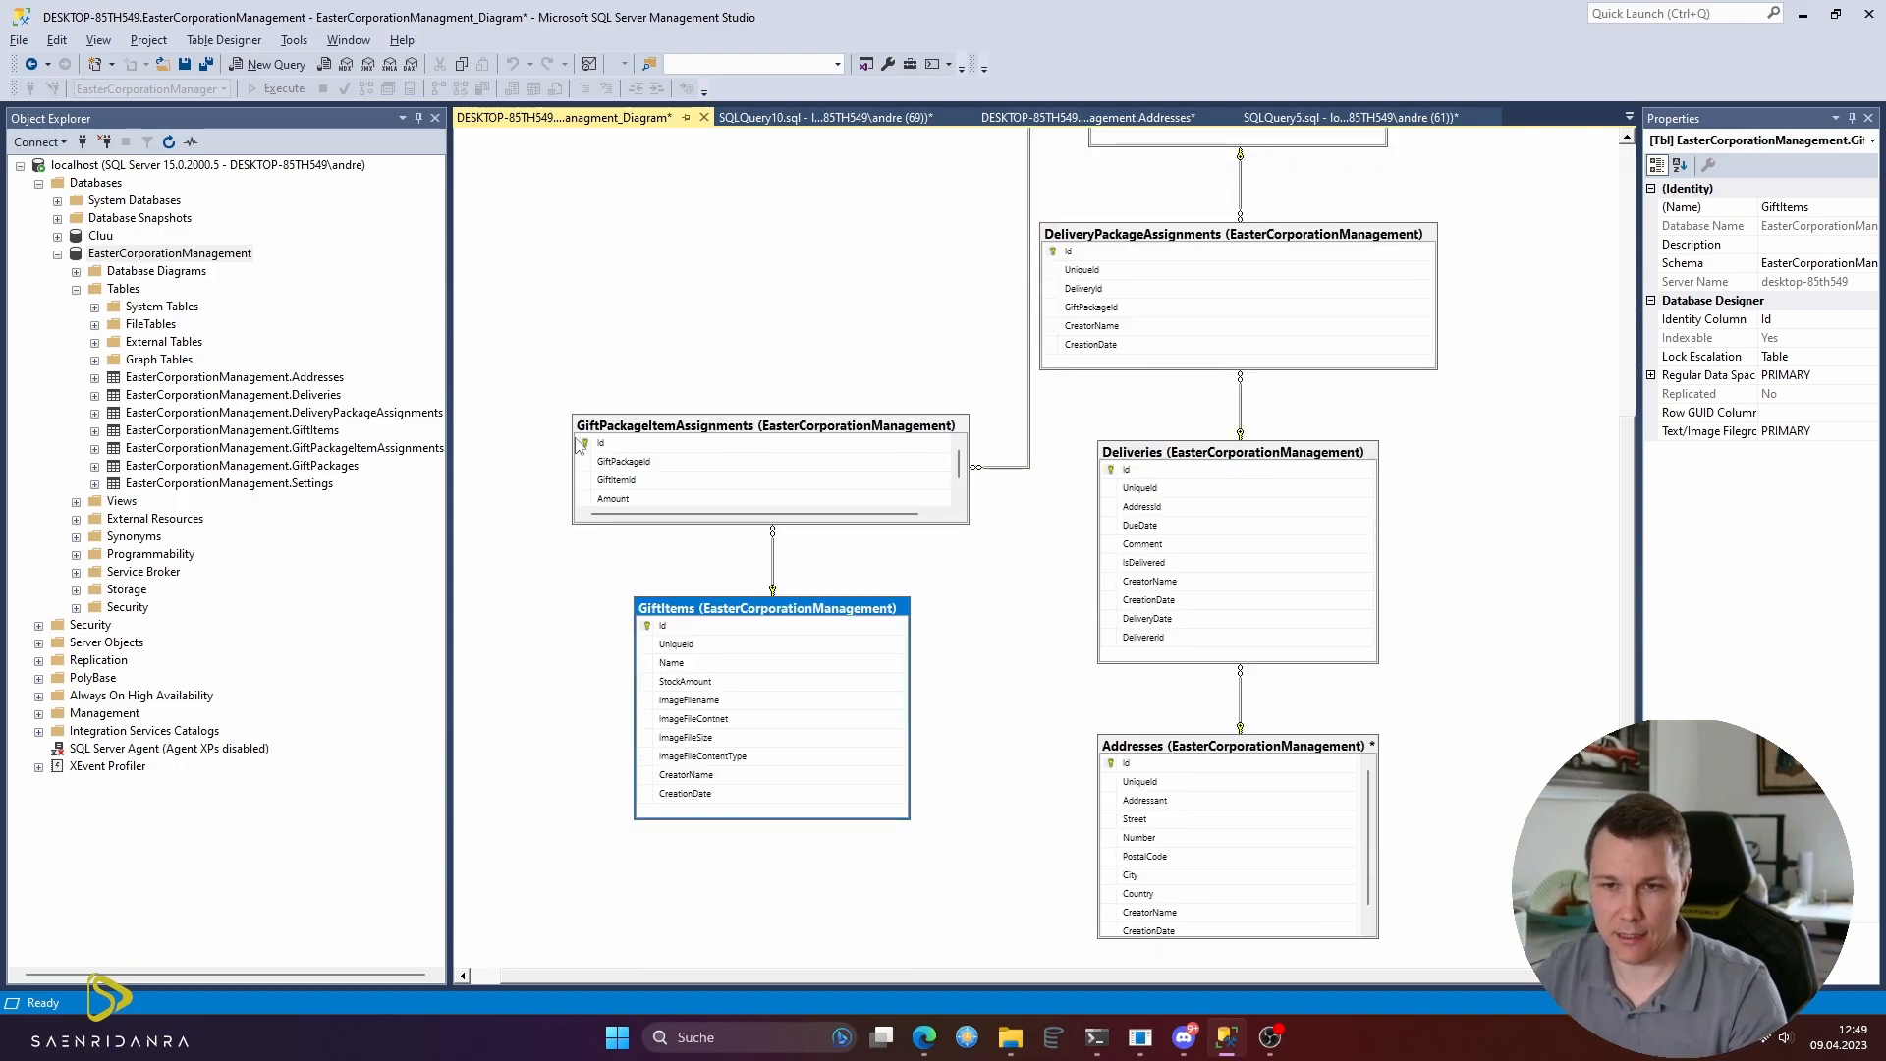
pyautogui.scroll(1, 716, 411)
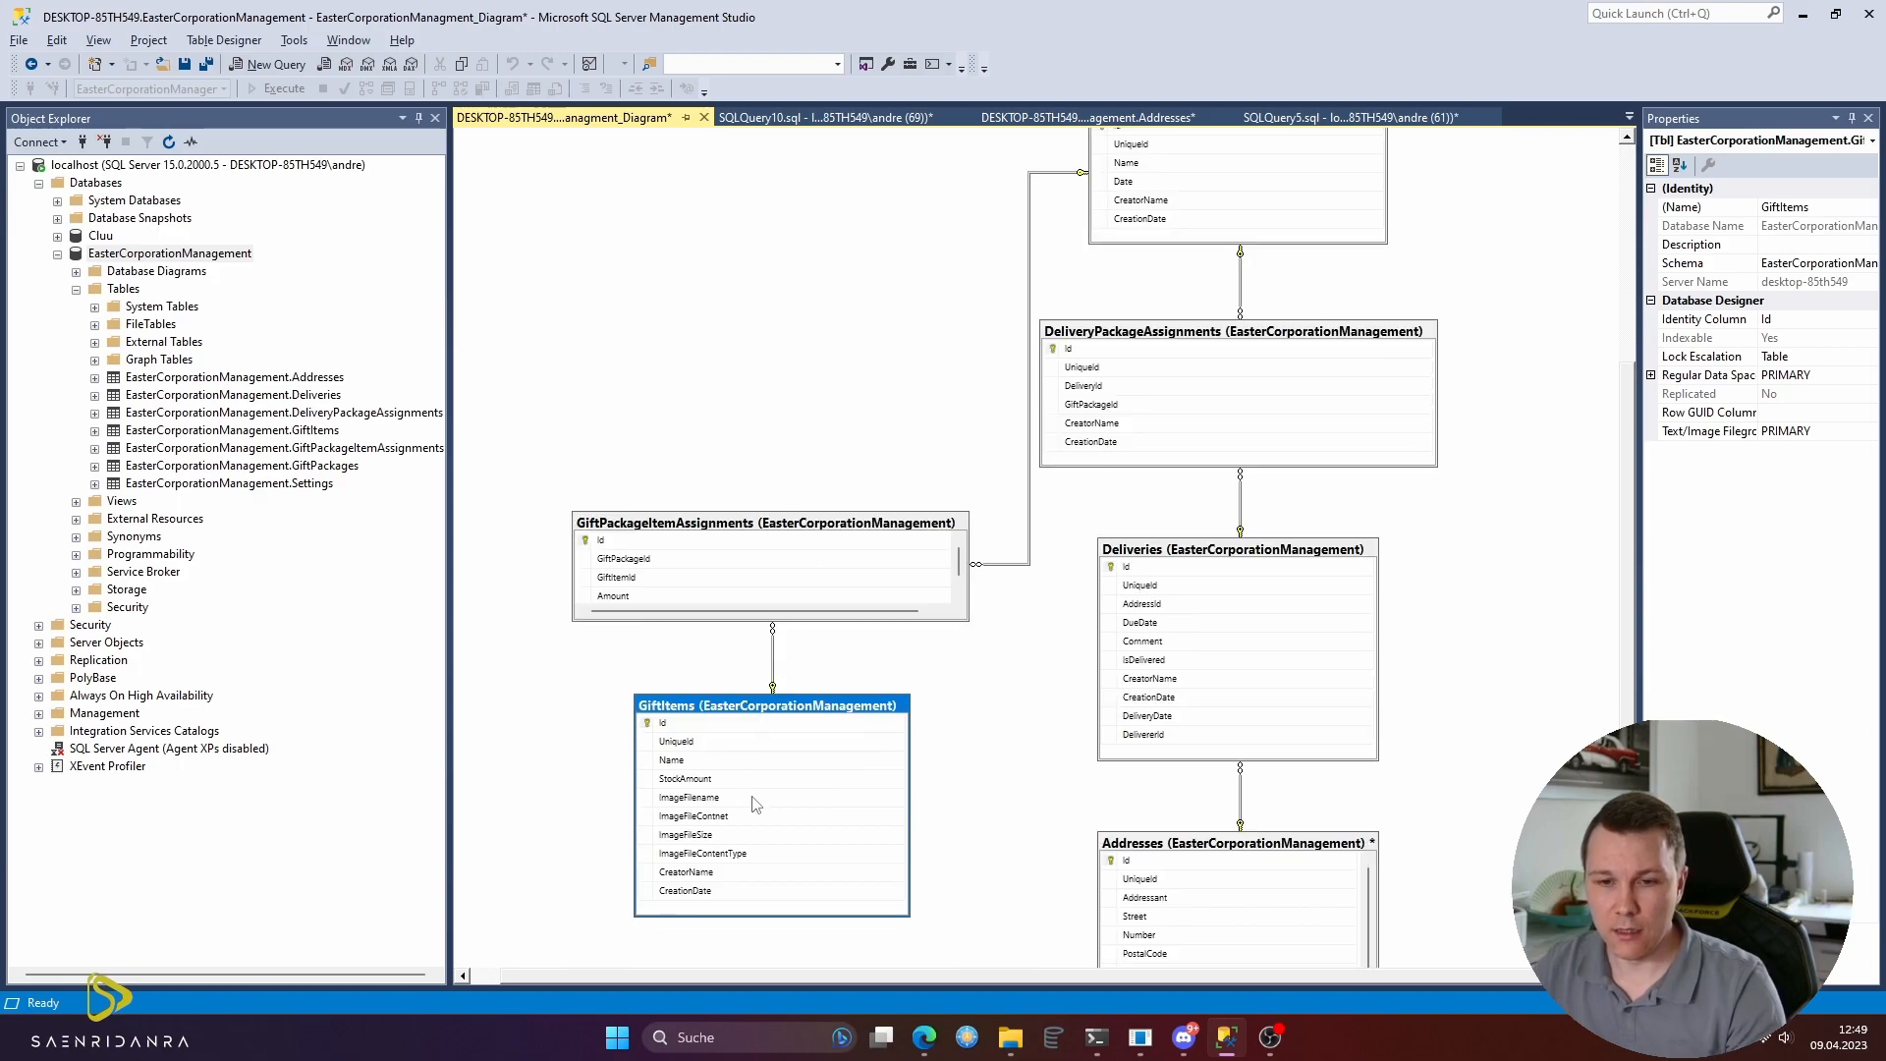
pyautogui.scroll(1, 784, 722)
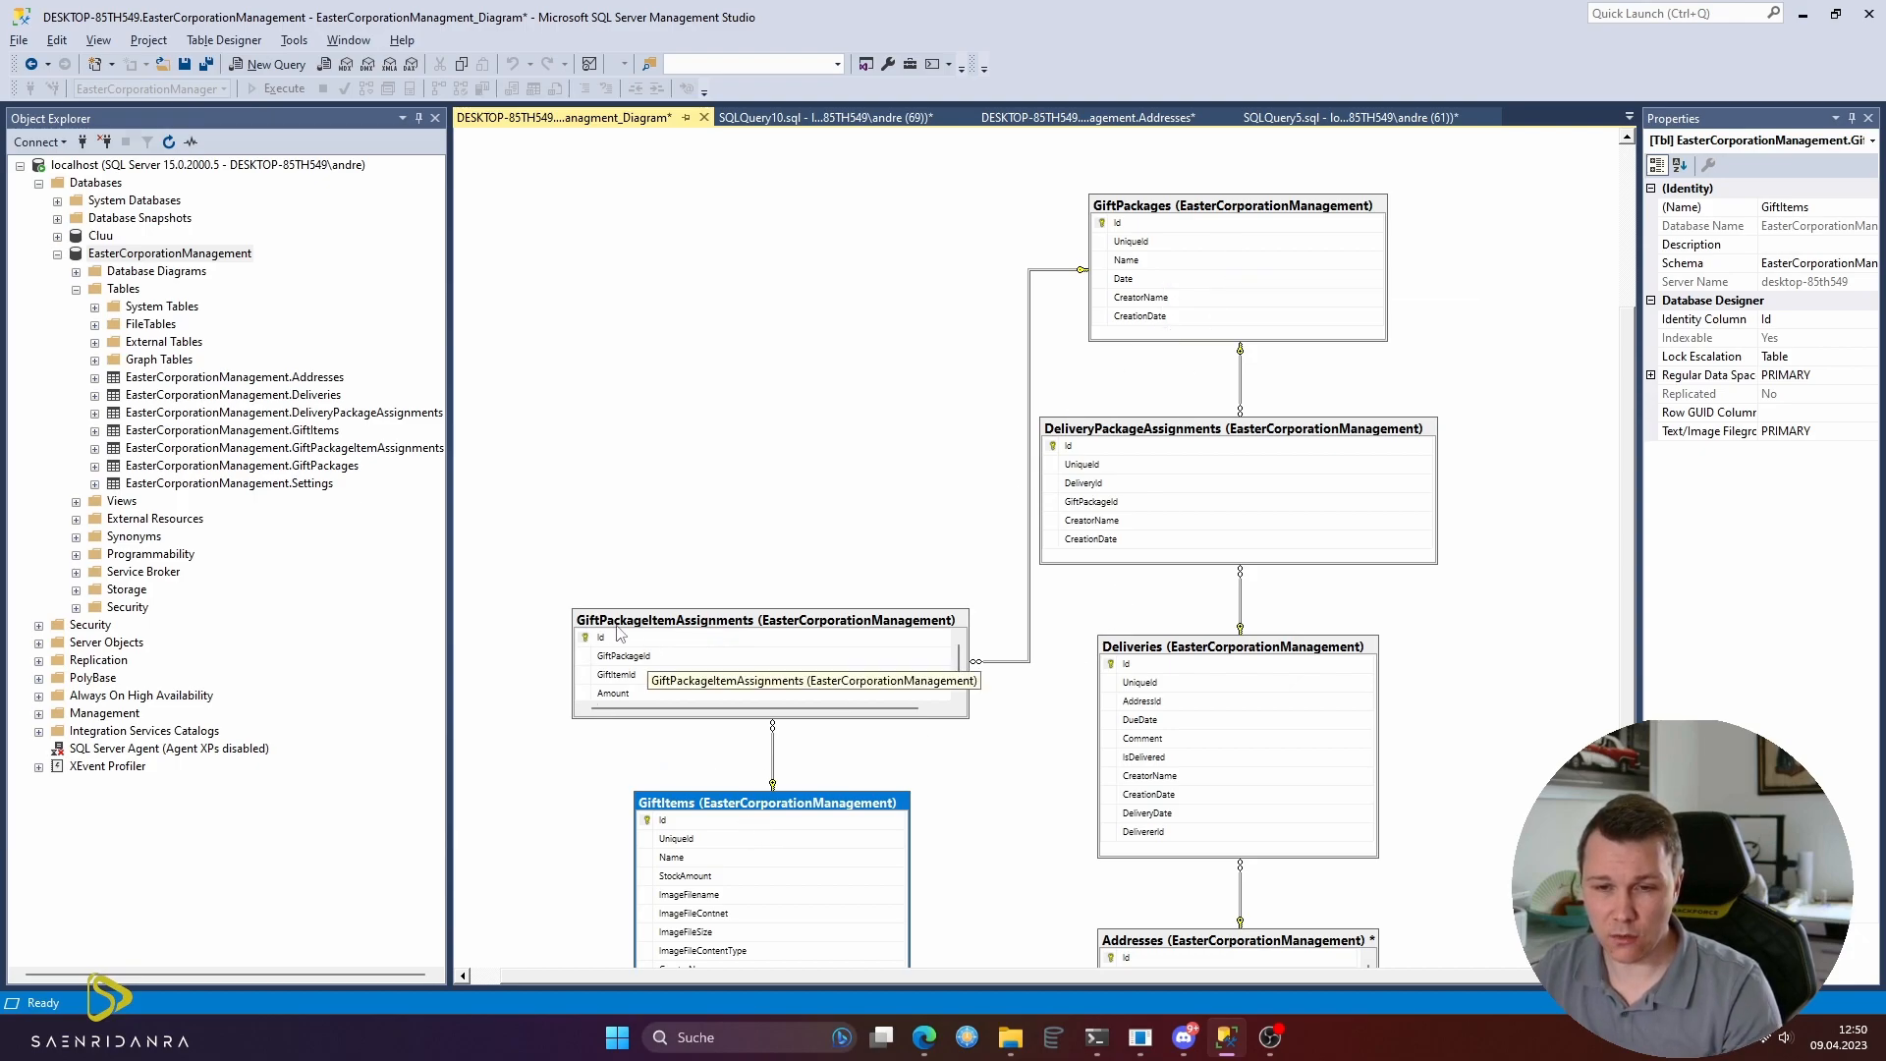
# - Return to Cluu and set the caption to Gift Package Item Assignment and the plural caption to Gift Package Item Assignments
pyautogui.hotkey('alt', 'Tab')
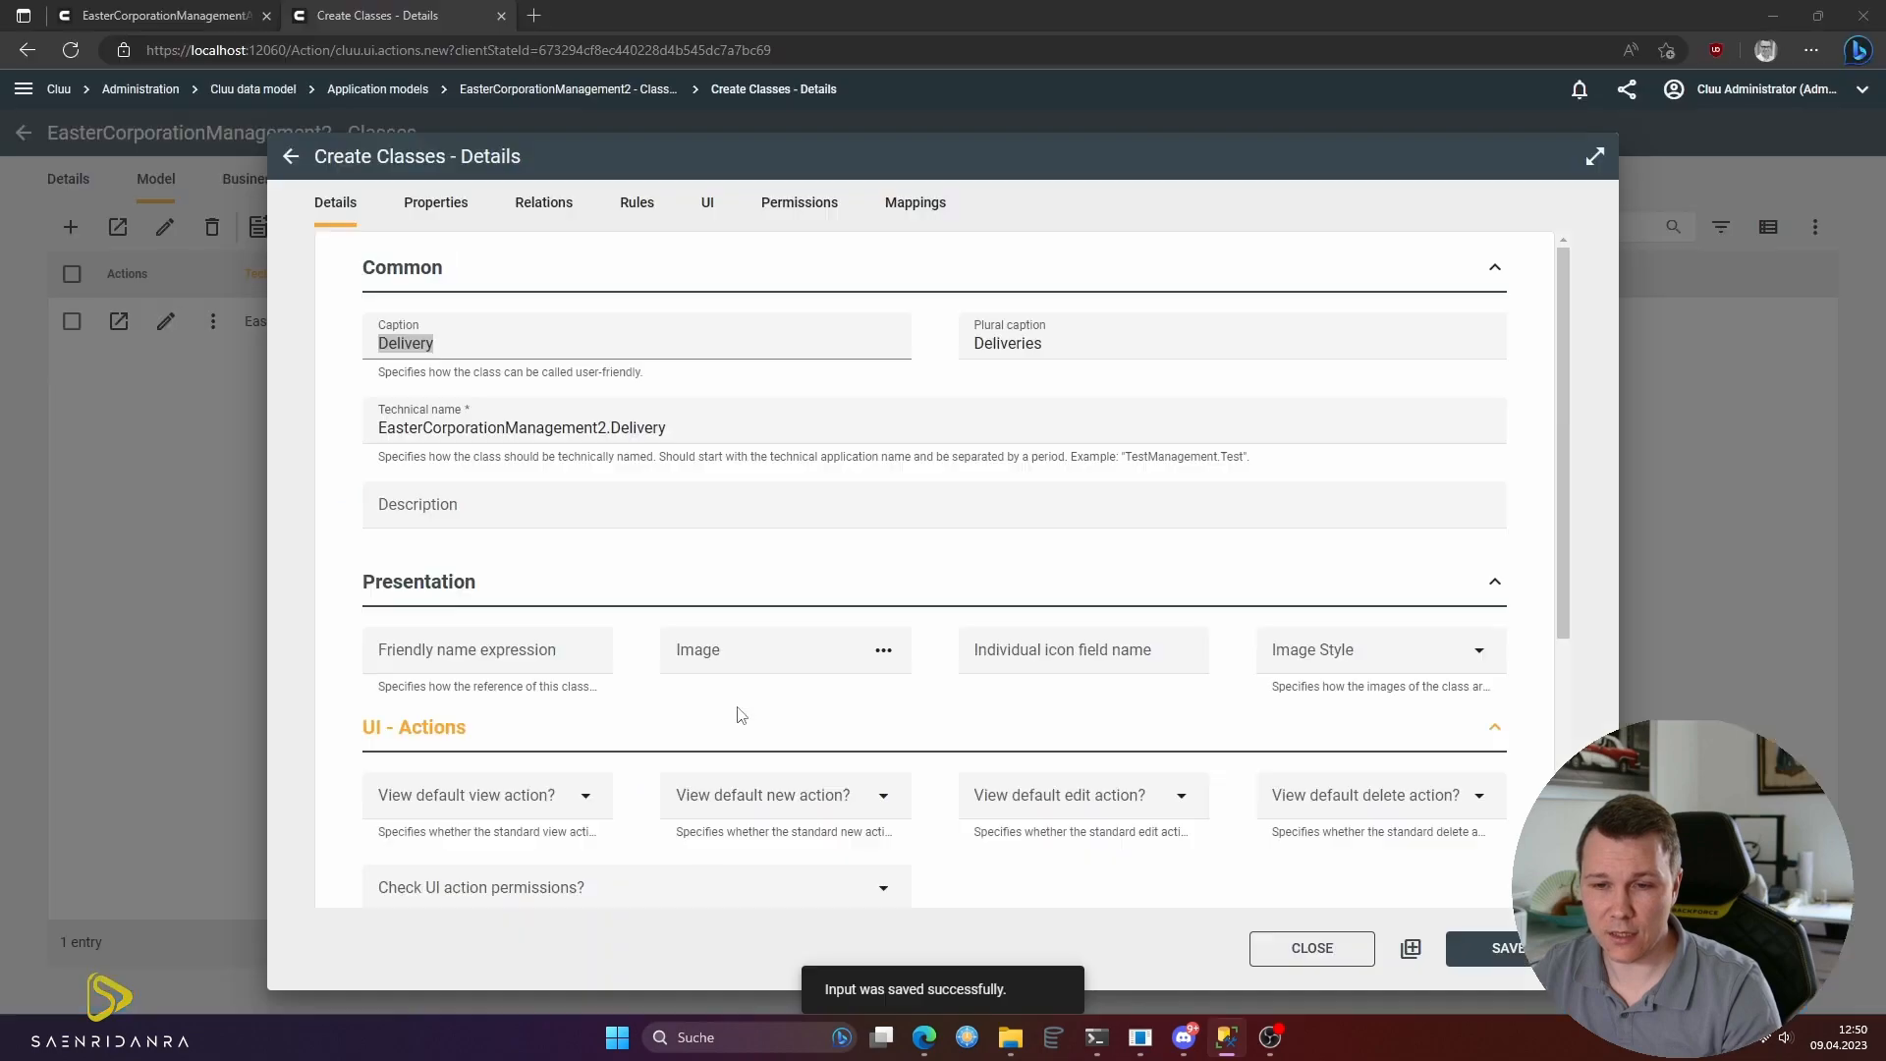
pyautogui.doubleClick(478, 346)
pyautogui.write('Gi')
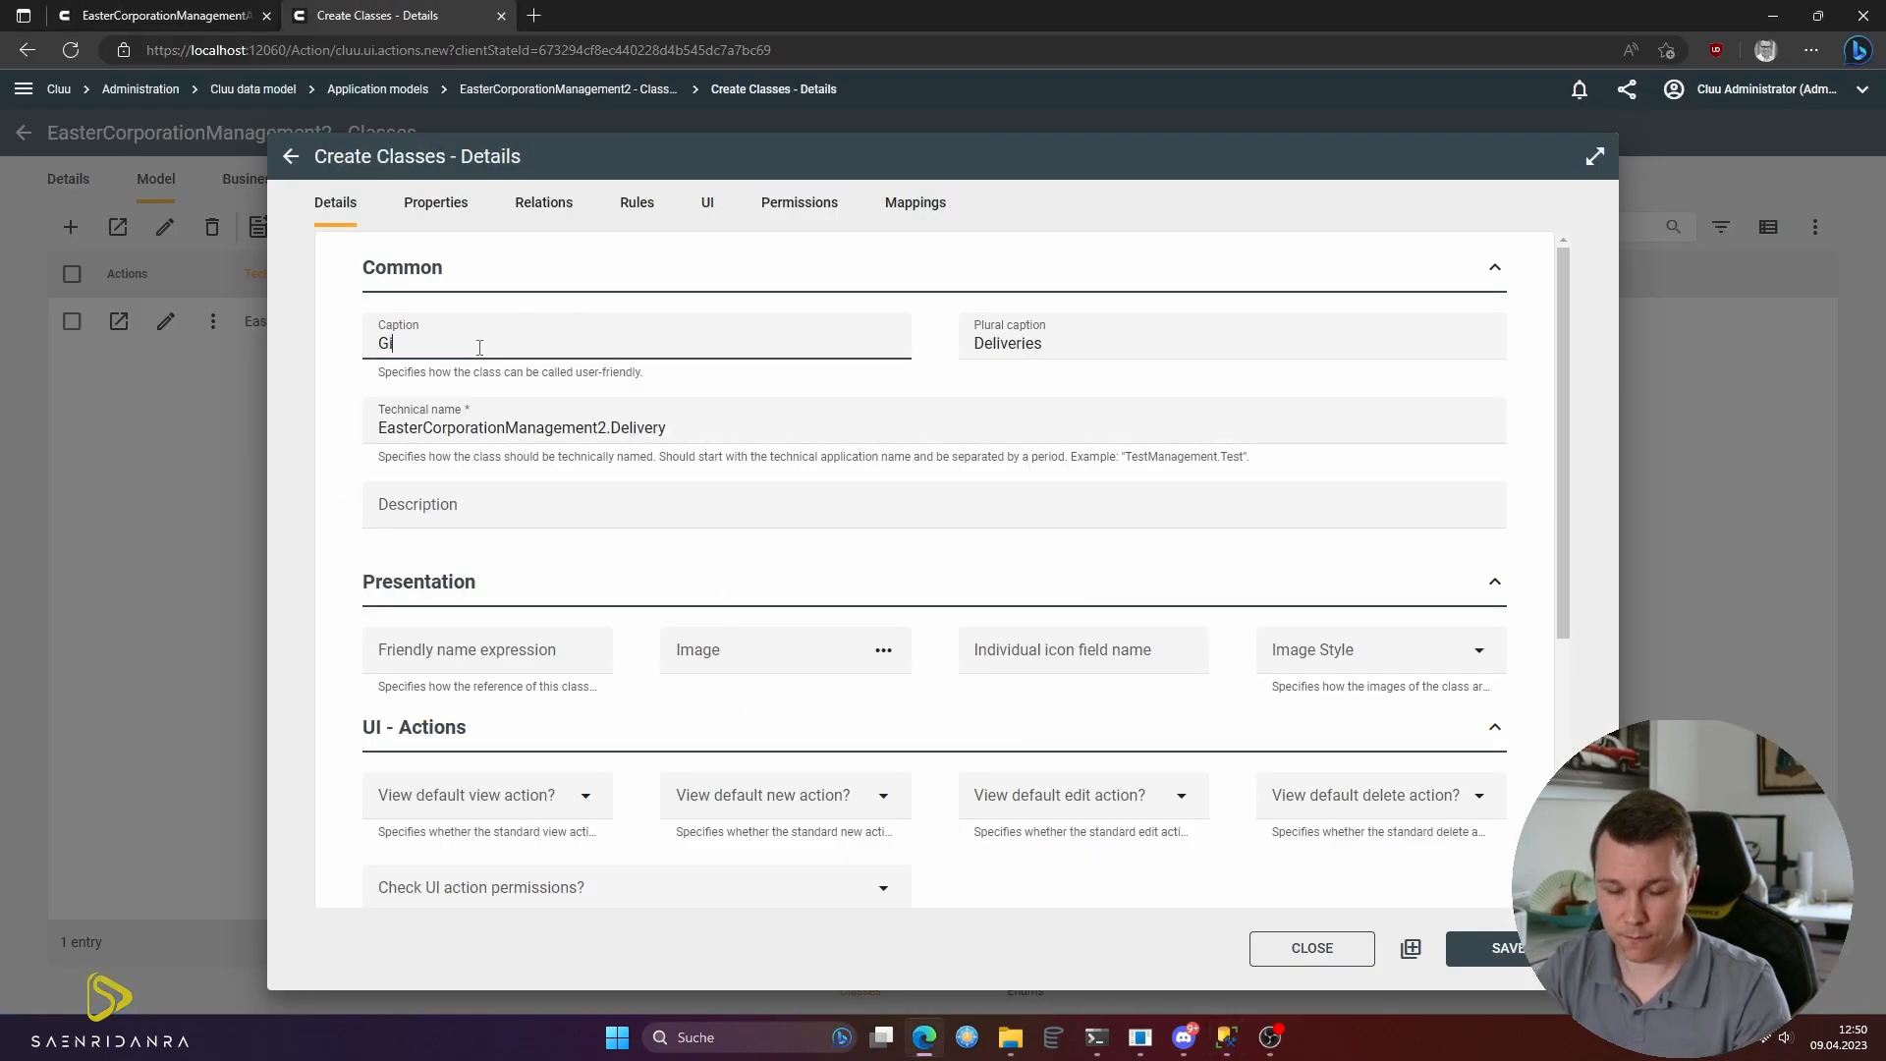
pyautogui.write('ft Package Item')
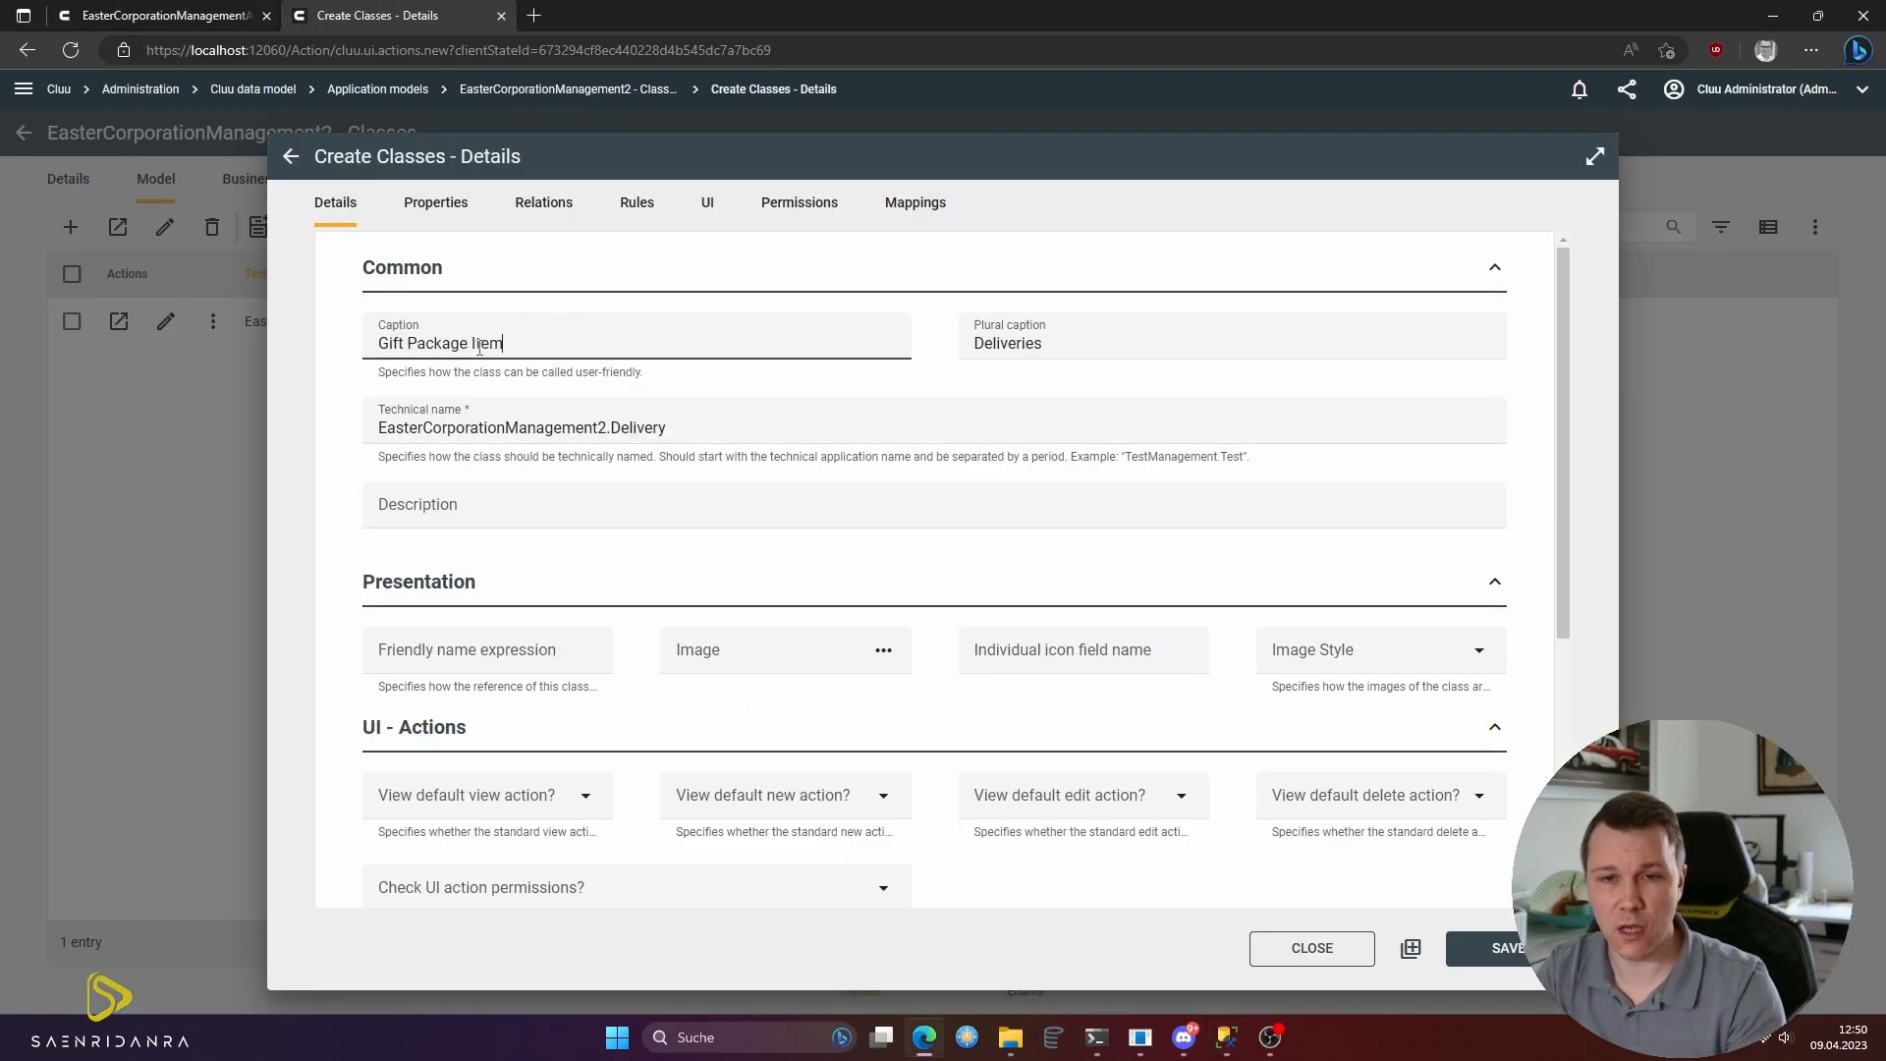
pyautogui.write(' Assignment')
pyautogui.hotkey('ctrl', 'a')
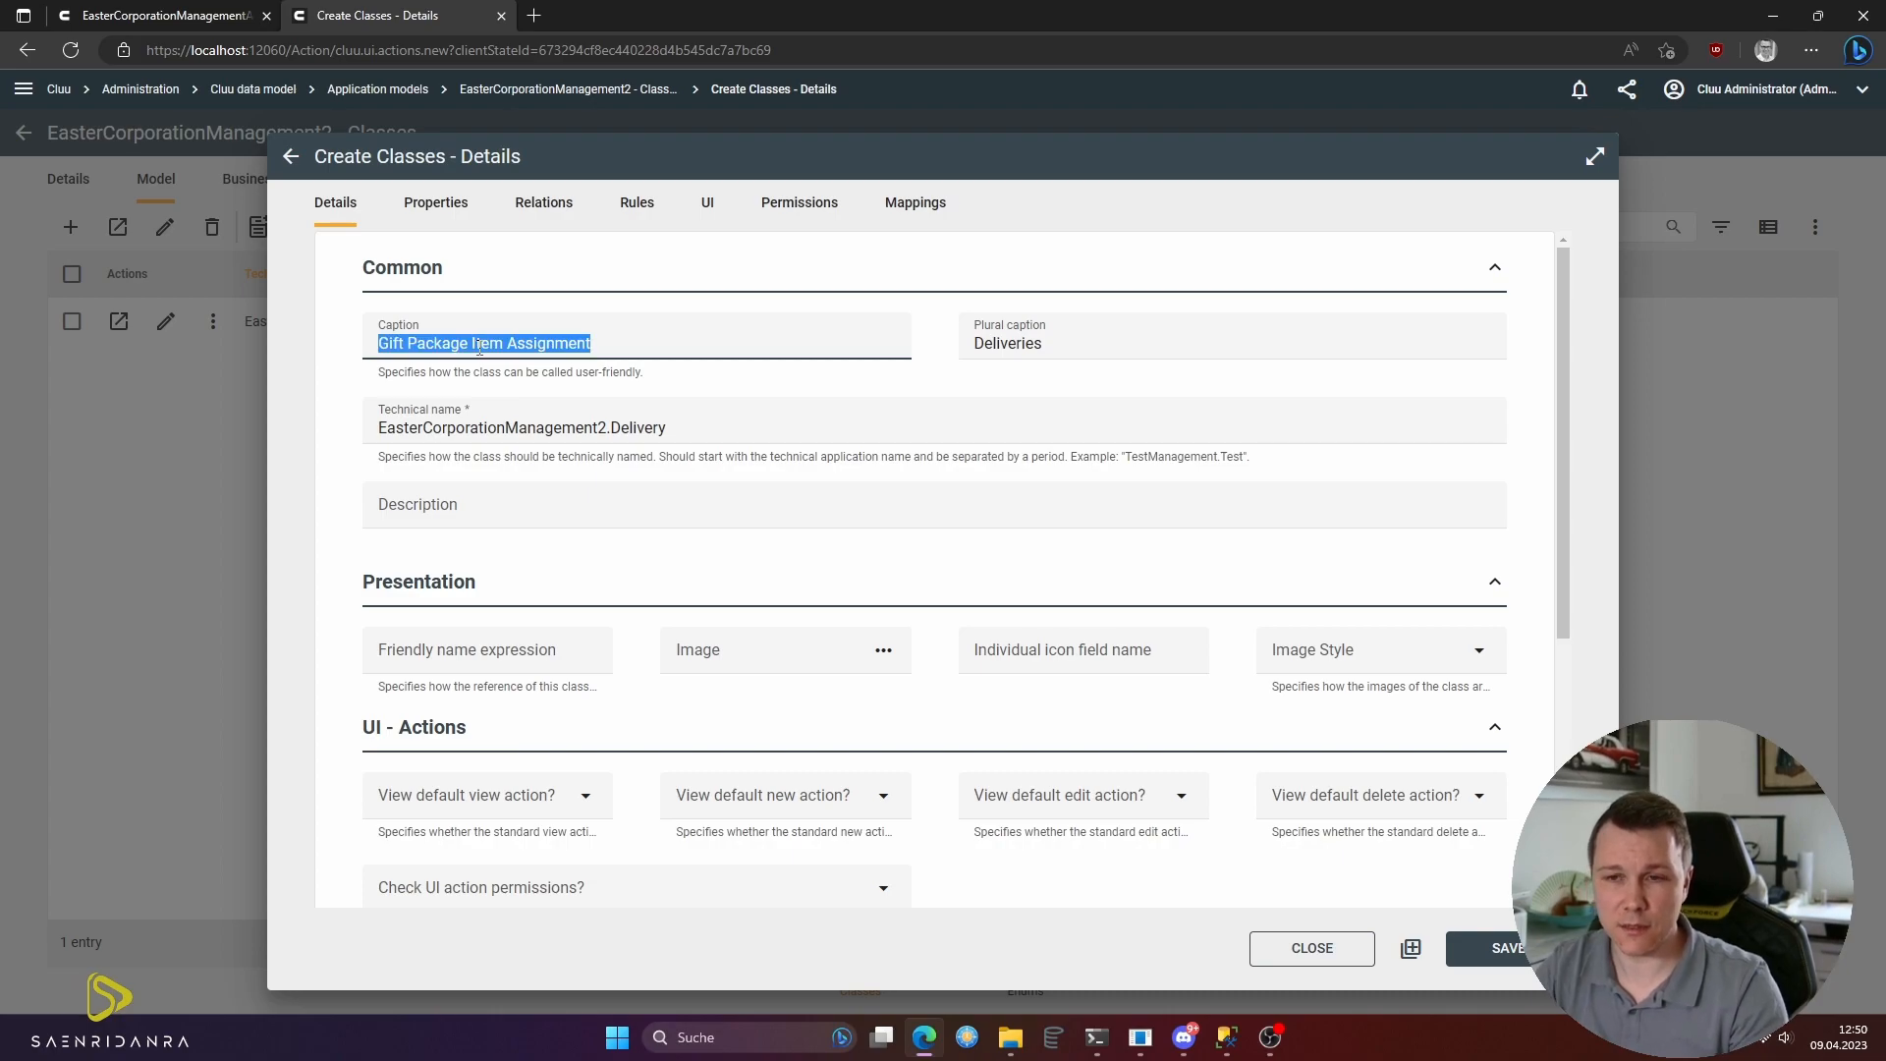
pyautogui.hotkey('ctrl', 'c')
pyautogui.press('Tab')
pyautogui.hotkey('ctrl', 'v')
pyautogui.write('s')
# - Set the technical name to EasterCorporationManagement2.GiftPackageItemAssignment and save the class while continuing with another new one
pyautogui.press('Tab')
pyautogui.hotkey('ctrl', 'shift', 'Left')
pyautogui.hotkey('ctrl', 'v')
pyautogui.hotkey('ctrl', 'Left')
pyautogui.press('BackSpace')
pyautogui.hotkey('ctrl', 'Left')
pyautogui.press('BackSpace')
pyautogui.hotkey('ctrl', 'Left')
pyautogui.press('BackSpace')
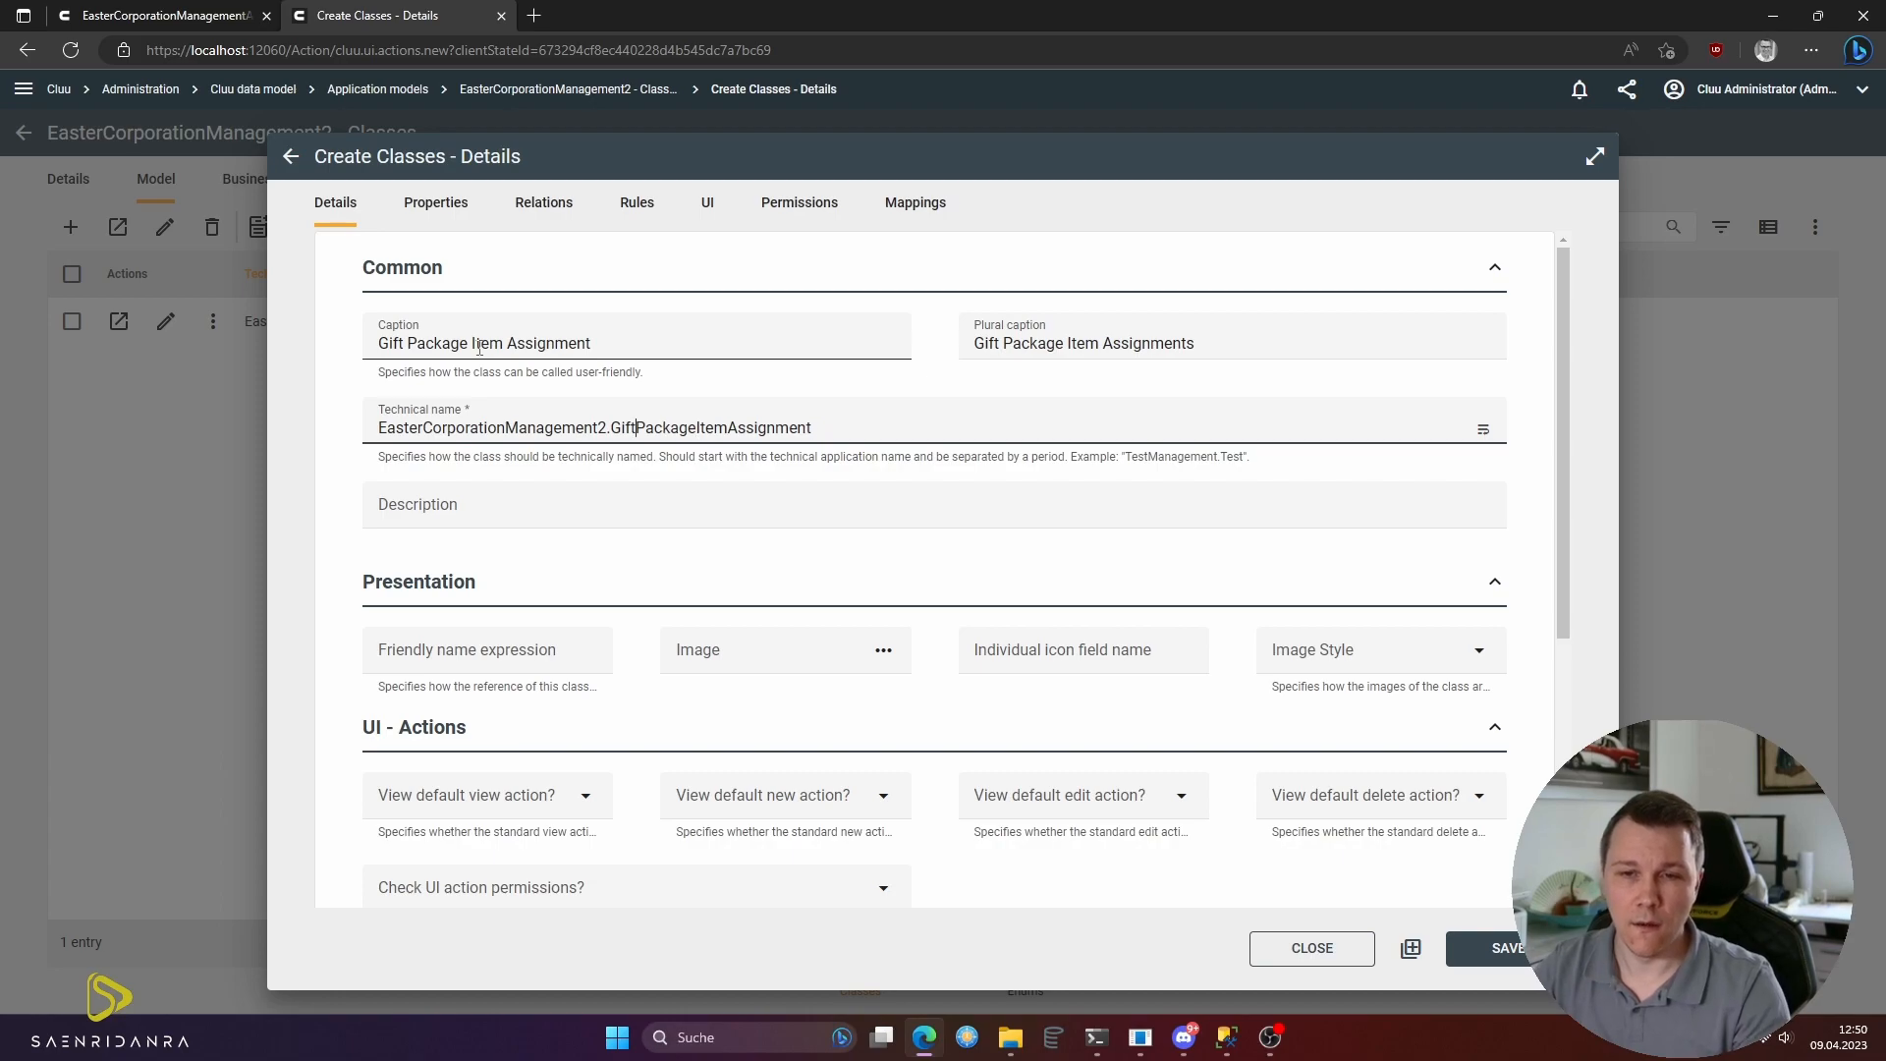
pyautogui.click(1415, 963)
# - Check the remaining assignment table in the database diagram and change the new Cluu class's caption to Delivery Package Assignment
pyautogui.hotkey('alt', 'Tab')
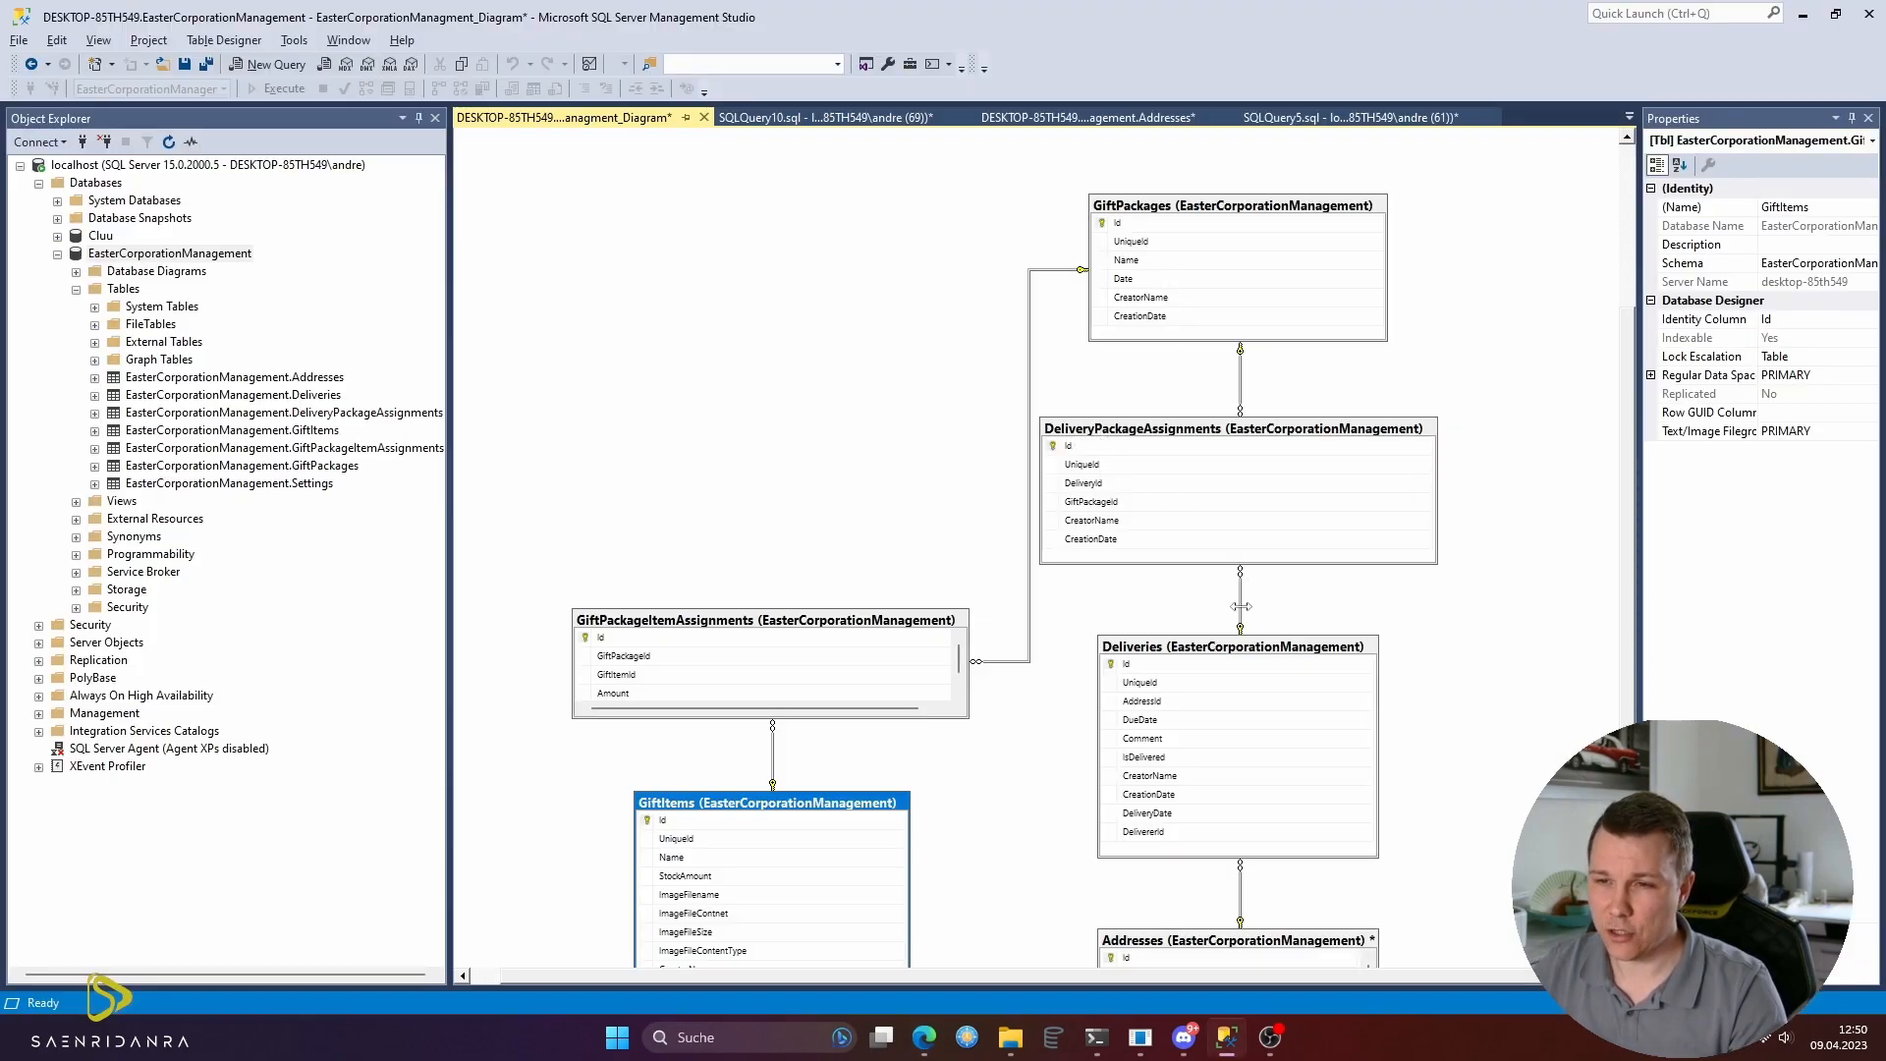
pyautogui.hotkey('alt', 'Tab')
pyautogui.click(393, 344)
pyautogui.hotkey('ctrl', 'a')
pyautogui.hotkey('ctrl', 'Left')
pyautogui.hotkey('ctrl', 'shift', 'Right')
pyautogui.write('Delivey')
pyautogui.press('BackSpace')
pyautogui.write('ry')
pyautogui.hotkey('ctrl', 'Right')
pyautogui.hotkey('ctrl', 'Delete')
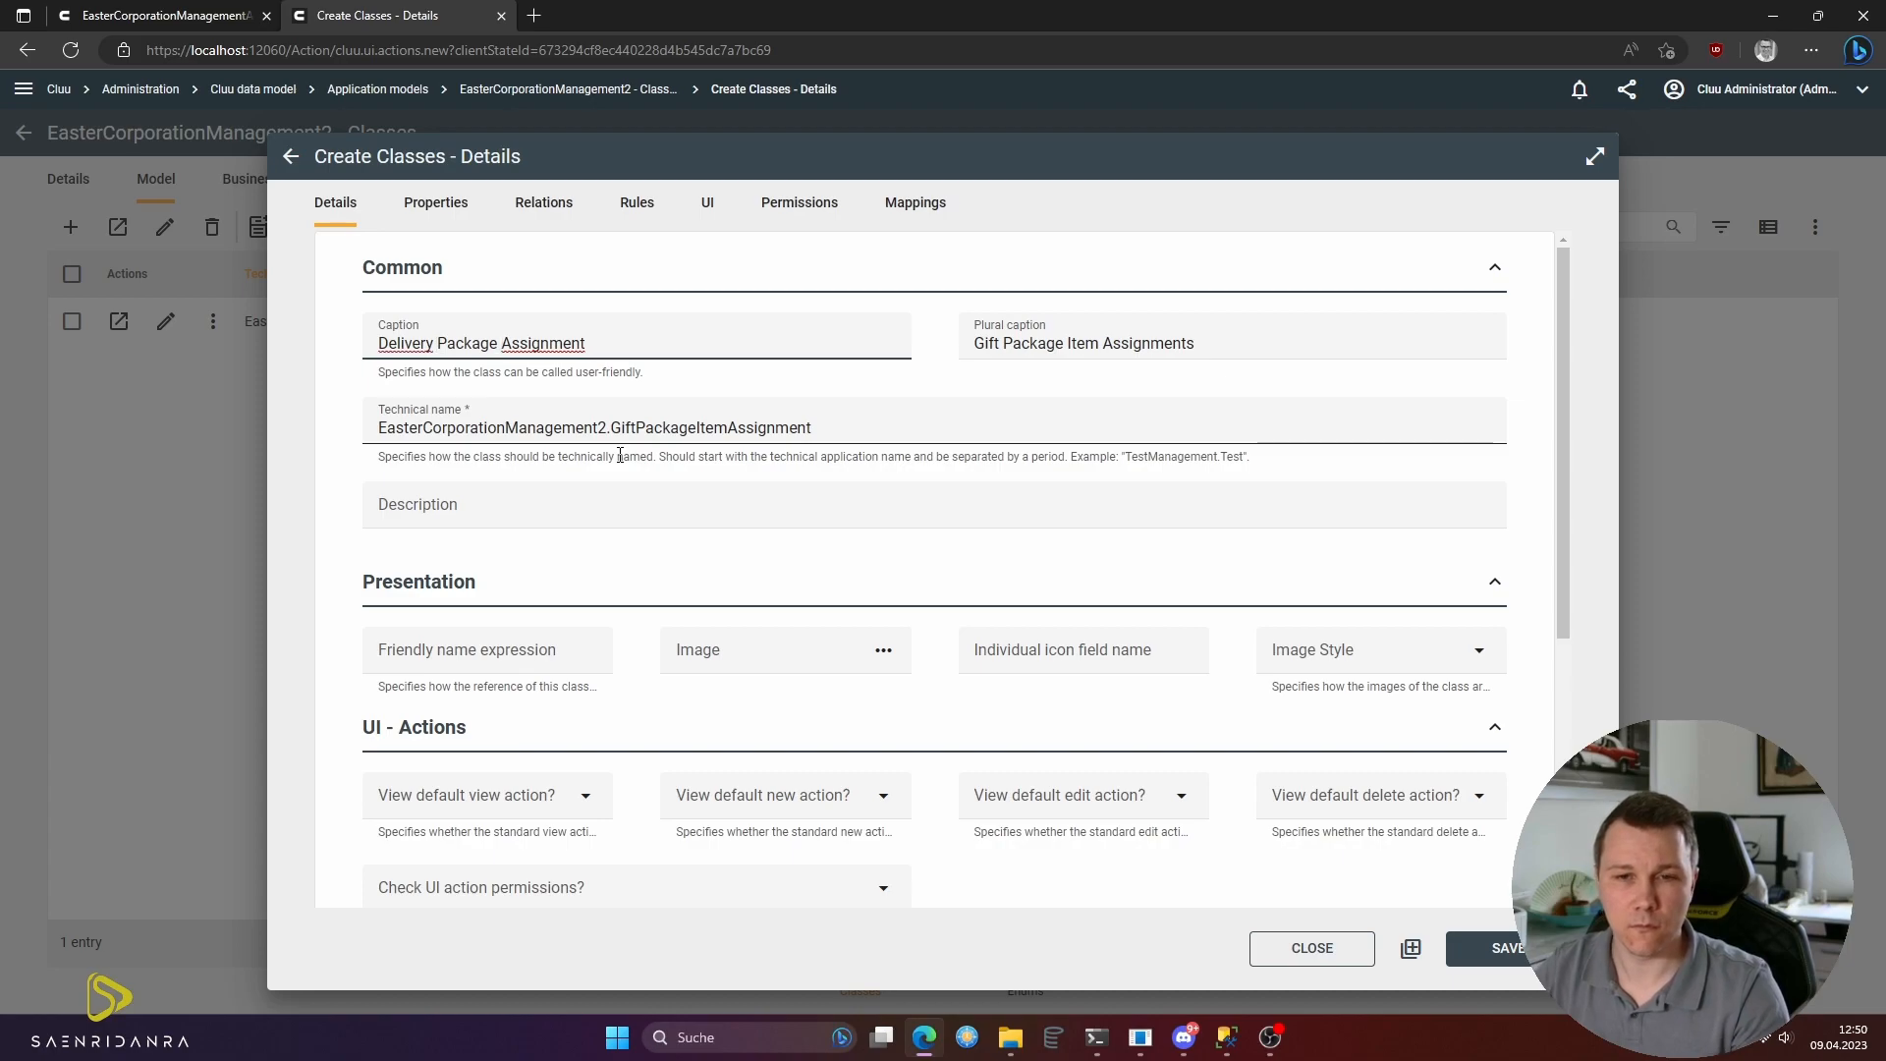
# - Change the plural caption to Delivery Package Assignments
pyautogui.press('Tab')
pyautogui.press('Home')
pyautogui.hotkey('ctrl', 'Delete')
pyautogui.write('Delivery')
pyautogui.hotkey('ctrl', 'Right')
pyautogui.hotkey('ctrl', 'Delete')
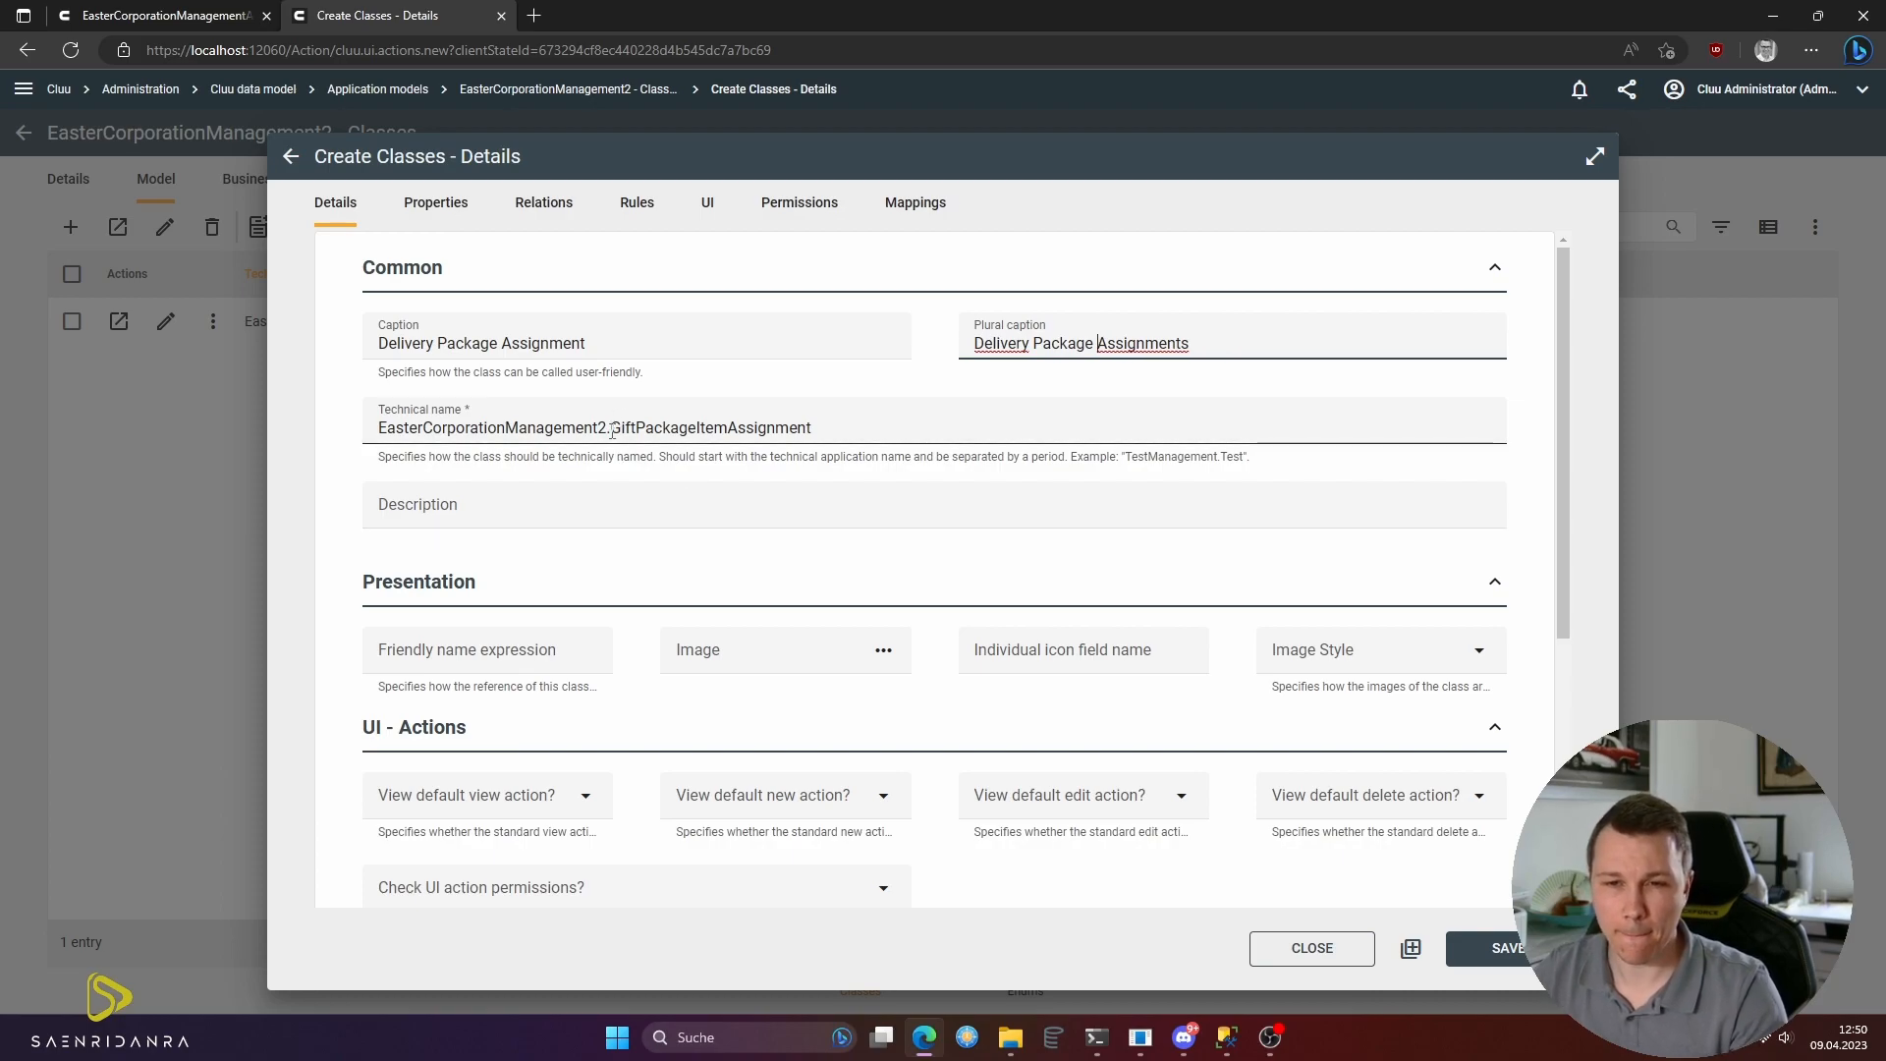
# - Set the technical name to EasterCorporationManagement2.DeliveryPackageAssignment, save the class, and adopt the new entries into the class list
pyautogui.moveTo(611, 427); pyautogui.dragTo(1001, 428)
pyautogui.write('Delivery')
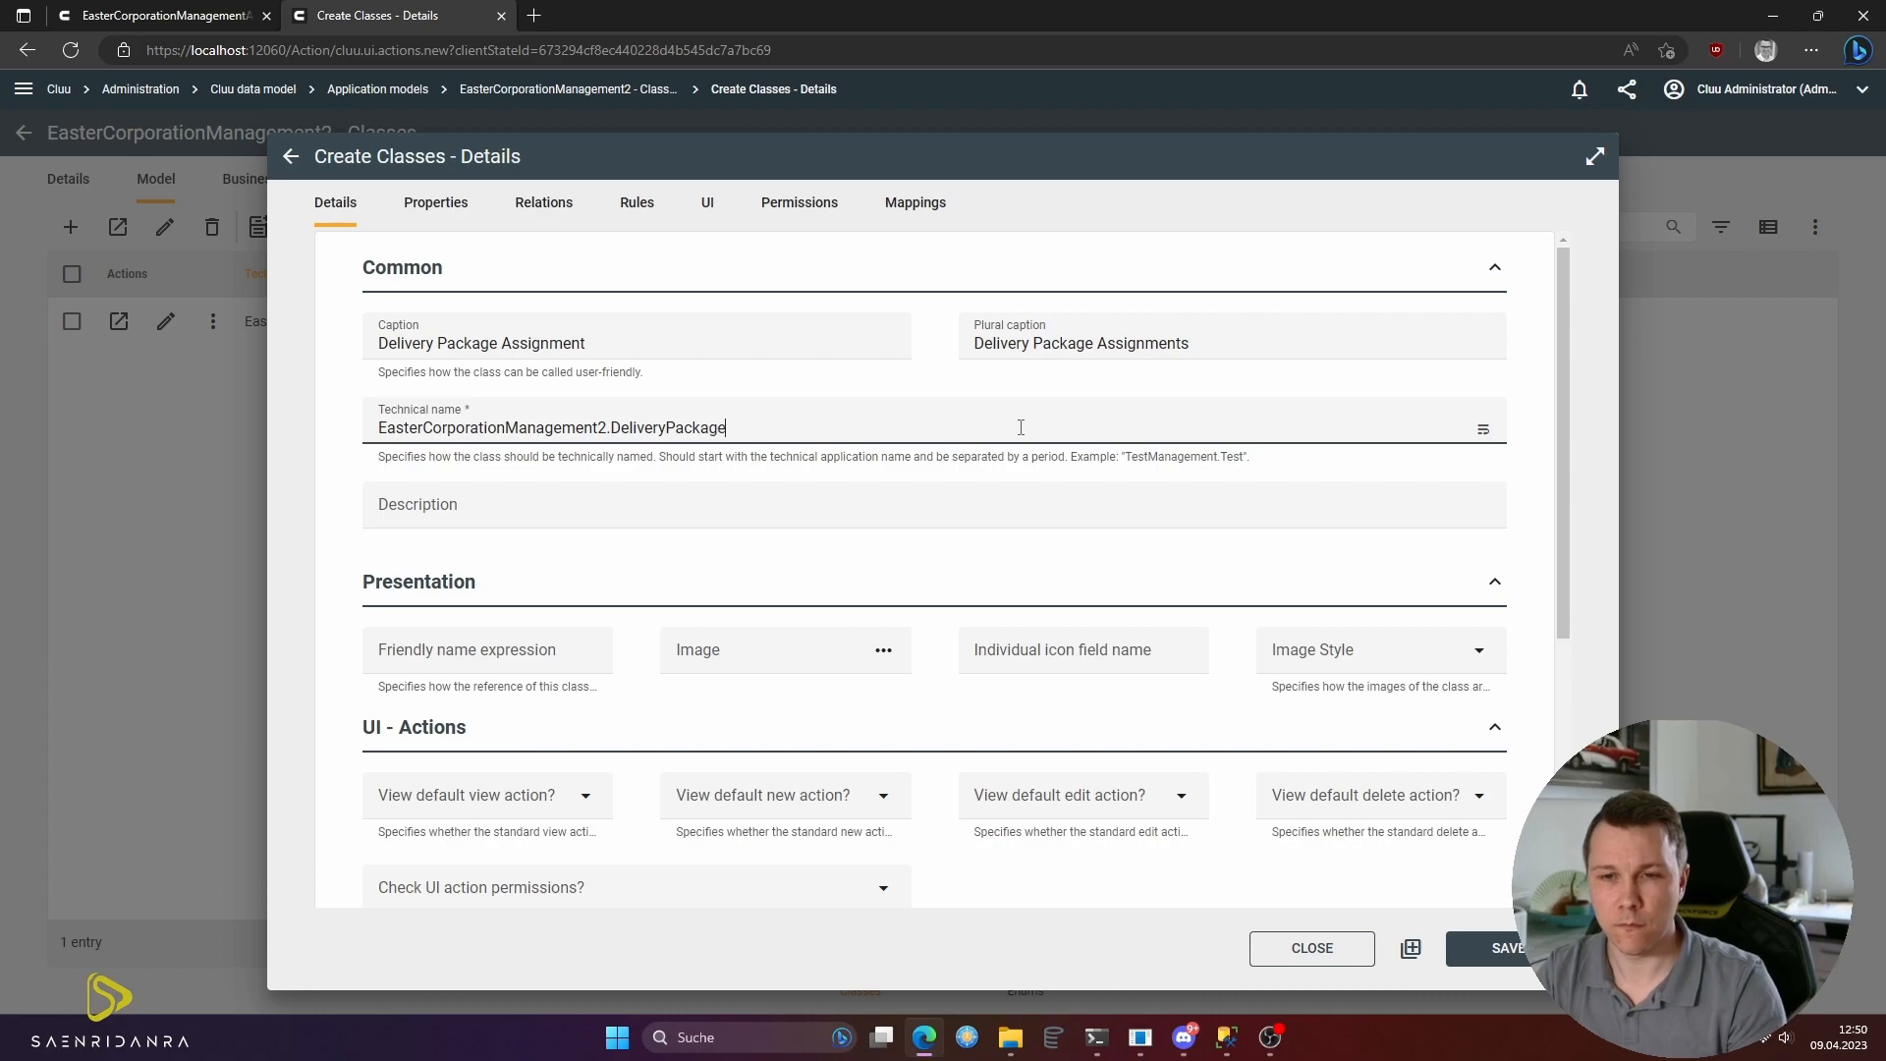
pyautogui.write('PackageAssignment')
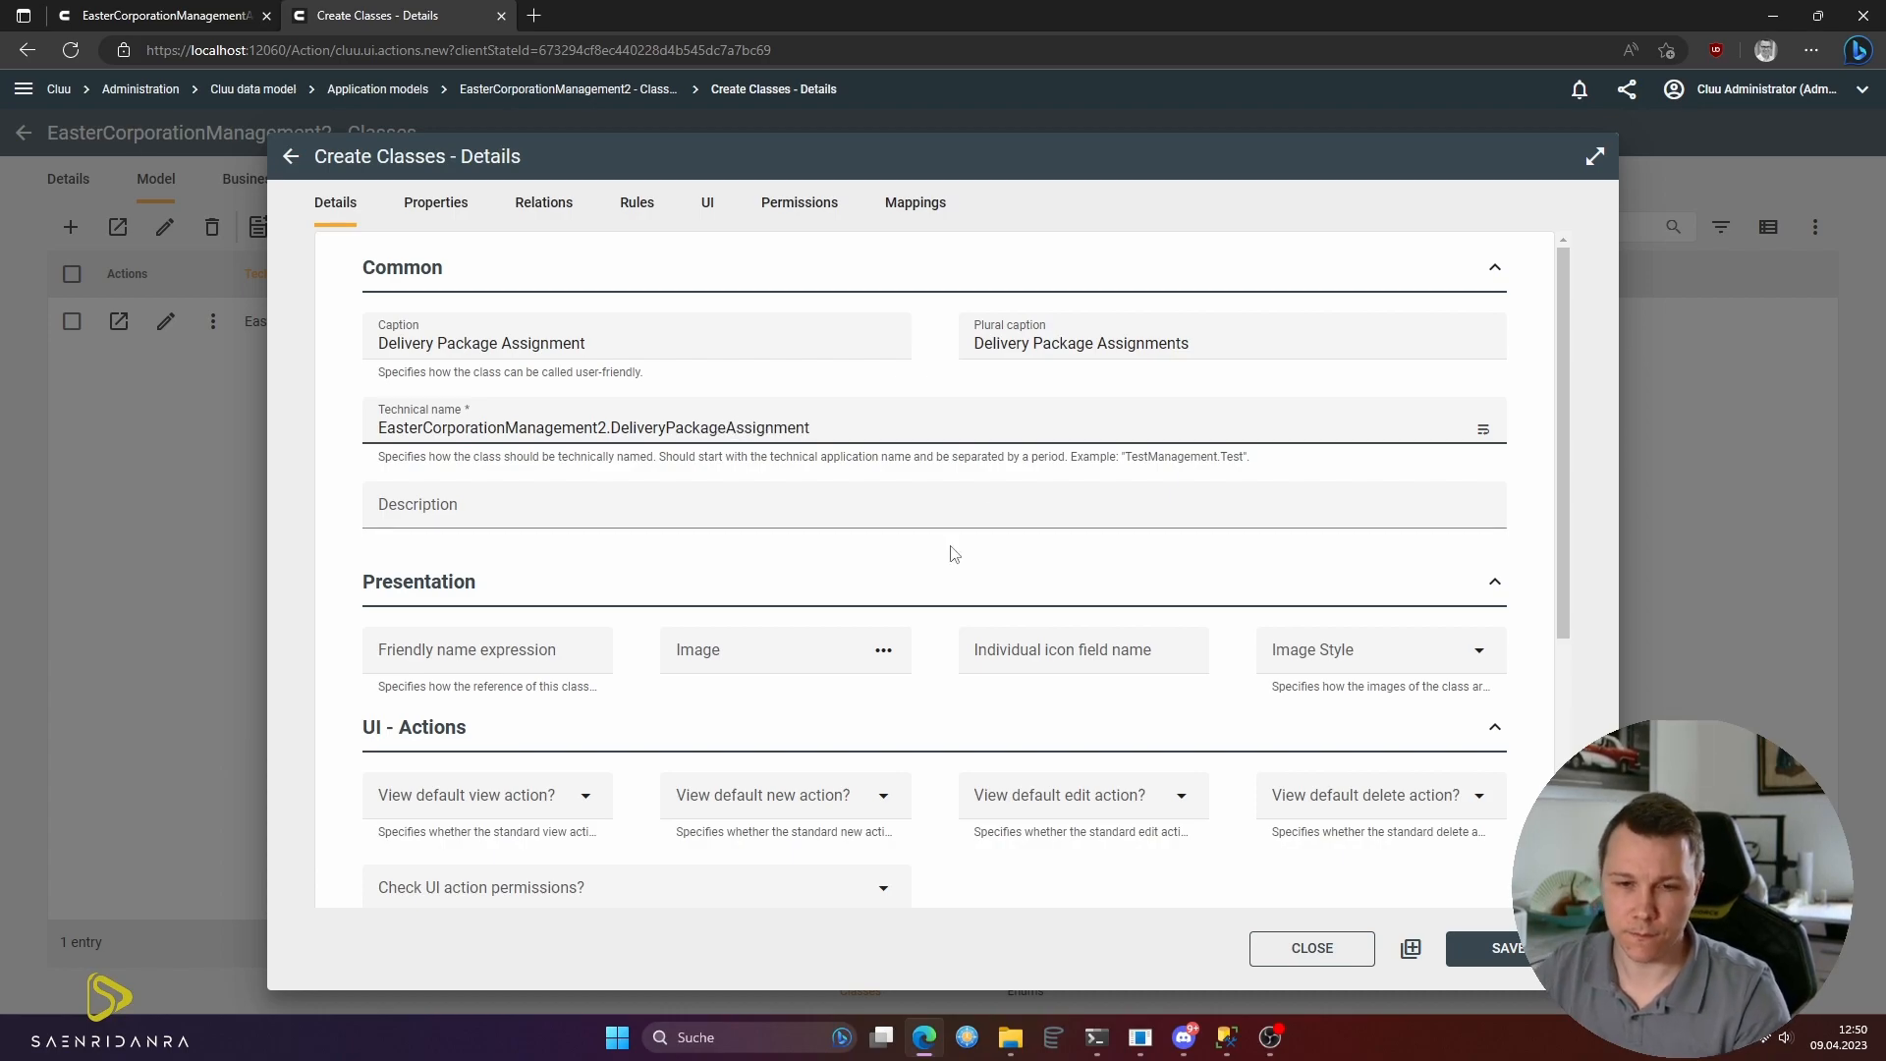
pyautogui.click(1488, 948)
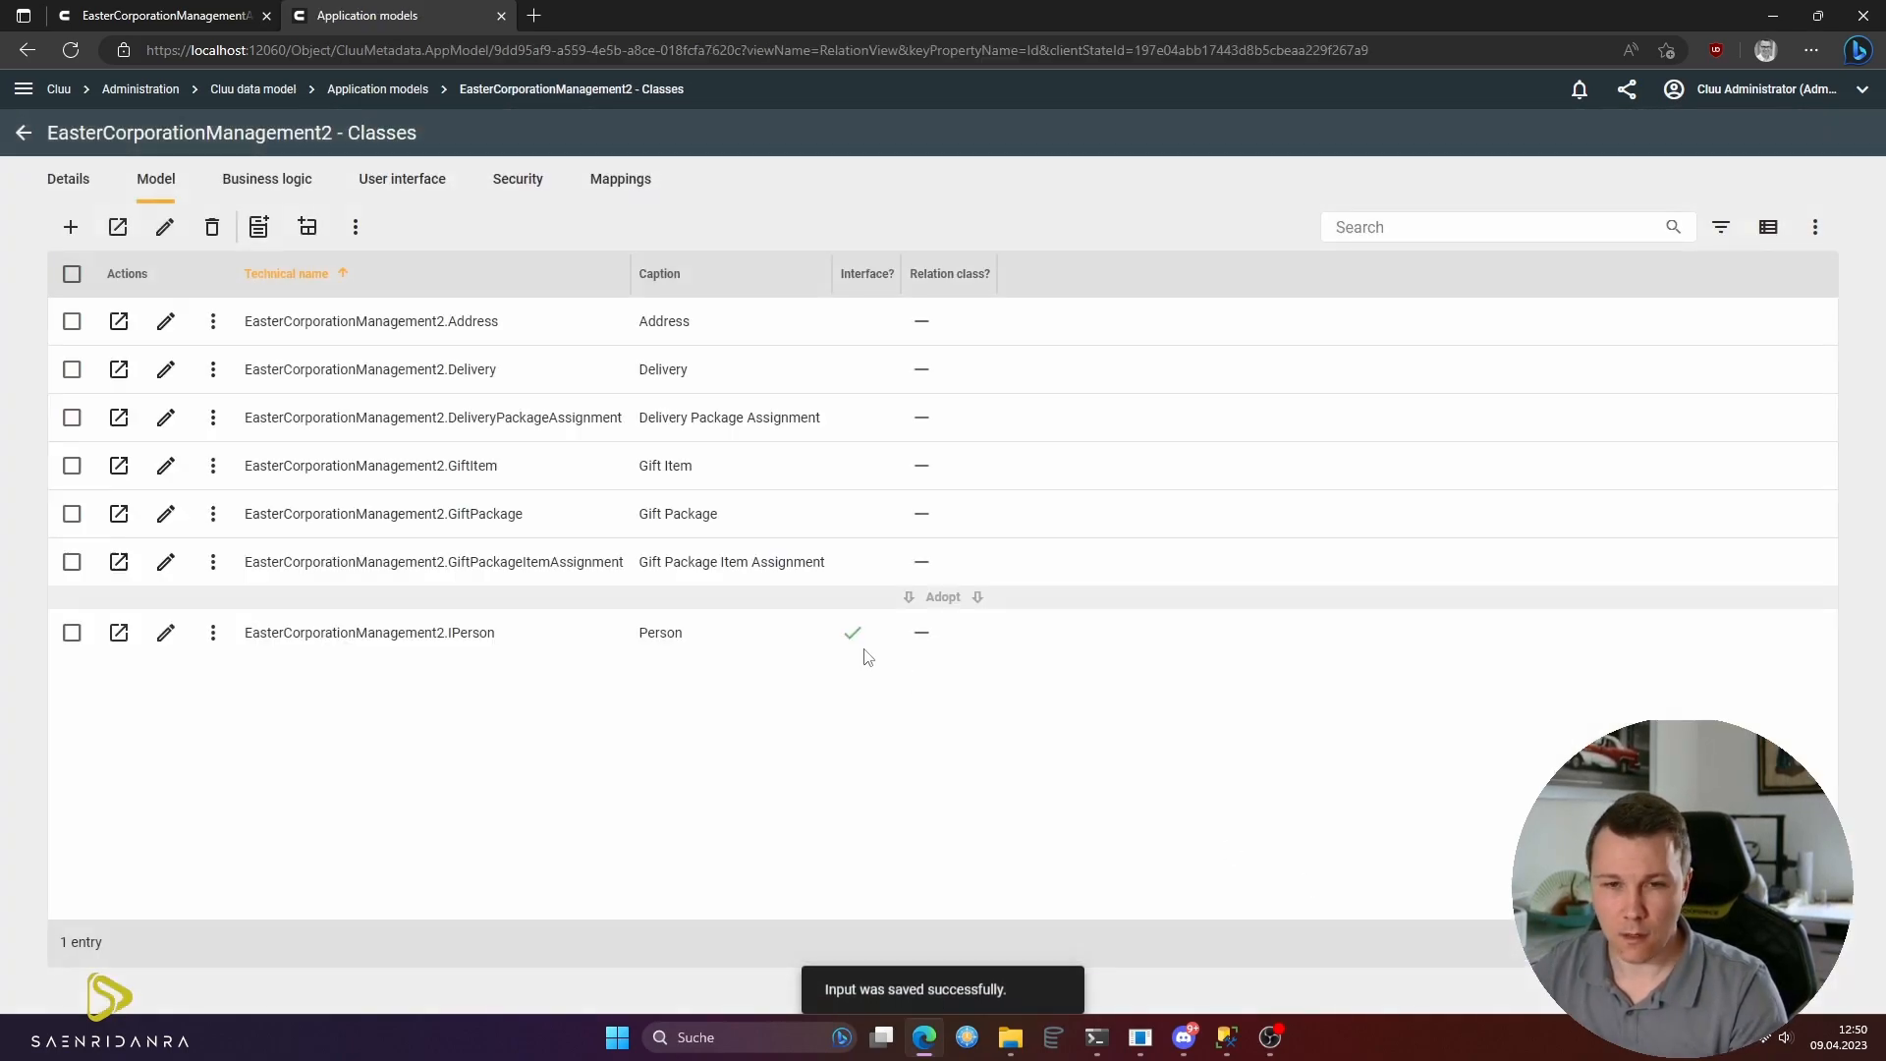
pyautogui.click(762, 605)
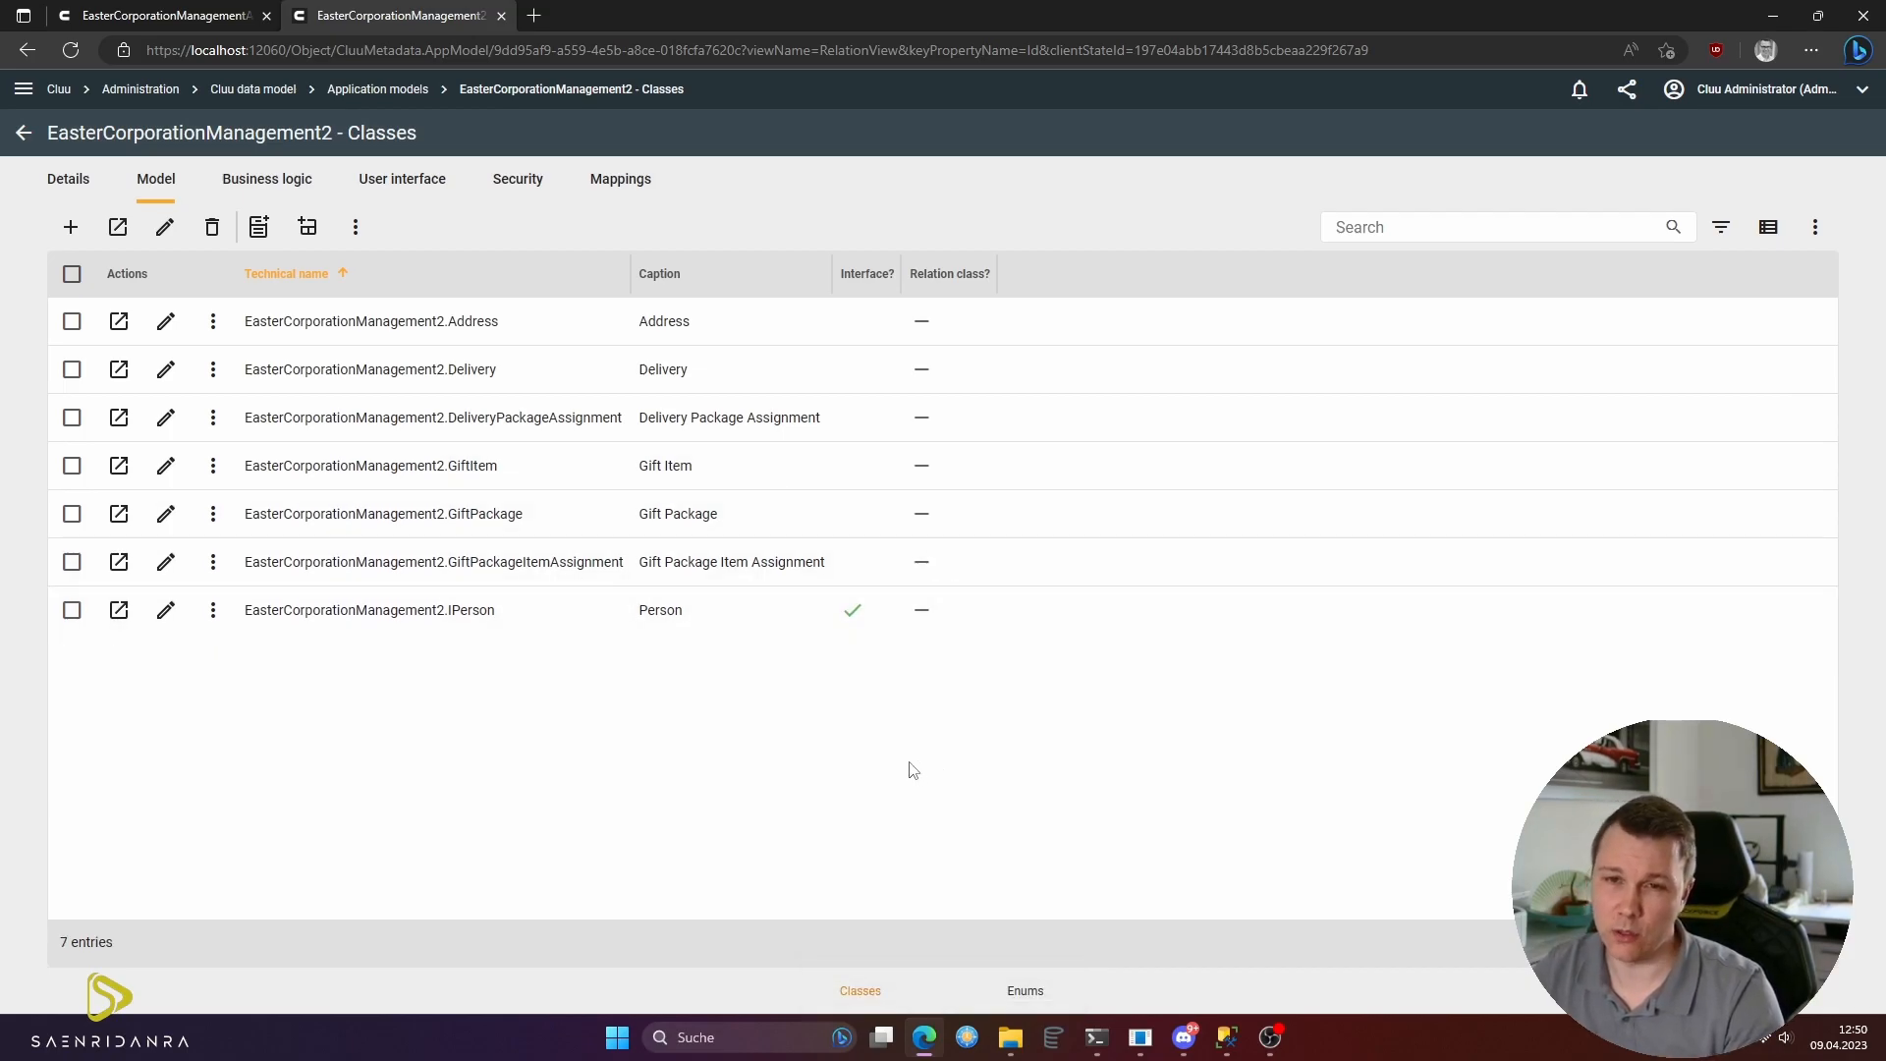
# - Try to open the Address class's collection from the class list, then return to the list
pyautogui.click(213, 322)
pyautogui.click(272, 504)
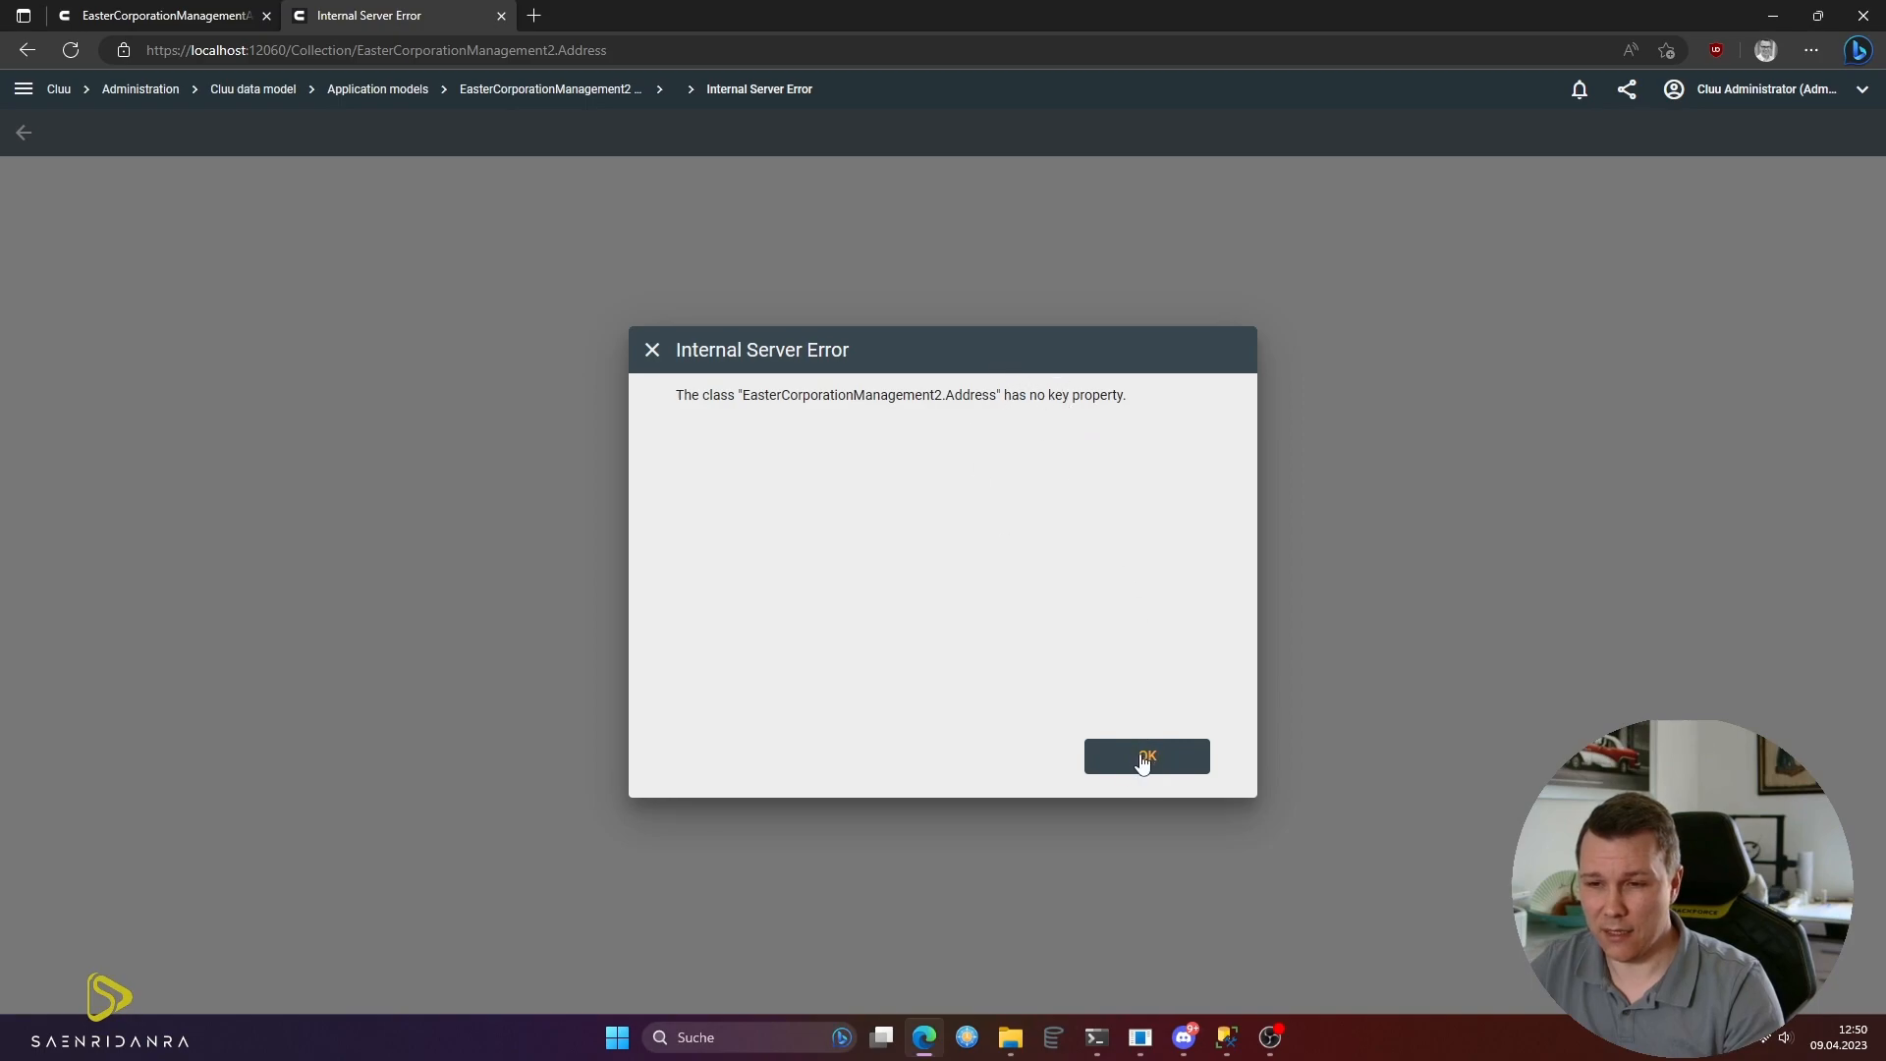
pyautogui.click(1141, 771)
pyautogui.click(24, 131)
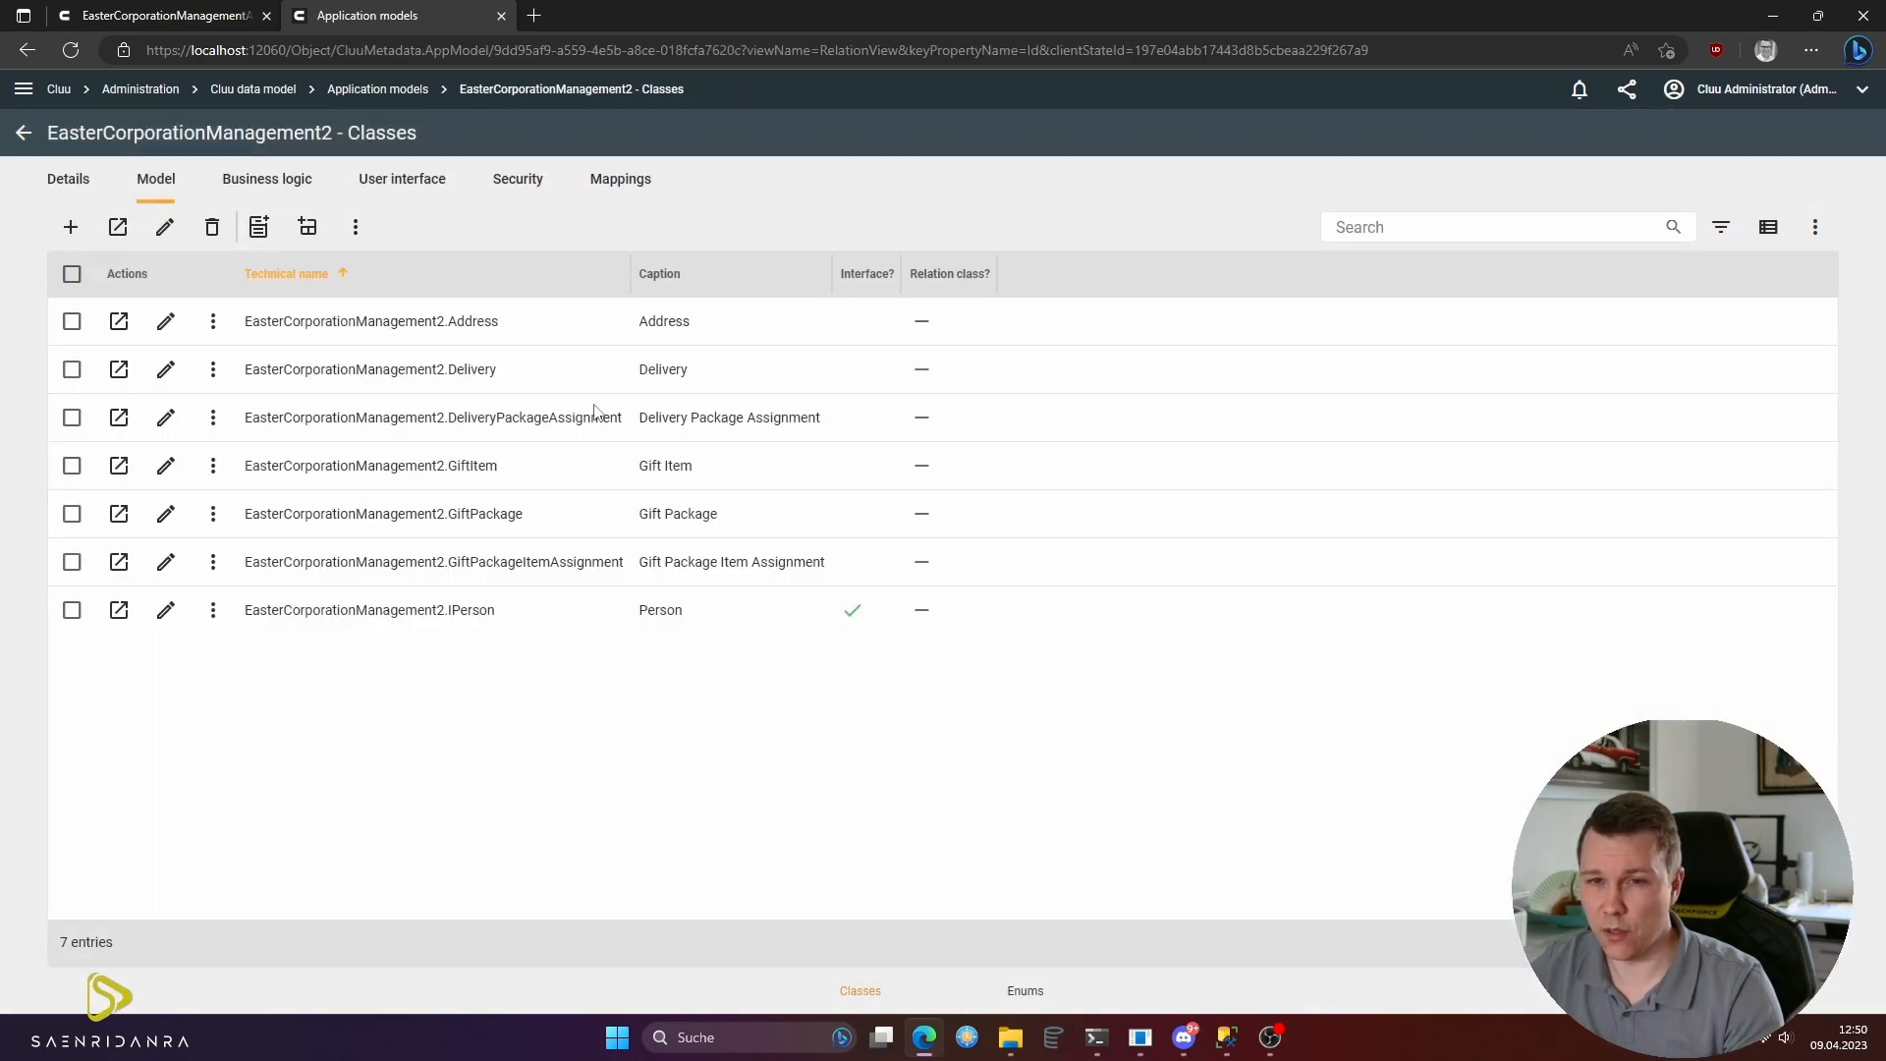
# - Switch to SQL Server Management Studio and examine the columns of the Addresses table in the diagram
pyautogui.hotkey('alt', 'Tab')
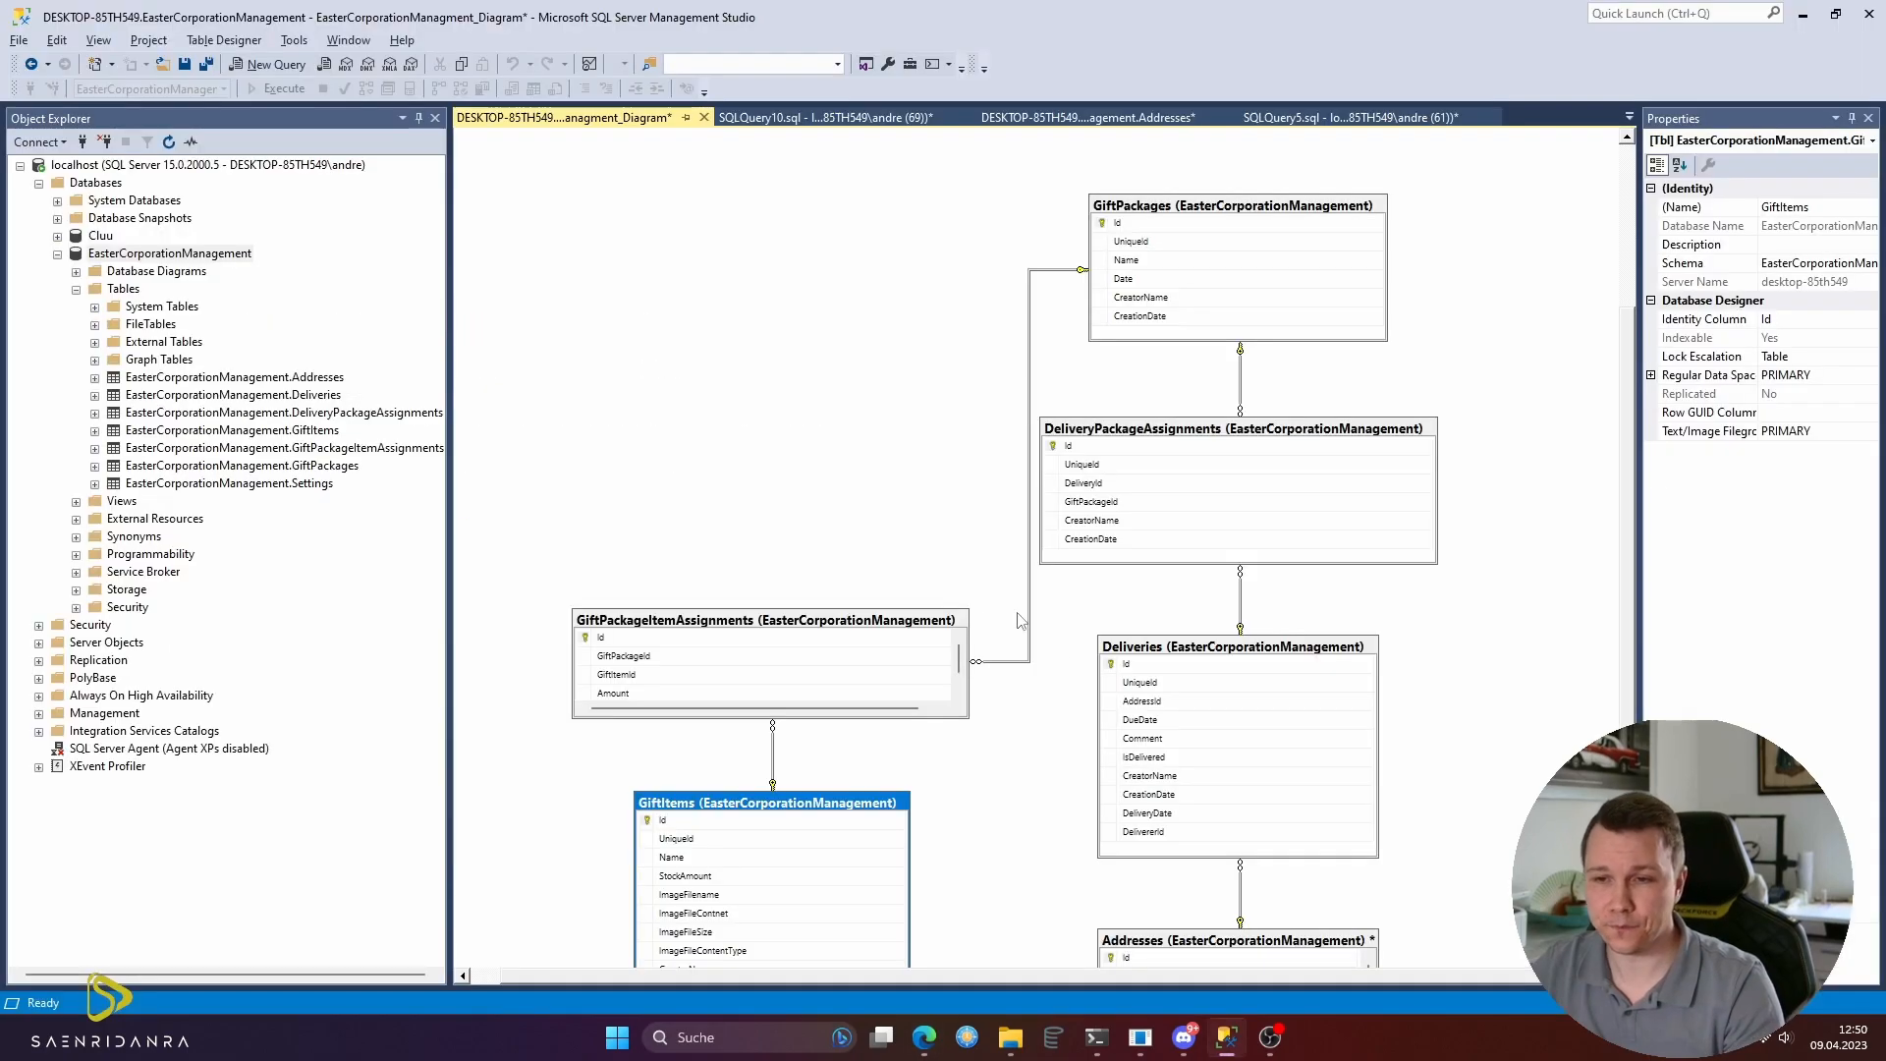
pyautogui.moveTo(1370, 732); pyautogui.dragTo(1375, 736)
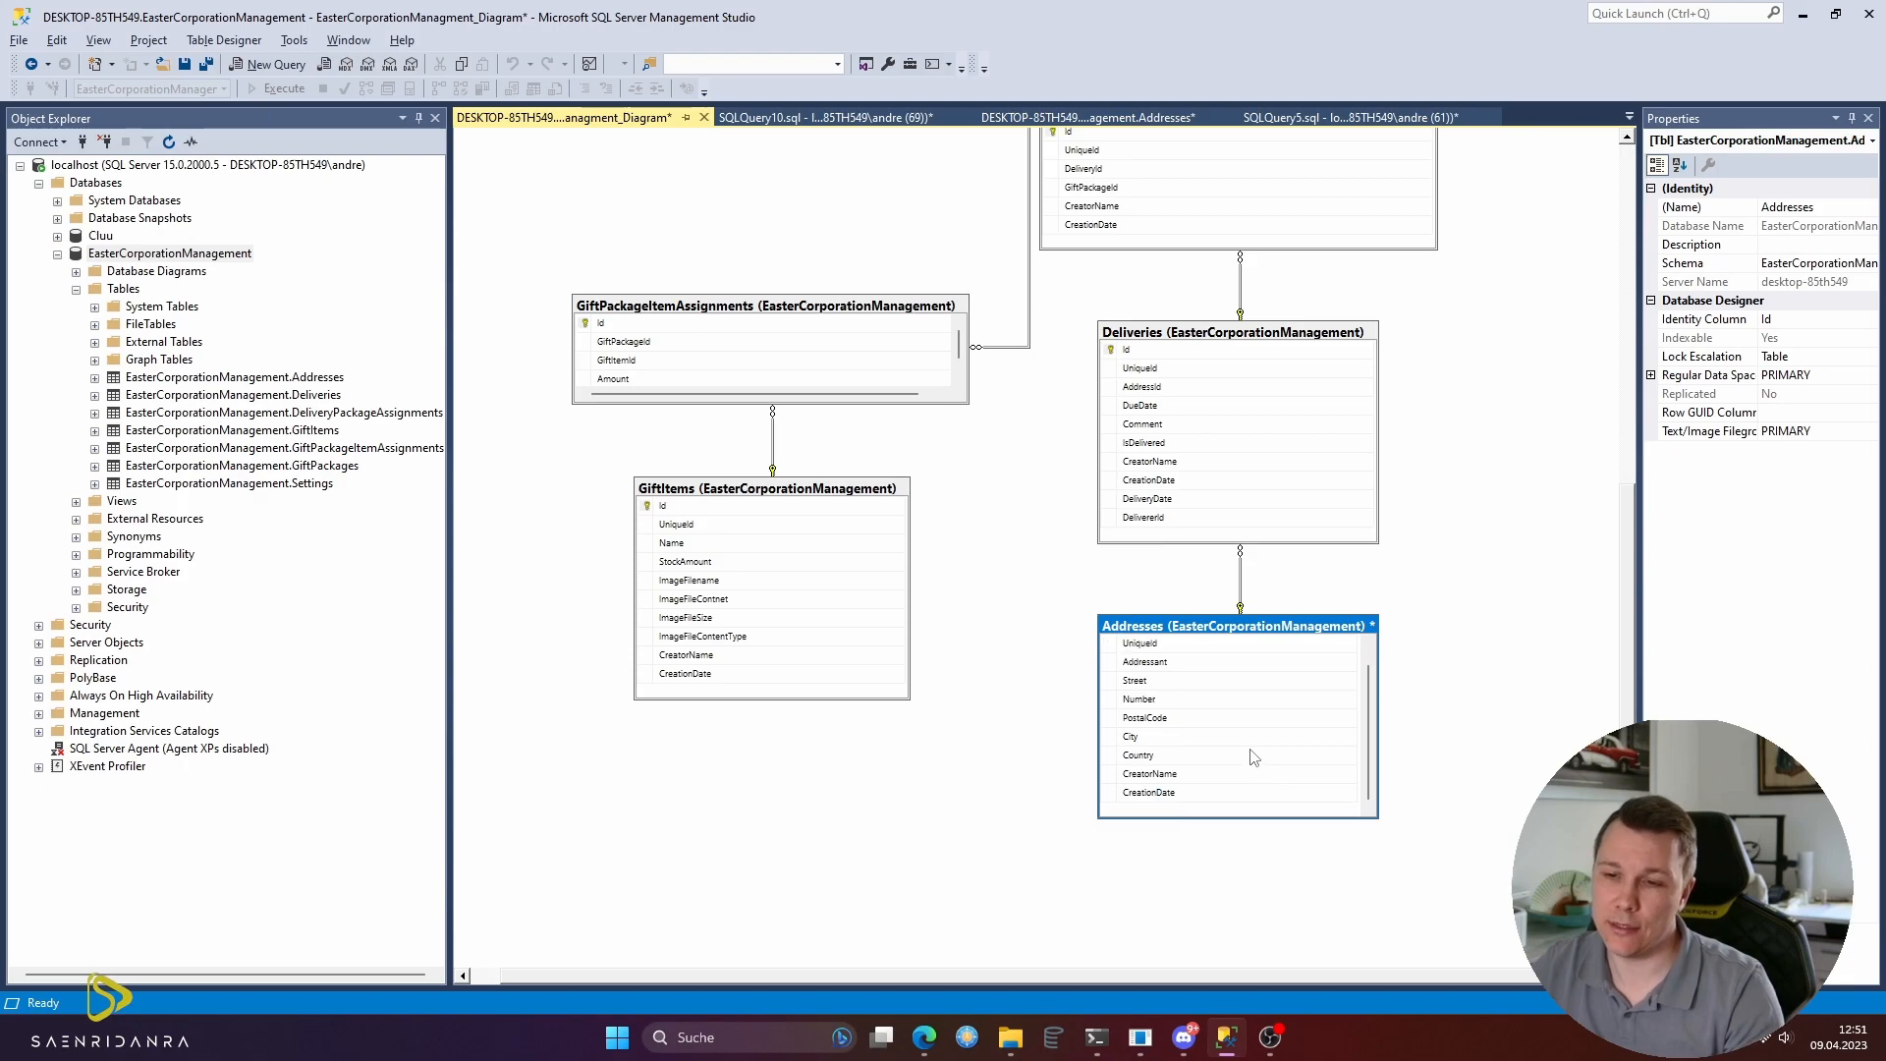
pyautogui.scroll(1, 1255, 762)
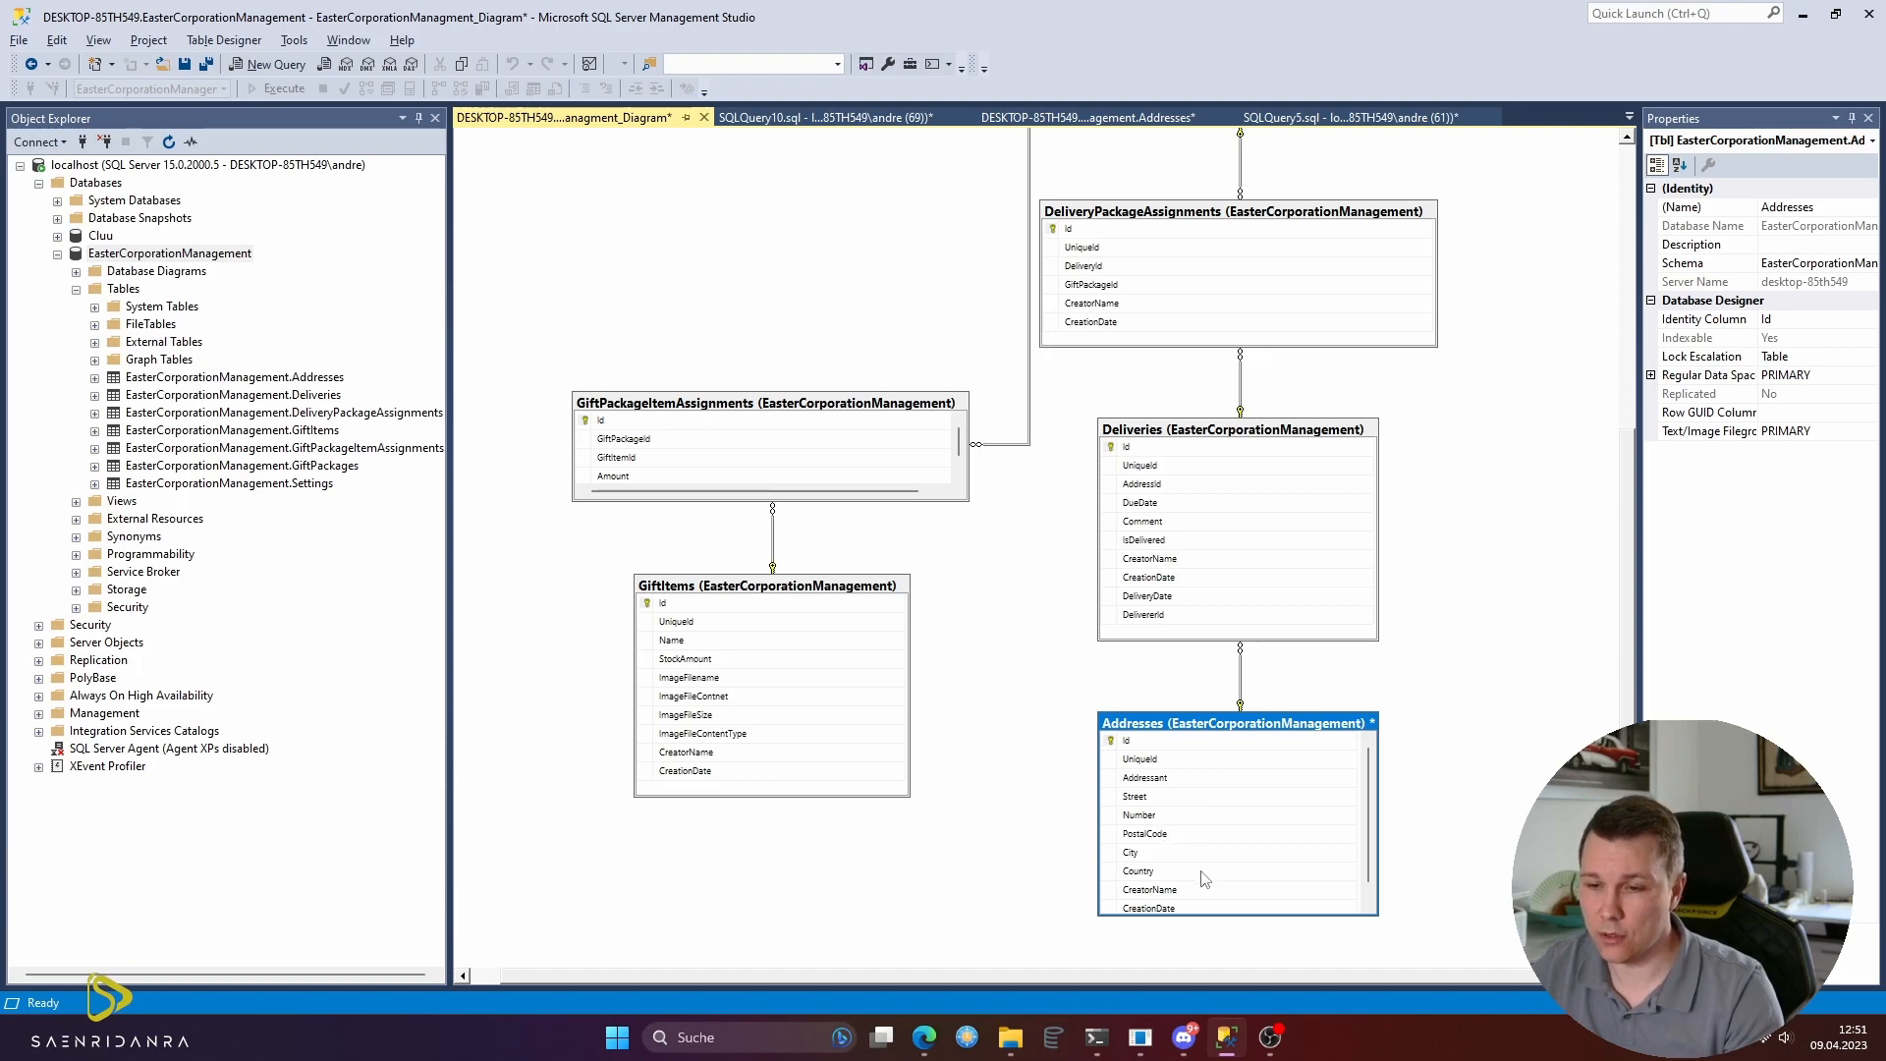
pyautogui.scroll(-1, 1198, 879)
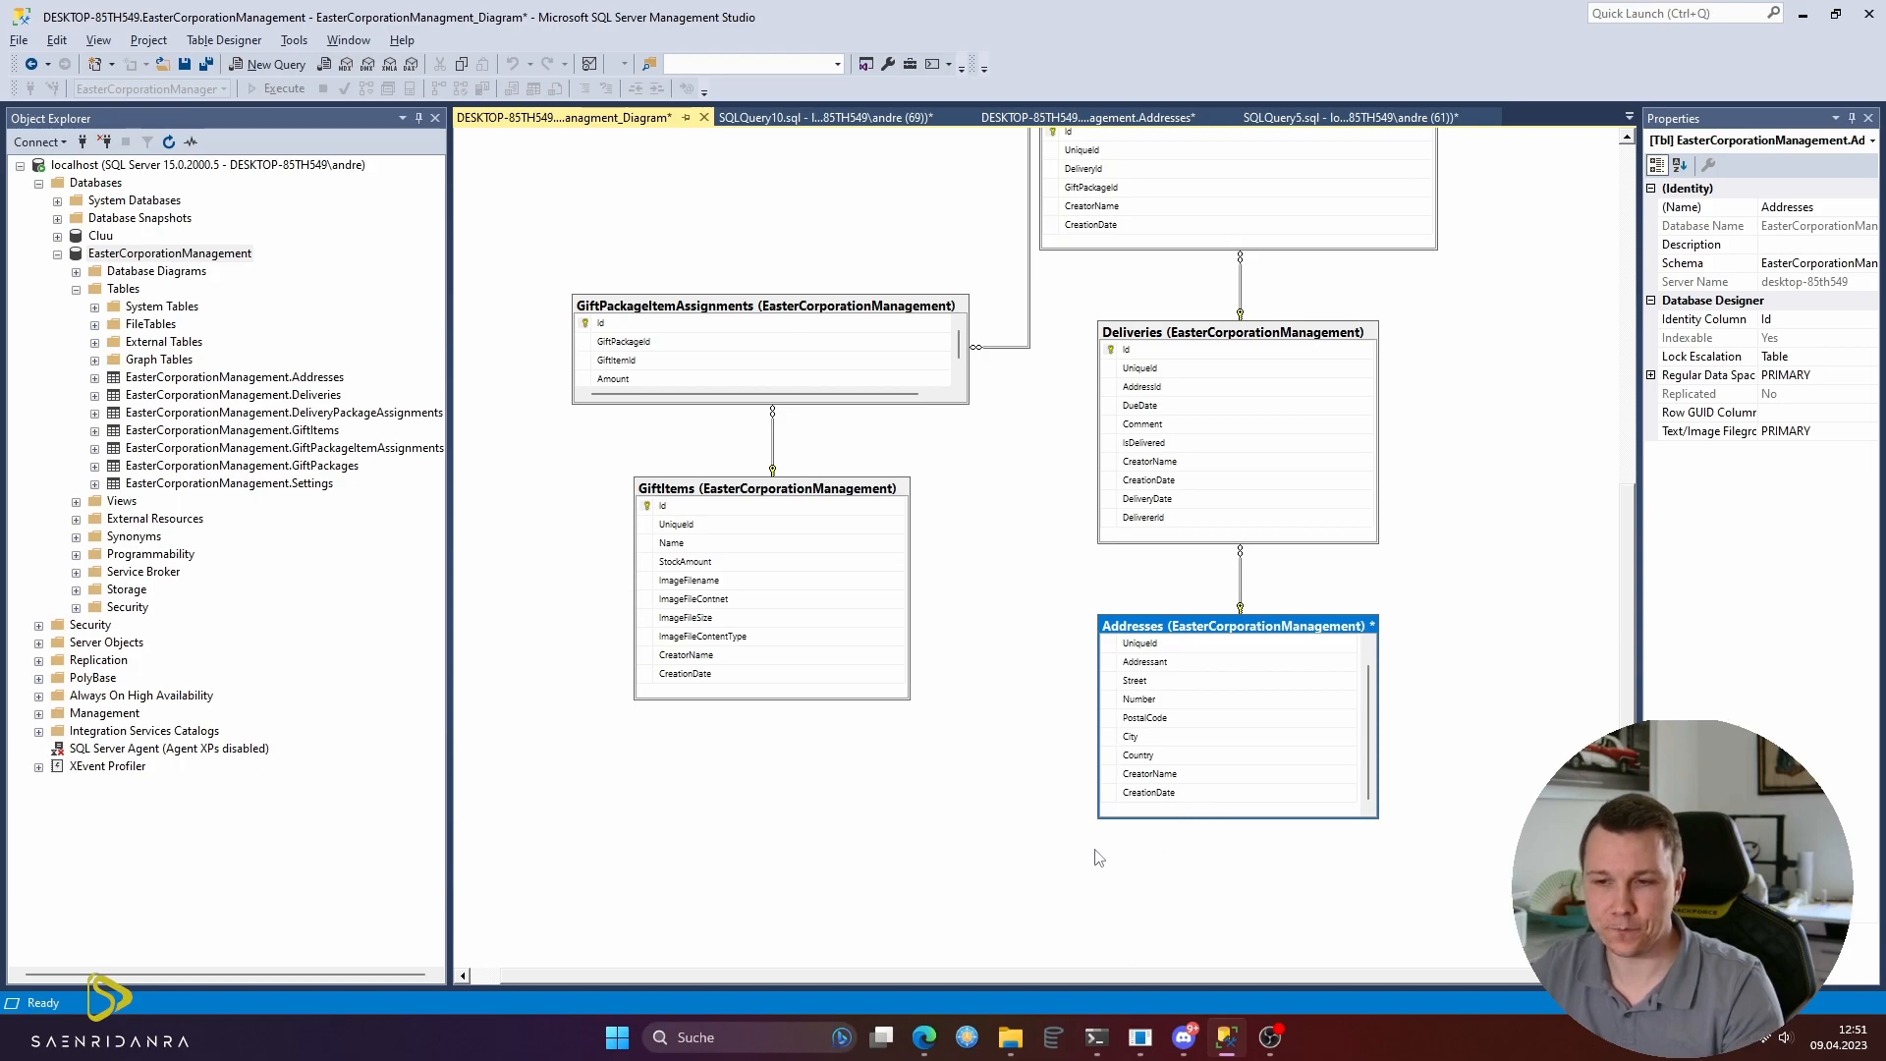
# - Return to Cluu and open the properties of the EasterCorporationManagement2.Address class
pyautogui.hotkey('alt', 'Tab')
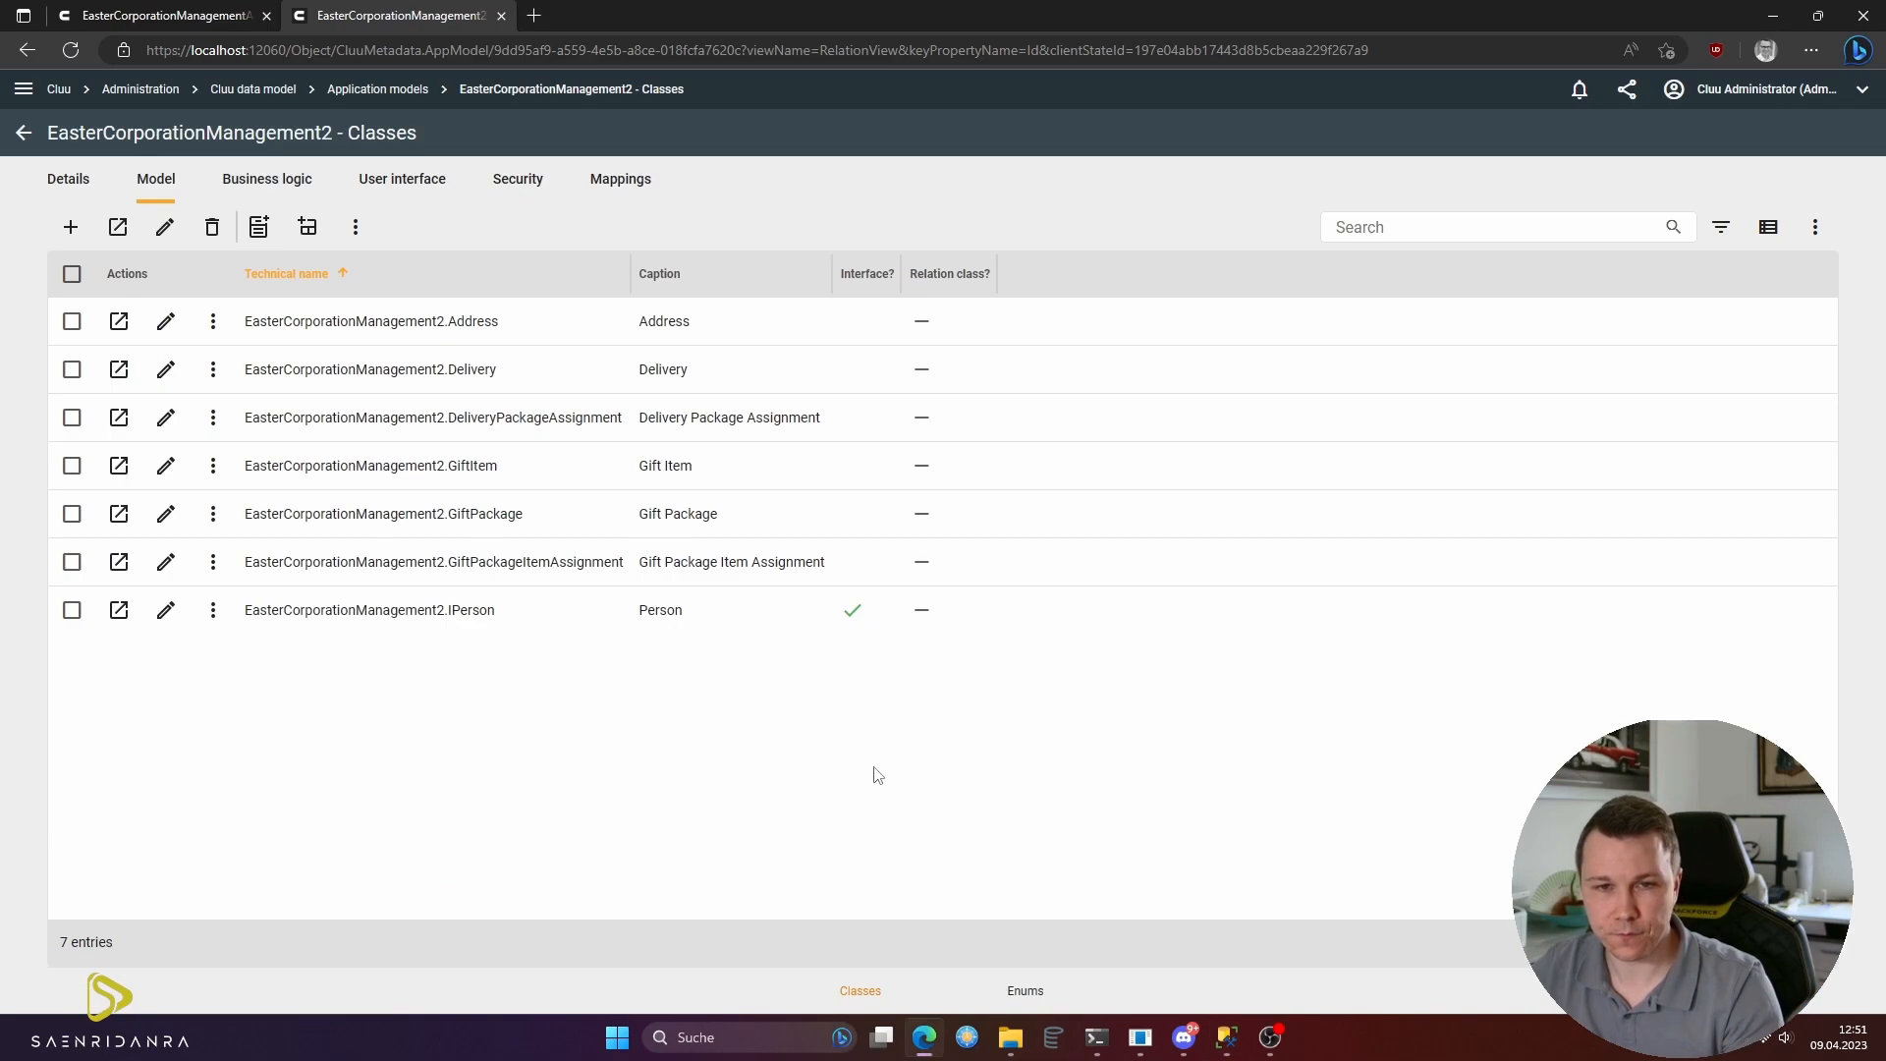
pyautogui.click(118, 324)
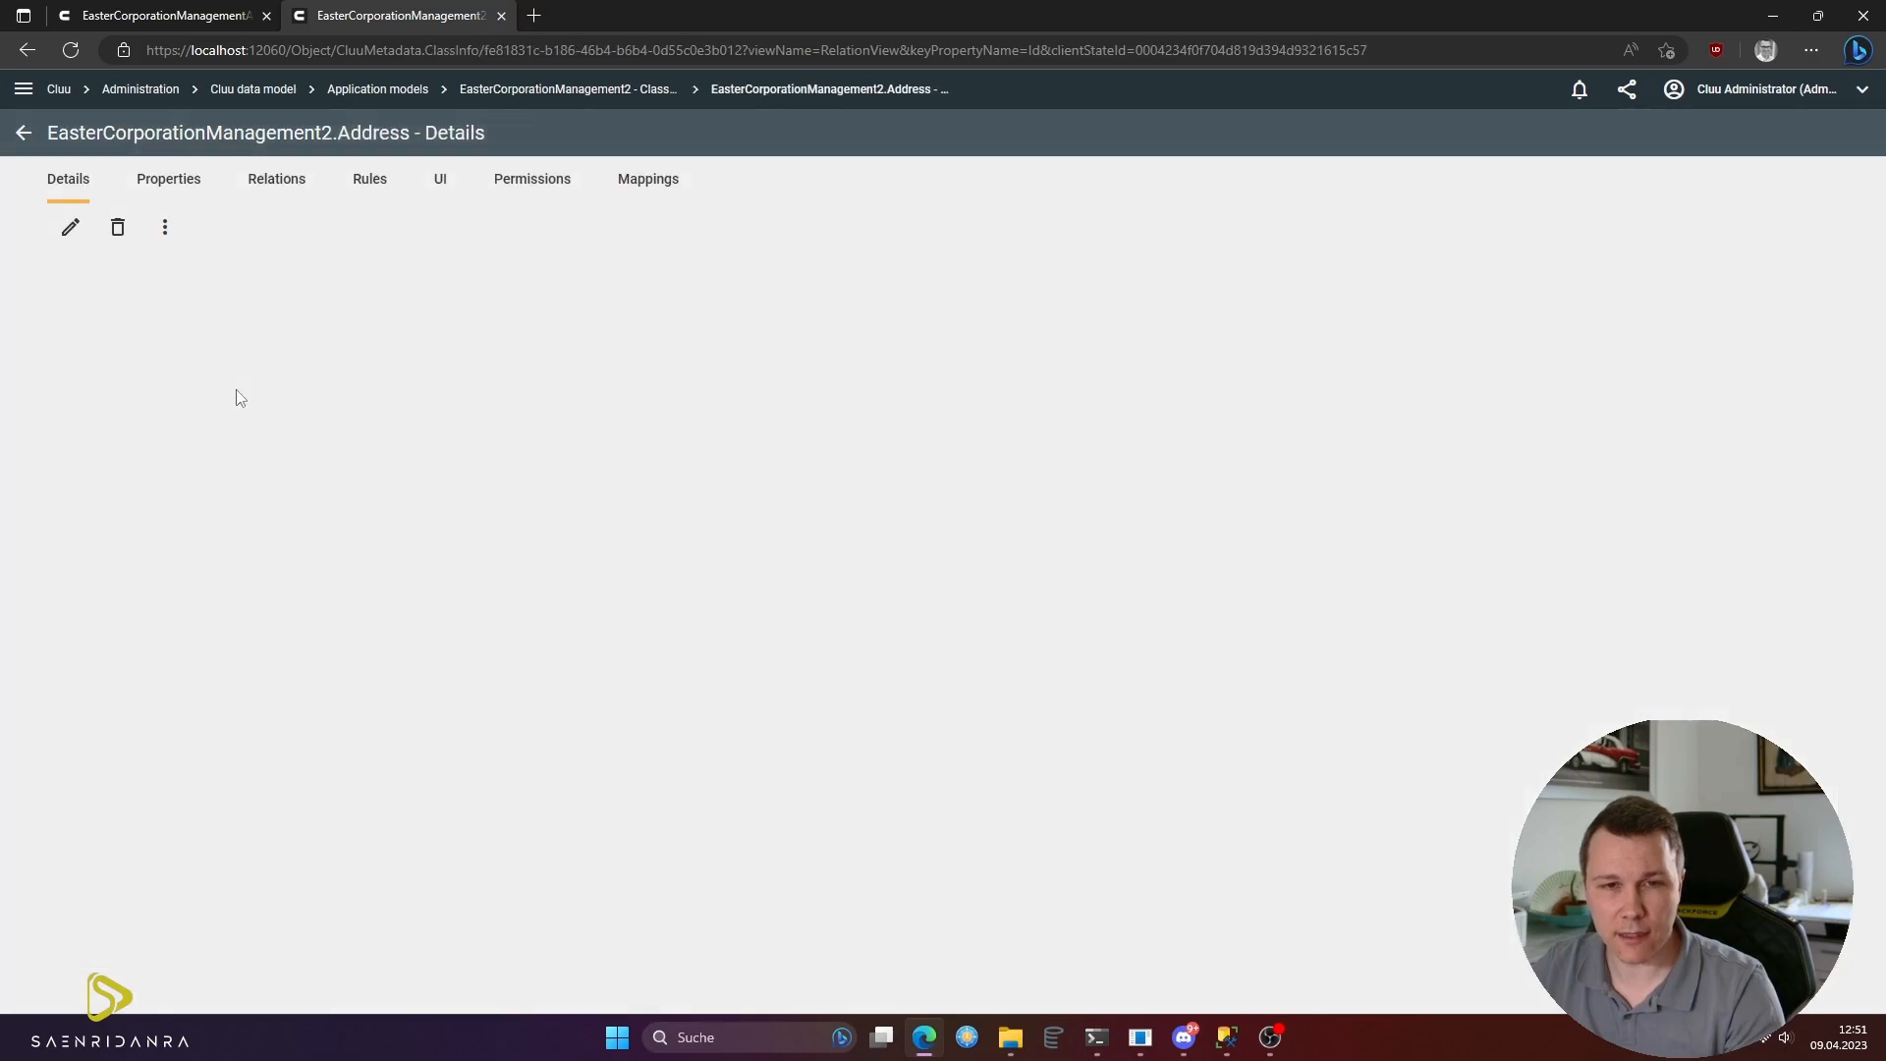
pyautogui.click(169, 187)
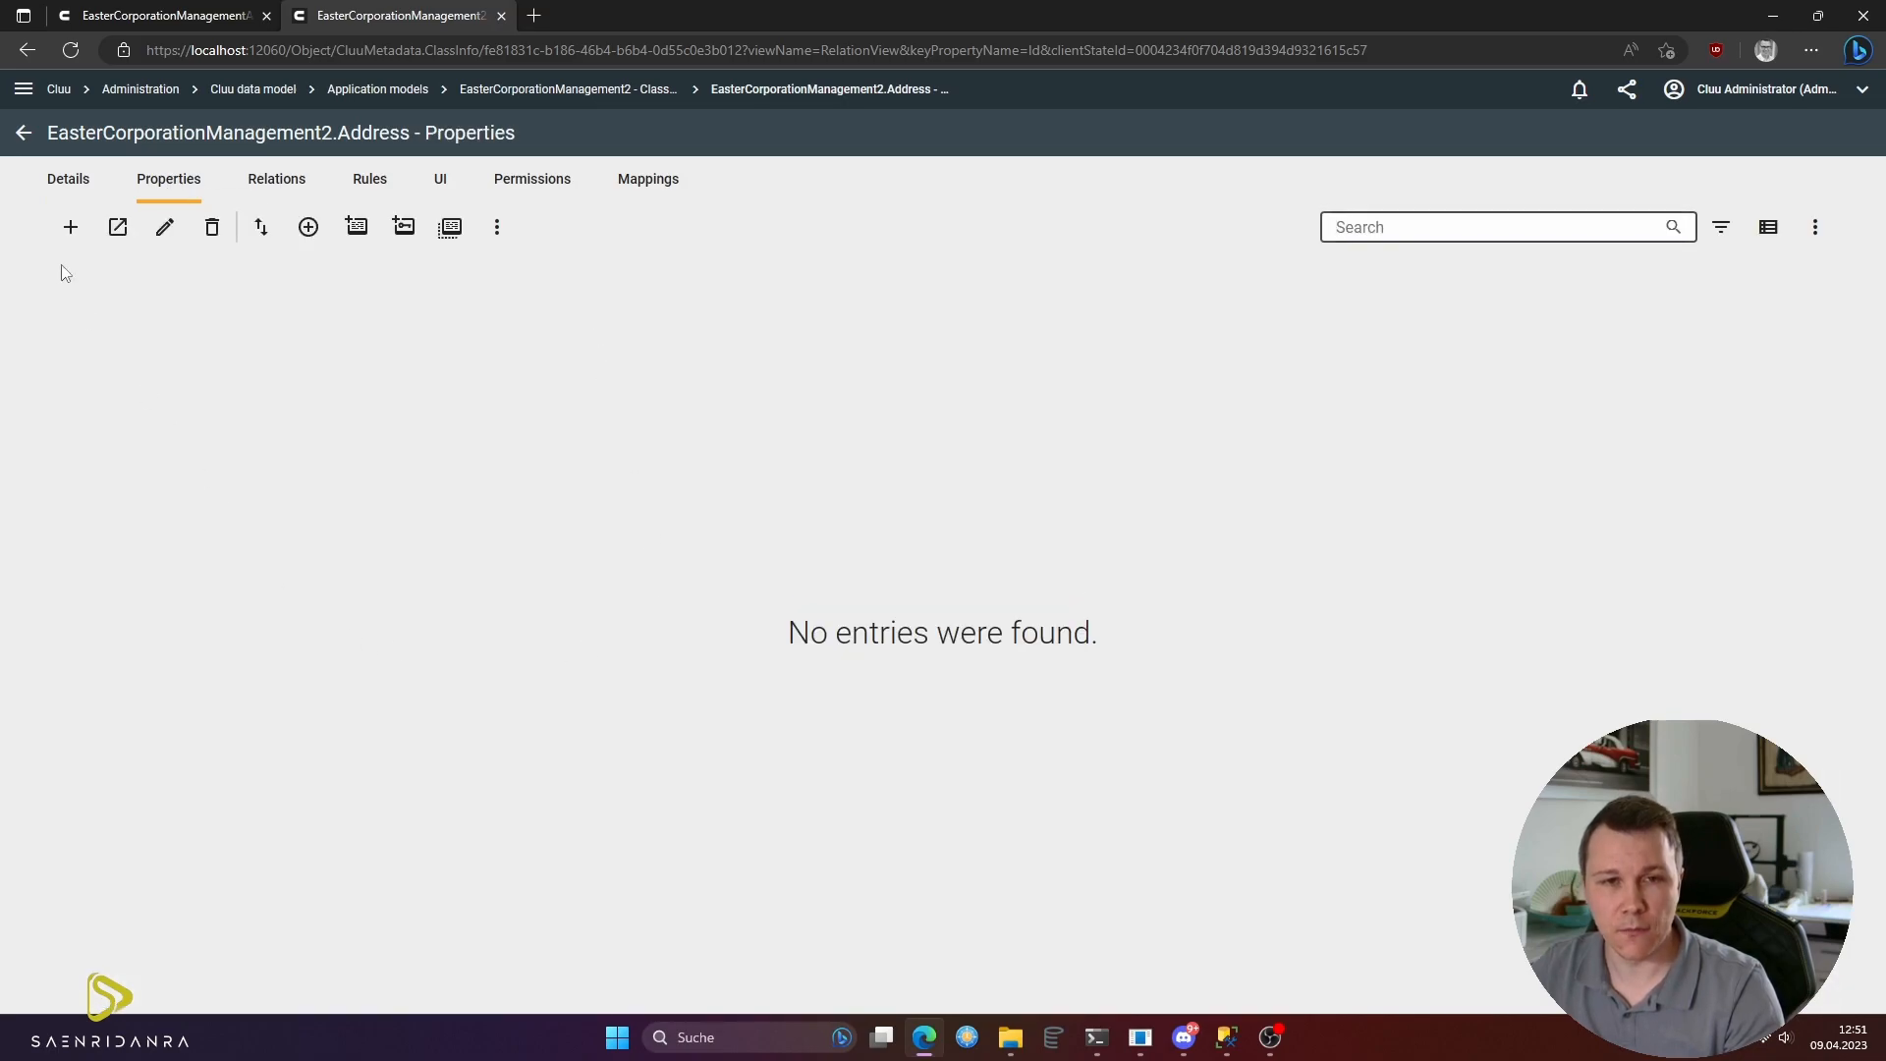
pyautogui.click(71, 227)
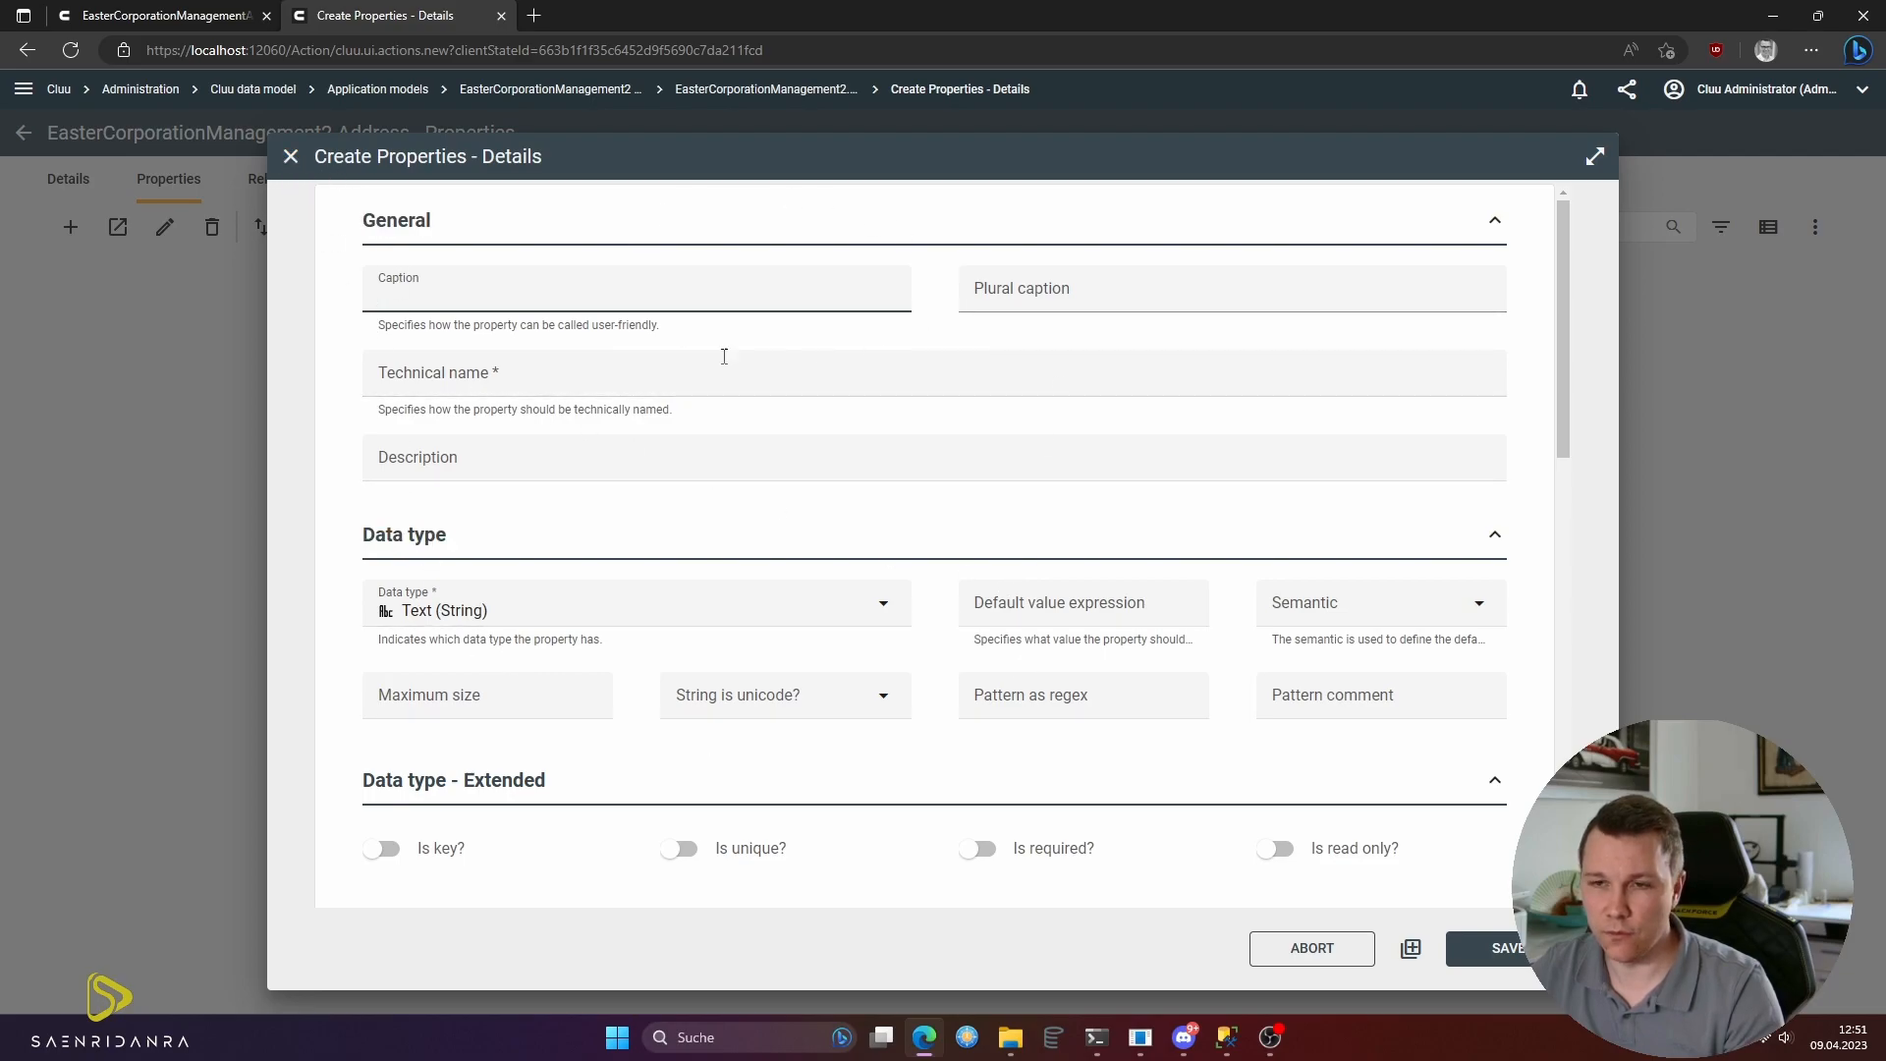
pyautogui.scroll(-5, 1265, 741)
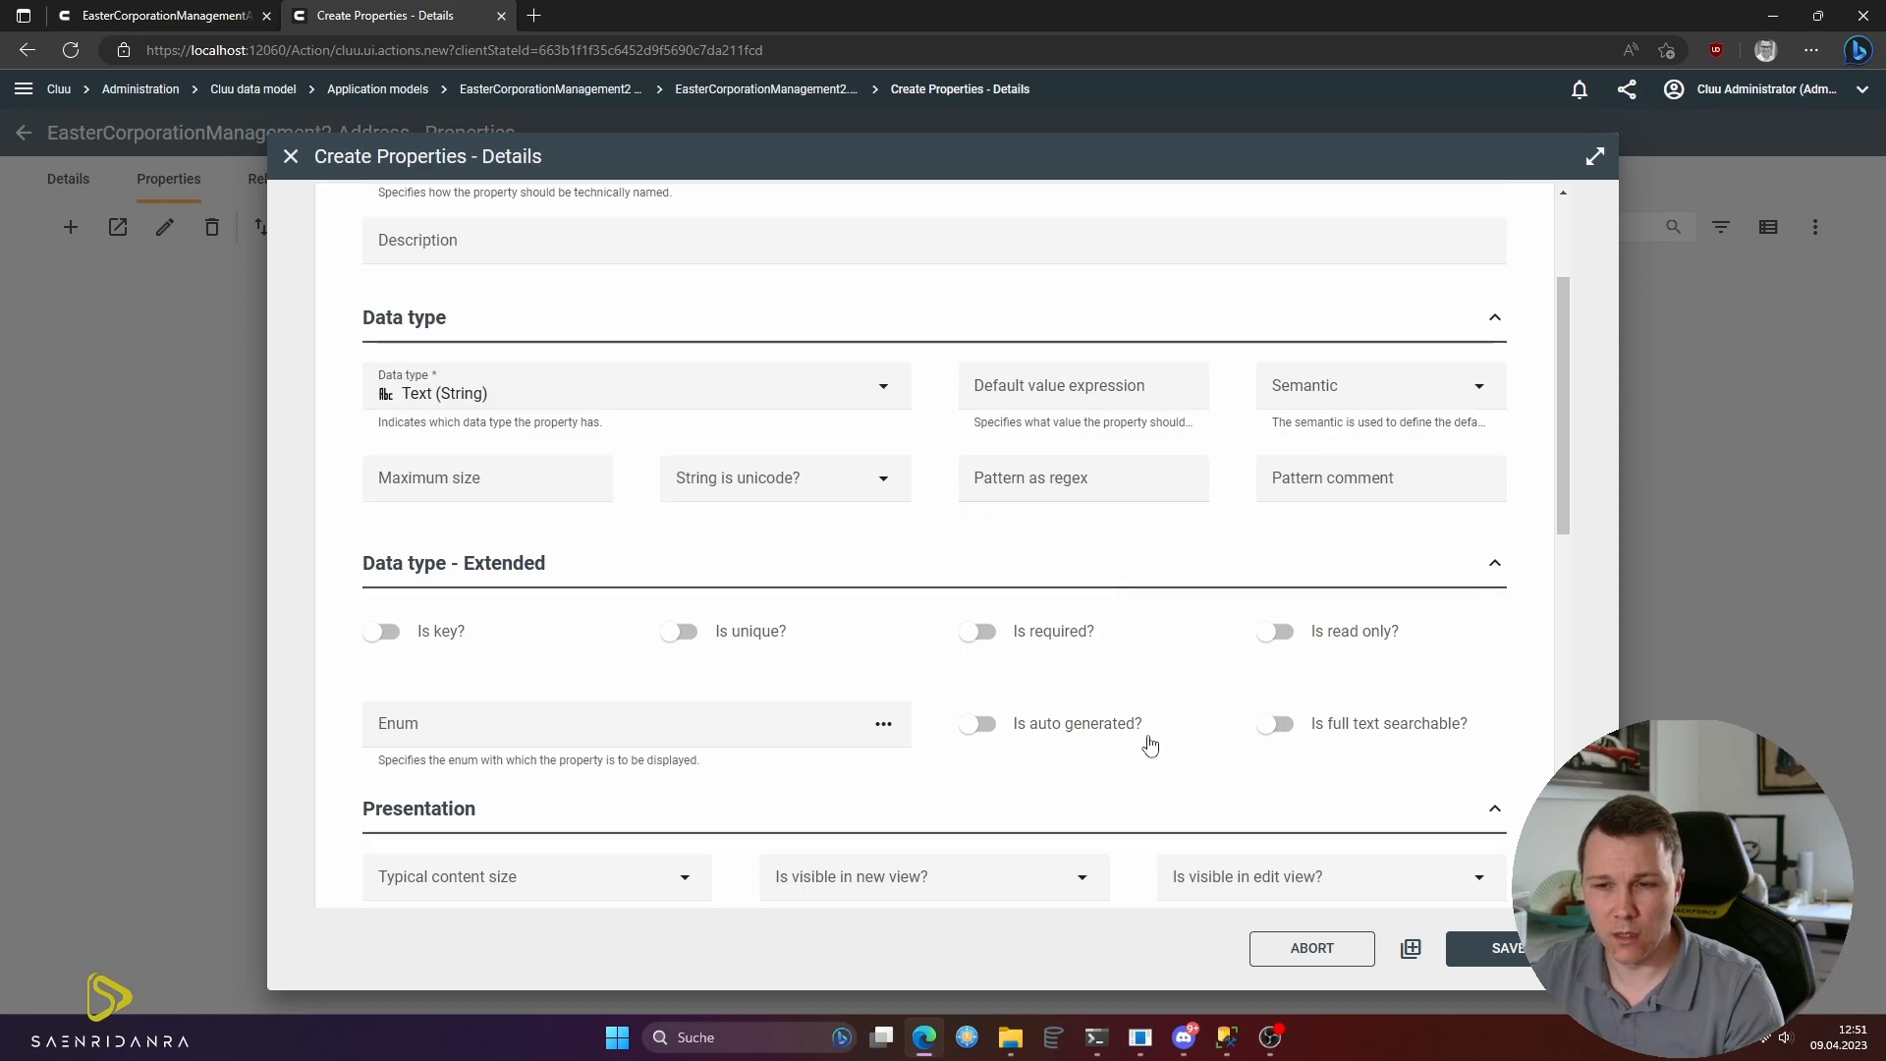
pyautogui.scroll(-7, 1265, 741)
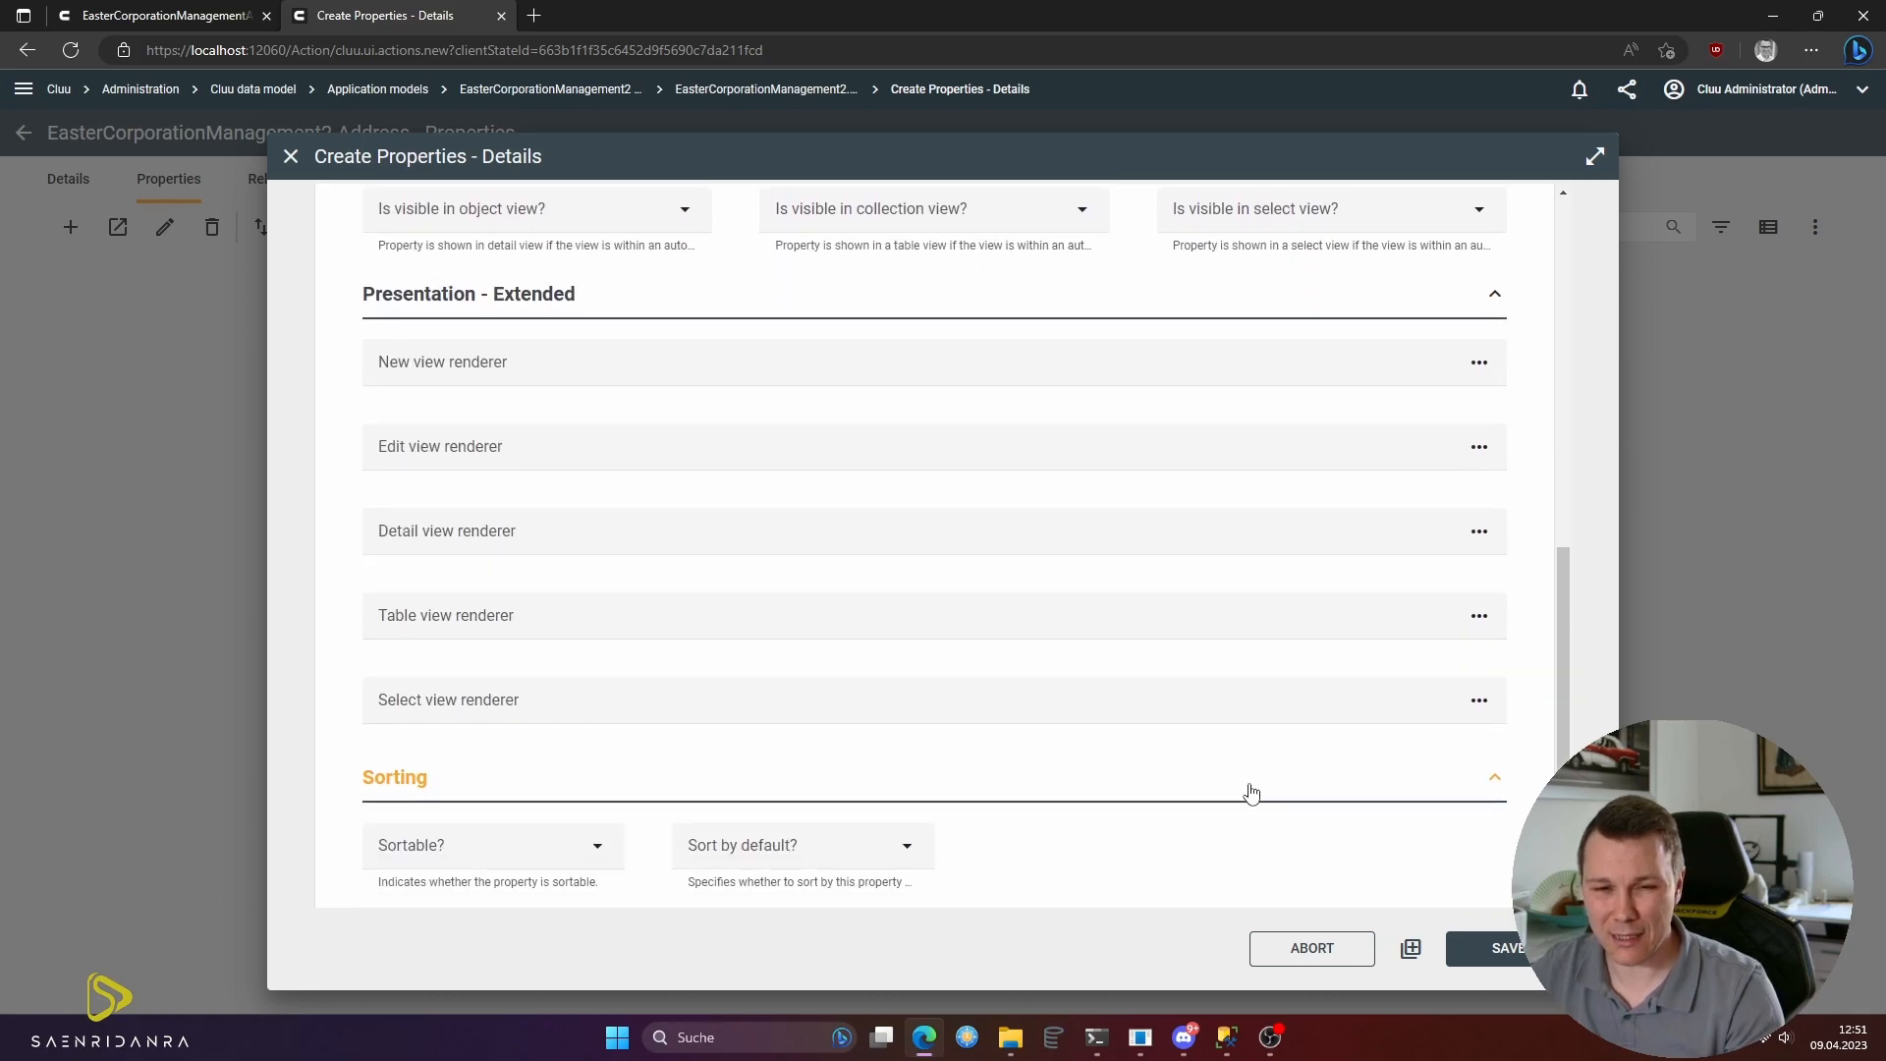
pyautogui.click(1307, 947)
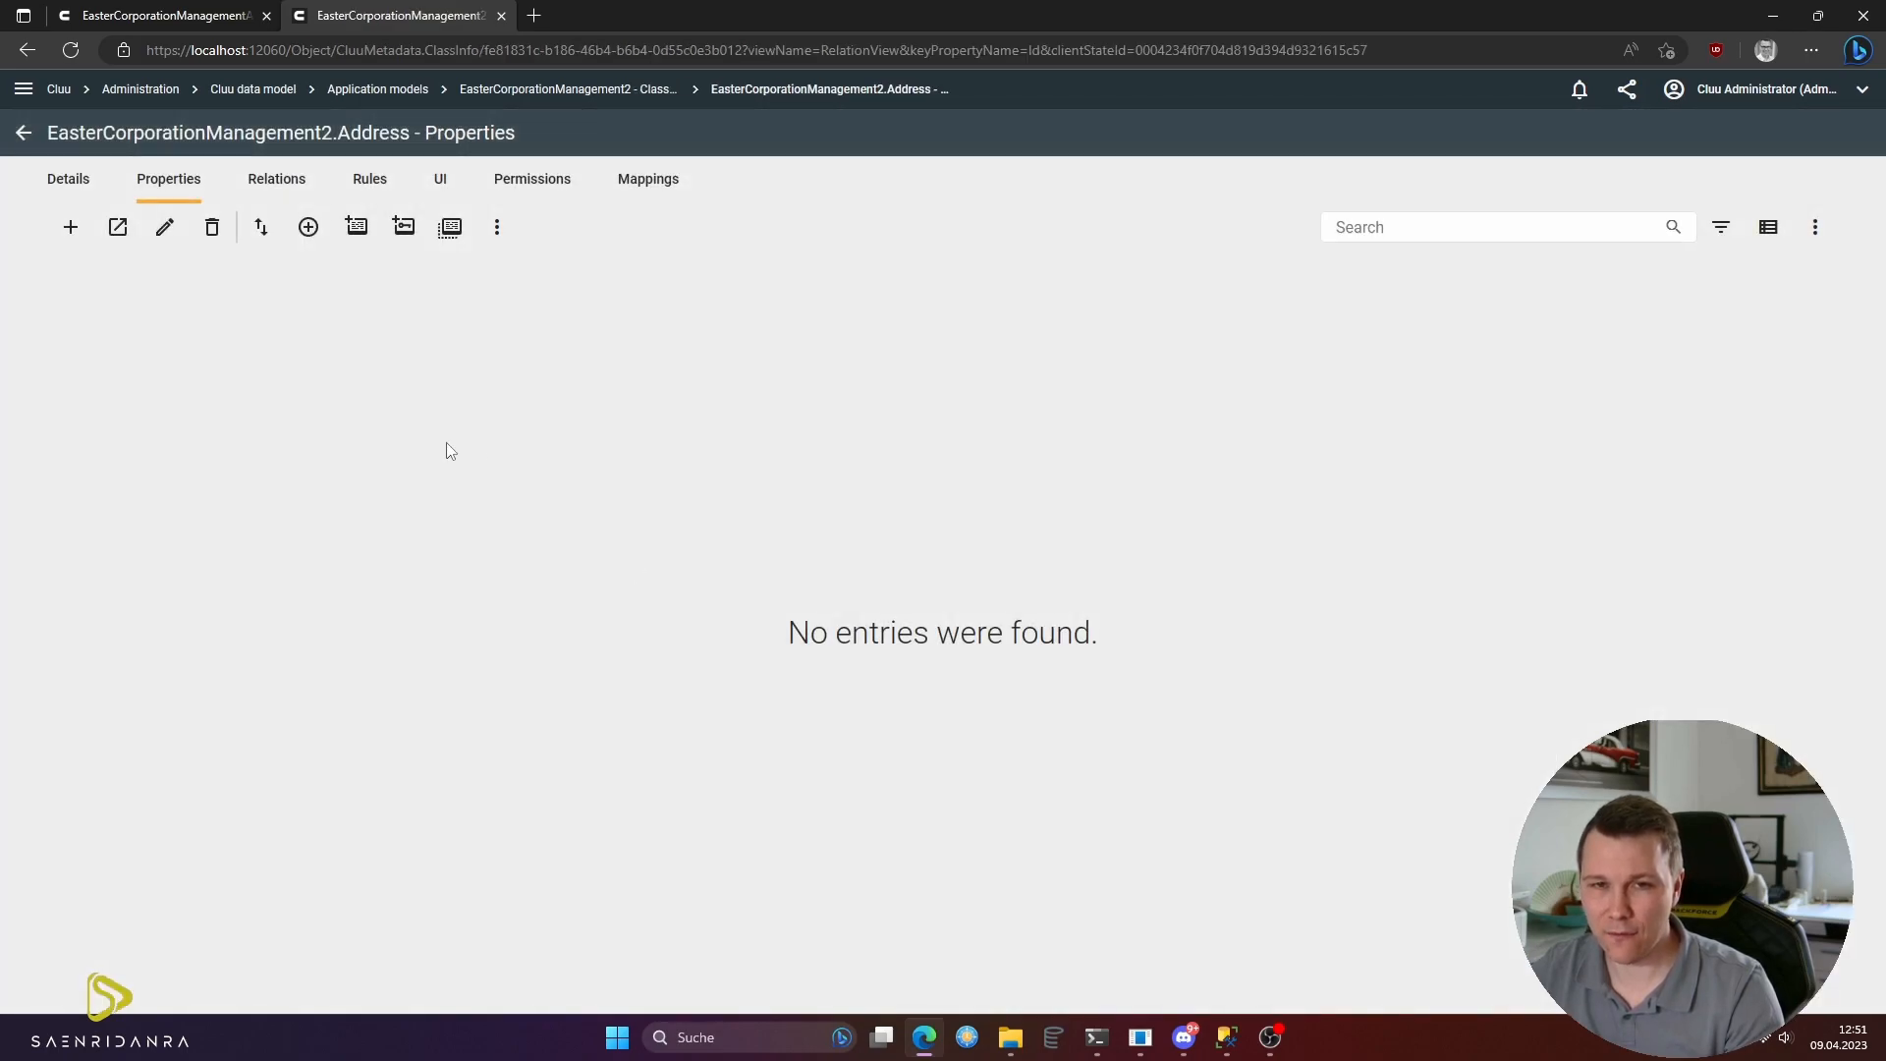
# - Start quick property creation for the Address class and select Unique ID and Globally unique ID, checking them against the Addresses table in SQL Server Management Studio
pyautogui.click(357, 232)
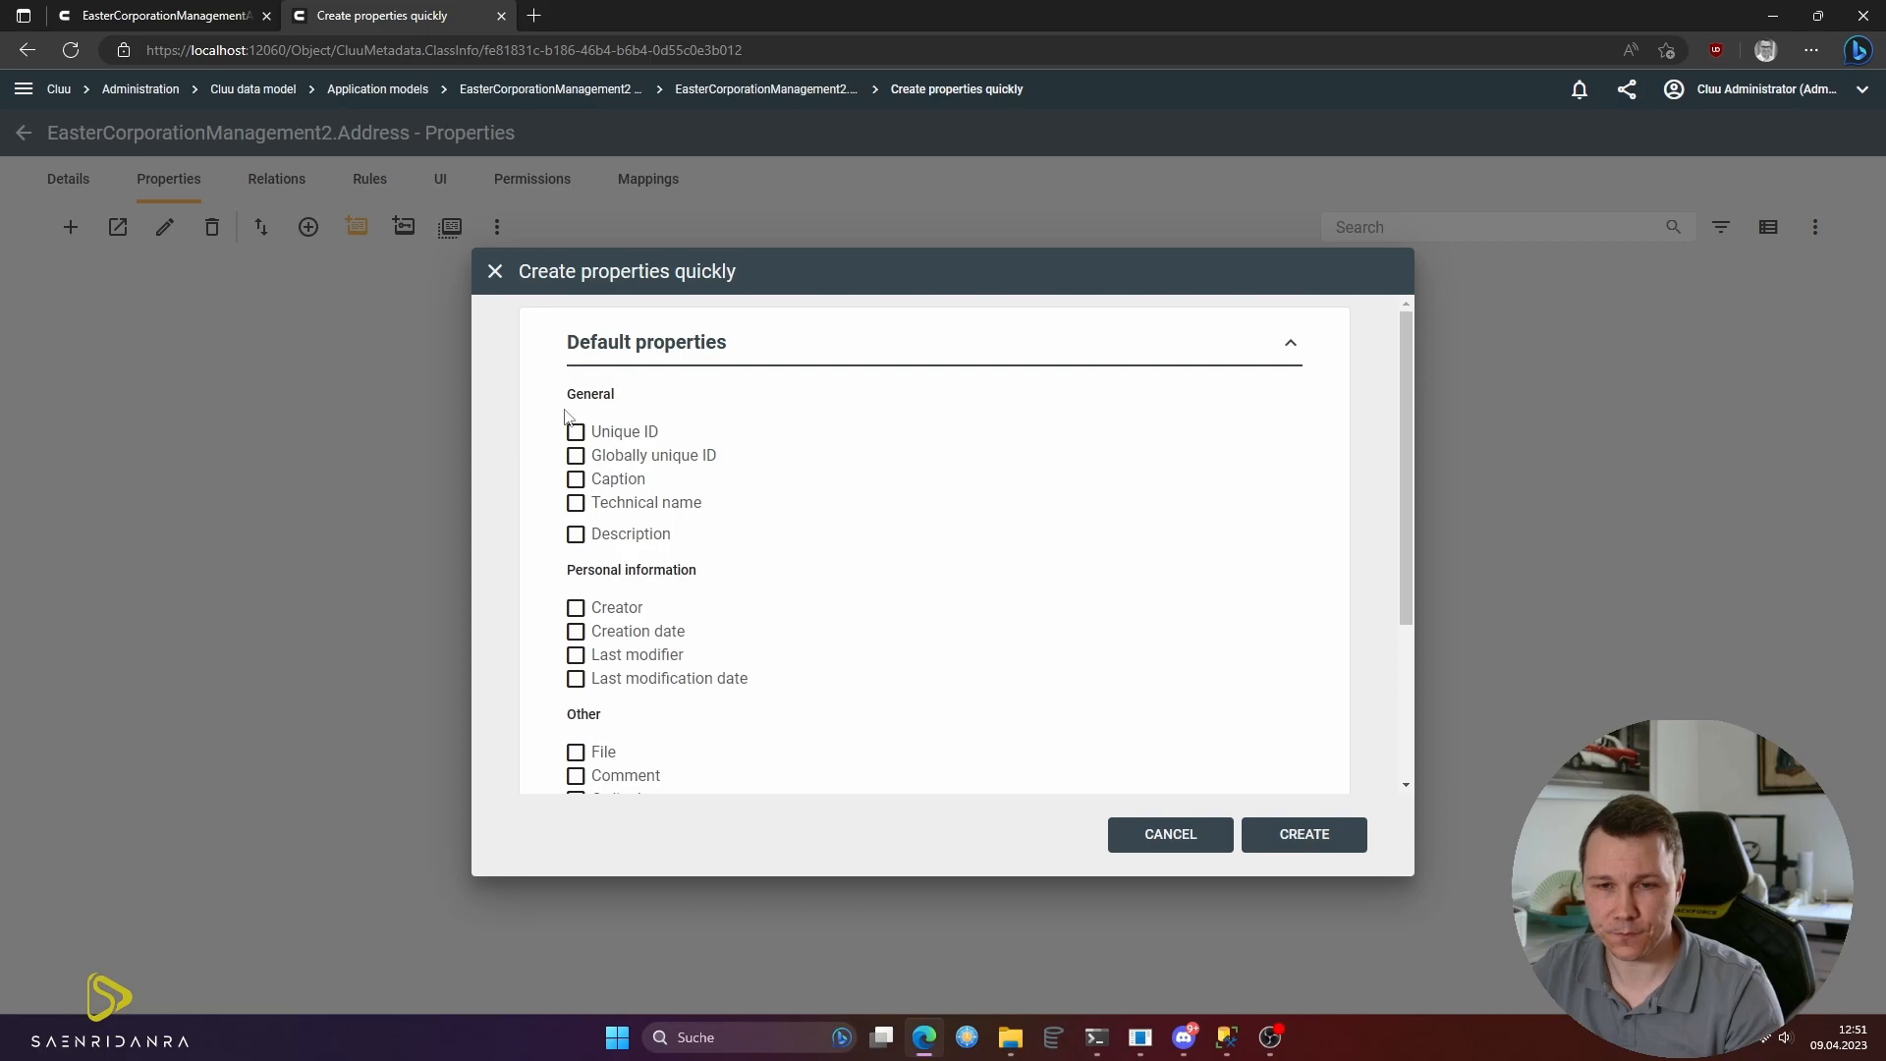
pyautogui.click(634, 435)
pyautogui.hotkey('alt', 'Tab')
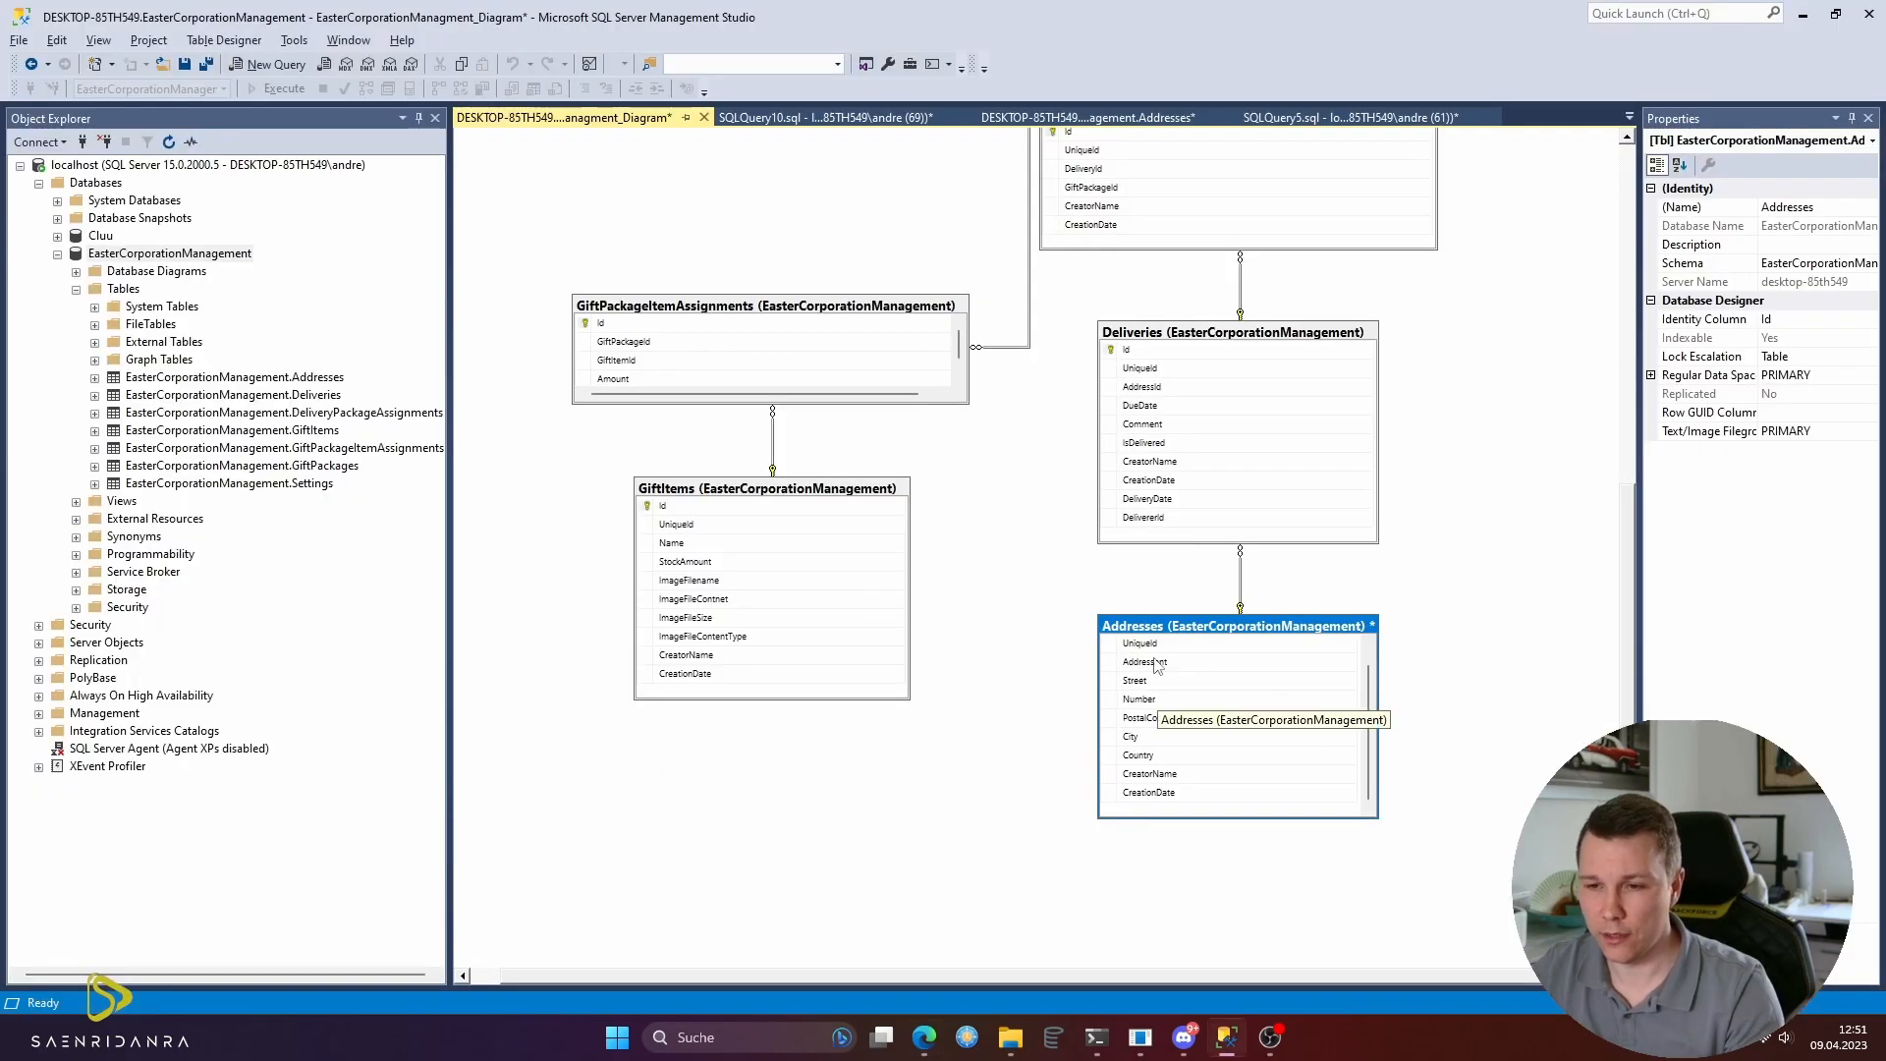
pyautogui.scroll(2, 1164, 678)
pyautogui.hotkey('alt', 'Tab')
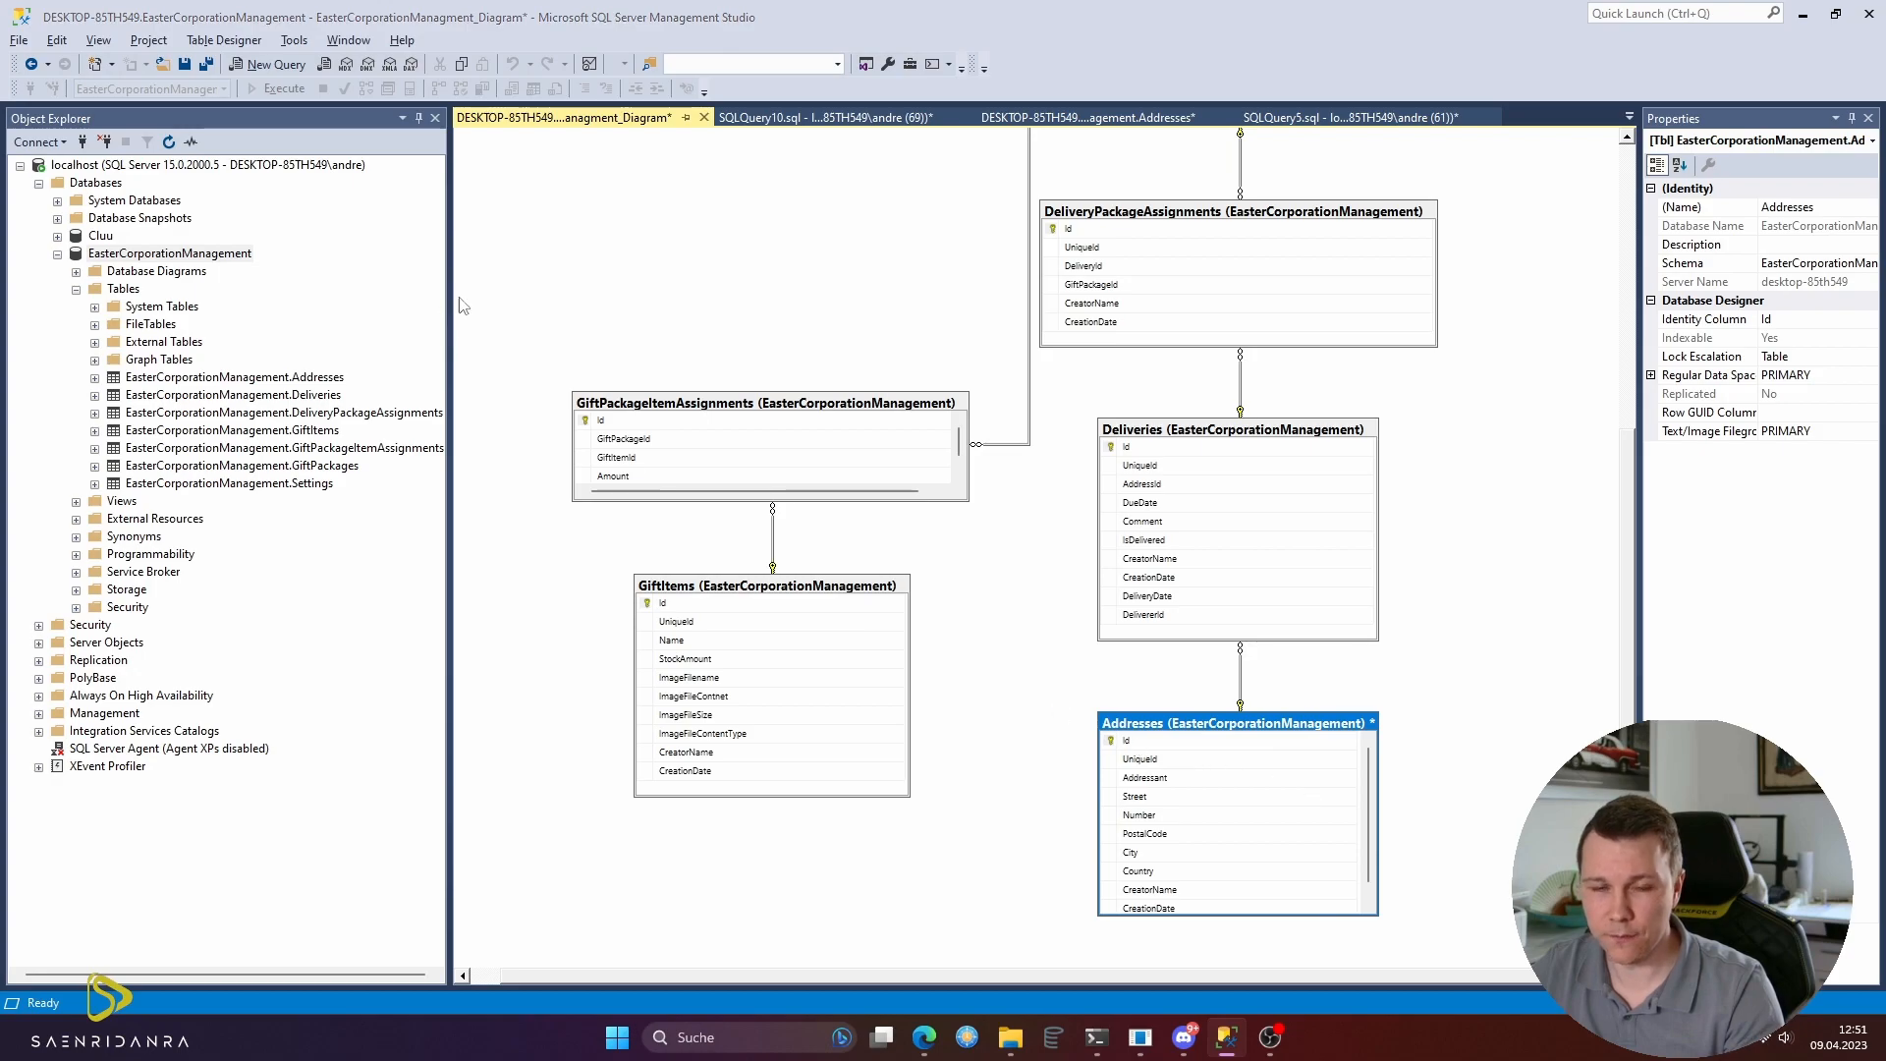
pyautogui.click(668, 459)
pyautogui.hotkey('alt', 'Tab')
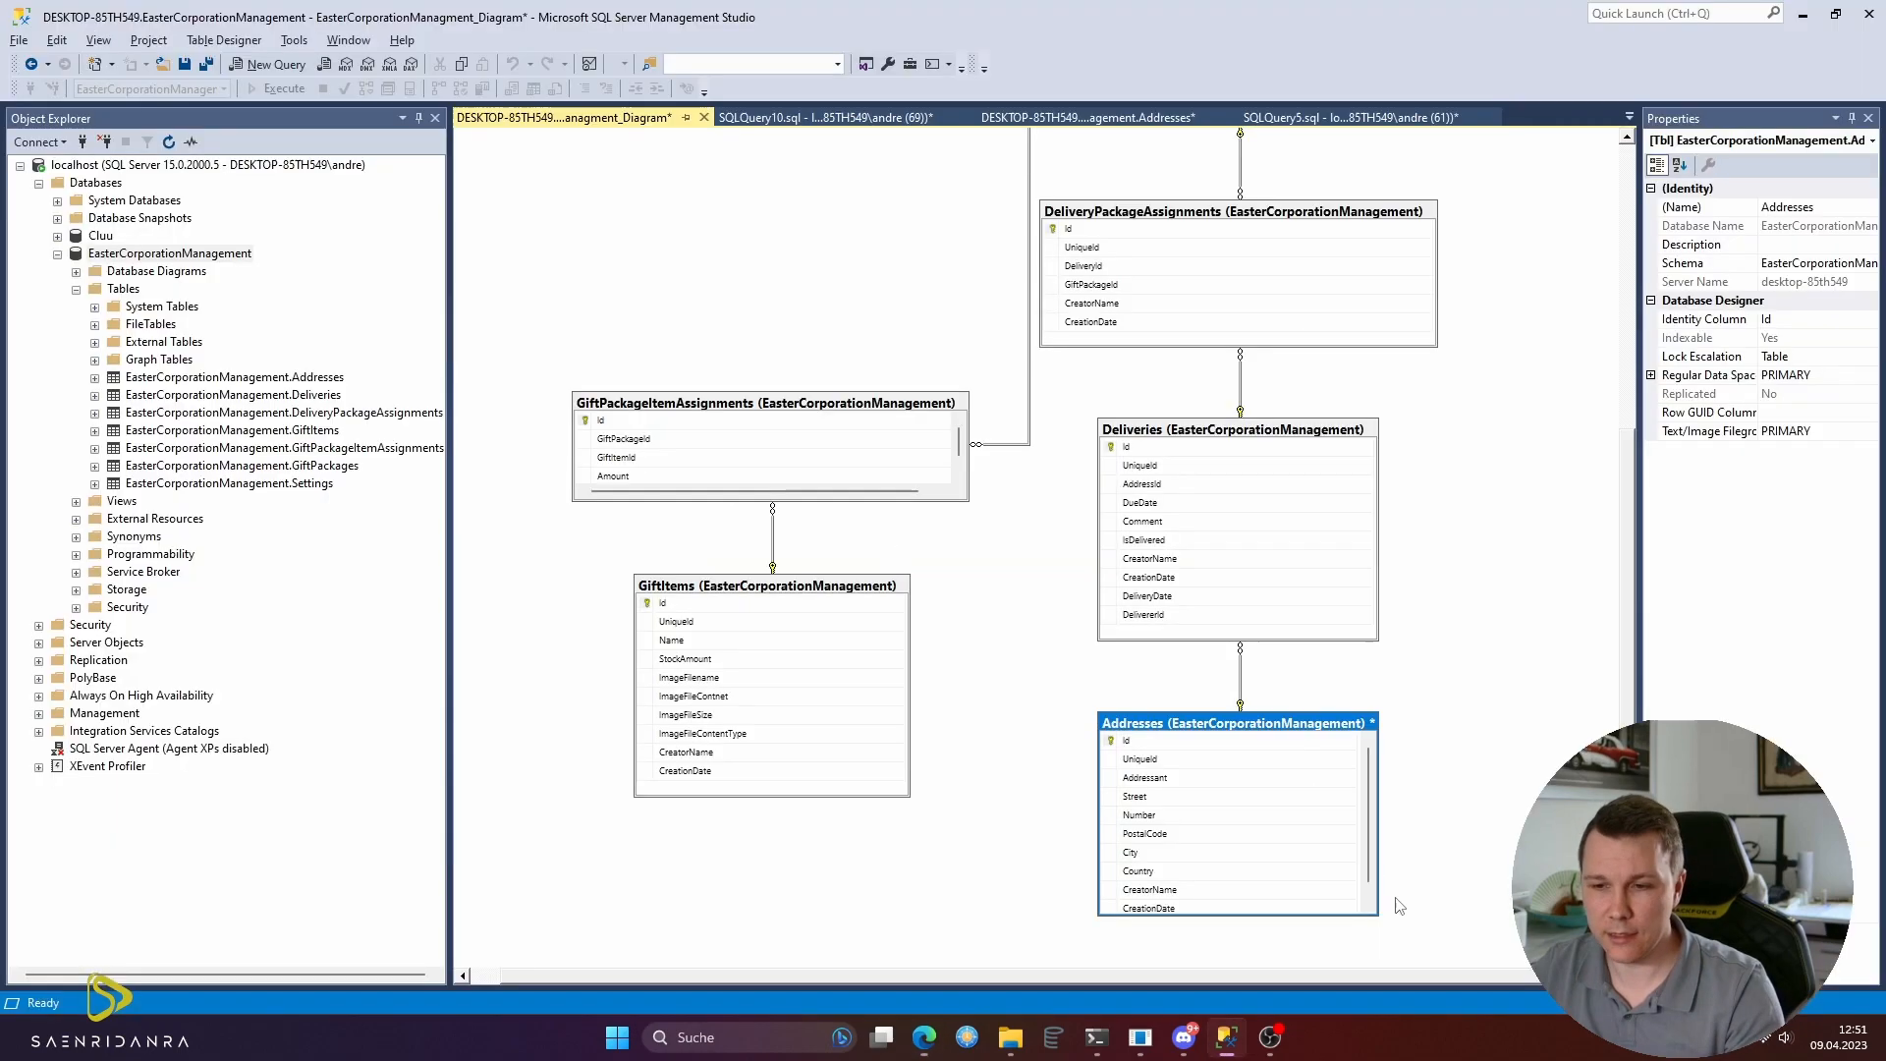
pyautogui.hotkey('alt', 'Tab')
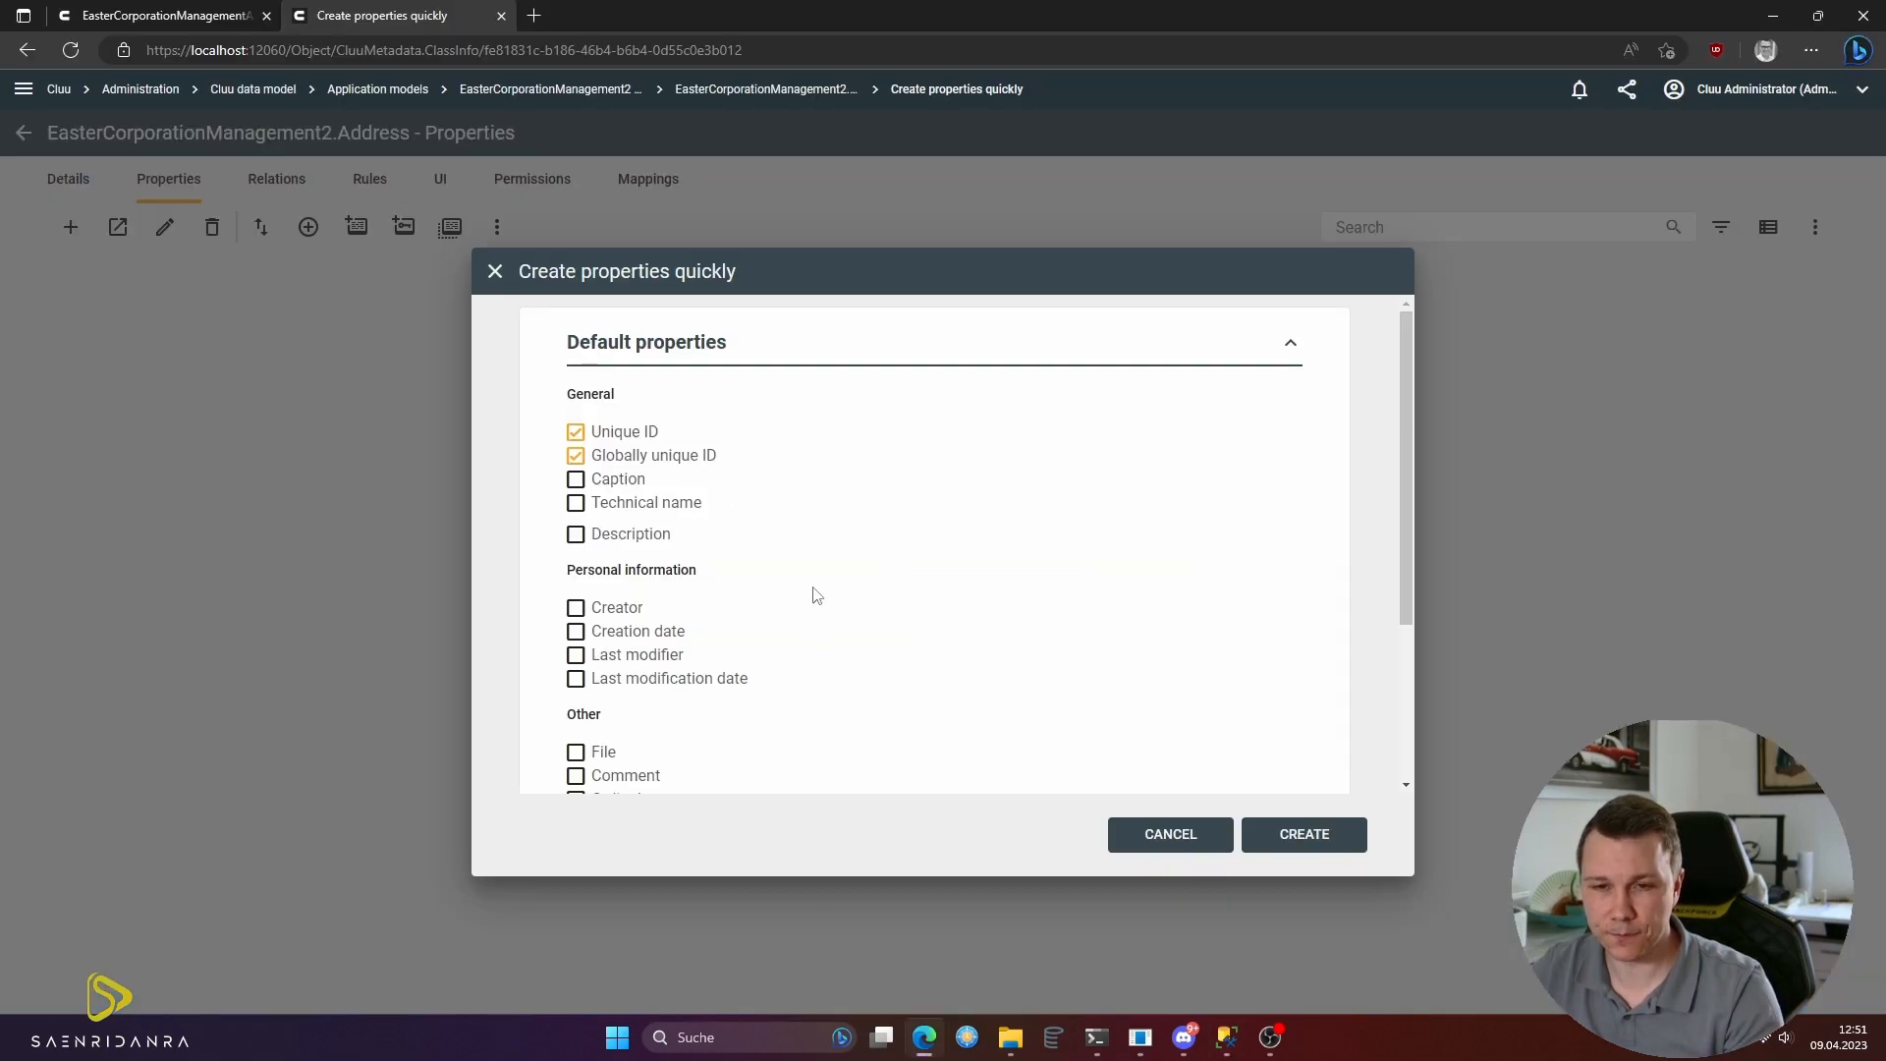
# - Check the Addresses table's remaining columns in SQL Server Management Studio, and select the Creator and Creation date default properties in Cluu
pyautogui.hotkey('alt', 'Tab')
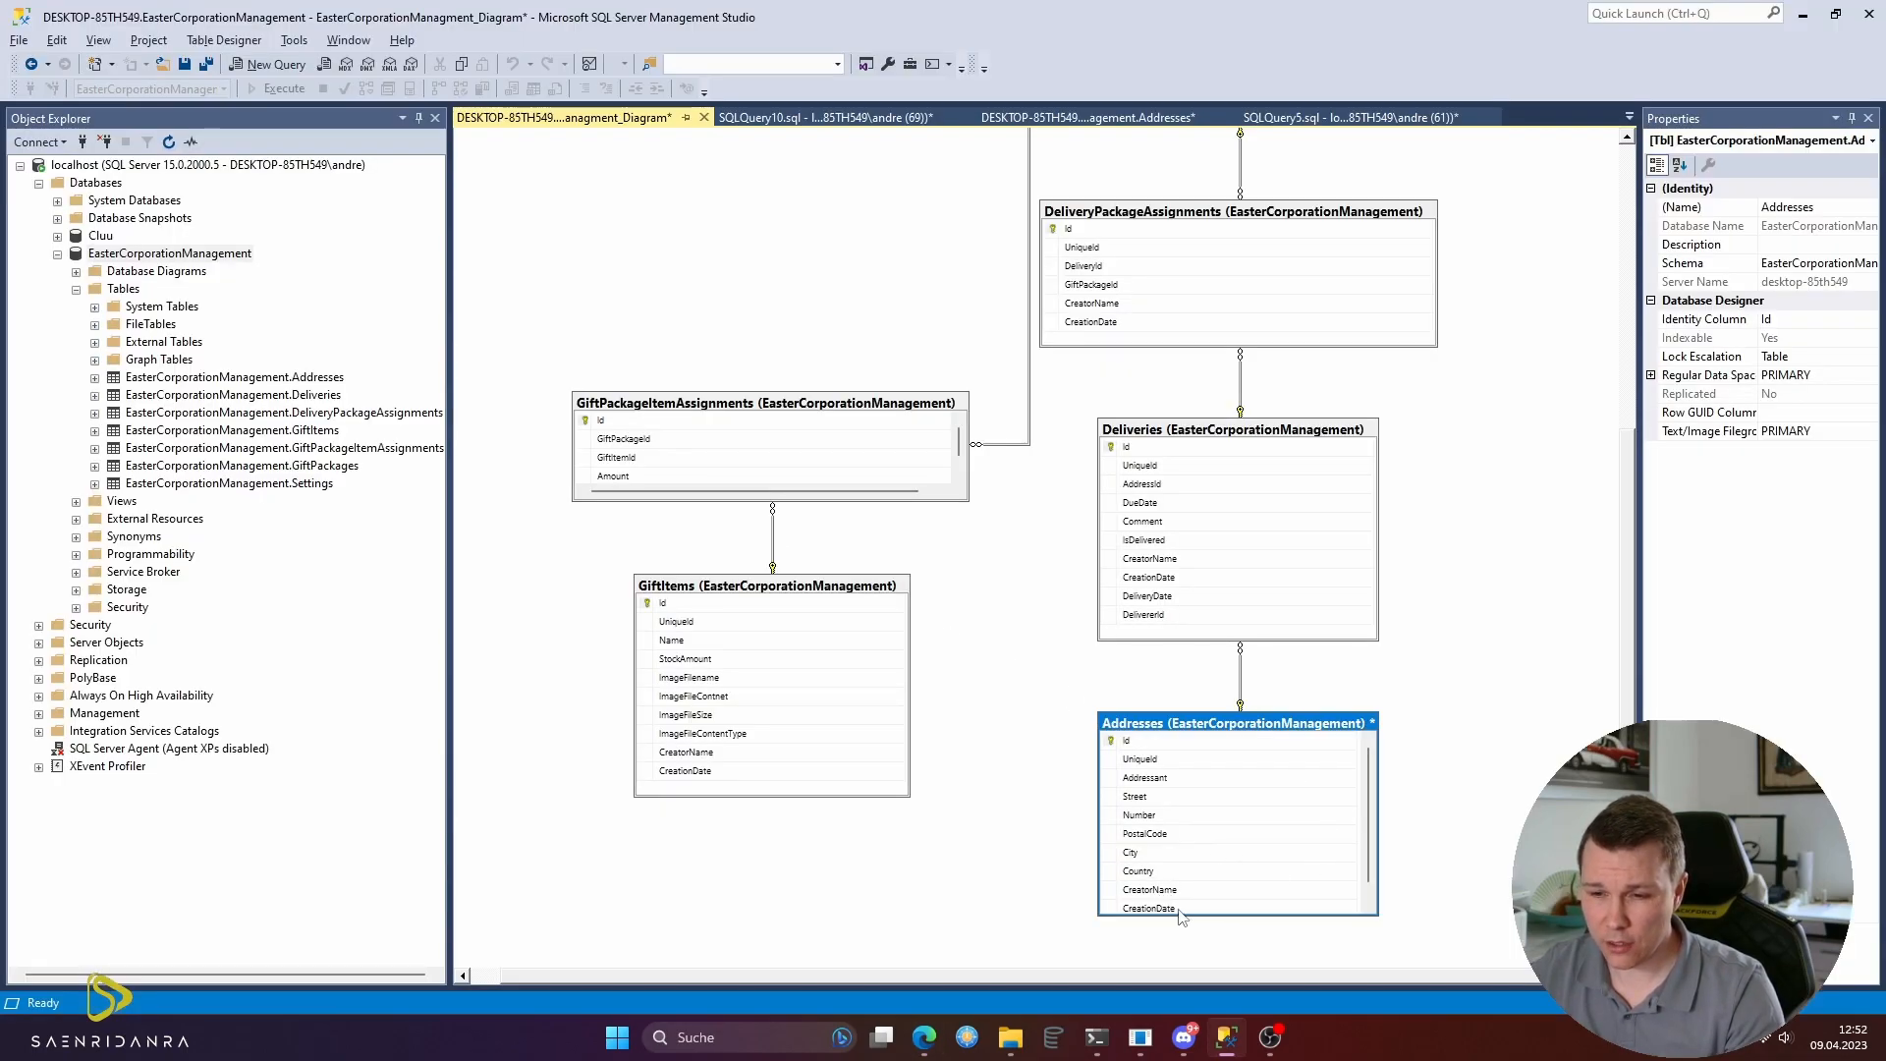
pyautogui.hotkey('alt', 'Tab')
pyautogui.scroll(-1, 749, 699)
pyautogui.click(619, 536)
pyautogui.click(623, 552)
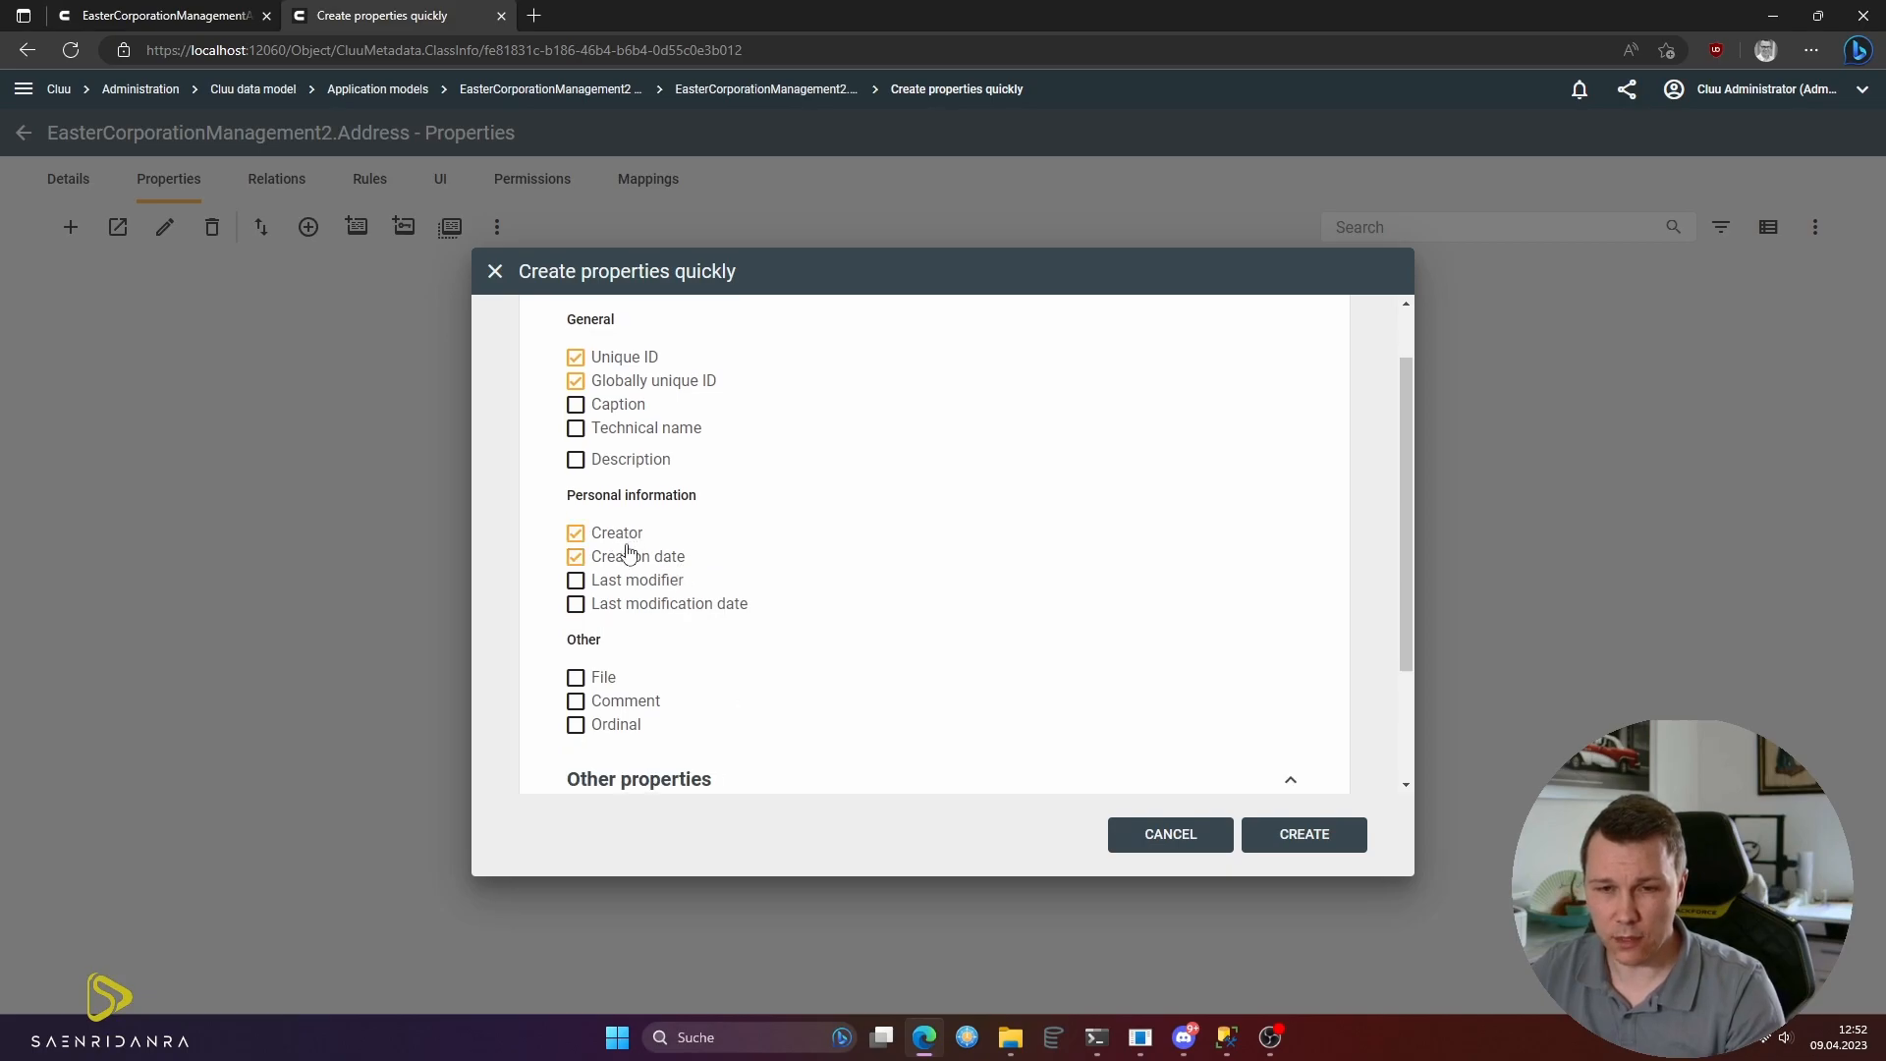
# - Review the Addresses columns in SQL Server Management Studio, and add a required Text property captioned Addressant with technical name Addressant in Cluu
pyautogui.hotkey('alt', 'Tab')
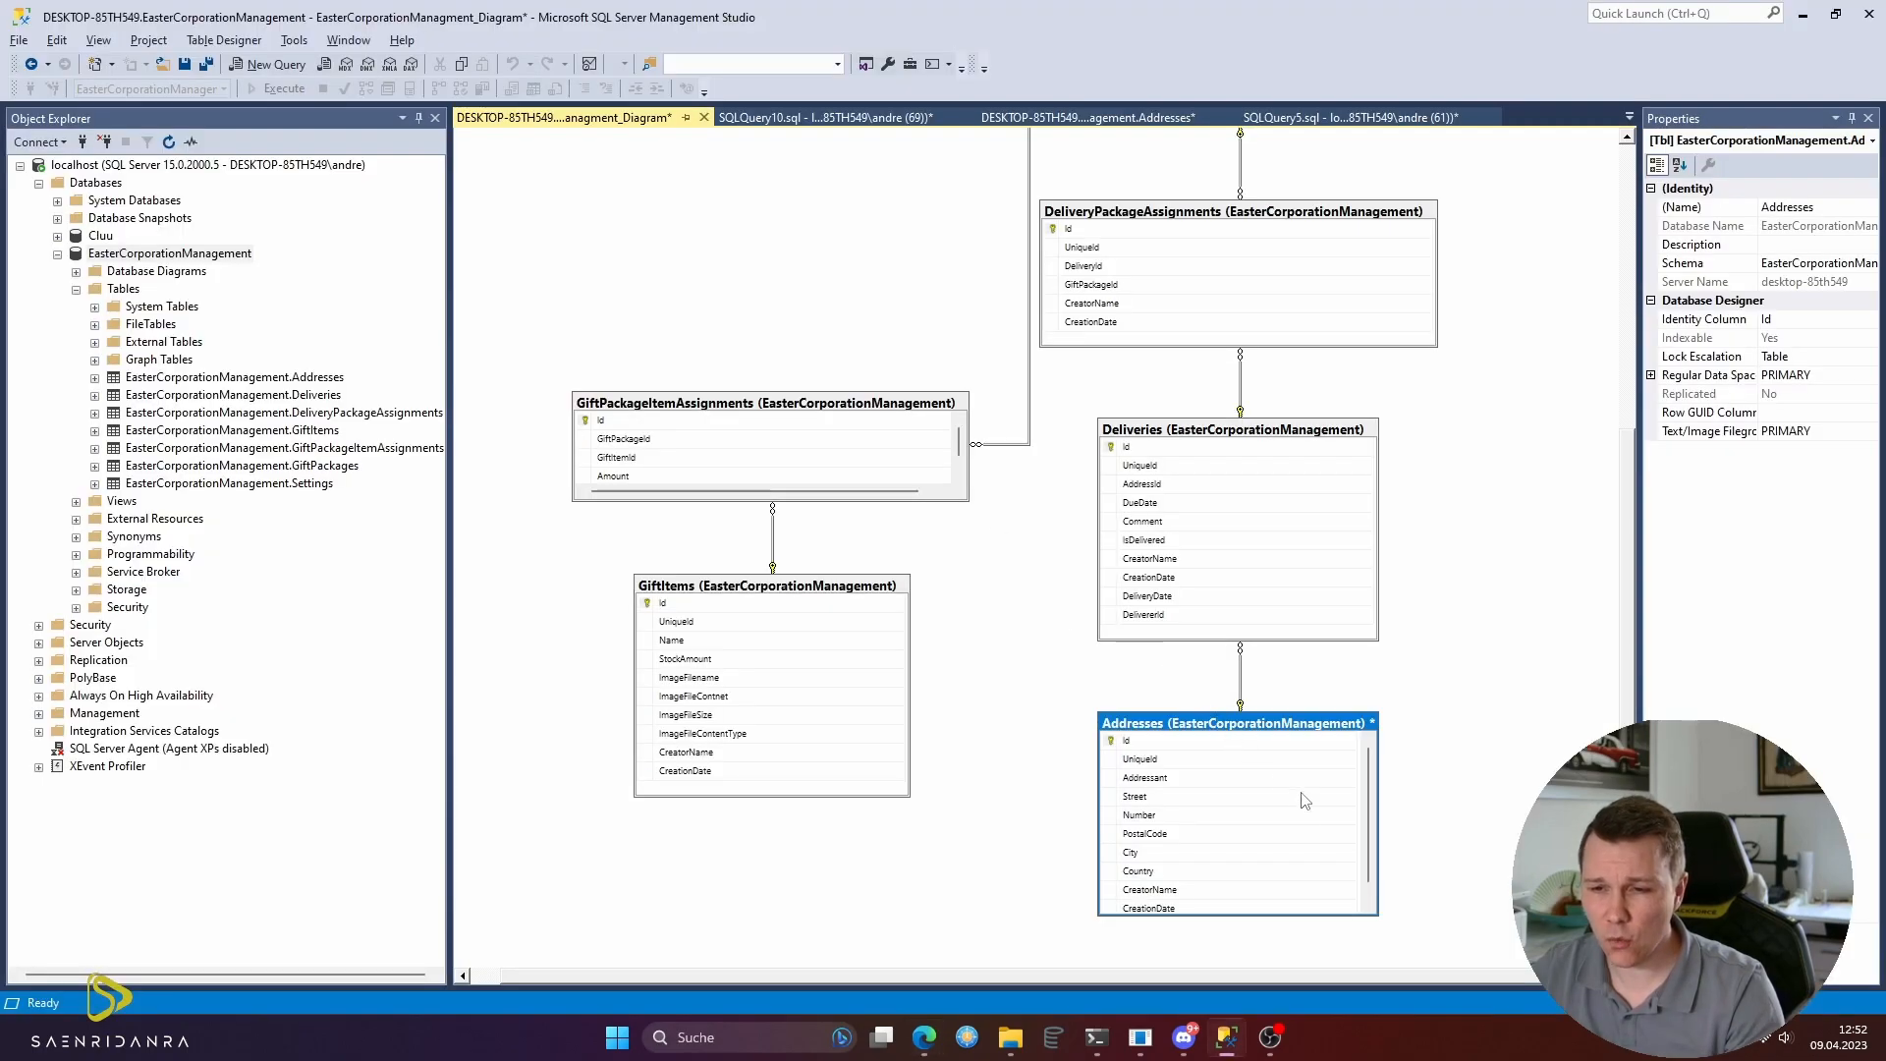
pyautogui.moveTo(1372, 847); pyautogui.dragTo(1372, 862)
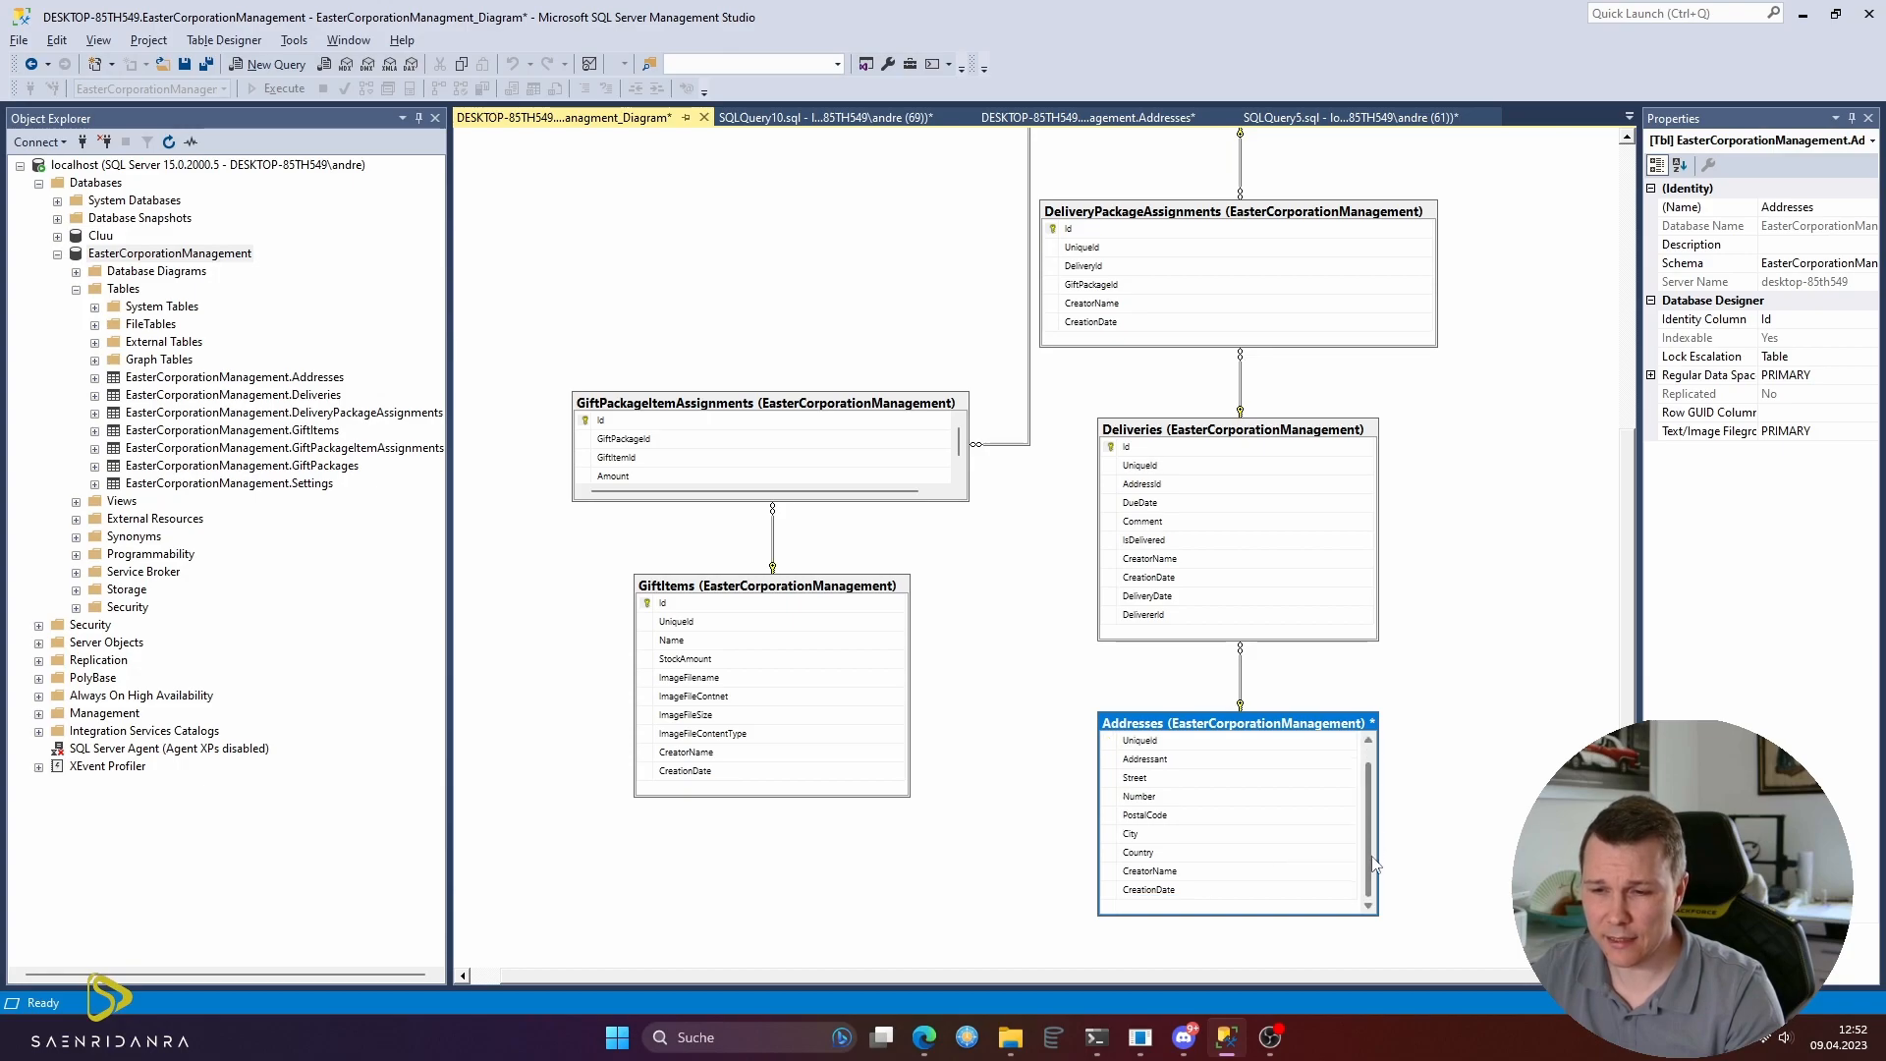
pyautogui.hotkey('alt', 'Tab')
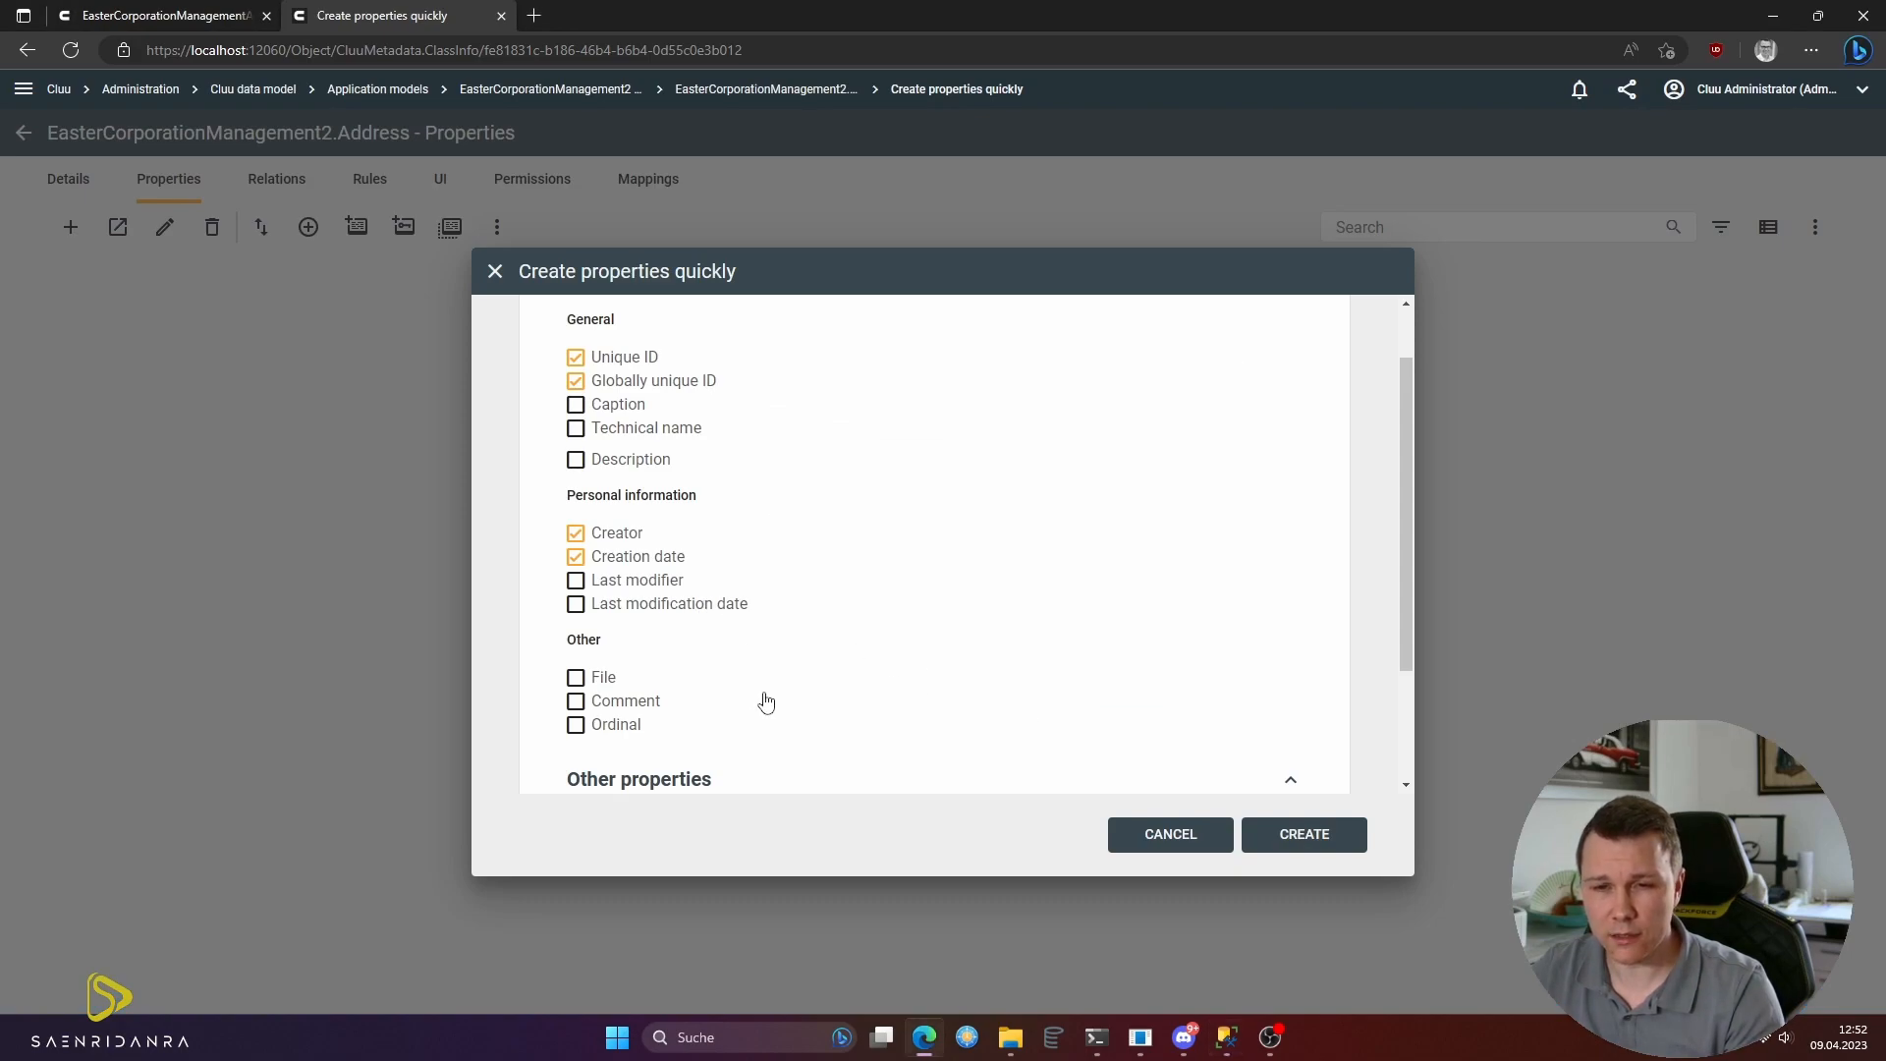
pyautogui.scroll(-2, 766, 703)
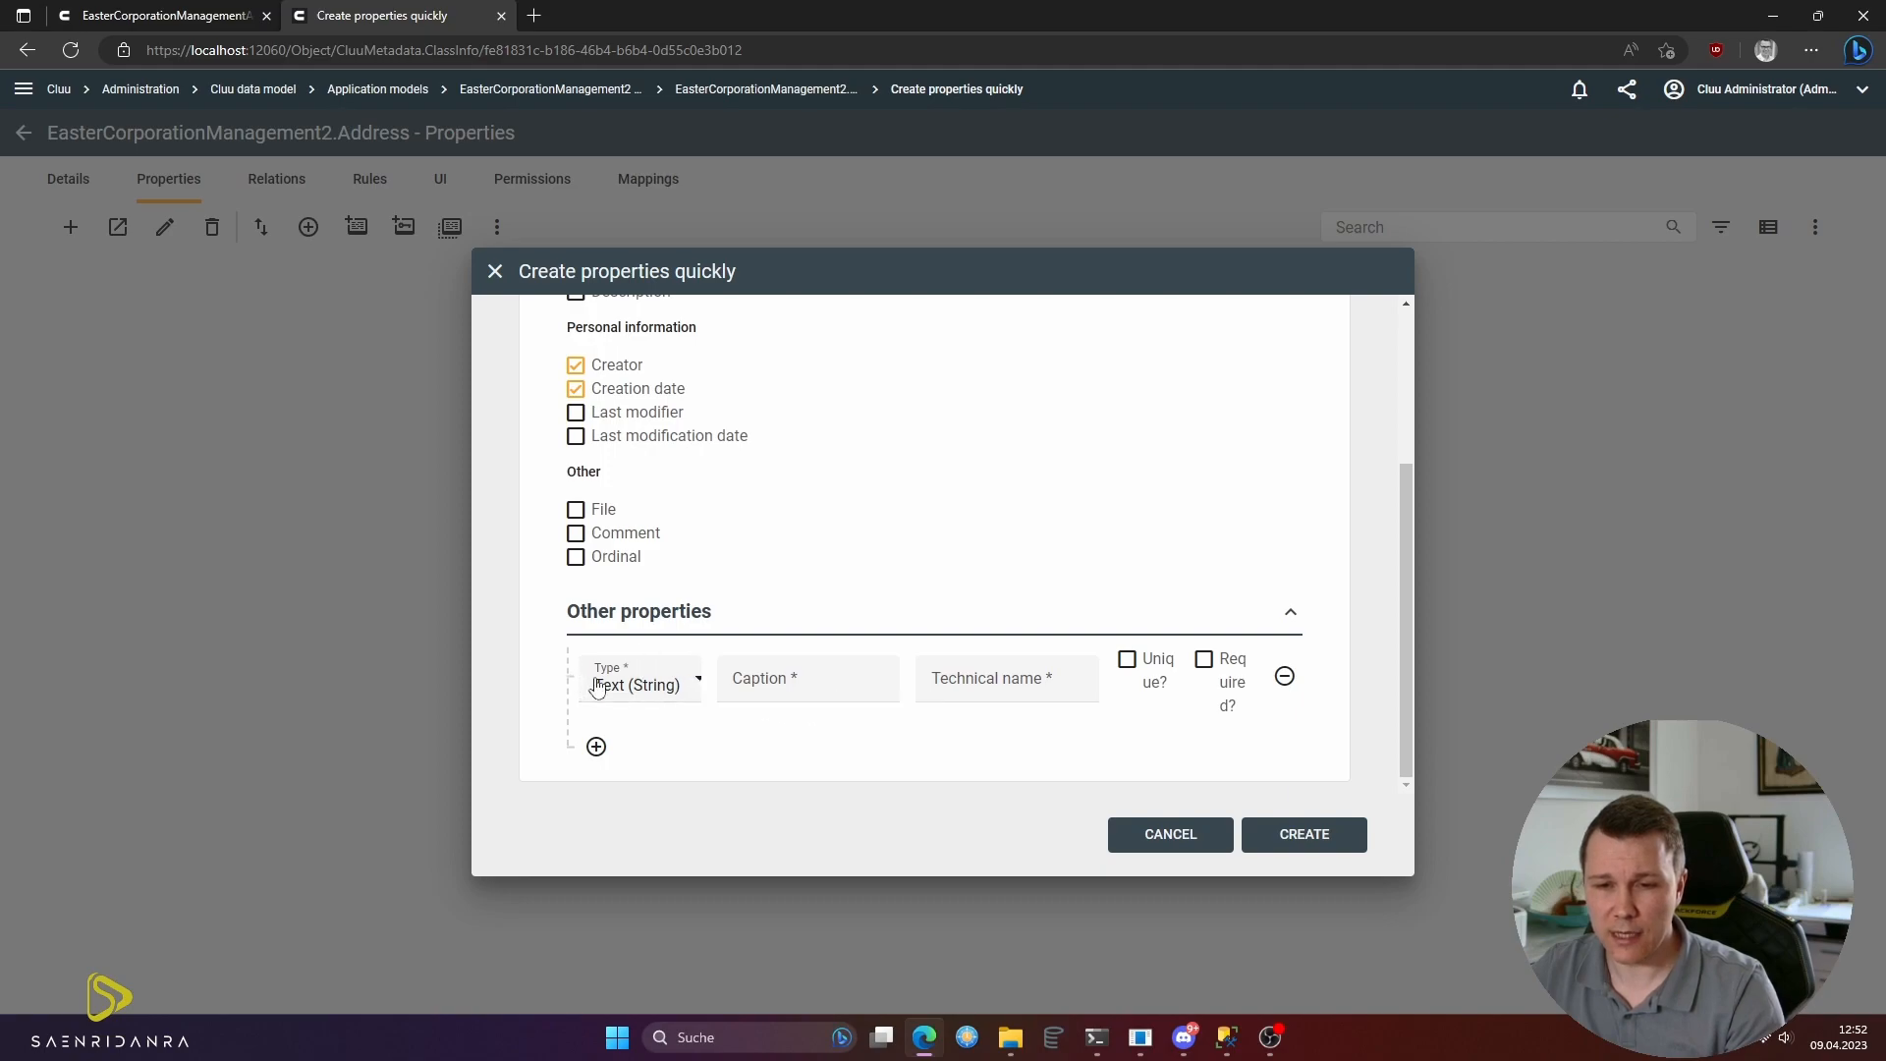
pyautogui.click(801, 687)
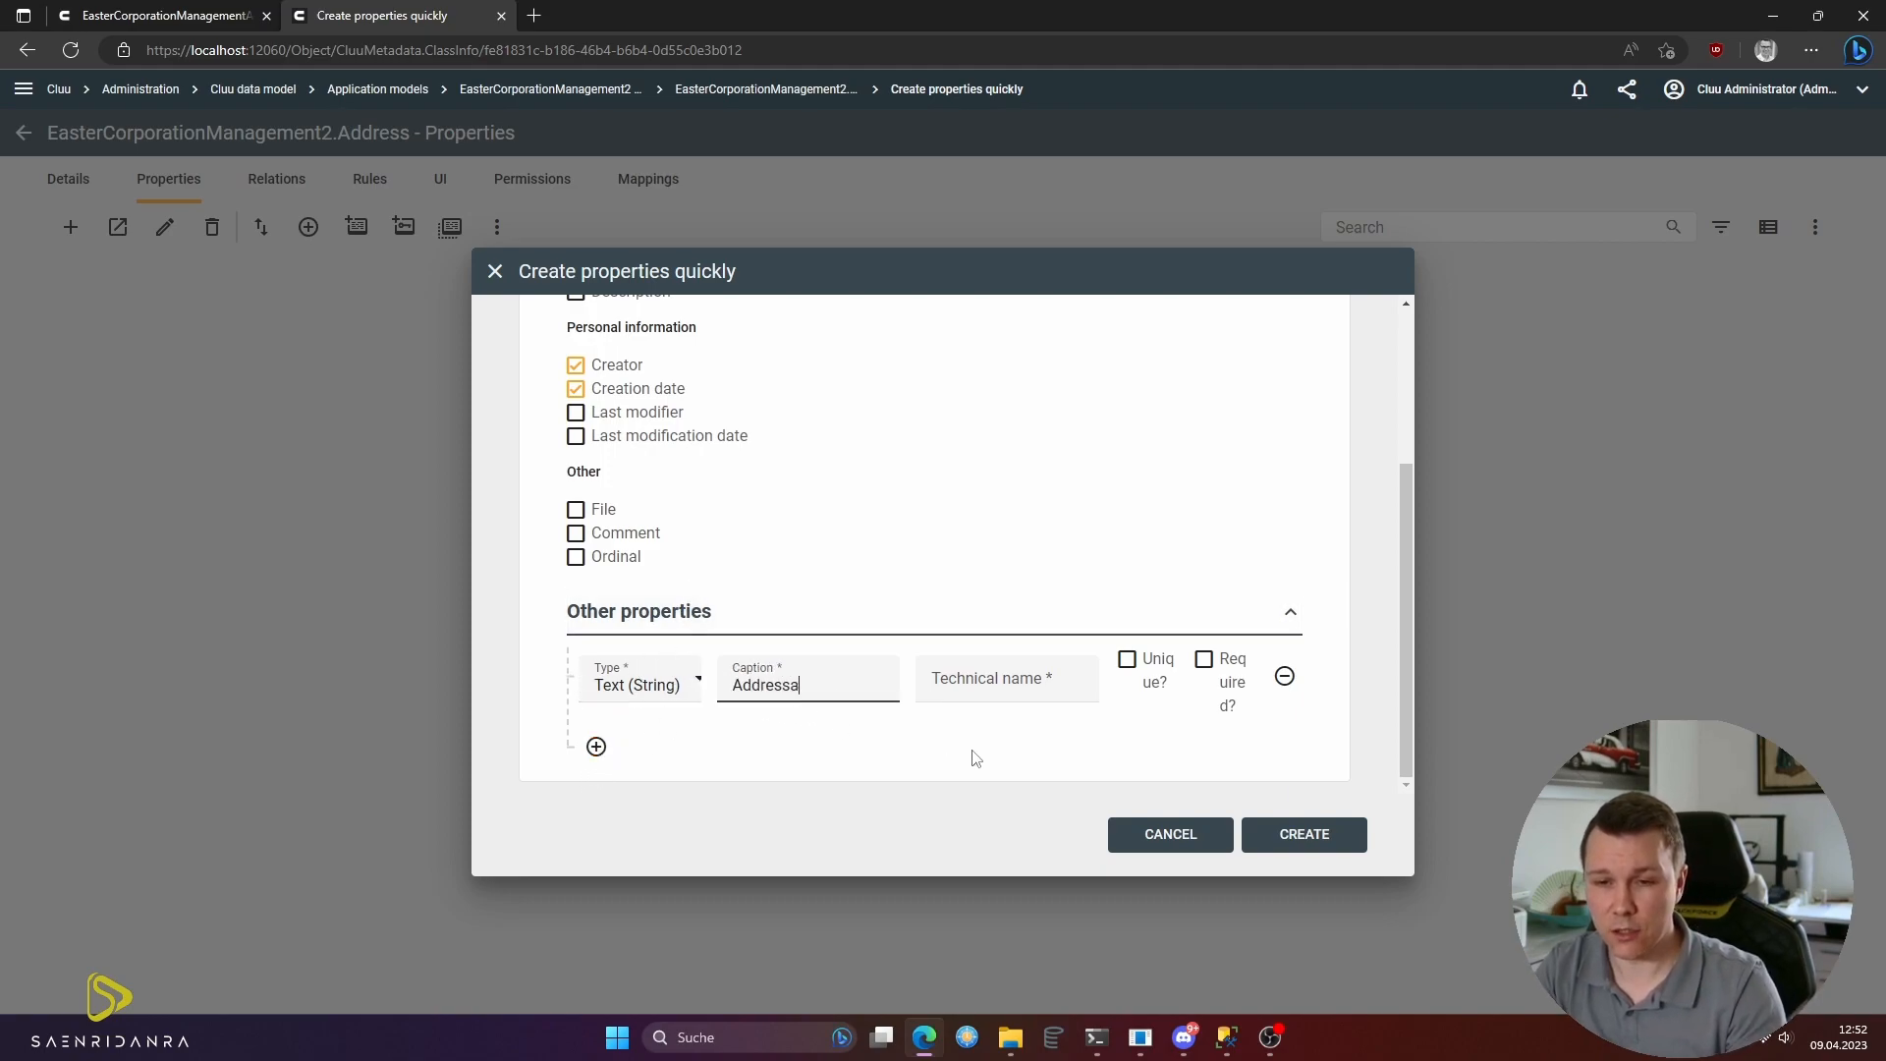
pyautogui.press('Tab')
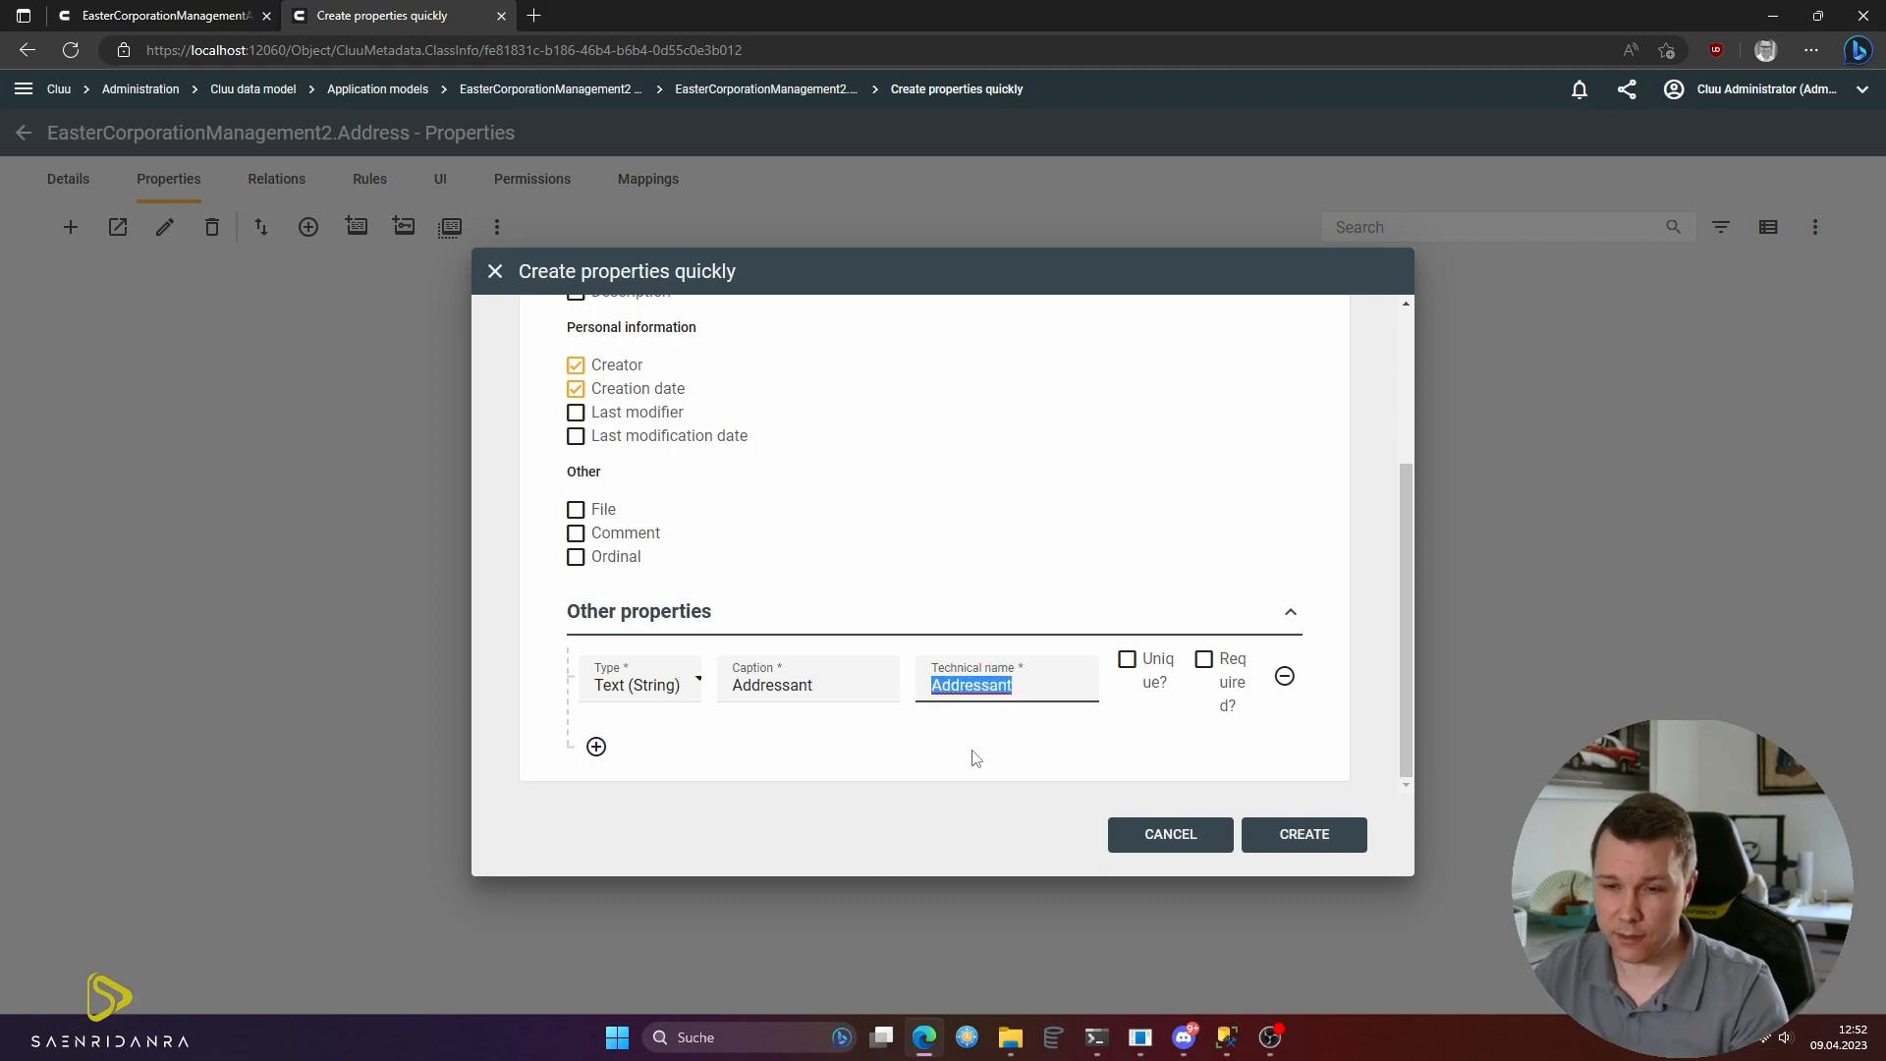
pyautogui.click(1222, 711)
# - Add a required Text property with the caption and technical name Street
pyautogui.click(596, 746)
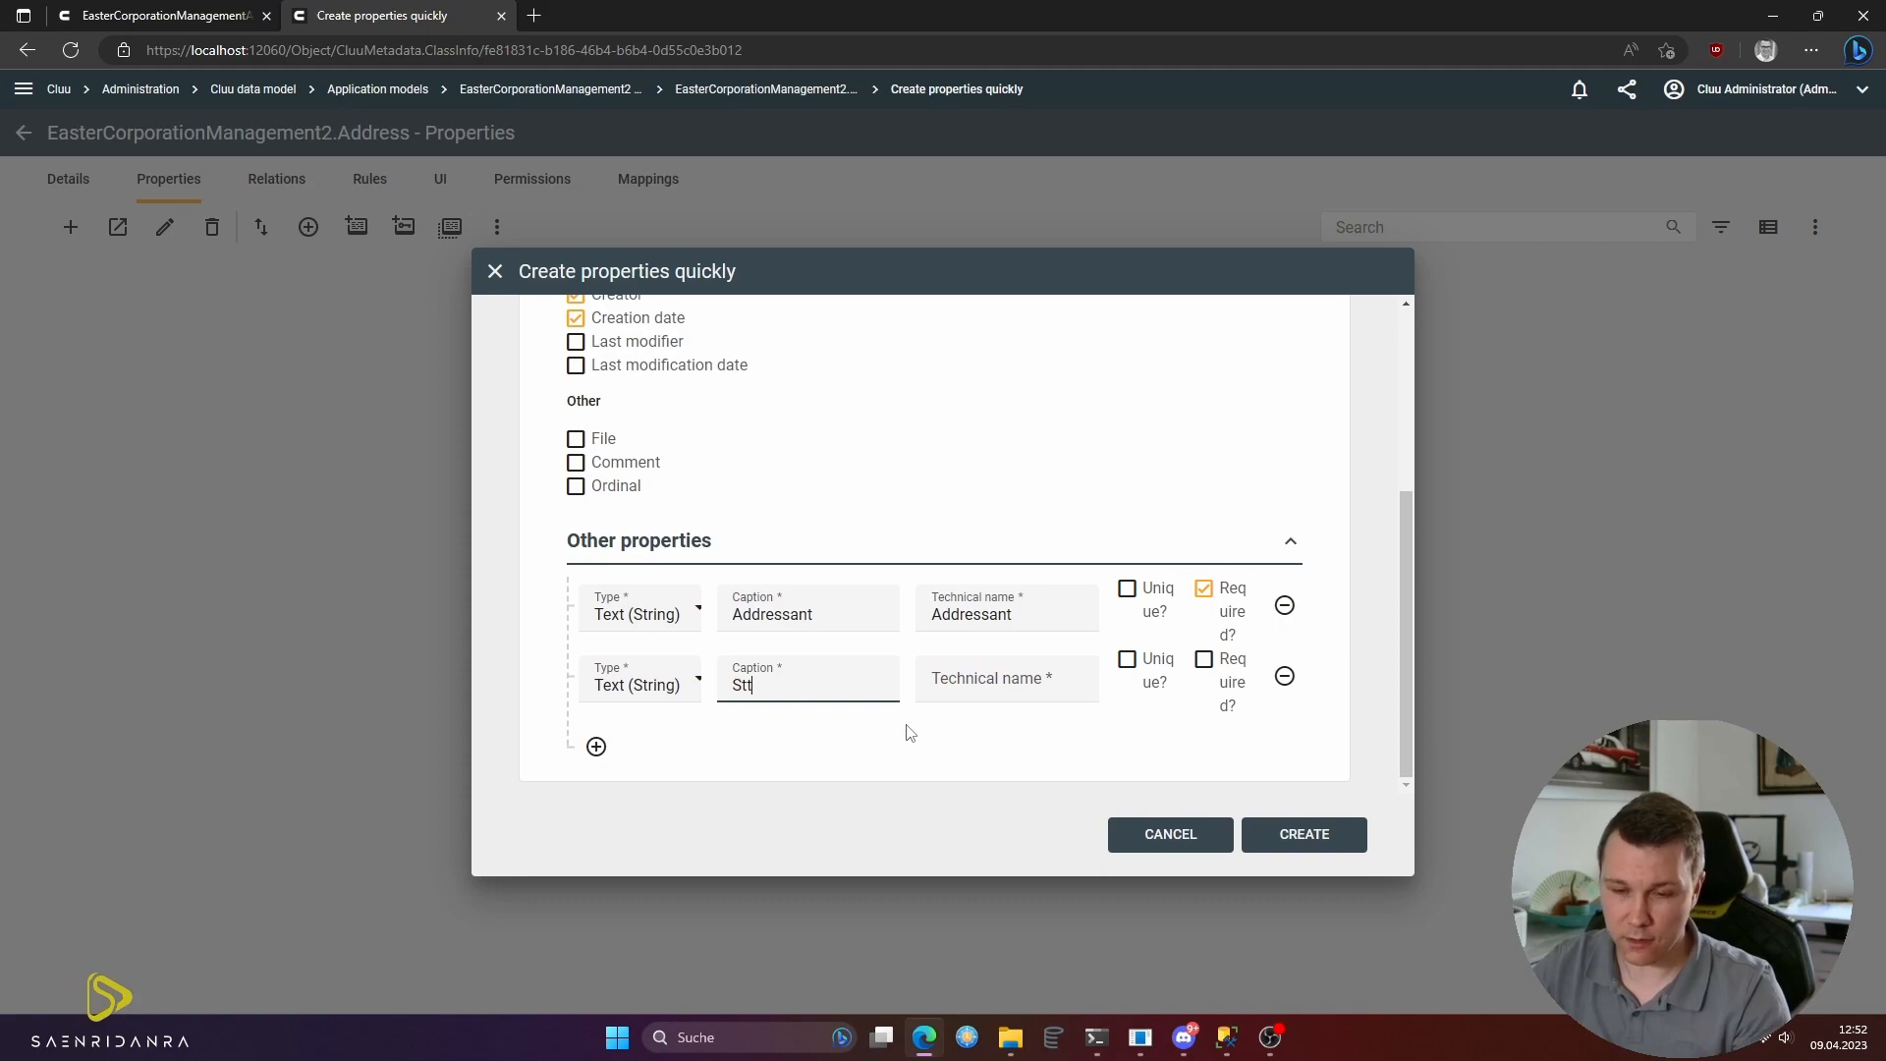
pyautogui.write('Street')
pyautogui.press('Tab')
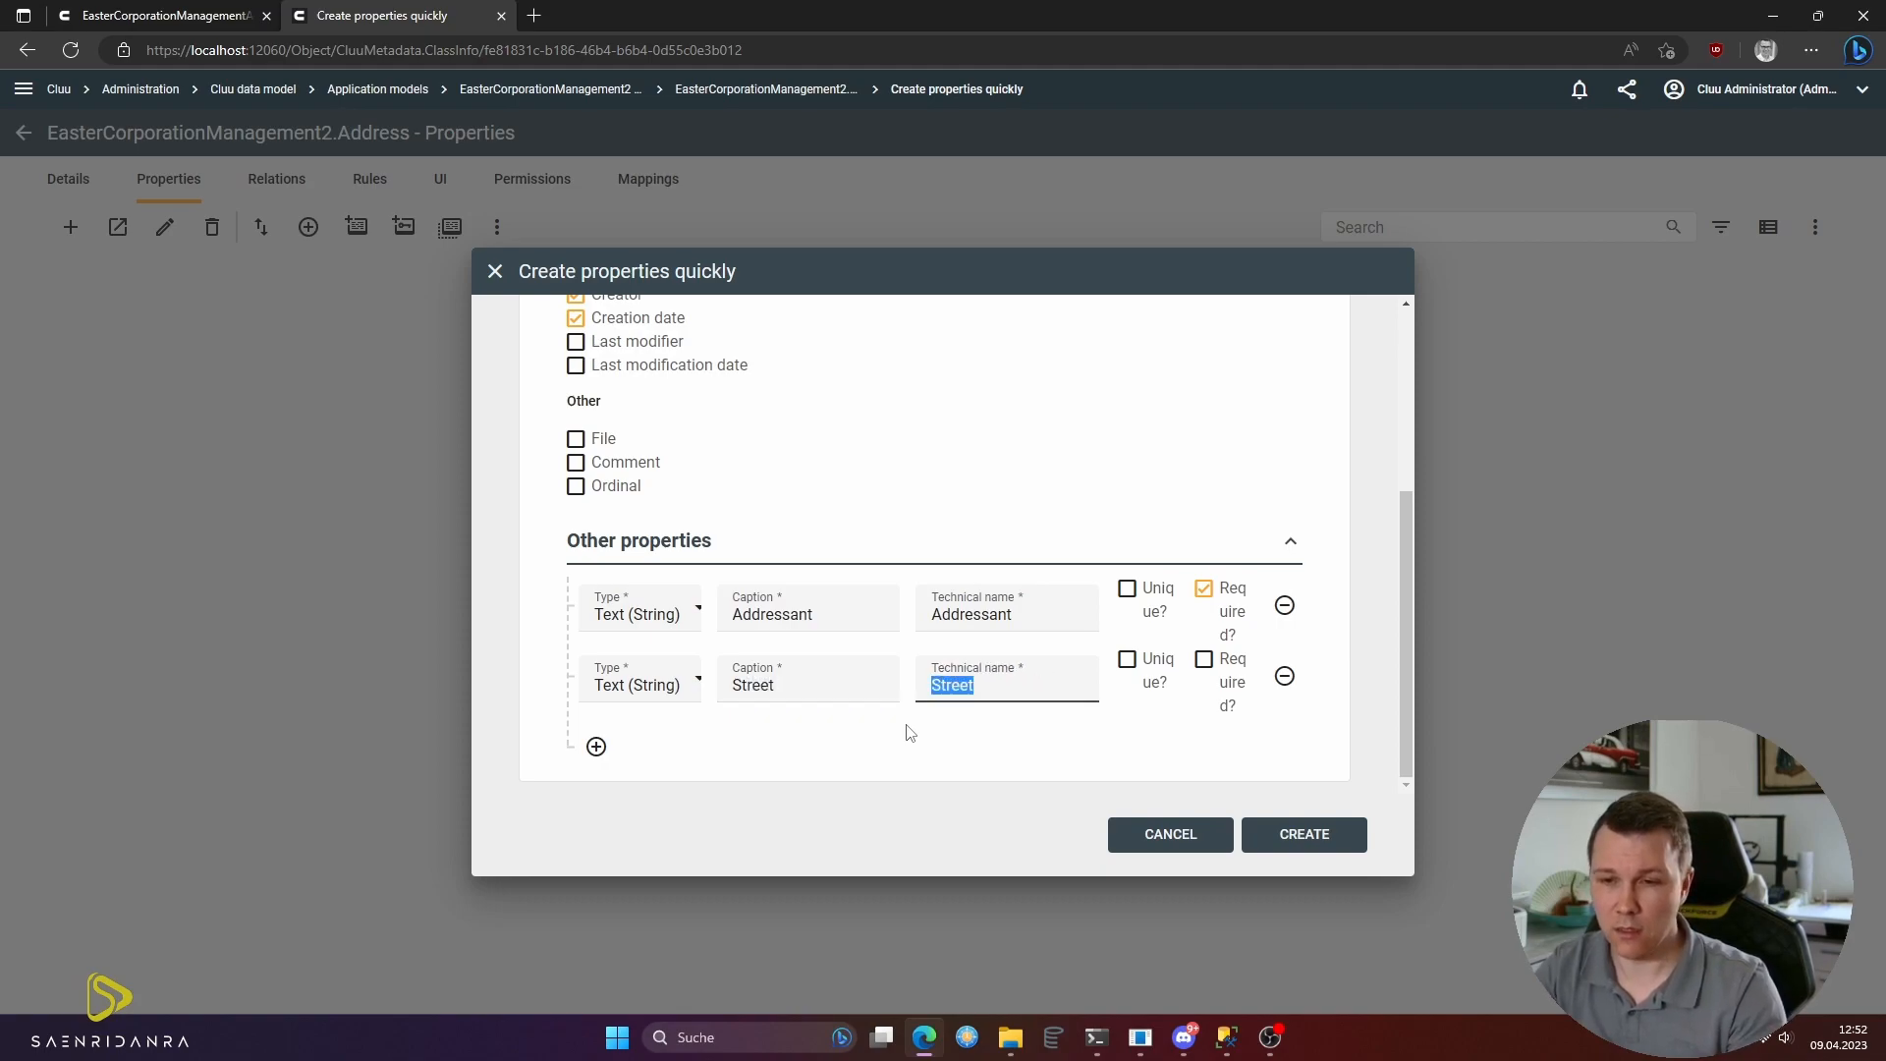
pyautogui.click(1204, 658)
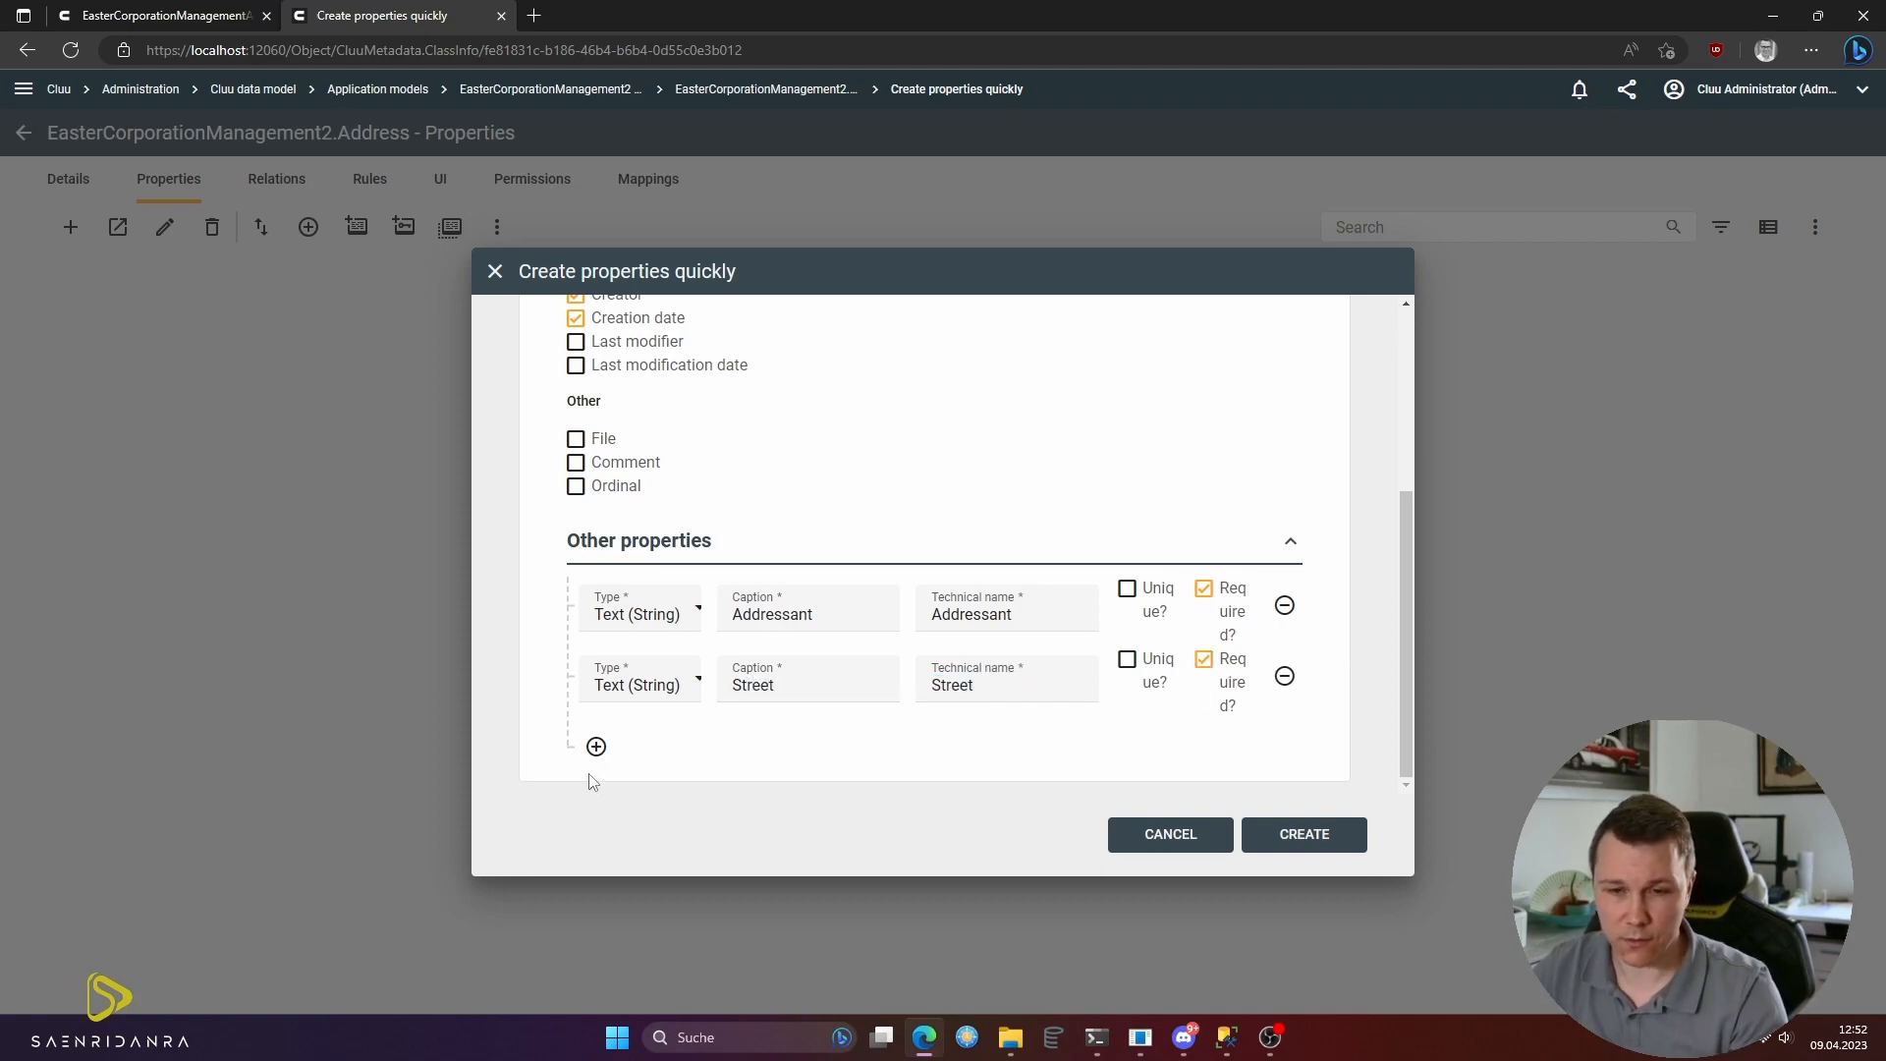
# - Add a required Text property with the caption and technical name Number
pyautogui.click(597, 747)
pyautogui.click(783, 746)
pyautogui.write('Number')
pyautogui.press('Tab')
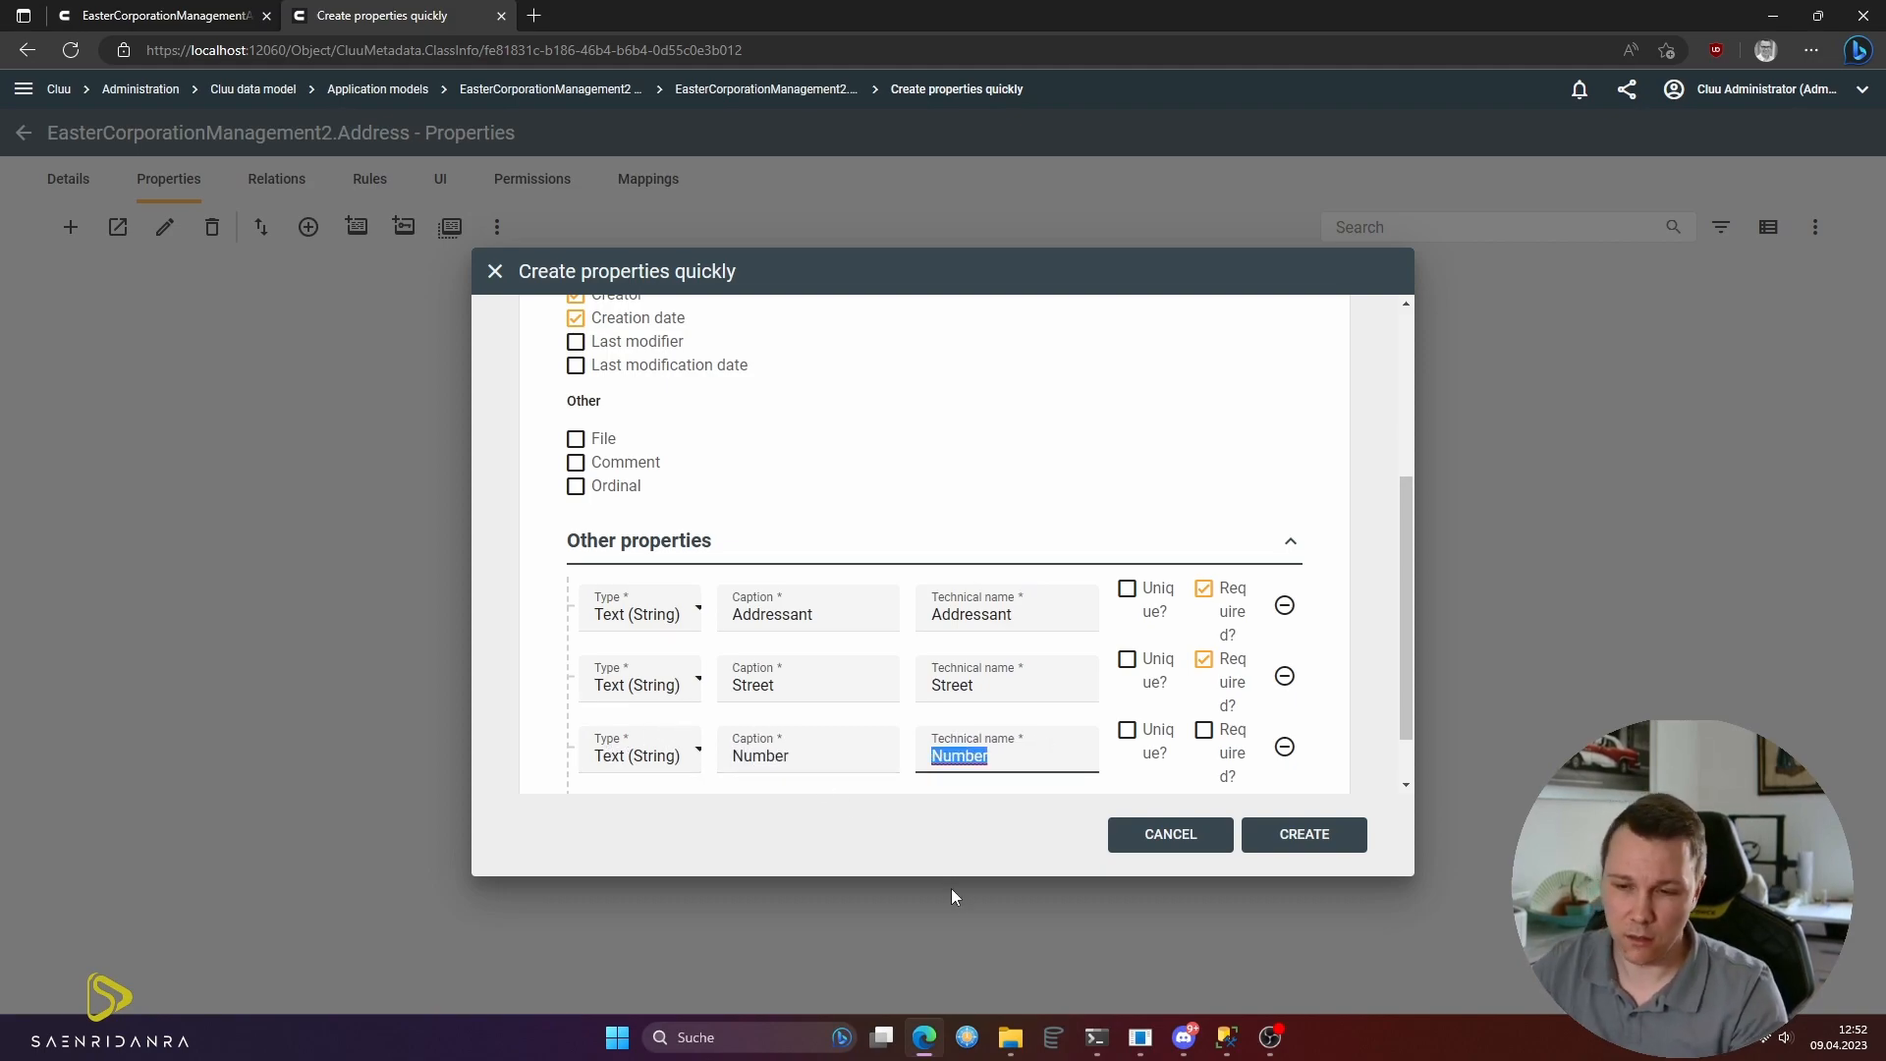
pyautogui.scroll(-1, 1080, 688)
pyautogui.click(1203, 658)
# - Add a required Text property with the caption Postal Code and the technical name PostalCode
pyautogui.click(596, 746)
pyautogui.click(758, 744)
pyautogui.write('PostA')
pyautogui.press('BackSpace')
pyautogui.write('al Code')
pyautogui.press('Tab')
pyautogui.hotkey('ctrl', 'Left')
pyautogui.press('BackSpace')
pyautogui.click(1203, 732)
# - Add a required Text property with the caption and technical name City
pyautogui.scroll(-1, 555, 746)
pyautogui.click(593, 743)
pyautogui.click(788, 761)
pyautogui.write('Cit')
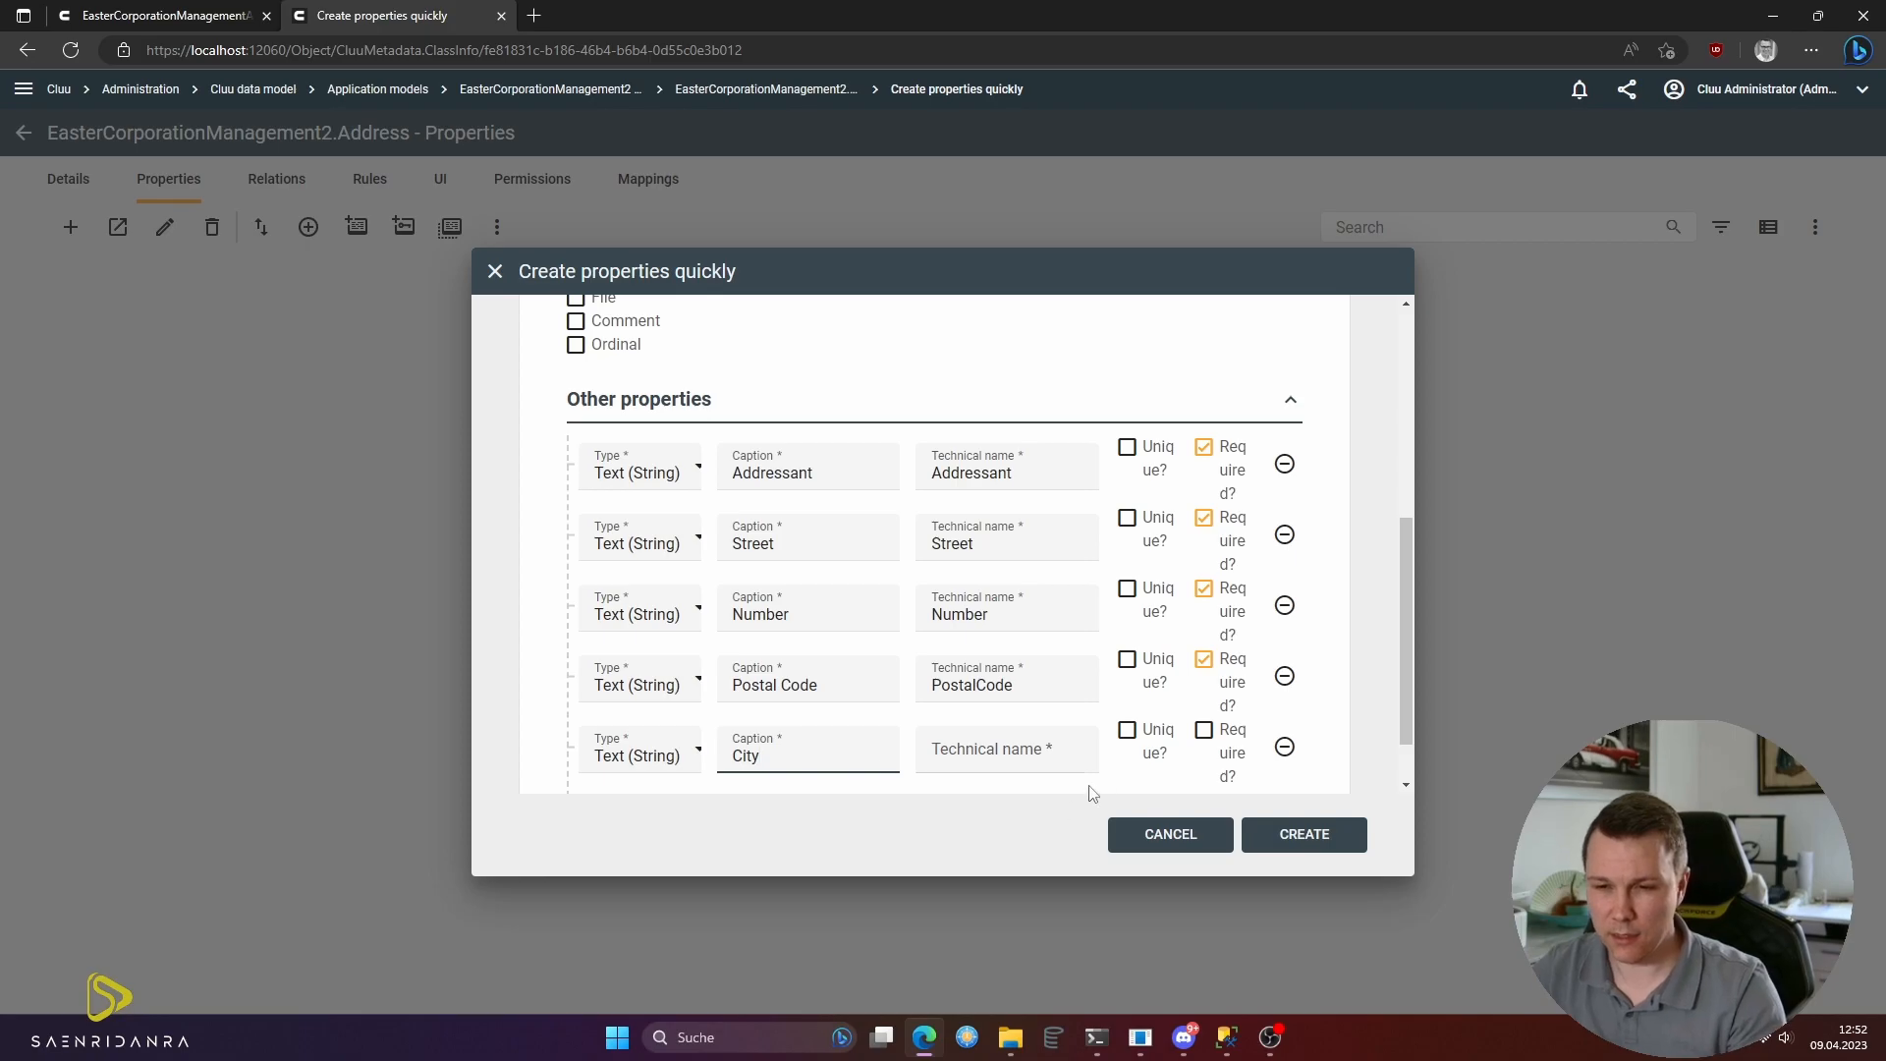
pyautogui.write('y')
pyautogui.press('Tab')
pyautogui.click(1203, 732)
# - Add a required Text property with the caption and technical name Country
pyautogui.scroll(-1, 593, 747)
pyautogui.click(594, 743)
pyautogui.click(776, 756)
pyautogui.write('Countr')
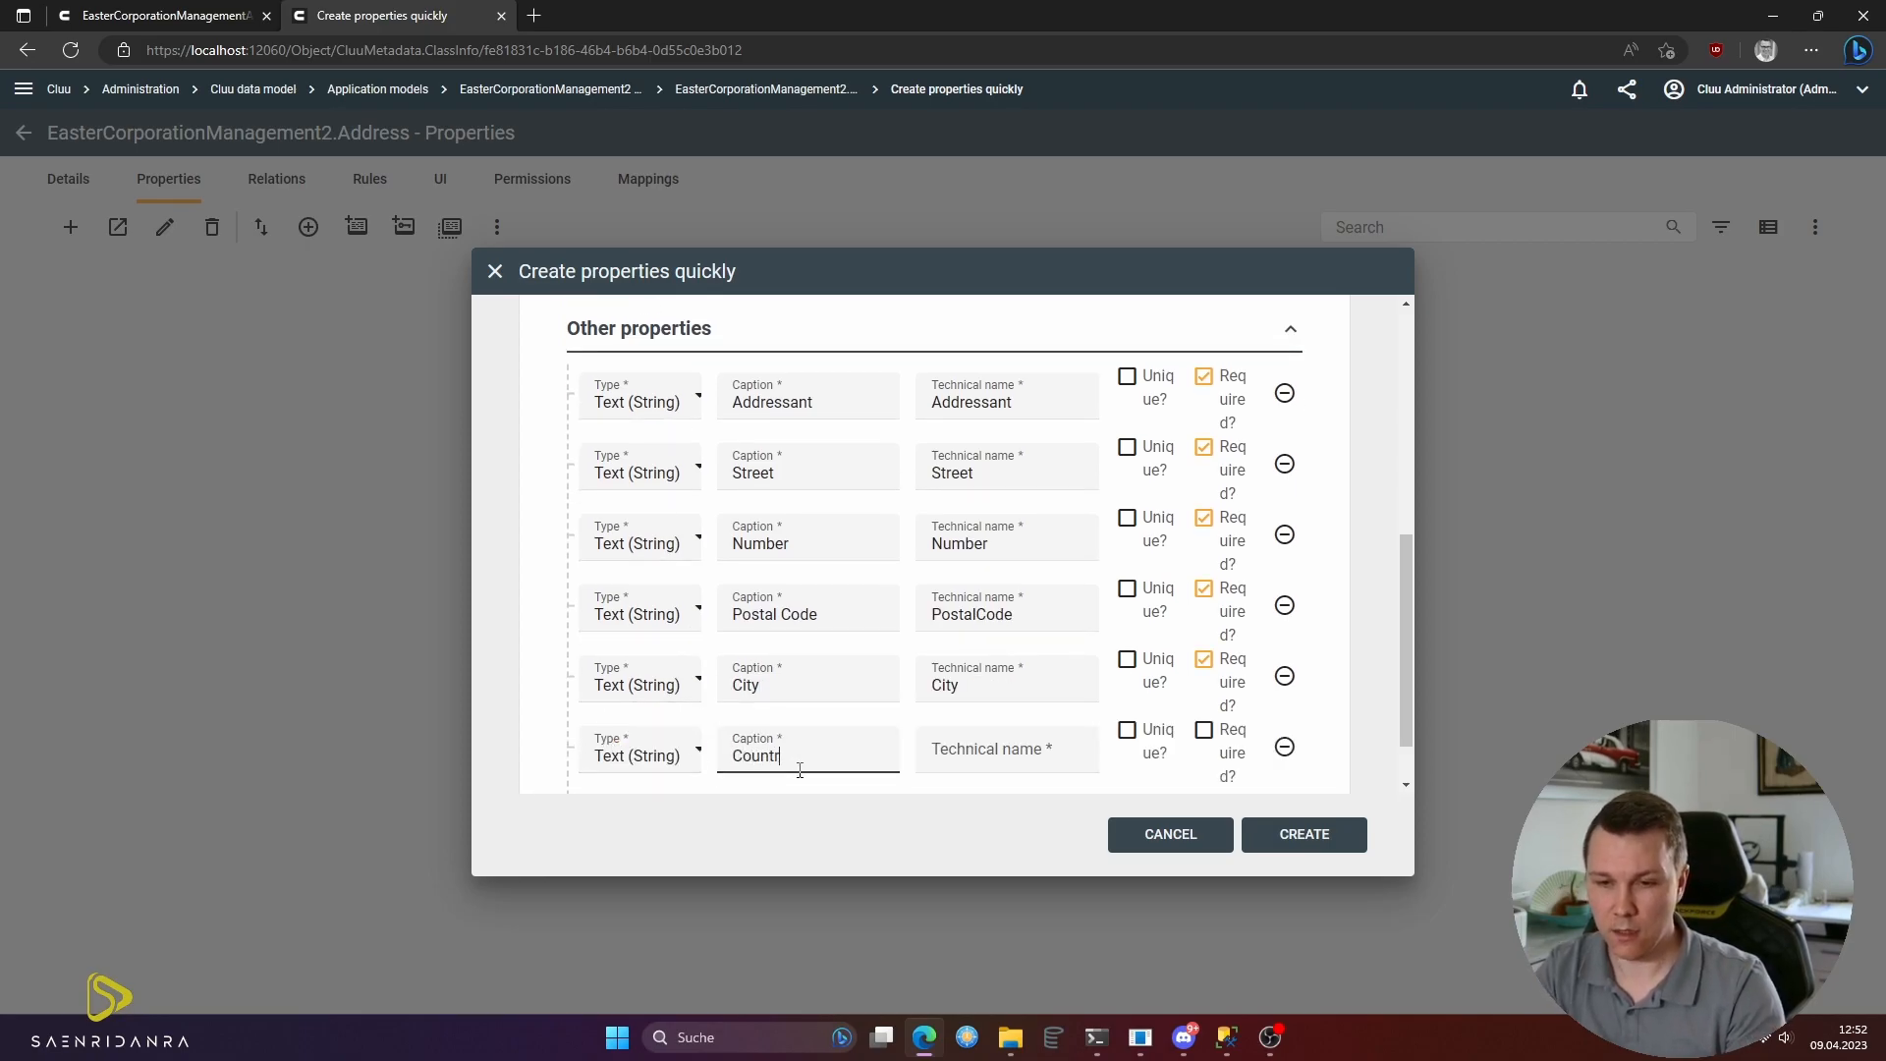
pyautogui.write('y')
pyautogui.press('Tab')
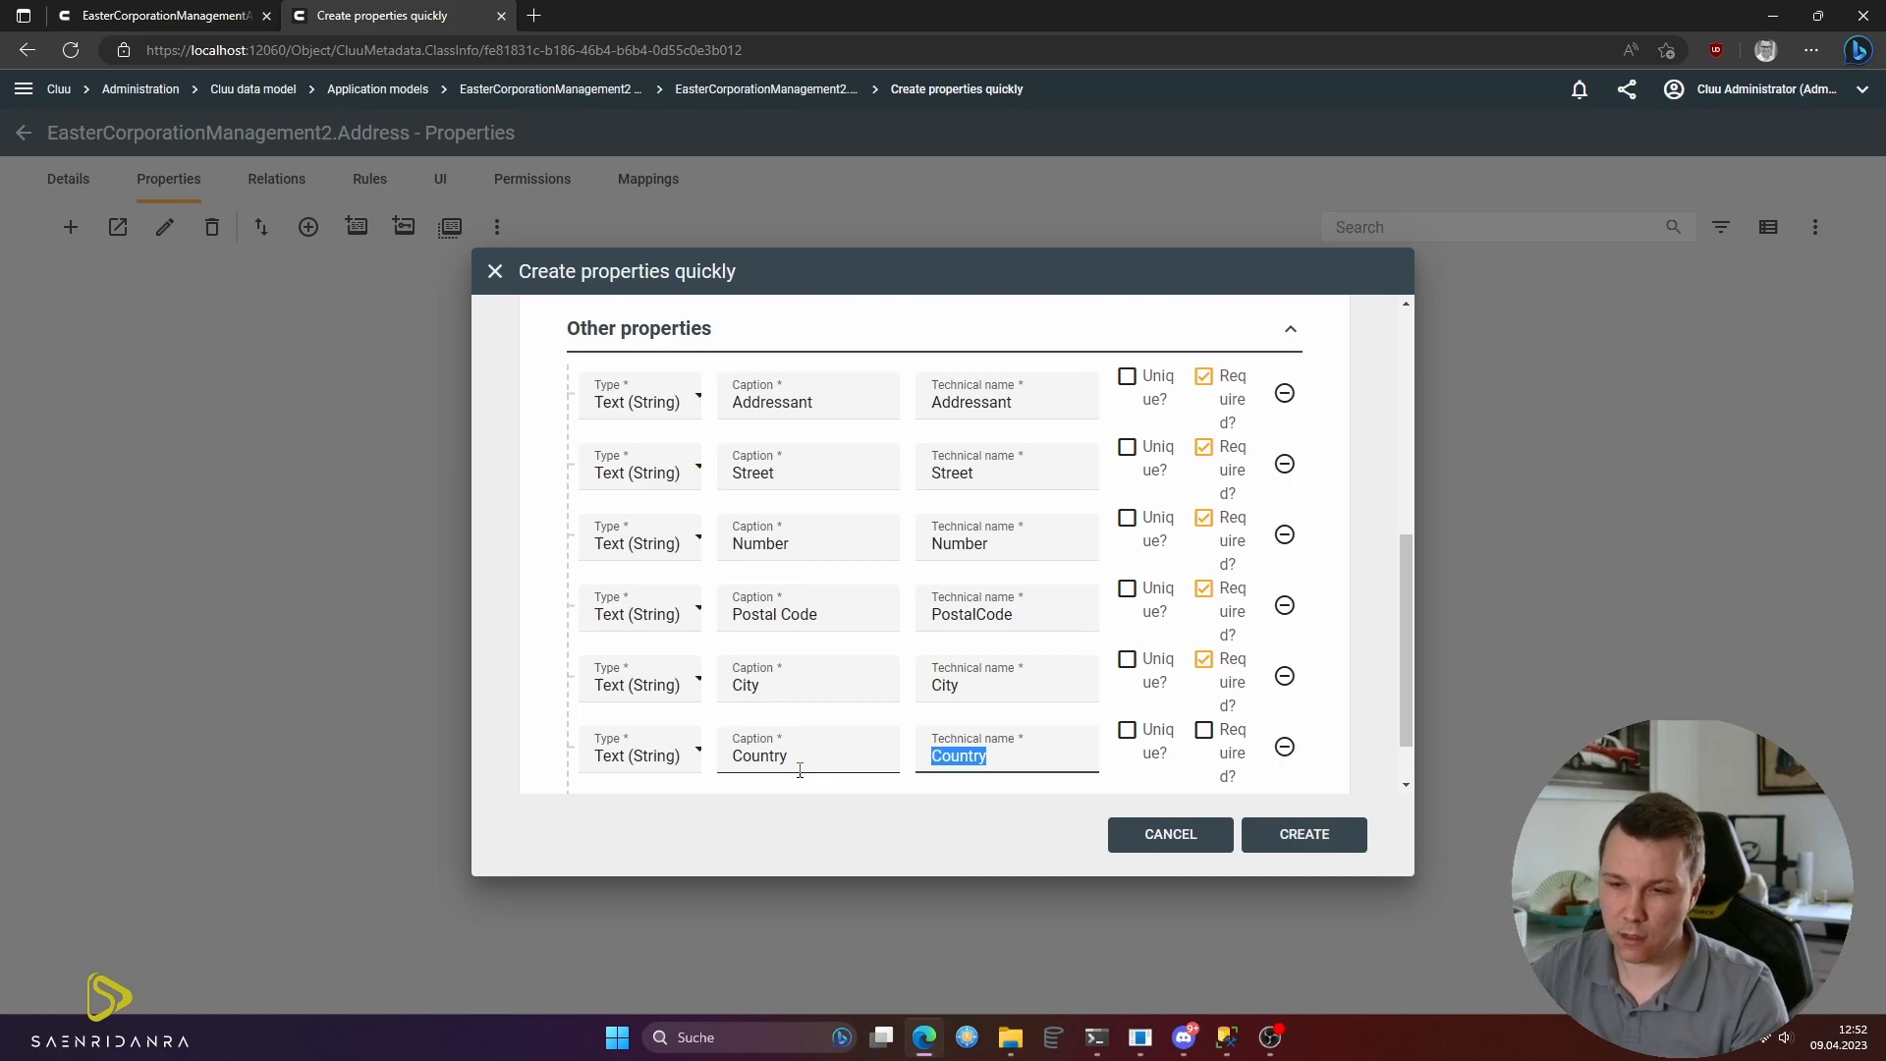
pyautogui.click(1227, 749)
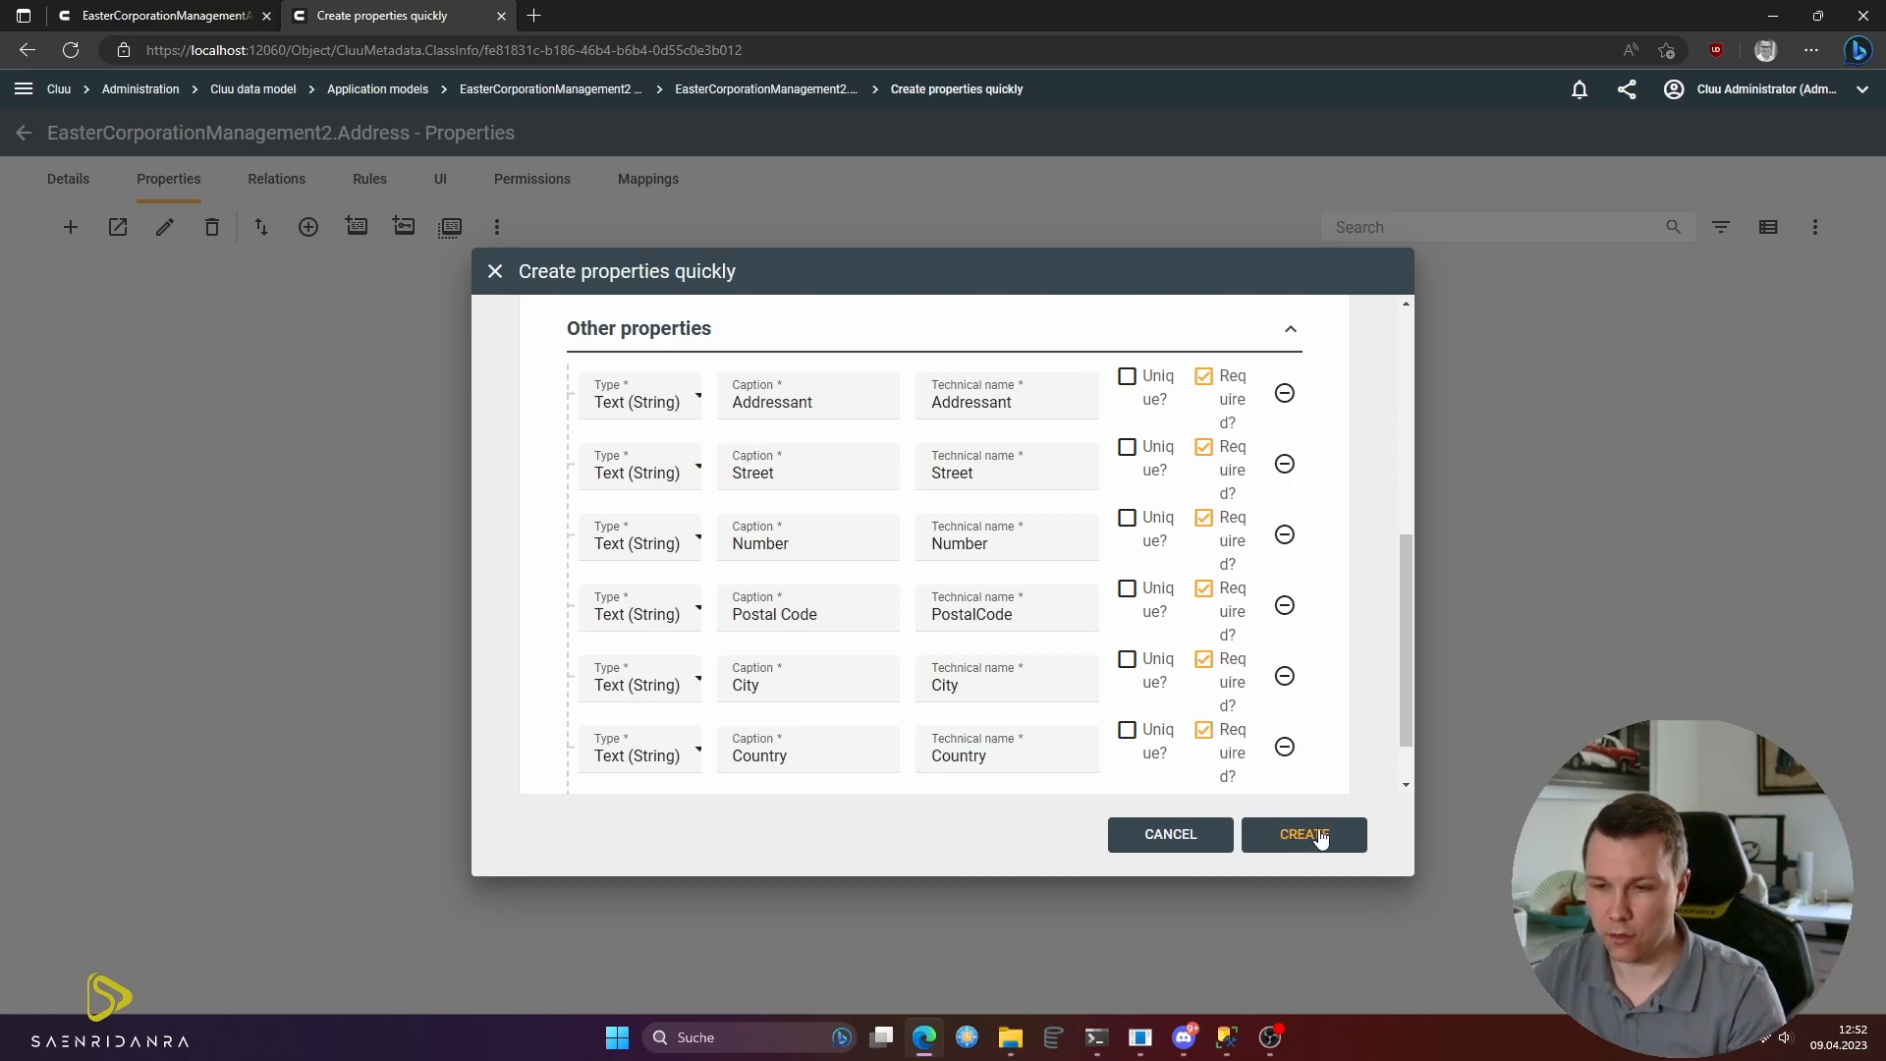
# - Try to create the configured Address properties, and review the selected default and other properties in the dialog
pyautogui.scroll(3, 1179, 648)
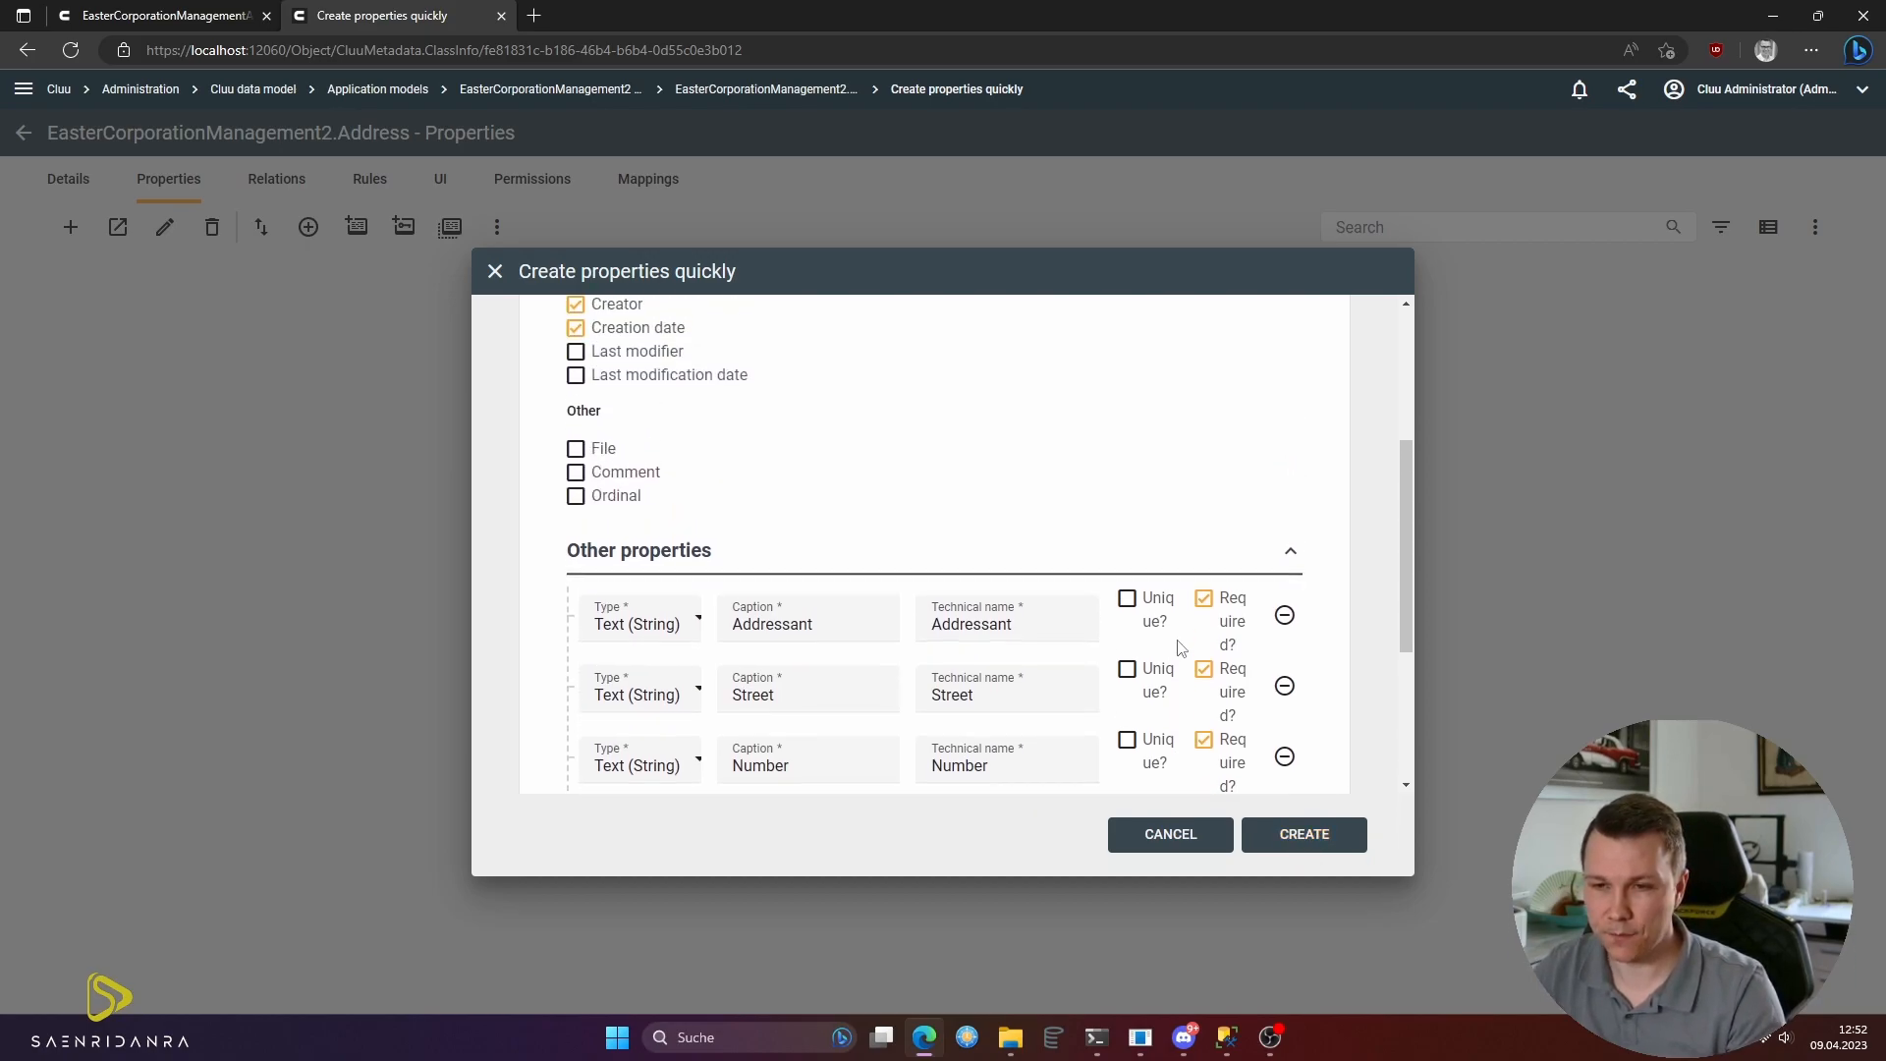
pyautogui.click(1307, 841)
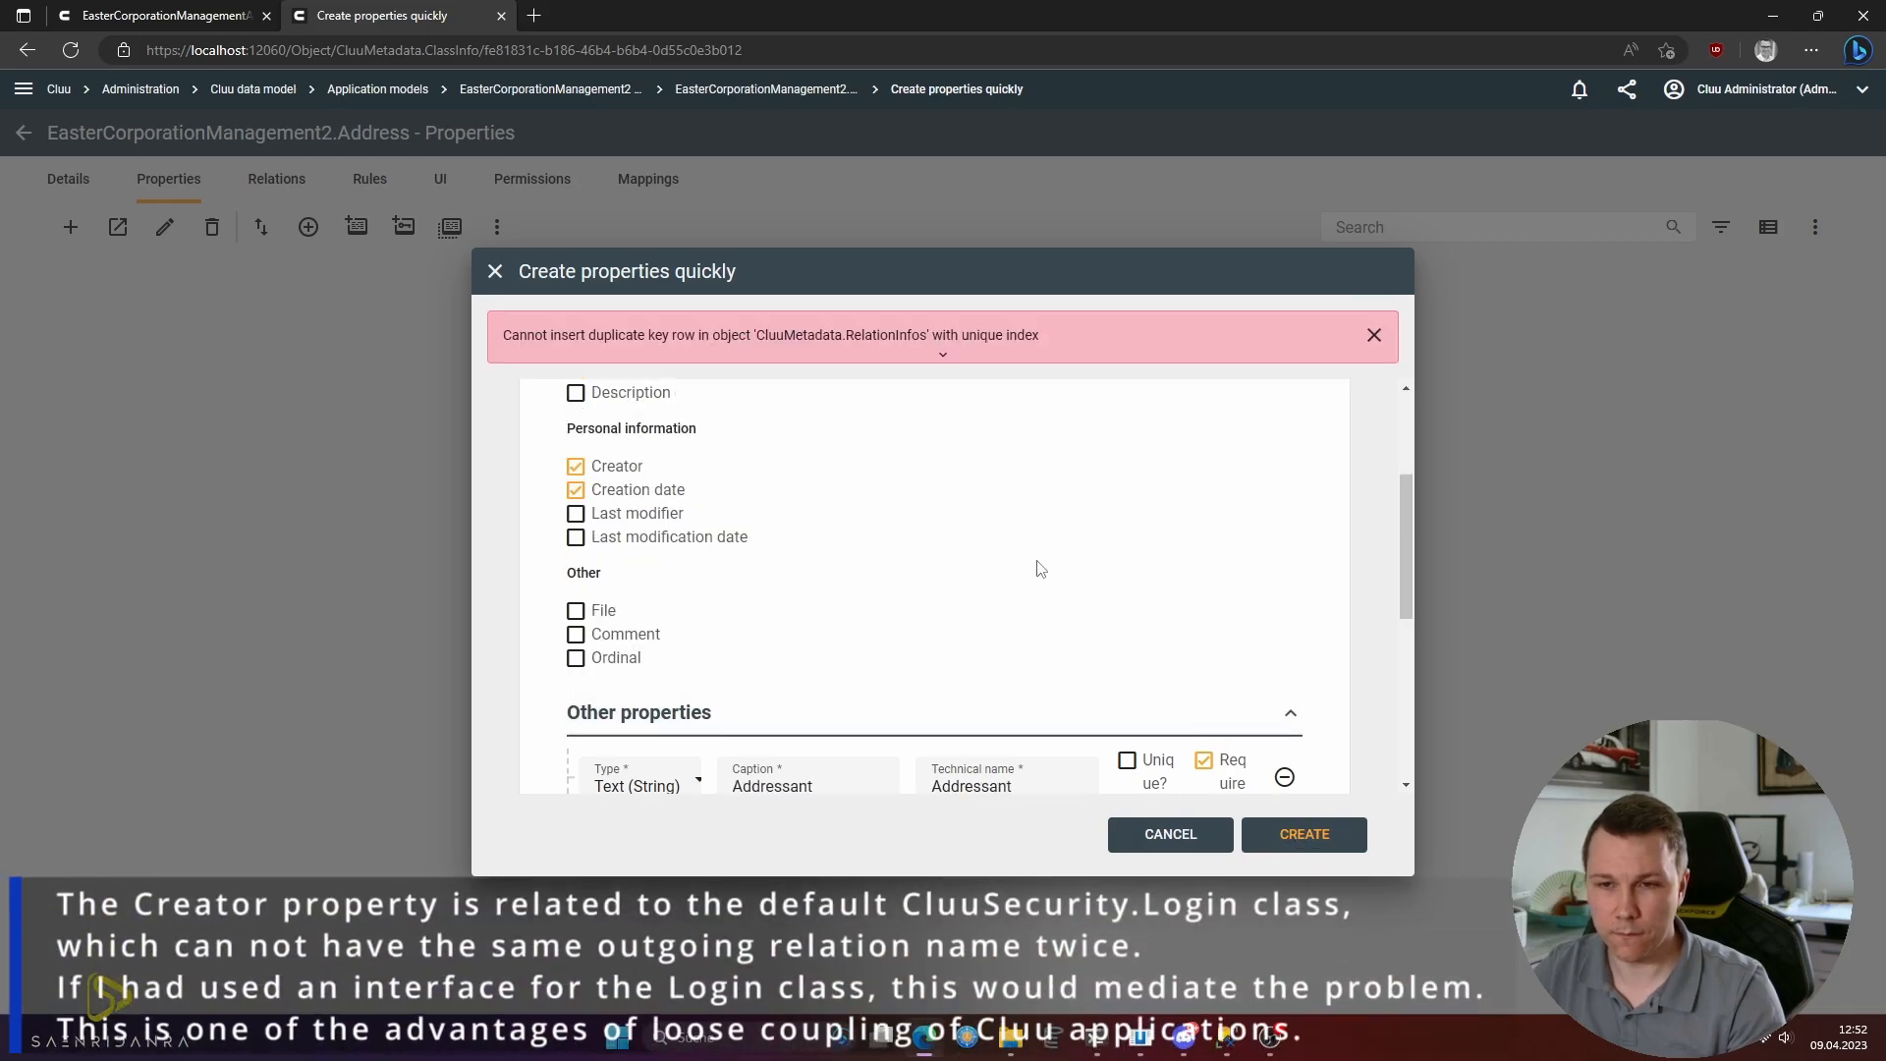
pyautogui.scroll(2, 1048, 640)
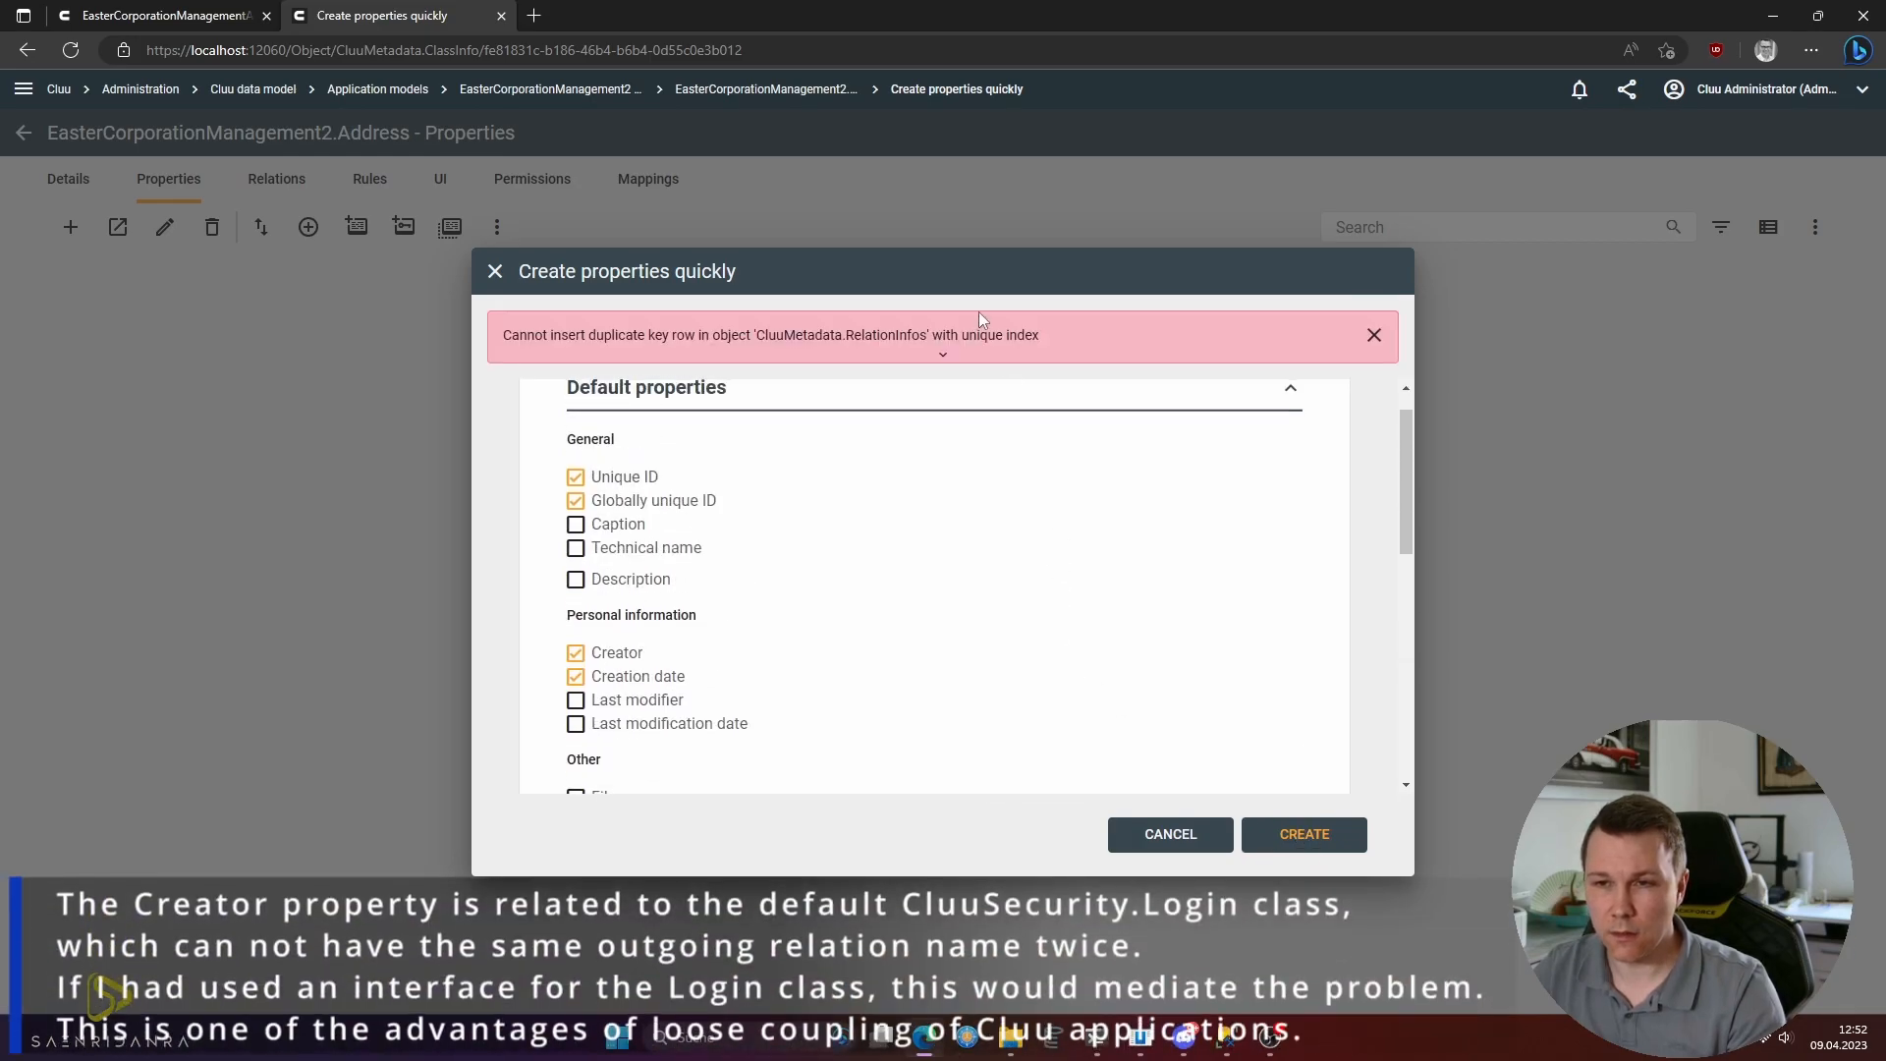
pyautogui.scroll(-6, 950, 697)
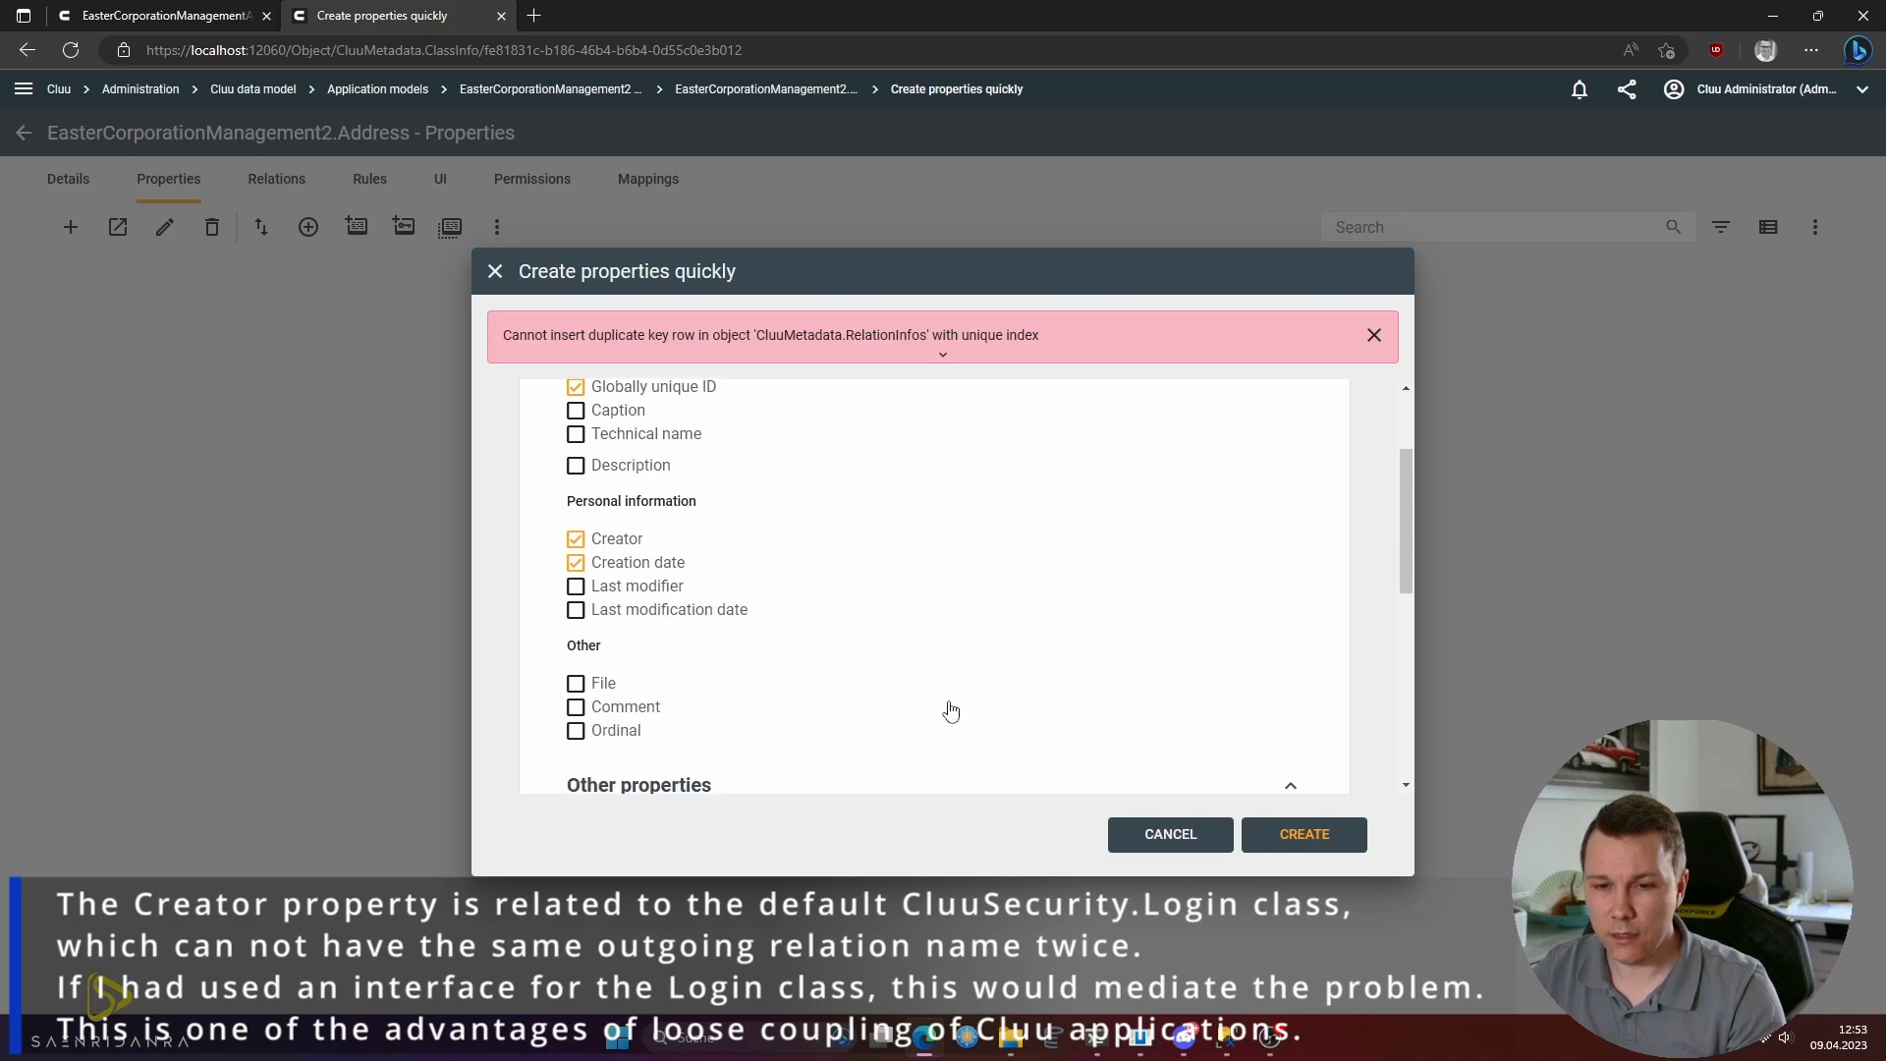
pyautogui.scroll(-1, 951, 711)
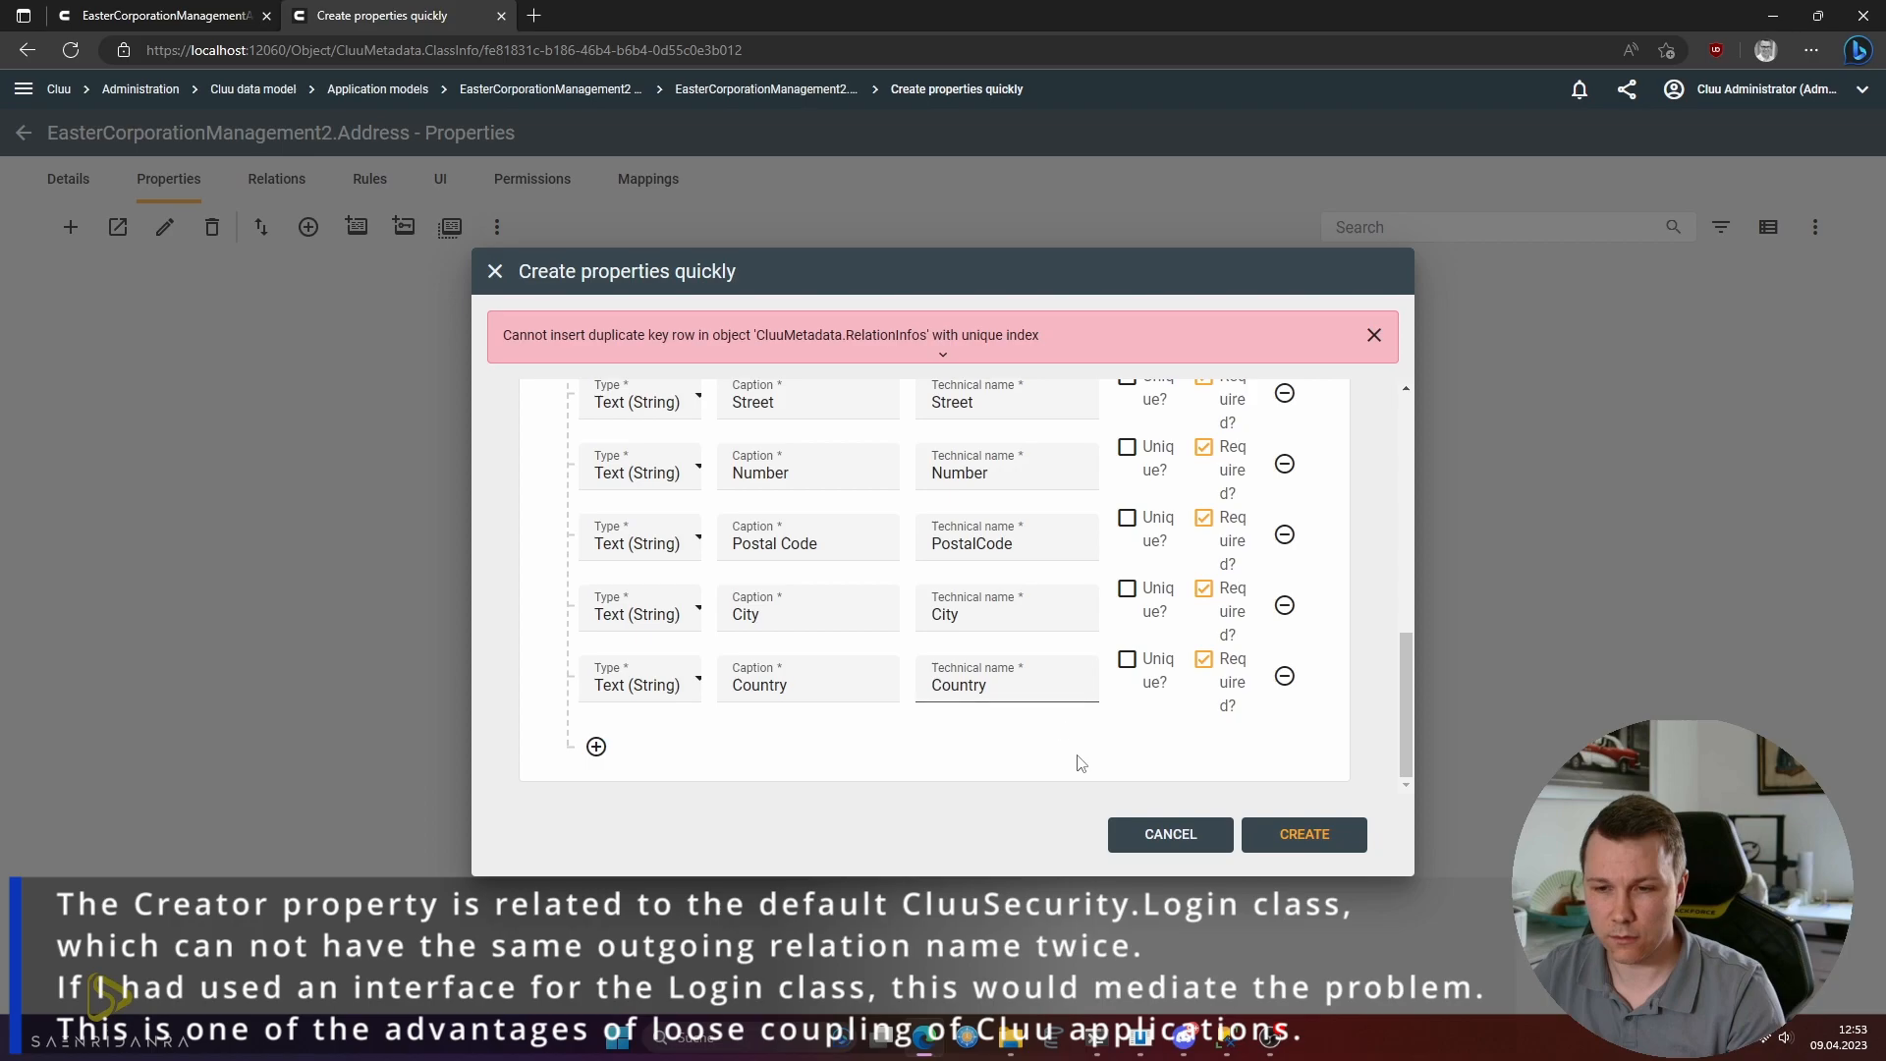
pyautogui.scroll(5, 771, 645)
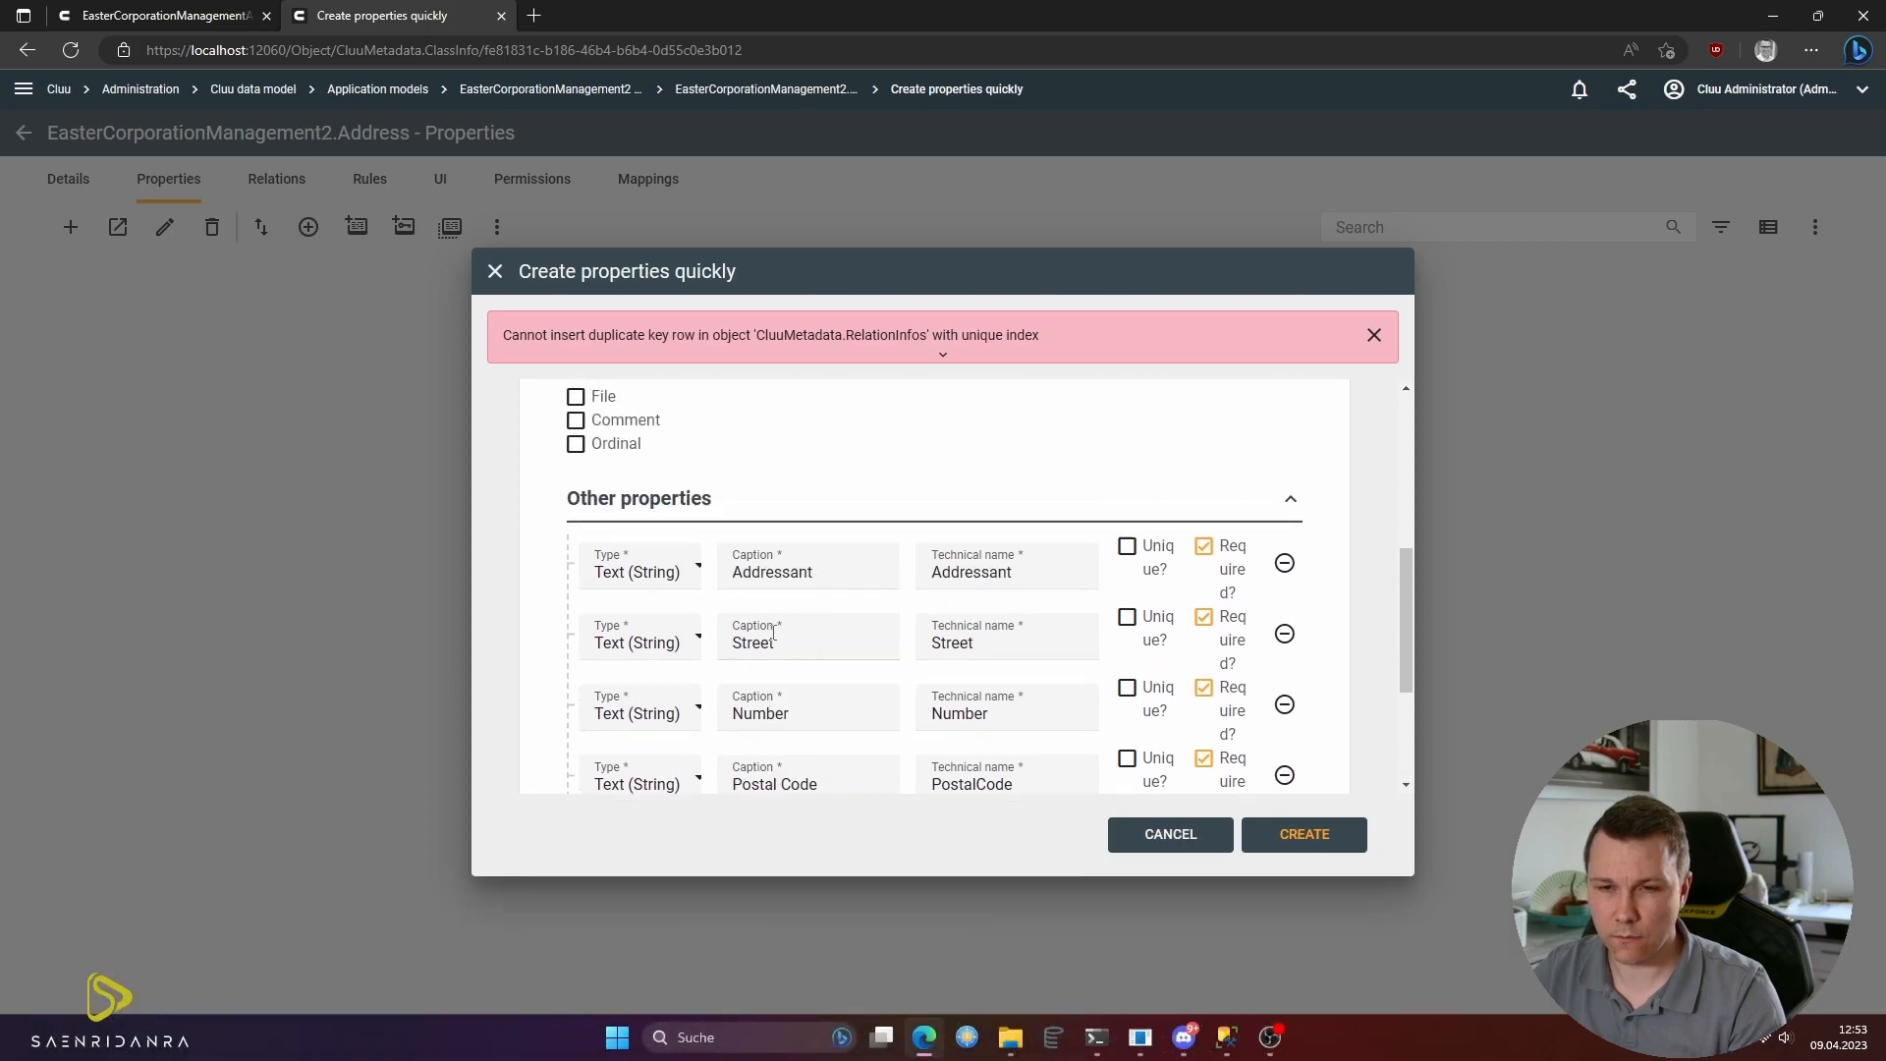
# - Deselect the Creator and Creation date default properties and create the remaining properties of the Address class
pyautogui.click(606, 510)
pyautogui.click(611, 532)
pyautogui.scroll(1, 997, 610)
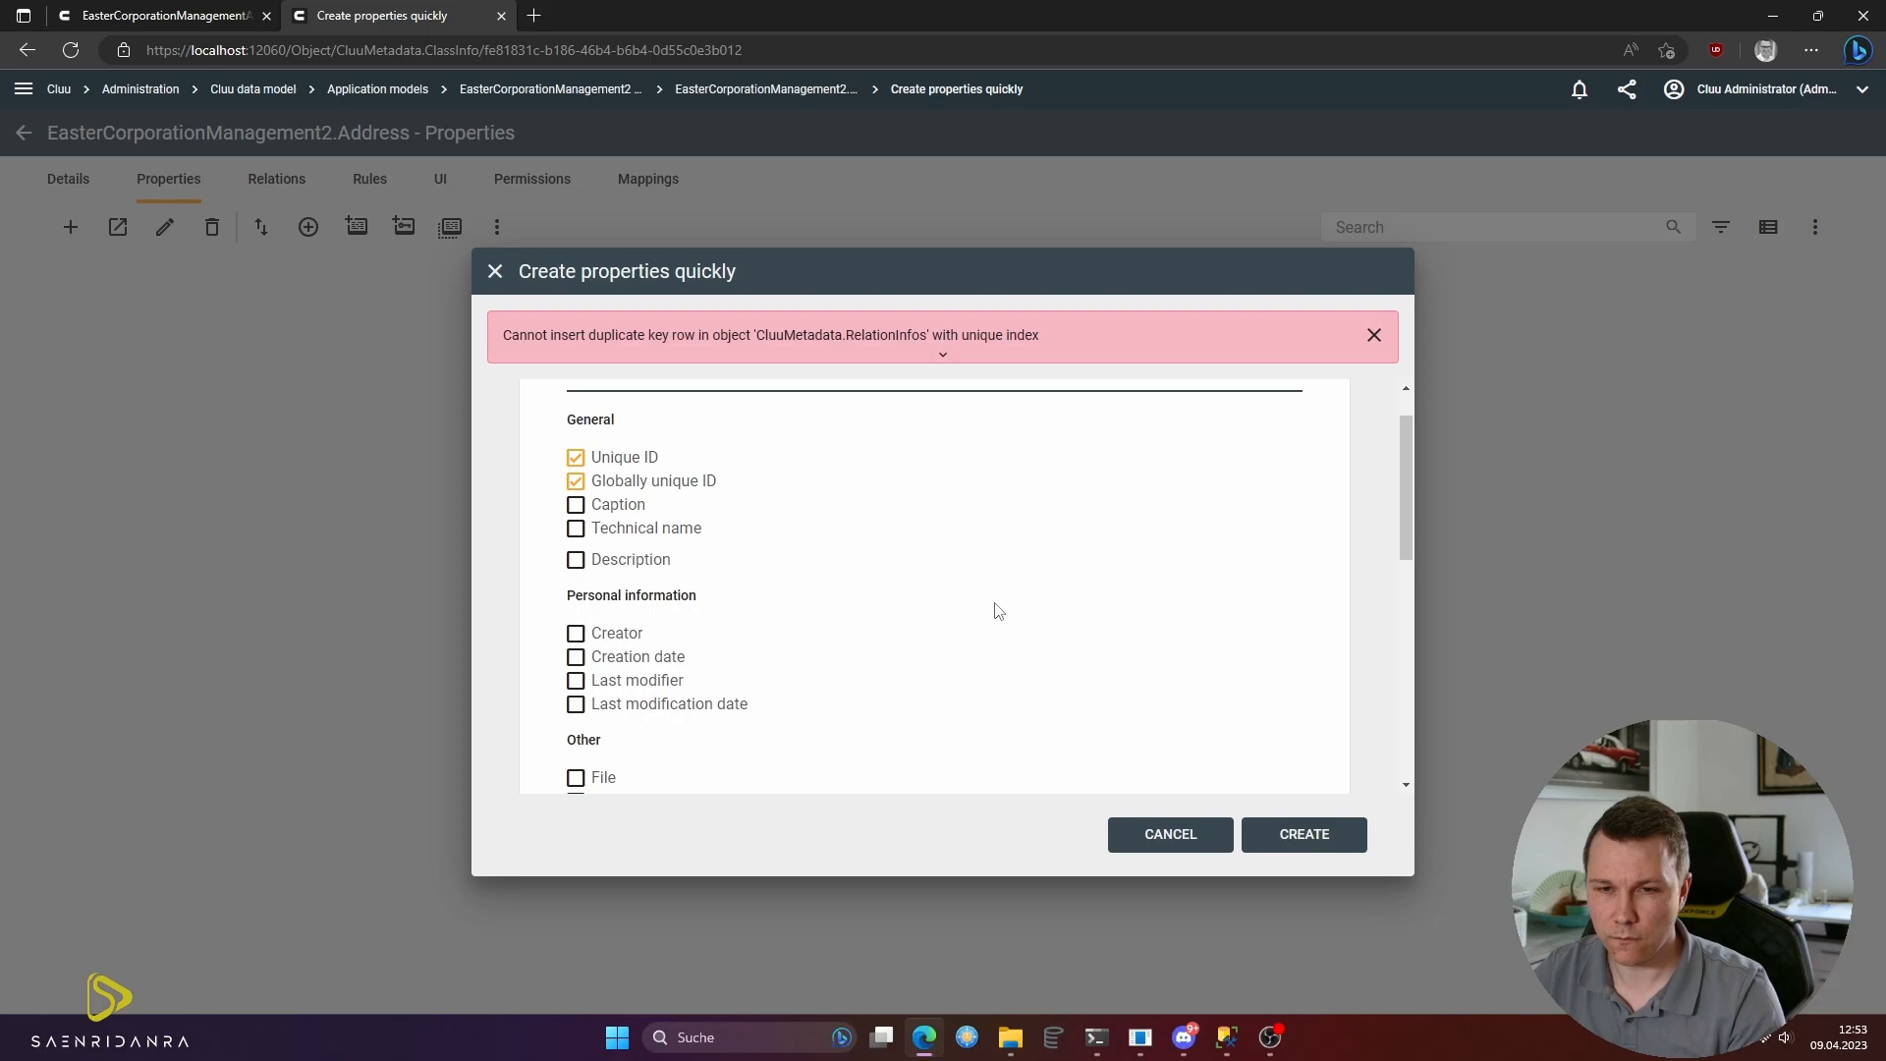
pyautogui.click(1297, 833)
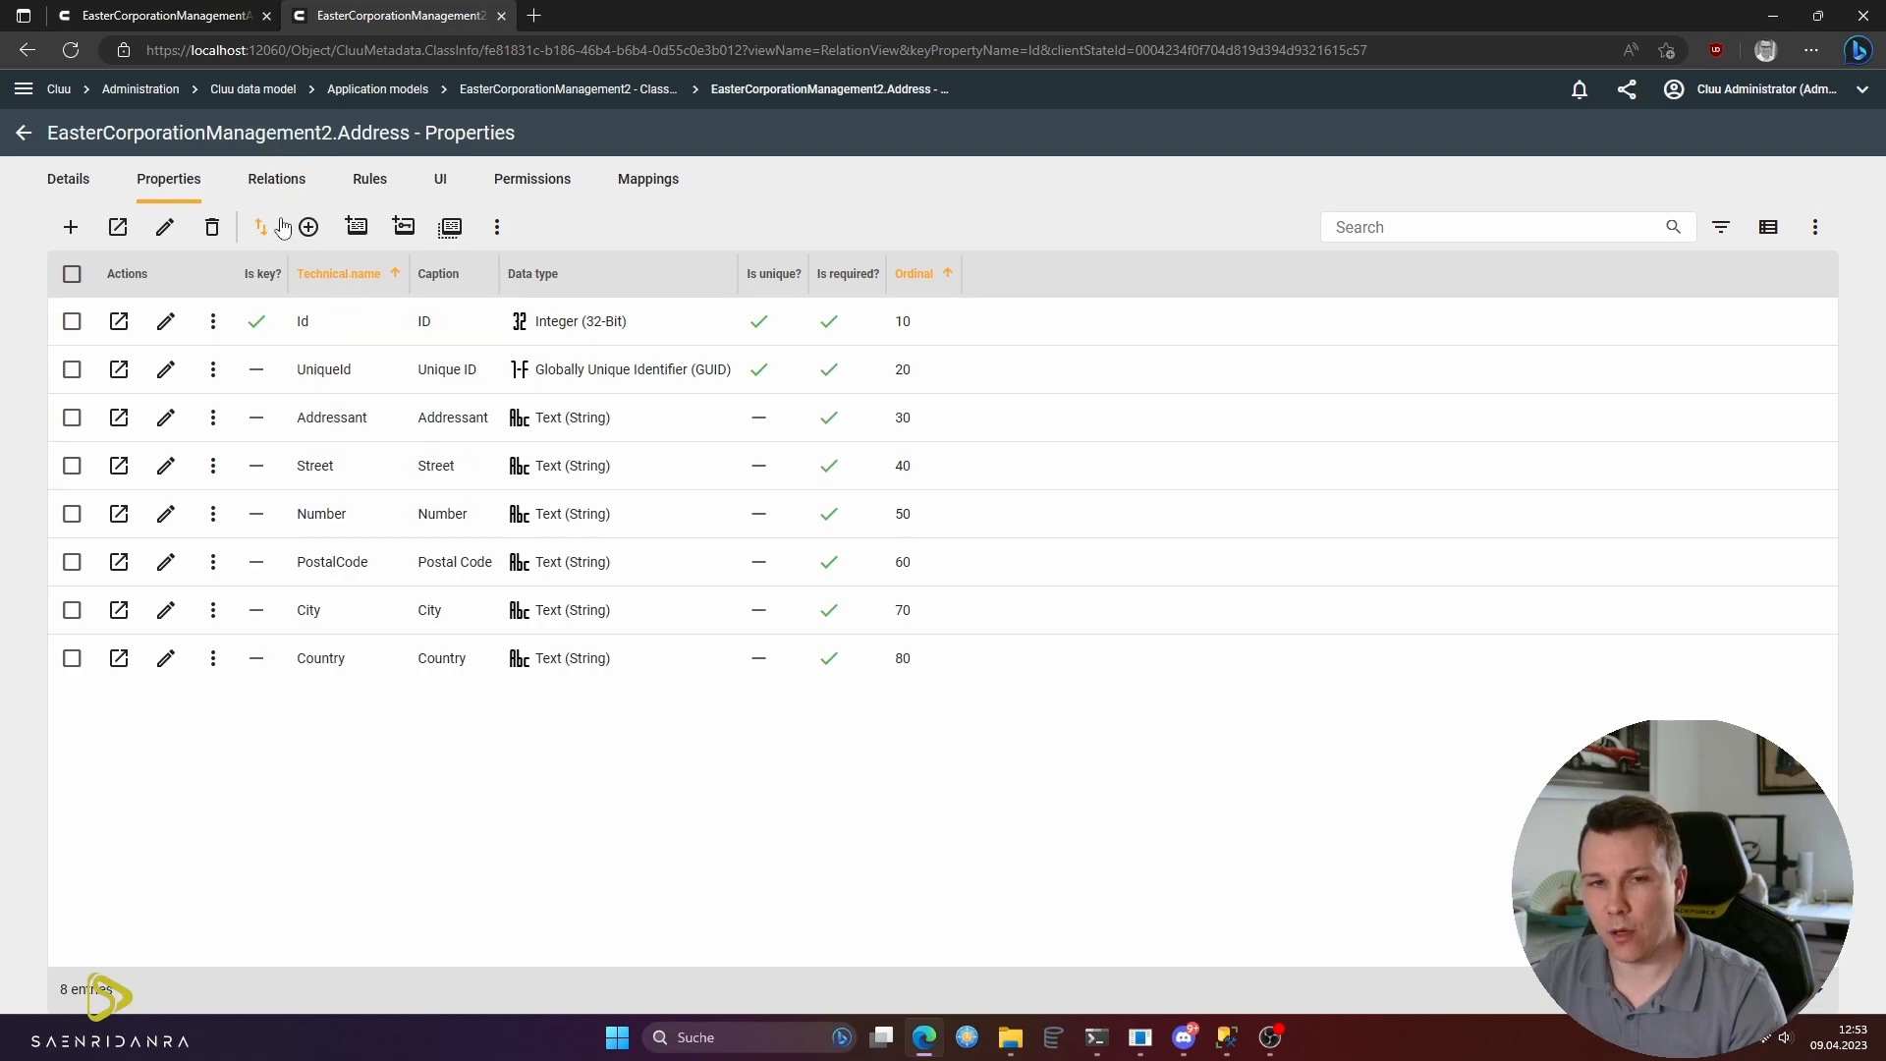
# - Go back from the Address properties to the list of application models
pyautogui.hotkey('alt', 'Left')
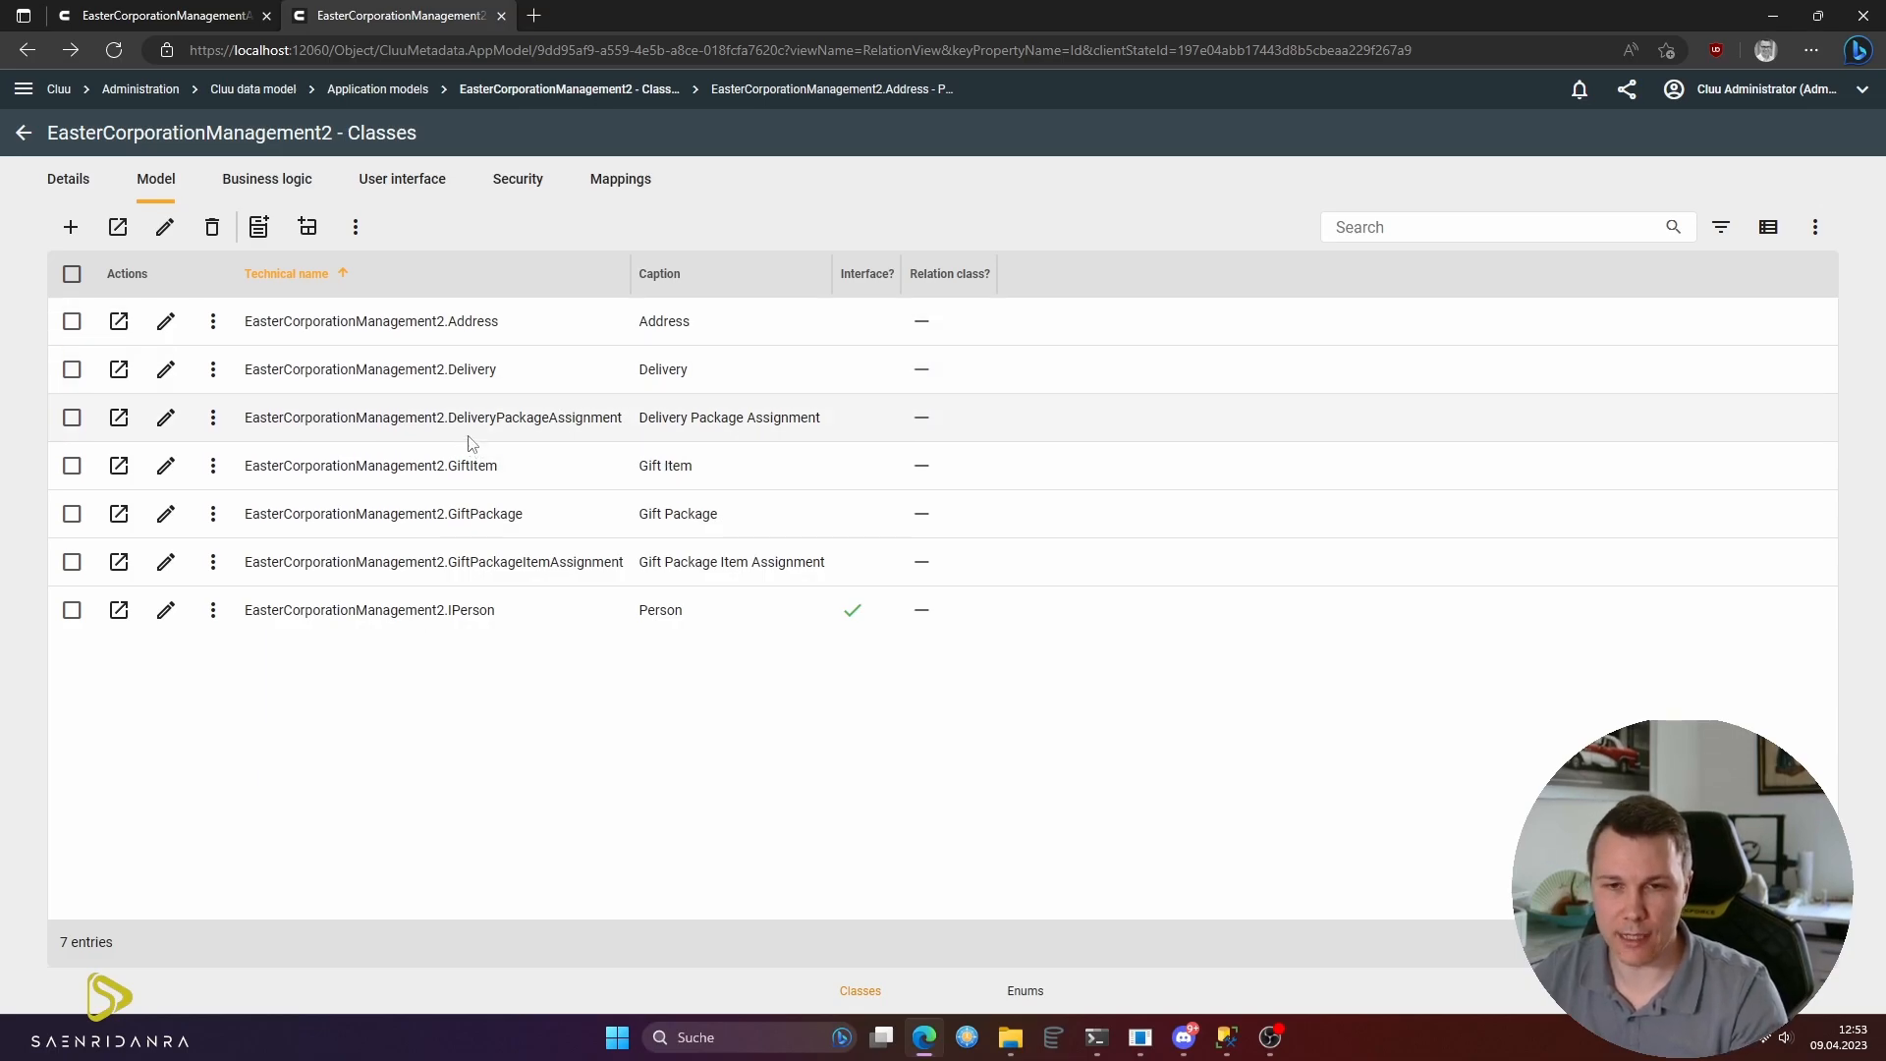
pyautogui.hotkey('alt', 'Left')
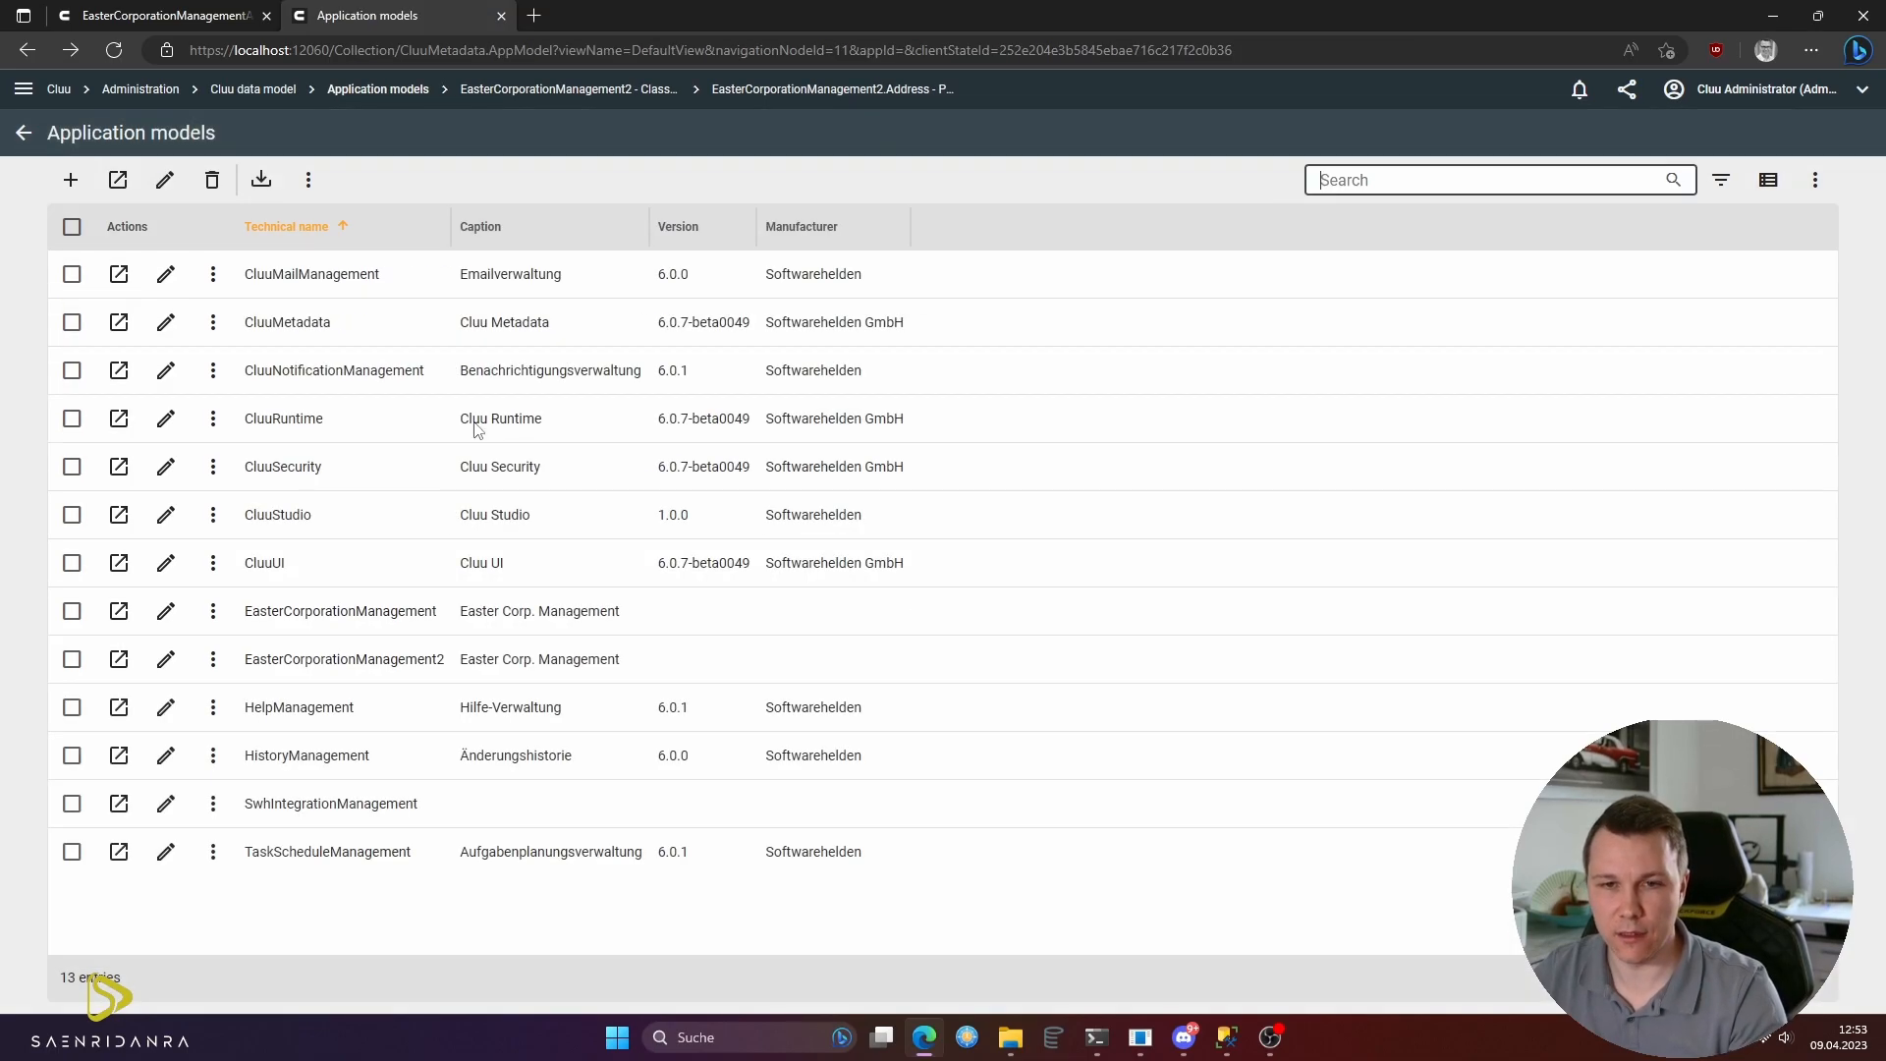
# - In the EasterCorporationManagement model, change the Addresses class's technical name to EasterCorporationManagement.Address
pyautogui.doubleClick(380, 605)
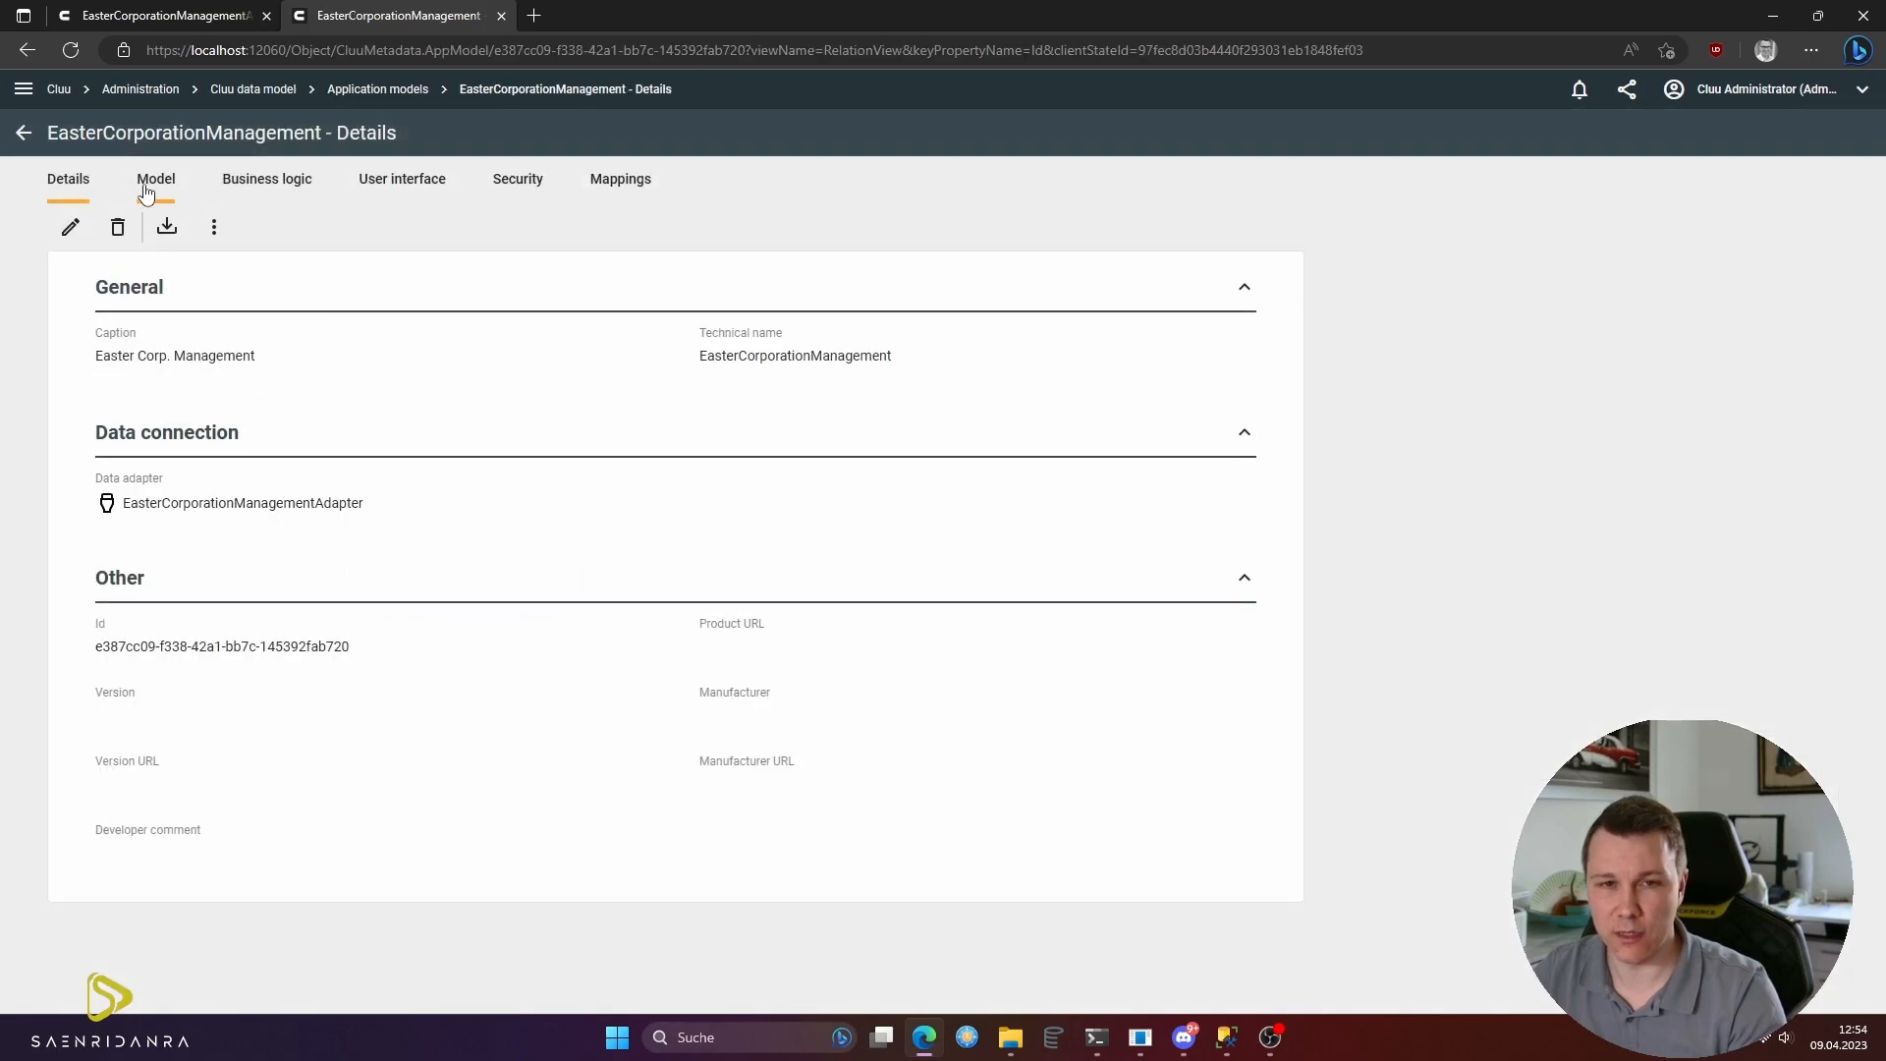
pyautogui.click(157, 181)
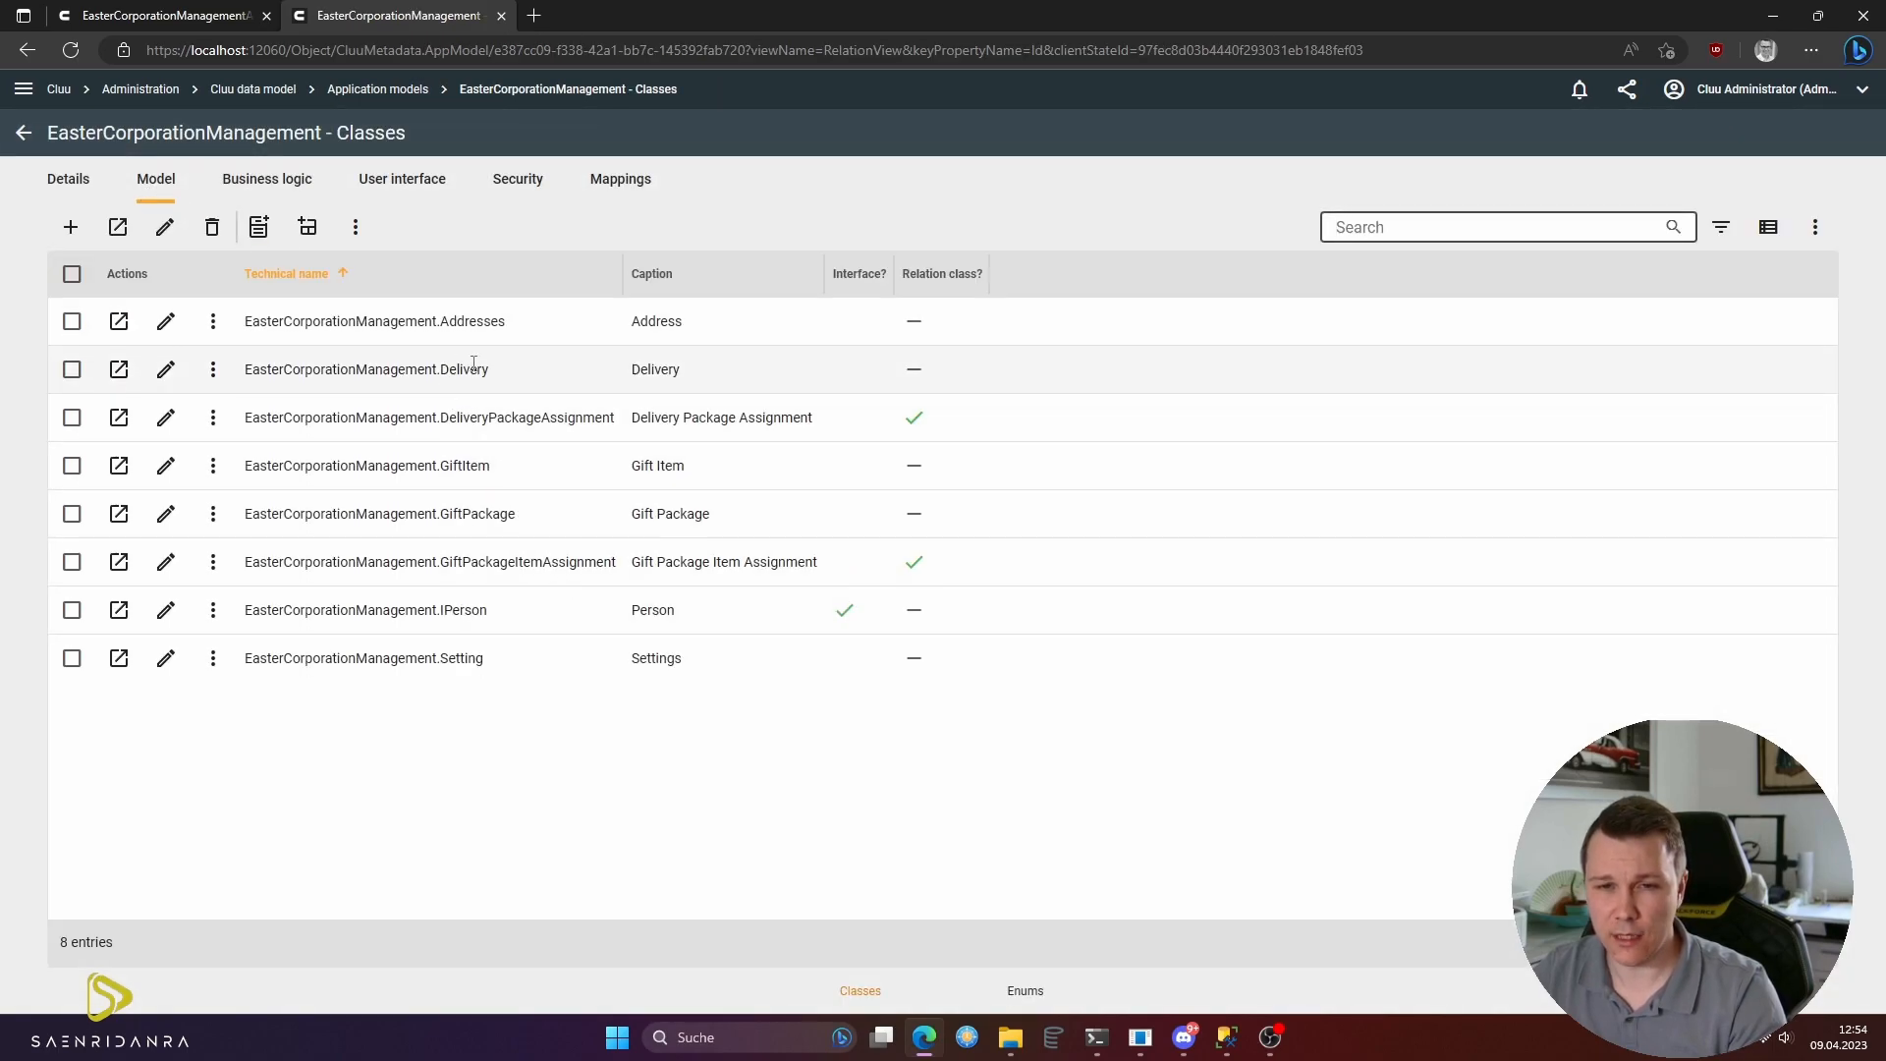
pyautogui.click(166, 321)
pyautogui.click(702, 428)
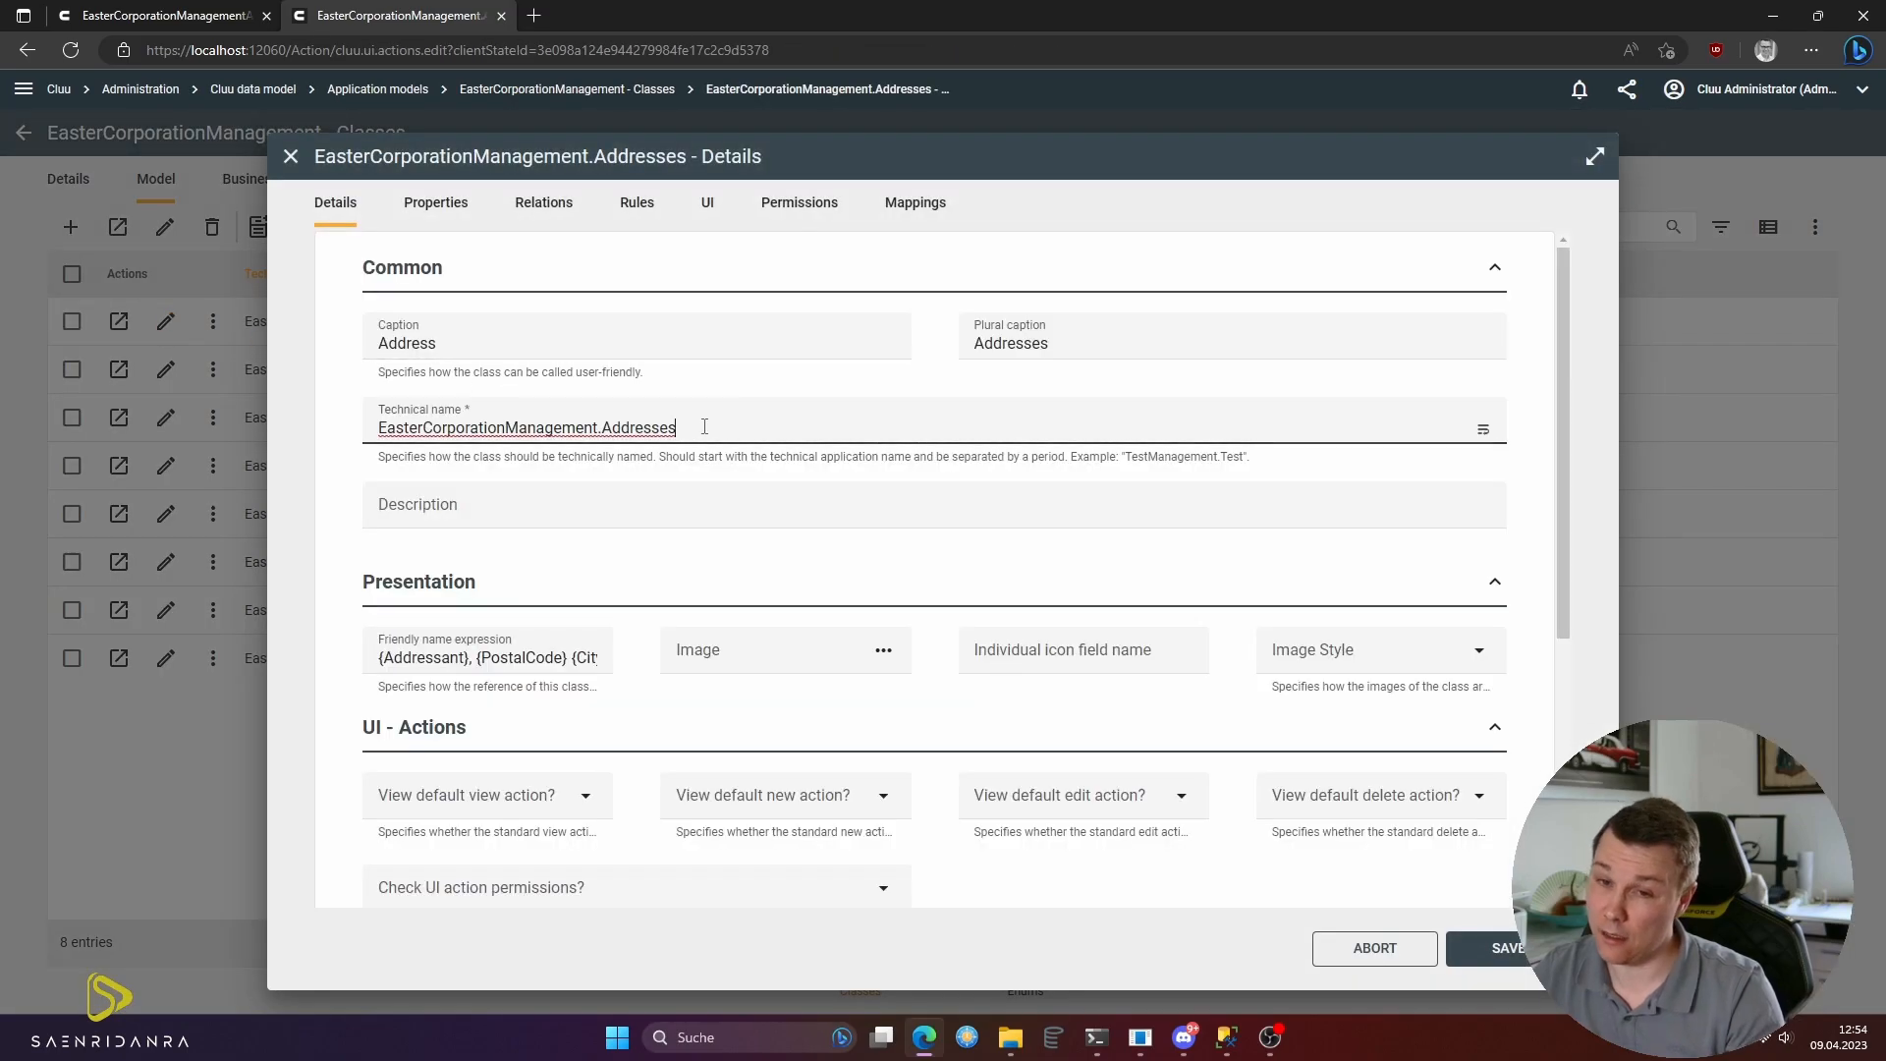
pyautogui.moveTo(660, 429); pyautogui.dragTo(741, 429)
pyautogui.press('BackSpace')
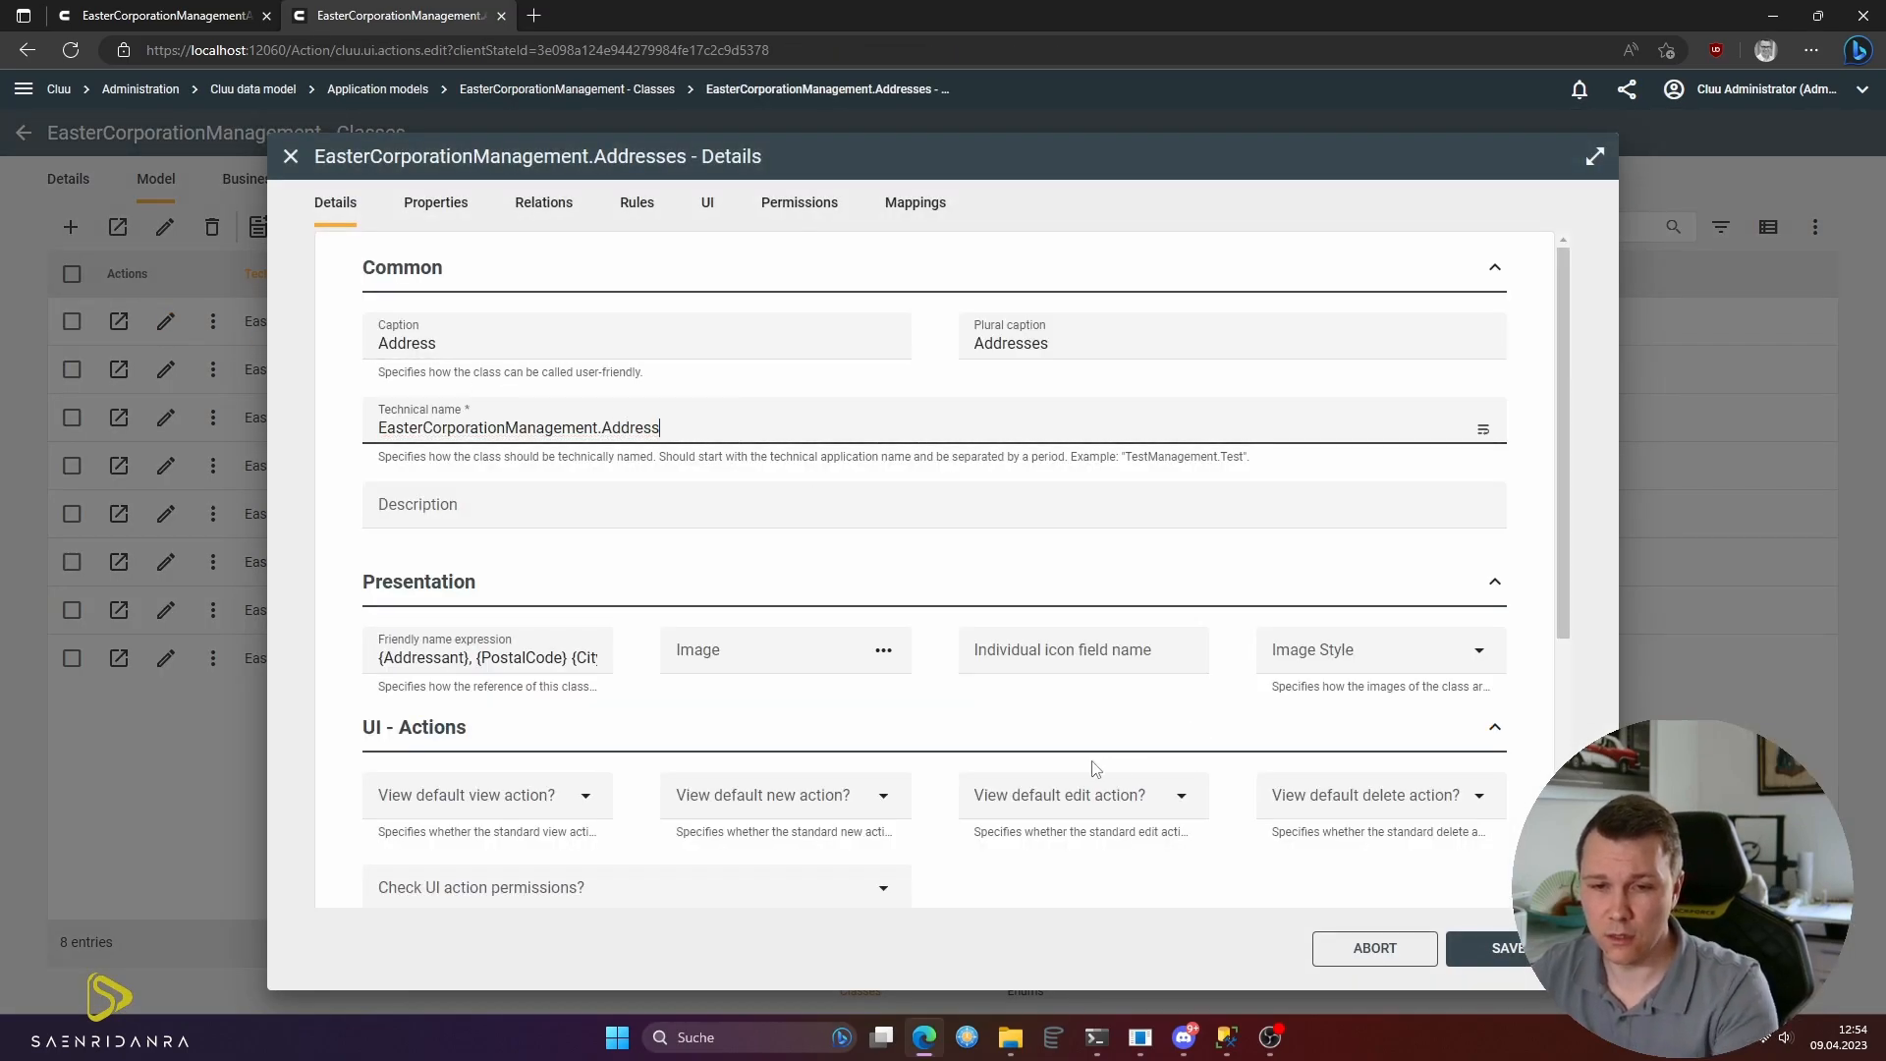
# - Delete the outgoing Creator relation of the renamed Address class and save the class
pyautogui.click(540, 206)
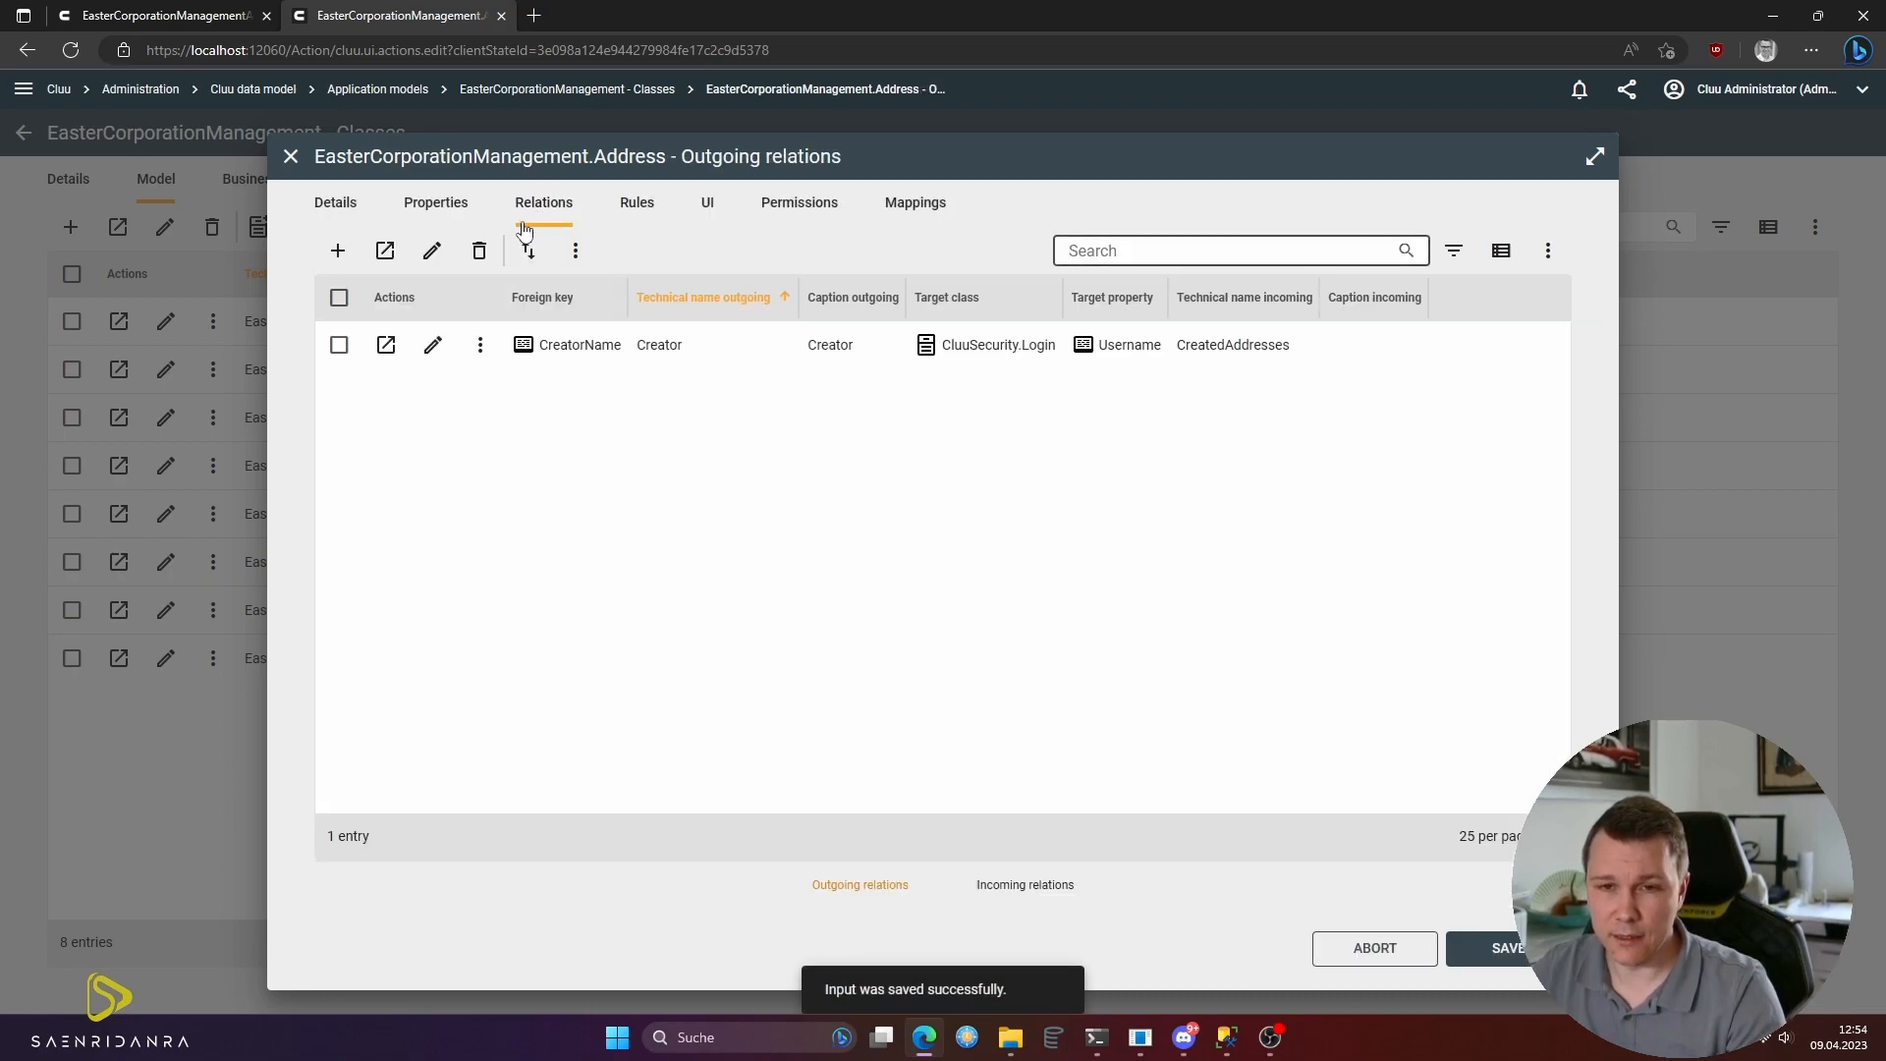
pyautogui.click(774, 344)
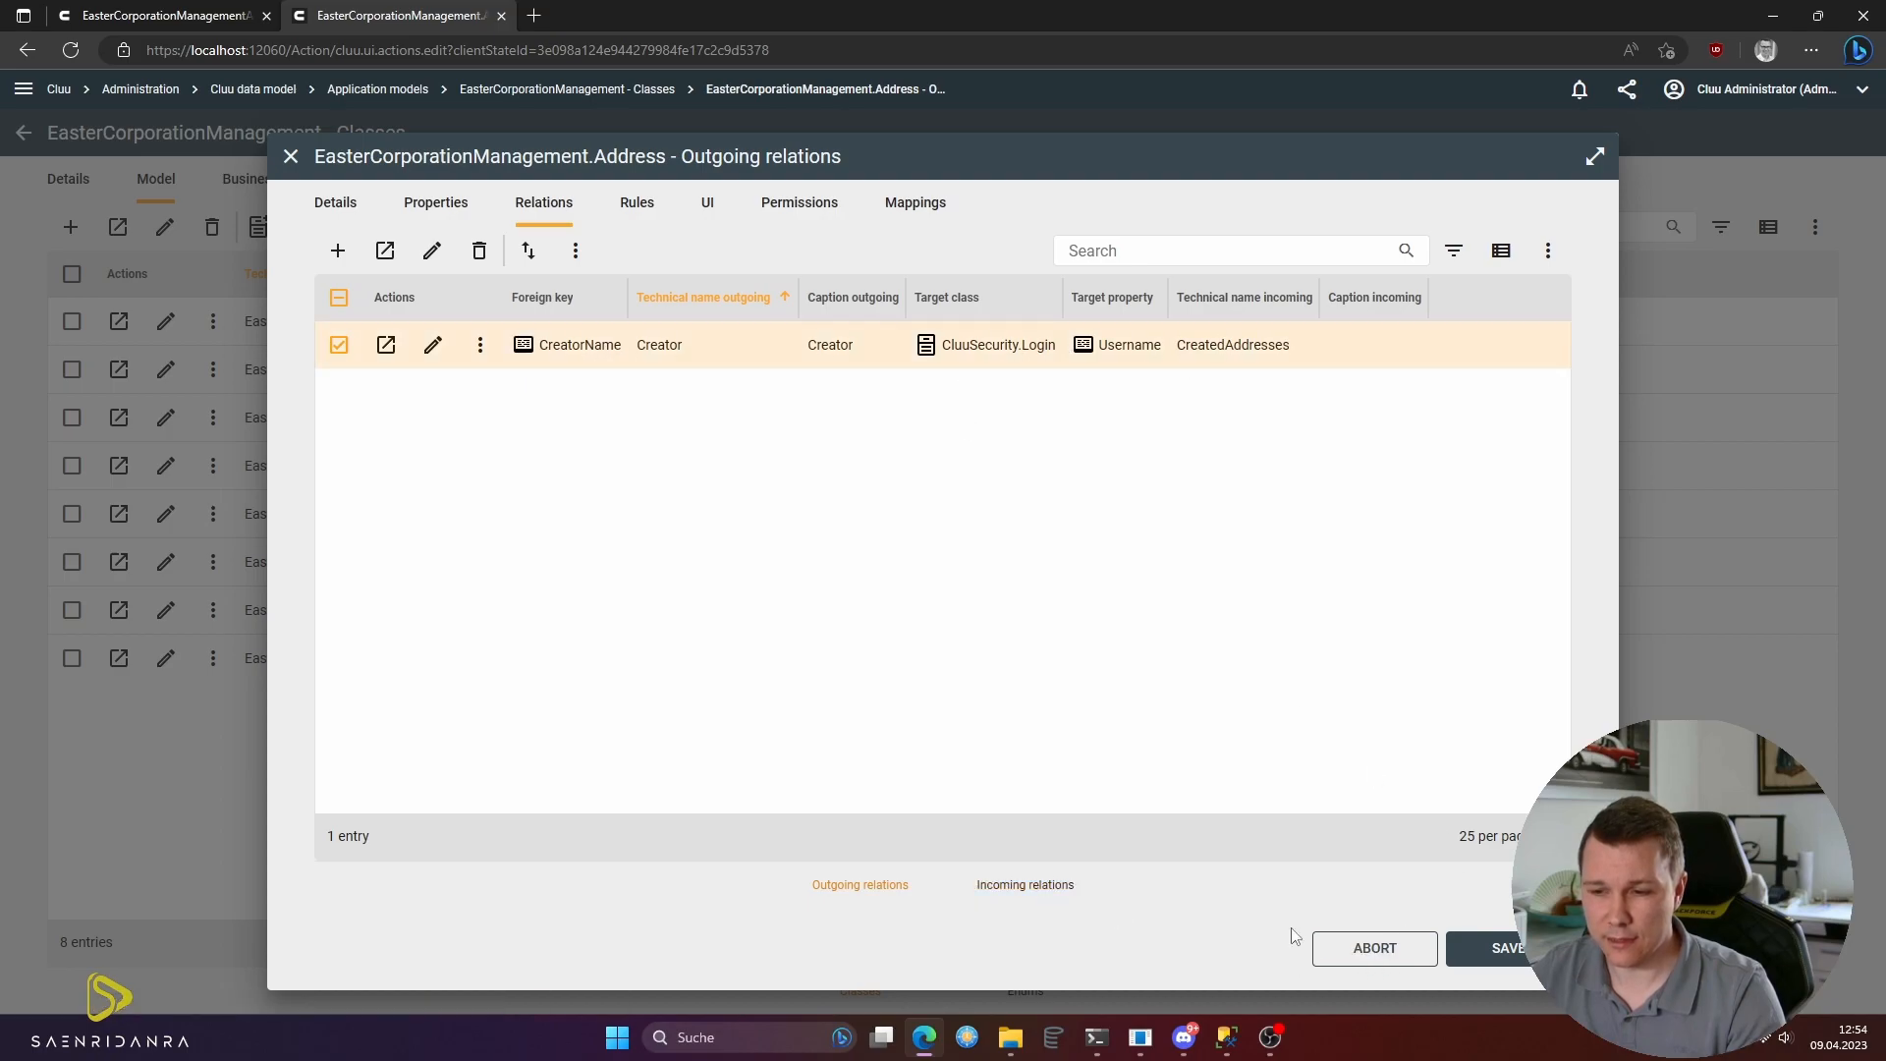
pyautogui.click(480, 252)
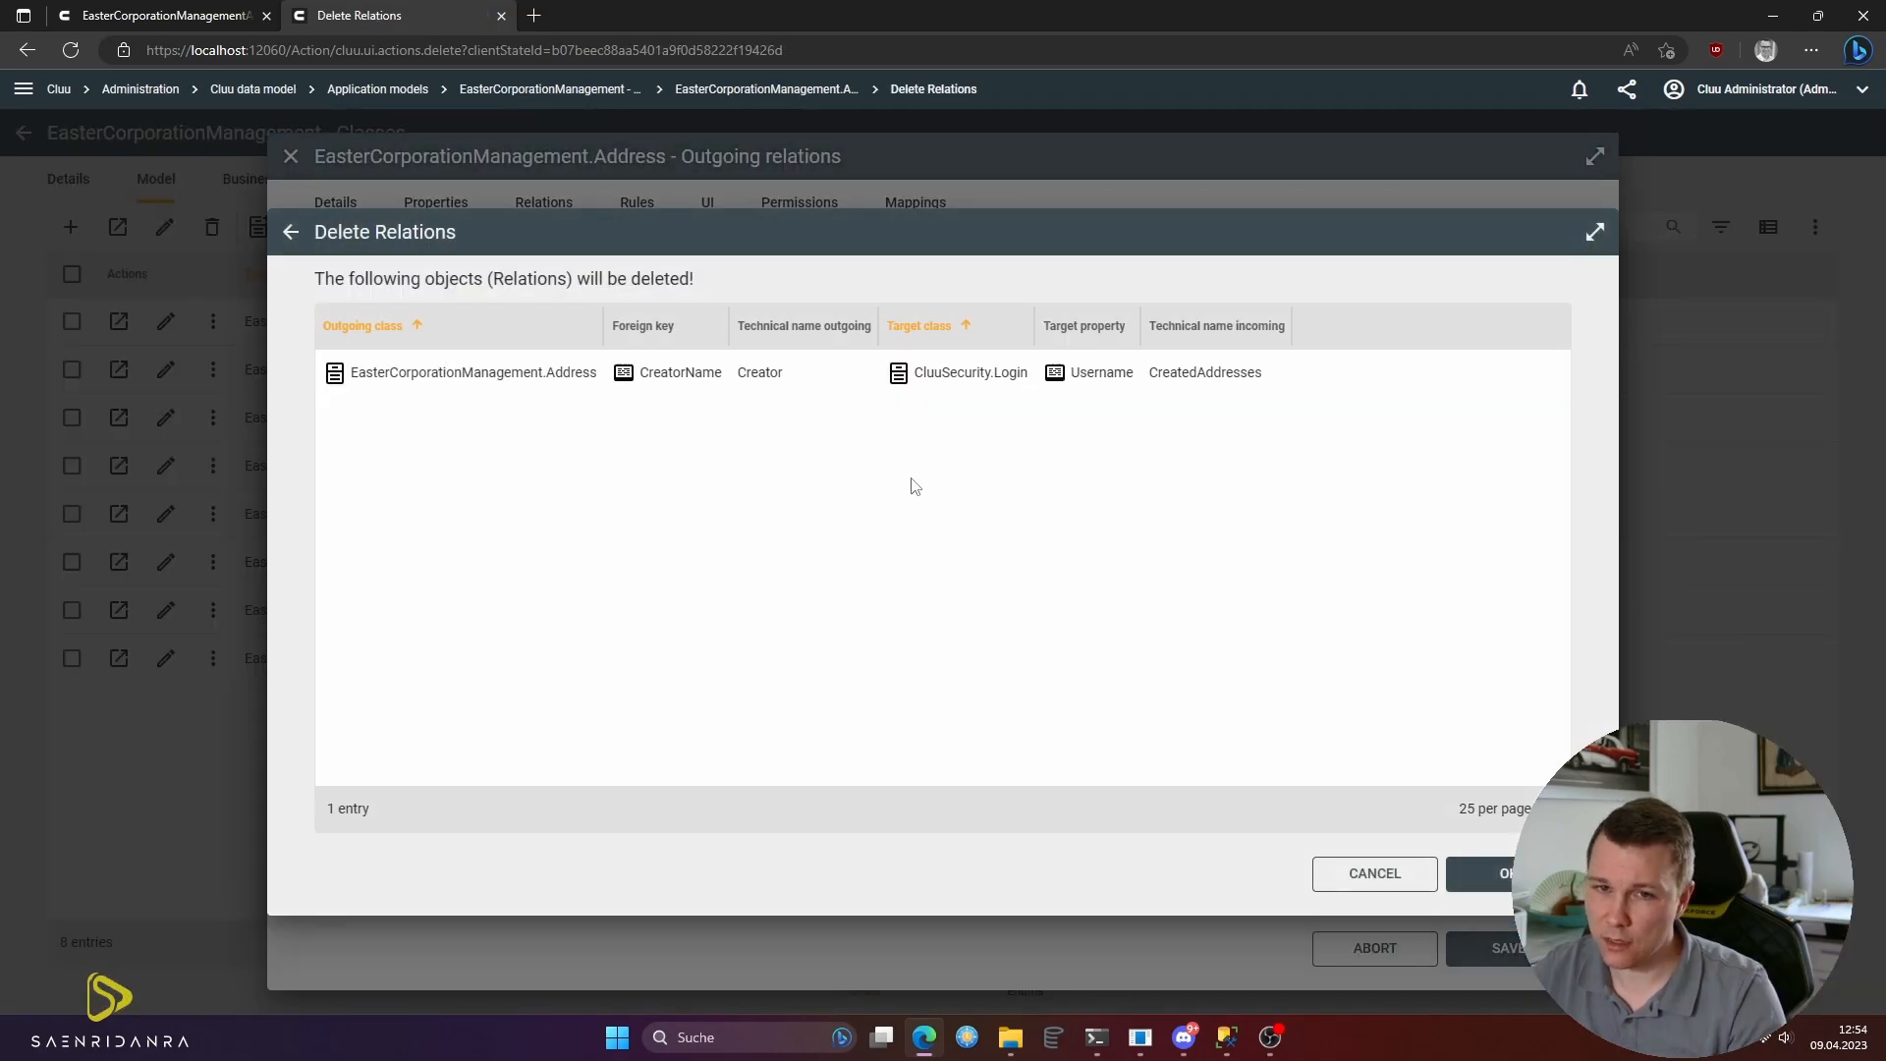
pyautogui.click(1497, 874)
pyautogui.click(1499, 948)
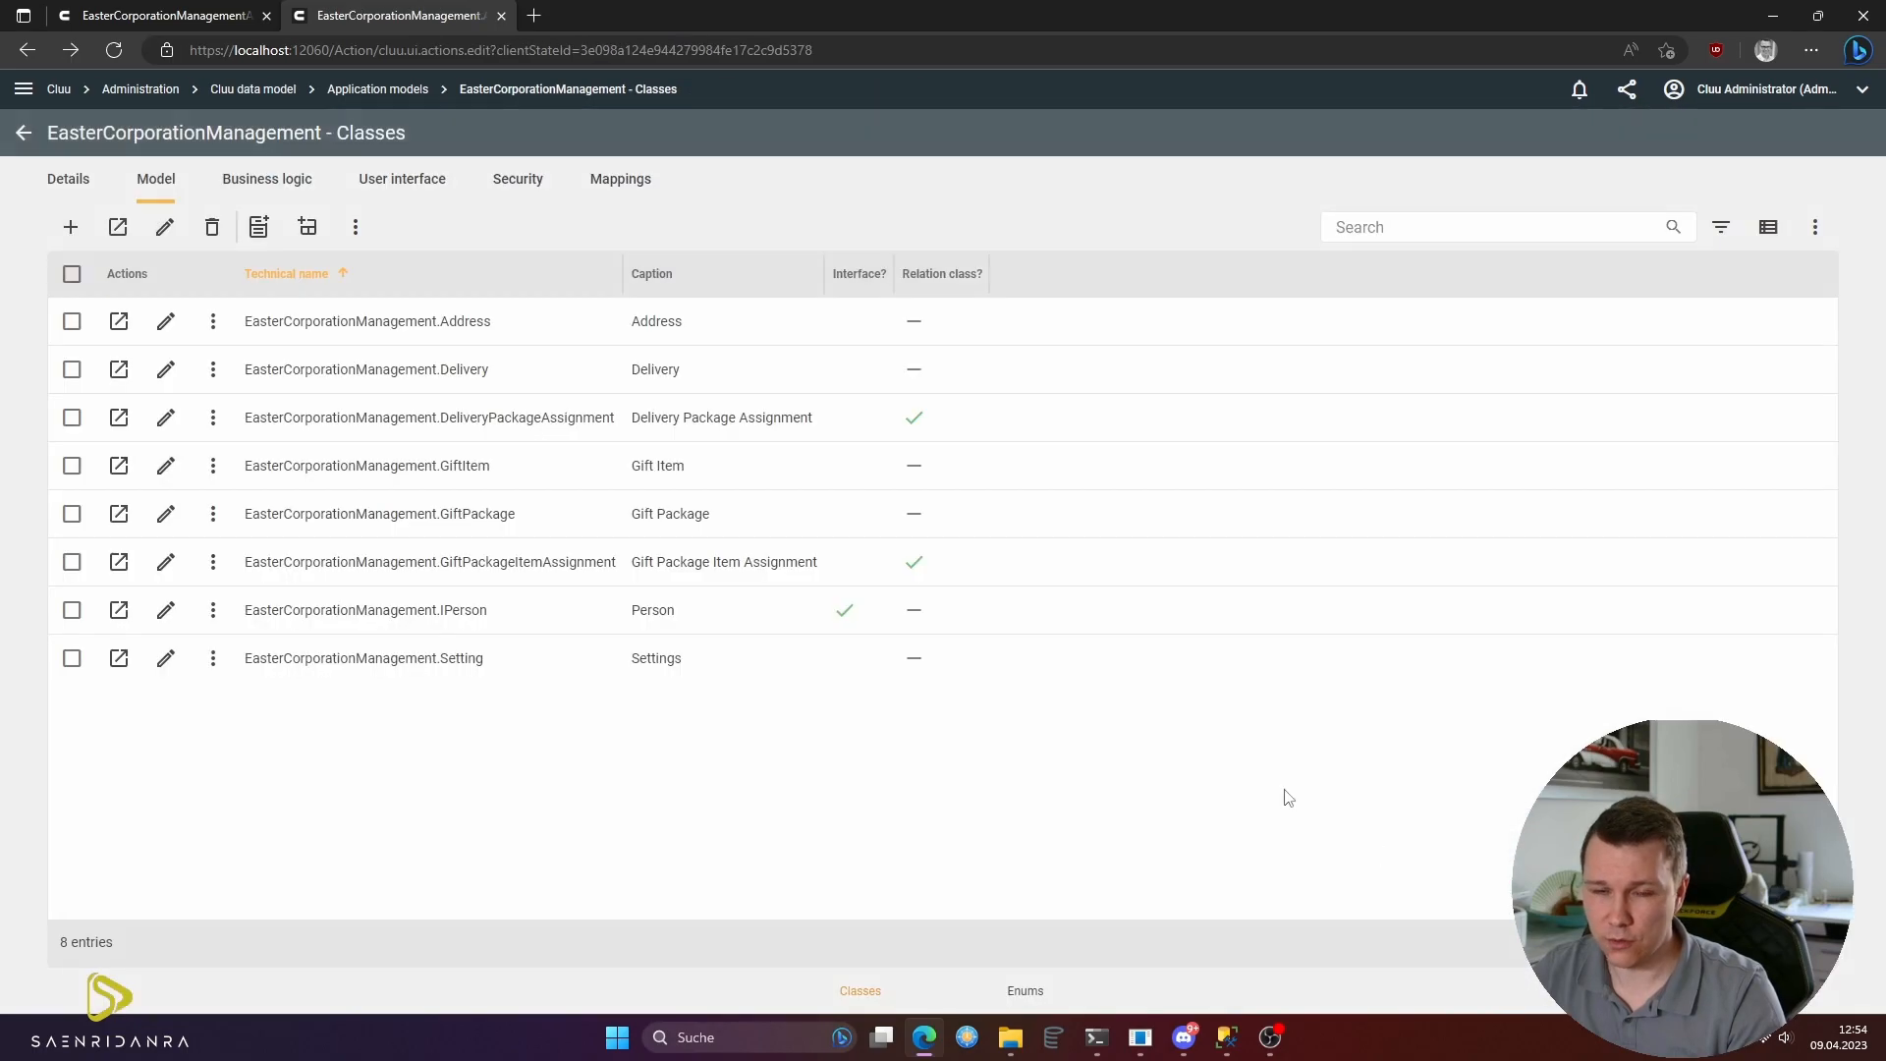
# - Add the Creator and Creation date default properties to the Address class of EasterCorporationManagement2
pyautogui.click(24, 135)
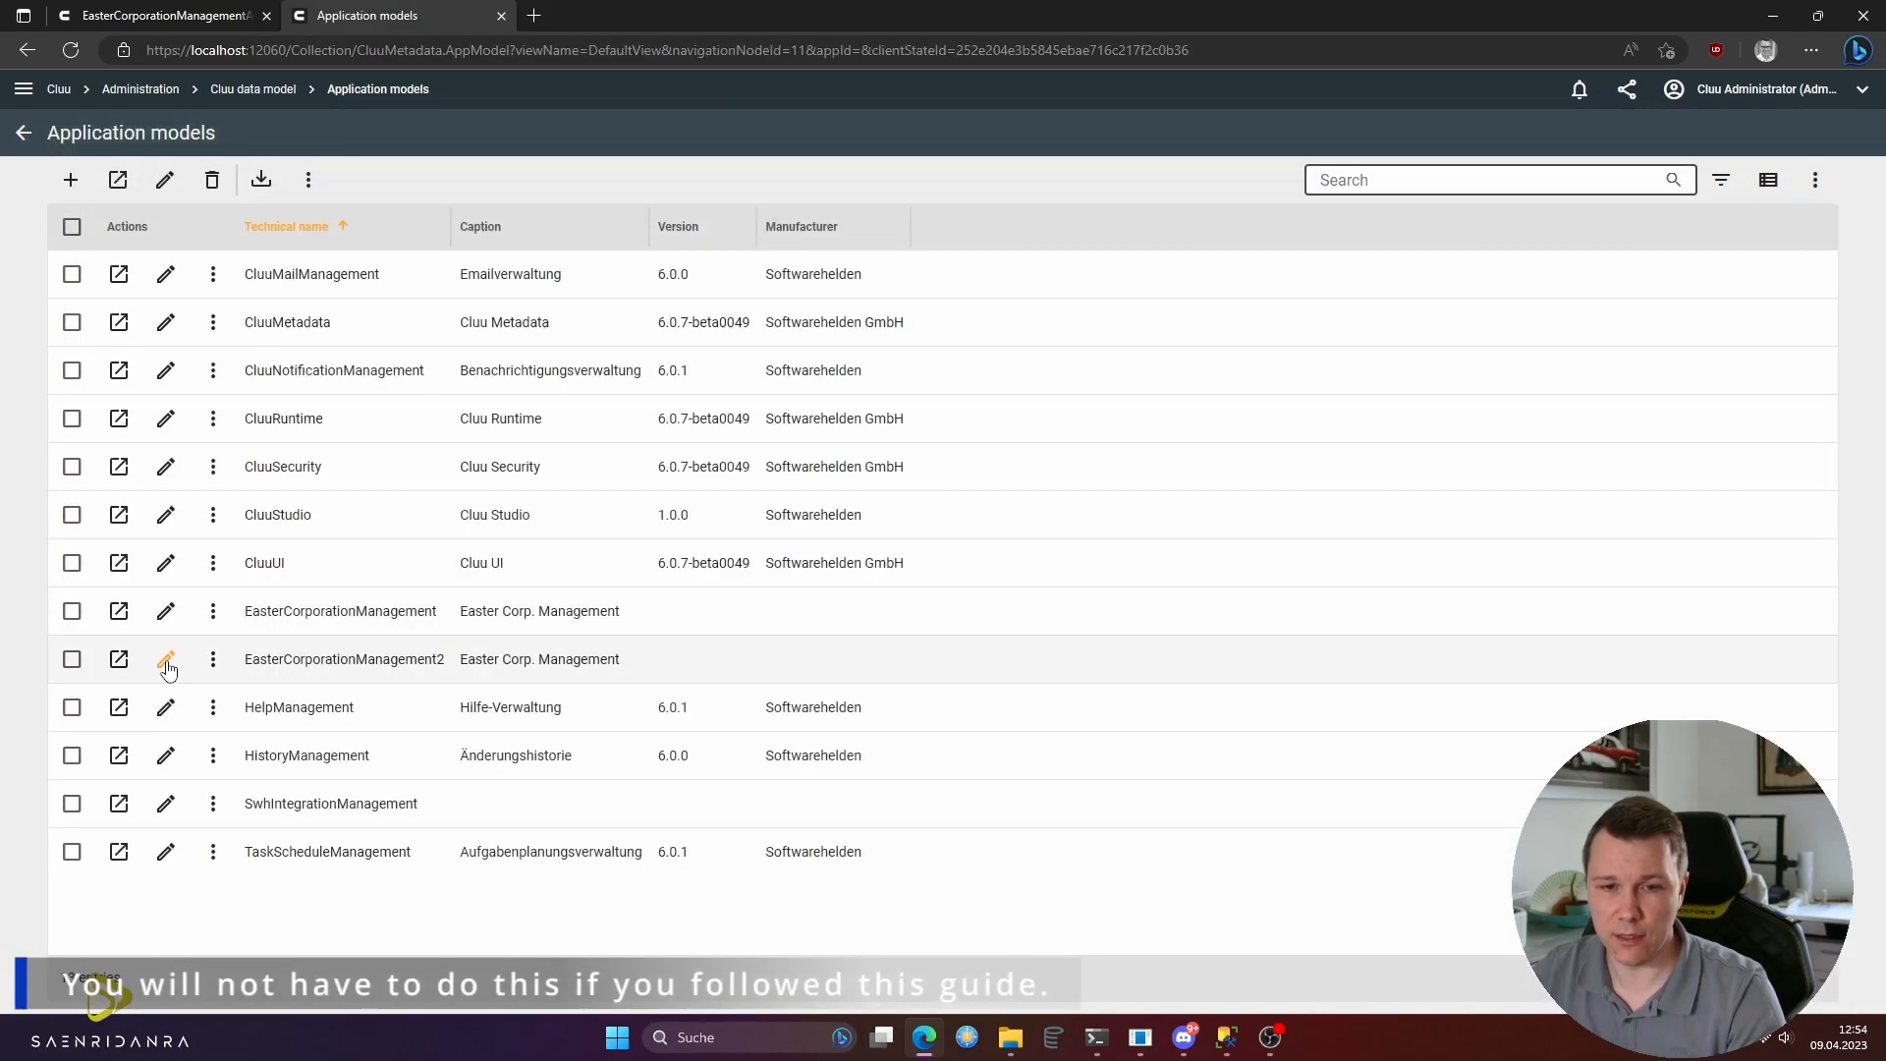
pyautogui.click(119, 659)
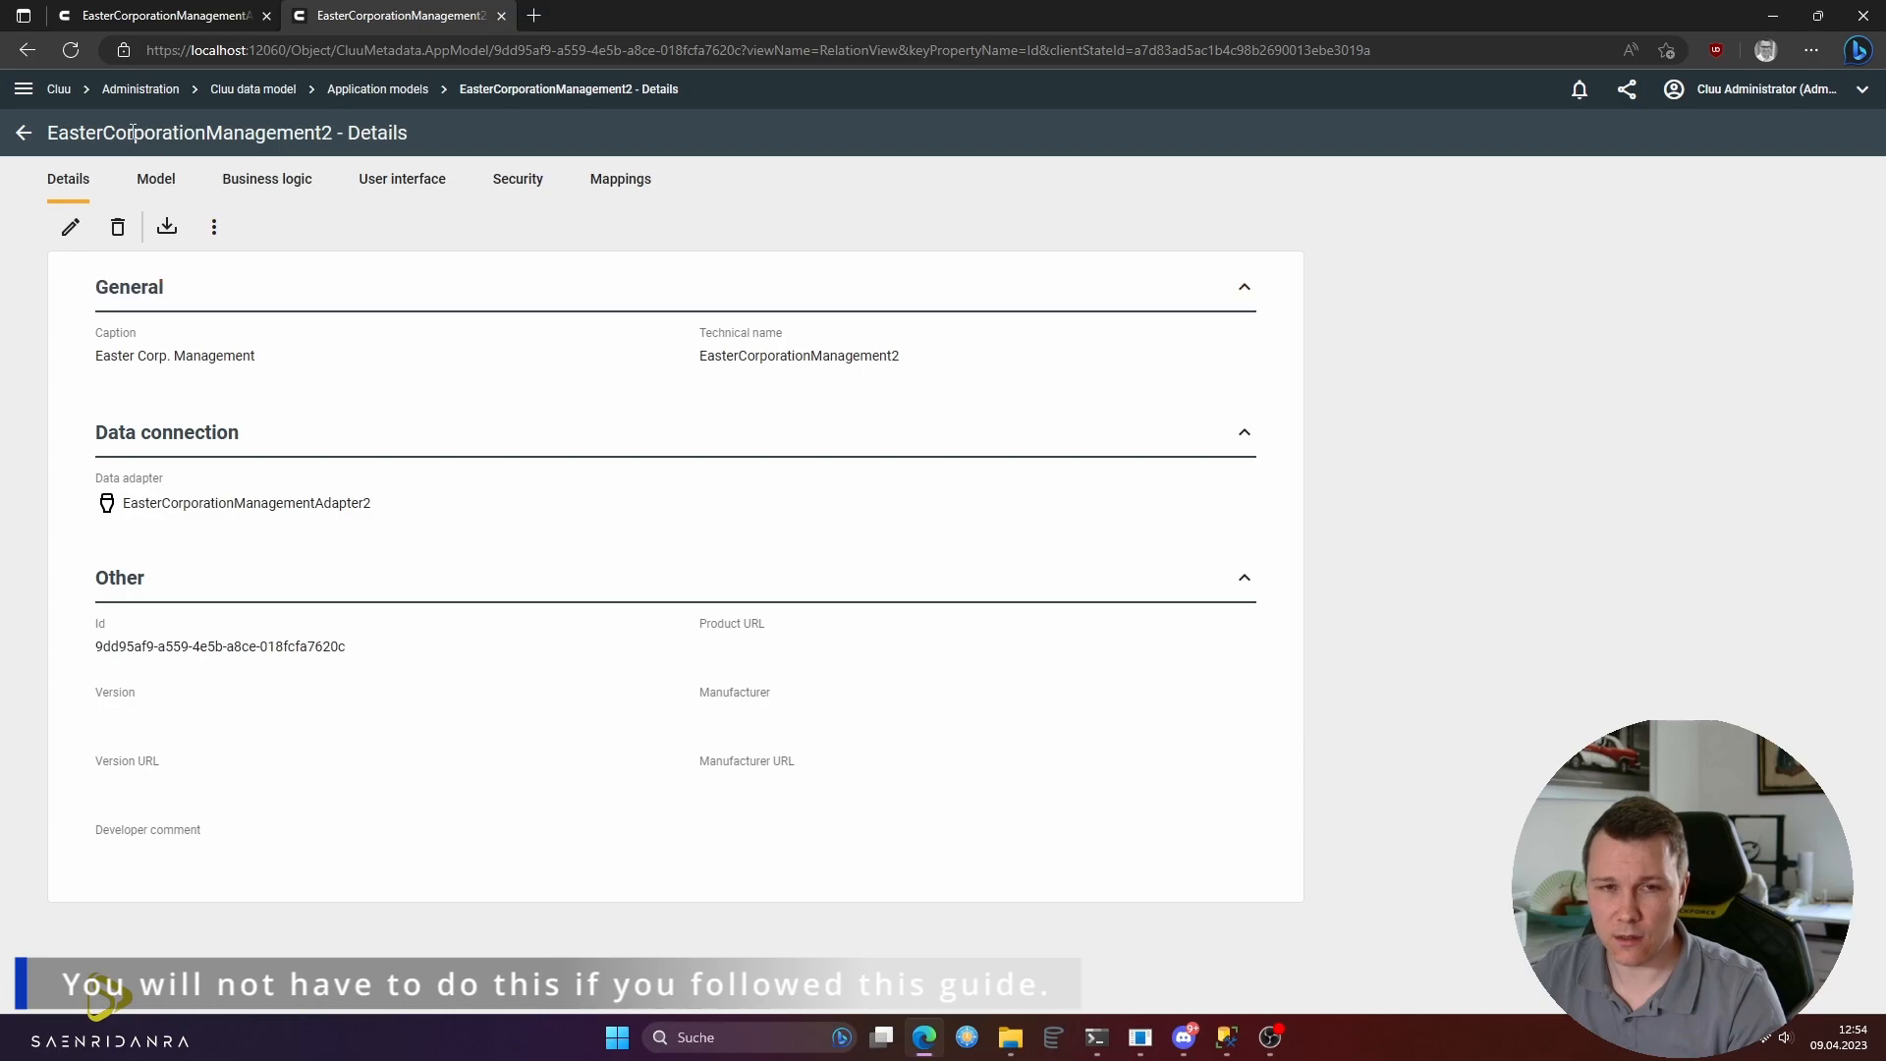
pyautogui.click(157, 180)
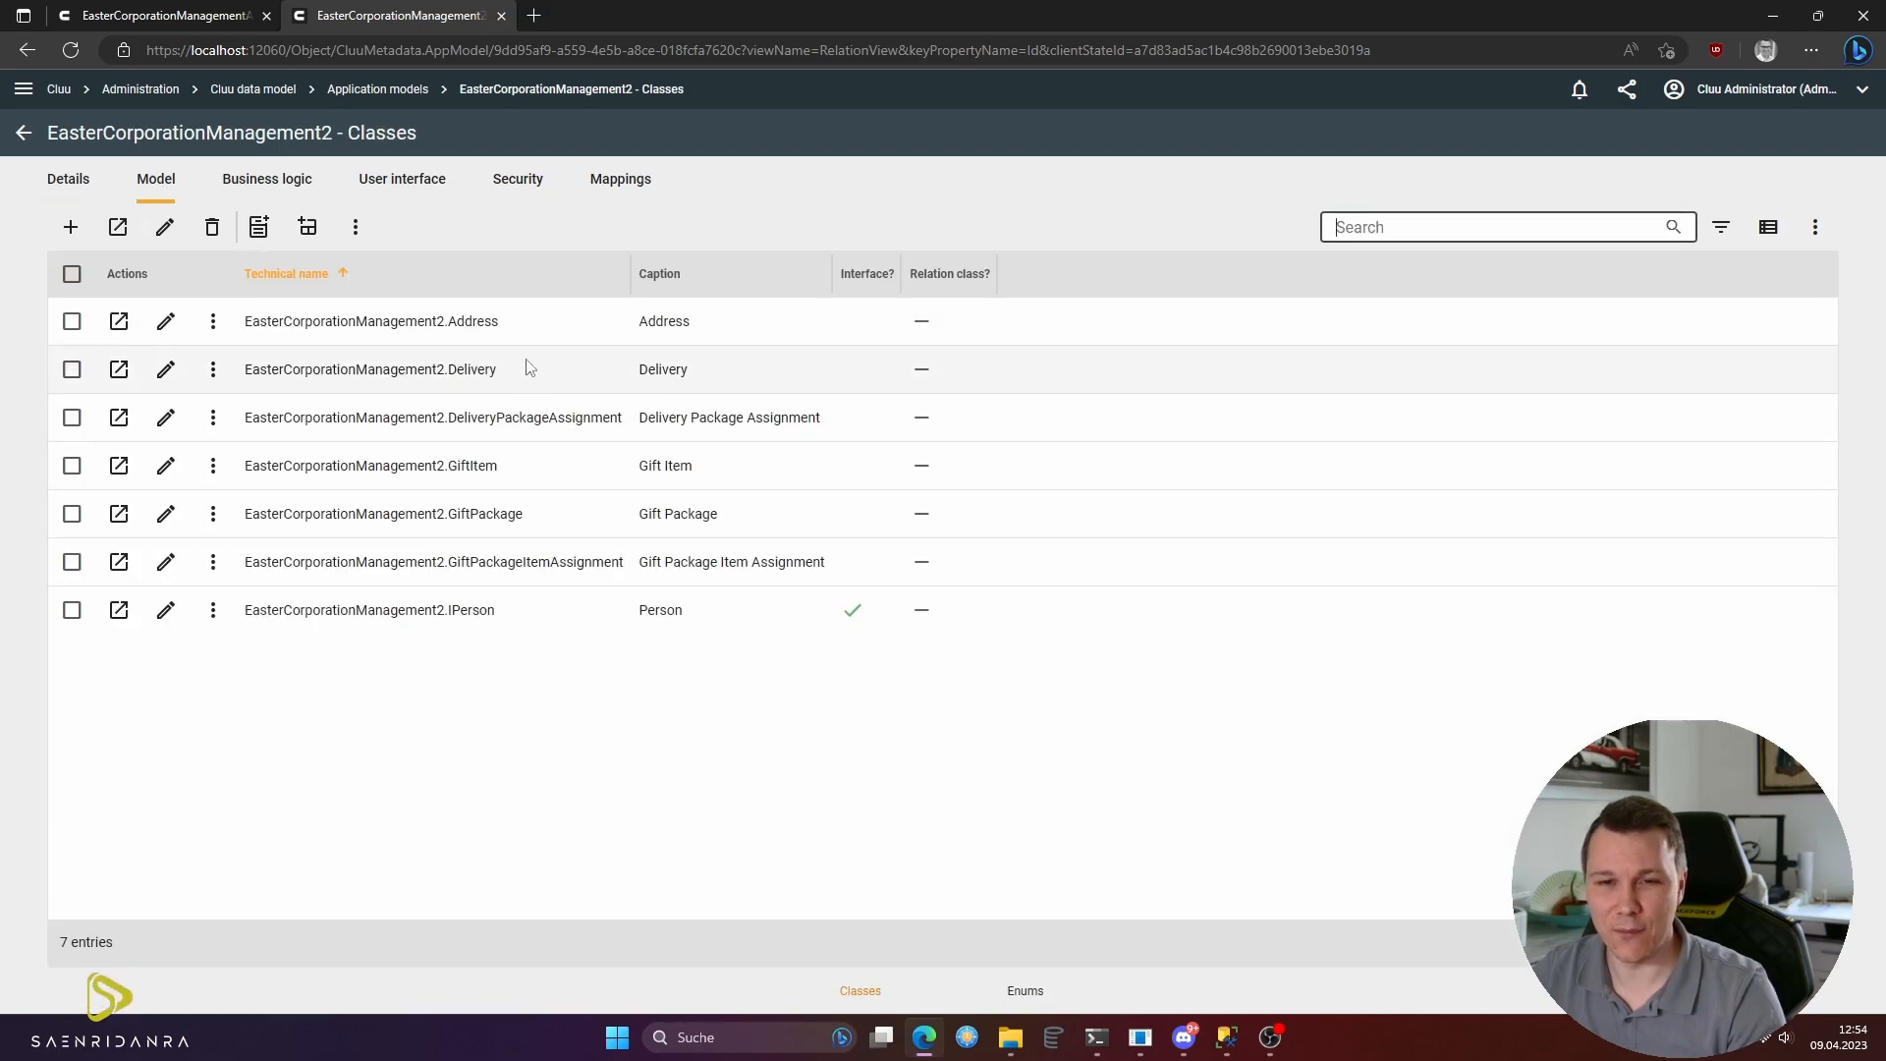
pyautogui.click(119, 321)
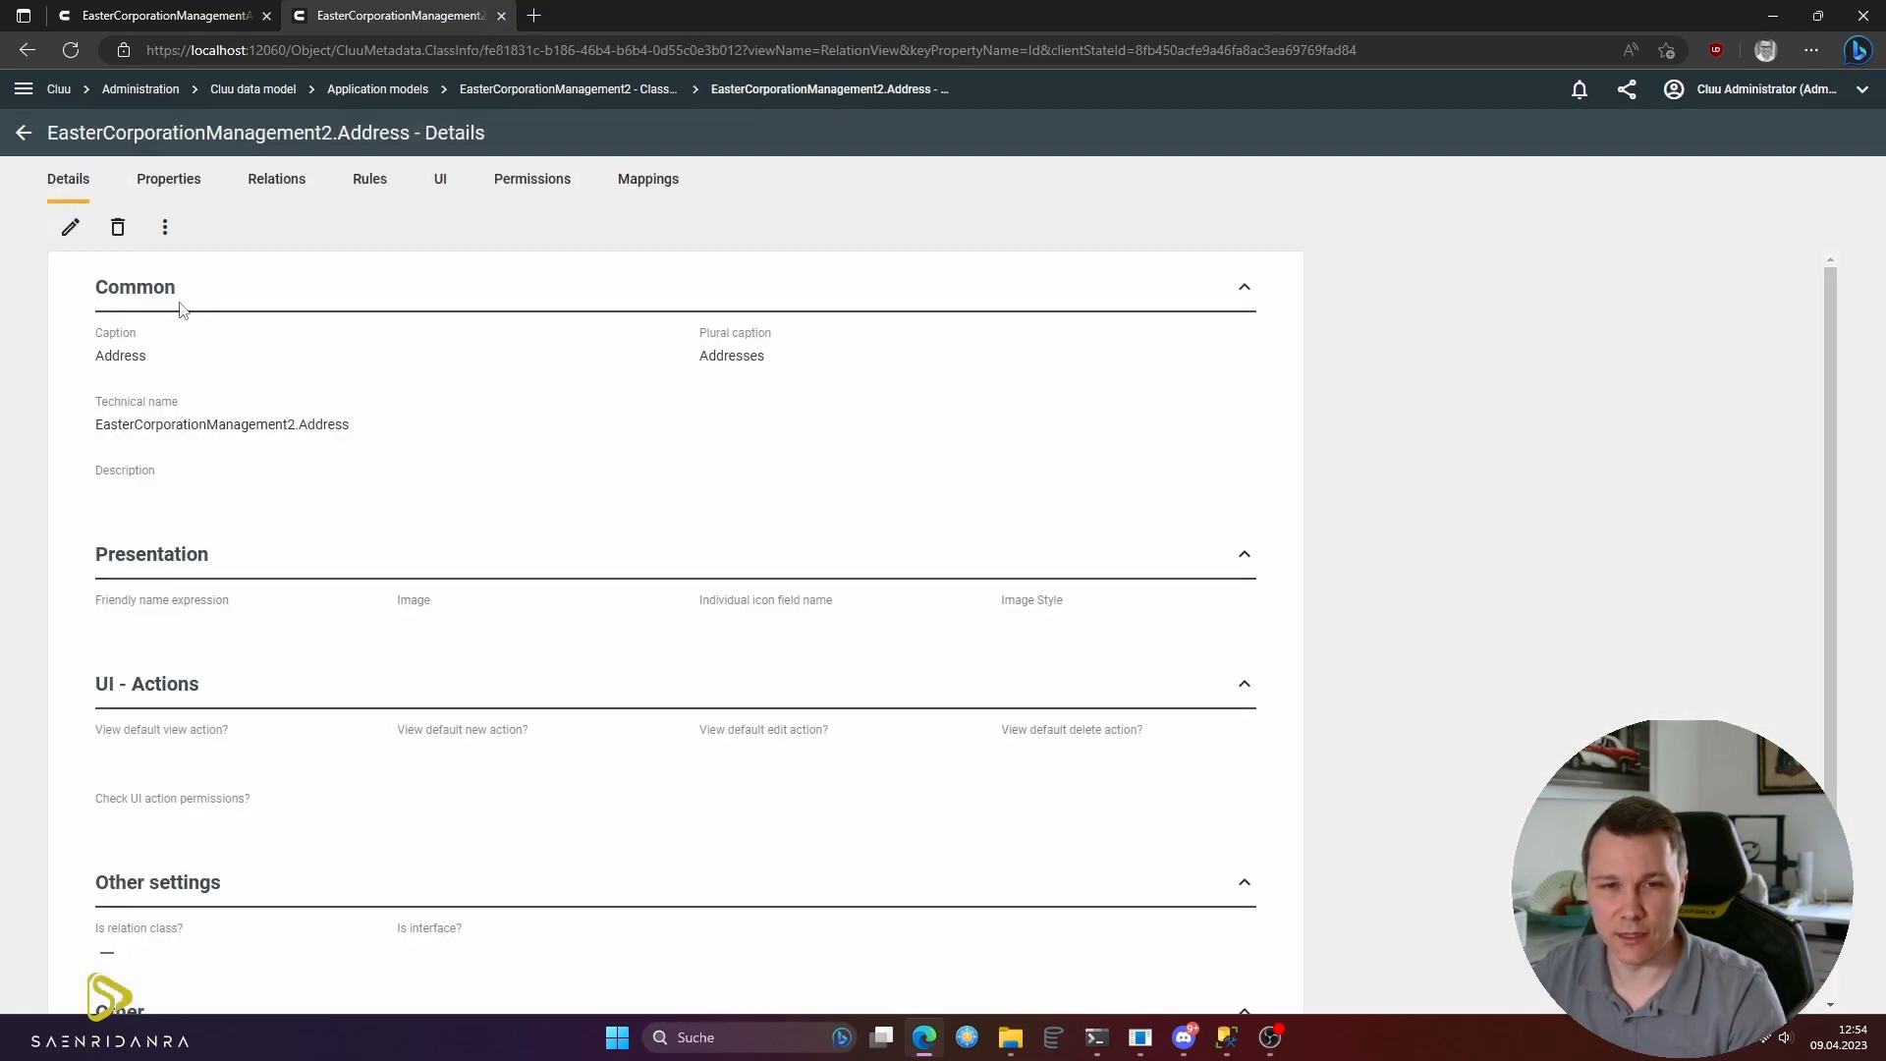
pyautogui.click(191, 187)
pyautogui.click(357, 227)
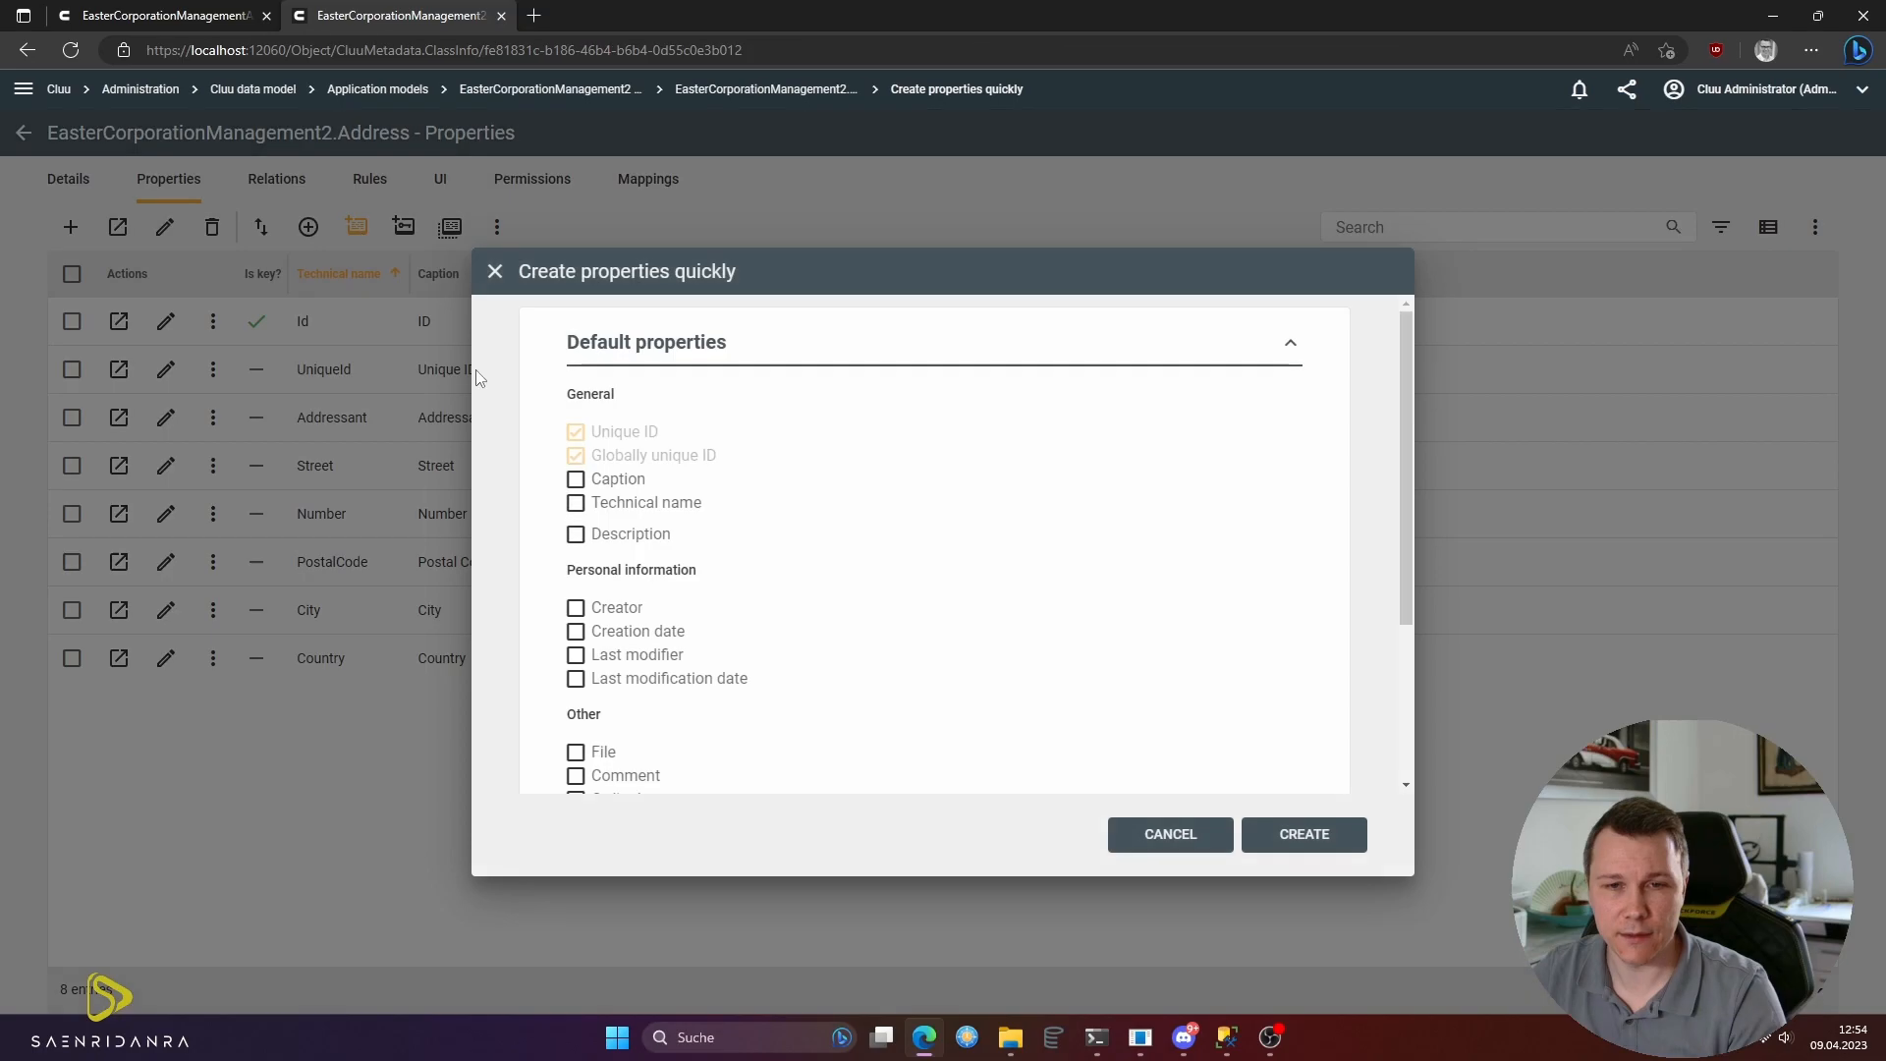
pyautogui.click(634, 608)
pyautogui.click(636, 632)
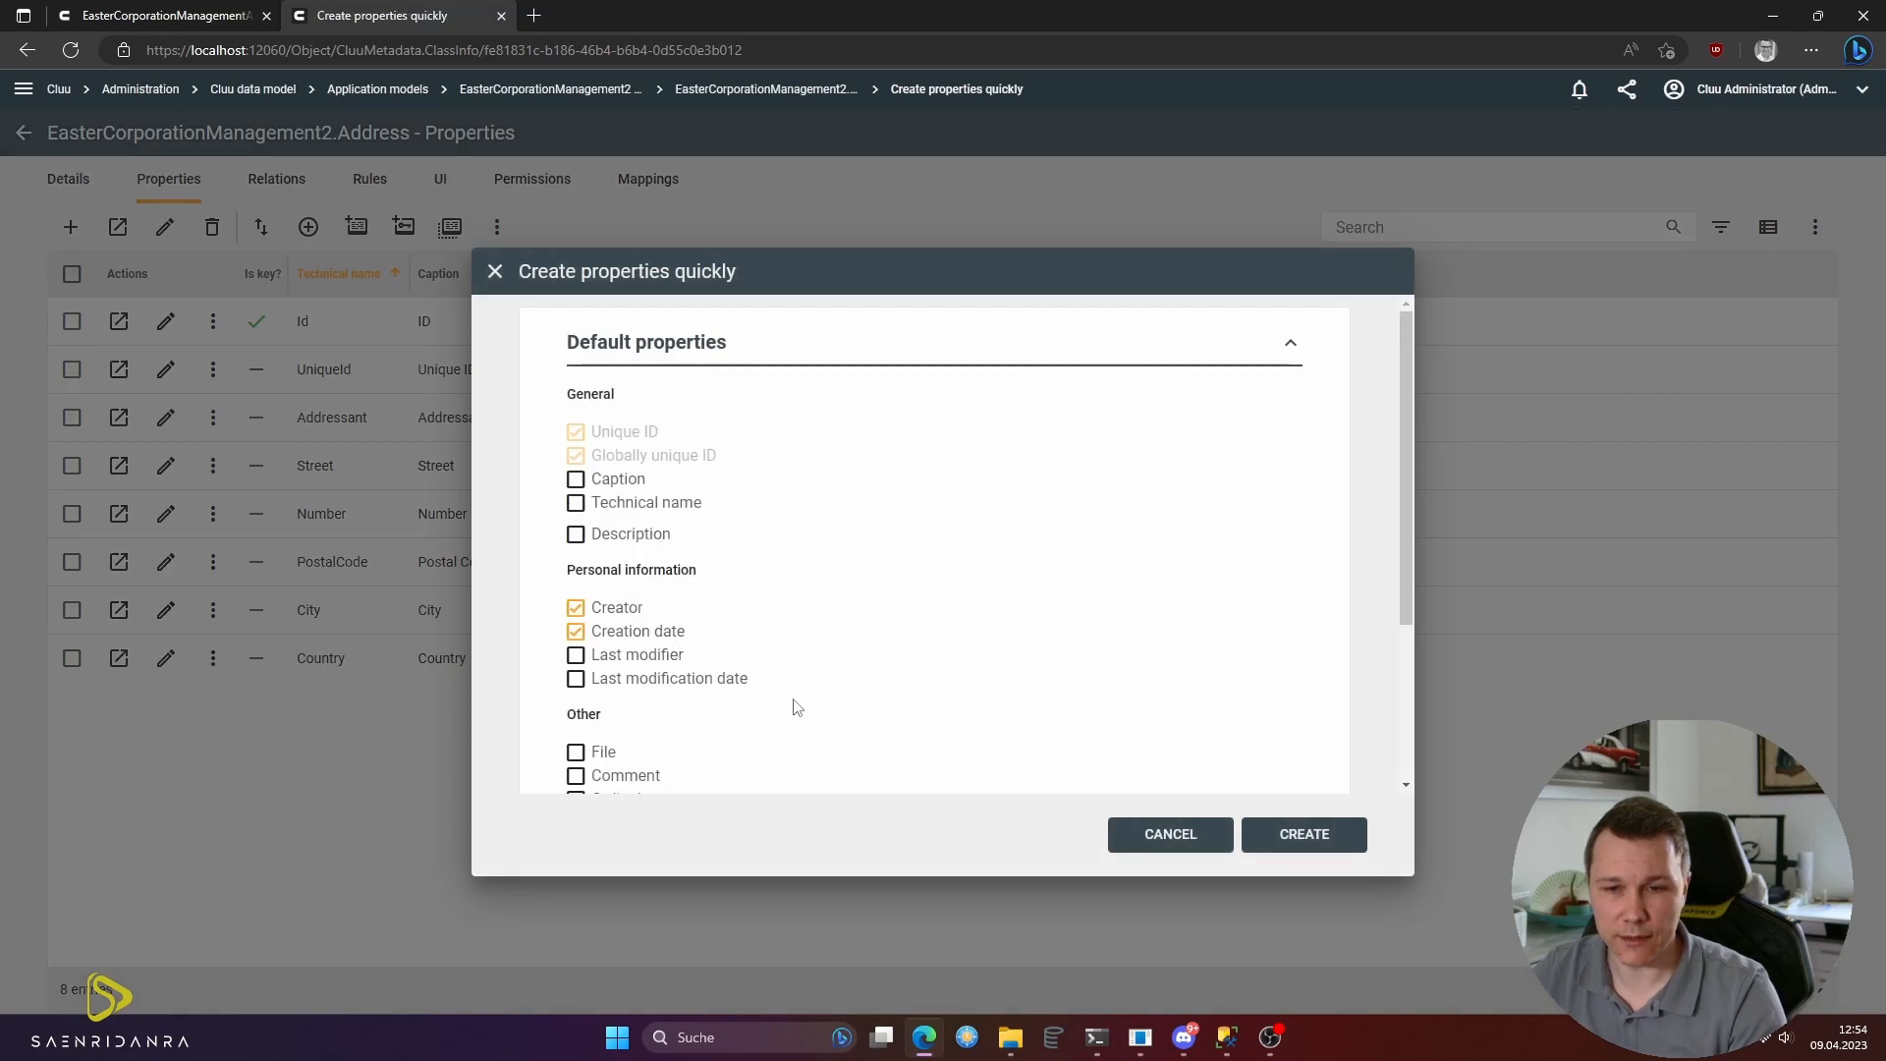
pyautogui.click(1296, 835)
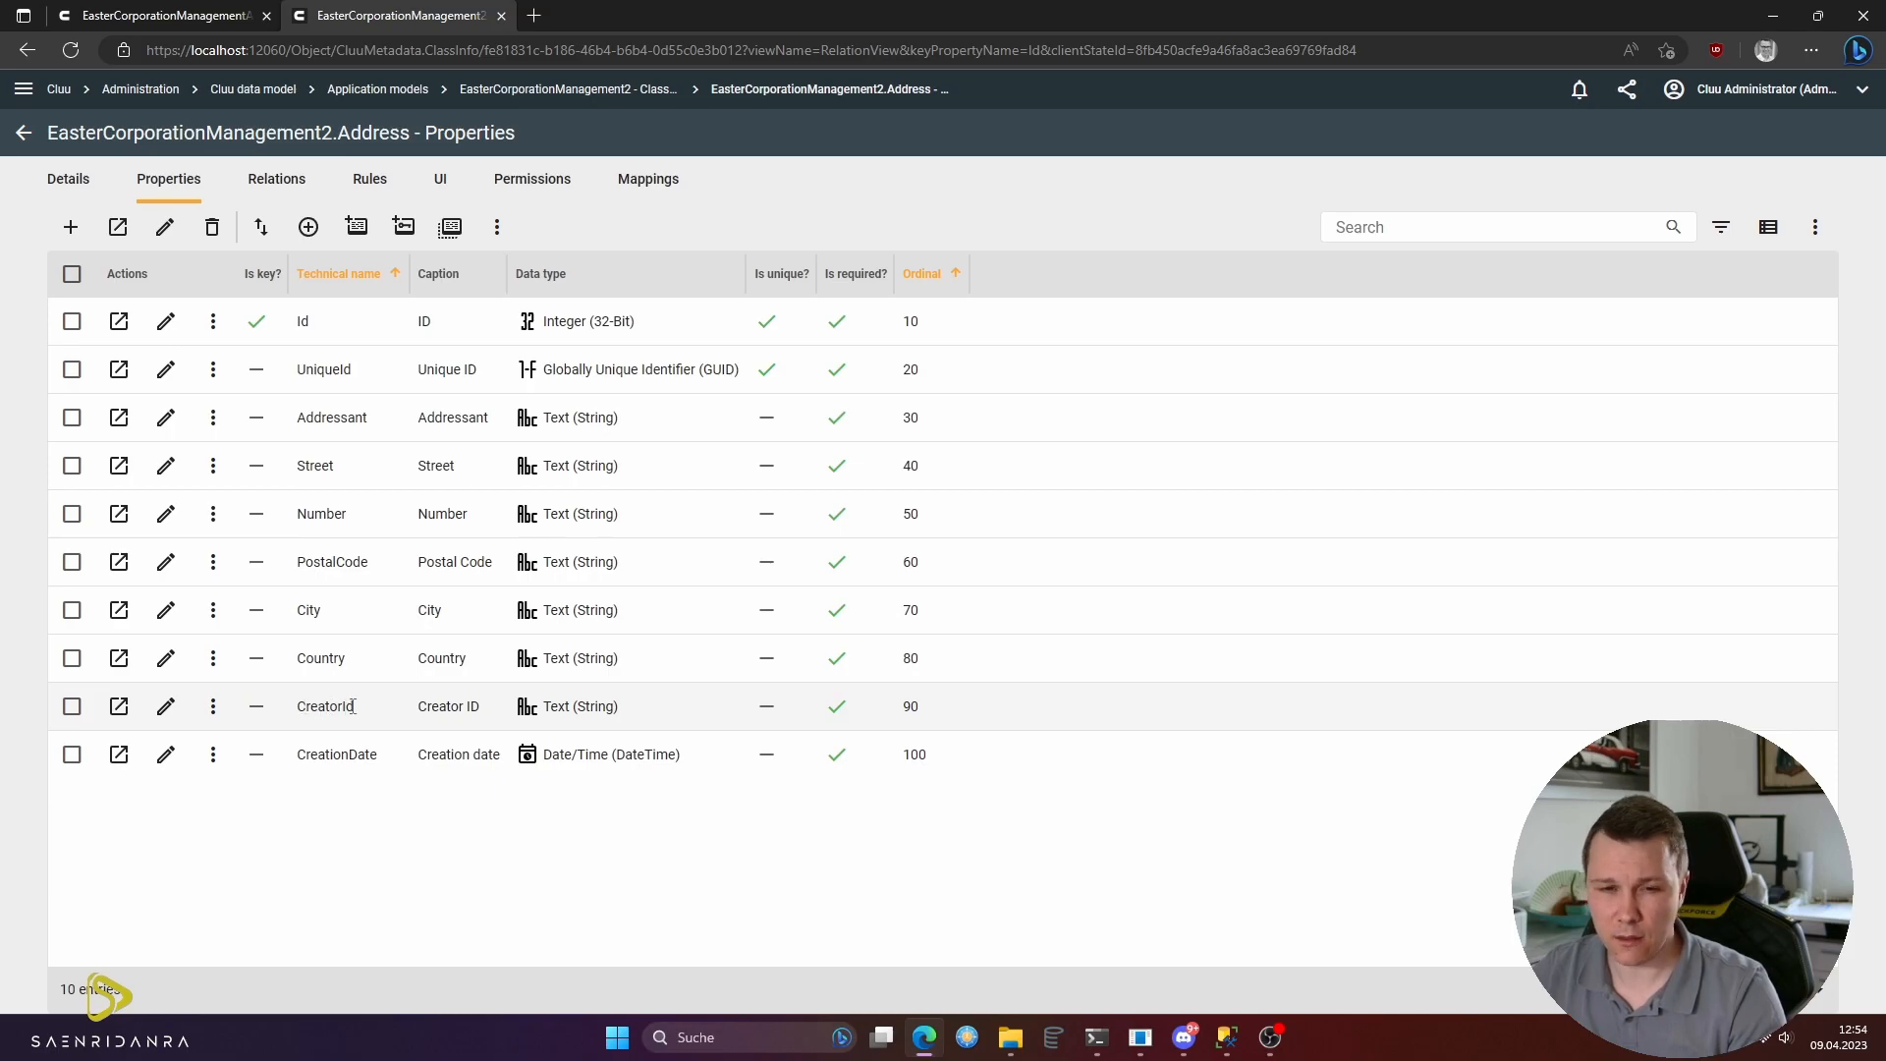
# - Change the CreatorId property's caption to Creator Name and its technical name to CreatorName, save it, and select all Address properties
pyautogui.click(165, 706)
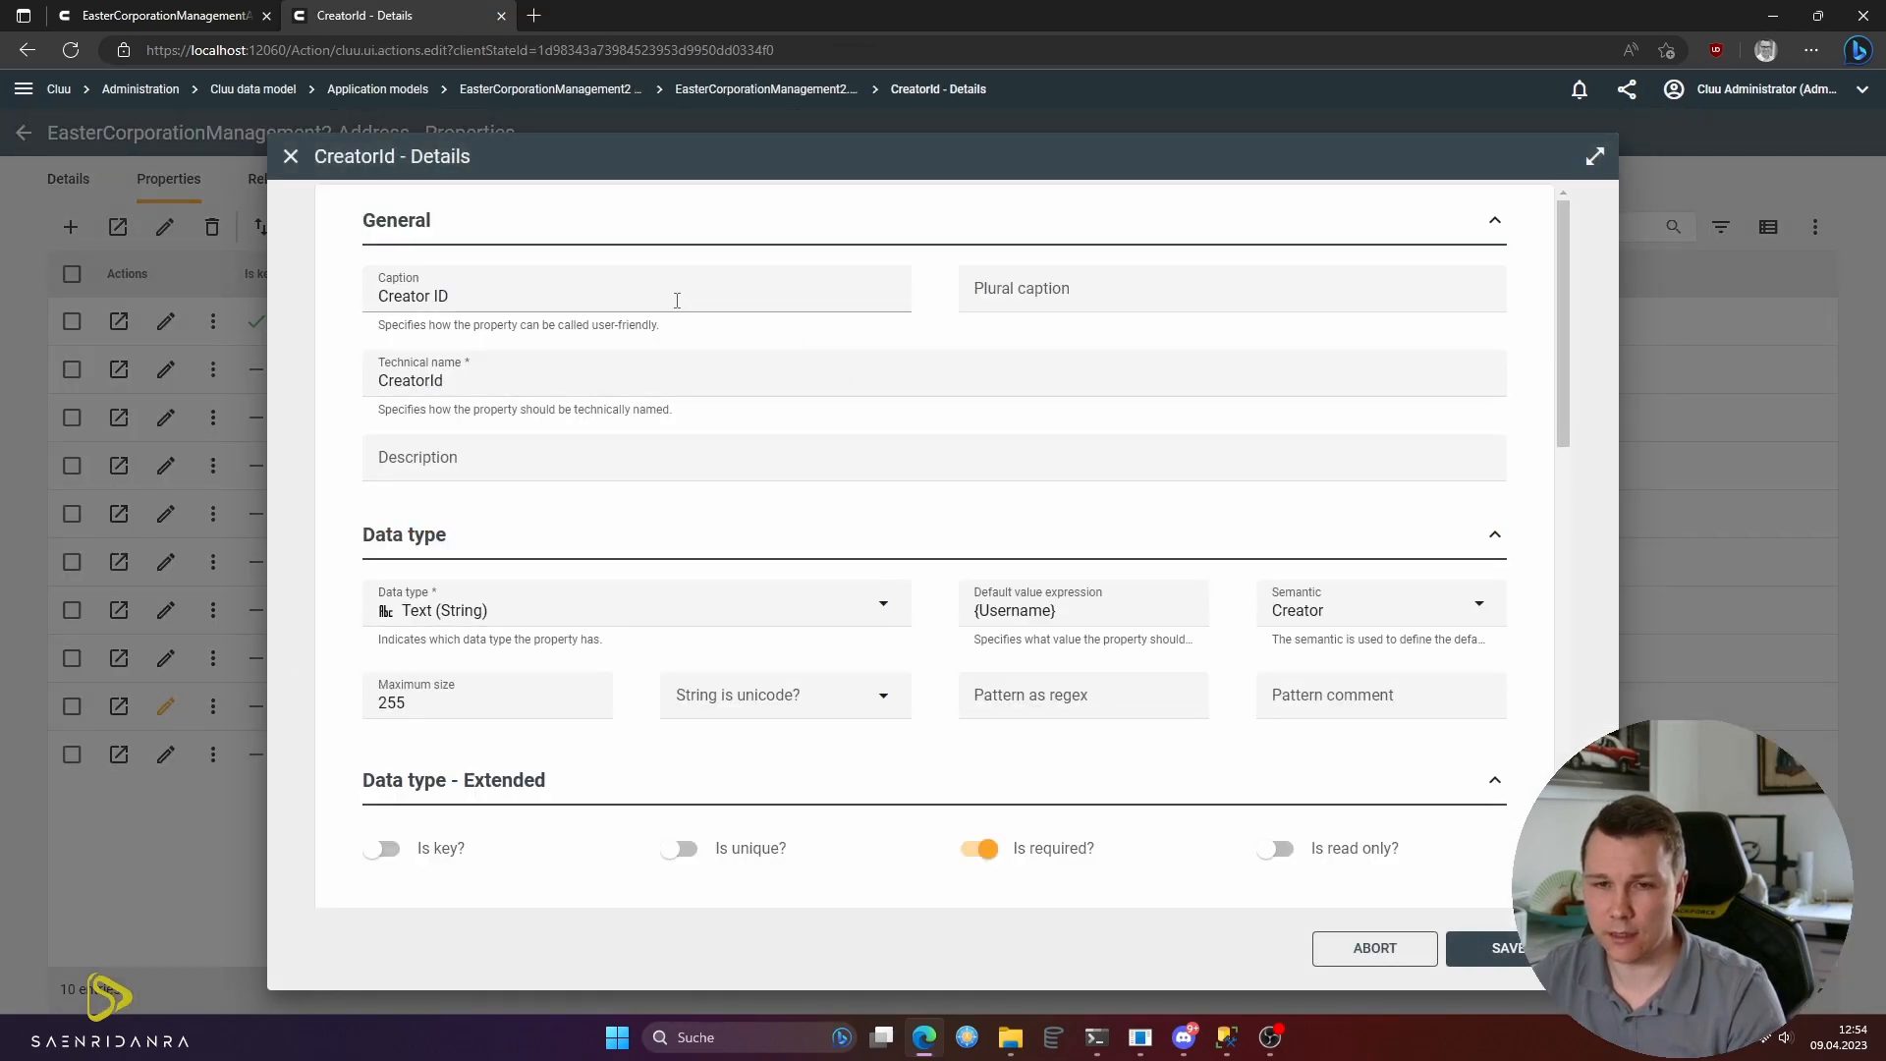
pyautogui.doubleClick(439, 296)
pyautogui.write('Na')
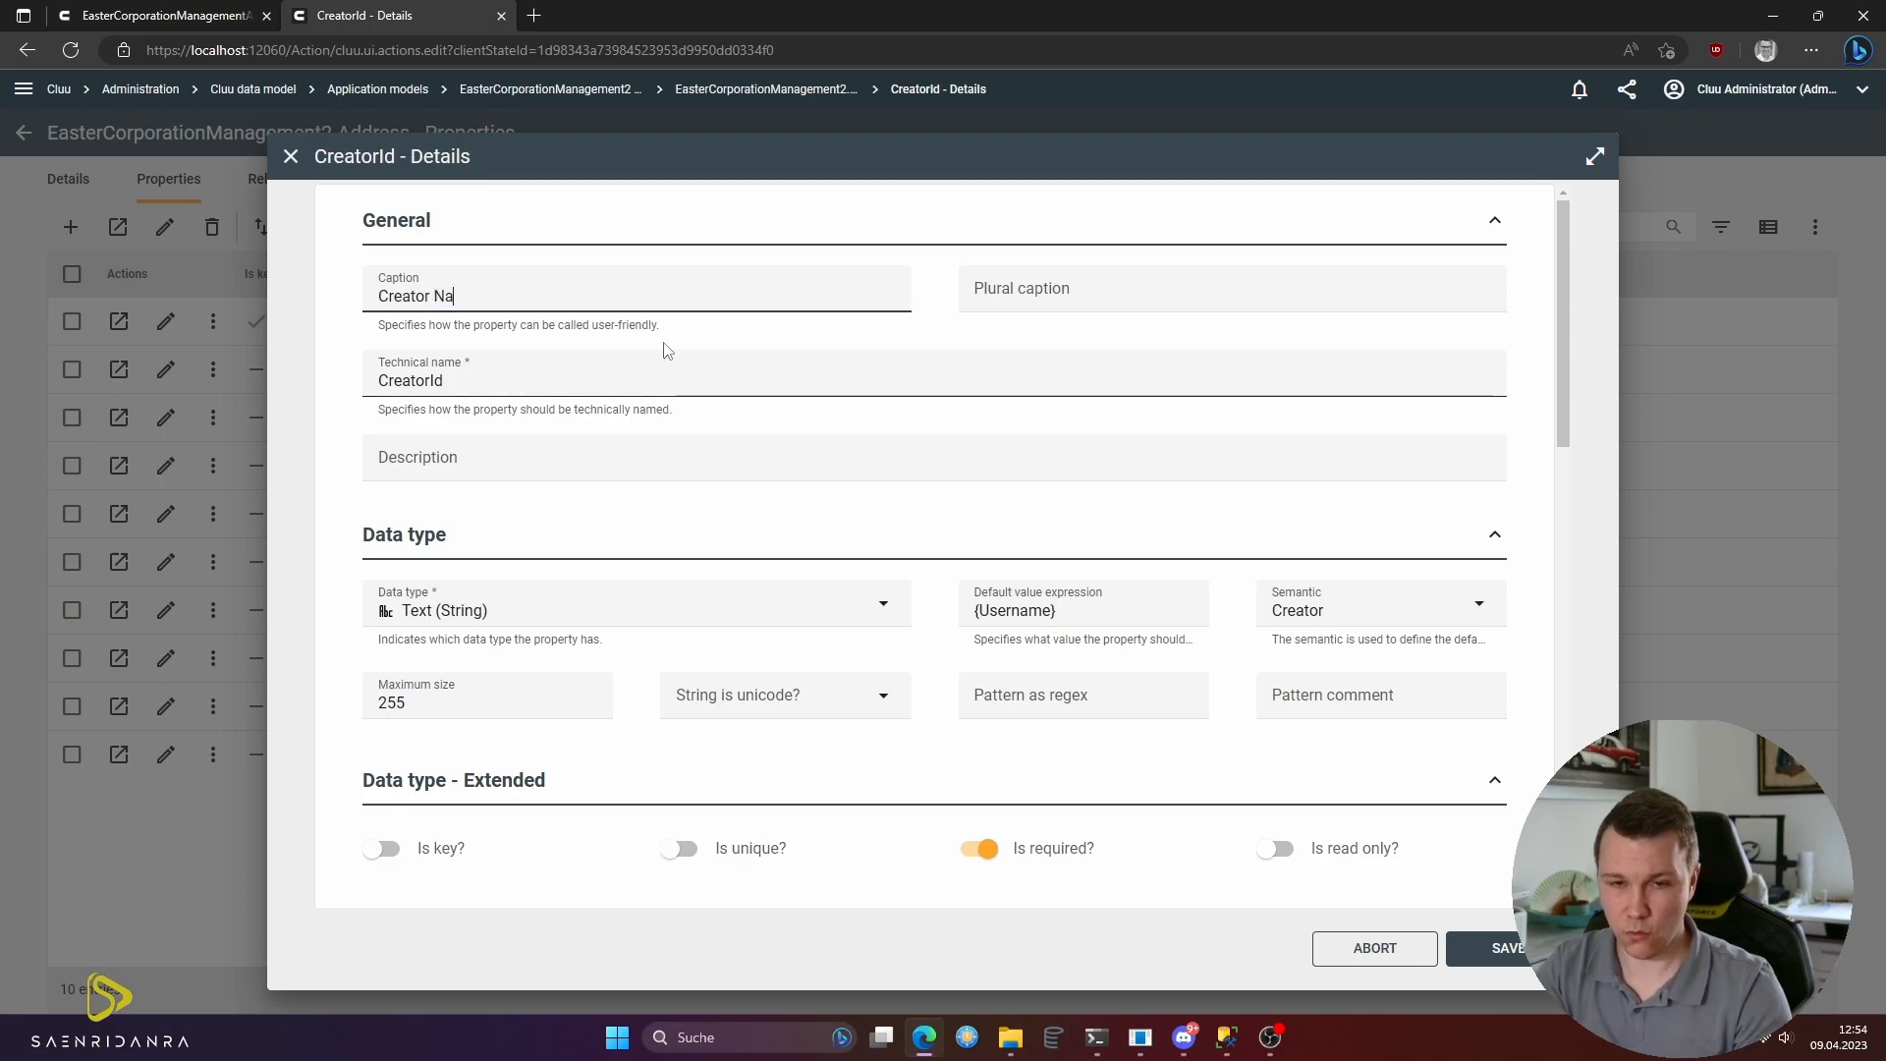
pyautogui.press('Tab')
pyautogui.press('End')
pyautogui.write('Name')
pyautogui.scroll(-1, 639, 560)
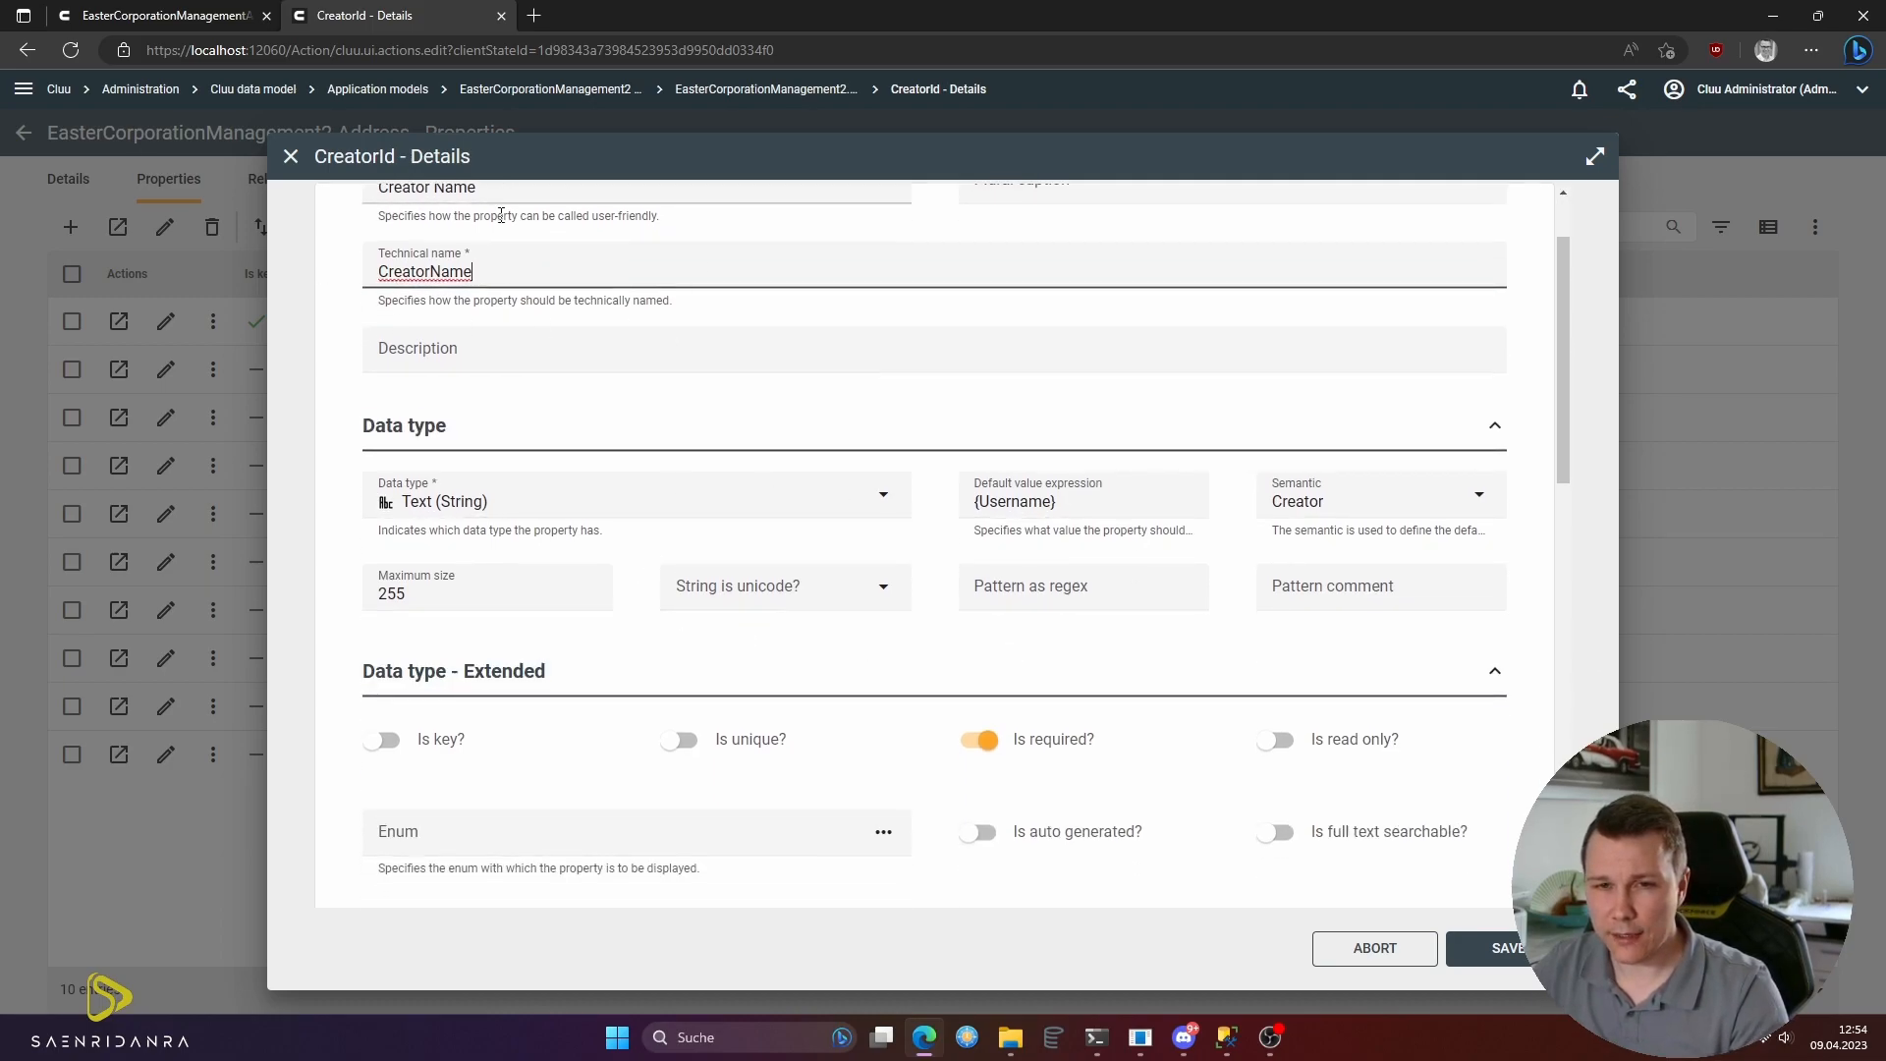
pyautogui.scroll(1, 598, 372)
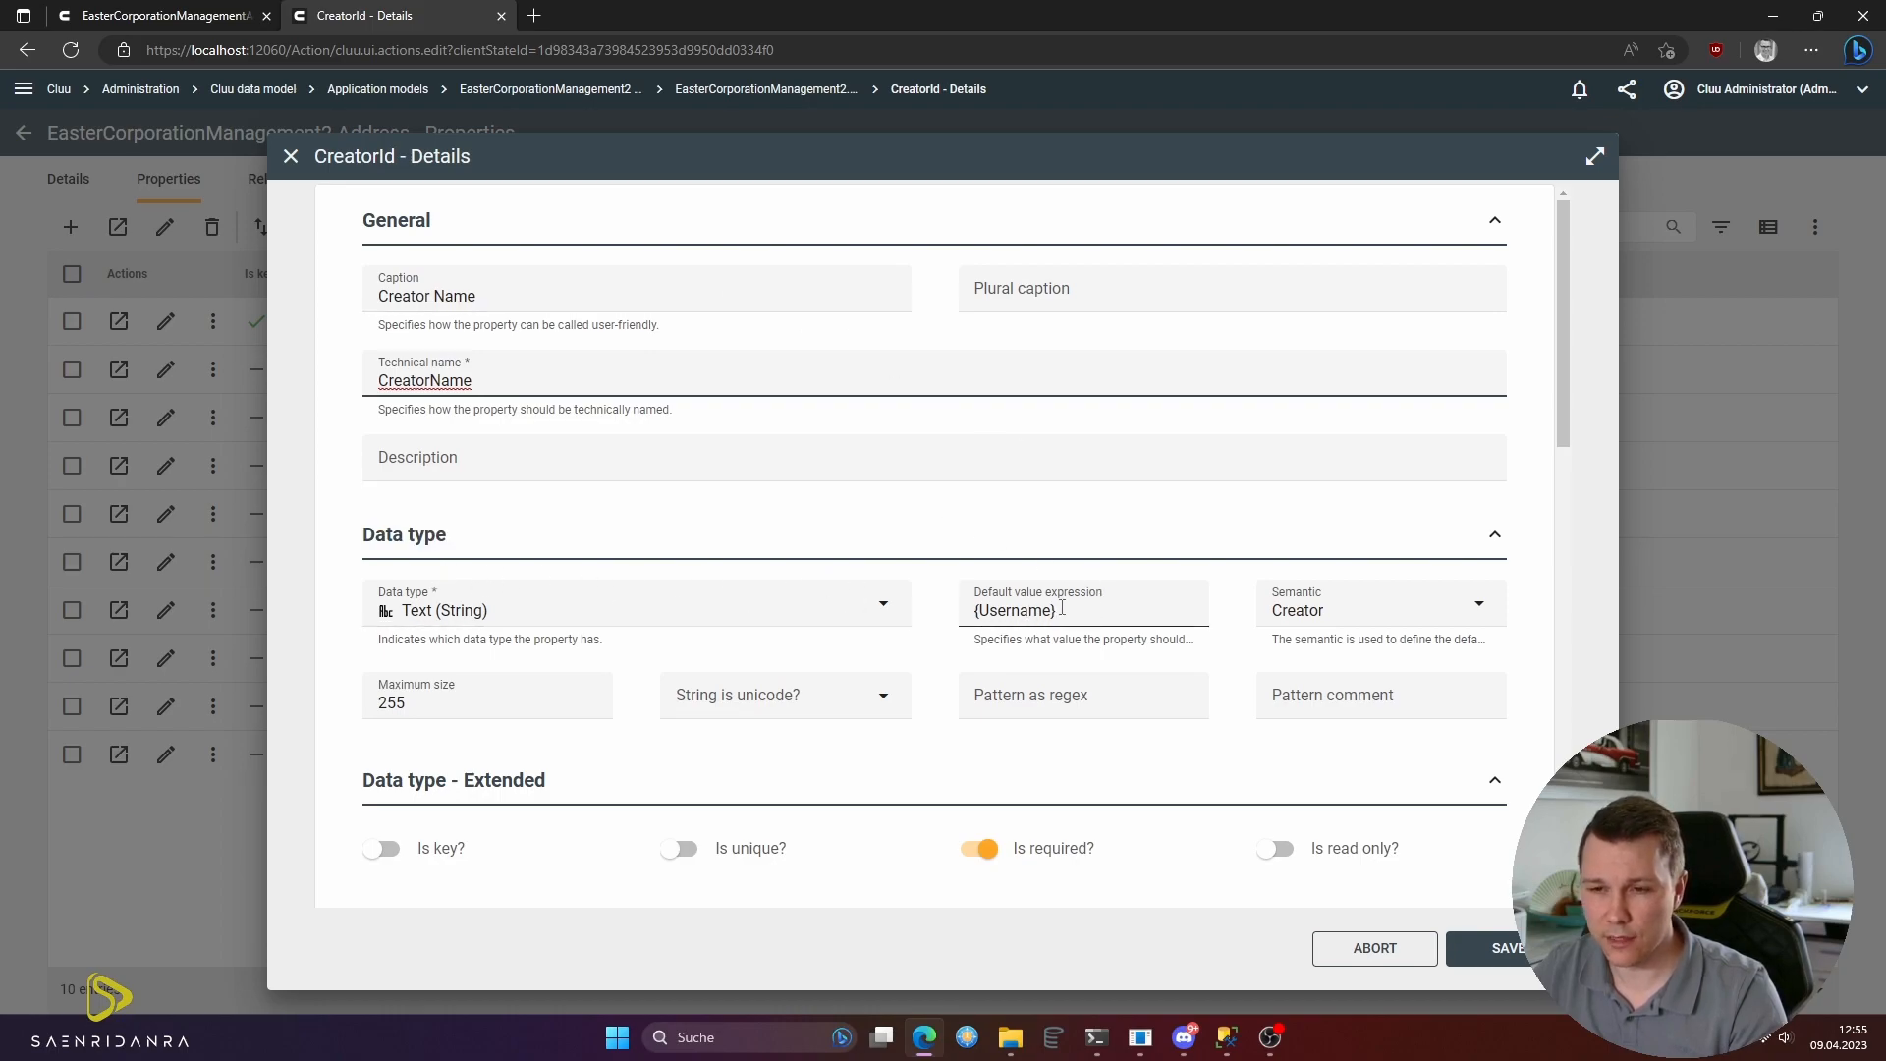
pyautogui.moveTo(1076, 606); pyautogui.dragTo(924, 615)
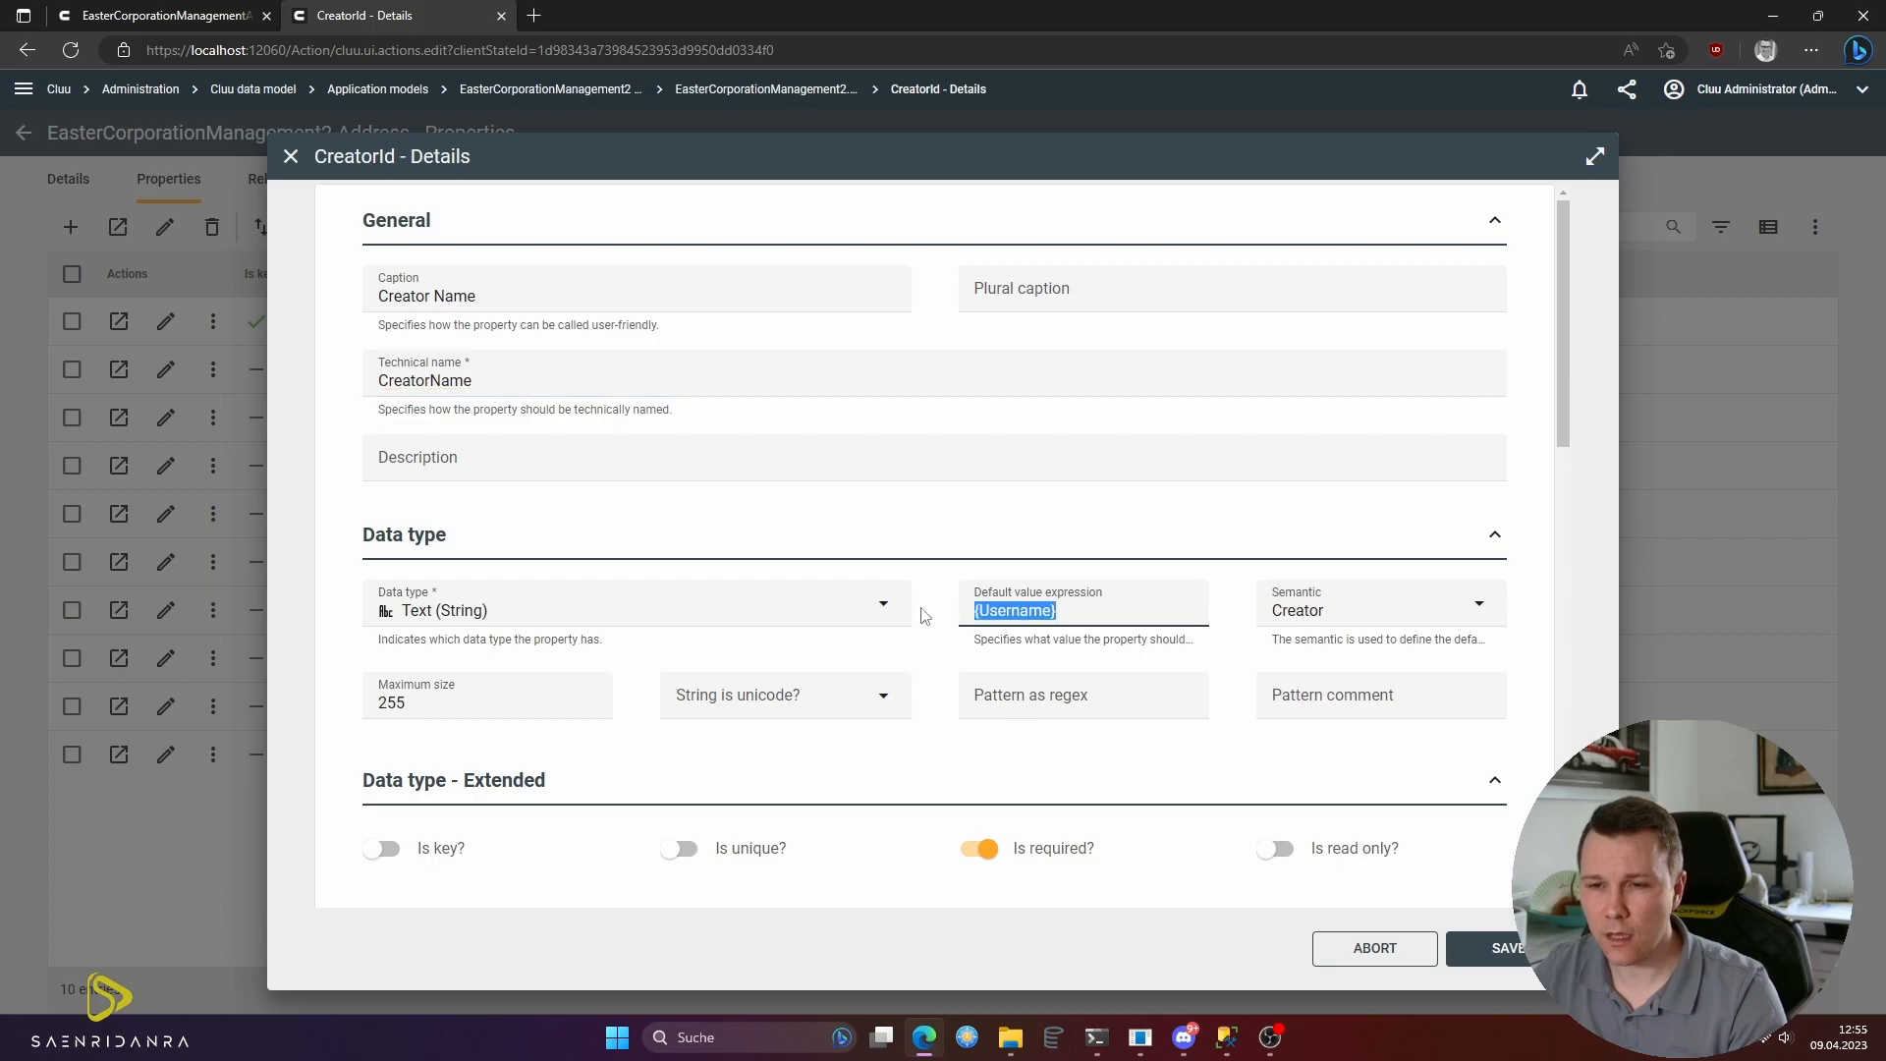
pyautogui.click(1092, 610)
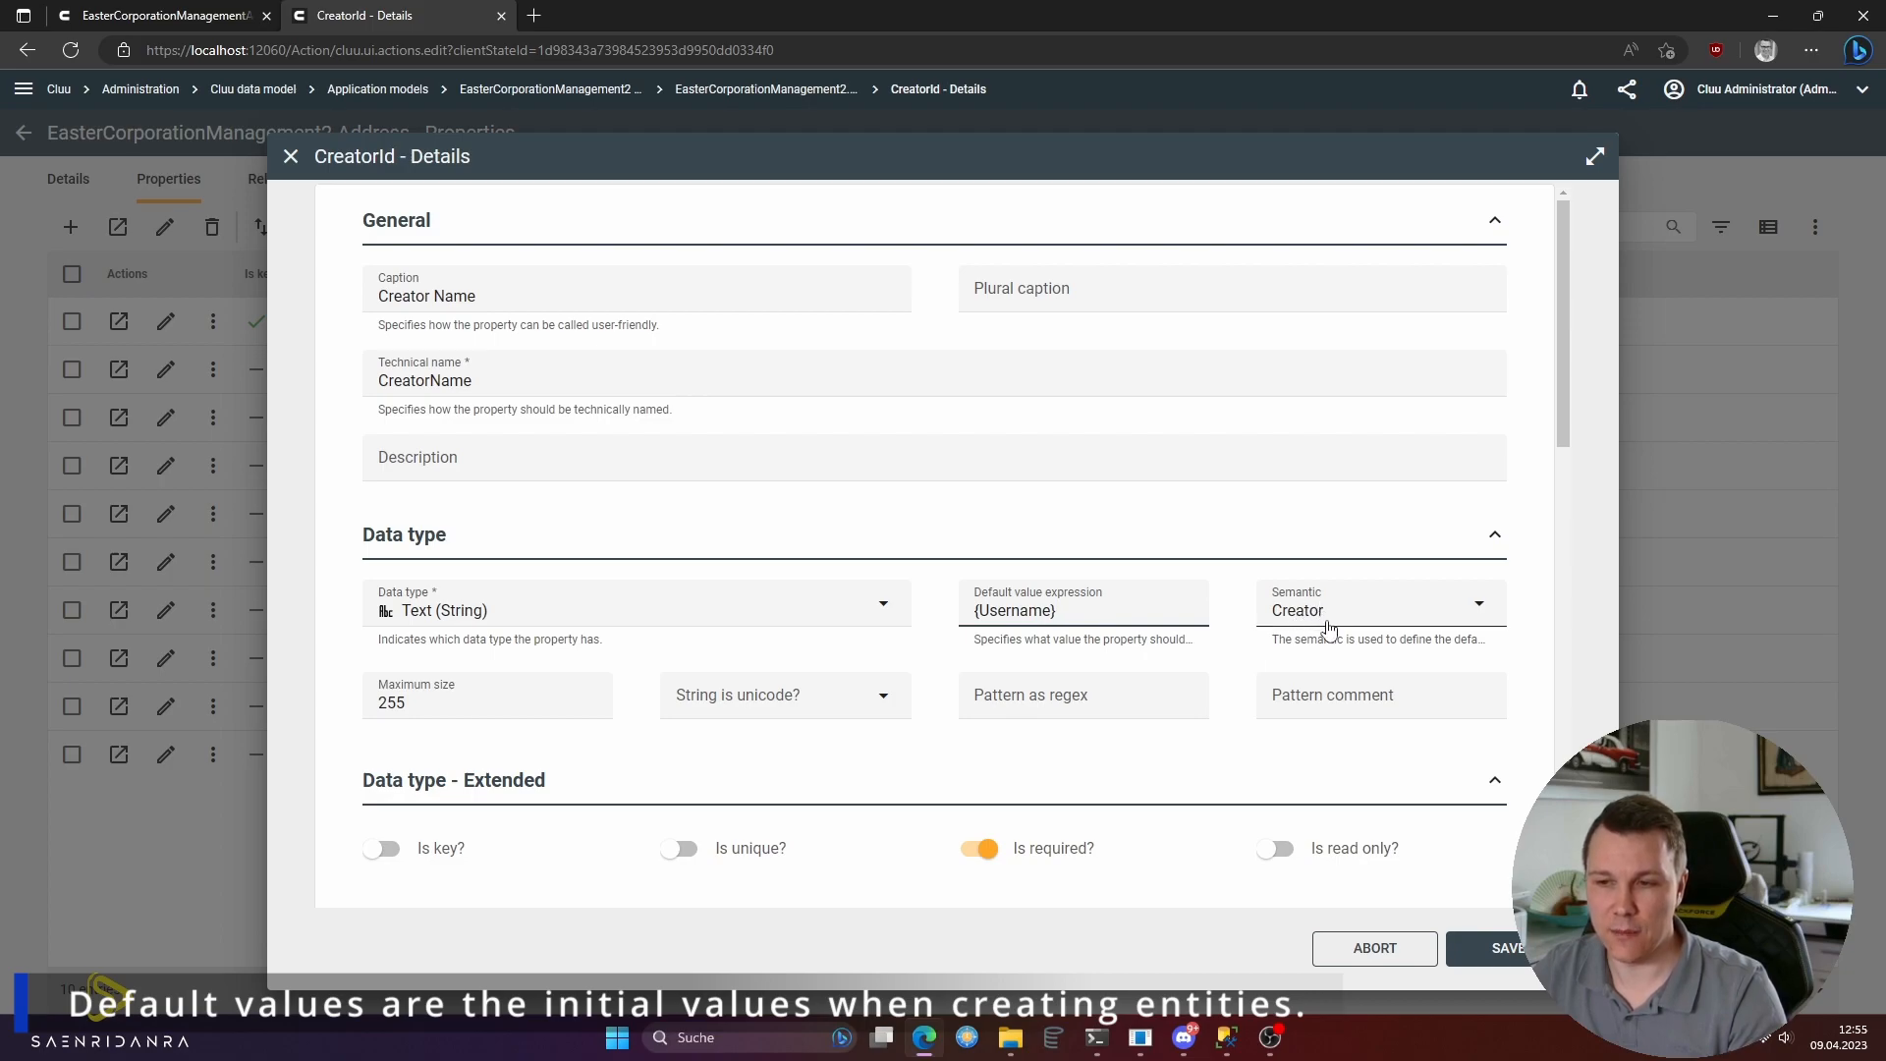
pyautogui.click(1525, 957)
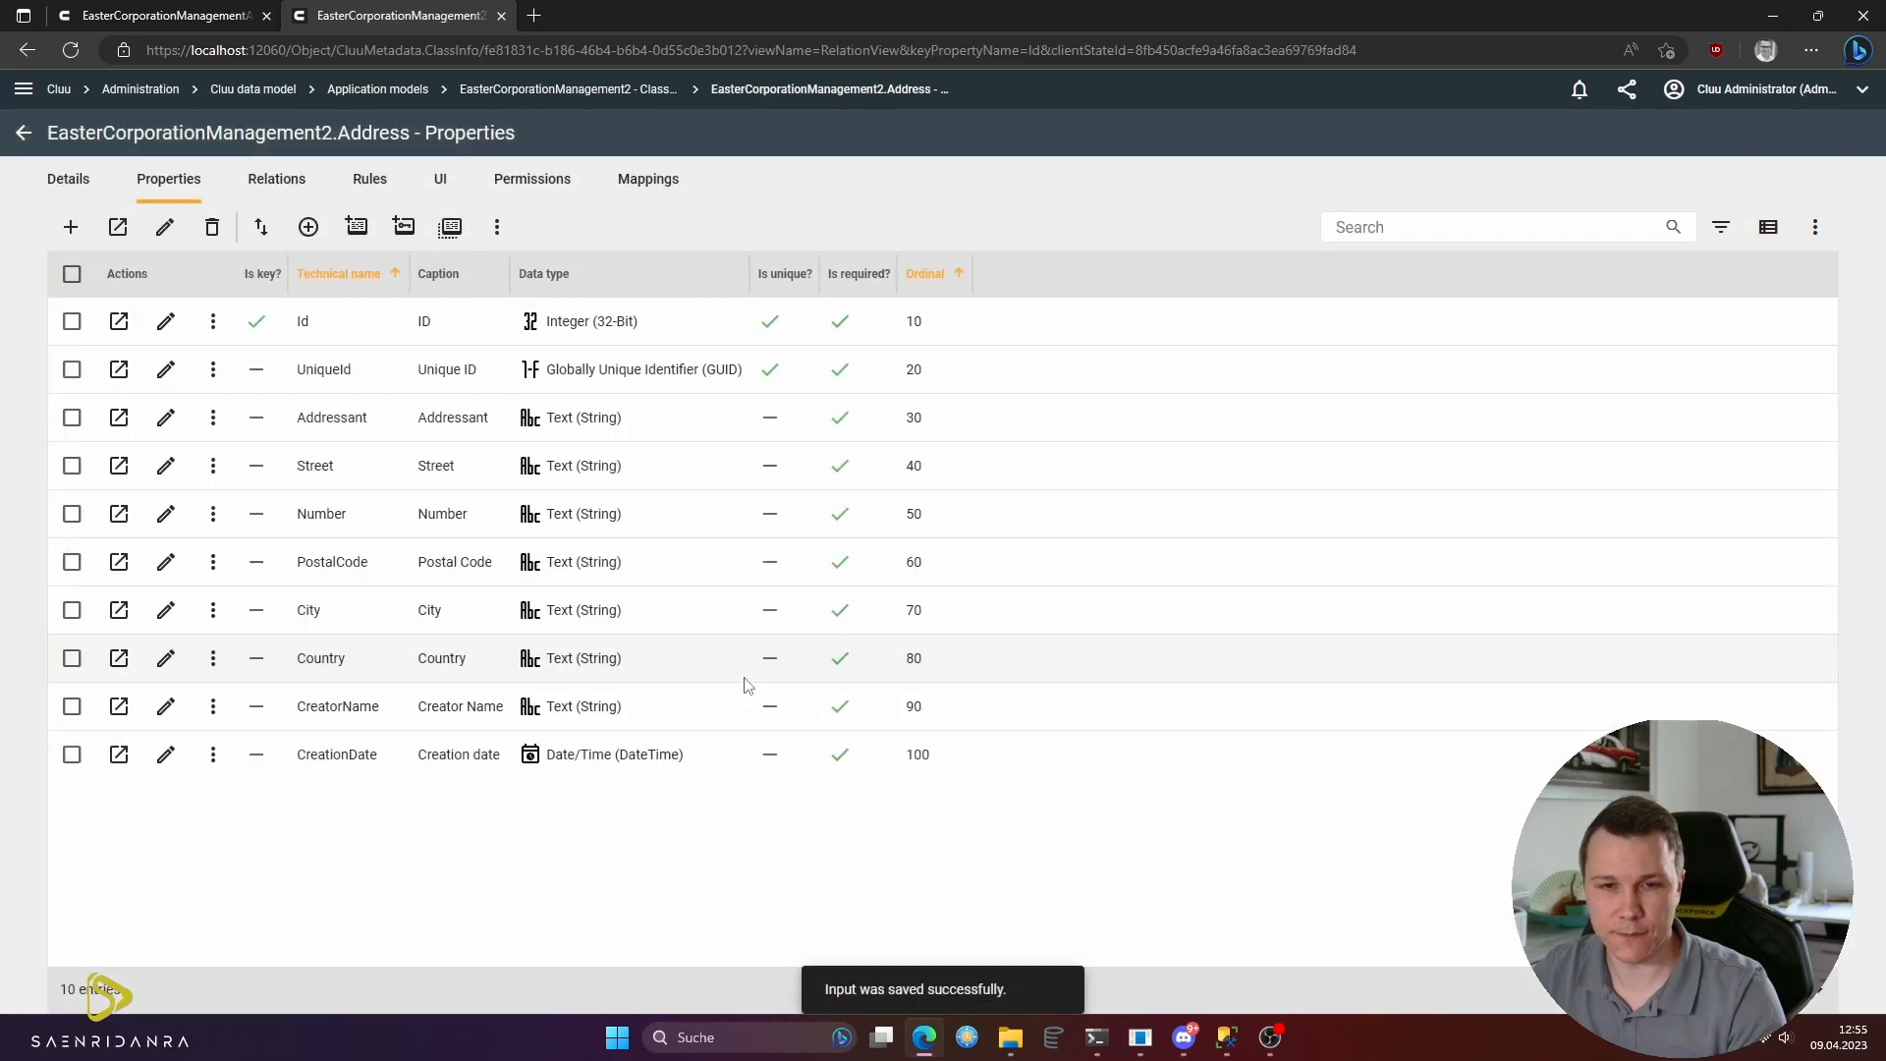
pyautogui.click(70, 275)
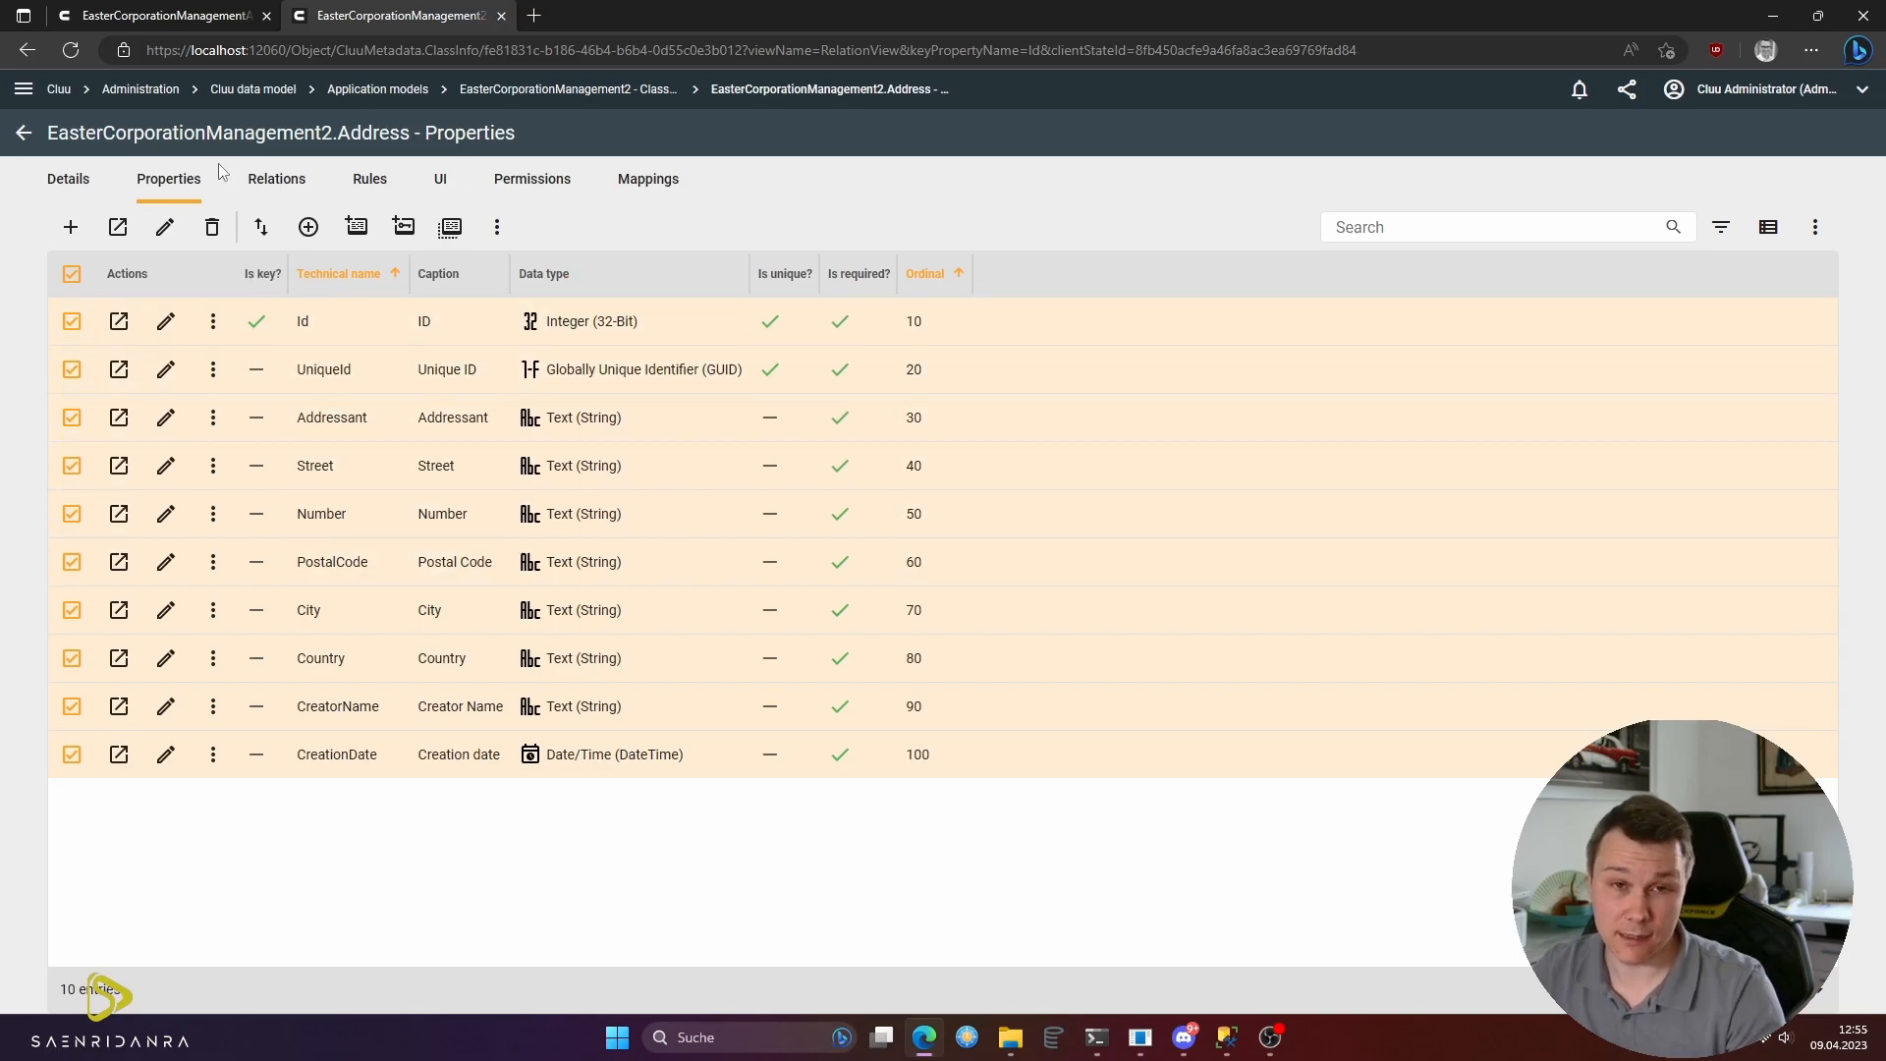
# - Open the overview of all relations in the further metadata configuration and filter it by "creator"
pyautogui.click(165, 11)
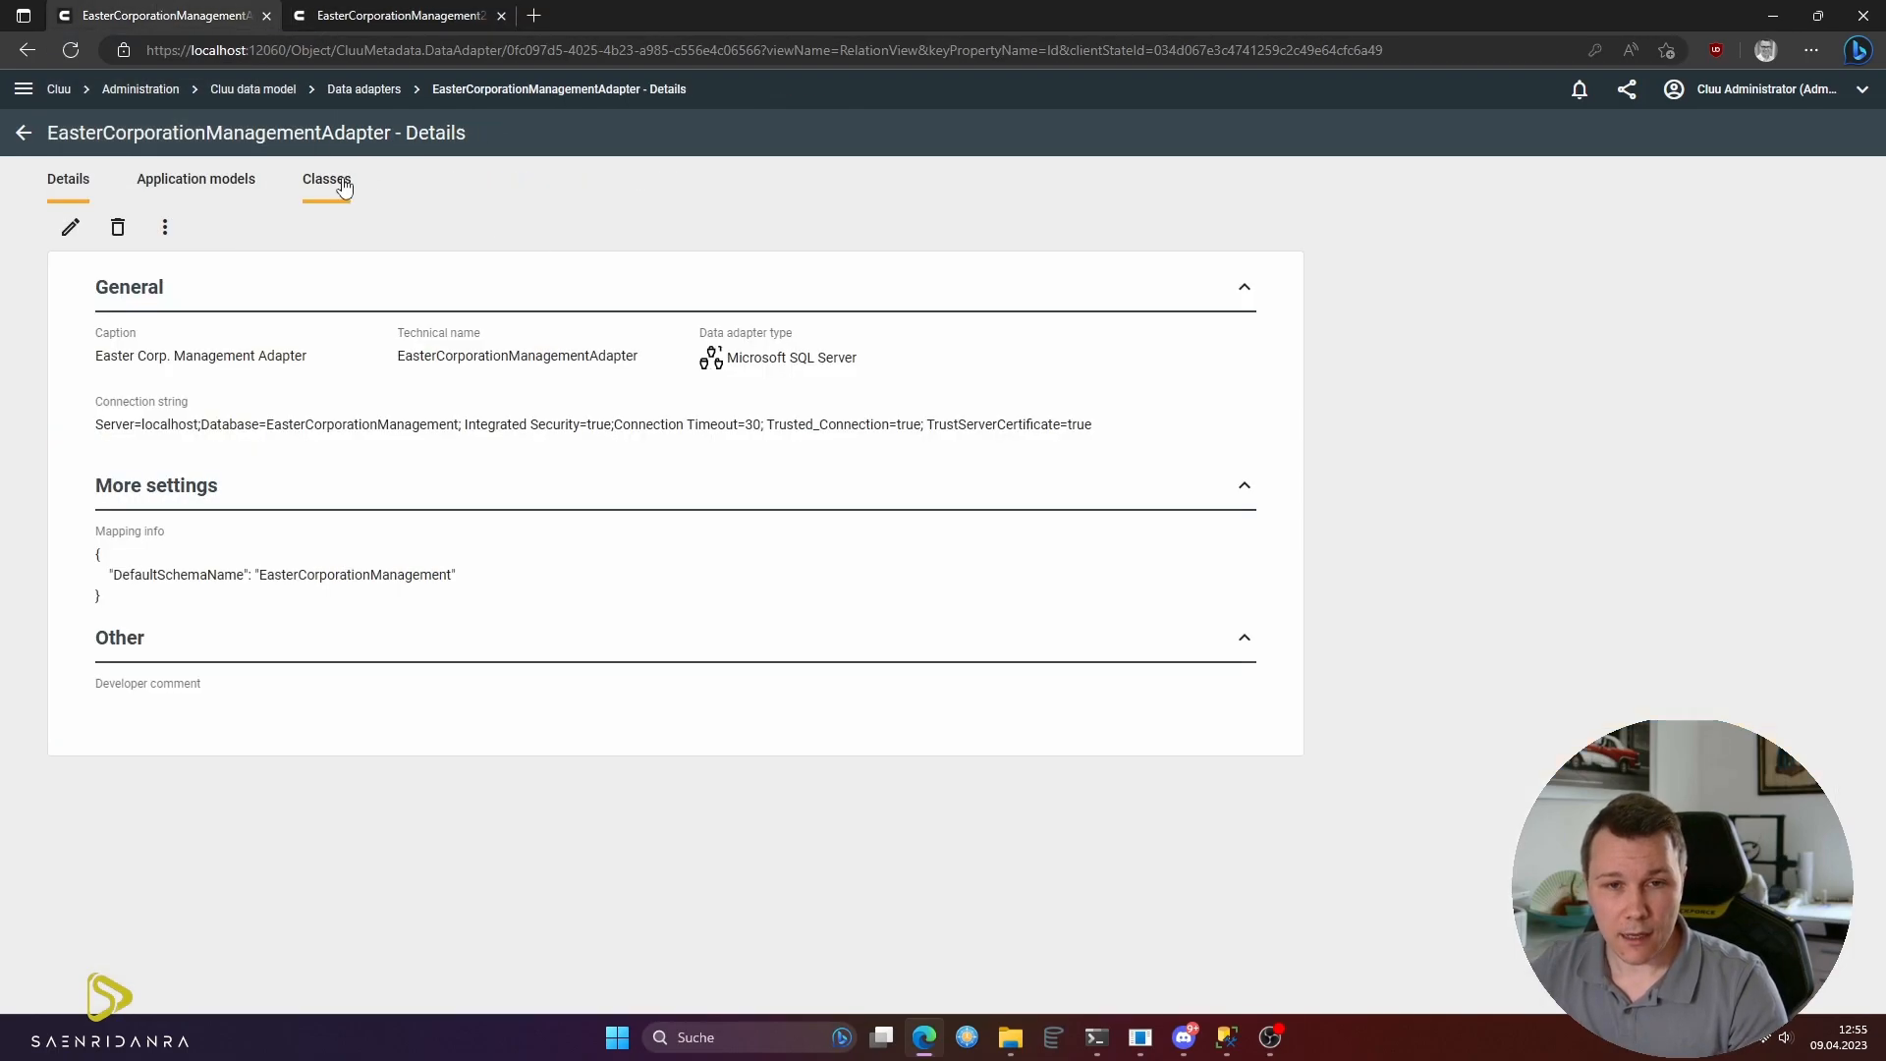
pyautogui.click(144, 99)
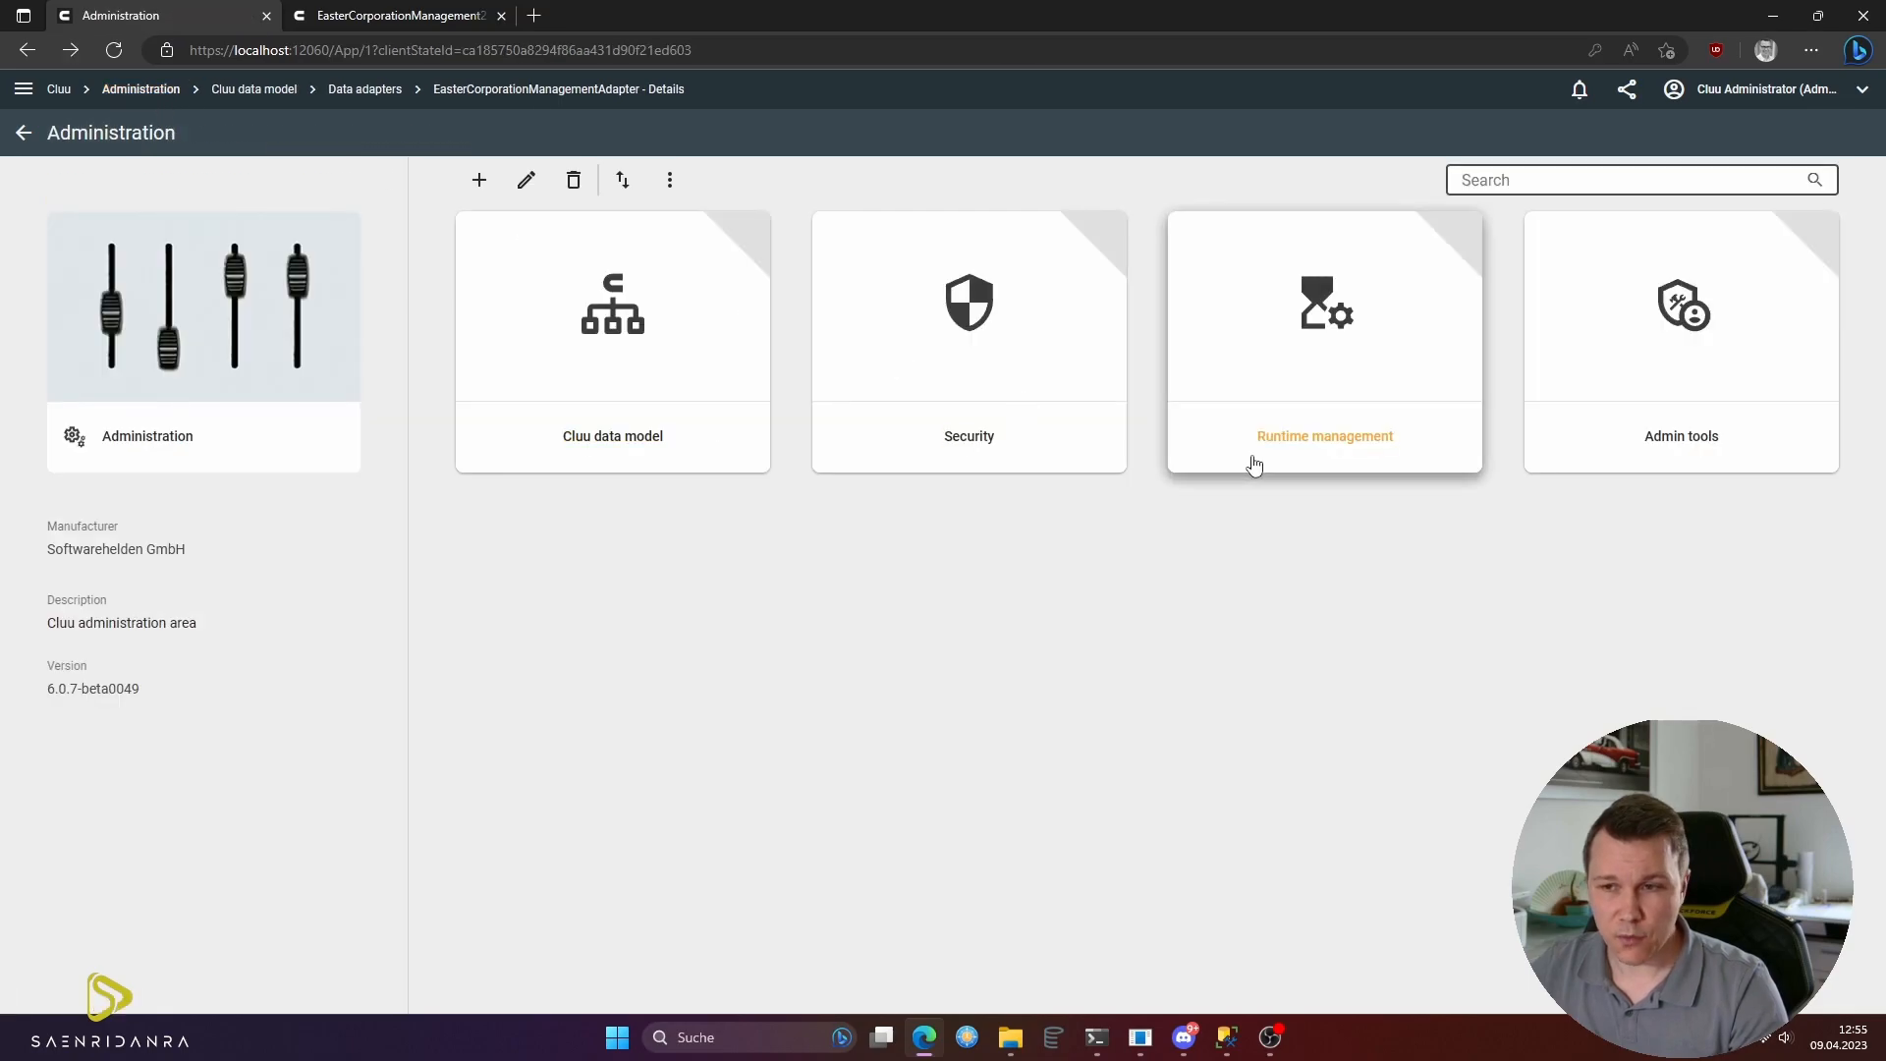
pyautogui.click(639, 370)
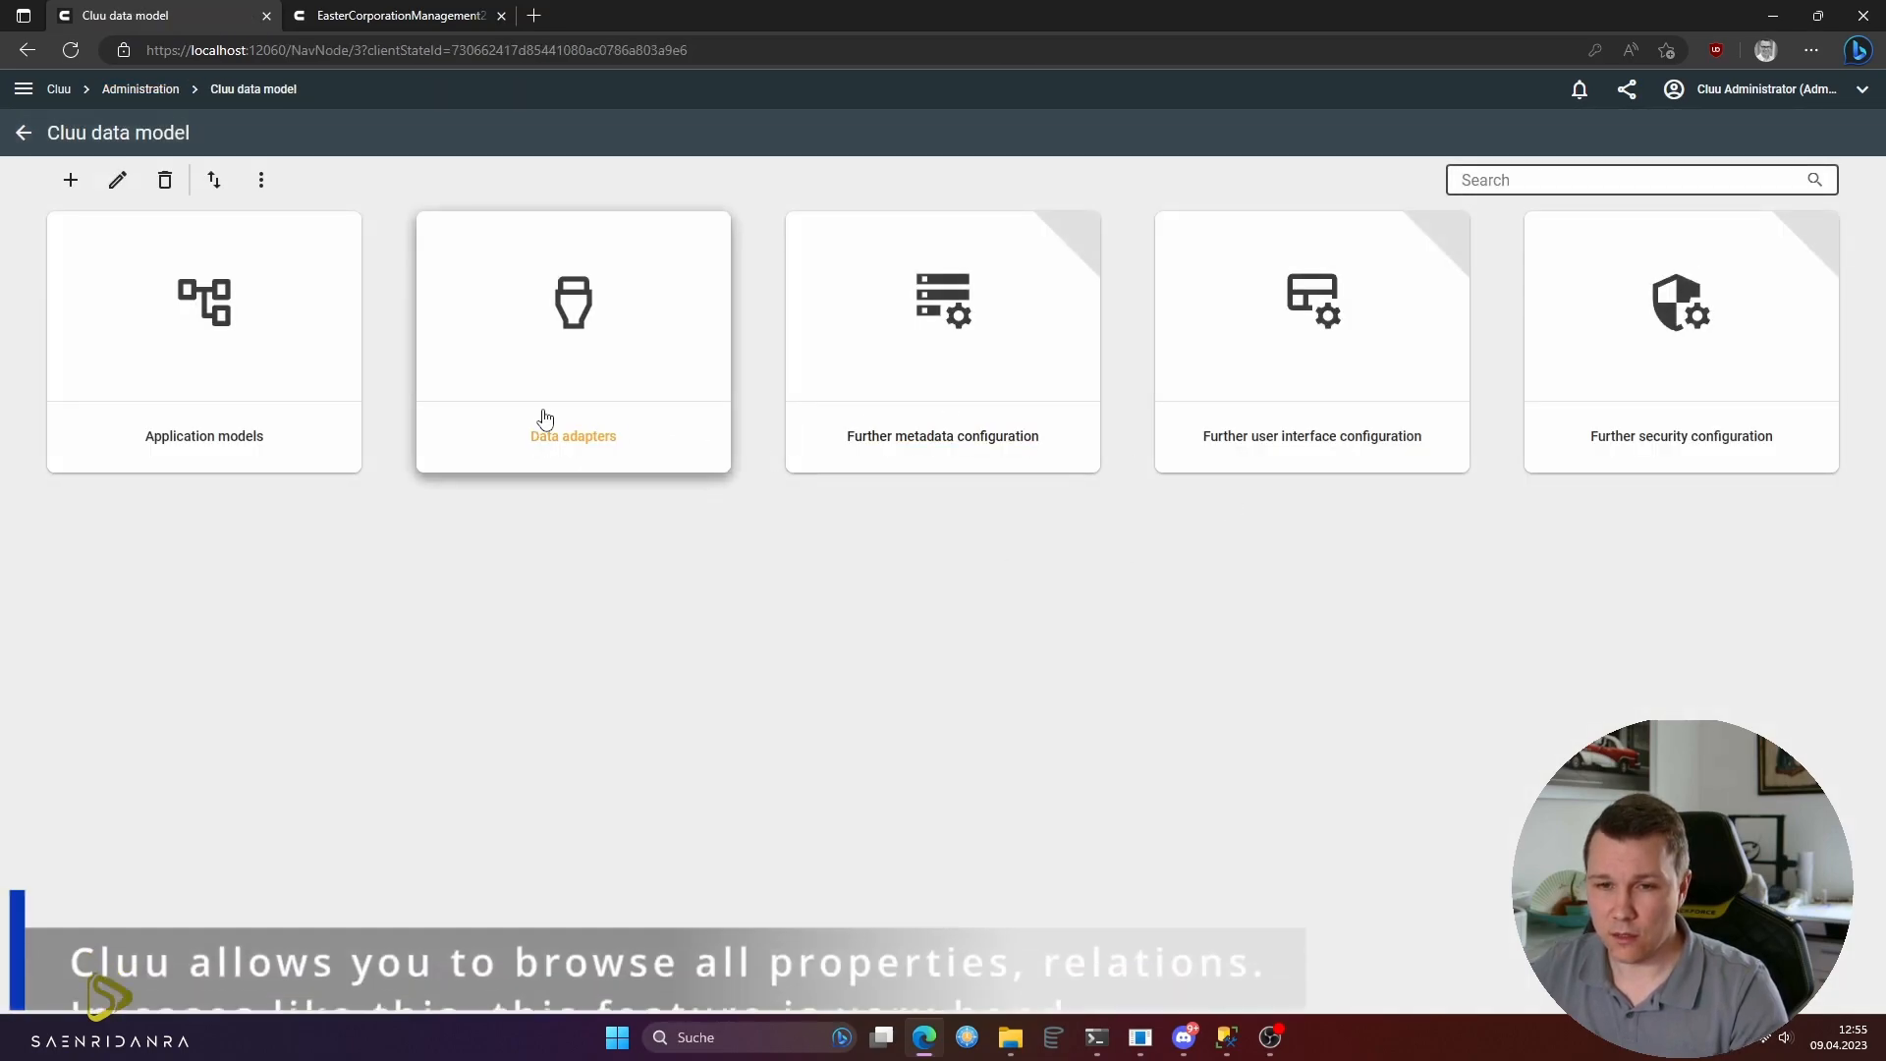
pyautogui.click(914, 408)
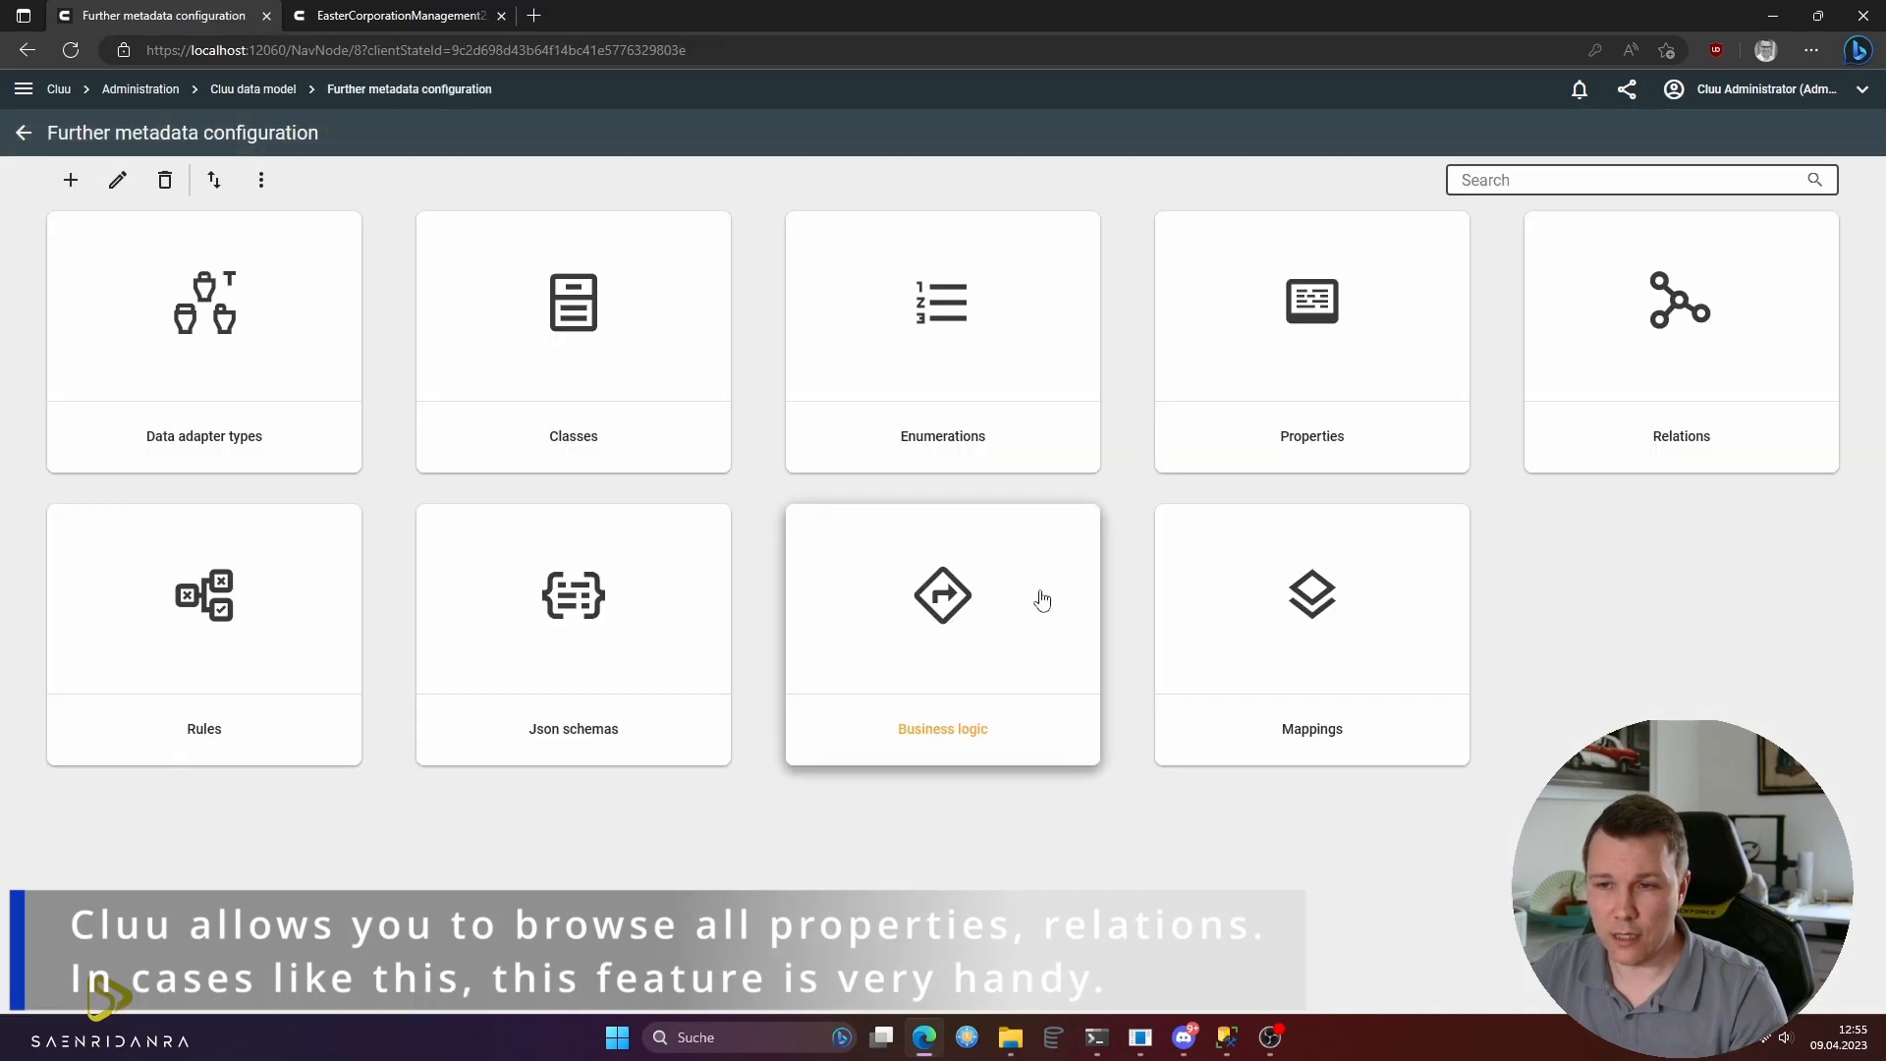
pyautogui.click(1690, 369)
pyautogui.write('creator')
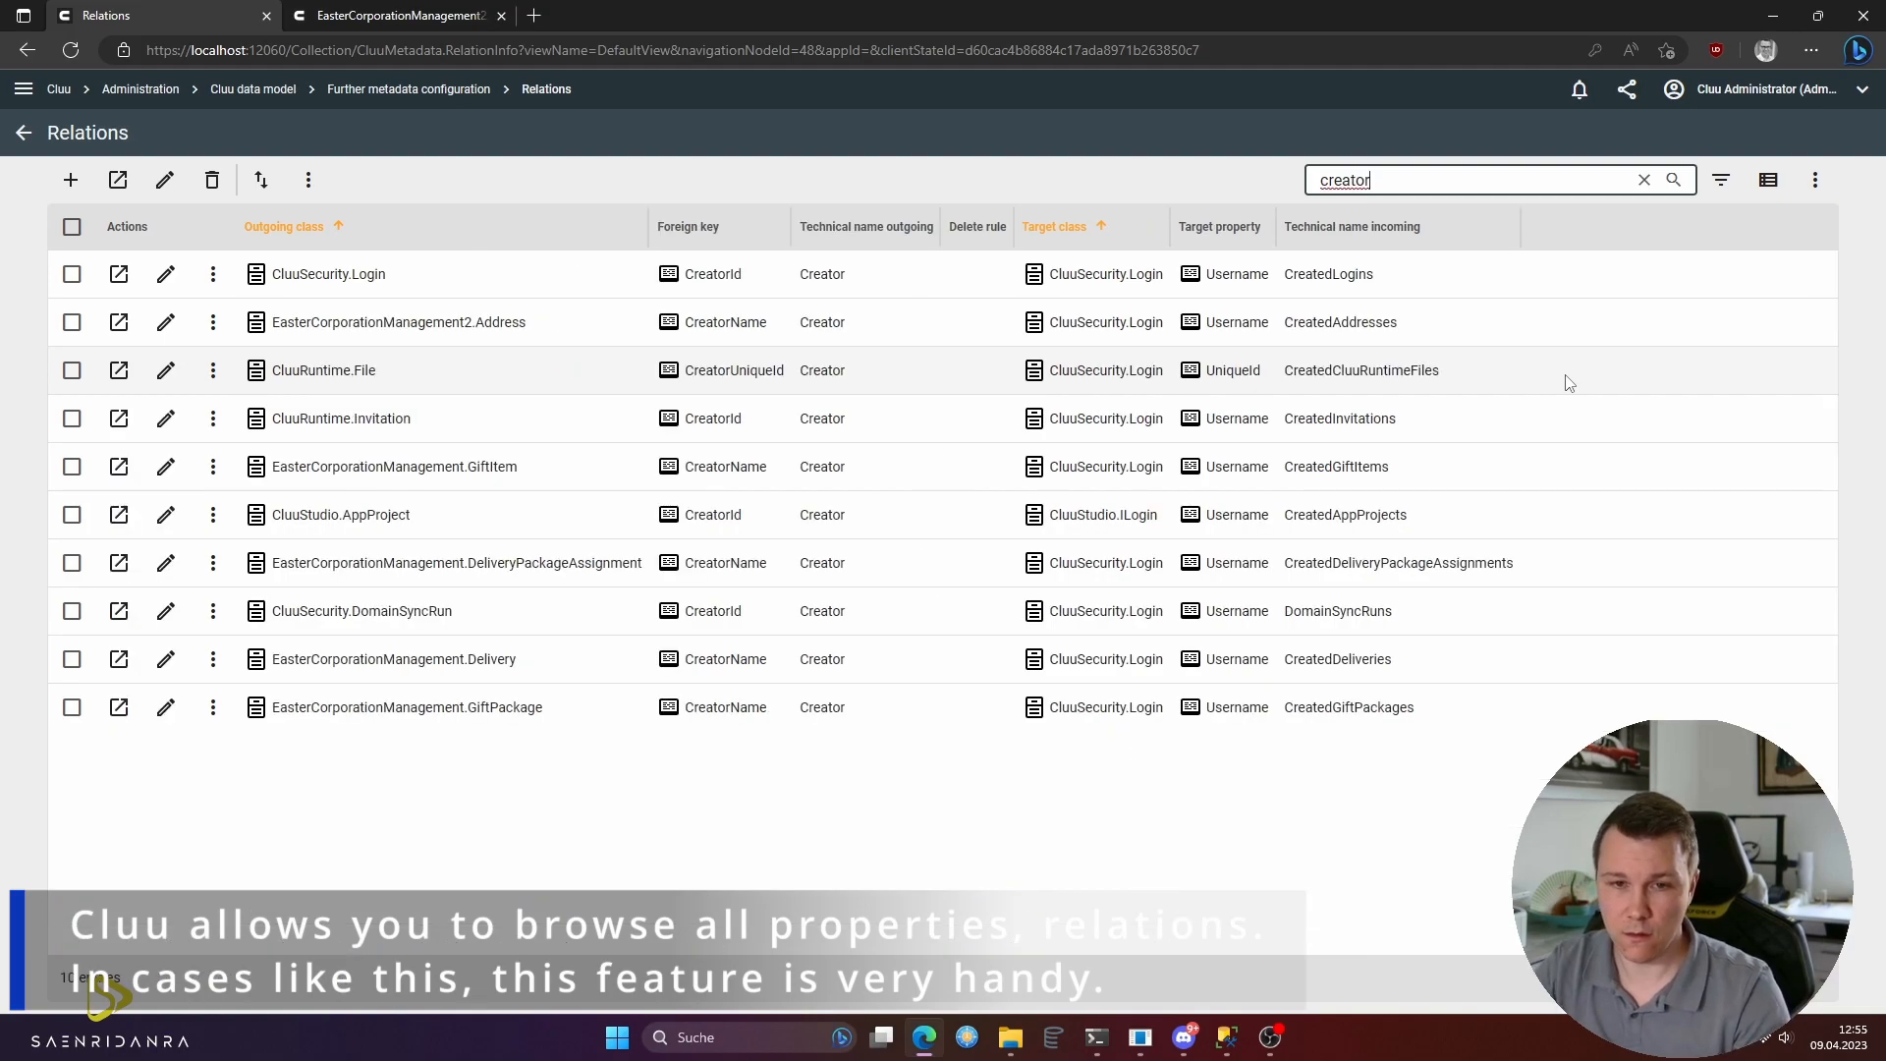
# - Delete the Creator relations of EasterCorporationManagement's GiftItem, DeliveryPackageAssignment, Delivery and GiftPackage classes
pyautogui.click(584, 469)
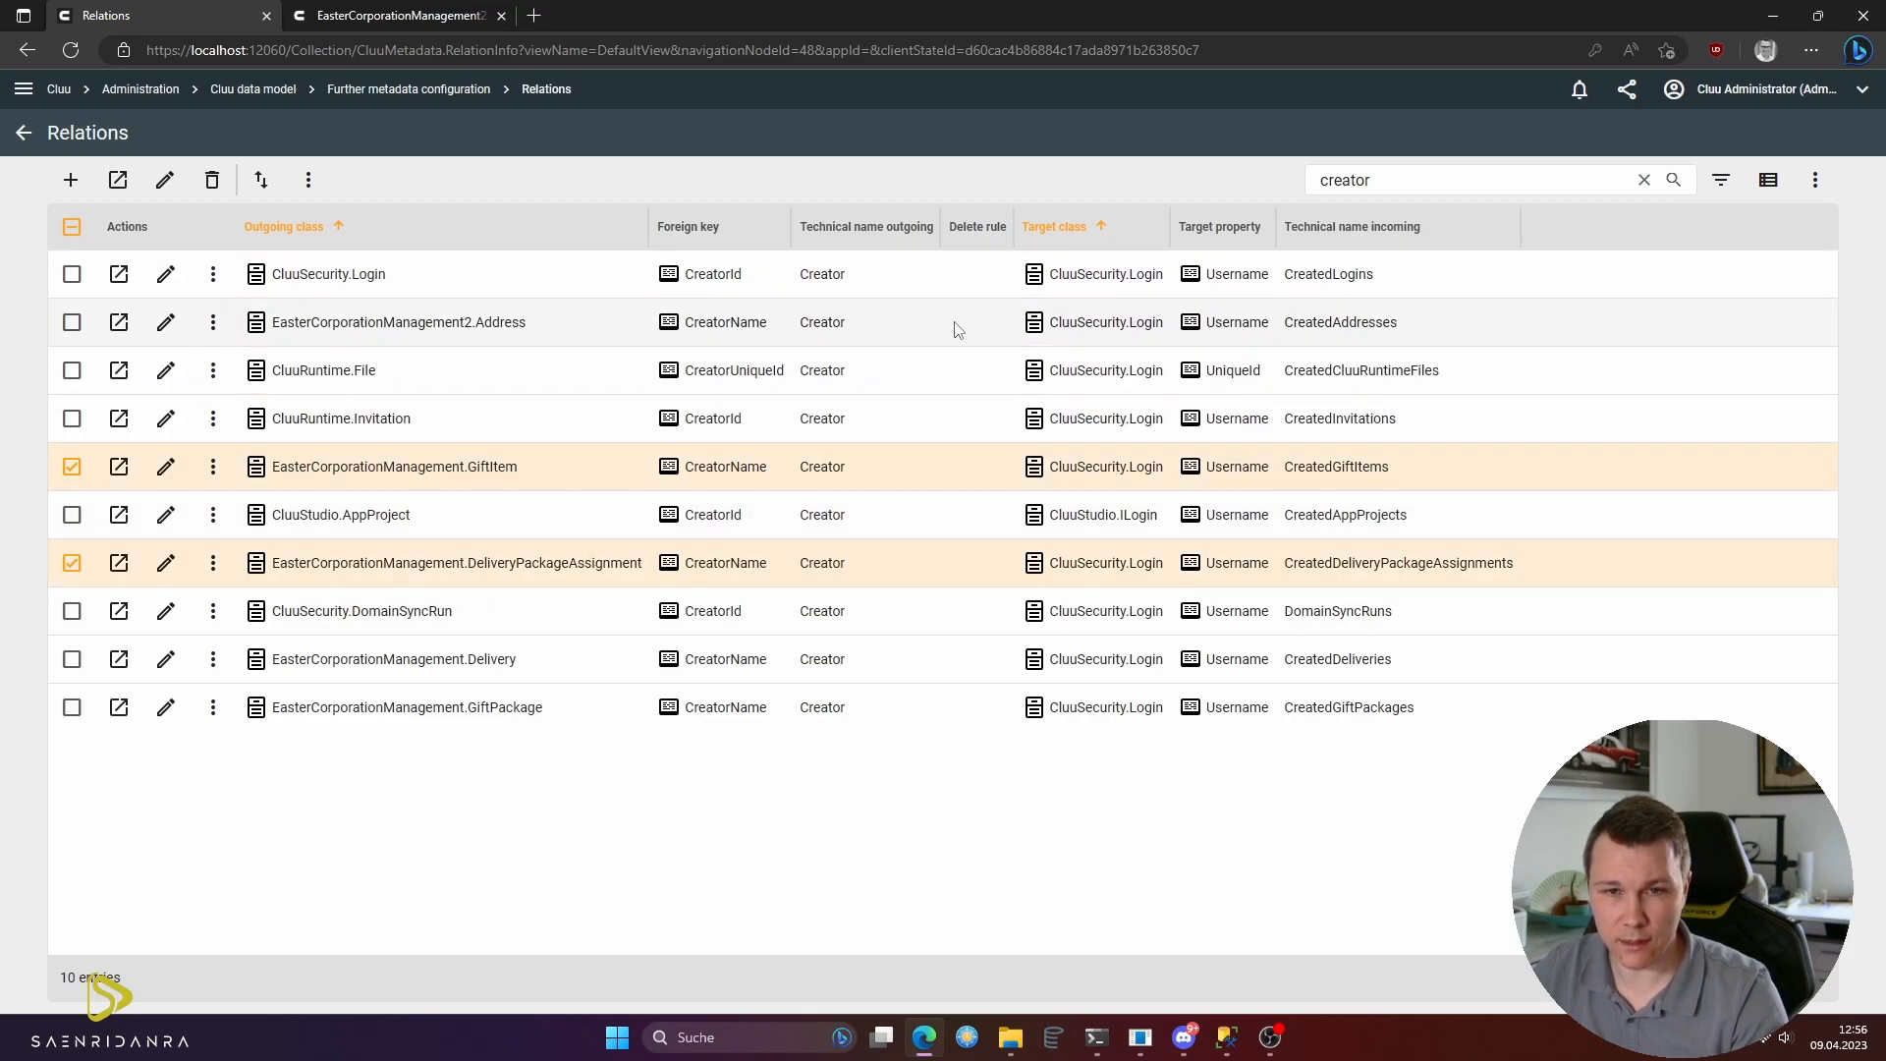
pyautogui.click(577, 666)
pyautogui.click(590, 710)
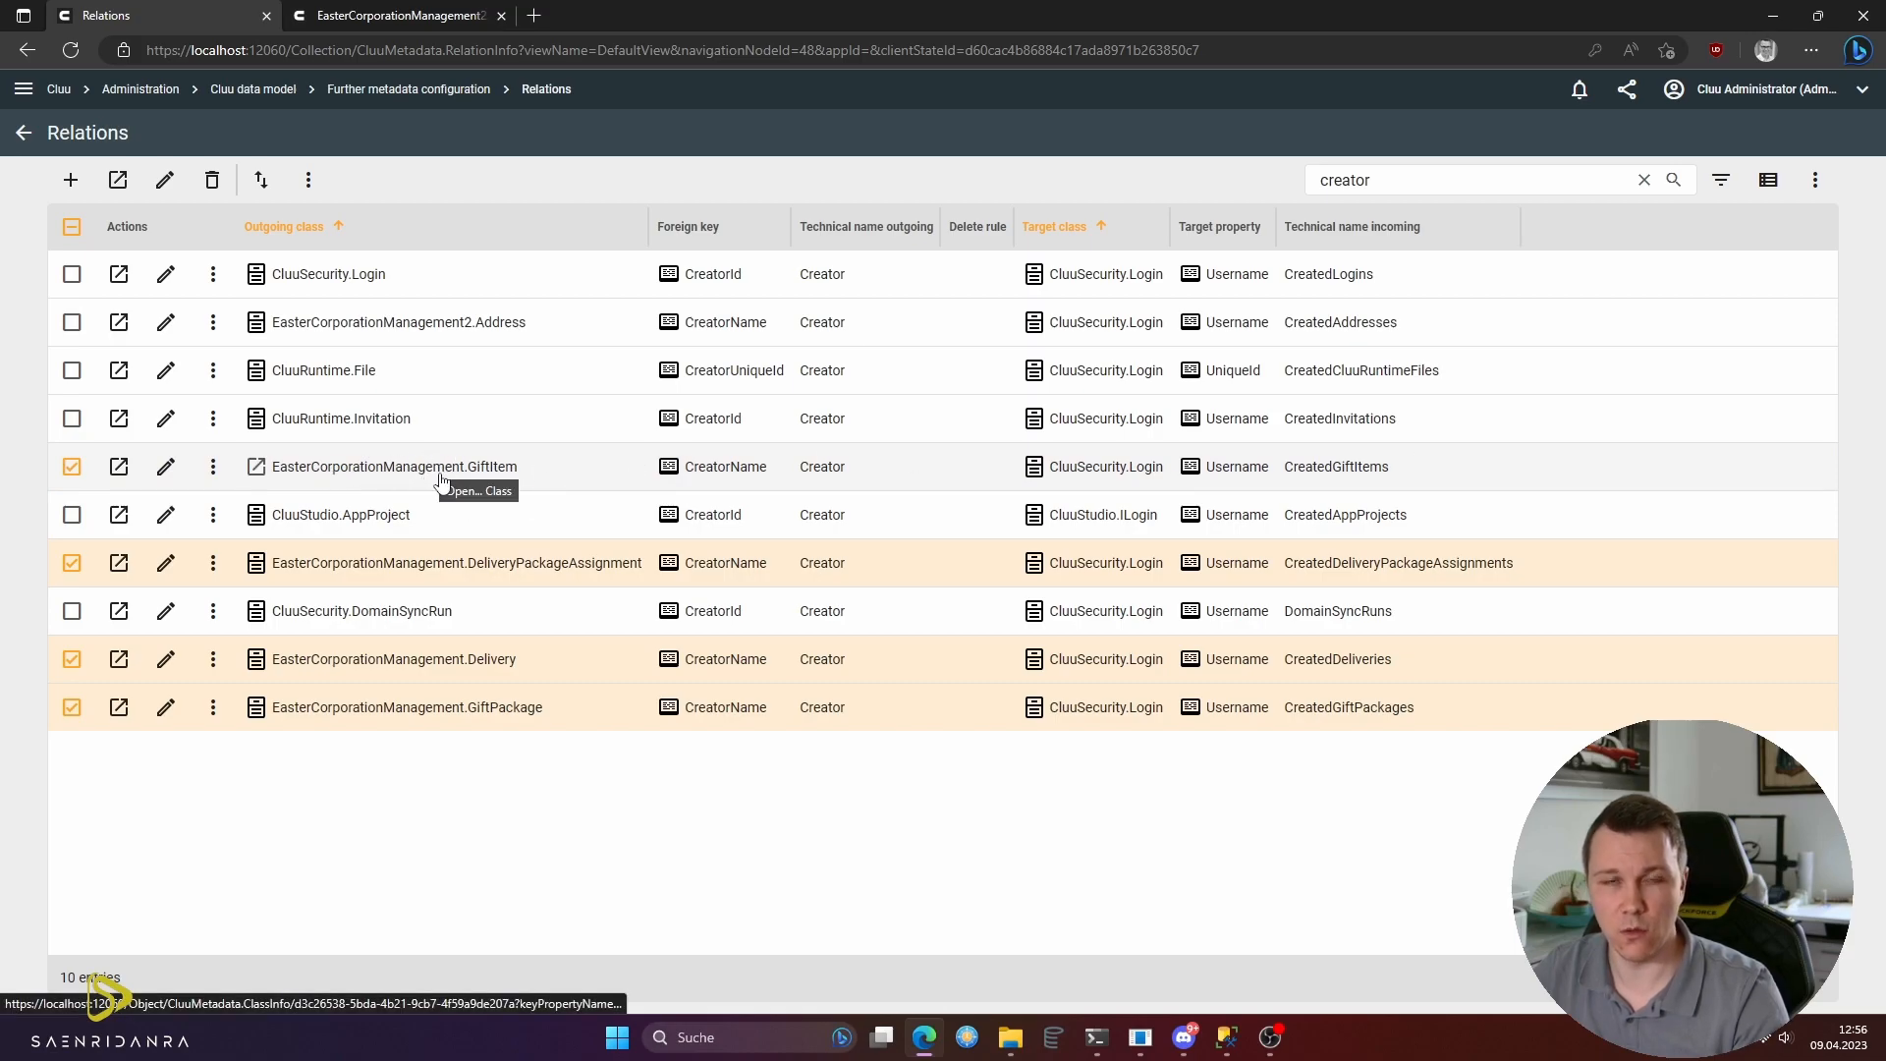
pyautogui.click(211, 182)
pyautogui.click(1478, 873)
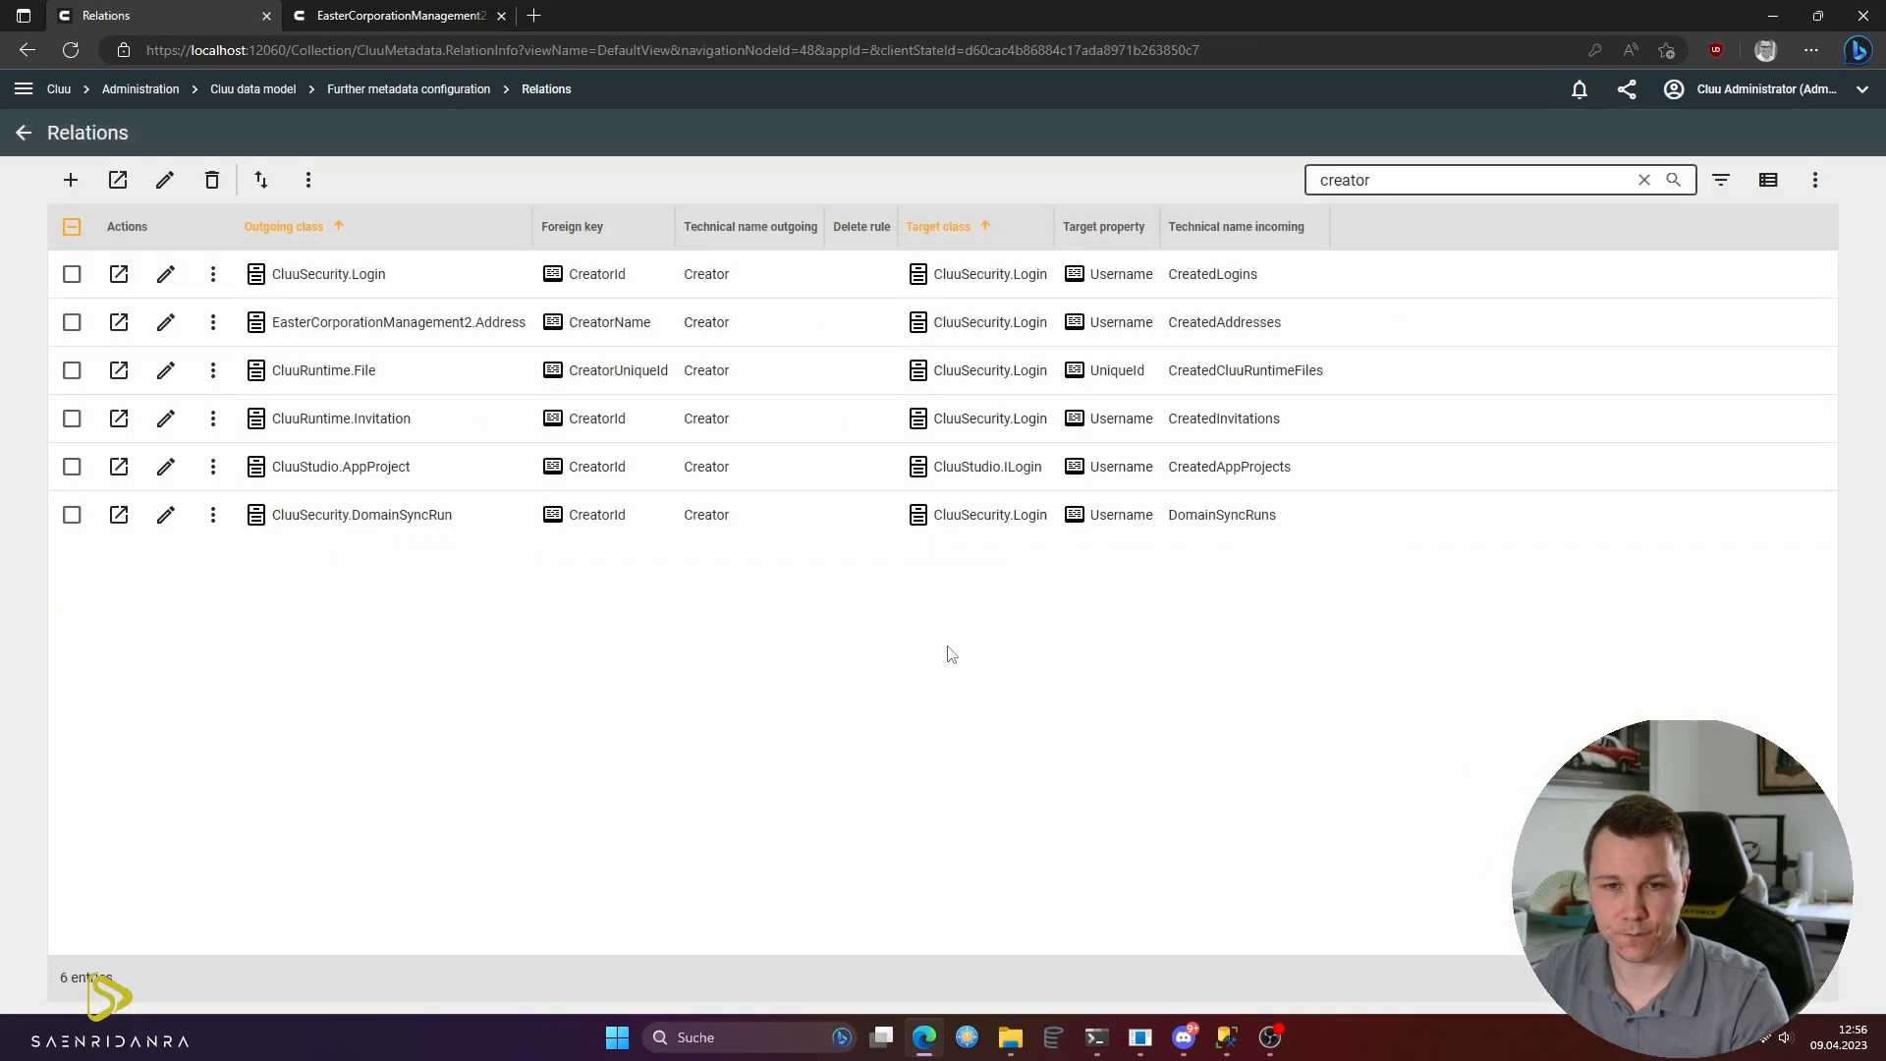
# - Return from the Address properties to the EasterCorporationManagement2 class list, and invalidate all services from the relations page
pyautogui.click(373, 15)
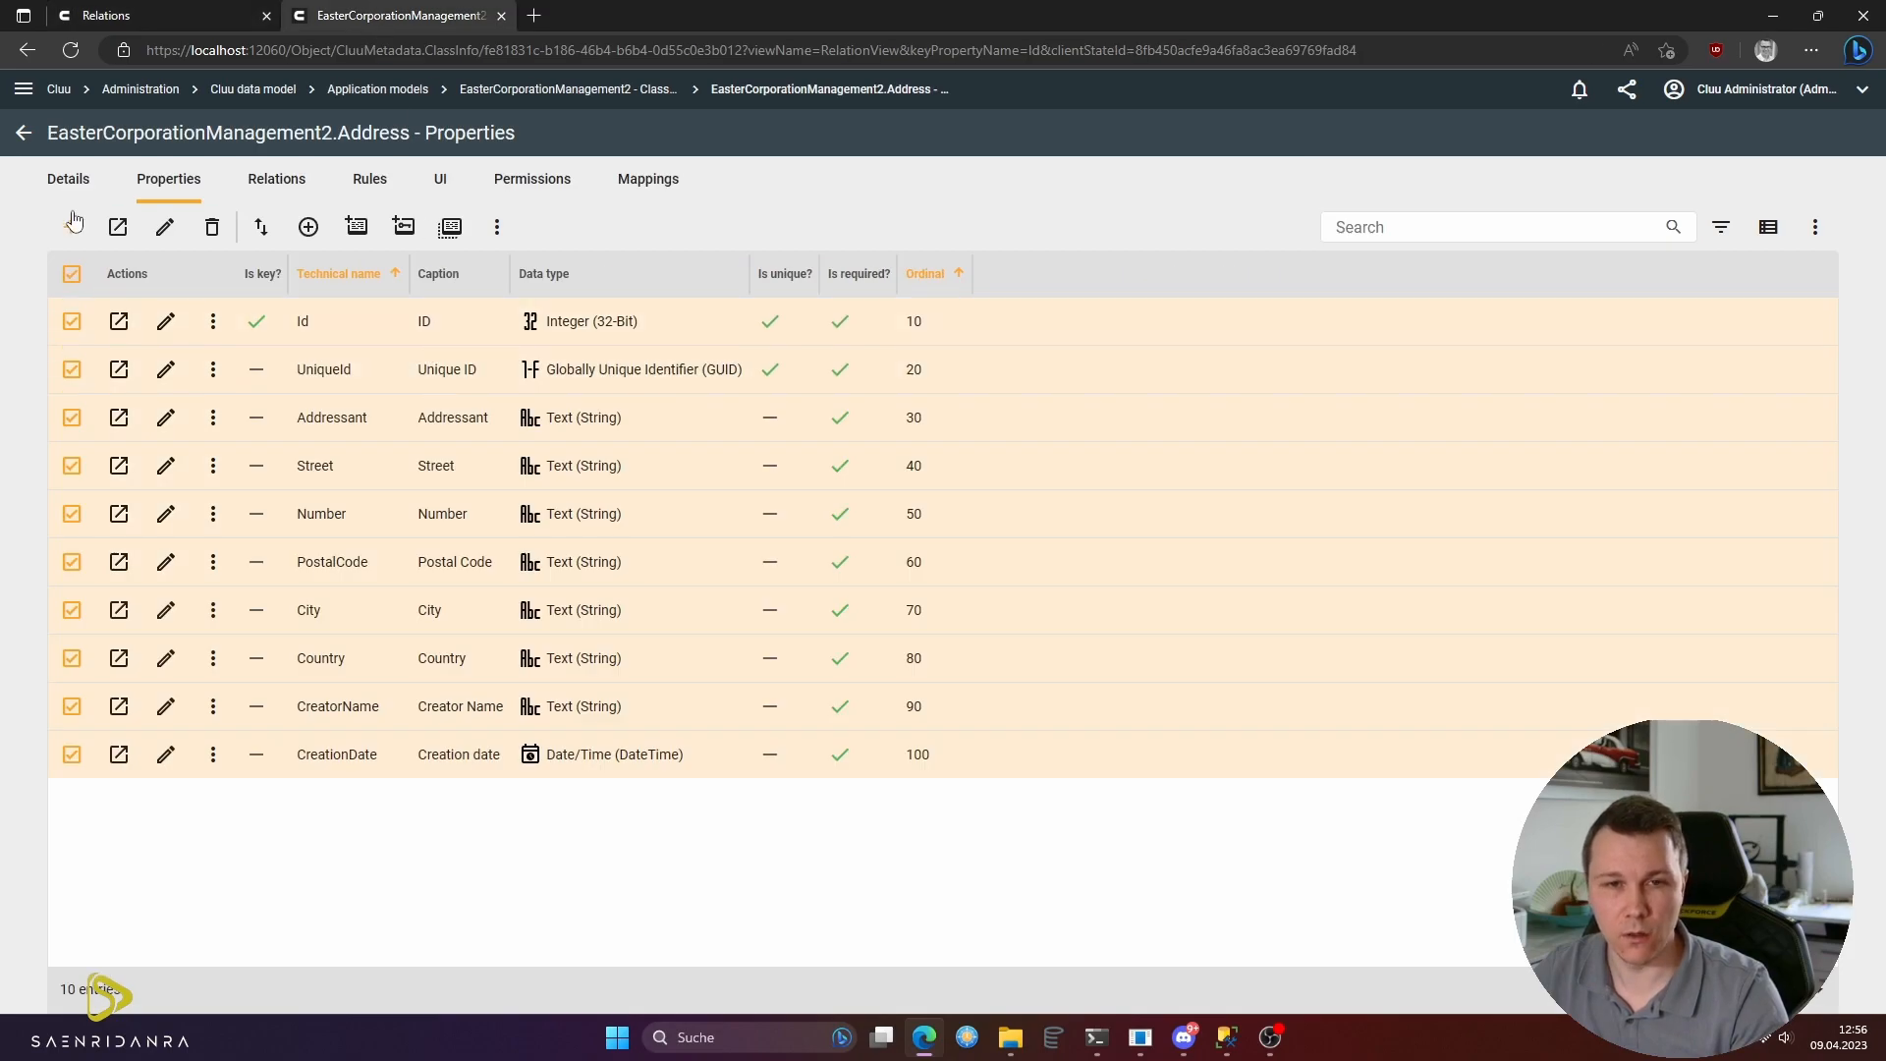
pyautogui.click(23, 132)
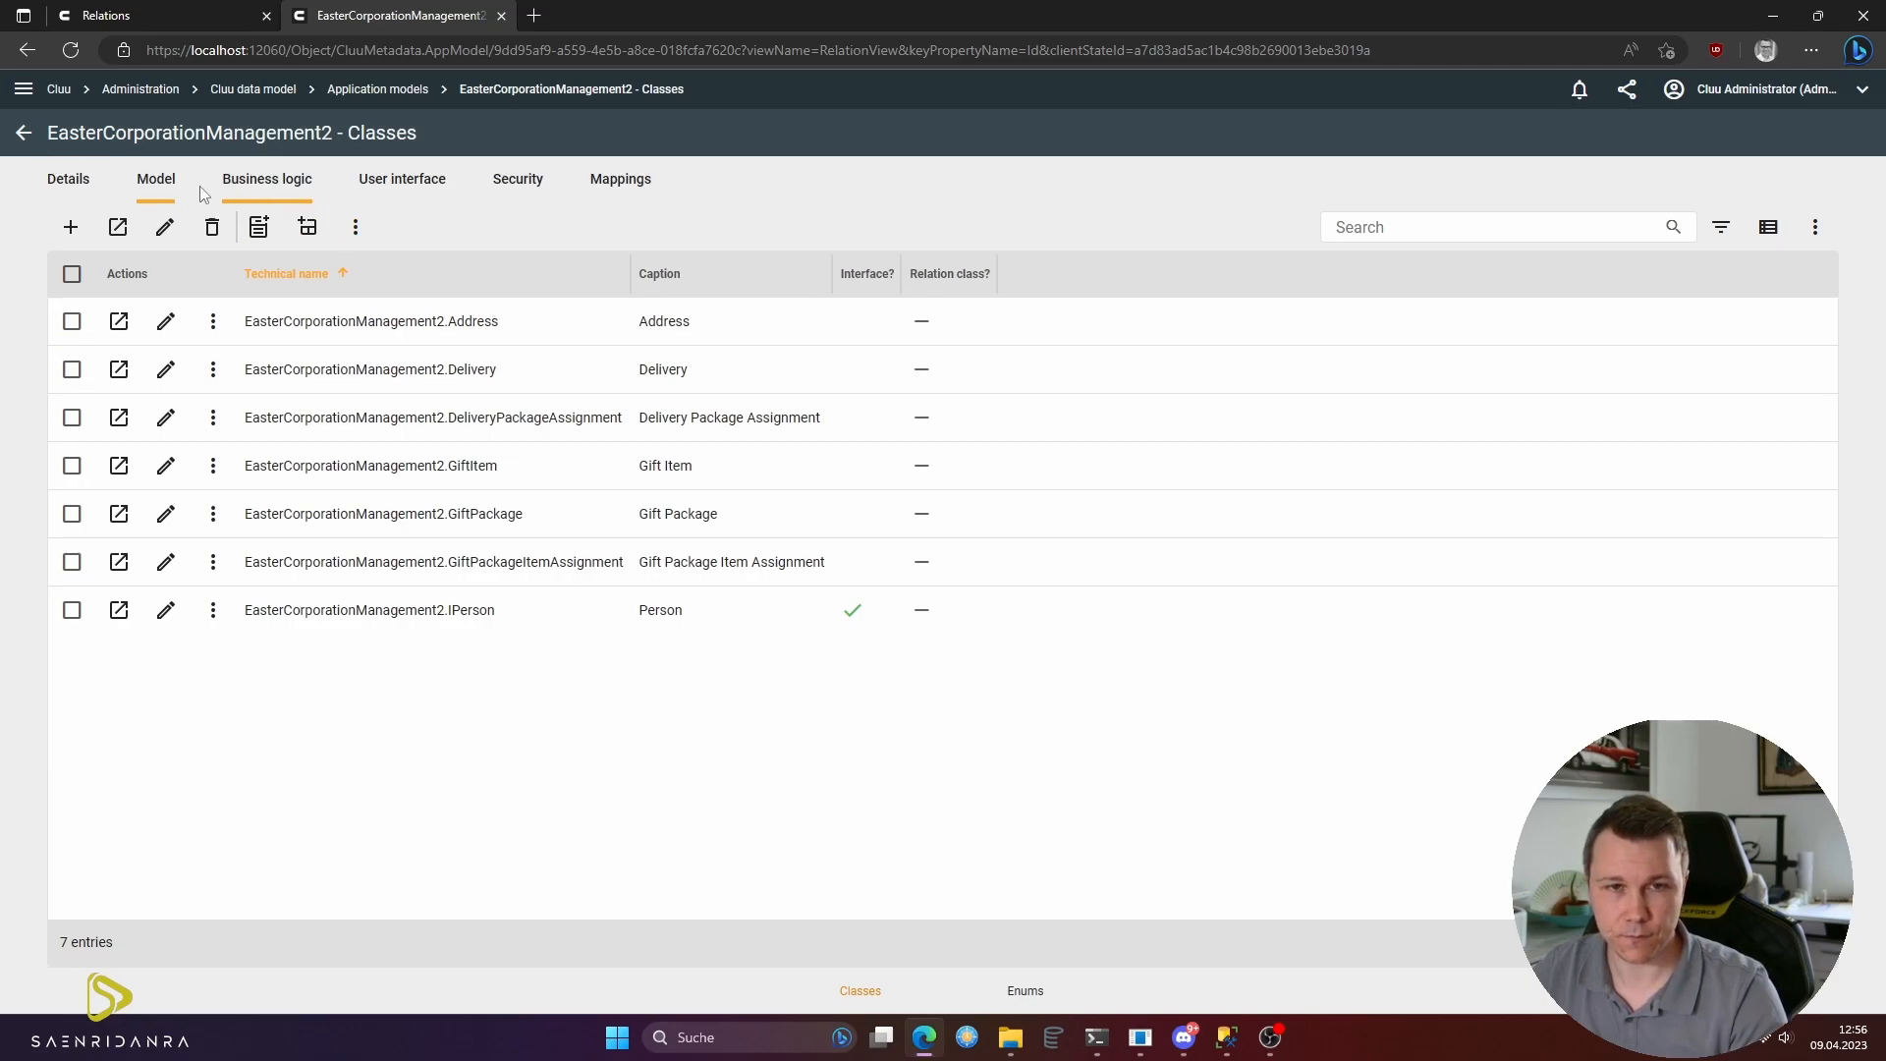
pyautogui.click(108, 15)
pyautogui.click(22, 88)
pyautogui.click(136, 367)
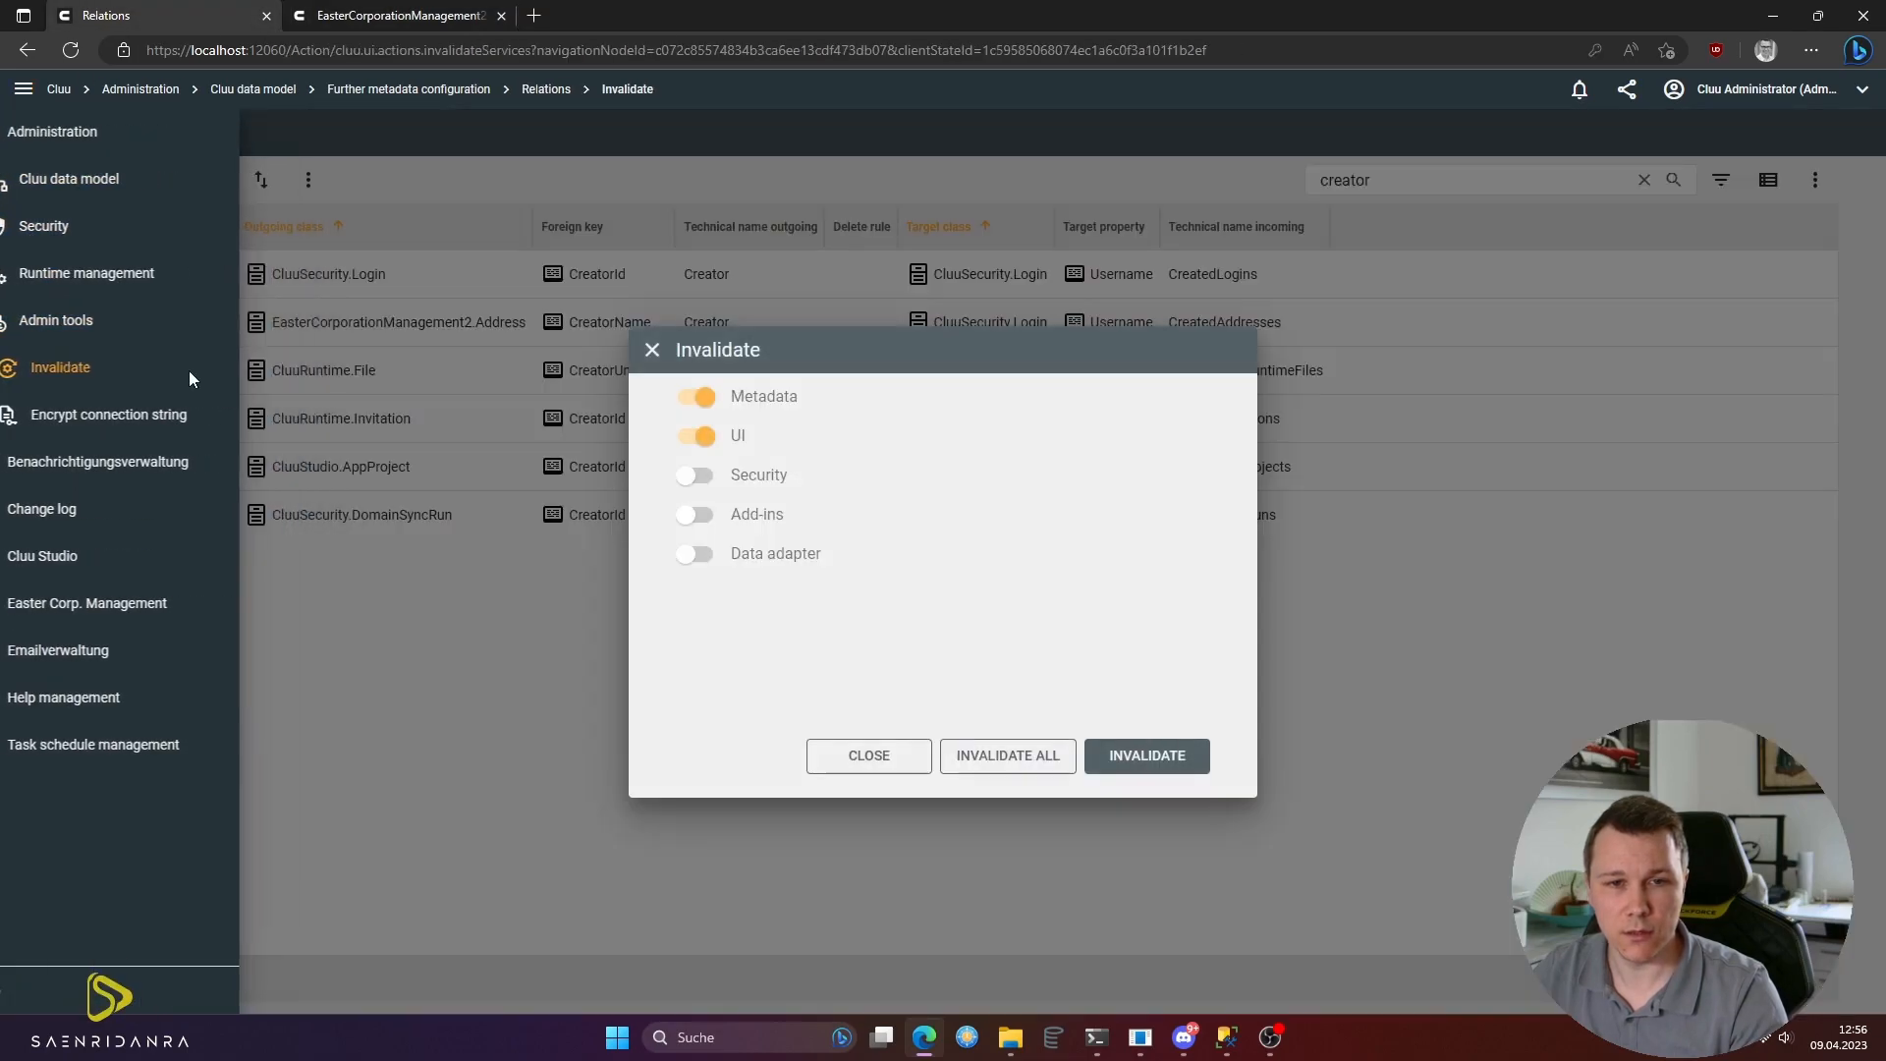
pyautogui.click(1063, 770)
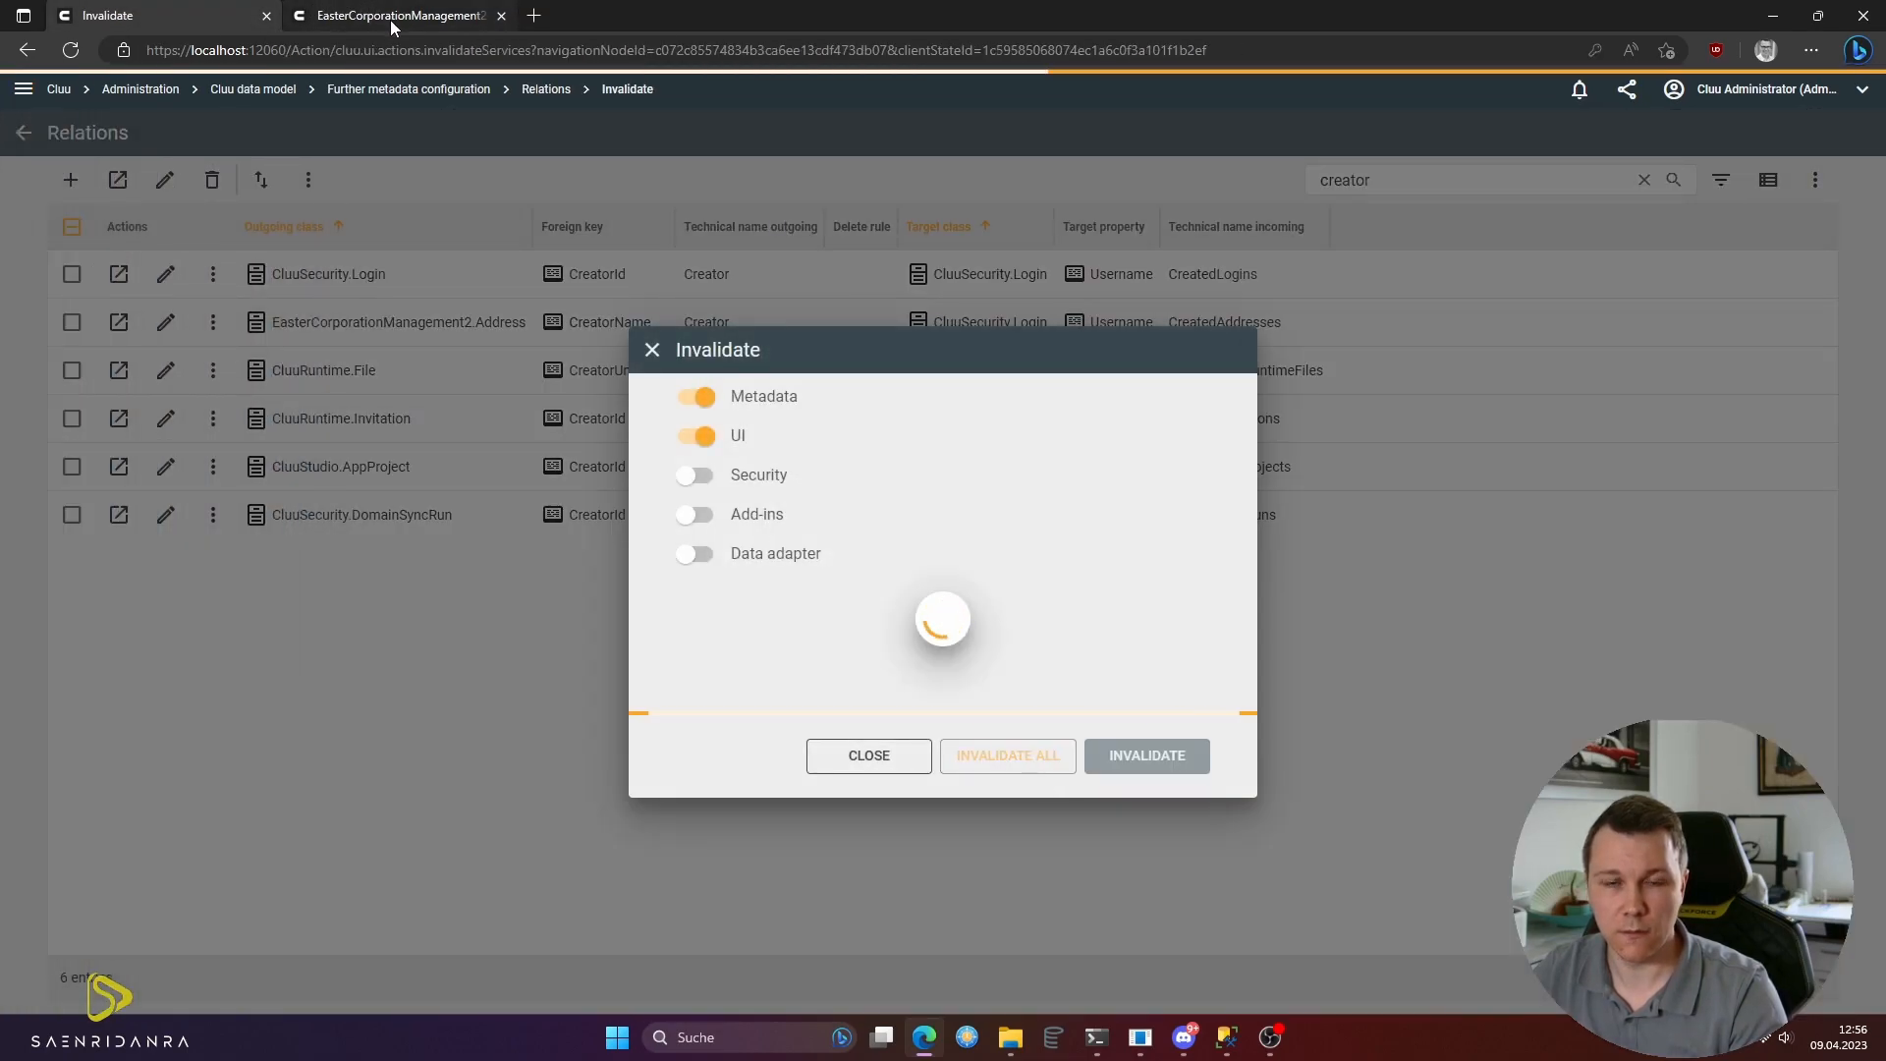
# - Return to the EasterCorporationManagement2 class list and view the data of the Address class
pyautogui.click(391, 16)
pyautogui.click(213, 321)
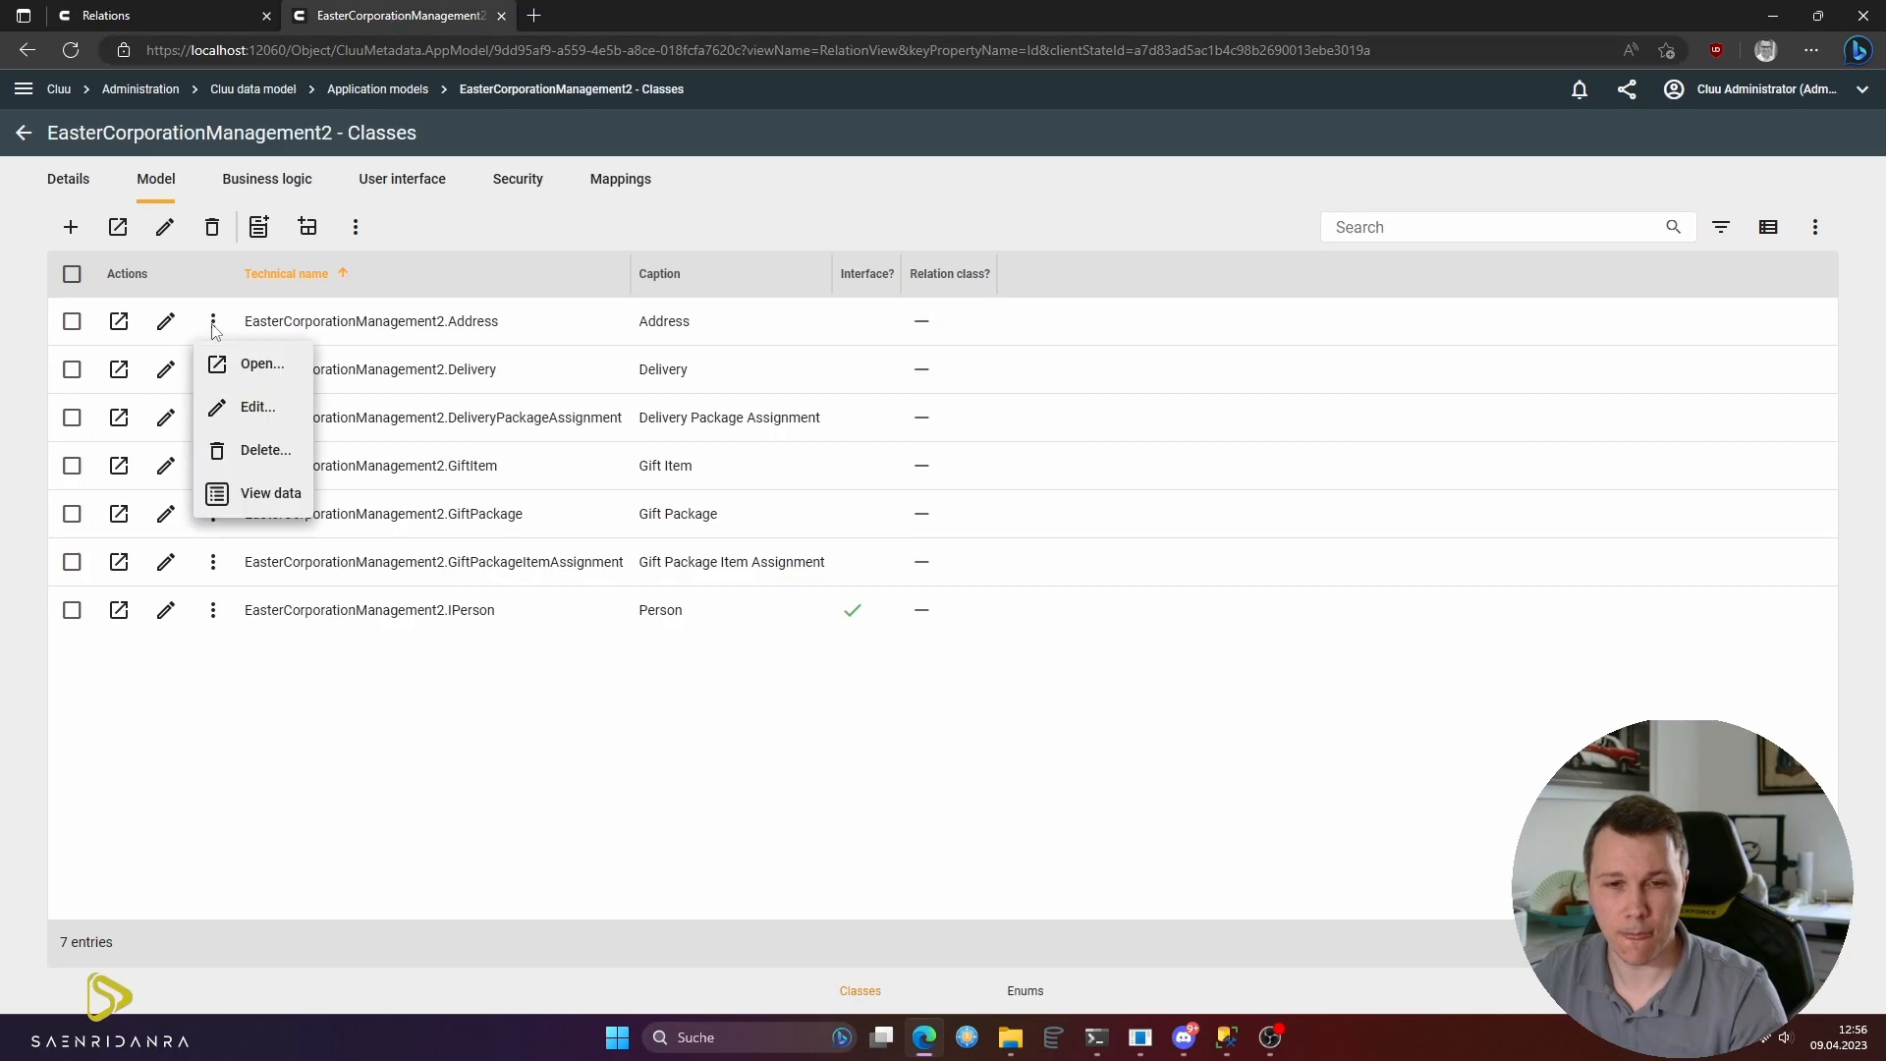
pyautogui.click(257, 492)
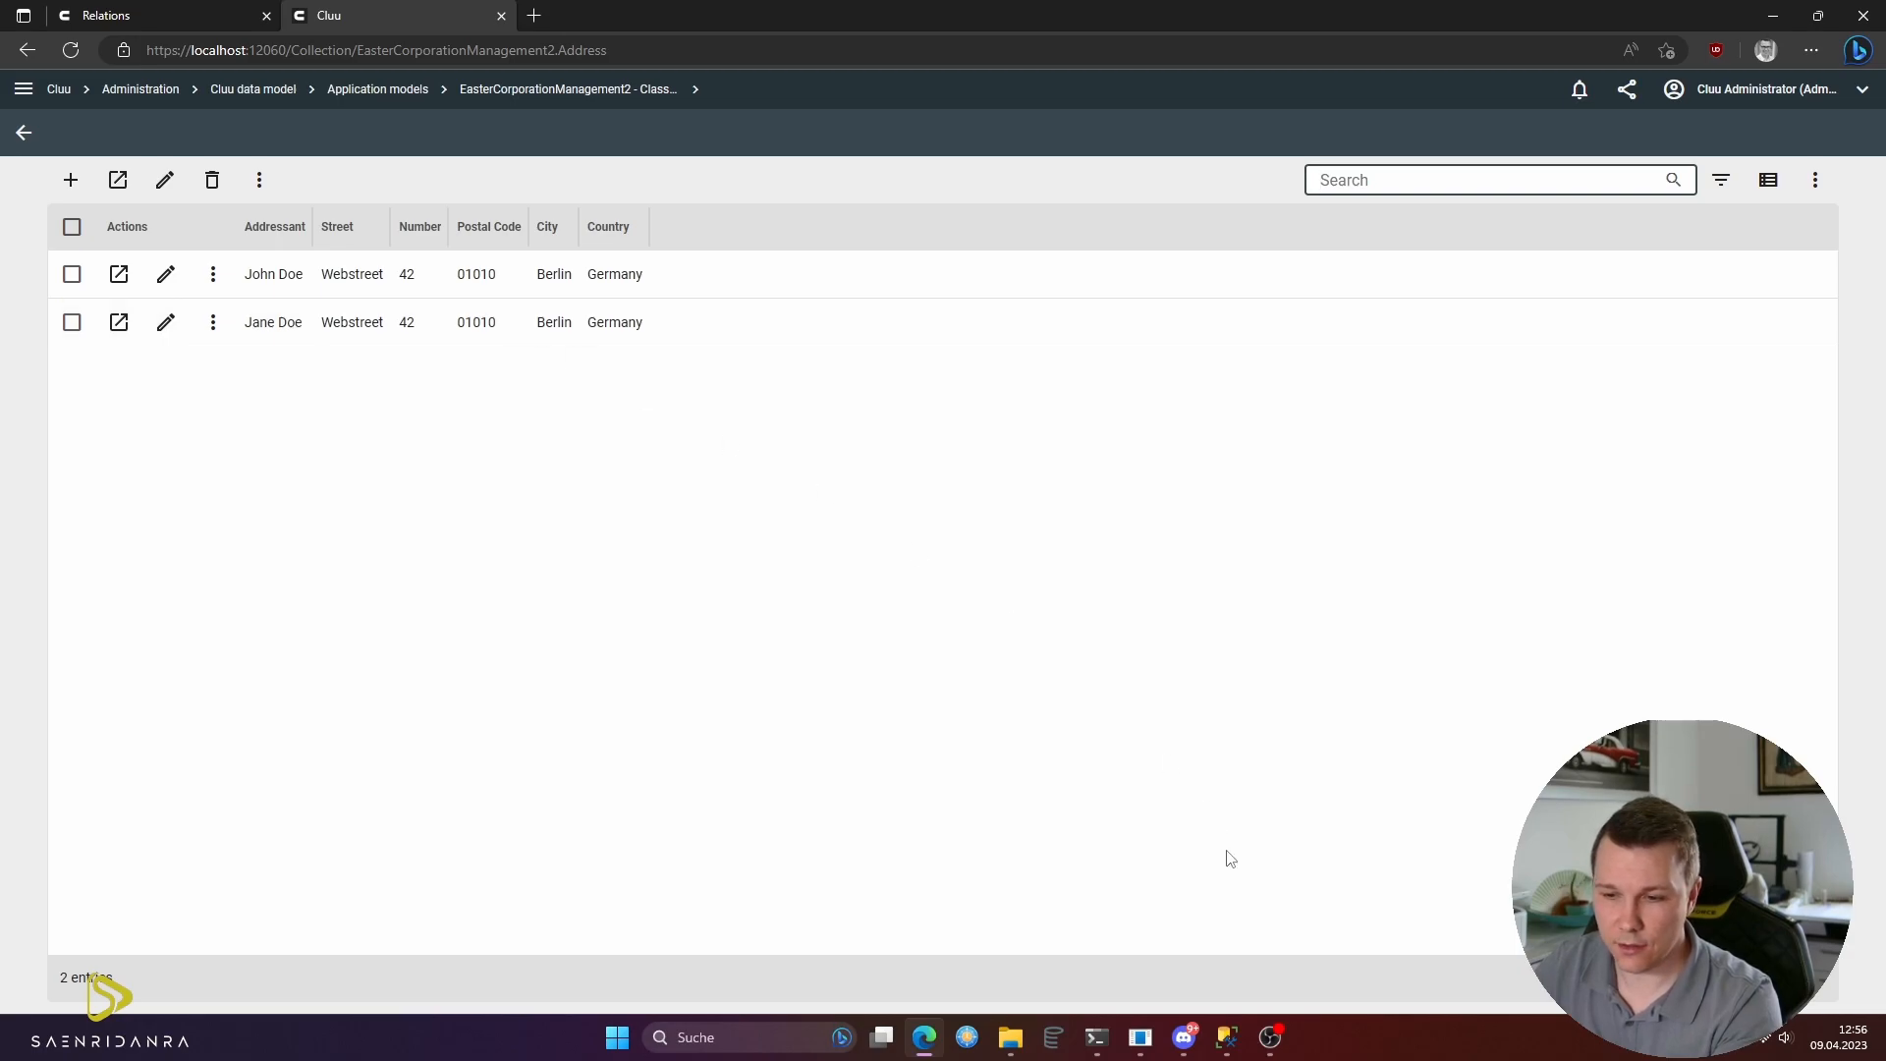
# - In SQL Server Management Studio, query the top 1000 rows of the Addresses table and compare them with the Address data in Cluu
pyautogui.click(1226, 1037)
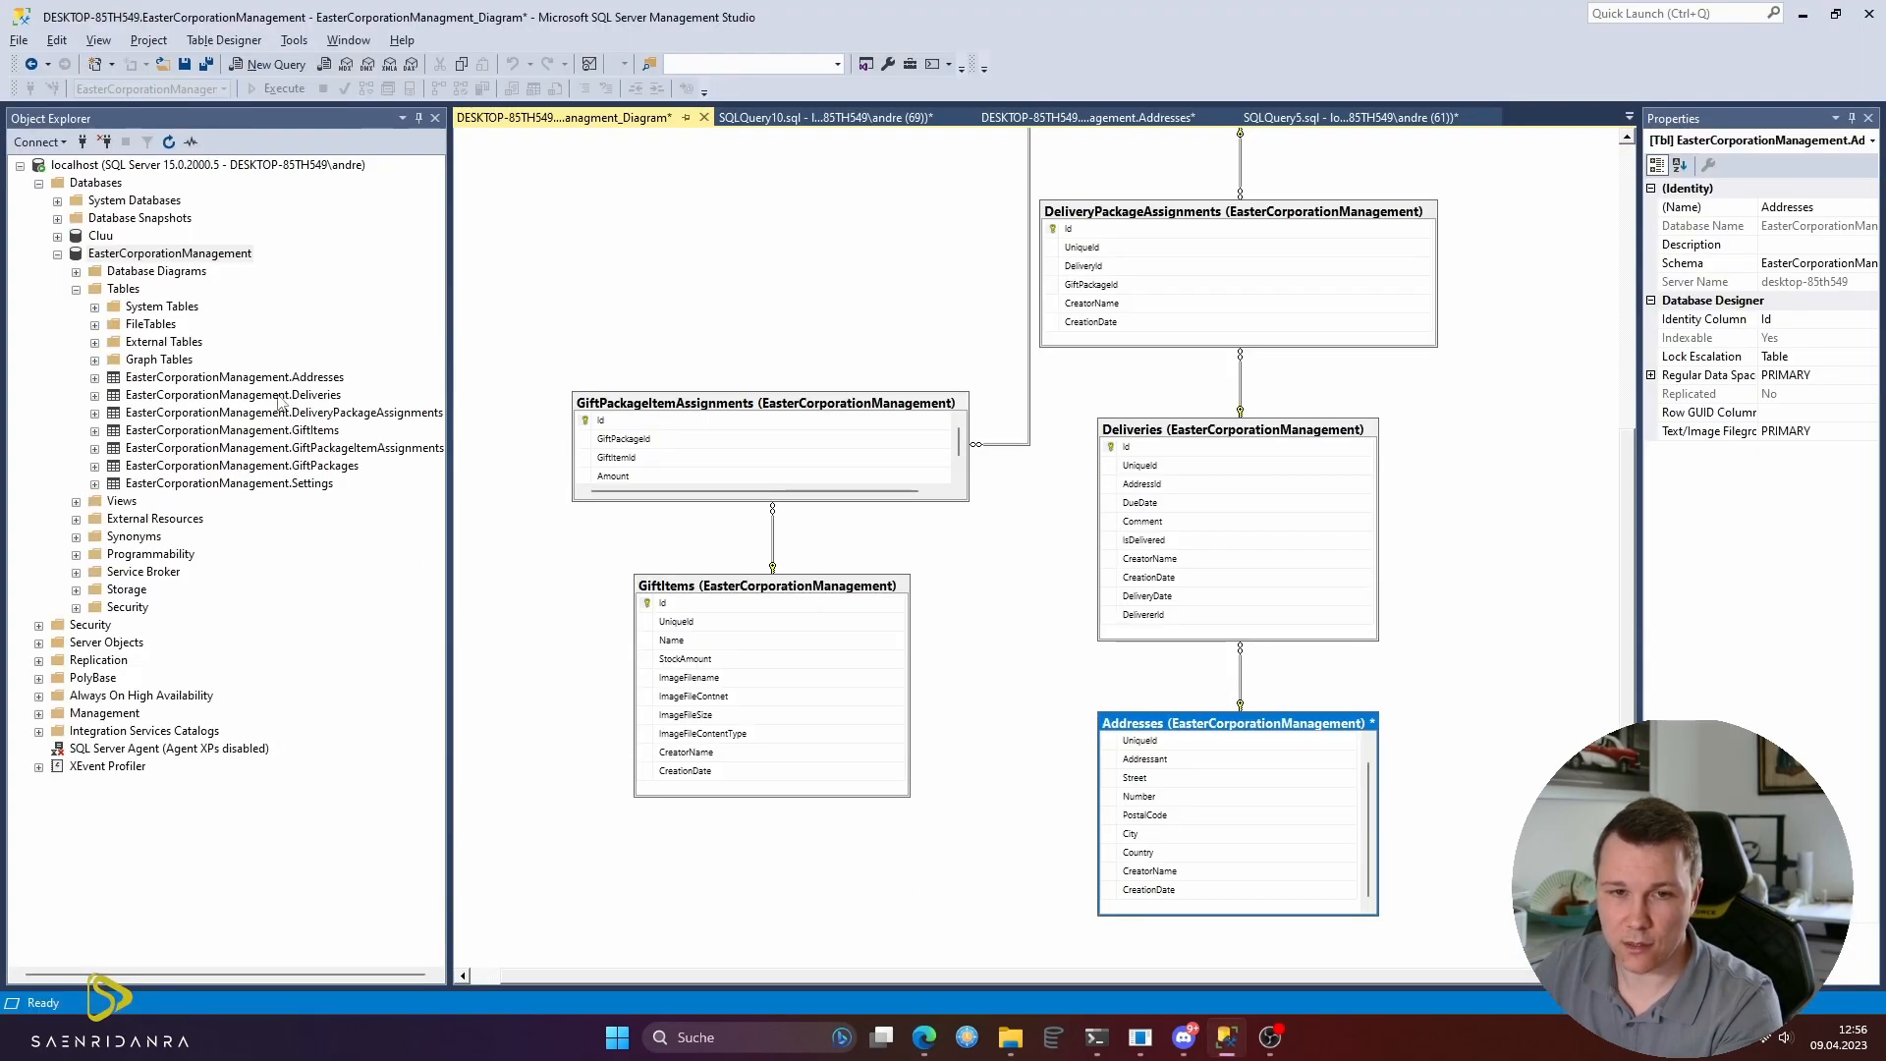
pyautogui.rightClick(294, 381)
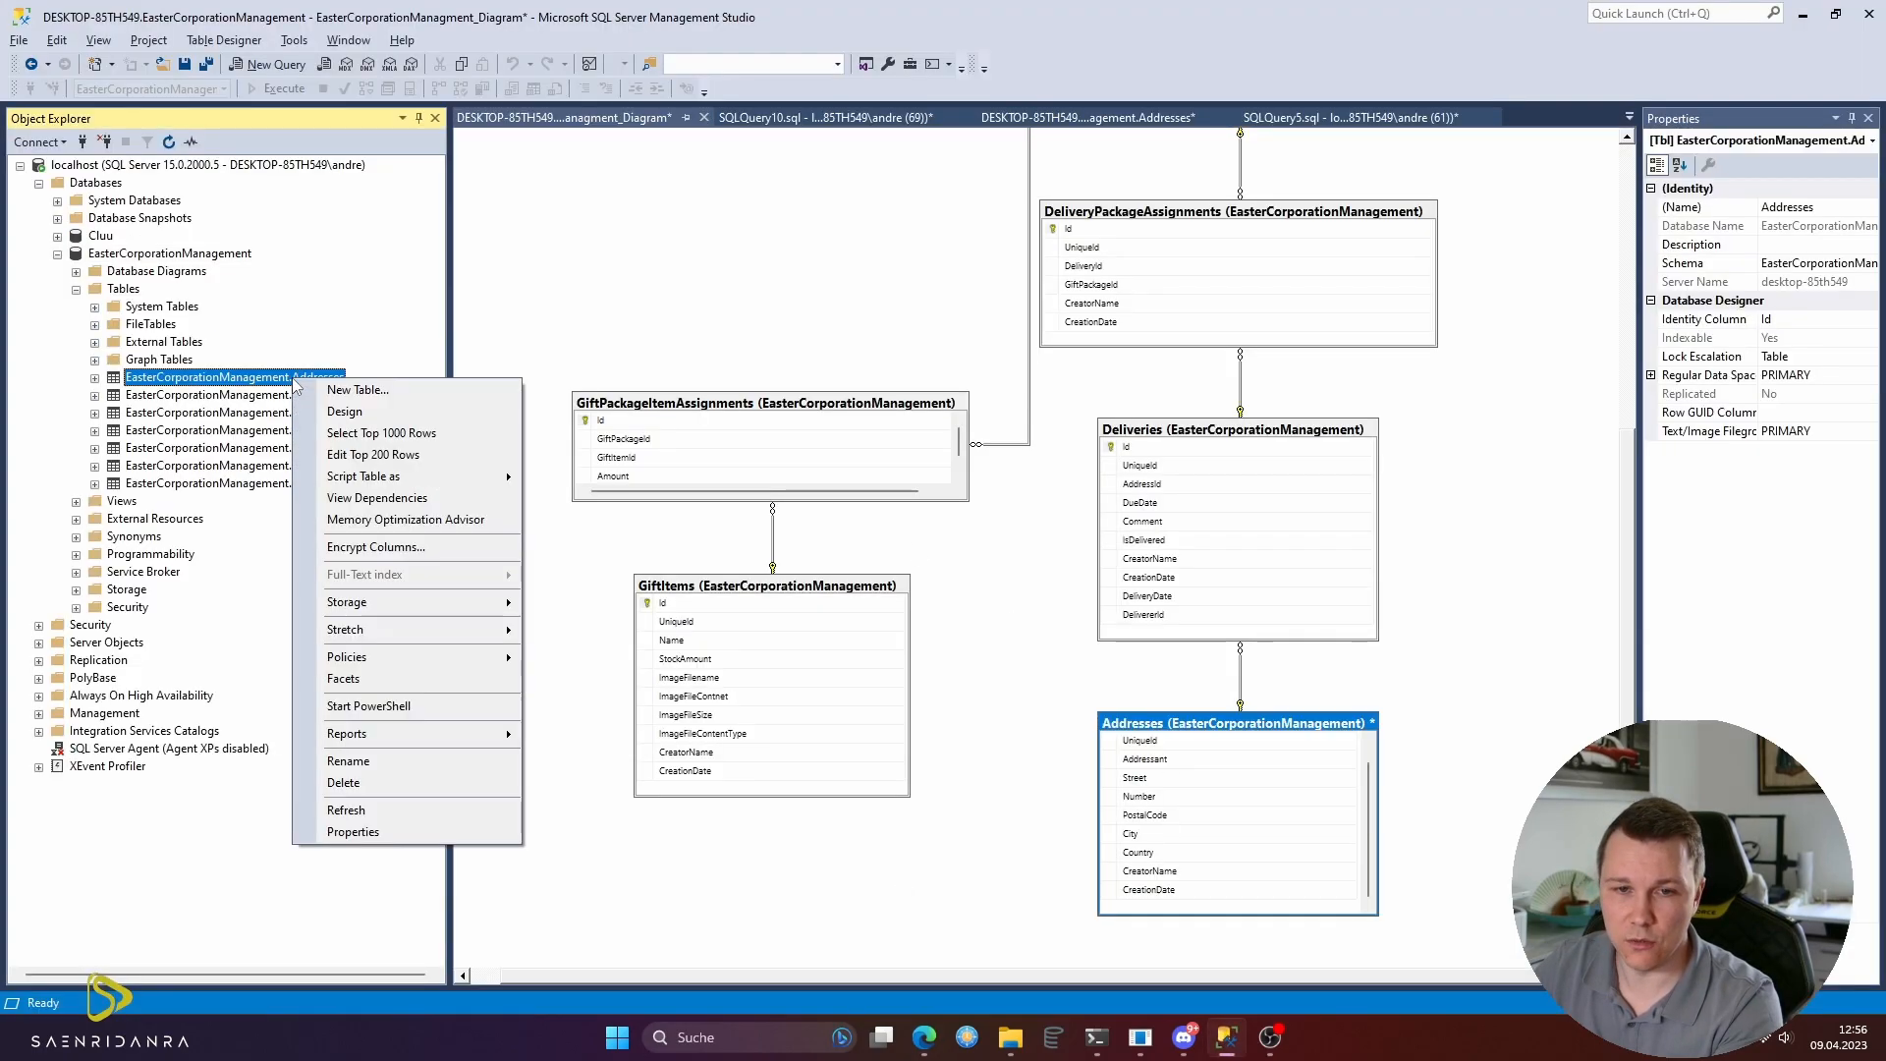
pyautogui.click(372, 436)
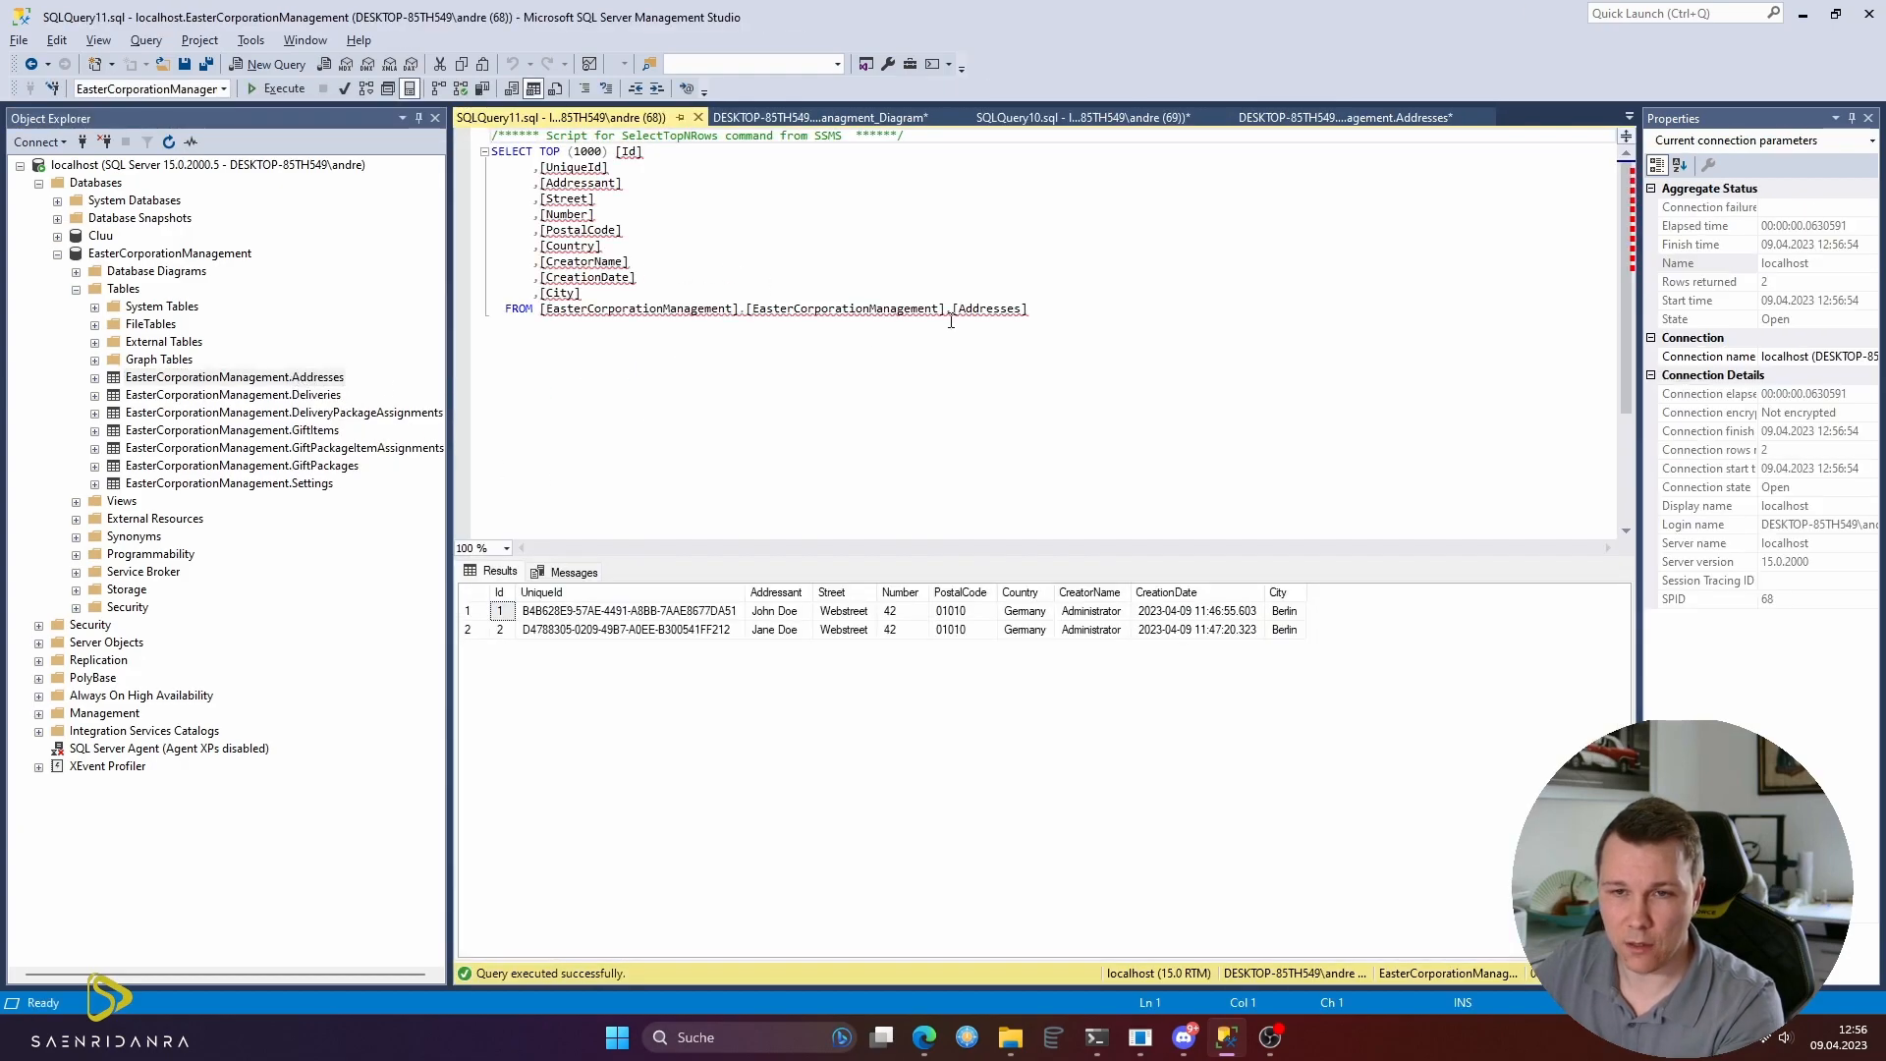
pyautogui.moveTo(729, 617); pyautogui.dragTo(1354, 643)
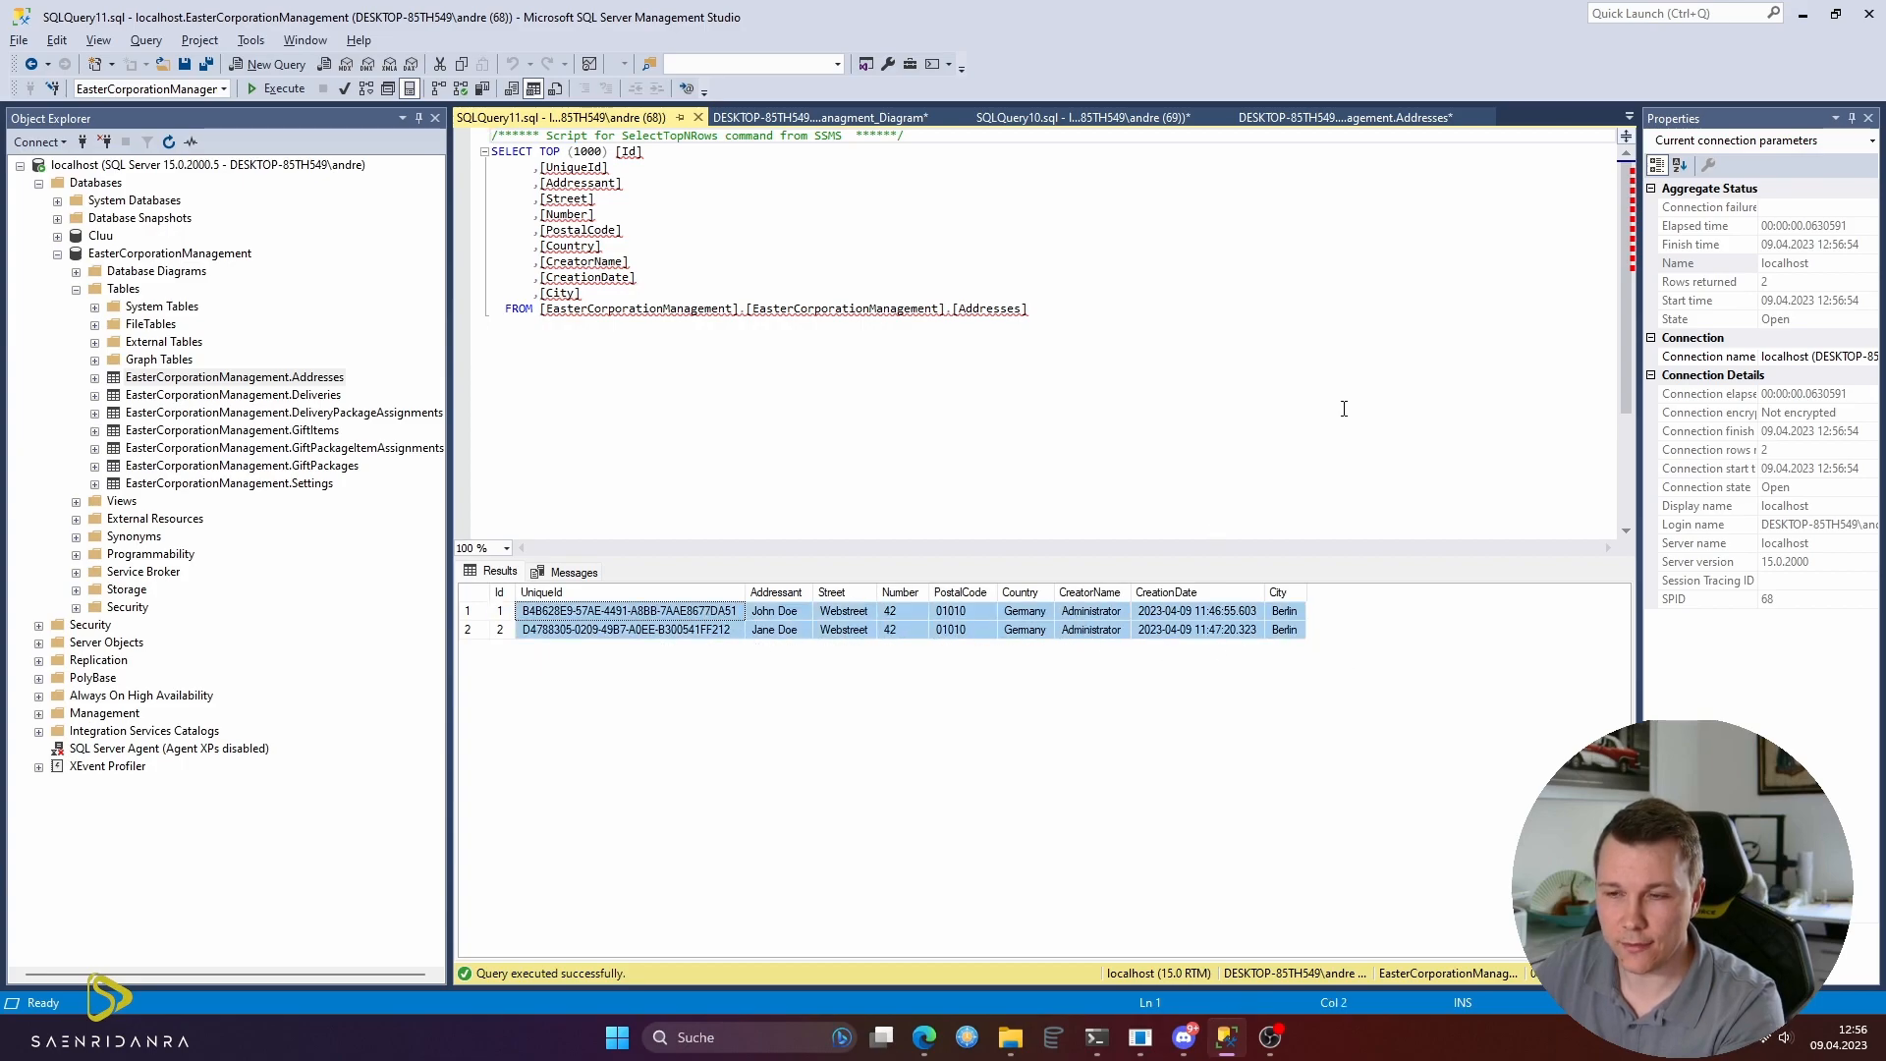
pyautogui.click(1808, 16)
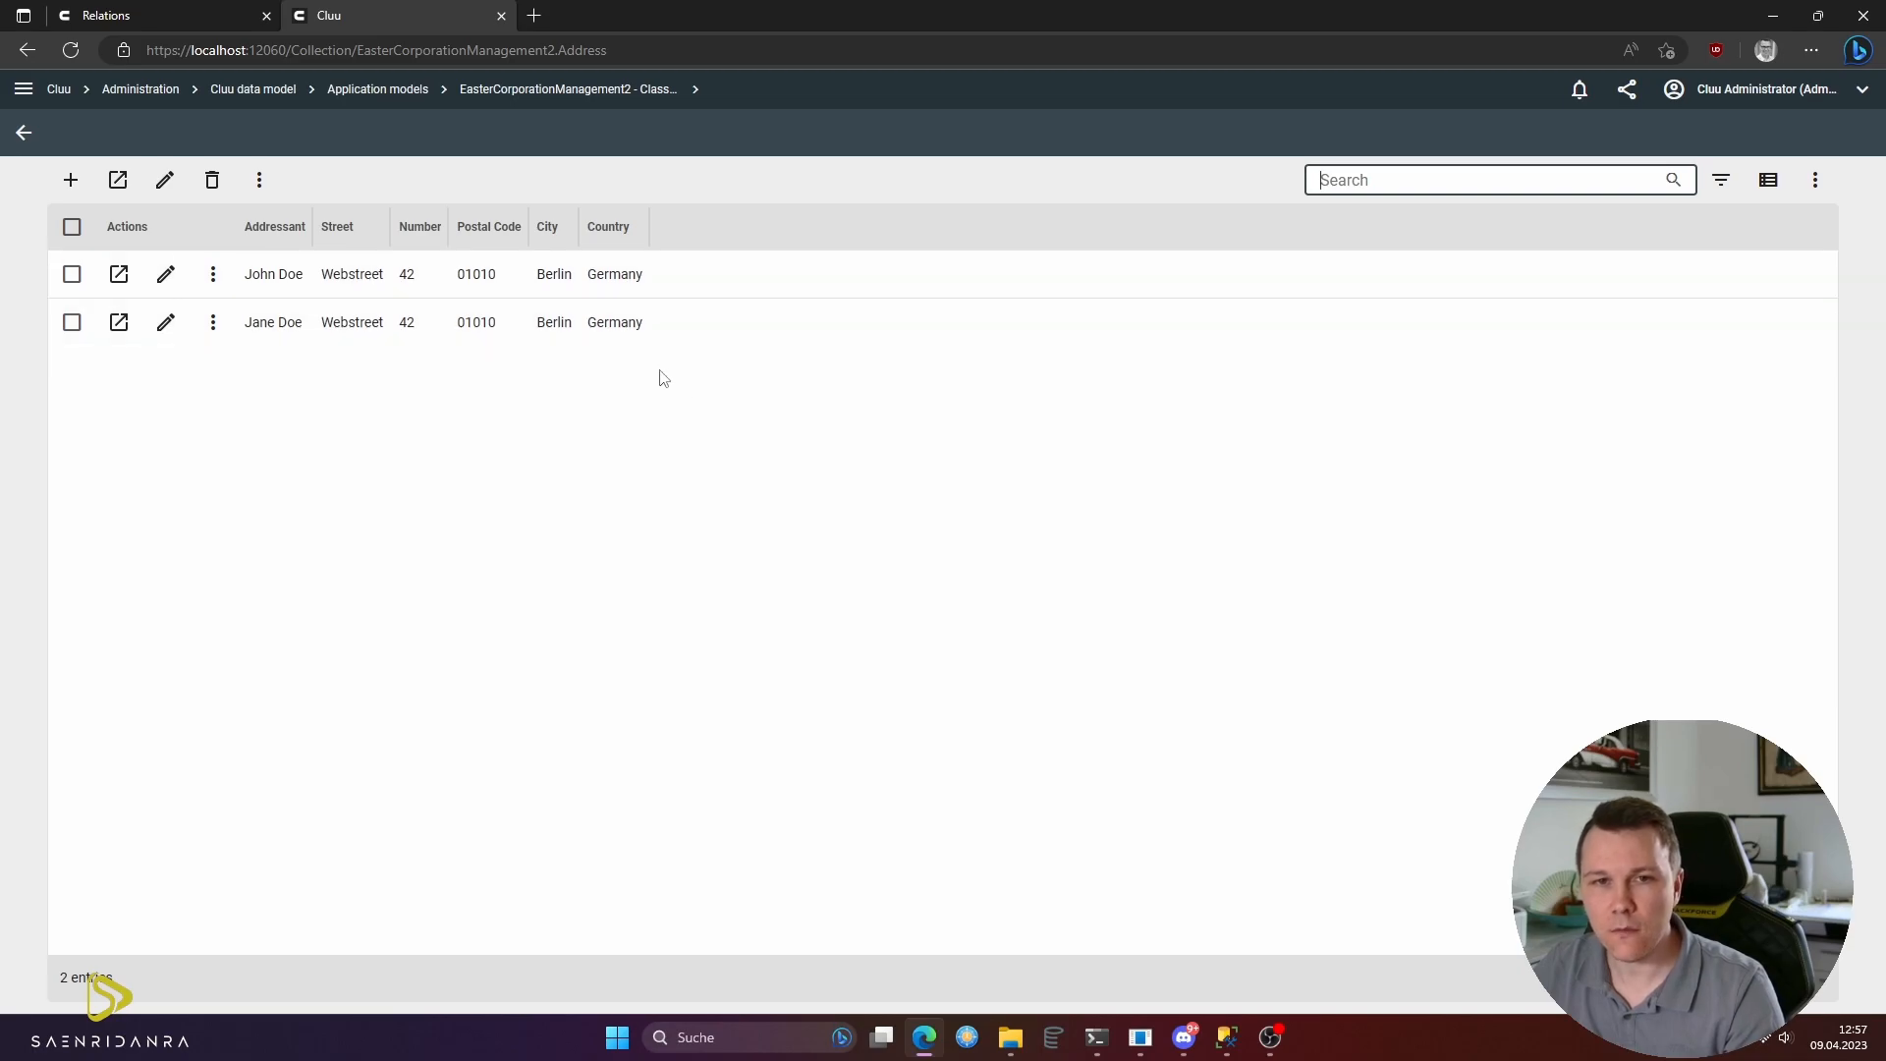
# - Go back to the class list and open the properties of the EasterCorporationManagement2.GiftItem class
pyautogui.hotkey('alt', 'Left')
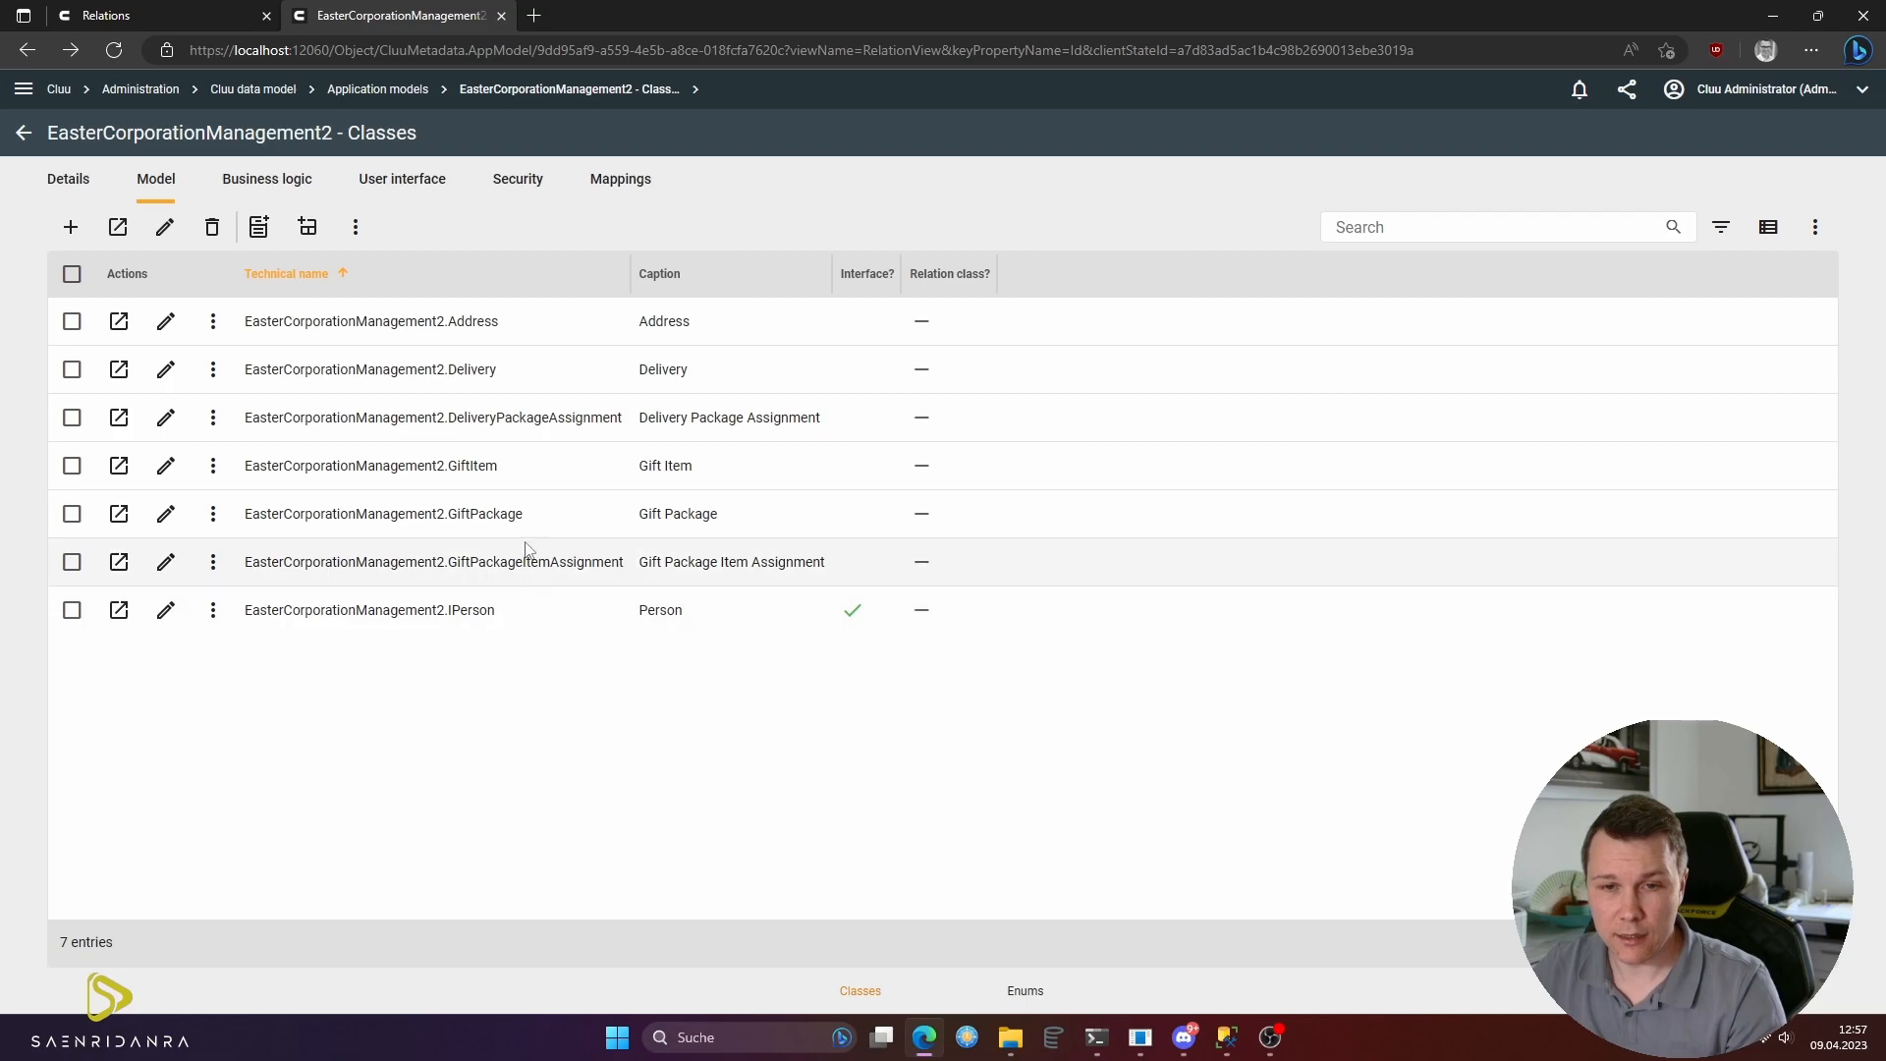
pyautogui.click(119, 466)
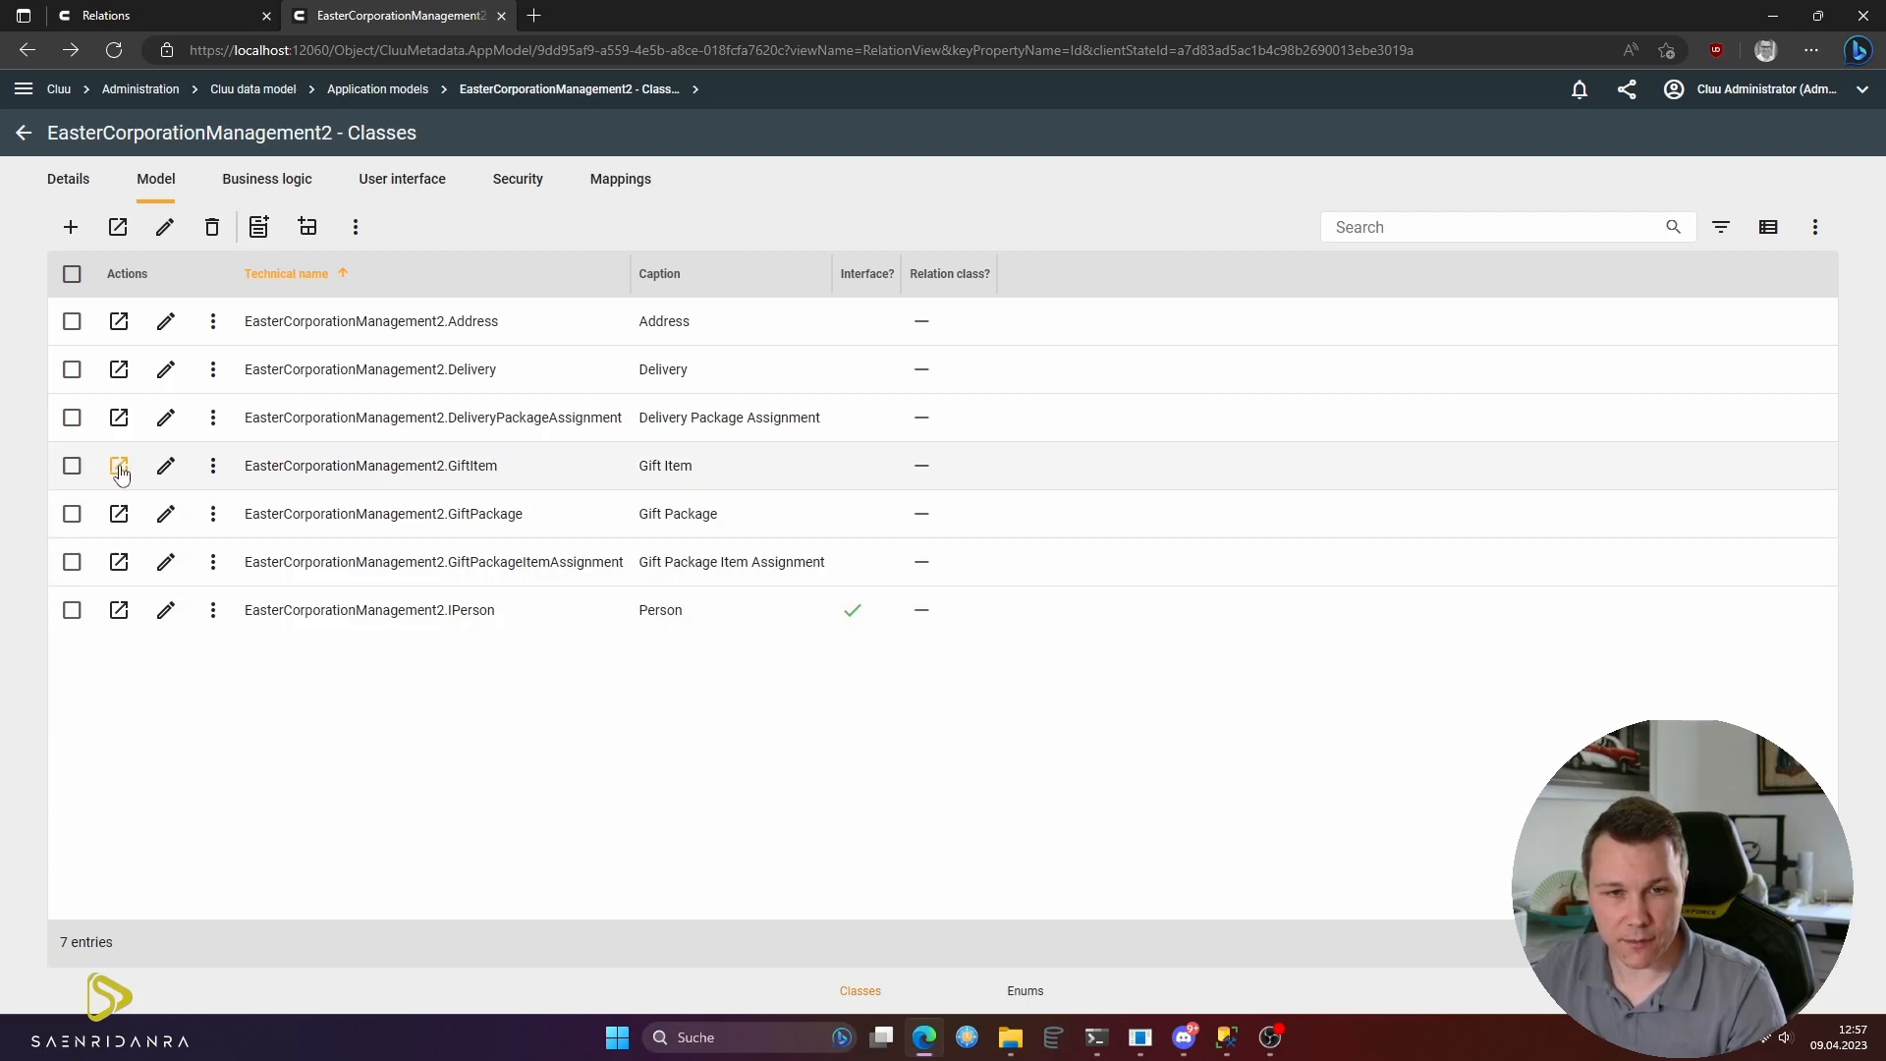
pyautogui.click(141, 89)
pyautogui.click(782, 97)
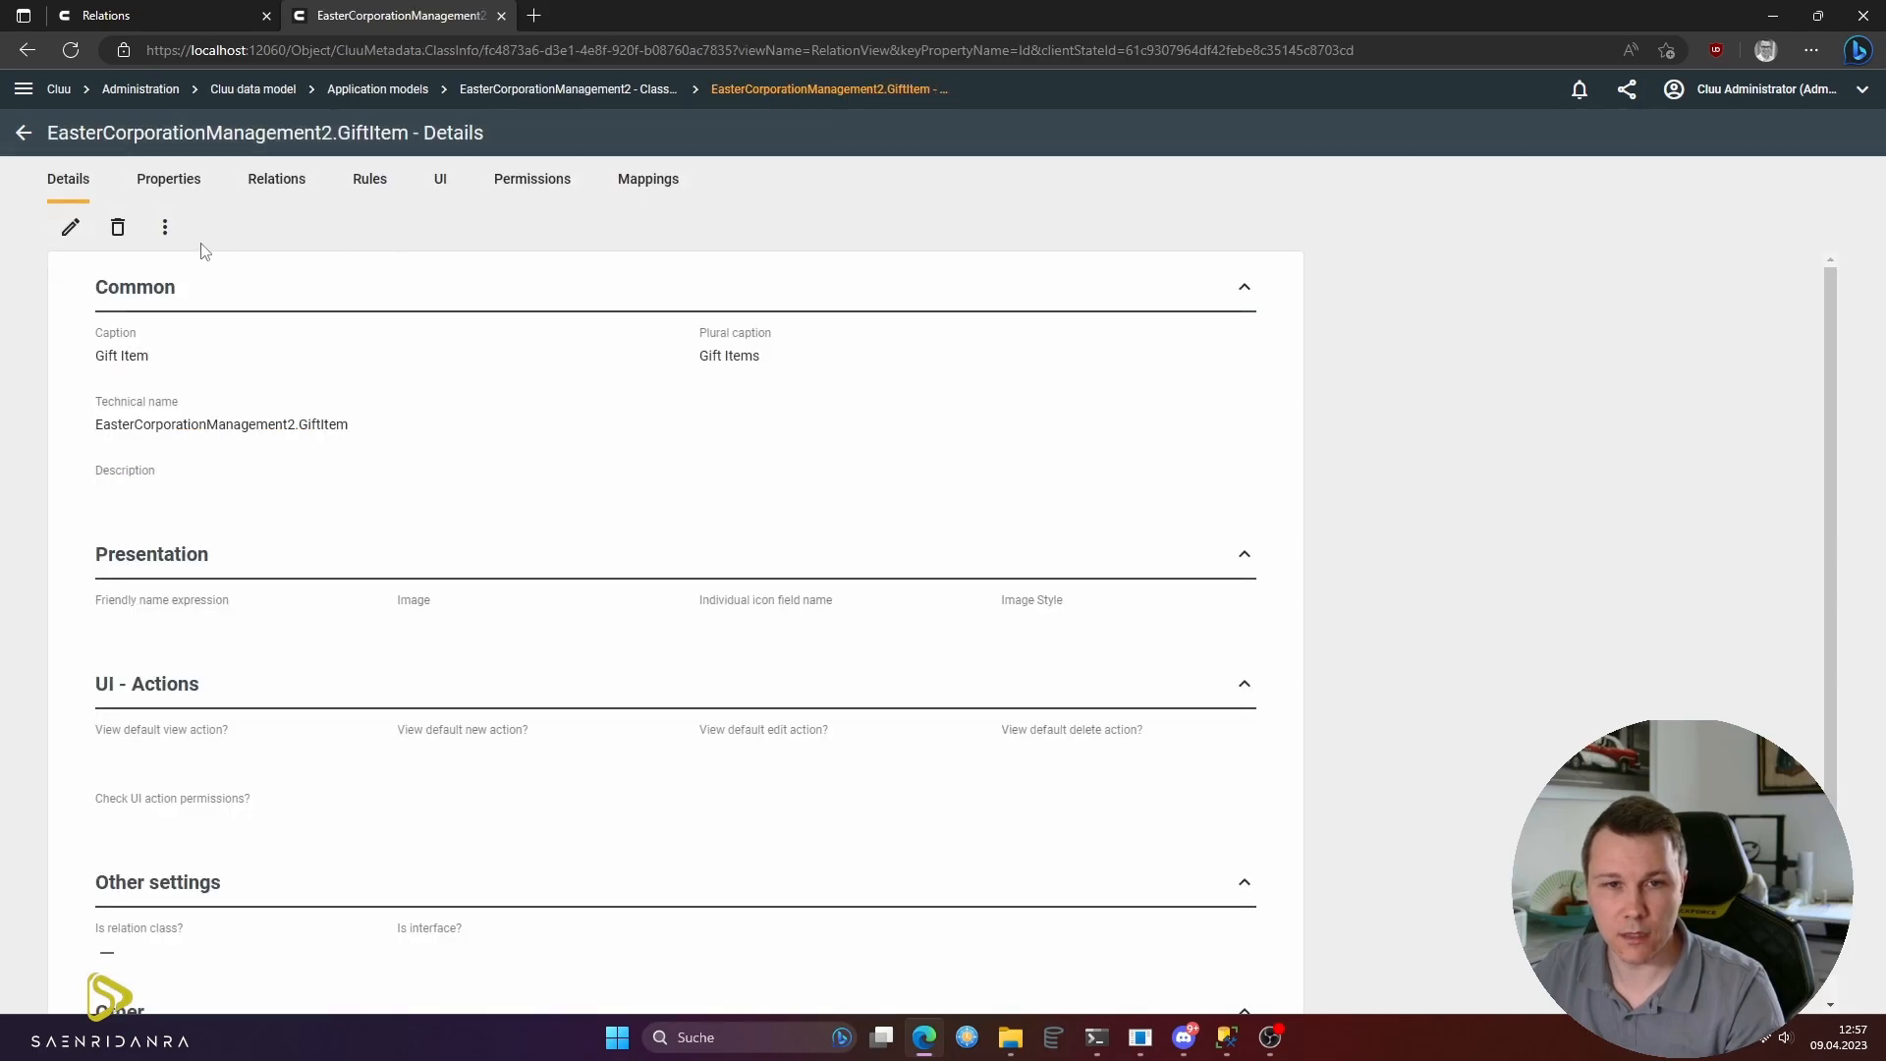
pyautogui.click(167, 181)
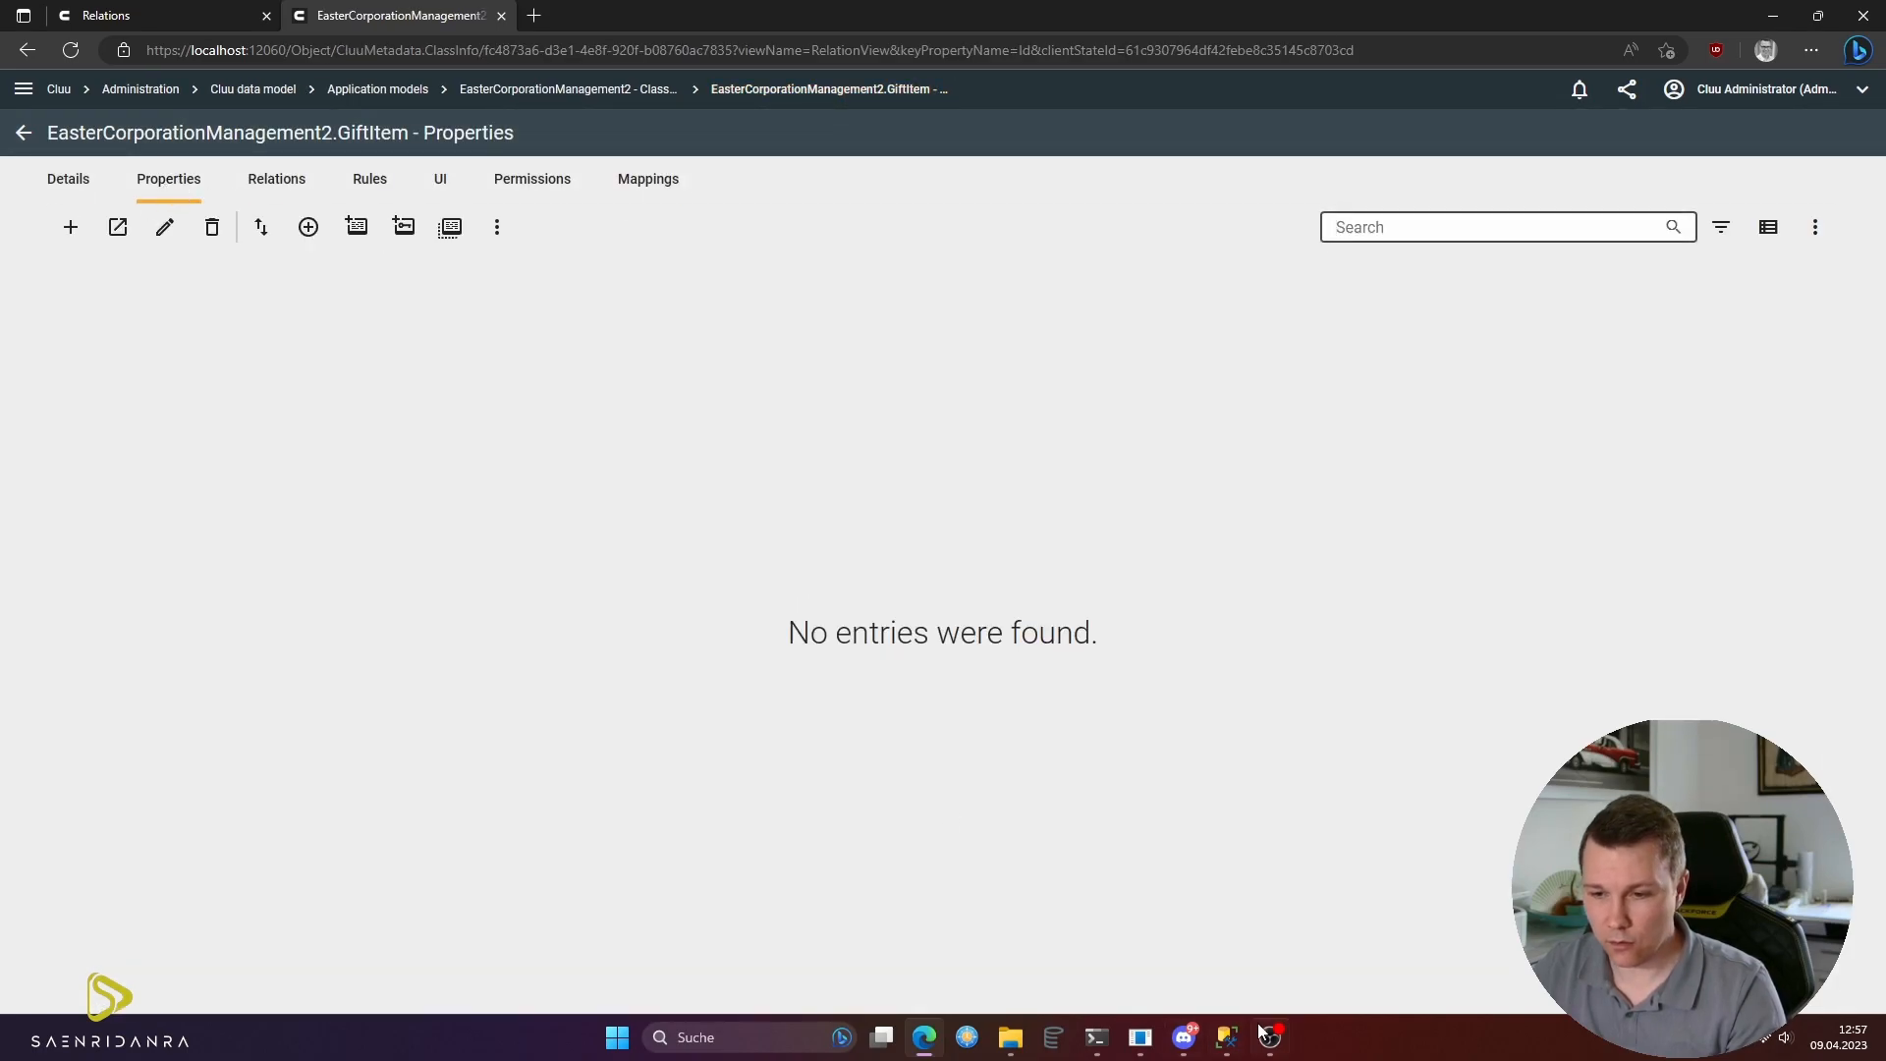
# - Open the EasterCorporationManagment_Diagram database diagram in SQL Server Management Studio, check the GiftItems columns, and return to Cluu
pyautogui.click(1228, 1037)
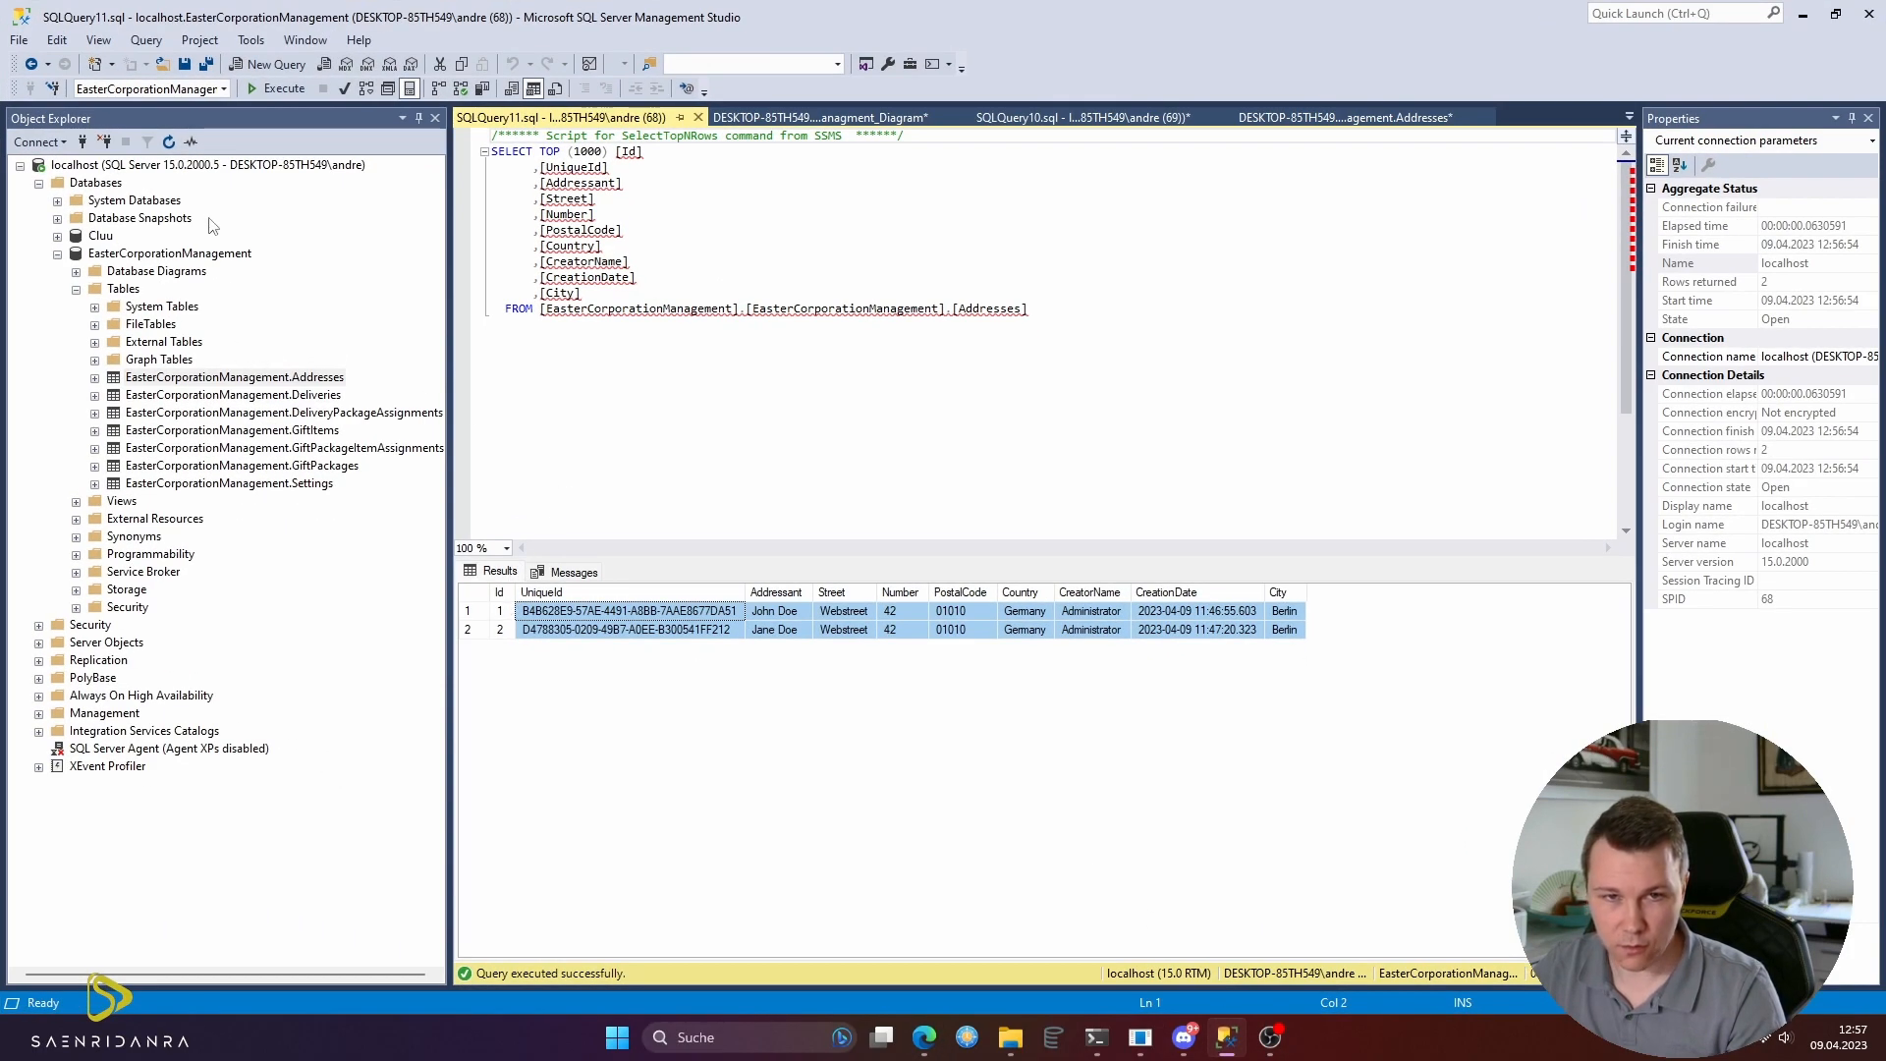
pyautogui.doubleClick(141, 275)
pyautogui.doubleClick(155, 288)
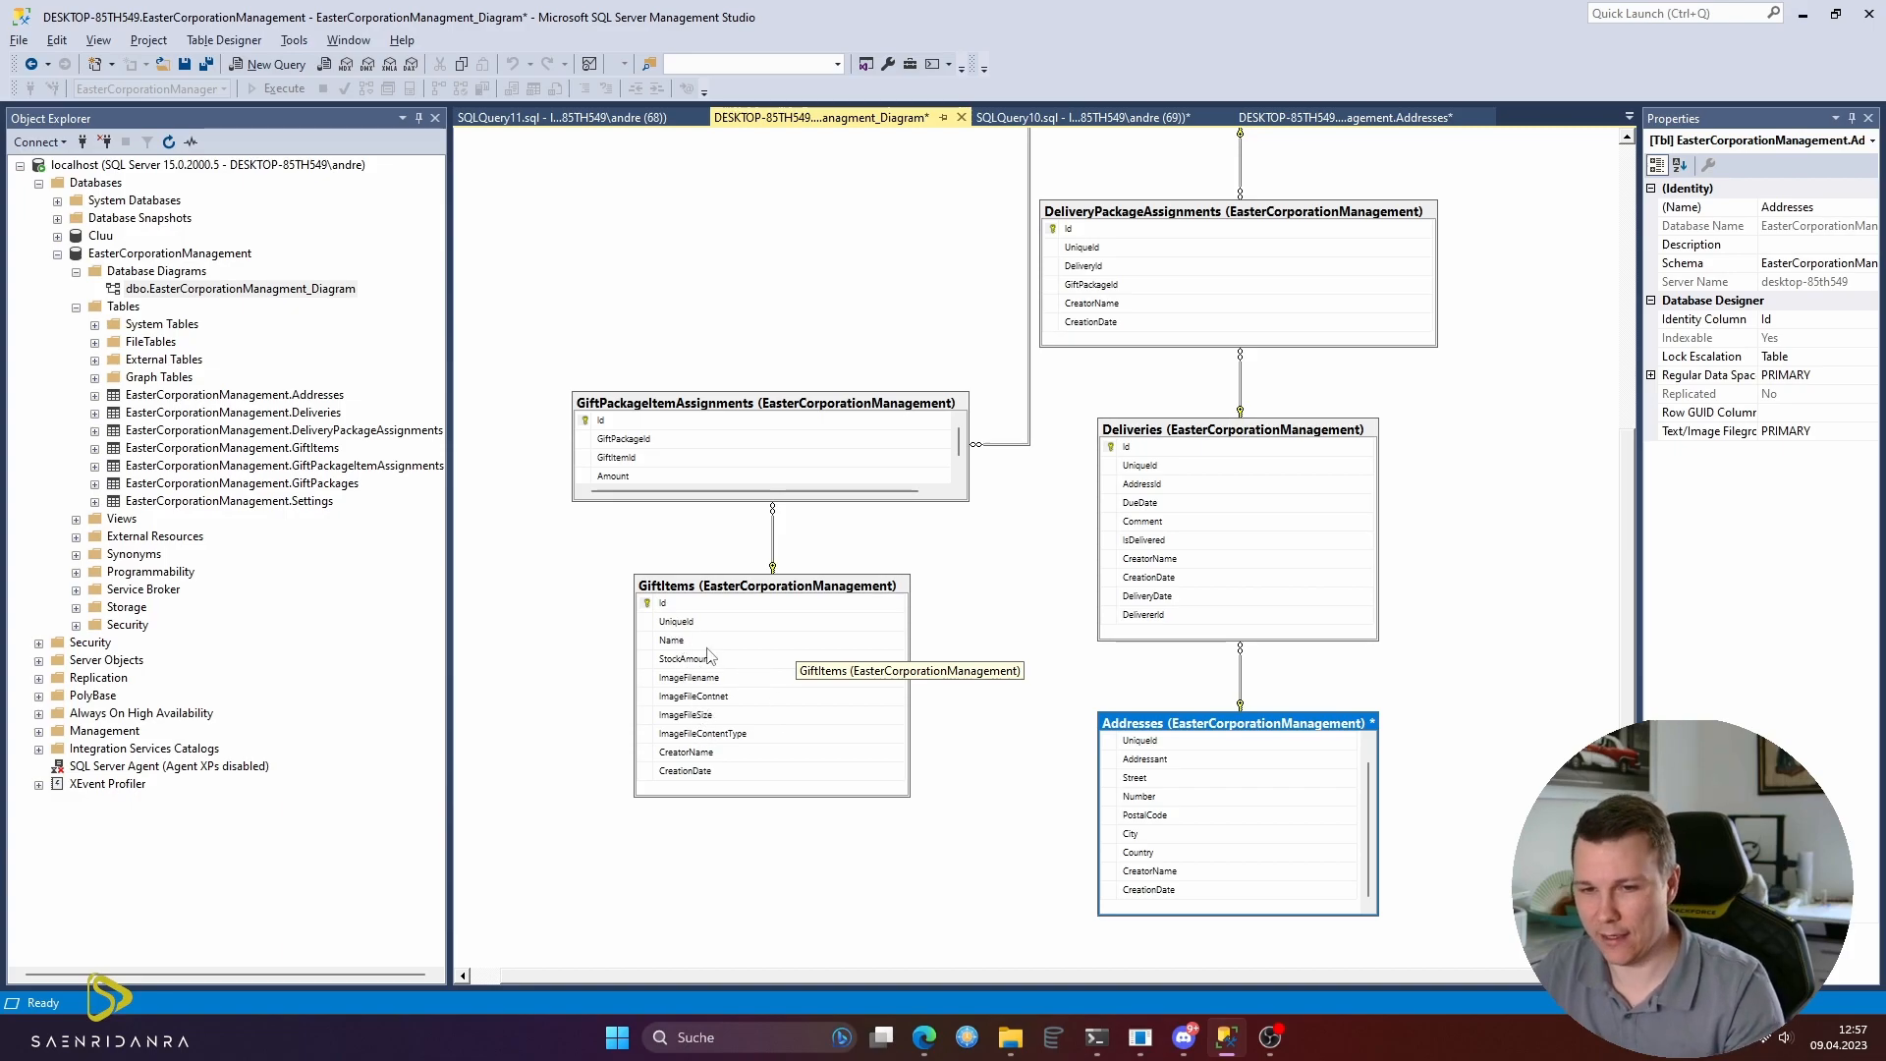
pyautogui.hotkey('alt', 'Tab')
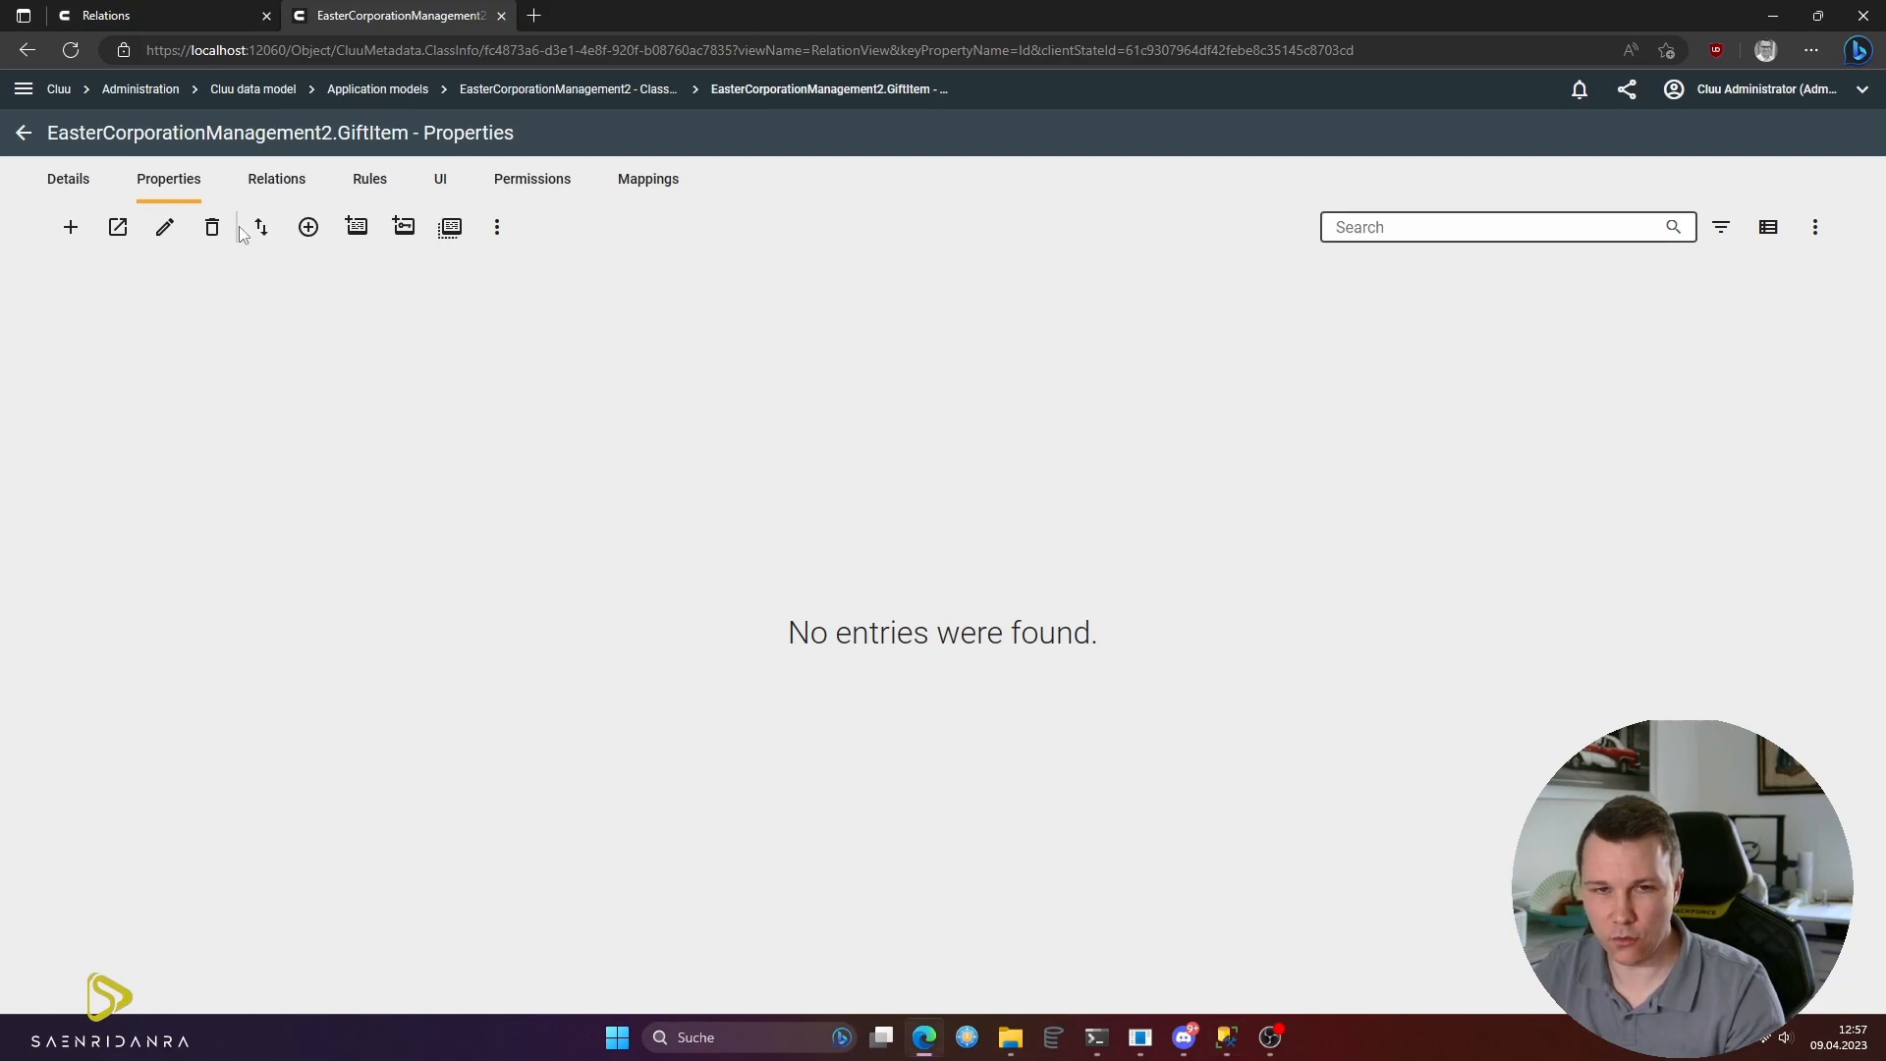
# - Start quick property creation for GiftItem with the defaults Unique ID, Globally unique ID, Caption, Creator, Creation date and File
pyautogui.click(357, 227)
pyautogui.click(625, 434)
pyautogui.click(641, 458)
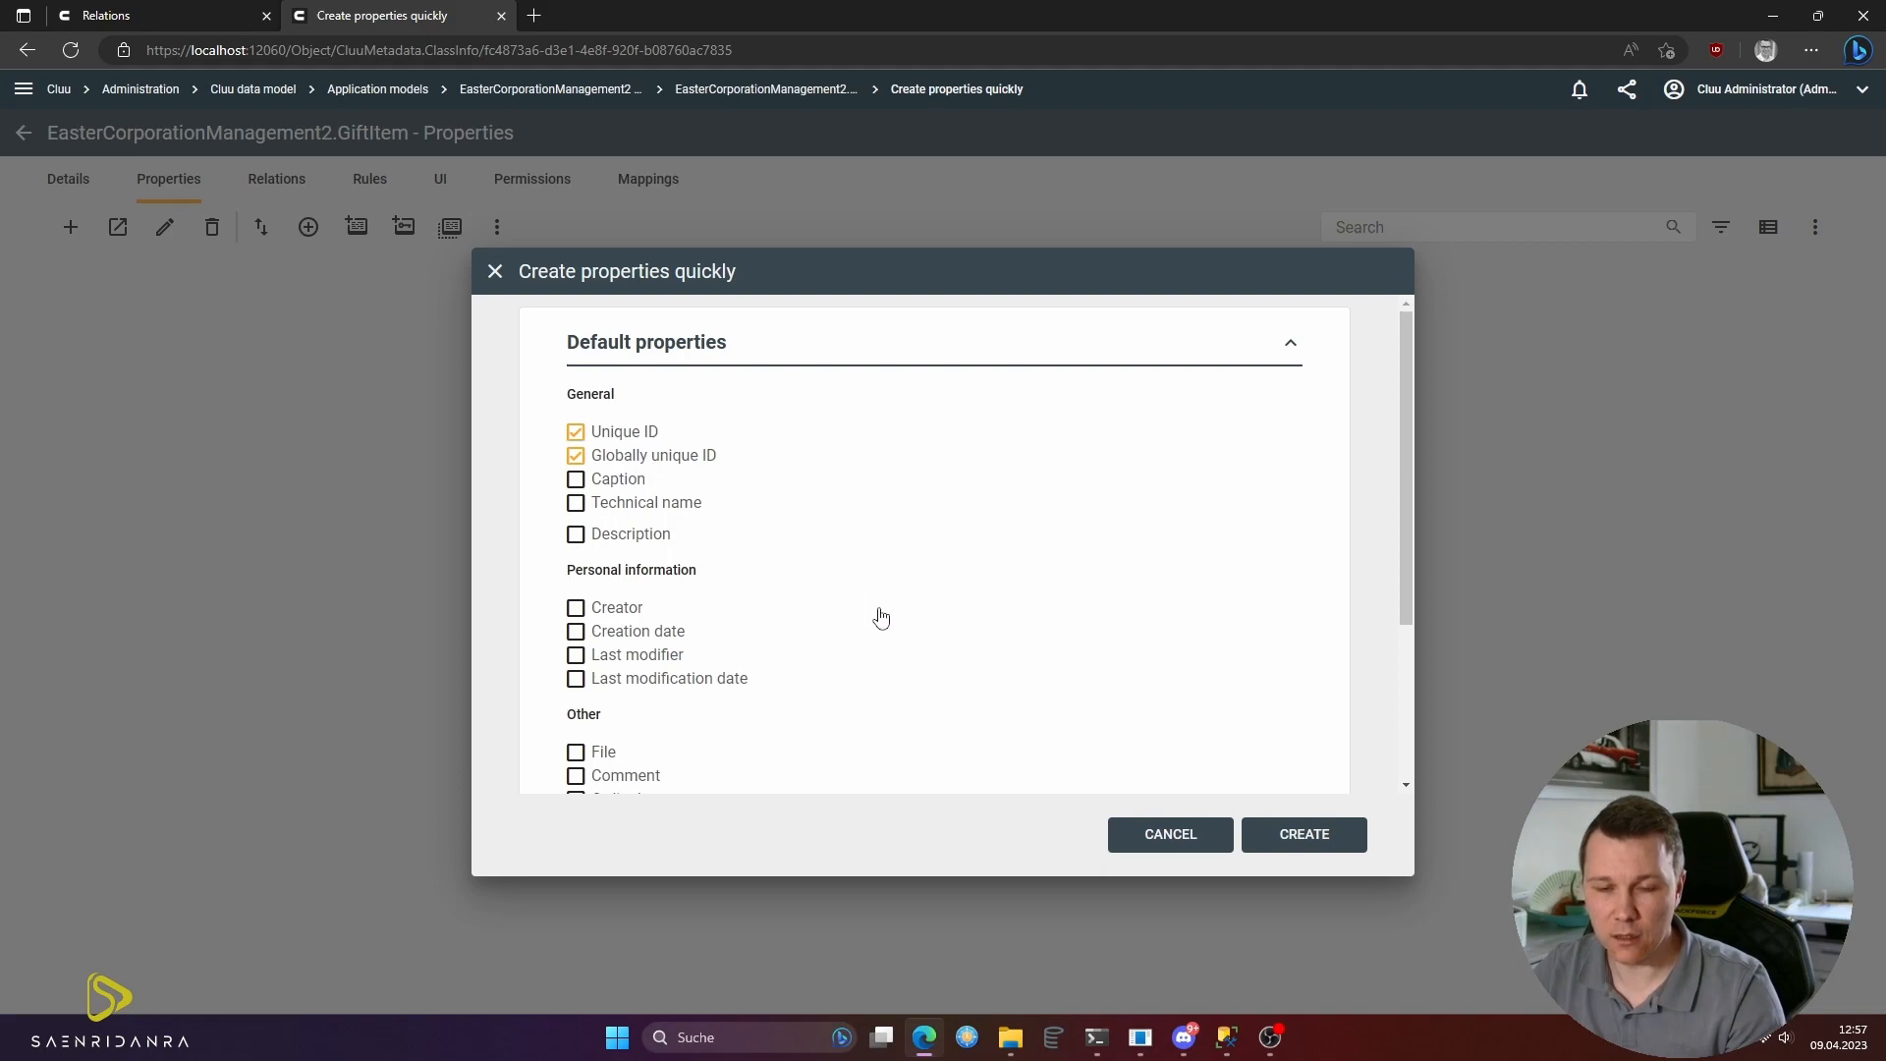
pyautogui.click(616, 483)
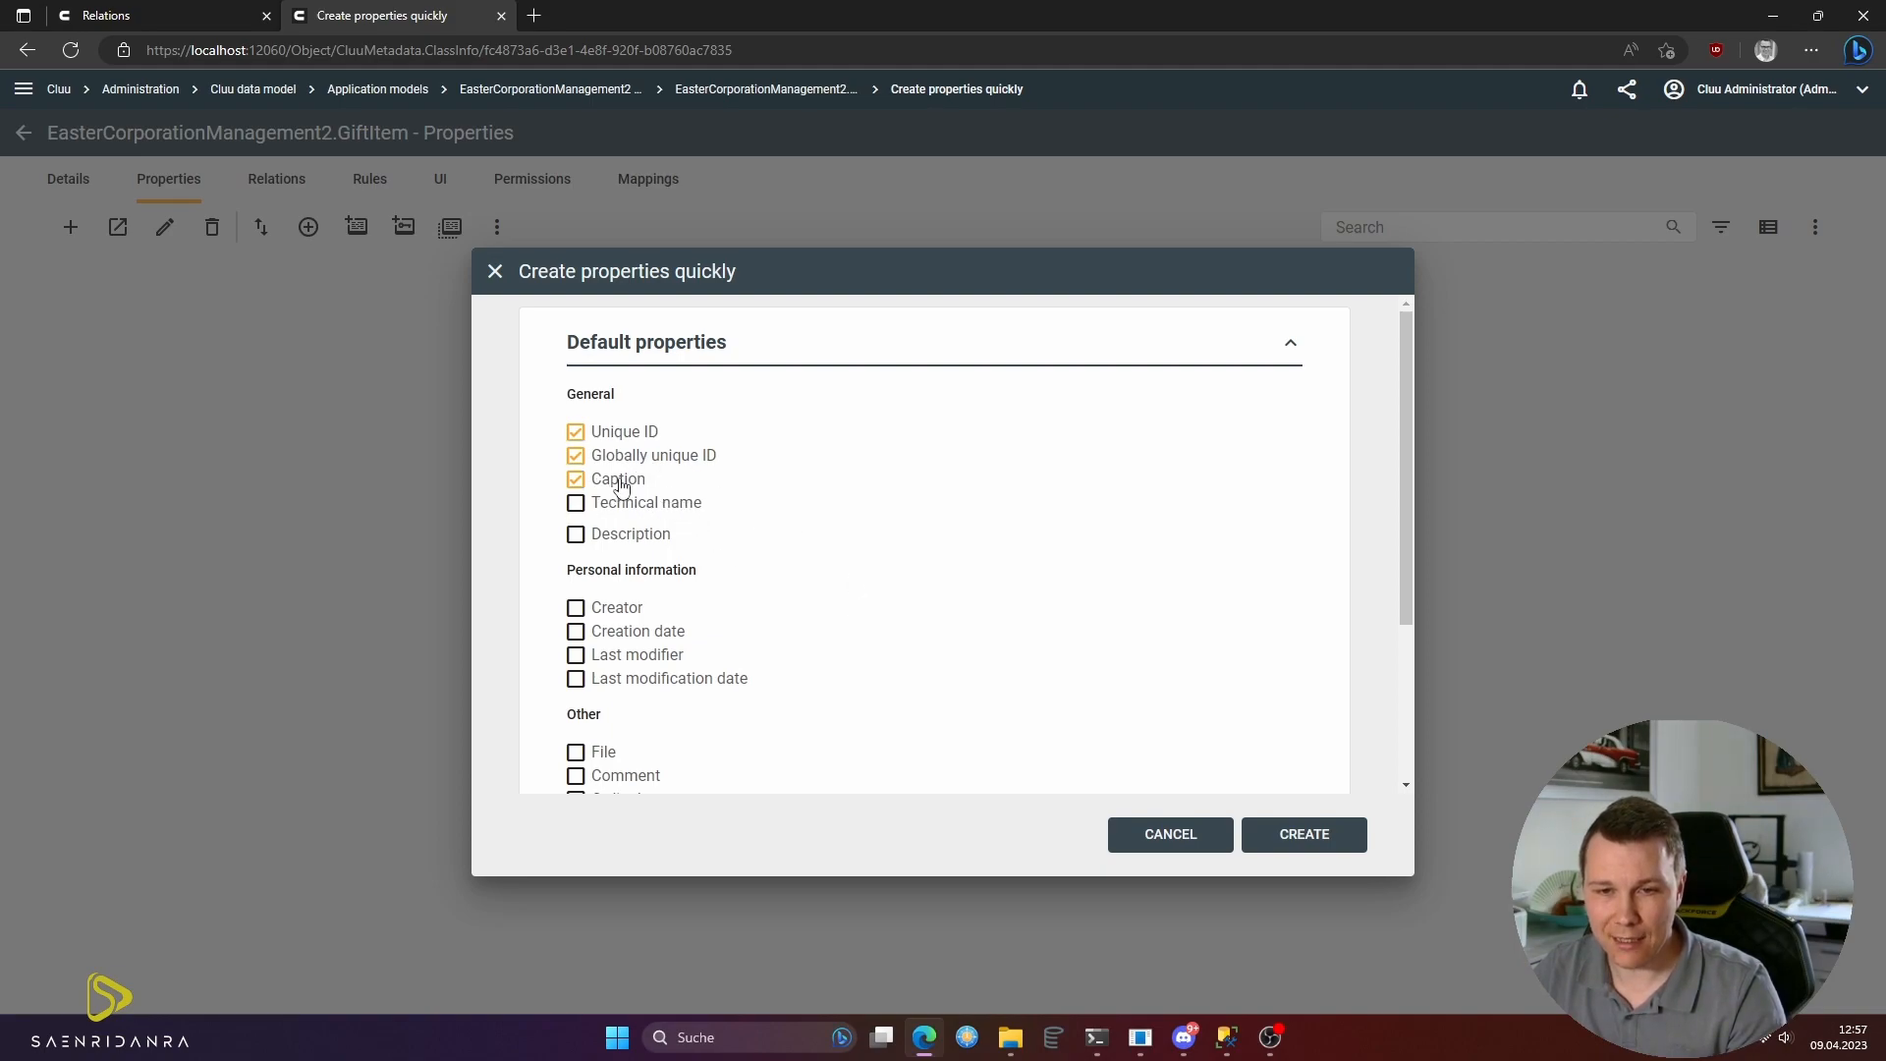
pyautogui.scroll(-3, 749, 704)
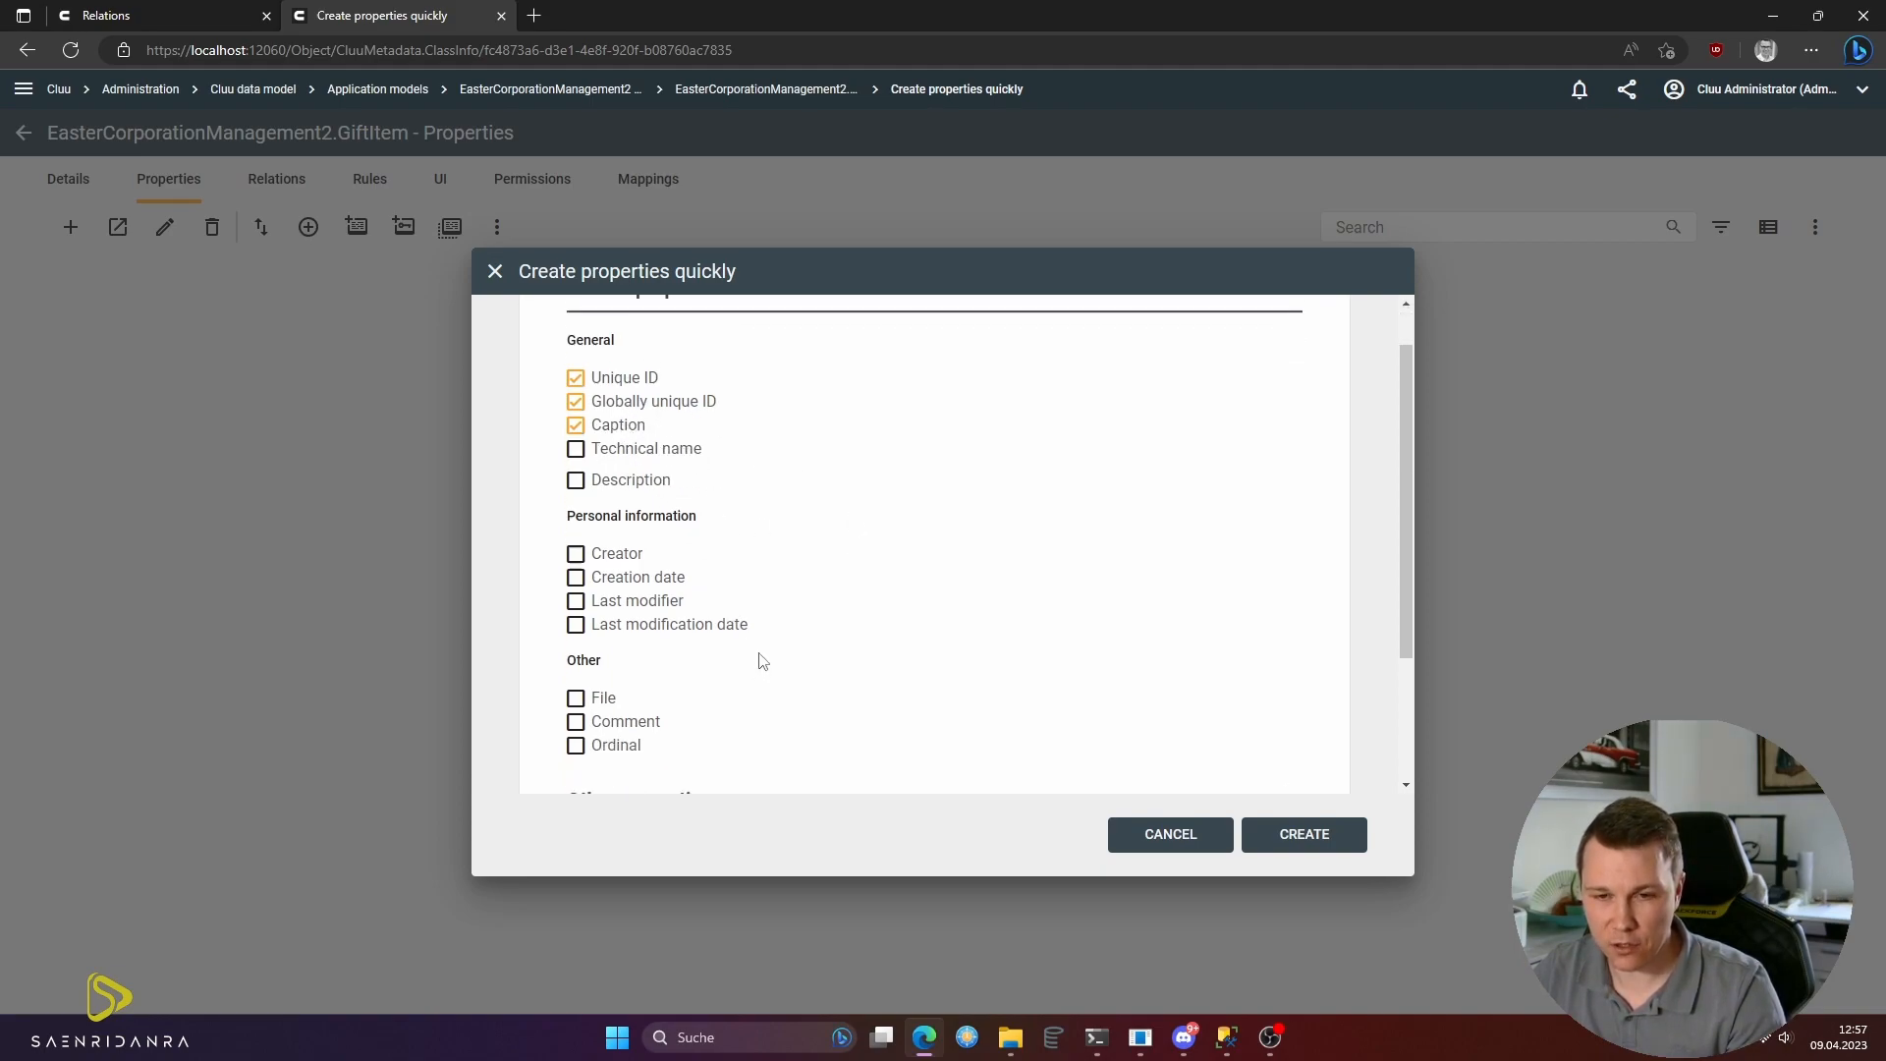
pyautogui.click(613, 463)
pyautogui.click(616, 485)
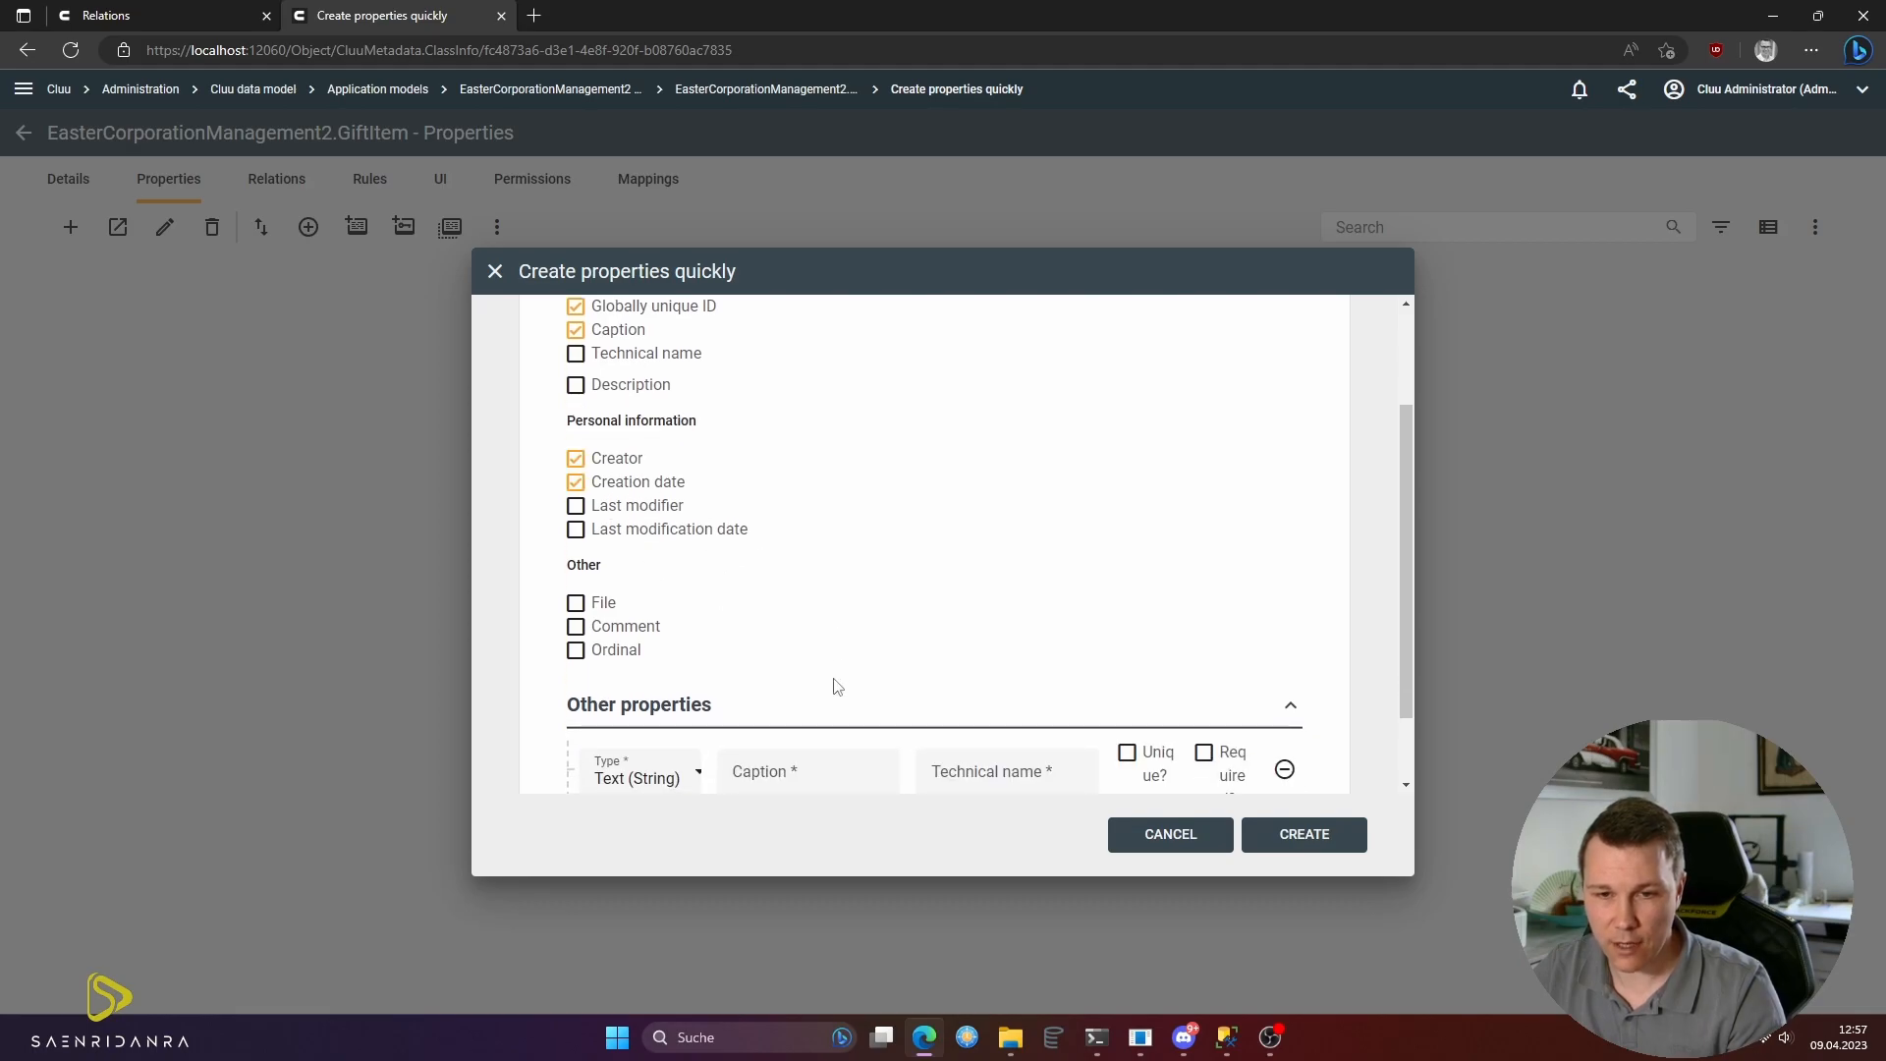
pyautogui.click(599, 603)
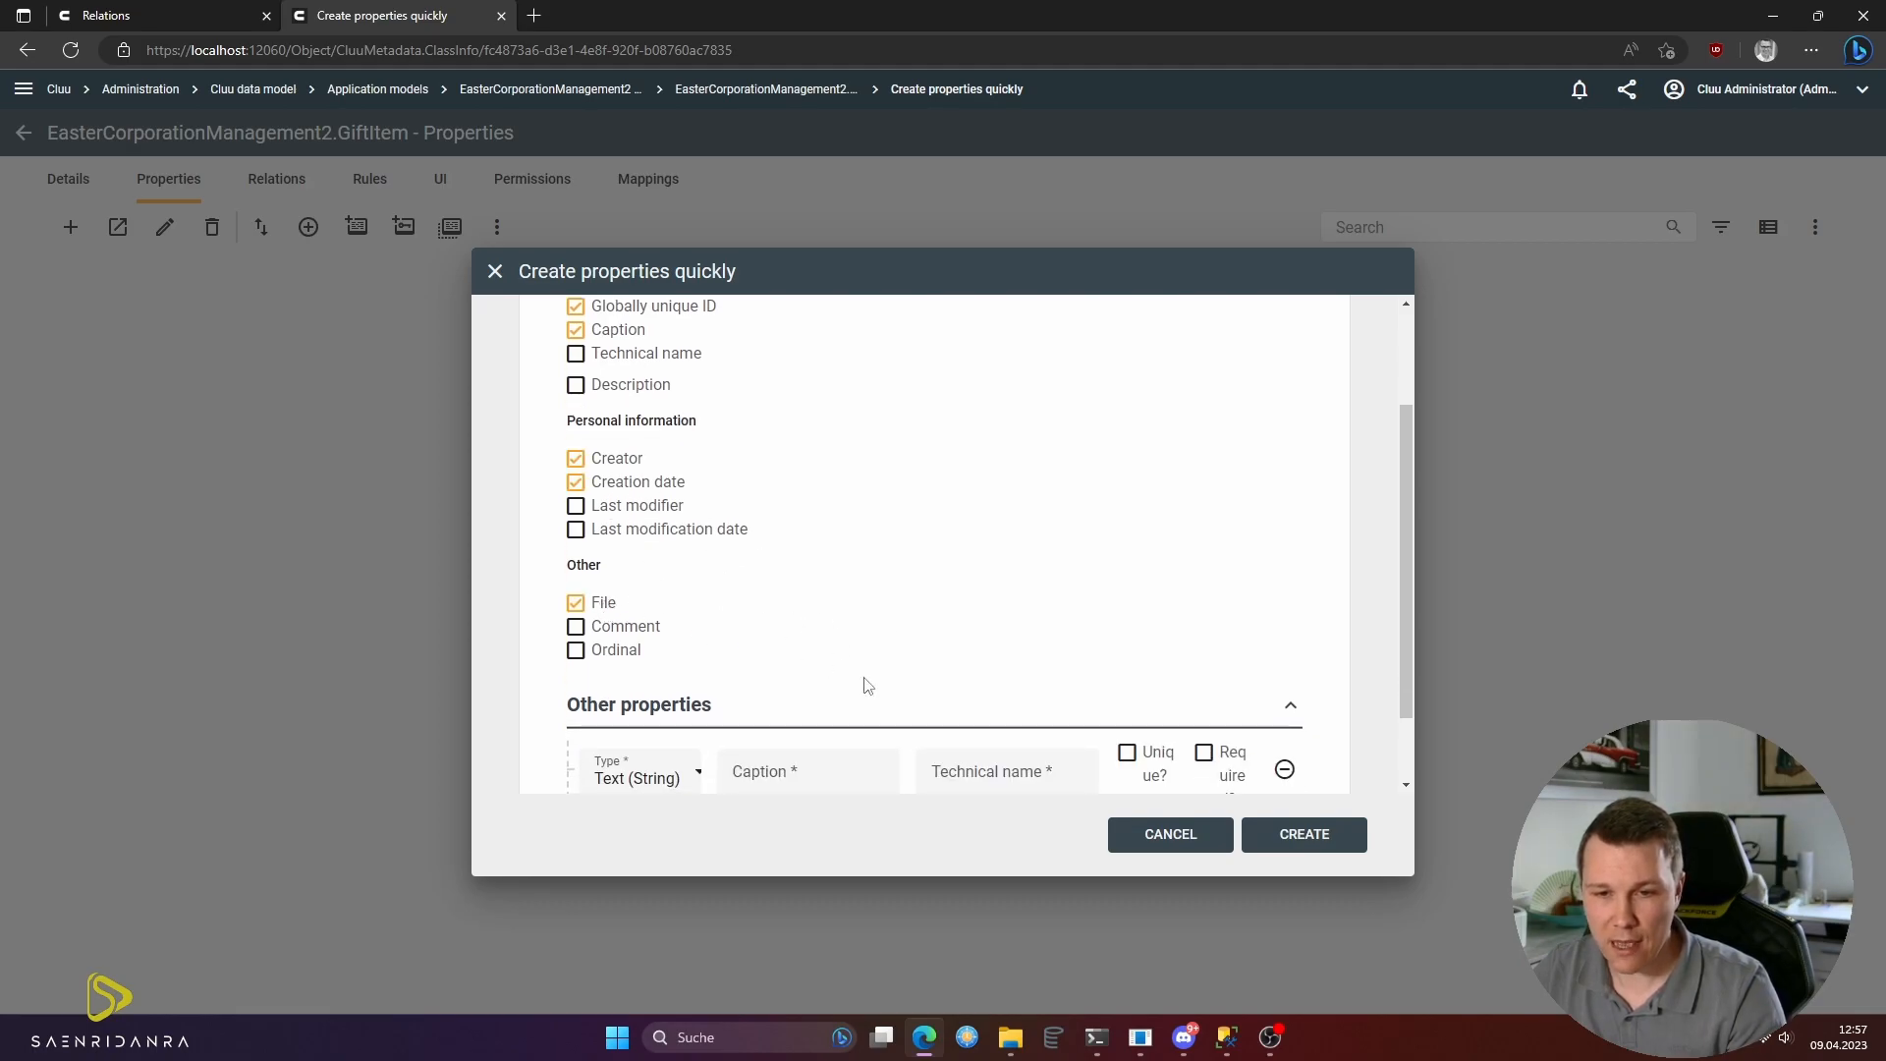
# - Check the GiftItems columns in the diagram, add an Integer (32-Bit) property captioned Stock Amount with technical name StockAmount, and create all properties
pyautogui.hotkey('alt', 'Tab')
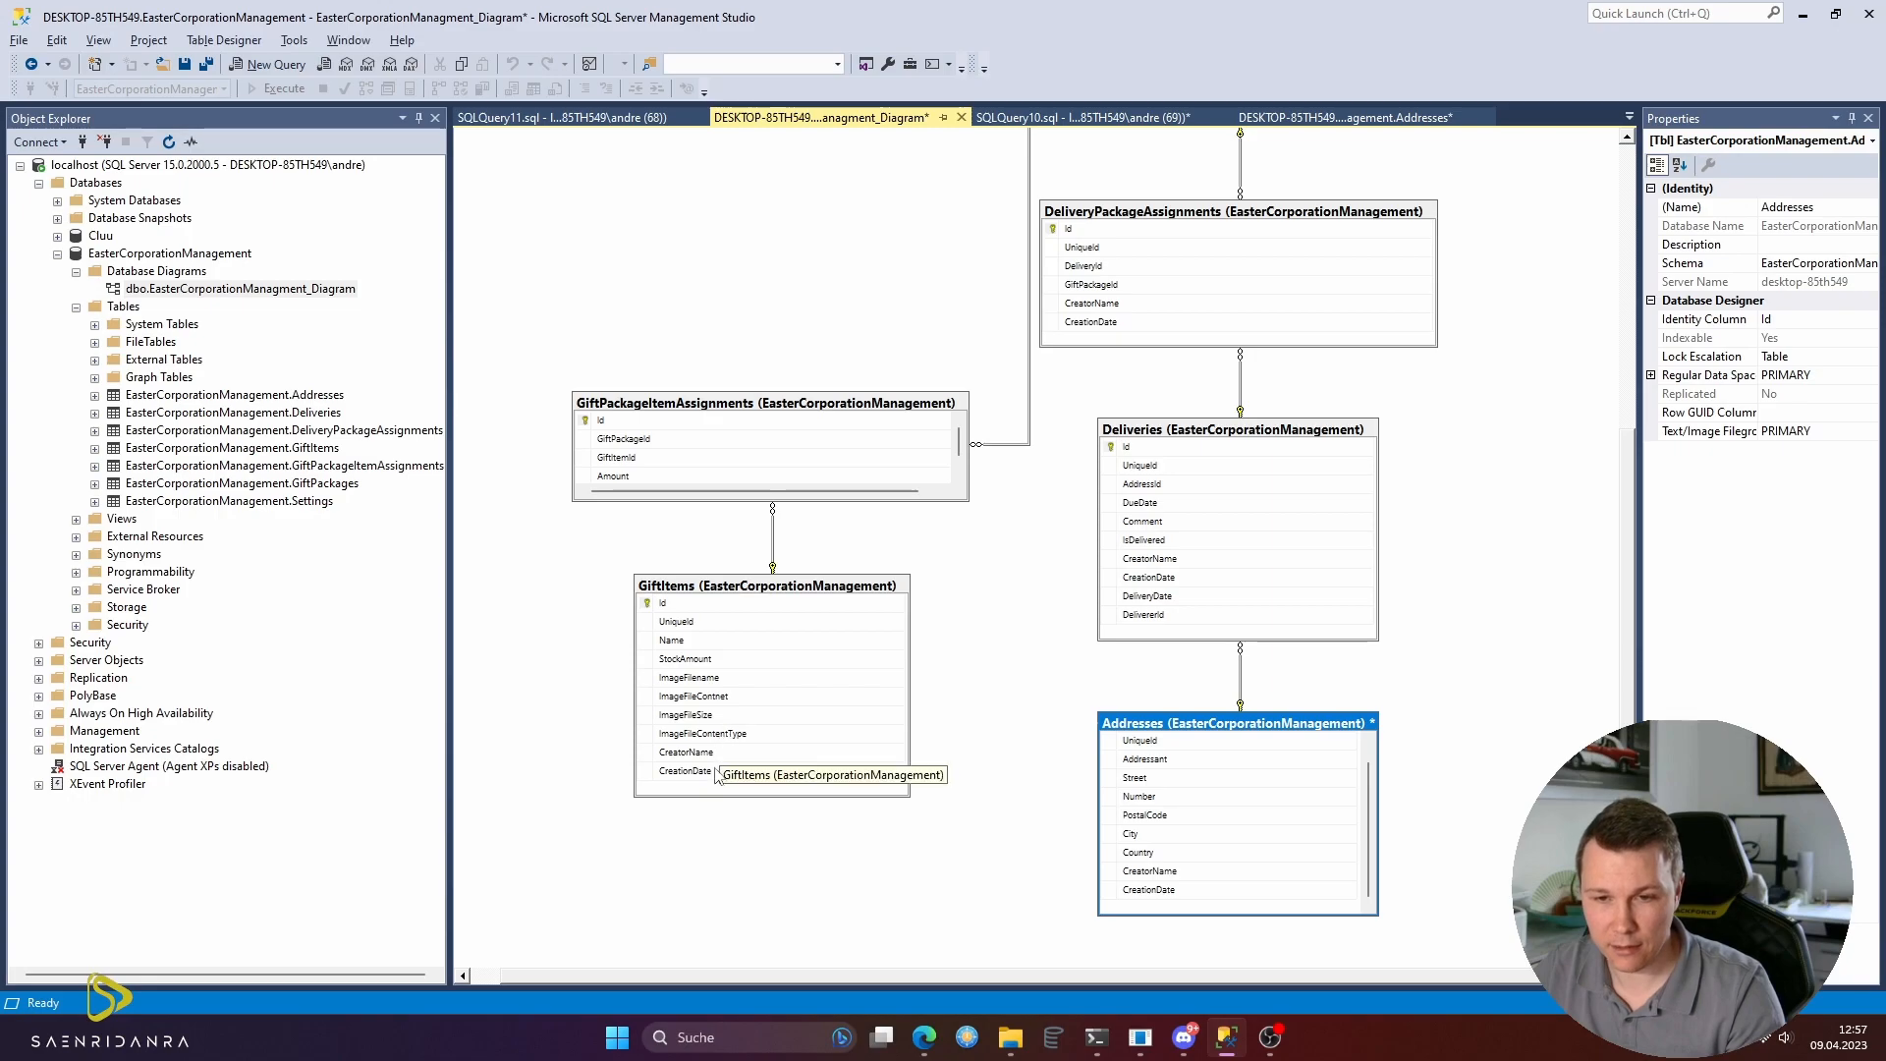
pyautogui.hotkey('alt', 'Tab')
pyautogui.scroll(-1, 771, 658)
pyautogui.click(652, 663)
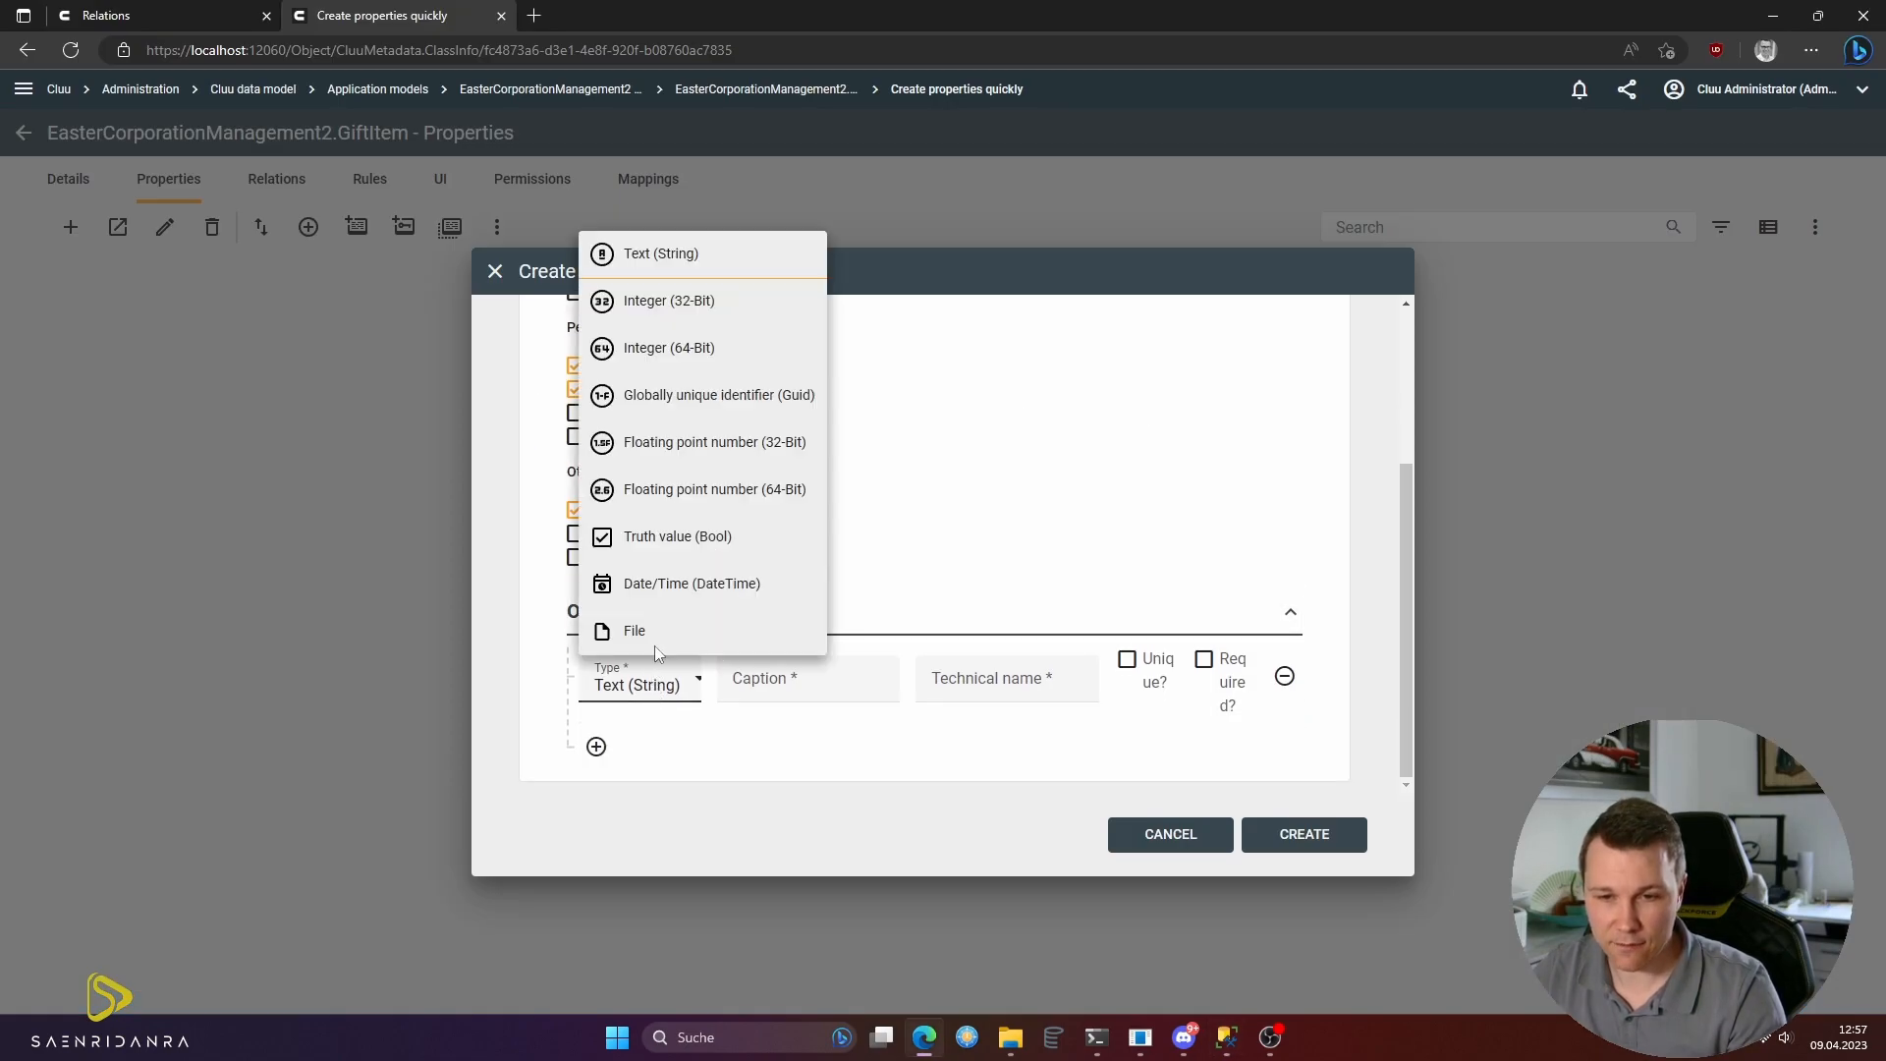
pyautogui.click(694, 302)
pyautogui.press('Tab')
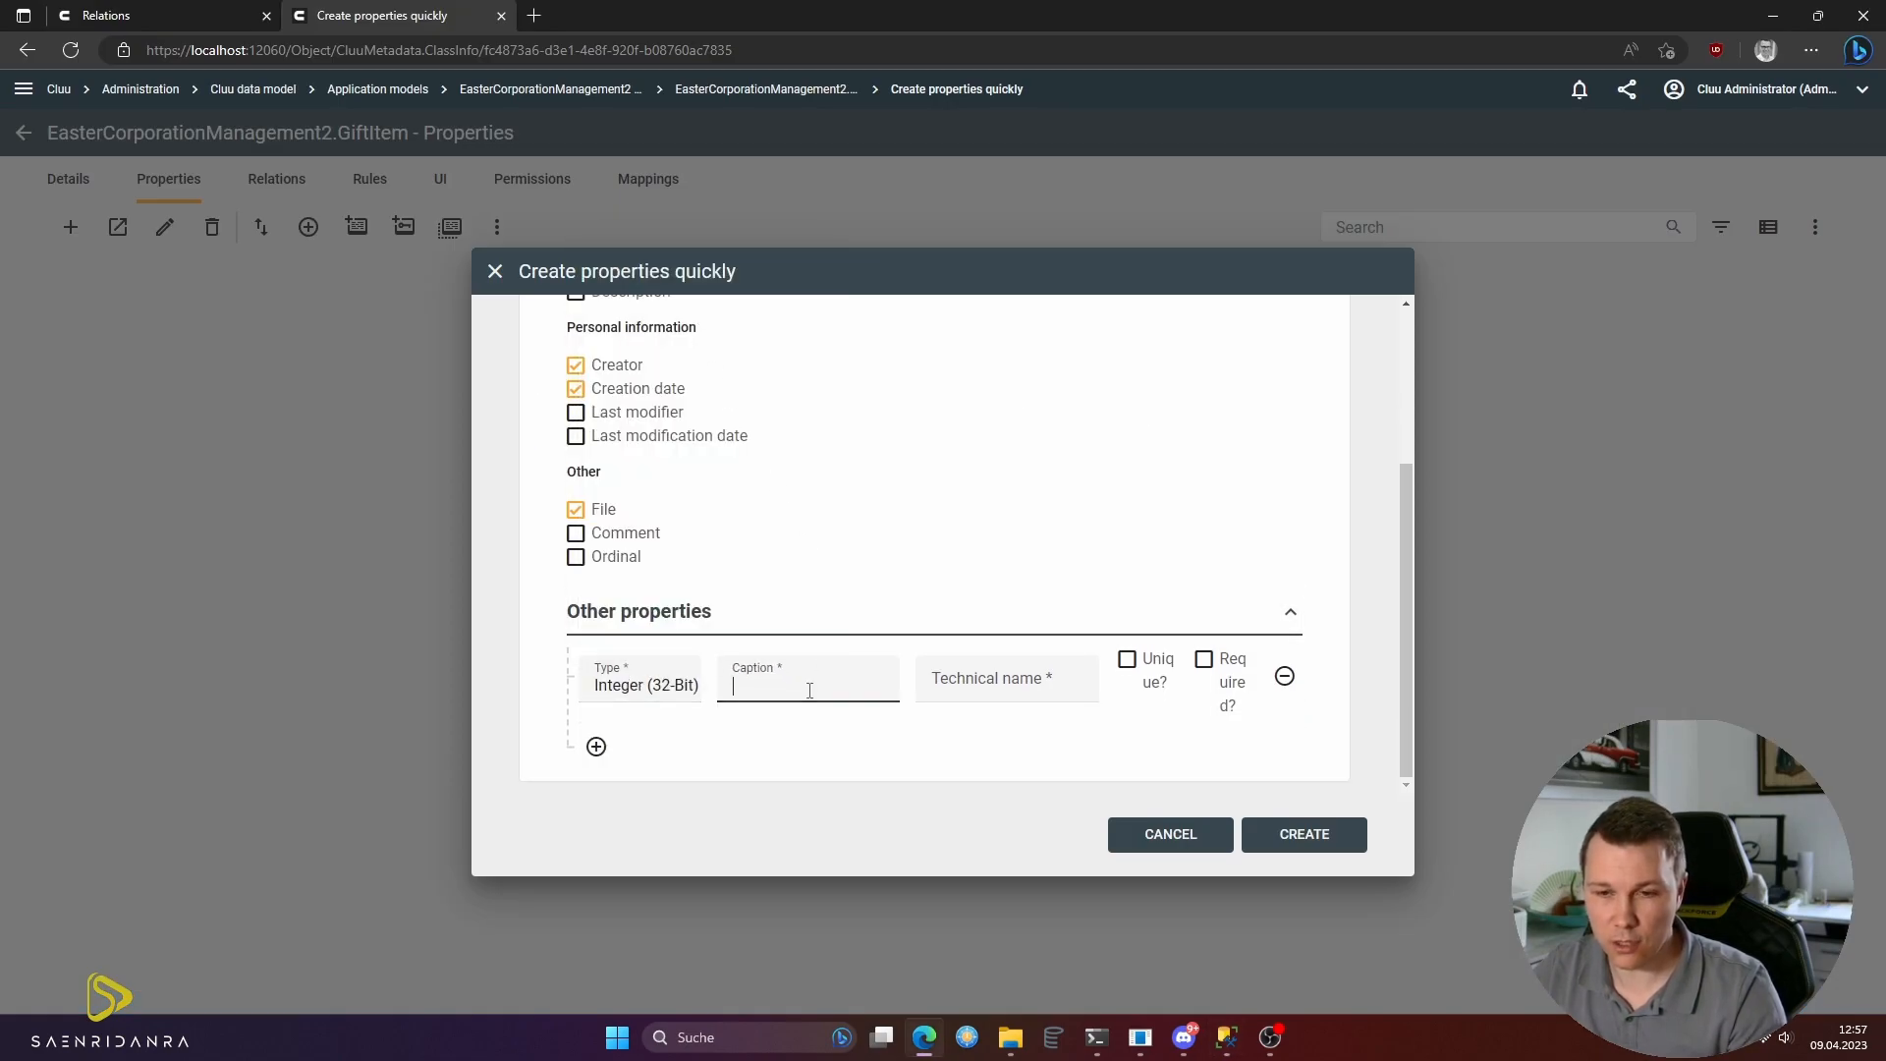
pyautogui.write('Stock Amou')
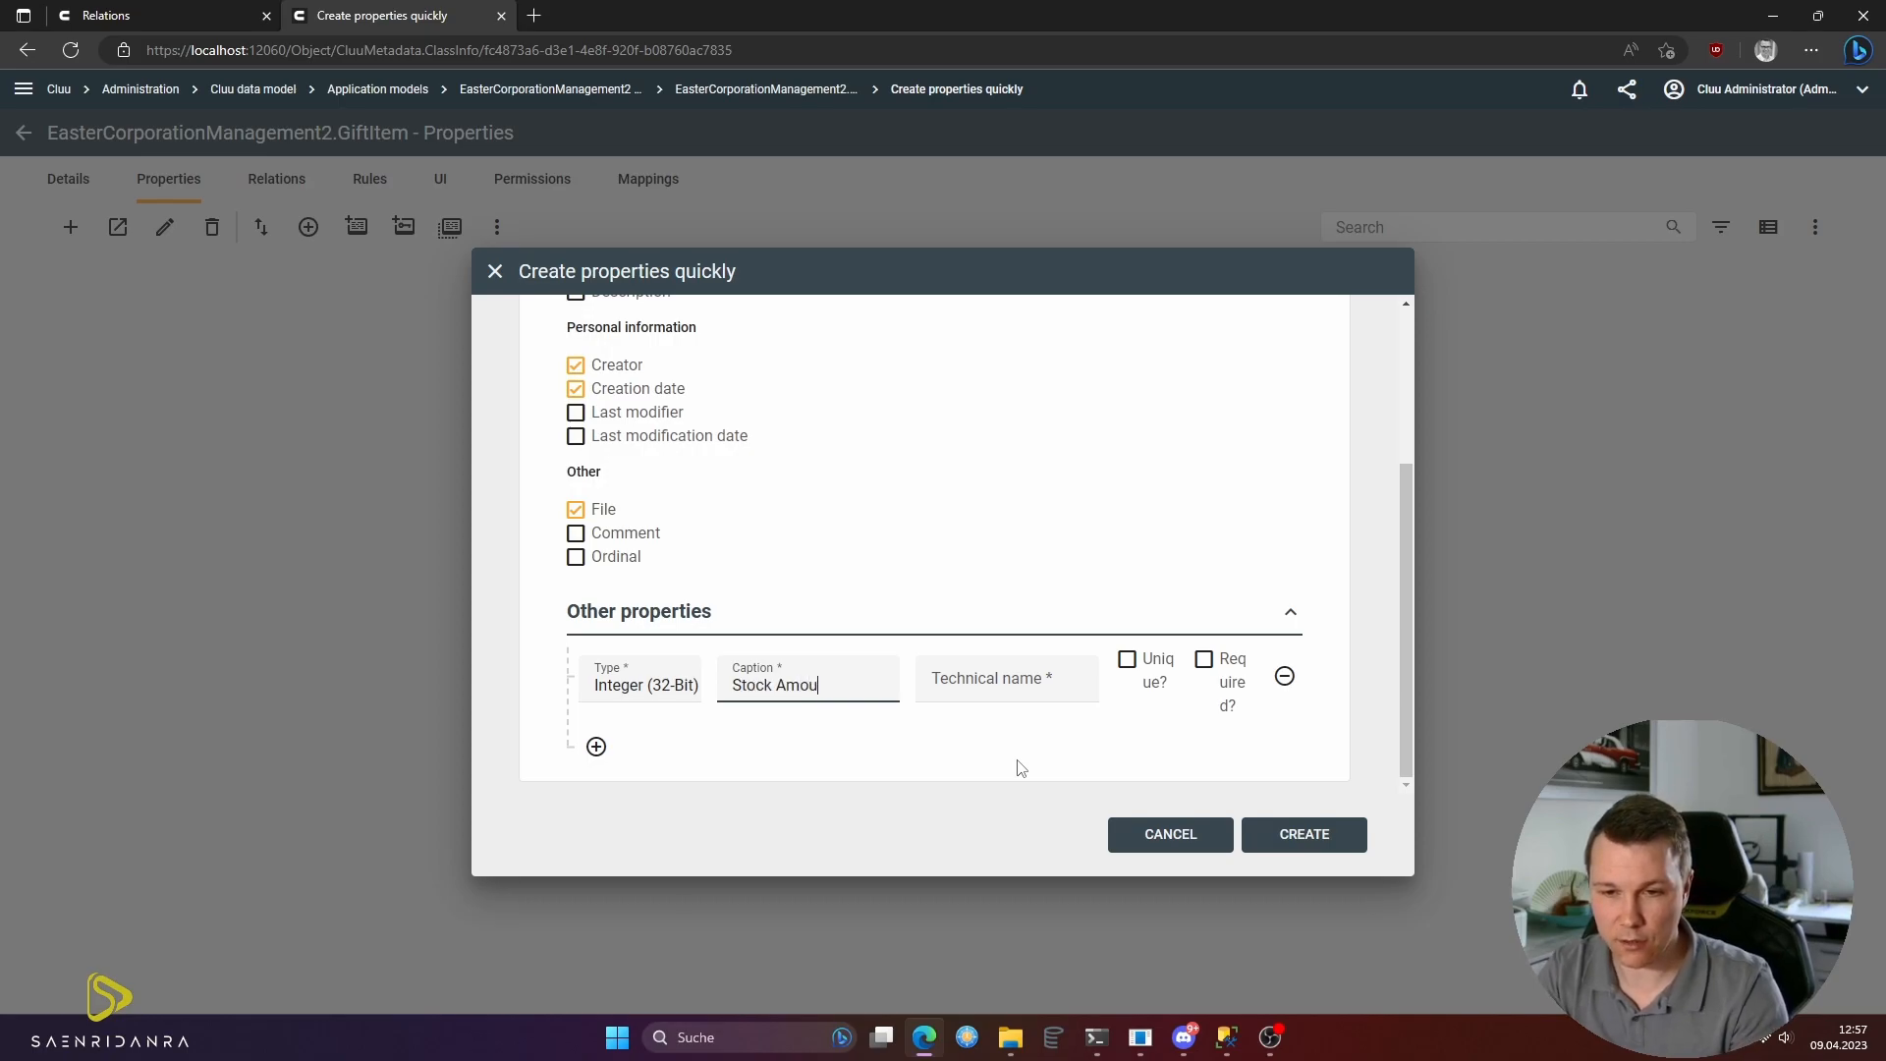
pyautogui.write('nt')
pyautogui.press('Tab')
pyautogui.press('BackSpace')
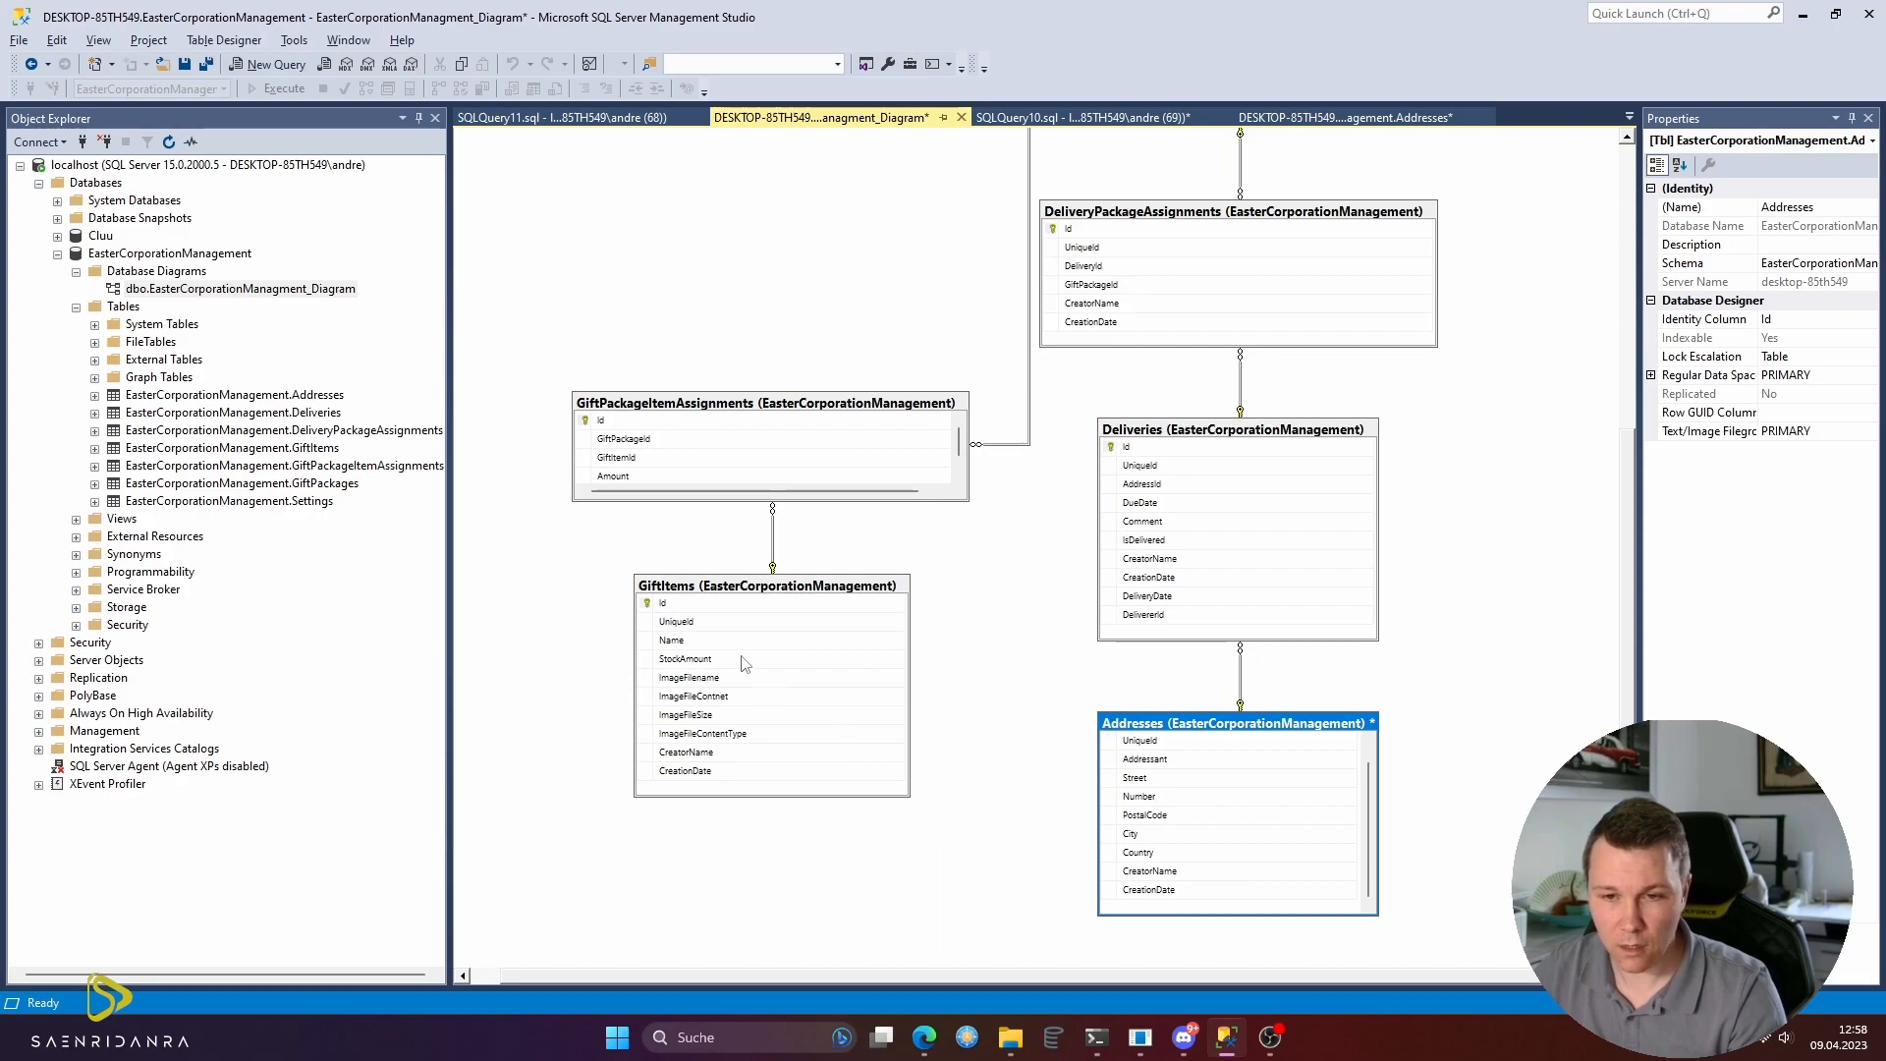
pyautogui.click(757, 663)
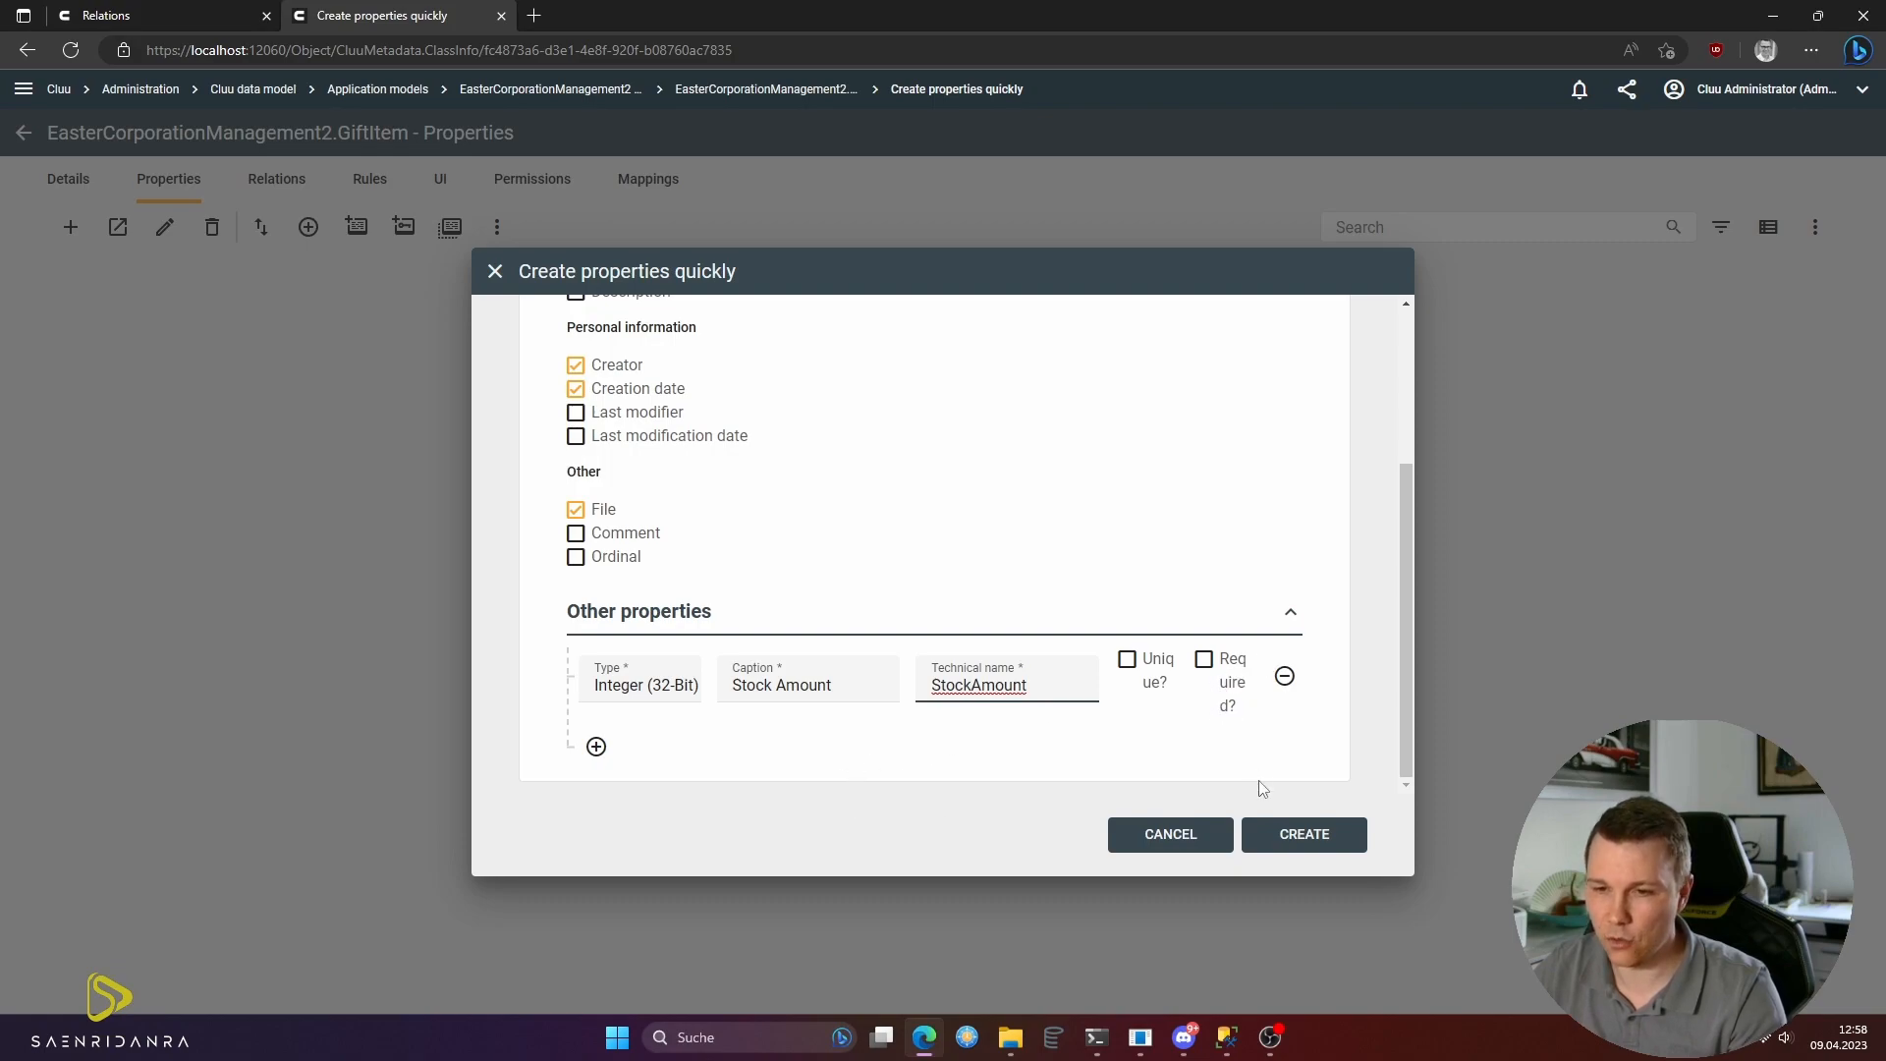
pyautogui.click(1321, 838)
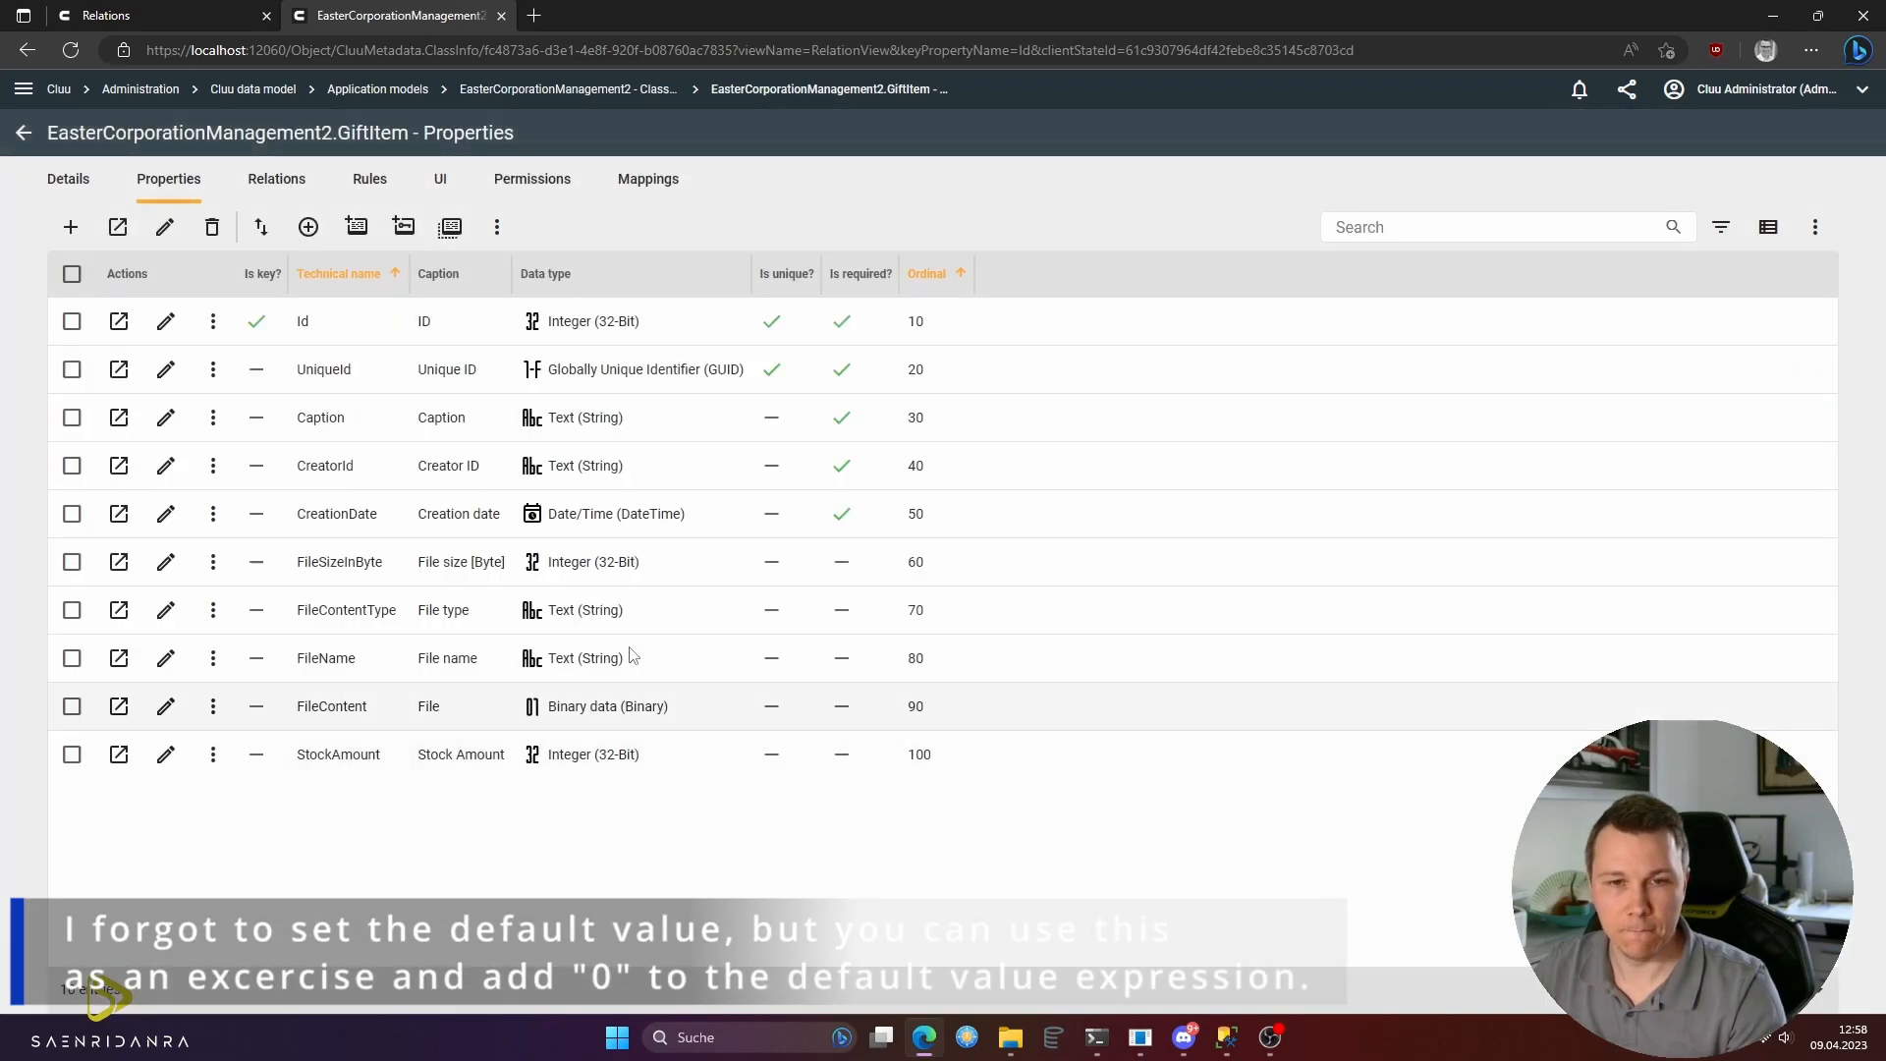
# - Change the GiftItem CreatorId property's caption to Creator Name and its technical name to CreatorName, and save it
pyautogui.click(166, 467)
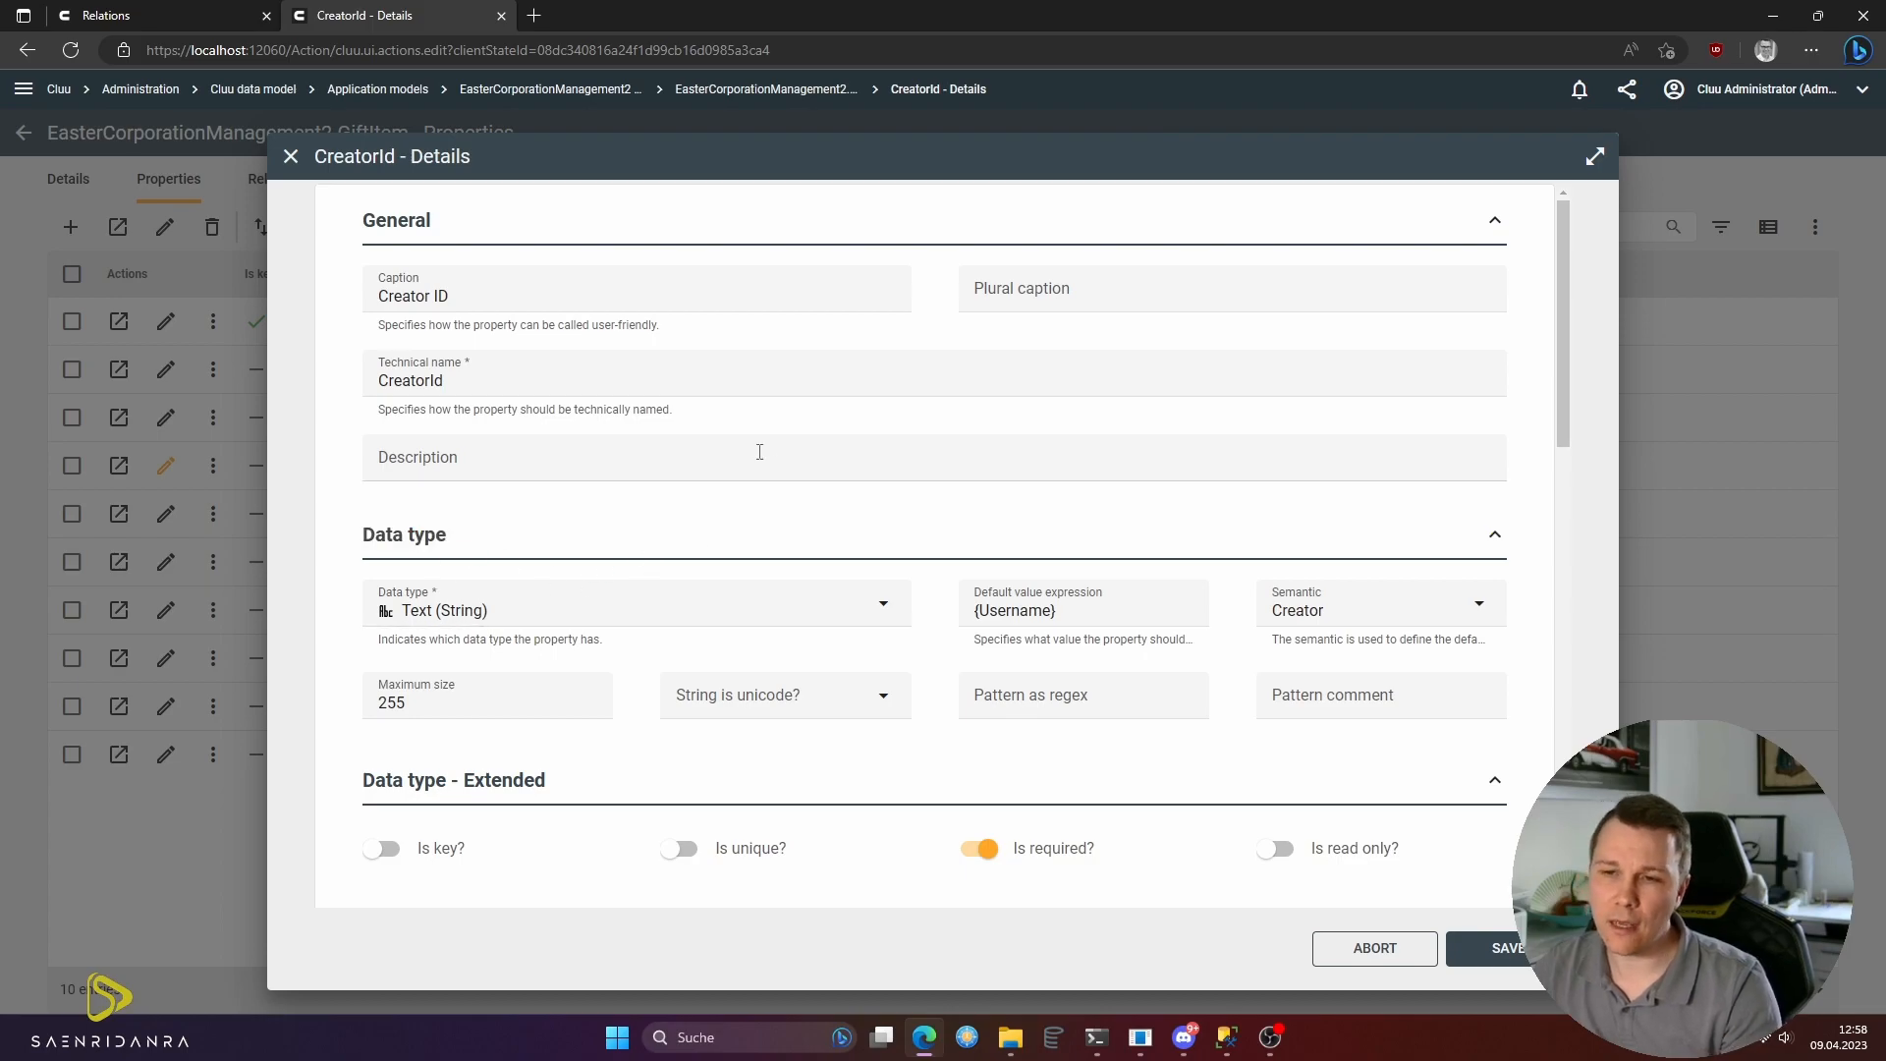
pyautogui.doubleClick(438, 296)
pyautogui.write('Name')
pyautogui.moveTo(428, 381); pyautogui.dragTo(444, 381)
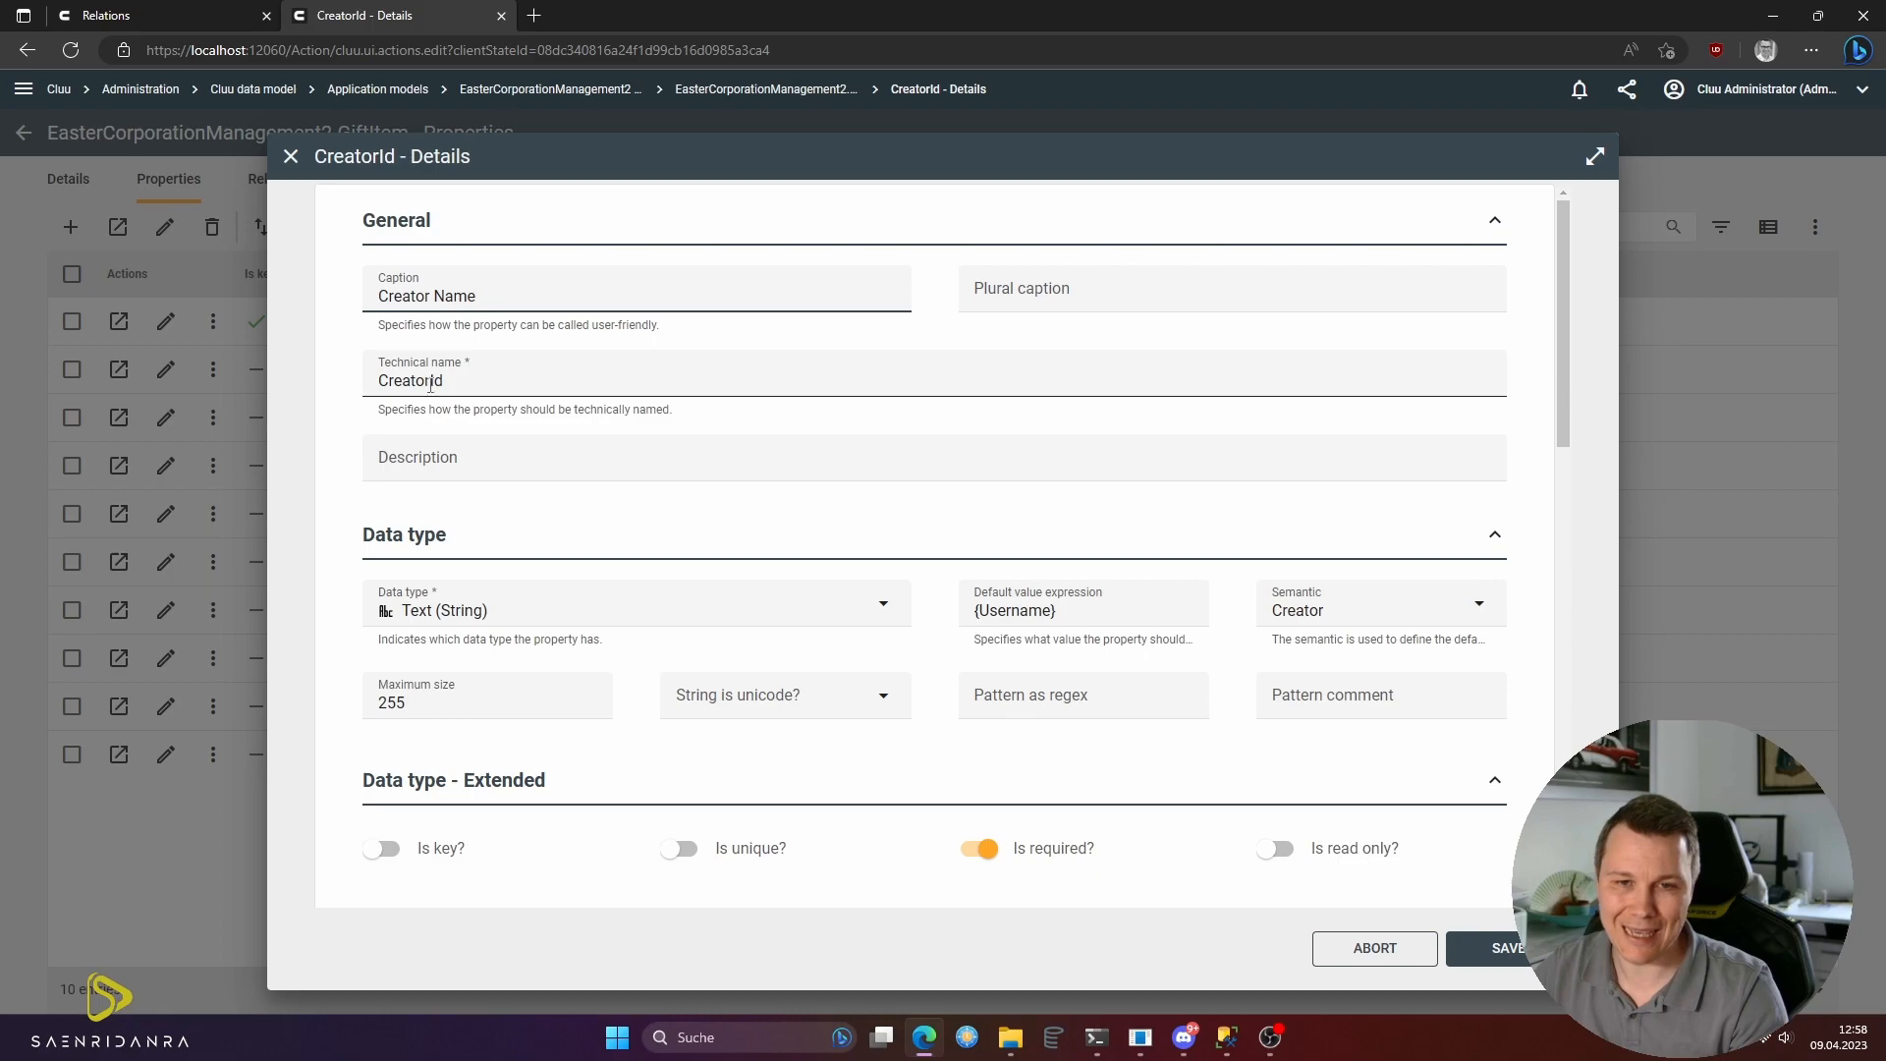
pyautogui.write('Name')
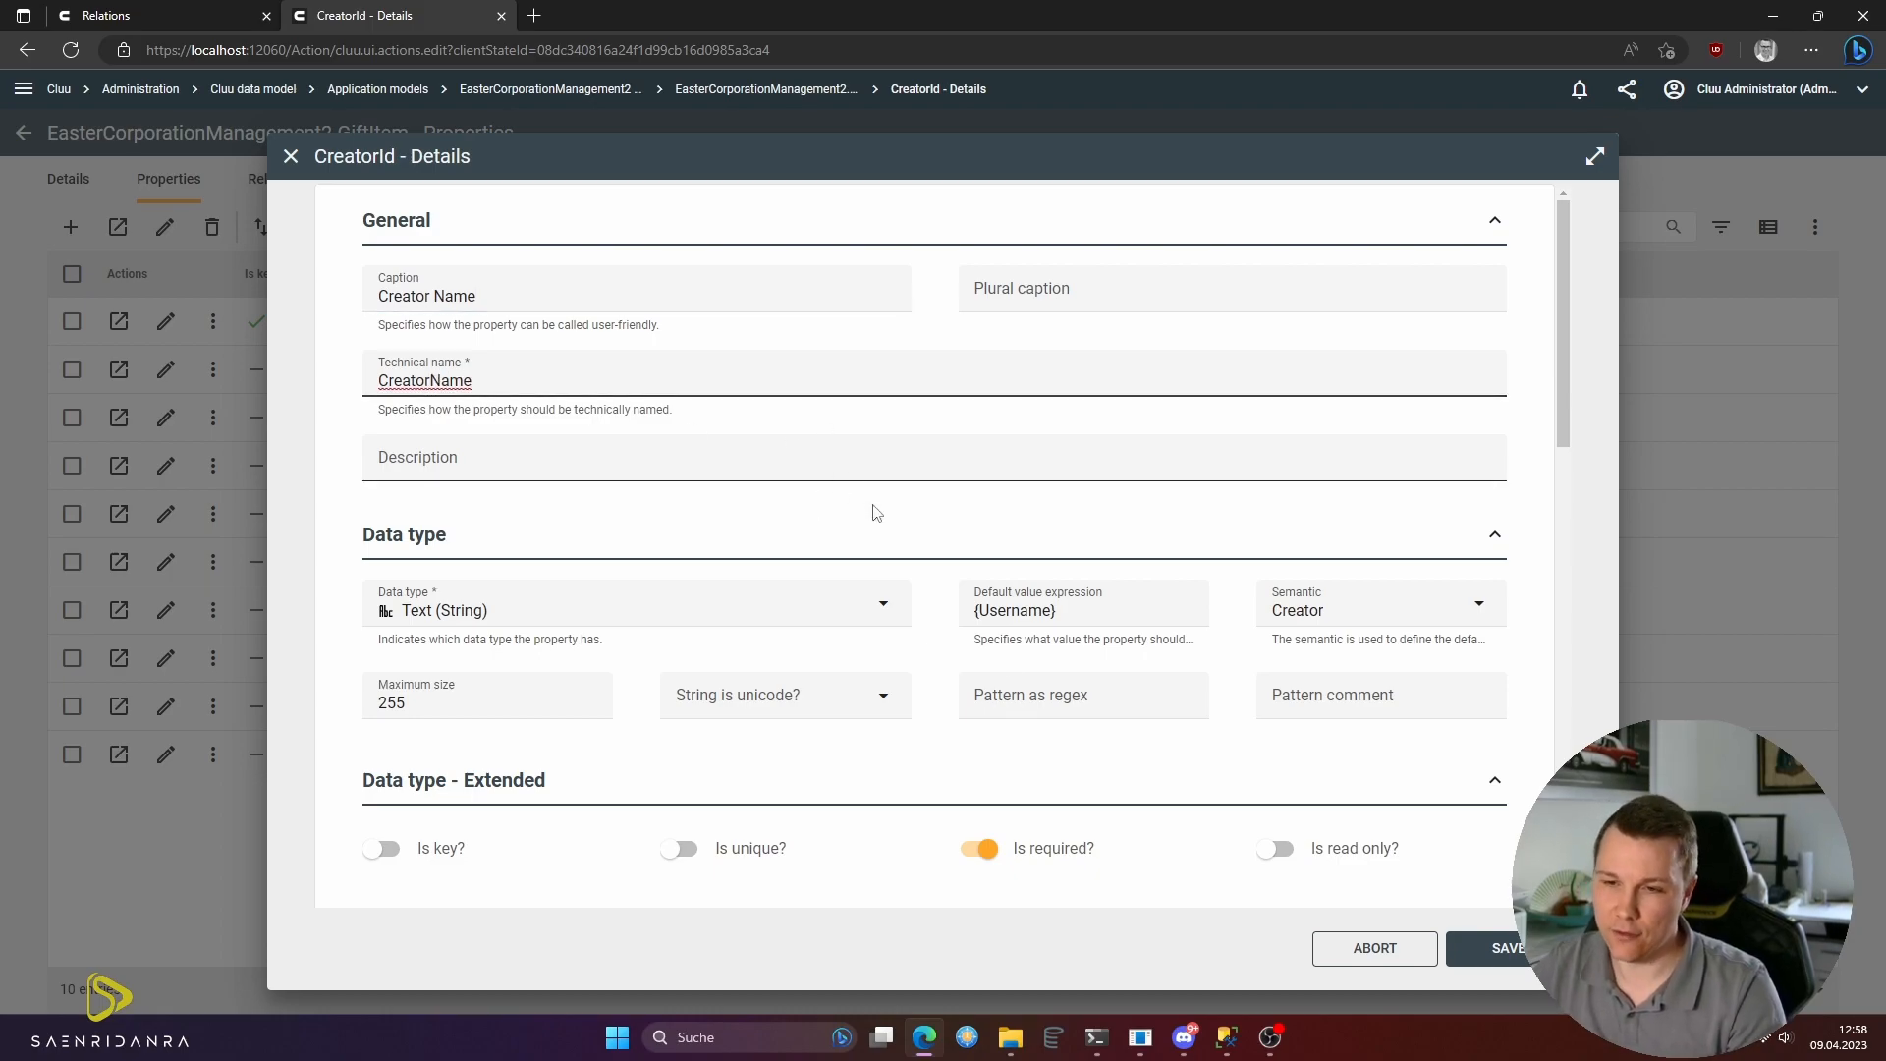
pyautogui.click(1493, 947)
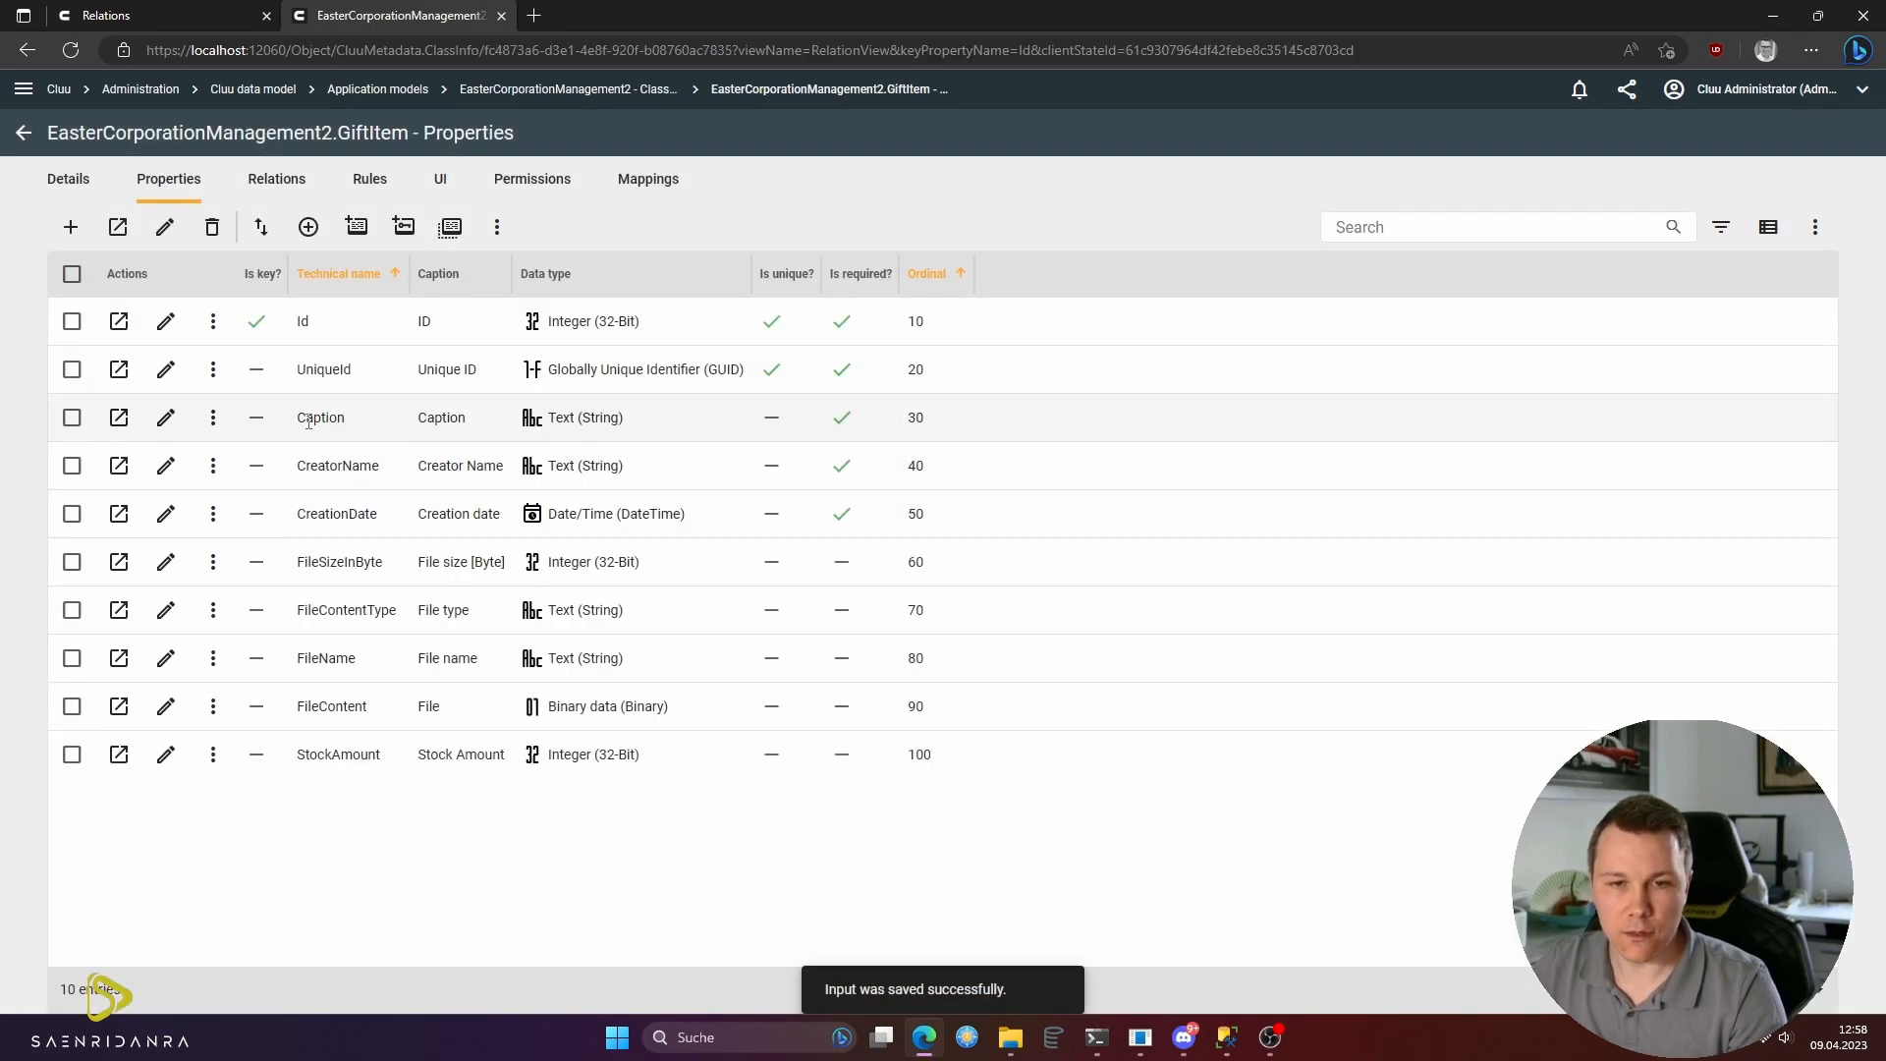
# - Reorder all GiftItem properties so that CreatorName and CreationDate come last after StockAmount, and save the order
pyautogui.click(72, 274)
pyautogui.click(261, 227)
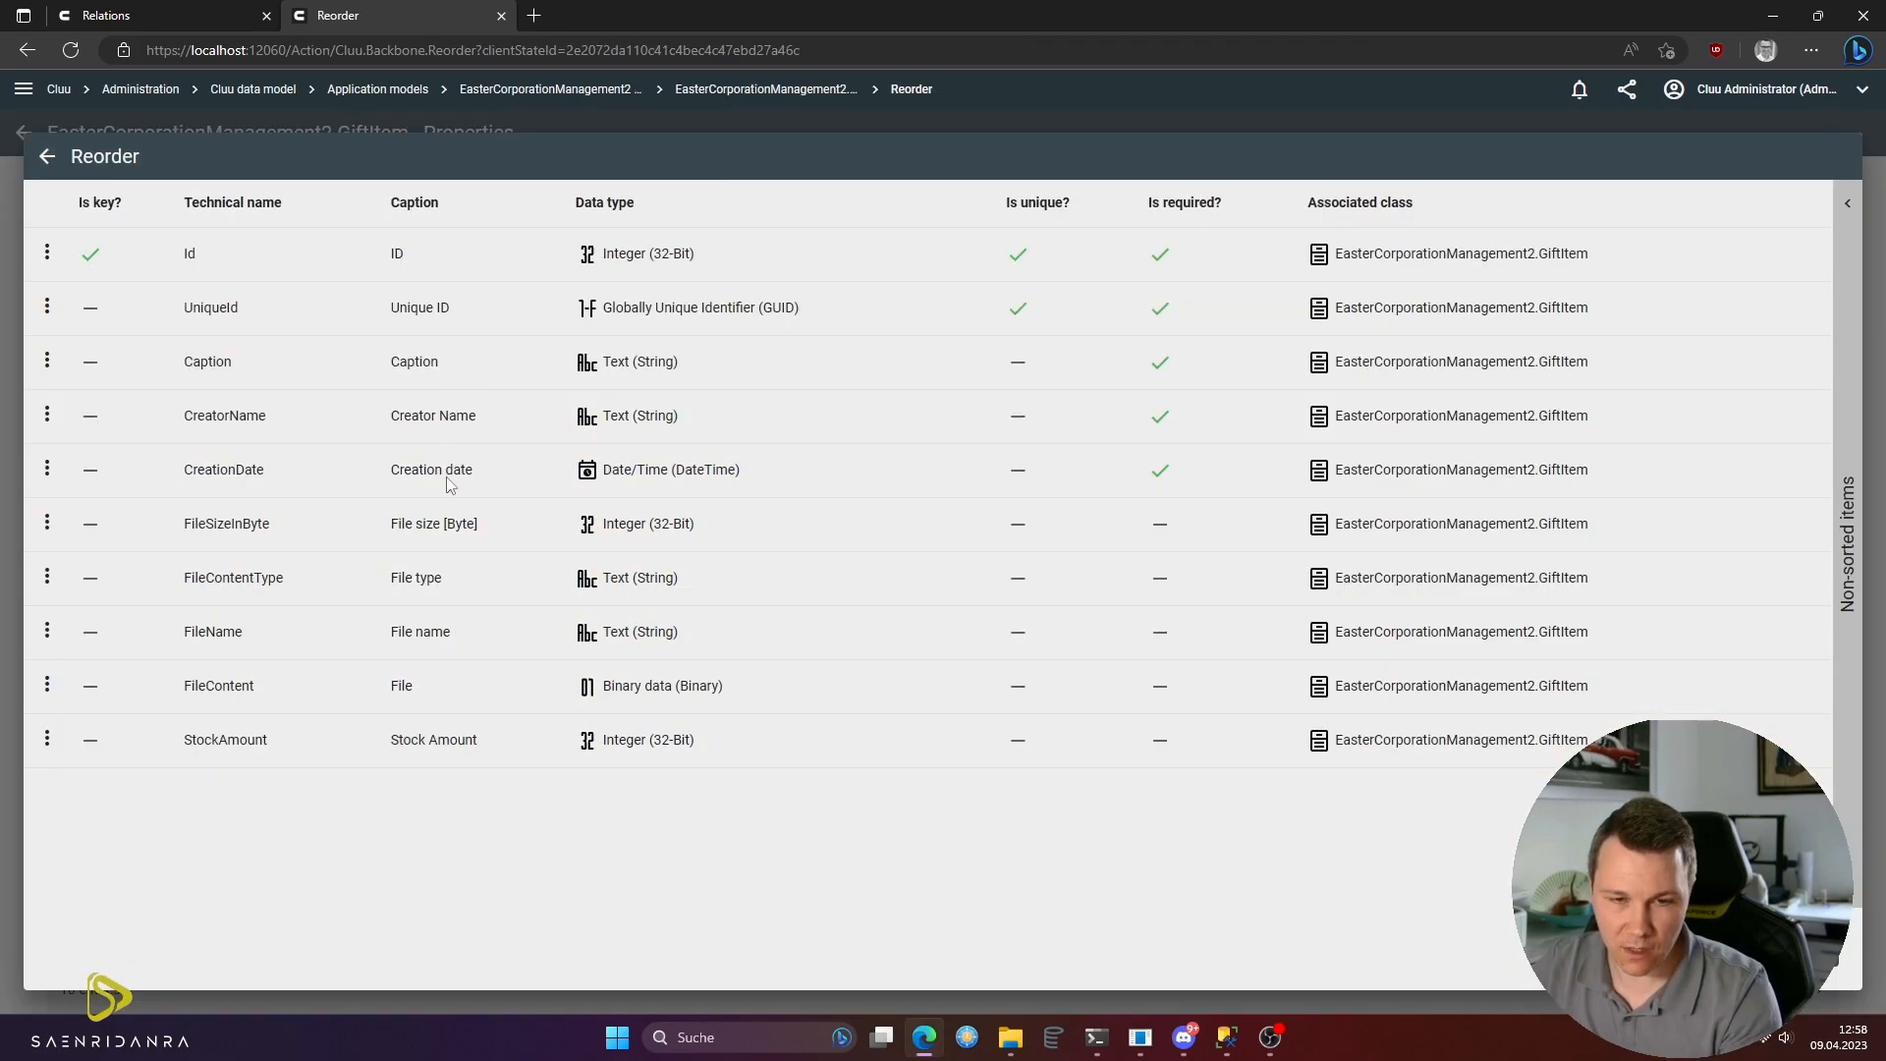
pyautogui.moveTo(267, 474); pyautogui.dragTo(291, 766)
pyautogui.moveTo(291, 433); pyautogui.dragTo(285, 695)
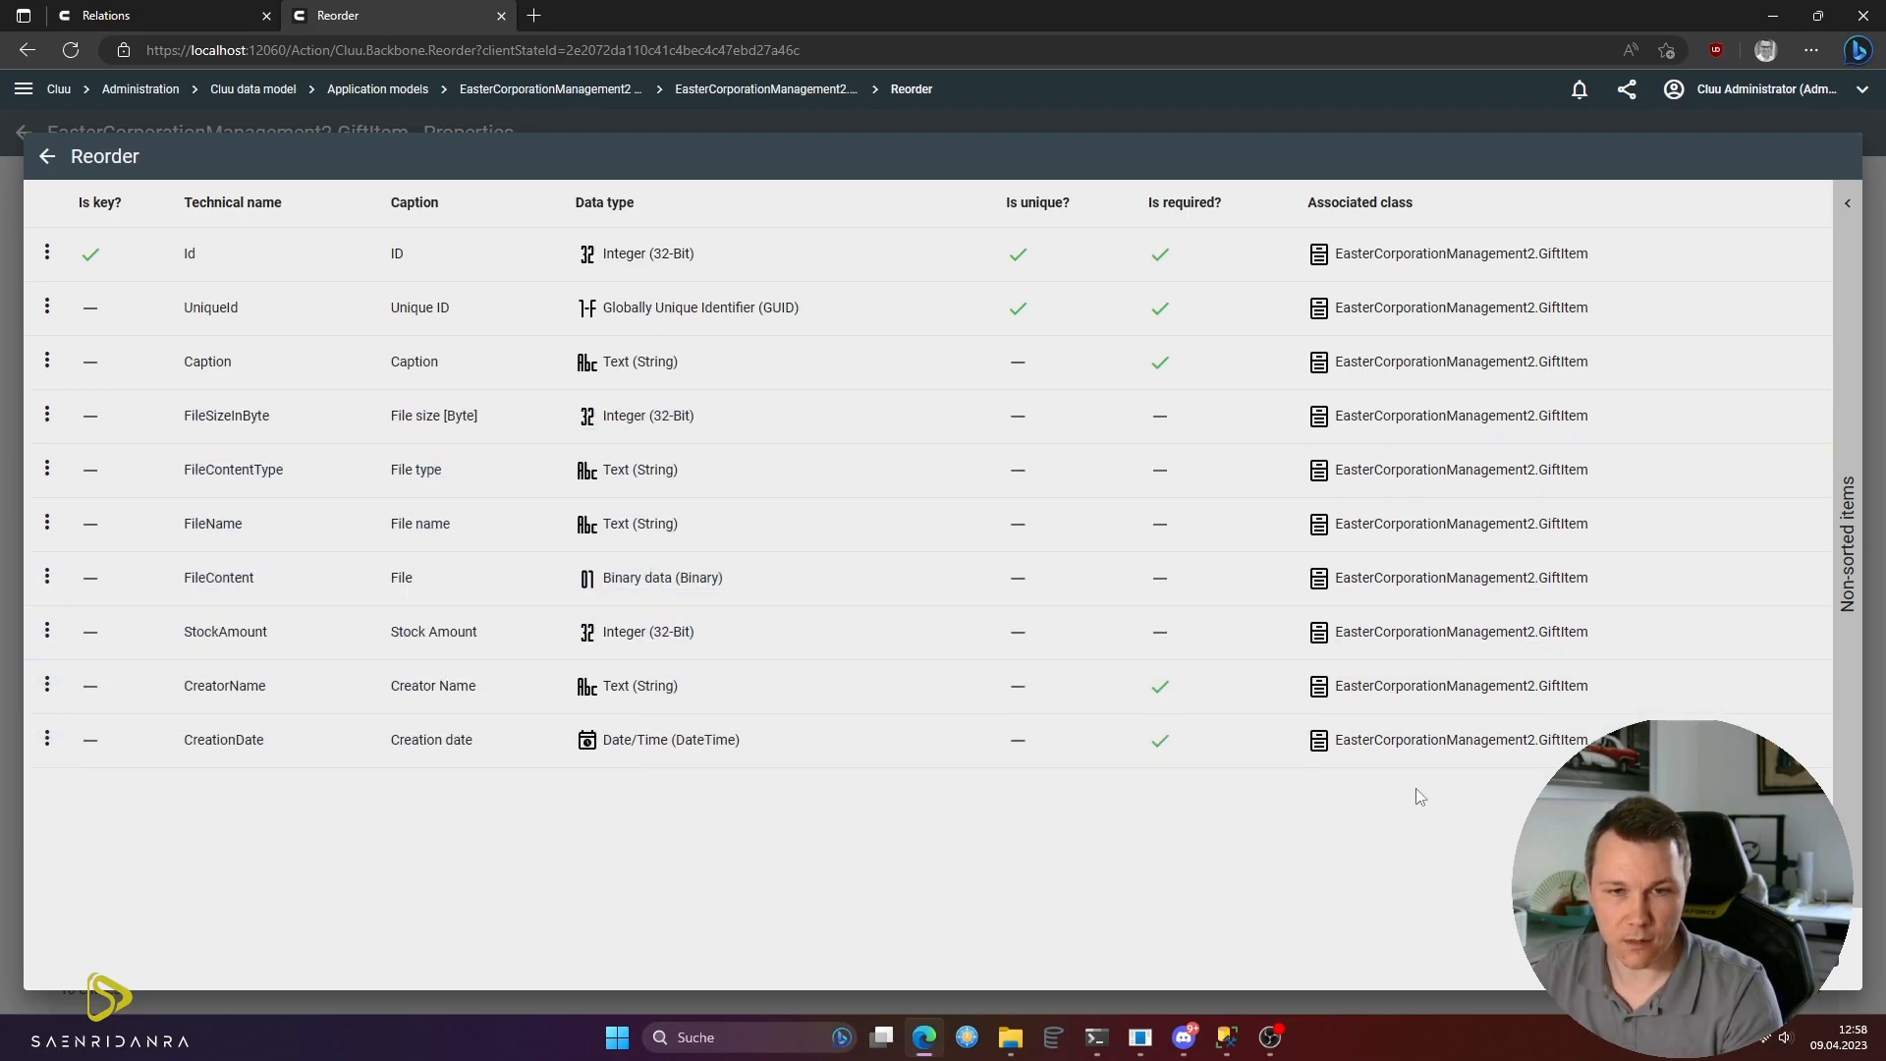
pyautogui.click(1800, 949)
# - Check the image file columns of GiftItems in the database diagram, and select only FileSizeInByte, FileContentType, FileName and FileContent in Cluu
pyautogui.click(1225, 1037)
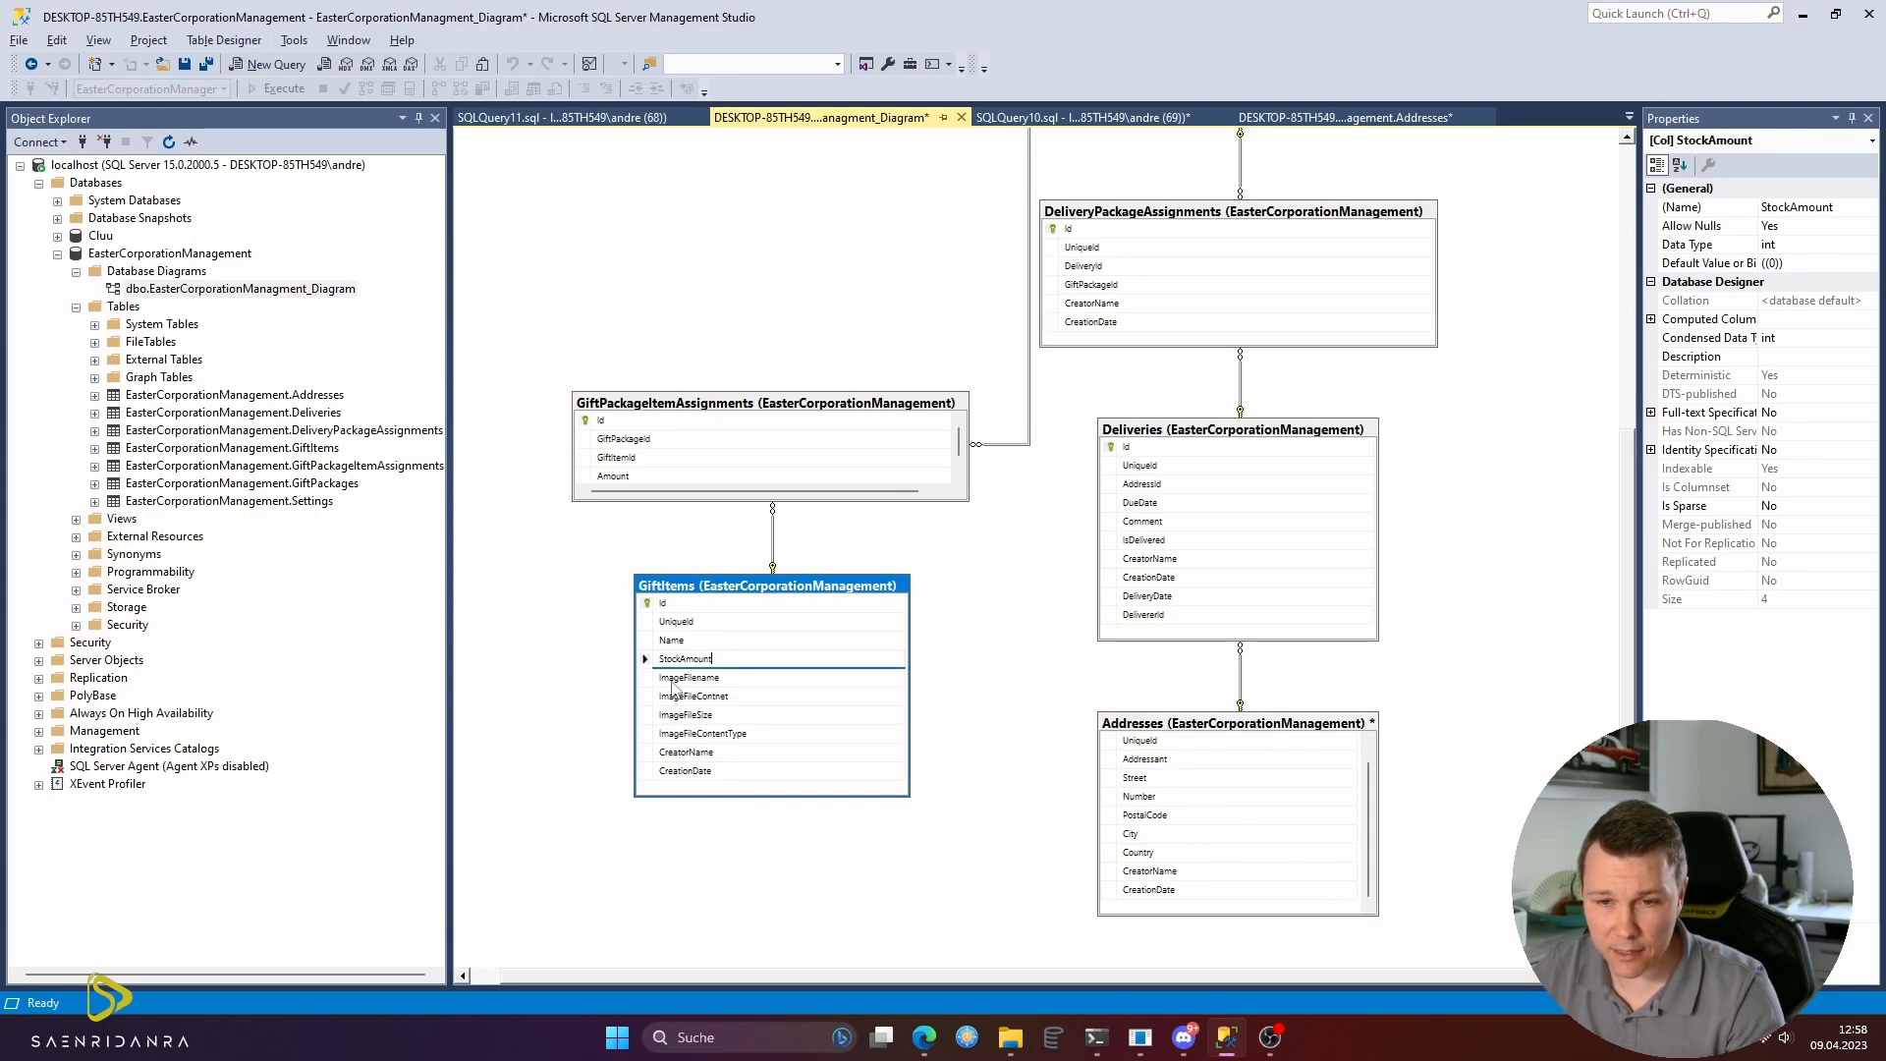
pyautogui.click(594, 779)
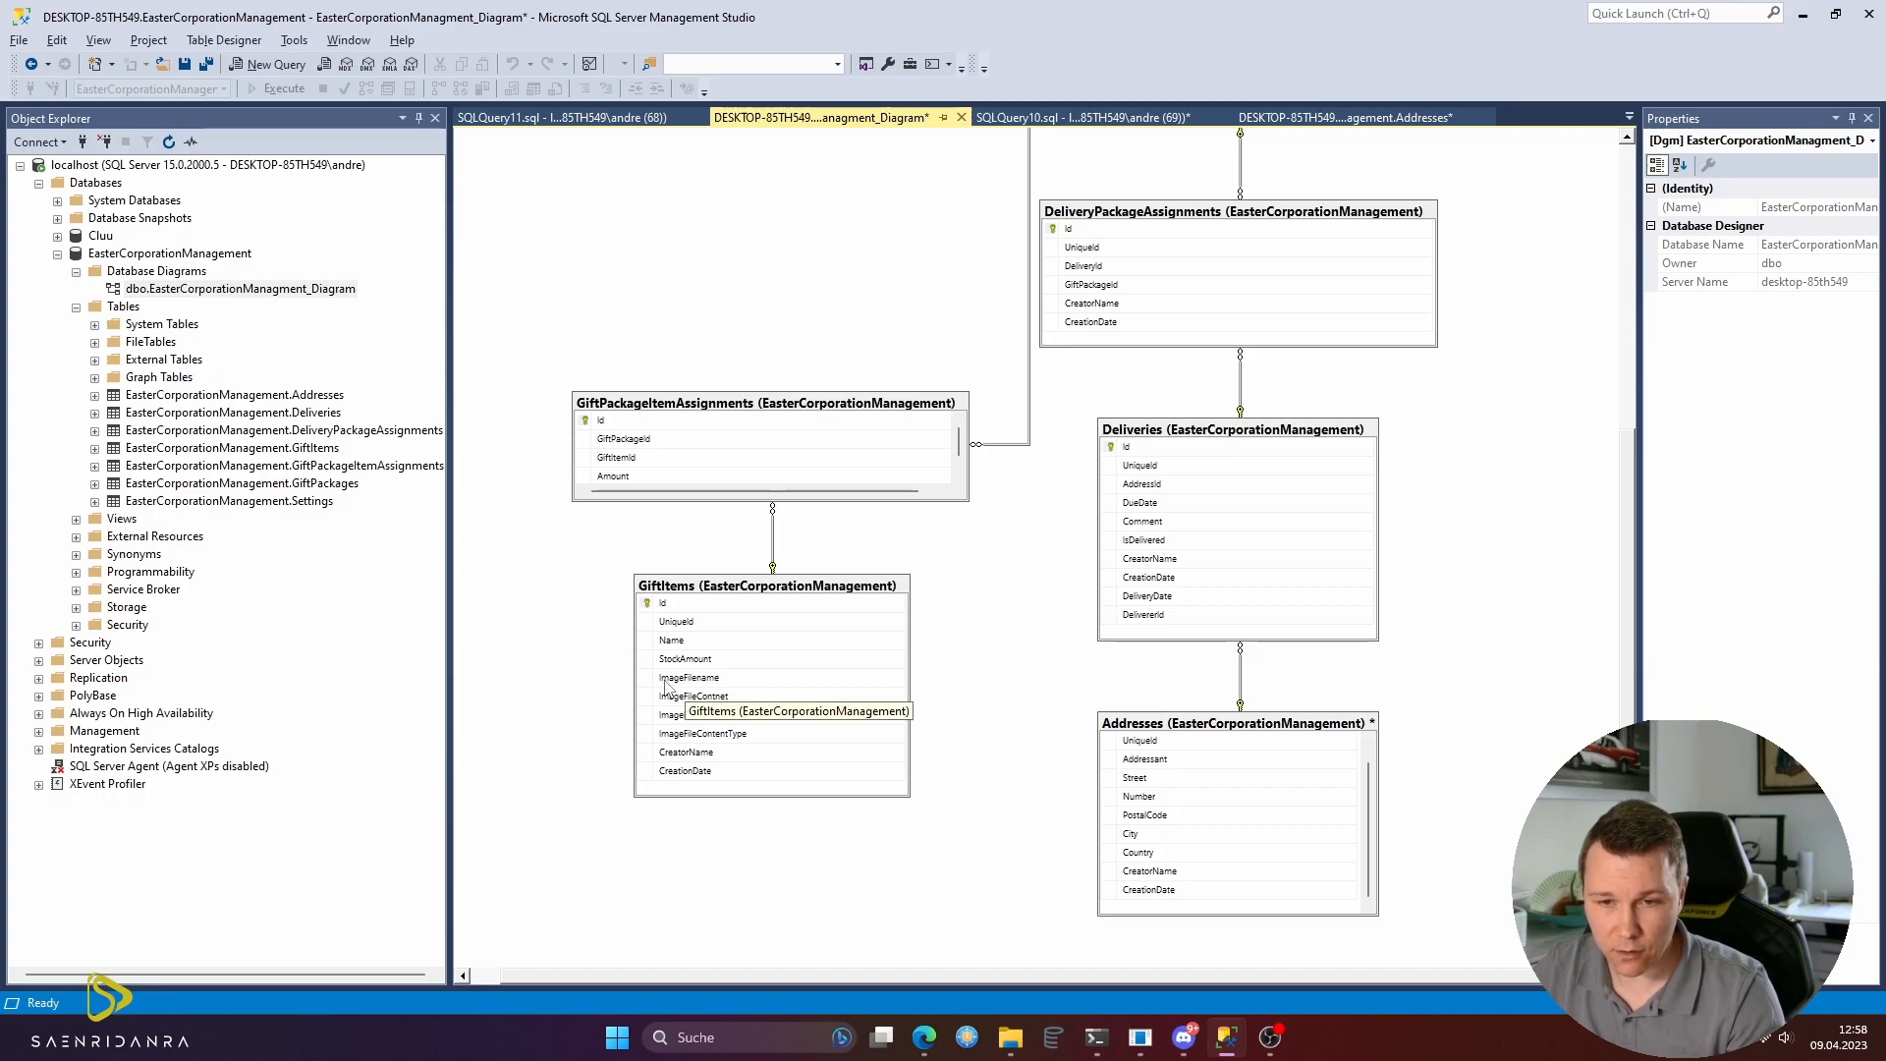
pyautogui.click(924, 1037)
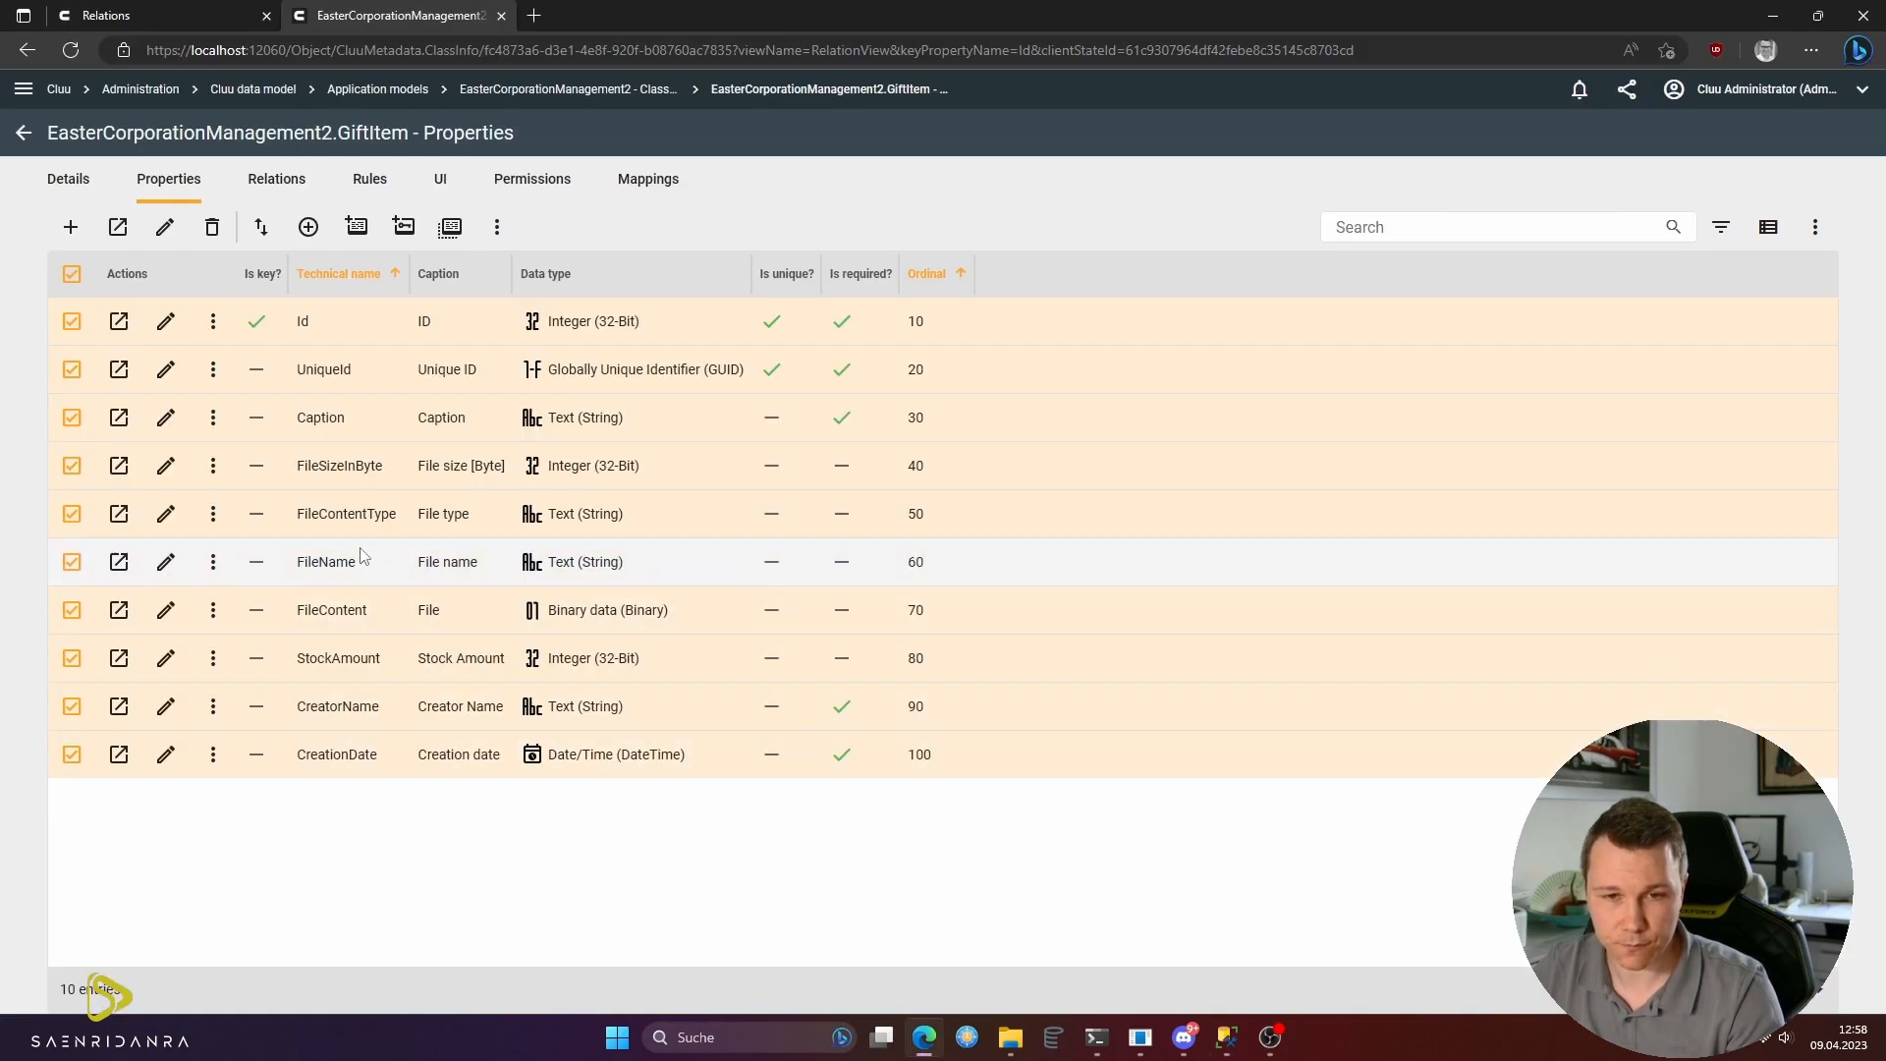
pyautogui.click(72, 274)
pyautogui.moveTo(363, 468); pyautogui.dragTo(371, 611)
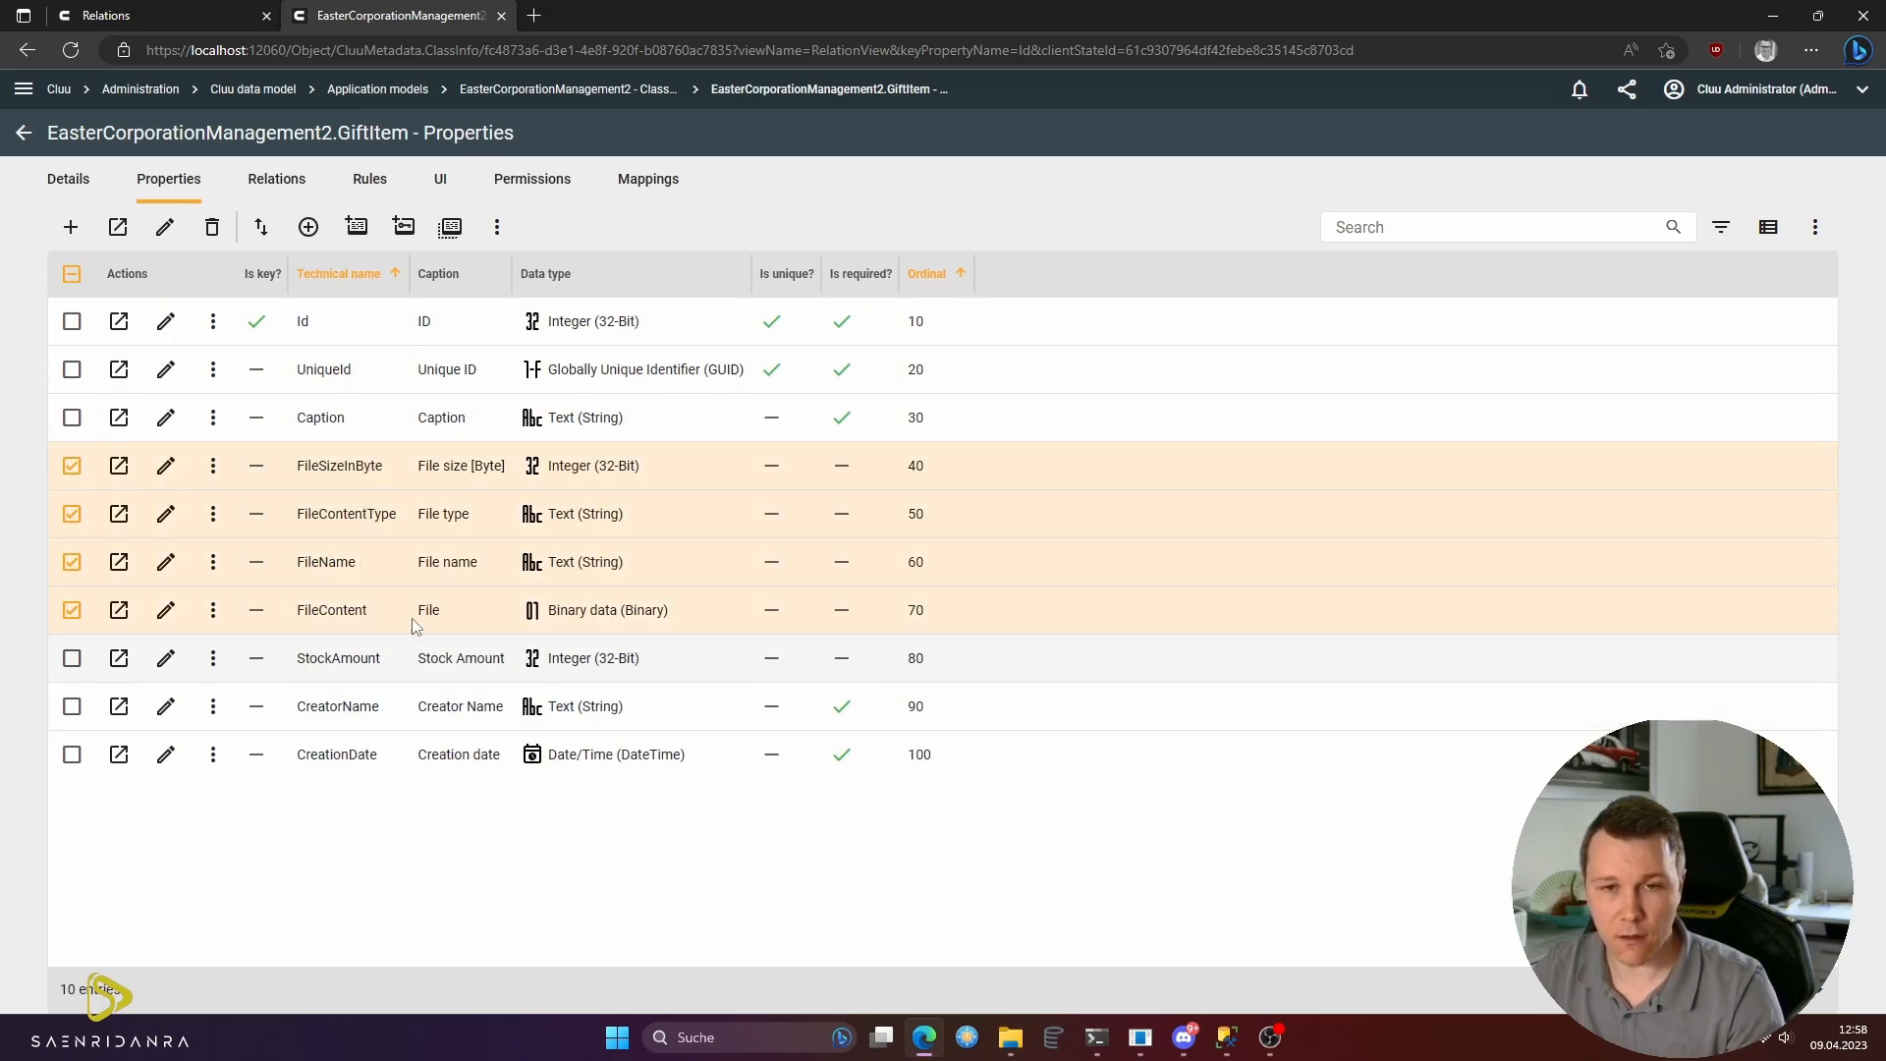
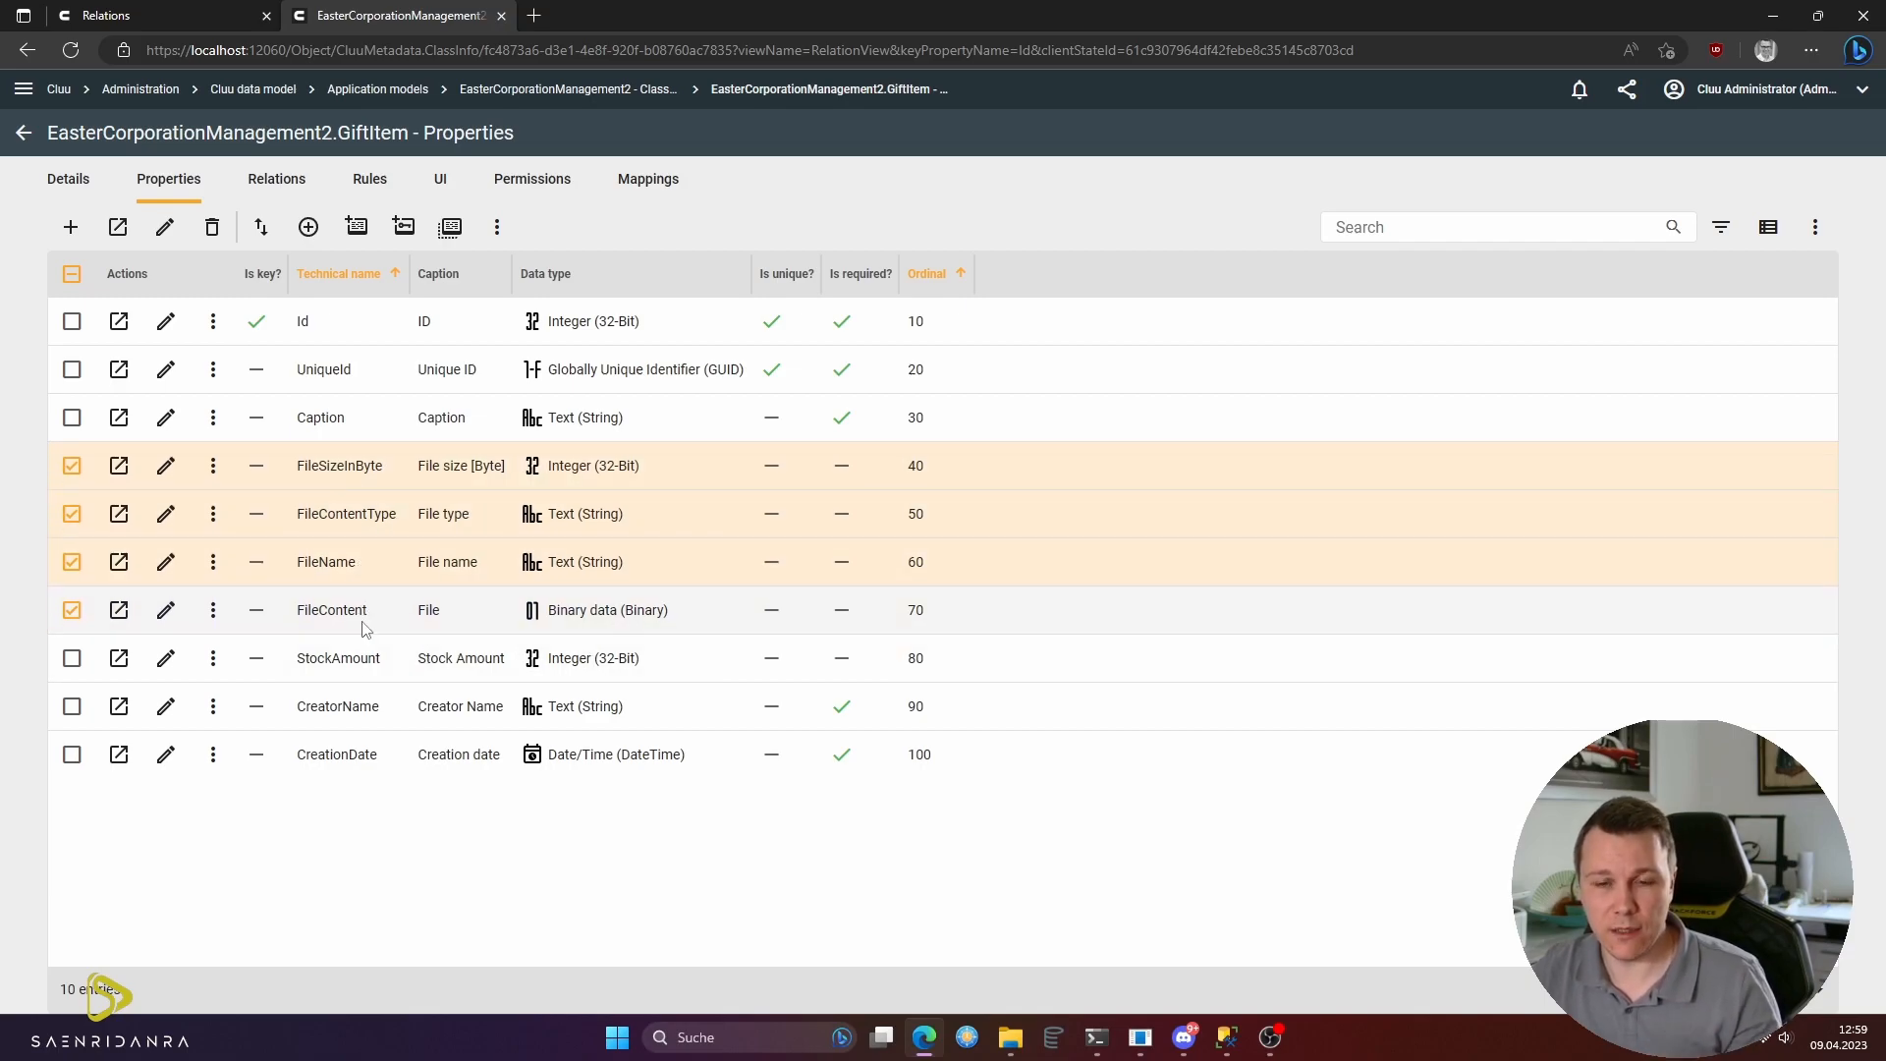
# - Open the four selected file properties for bulk editing and set the file size property's technical name to ImageFileSize
pyautogui.click(164, 227)
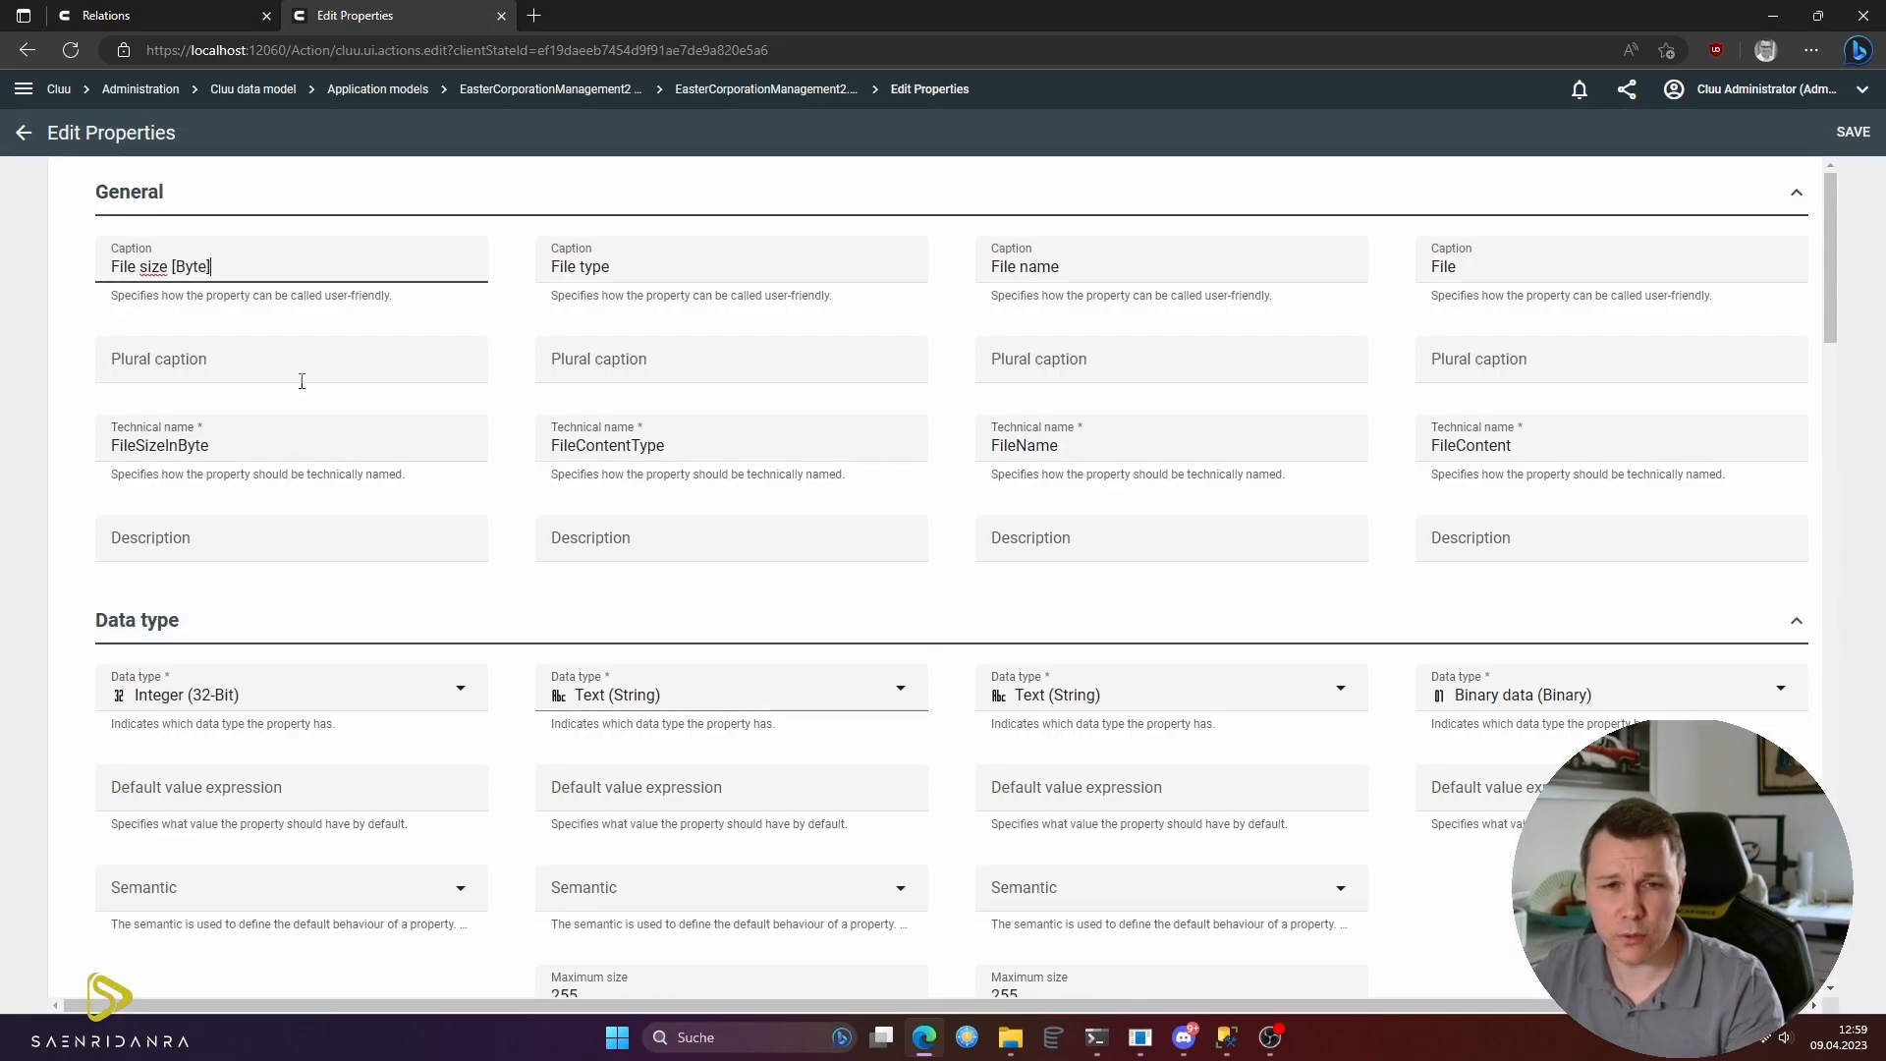
pyautogui.click(285, 430)
pyautogui.write('Image')
pyautogui.press('End')
pyautogui.press('BackSpace')
pyautogui.press('BackSpace')
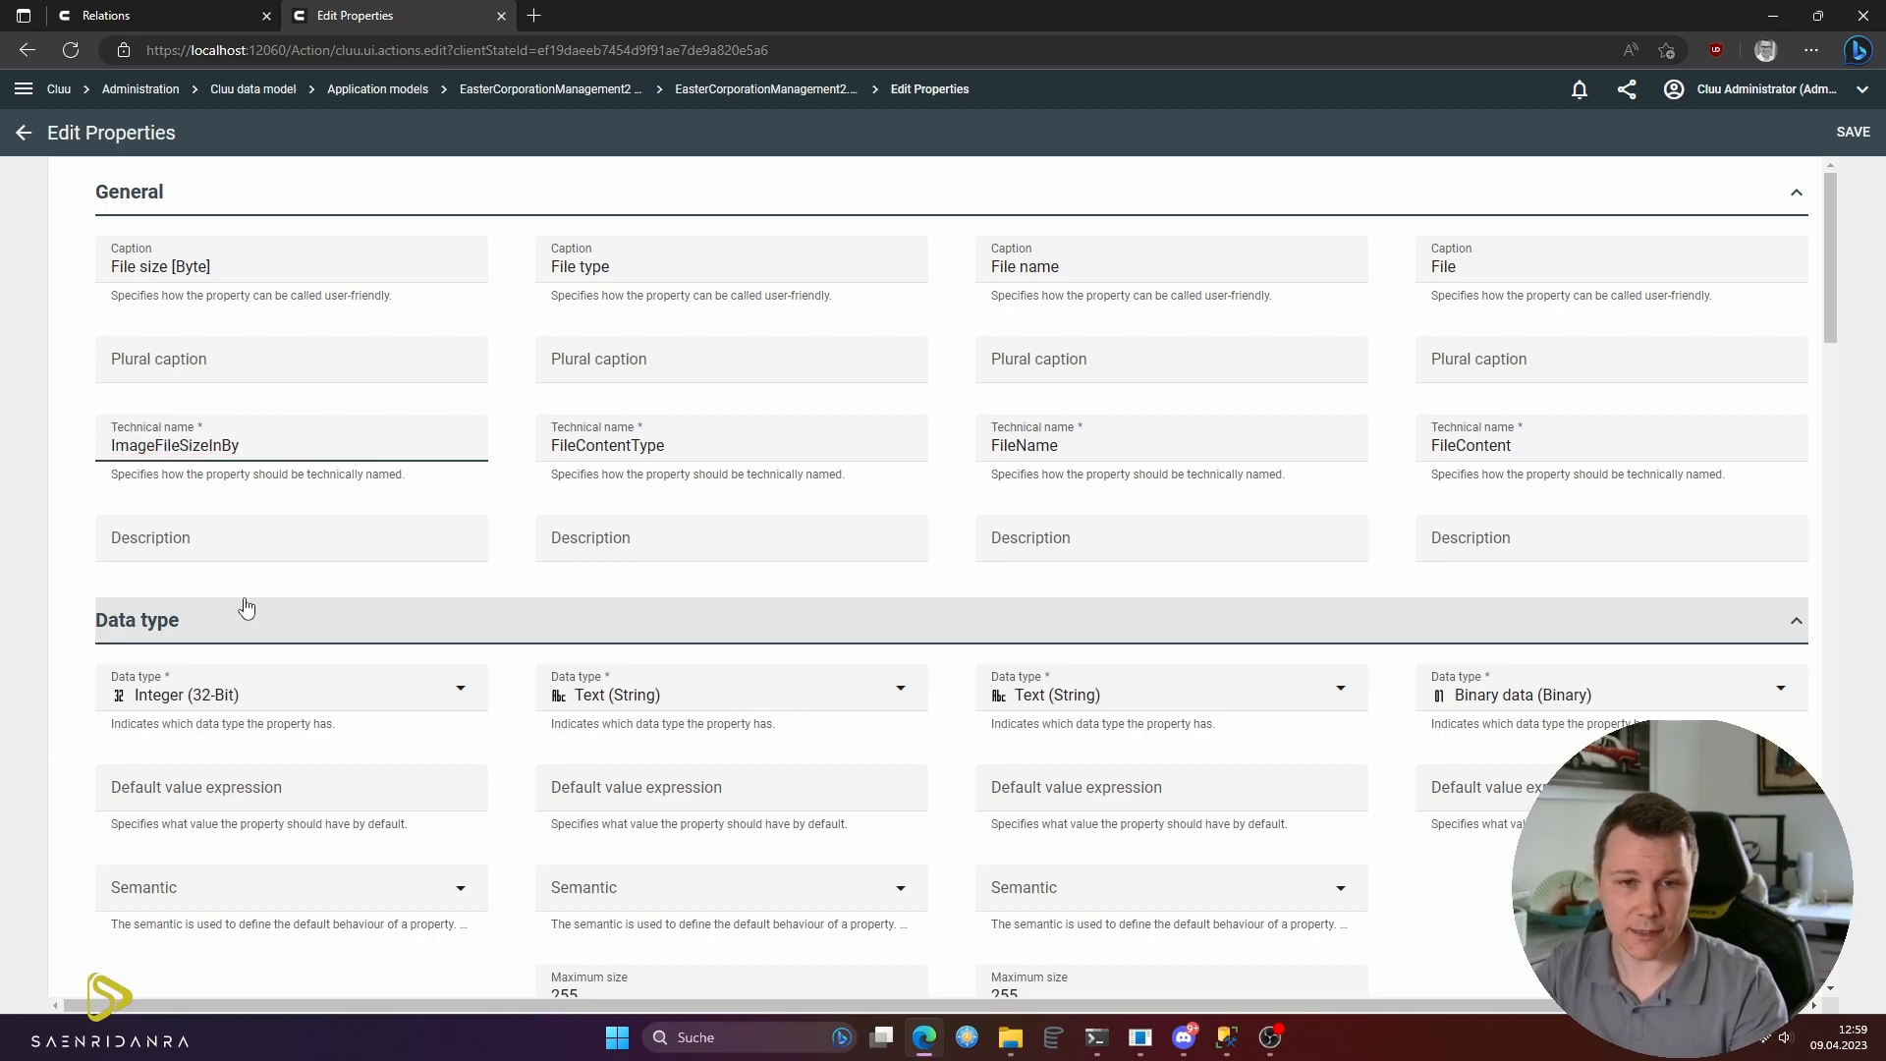
pyautogui.press('BackSpace')
pyautogui.press('Tab')
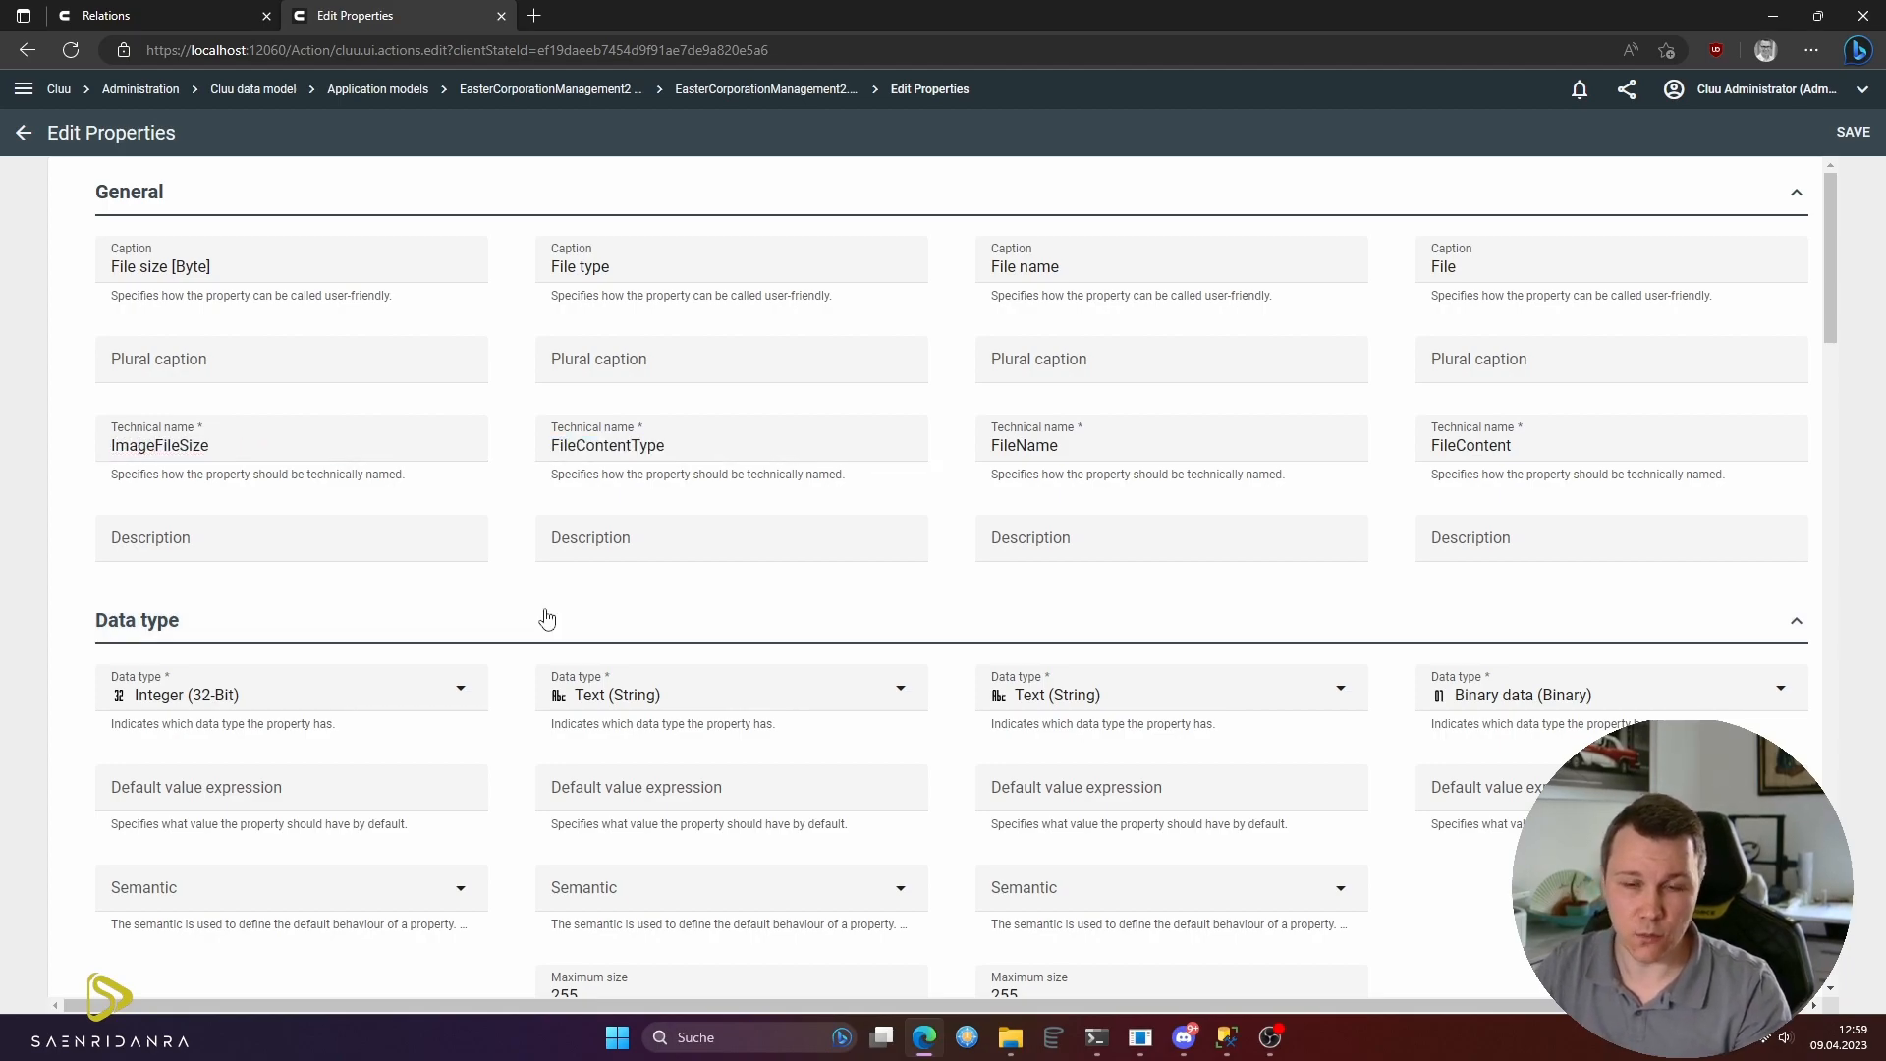
# - Set the technical names of the file type and file name properties to ImageFileContentType and ImageFilename
pyautogui.click(562, 461)
pyautogui.write('Image')
pyautogui.click(991, 448)
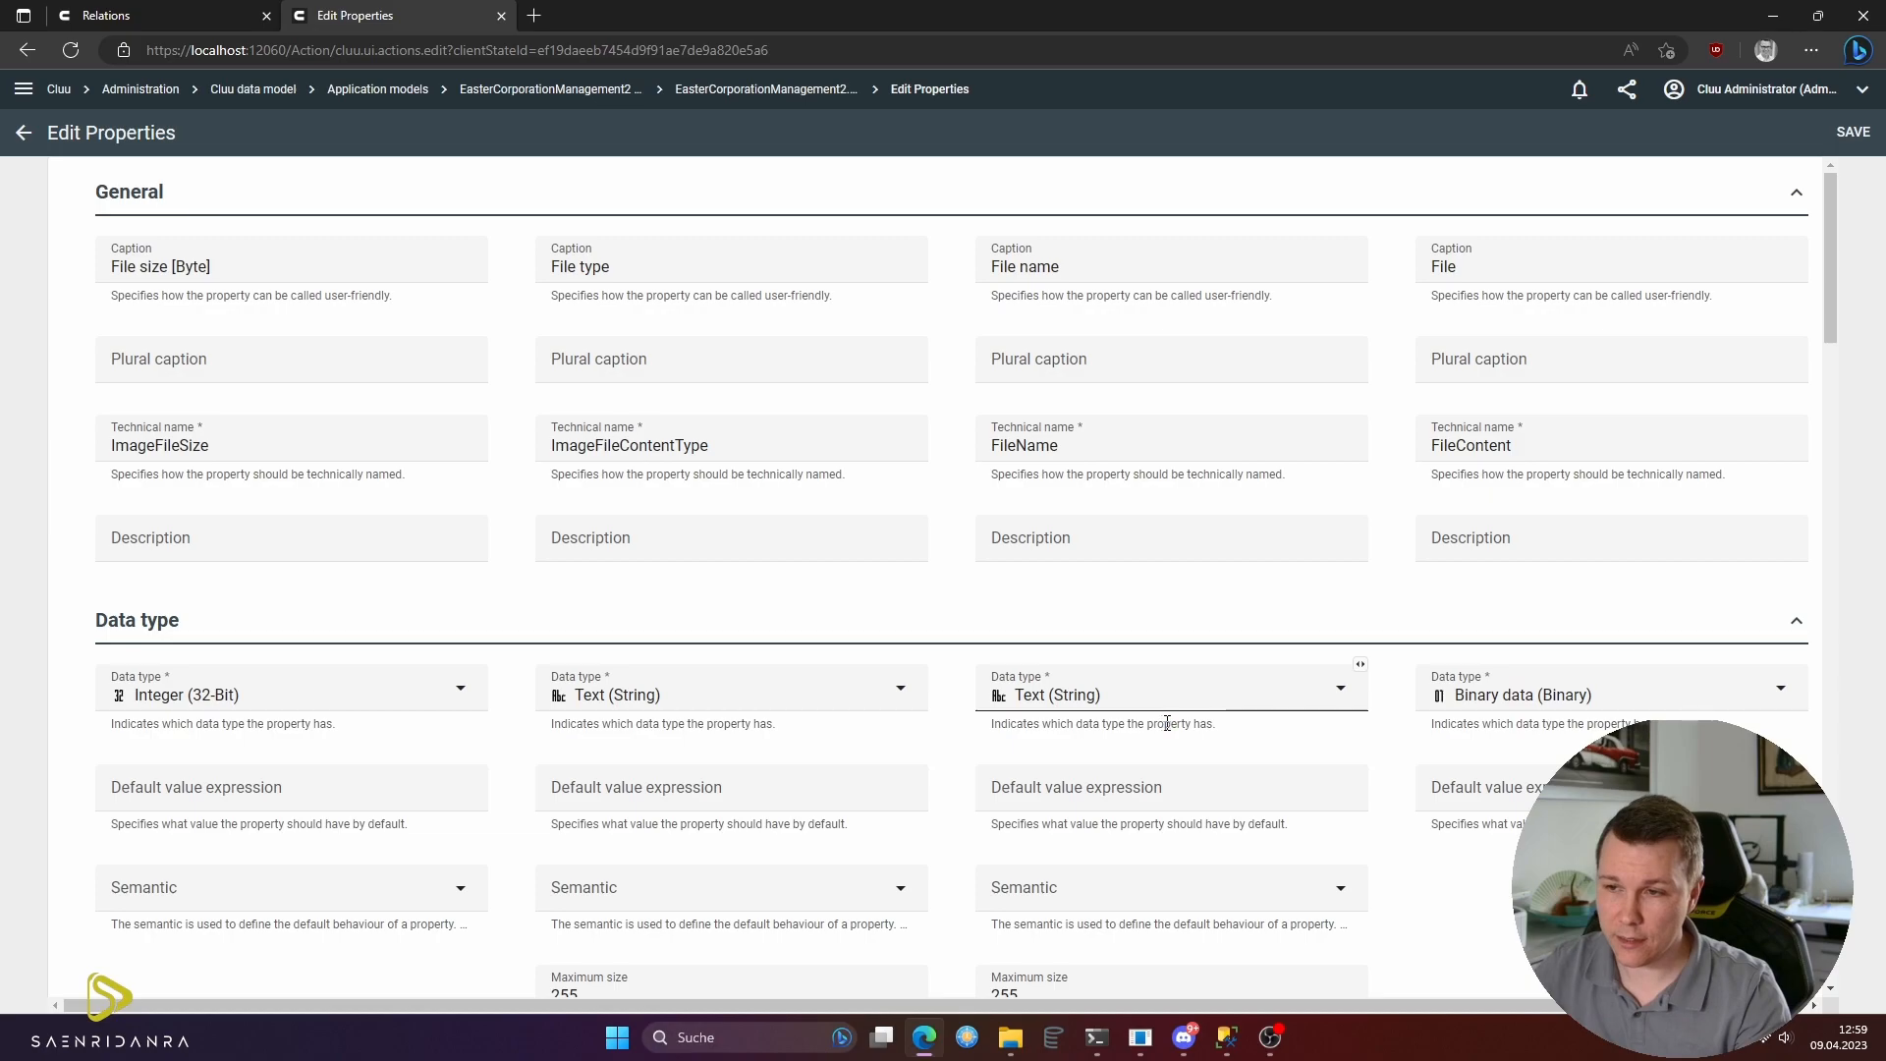
pyautogui.click(994, 444)
pyautogui.write('Image')
pyautogui.press('Right')
pyautogui.press('Right')
pyautogui.press('Right')
pyautogui.press('Right')
pyautogui.press('Delete')
pyautogui.write('n')
# - Set the binary file property's technical name to ImageFileContent and its caption to Image
pyautogui.click(1445, 448)
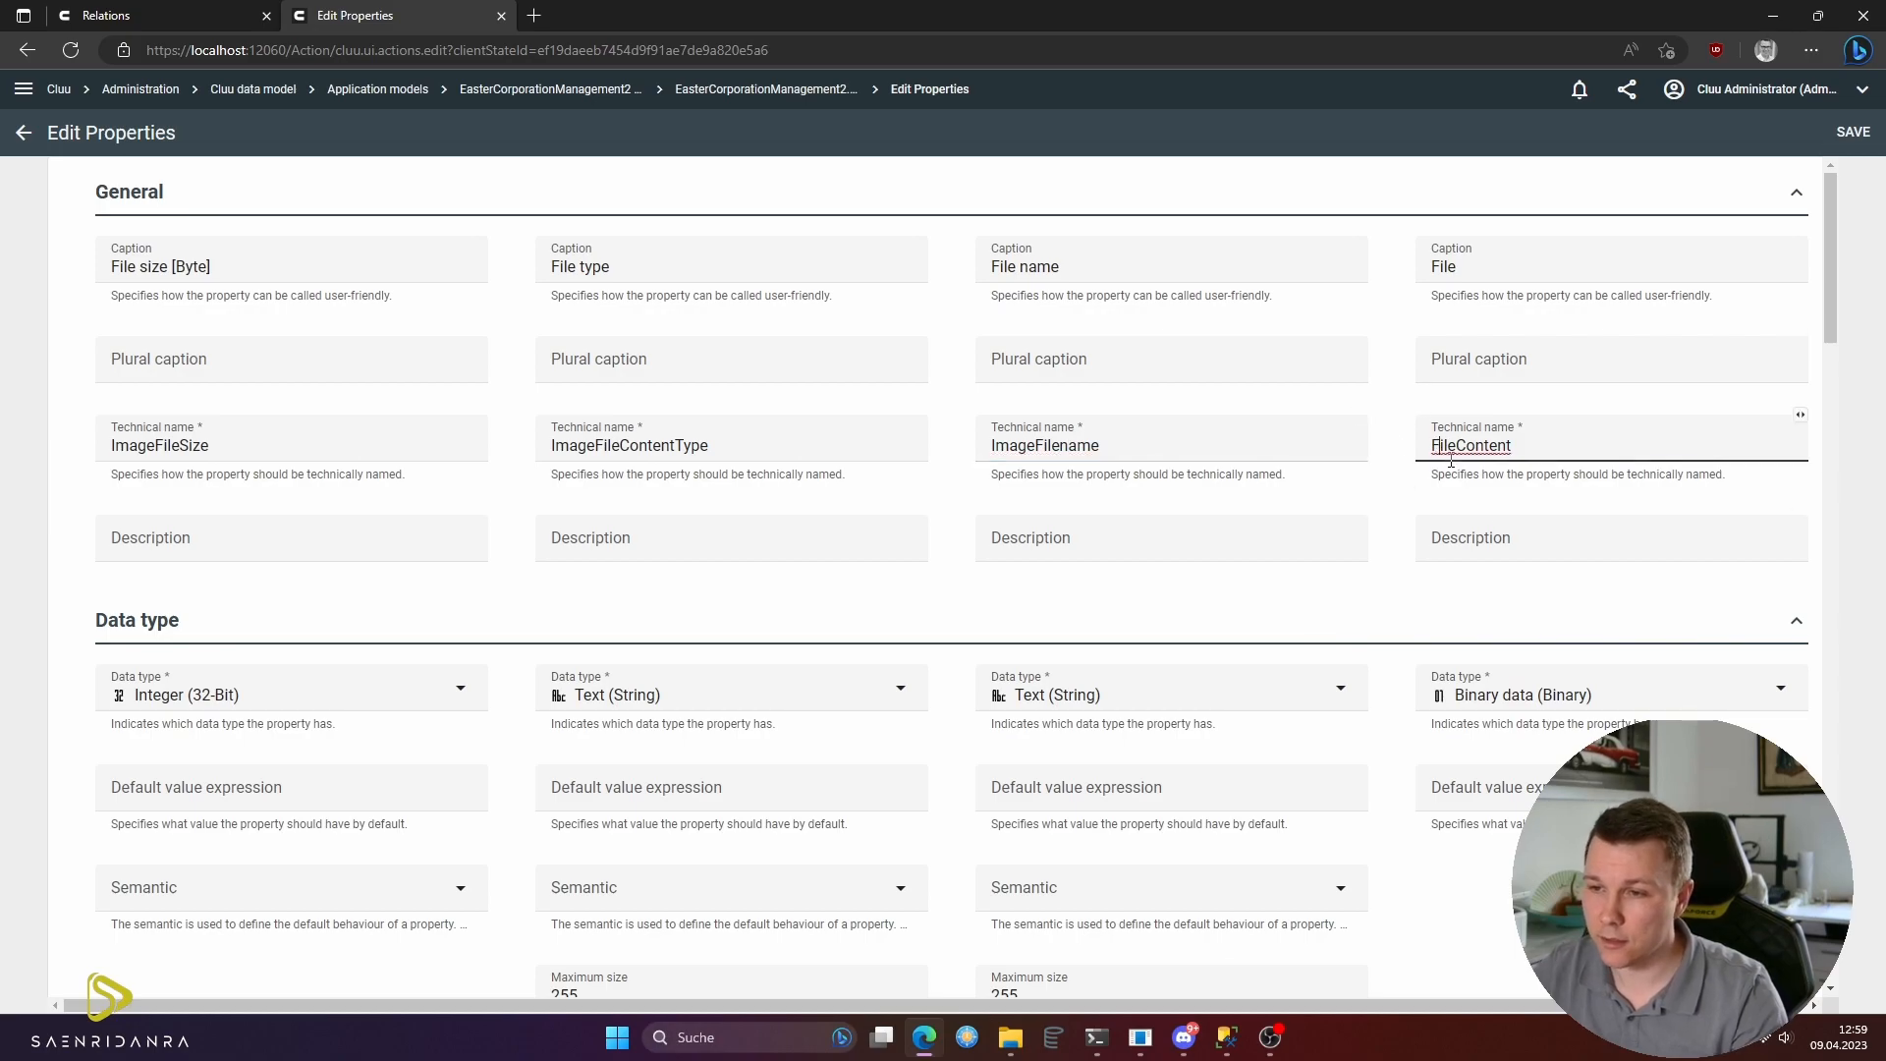
pyautogui.click(1442, 445)
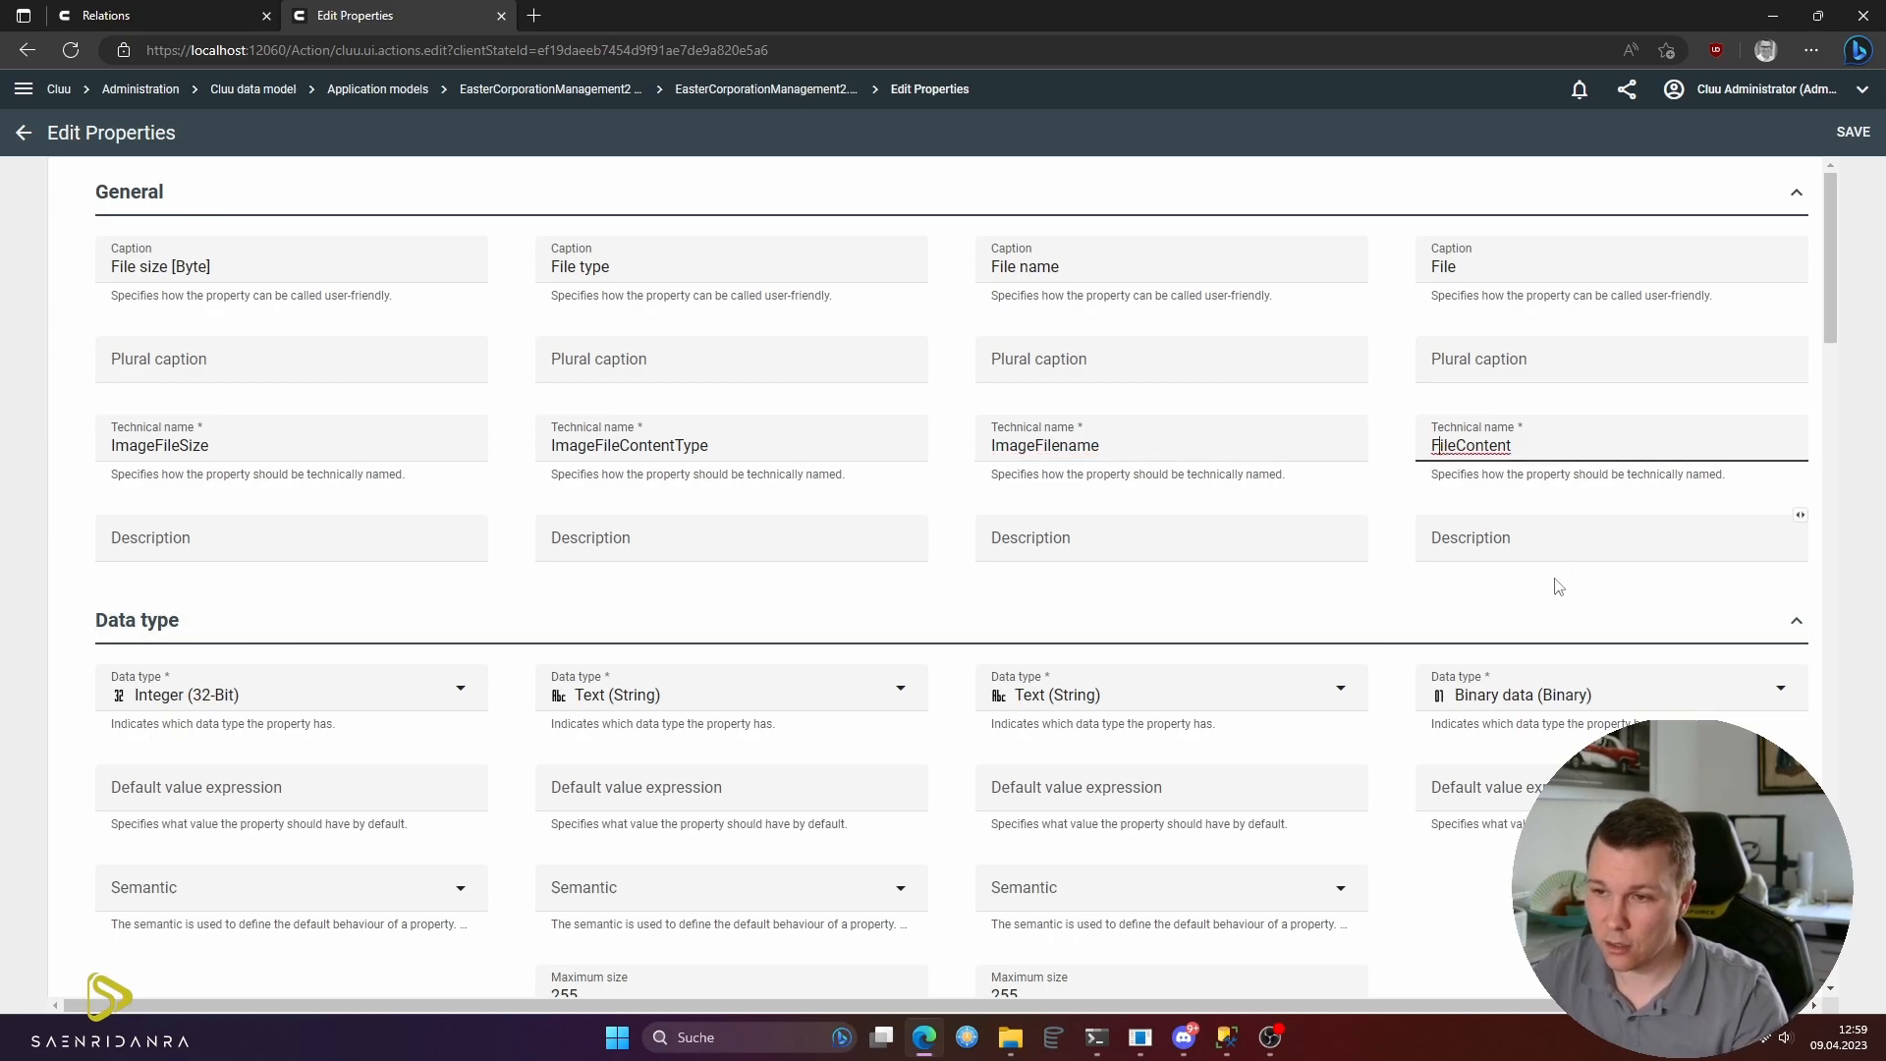
pyautogui.write('Image')
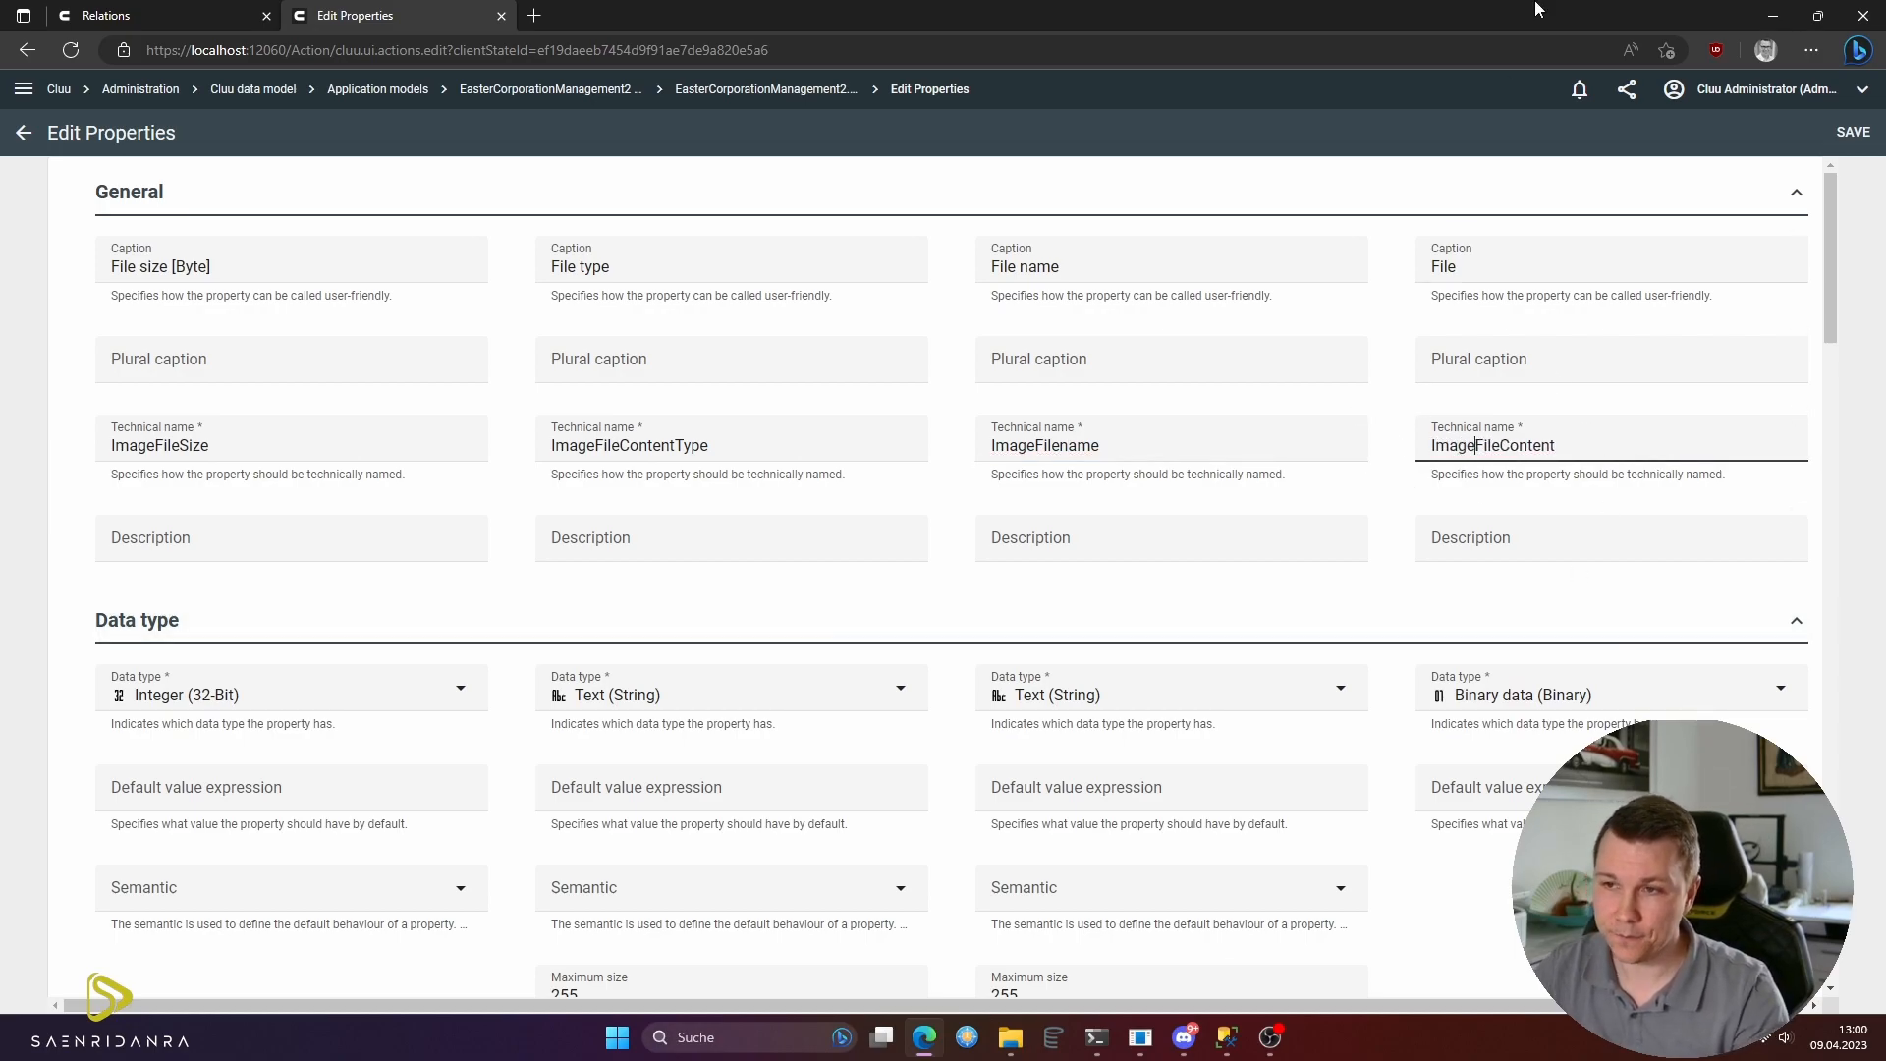
pyautogui.click(183, 319)
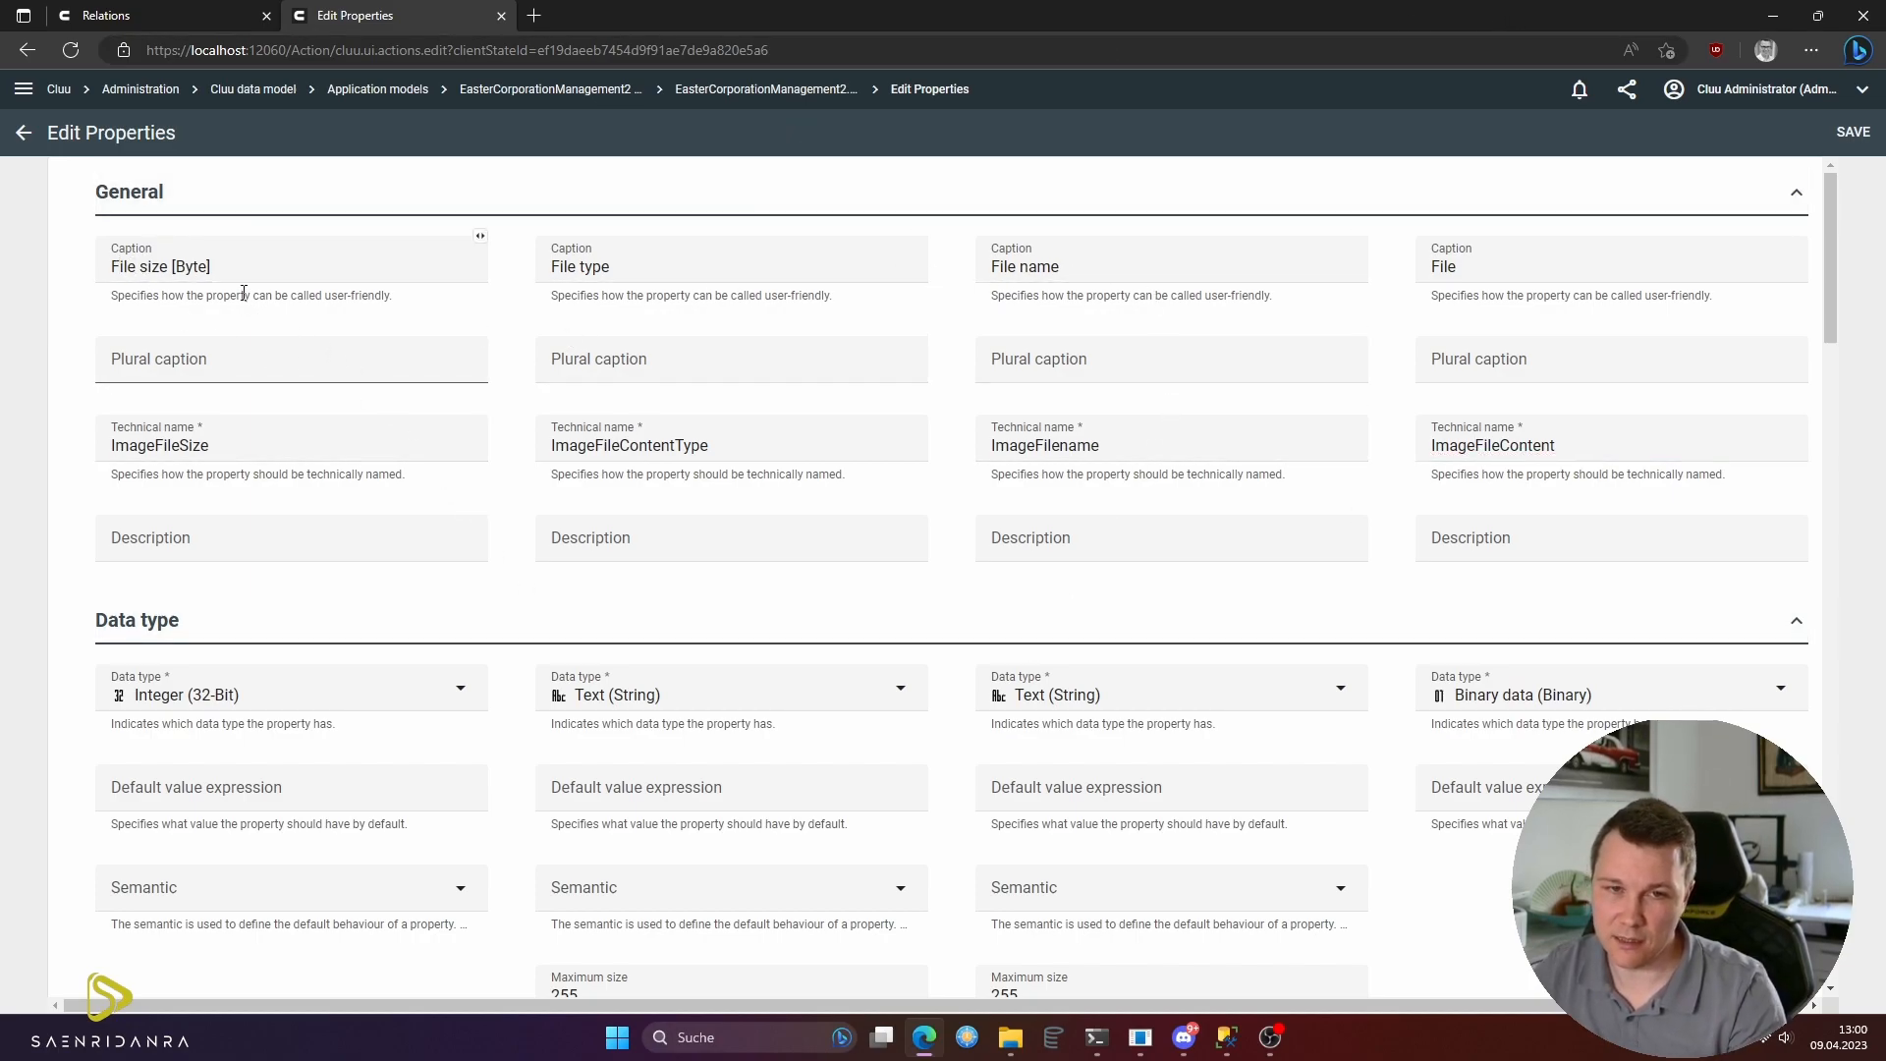
pyautogui.doubleClick(1098, 260)
pyautogui.click(1486, 275)
pyautogui.hotkey('ctrl', 'a')
pyautogui.write('Image')
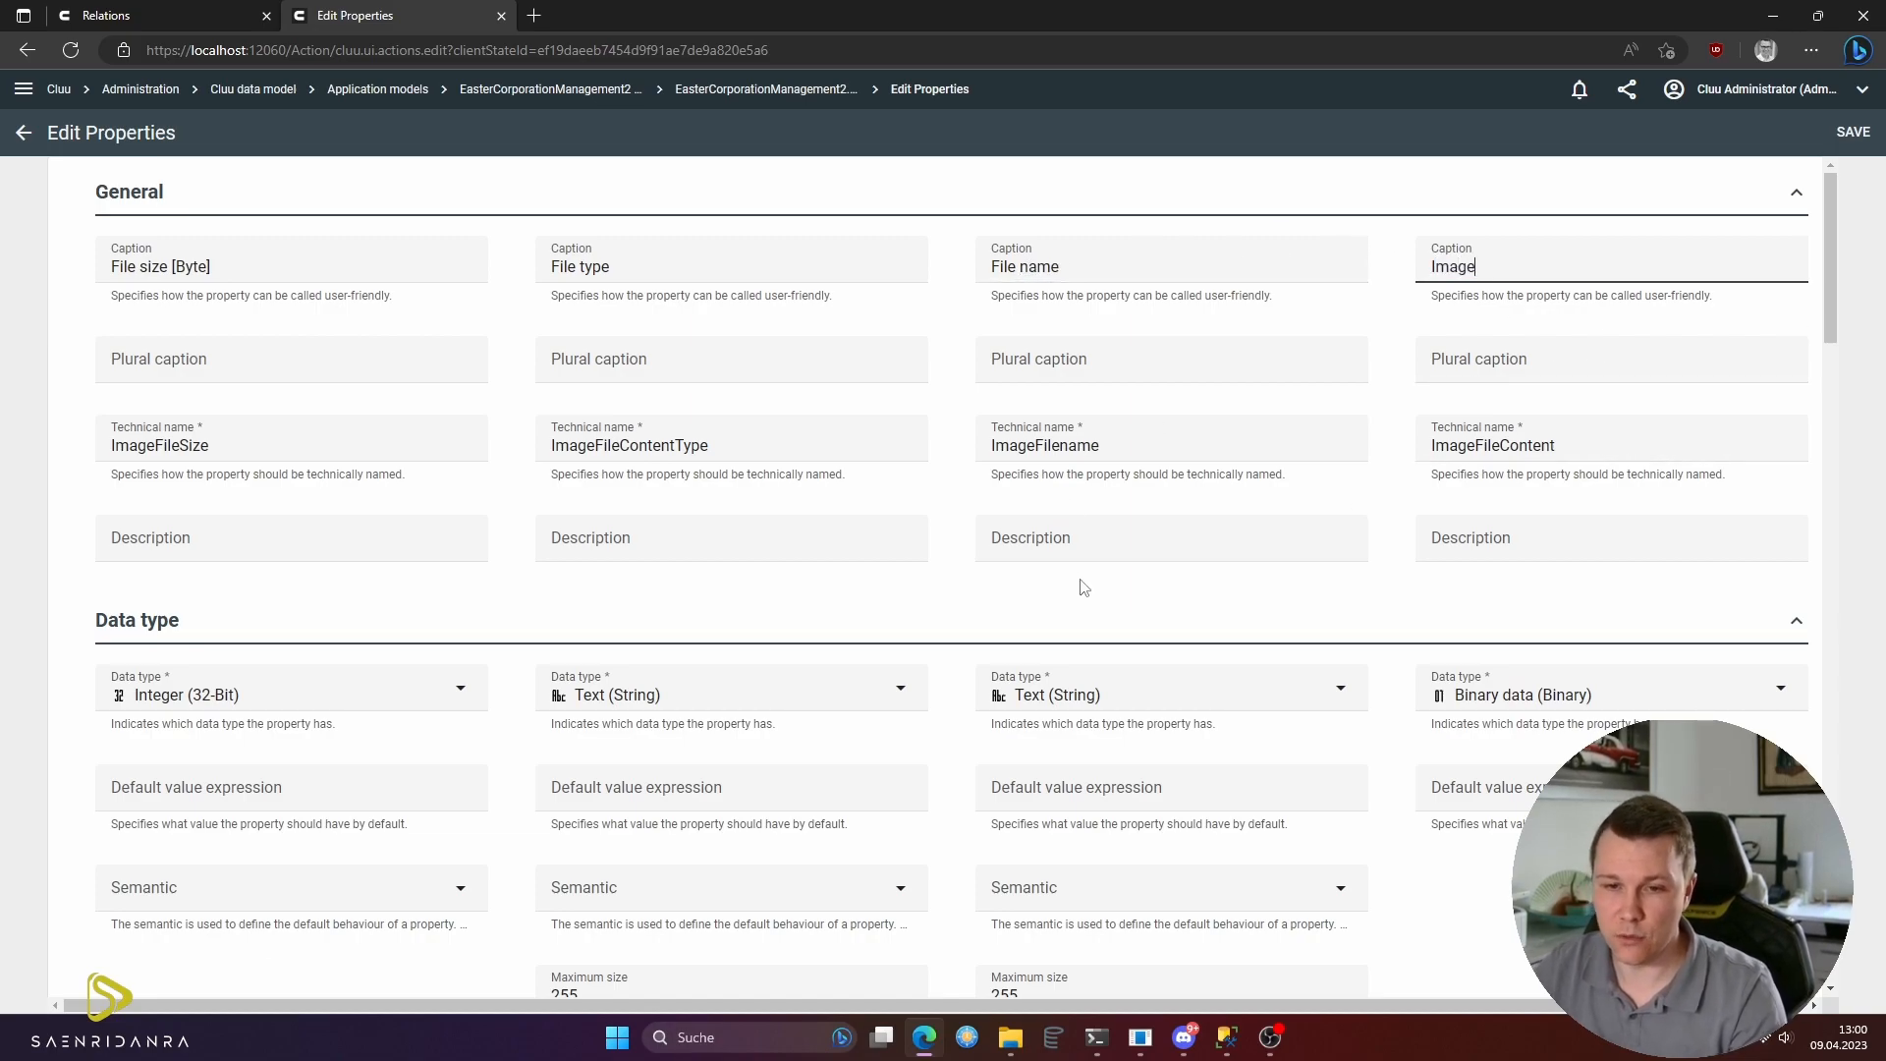
# - Review the binary property's linked file name, file size and content type properties, and save the bulk edit
pyautogui.scroll(-5, 1293, 751)
pyautogui.scroll(-4, 1355, 813)
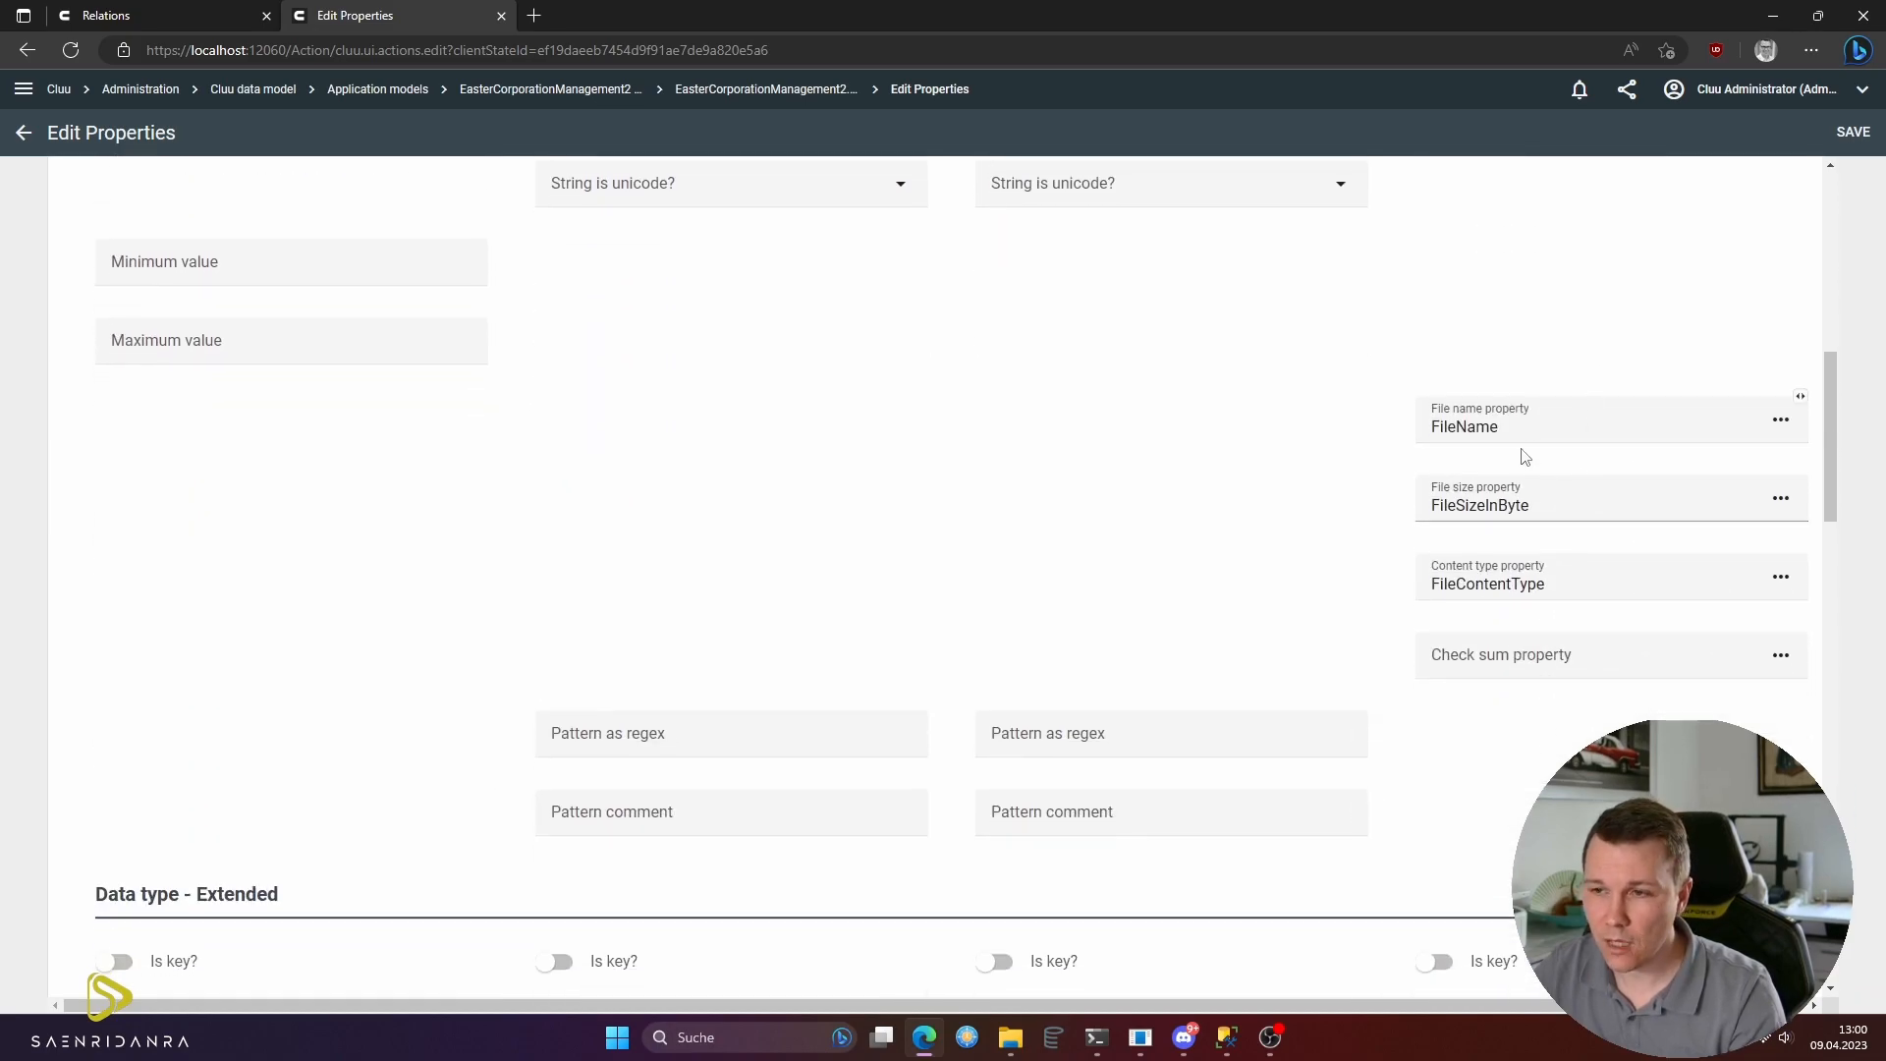
pyautogui.scroll(10, 1540, 481)
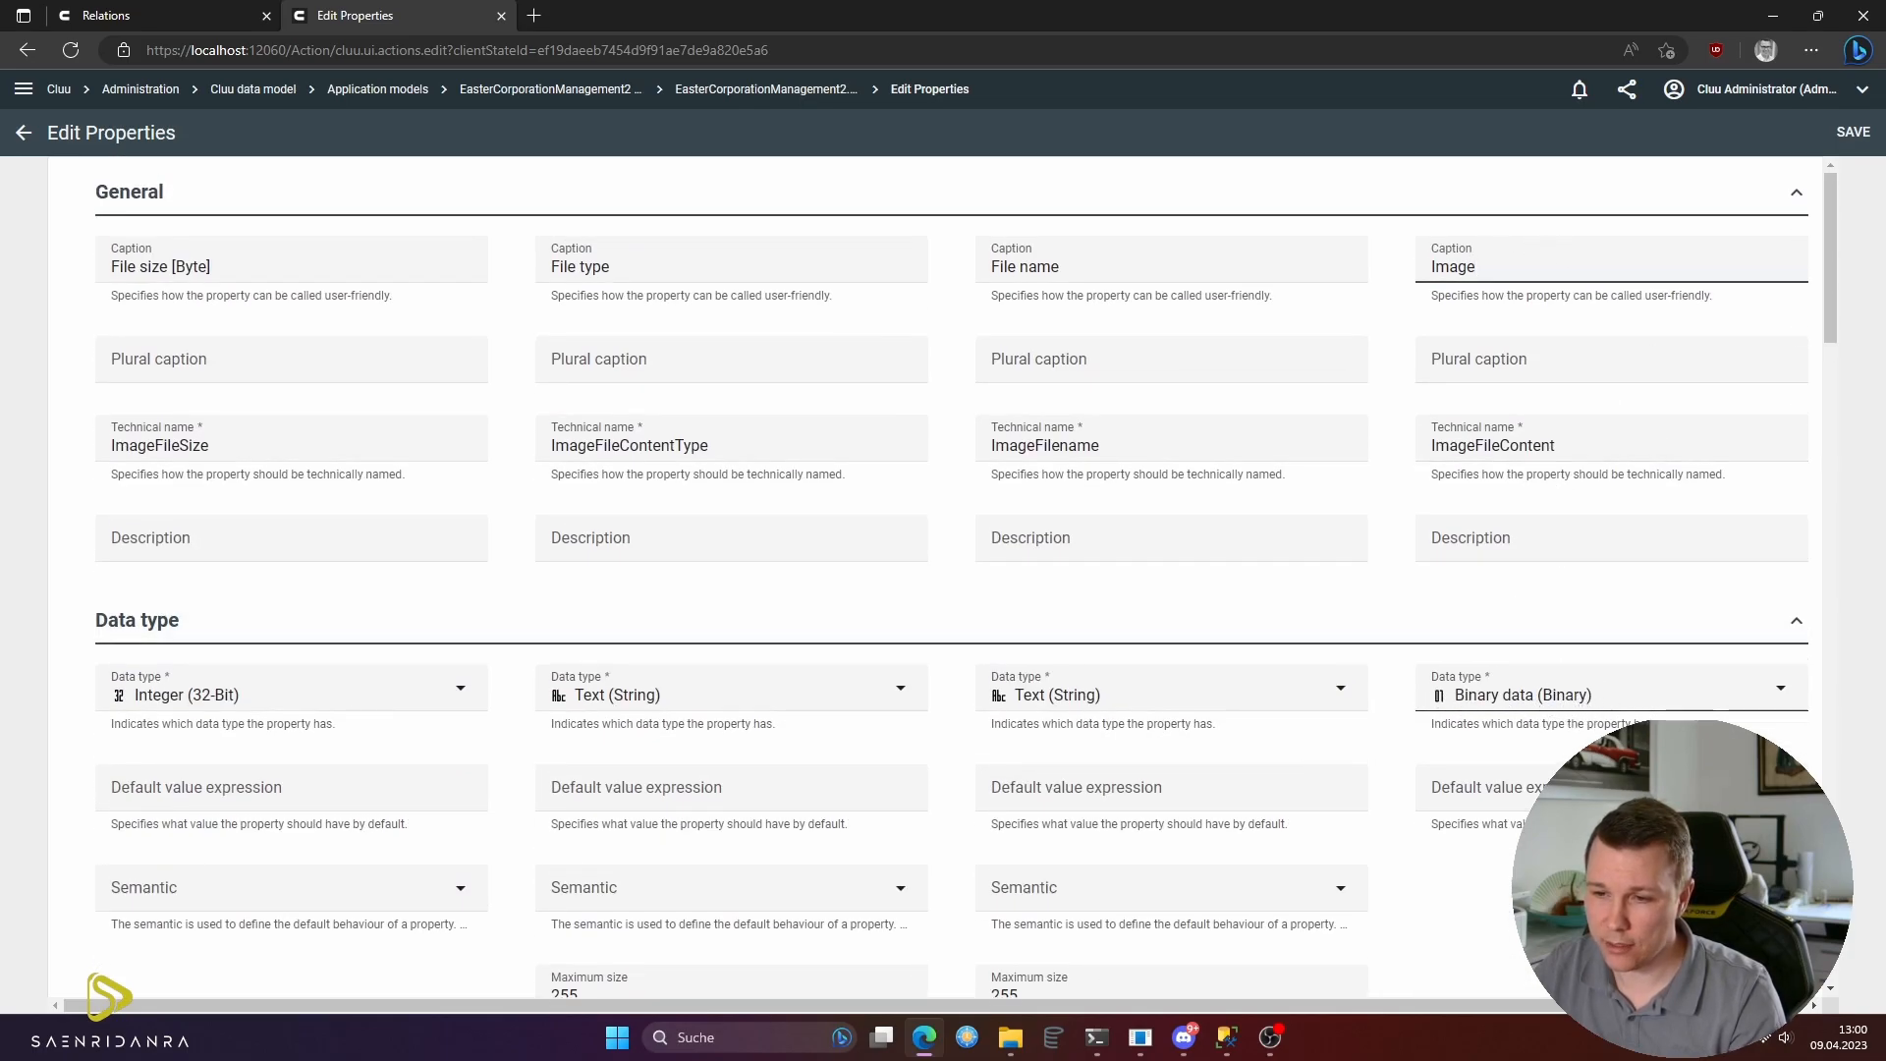
pyautogui.scroll(-6, 1497, 696)
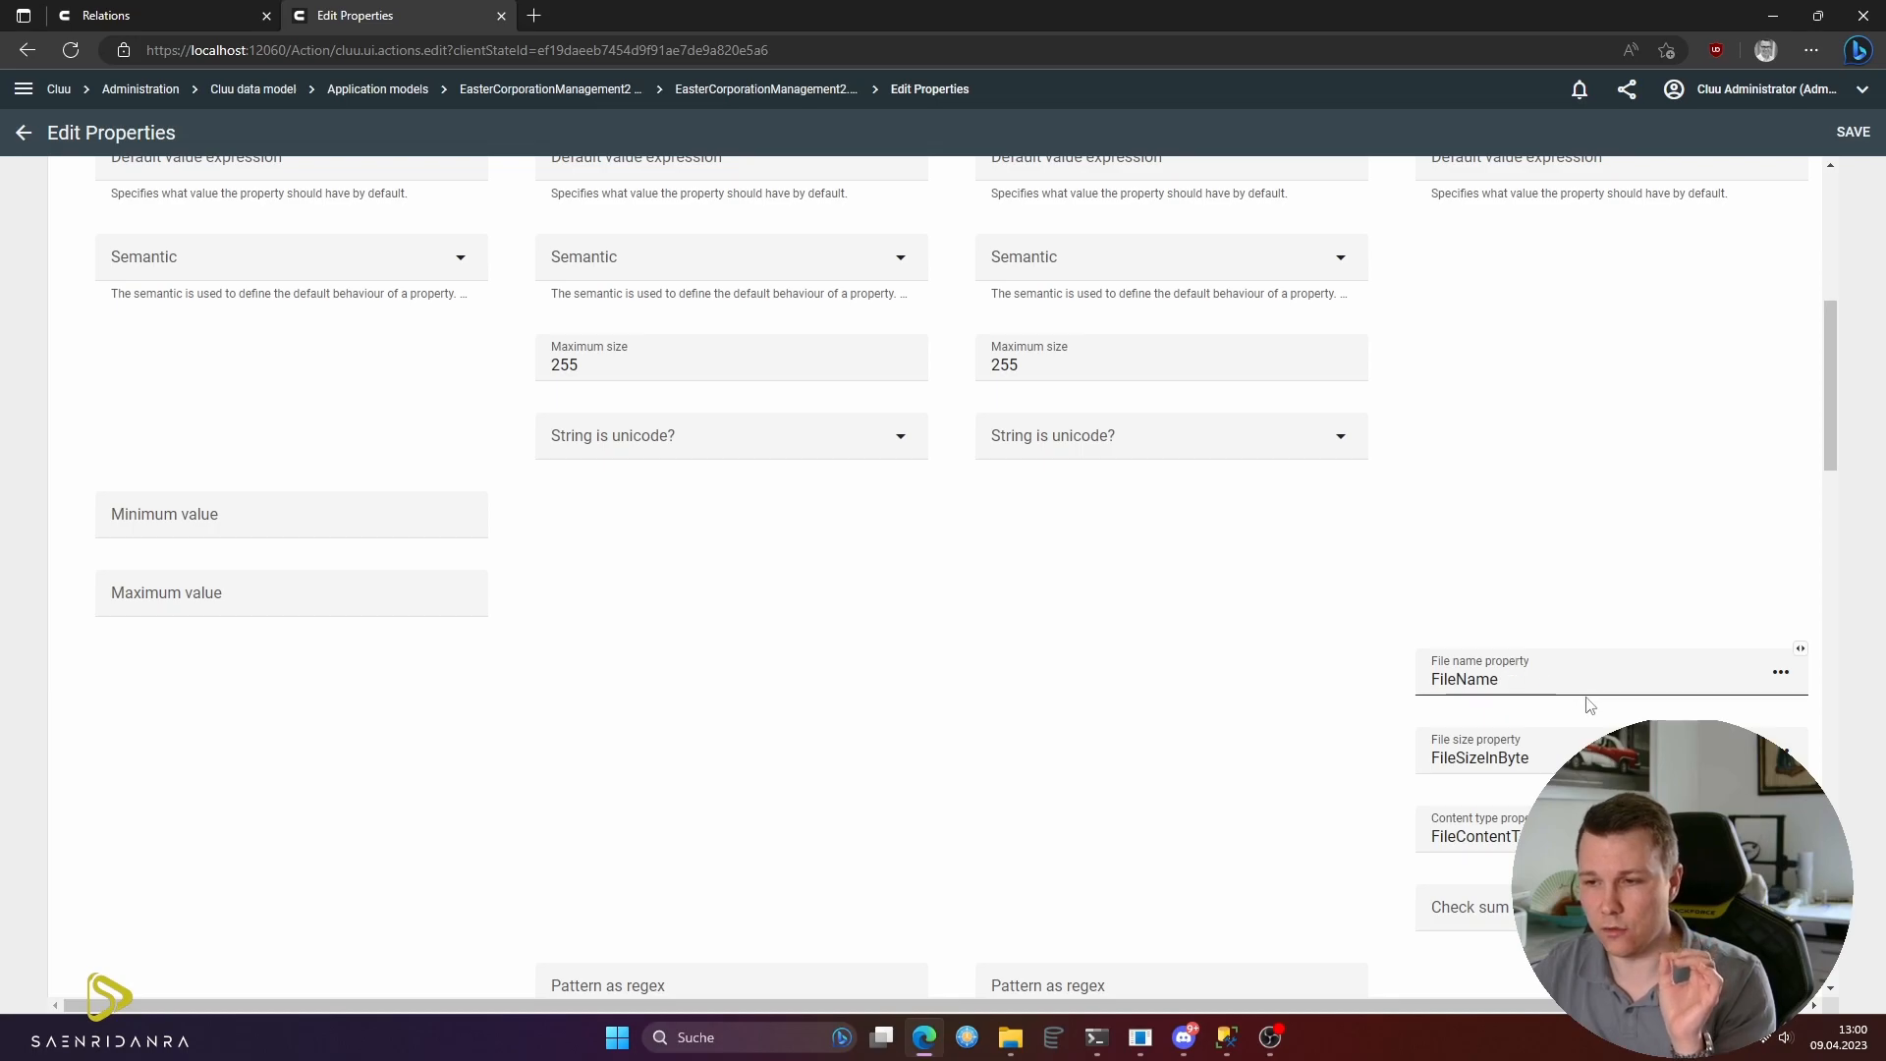
pyautogui.scroll(3, 1149, 481)
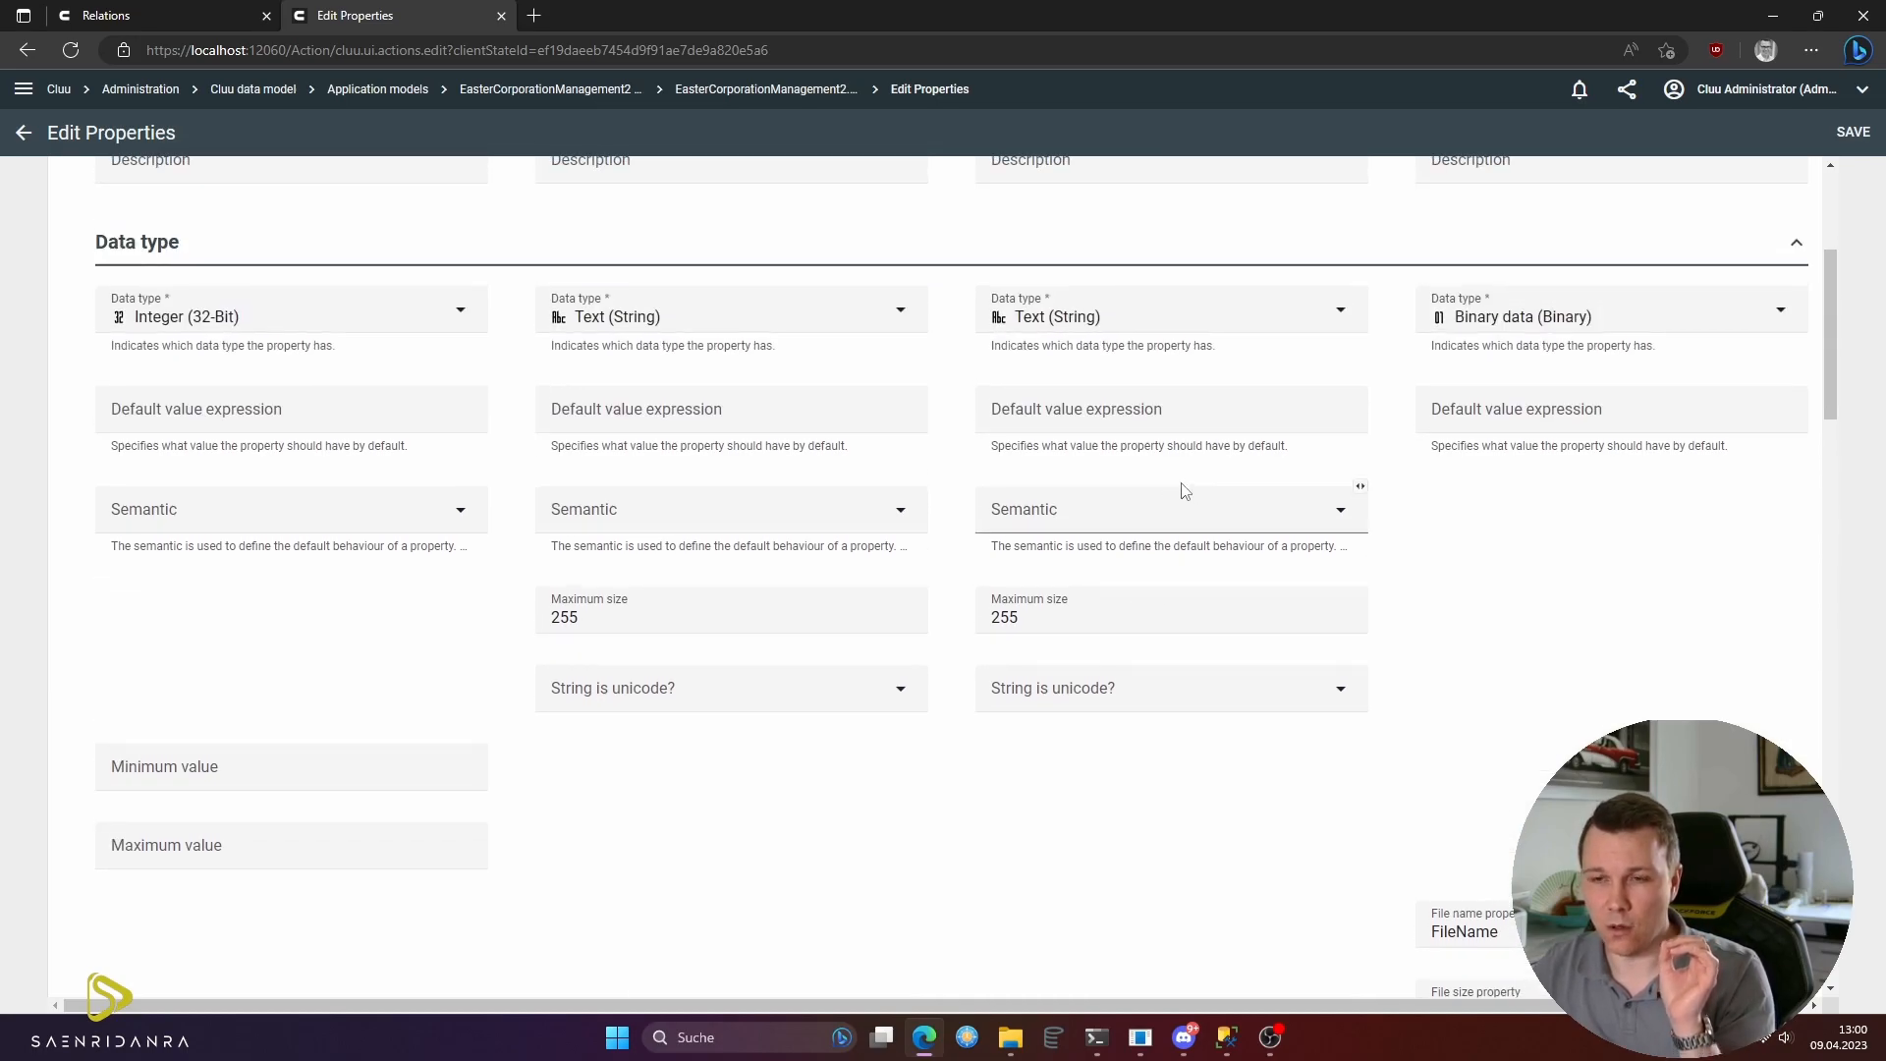
pyautogui.scroll(-3, 1524, 633)
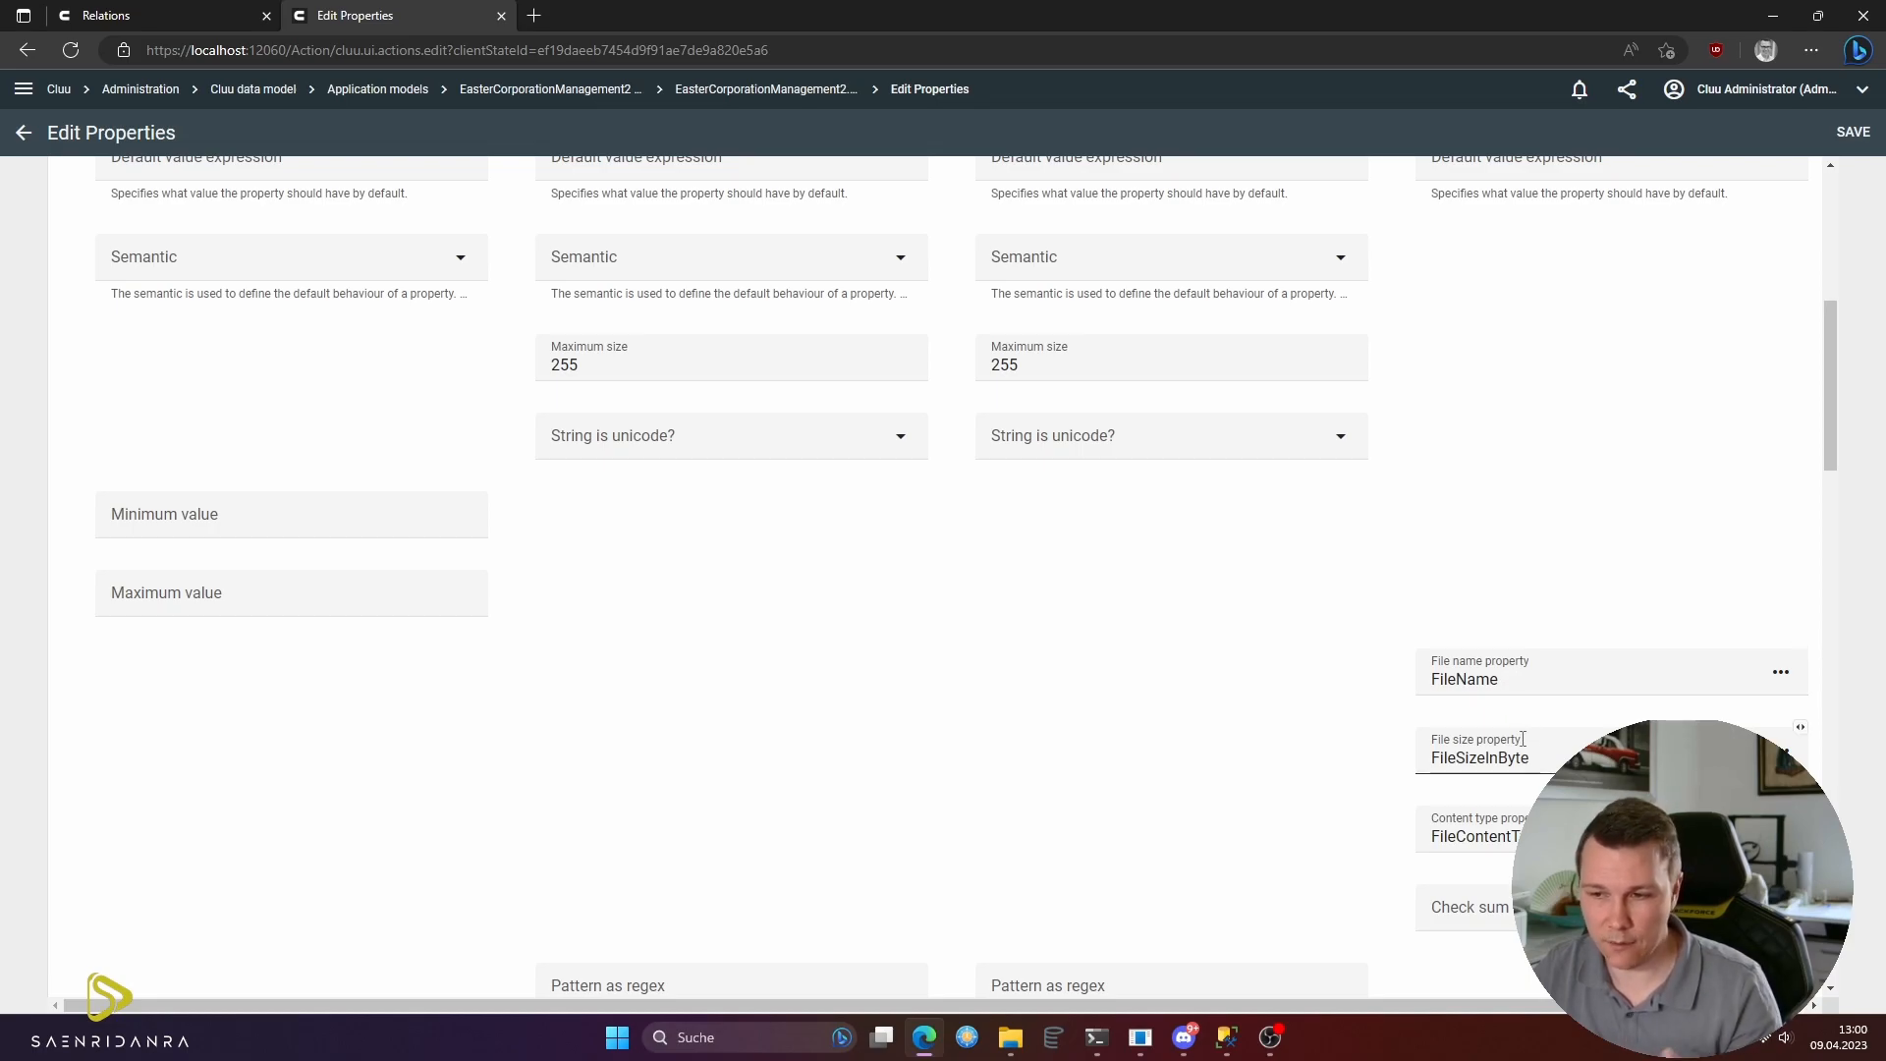
pyautogui.click(1851, 135)
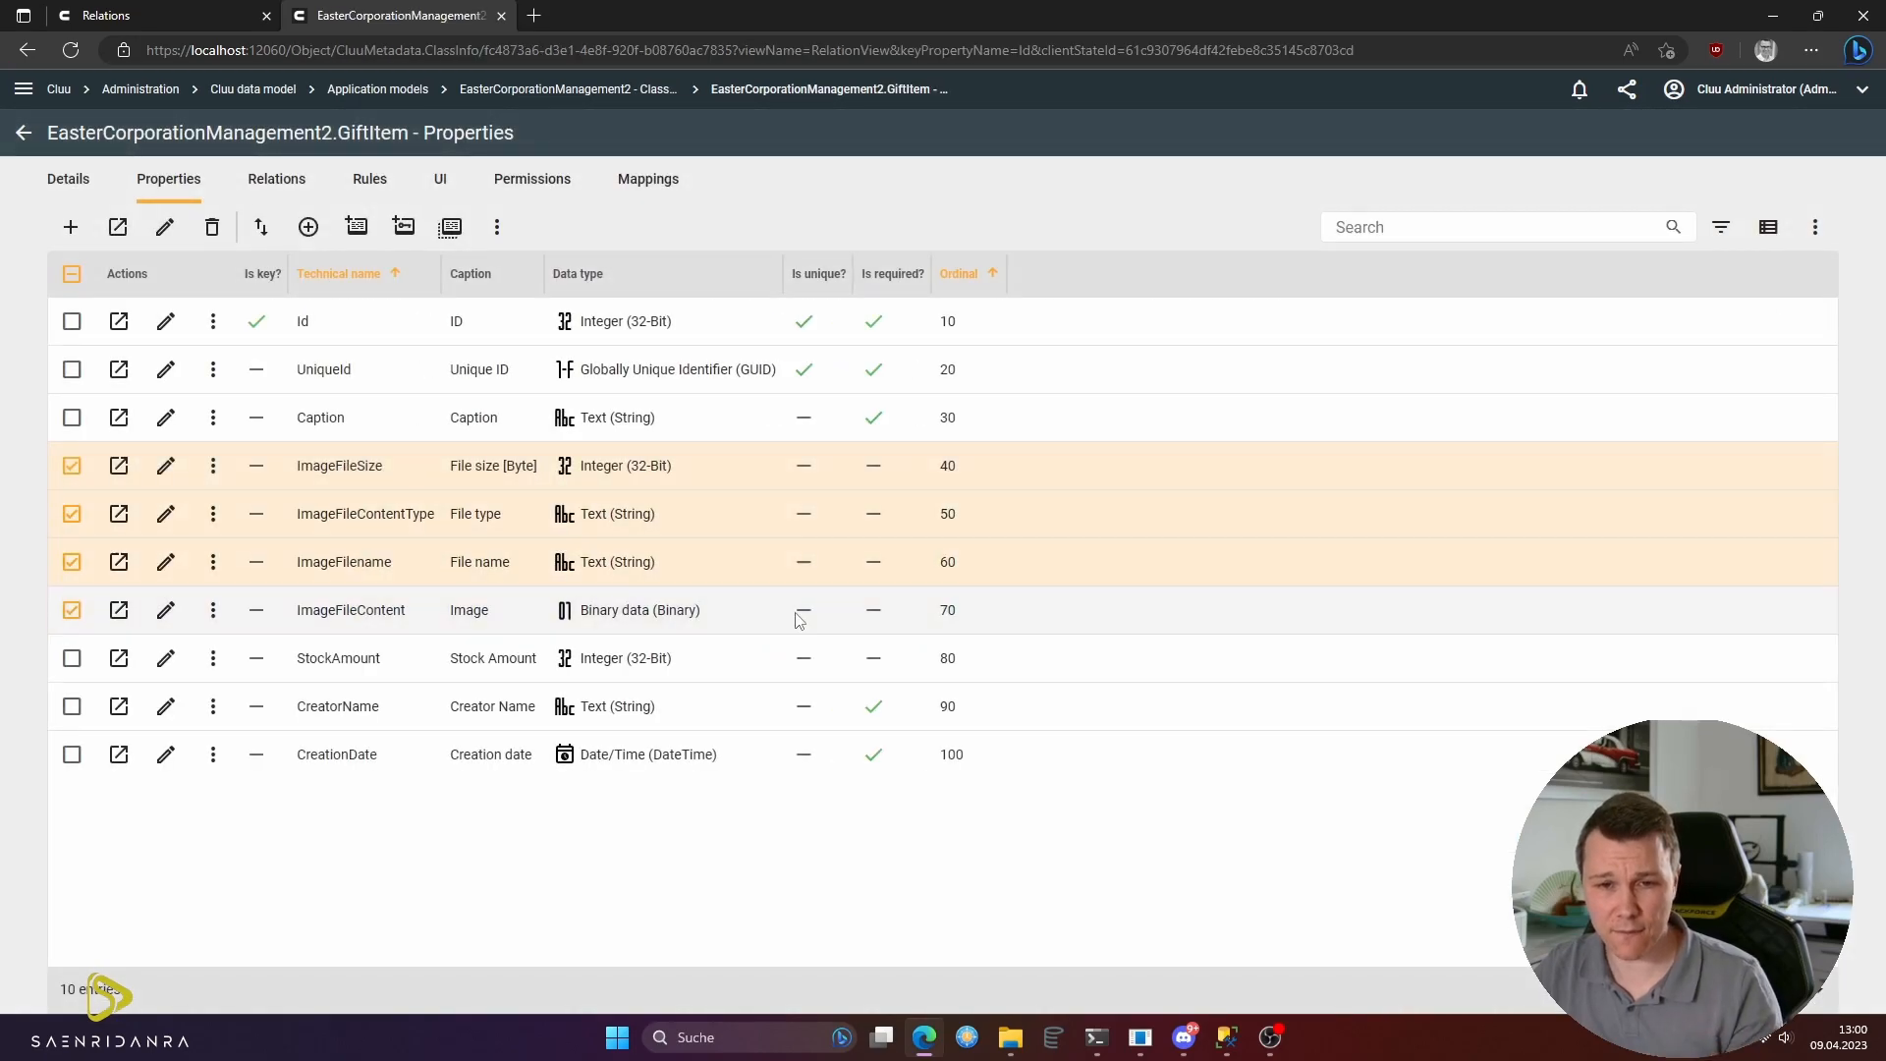
# - Change the Caption property's caption to Name, plural caption to Names and technical name to Name, and save it
pyautogui.click(166, 418)
pyautogui.click(506, 302)
pyautogui.hotkey('ctrl', 'a')
pyautogui.write('Name')
pyautogui.press('Tab')
pyautogui.write('Names')
pyautogui.press('Tab')
pyautogui.write('Name')
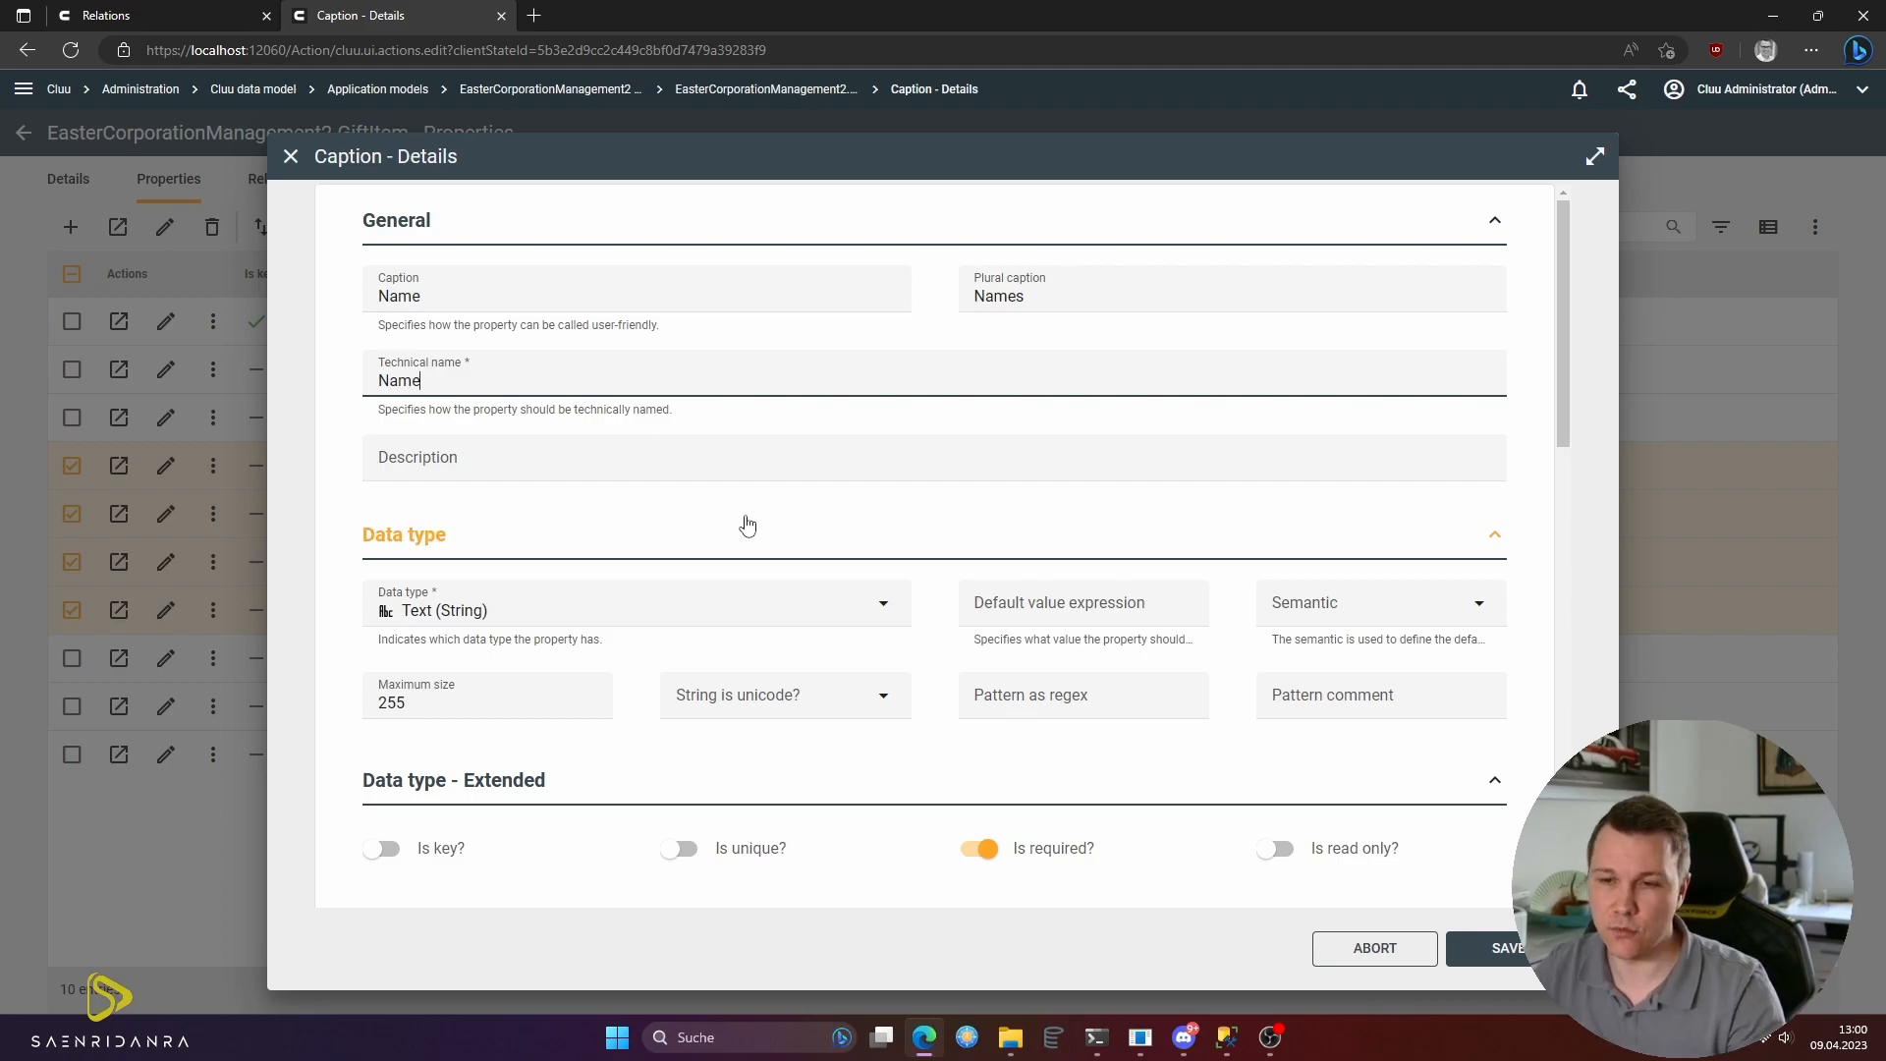
pyautogui.click(1498, 948)
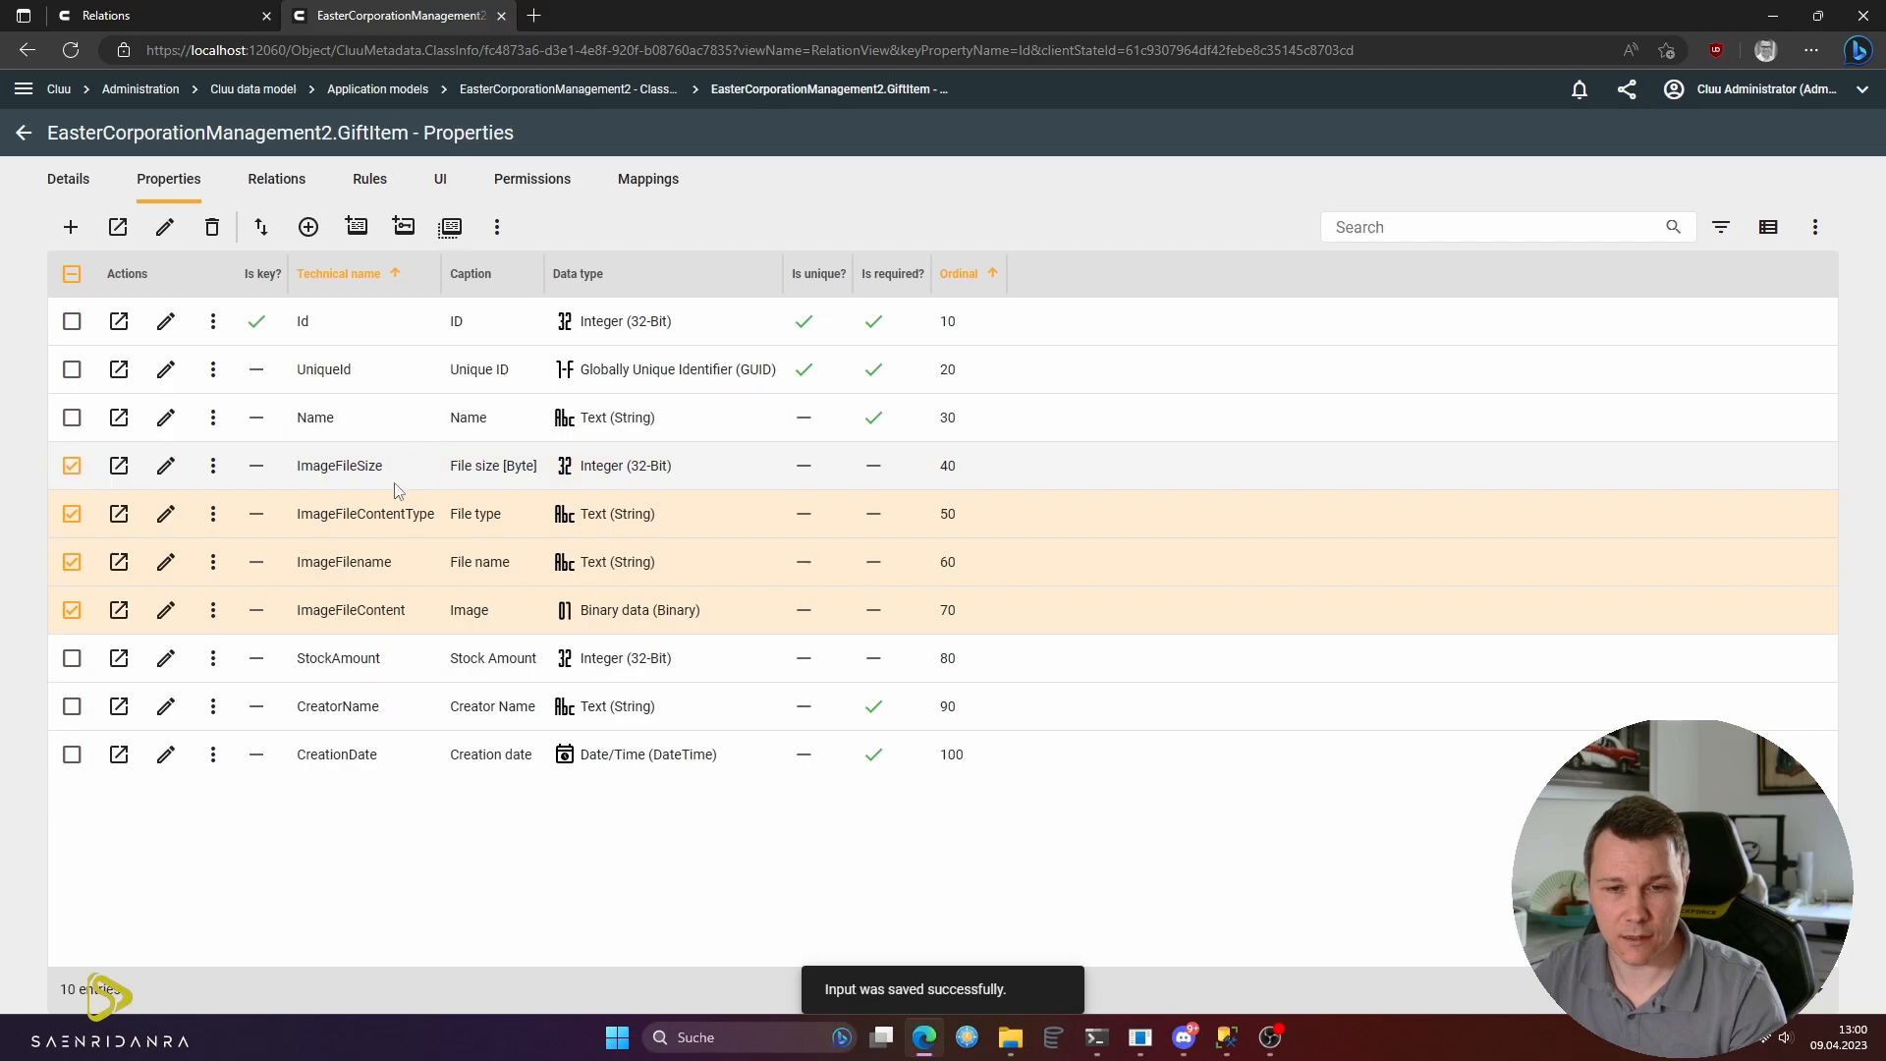
# - Deselect all properties, and run and confirm the first of the Admin tools under Administration
pyautogui.click(71, 274)
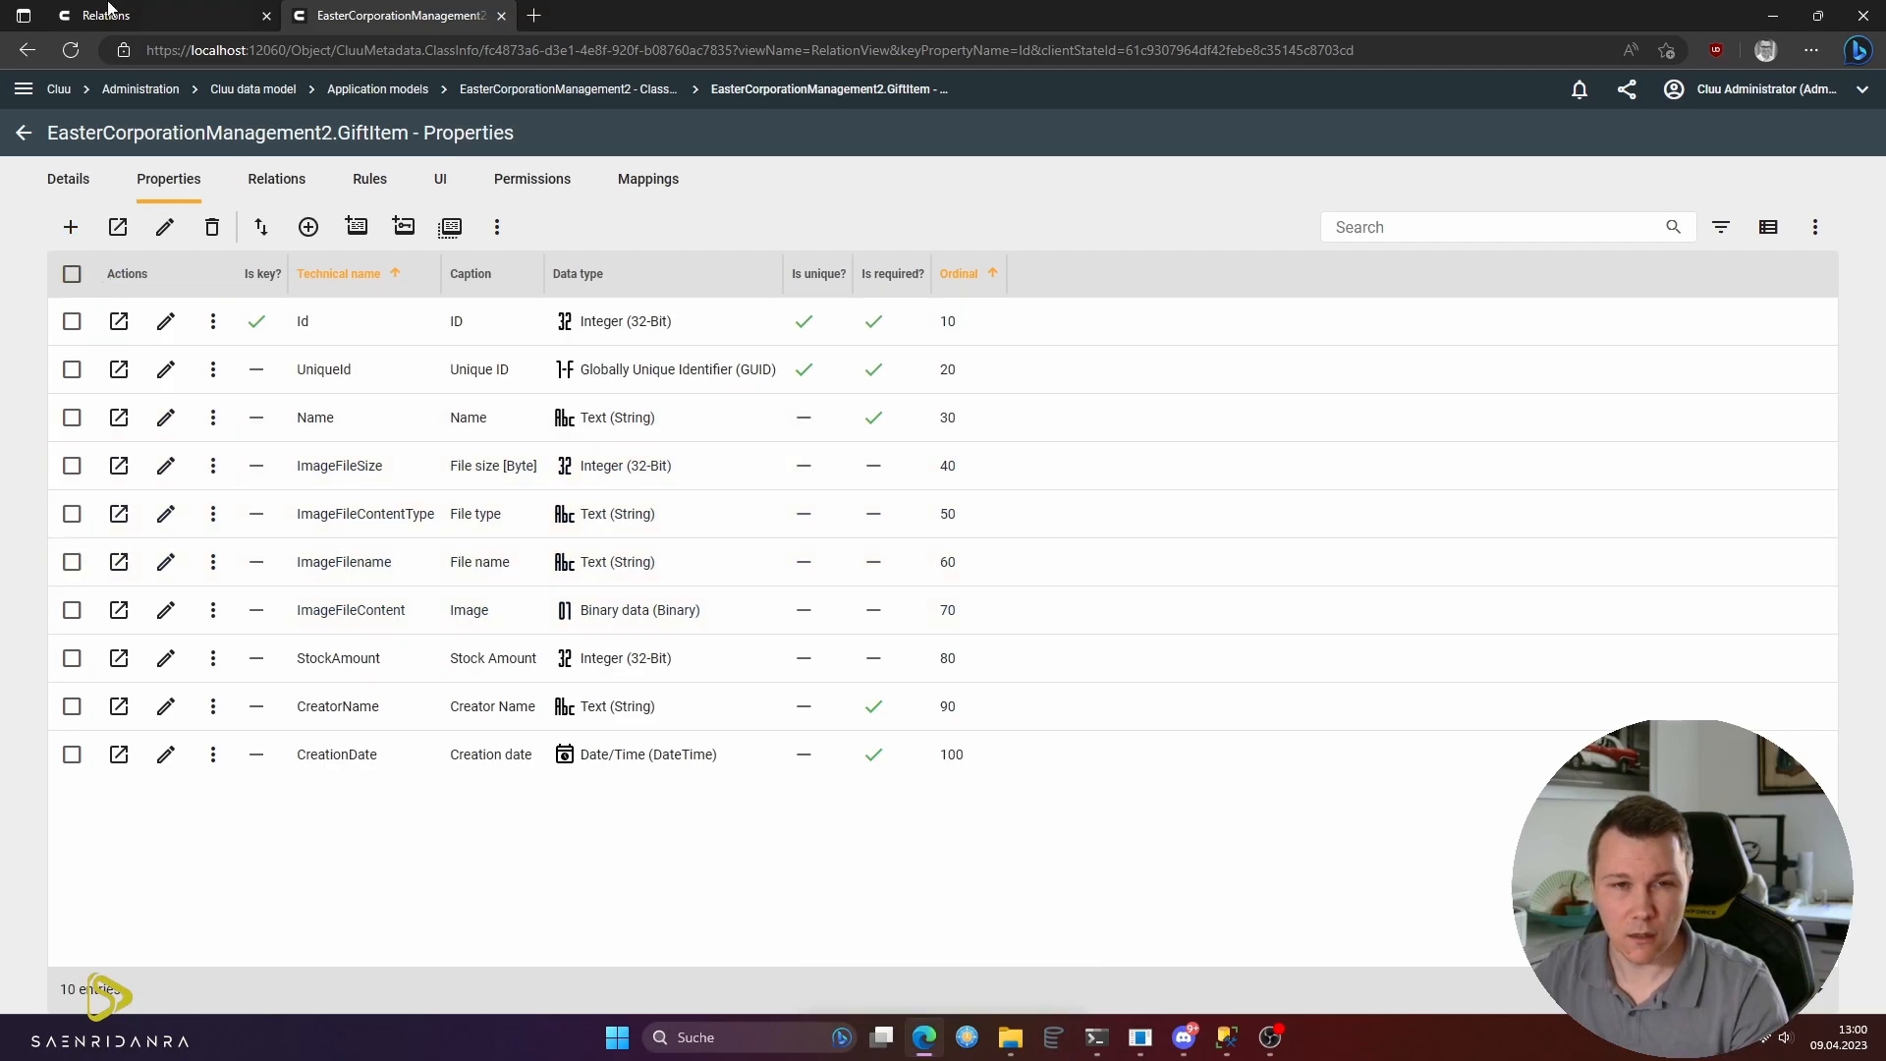
pyautogui.click(23, 89)
pyautogui.click(30, 132)
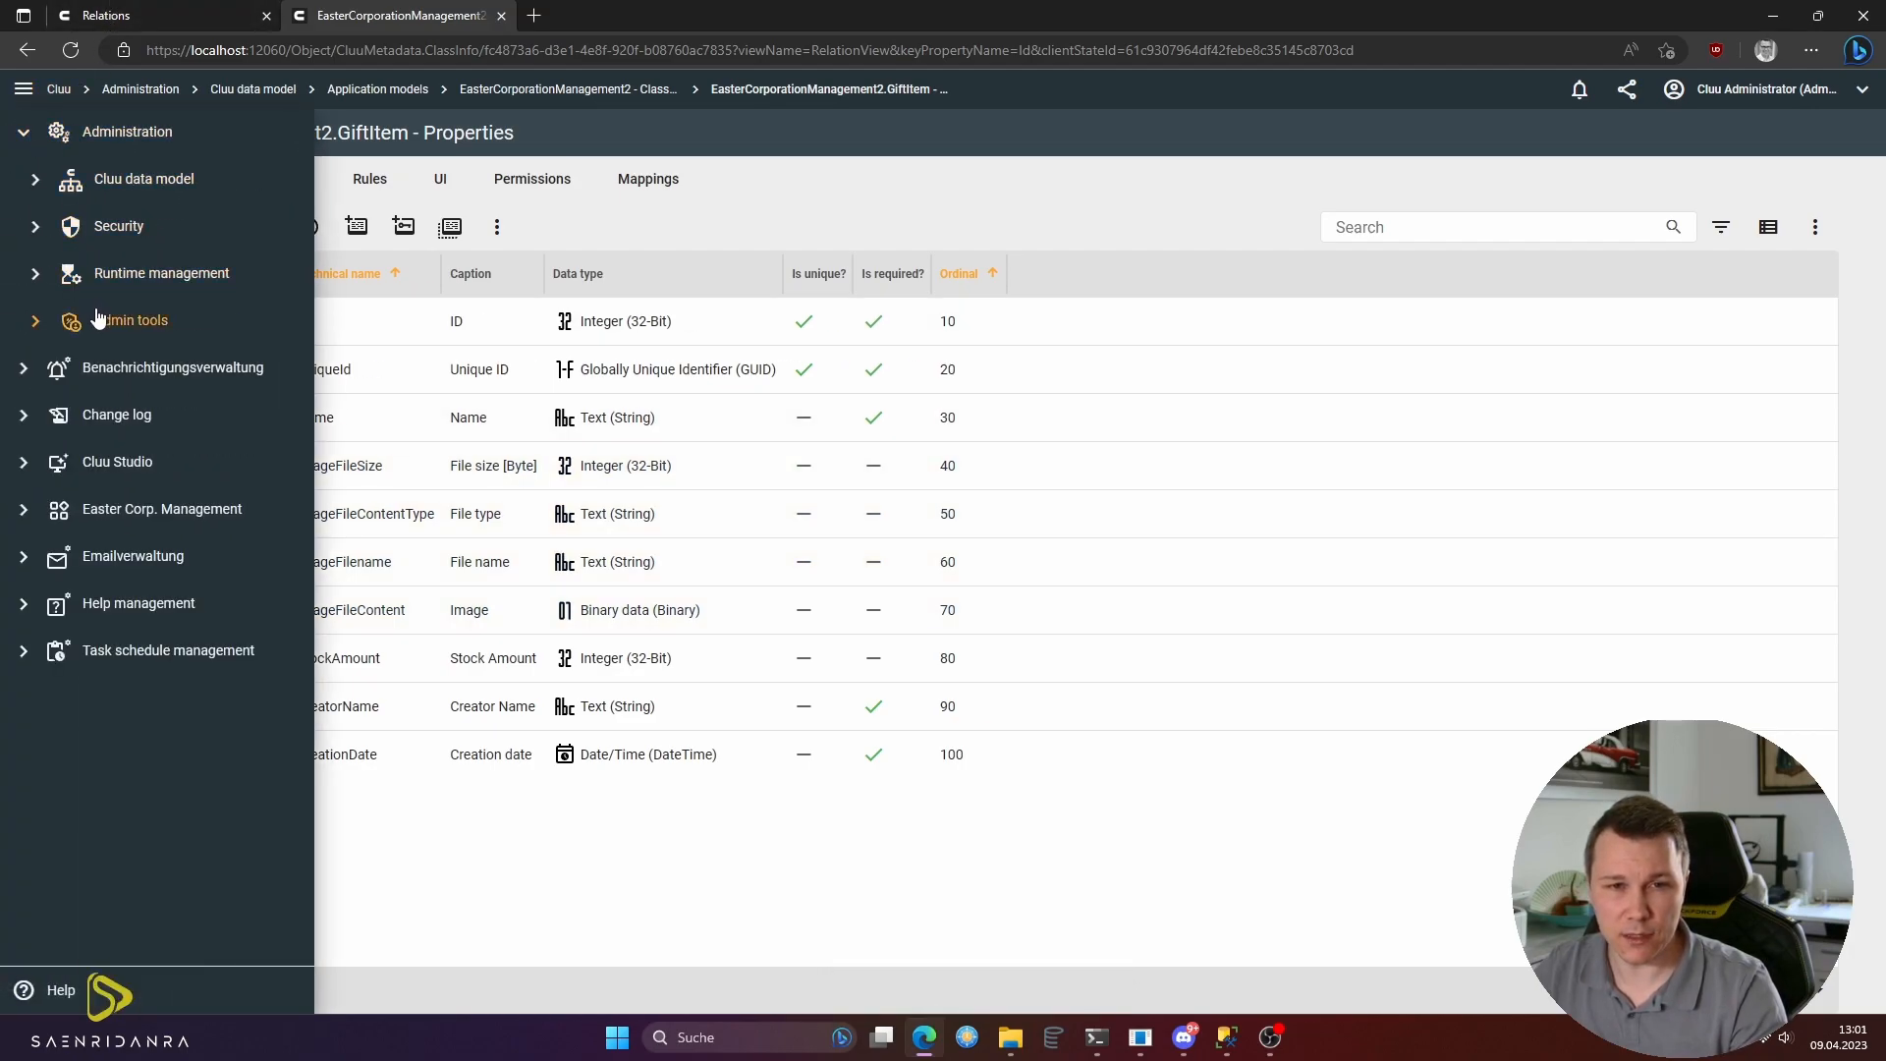
pyautogui.click(37, 324)
pyautogui.click(157, 370)
pyautogui.click(987, 762)
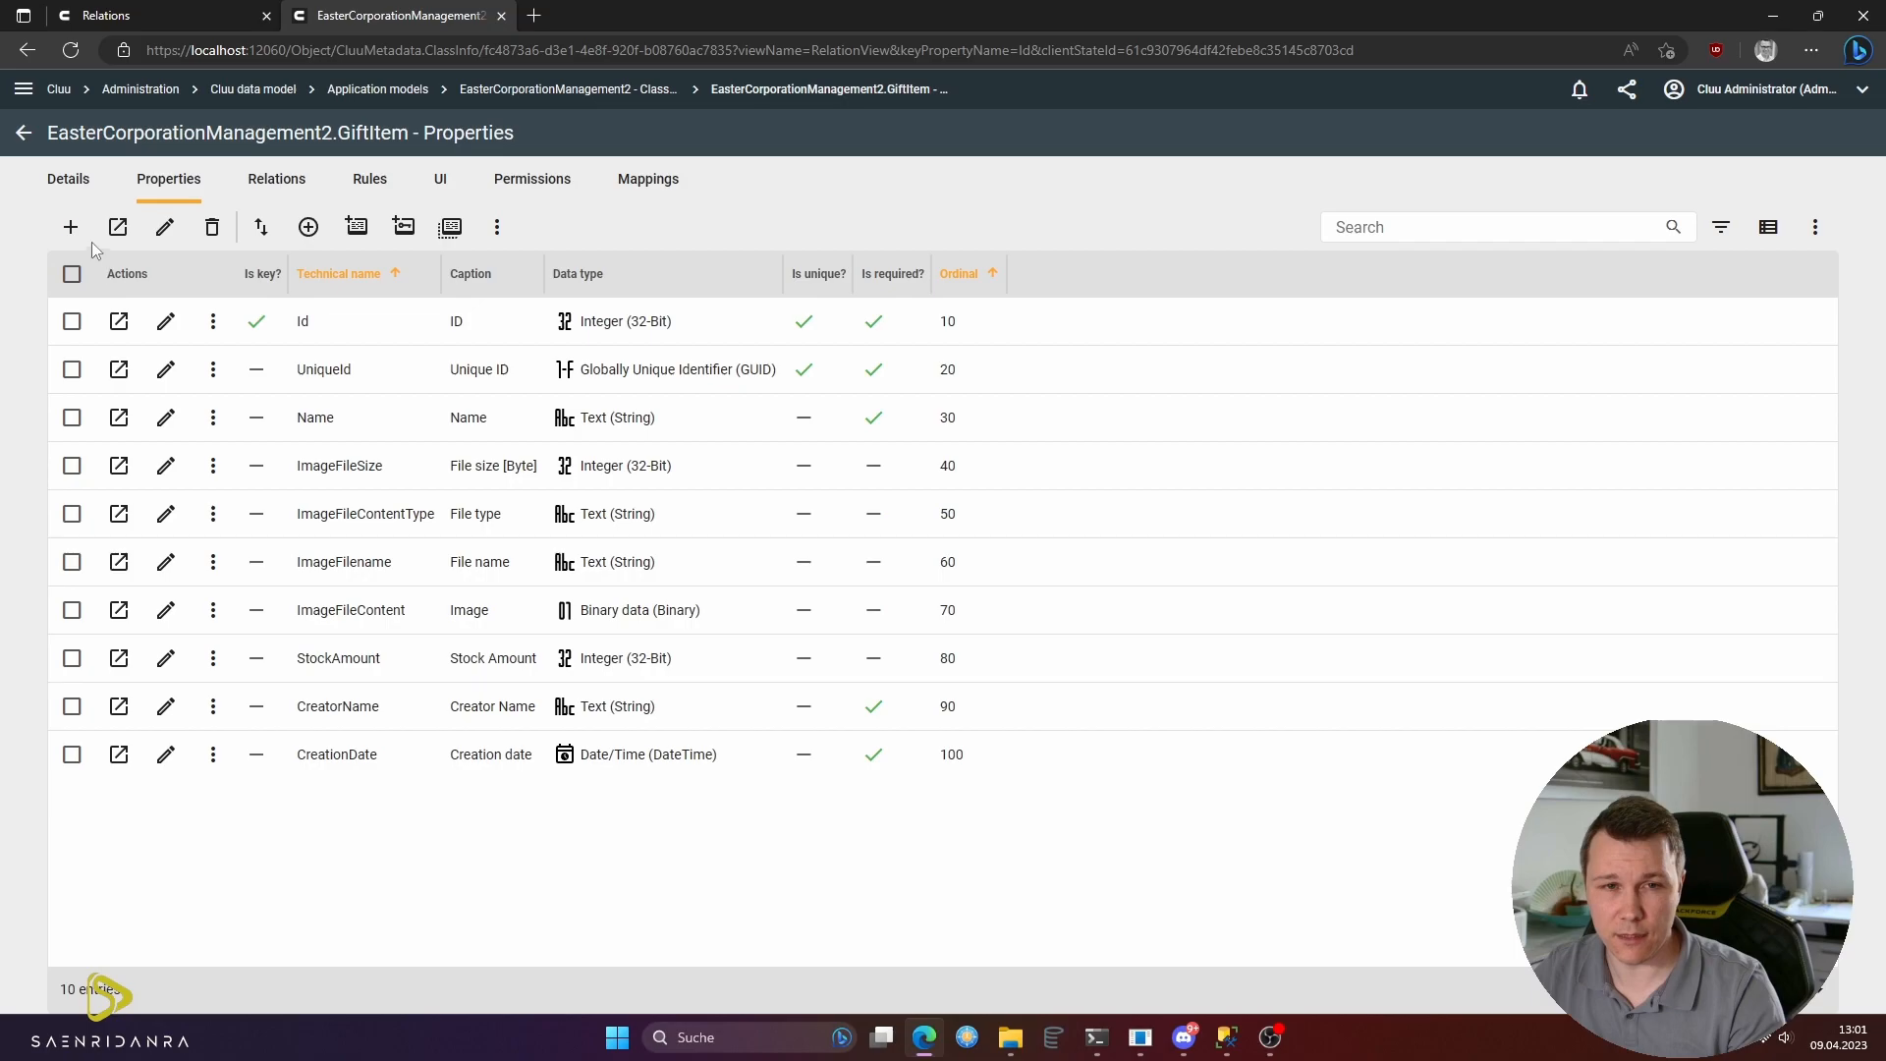
# - Display the stored data of the Gift Item class from its details page
pyautogui.click(68, 178)
pyautogui.click(165, 227)
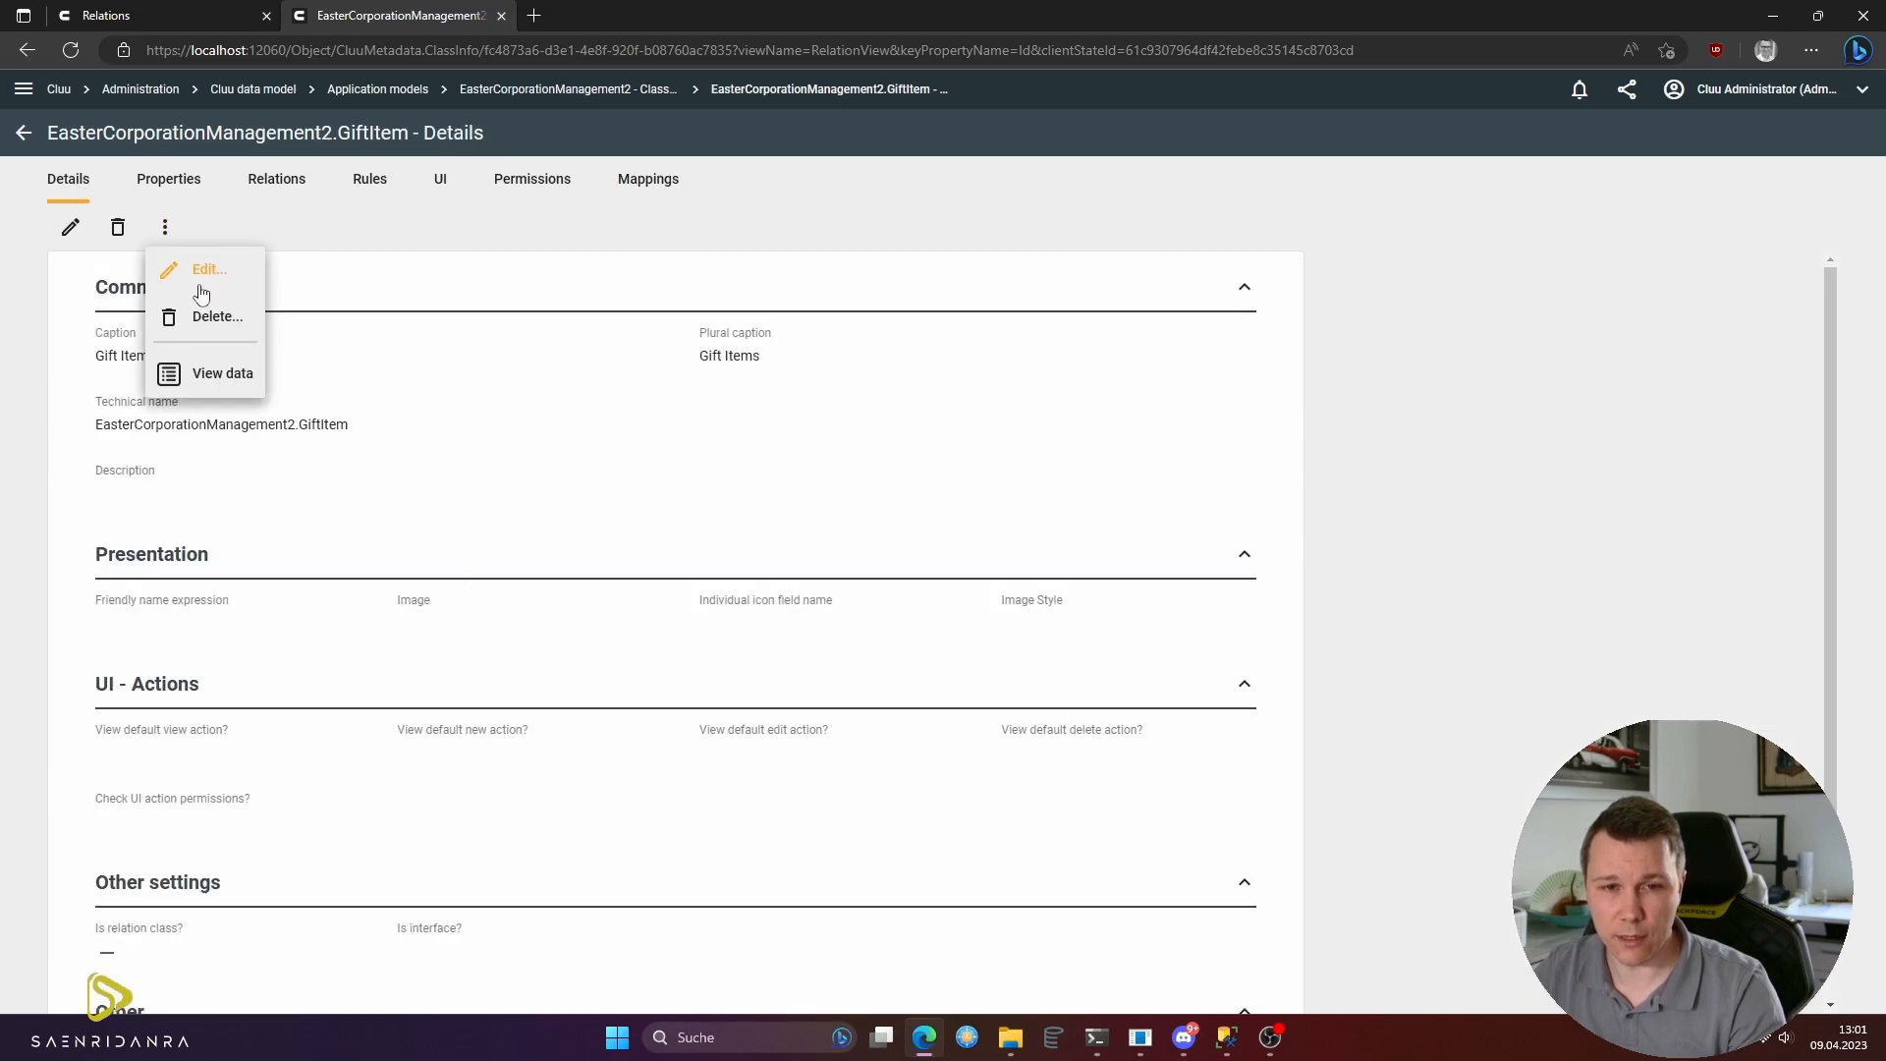
pyautogui.click(241, 383)
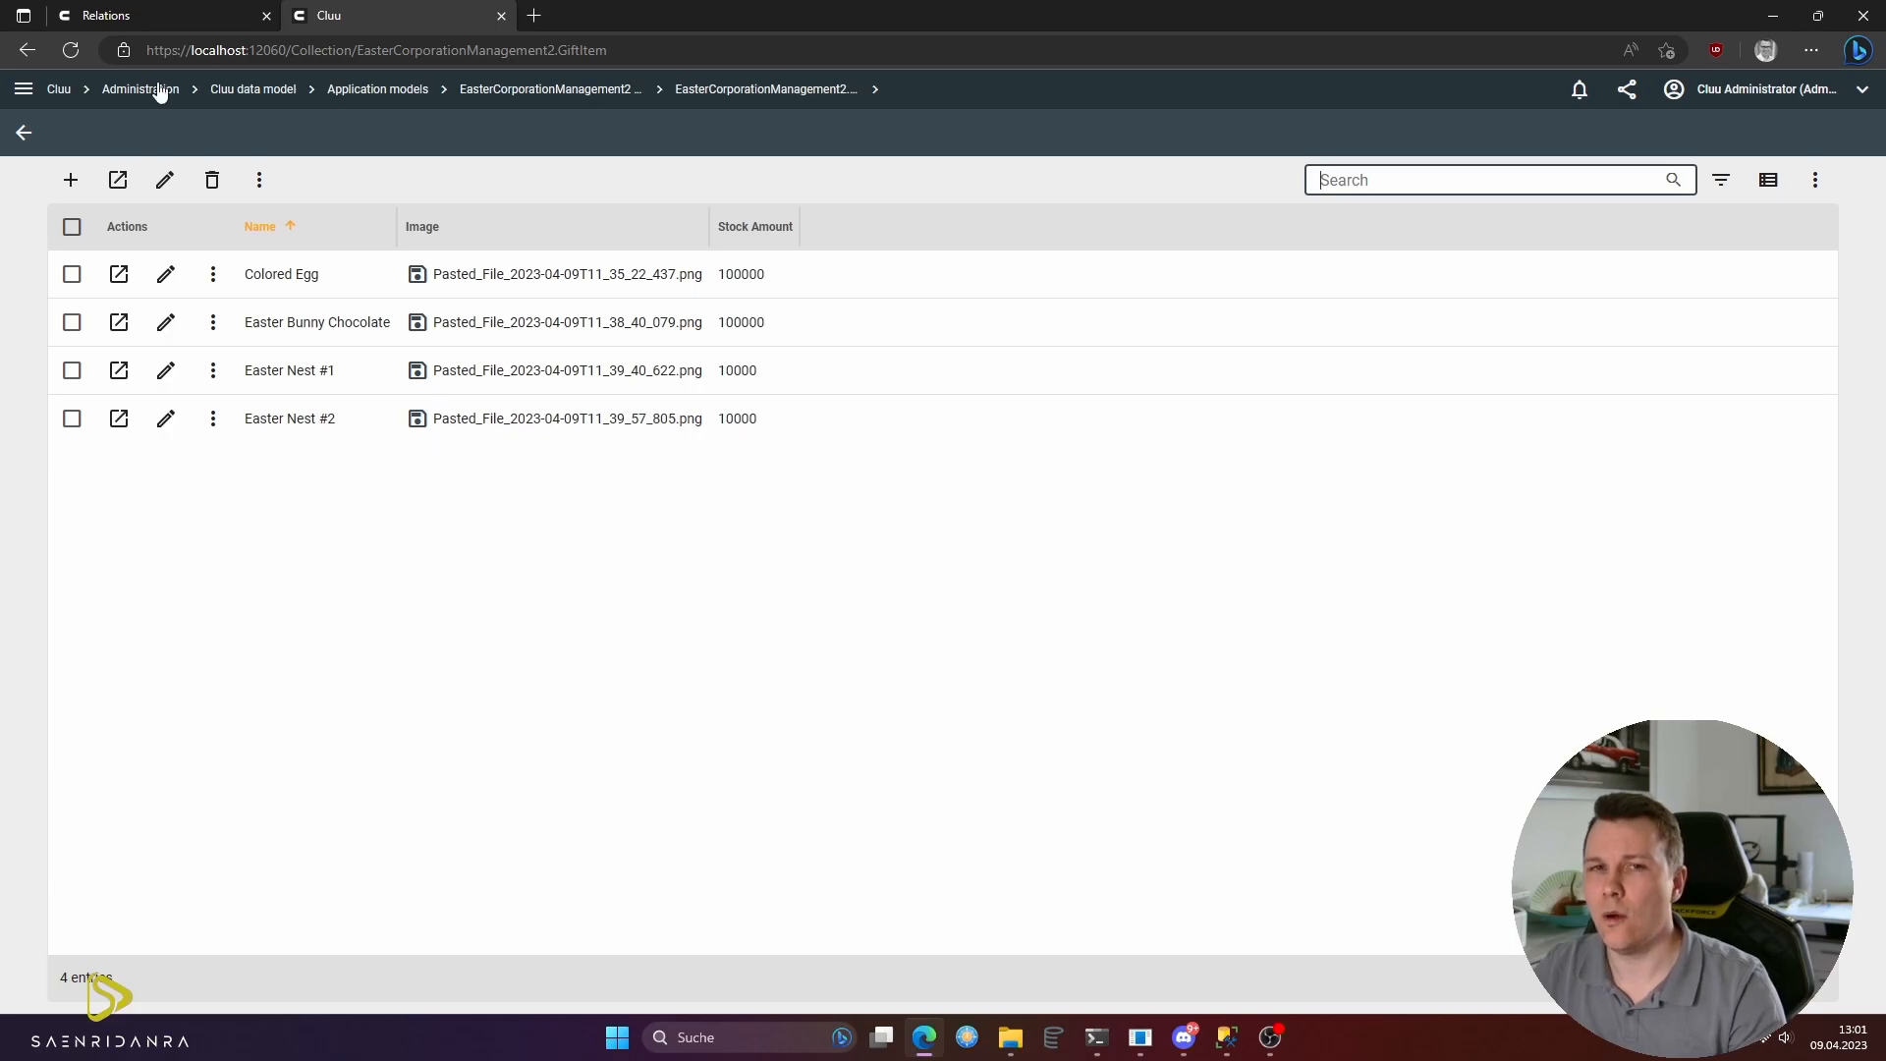
# - Open the Easter Corp. Management app's Gift Items list in a new browser tab and widen its Image File column
pyautogui.middleClick(59, 89)
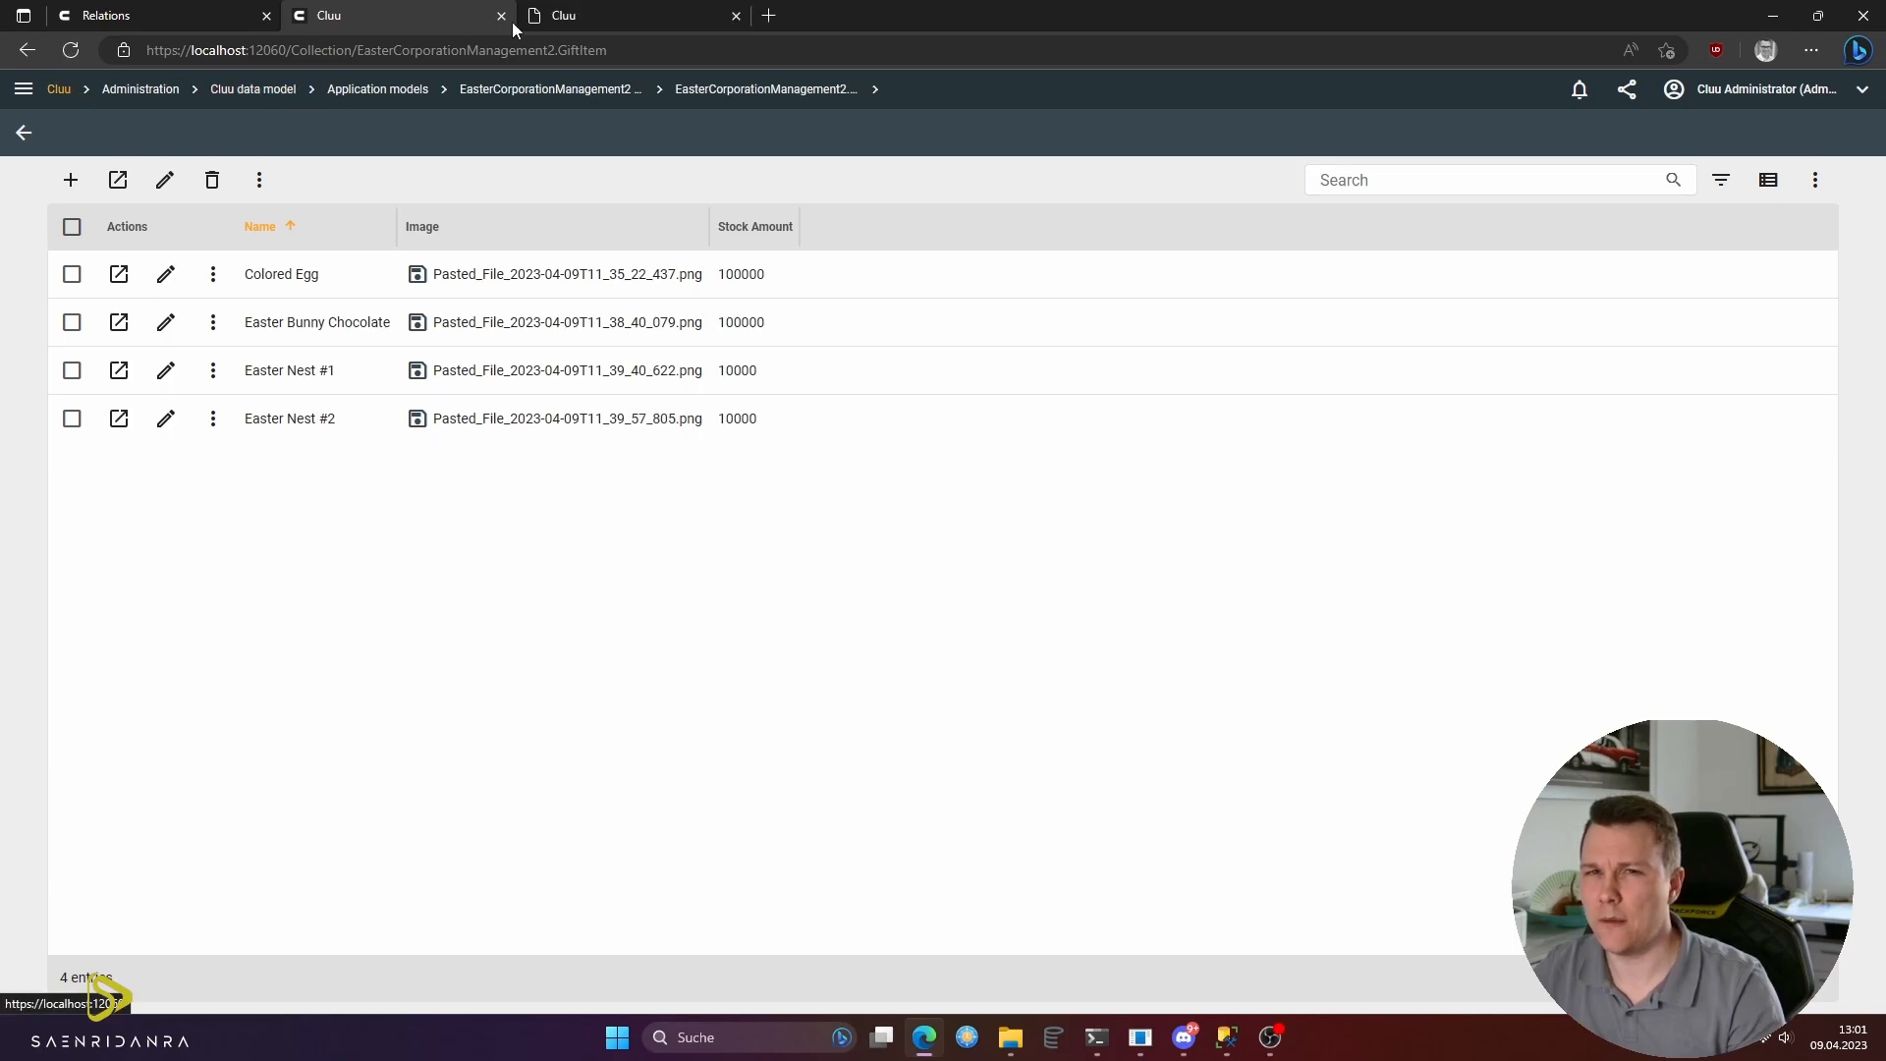
pyautogui.click(631, 10)
pyautogui.click(1650, 398)
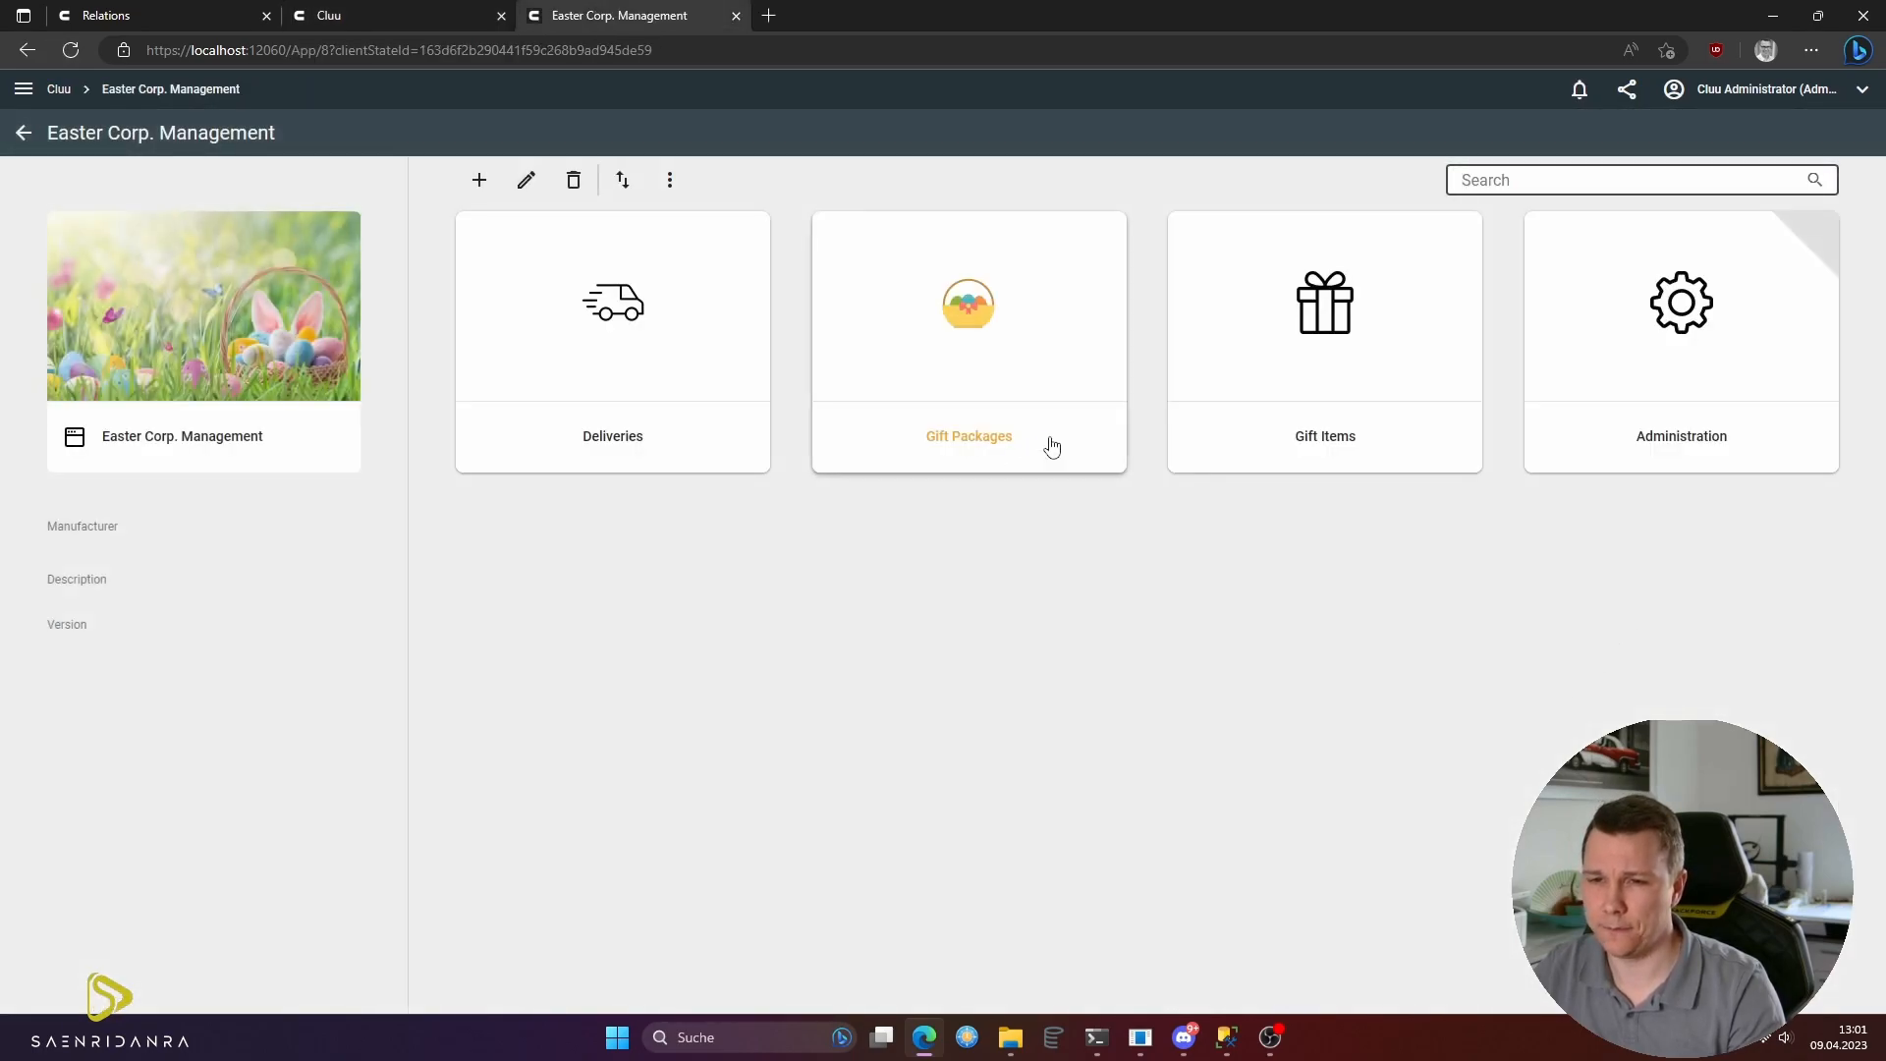
pyautogui.click(1332, 411)
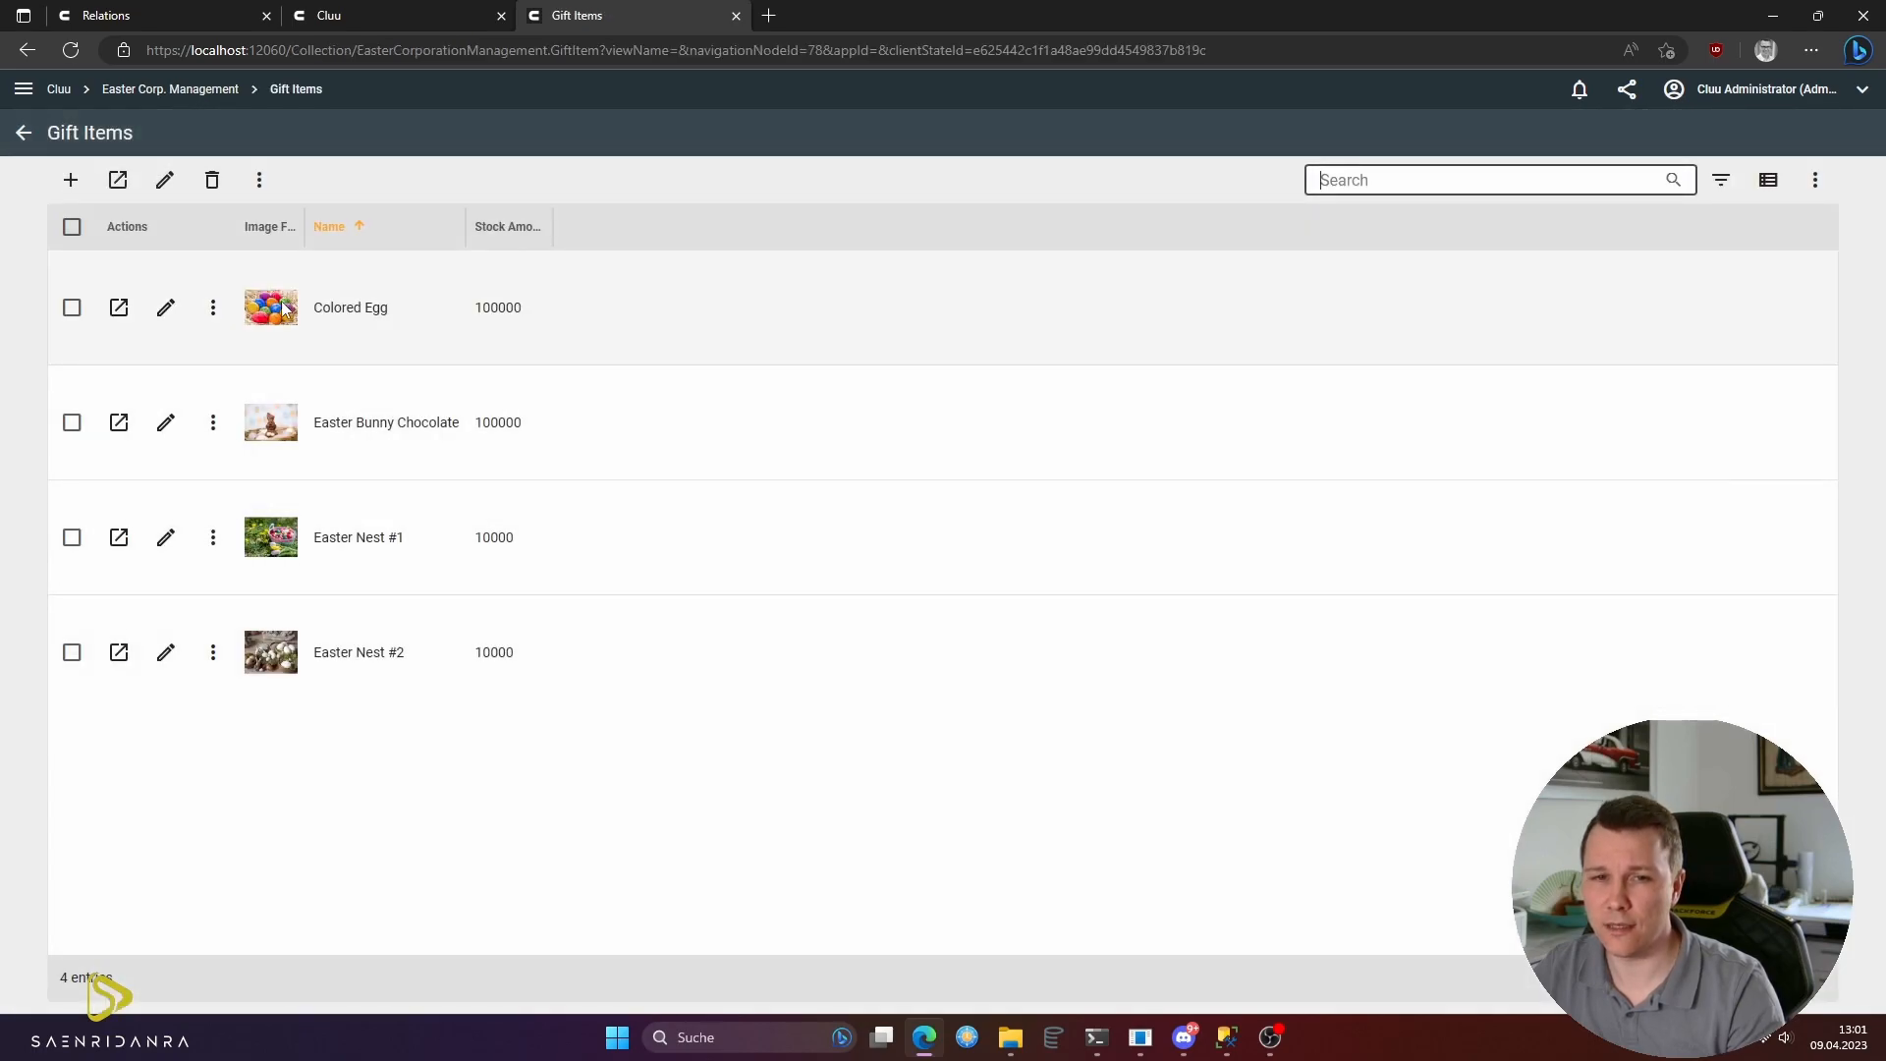
pyautogui.moveTo(302, 217); pyautogui.dragTo(404, 217)
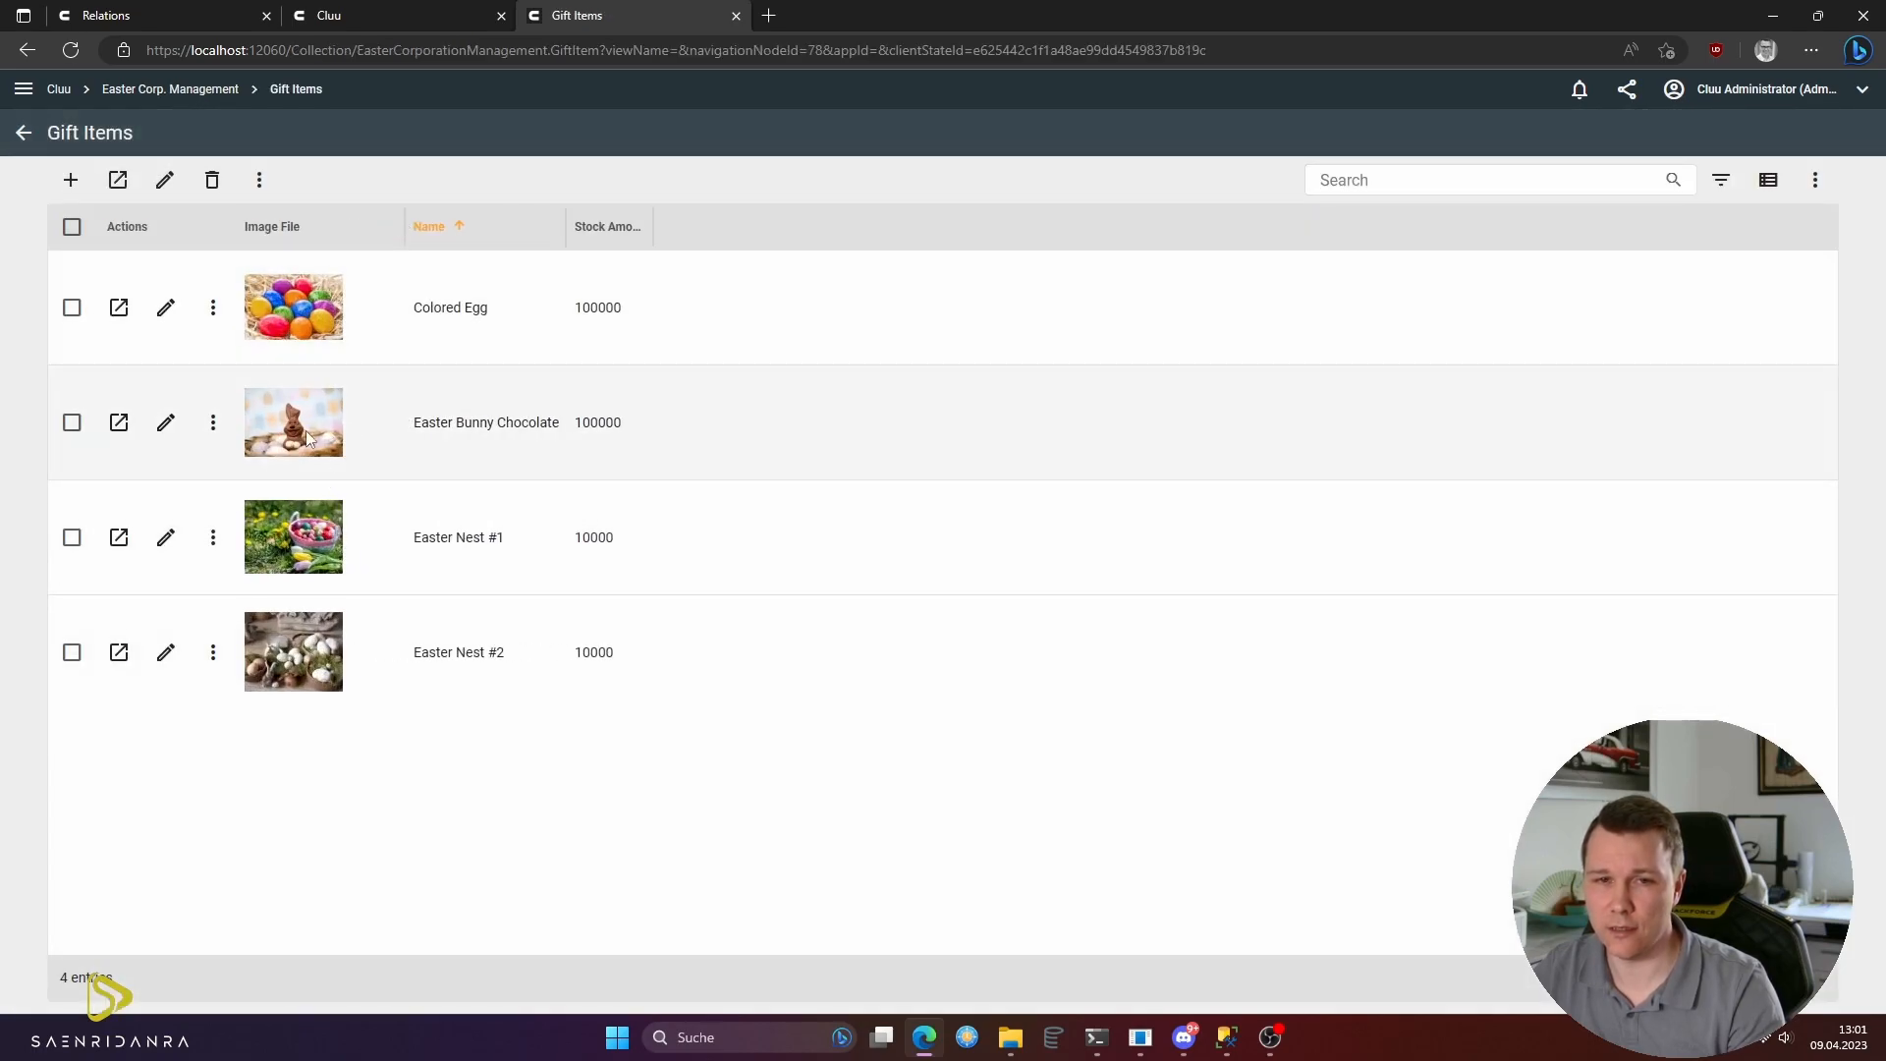
# - Return to the EasterCorporationManagement2 gift item data, download the Colored Egg image file and dismiss the downloads list
pyautogui.click(386, 8)
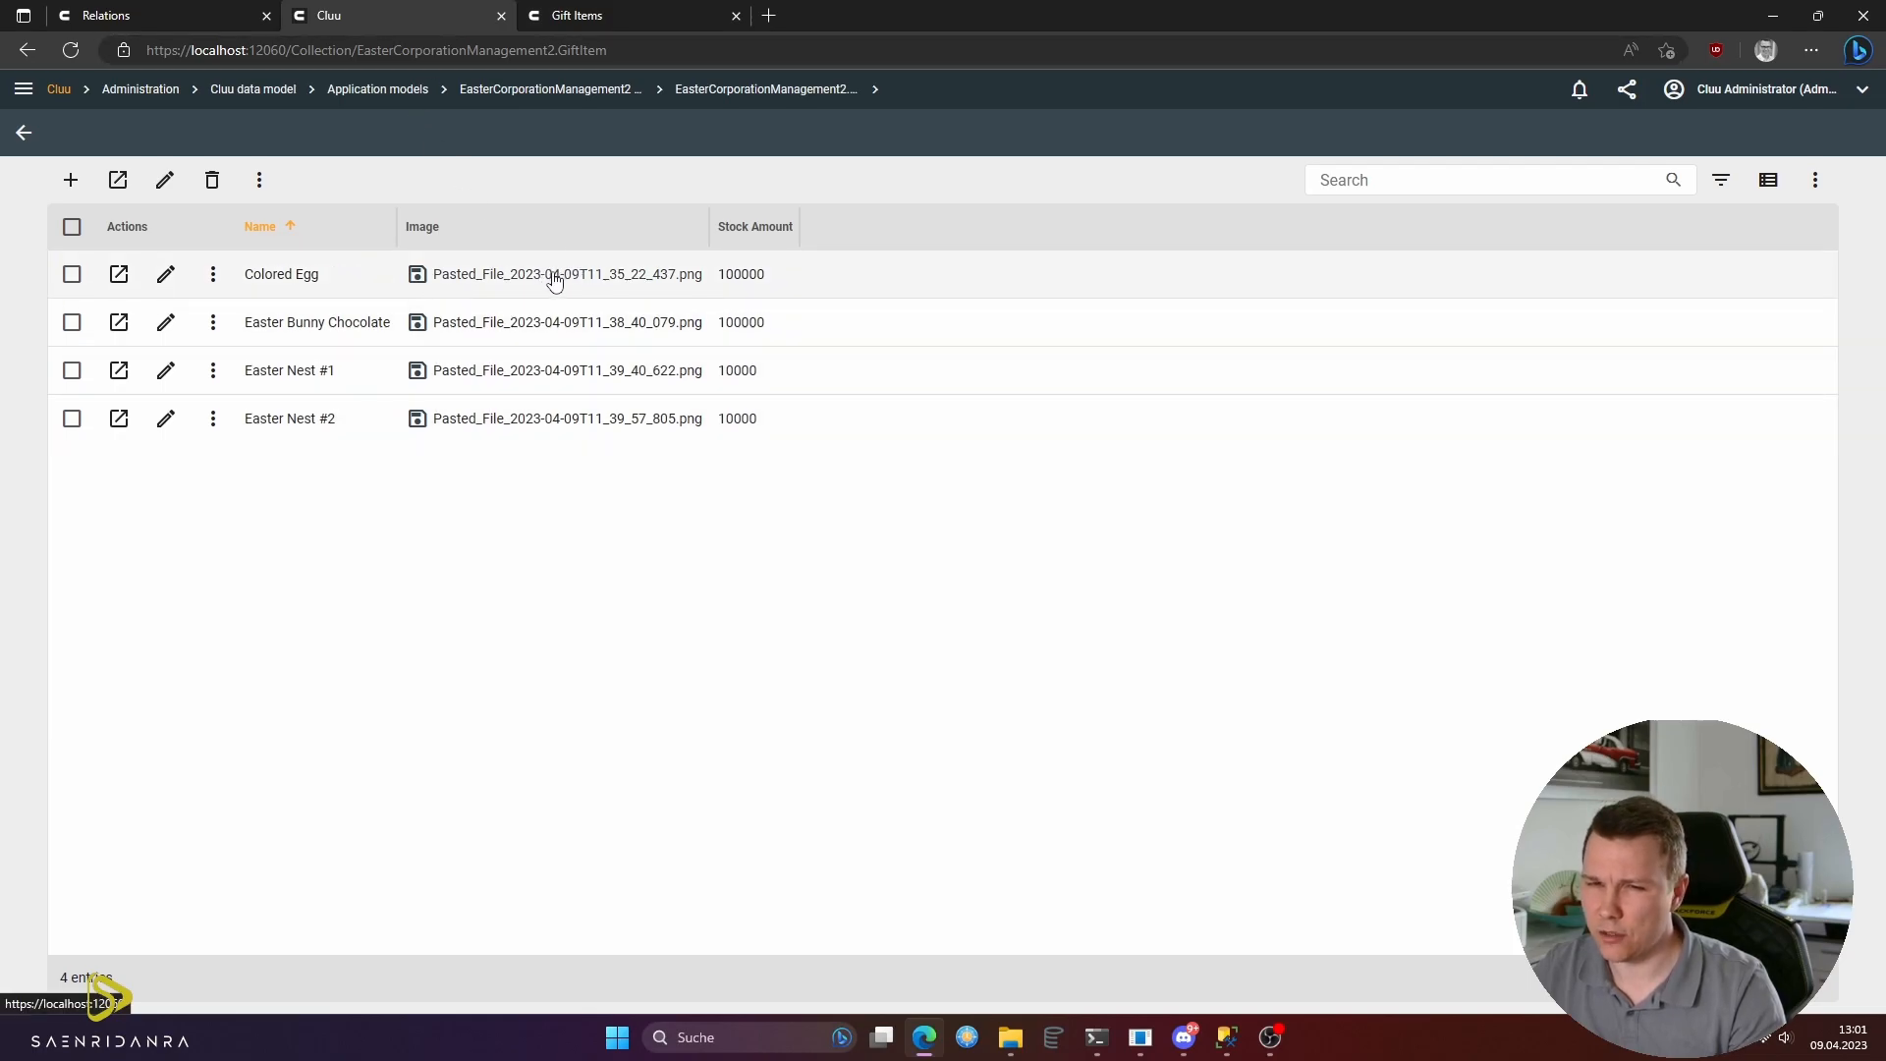
pyautogui.click(618, 277)
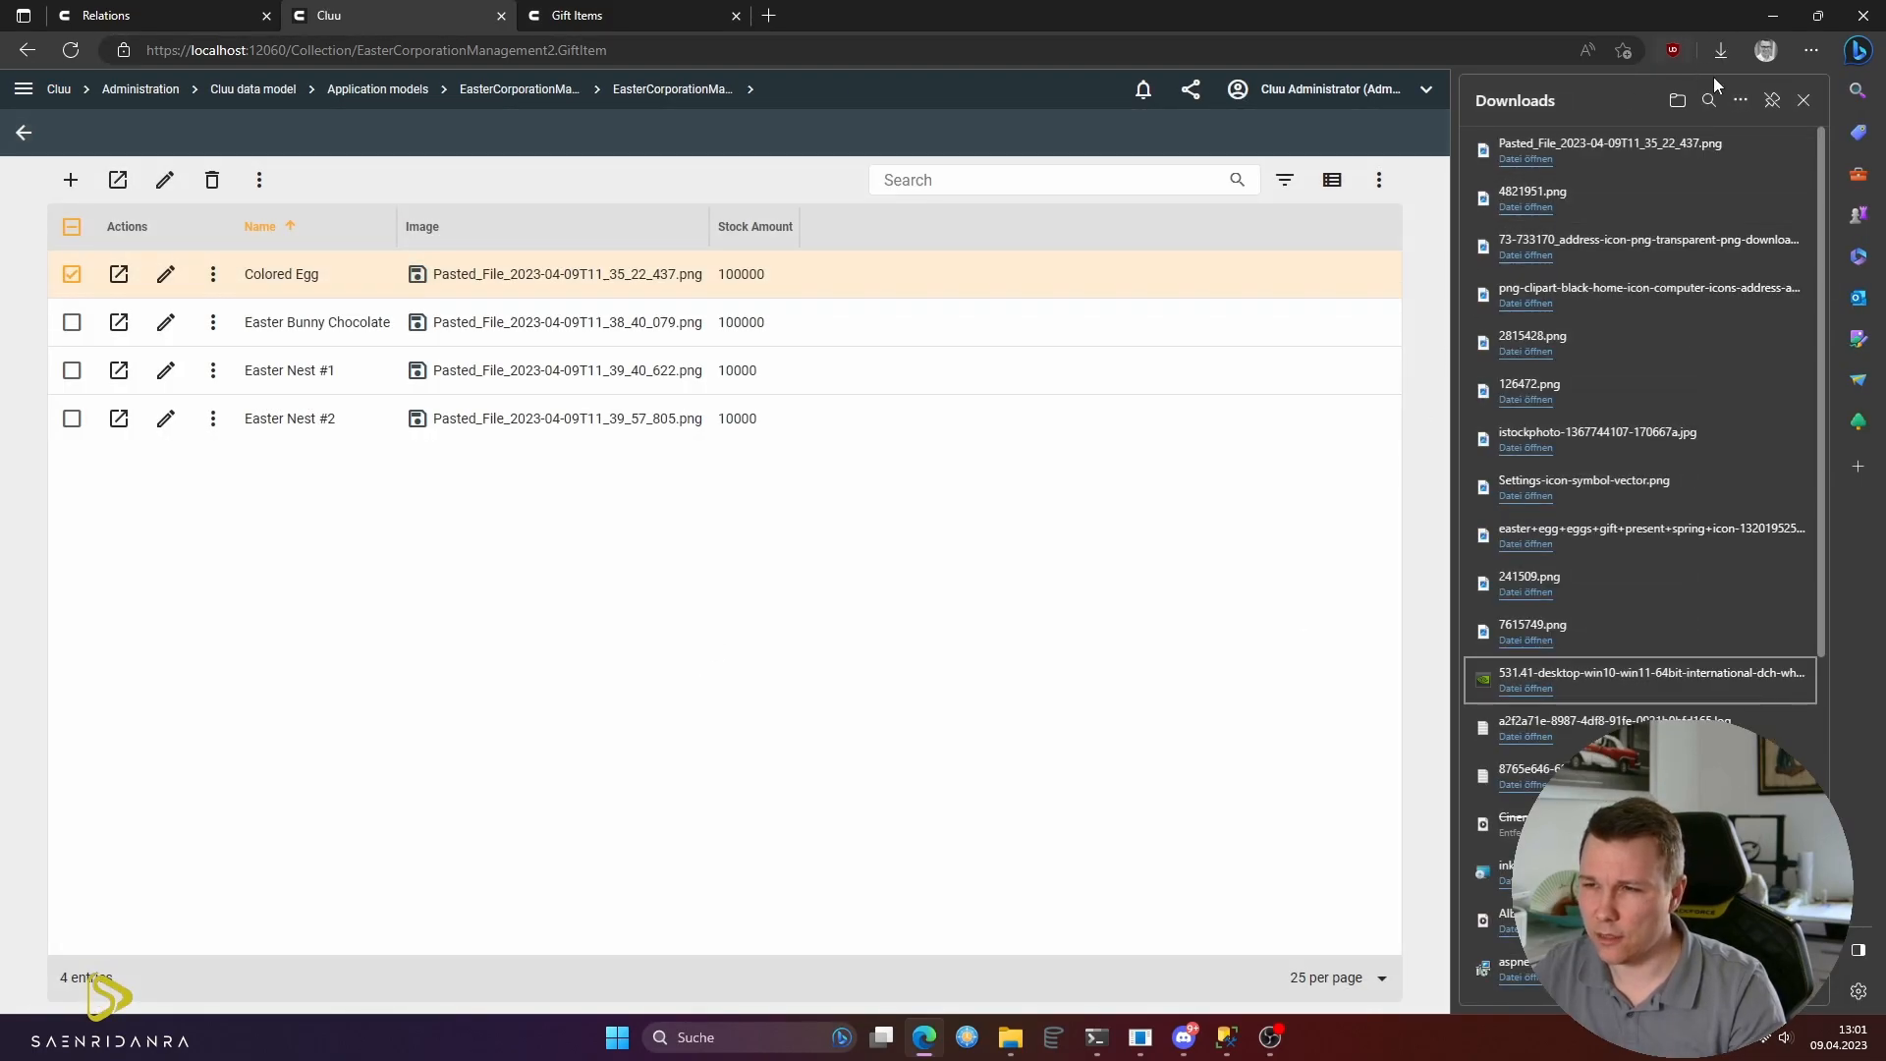
pyautogui.click(1804, 100)
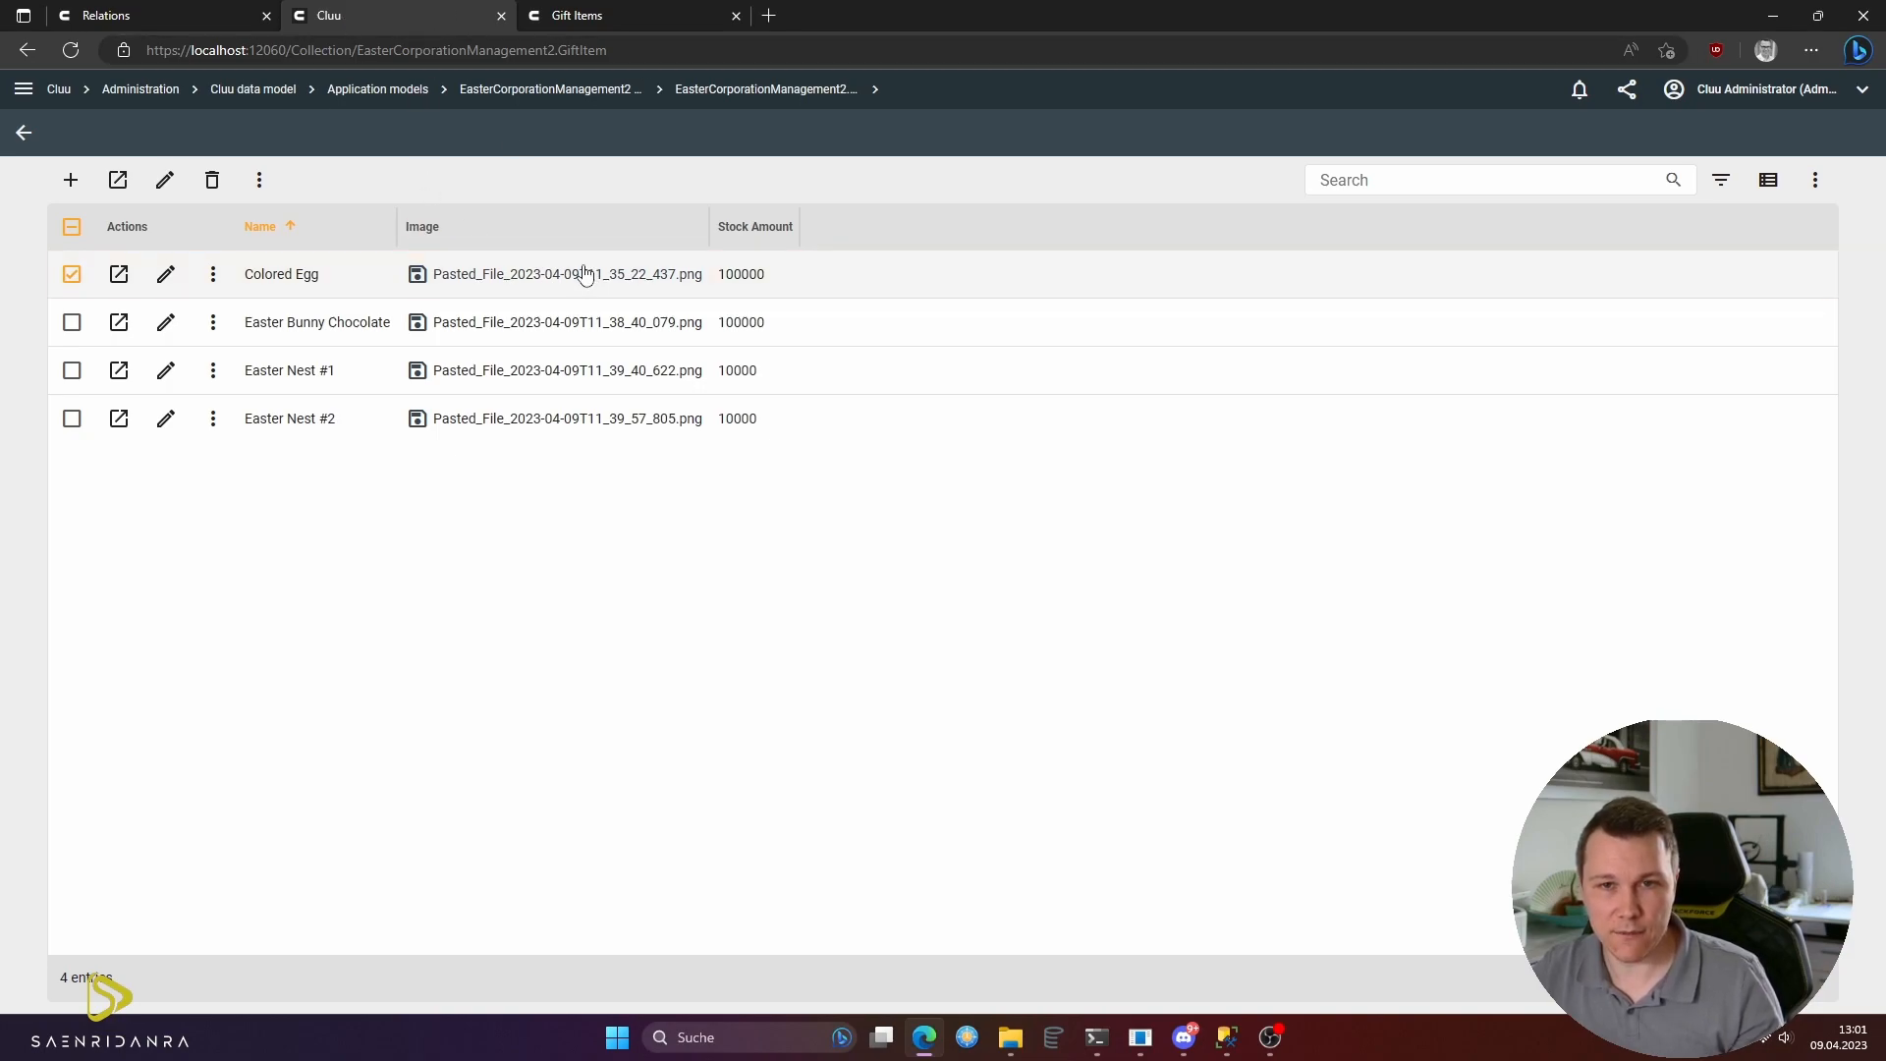
# - Open the Gift Item class's ImageFileContent property for editing and set its detail view renderer to Image renderer
pyautogui.hotkey('alt', 'Left')
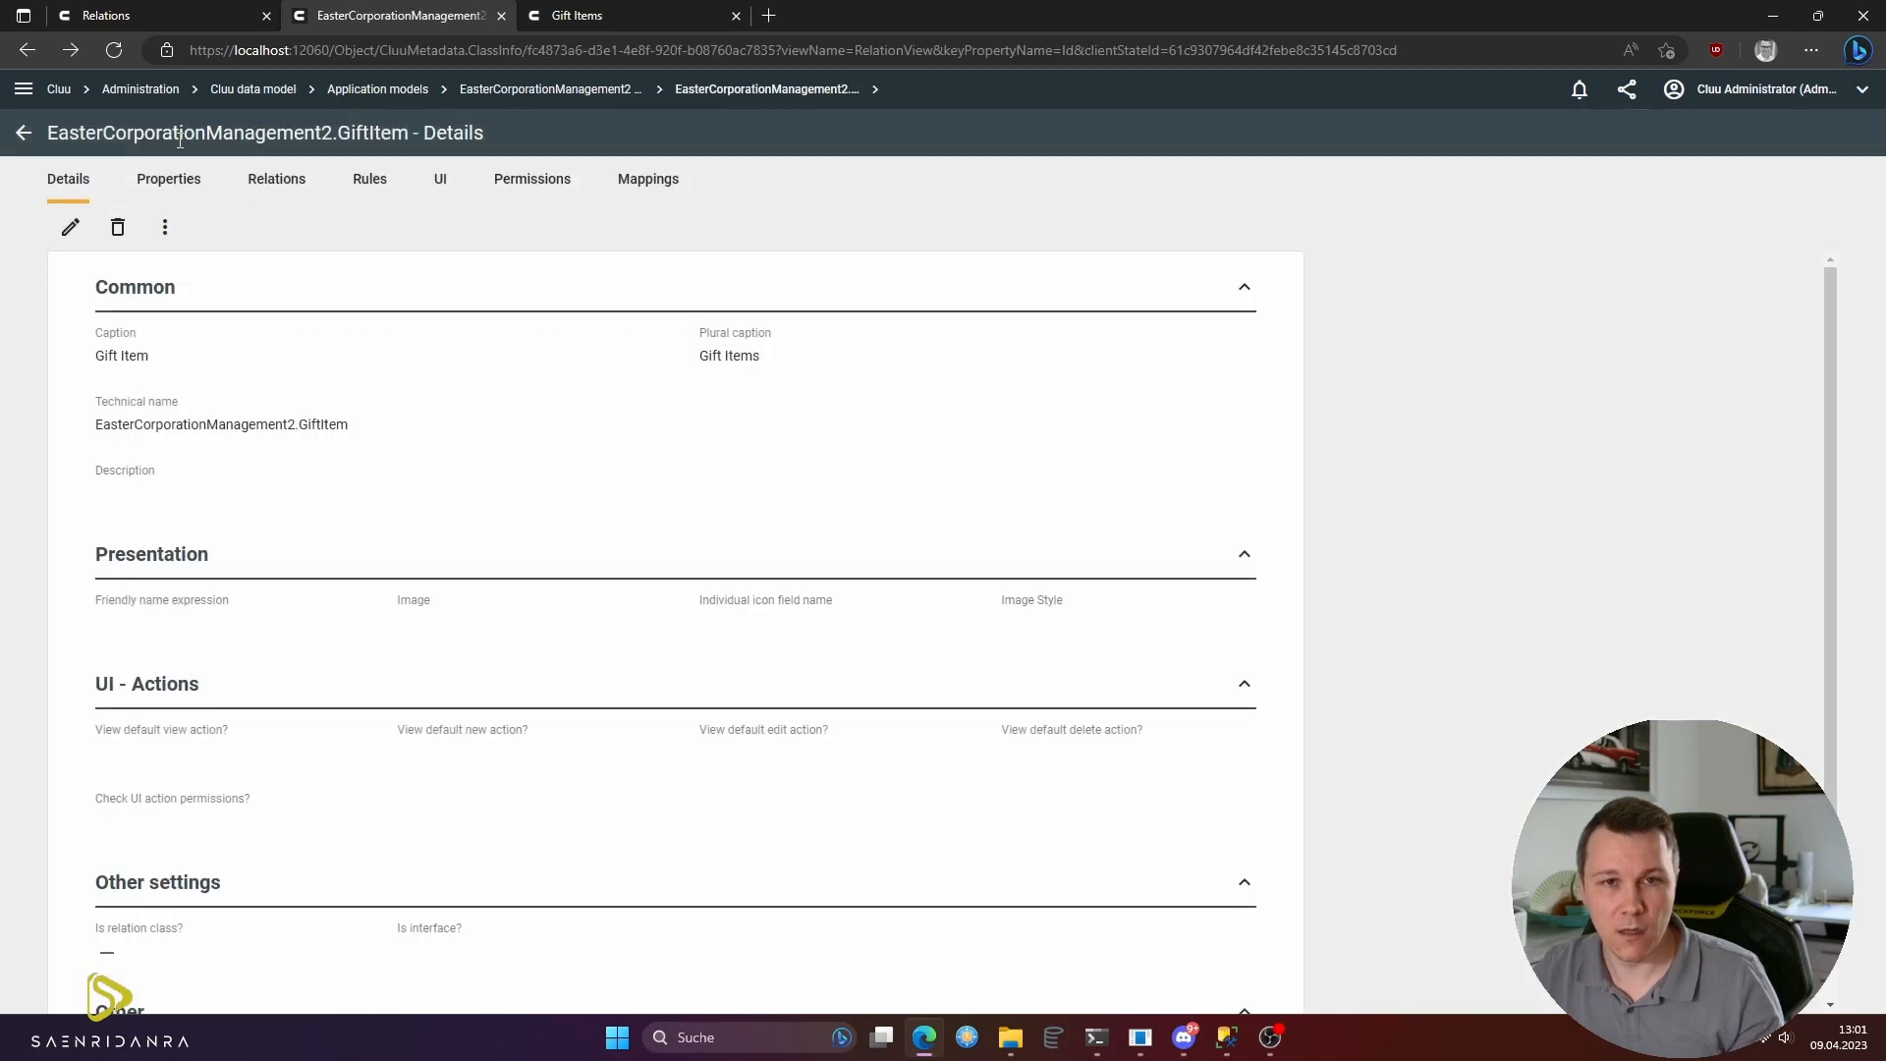
pyautogui.click(157, 187)
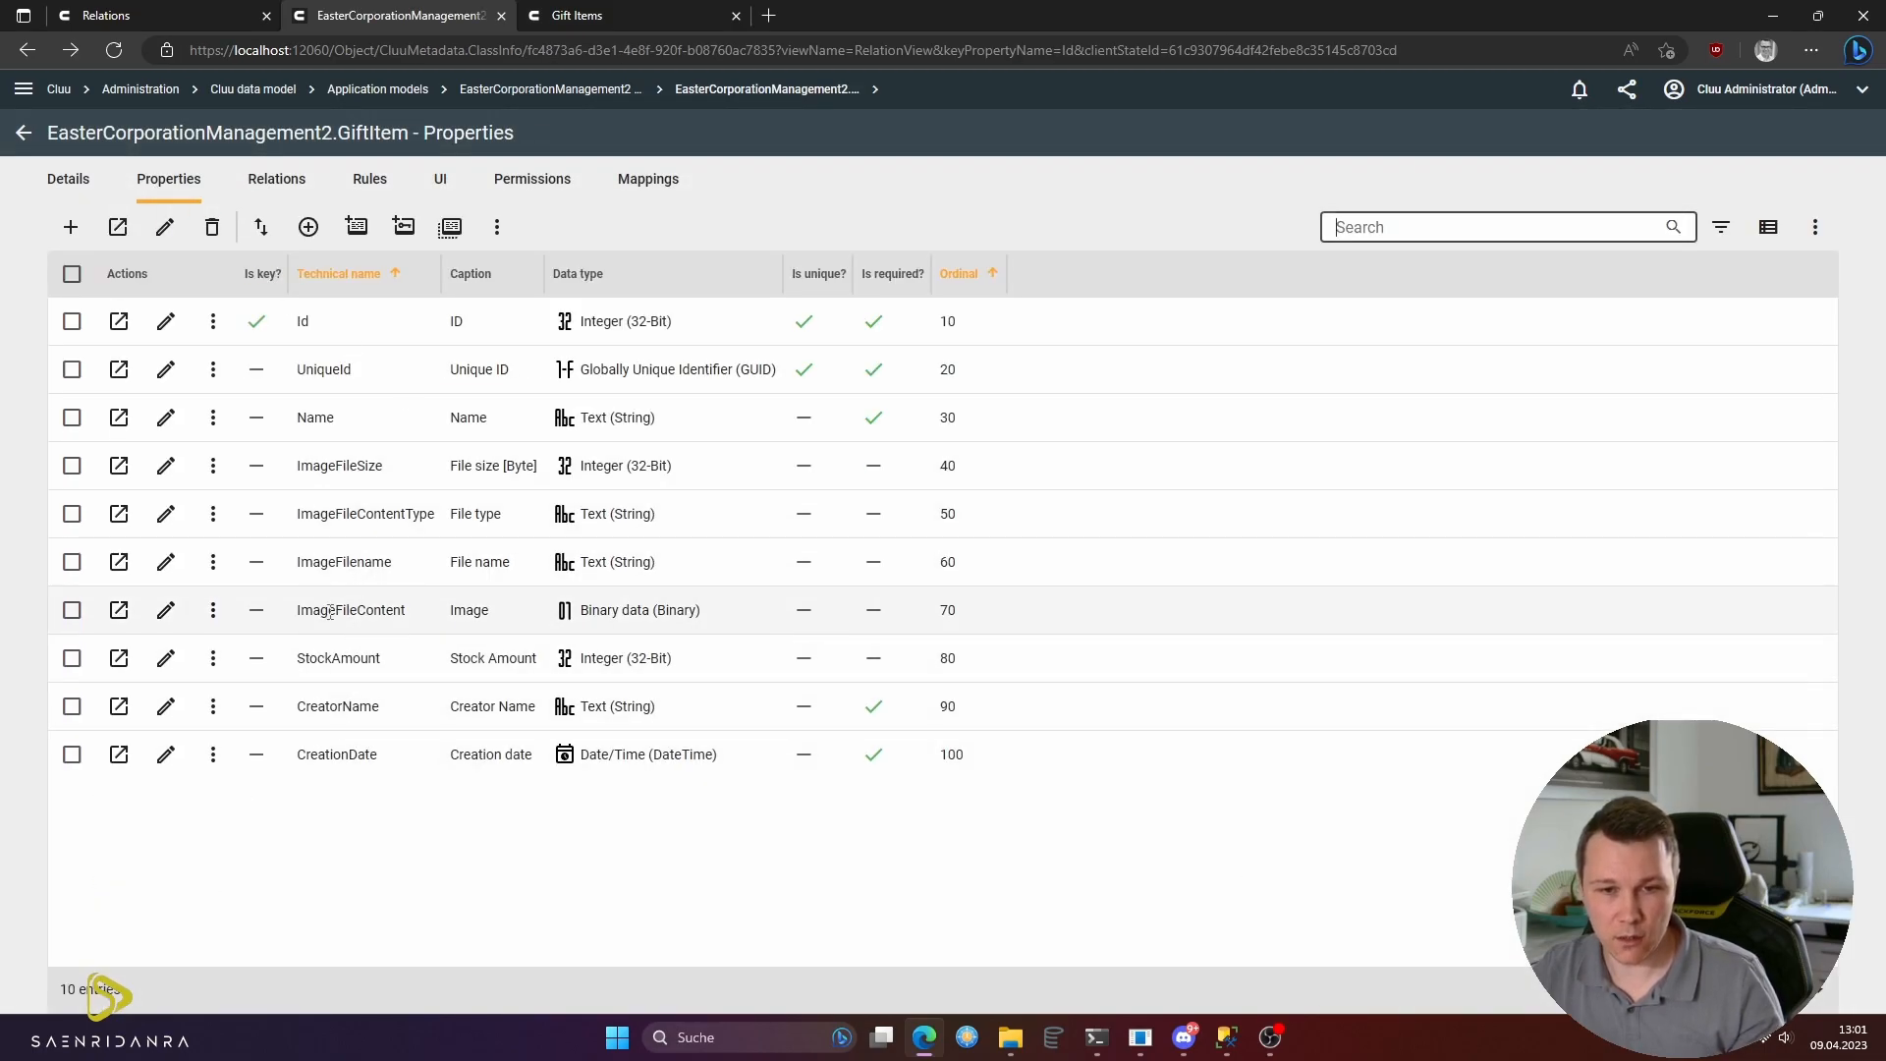
pyautogui.click(165, 613)
pyautogui.scroll(-6, 833, 725)
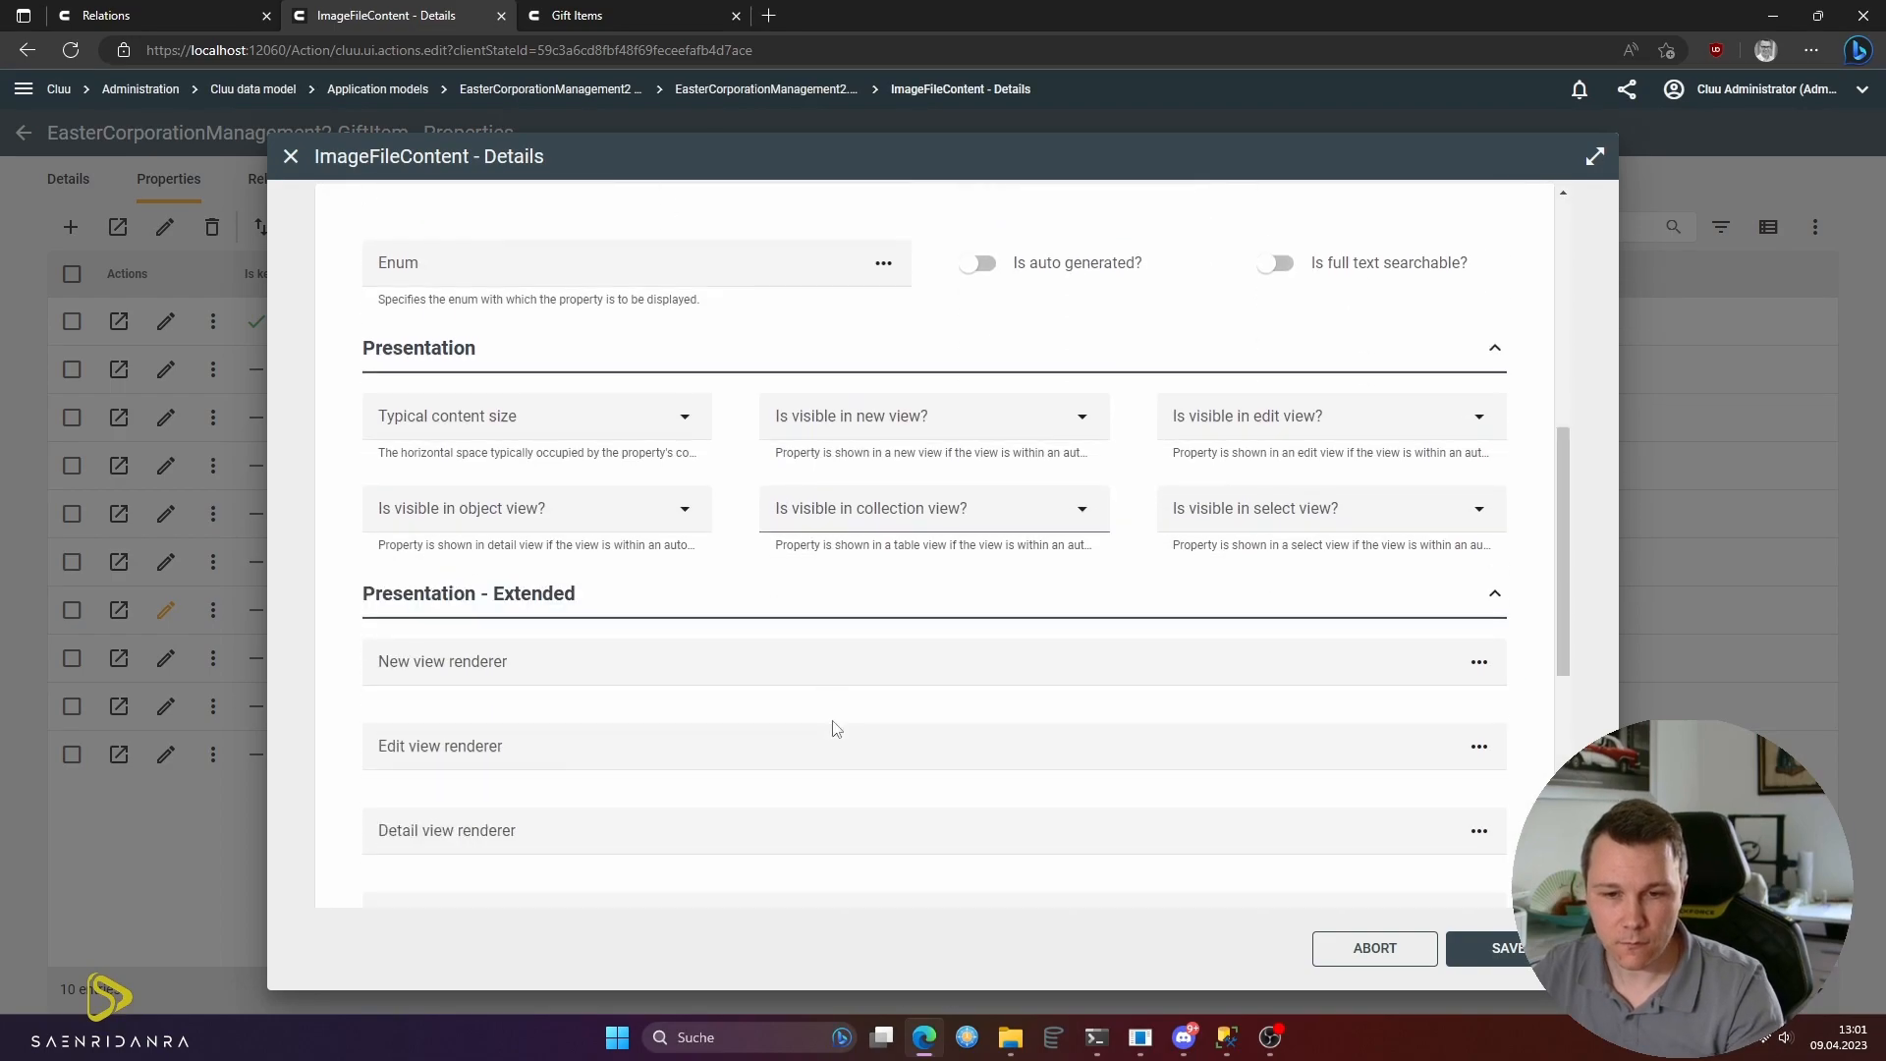
pyautogui.scroll(-2, 836, 728)
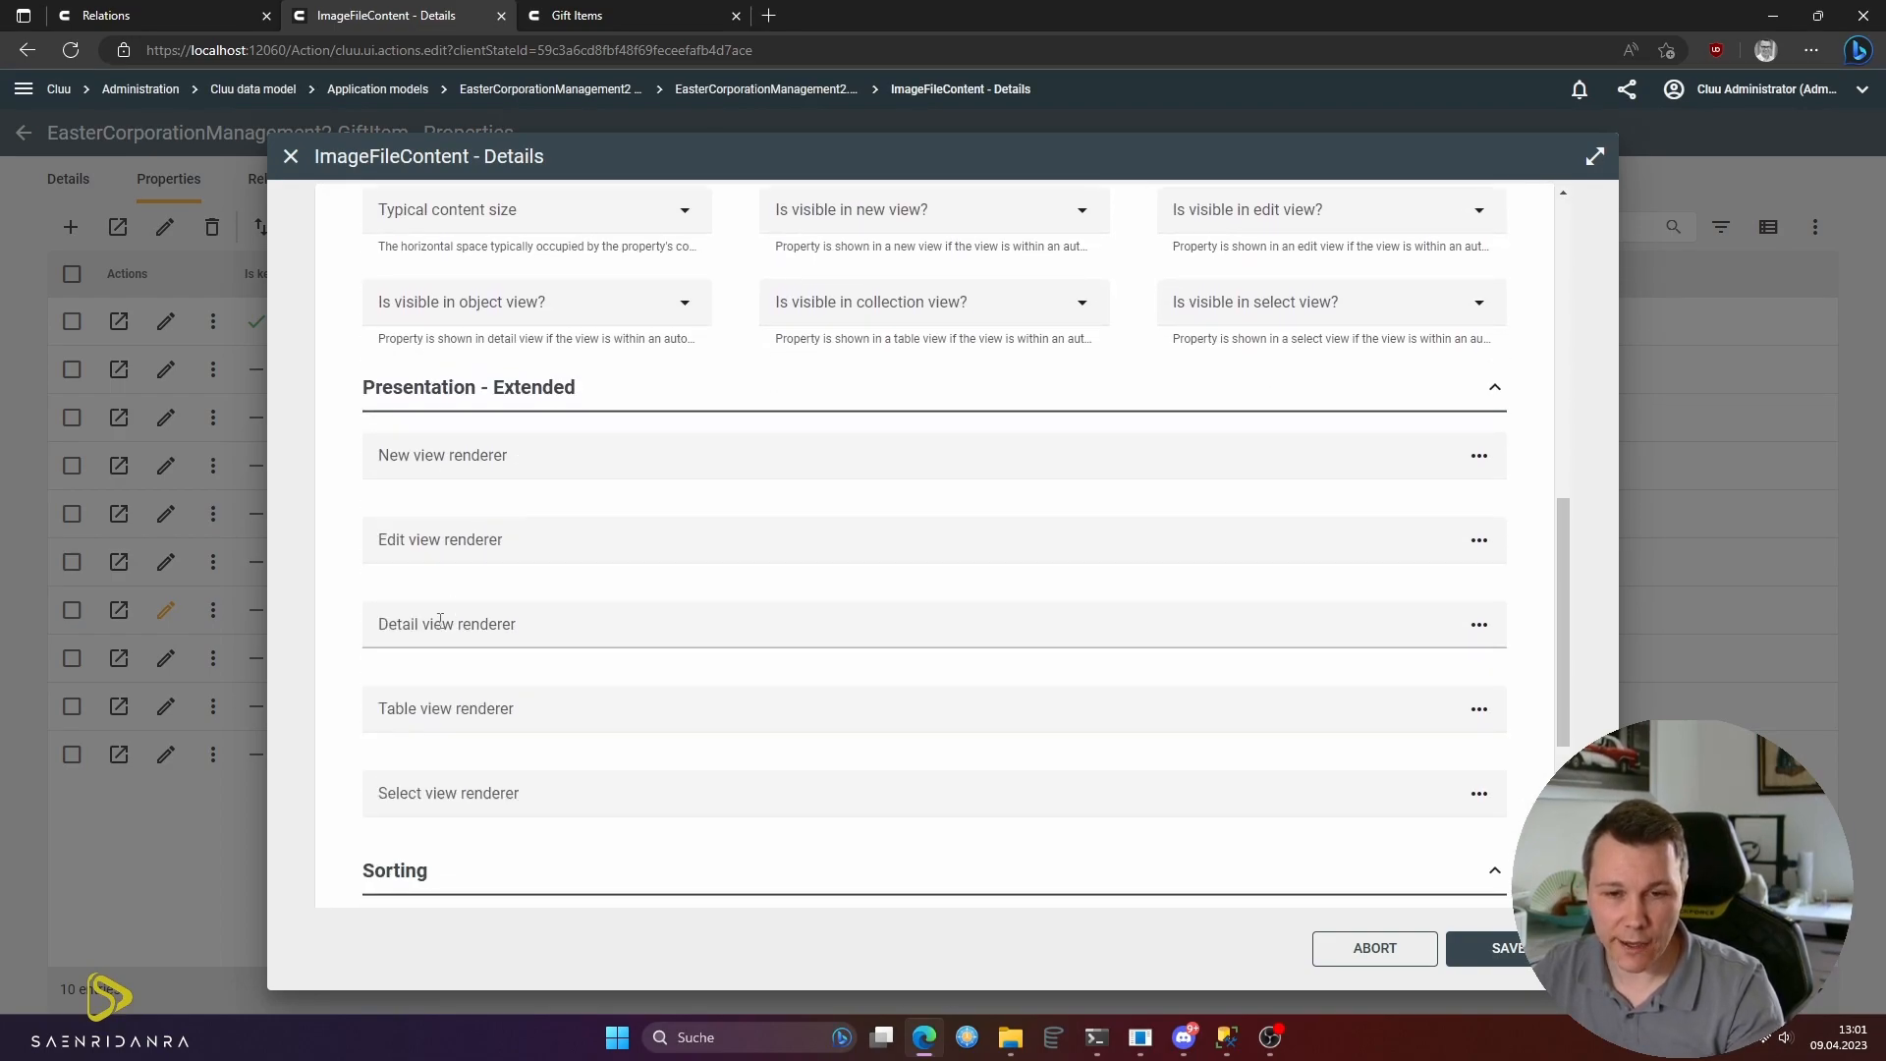
pyautogui.click(473, 621)
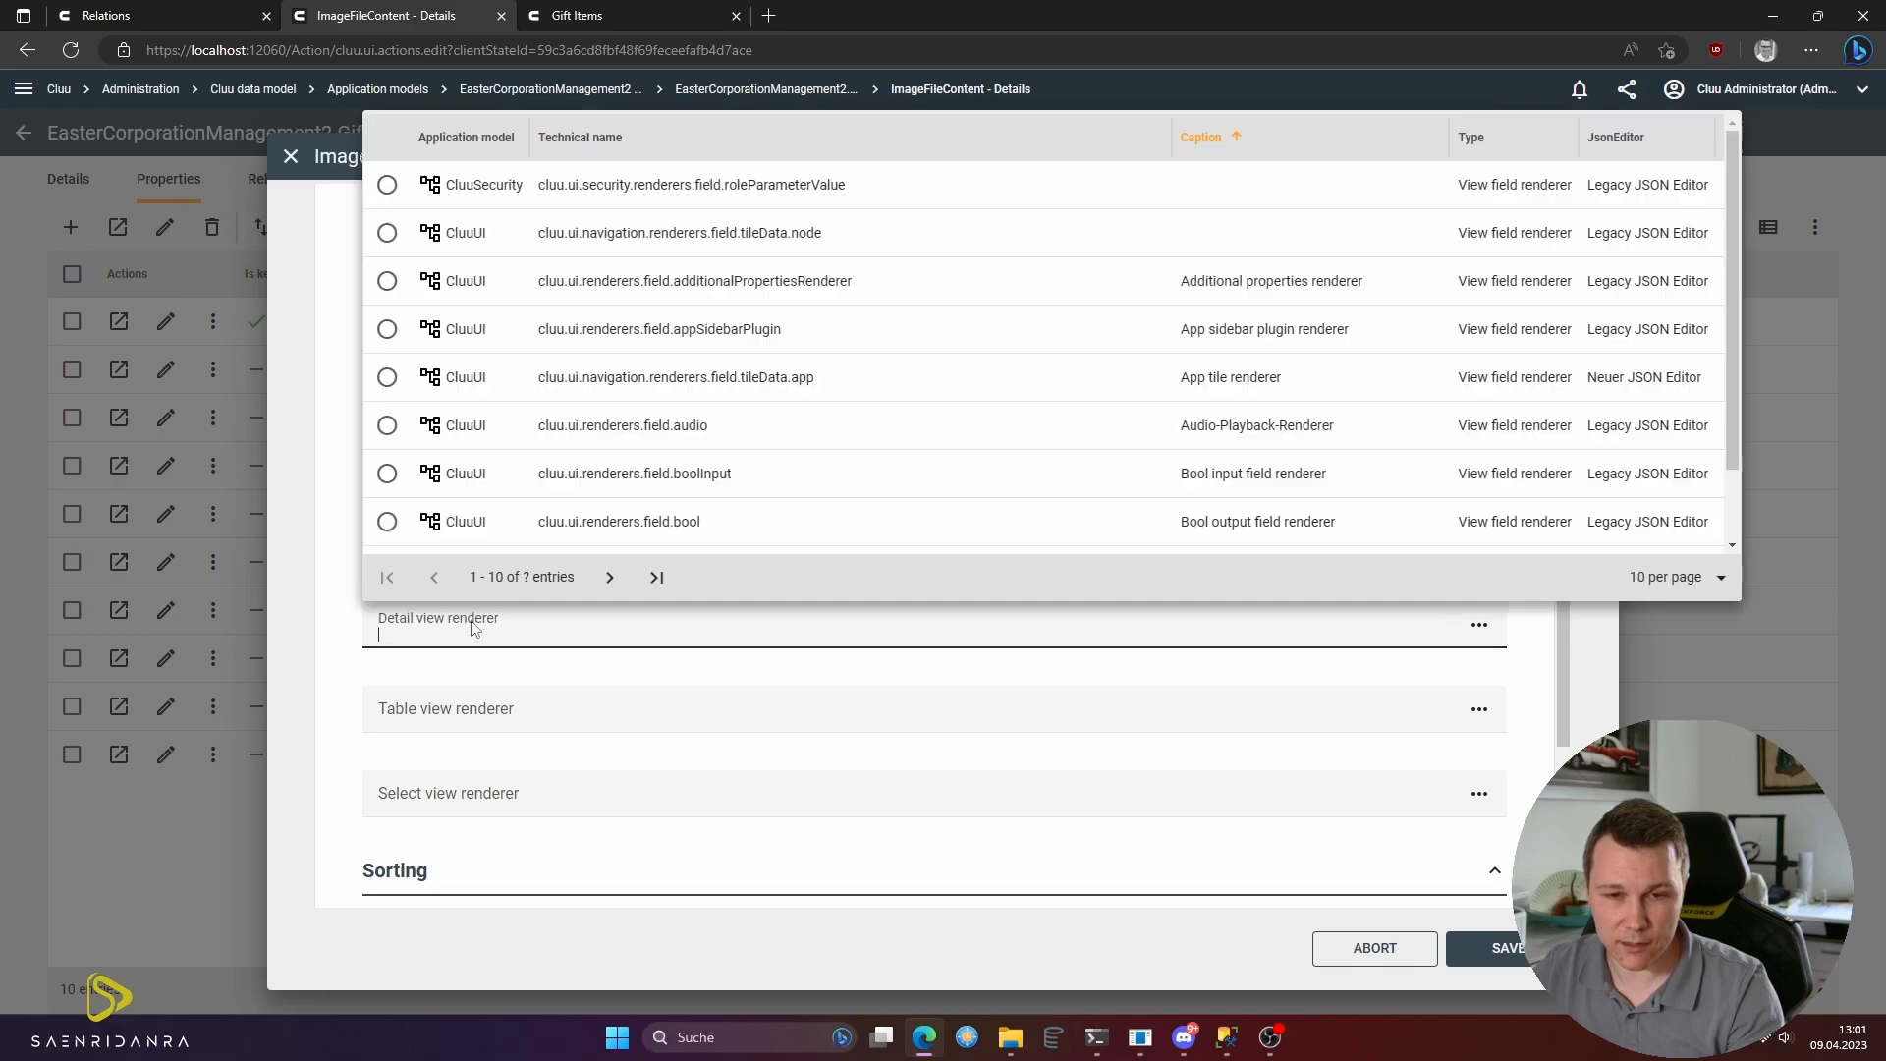
pyautogui.write('image')
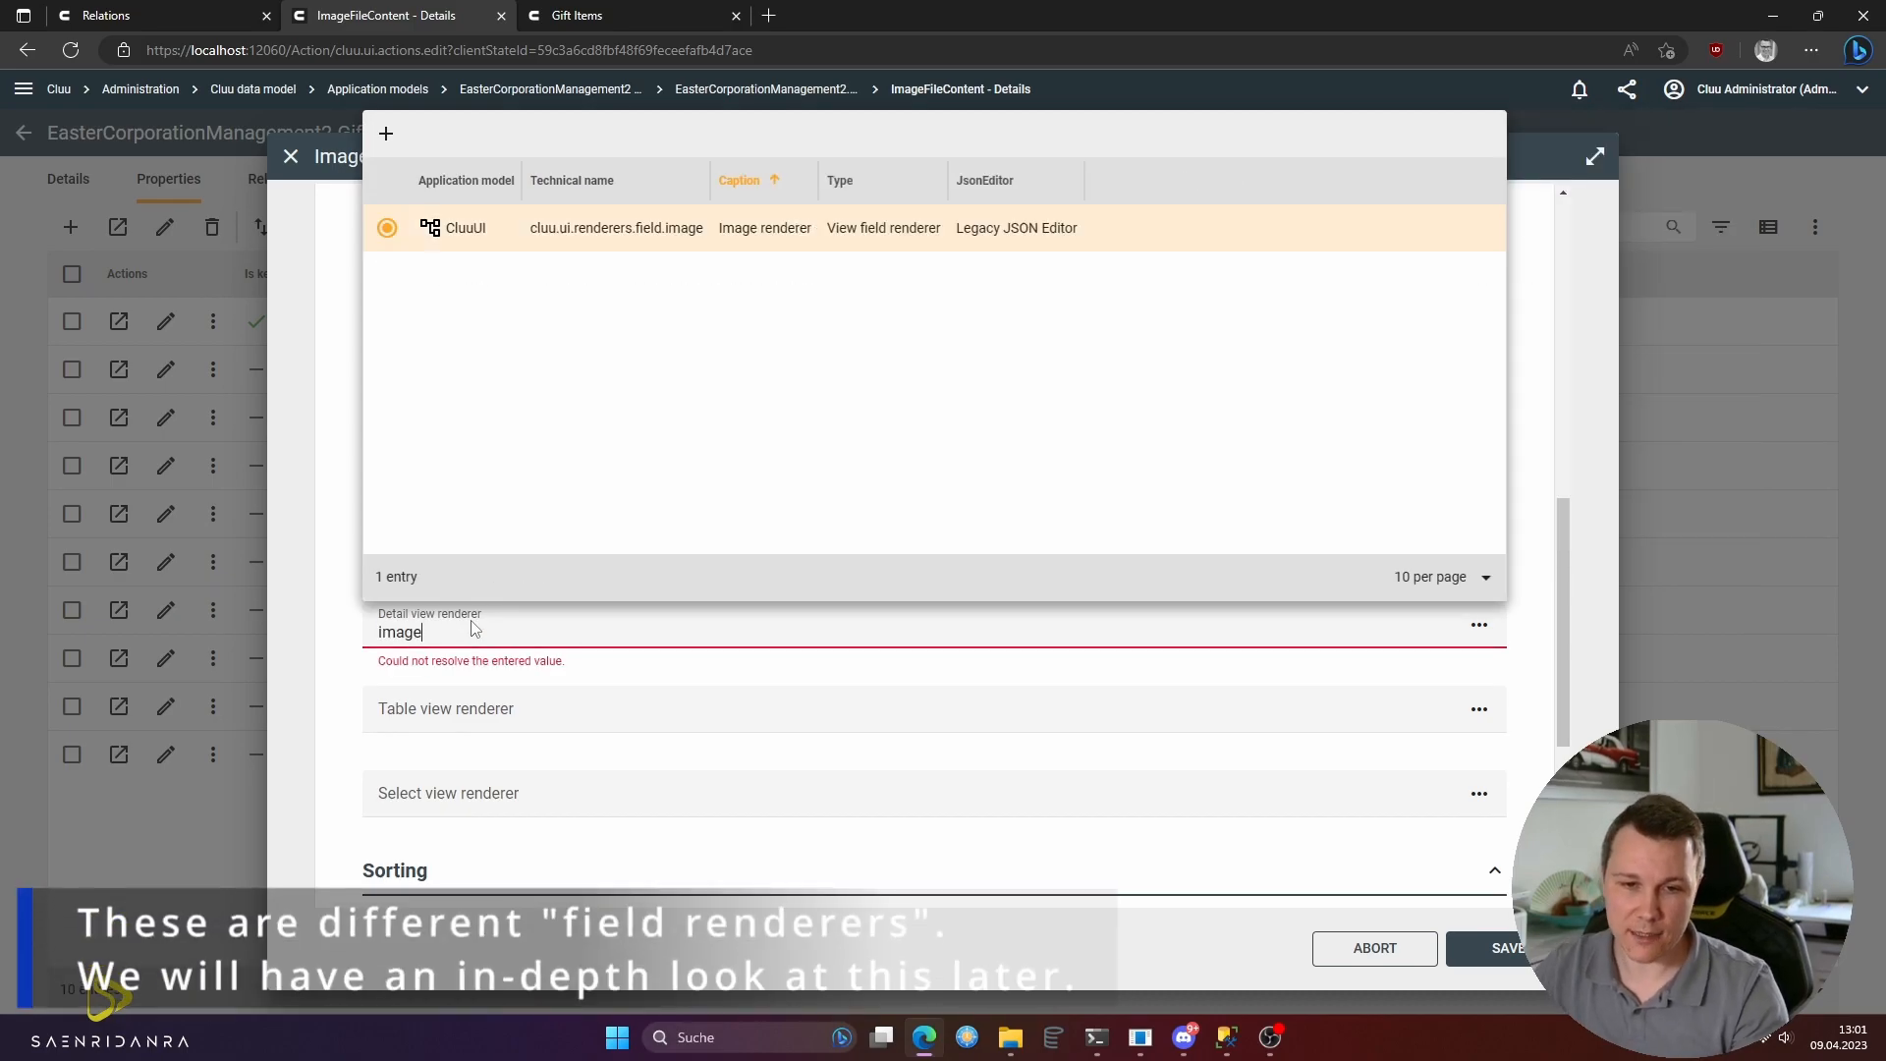
pyautogui.click(502, 233)
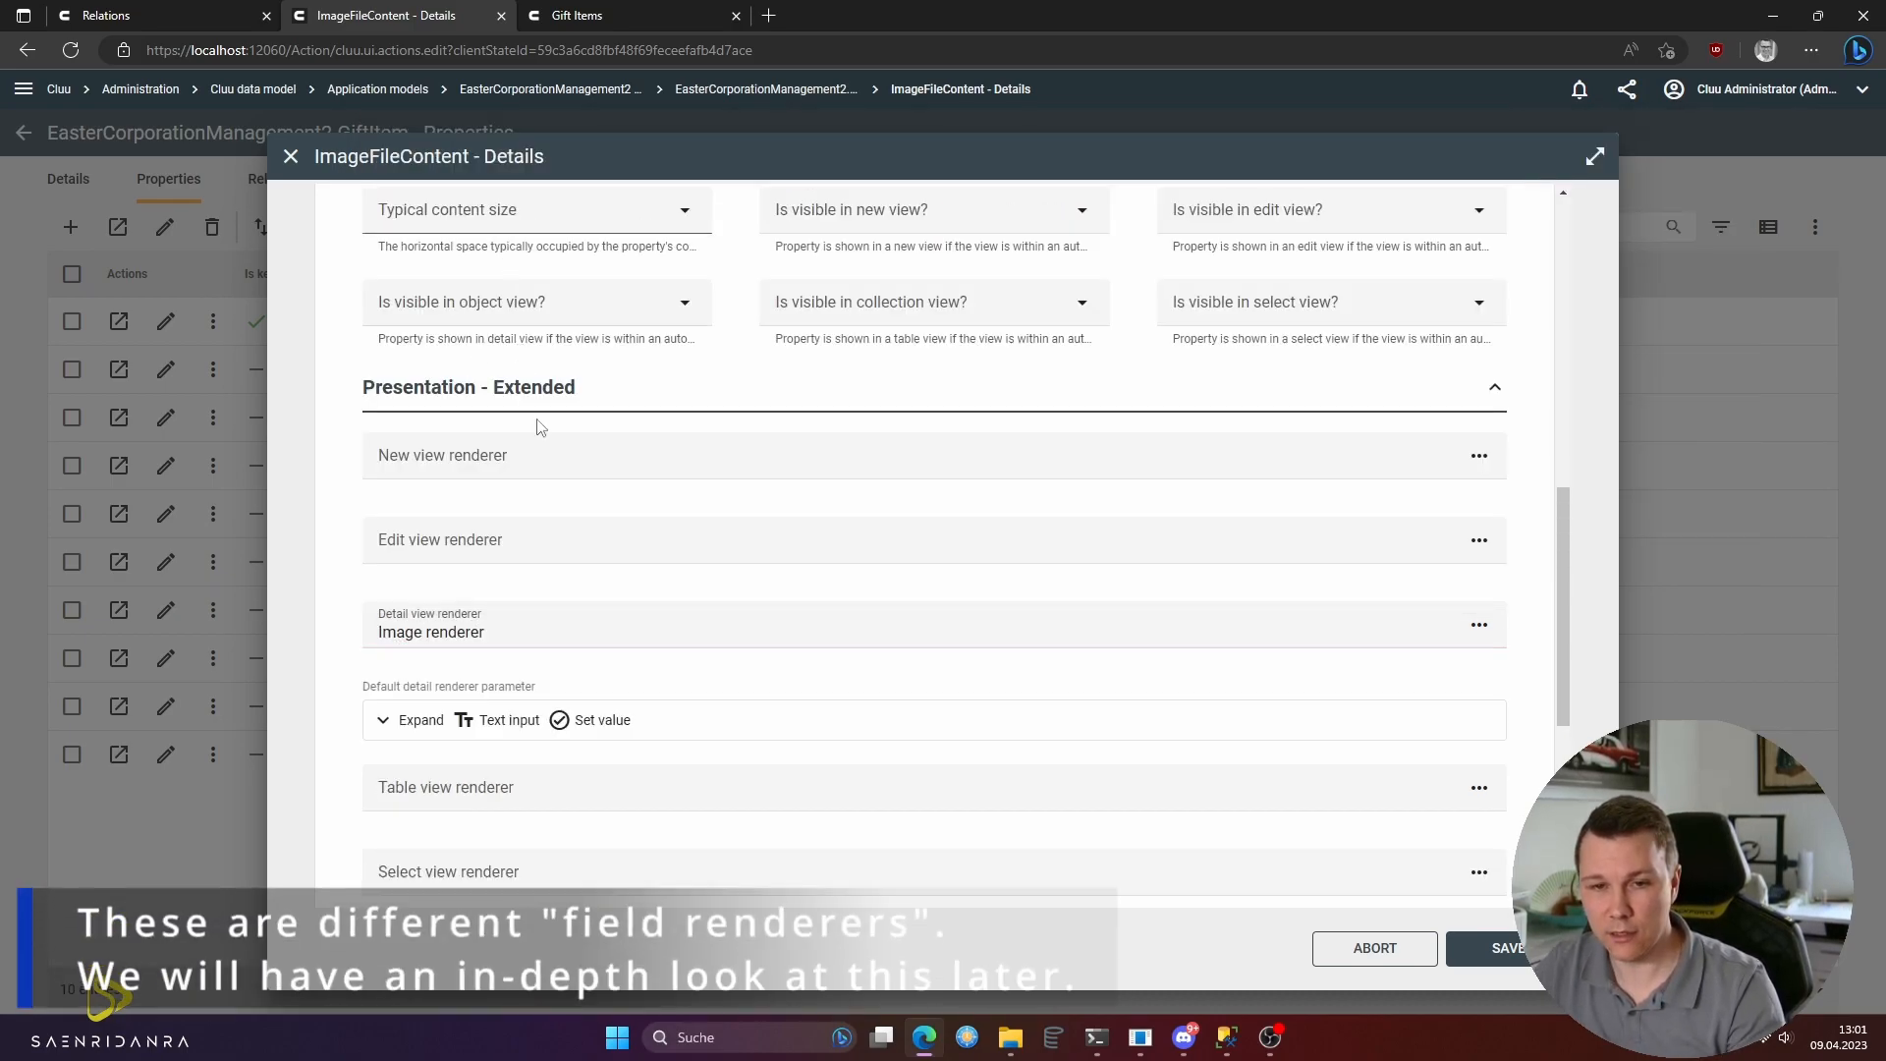
# - Set both the table view renderer and the select view renderer of ImageFileContent to Image renderer
pyautogui.scroll(-1, 474, 514)
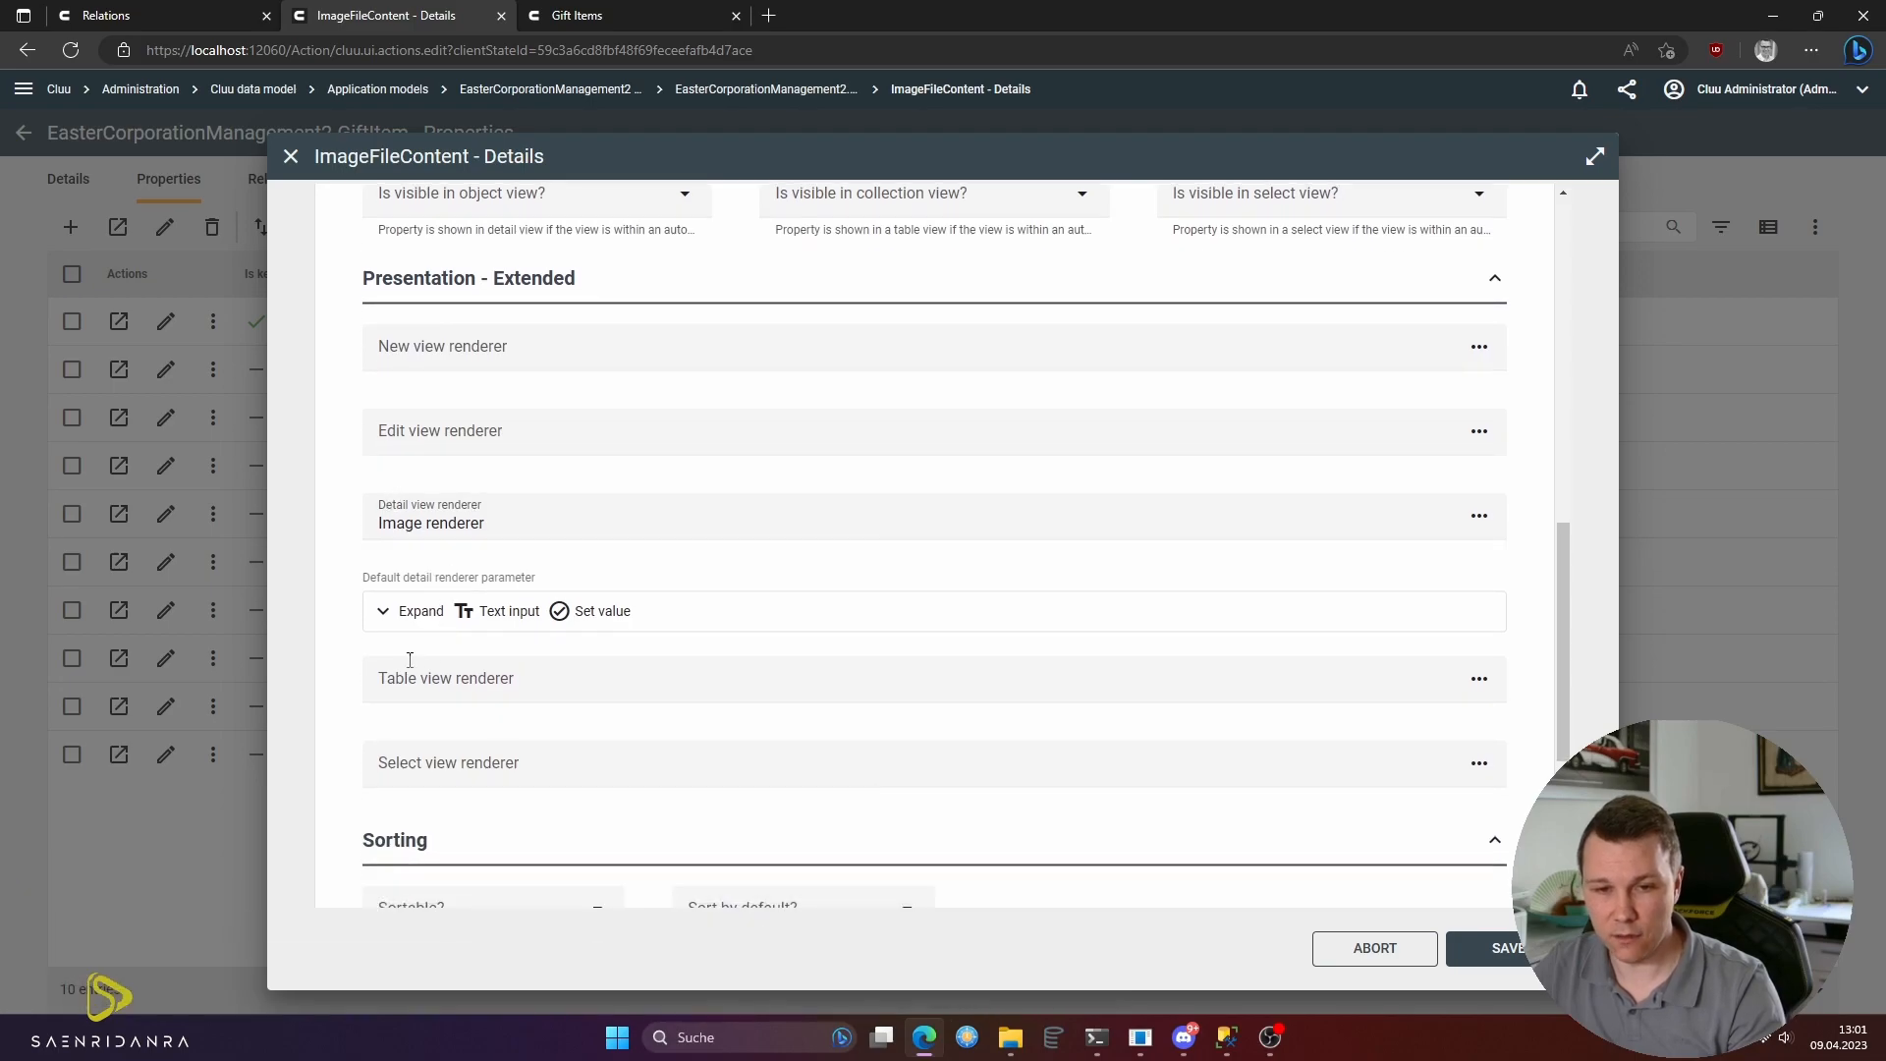
pyautogui.click(452, 692)
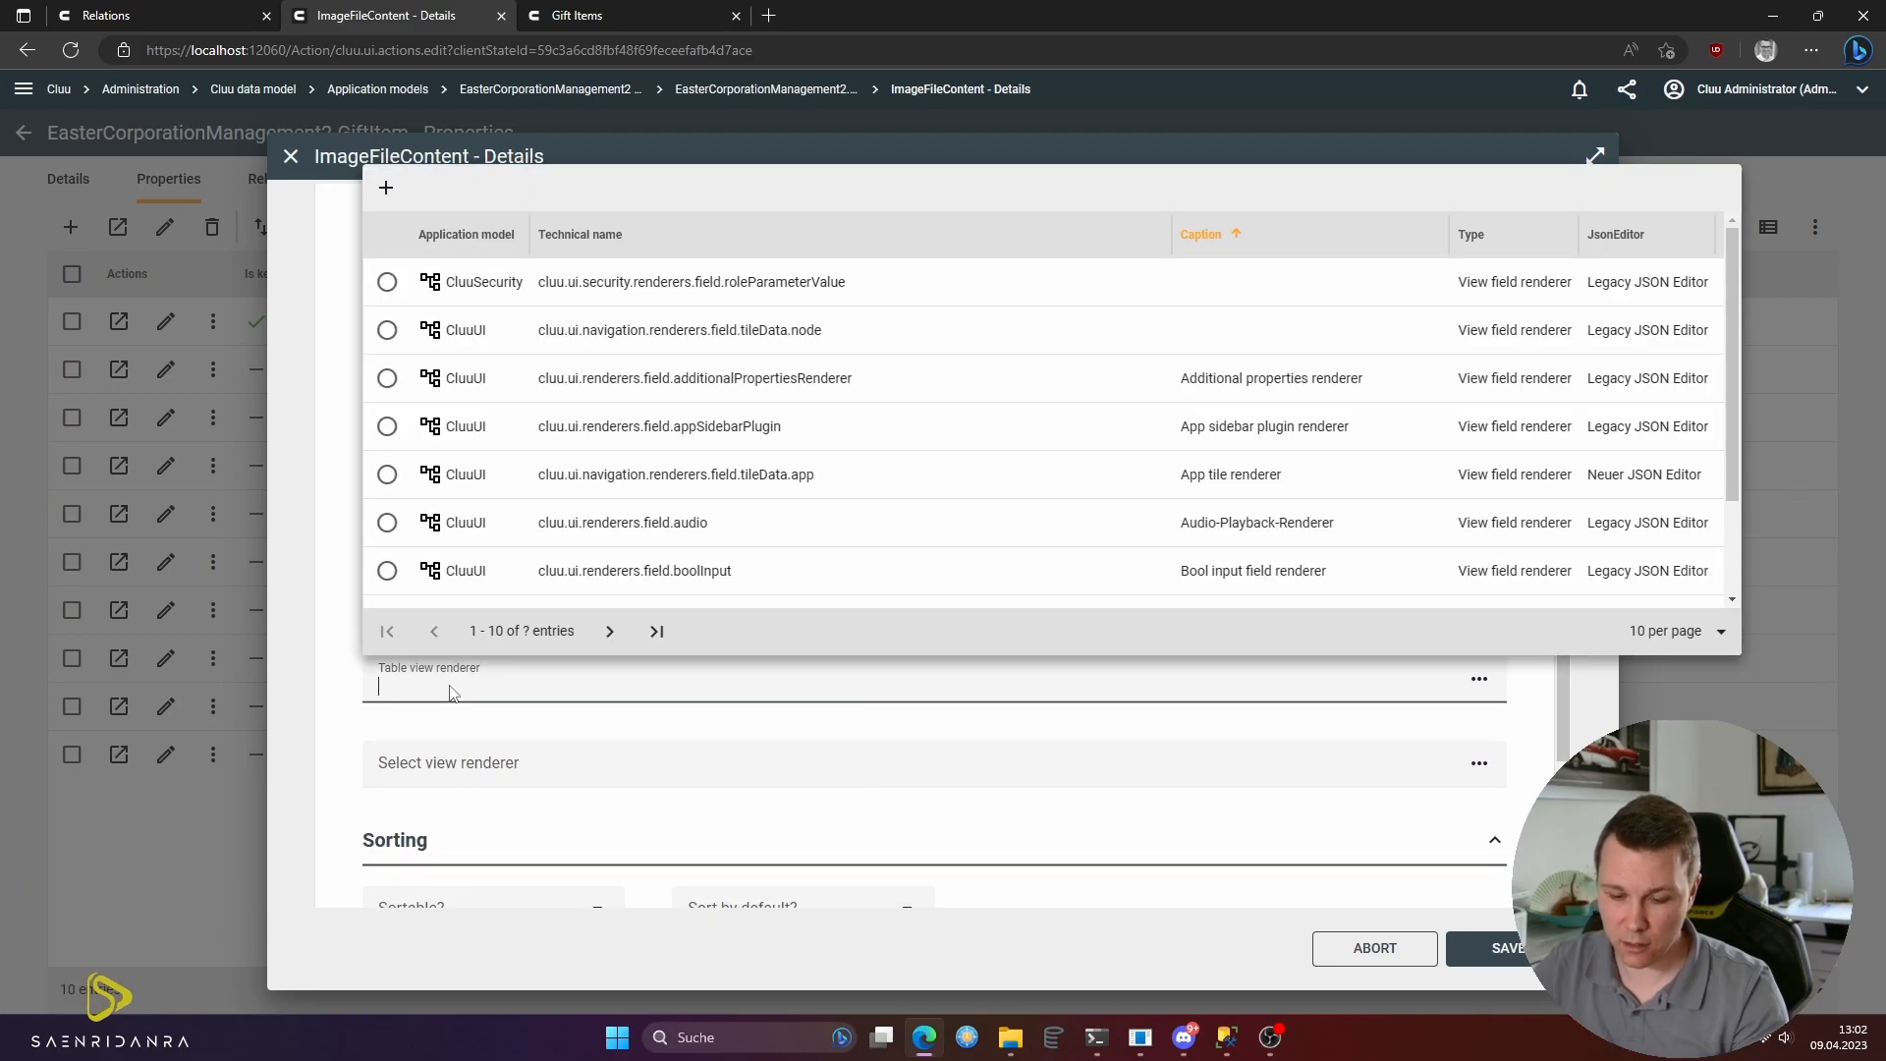
pyautogui.write('image')
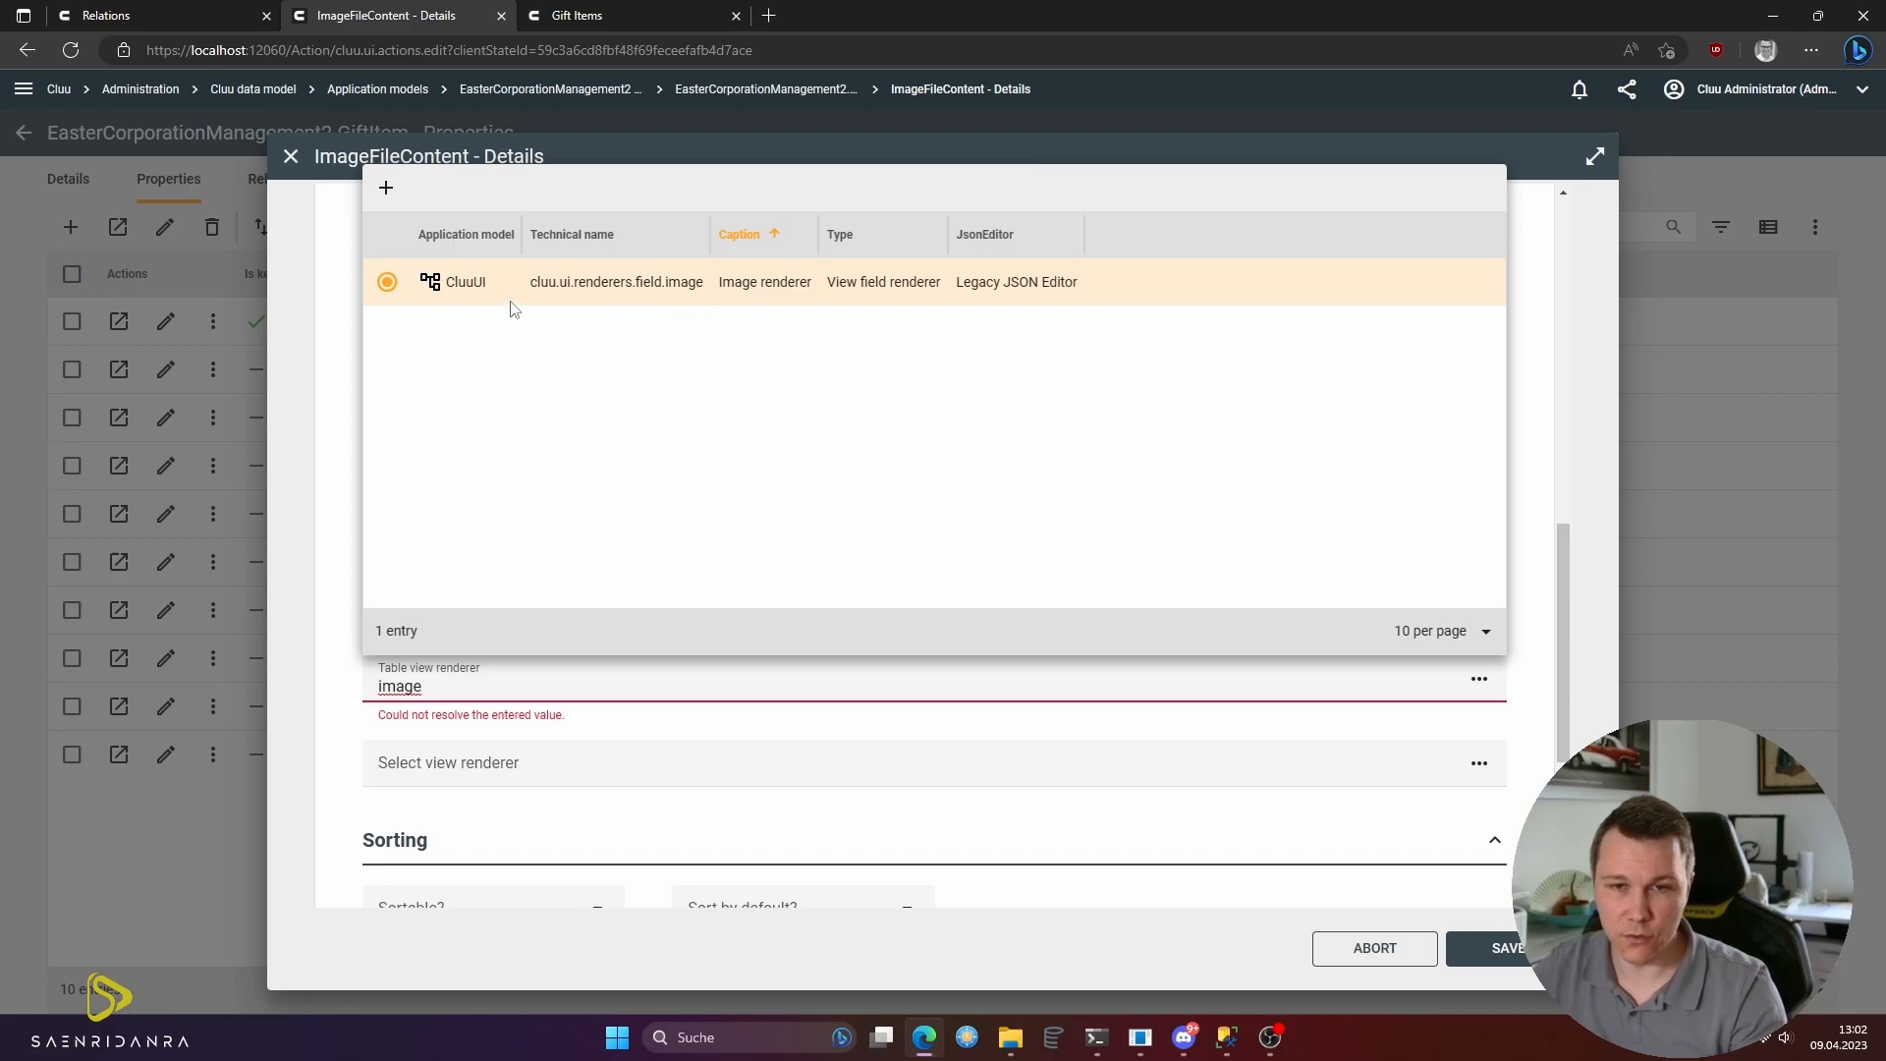
pyautogui.click(507, 283)
pyautogui.scroll(-2, 488, 821)
pyautogui.click(480, 639)
pyautogui.write('image')
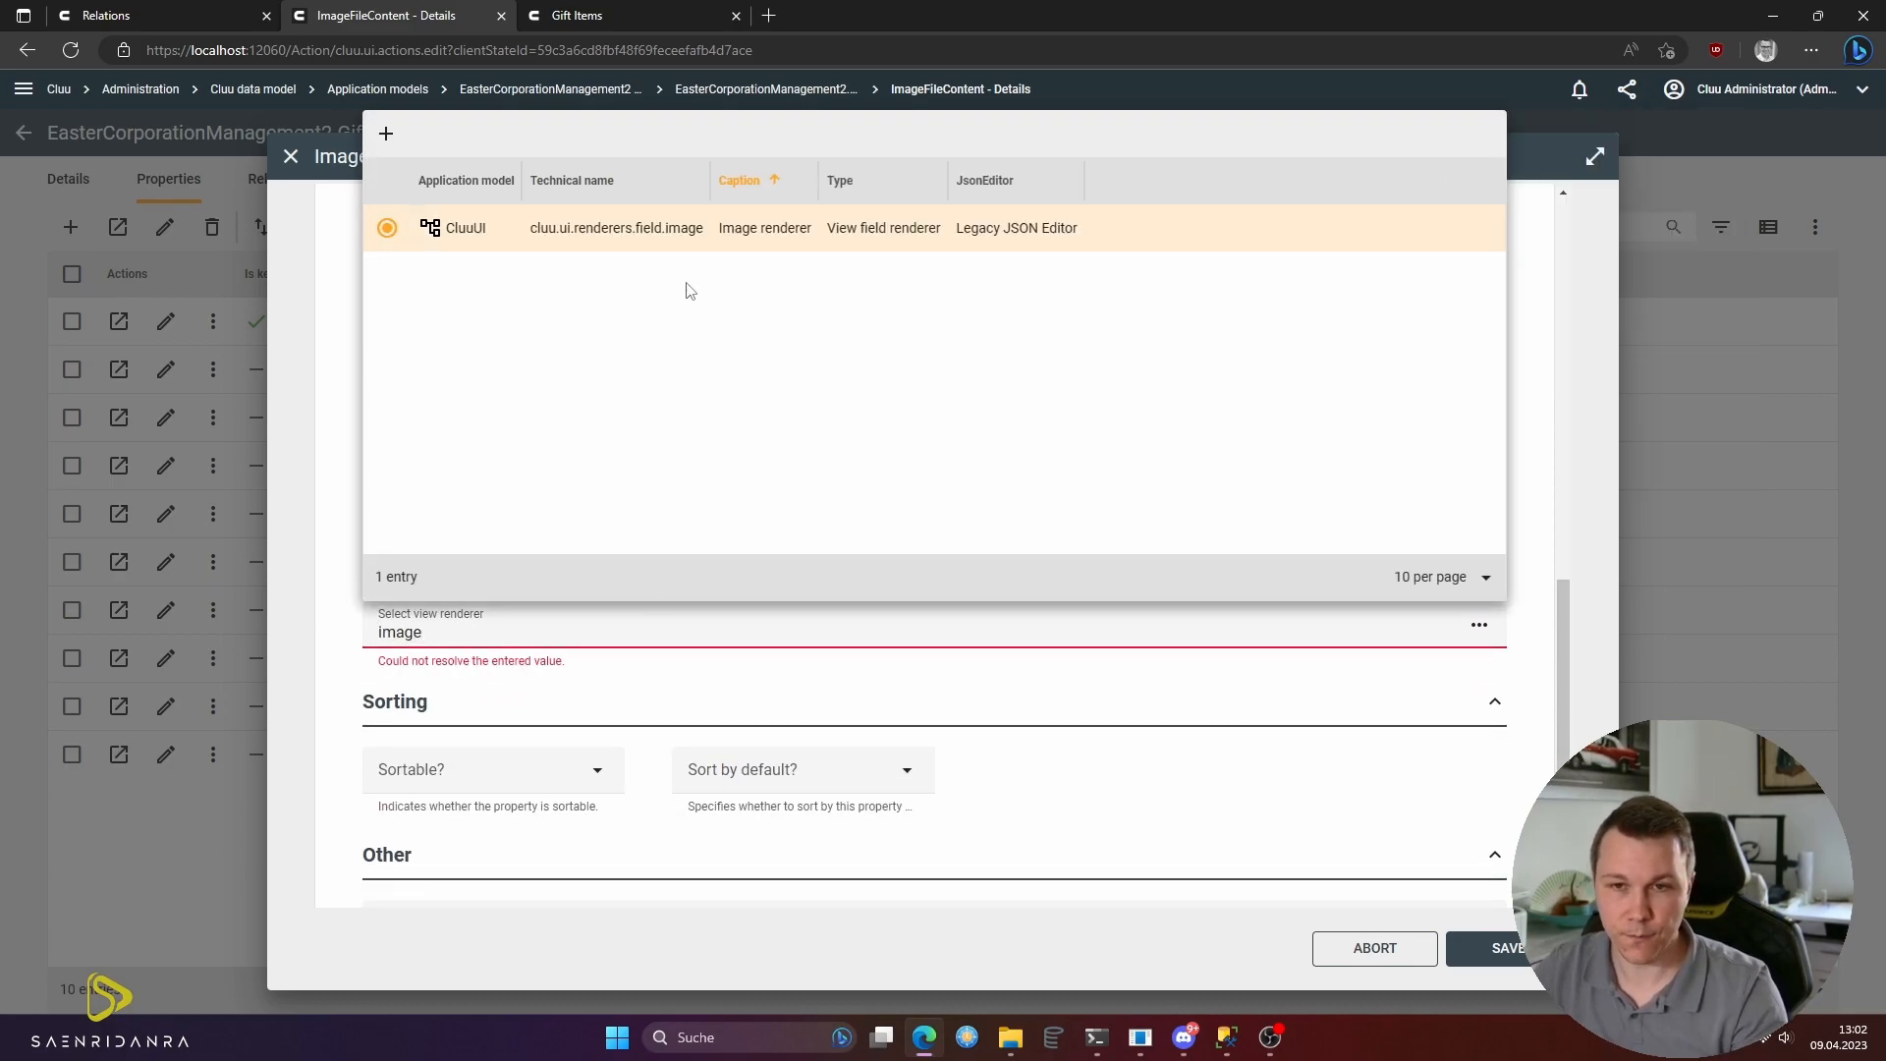
pyautogui.click(693, 240)
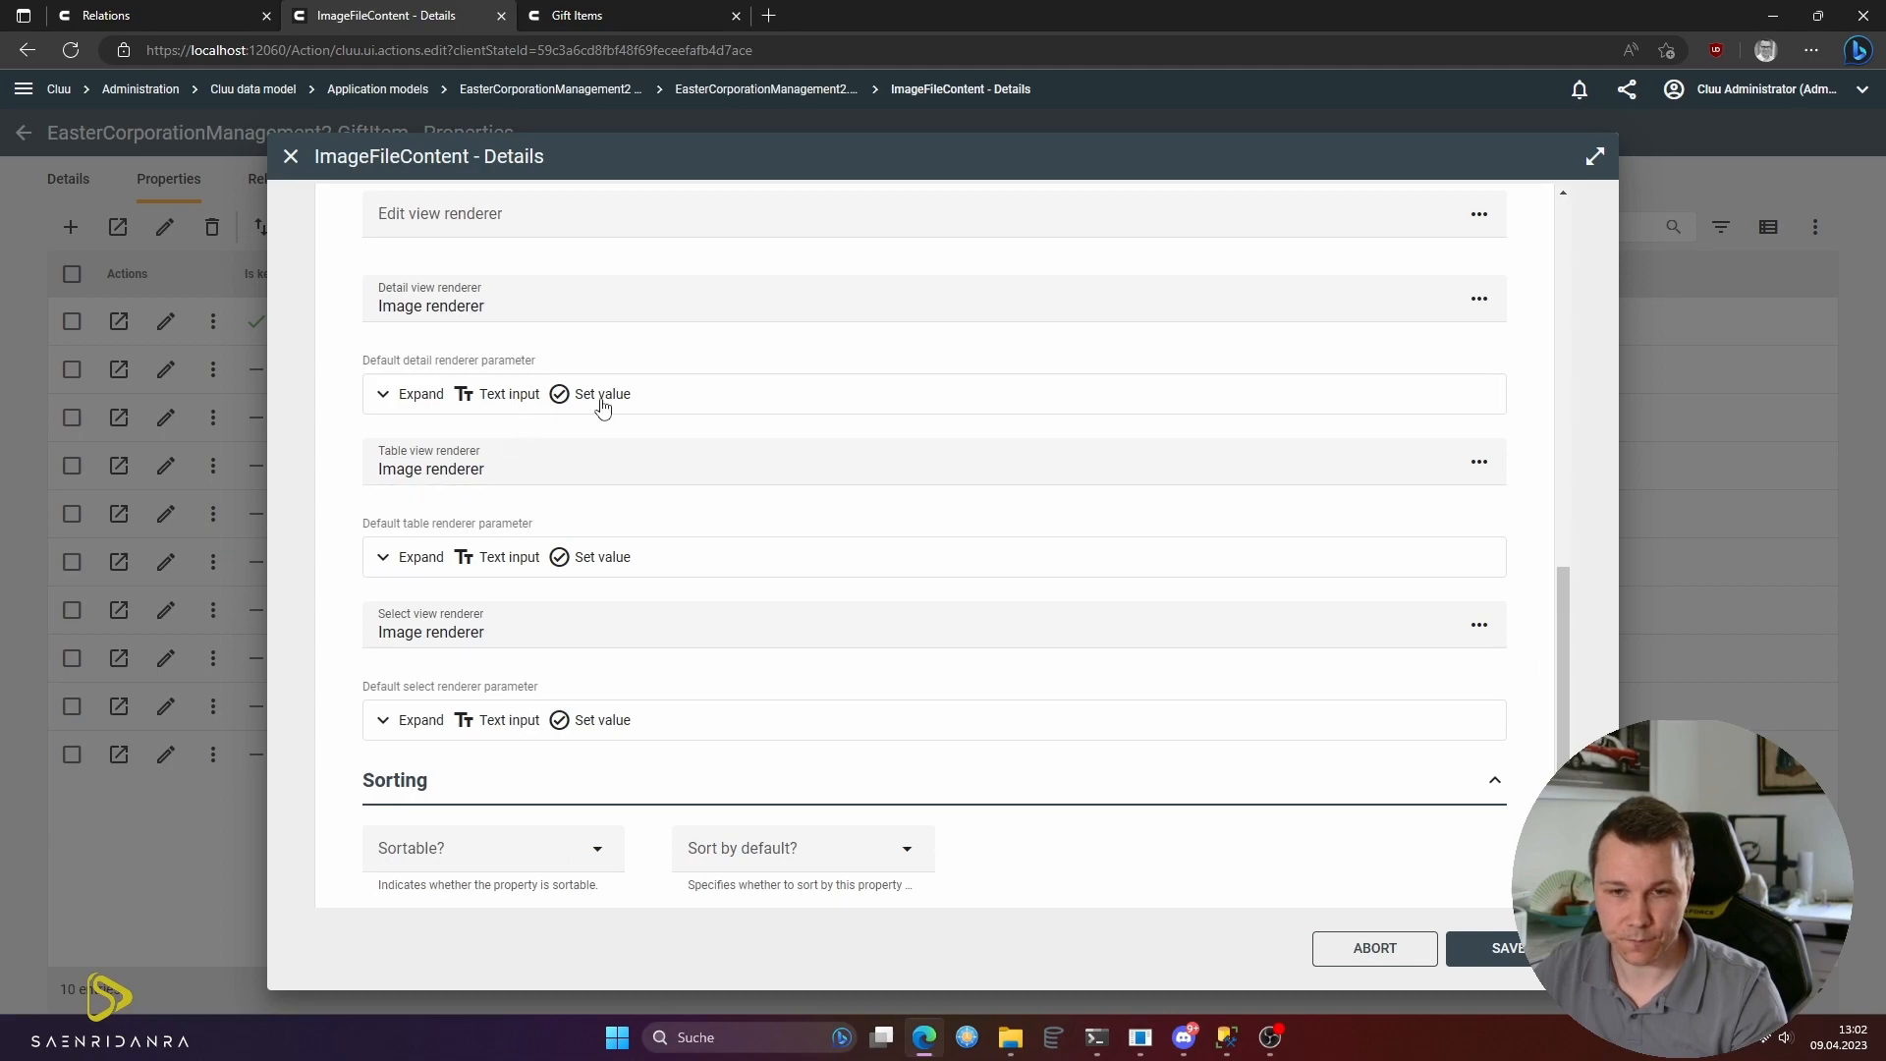
# - Enable the default detail renderer parameter and set its width (Breite) and height (Höhe) to 100px
pyautogui.click(602, 407)
pyautogui.click(484, 546)
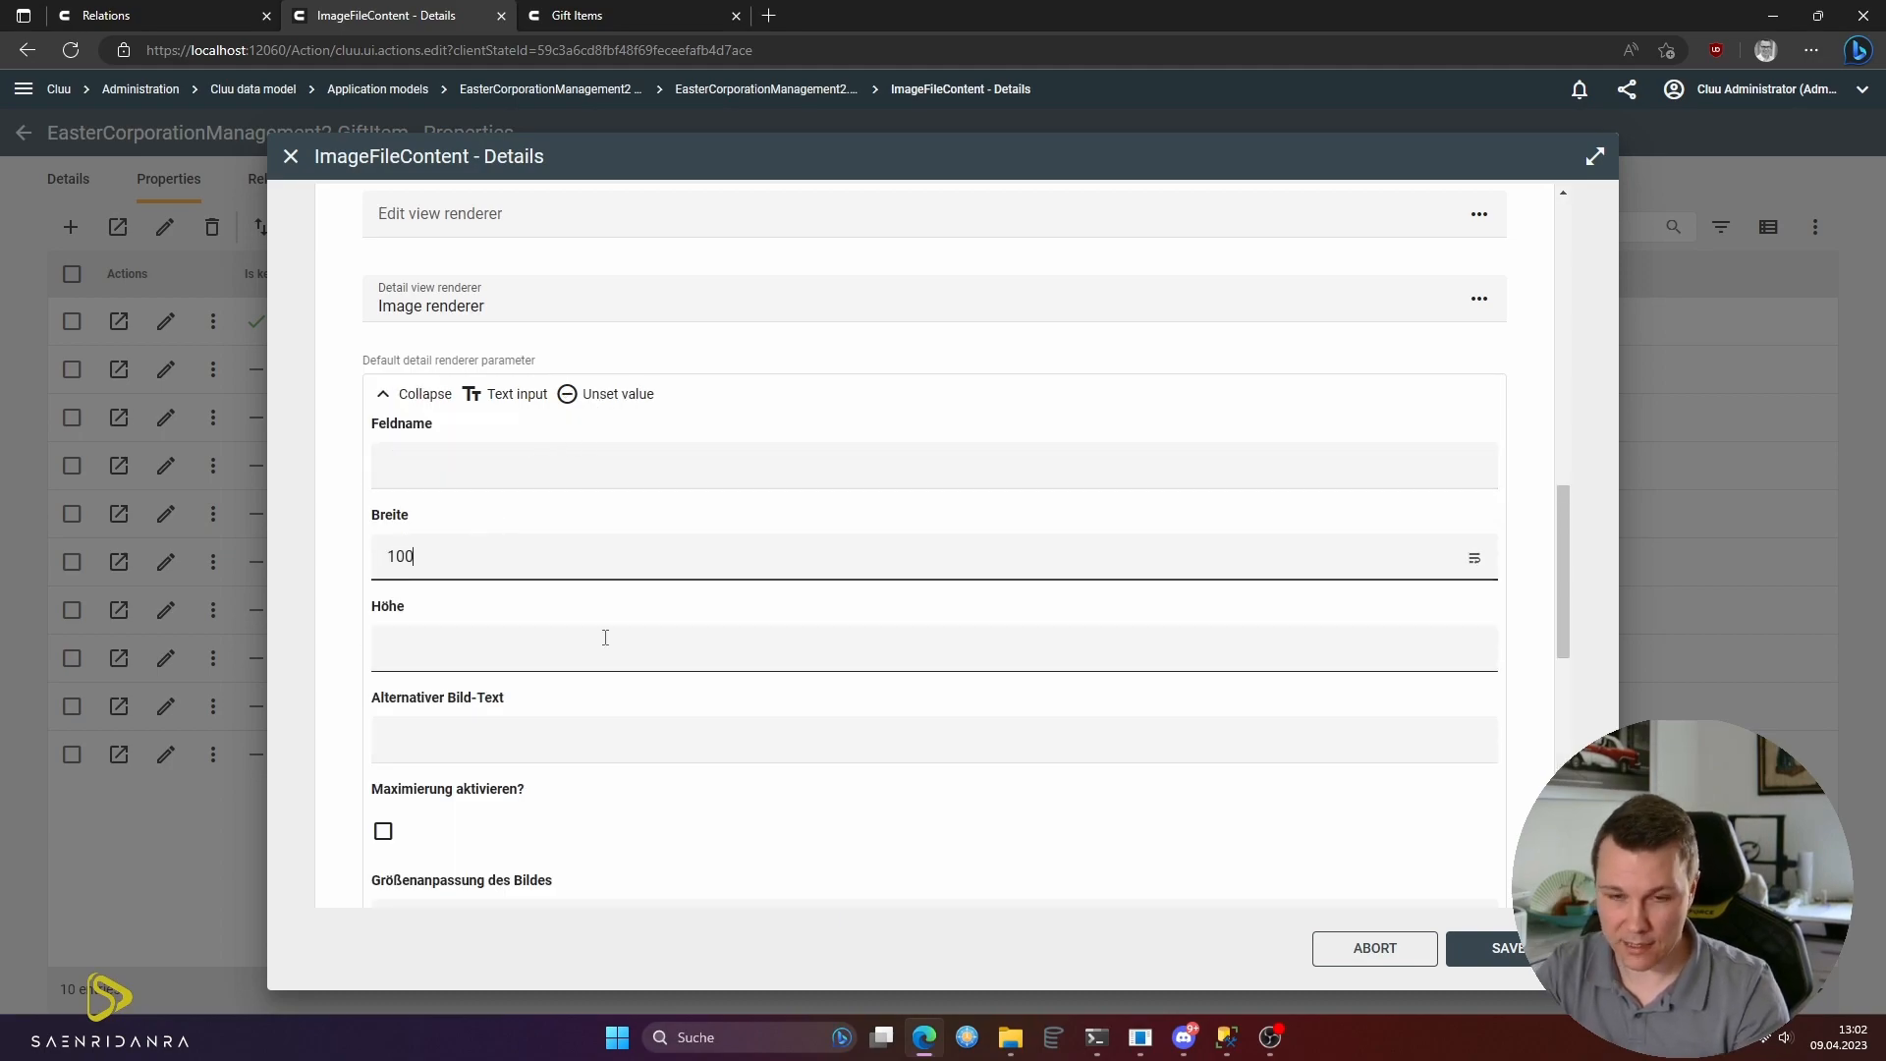
pyautogui.write('100px')
pyautogui.hotkey('ctrl', 'a')
pyautogui.hotkey('ctrl', 'c')
pyautogui.click(475, 639)
pyautogui.hotkey('ctrl', 'v')
pyautogui.scroll(-2, 545, 462)
pyautogui.scroll(1, 516, 413)
# - Show the default detail renderer parameter as text, copy all of it, and return it to collapsed editor view
pyautogui.click(505, 284)
pyautogui.hotkey('ctrl', 'a')
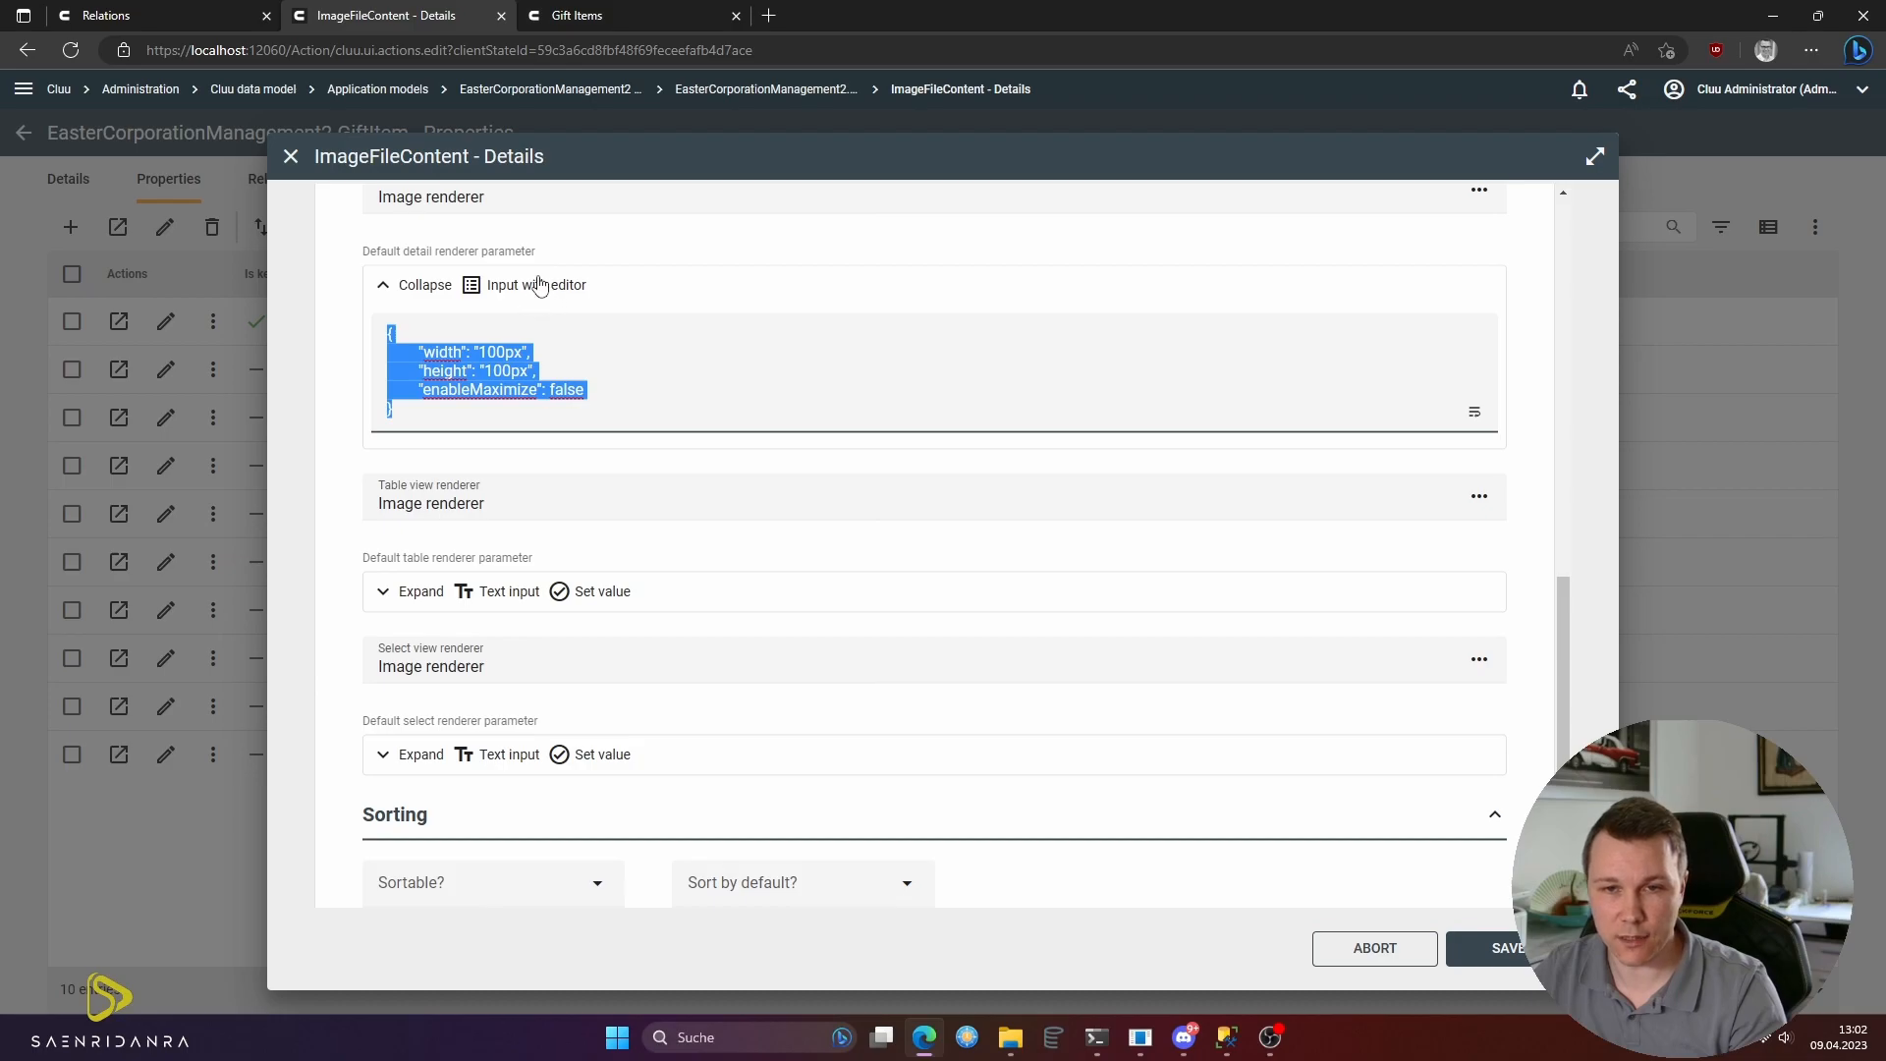
pyautogui.click(536, 285)
pyautogui.click(515, 287)
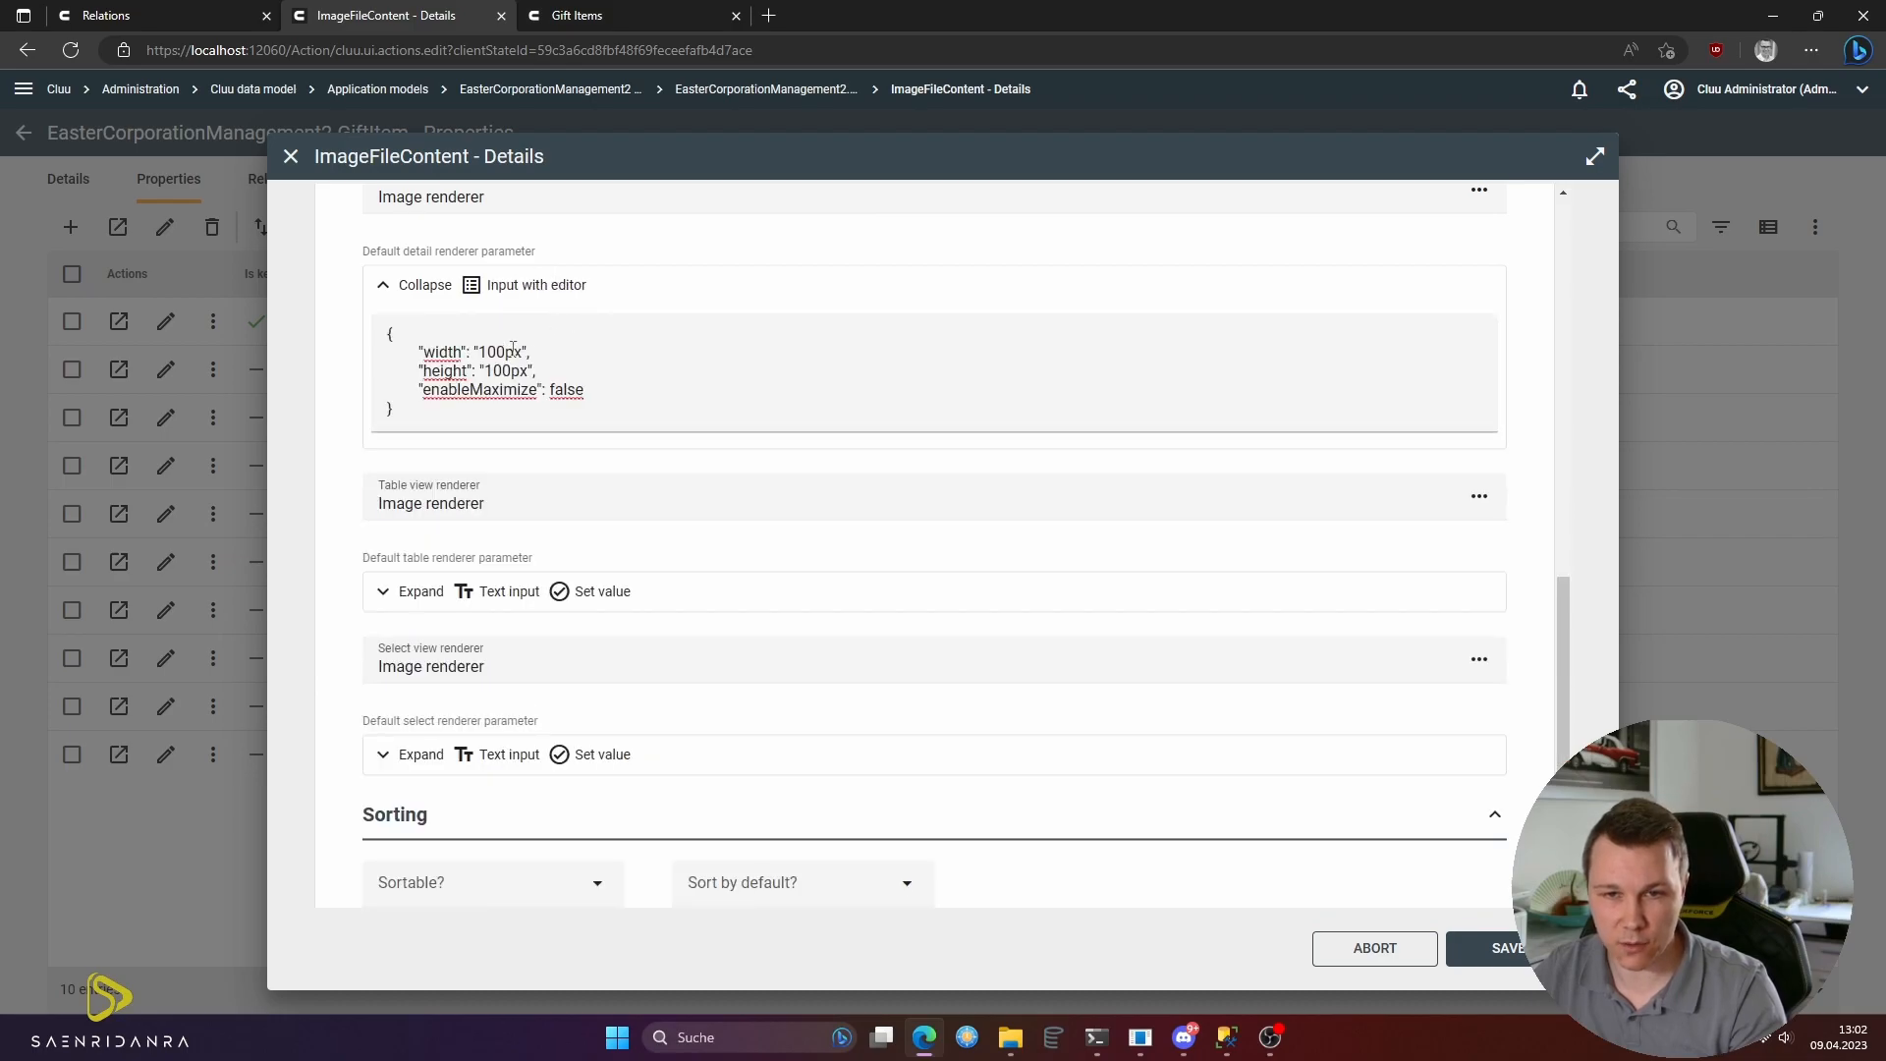
pyautogui.click(537, 287)
pyautogui.click(428, 290)
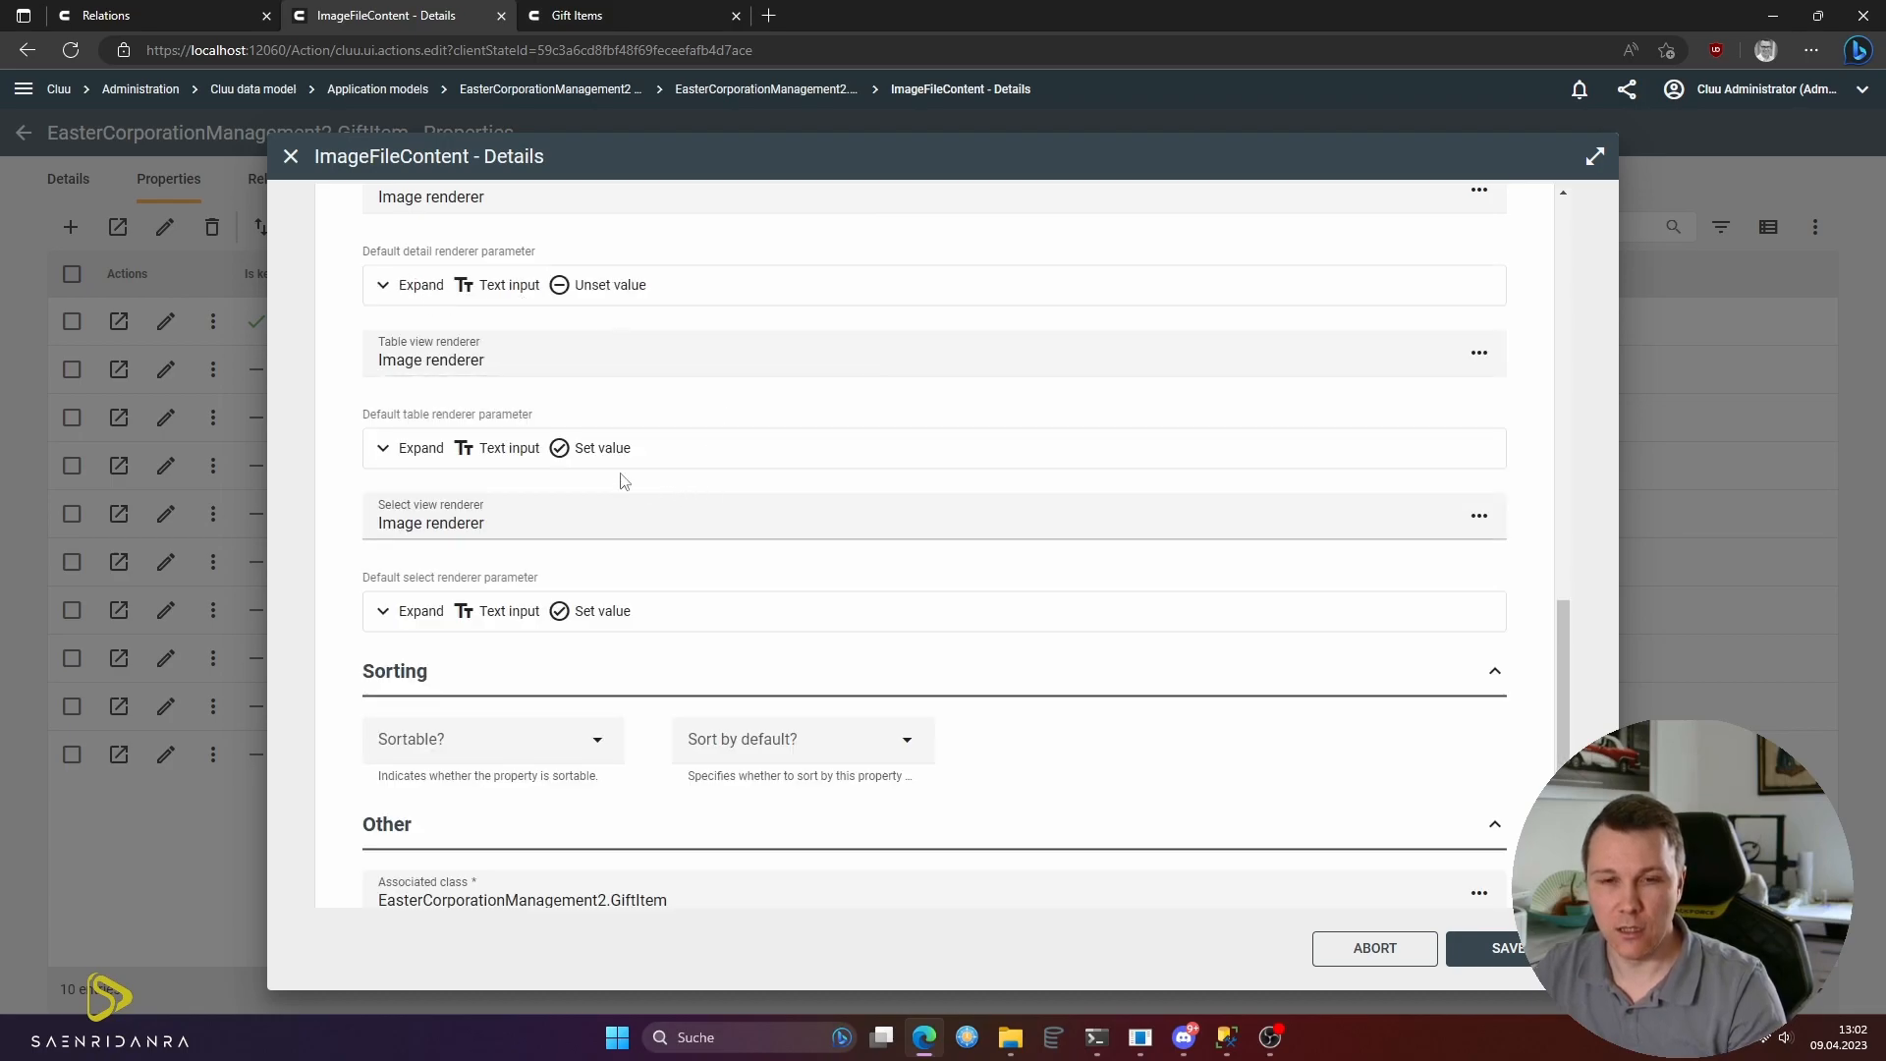
# - Paste the copied parameter text into the default table and select renderer parameters, collapse both, and save the property
pyautogui.click(520, 447)
pyautogui.click(537, 448)
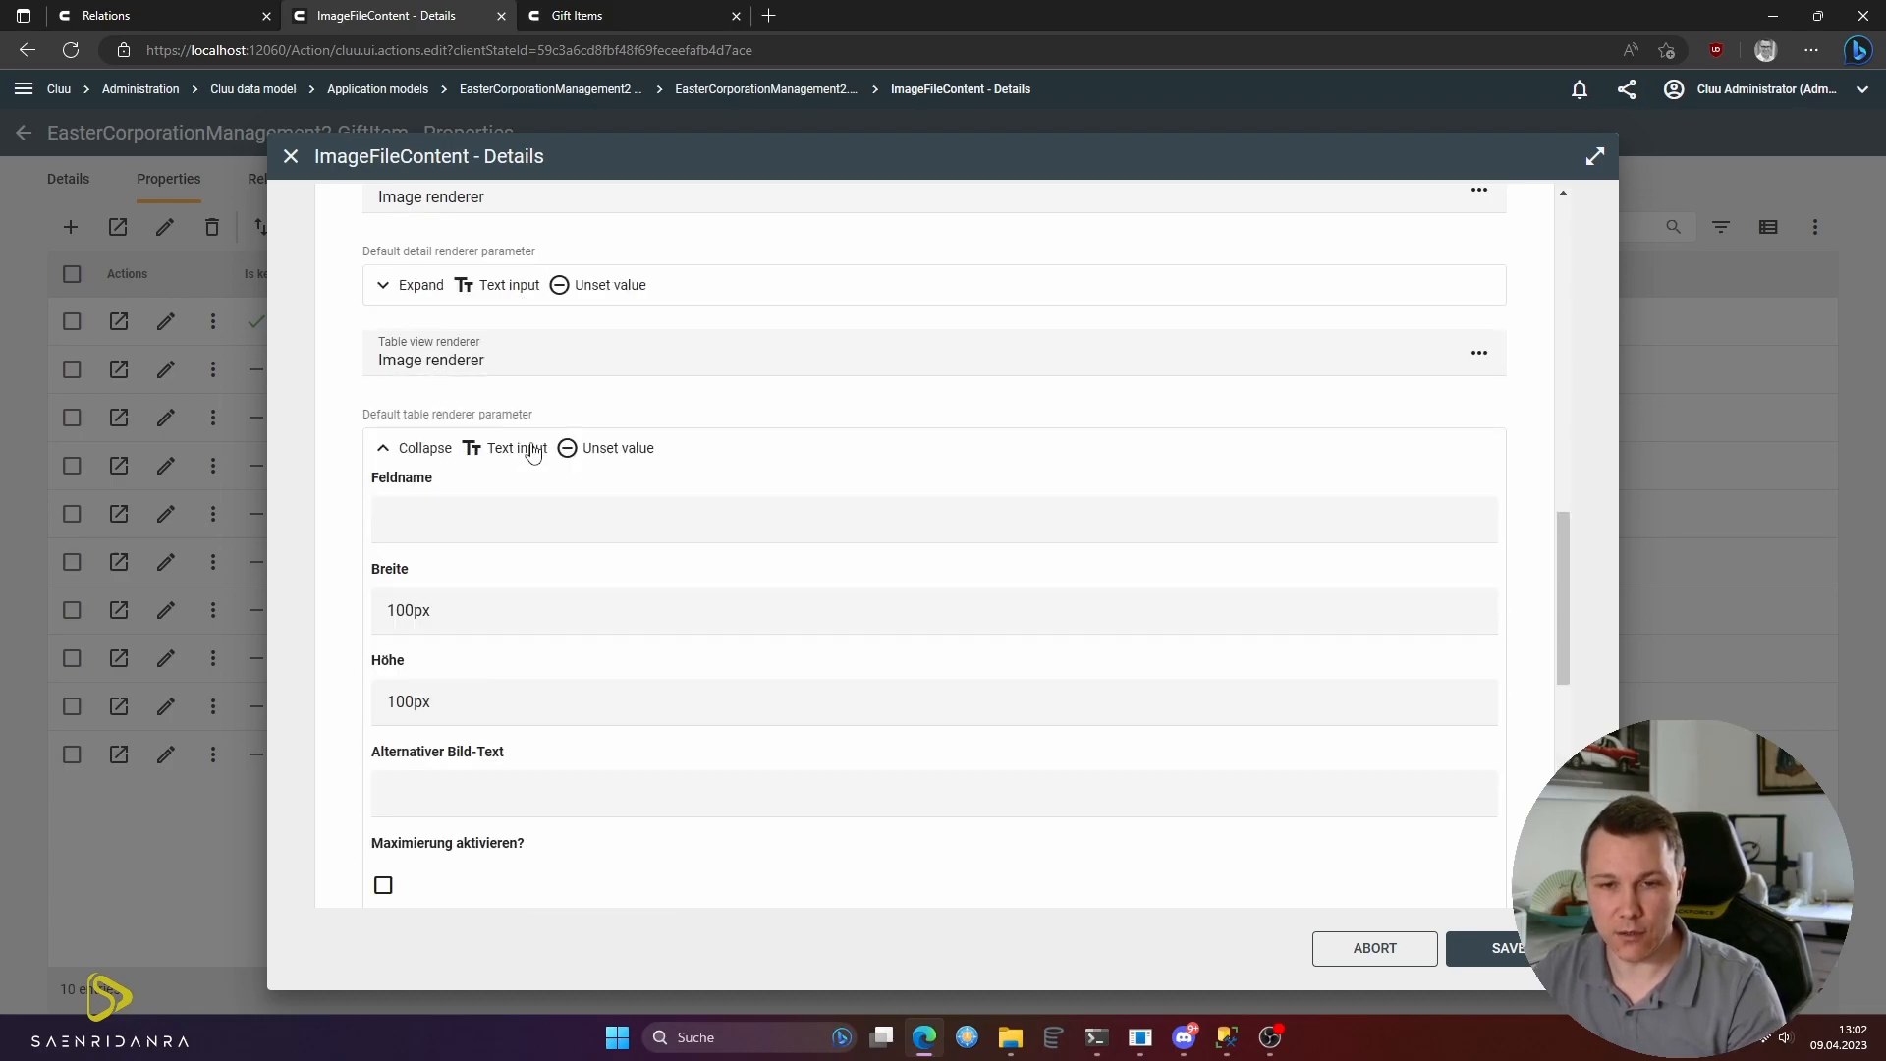
pyautogui.click(425, 447)
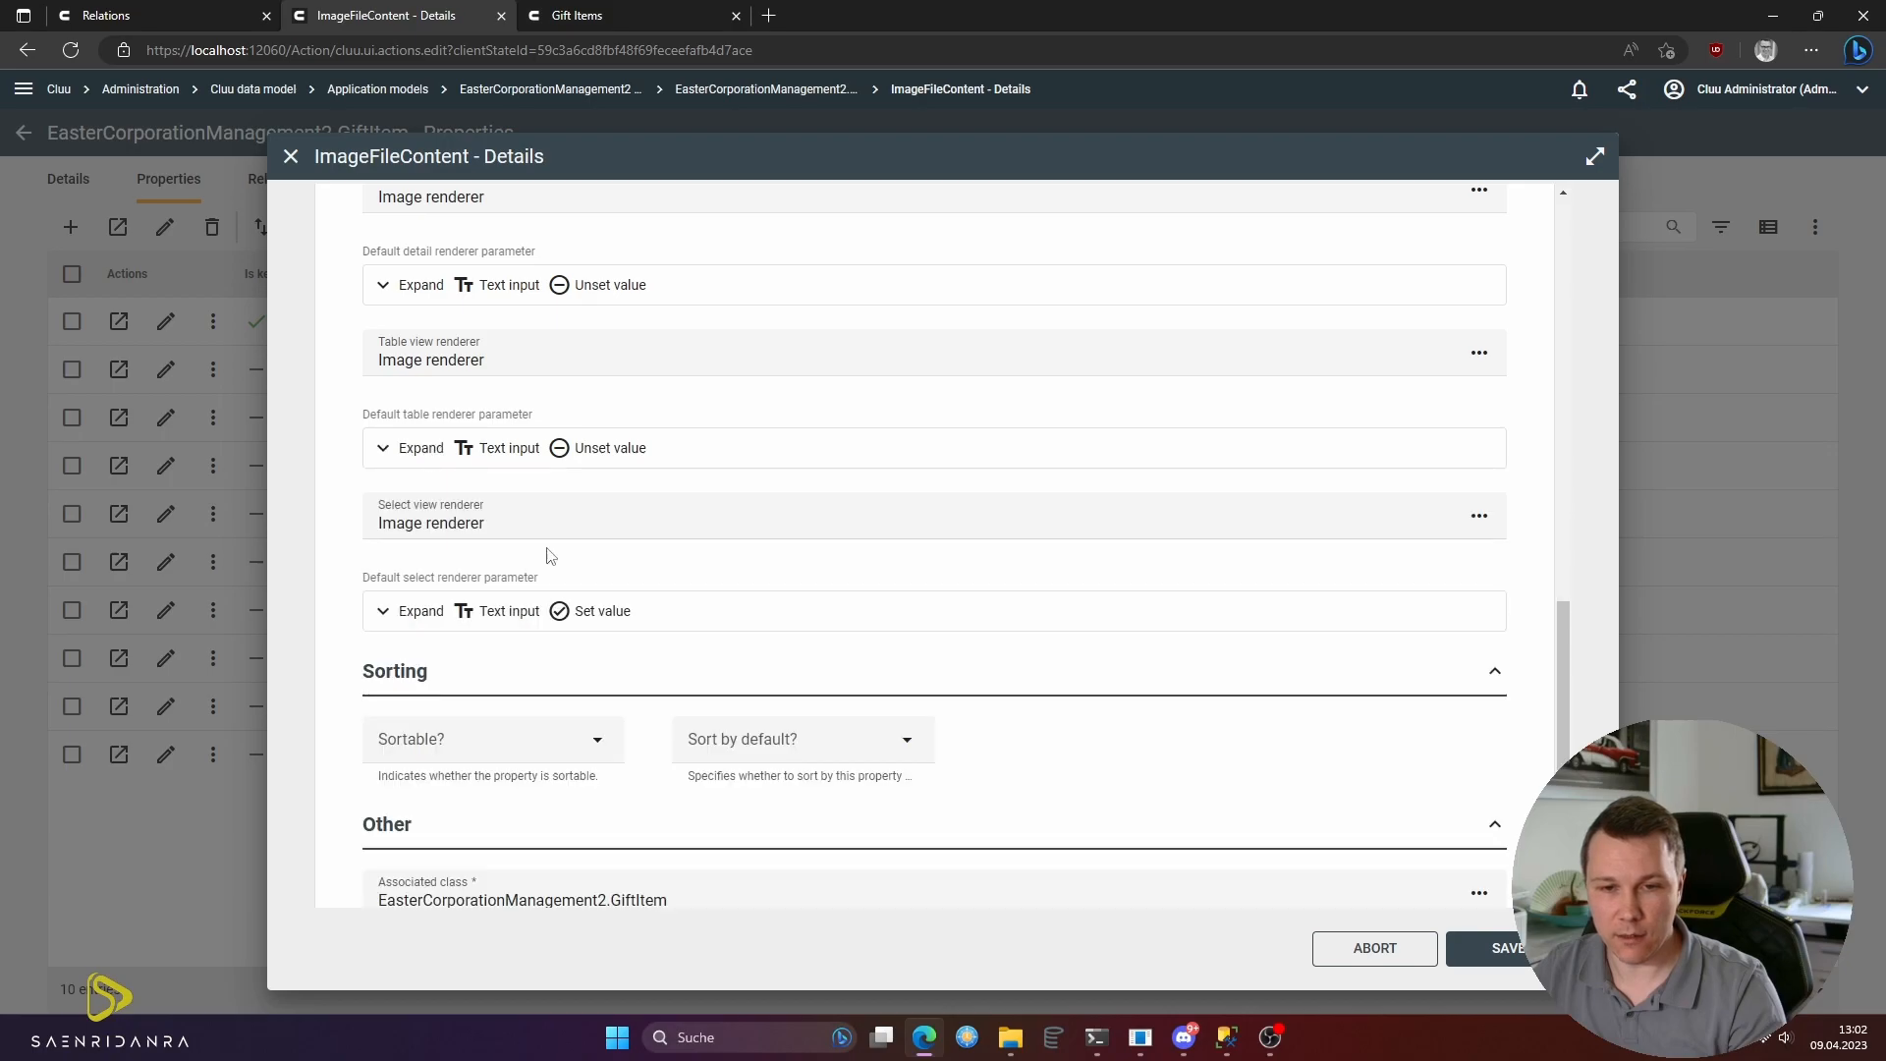
pyautogui.click(518, 627)
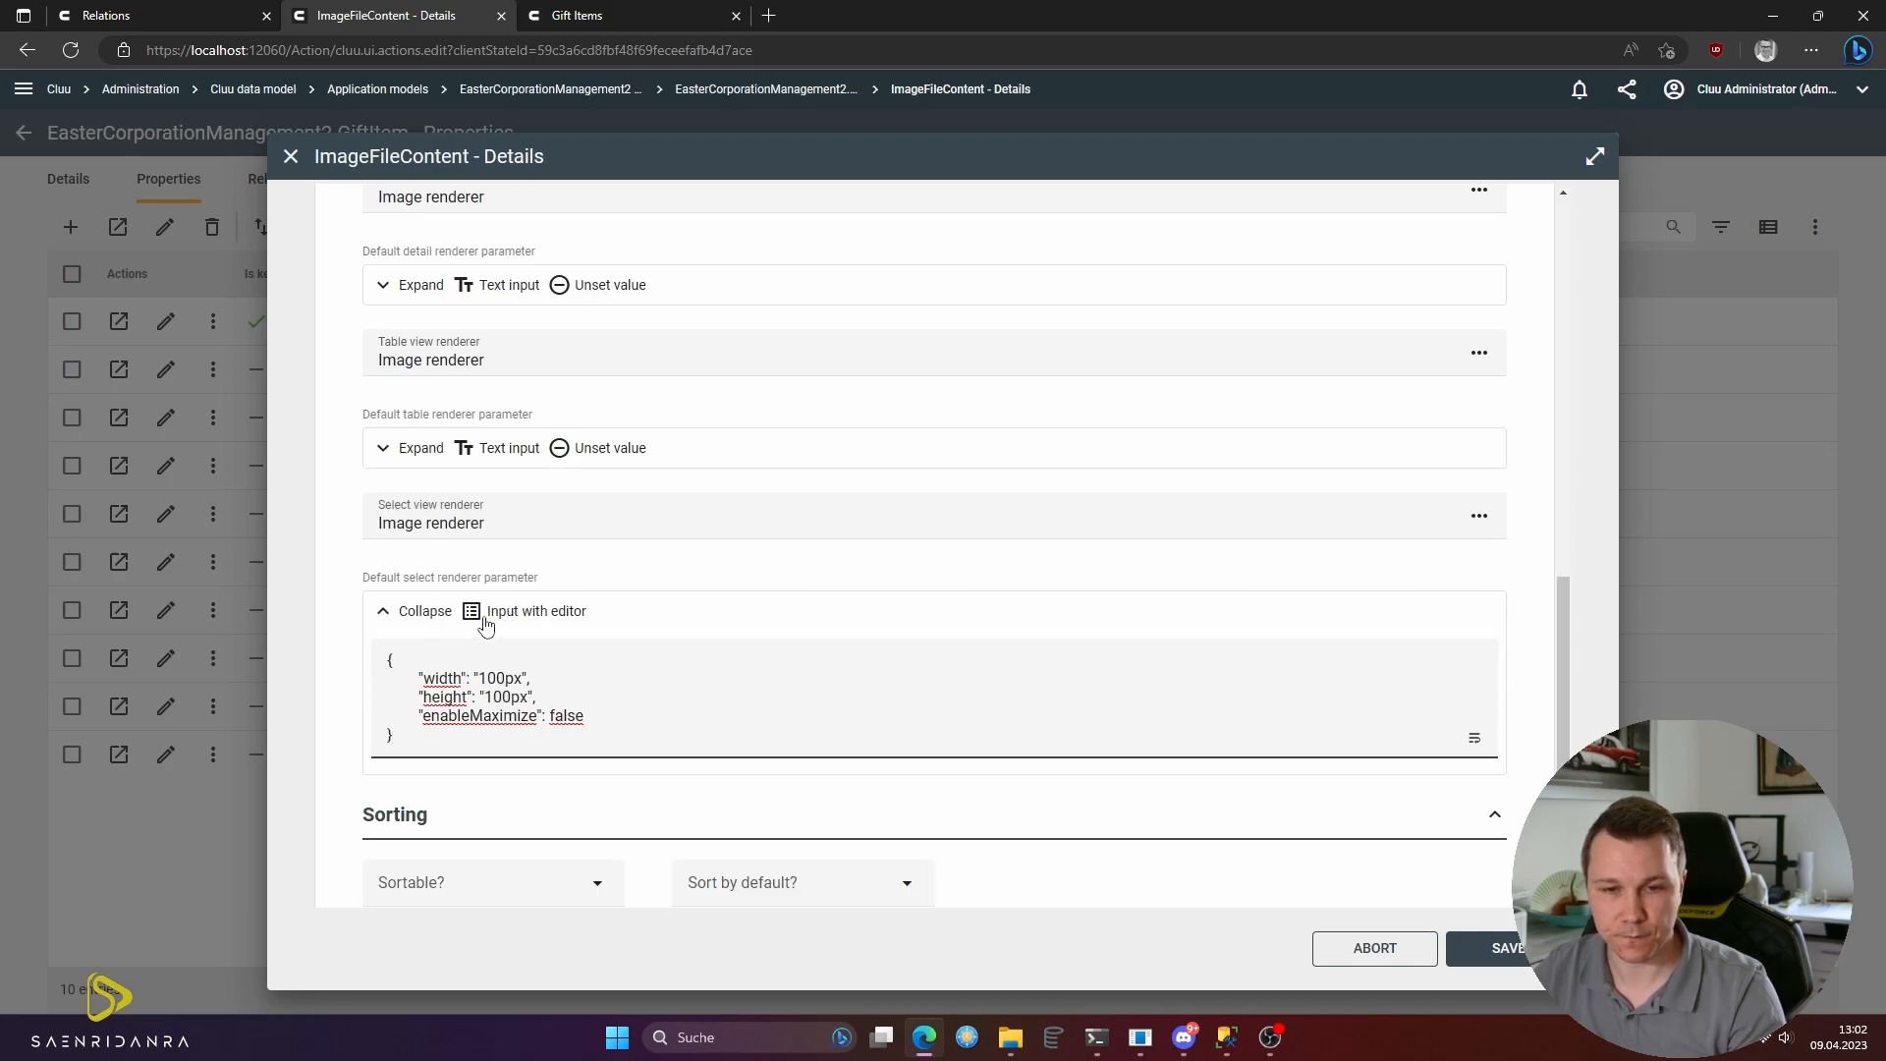
pyautogui.click(480, 618)
pyautogui.click(424, 611)
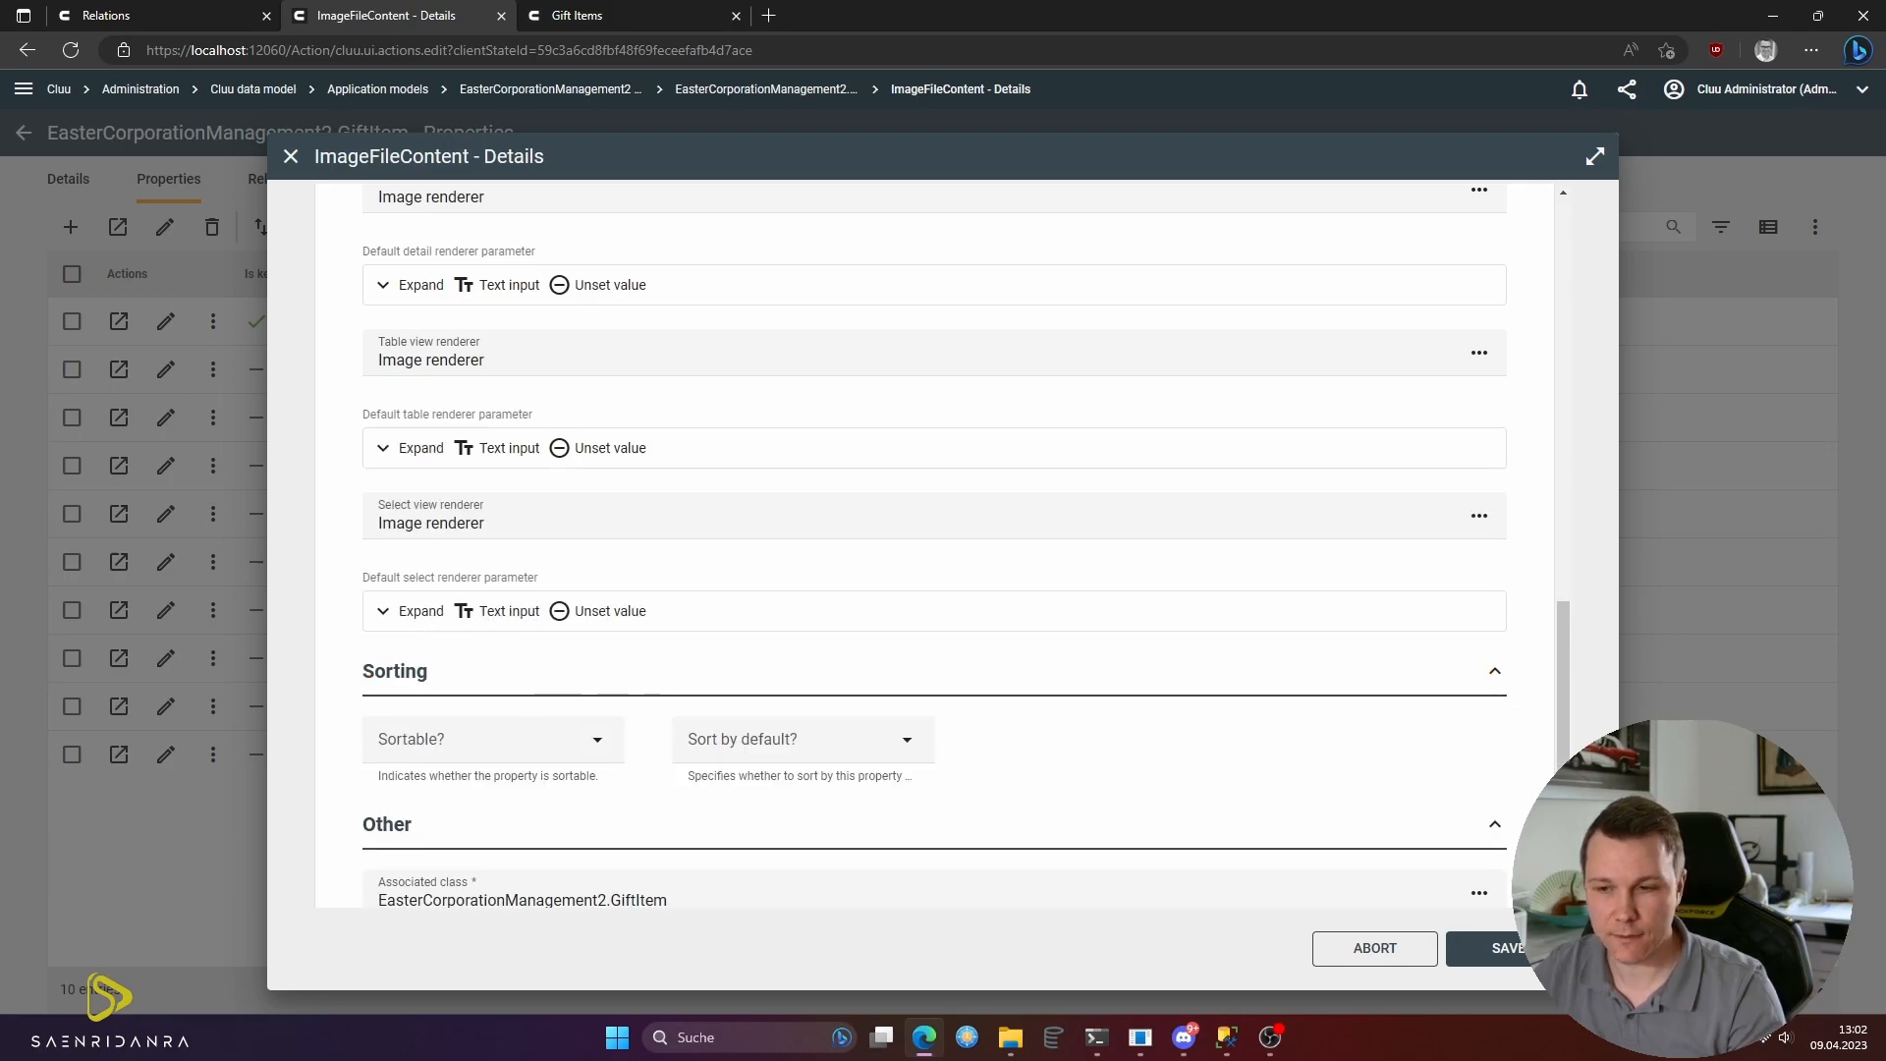
pyautogui.click(1512, 951)
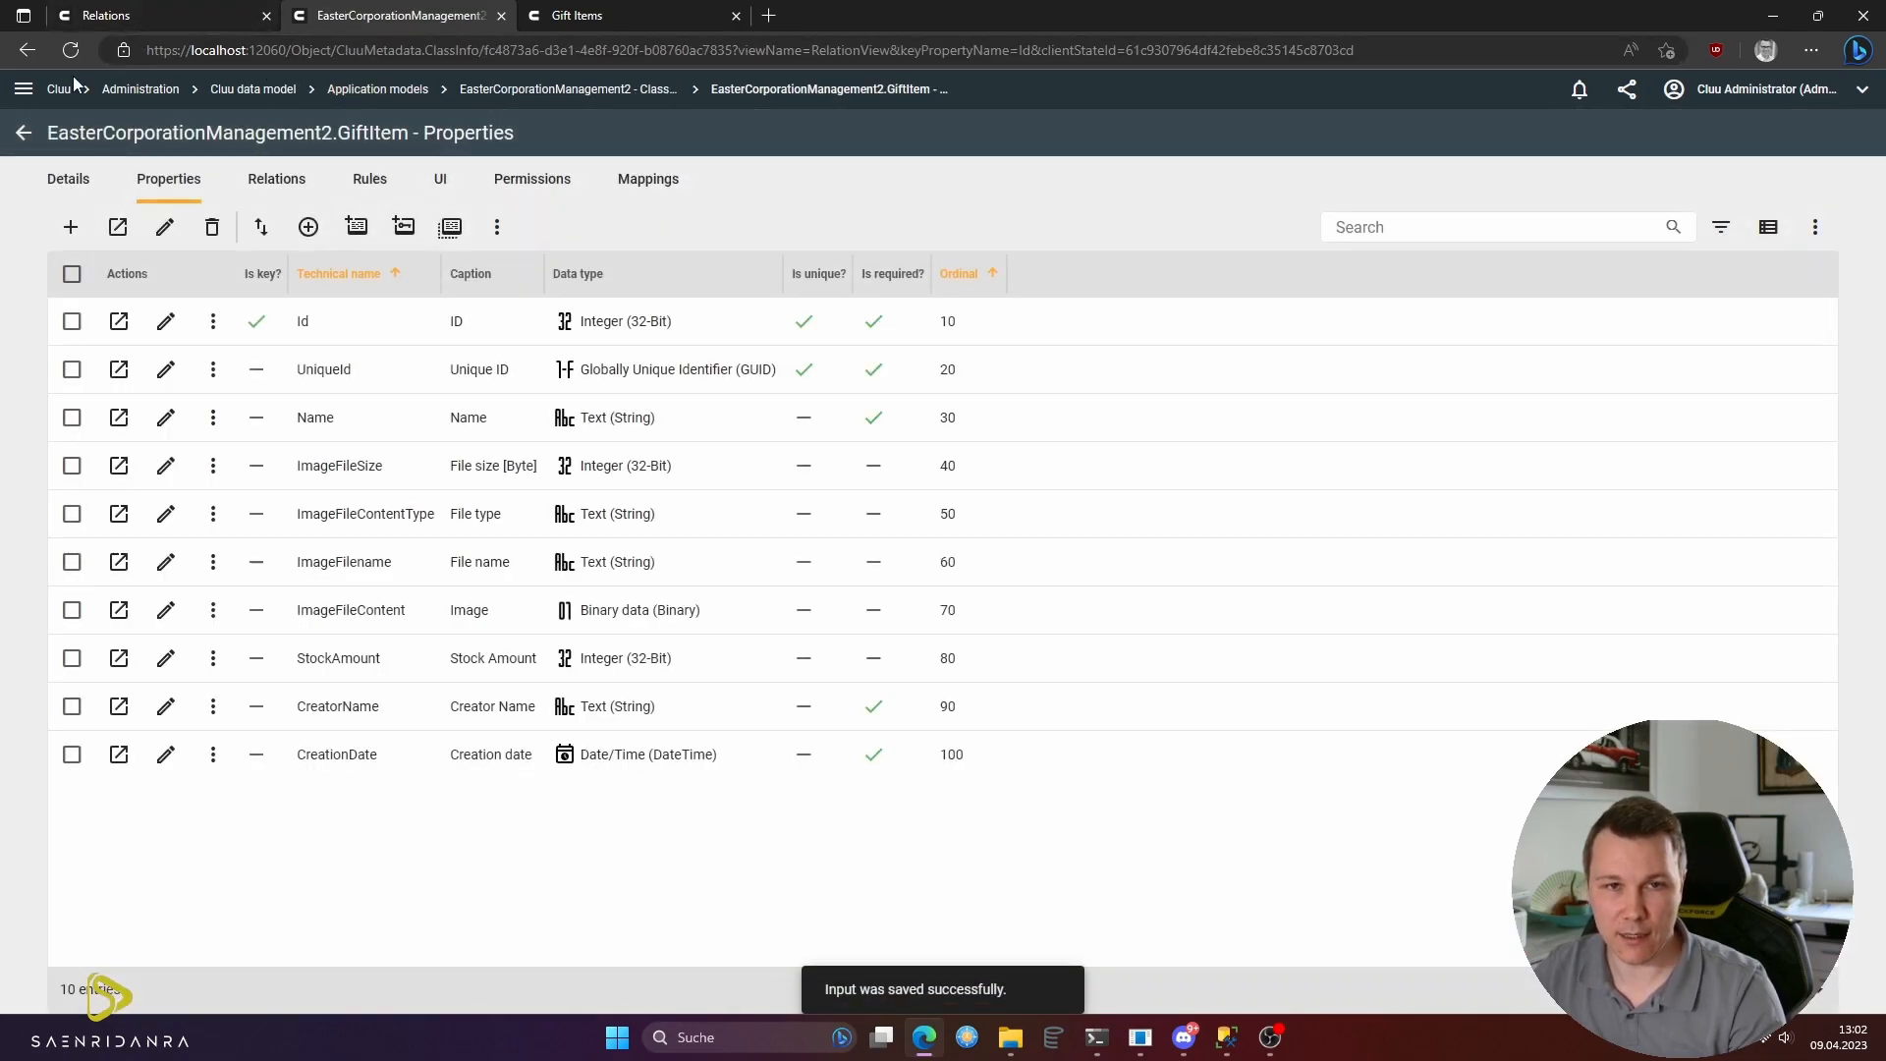
# - Run the Invalidate admin tool for Metadata and UI
pyautogui.click(21, 88)
pyautogui.click(139, 365)
pyautogui.click(1139, 759)
# - View the Gift Item class's data from its details page and widen the Image column
pyautogui.click(69, 179)
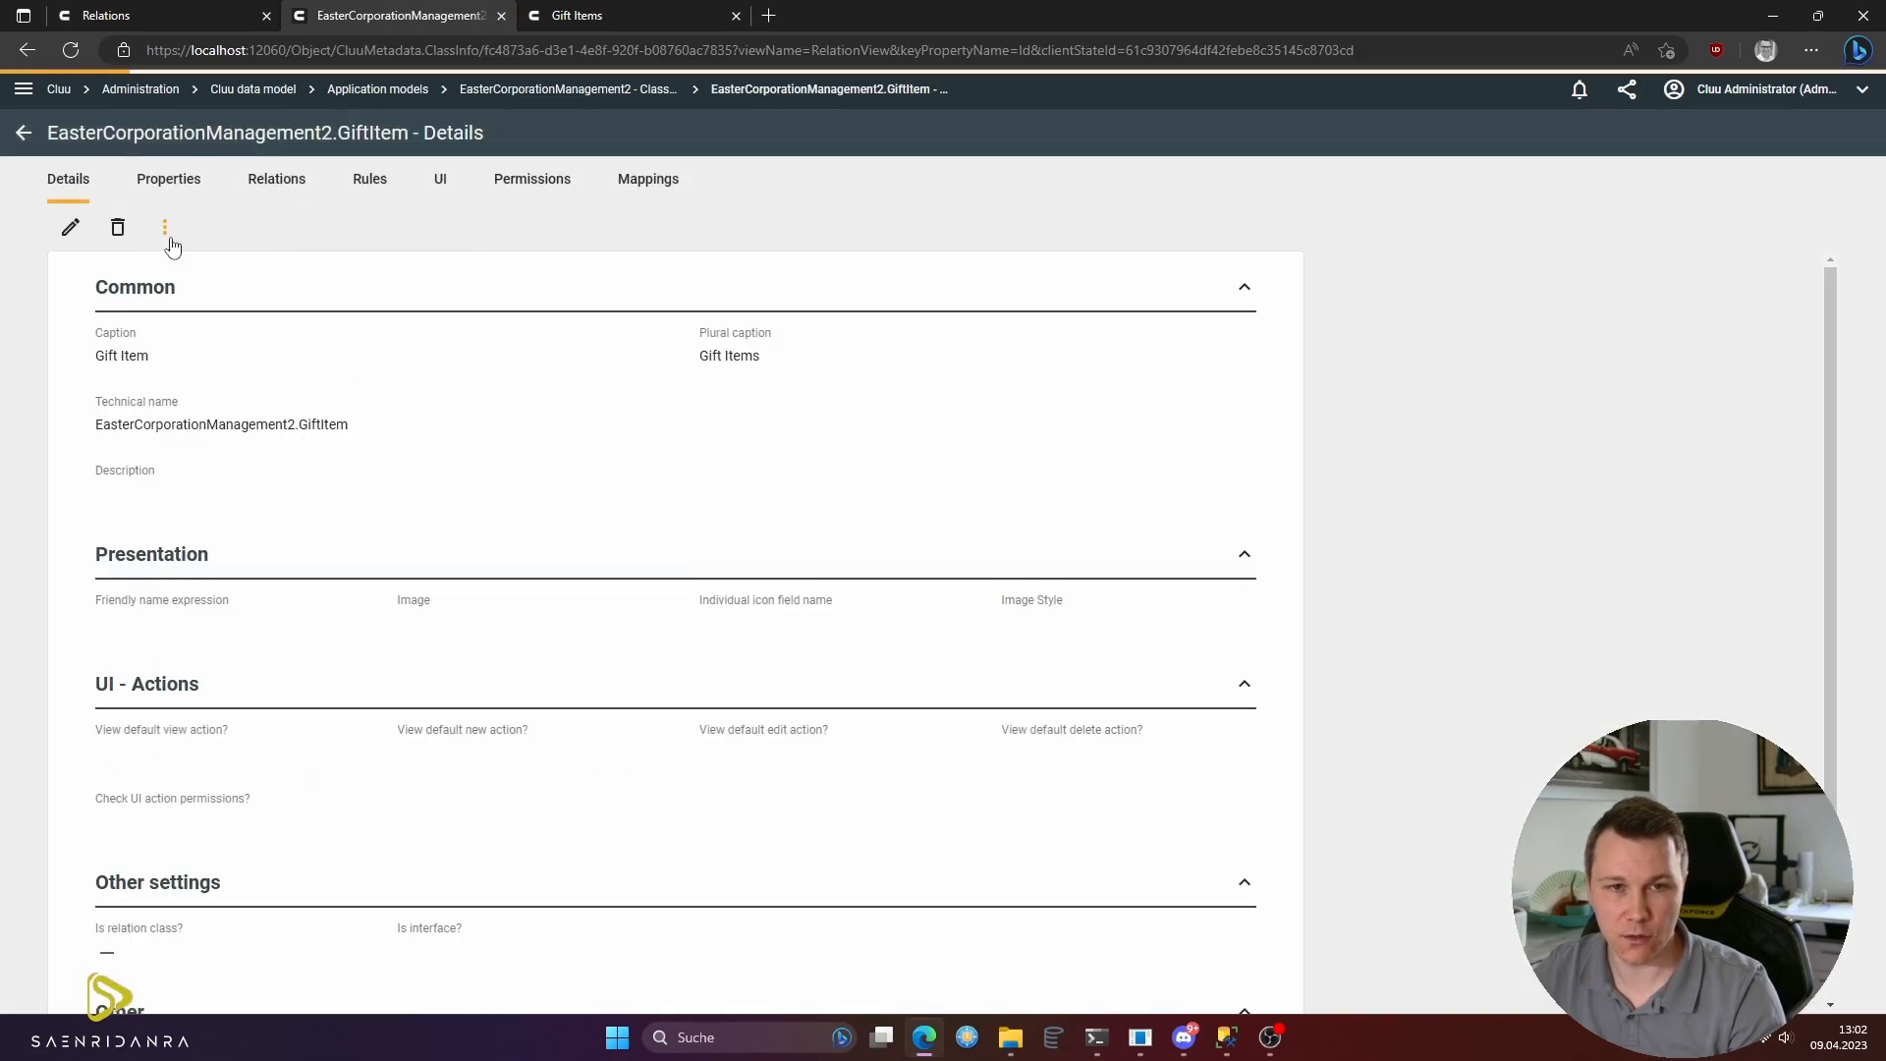
pyautogui.click(165, 230)
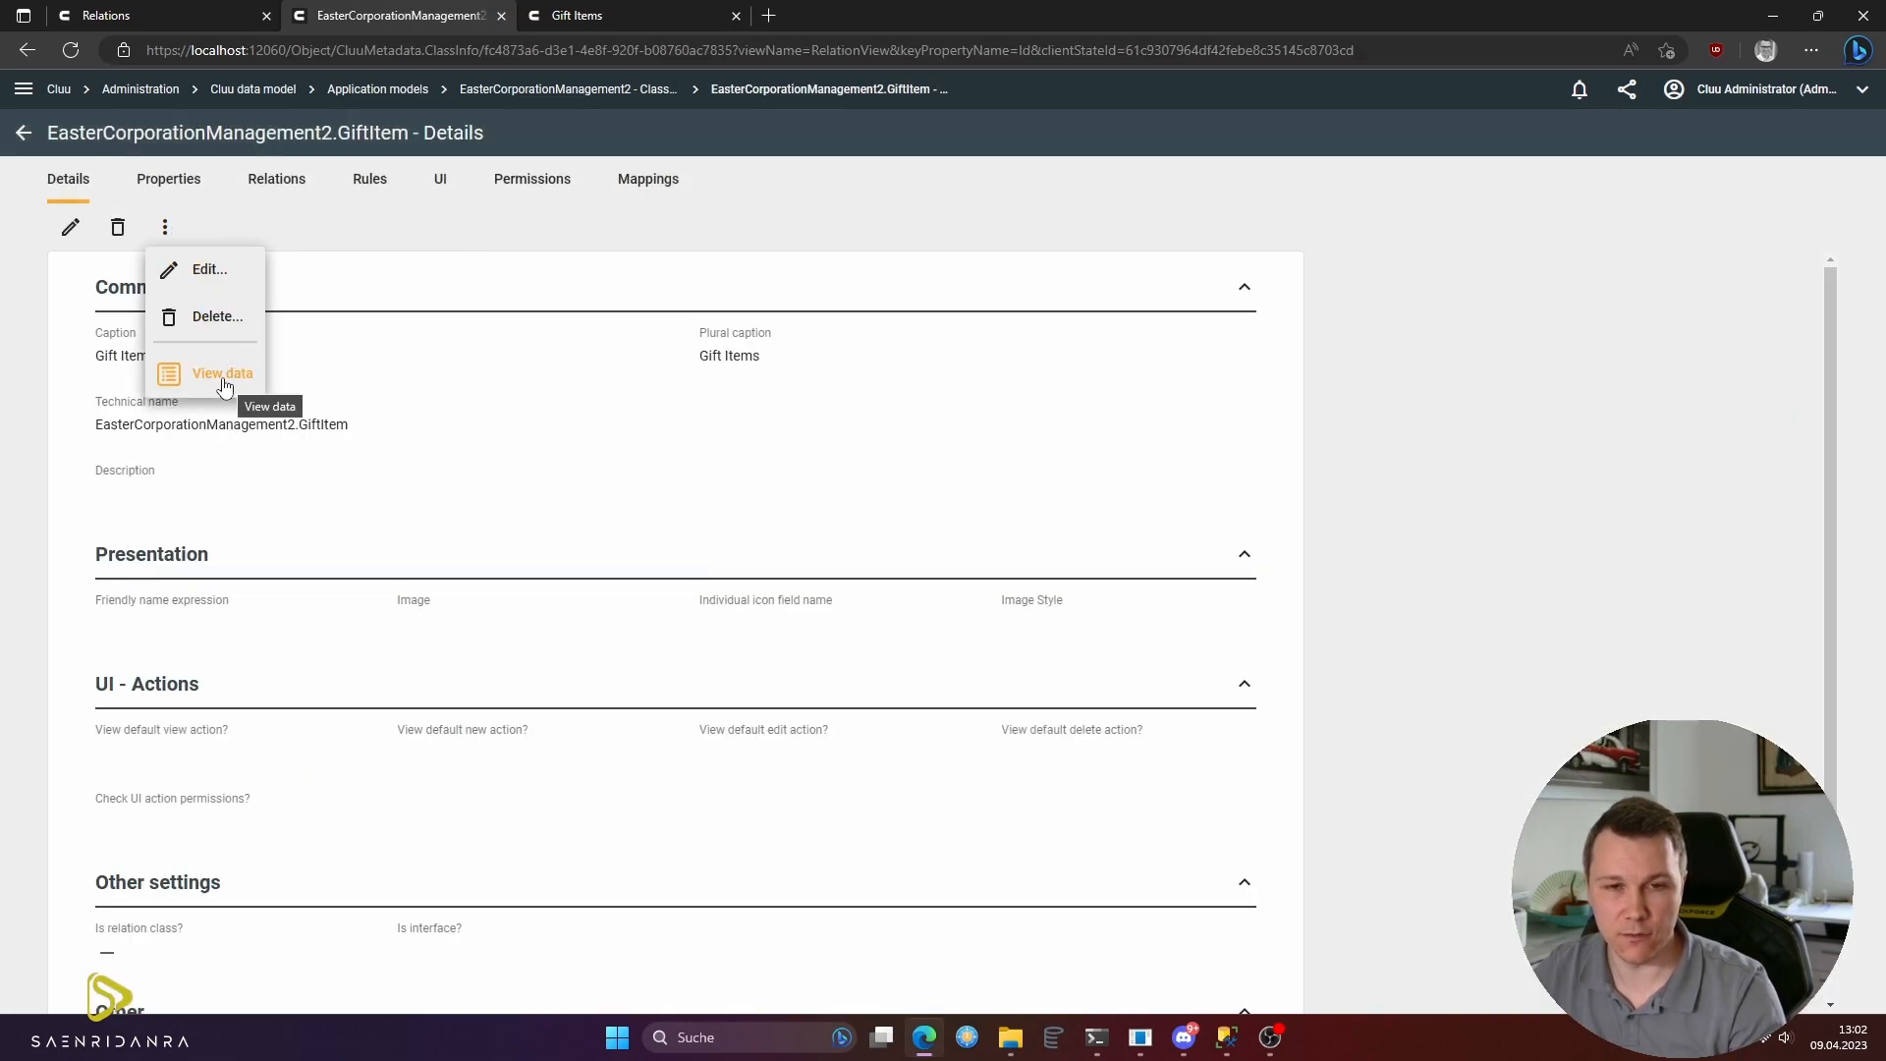
pyautogui.click(222, 375)
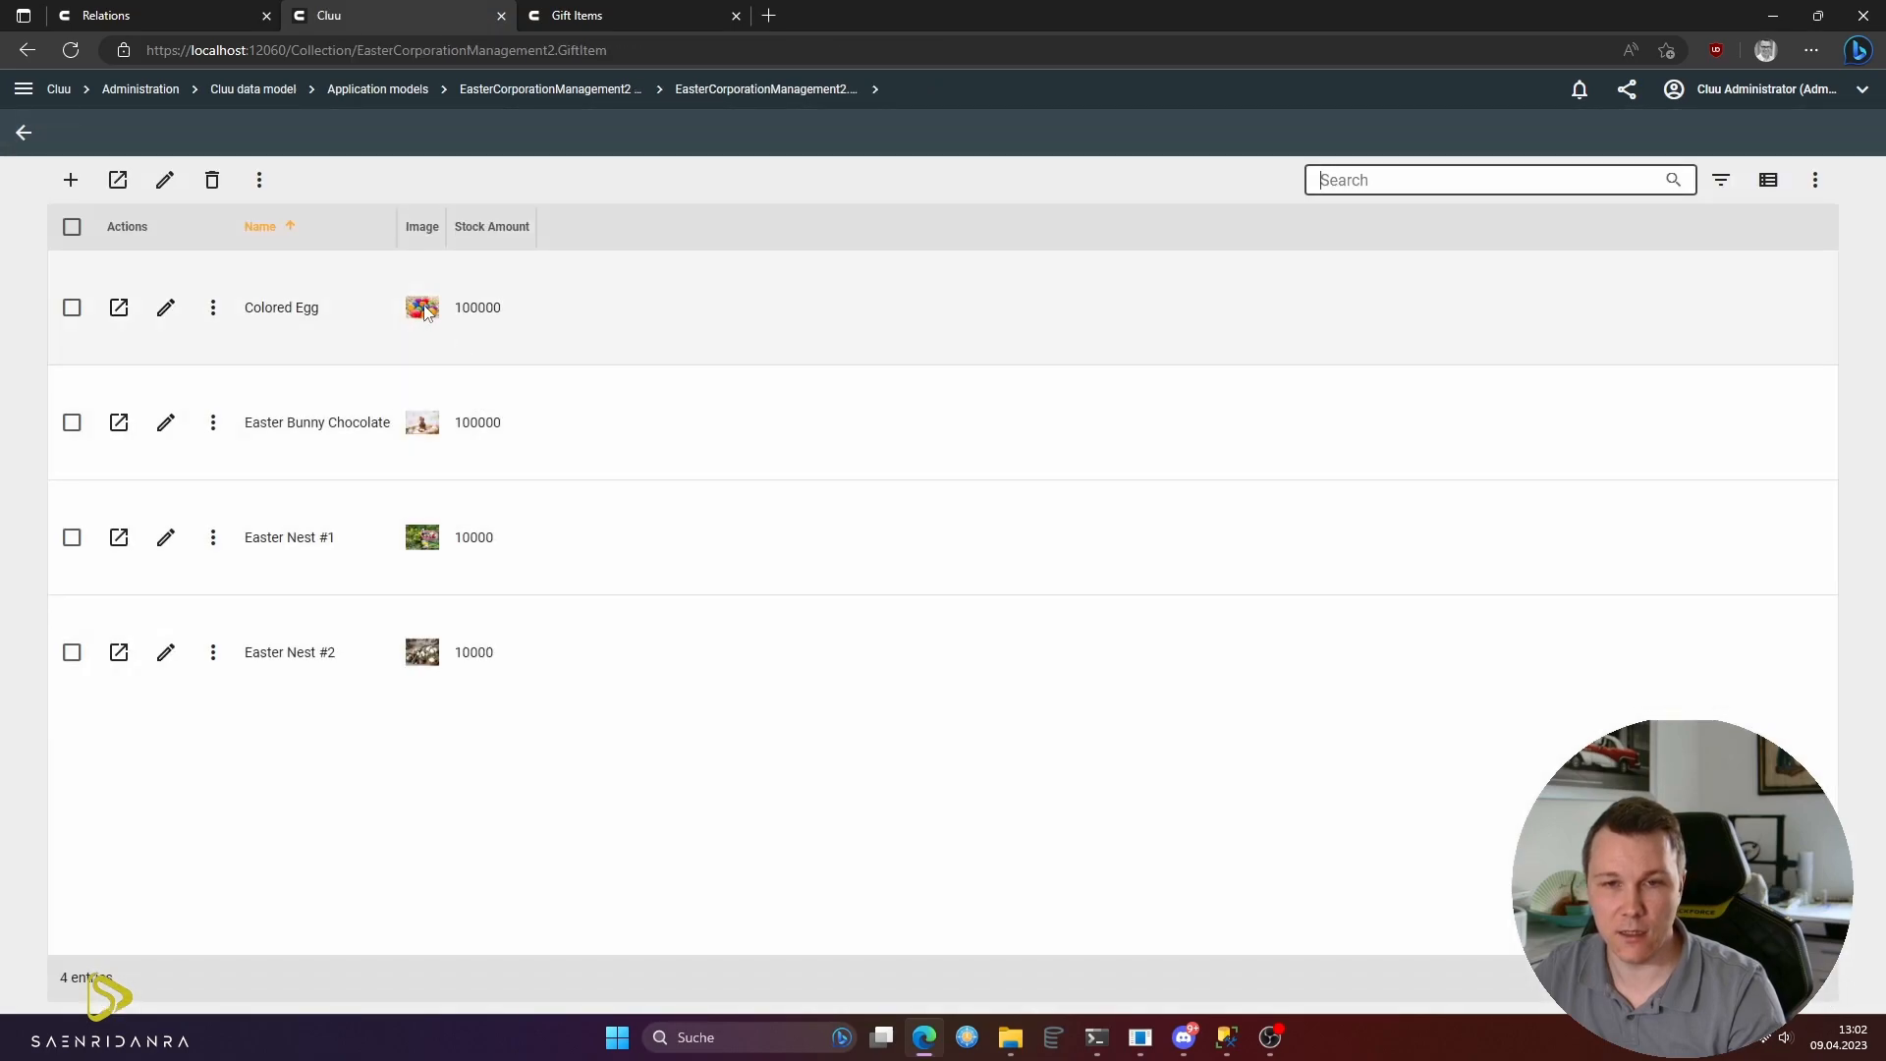
pyautogui.moveTo(427, 227); pyautogui.dragTo(524, 236)
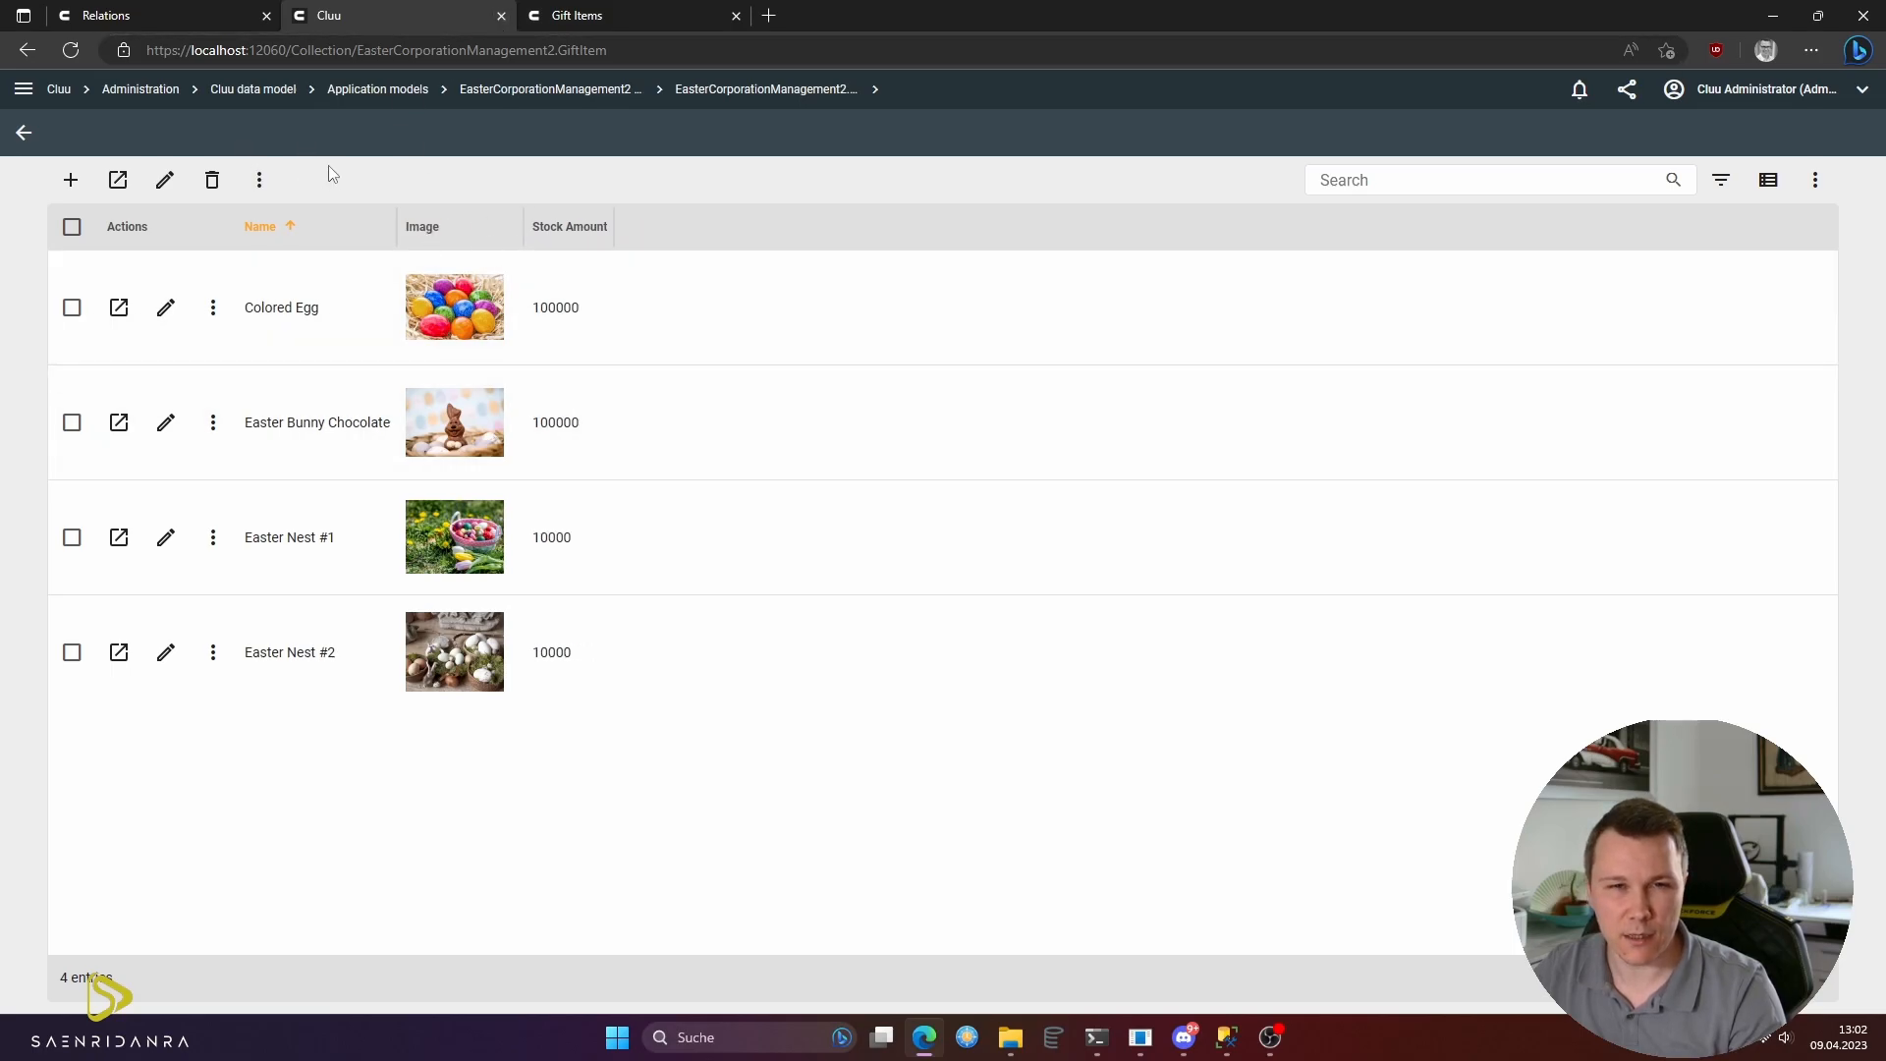
# - Go back to the class details and compare with the column order of the Gift Items list in the other tab
pyautogui.hotkey('alt', 'Left')
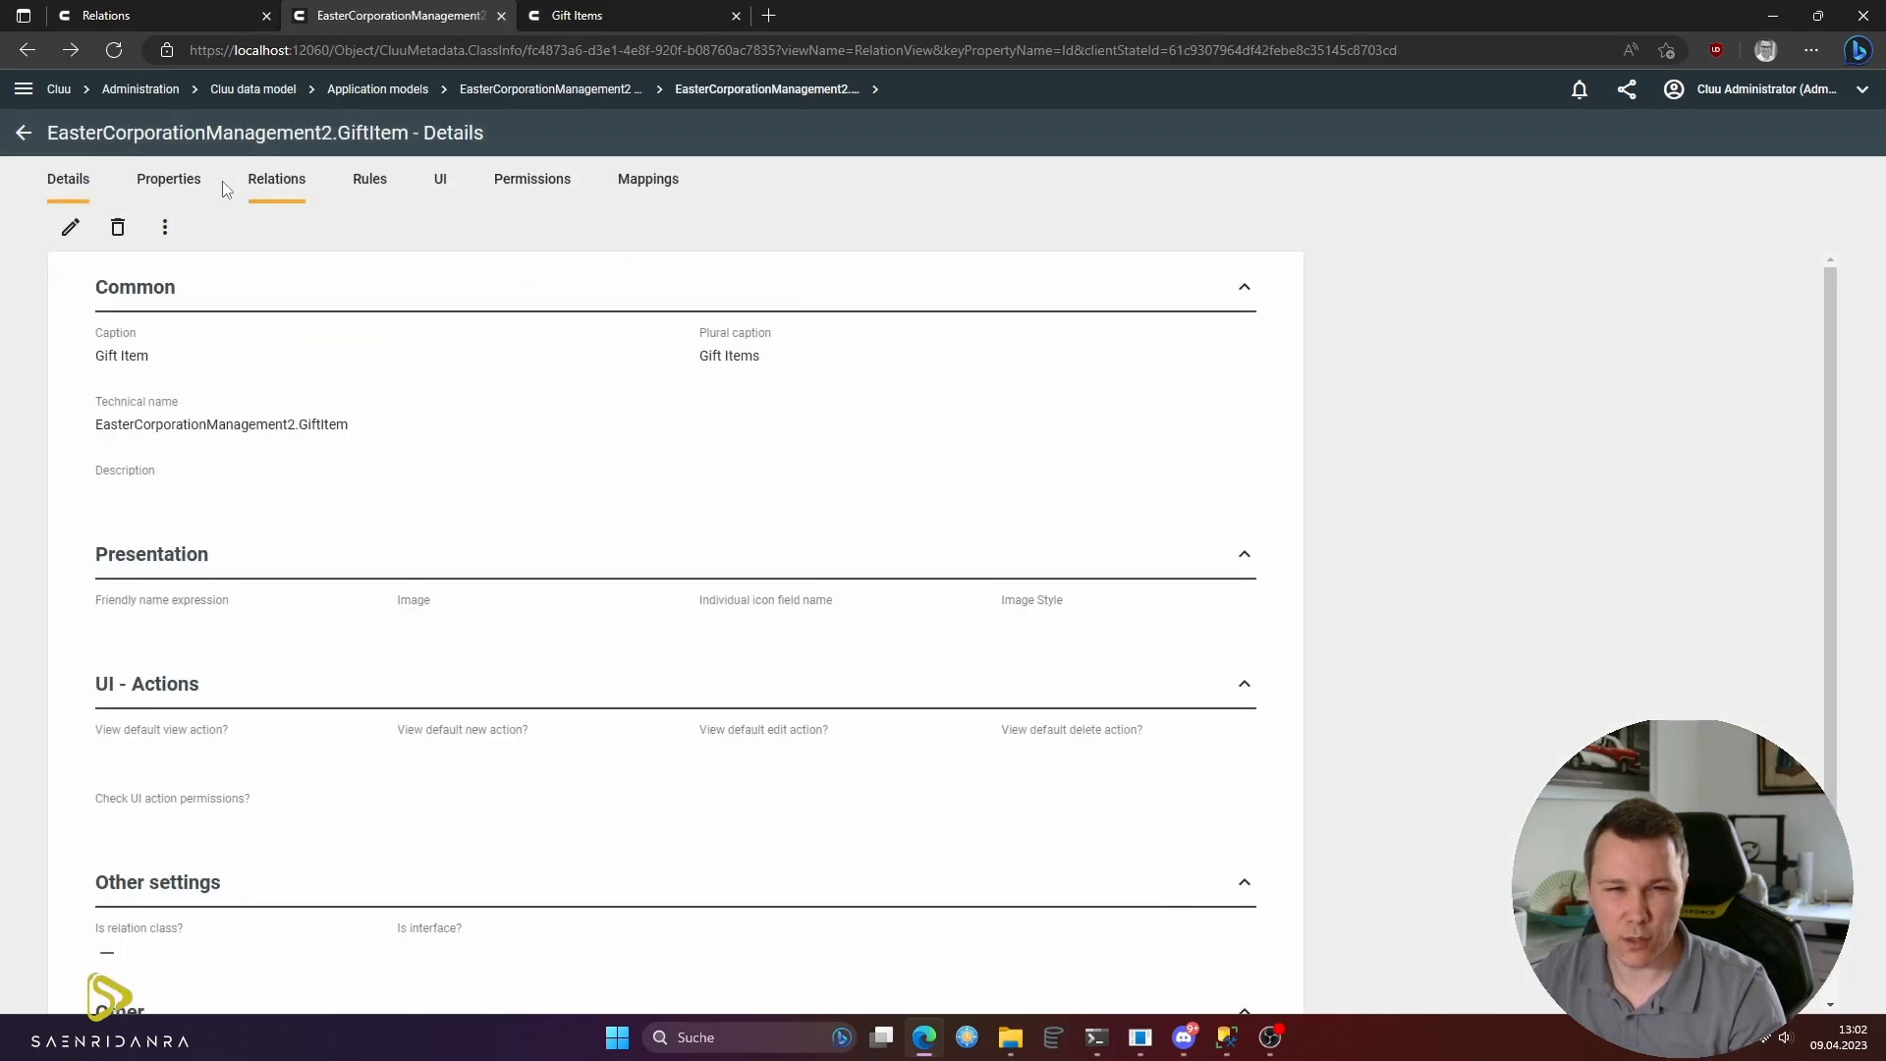
pyautogui.click(523, 12)
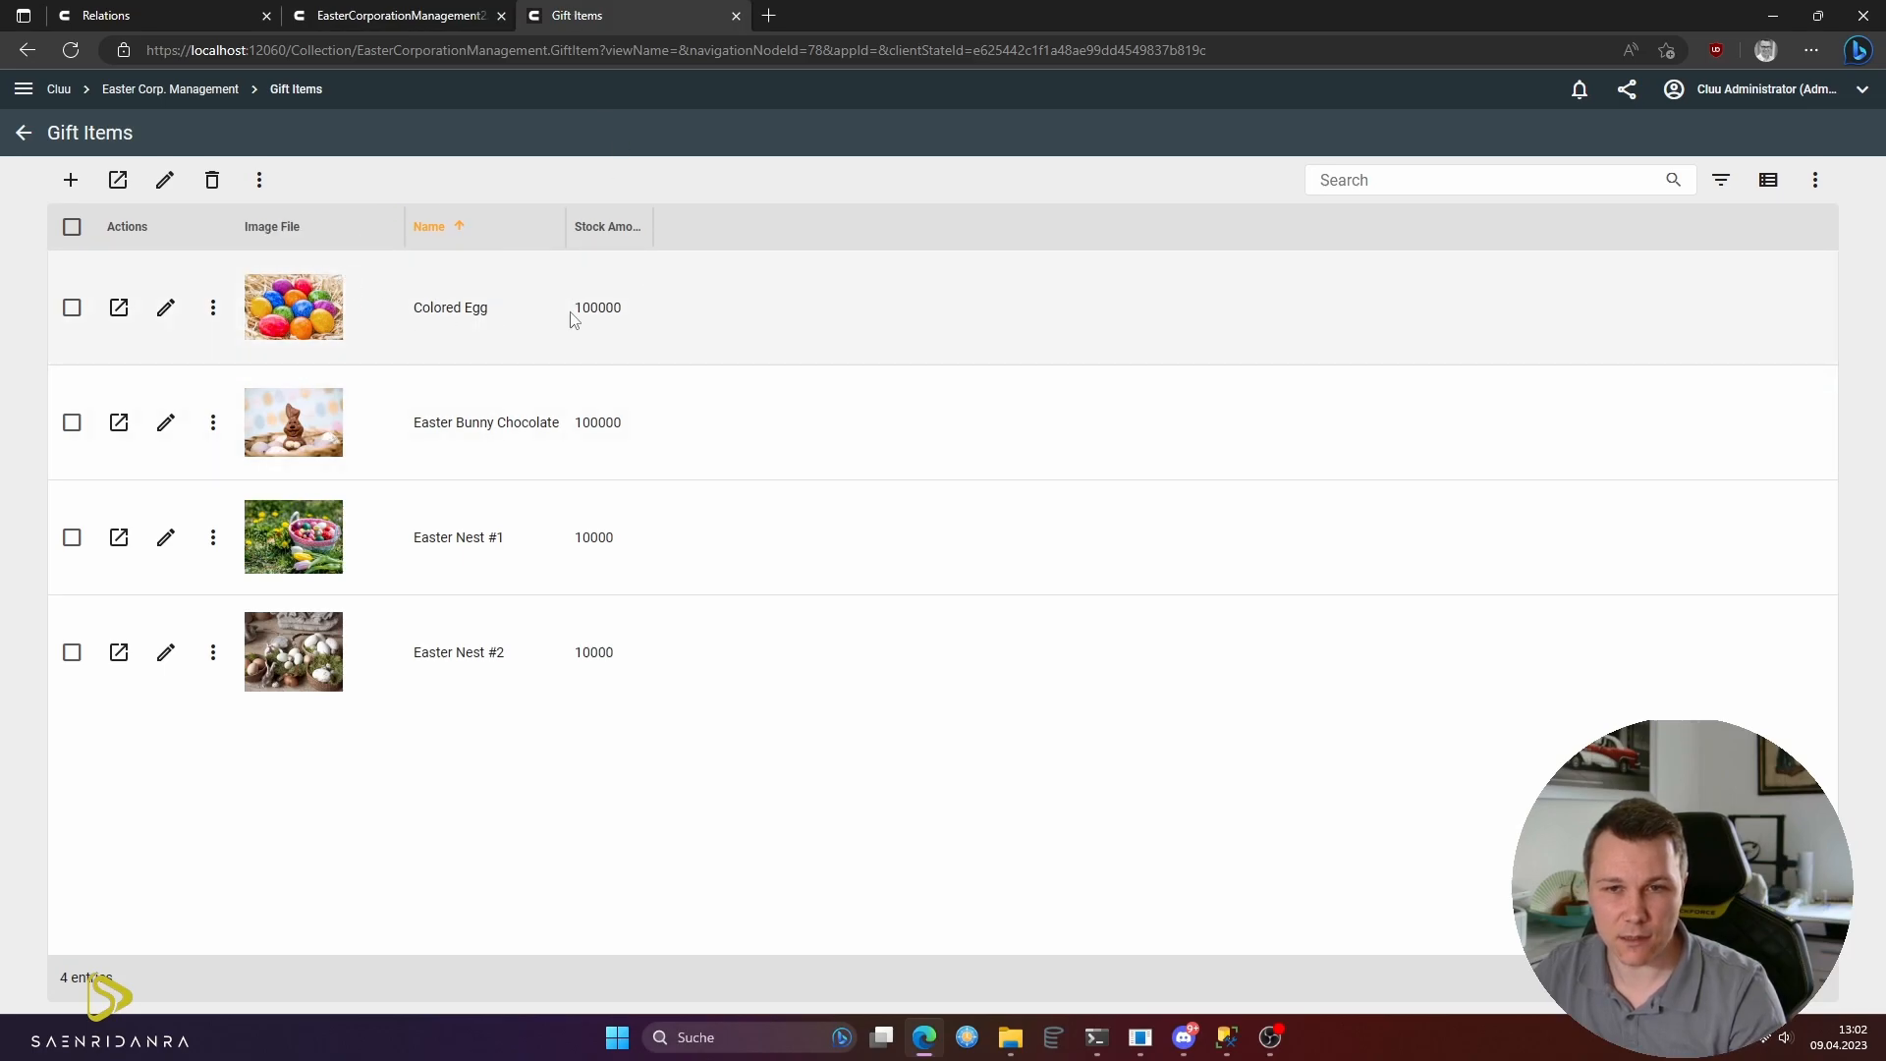
pyautogui.click(452, 12)
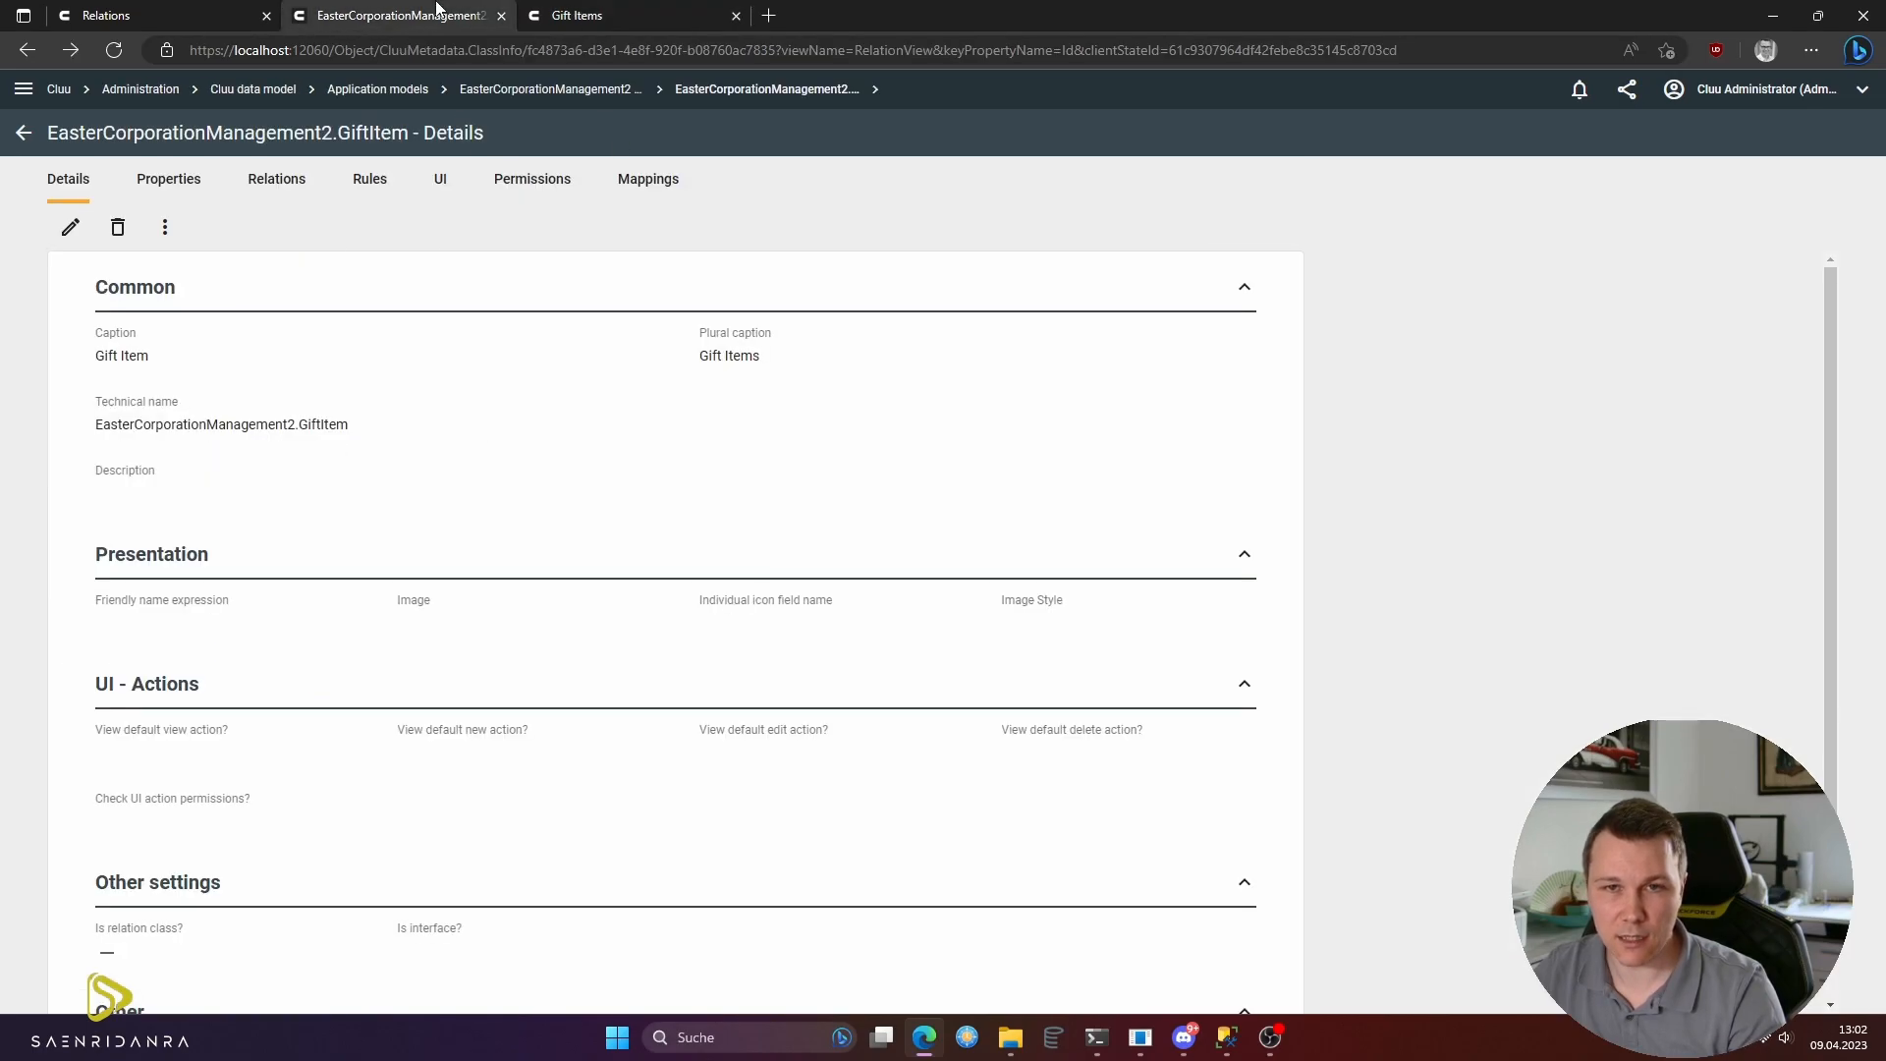
# - Reorder all Gift Item properties so that ImageFileContent comes directly before Name, and save the order
pyautogui.click(177, 190)
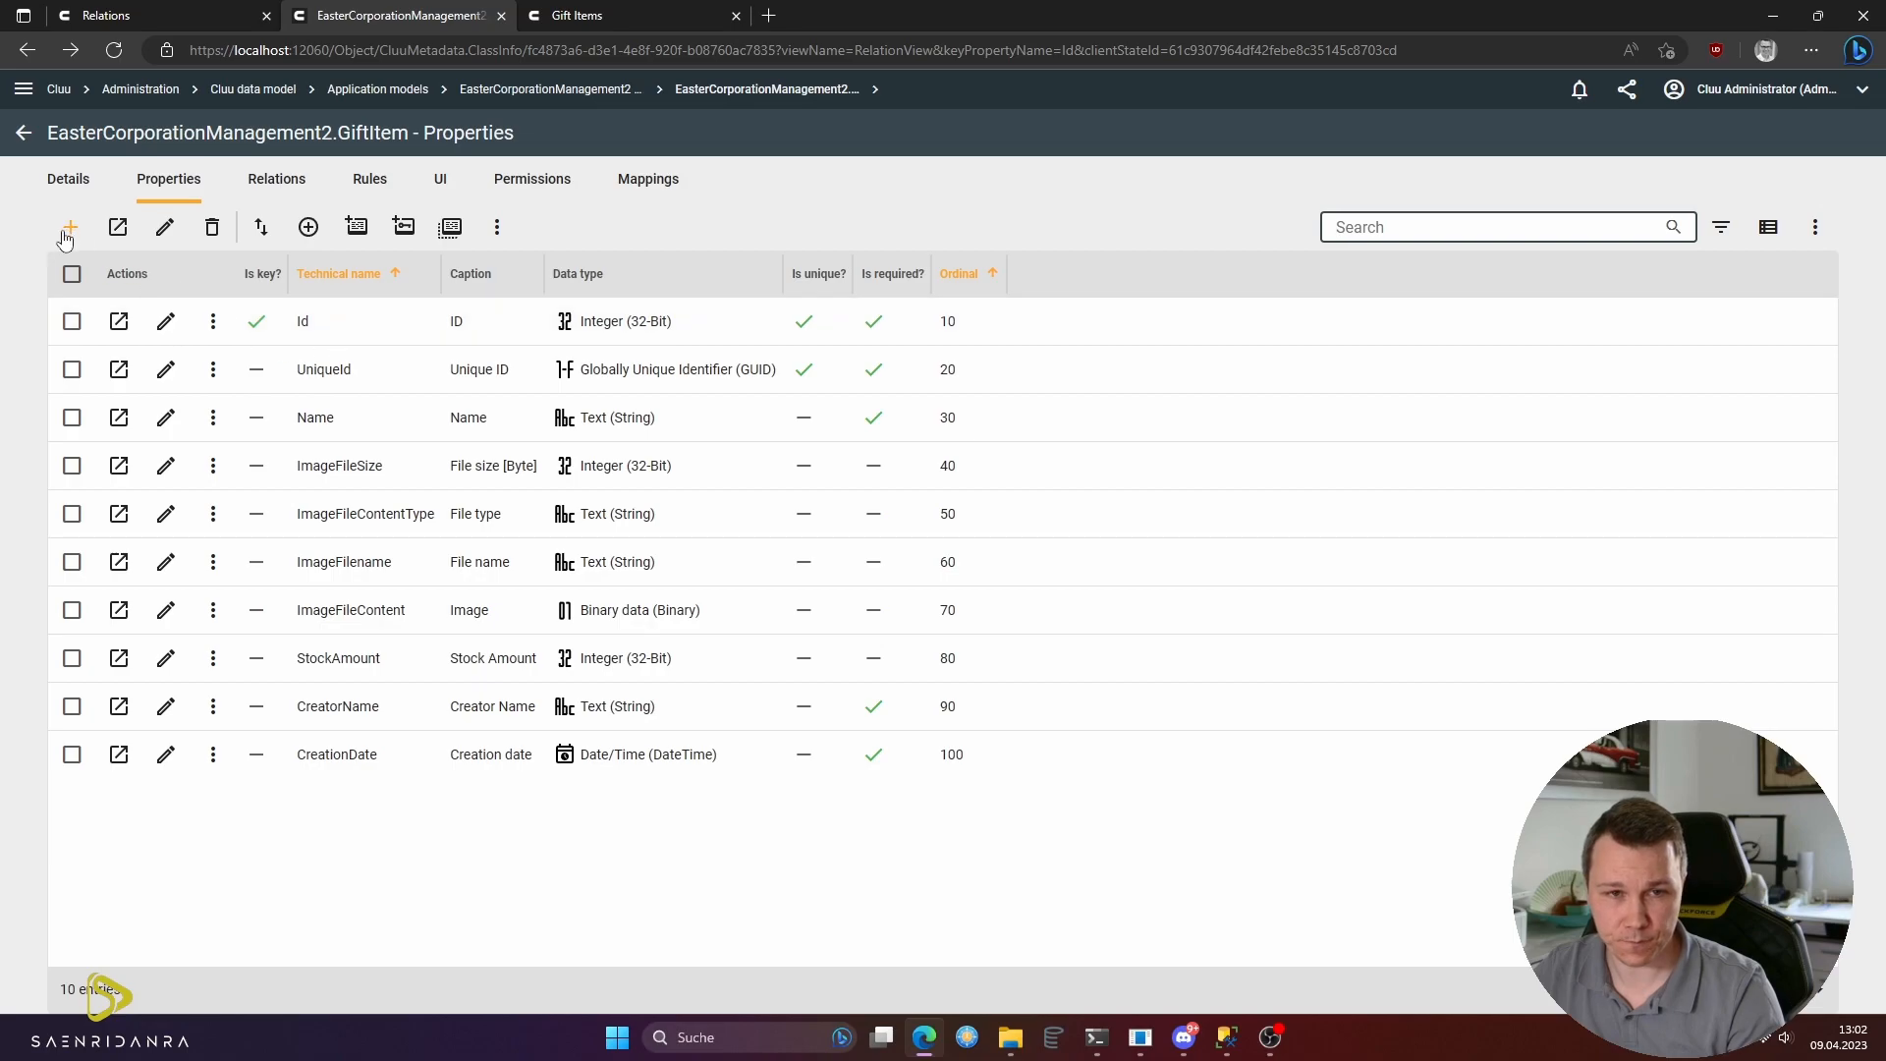
pyautogui.click(72, 276)
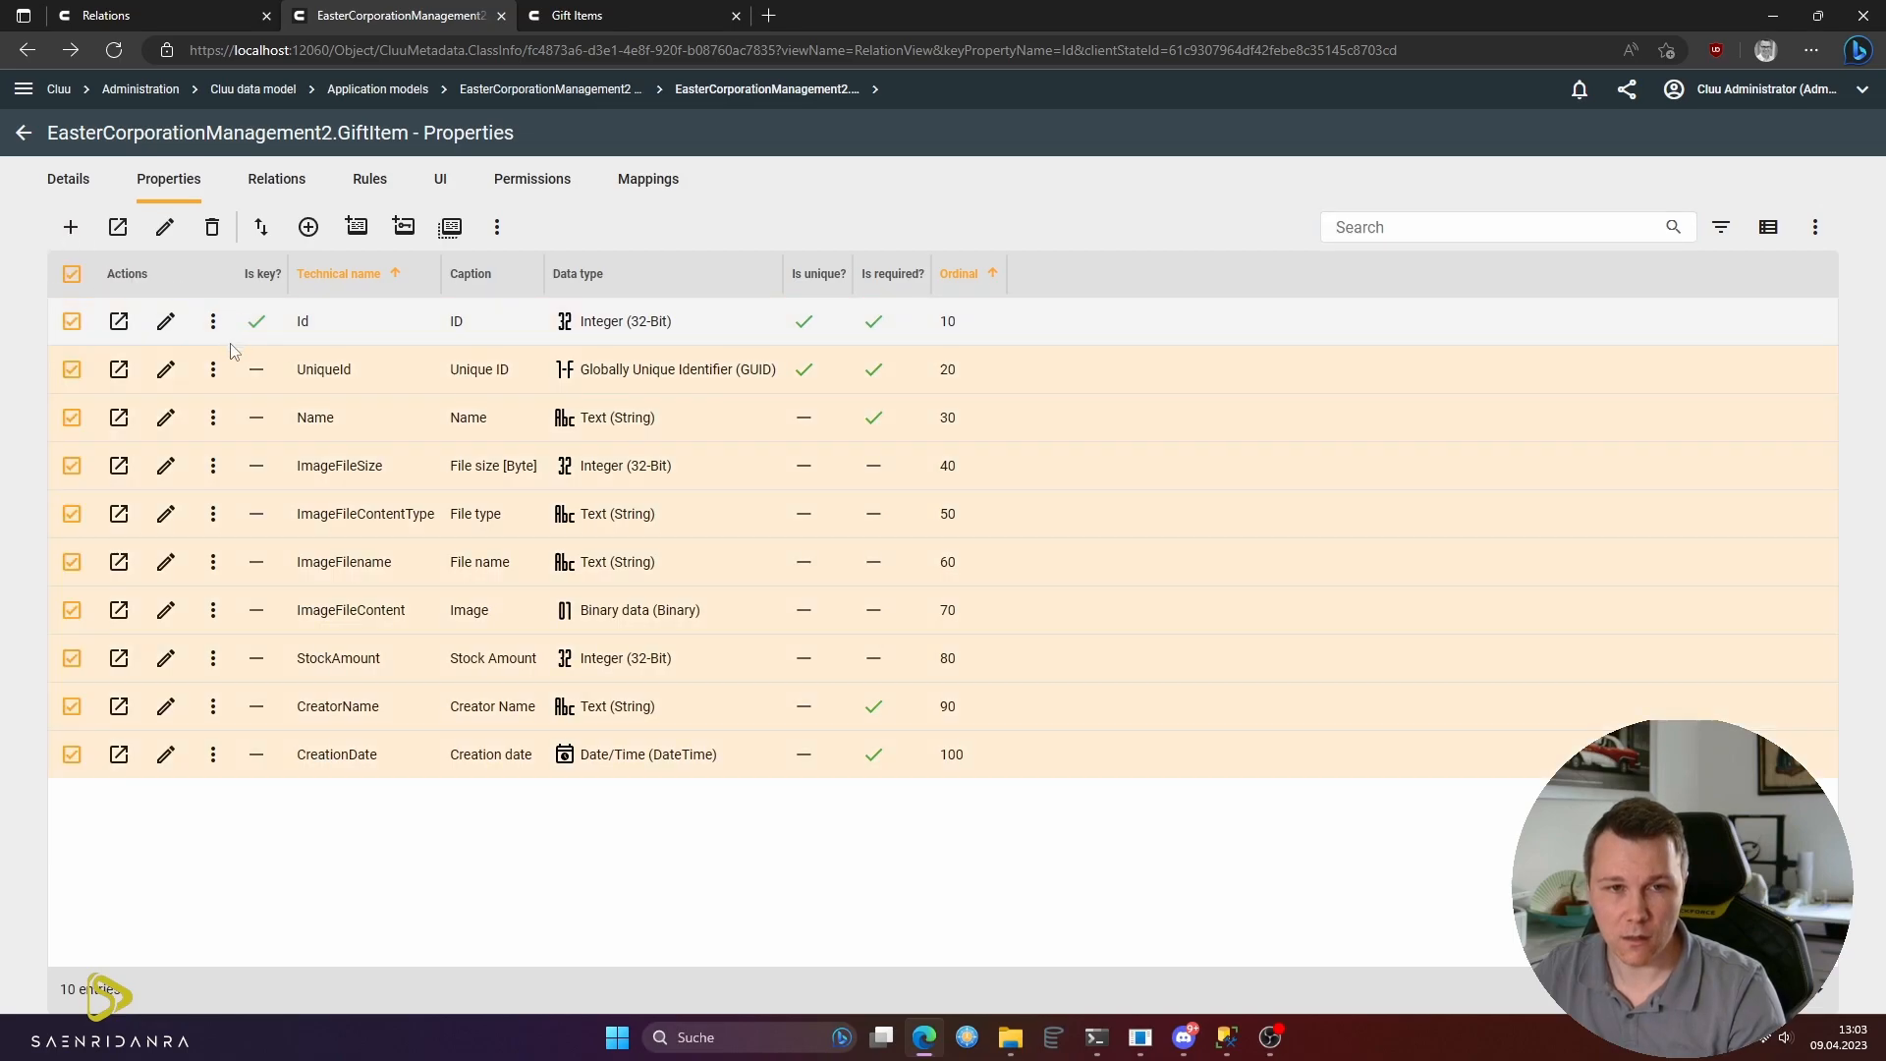
pyautogui.click(261, 237)
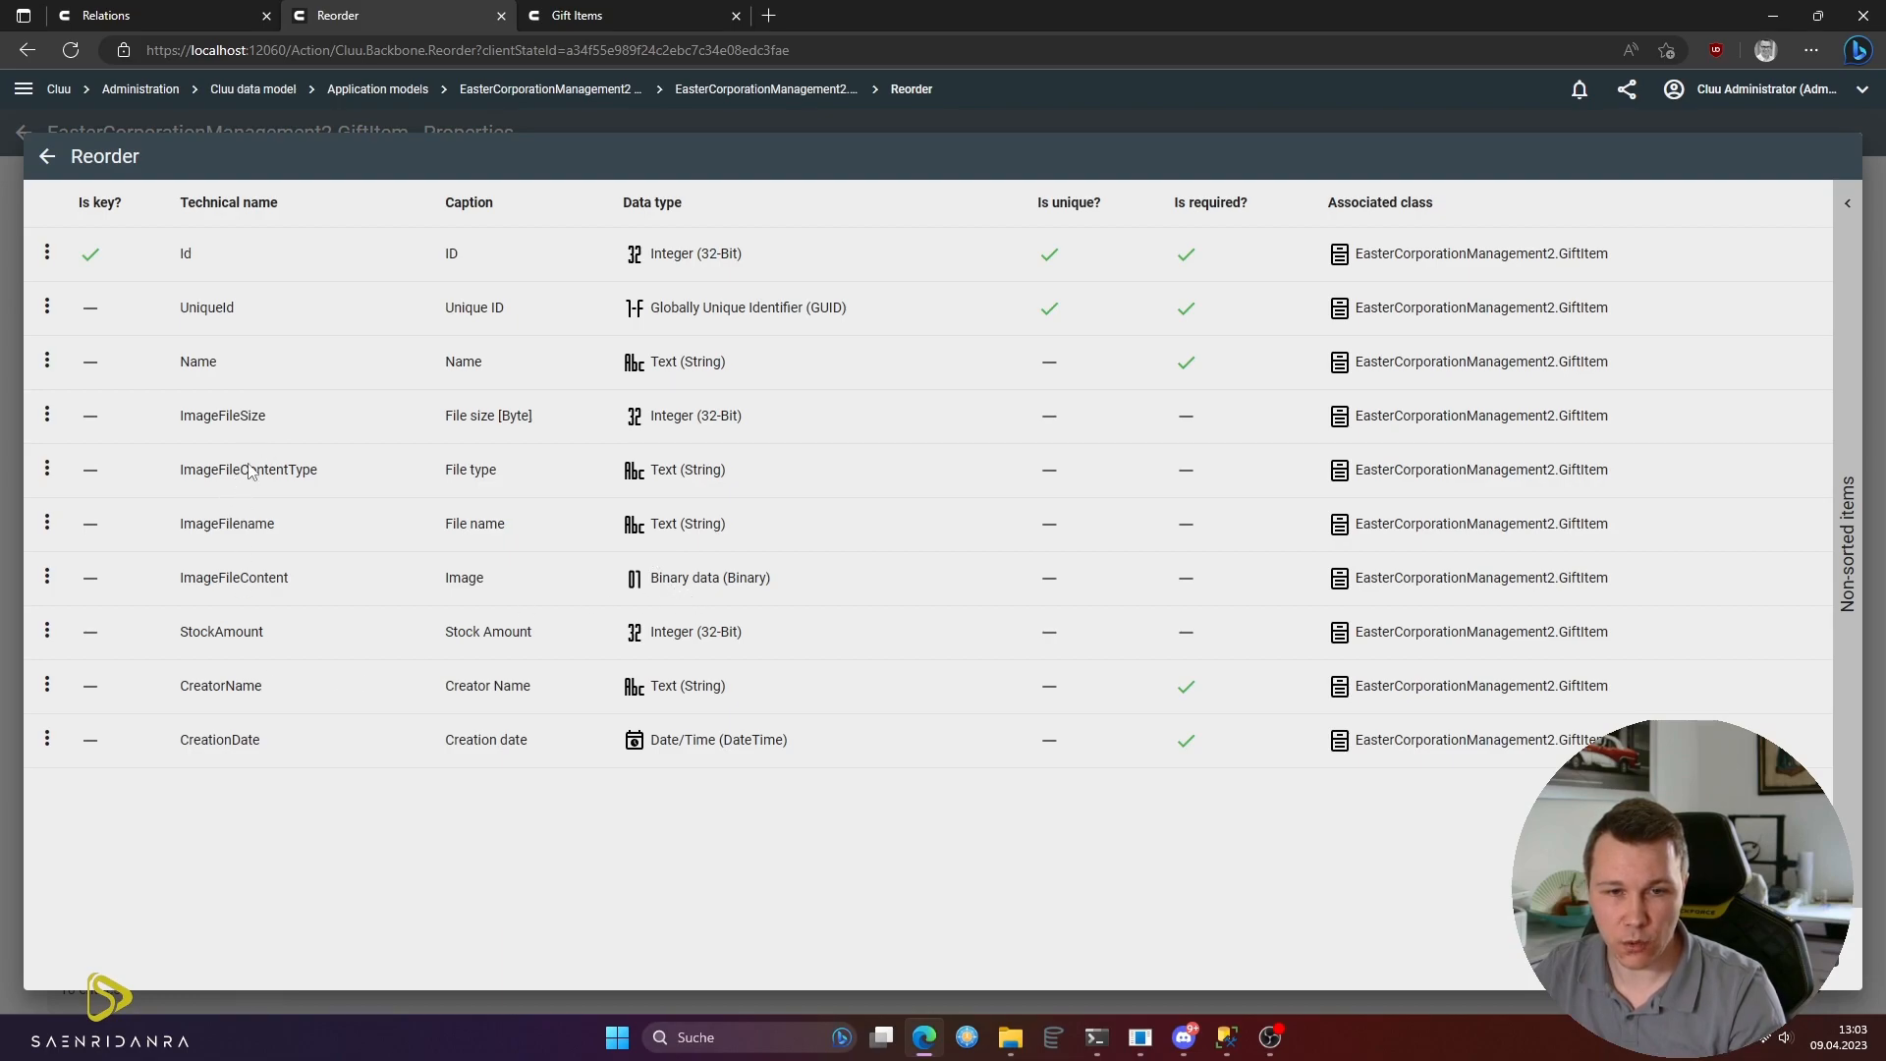
pyautogui.moveTo(270, 582); pyautogui.dragTo(238, 385)
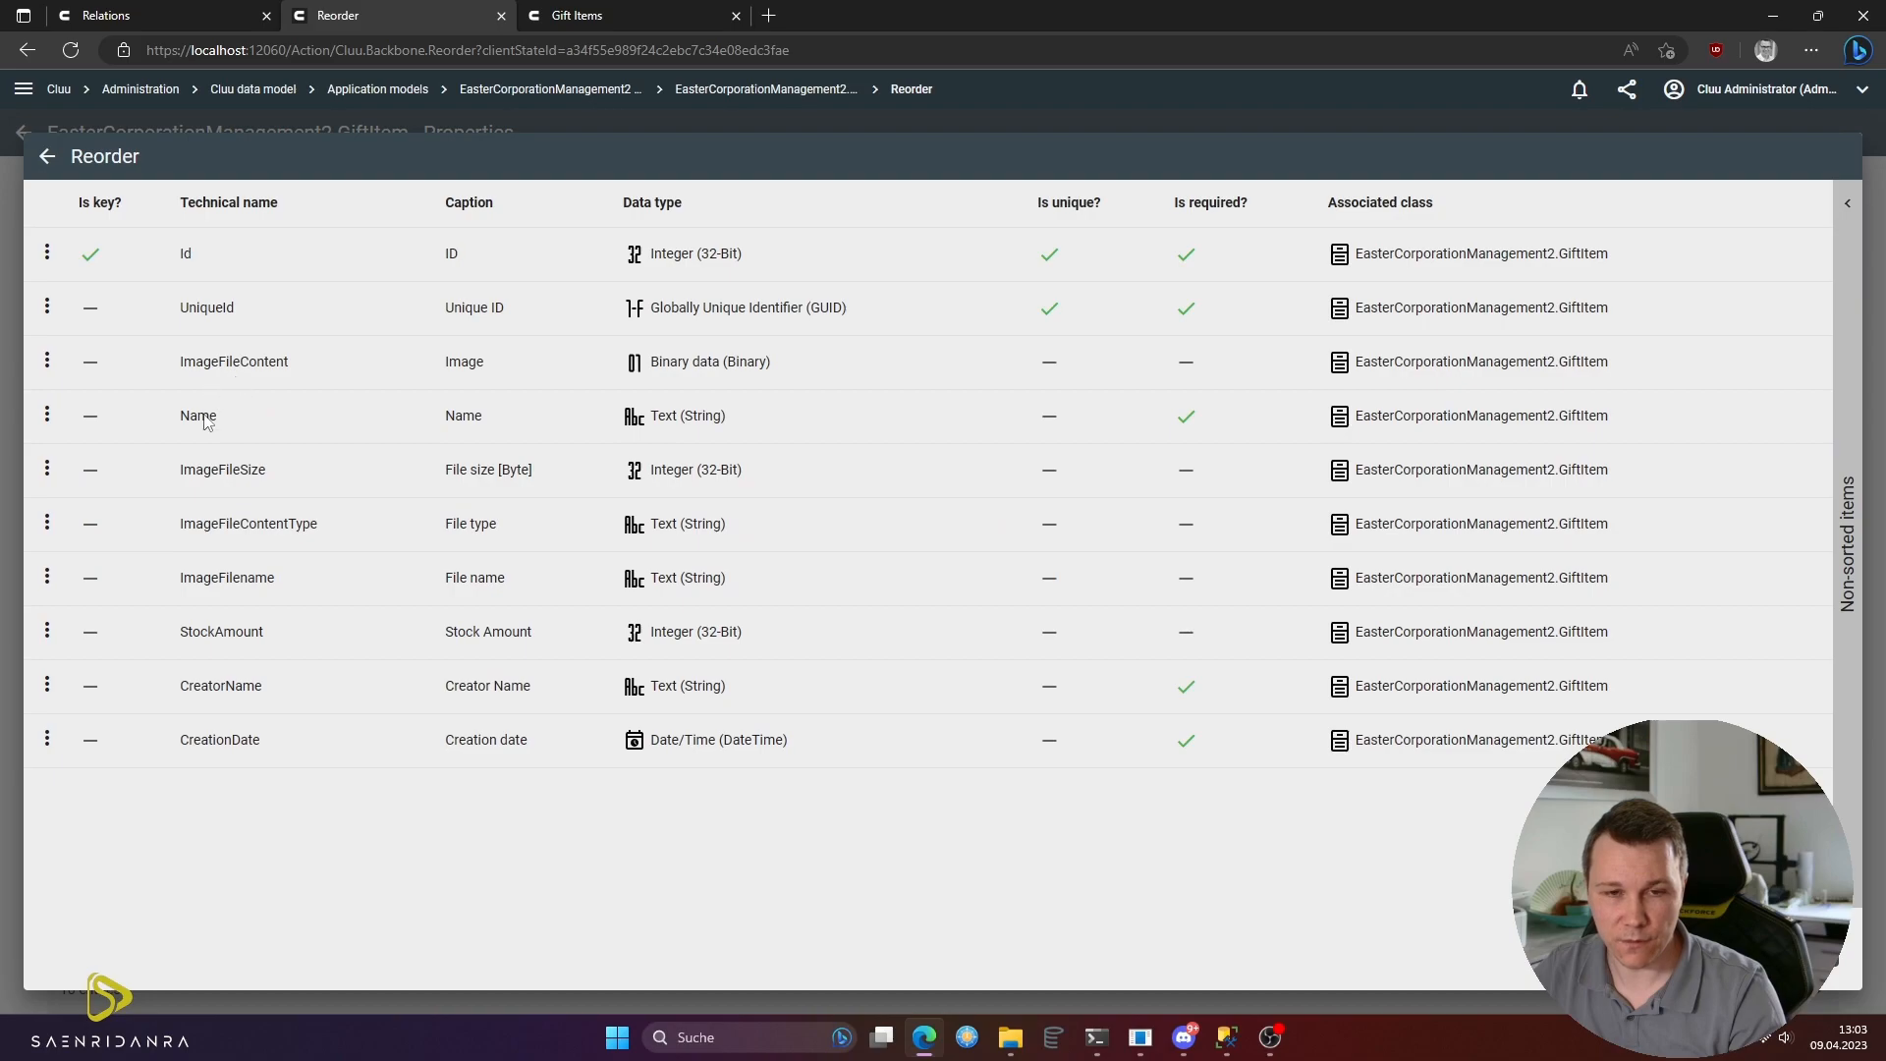
pyautogui.click(1799, 958)
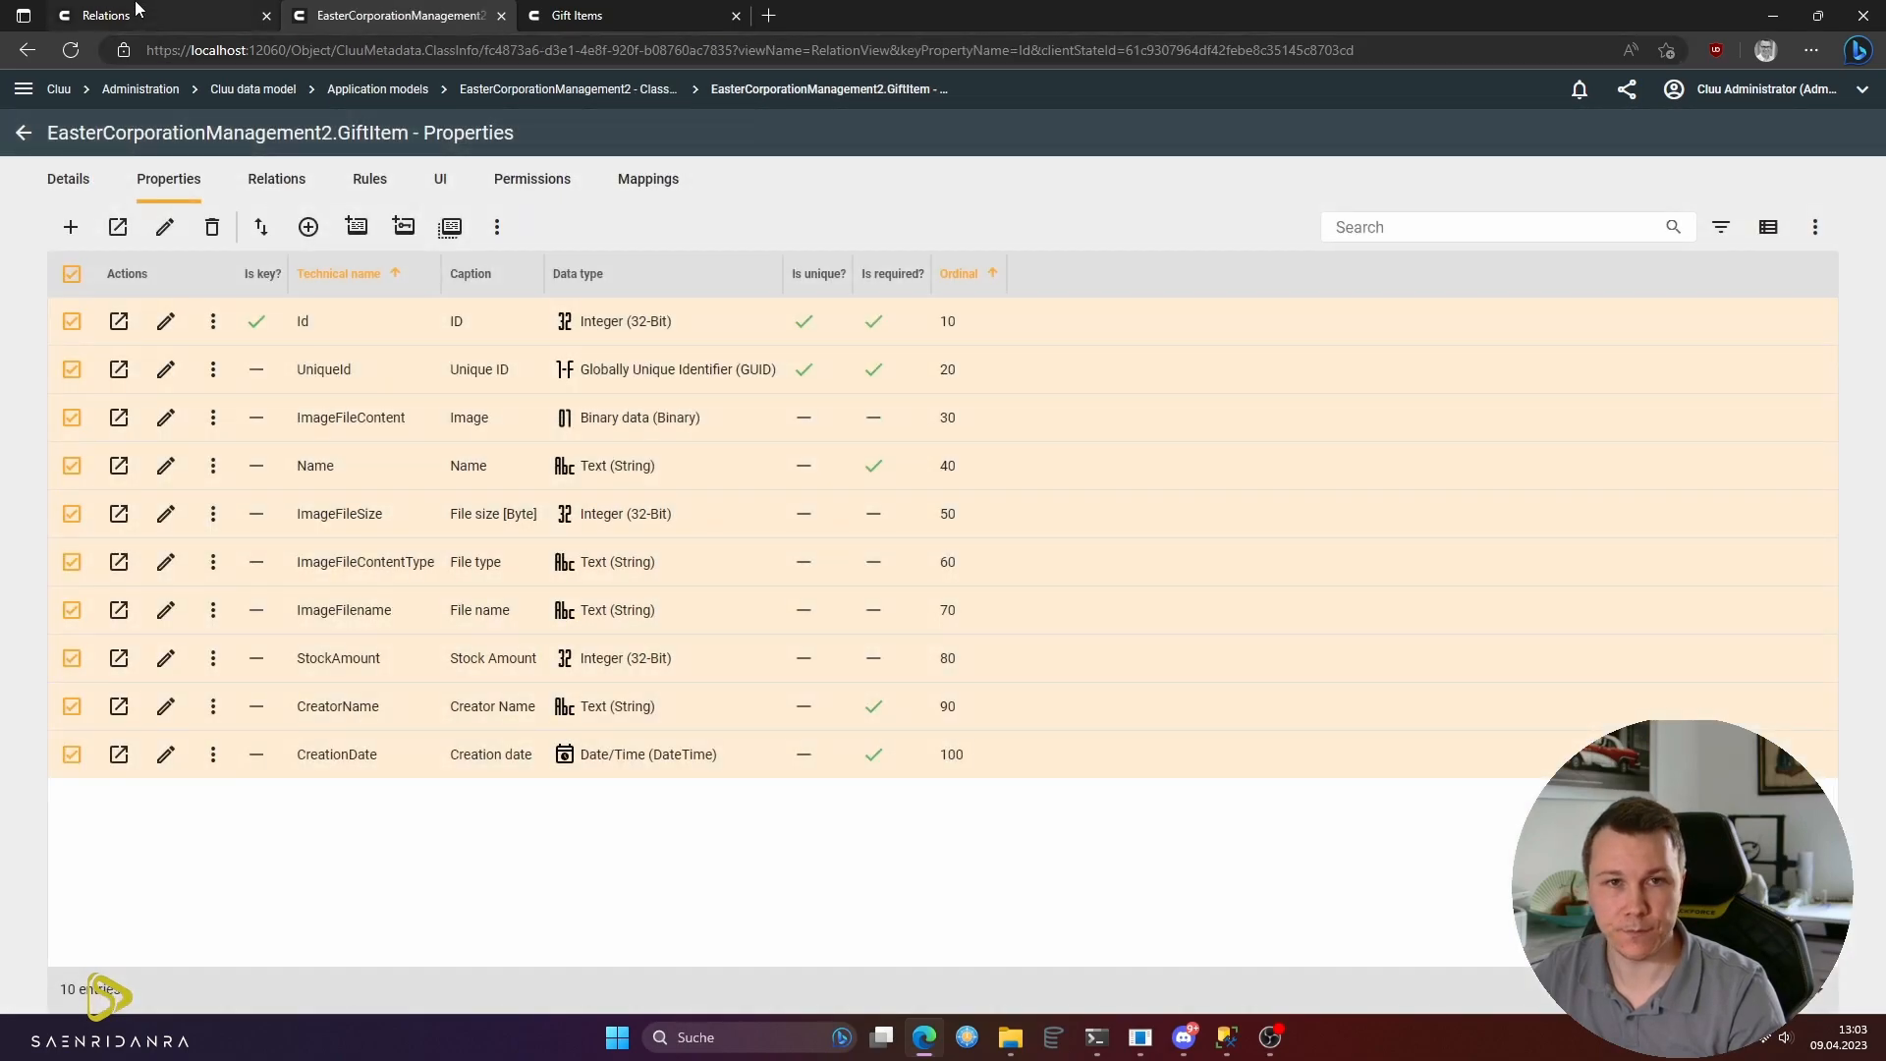
# - Invalidate Metadata and UI with the admin tool to apply the new Gift Item property order
pyautogui.click(26, 90)
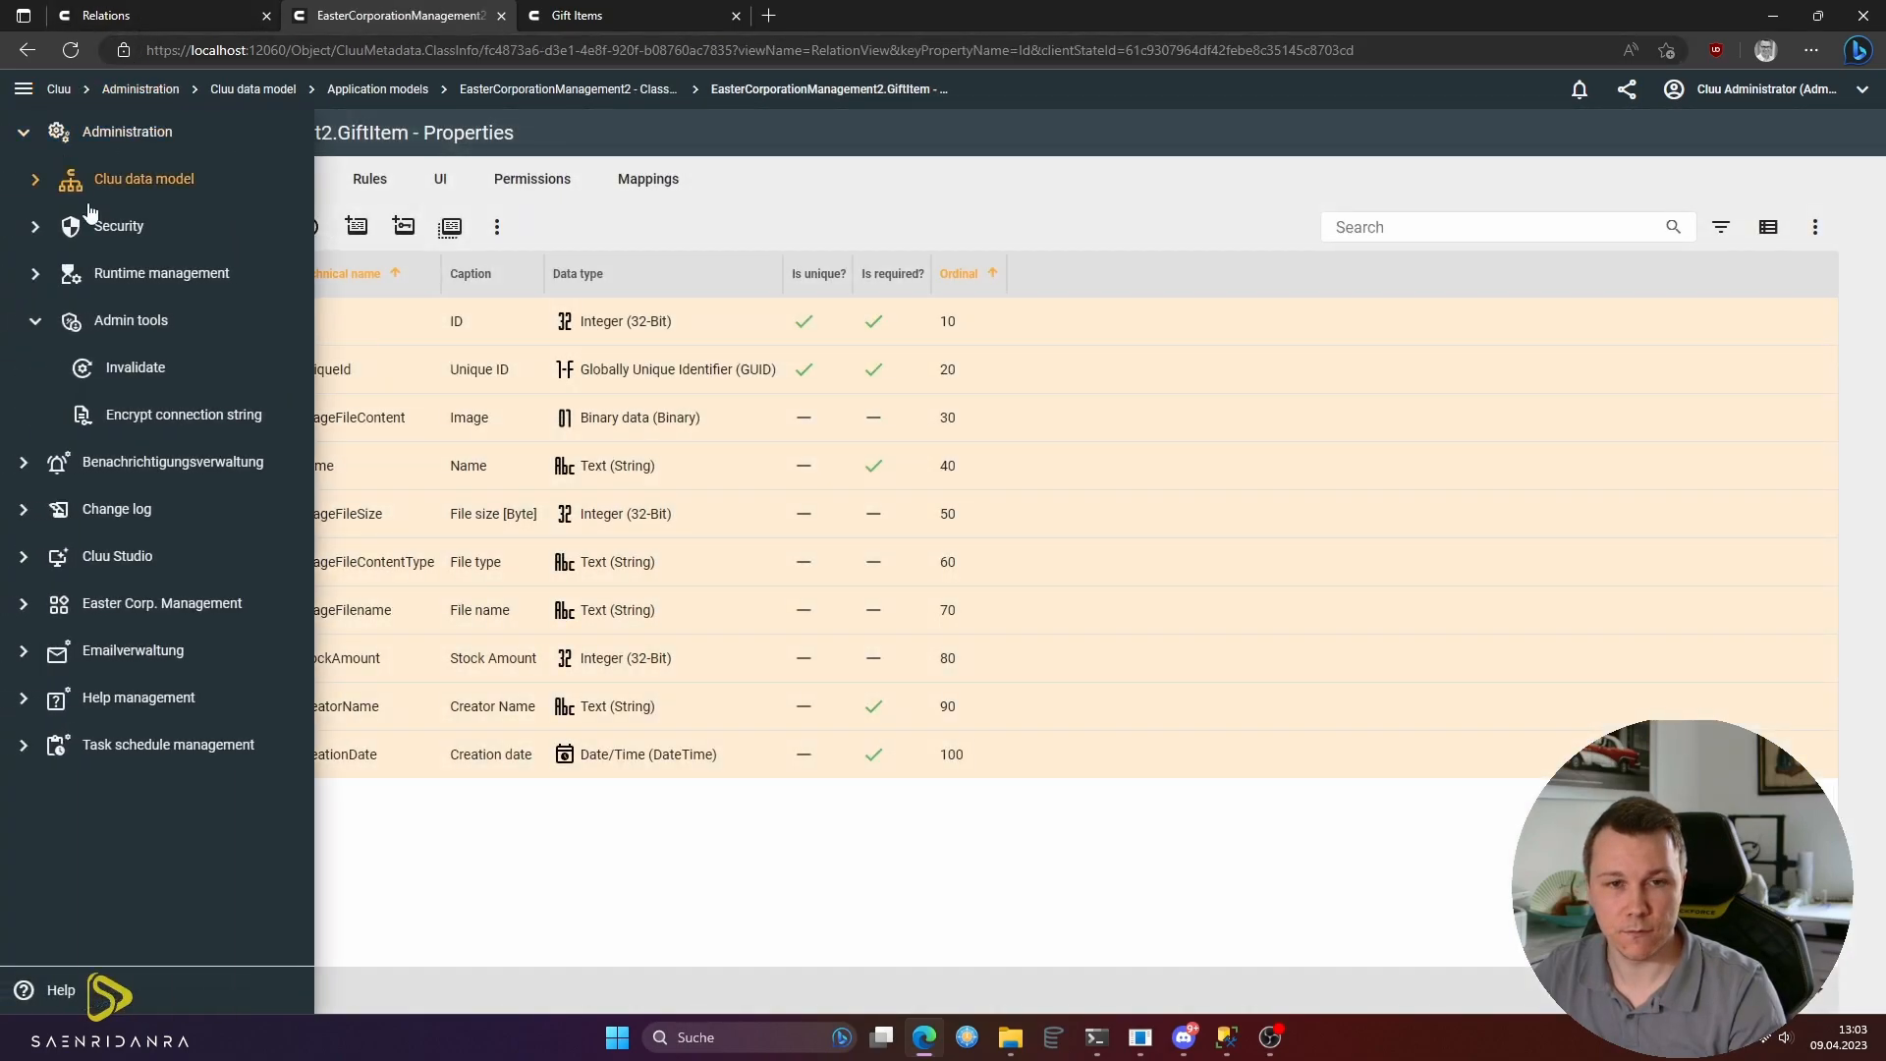
pyautogui.click(155, 371)
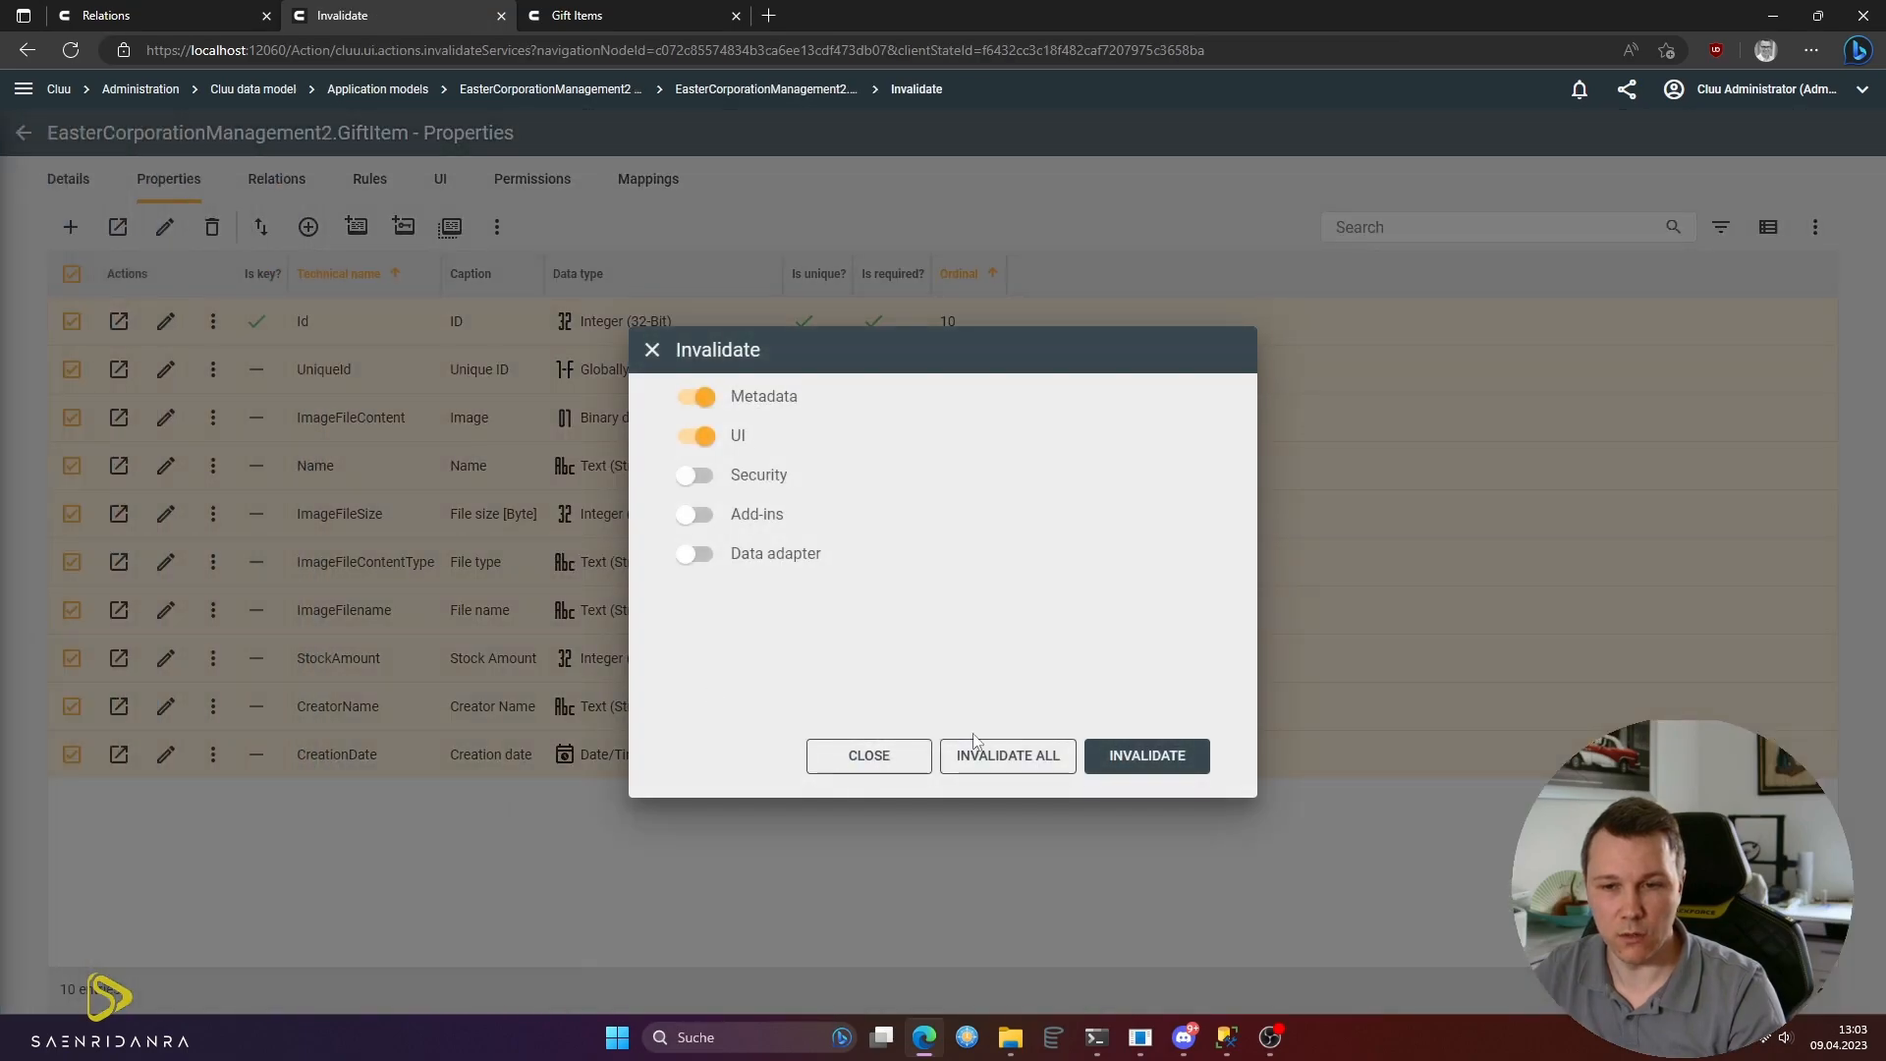
pyautogui.click(1192, 762)
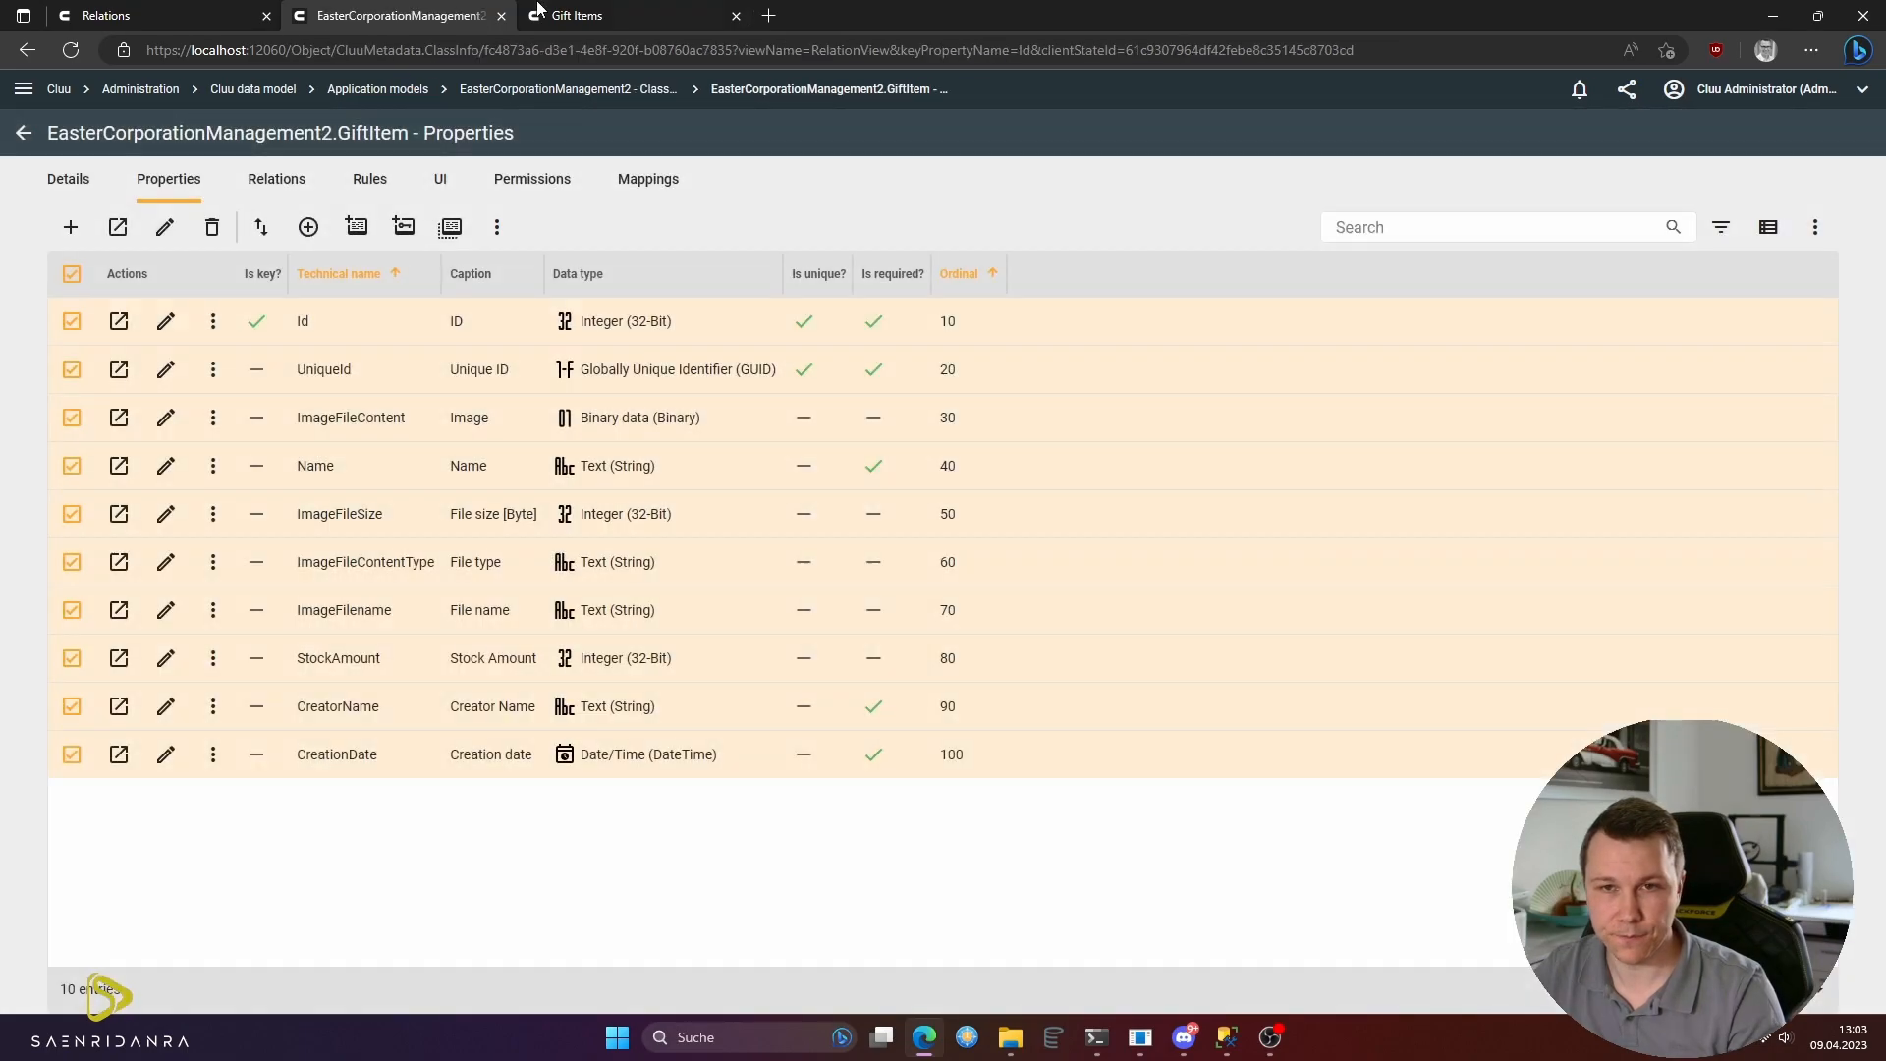
# - View the Gift Item class's data to check the column order, and return to the class details
pyautogui.click(71, 195)
pyautogui.click(165, 227)
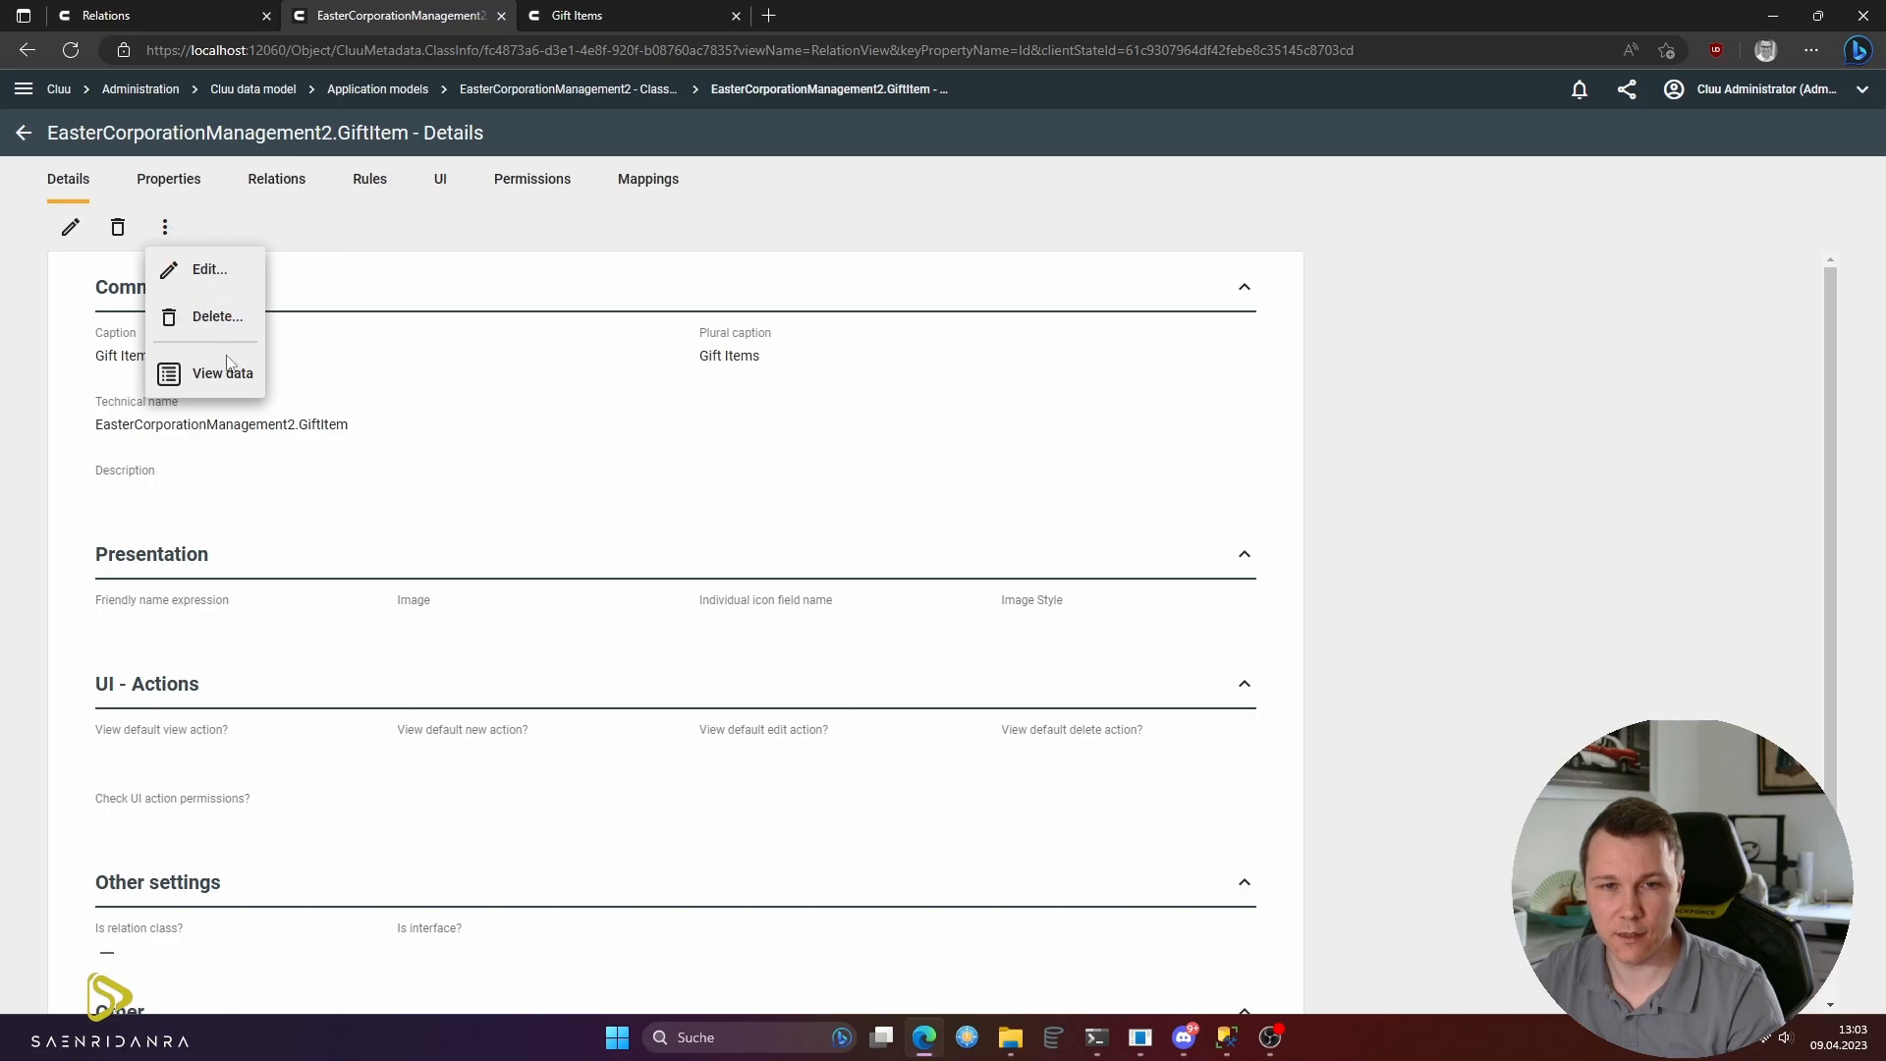
pyautogui.click(216, 383)
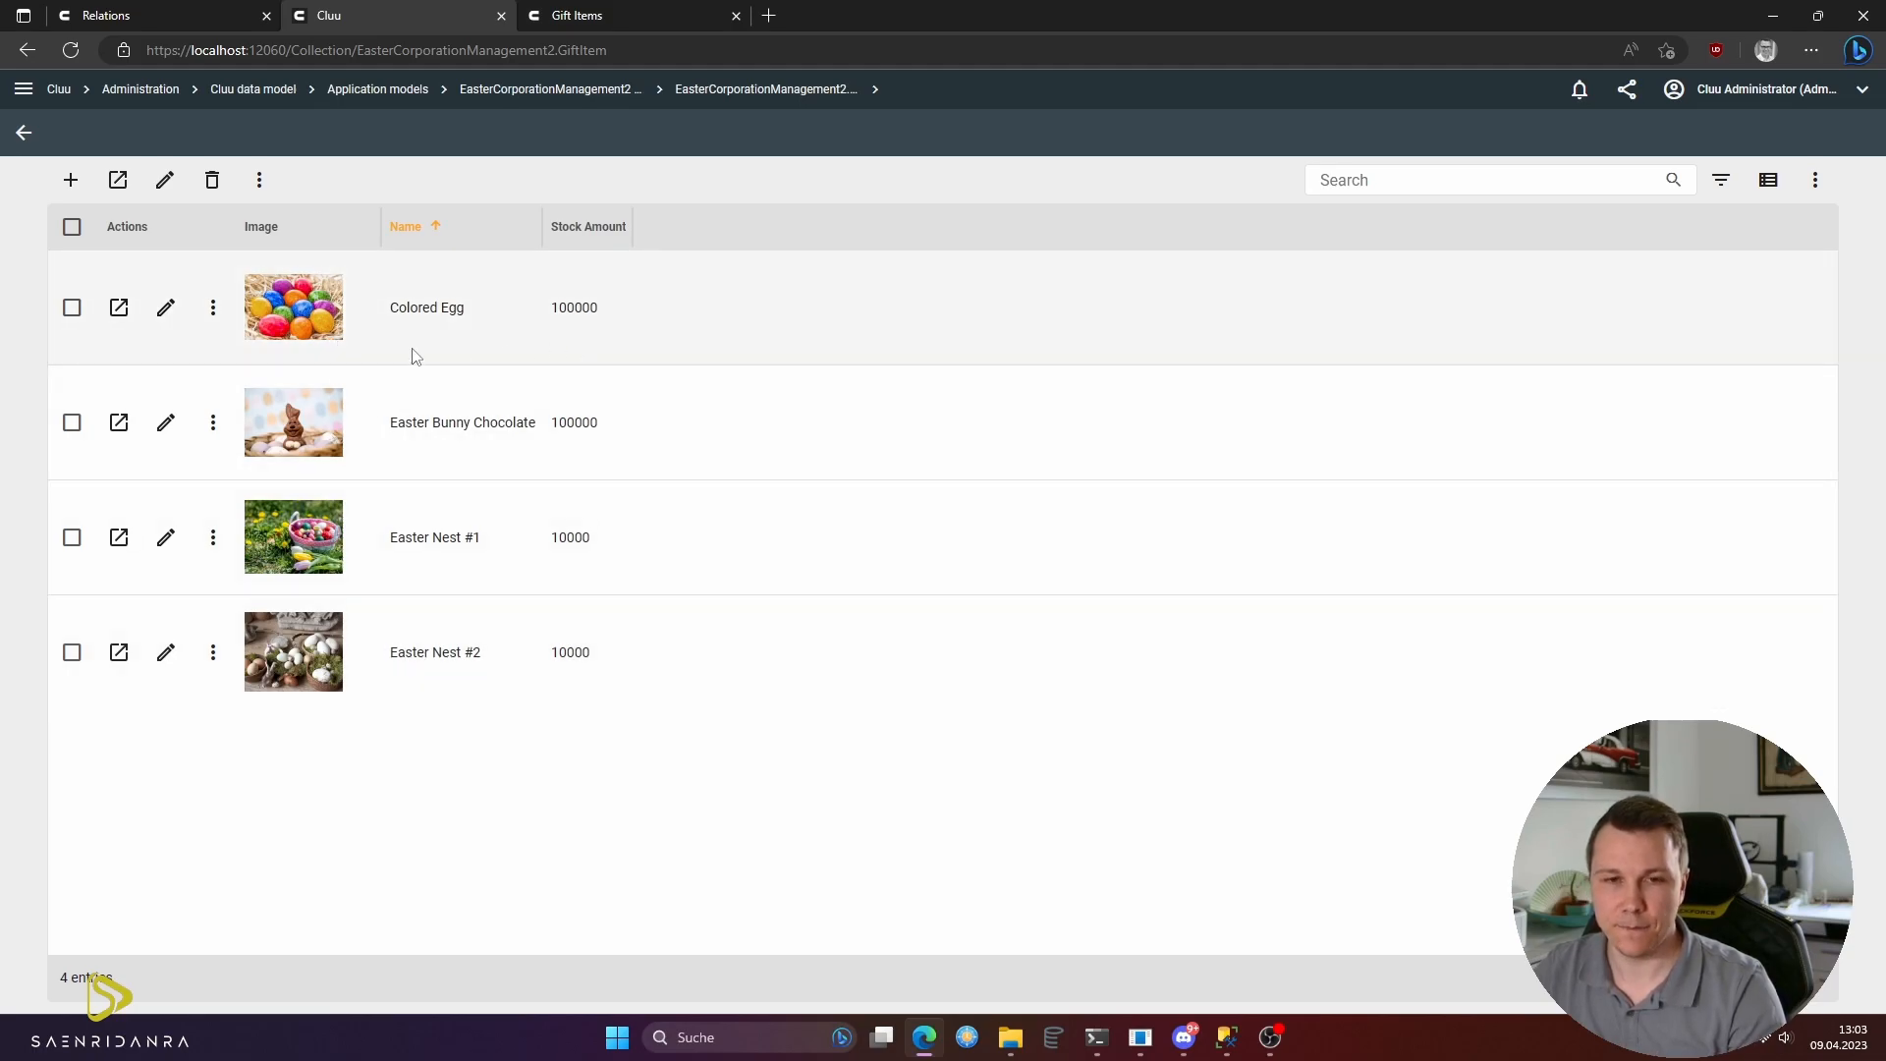
pyautogui.hotkey('alt', 'Left')
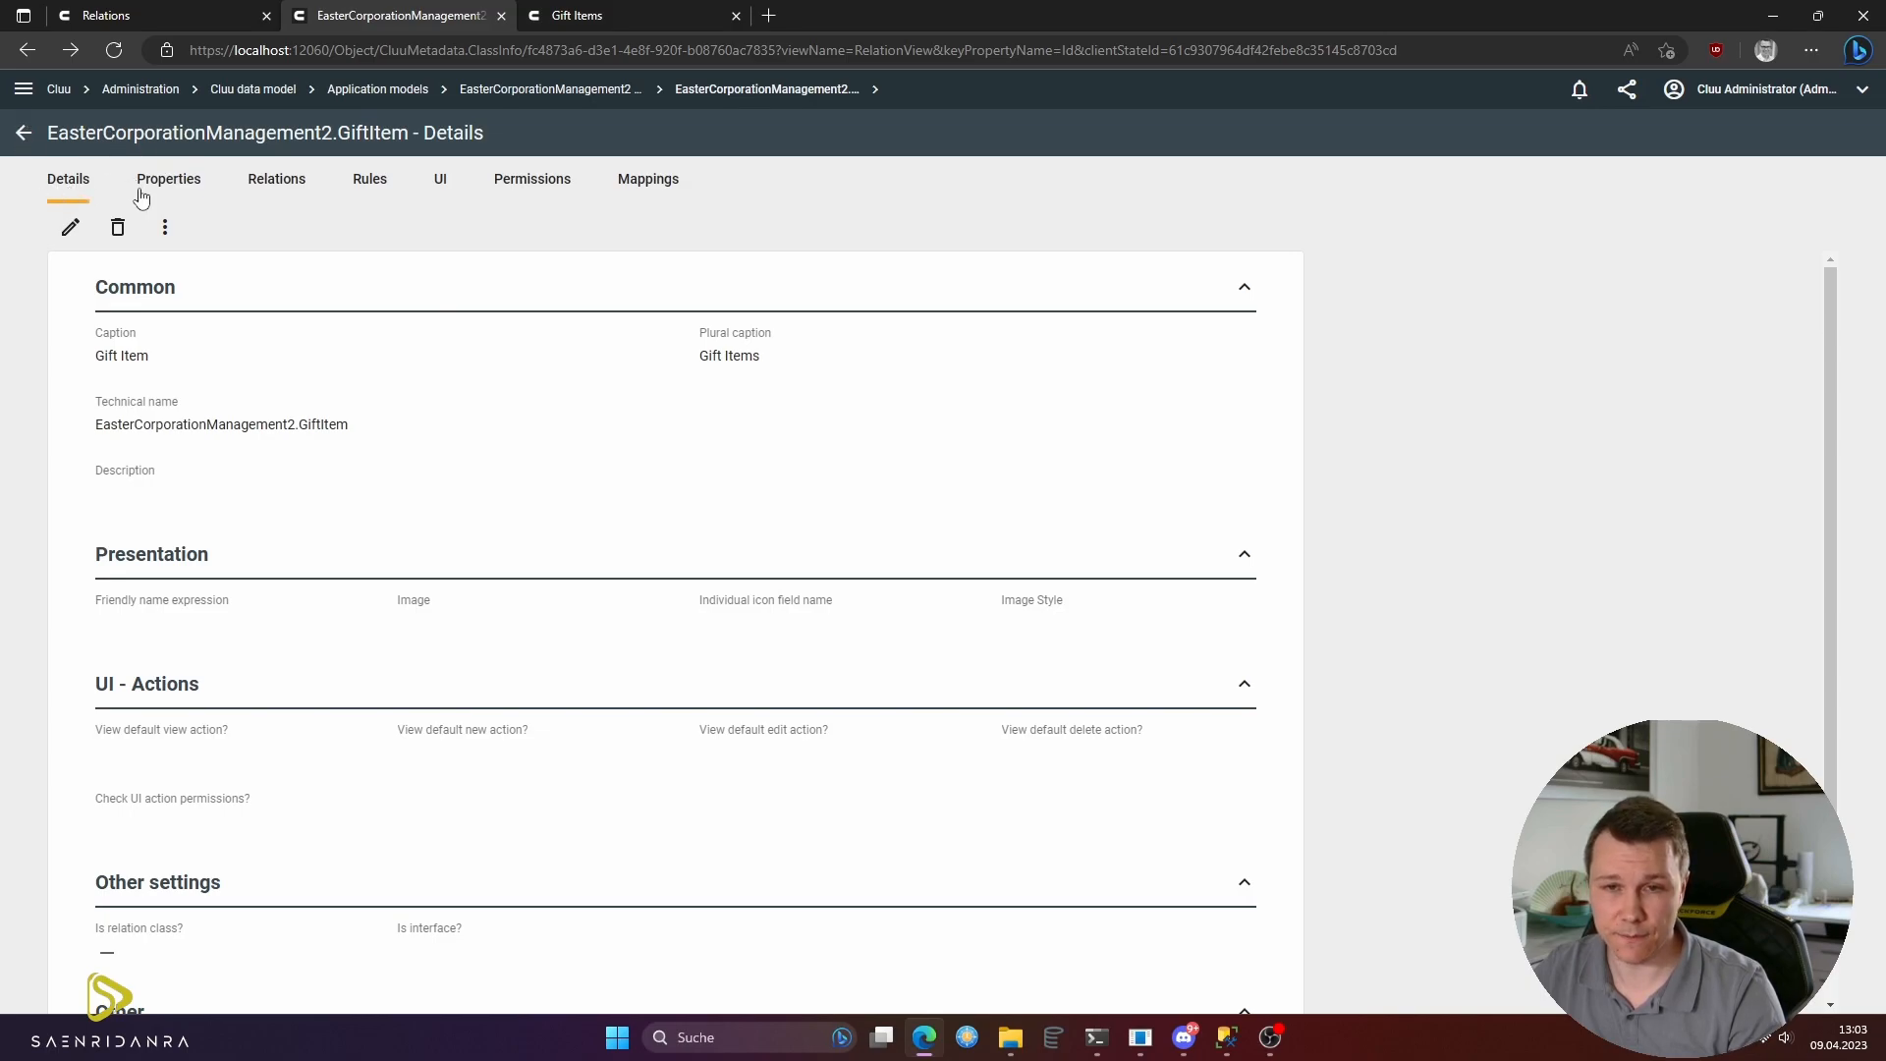
# - Return to the EasterCorporationManagement2 class list and open the properties of the Gift Package class
pyautogui.click(24, 135)
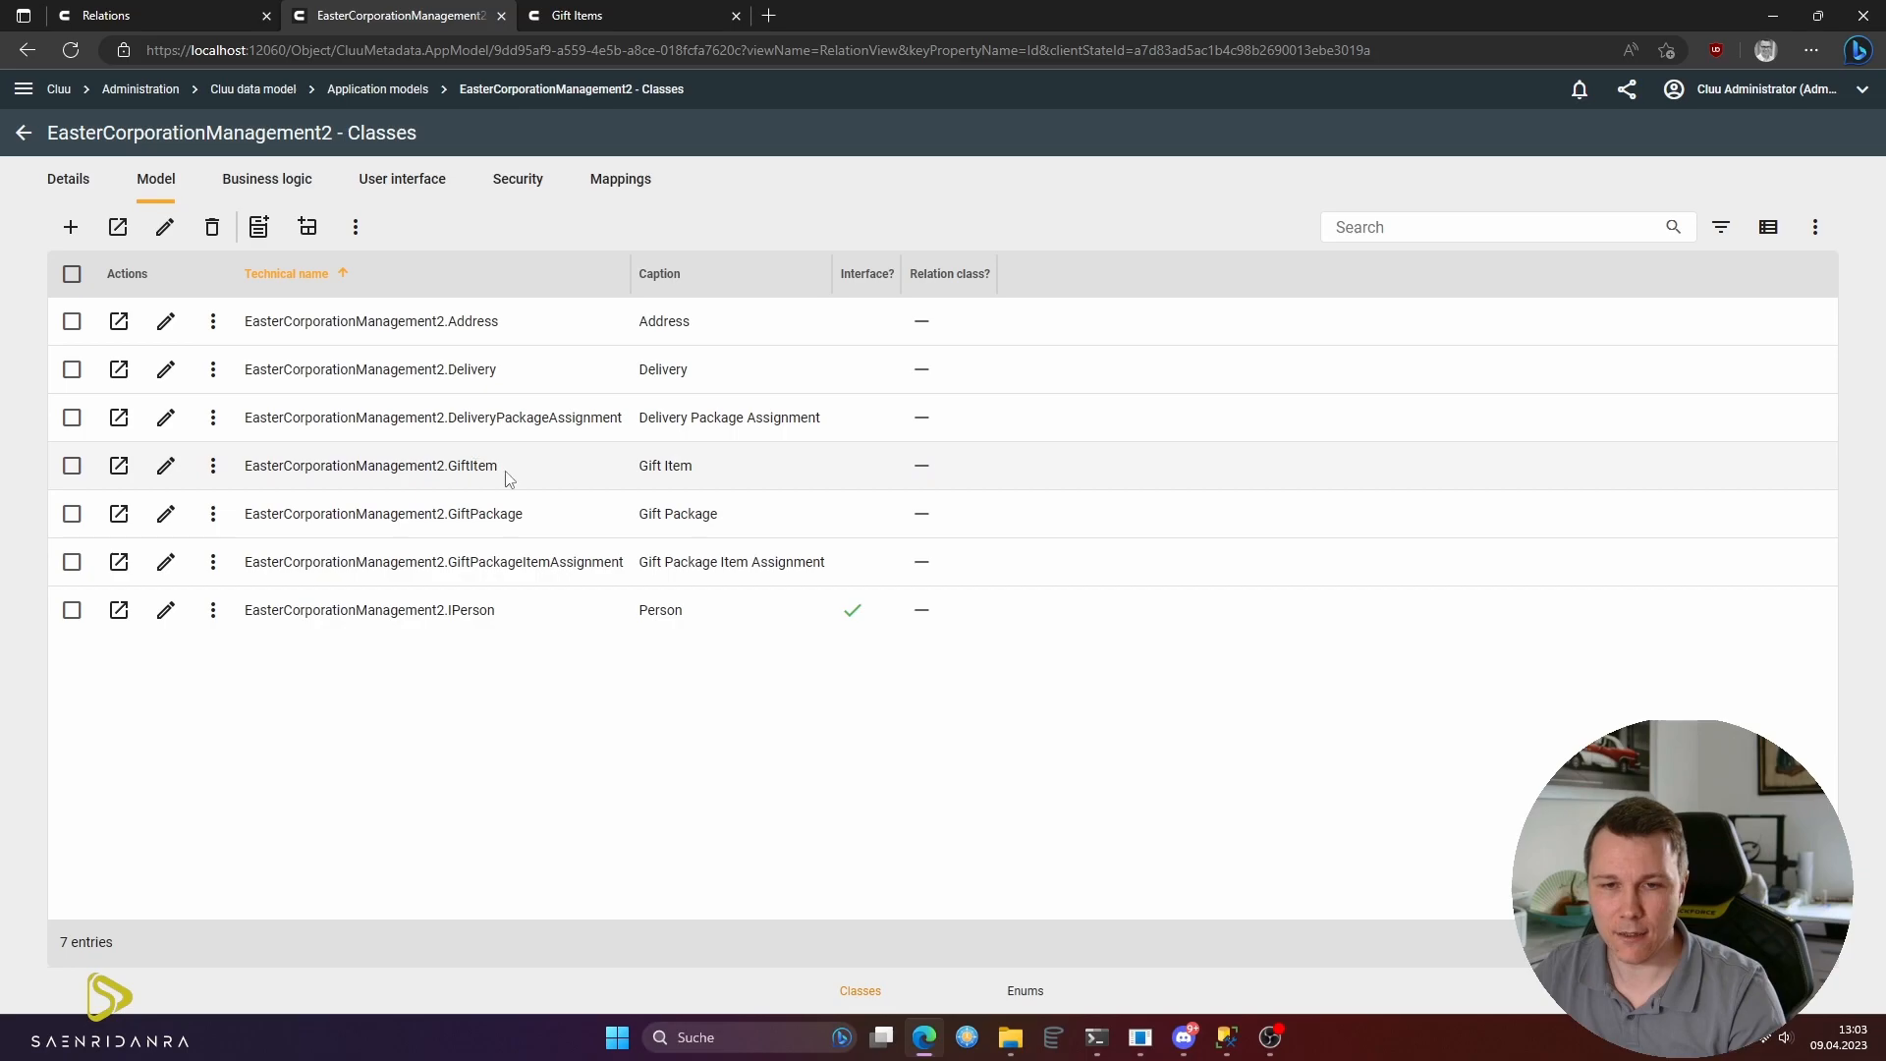
pyautogui.click(119, 515)
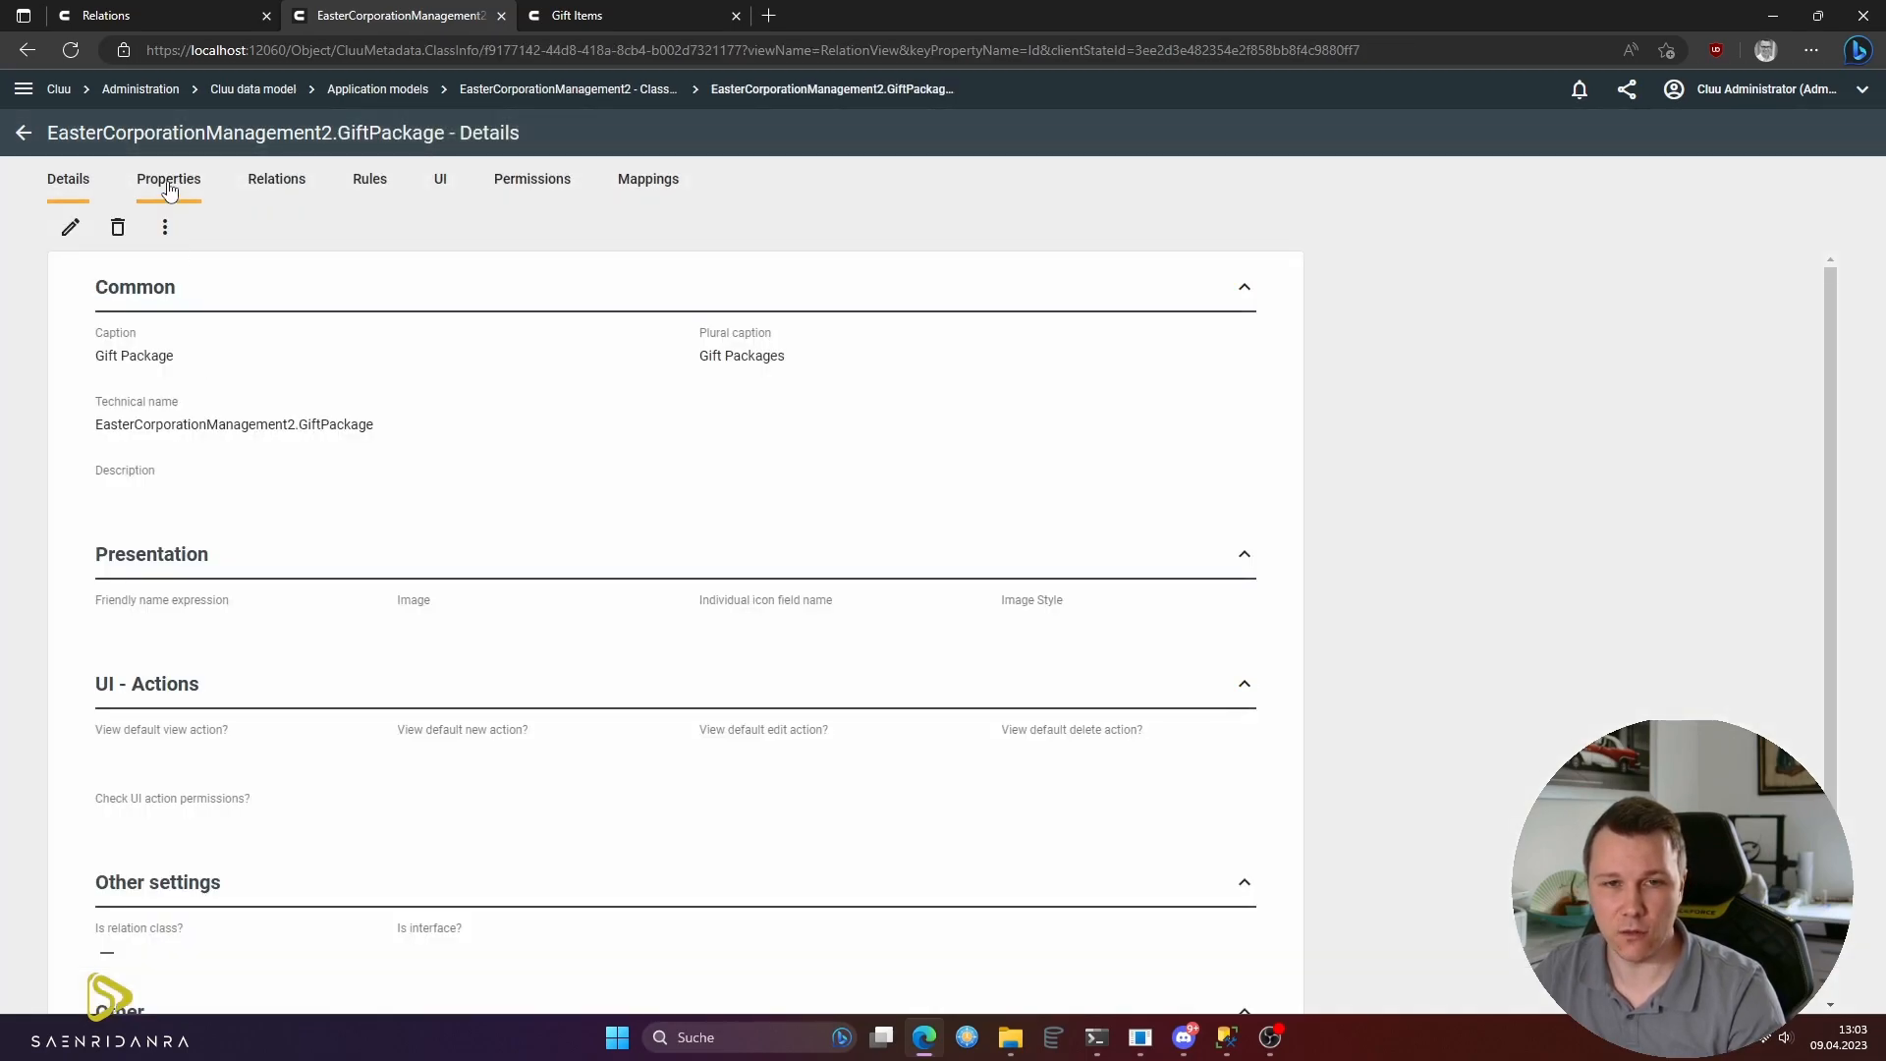
pyautogui.click(170, 192)
# - Switch to SQL Server Management Studio and examine the GiftPackages table and its Name column in the diagram, and return to Cluu
pyautogui.click(1228, 1046)
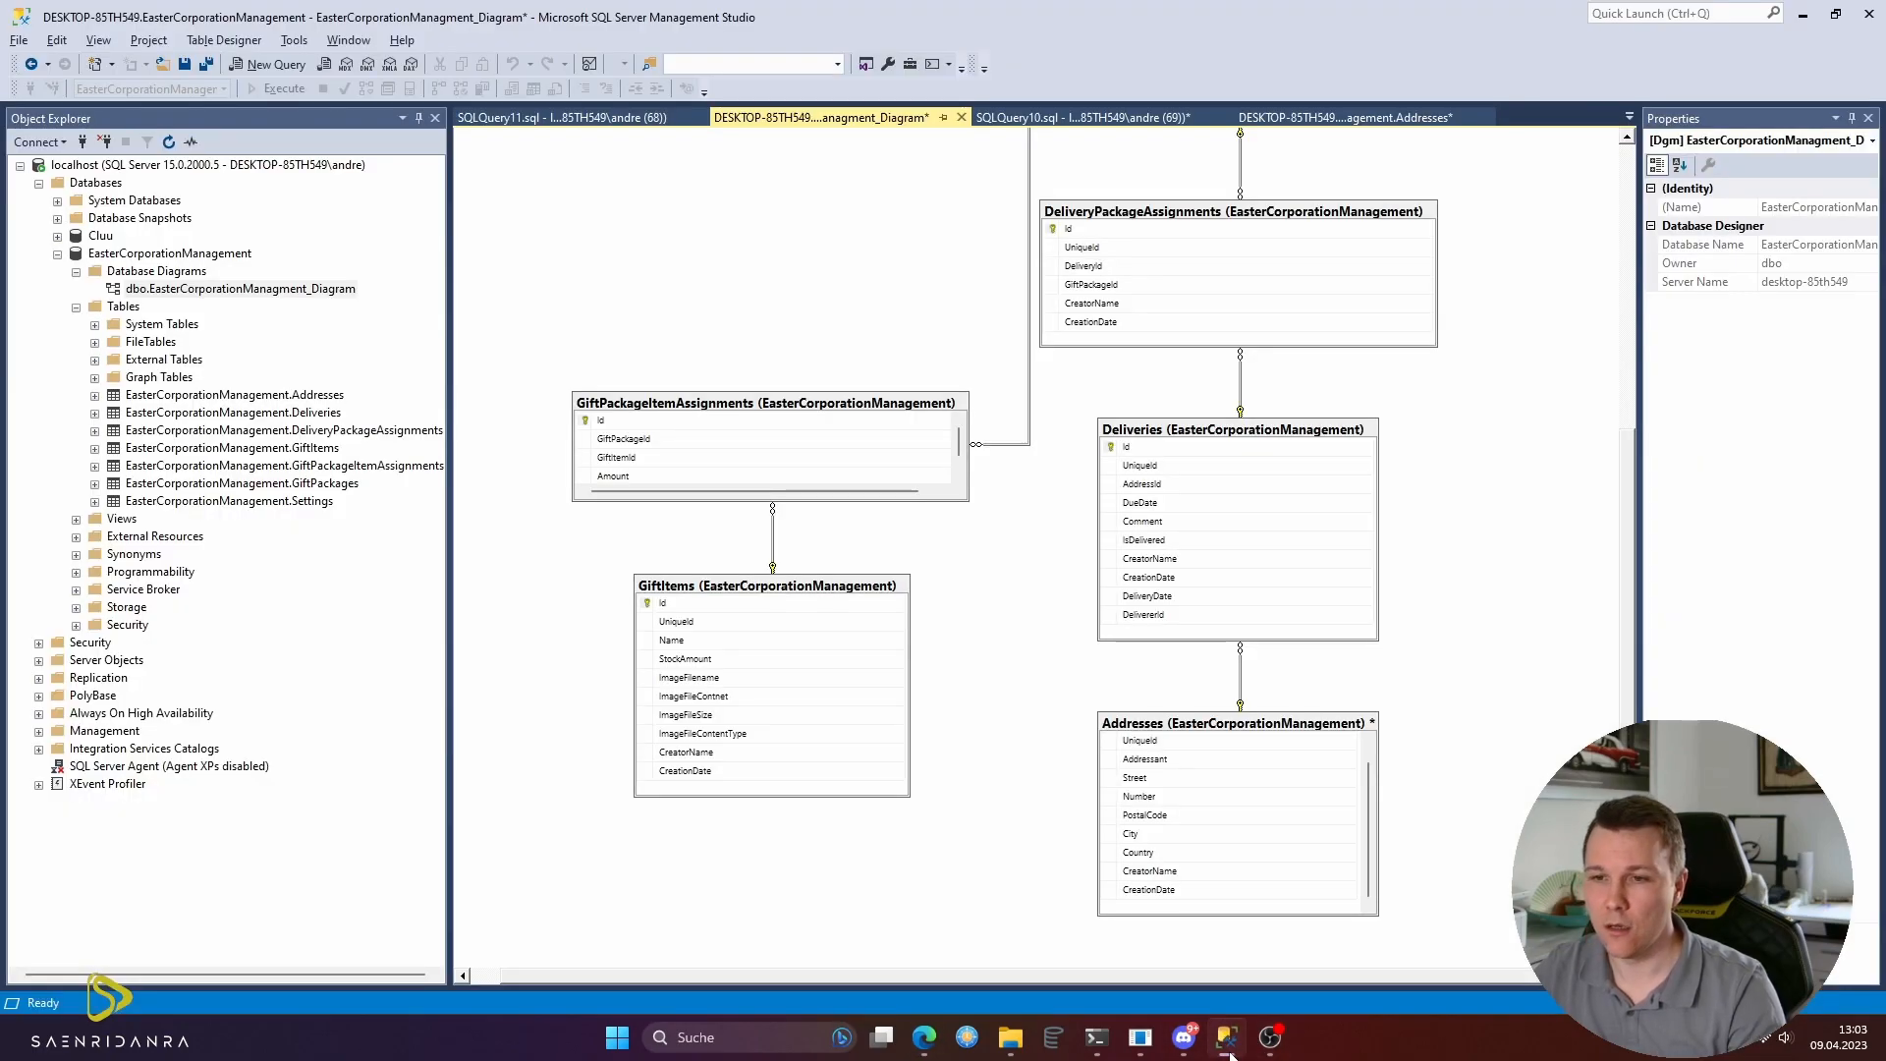
pyautogui.scroll(4, 925, 449)
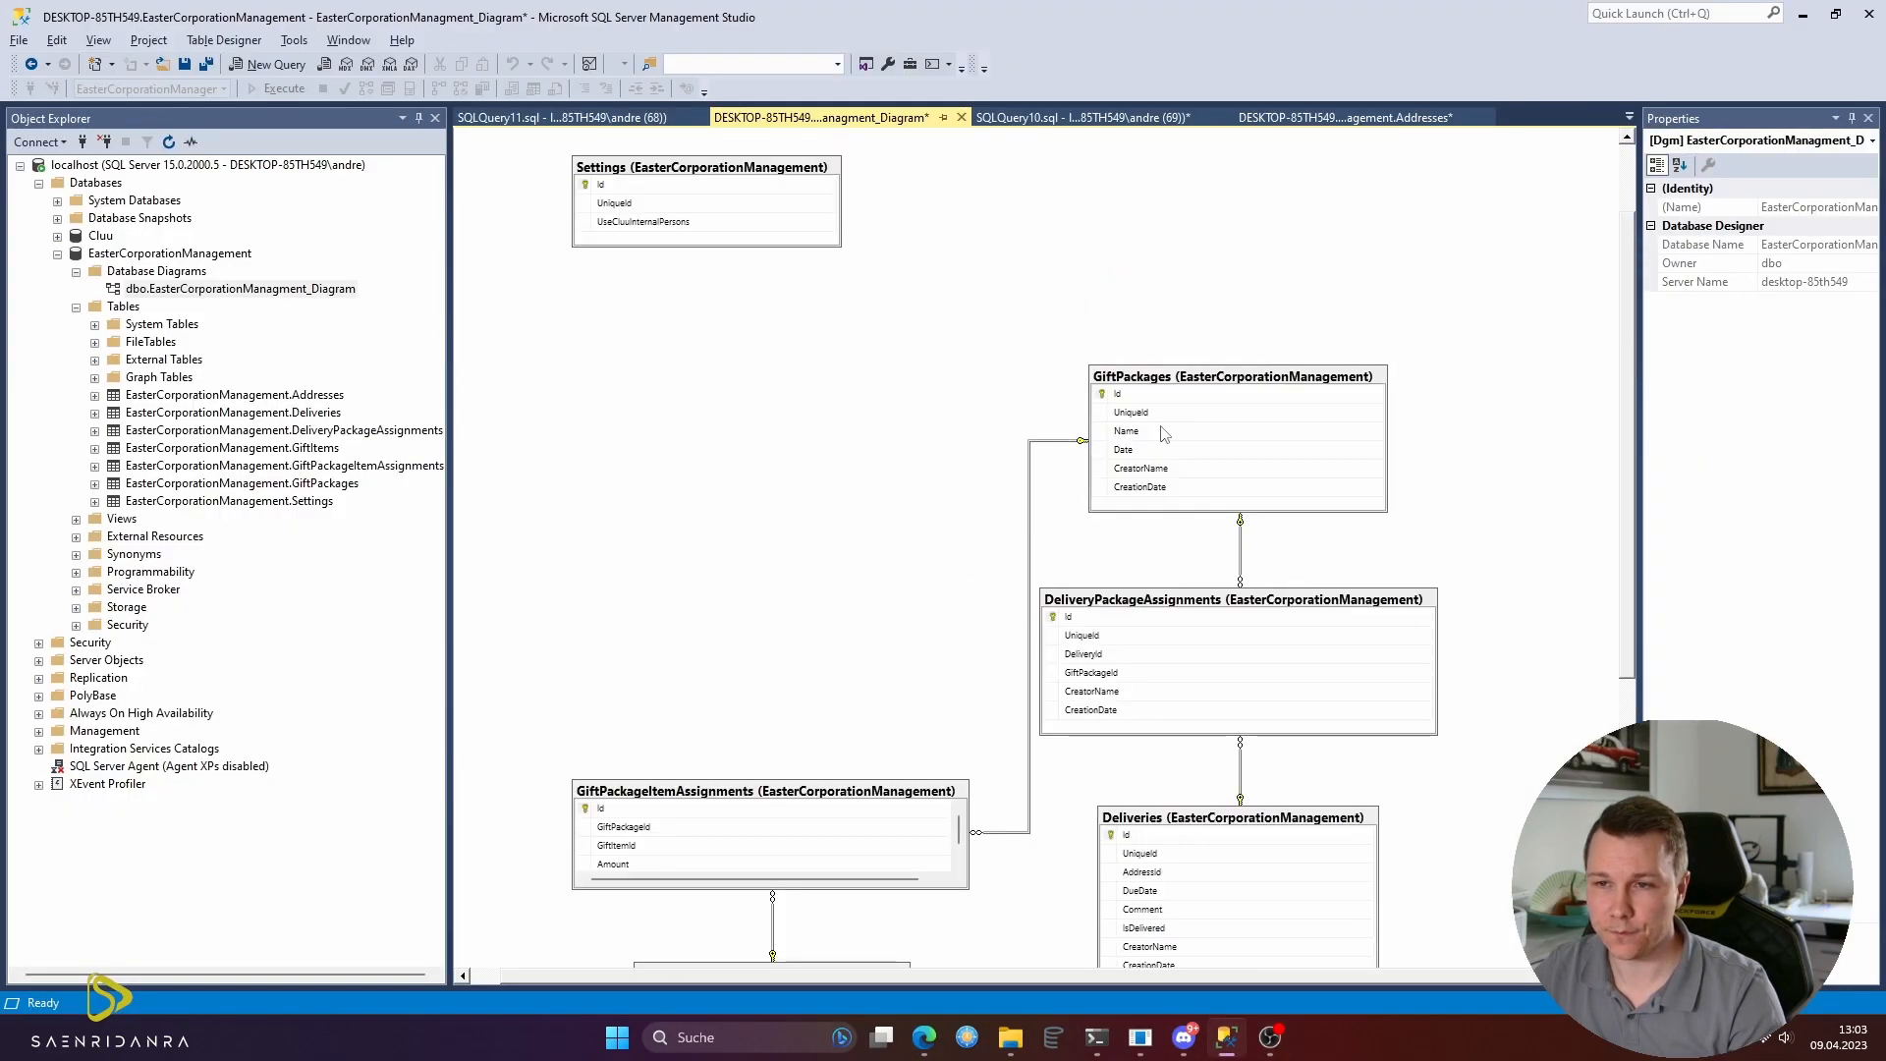
pyautogui.click(1159, 432)
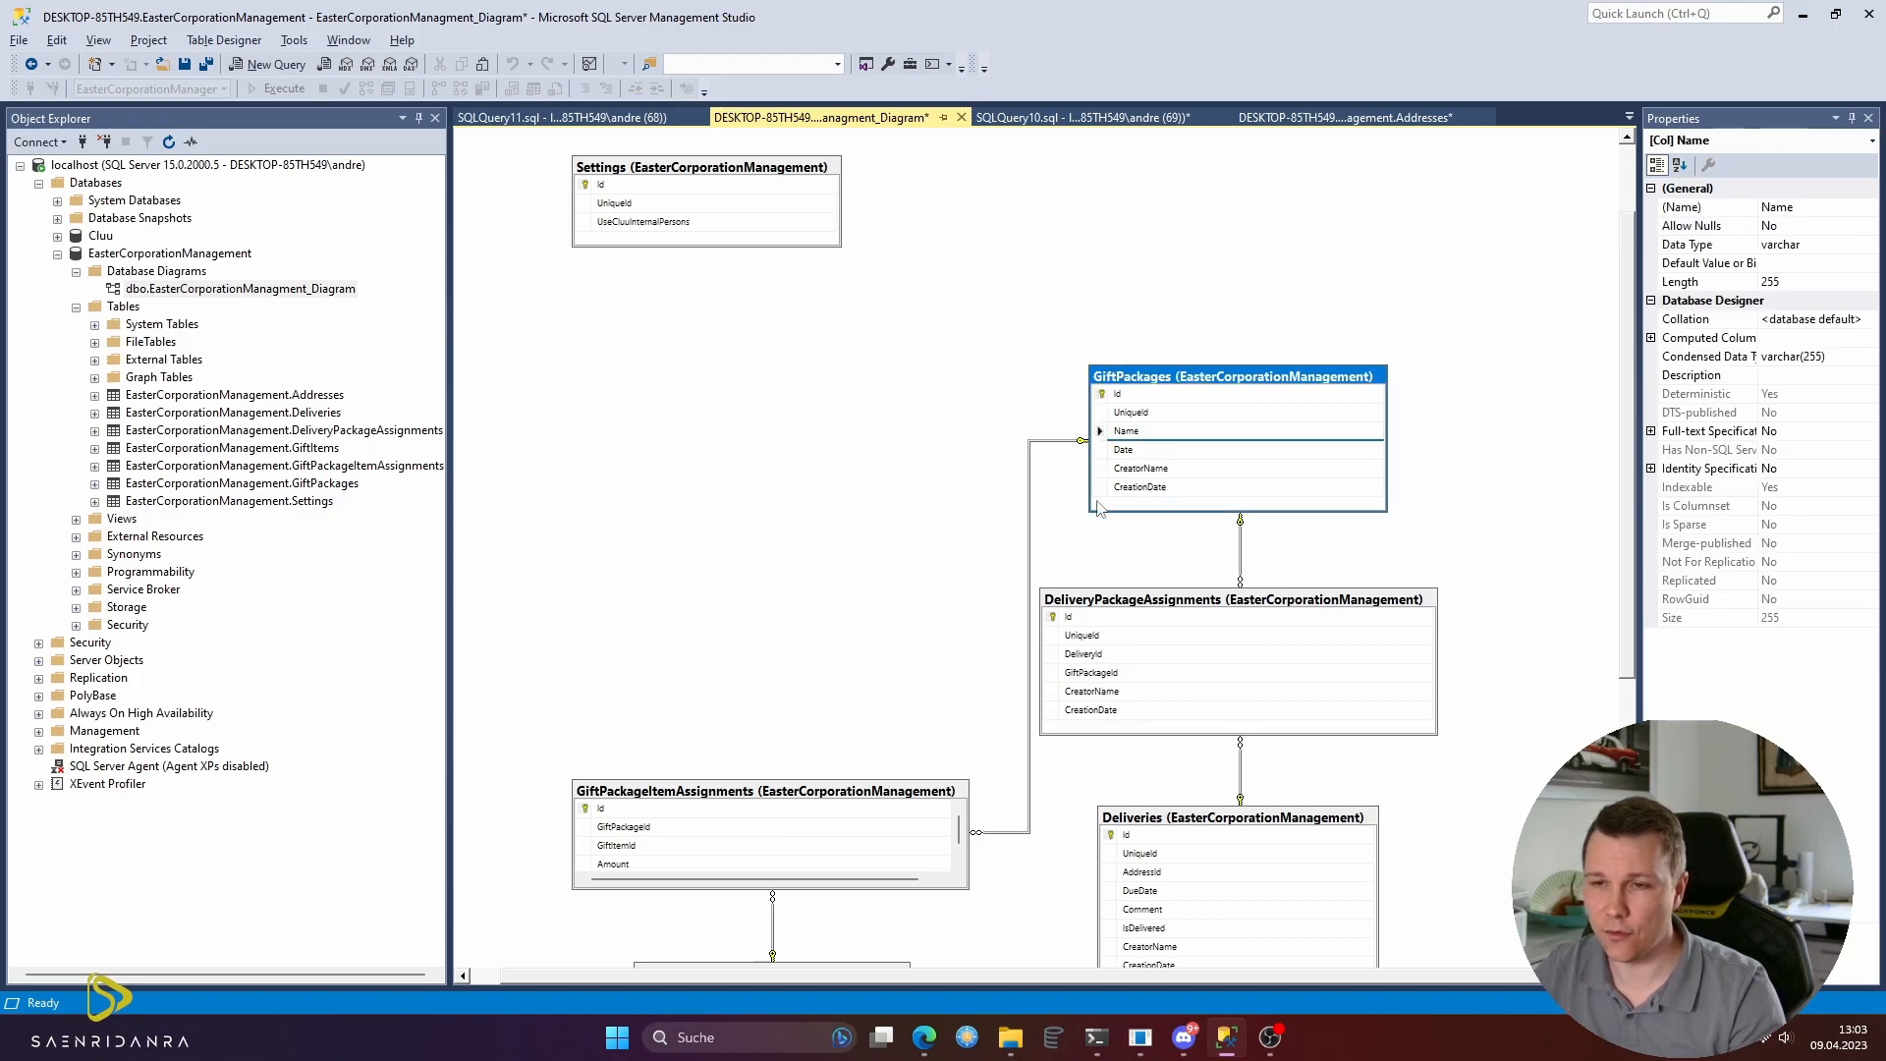
pyautogui.click(914, 526)
pyautogui.hotkey('alt', 'Tab')
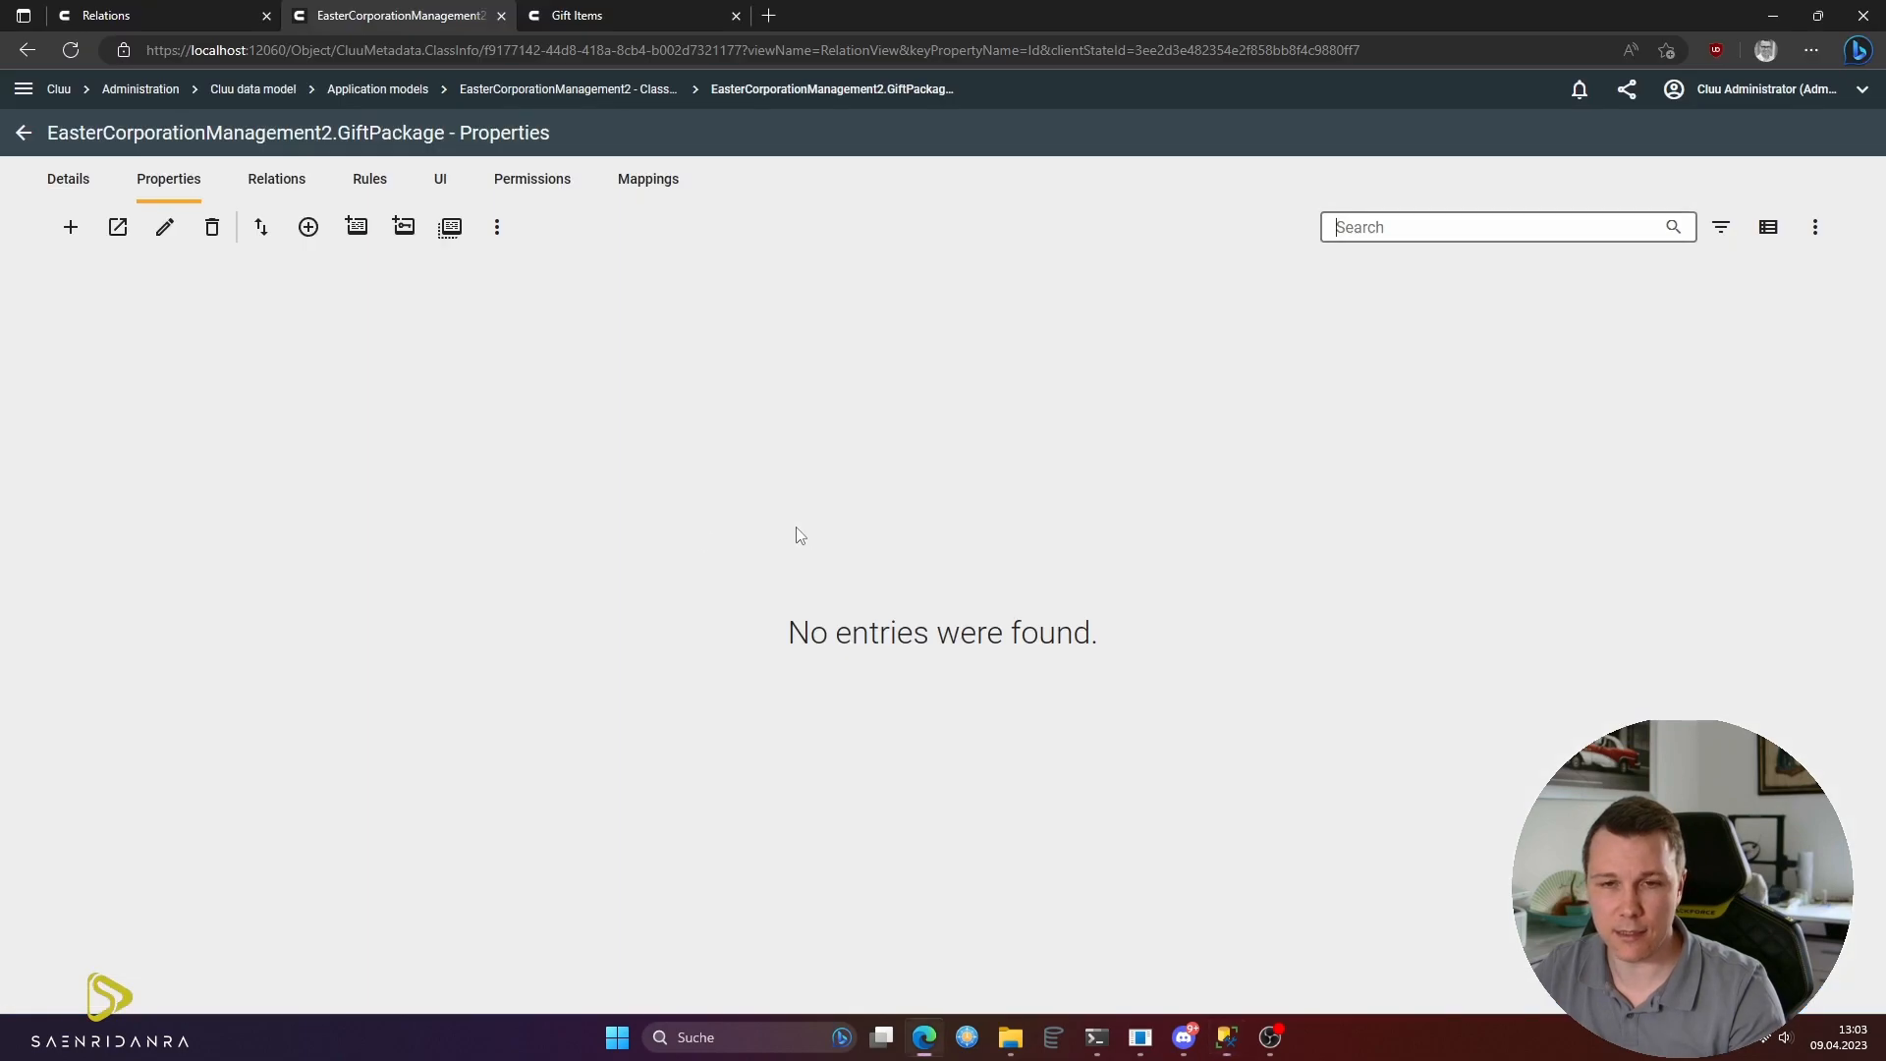
# - Start quick property creation for Gift Package, selecting Unique ID, Globally unique ID, Caption, Creator and Creation date
pyautogui.click(360, 230)
pyautogui.click(625, 432)
pyautogui.click(634, 456)
pyautogui.scroll(-2, 627, 637)
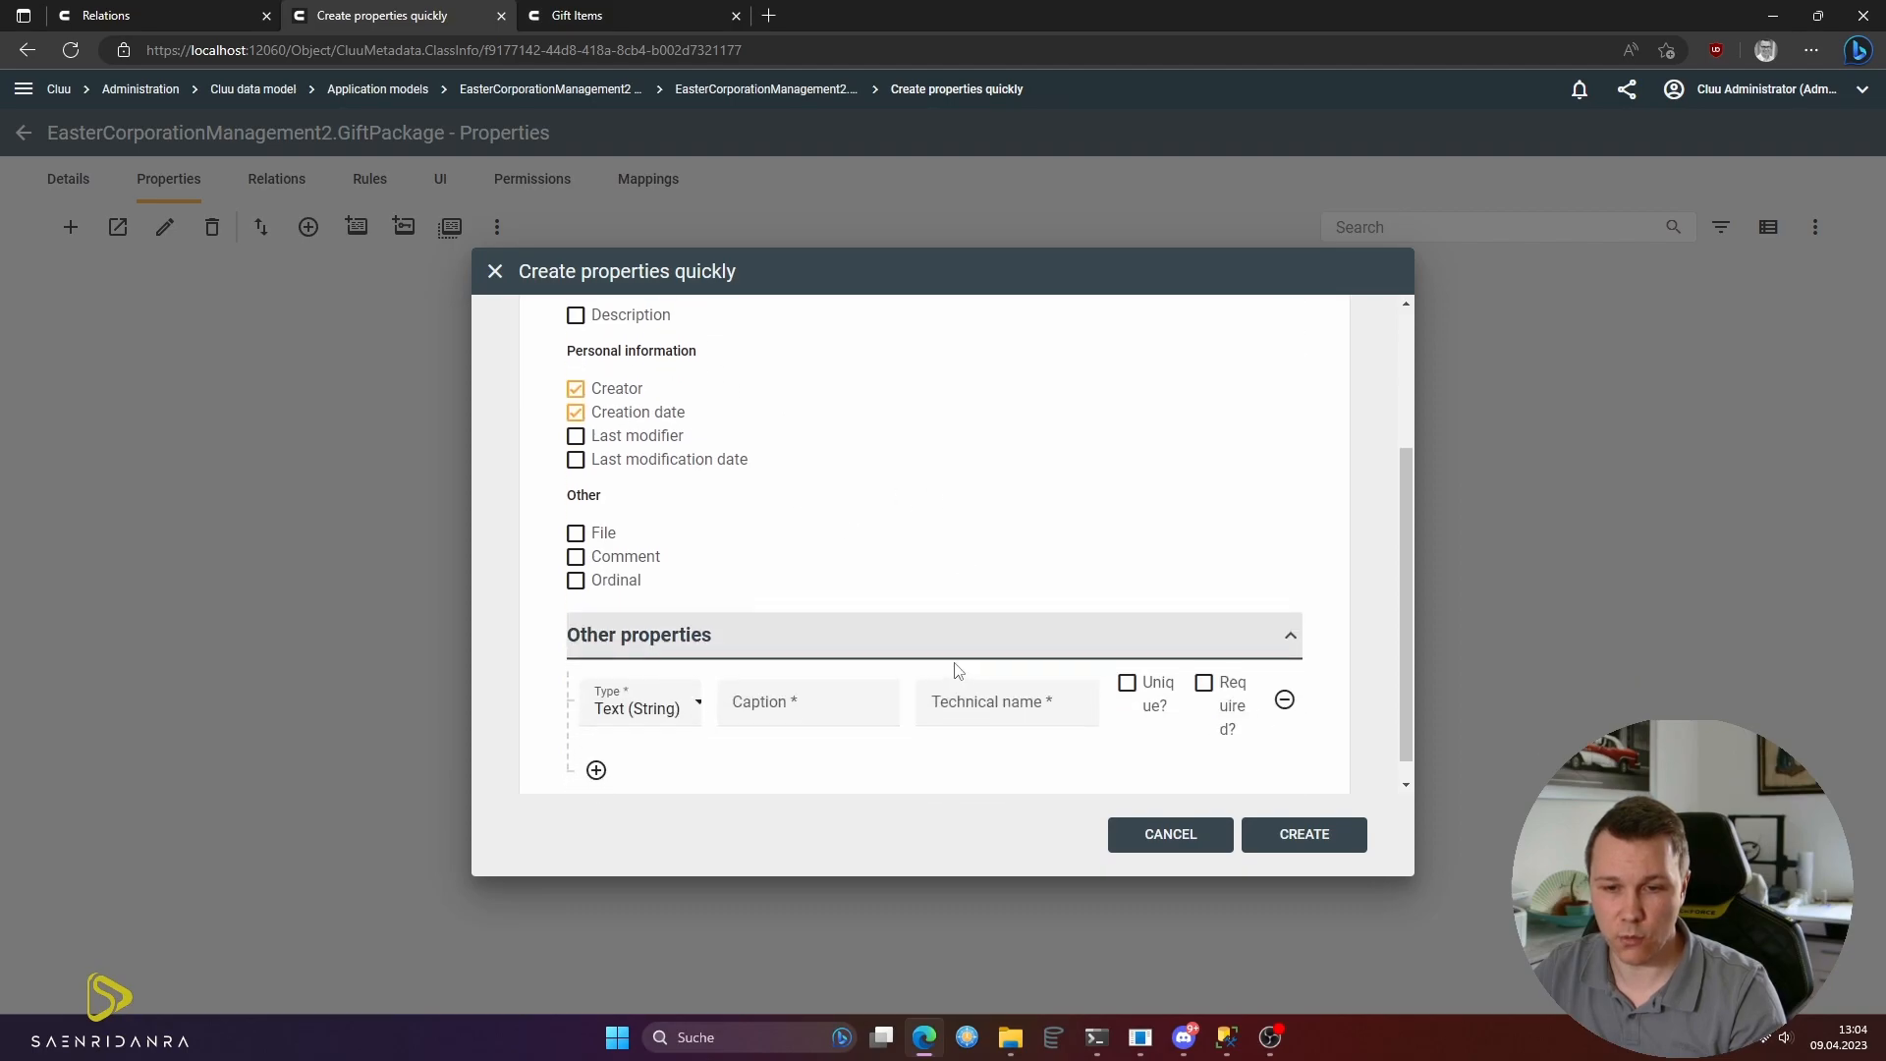
pyautogui.click(633, 701)
pyautogui.click(908, 602)
pyautogui.scroll(2, 907, 602)
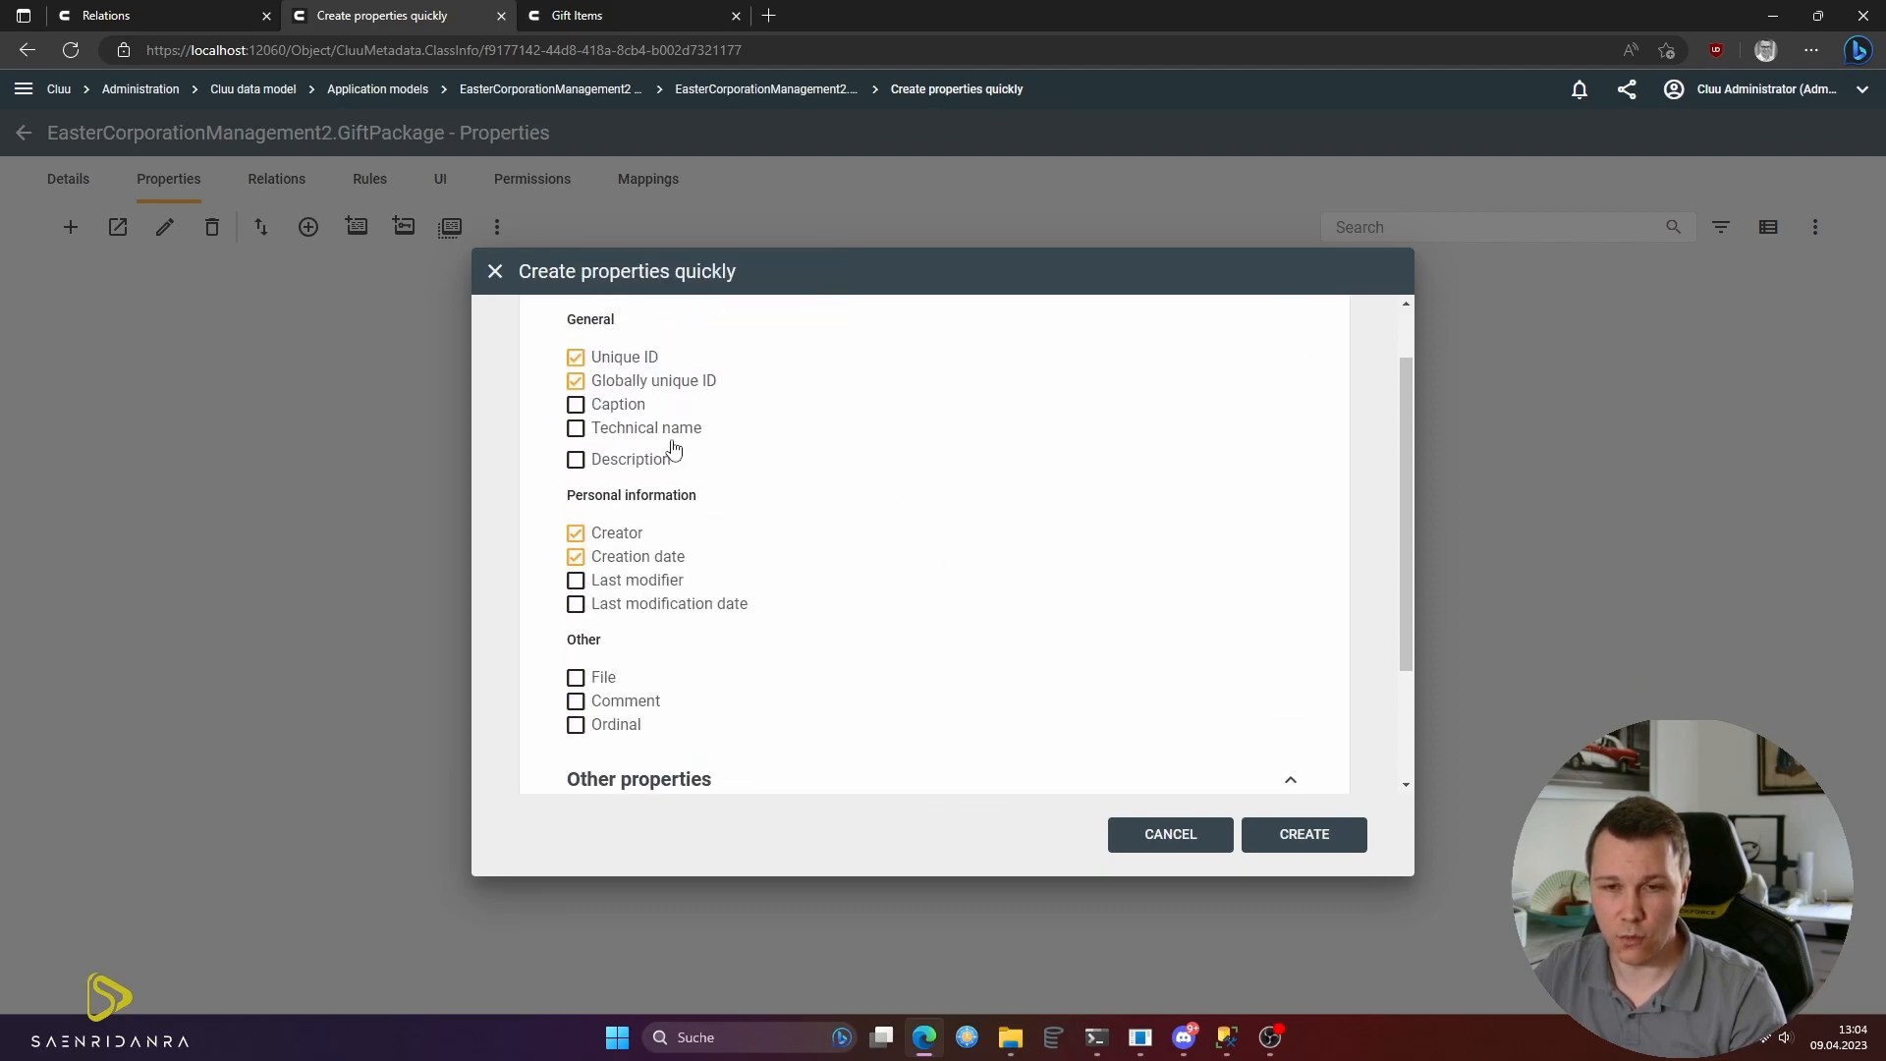
pyautogui.scroll(-2, 991, 583)
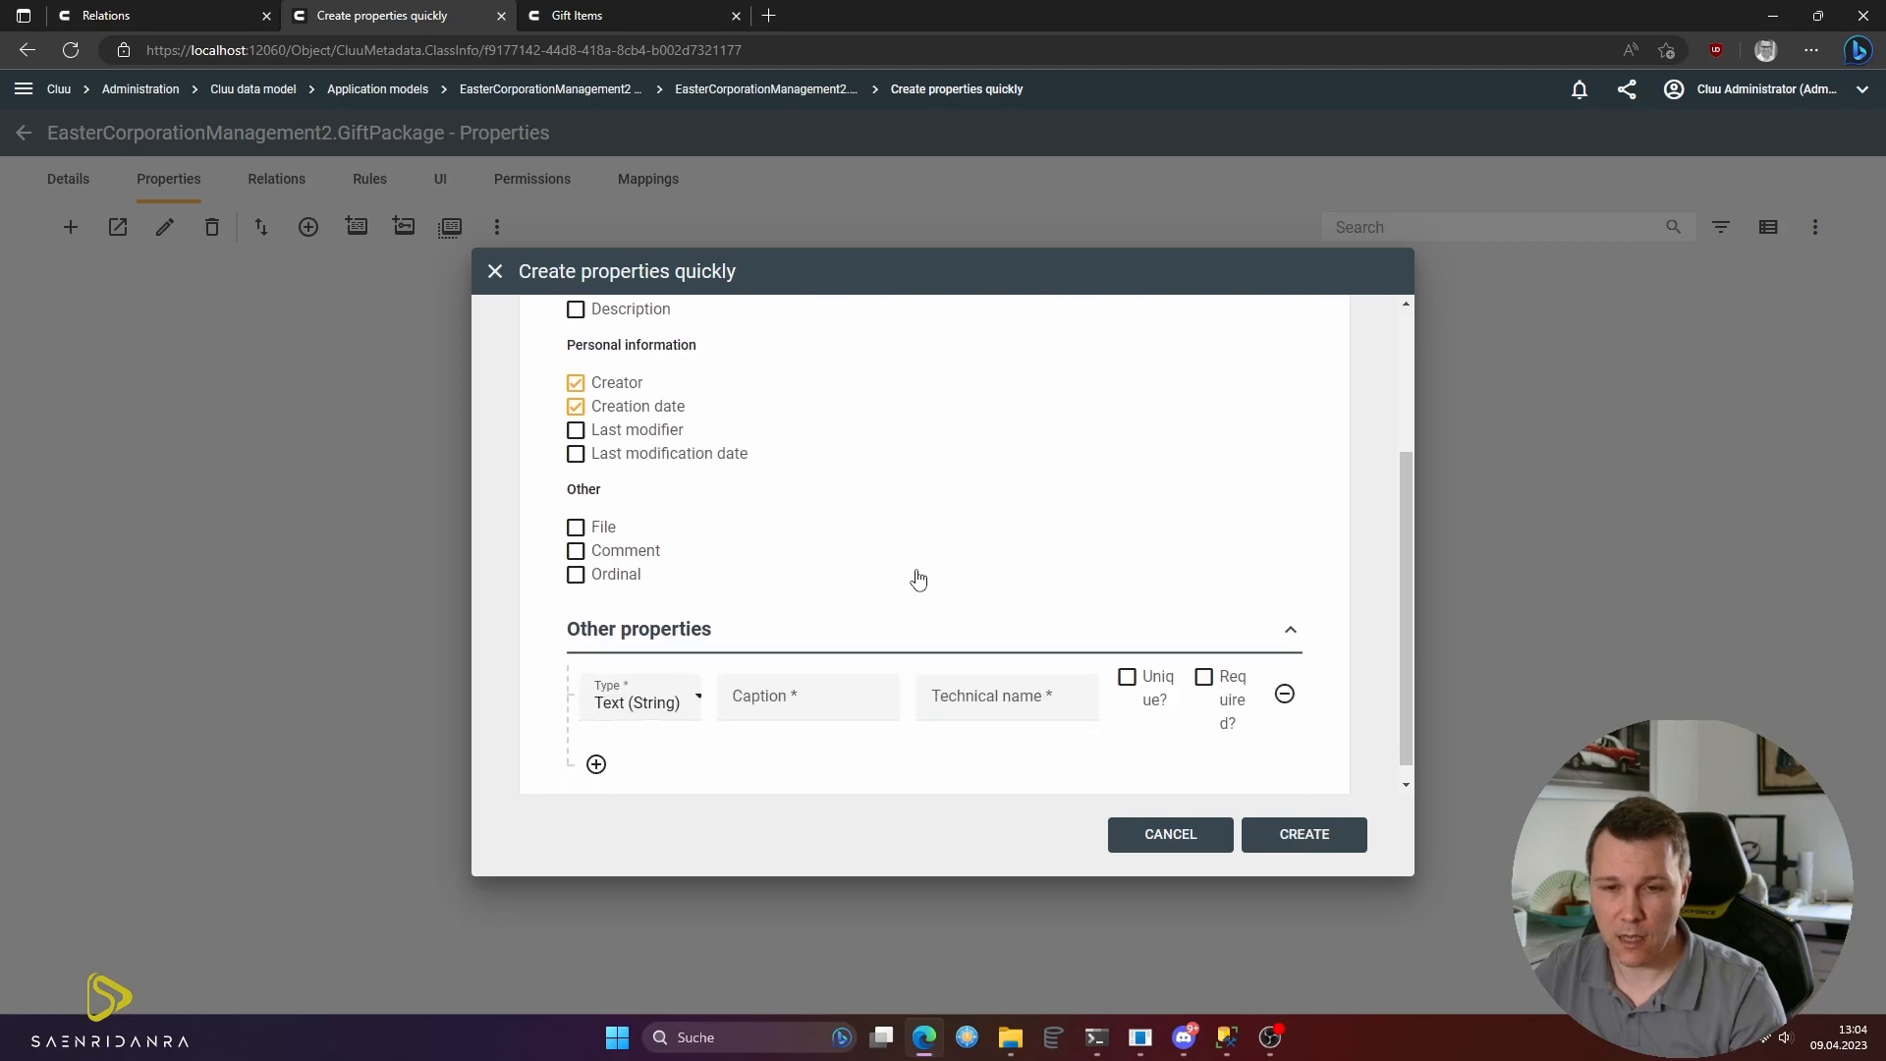
# - Define an additional Date/Time (DateTime) property with the caption and technical name Date
pyautogui.click(697, 695)
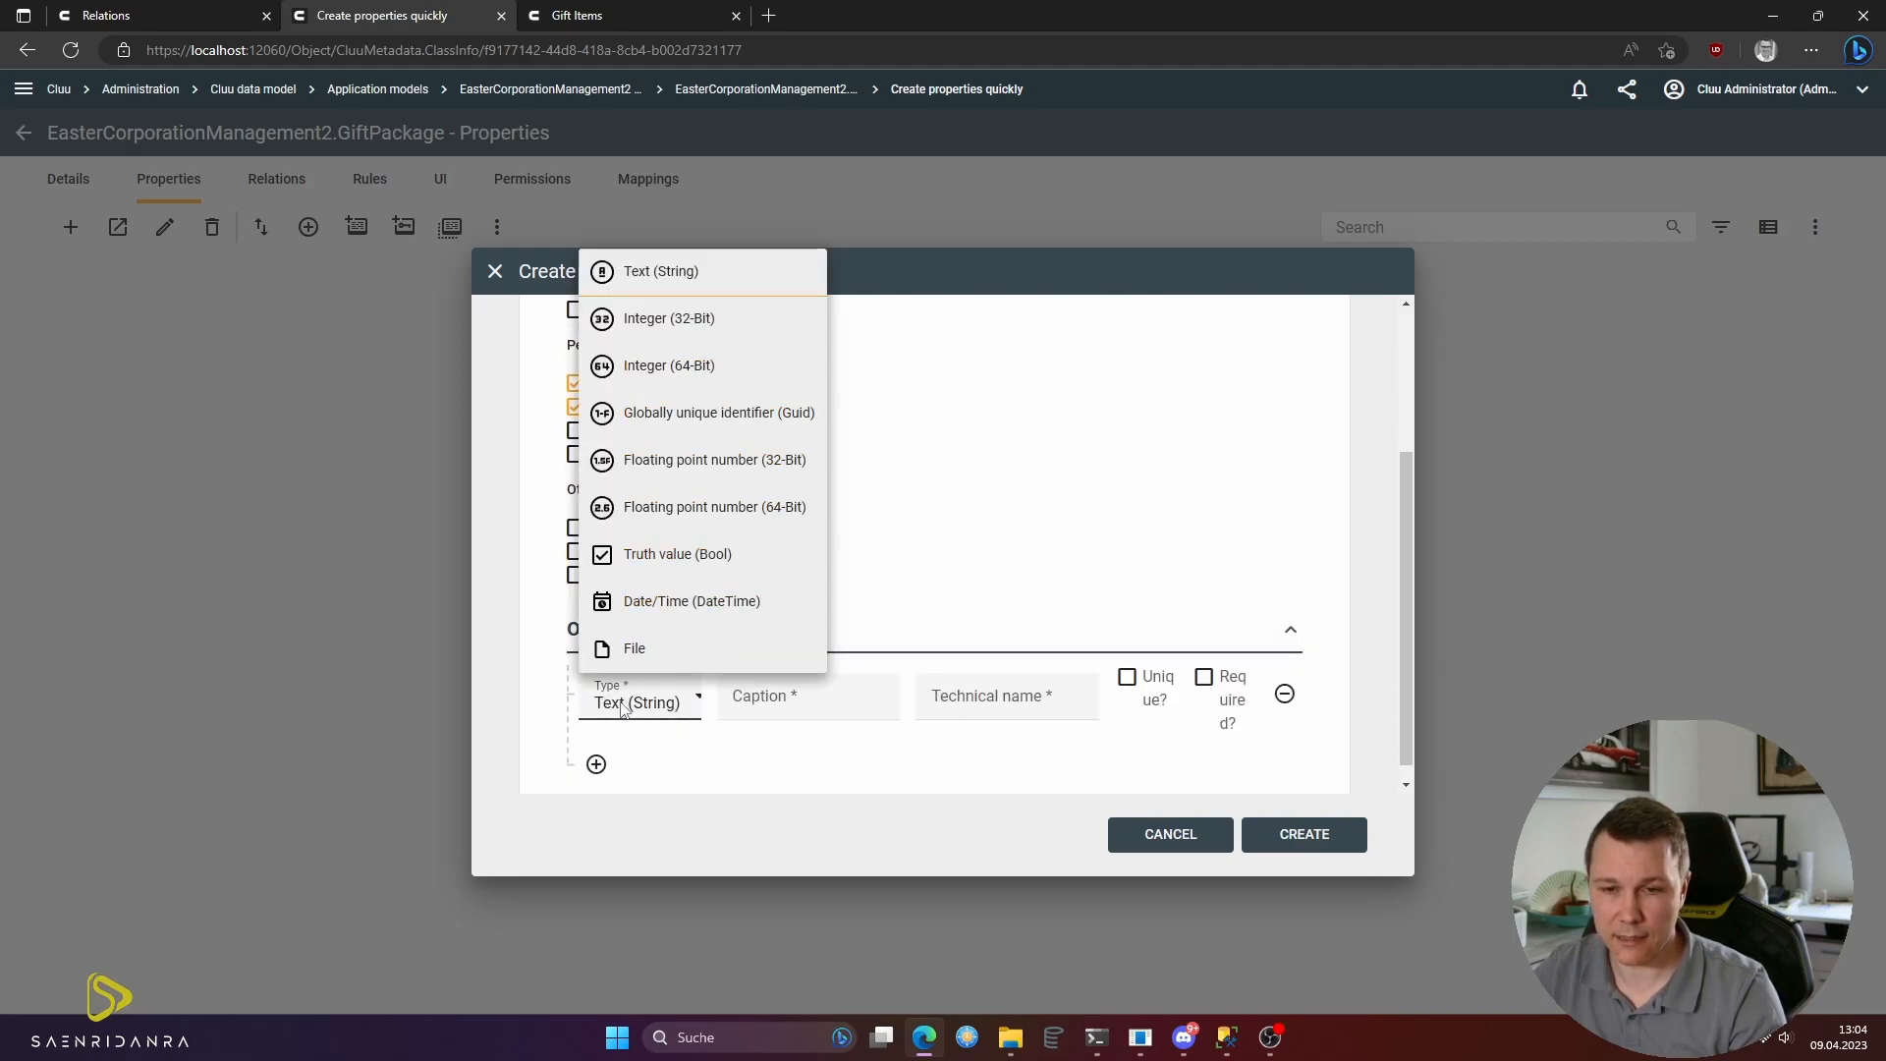
pyautogui.click(686, 603)
pyautogui.click(816, 702)
pyautogui.write('Date')
pyautogui.click(955, 697)
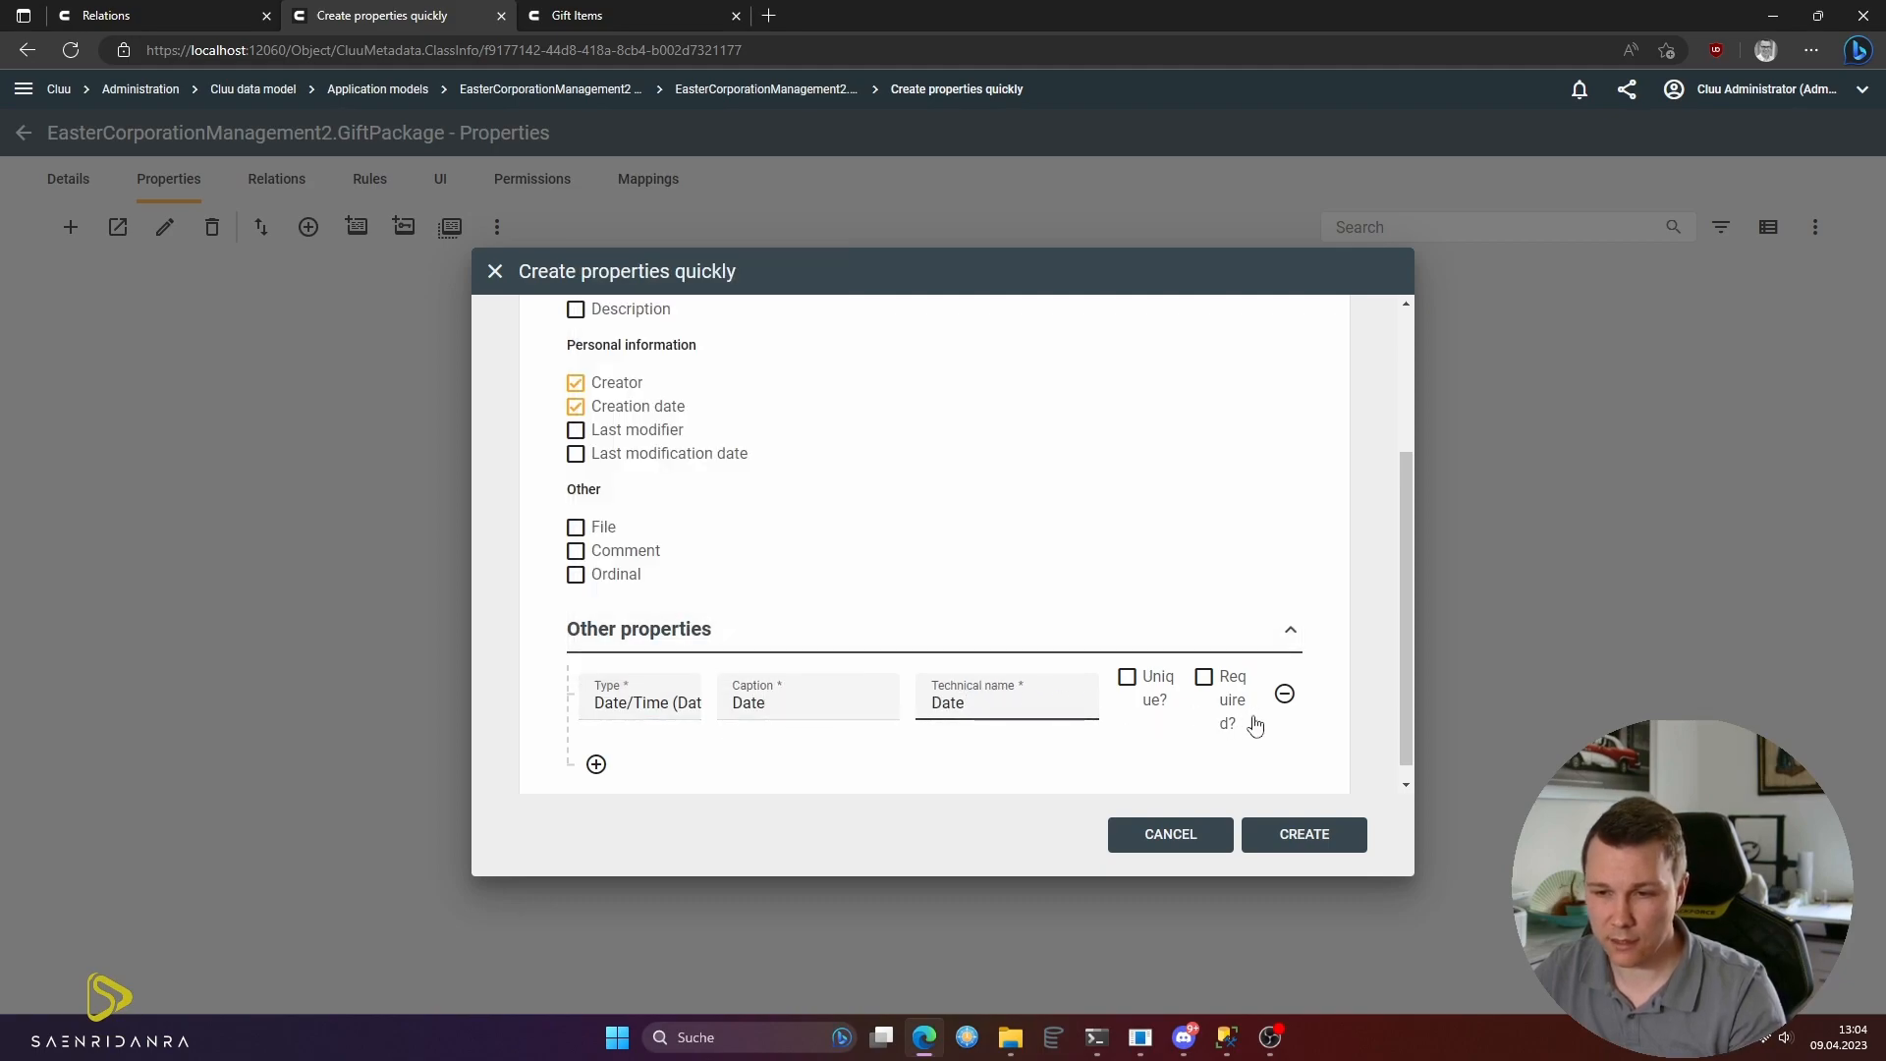
pyautogui.scroll(-1, 853, 725)
# - Check the GiftPackages Date column's settings in the SQL Server Management Studio diagram, and create the Gift Package properties in Cluu
pyautogui.hotkey('alt', 'Tab')
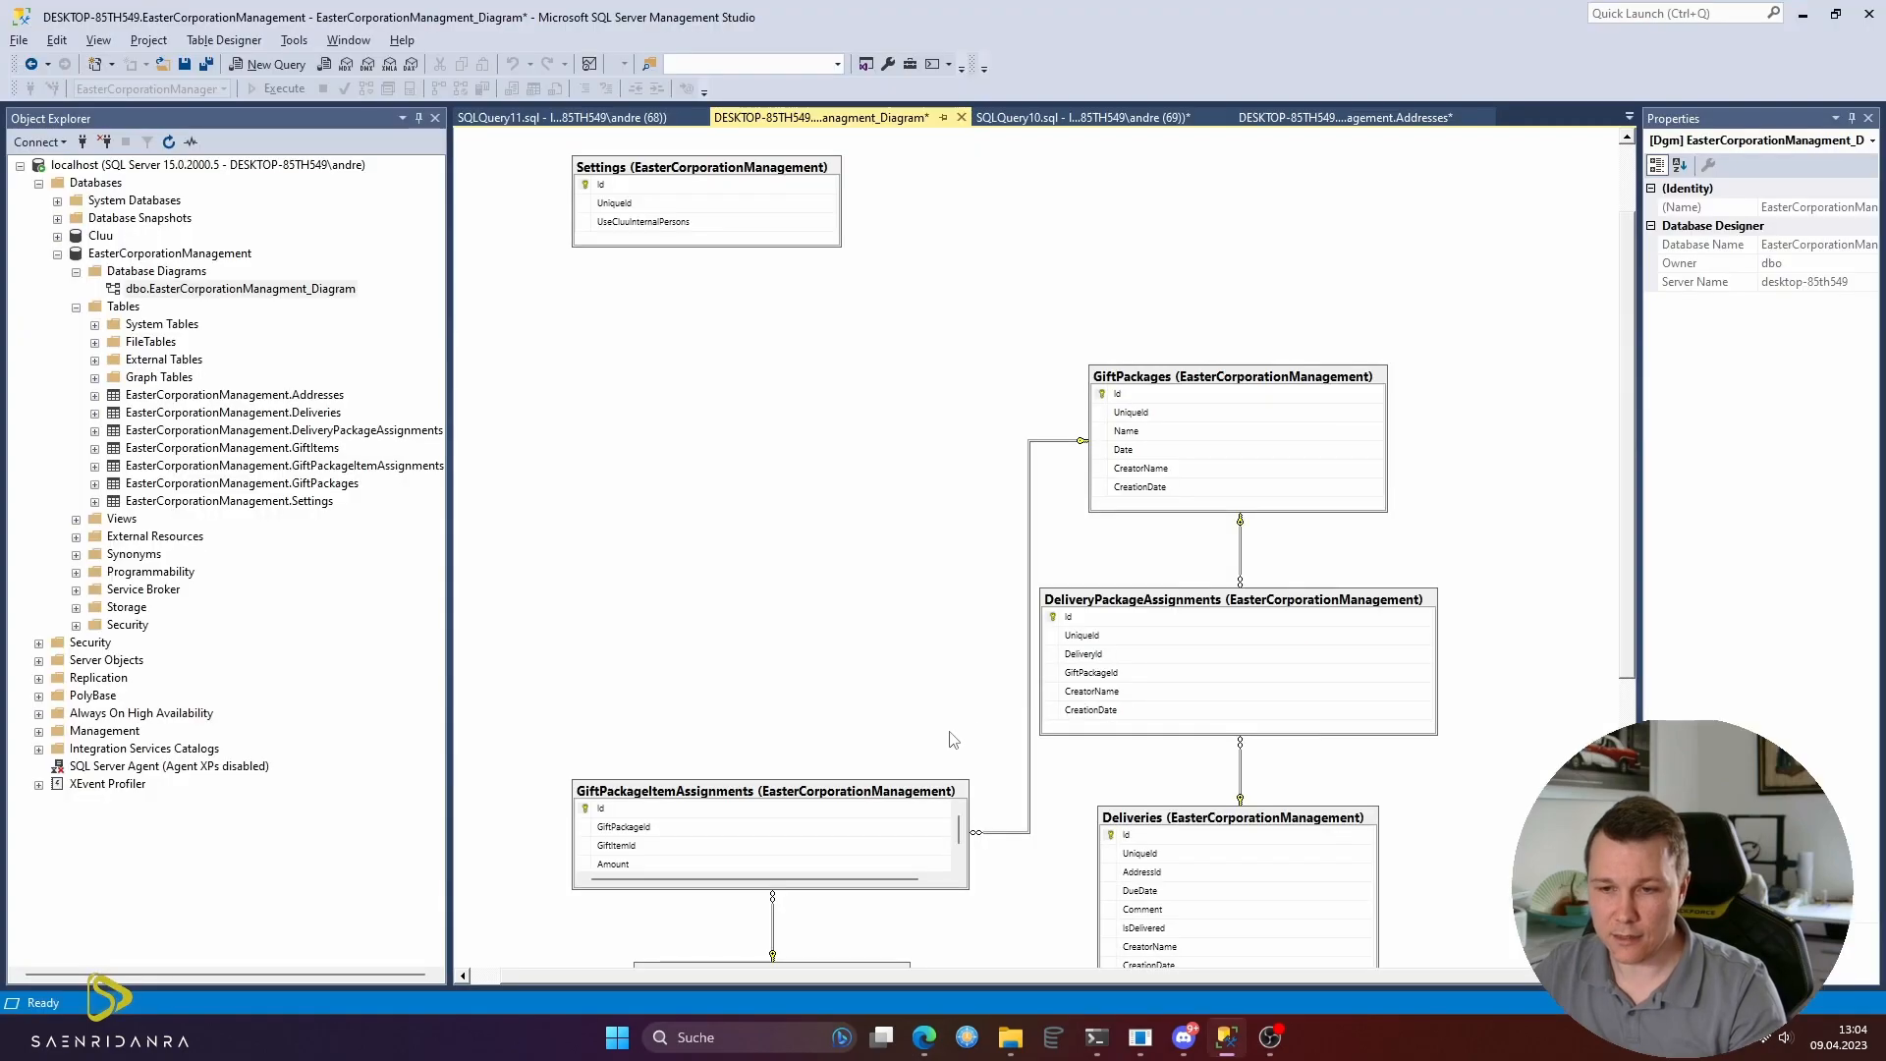
pyautogui.click(1145, 451)
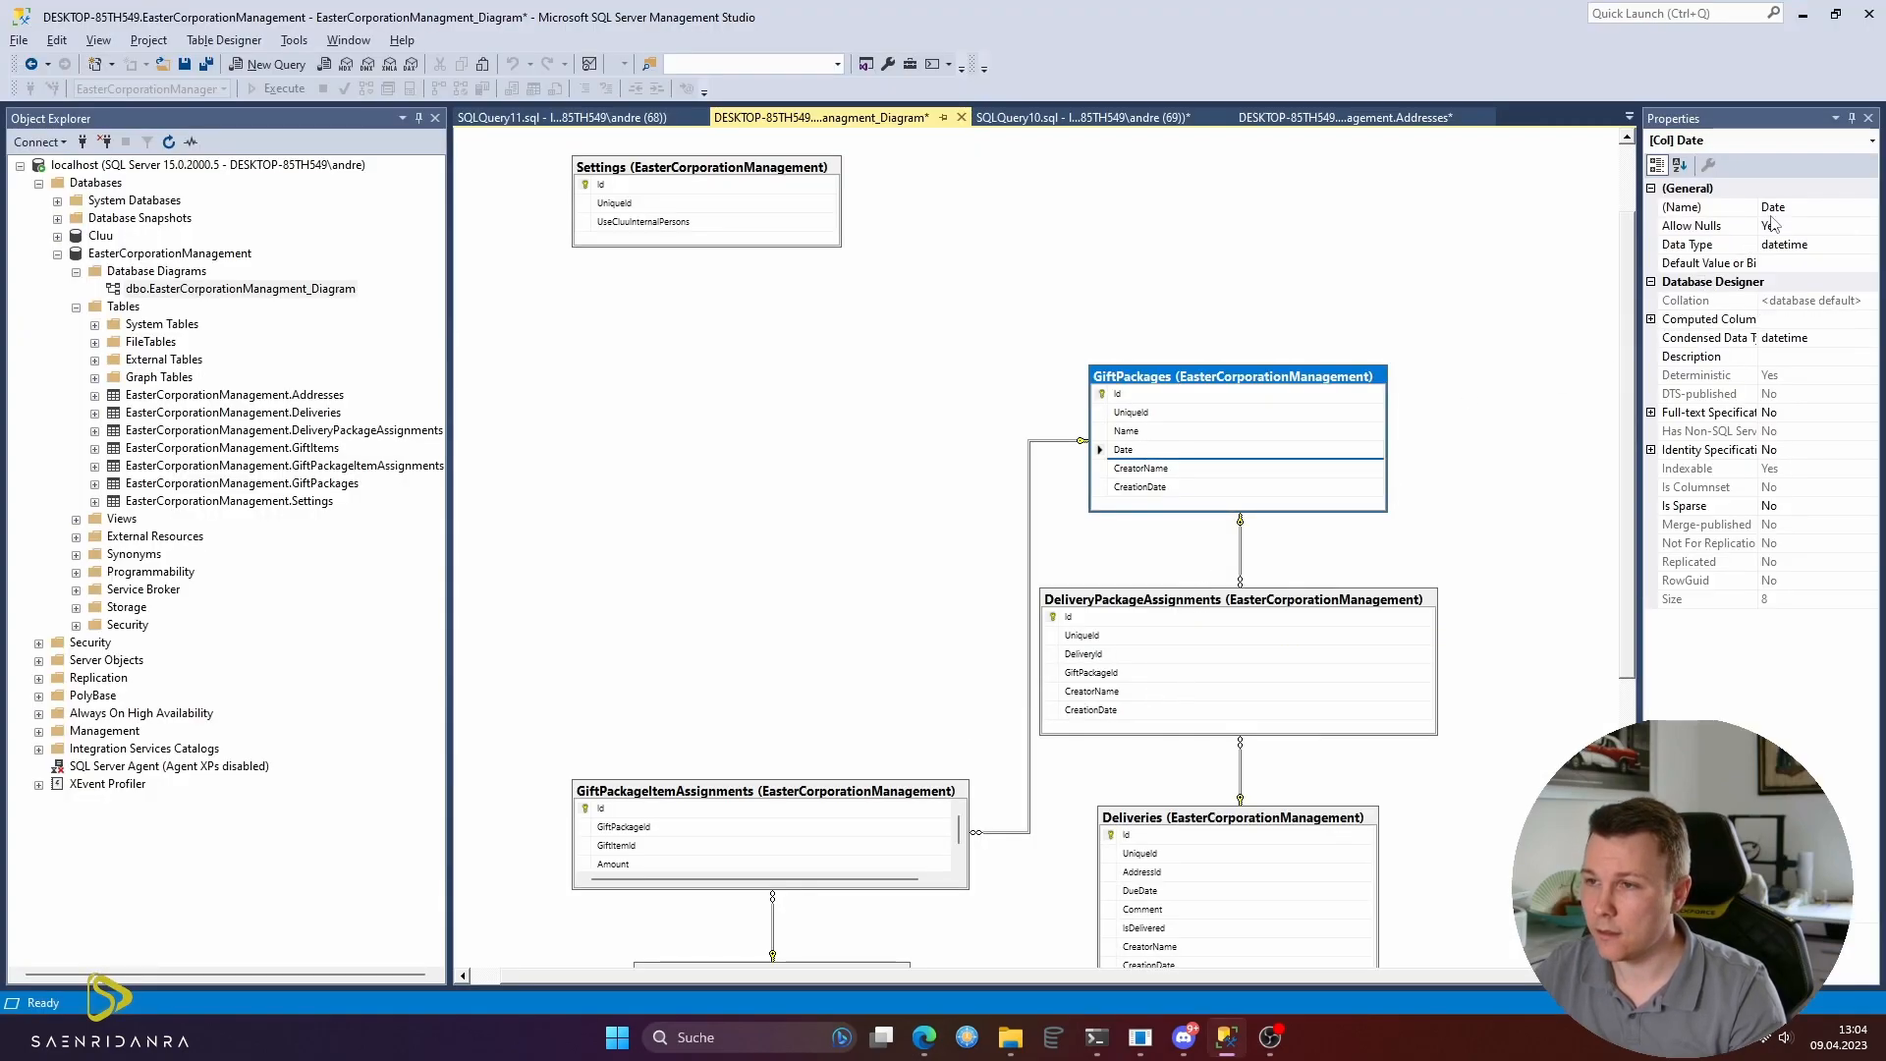
pyautogui.hotkey('alt', 'Tab')
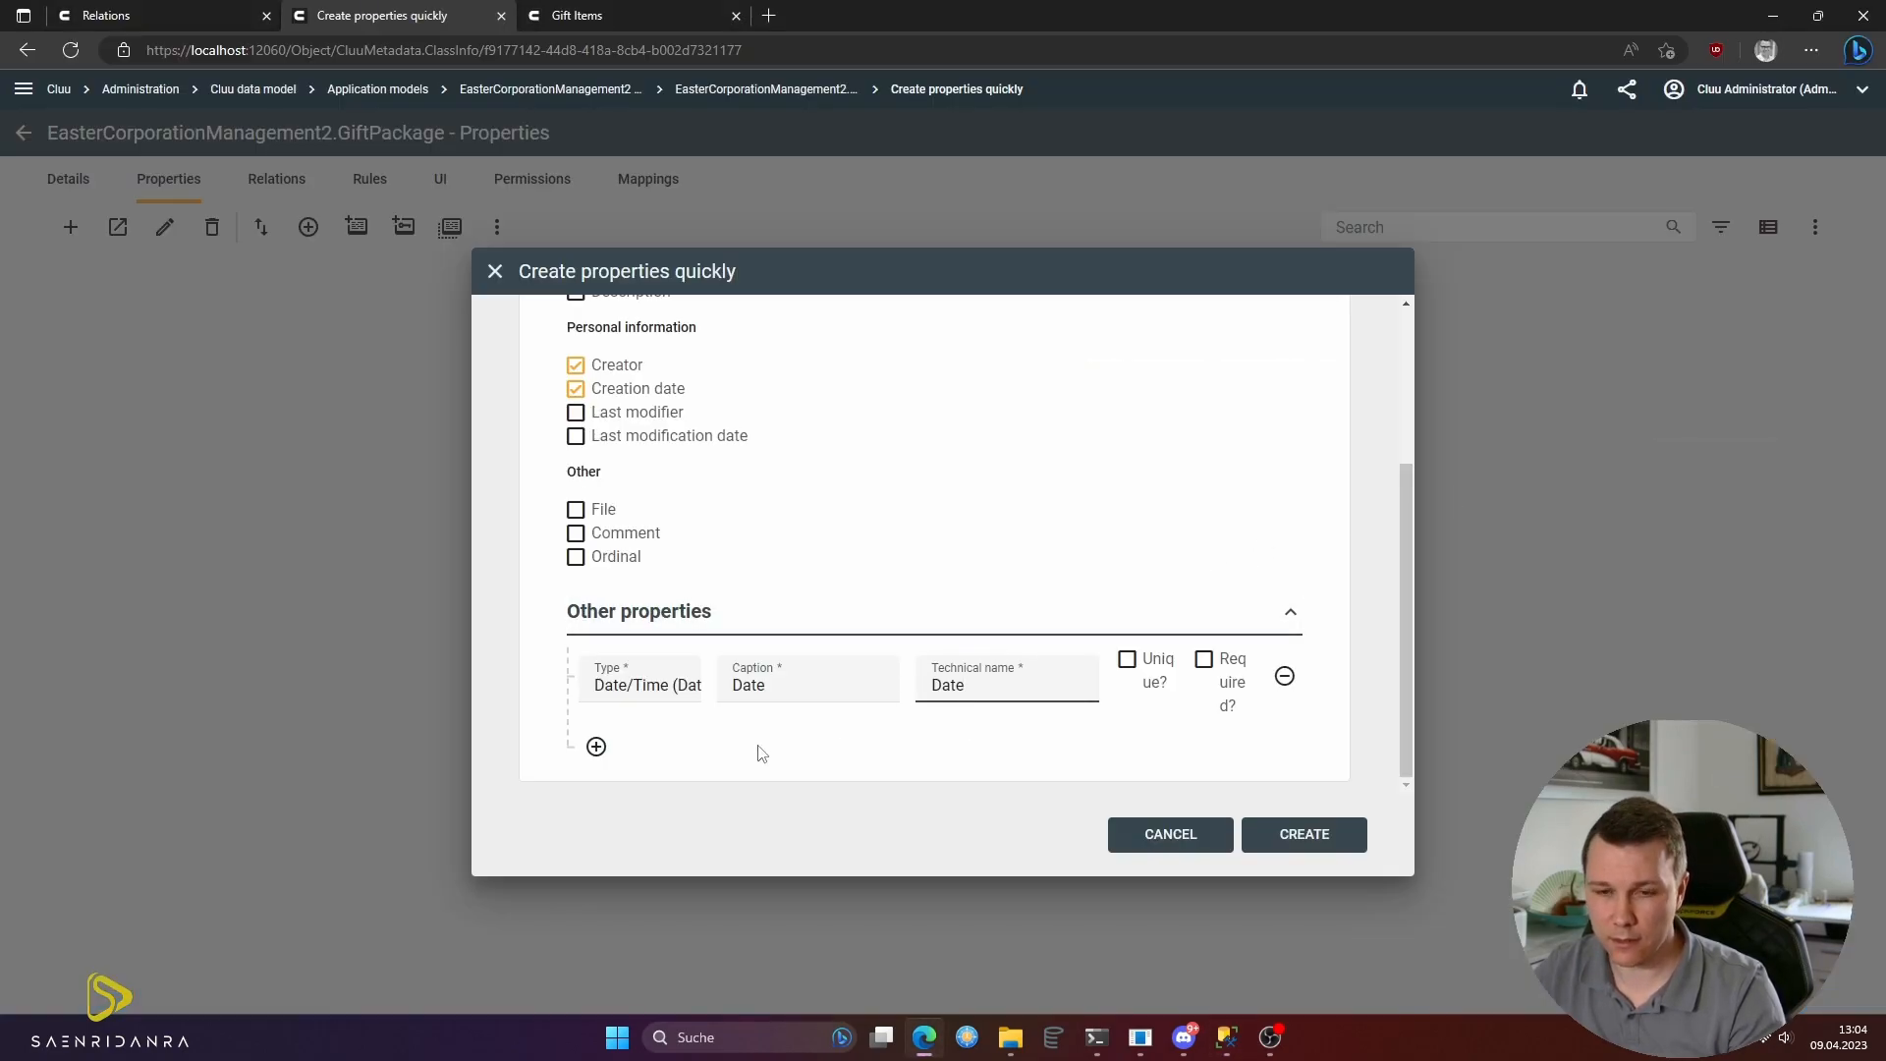
pyautogui.click(1326, 835)
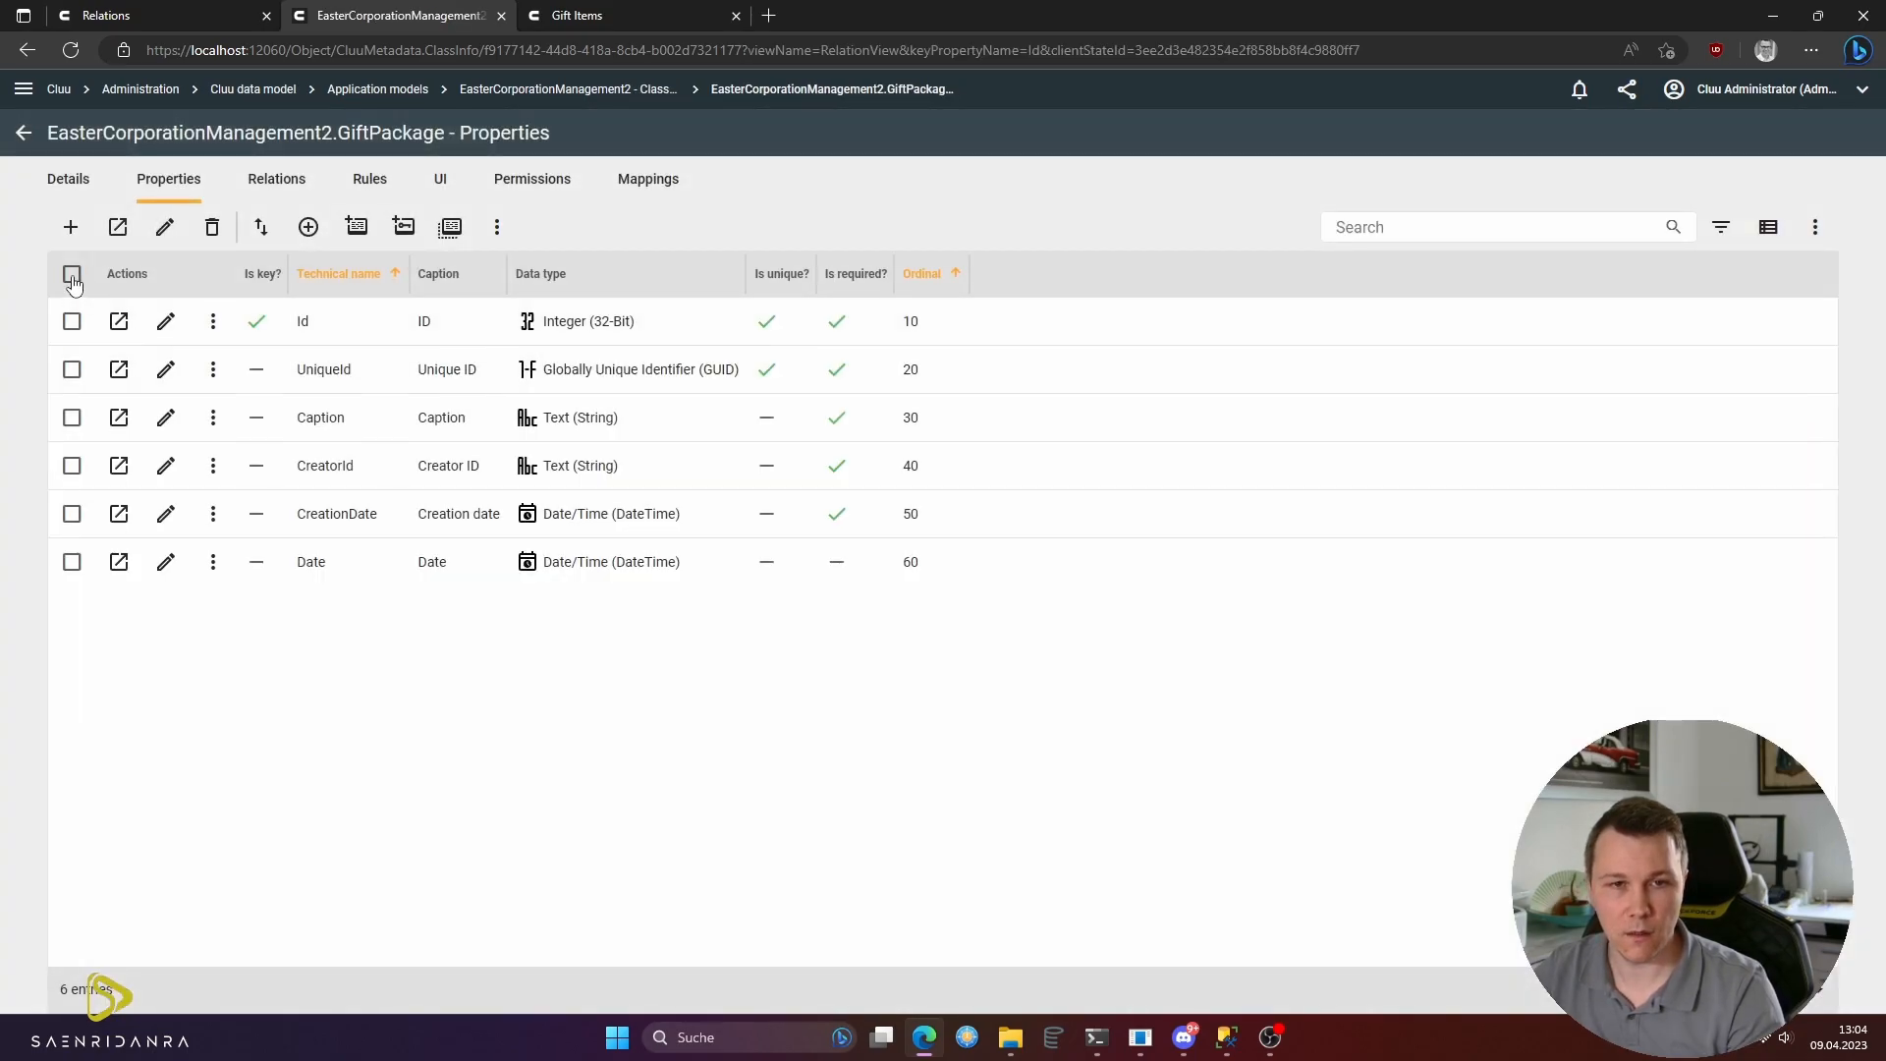
# - Reorder all Gift Package properties so that Date comes directly after Caption, and save the order
pyautogui.click(71, 275)
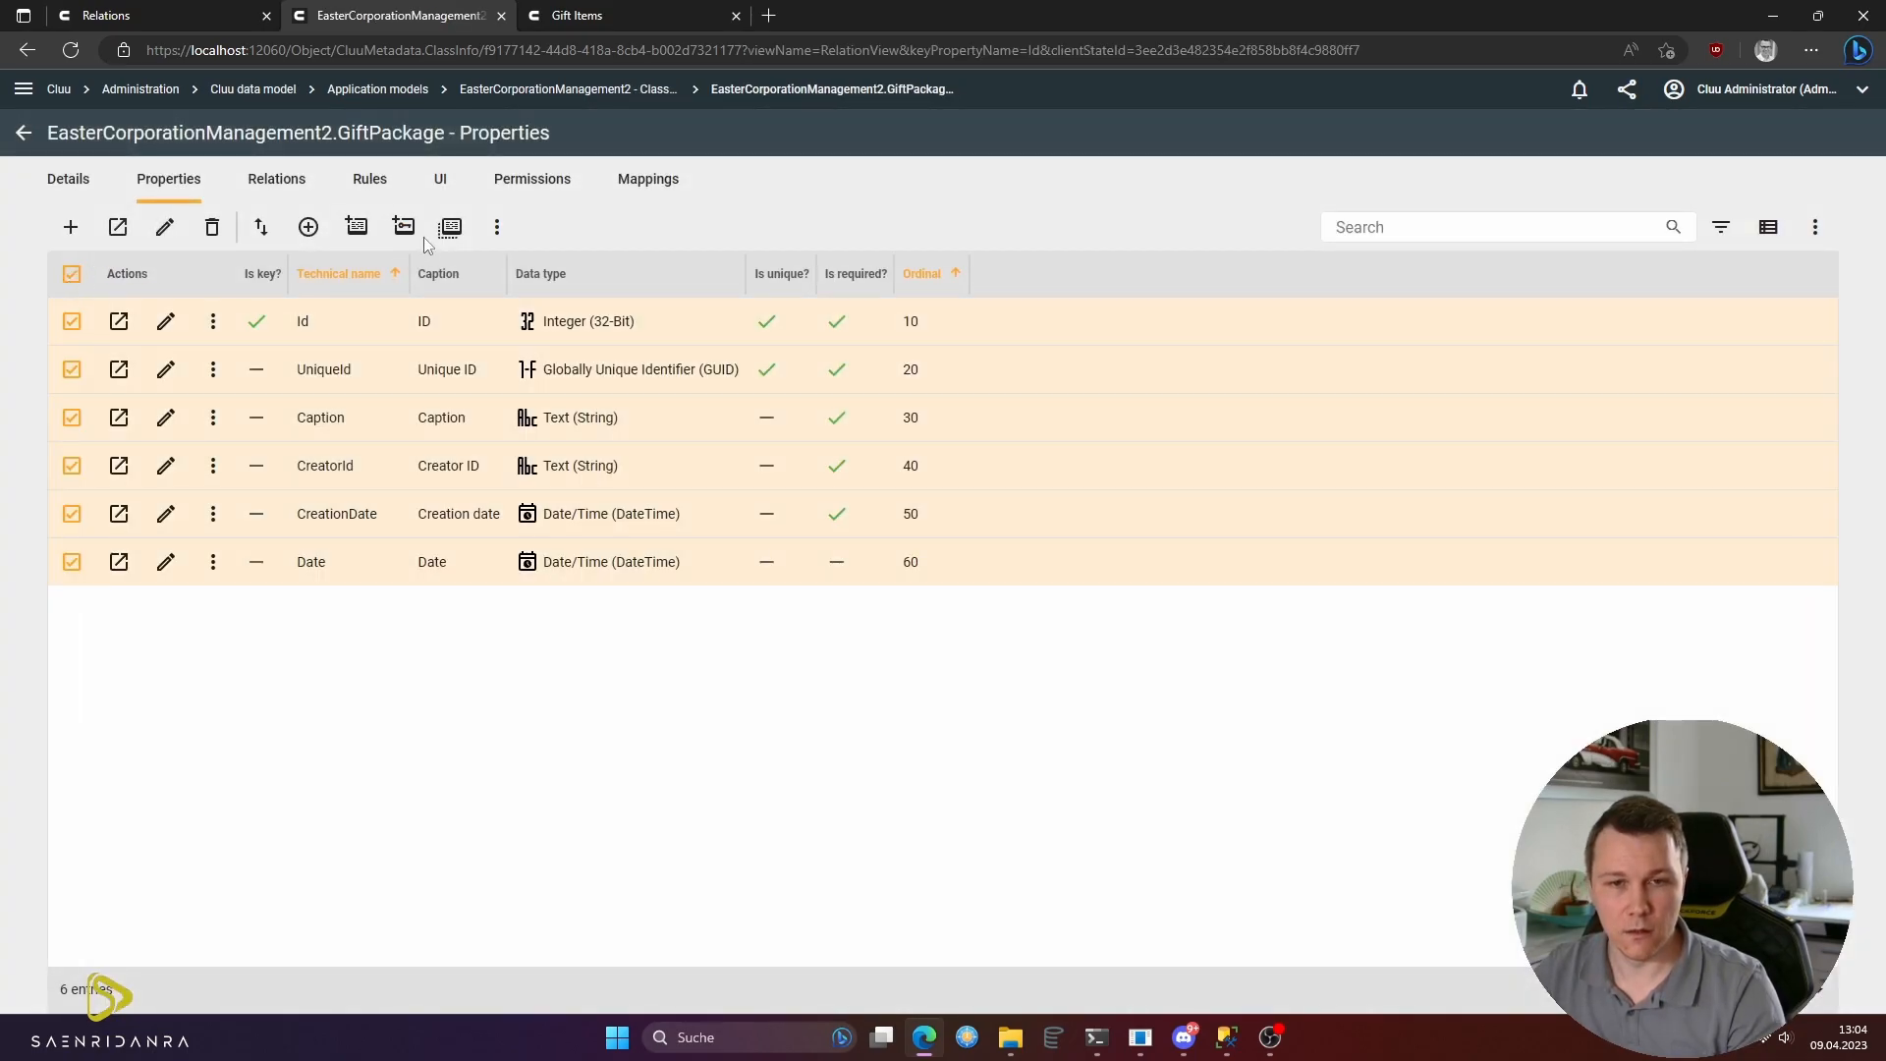
pyautogui.click(261, 228)
pyautogui.moveTo(397, 523); pyautogui.dragTo(373, 412)
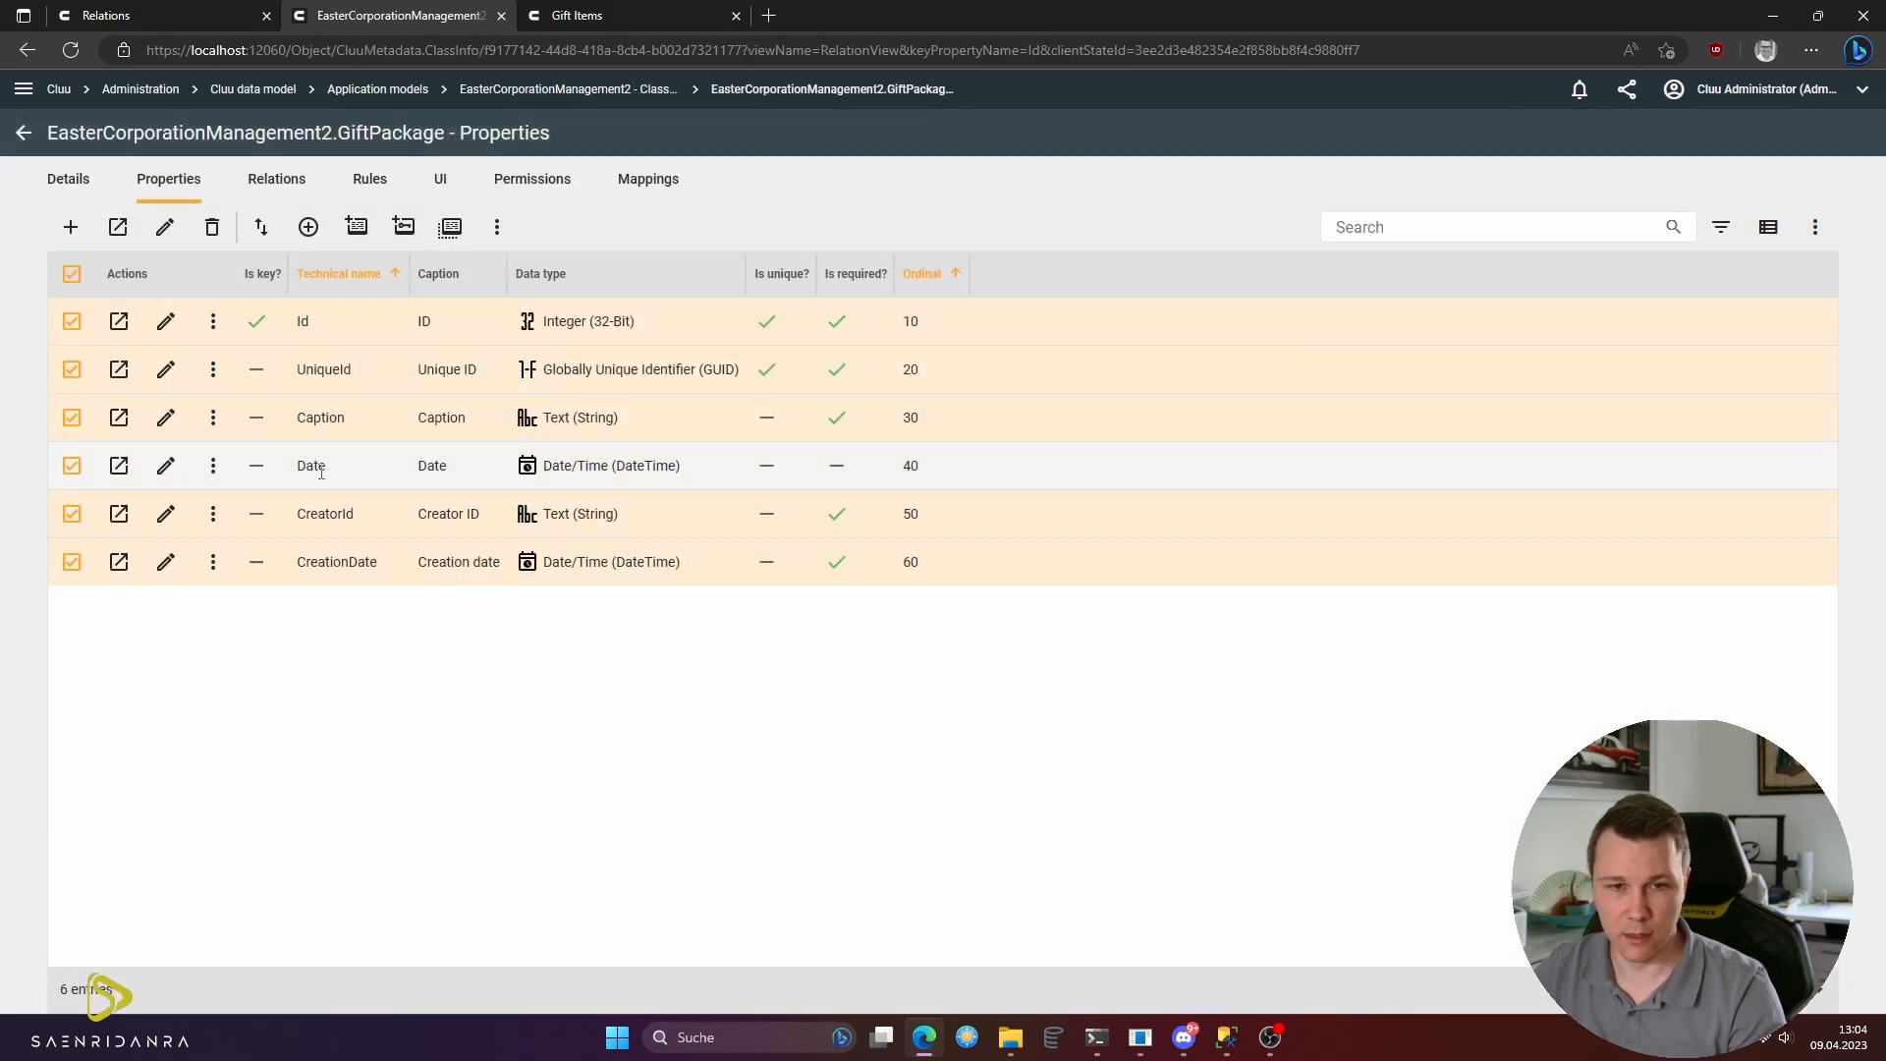
# - Change the CreatorId property's caption to Creator Name and its technical name to CreatorName, and save it
pyautogui.click(166, 513)
pyautogui.doubleClick(541, 300)
pyautogui.write('Name')
pyautogui.press('Tab')
pyautogui.press('Tab')
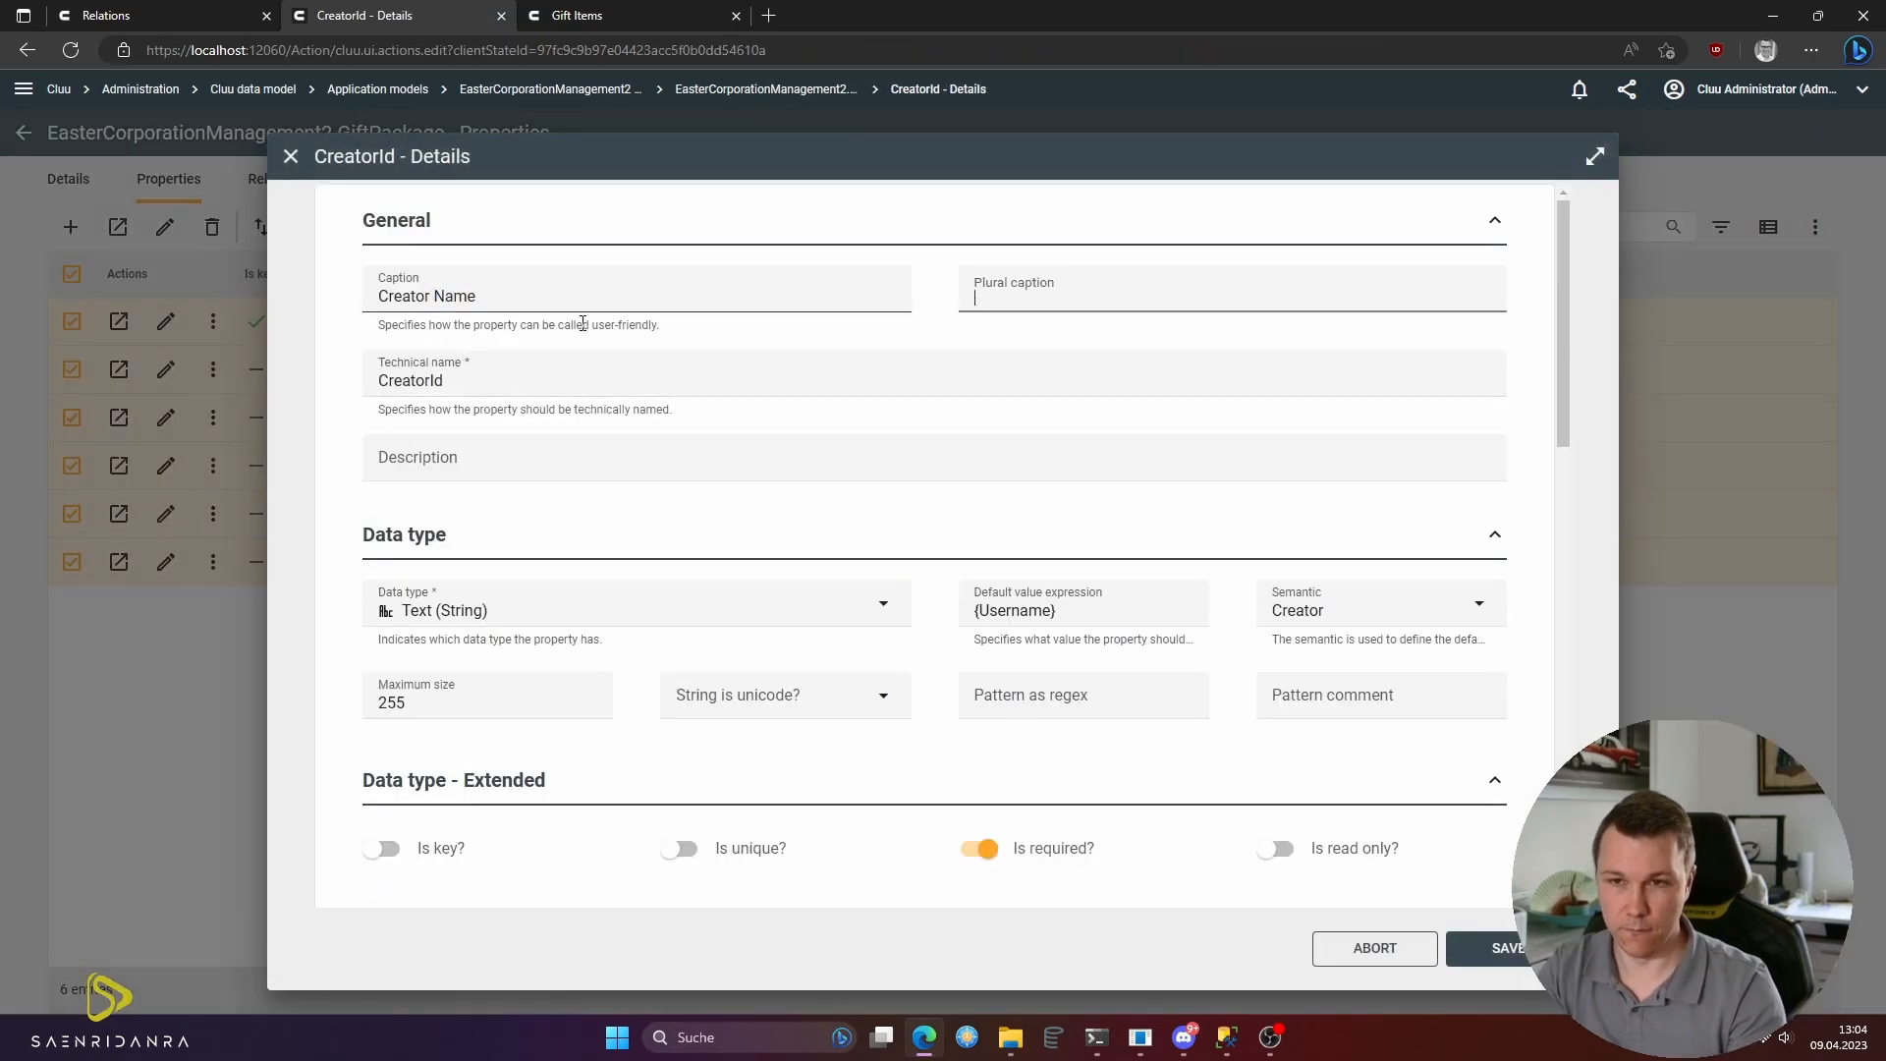
pyautogui.press('End')
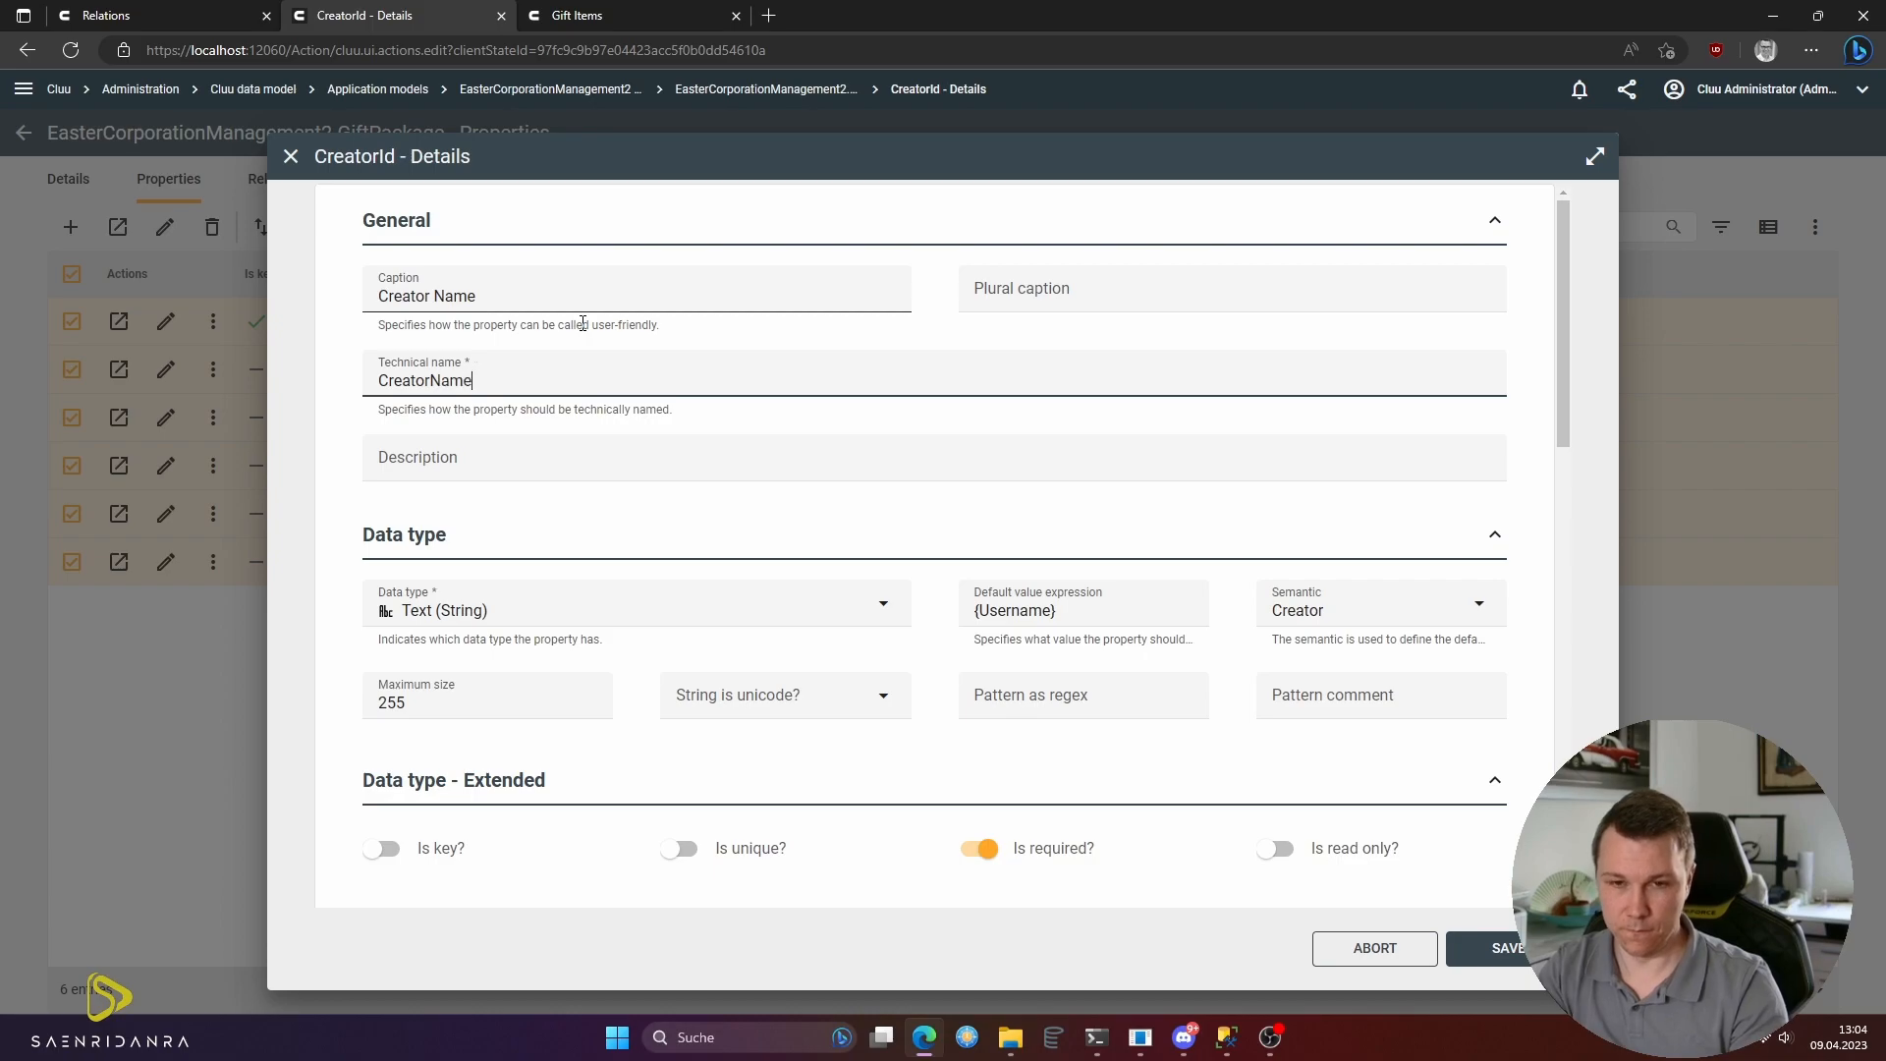
pyautogui.write('Name')
pyautogui.click(1477, 946)
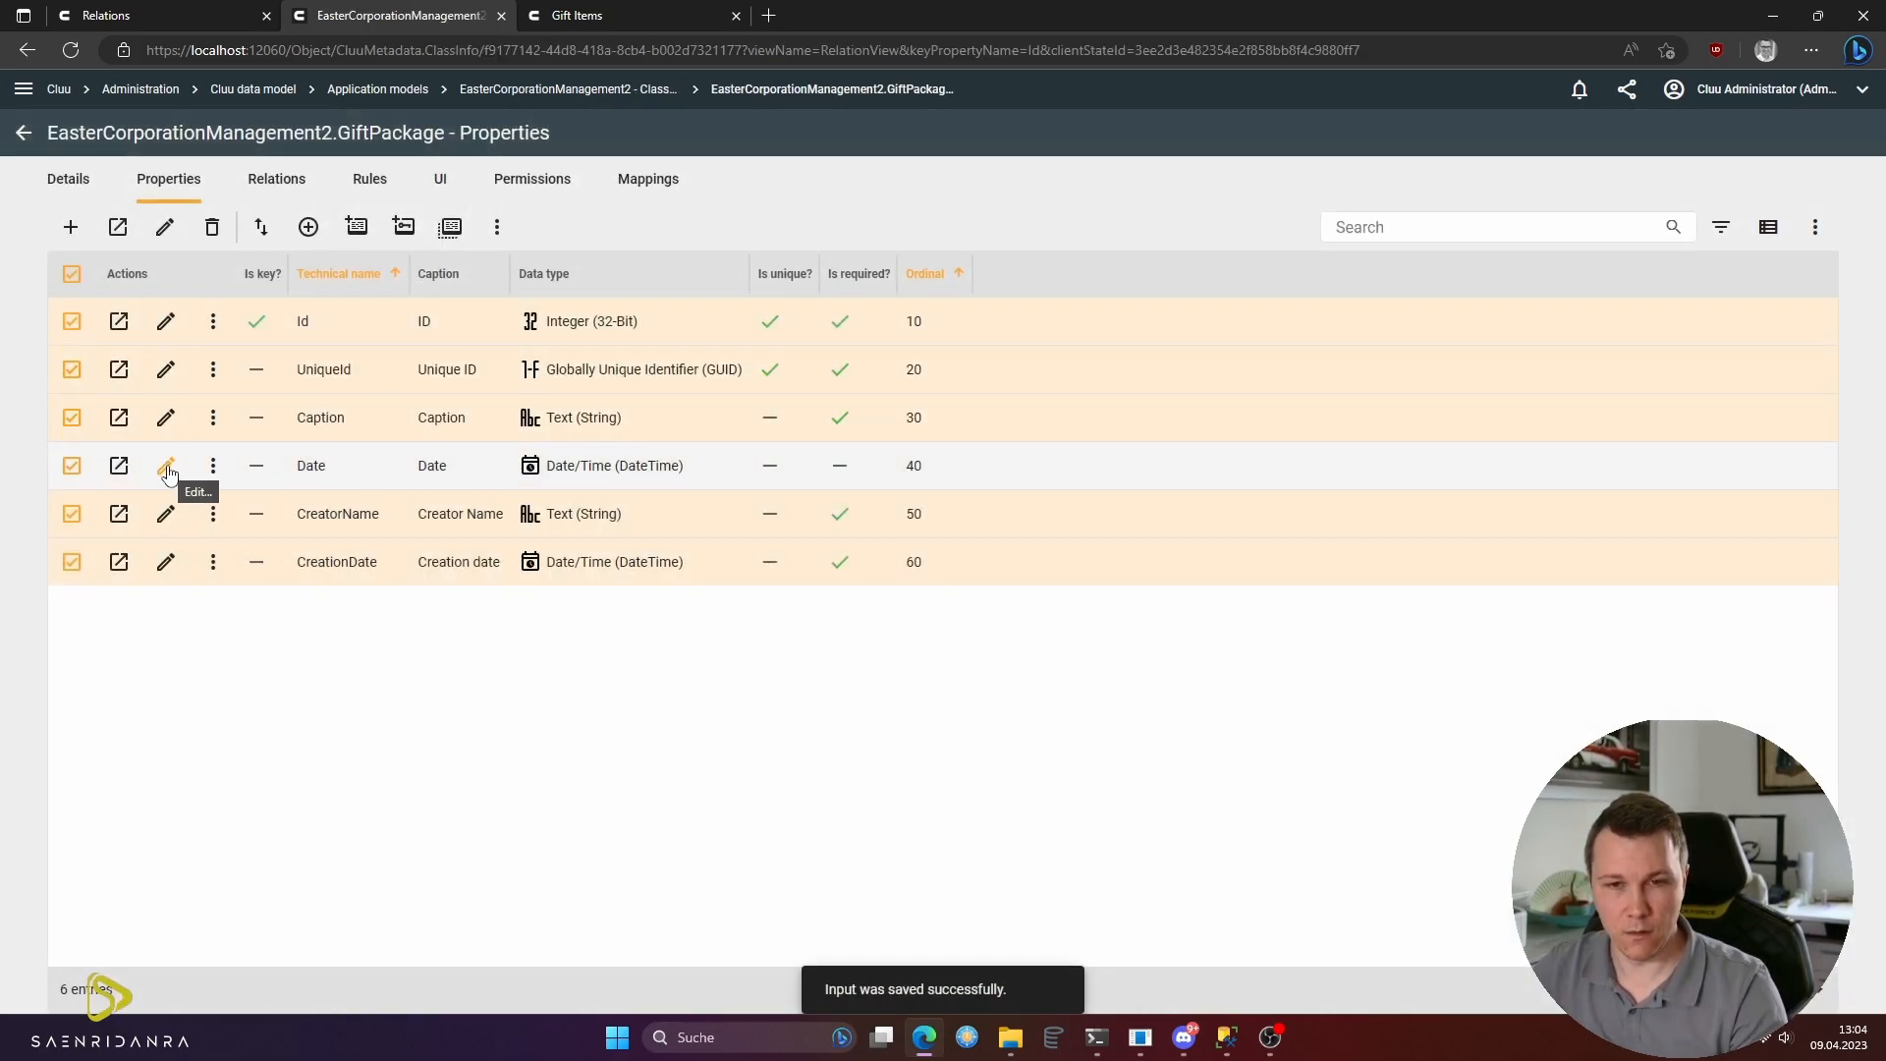
# - Change the Caption property's caption to Name, plural caption to Names and technical name to Name, and save it
pyautogui.click(165, 417)
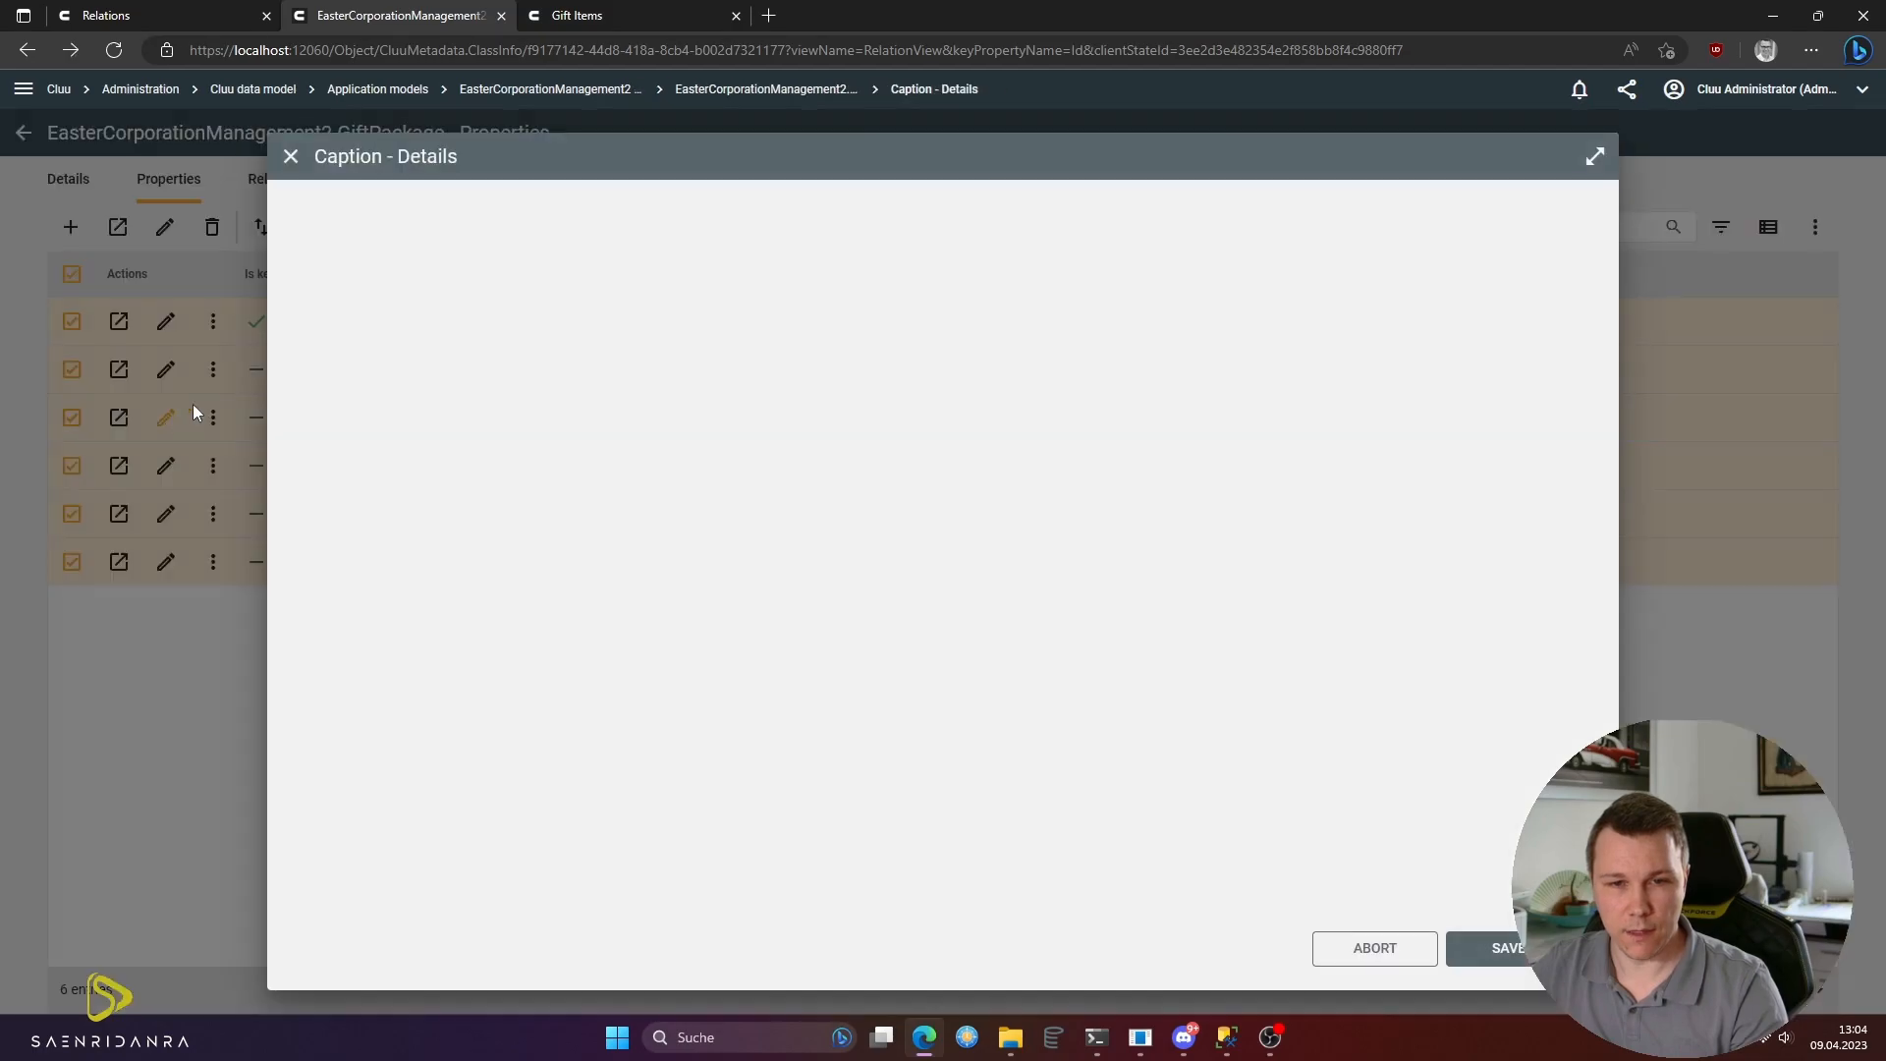
pyautogui.click(397, 291)
pyautogui.hotkey('ctrl', 'a')
pyautogui.write('Name')
pyautogui.press('Tab')
pyautogui.write('Names')
pyautogui.press('Tab')
pyautogui.write('Nam')
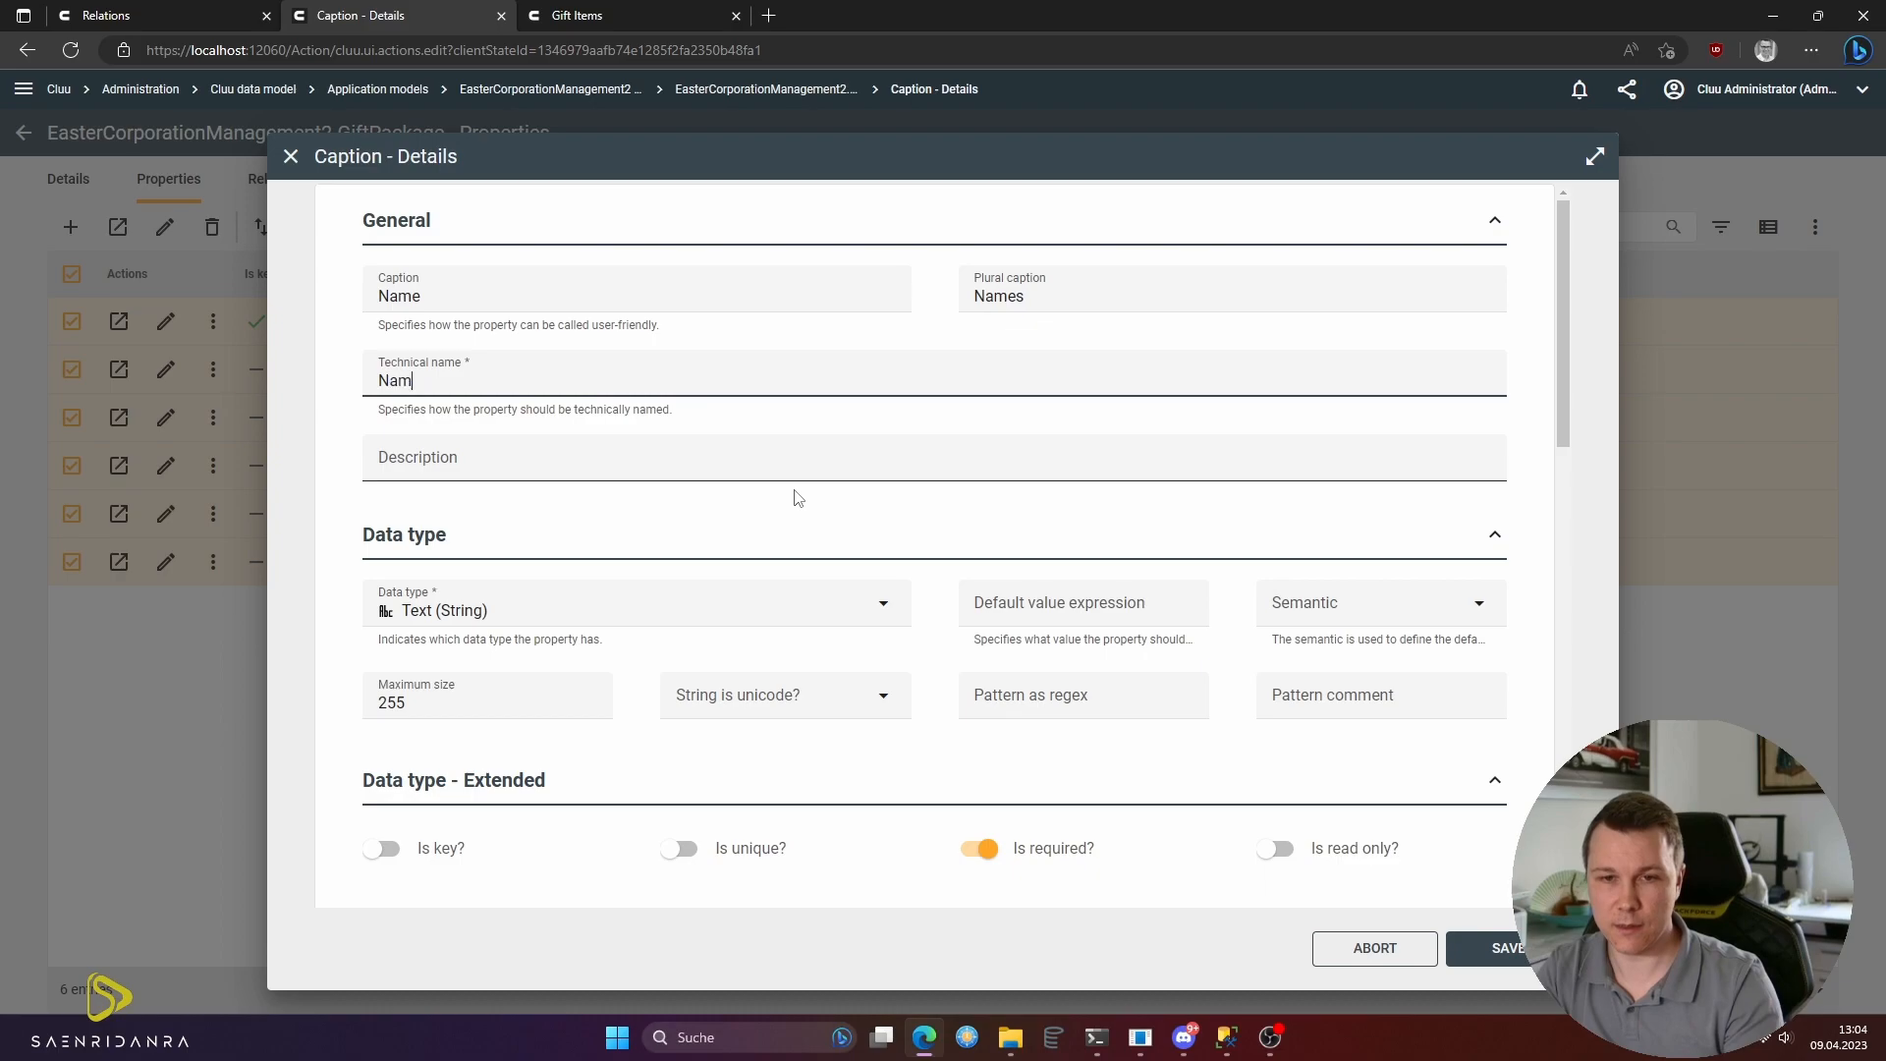
pyautogui.click(1493, 948)
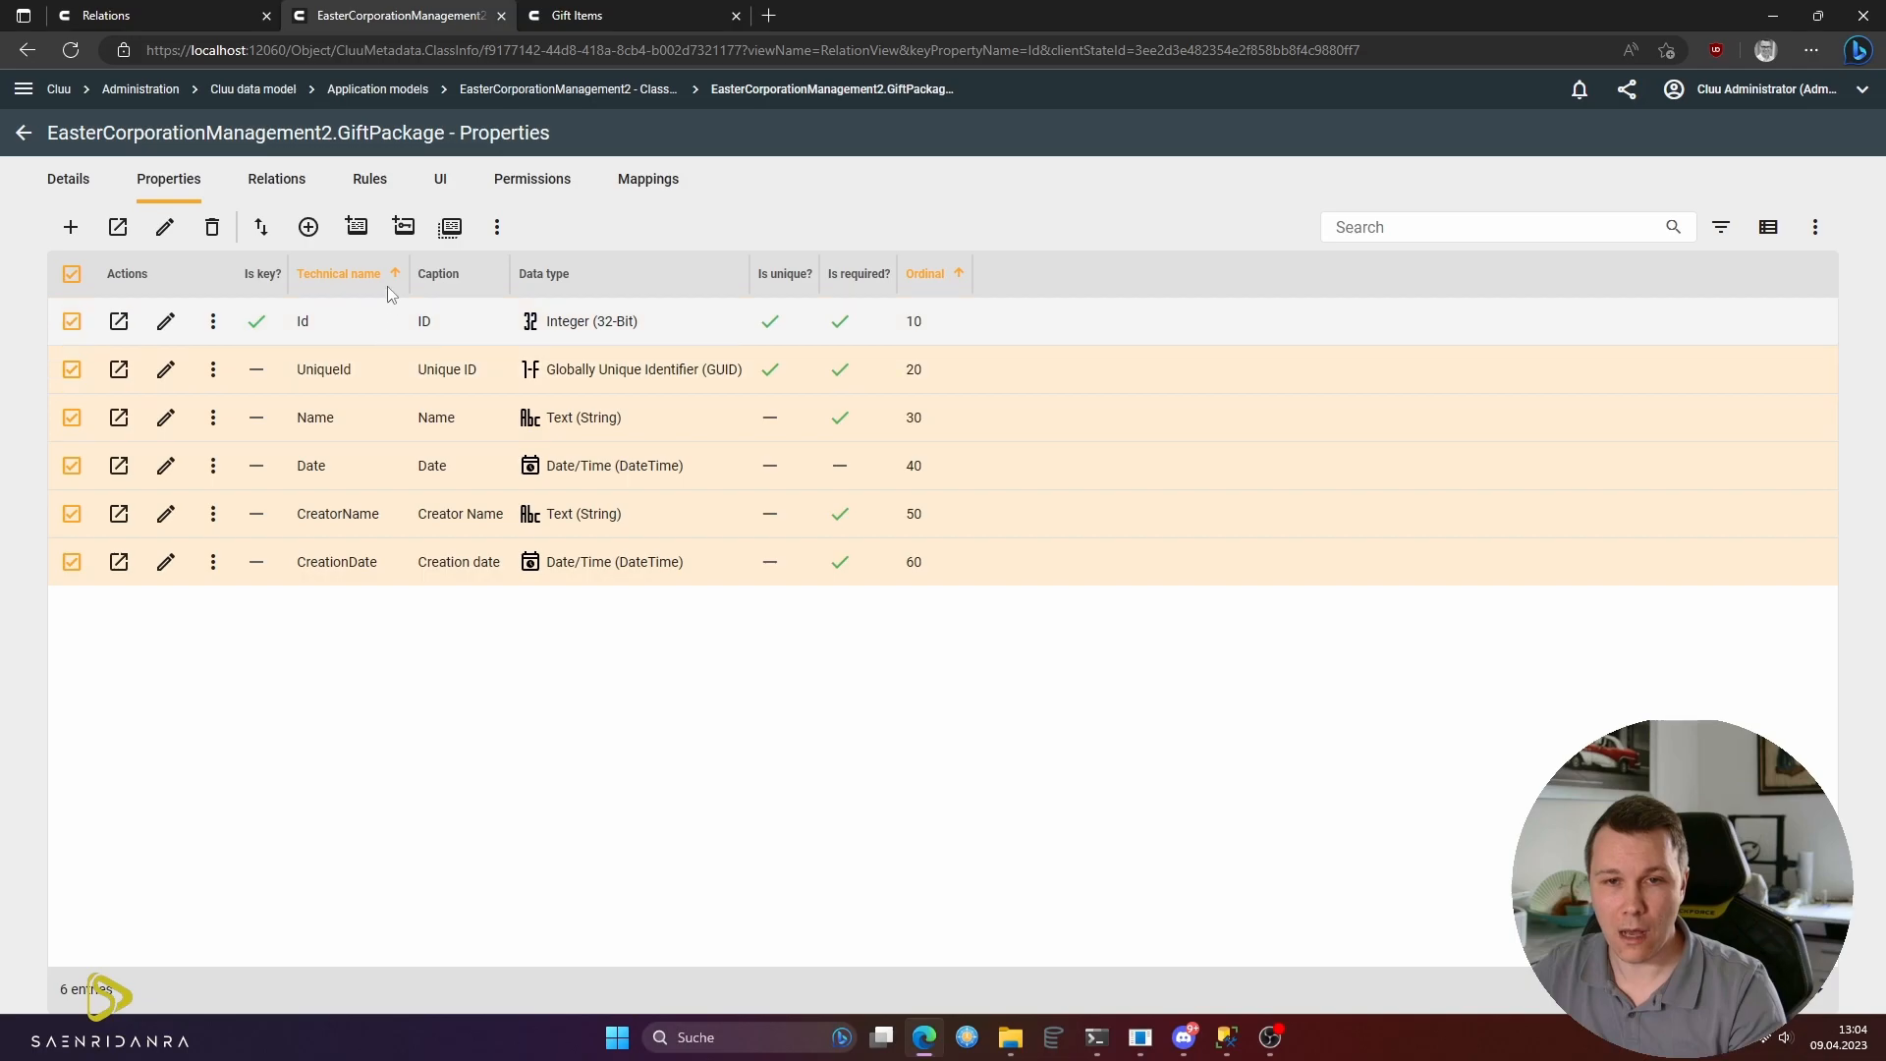
# - Compare the properties with the GiftPackages table in the SQL Server Management Studio diagram, and invalidate Metadata and UI in Cluu
pyautogui.click(1226, 1037)
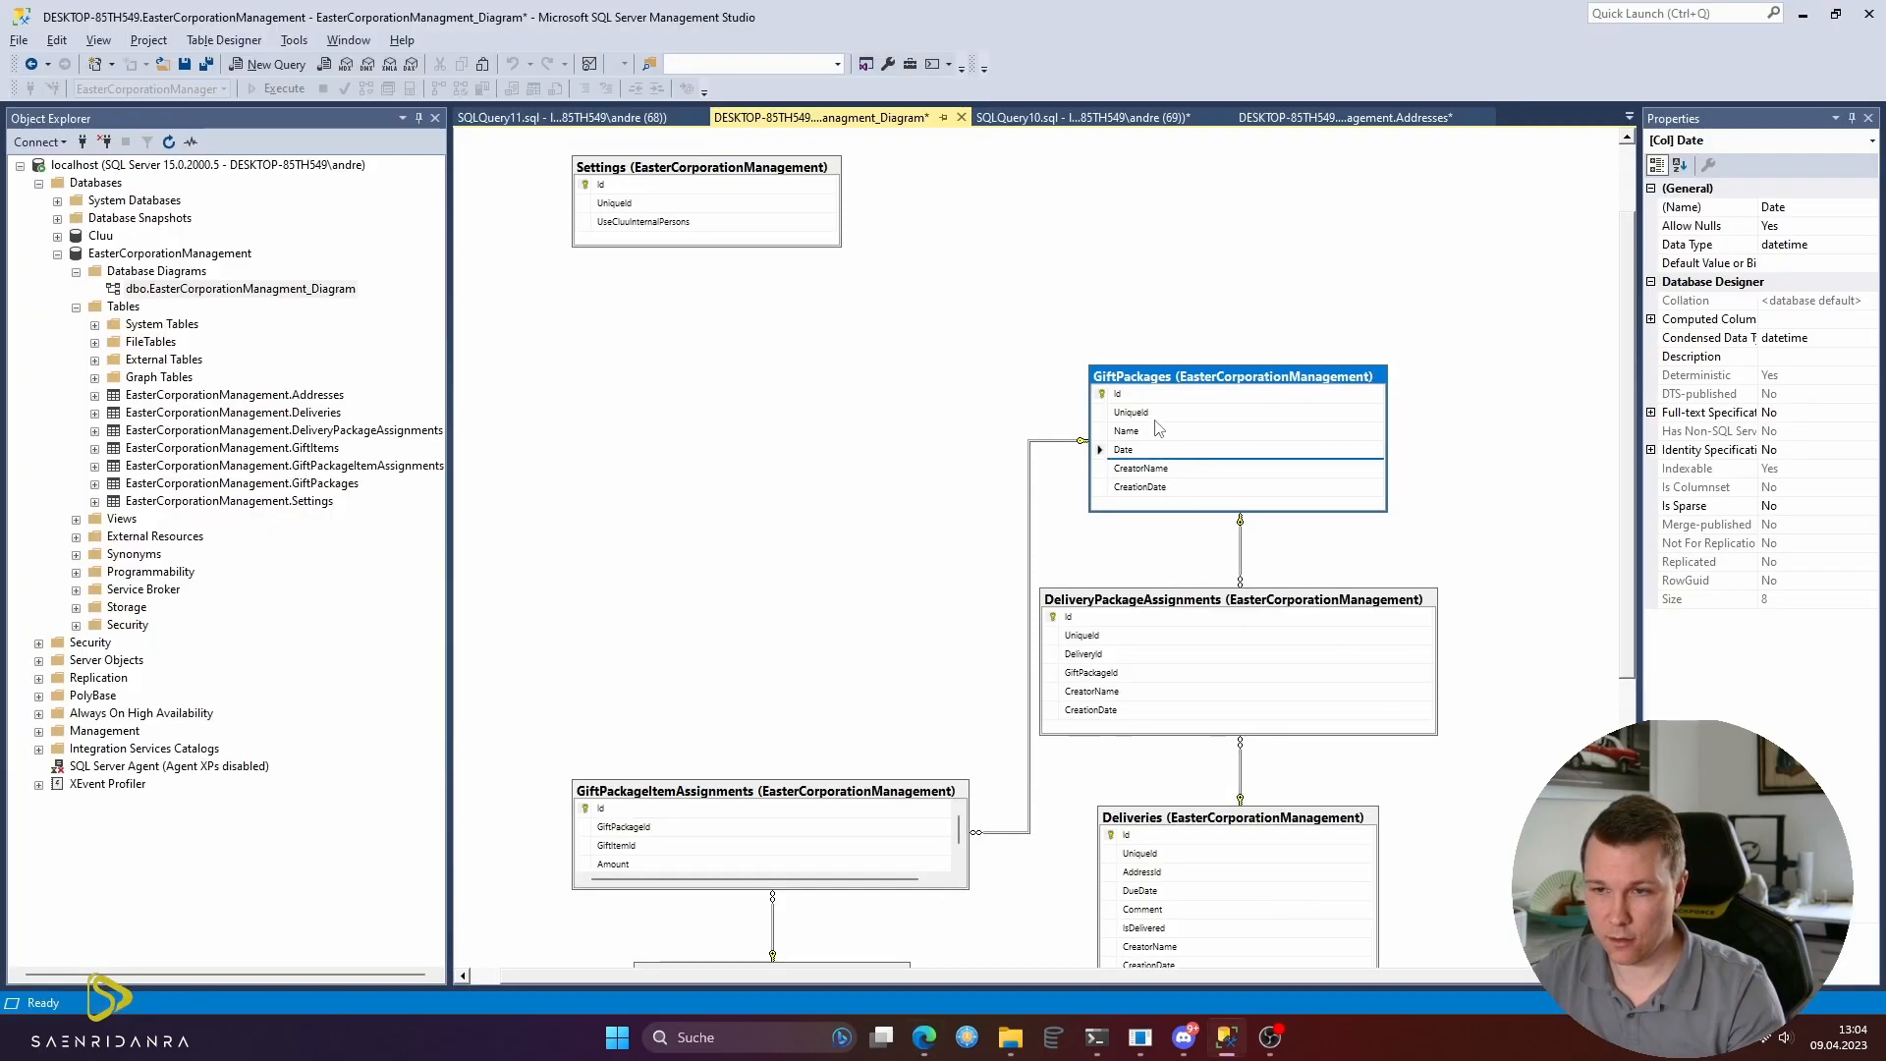
pyautogui.hotkey('alt', 'Tab')
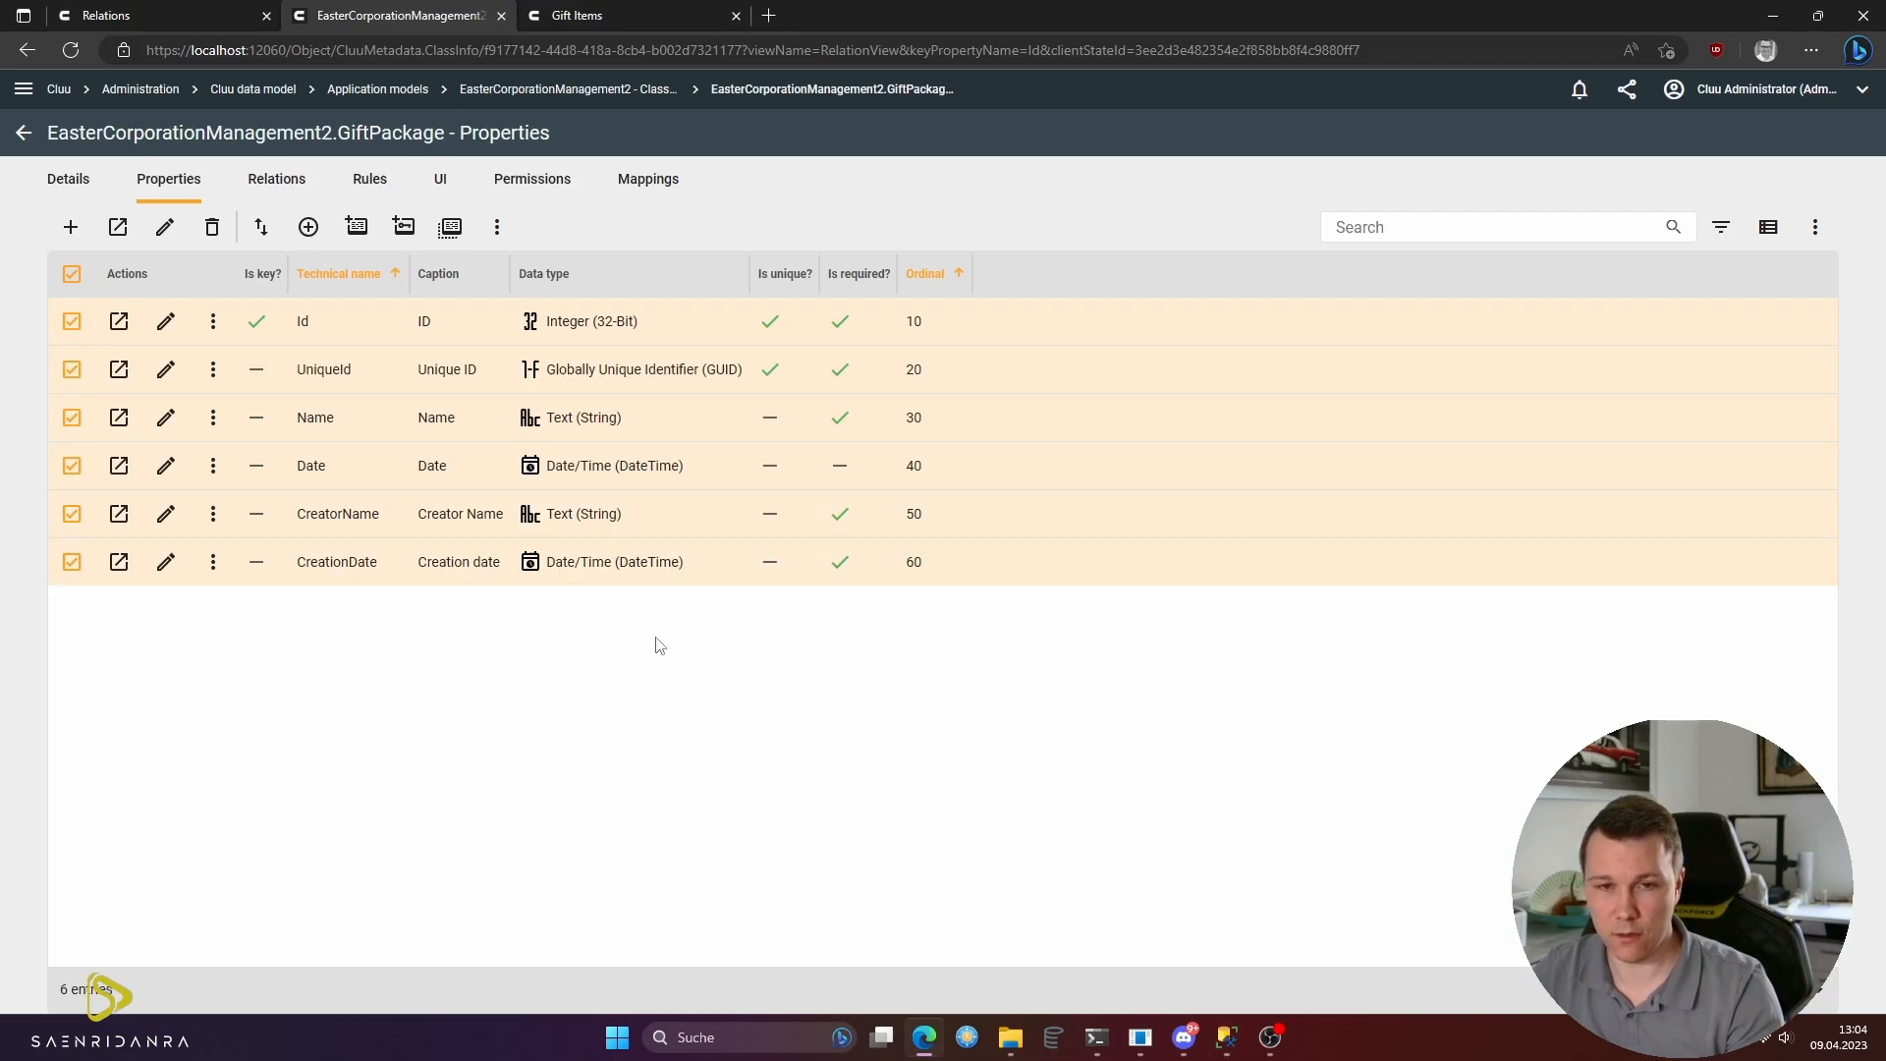
pyautogui.click(21, 88)
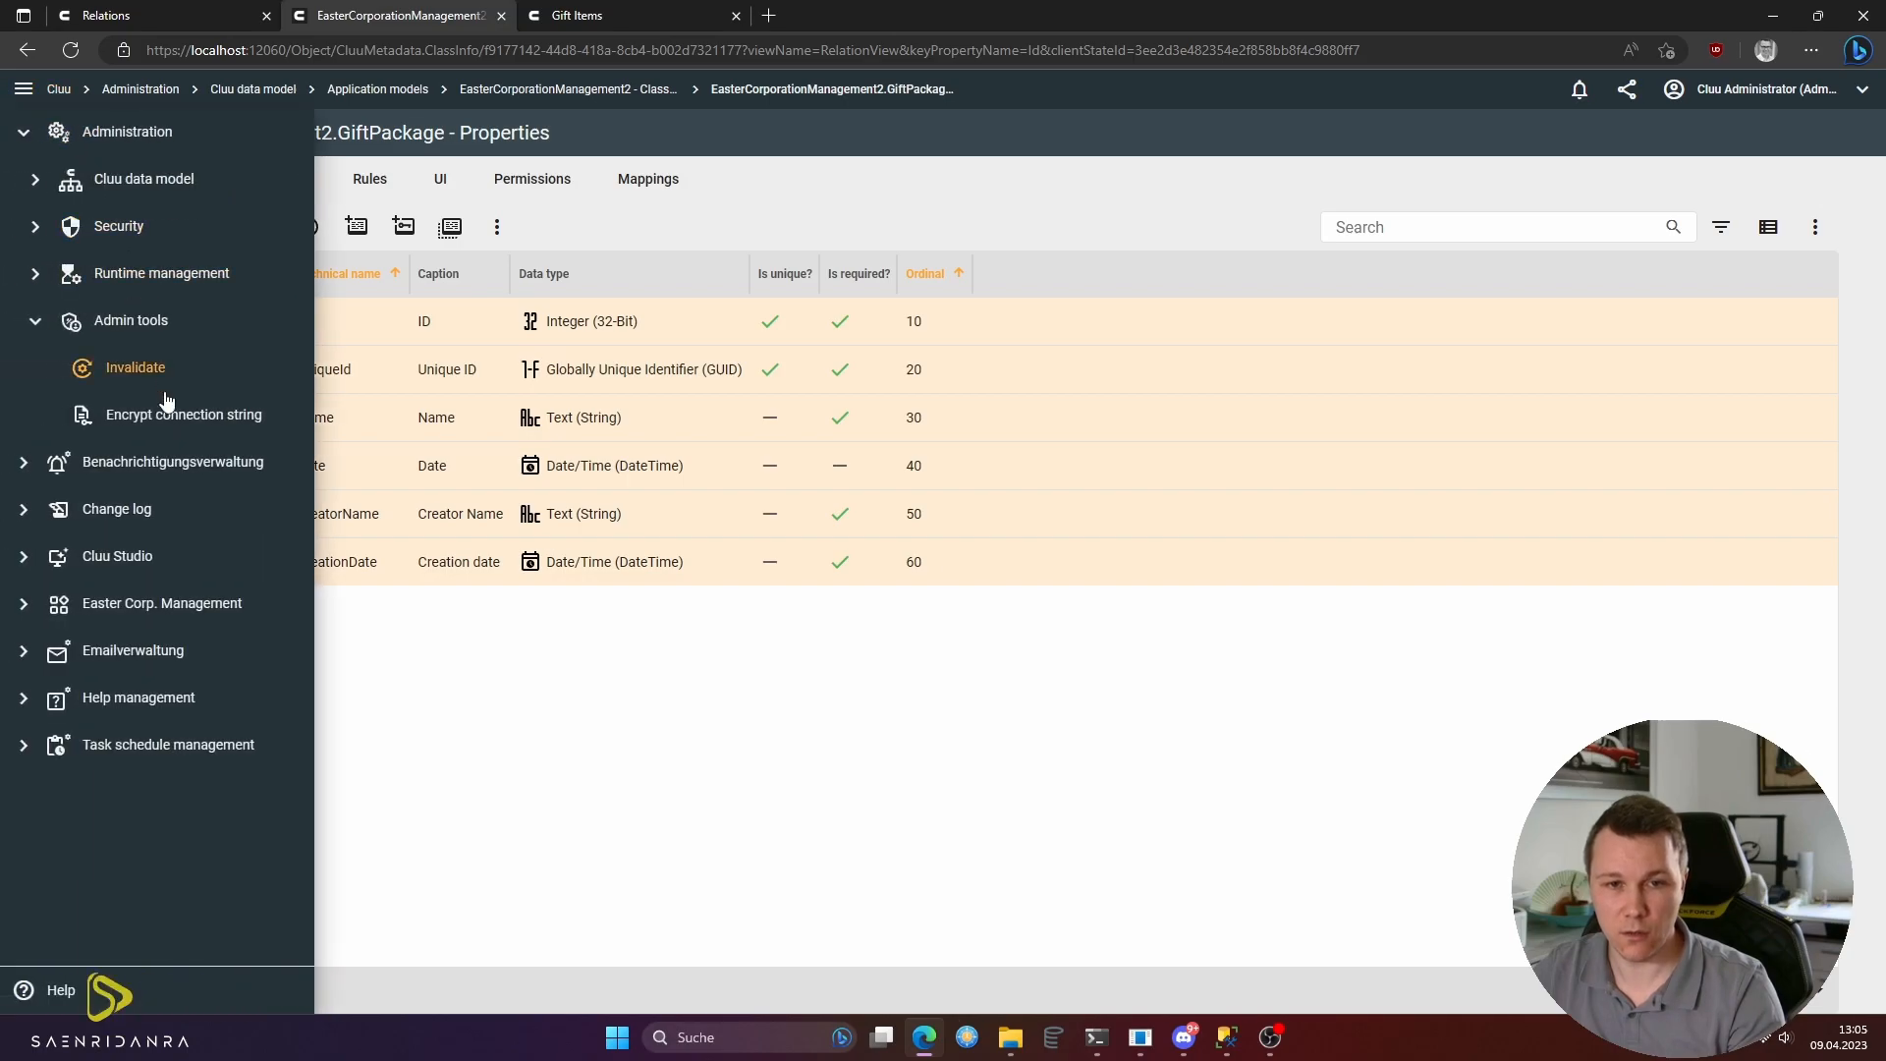
pyautogui.click(158, 371)
pyautogui.click(1164, 758)
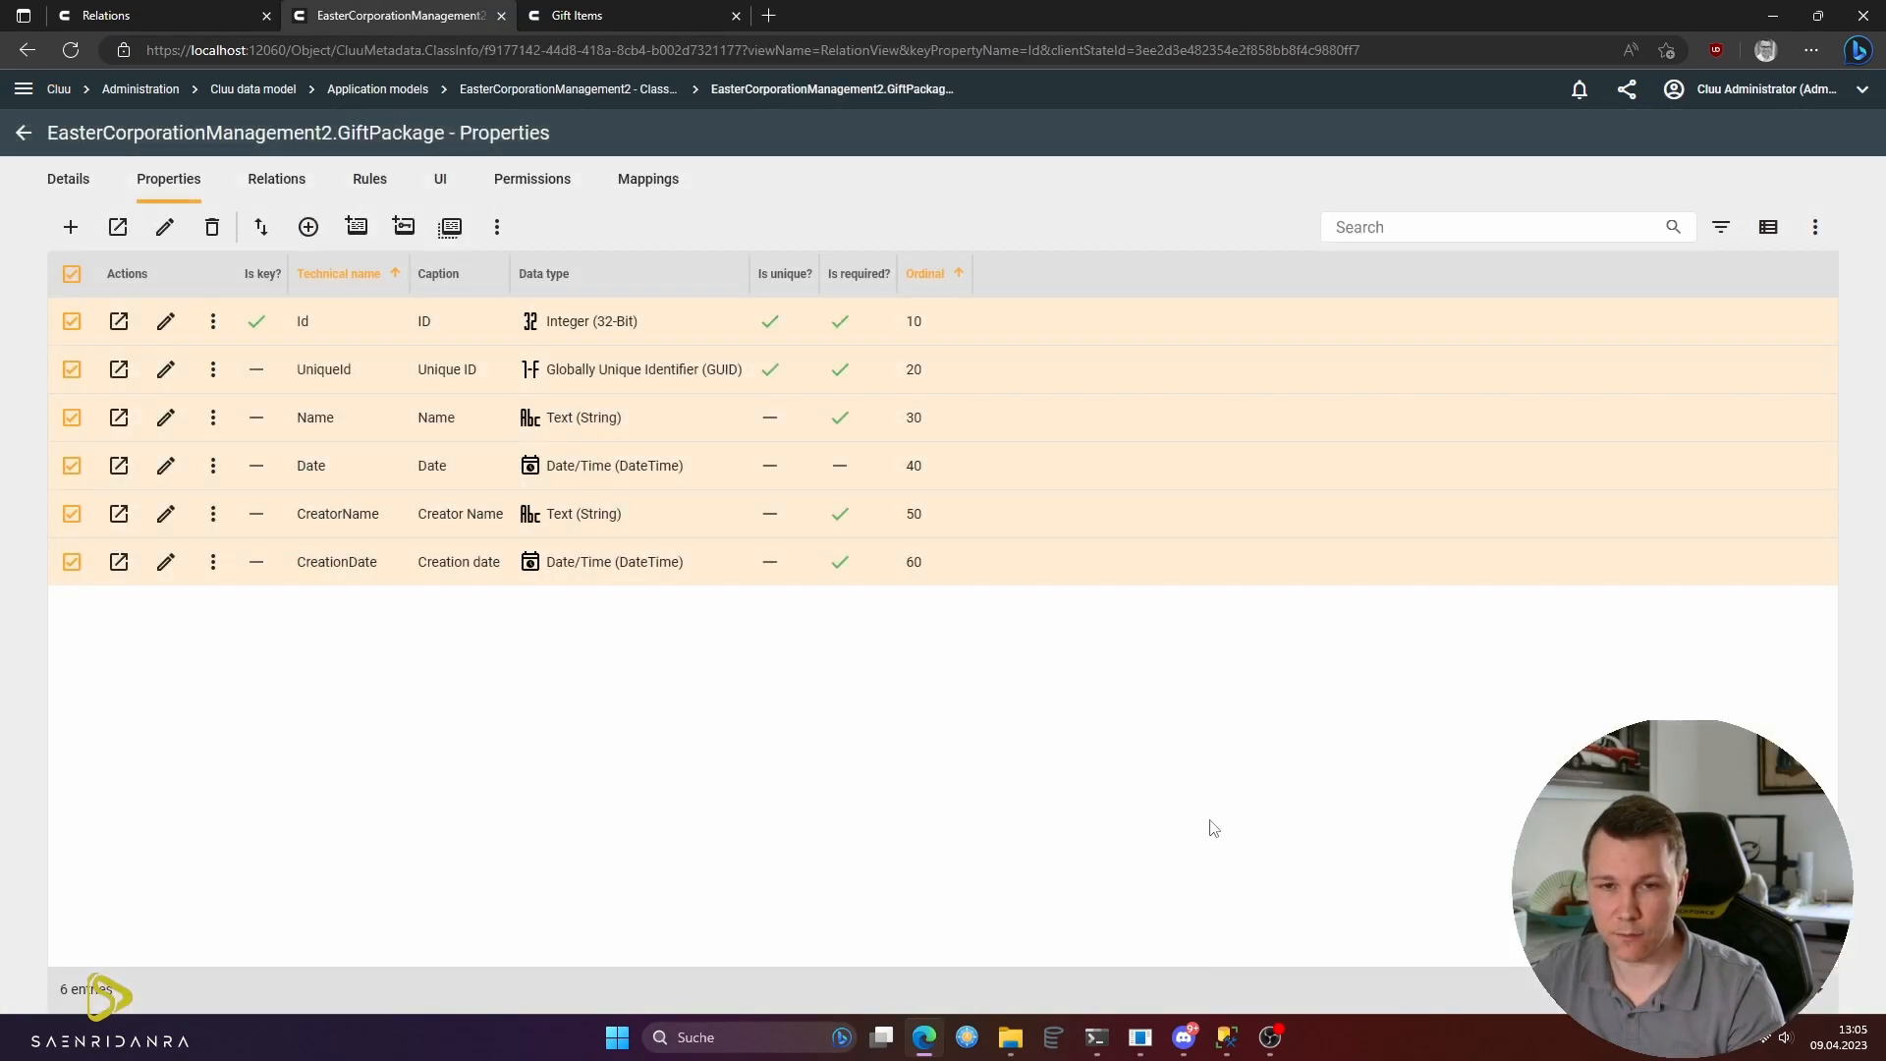
# - View the Gift Package class's data from its details page
pyautogui.click(69, 180)
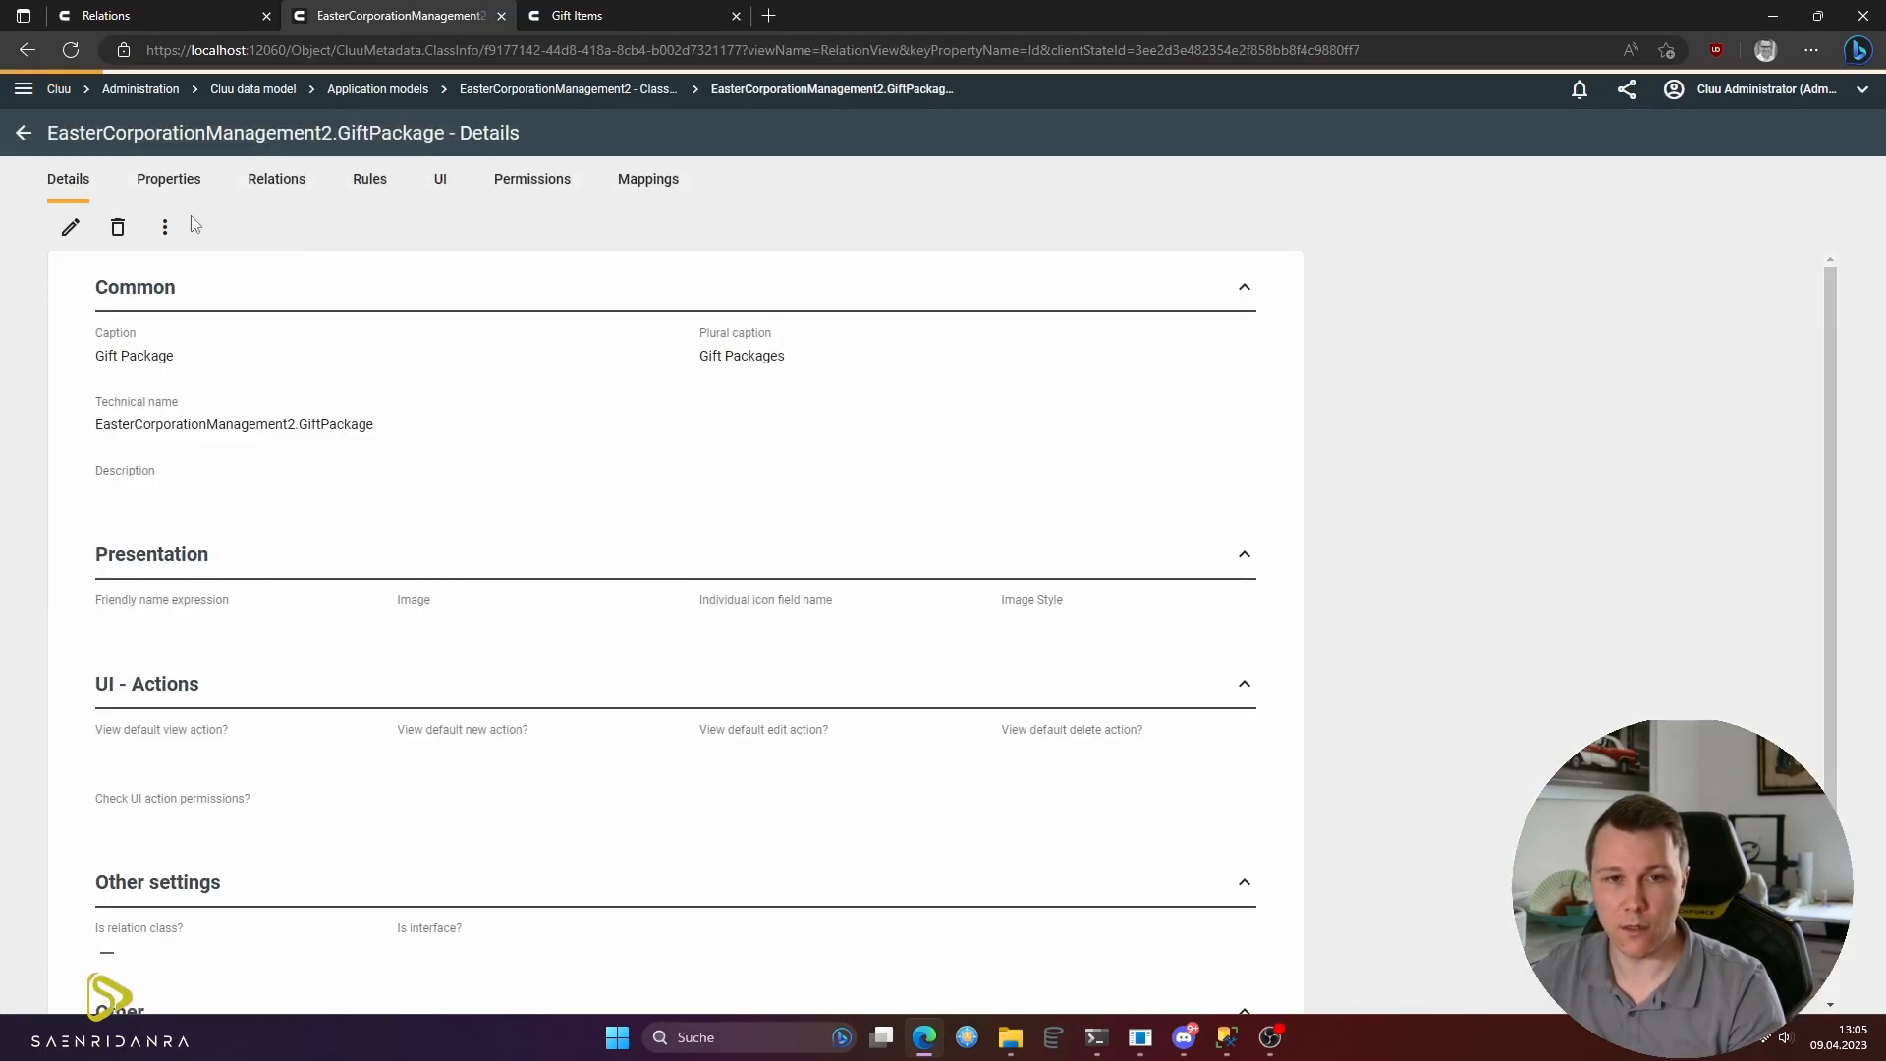
pyautogui.click(169, 229)
pyautogui.click(211, 371)
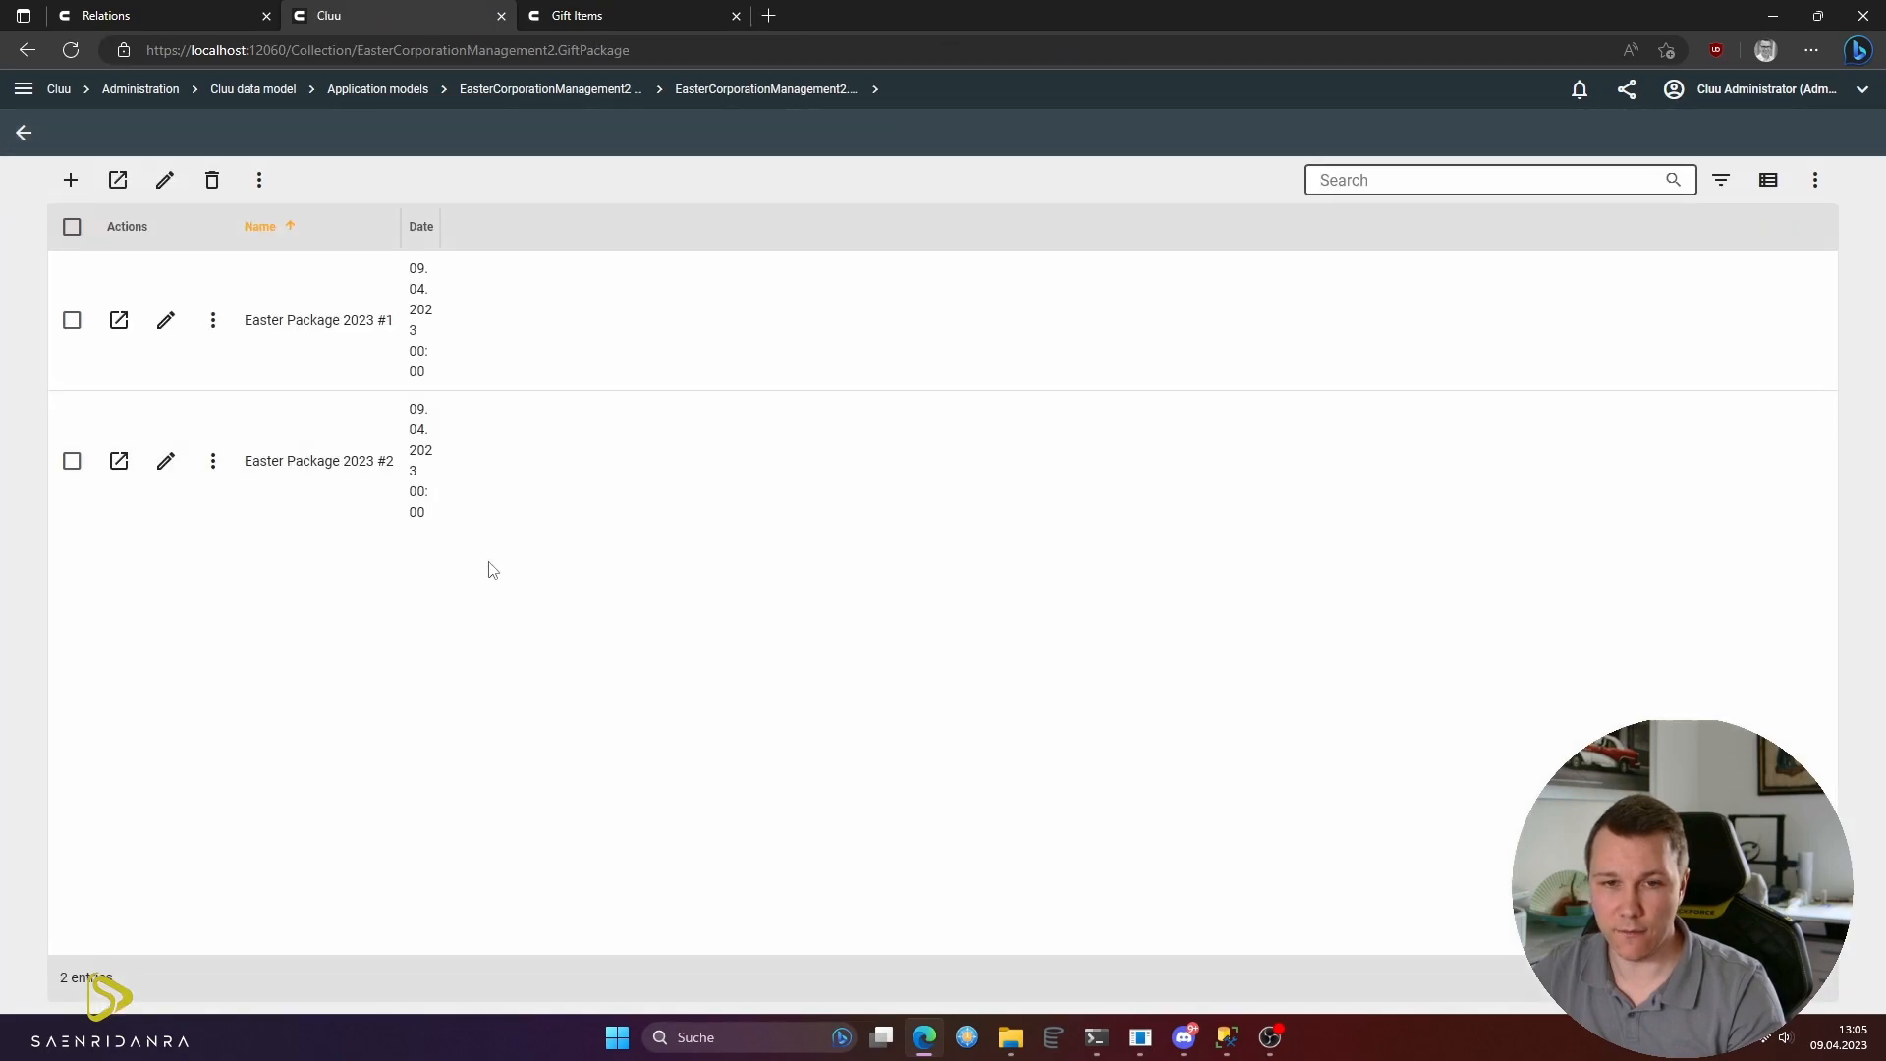
# - Widen the Date column of the gift package list and compare it with Gift Packages in the original Easter Corp. Management application
pyautogui.moveTo(440, 231); pyautogui.dragTo(704, 234)
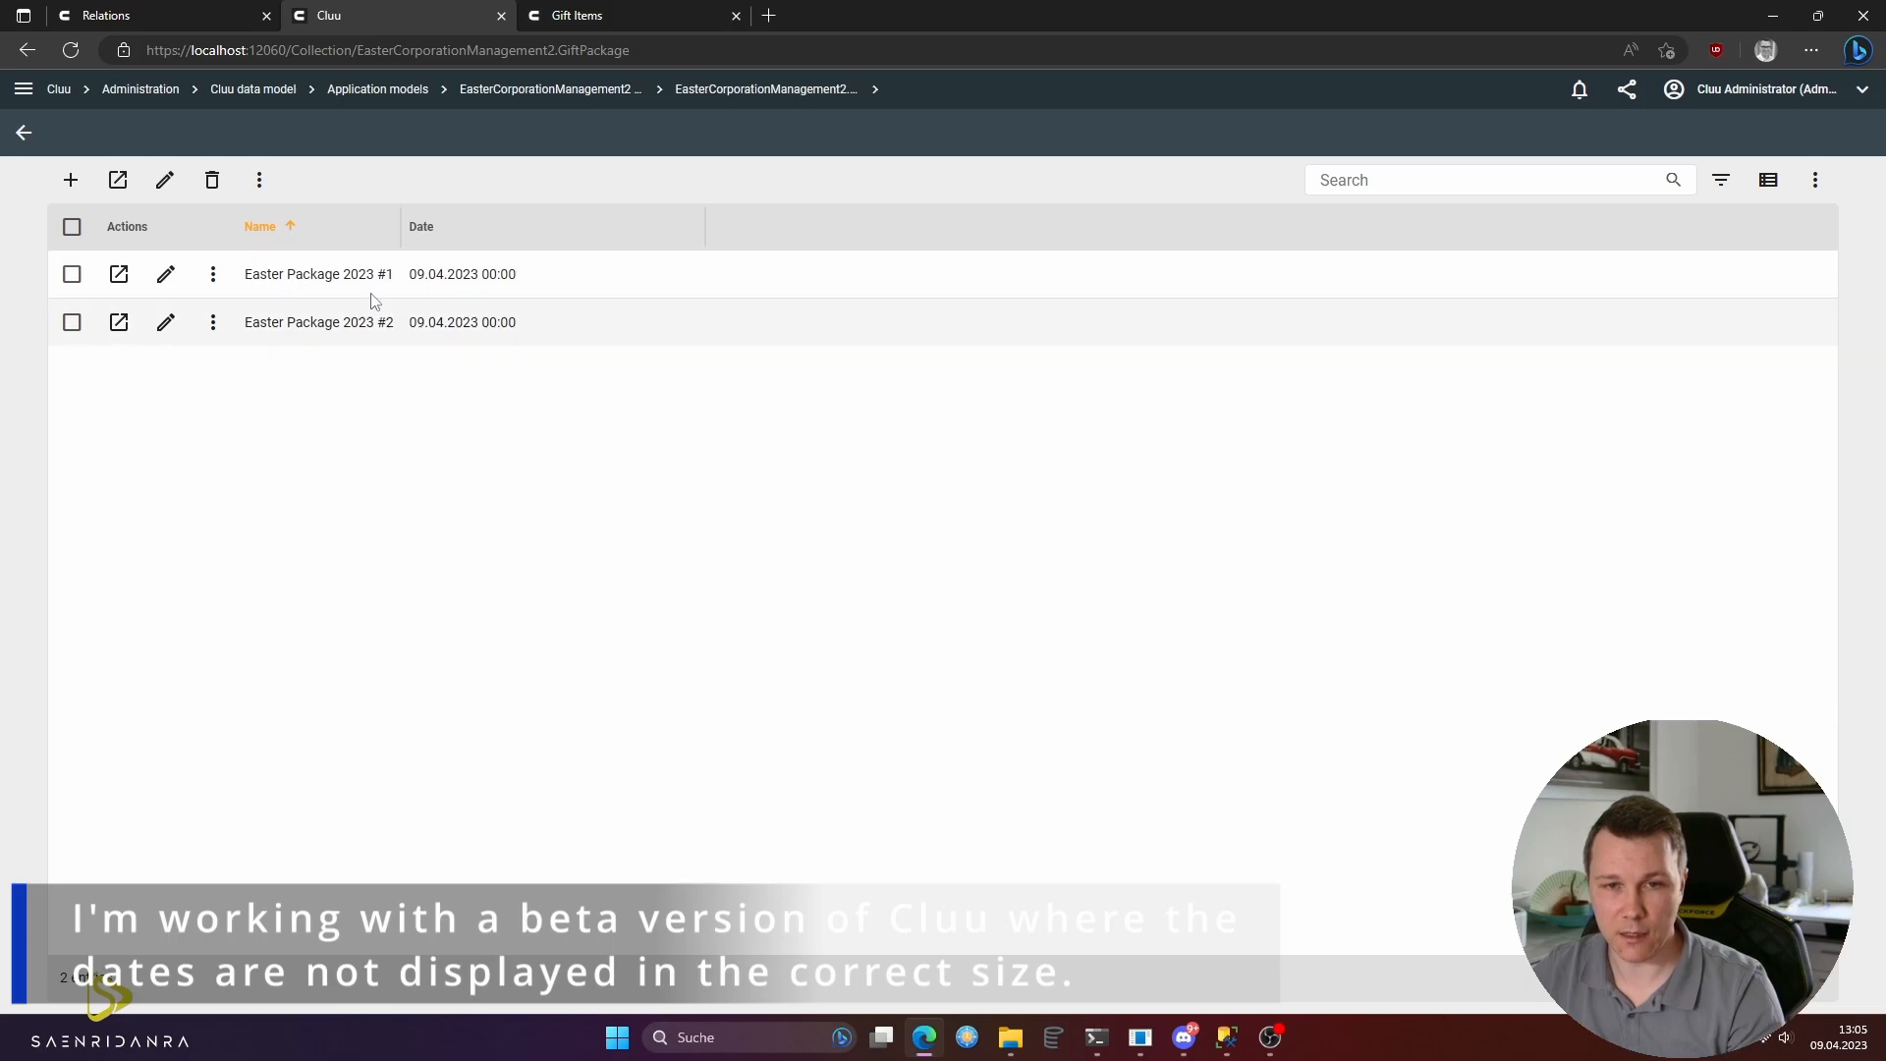
pyautogui.click(656, 12)
pyautogui.hotkey('alt', 'Left')
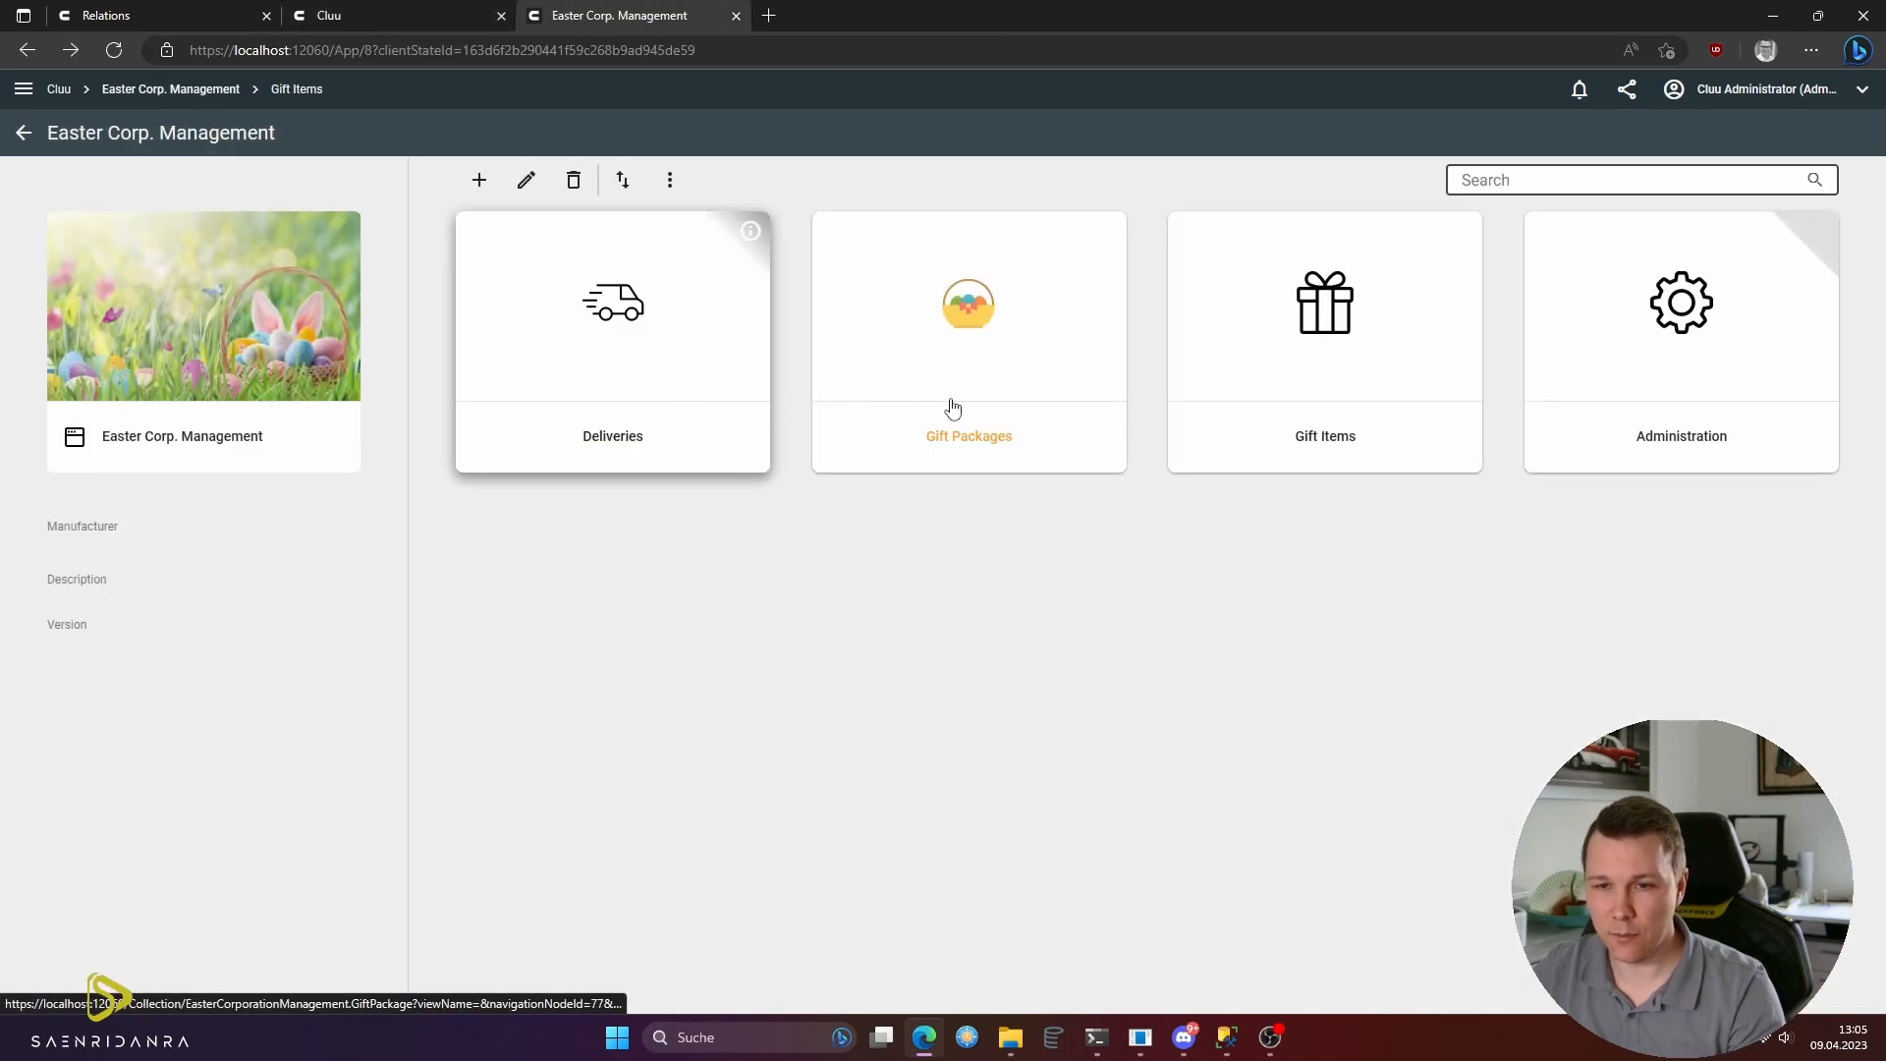
pyautogui.click(1048, 416)
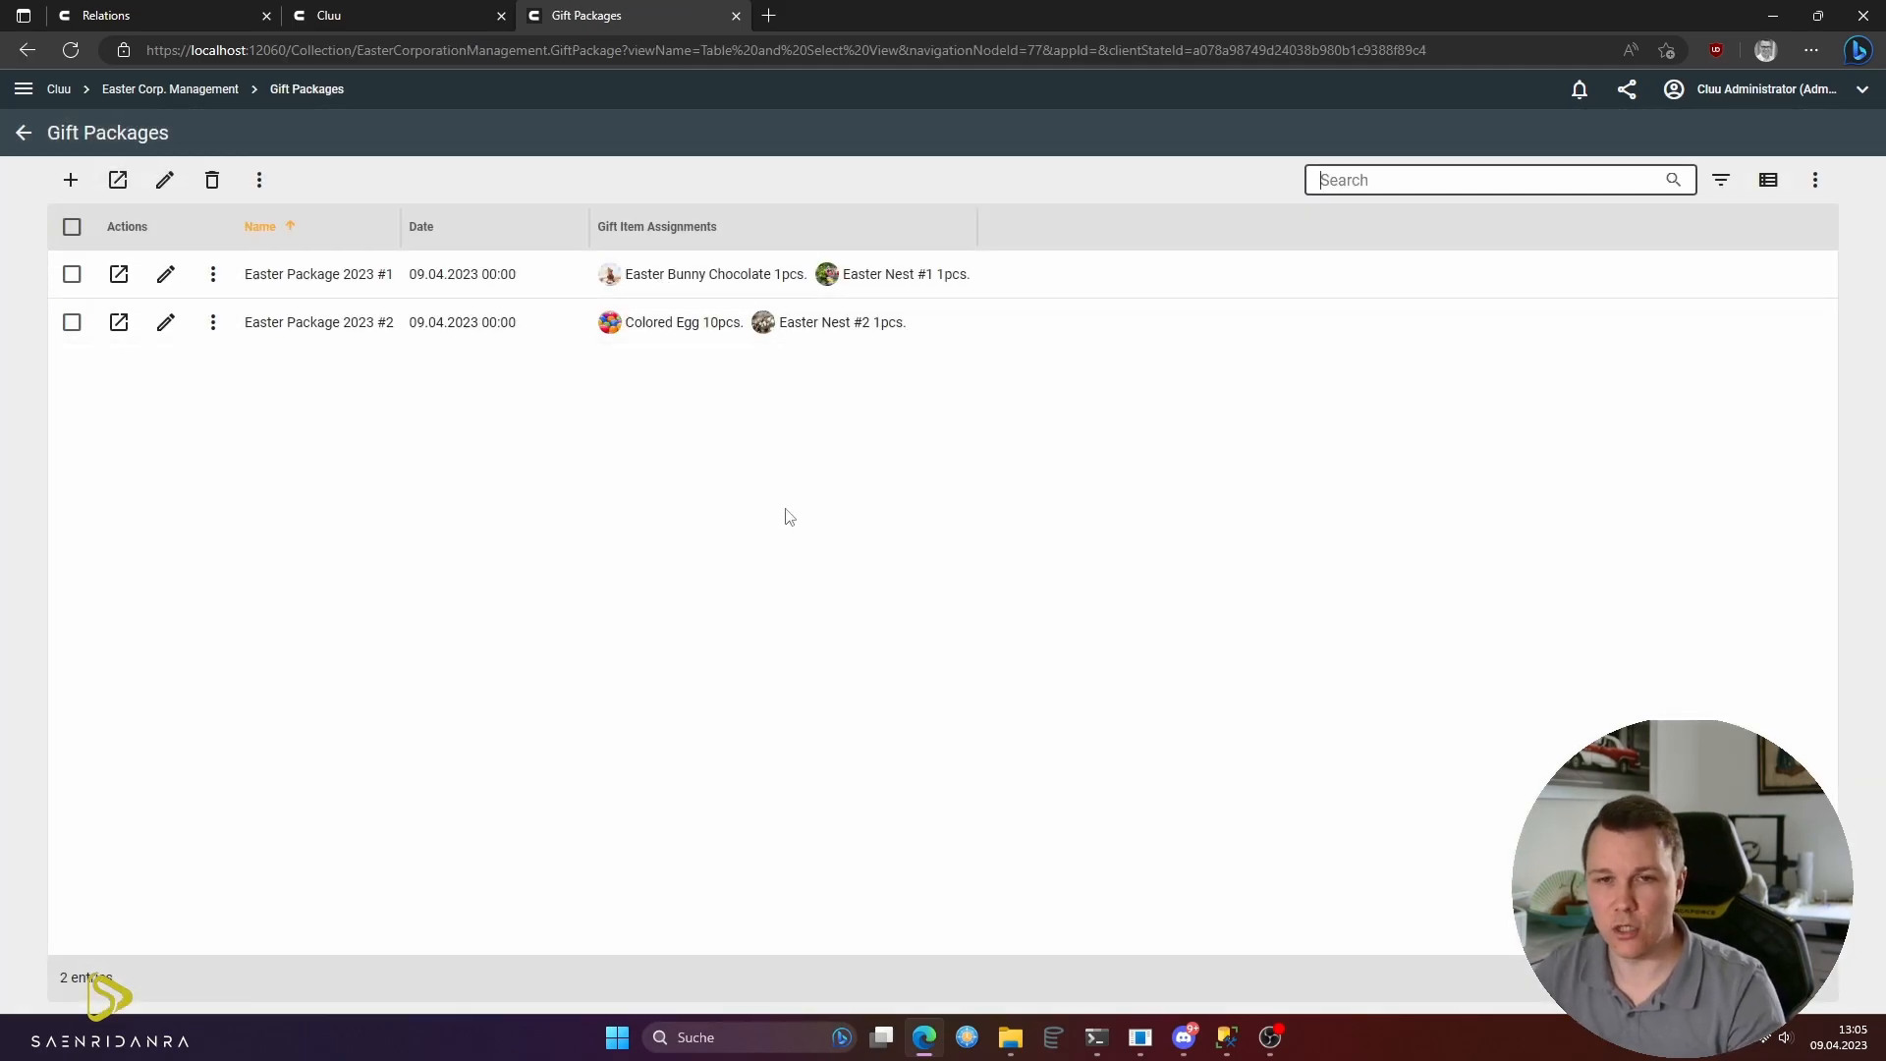
pyautogui.hotkey('ctrl', 'shift', 'Tab')
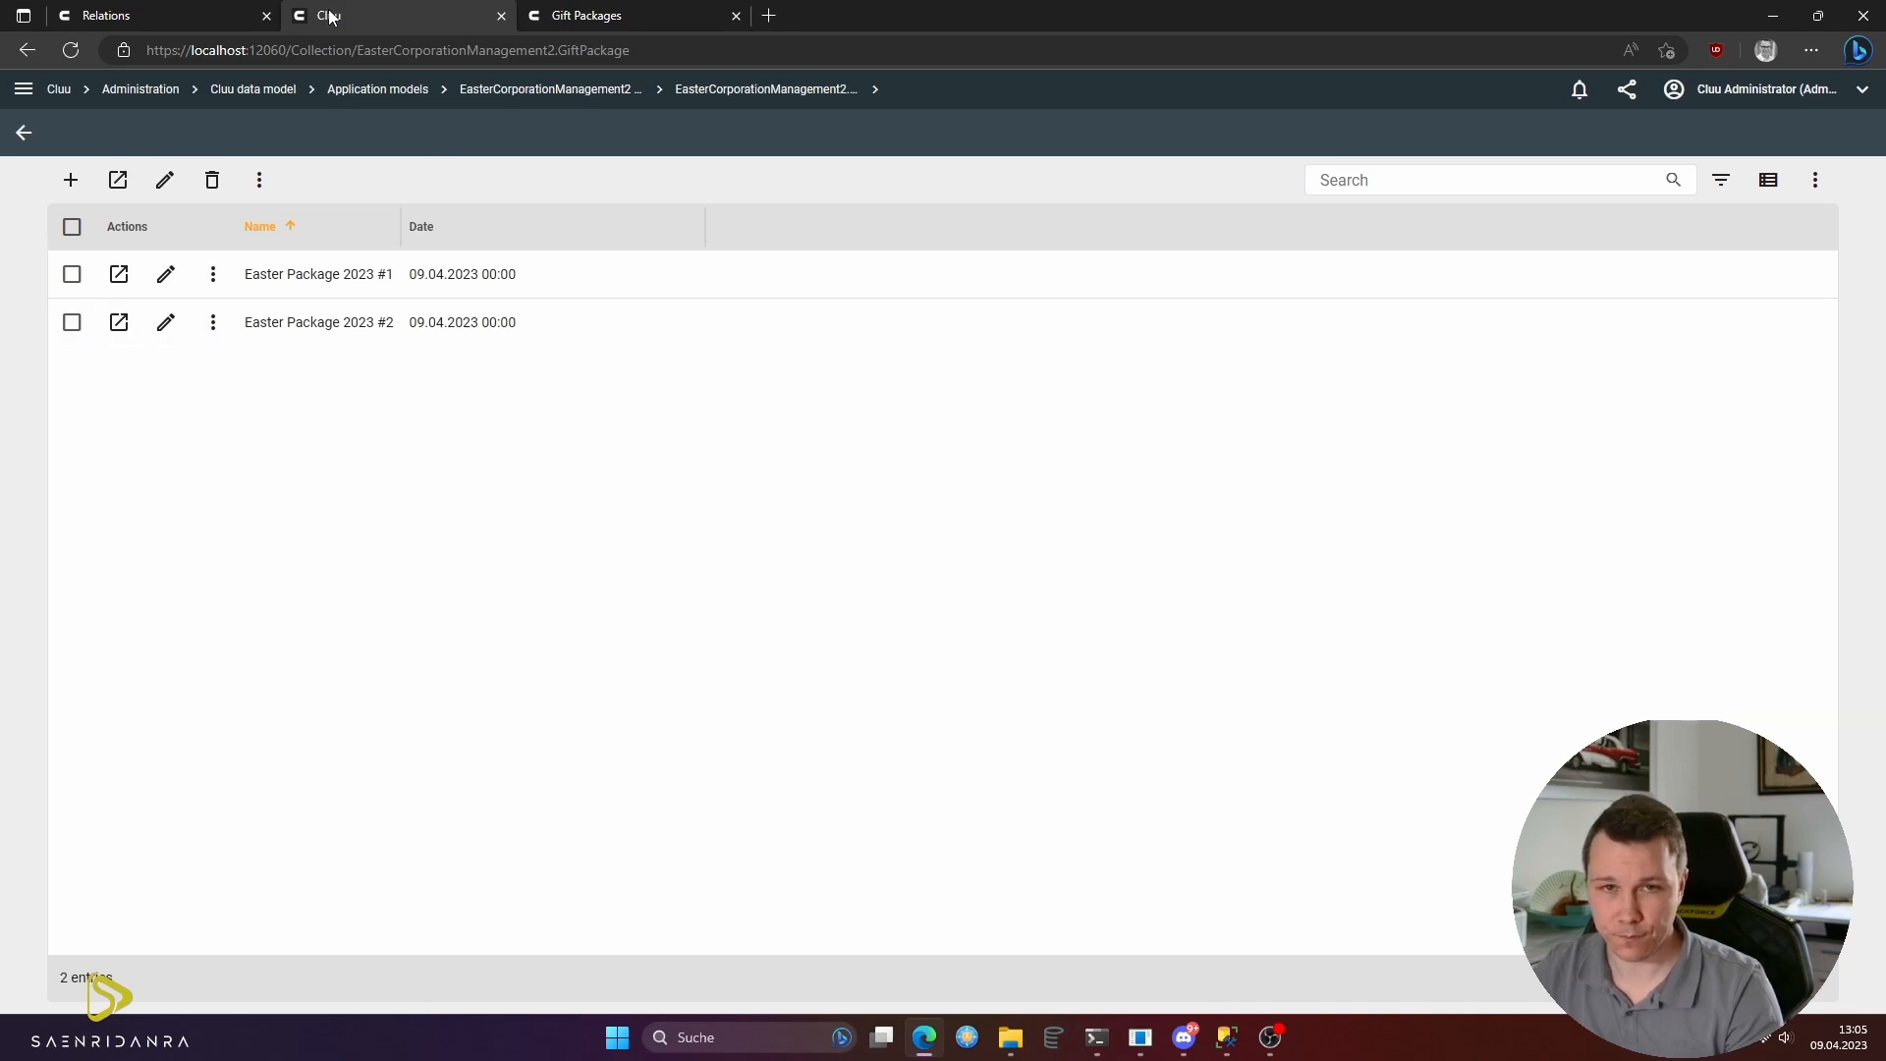
# - Set the typical content size of the Gift Package class's Date property to Medium (192px) and save it
pyautogui.click(20, 133)
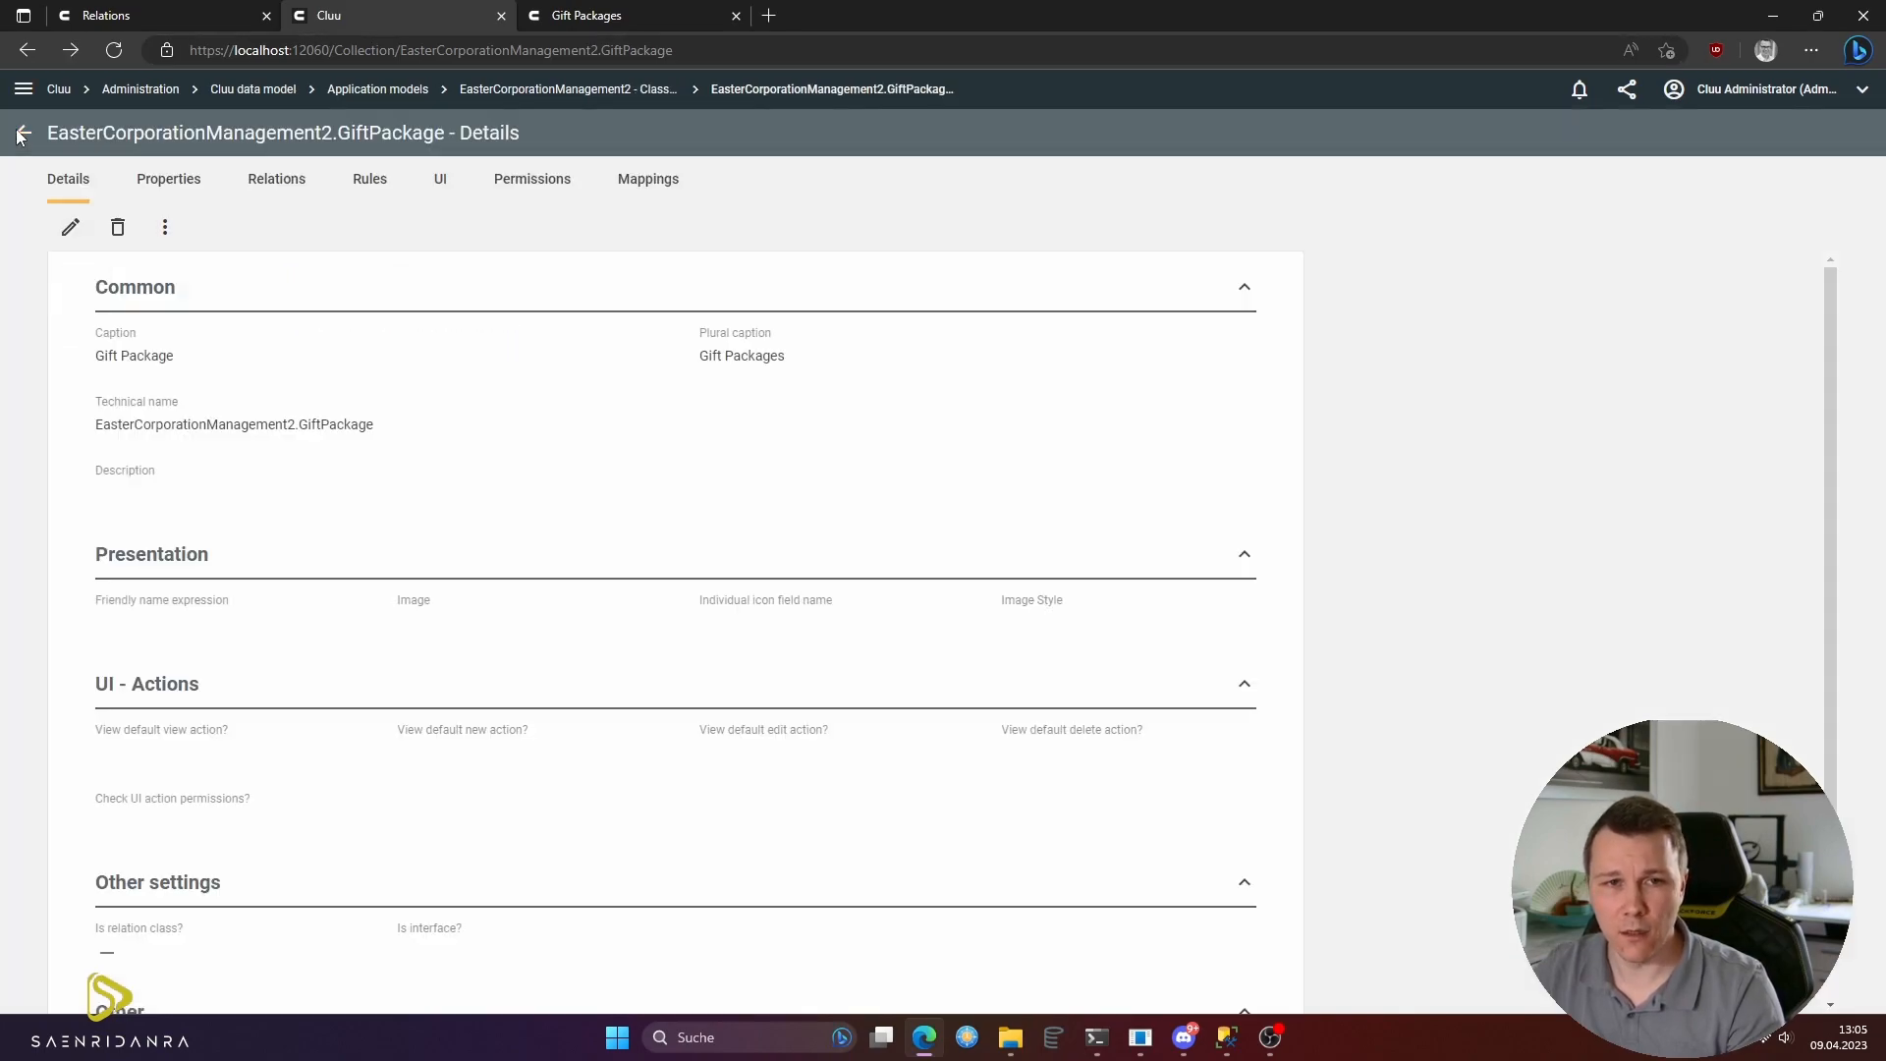
pyautogui.click(168, 178)
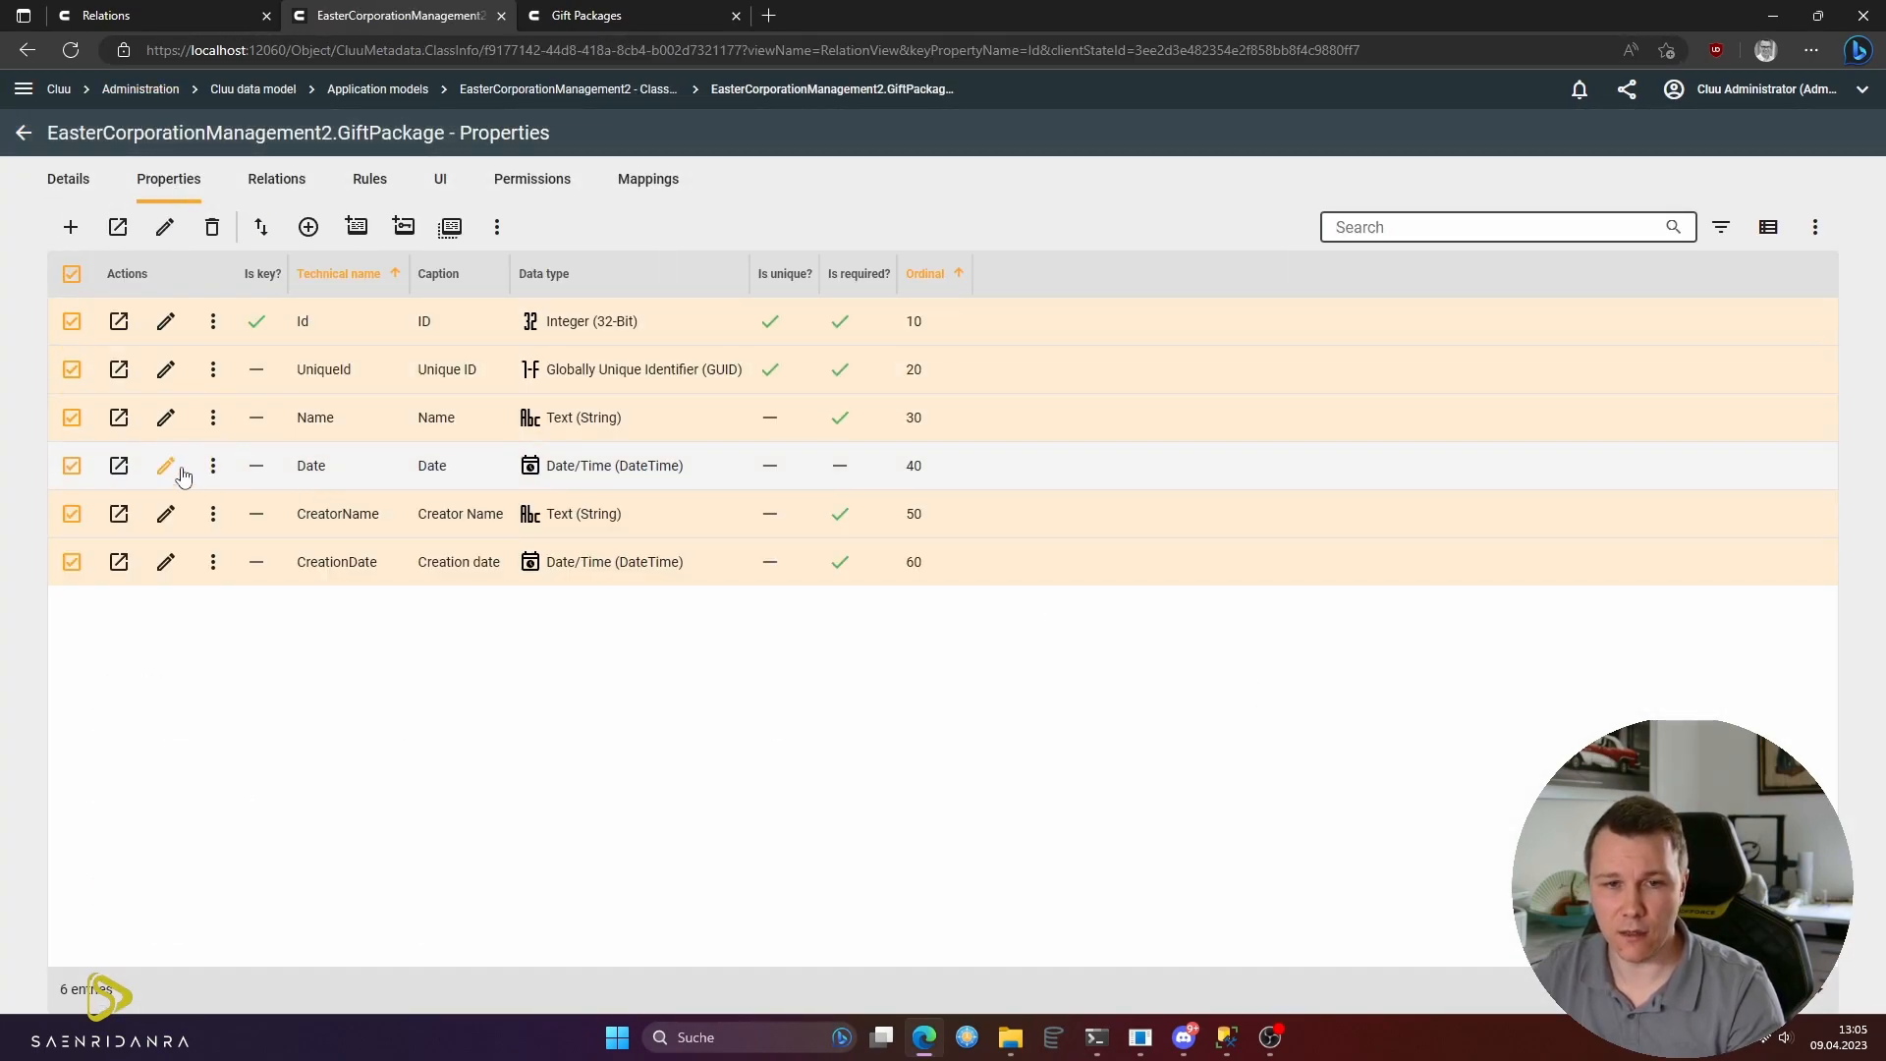
pyautogui.click(182, 472)
pyautogui.scroll(-10, 511, 609)
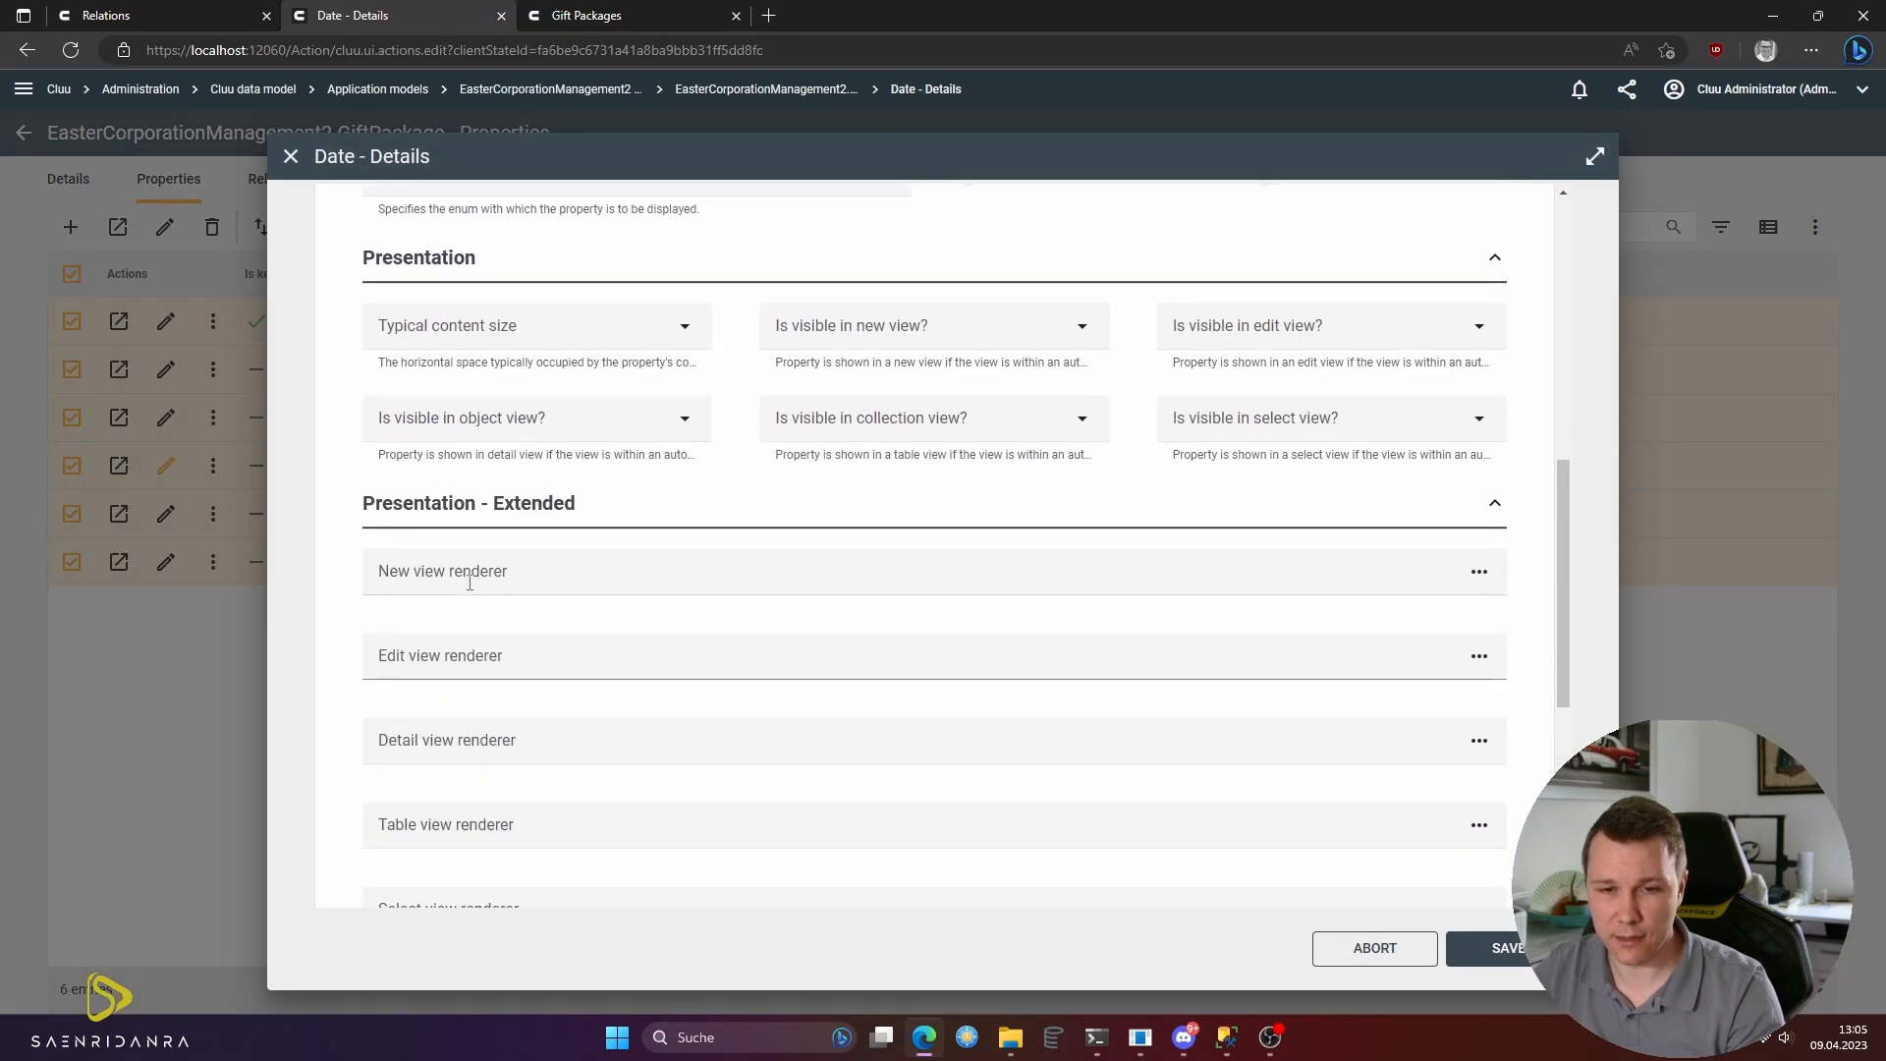
pyautogui.scroll(-1, 481, 584)
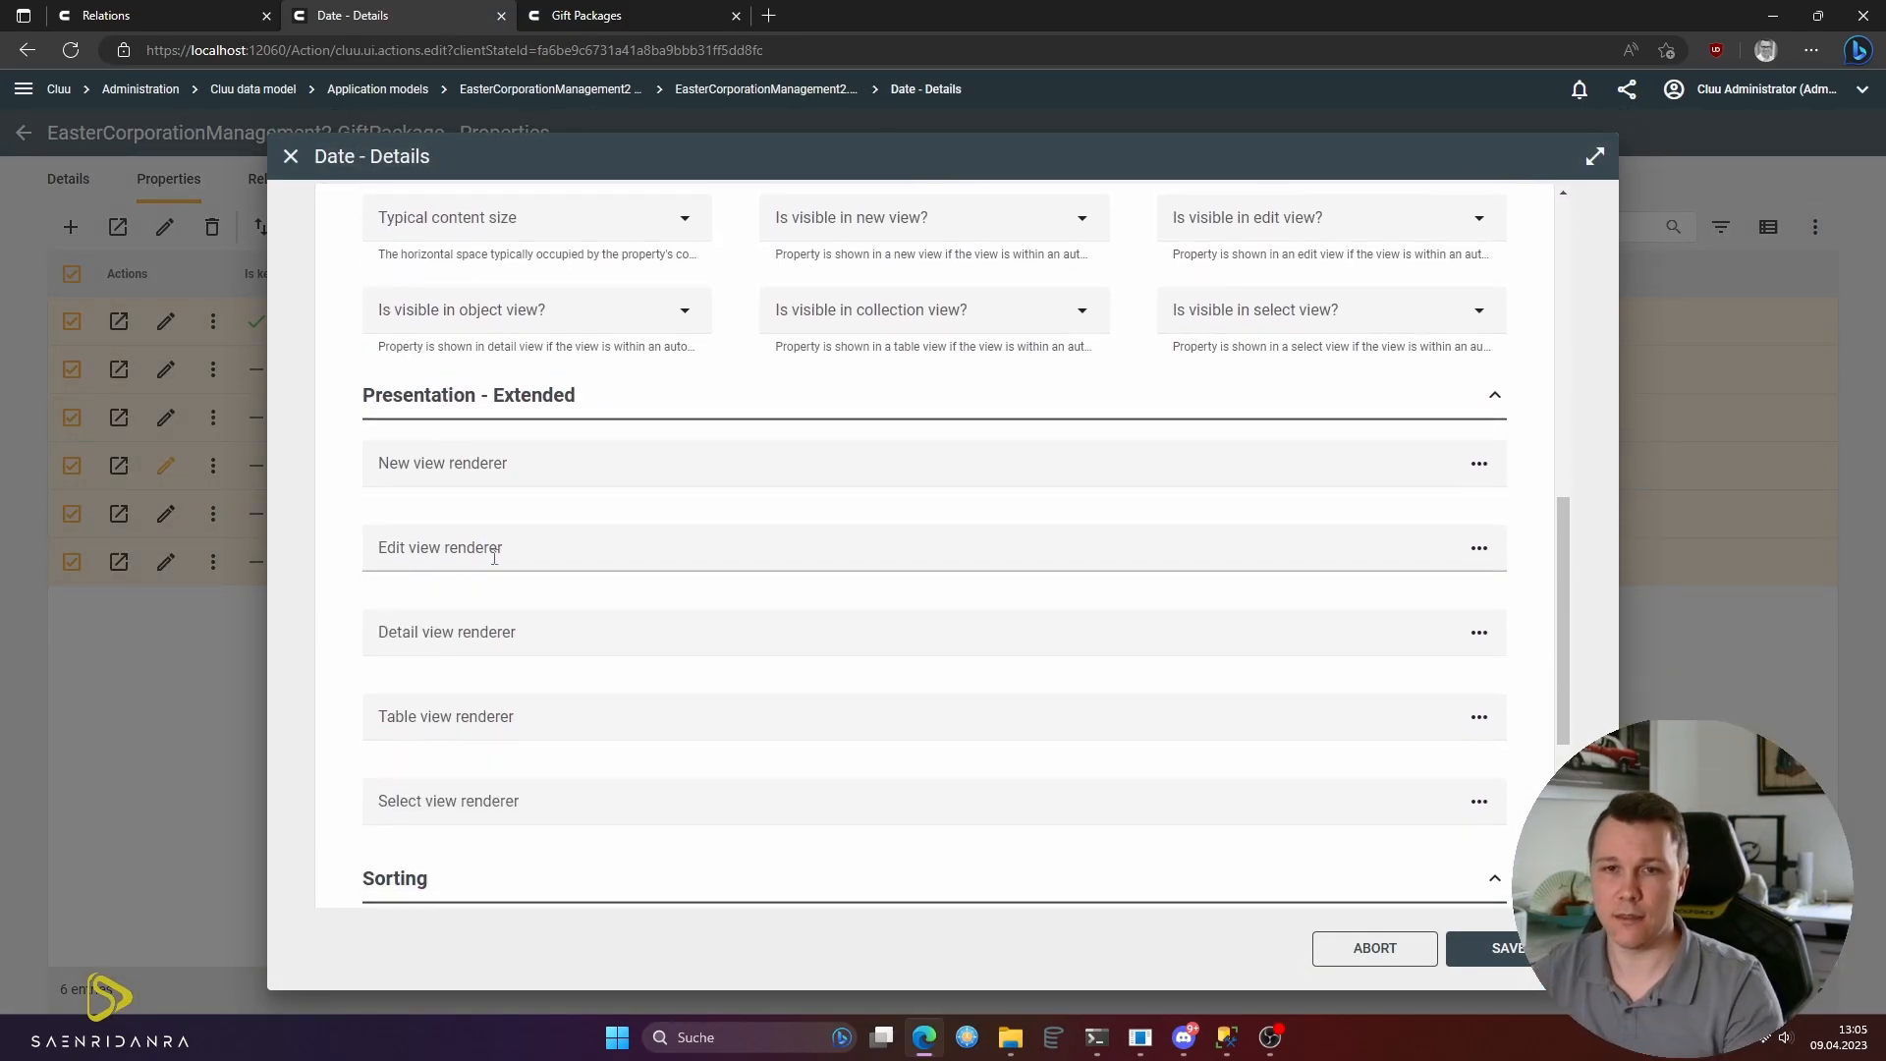
pyautogui.click(465, 222)
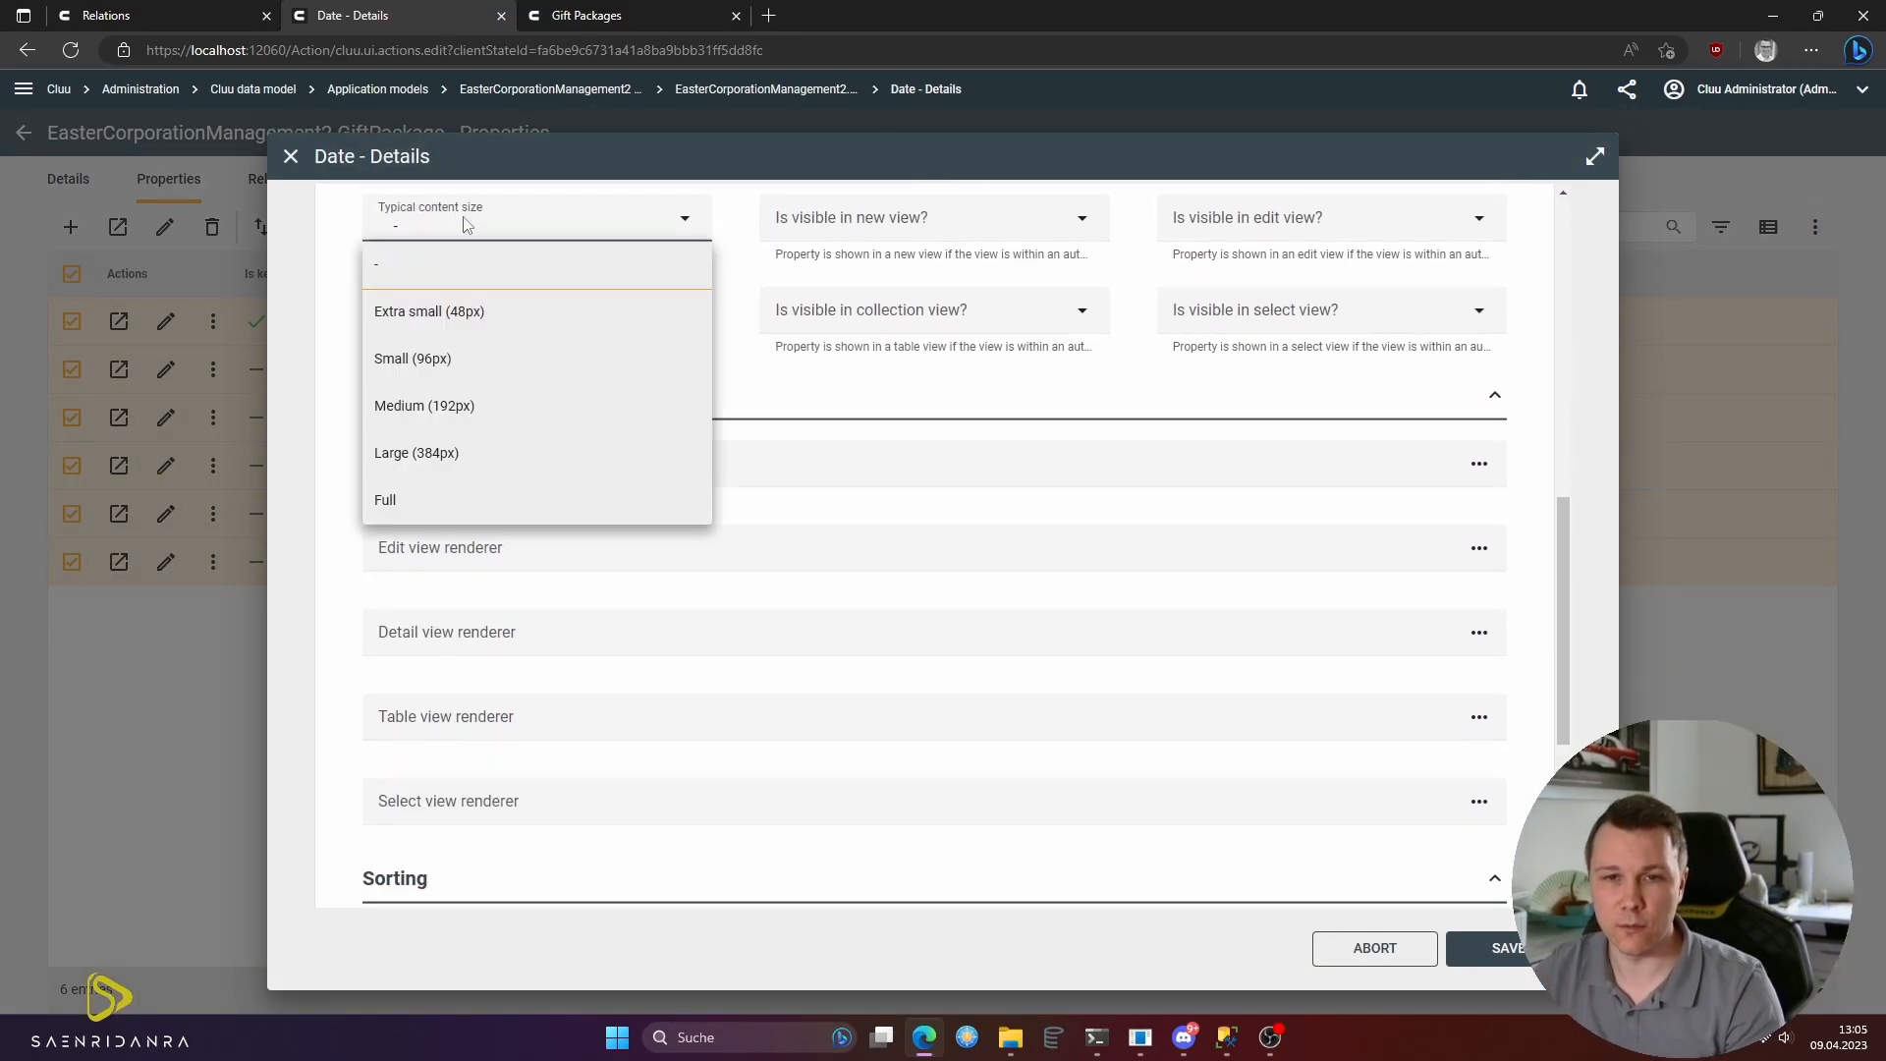
pyautogui.click(465, 413)
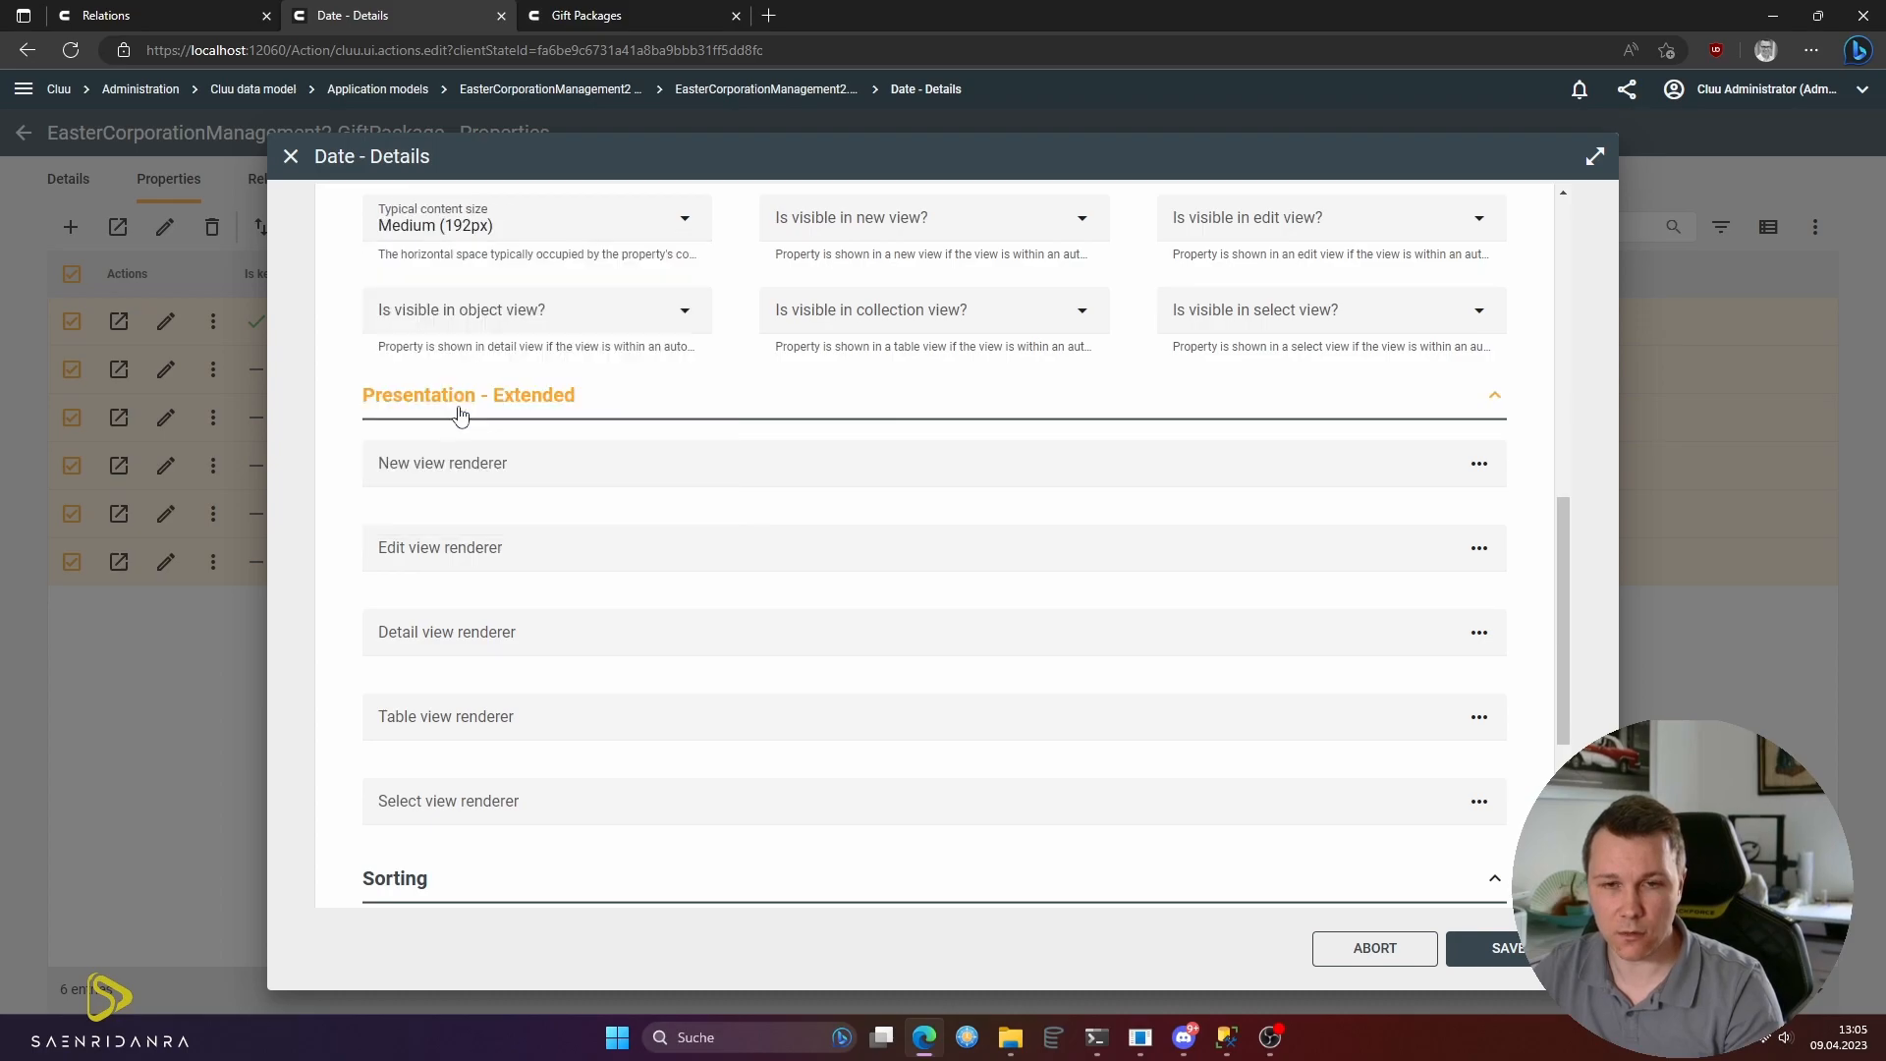
pyautogui.click(1506, 949)
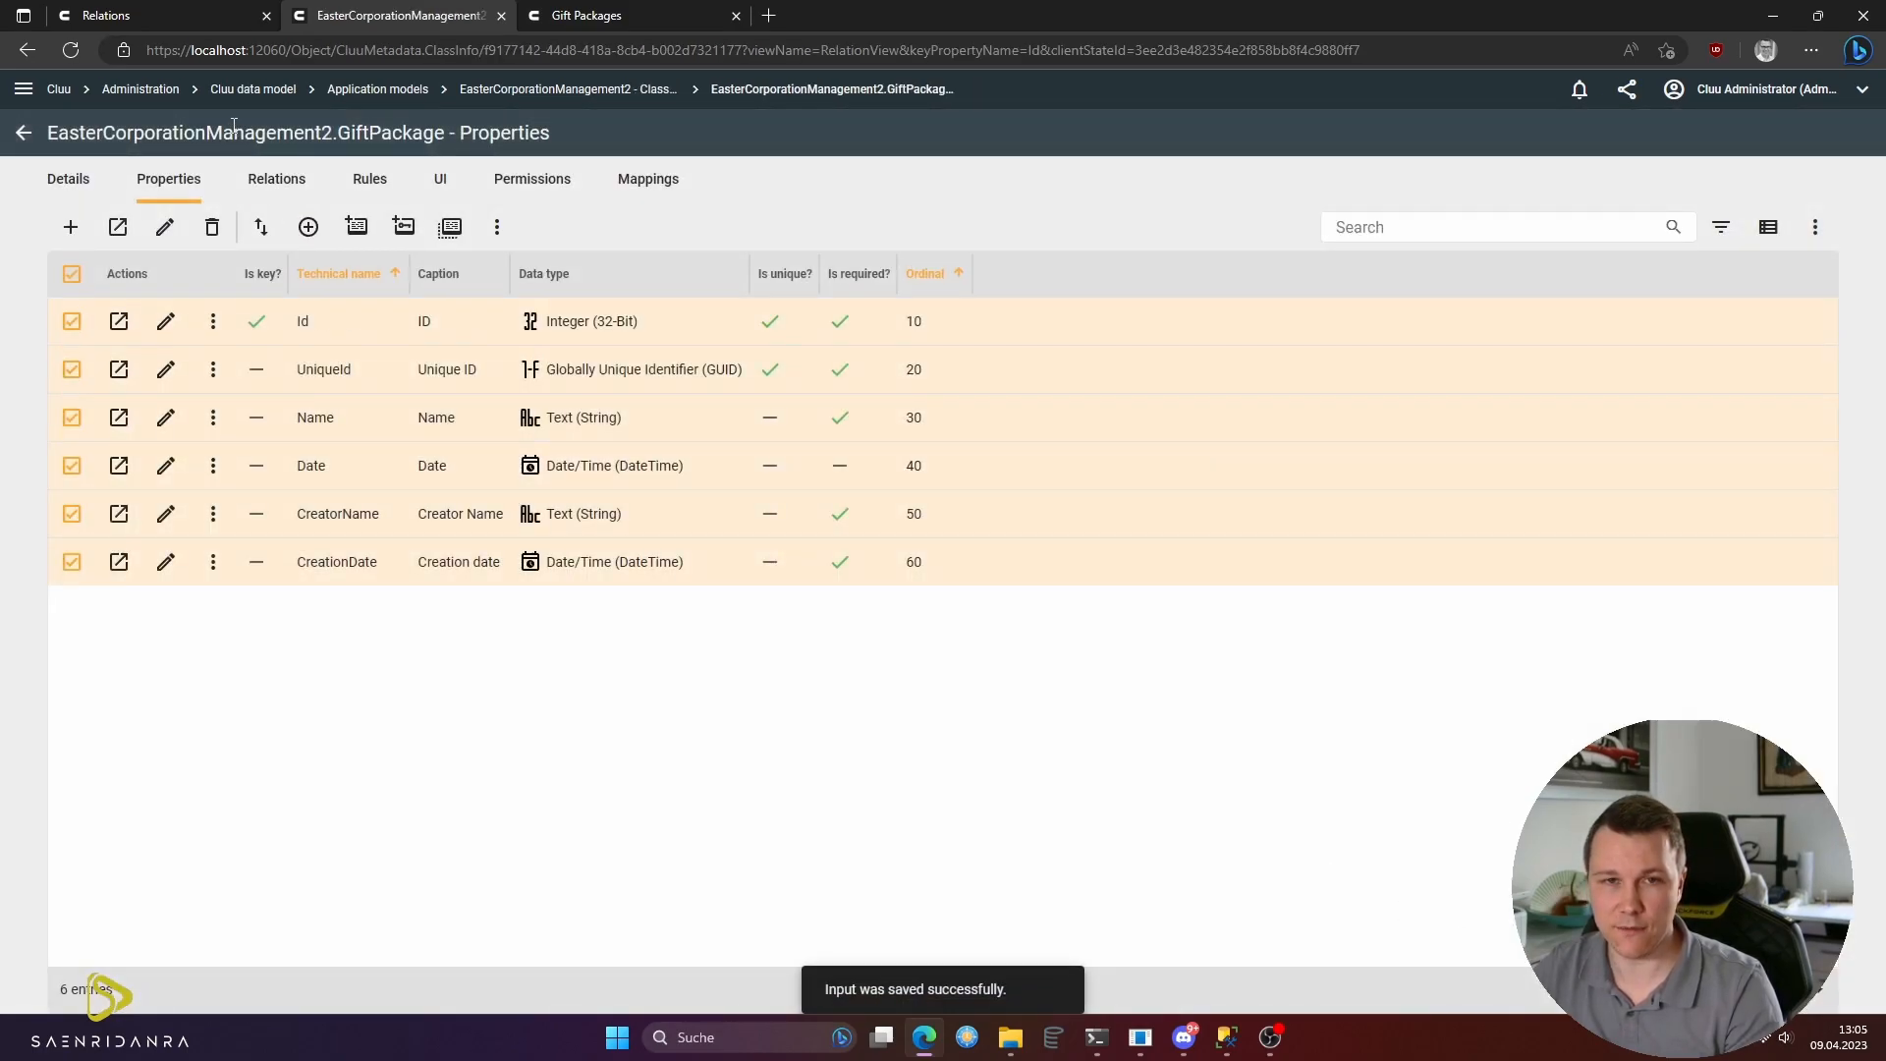
# - Invalidate Metadata and UI to apply the changed property settings
pyautogui.click(24, 89)
pyautogui.click(127, 363)
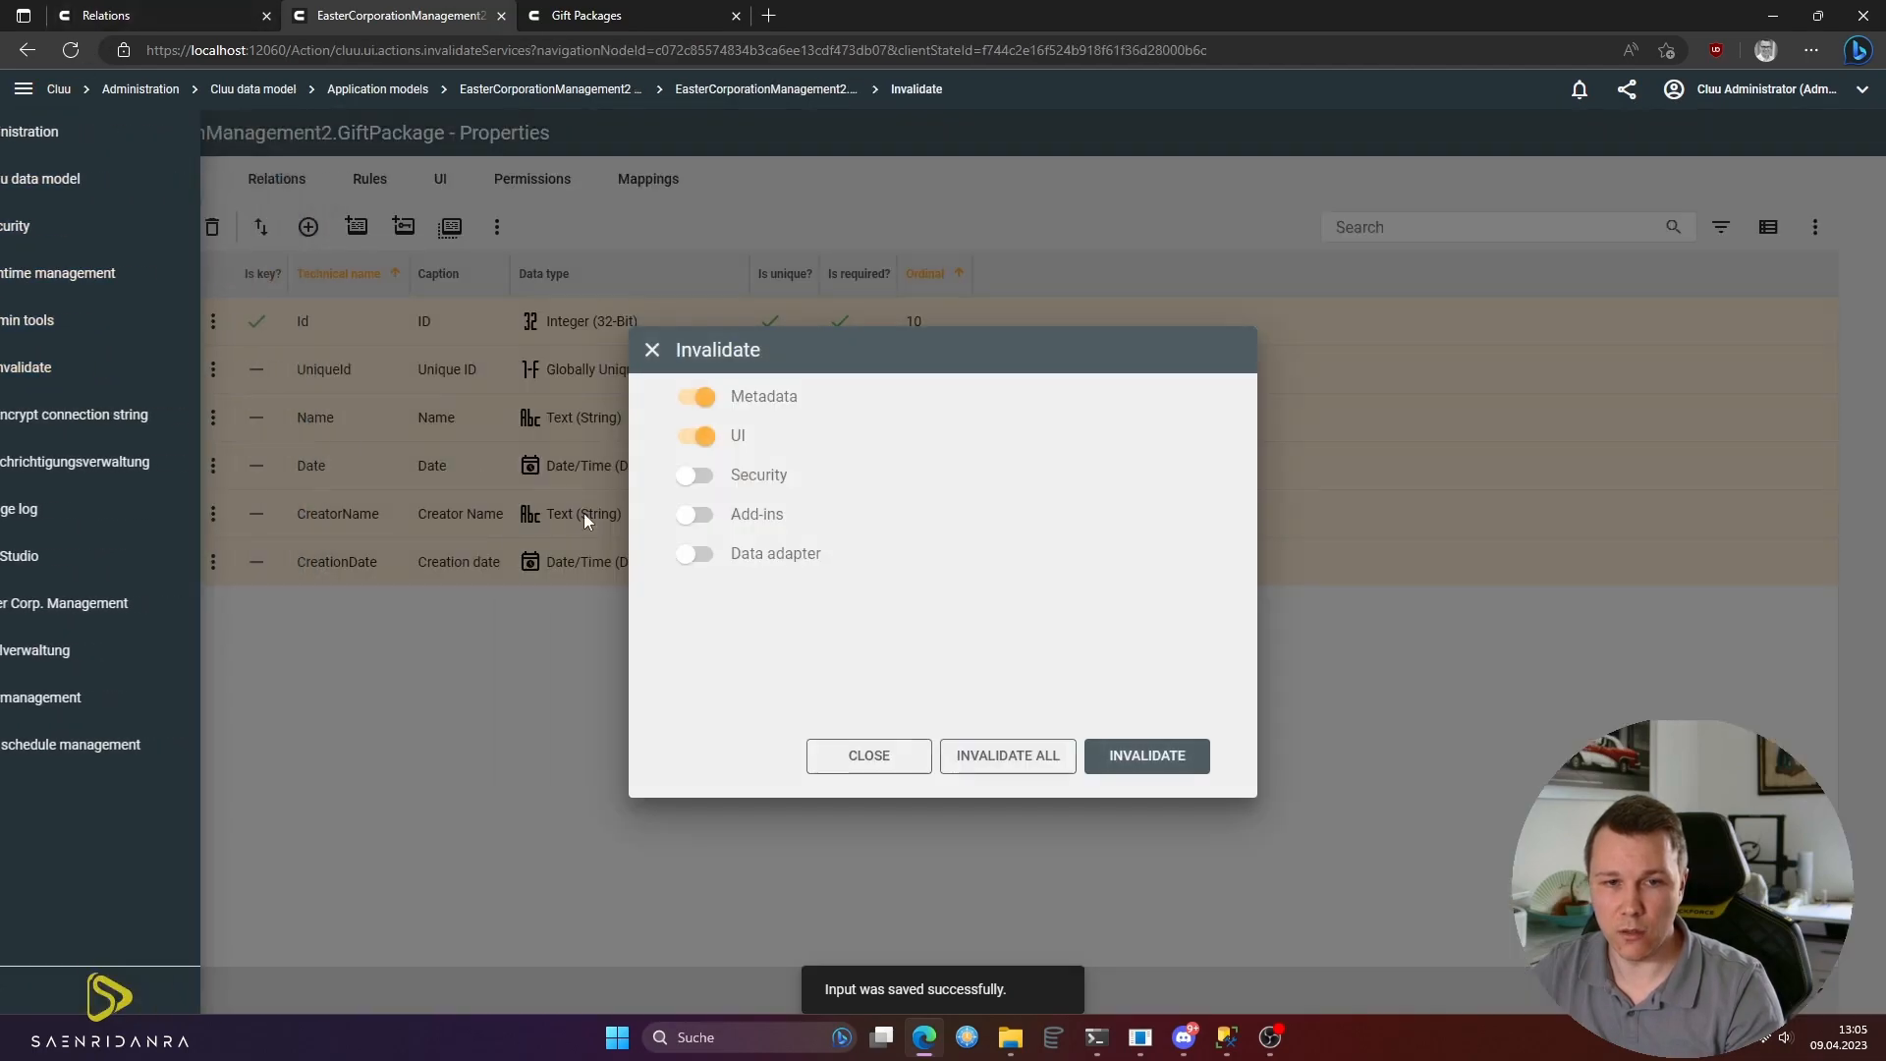
pyautogui.click(1149, 770)
# - Open the class list of the EasterCorporationManagement2 application model
pyautogui.click(252, 328)
pyautogui.click(589, 338)
pyautogui.click(257, 358)
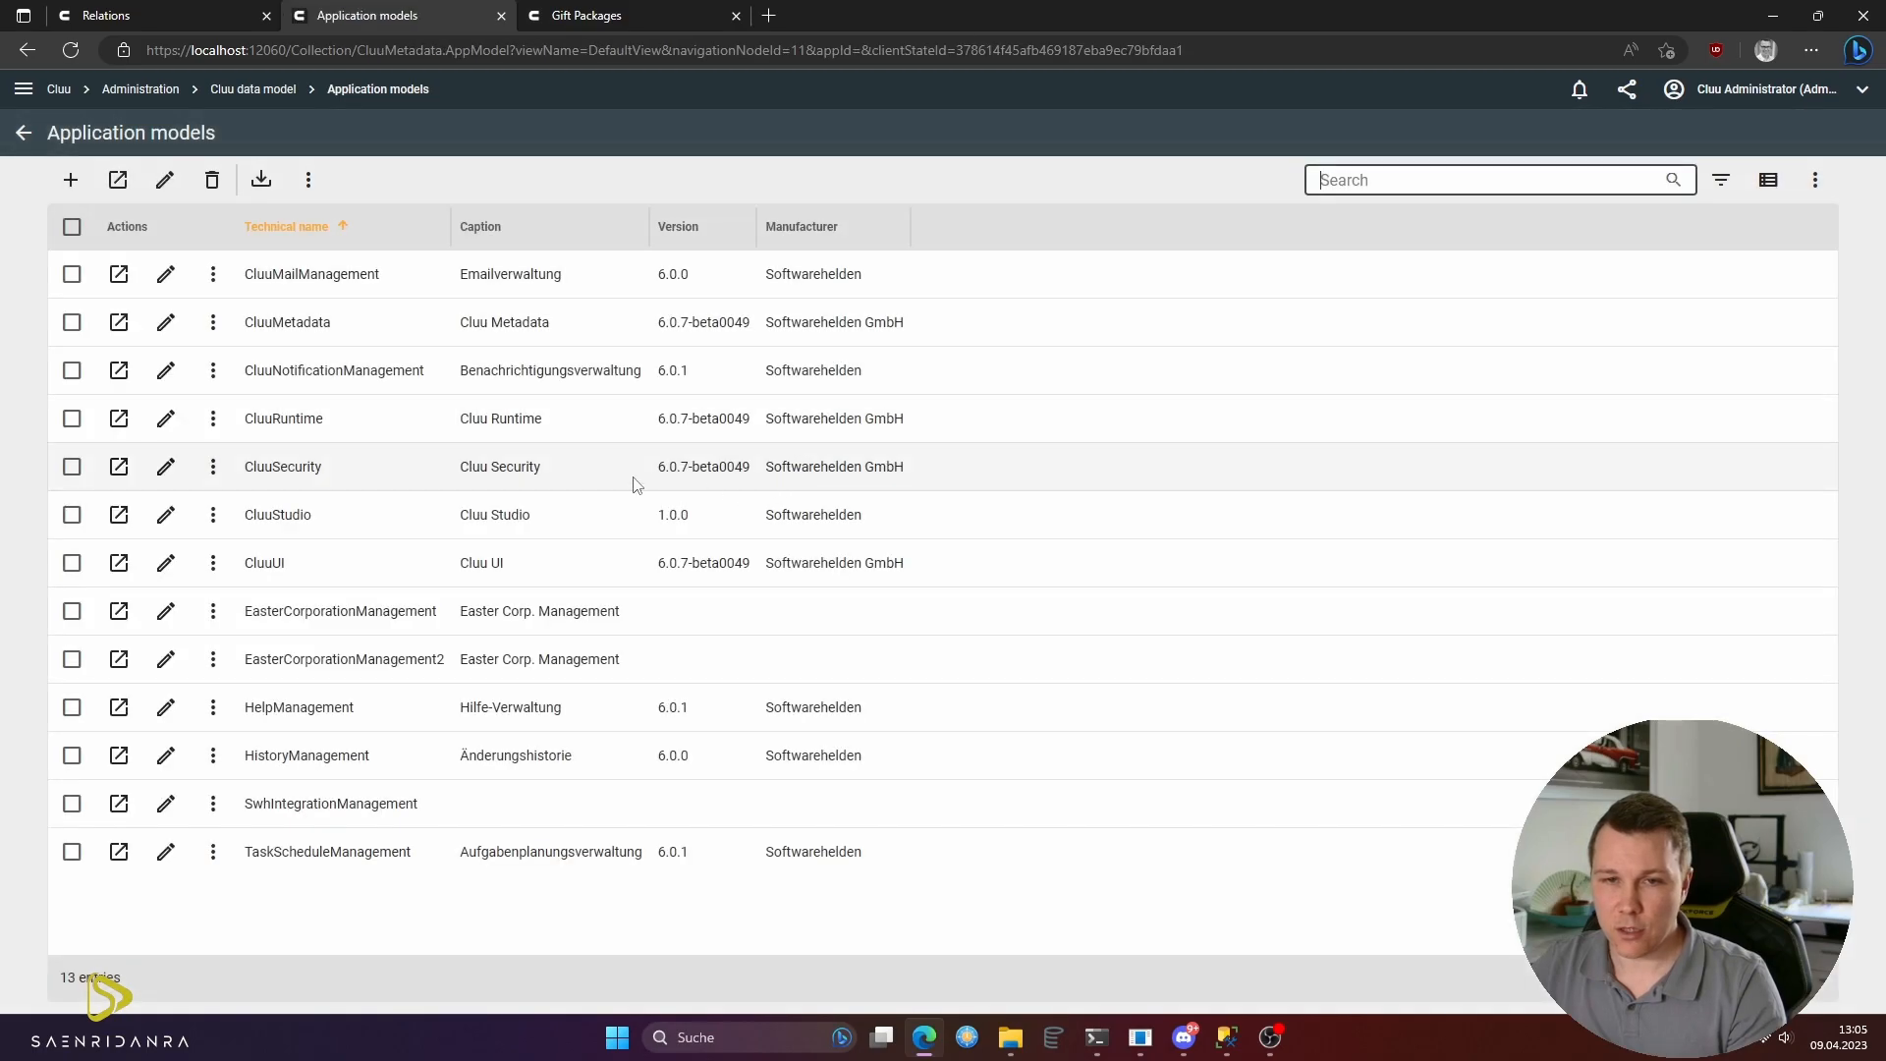
pyautogui.click(119, 659)
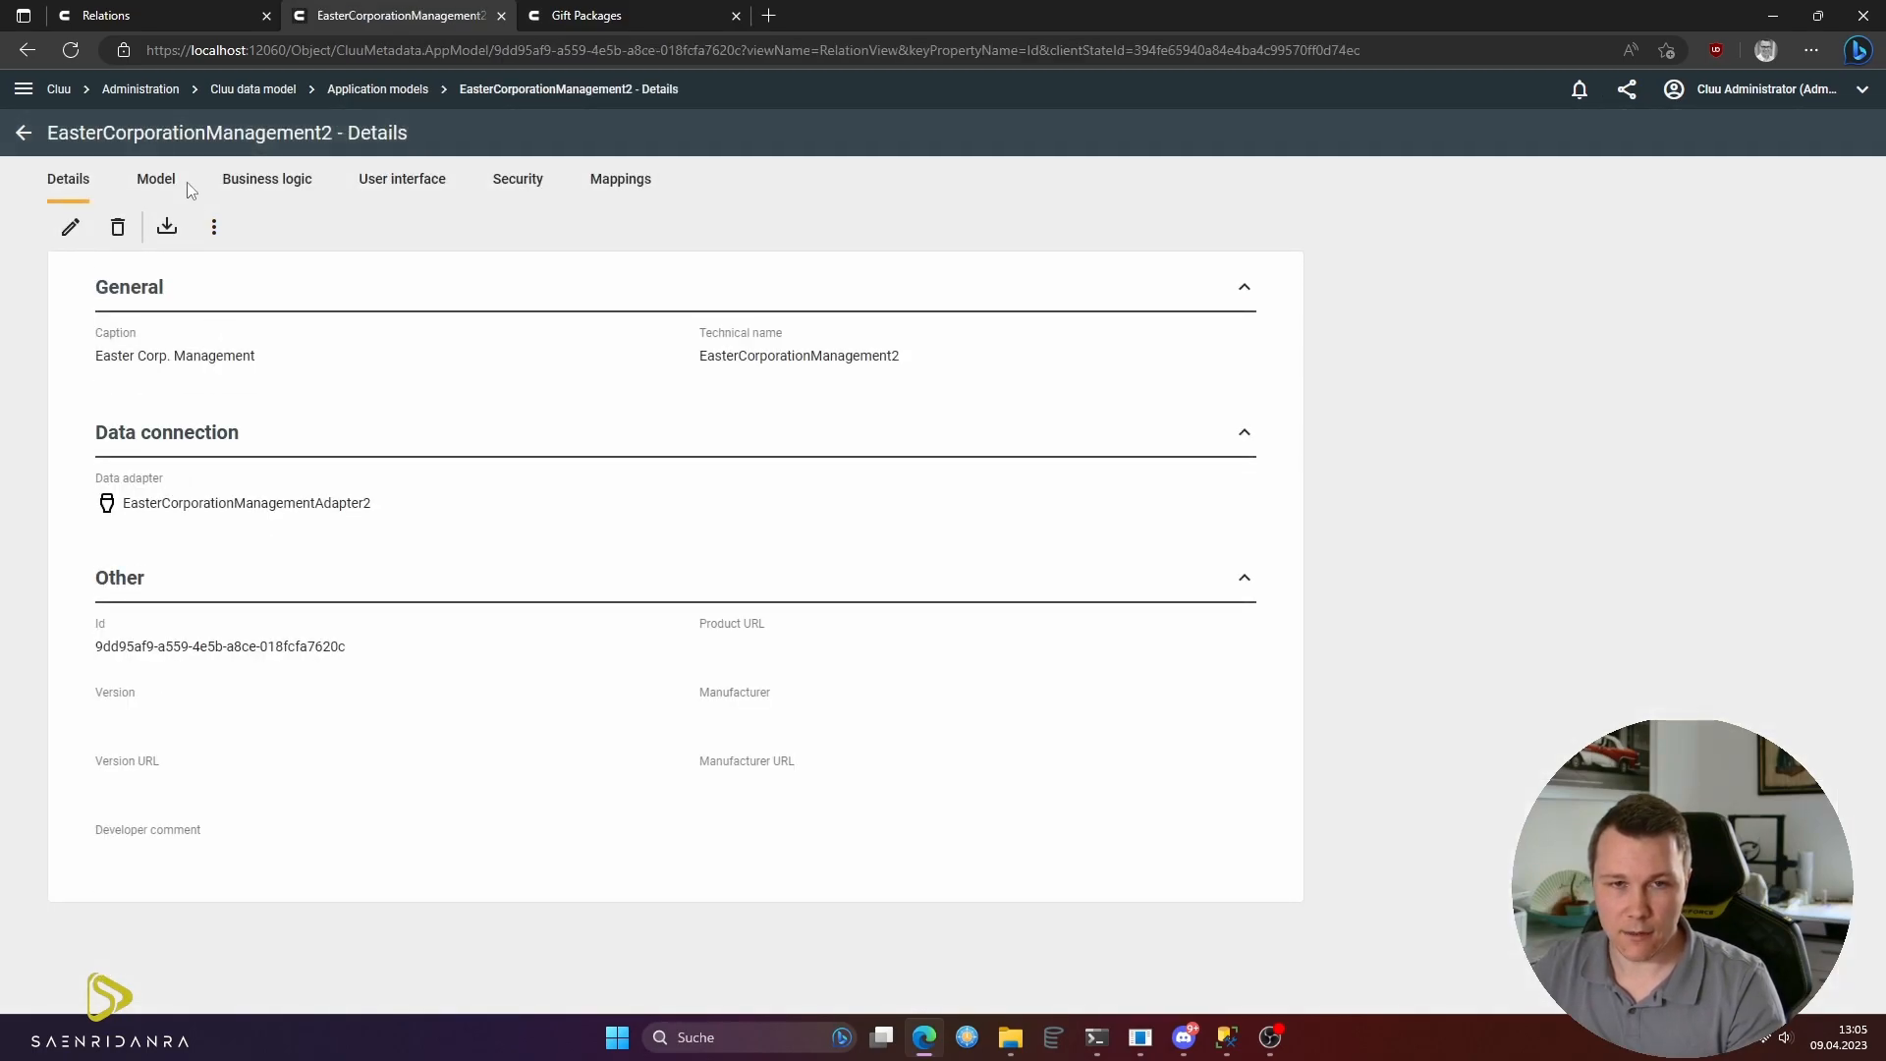
pyautogui.click(167, 185)
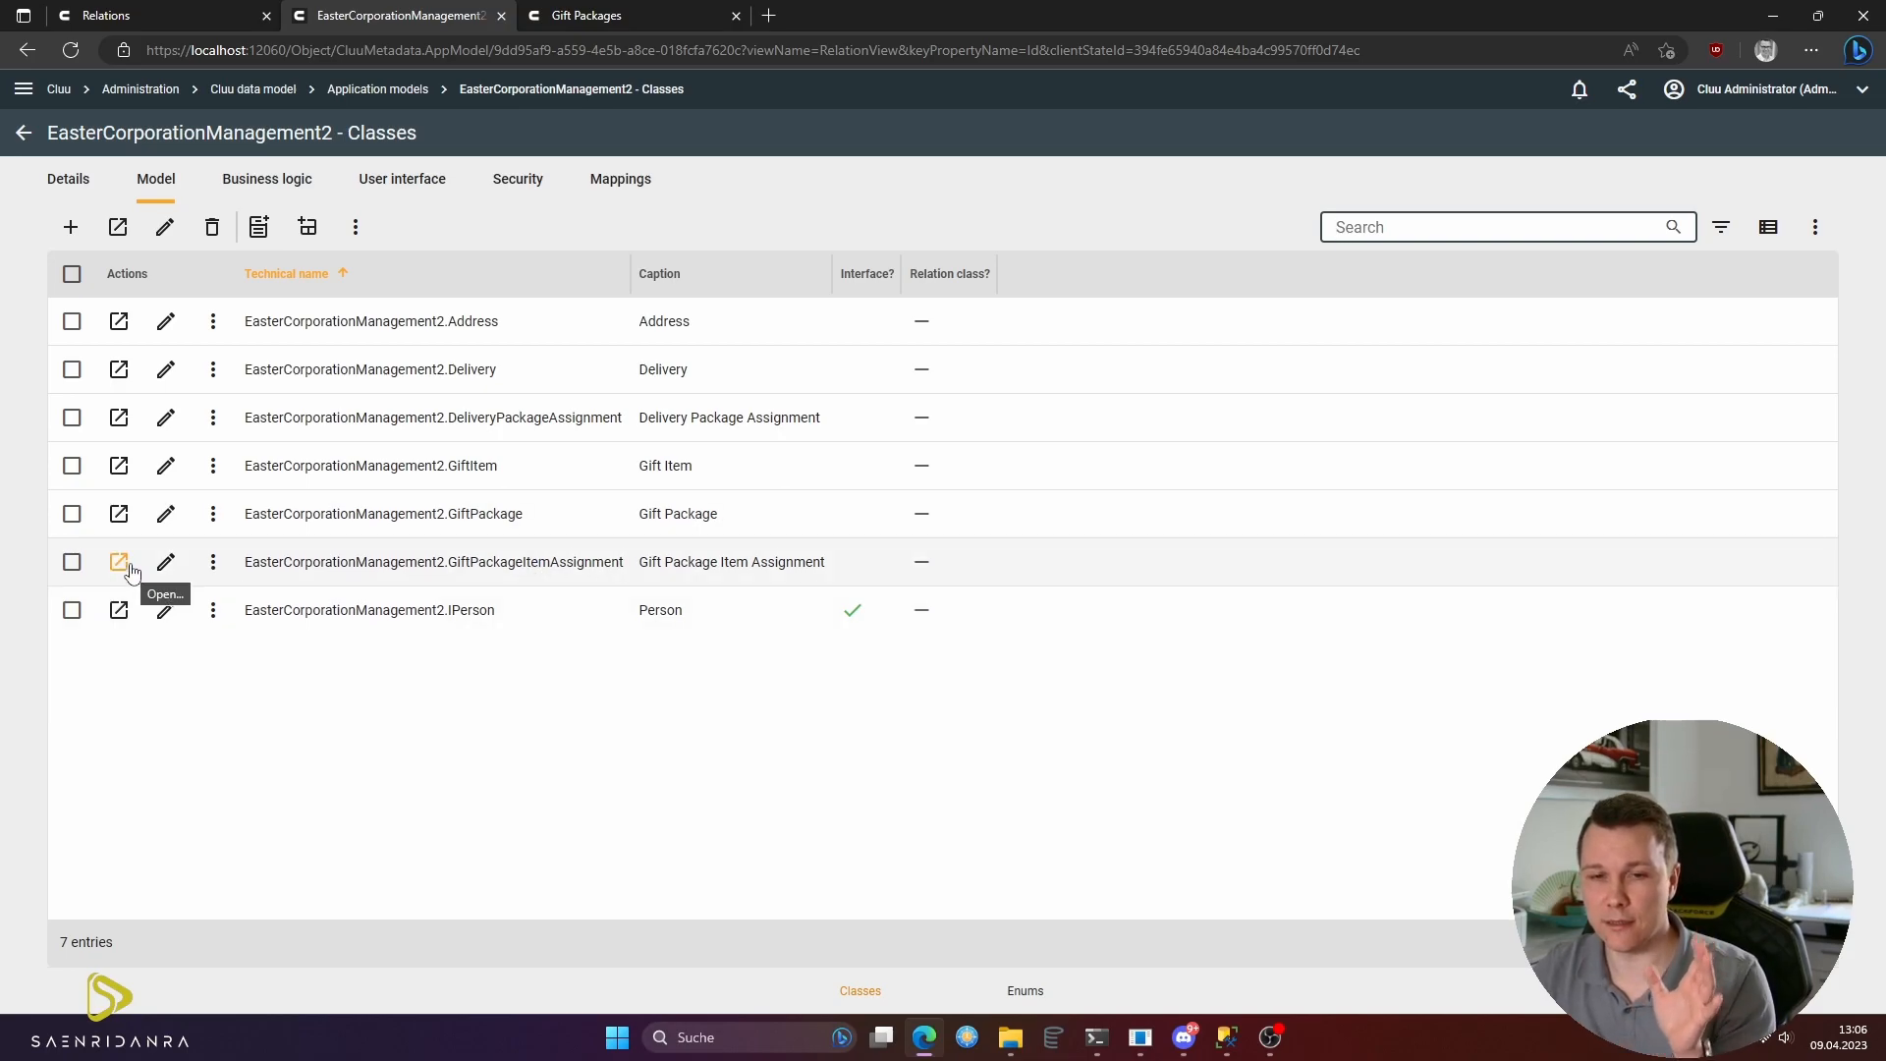
# - View the gift item assignments of Easter Package 2023 #1 in the original Easter Corp. Management application
pyautogui.click(586, 15)
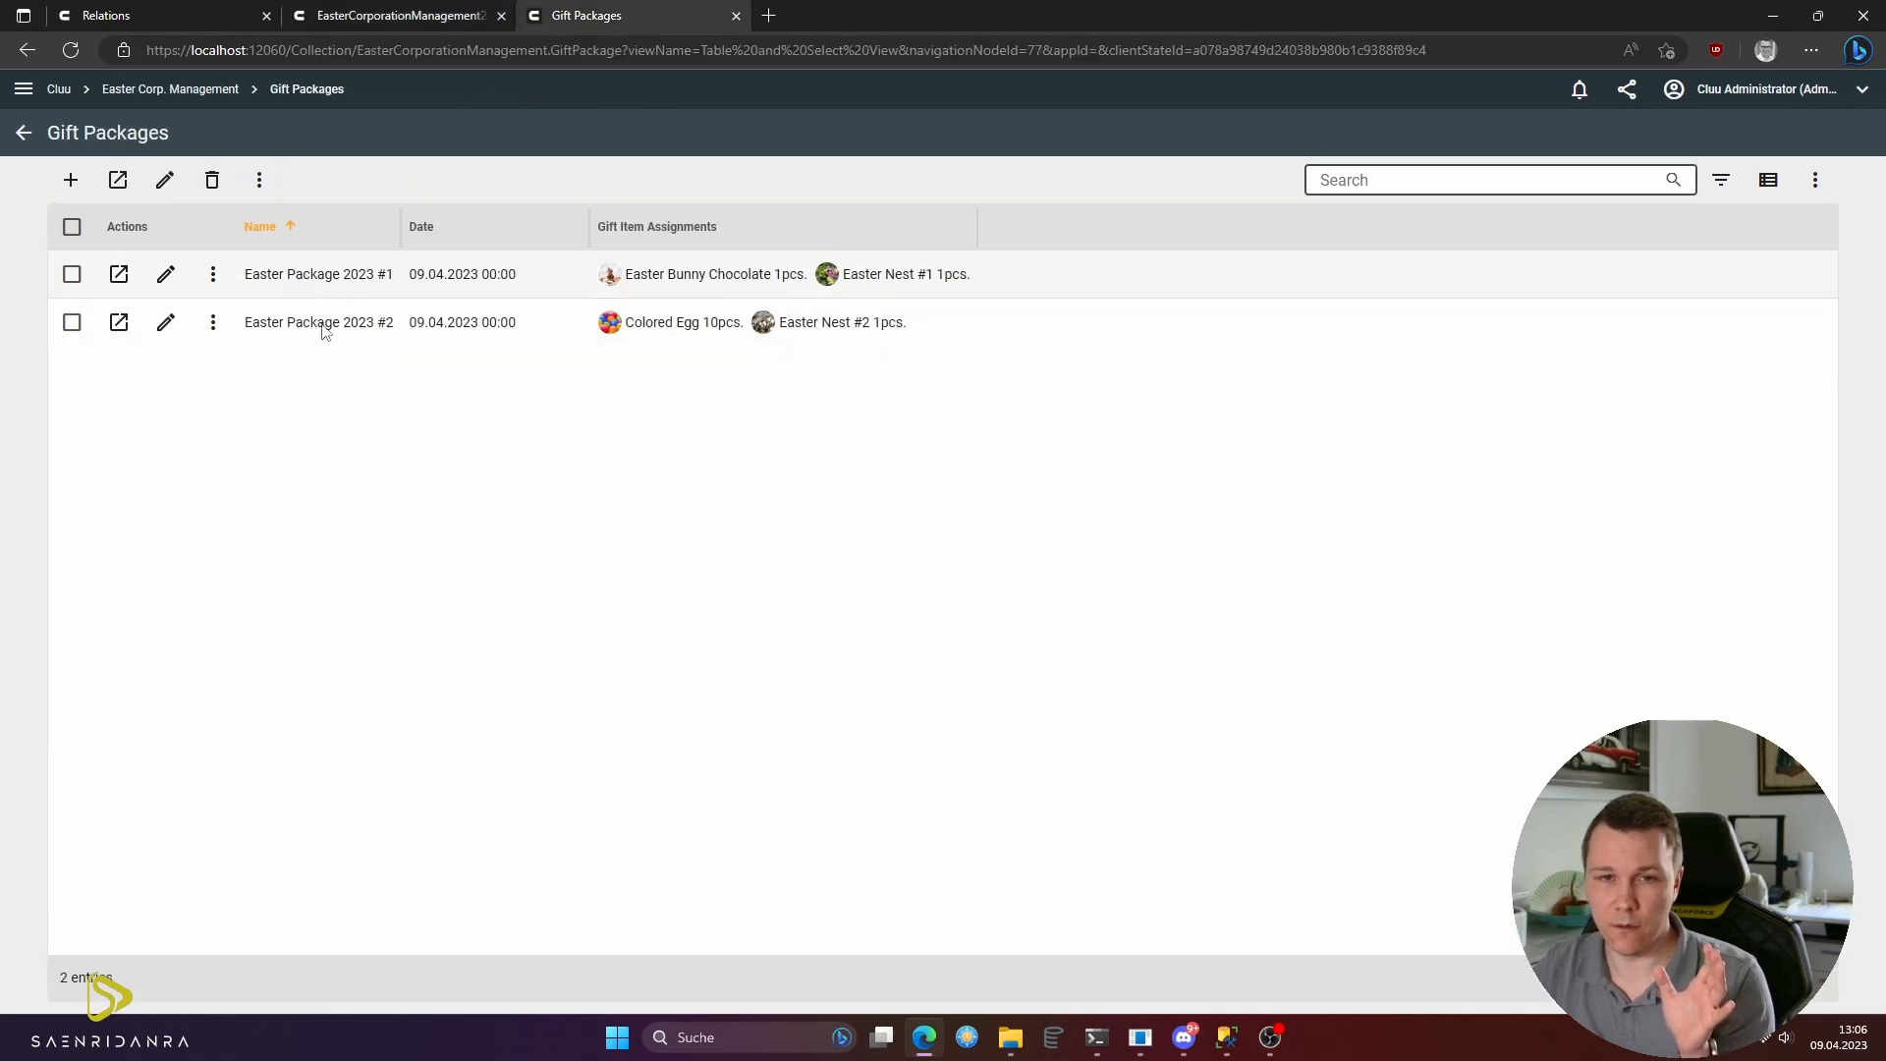
pyautogui.click(119, 274)
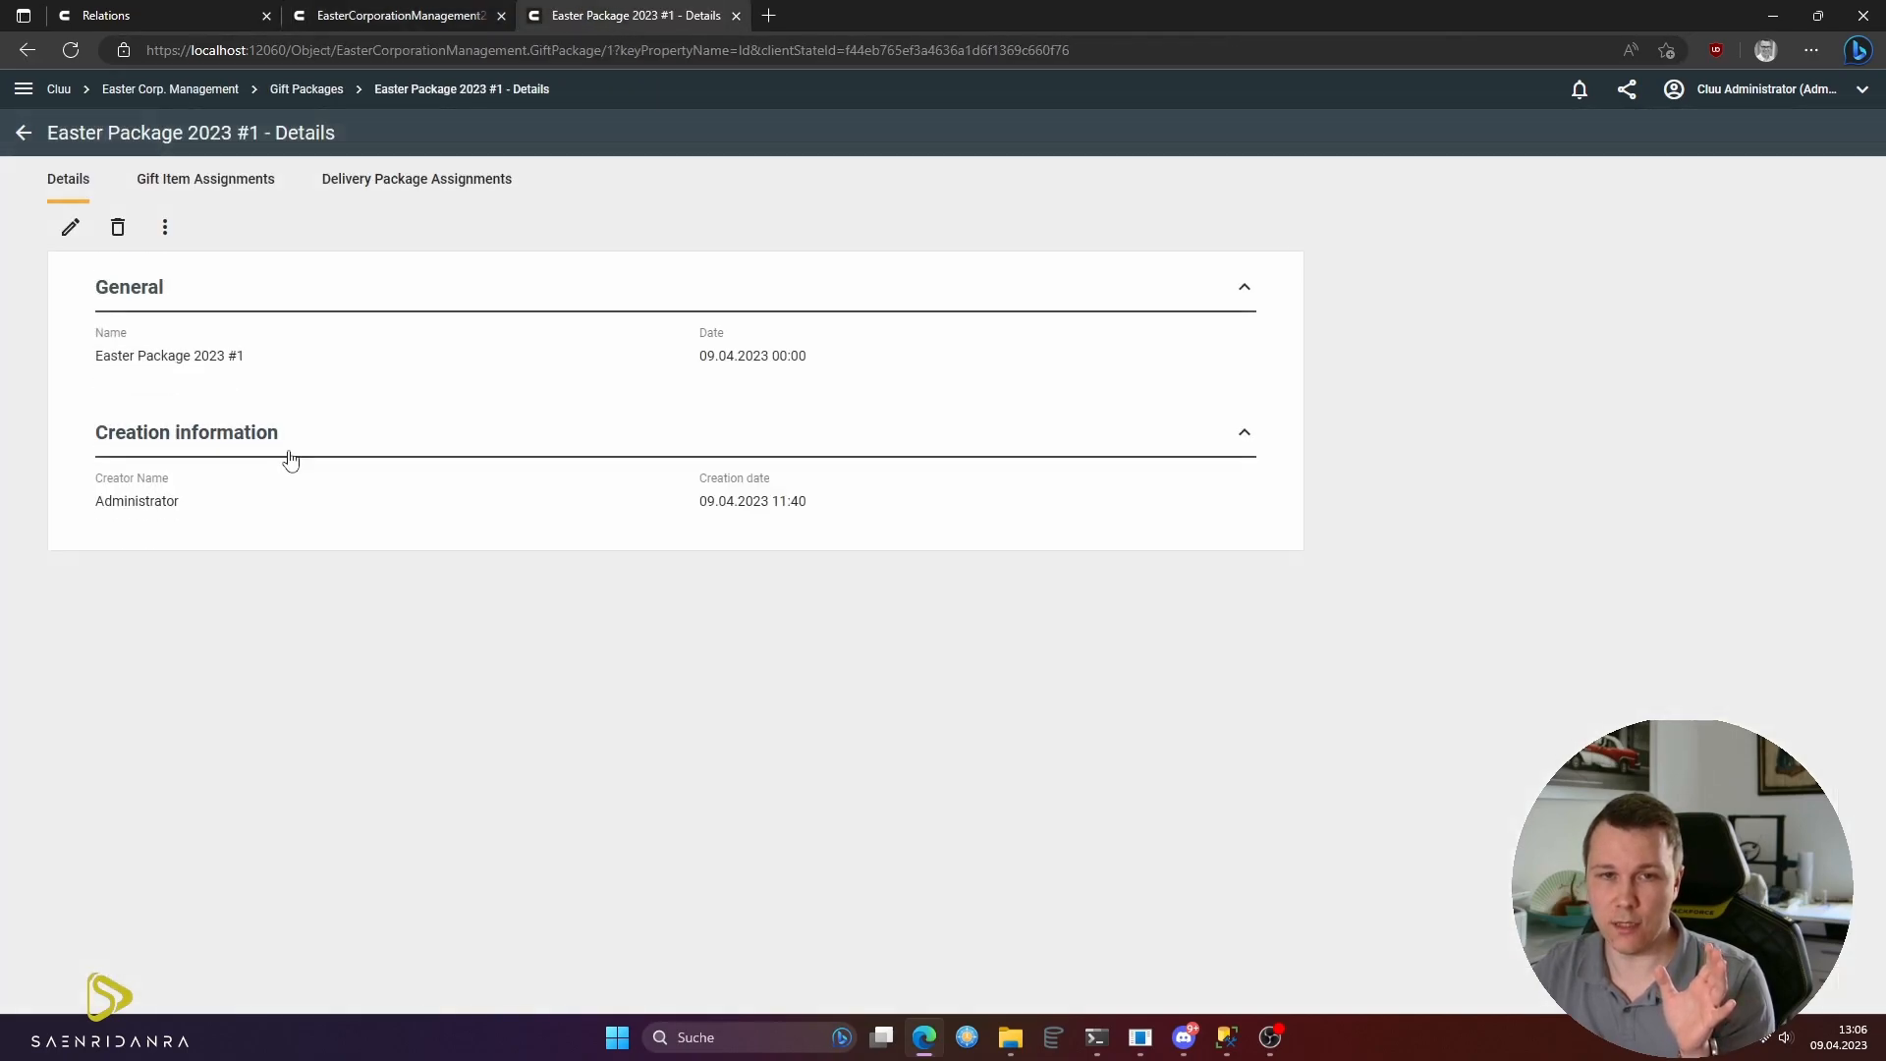
pyautogui.click(194, 185)
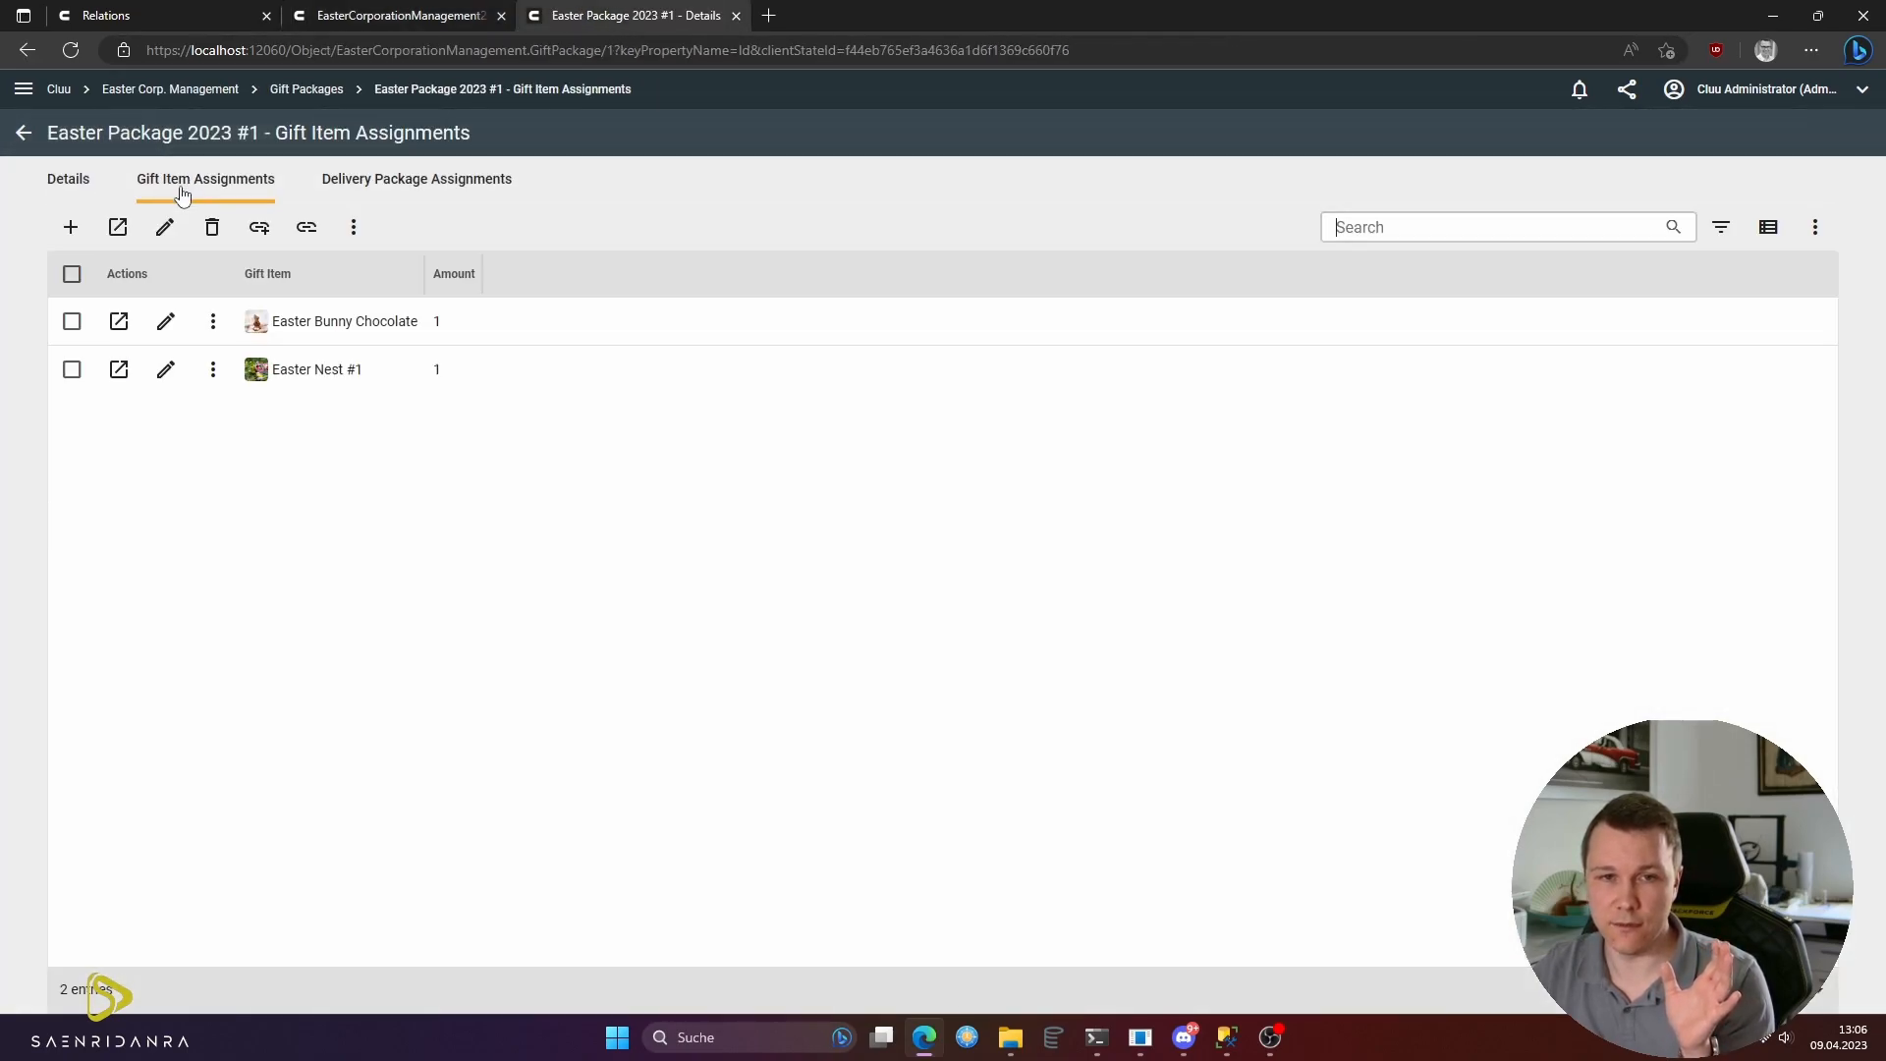
# - Try adding Colored Egg to the gift items of Easter Package 2023 #1 and remove the pending assignment
pyautogui.click(273, 230)
pyautogui.click(409, 328)
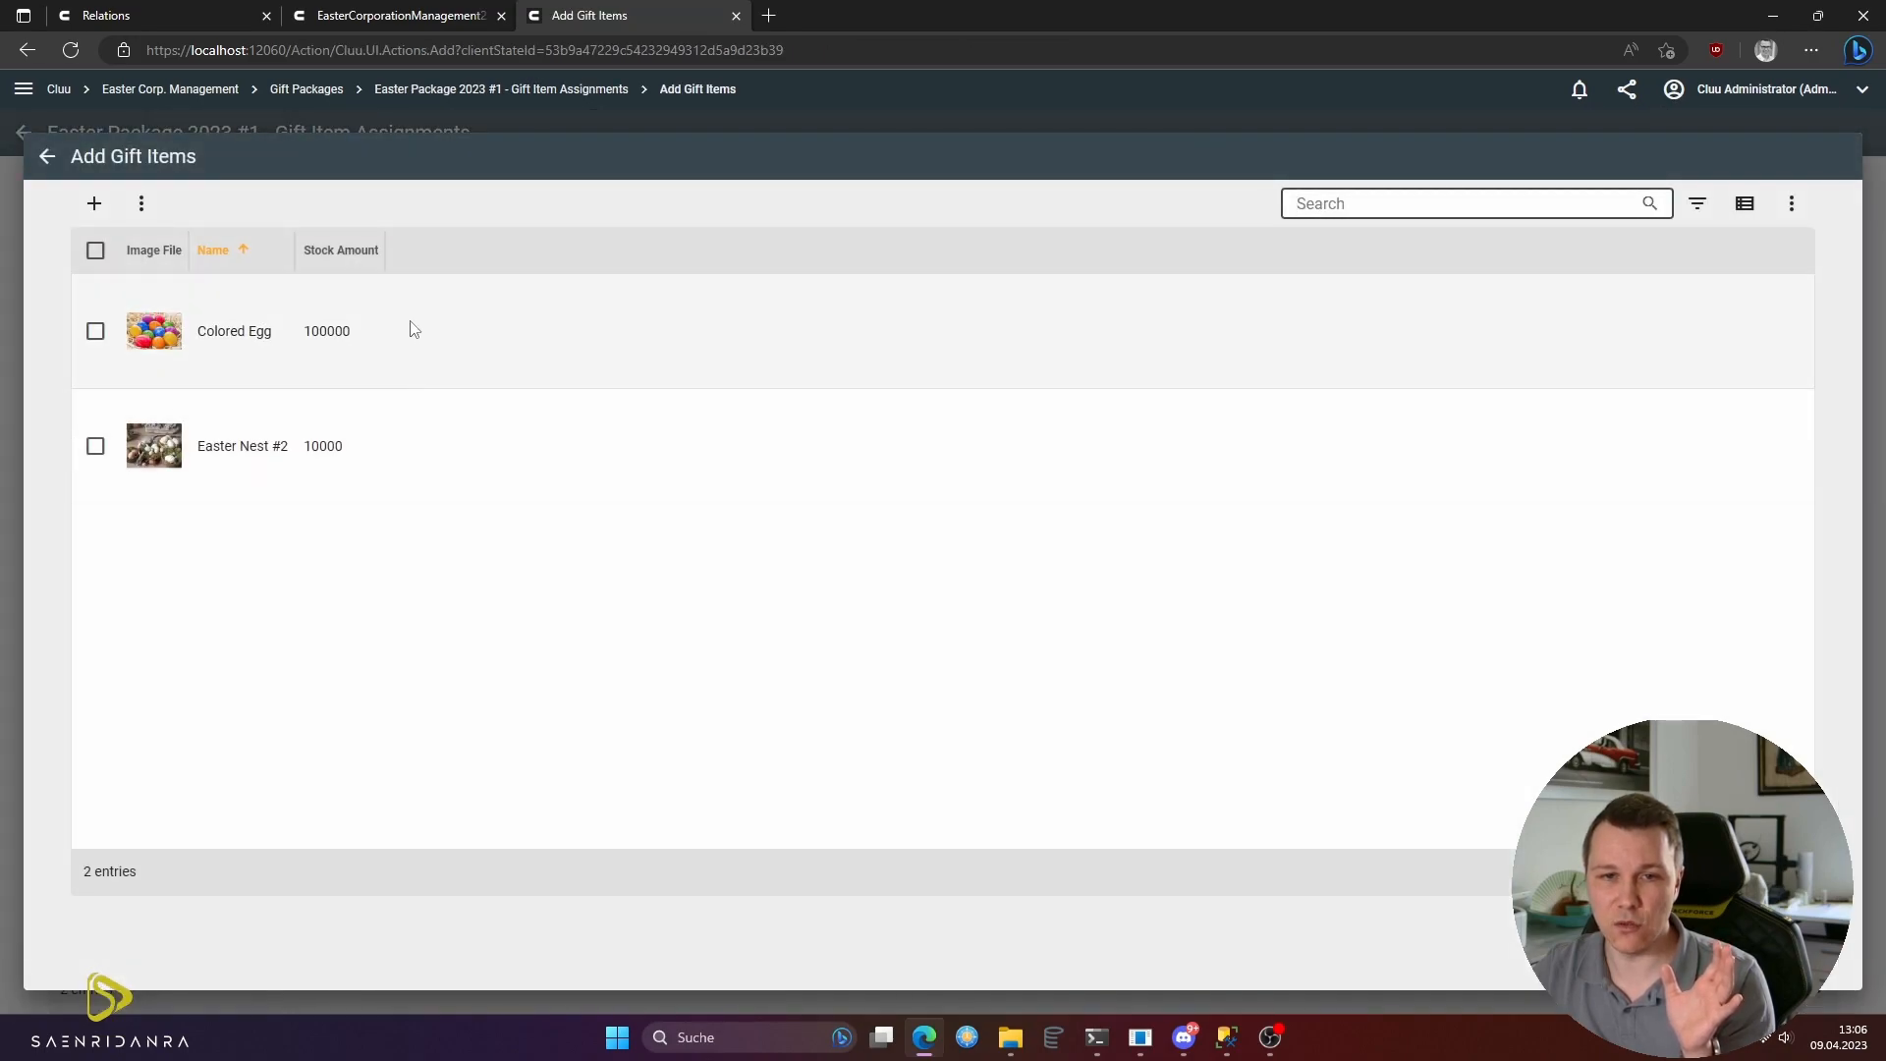
pyautogui.click(419, 455)
pyautogui.click(425, 462)
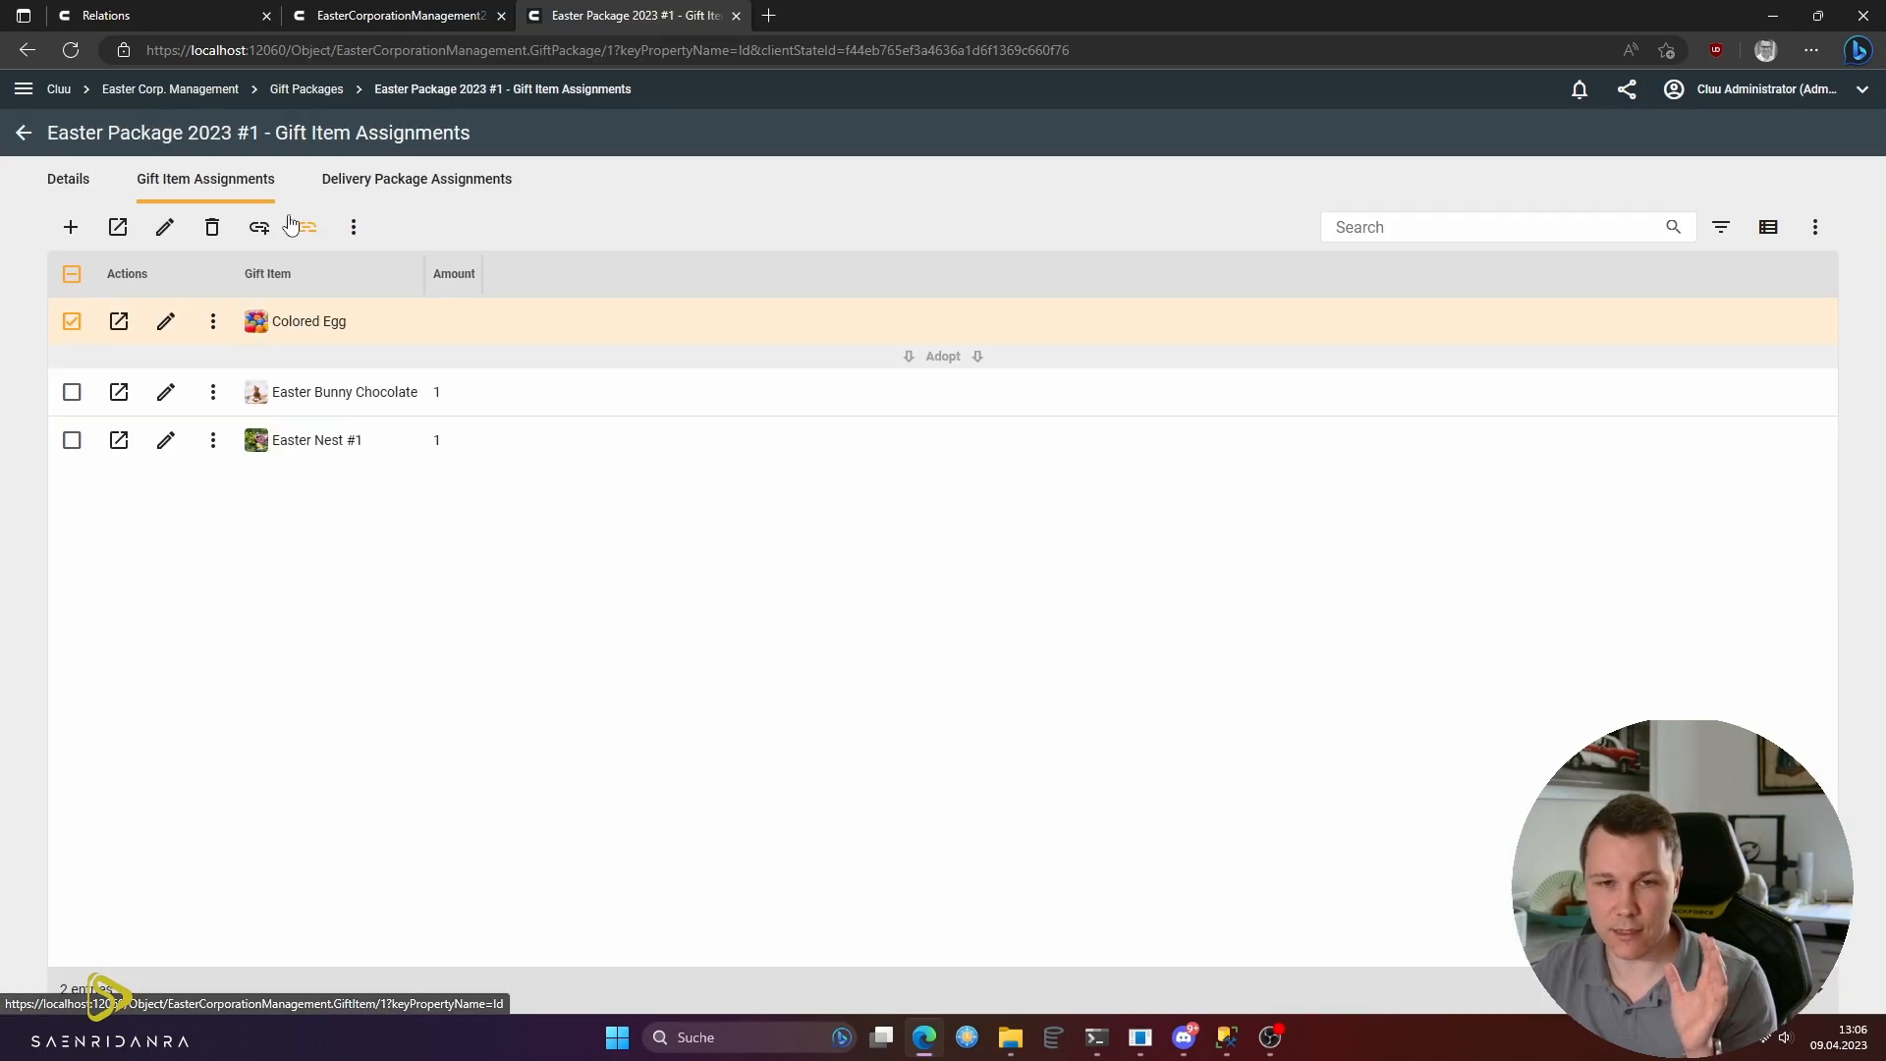
pyautogui.click(302, 228)
pyautogui.click(1763, 943)
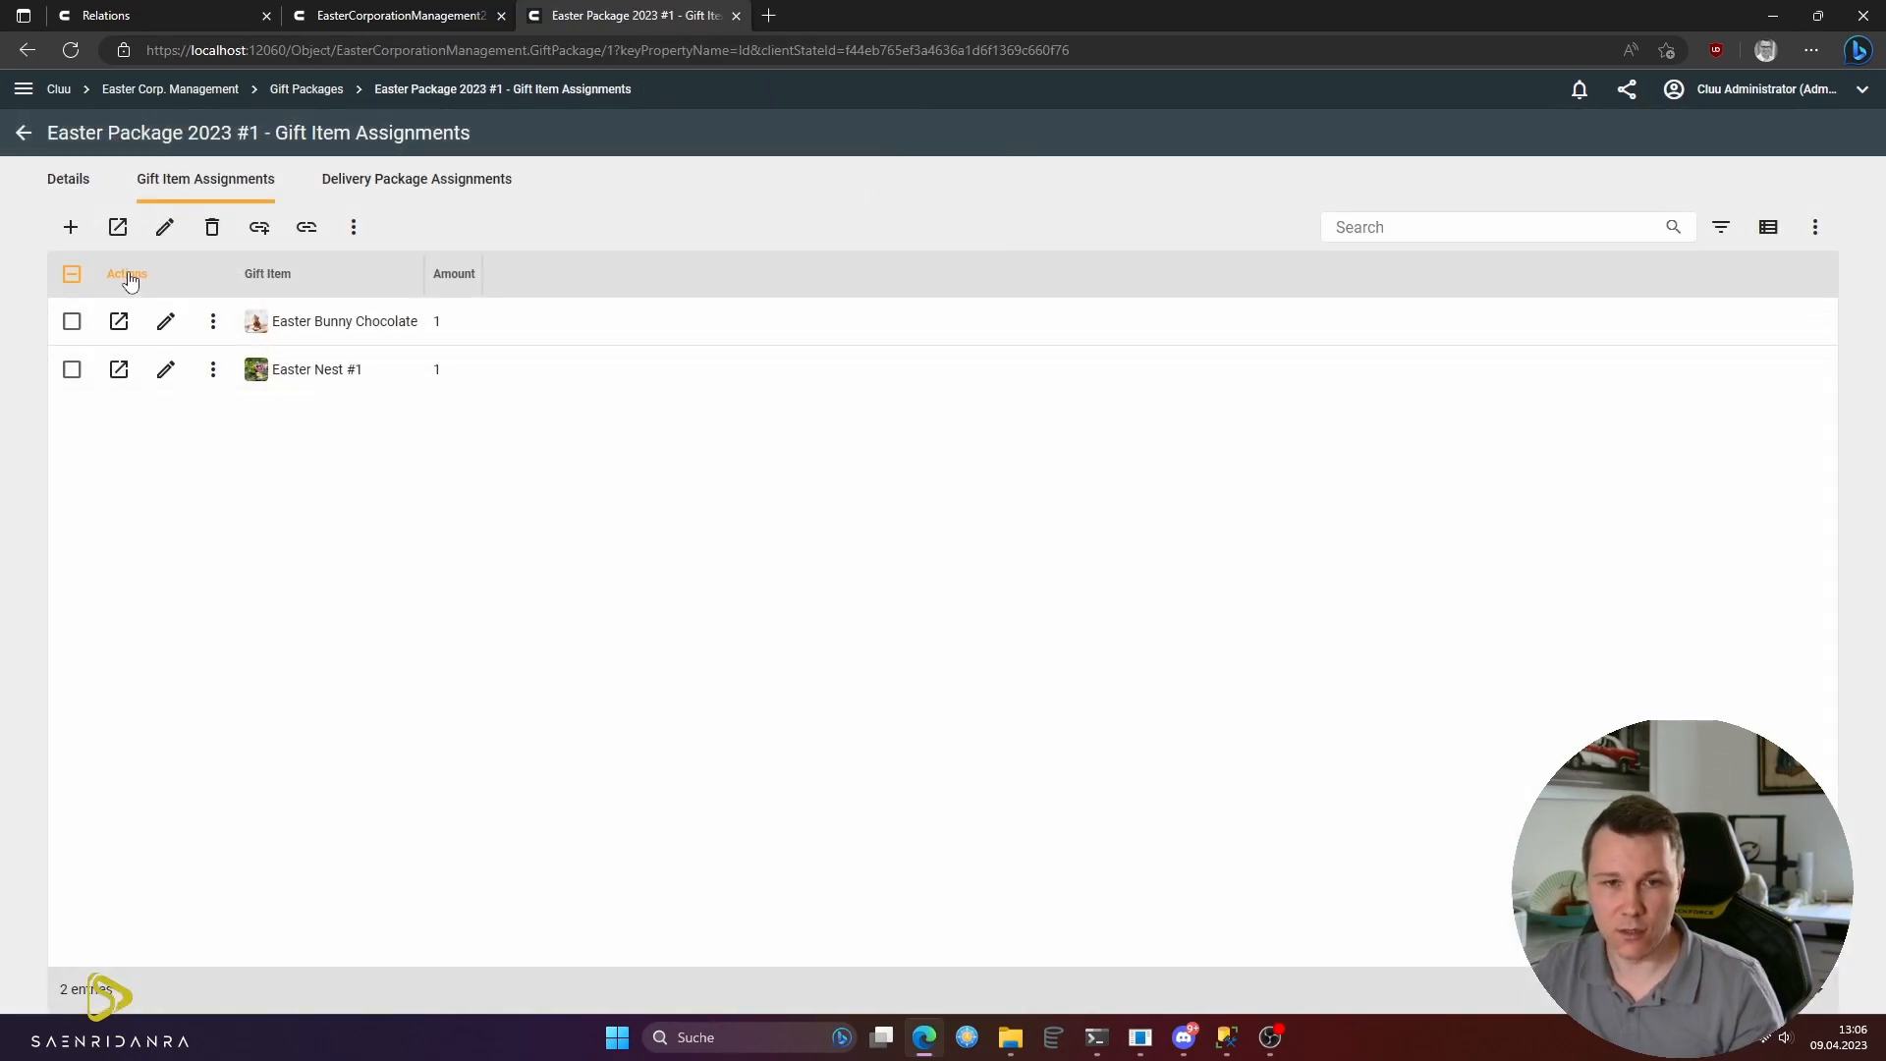
# - Start a new gift package item assignment with Colored Egg as the gift item and abort it without saving
pyautogui.click(70, 231)
pyautogui.click(547, 286)
pyautogui.click(643, 461)
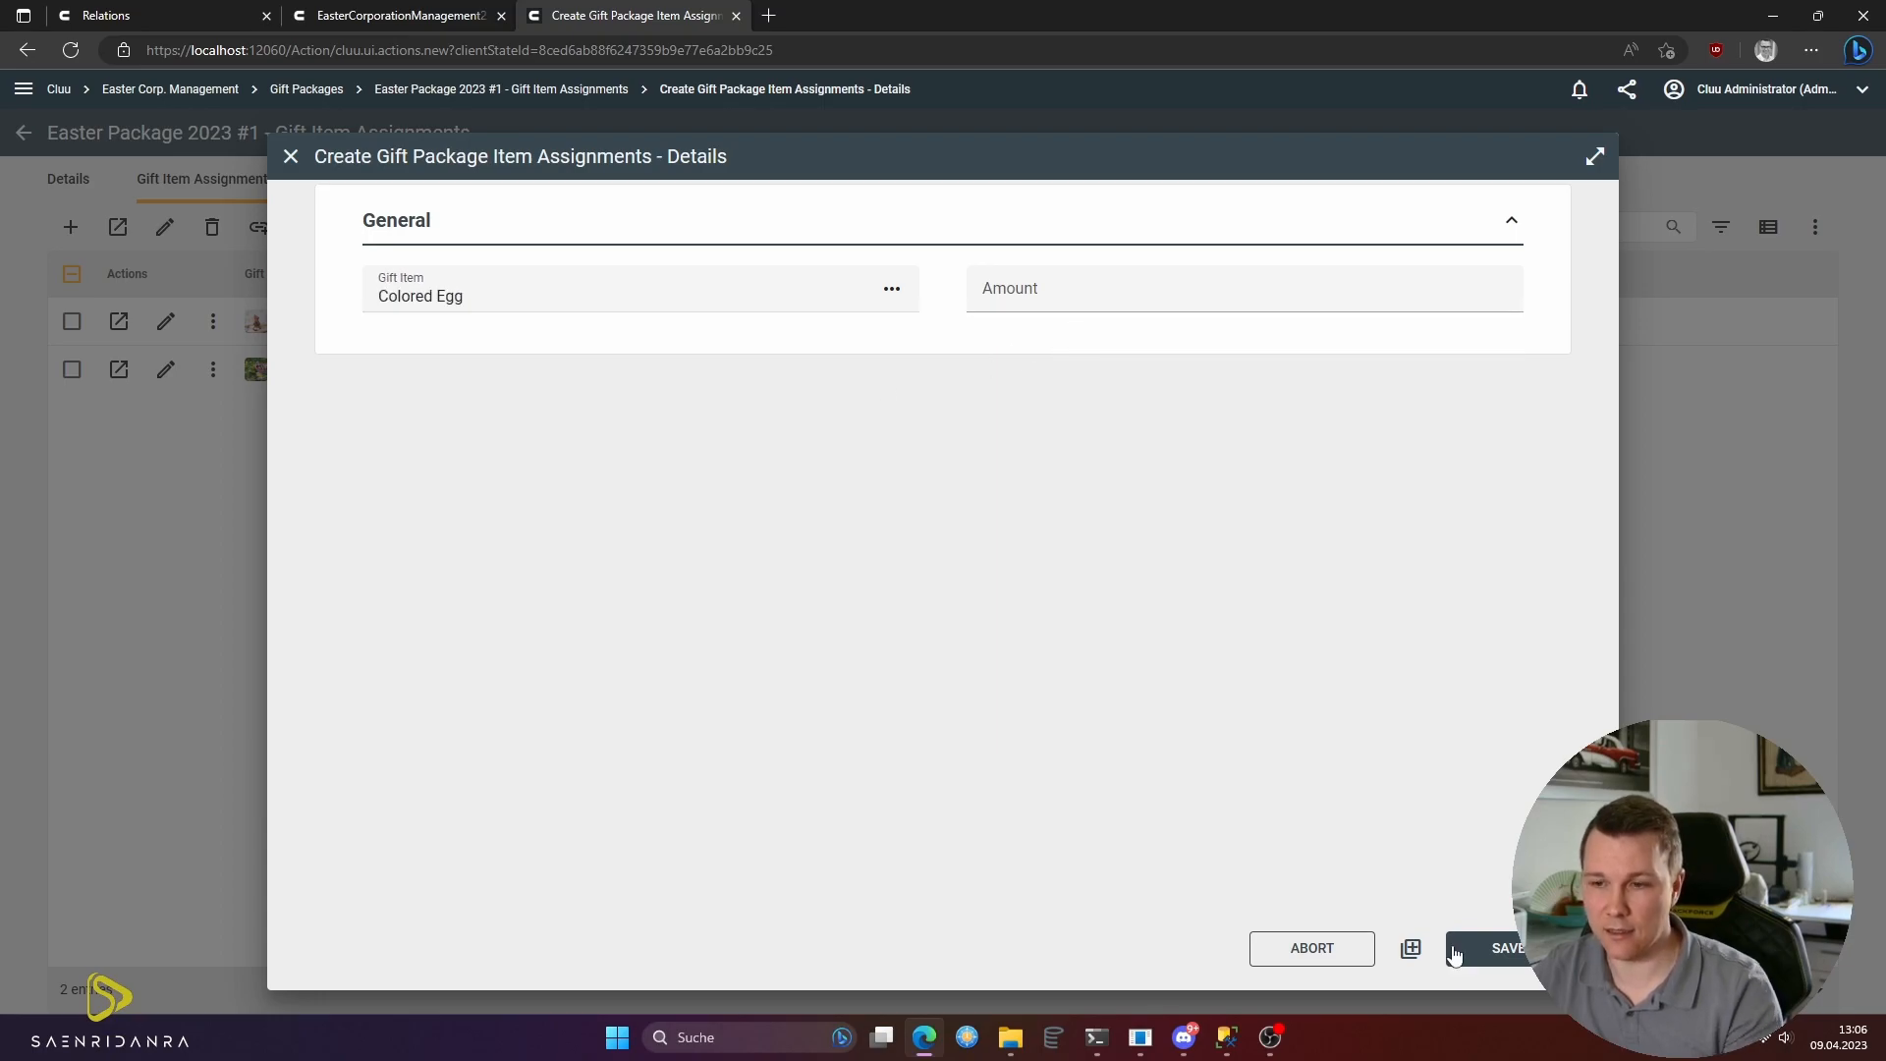
pyautogui.click(1307, 947)
pyautogui.click(1151, 758)
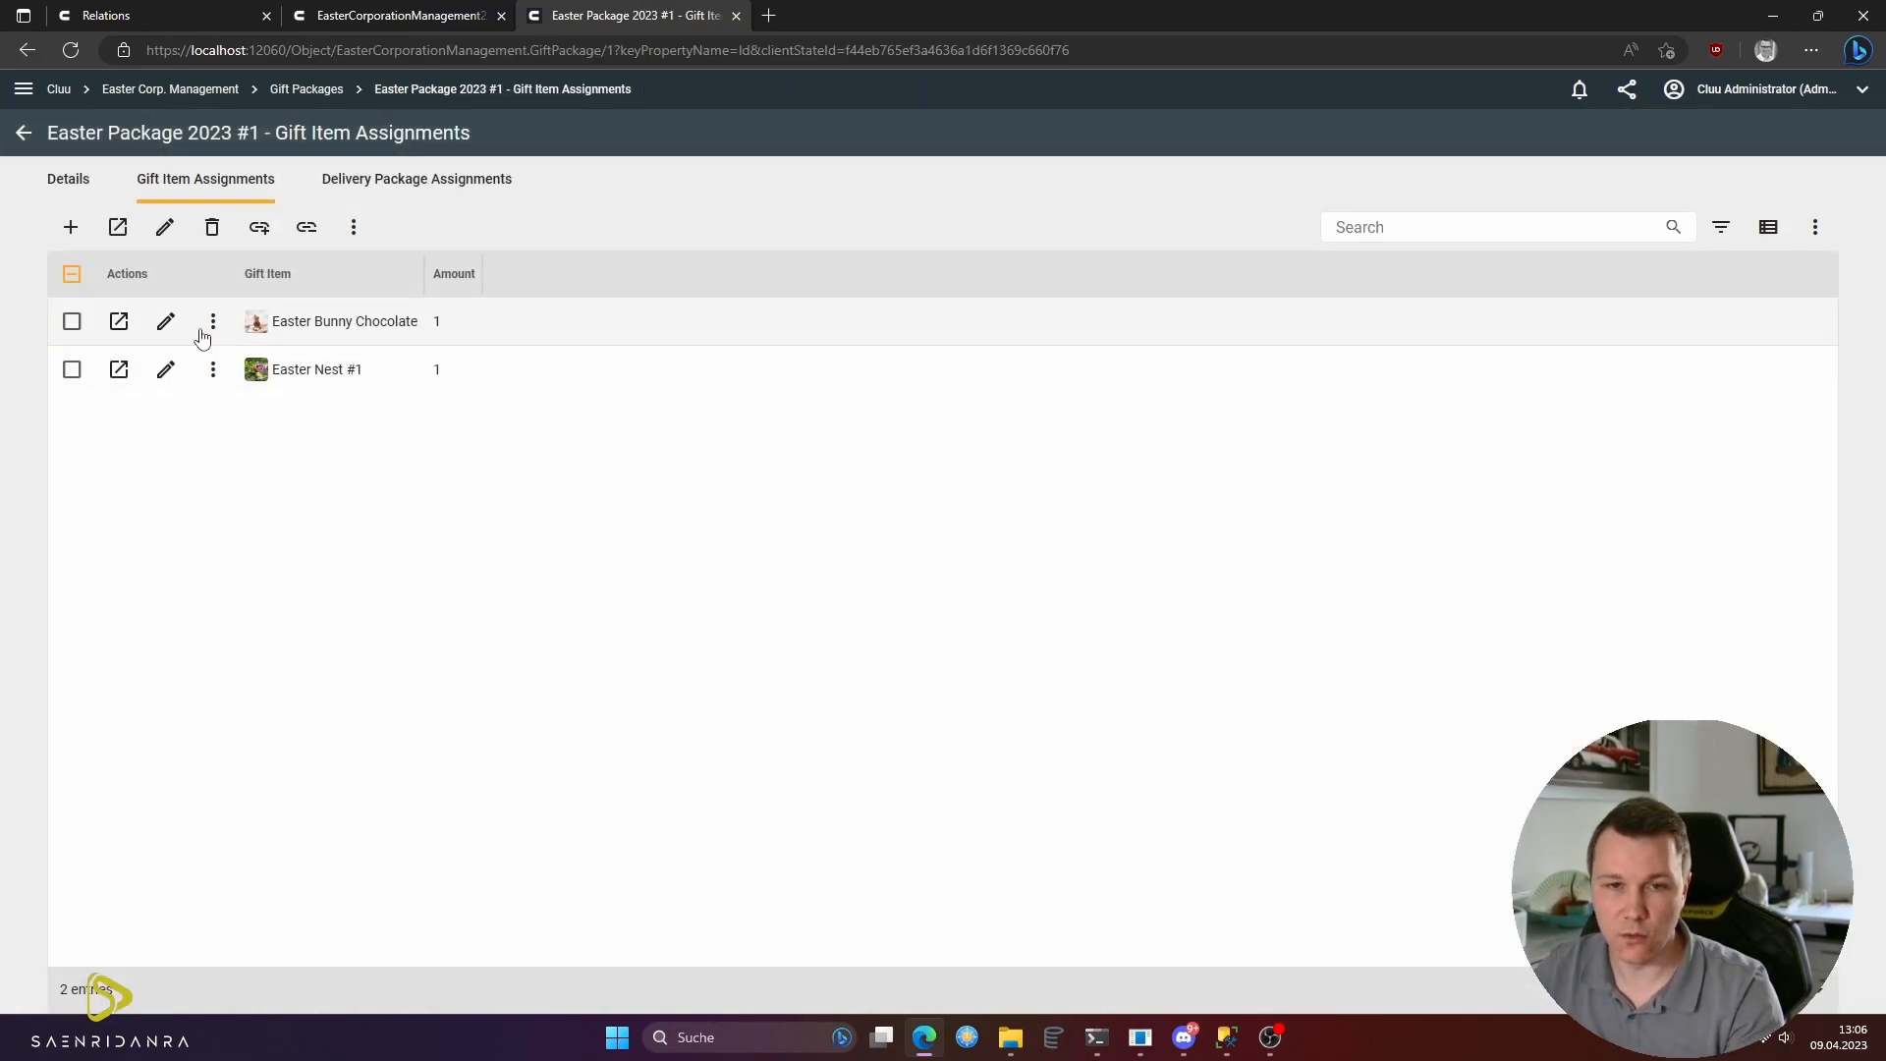
# - Try adding both Colored Egg and Easter Nest #2 to the package's gift items and remove the pending assignments
pyautogui.click(258, 227)
pyautogui.click(542, 343)
pyautogui.click(527, 432)
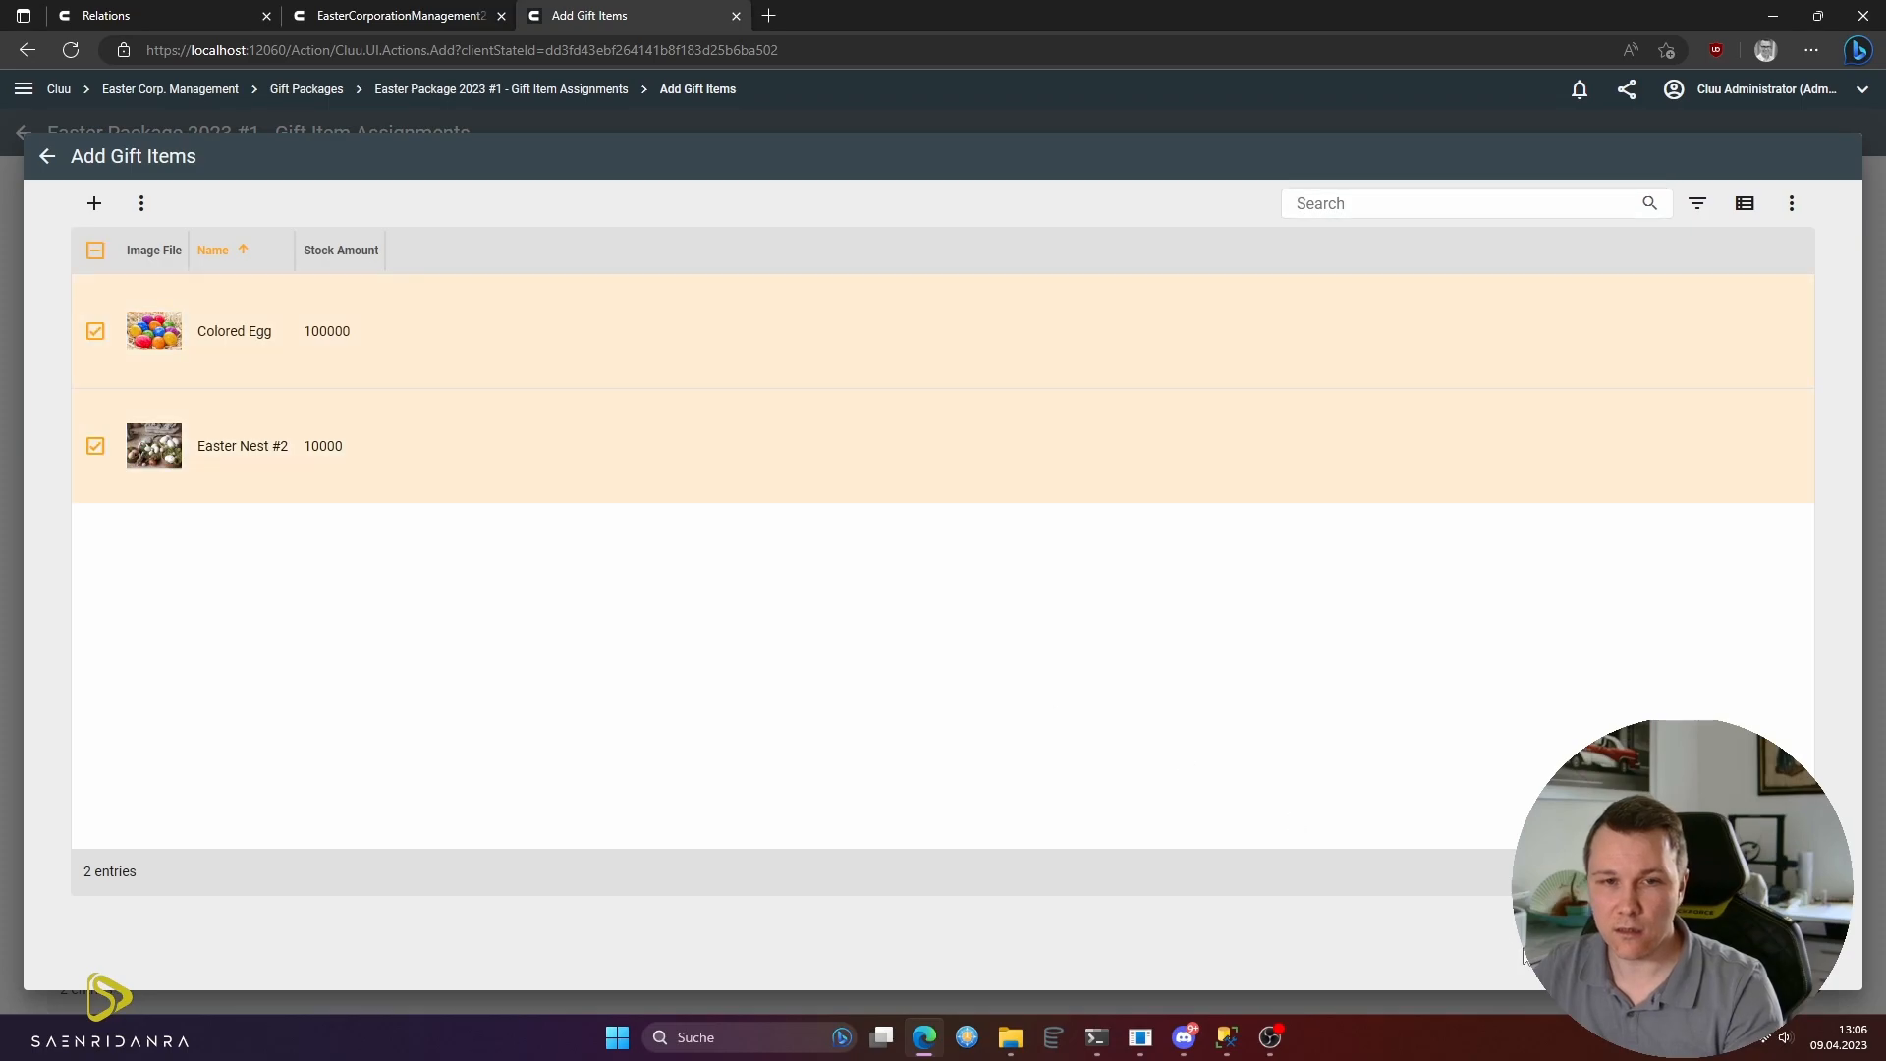
pyautogui.click(1697, 945)
pyautogui.click(423, 372)
pyautogui.click(425, 332)
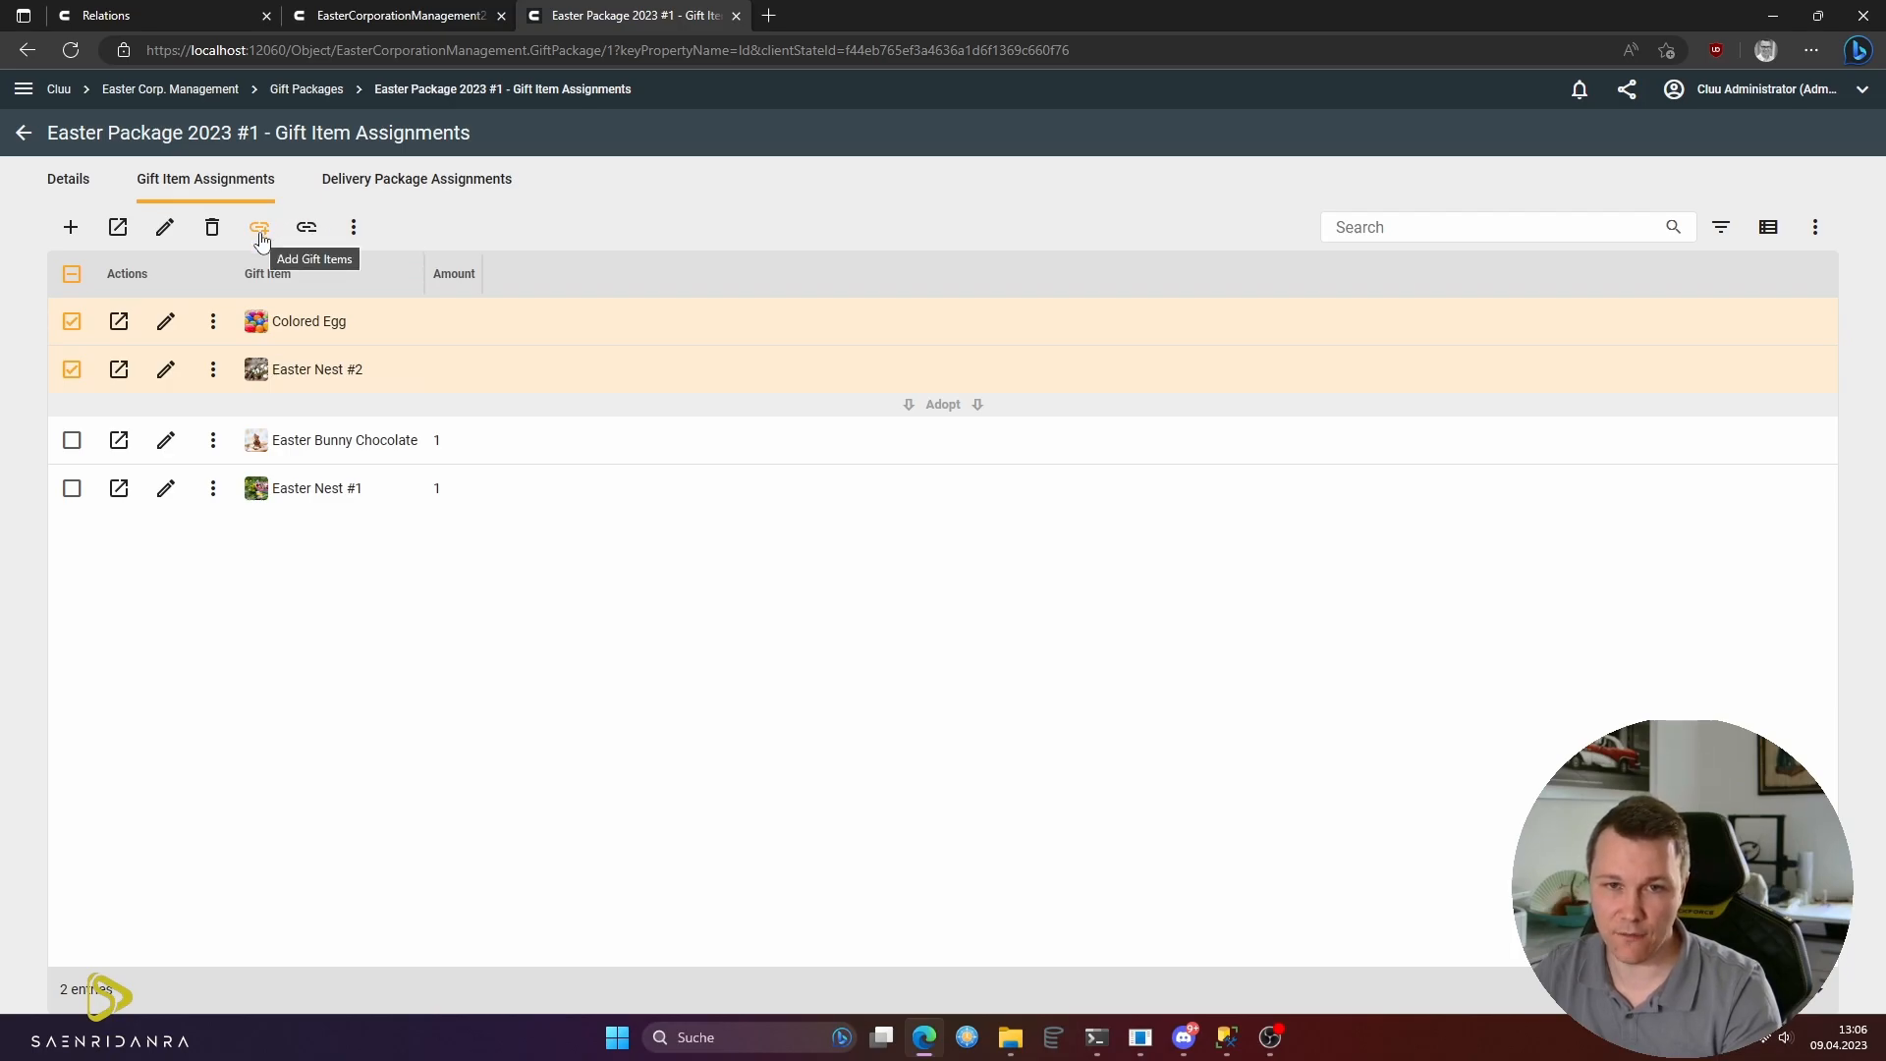
pyautogui.click(305, 230)
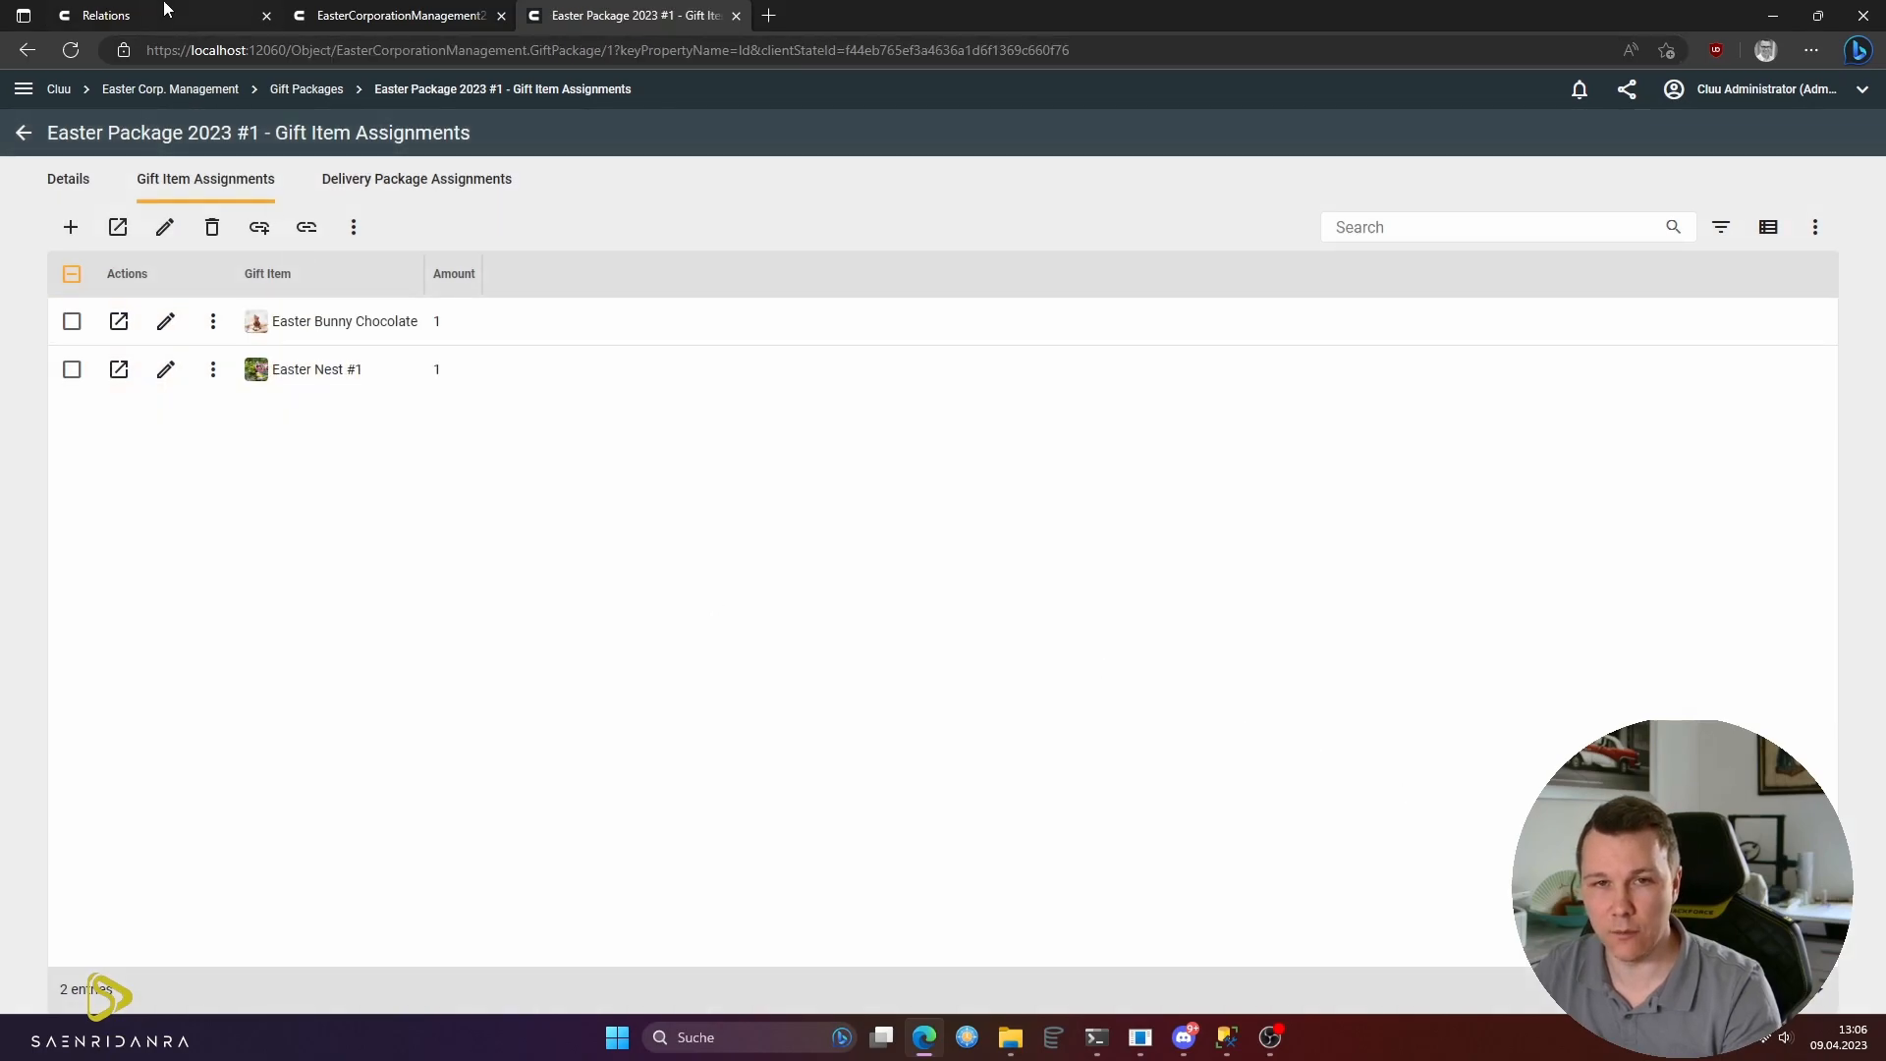
# - Open the properties of the GiftPackageItemAssignment class in EasterCorporationManagement2
pyautogui.click(392, 16)
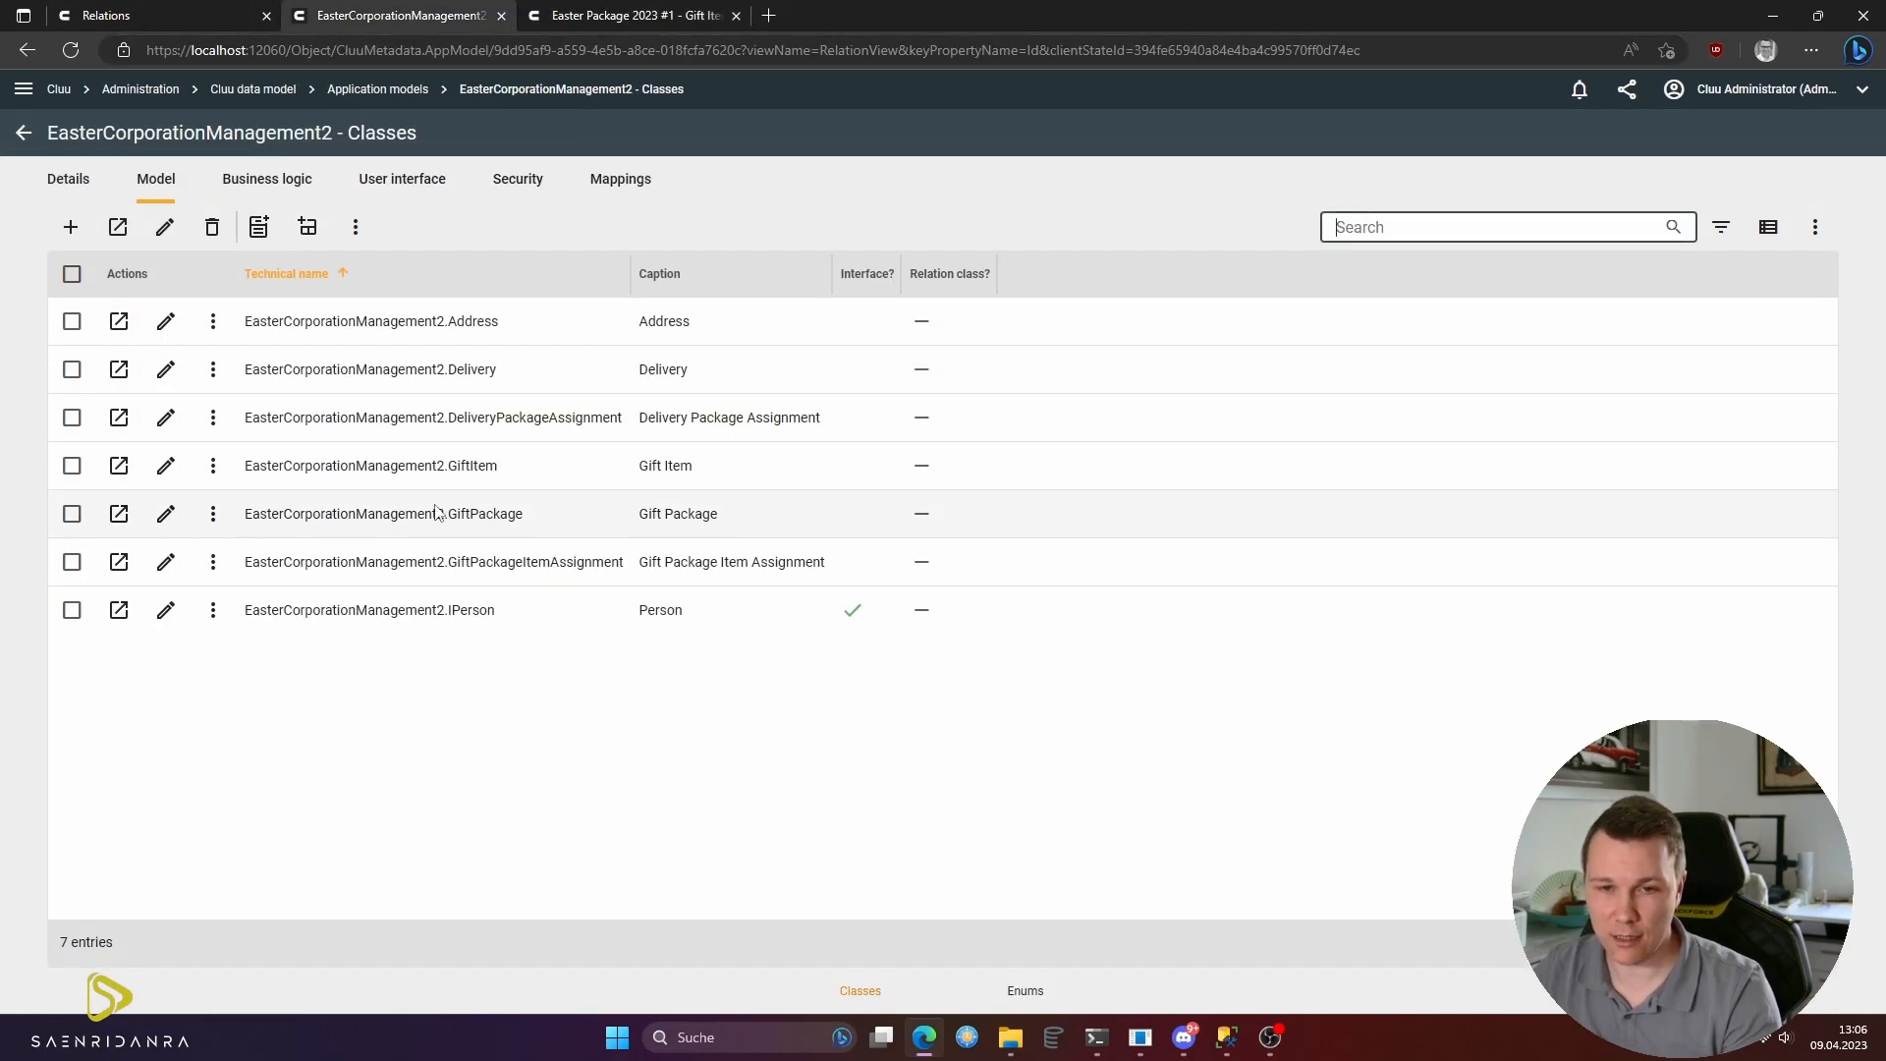
pyautogui.click(119, 563)
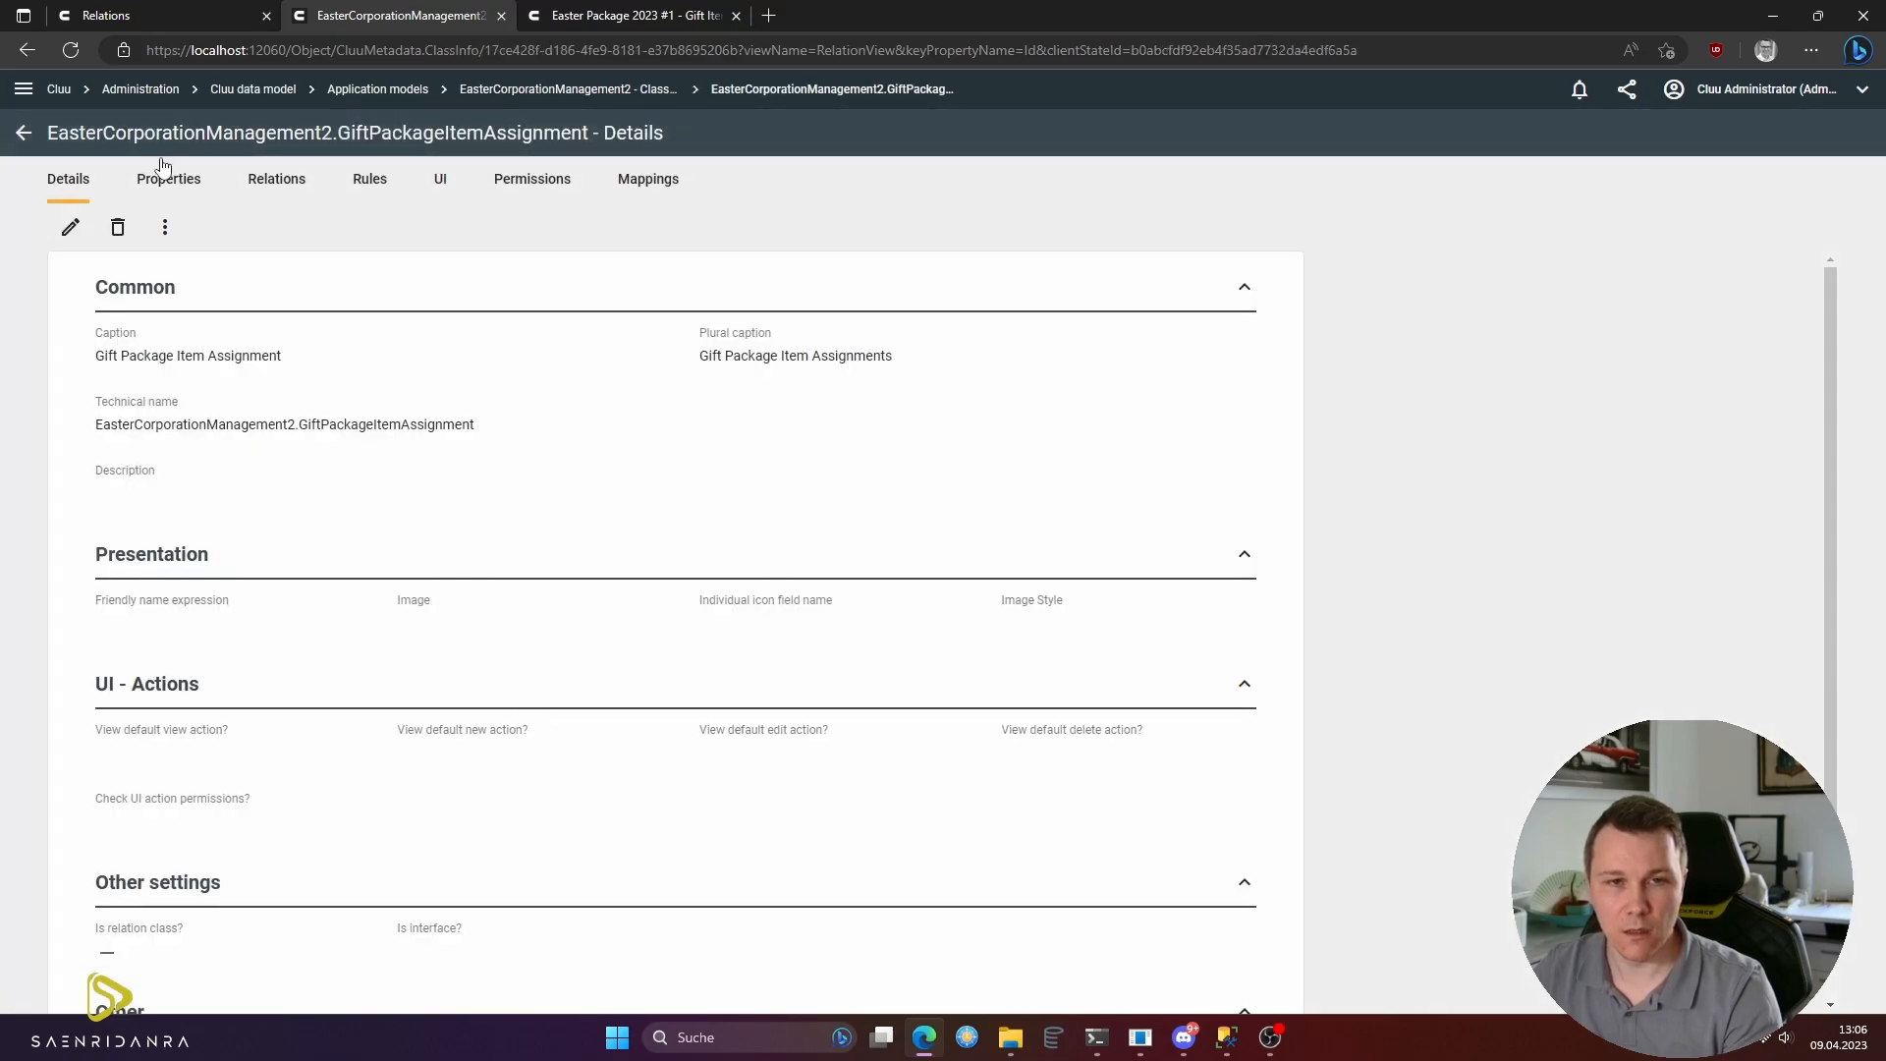
pyautogui.click(168, 180)
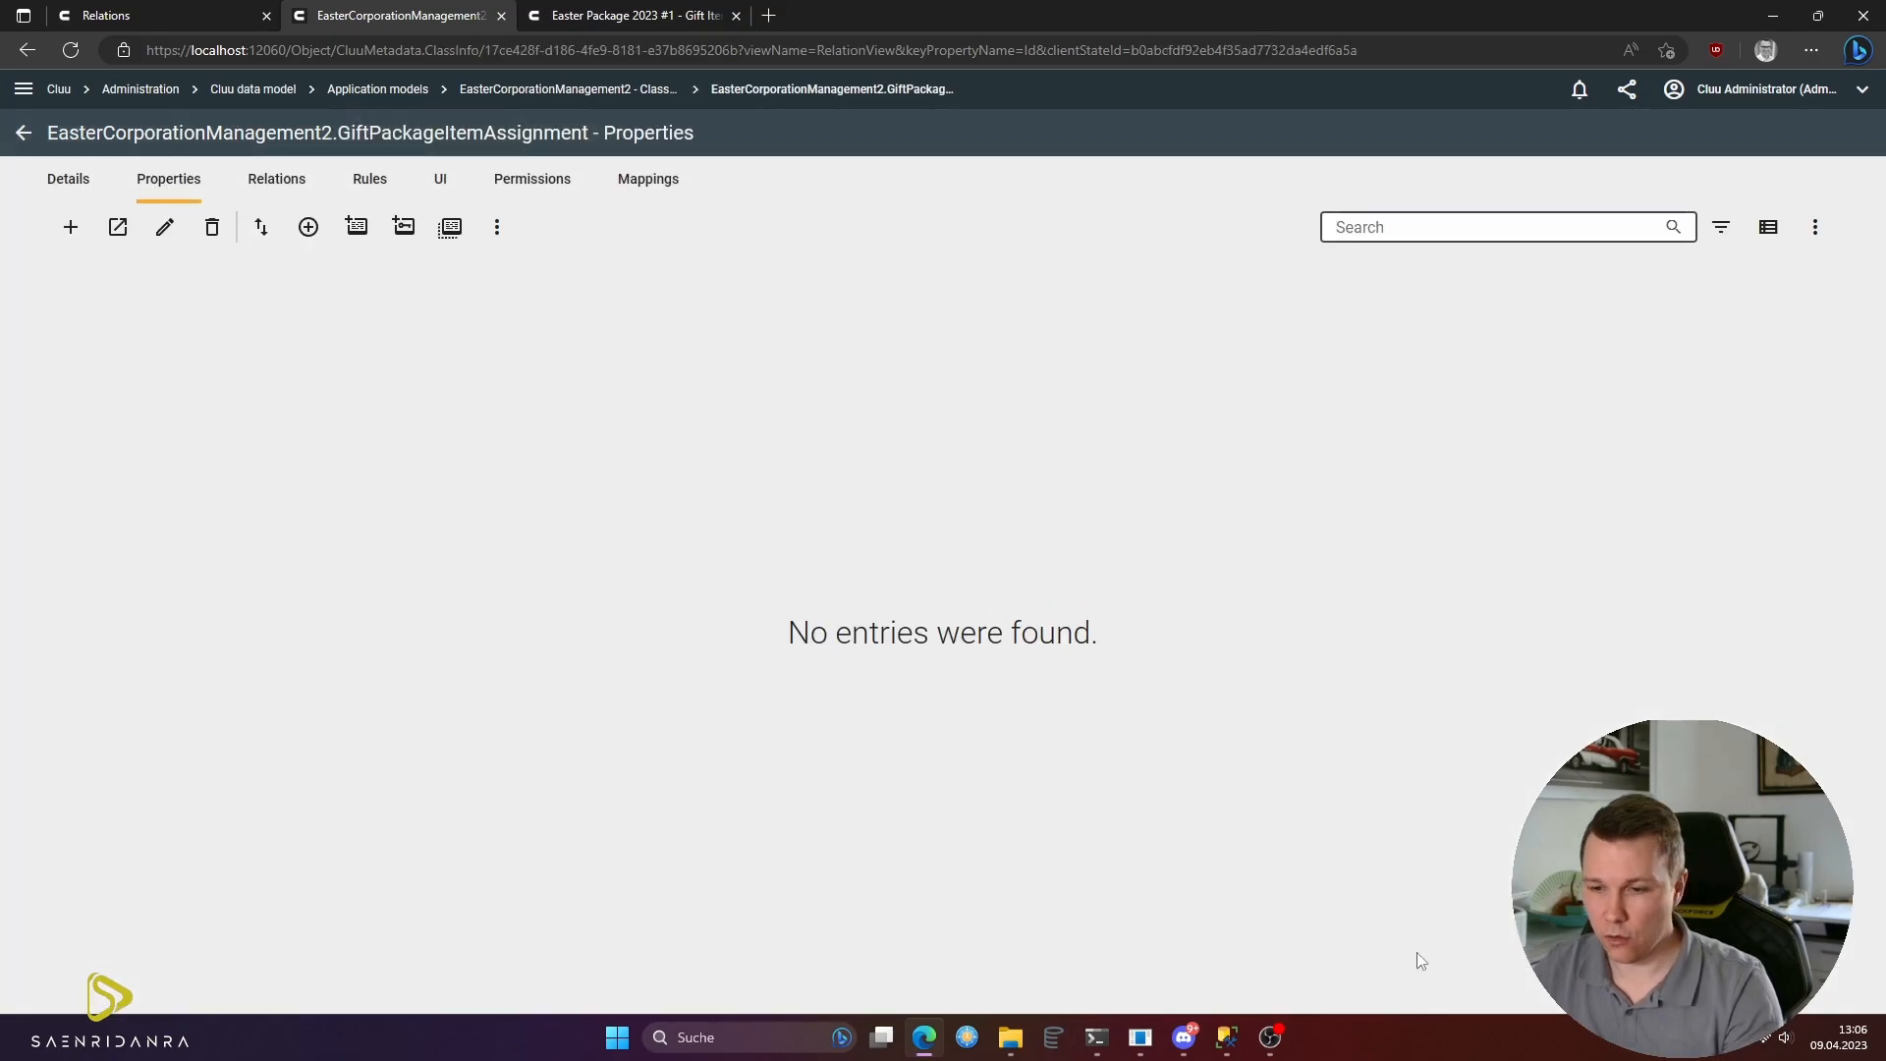
# - Switch to SQL Server Management Studio, examine the columns of the GiftPackageItemAssignments table in the diagram, and return to Cluu
pyautogui.click(1235, 1056)
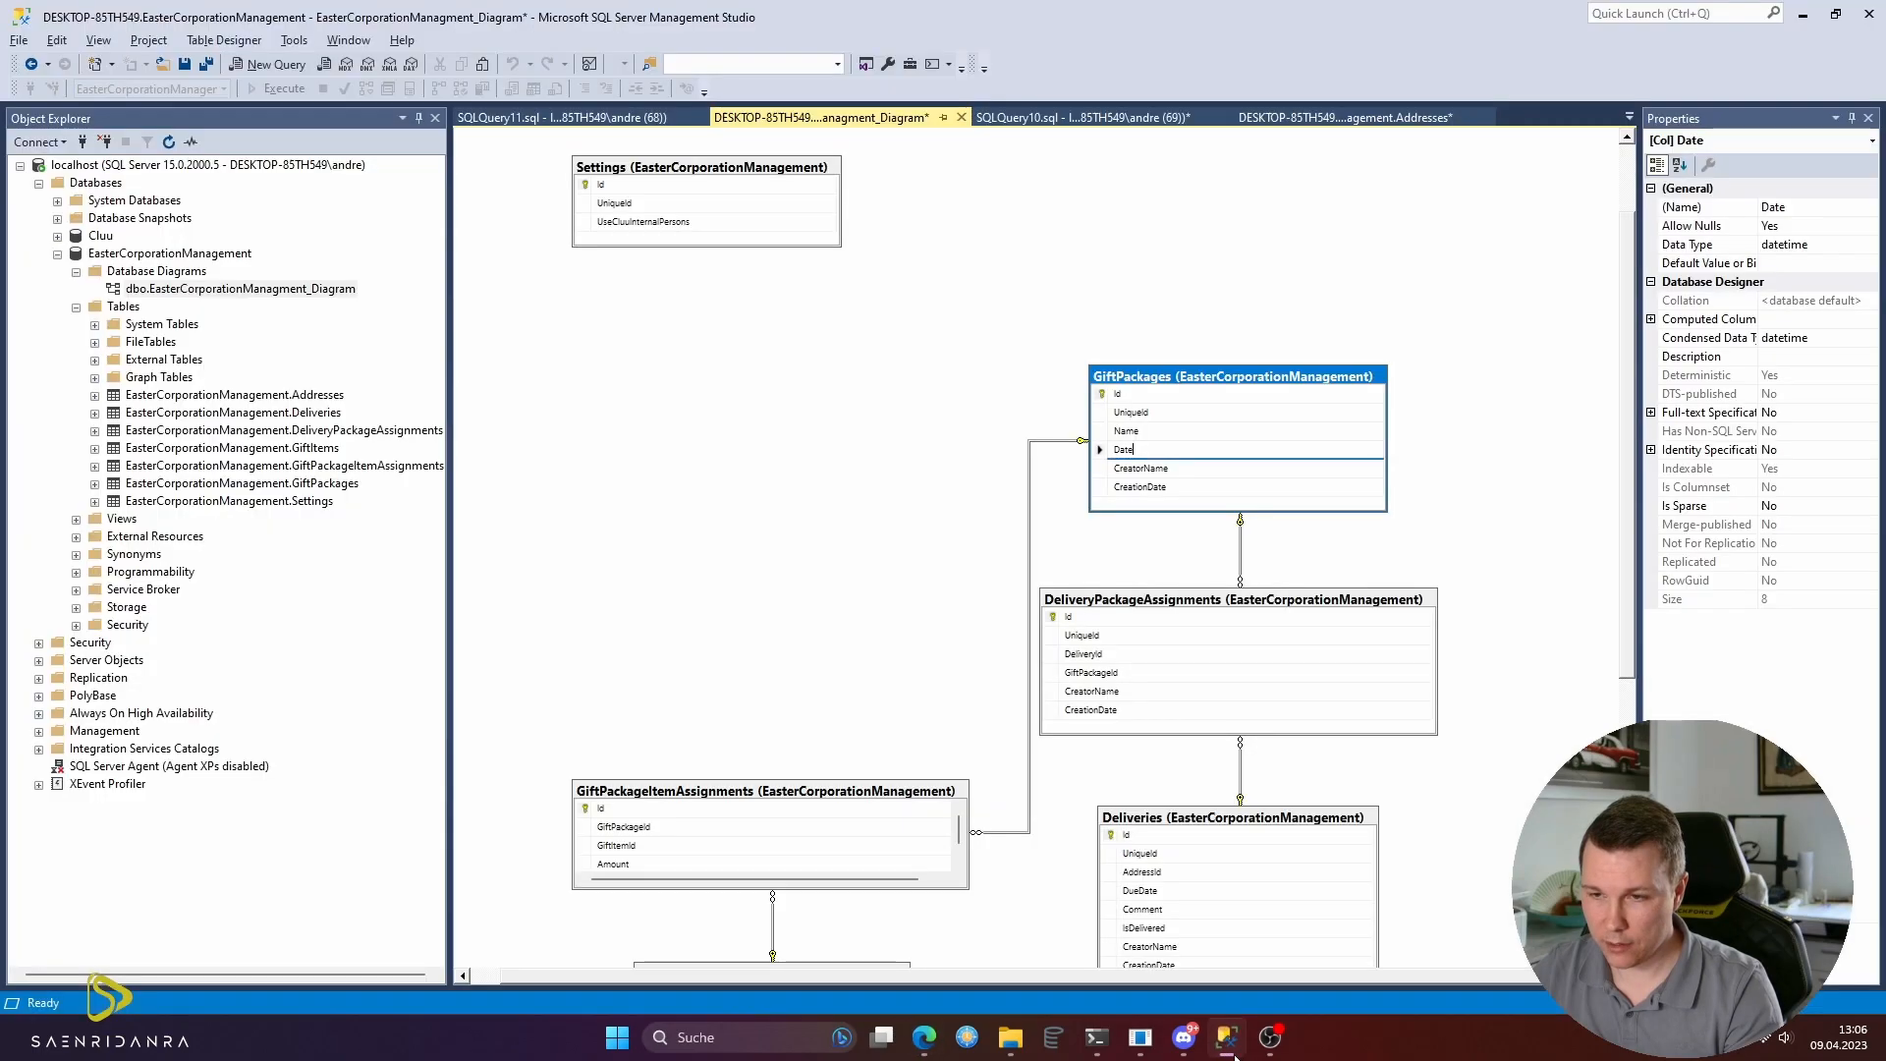
pyautogui.scroll(-4, 872, 668)
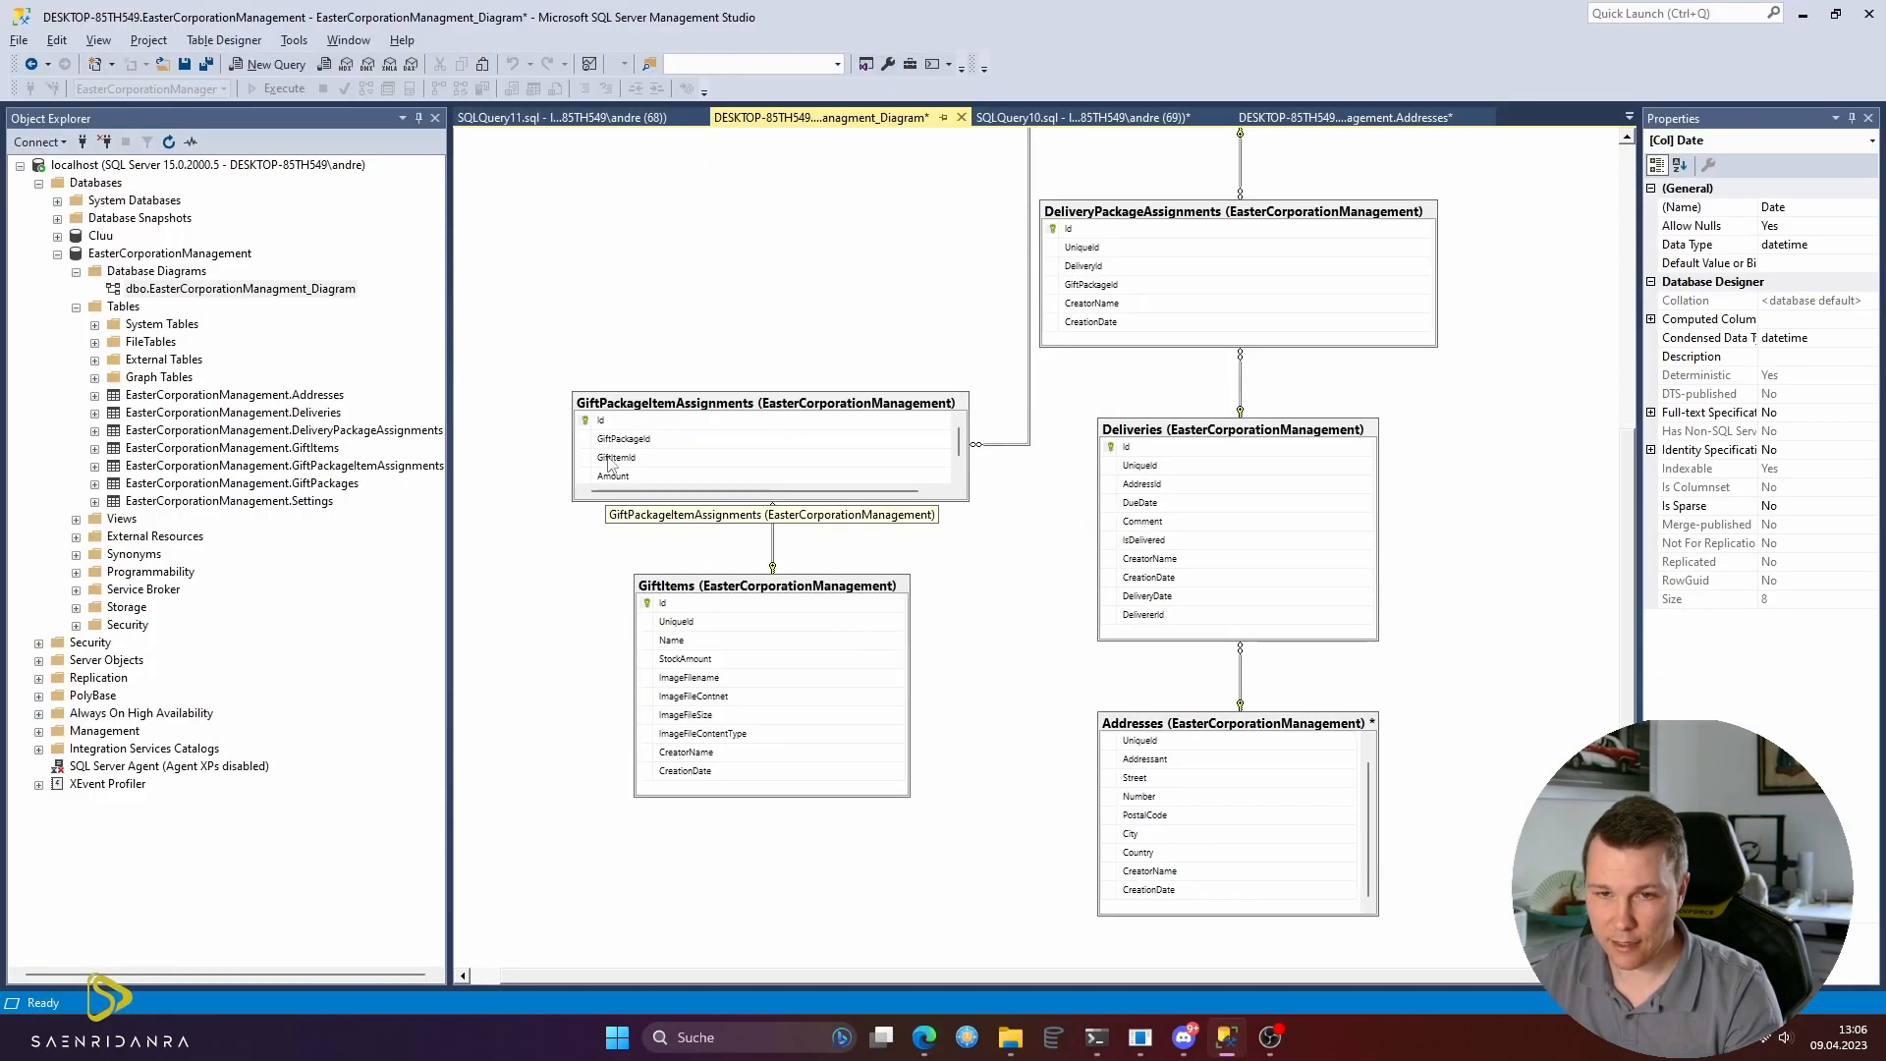
pyautogui.click(956, 446)
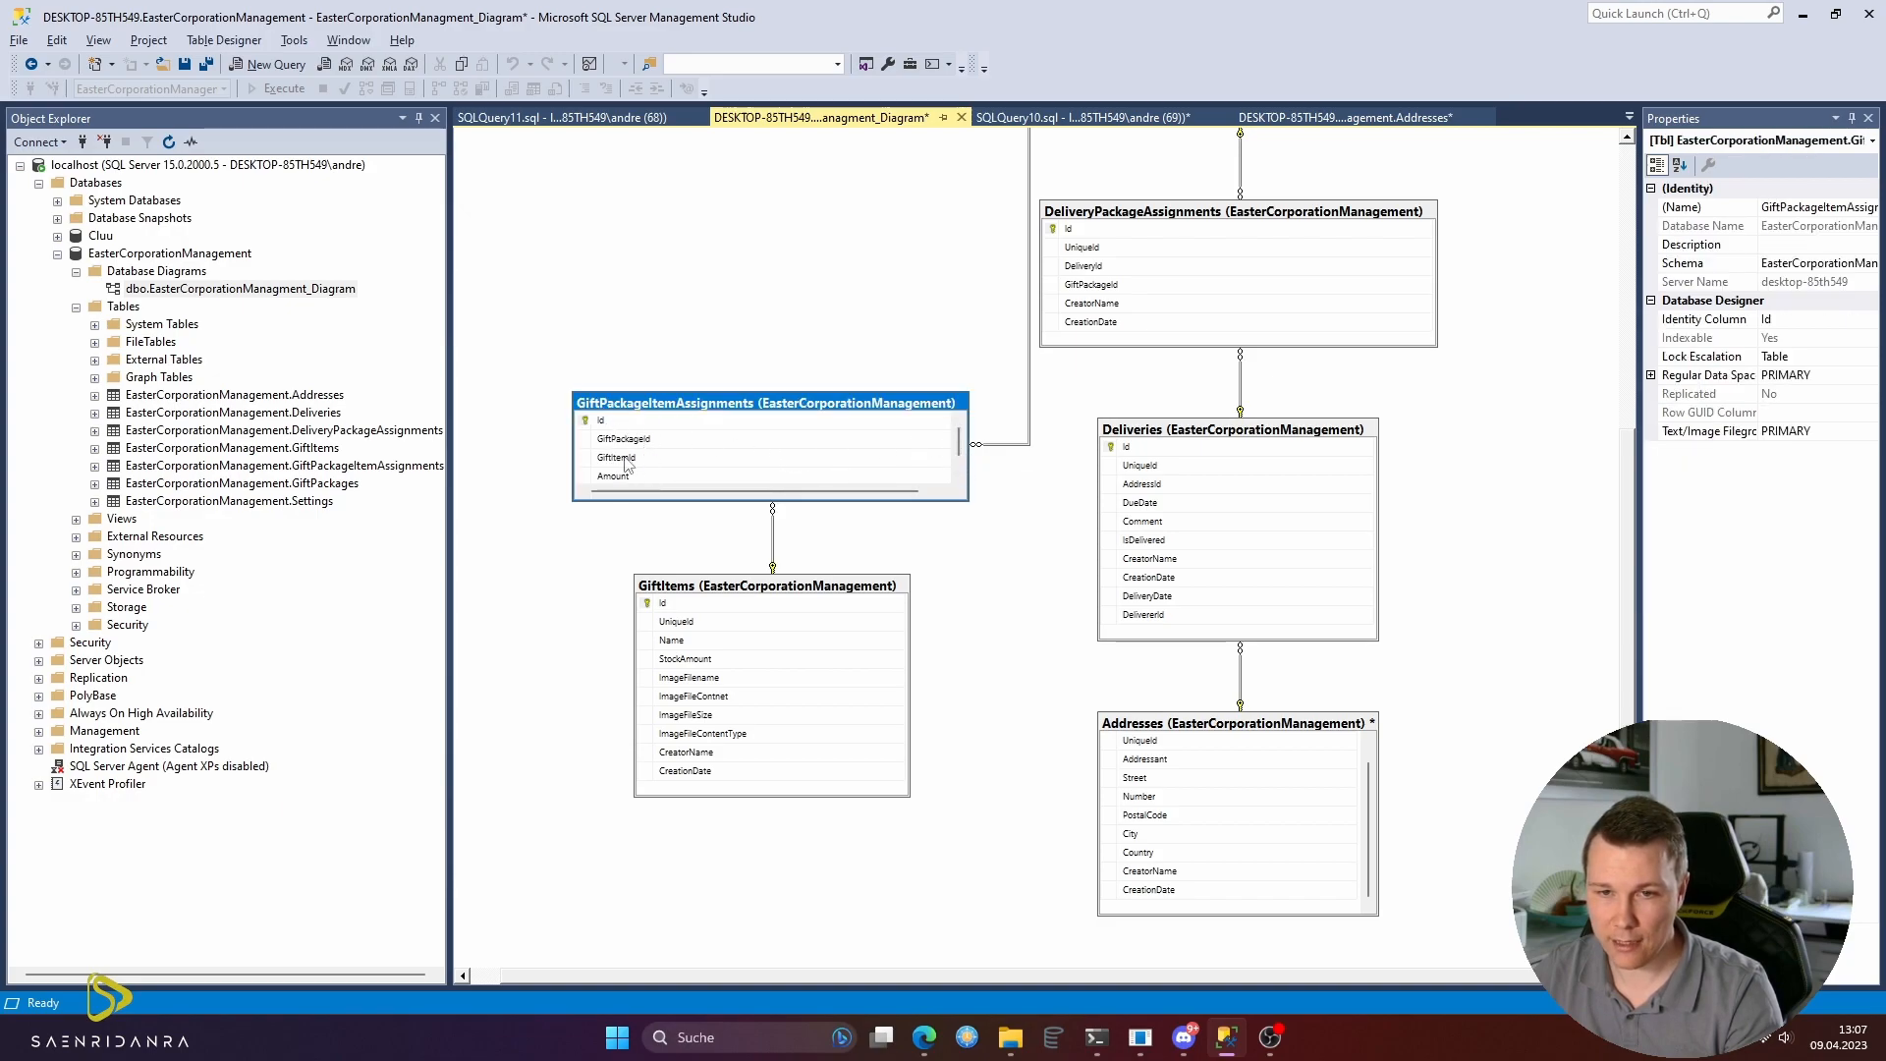
pyautogui.hotkey('alt', 'Tab')
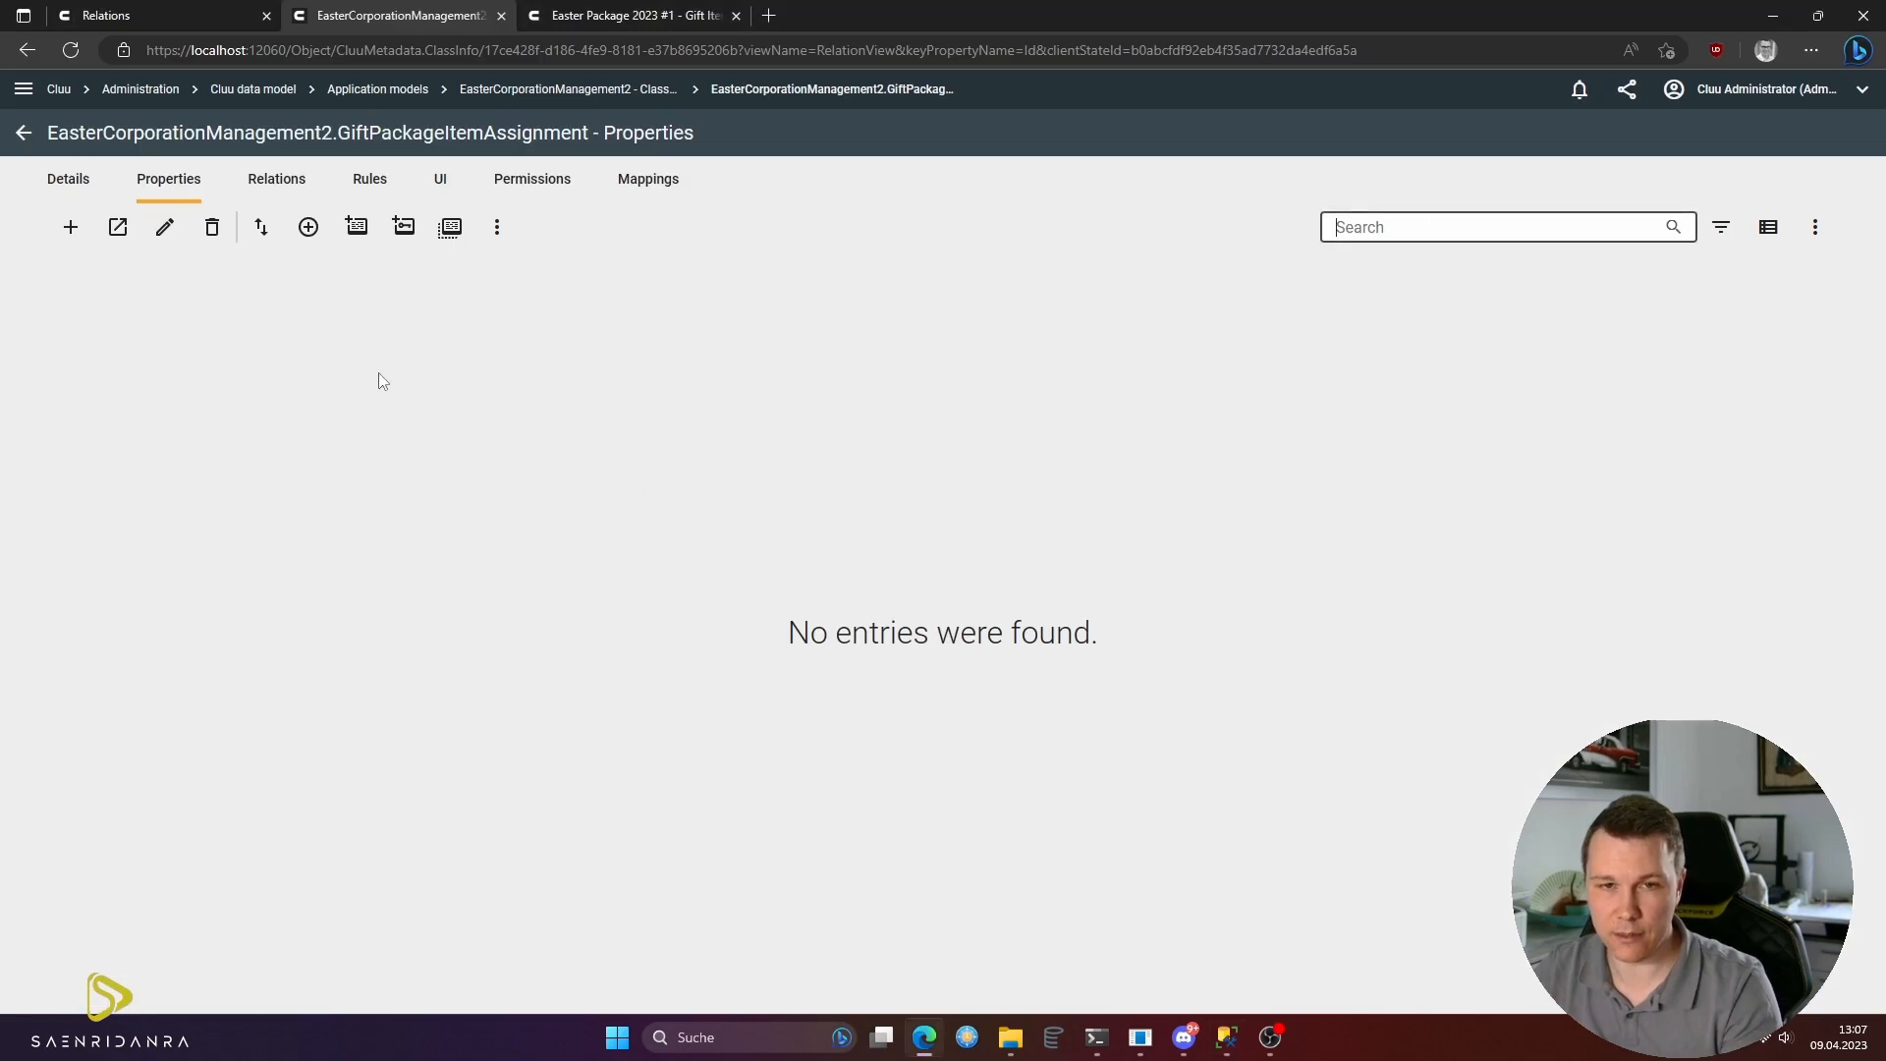
# - Quick-create the Unique ID property and an Integer (32-Bit) property named Amount for the GiftPackageItemAssignment class
pyautogui.click(356, 226)
pyautogui.click(627, 435)
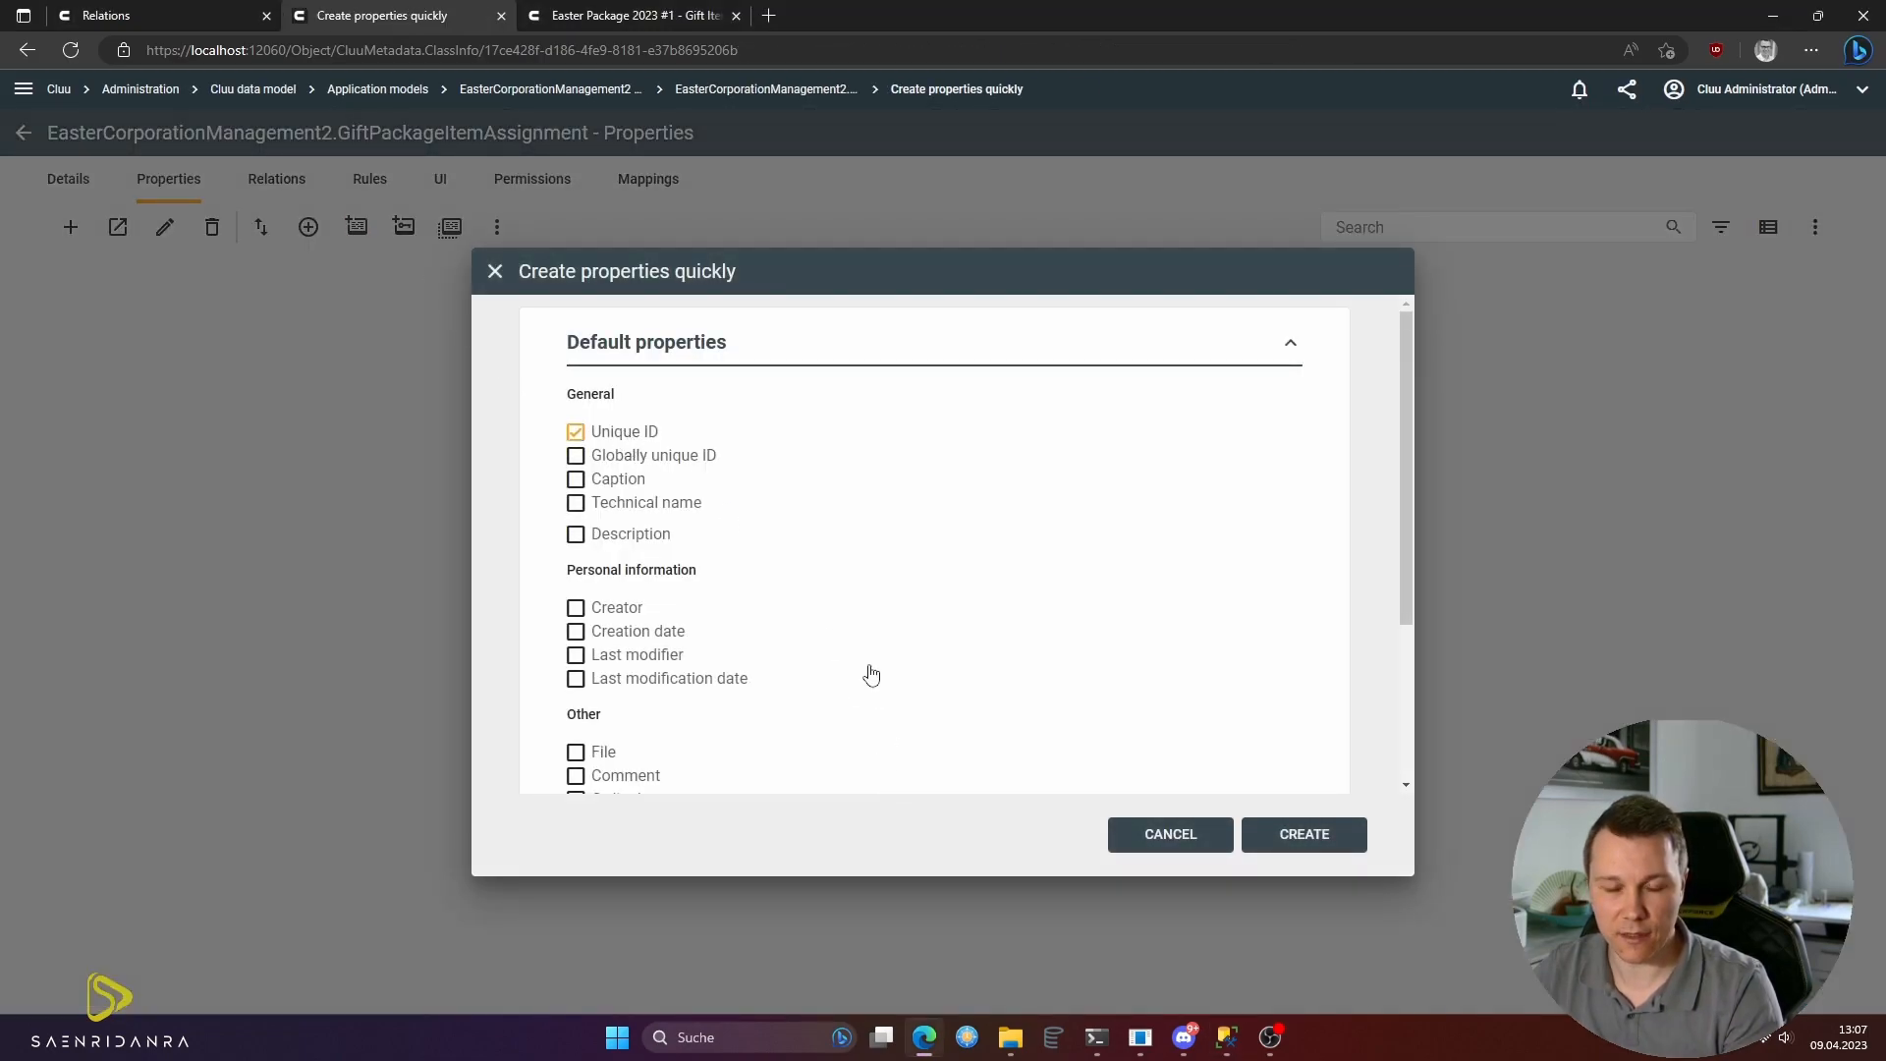
pyautogui.scroll(-3, 799, 622)
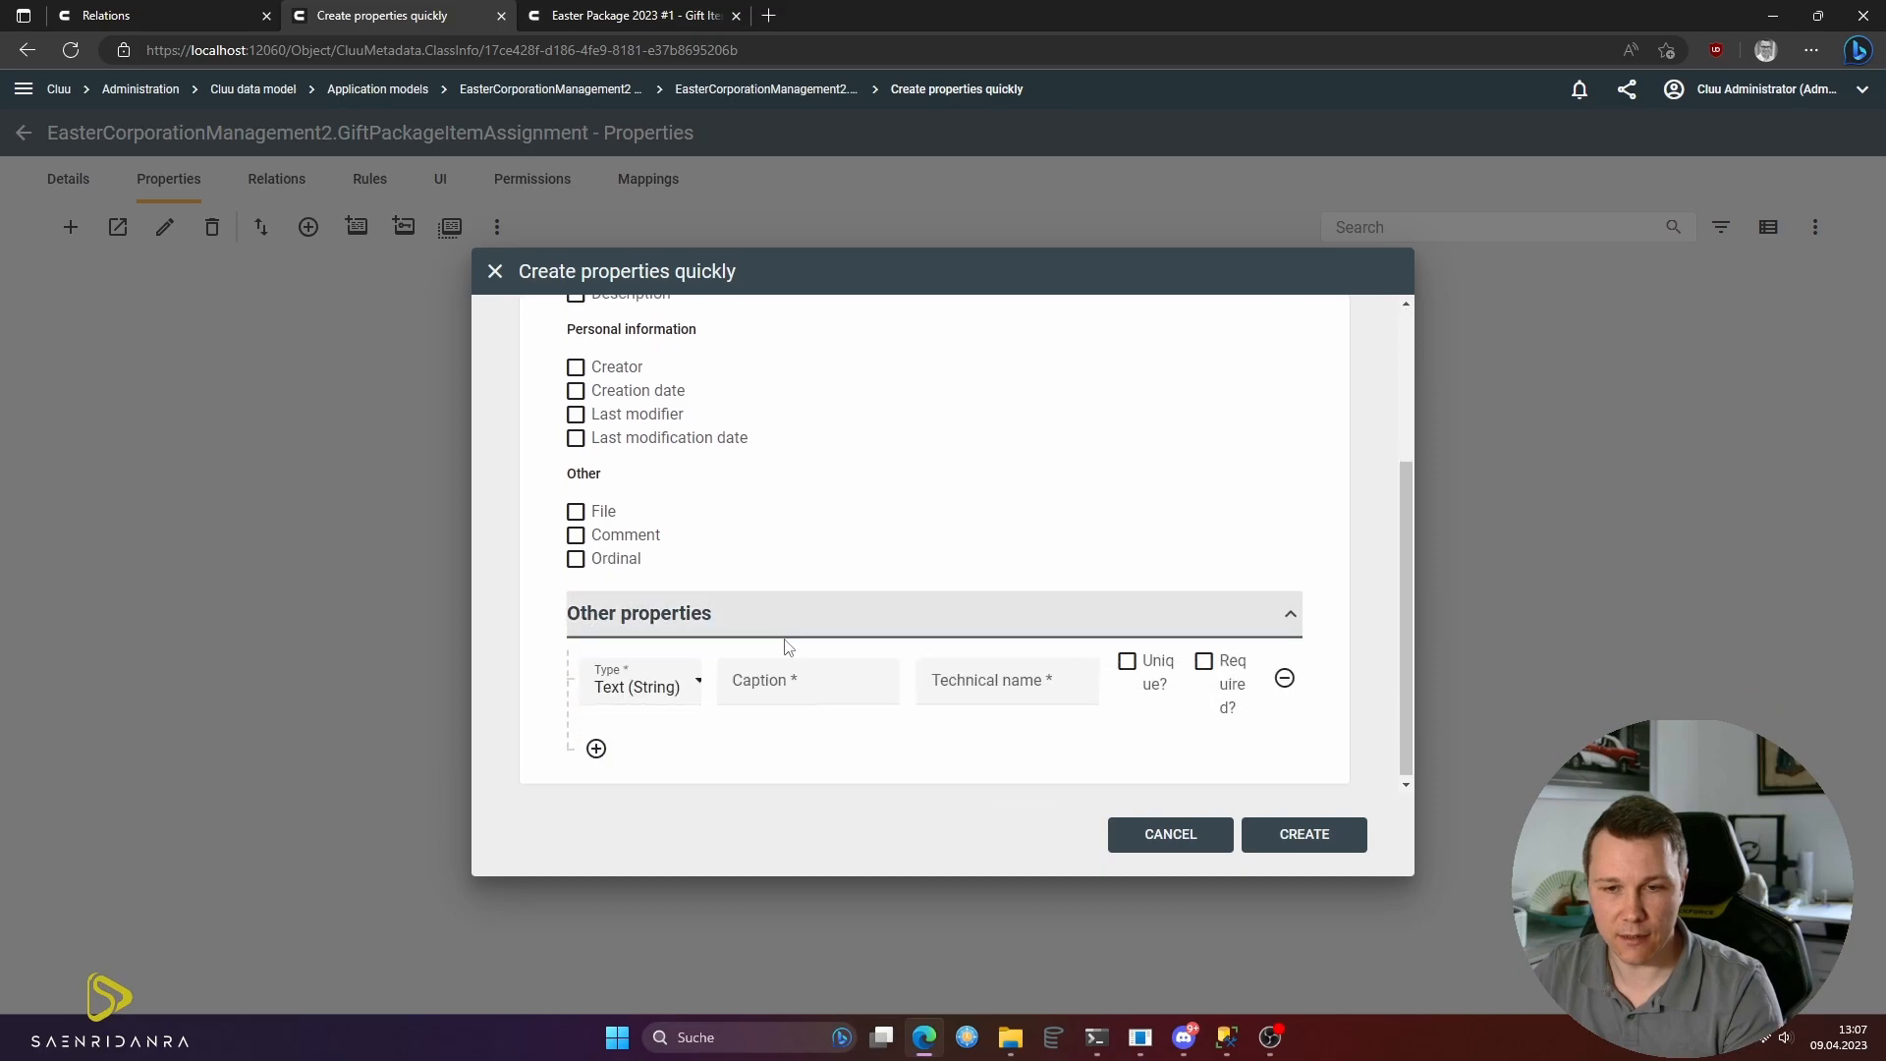
pyautogui.click(648, 680)
pyautogui.click(663, 301)
pyautogui.click(812, 680)
pyautogui.write('Amount')
pyautogui.press('Tab')
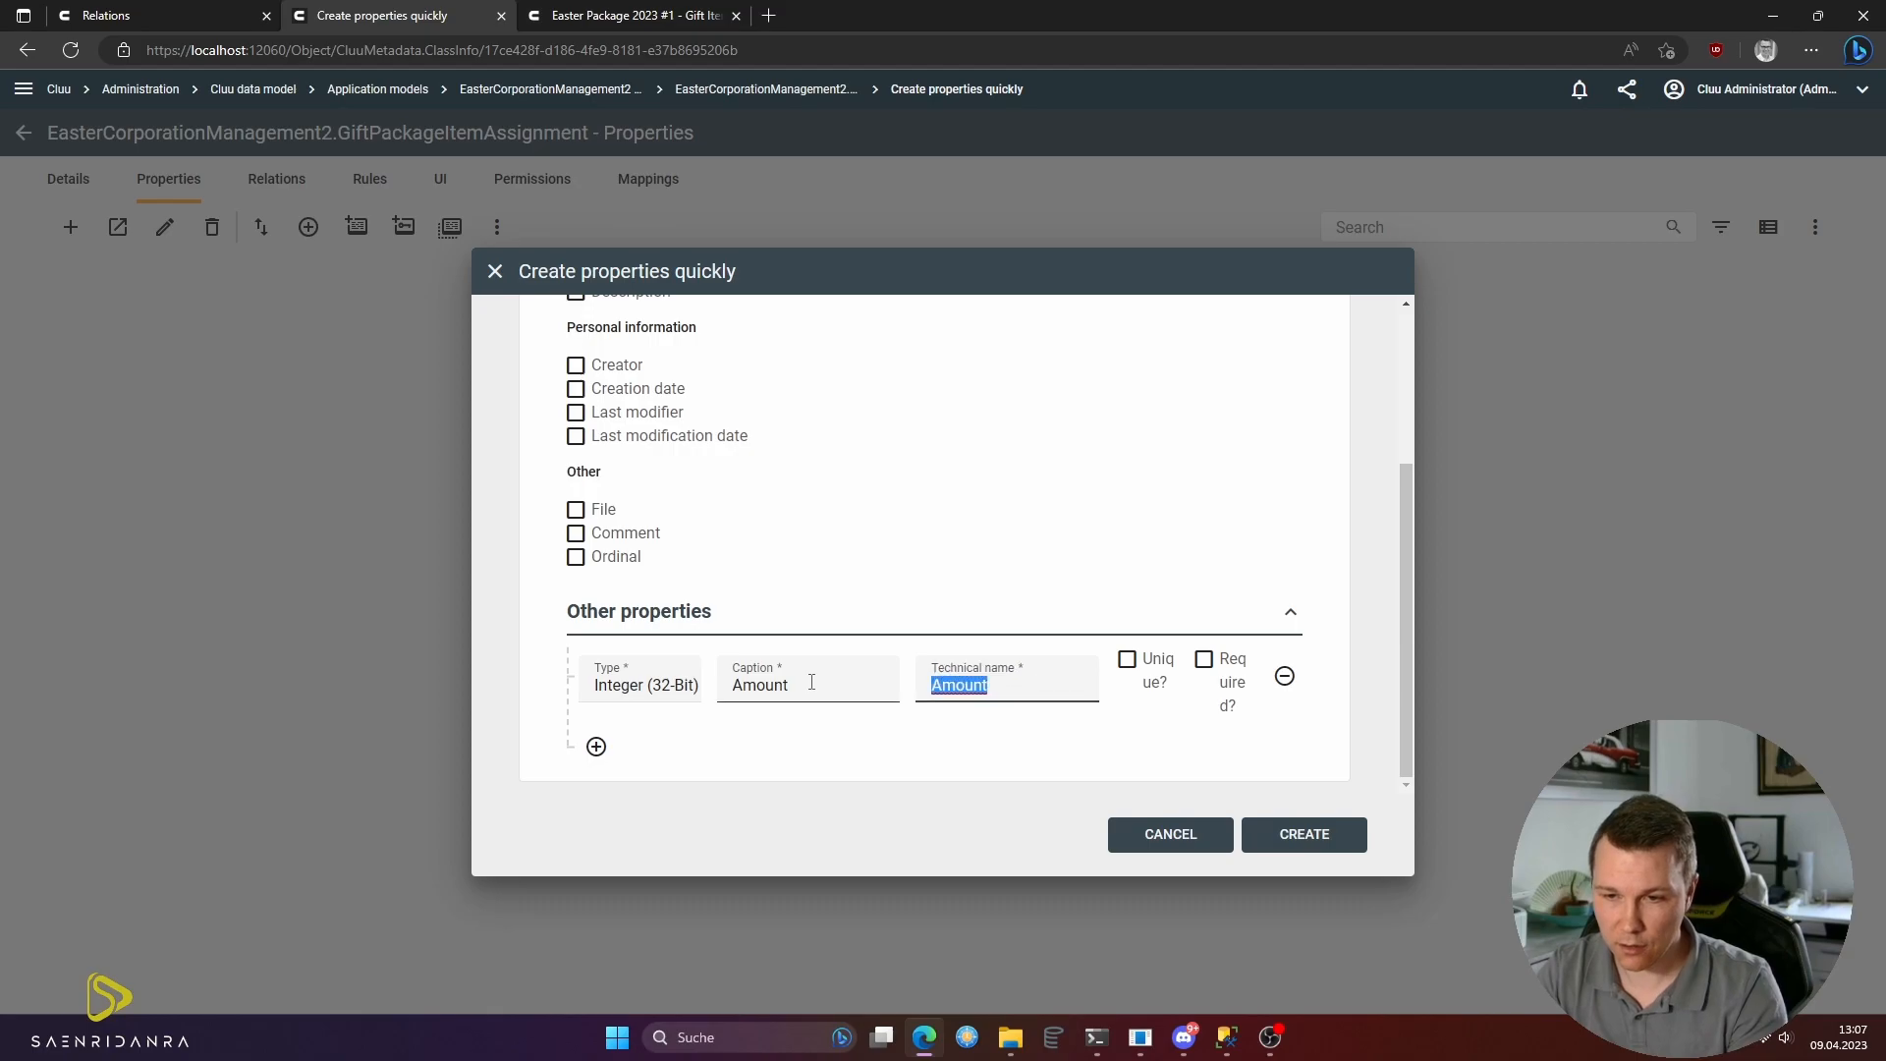
pyautogui.click(1296, 837)
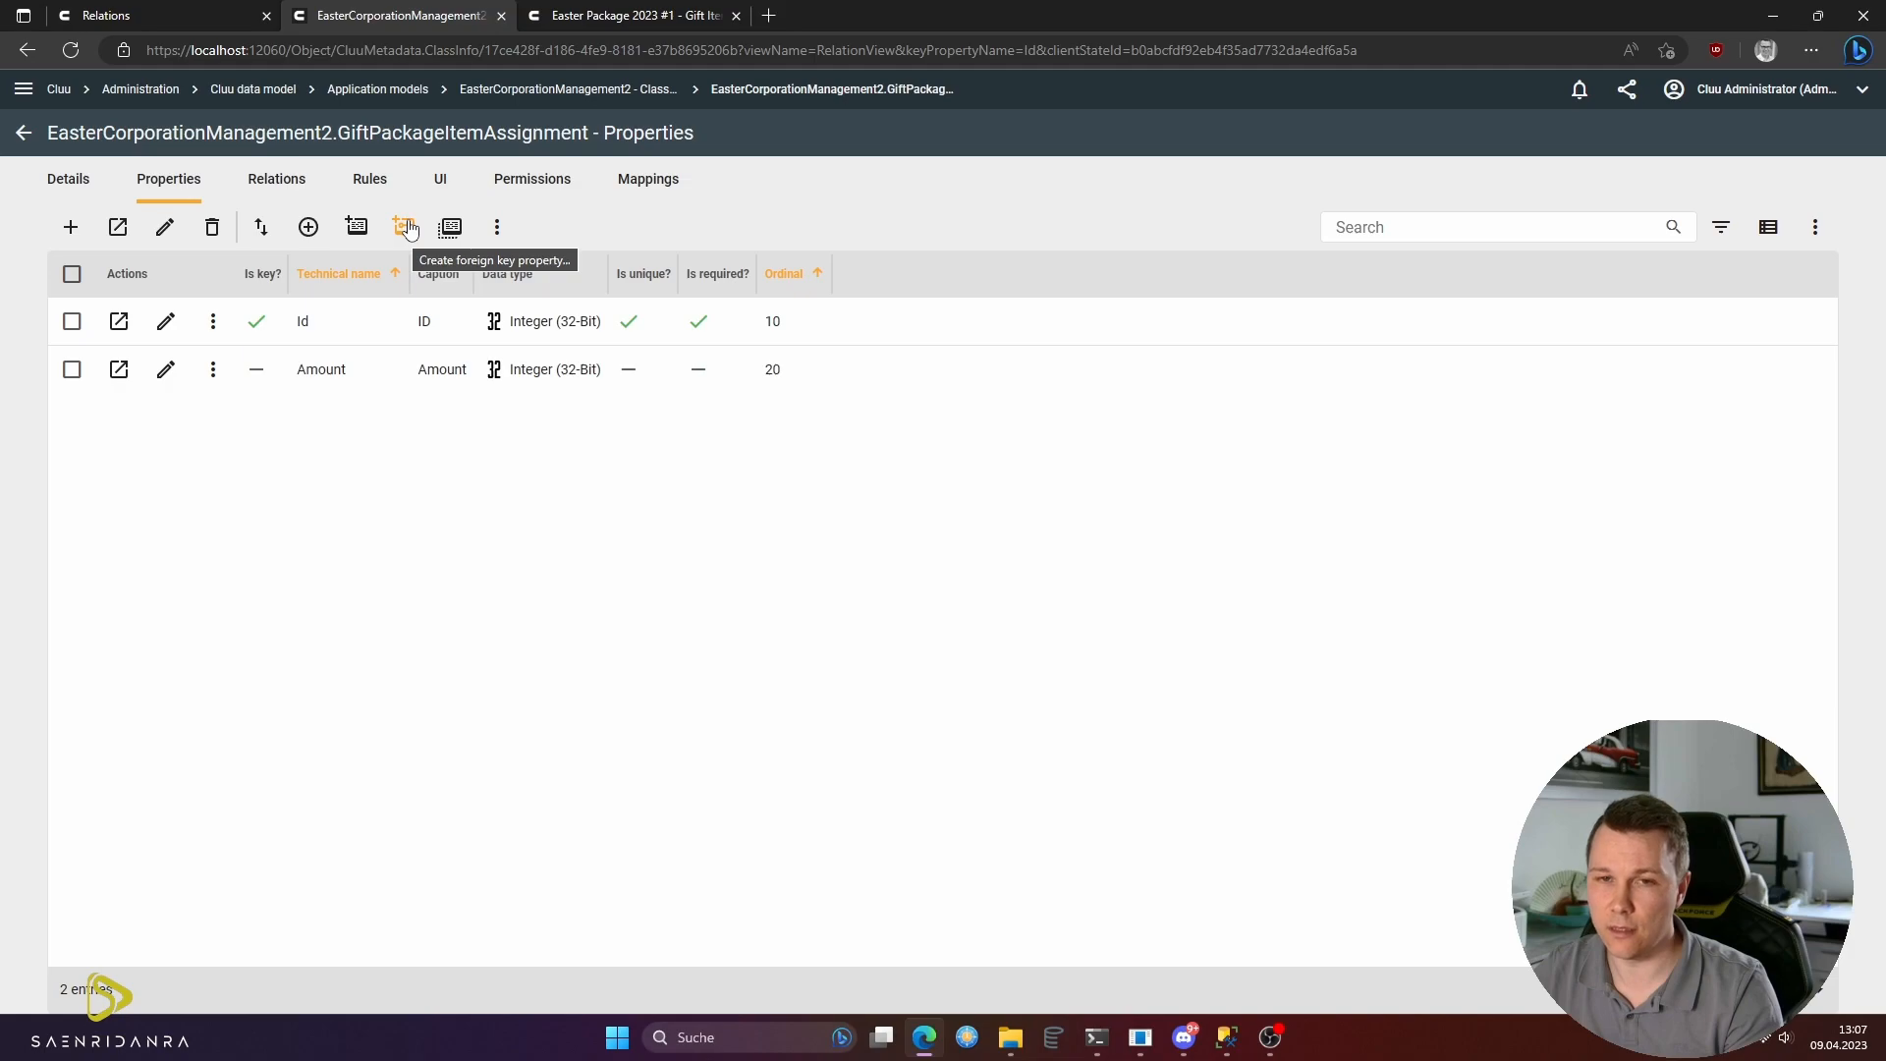
# - Set up a foreign key property that references the EasterCorporationManagement2.GiftPackage class and review its relation names
pyautogui.click(405, 227)
pyautogui.click(709, 476)
pyautogui.write('giftpackage')
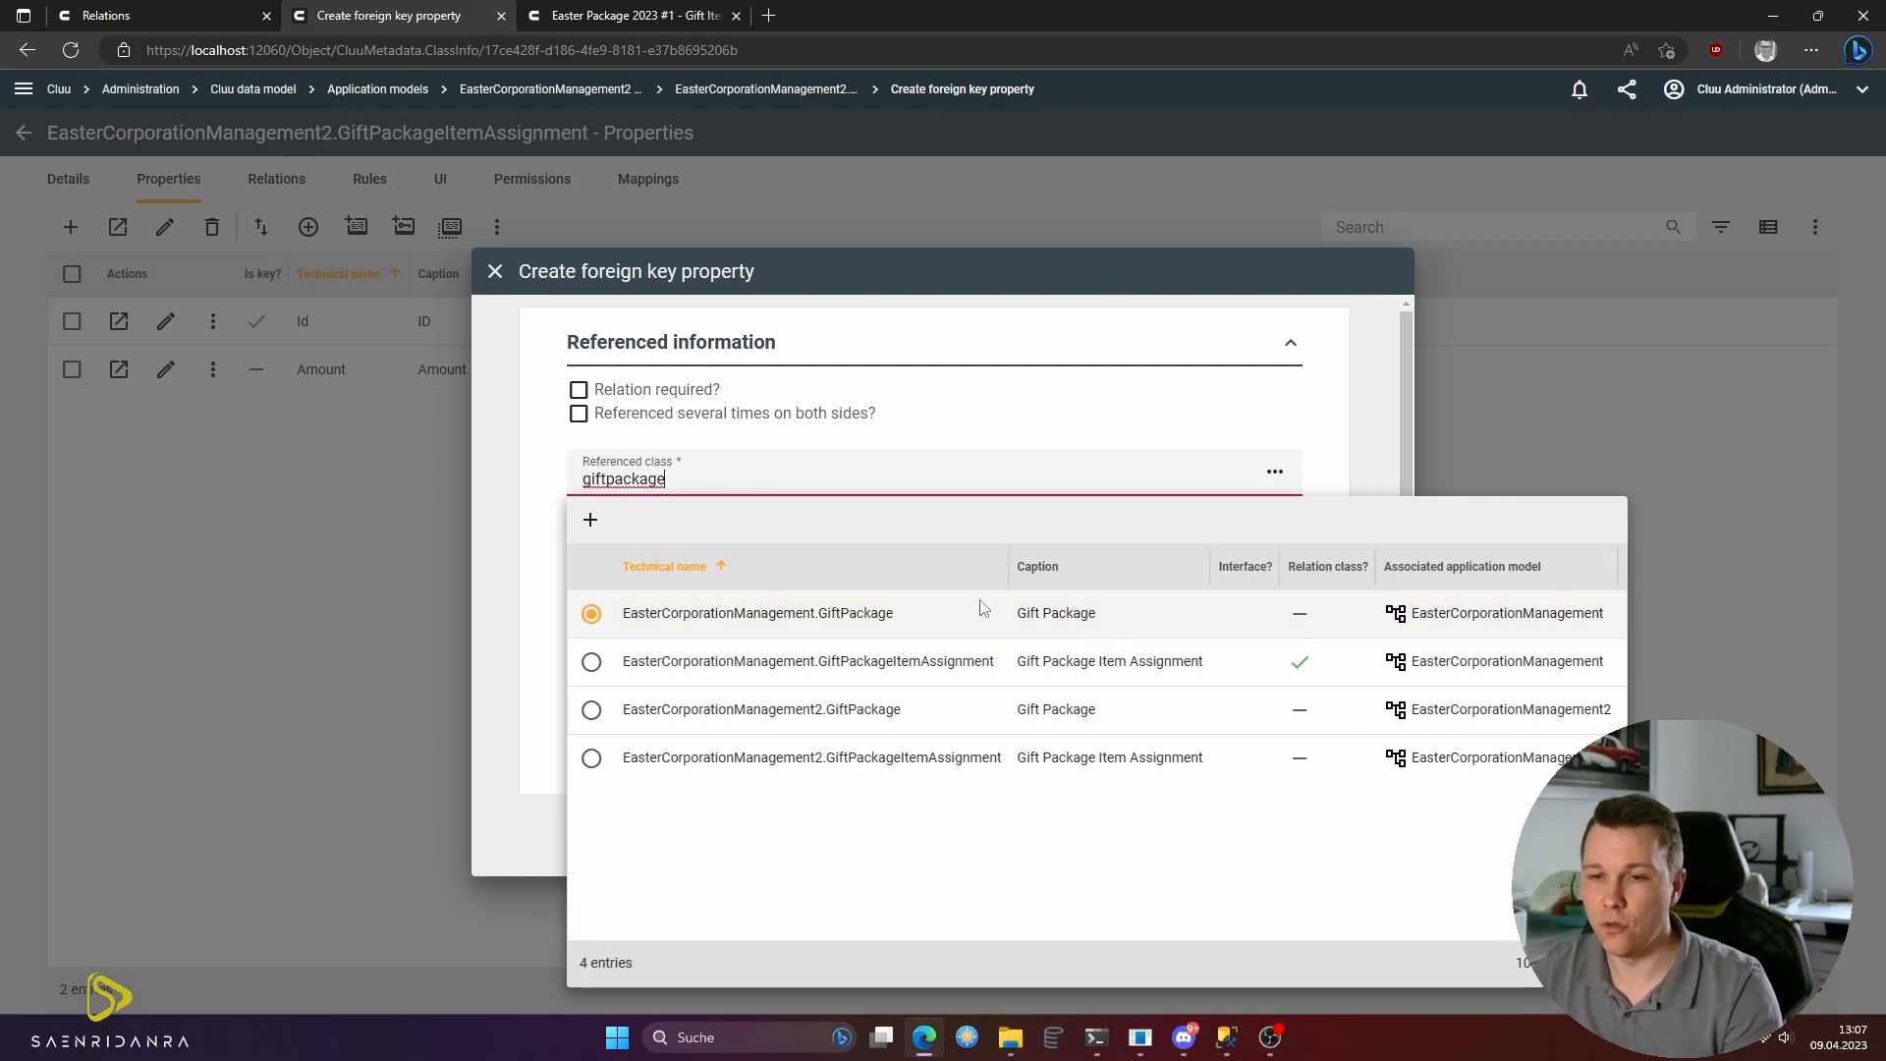
pyautogui.click(924, 724)
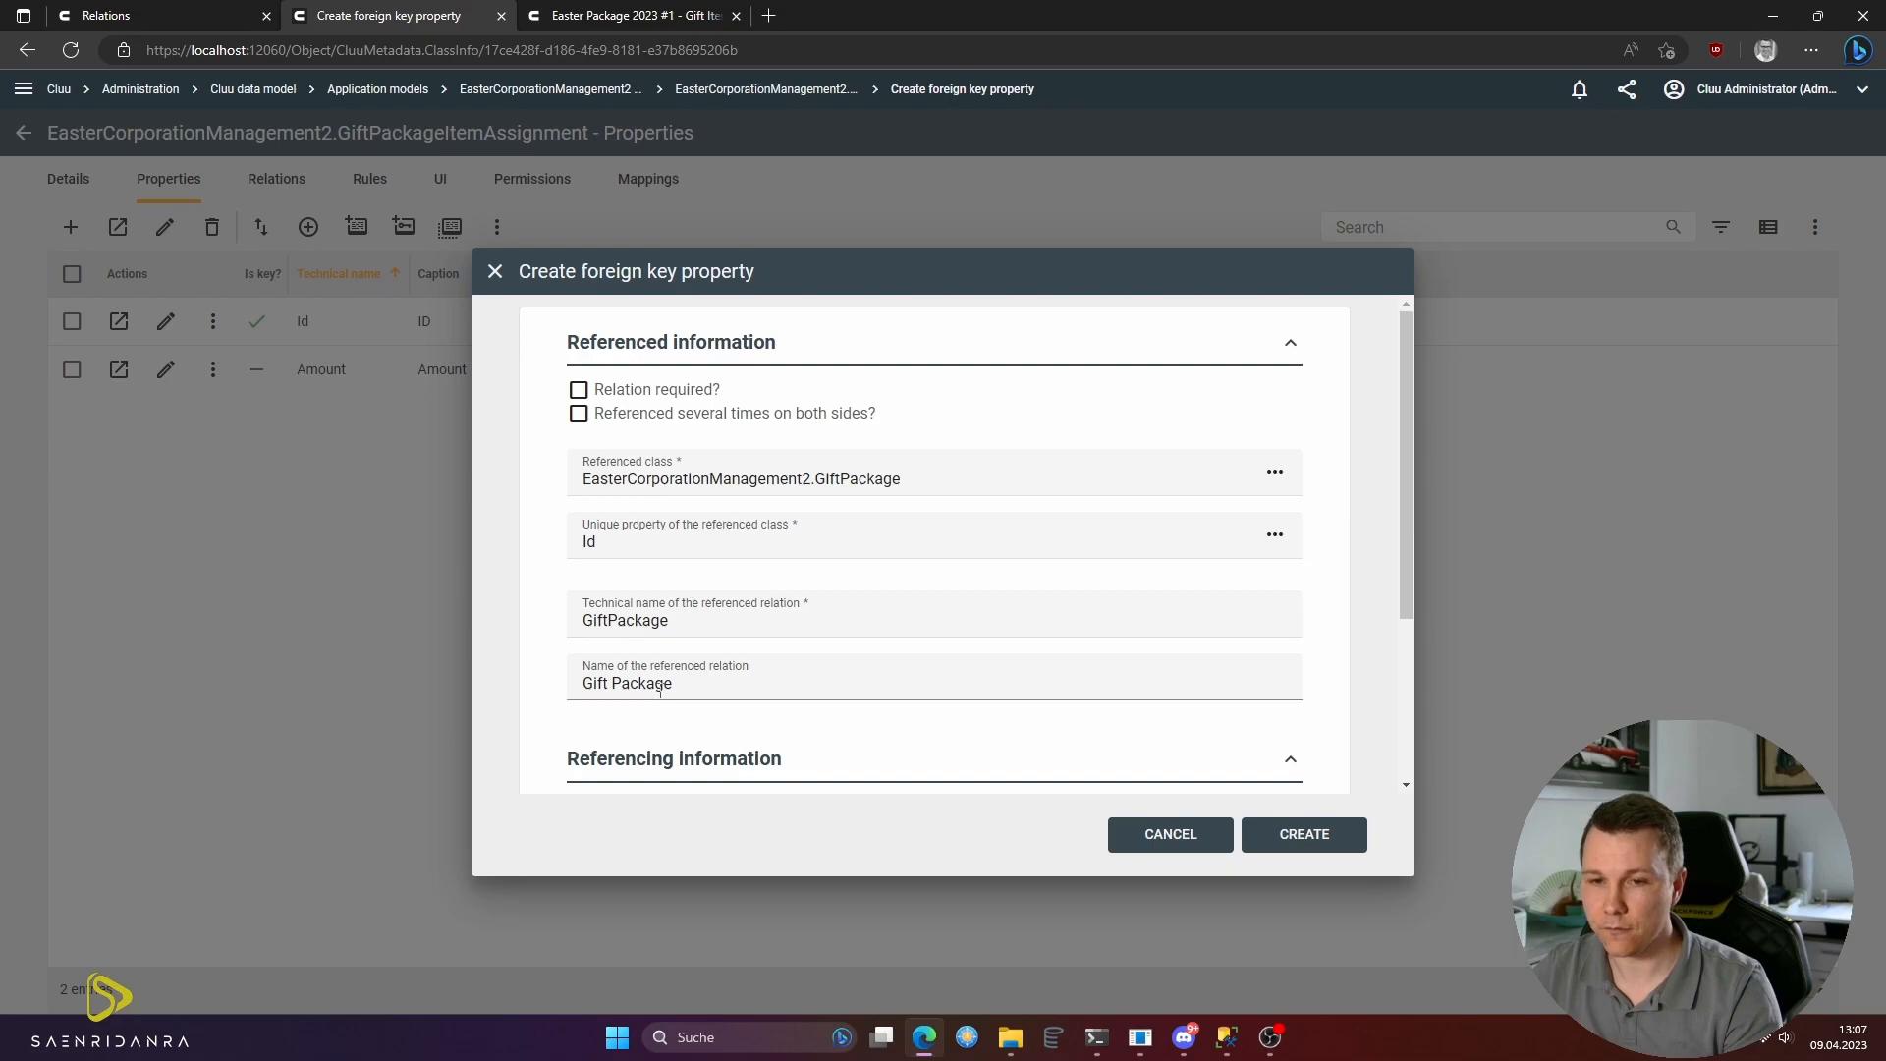
pyautogui.scroll(-3, 746, 697)
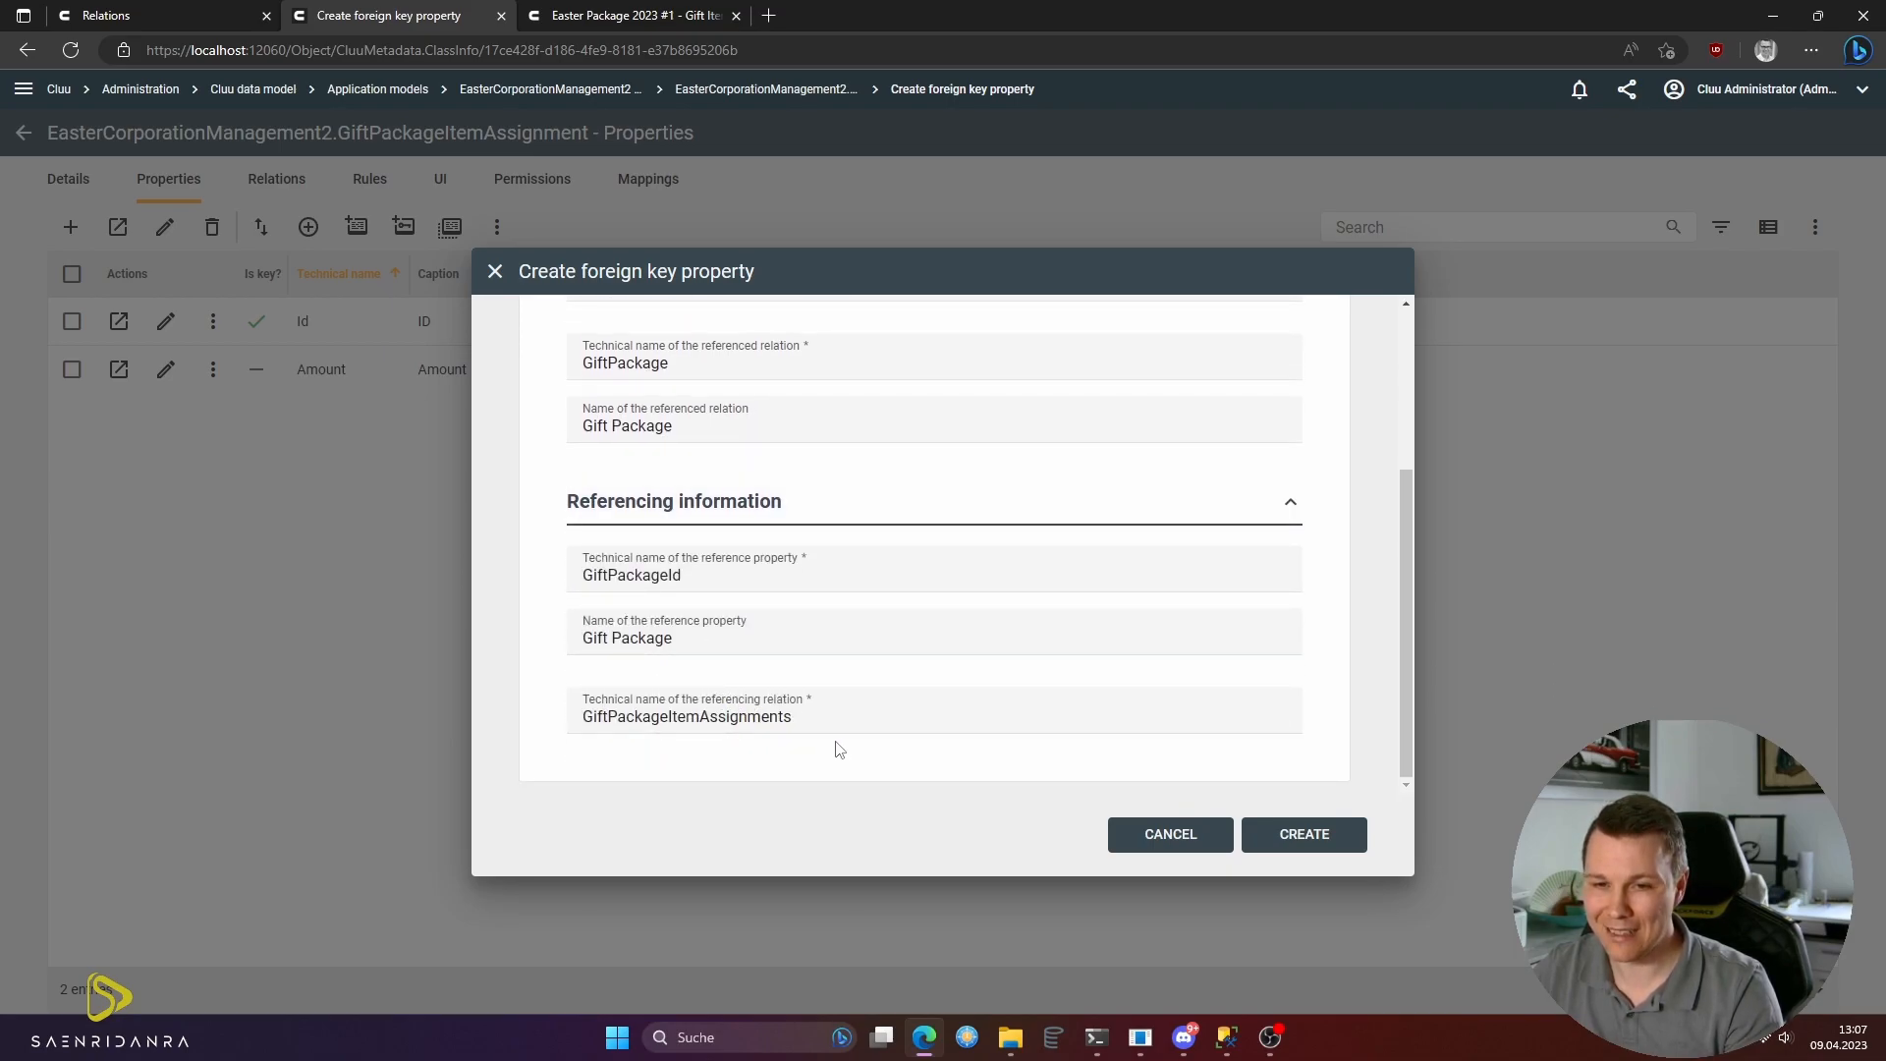
pyautogui.click(770, 578)
pyautogui.scroll(3, 770, 578)
pyautogui.scroll(-3, 770, 615)
# - Try GiftPackageAssignments as the referencing relation's technical name, restore GiftPackageItemAssignments, and create the foreign key property
pyautogui.click(667, 728)
pyautogui.moveTo(669, 717); pyautogui.dragTo(704, 722)
pyautogui.press('BackSpace')
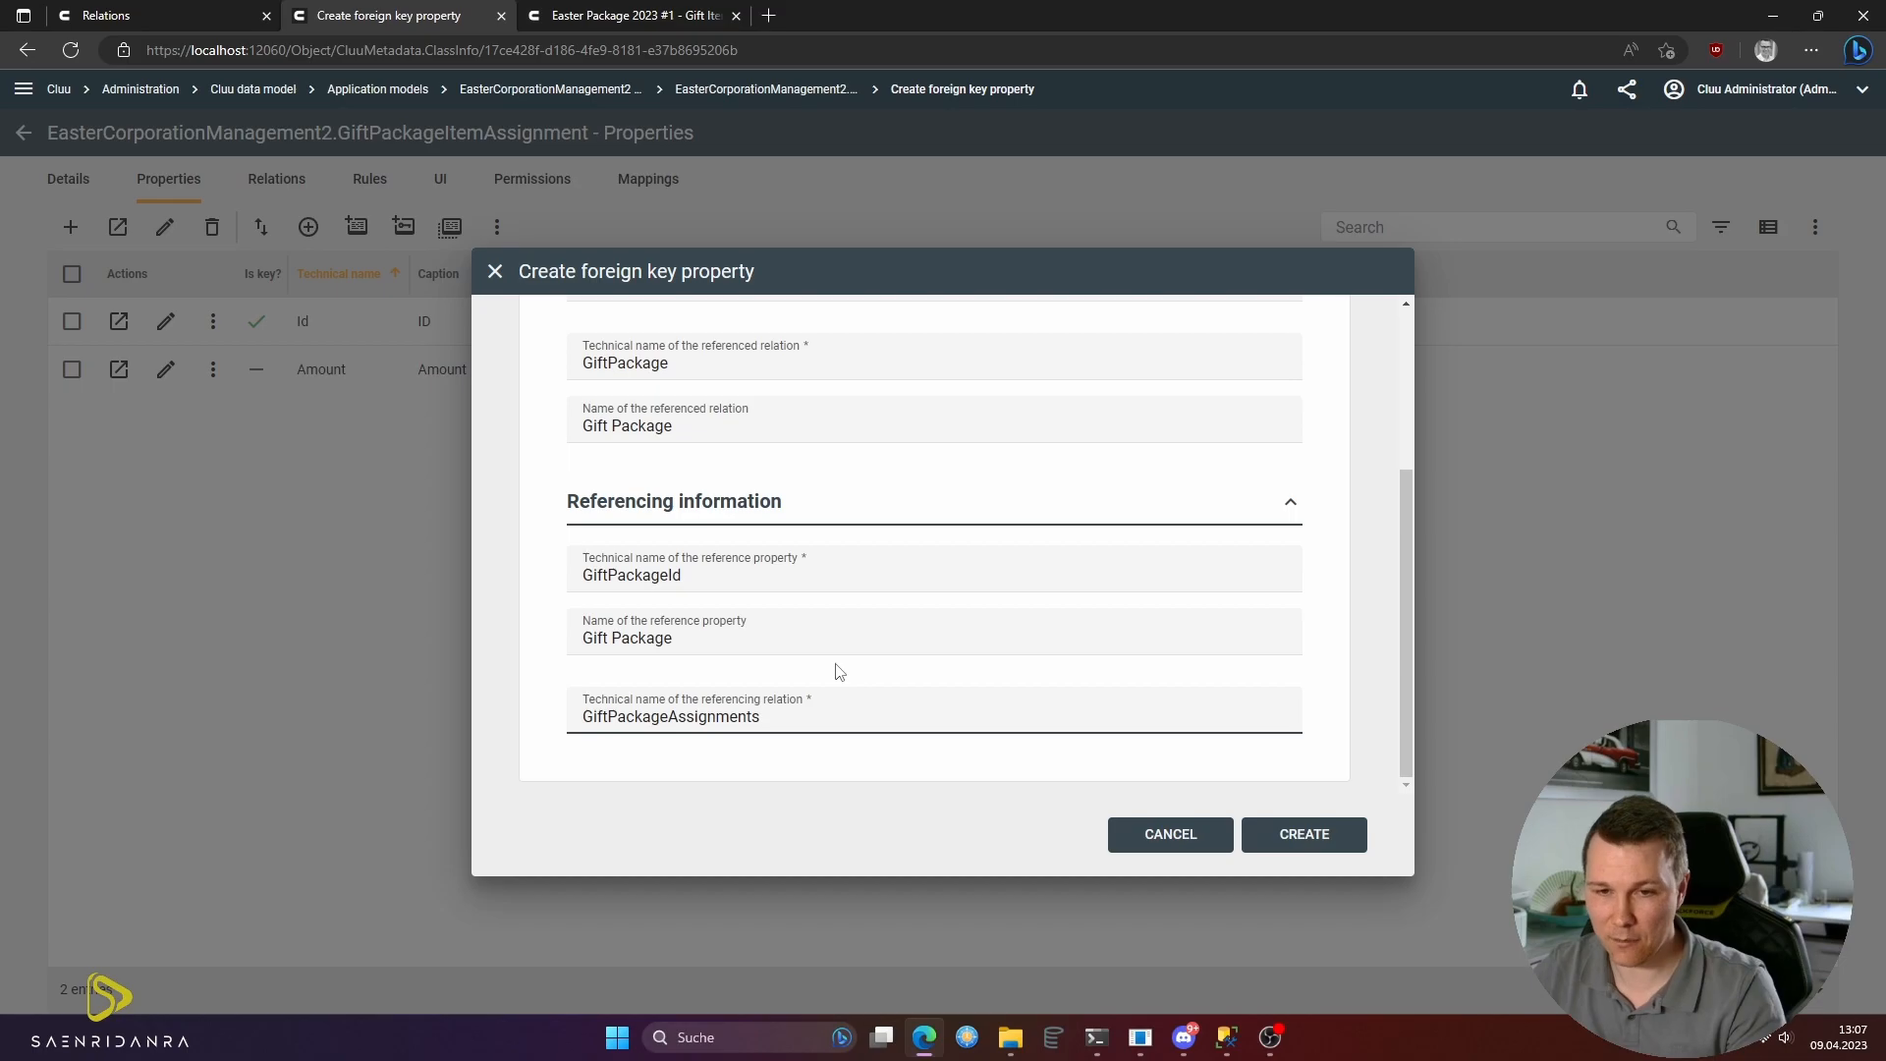
pyautogui.scroll(3, 770, 639)
pyautogui.scroll(-3, 770, 641)
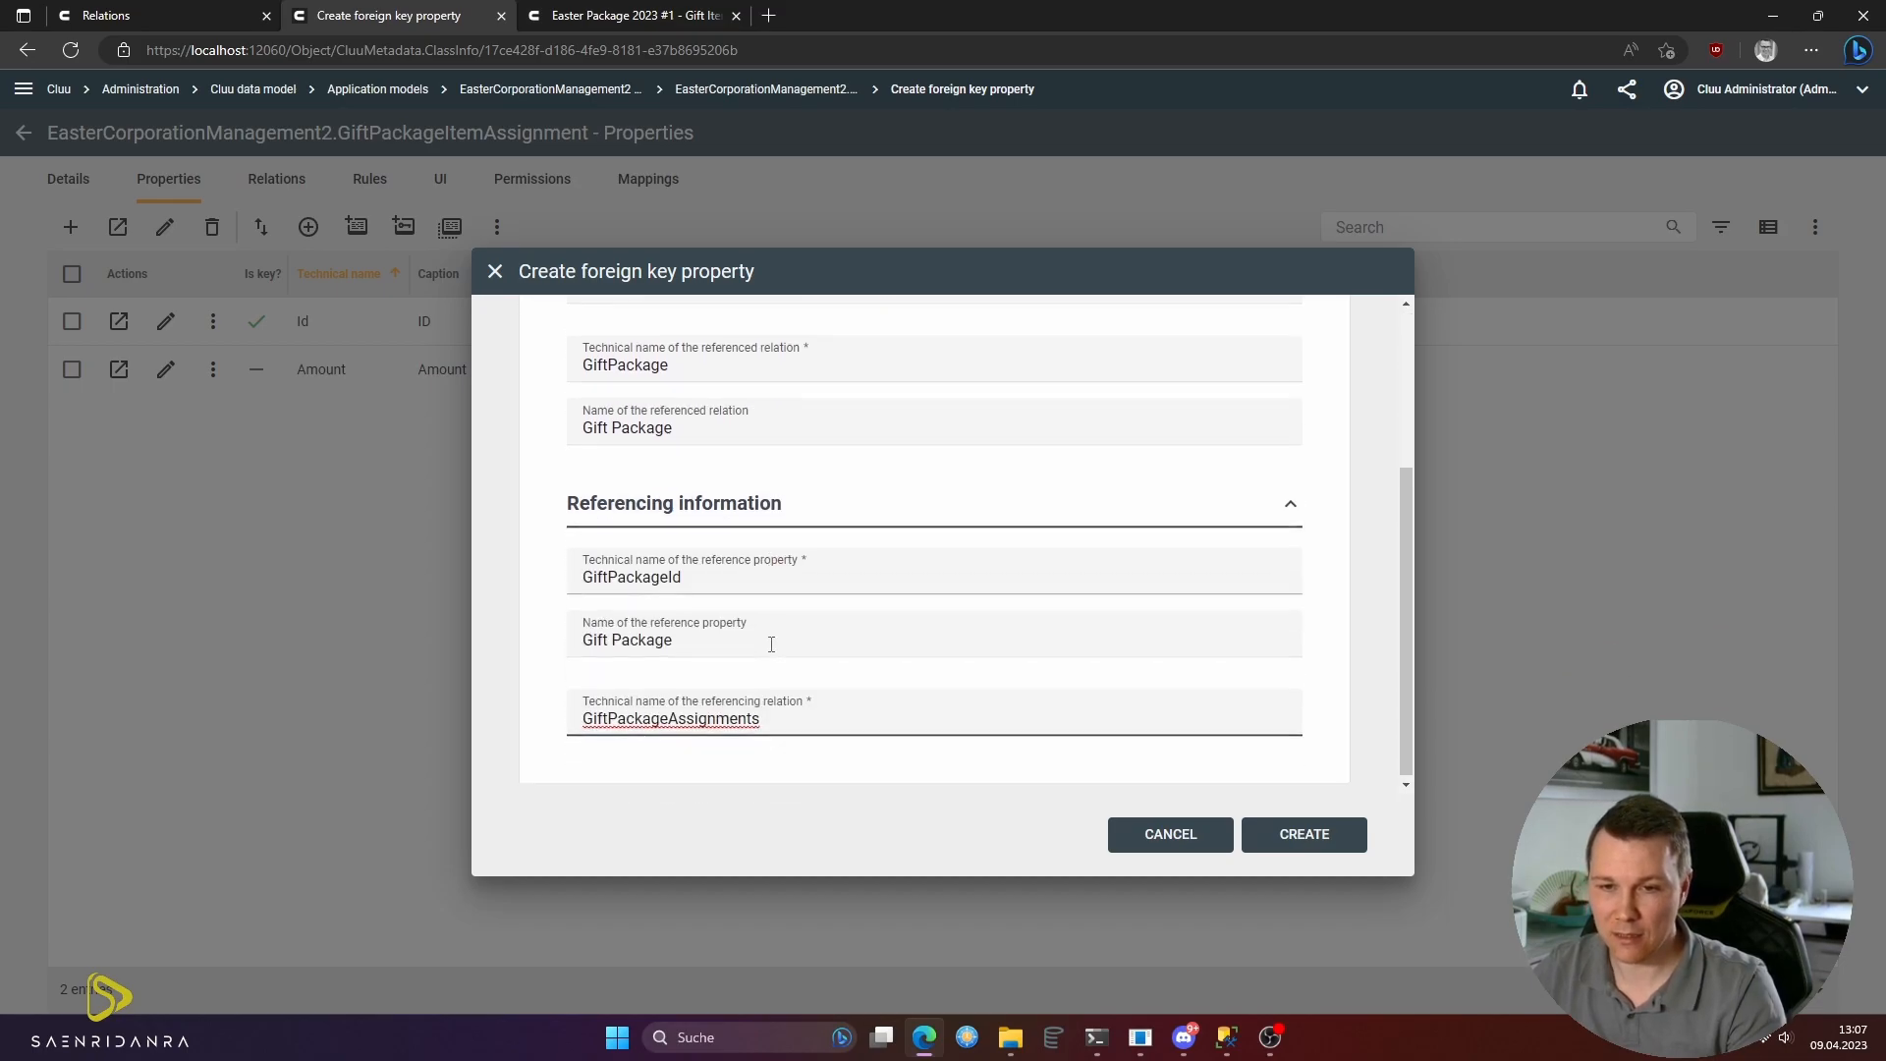
pyautogui.hotkey('ctrl', 'z')
pyautogui.click(1347, 836)
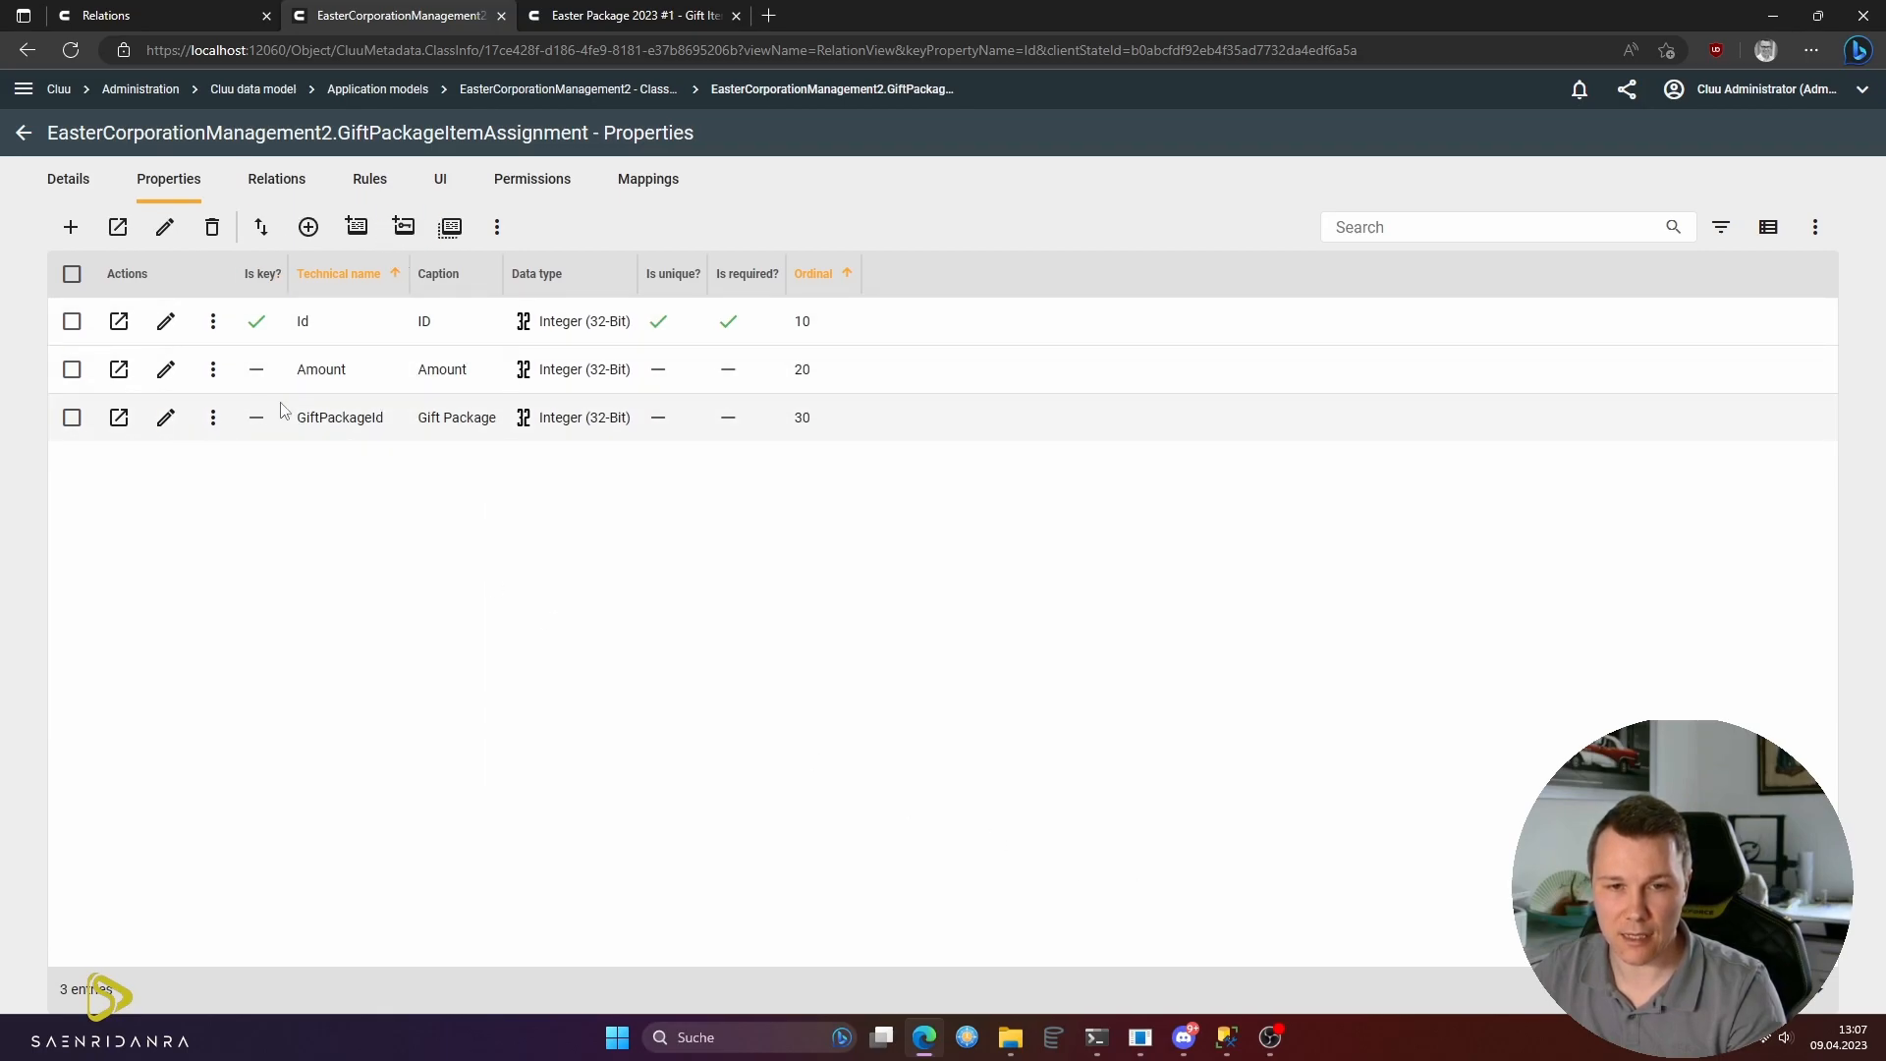
# - Check the class's outgoing relations and create a foreign key property referencing the EasterCorporationManagement2.GiftItem class
pyautogui.click(276, 178)
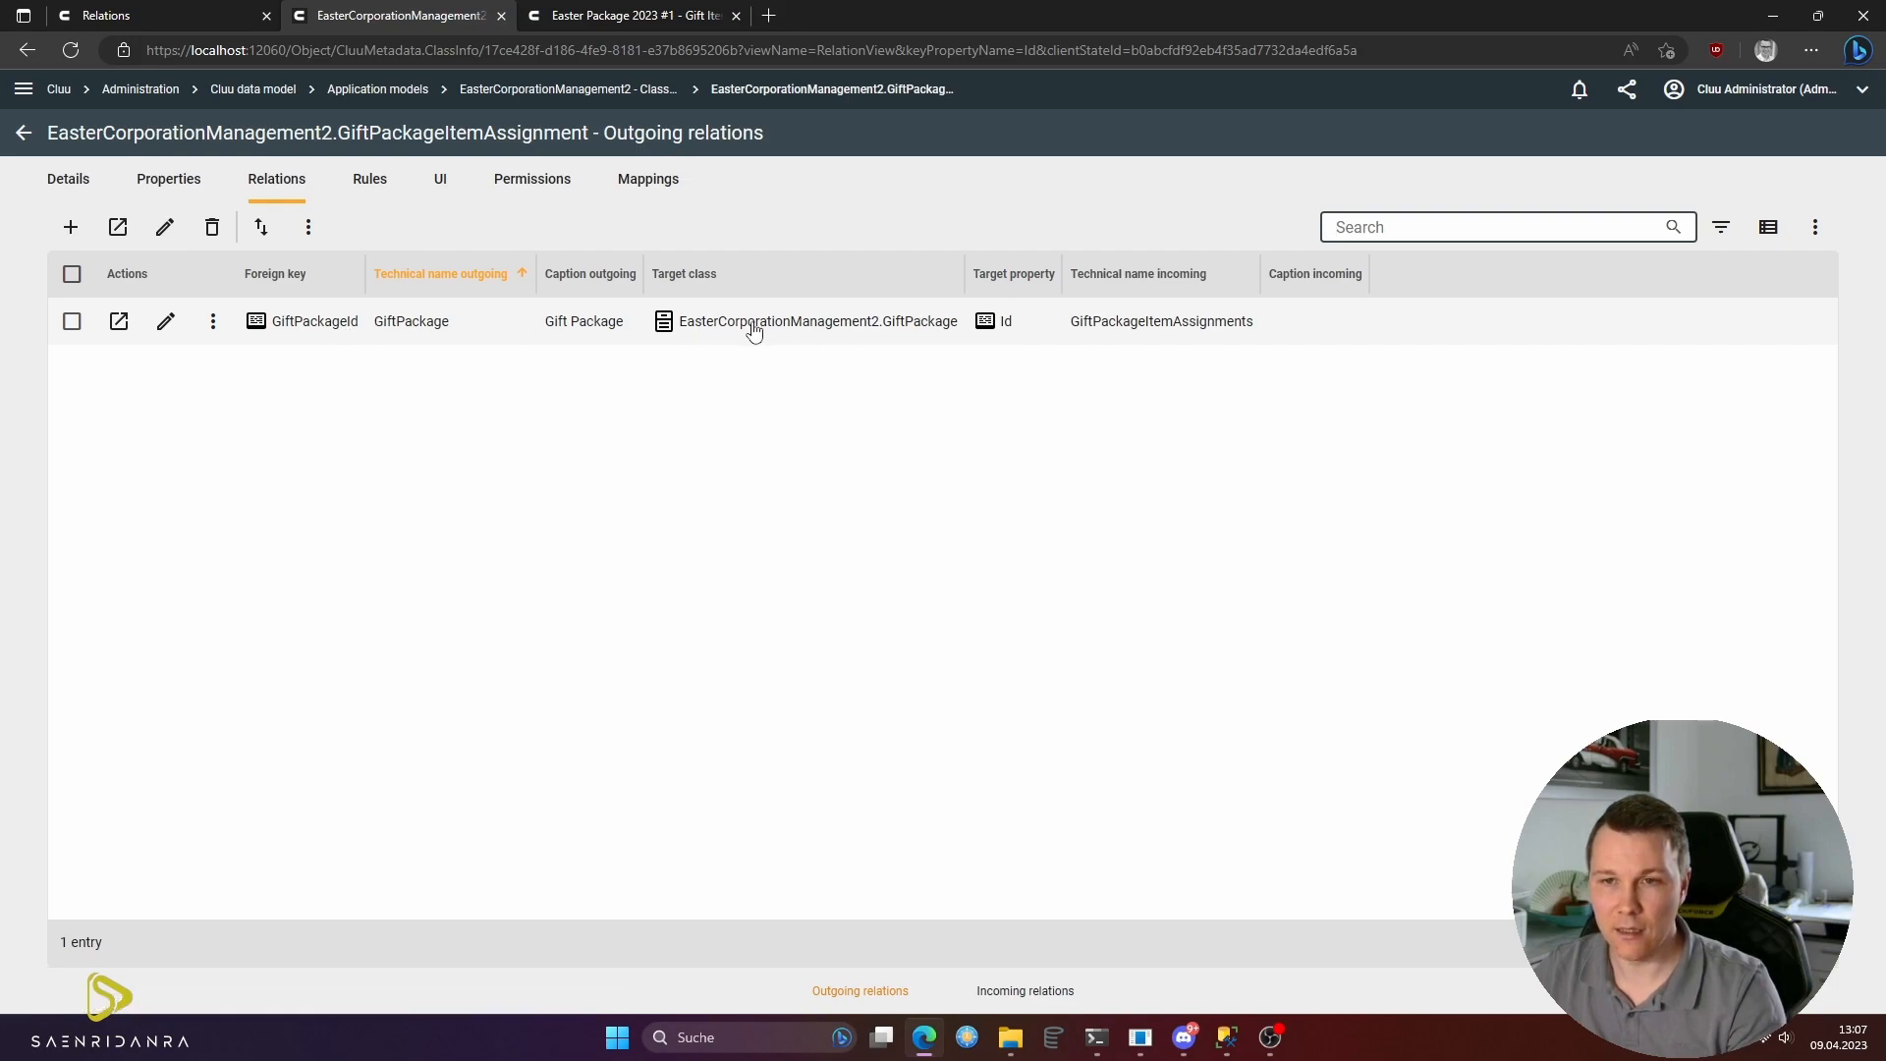
pyautogui.click(169, 180)
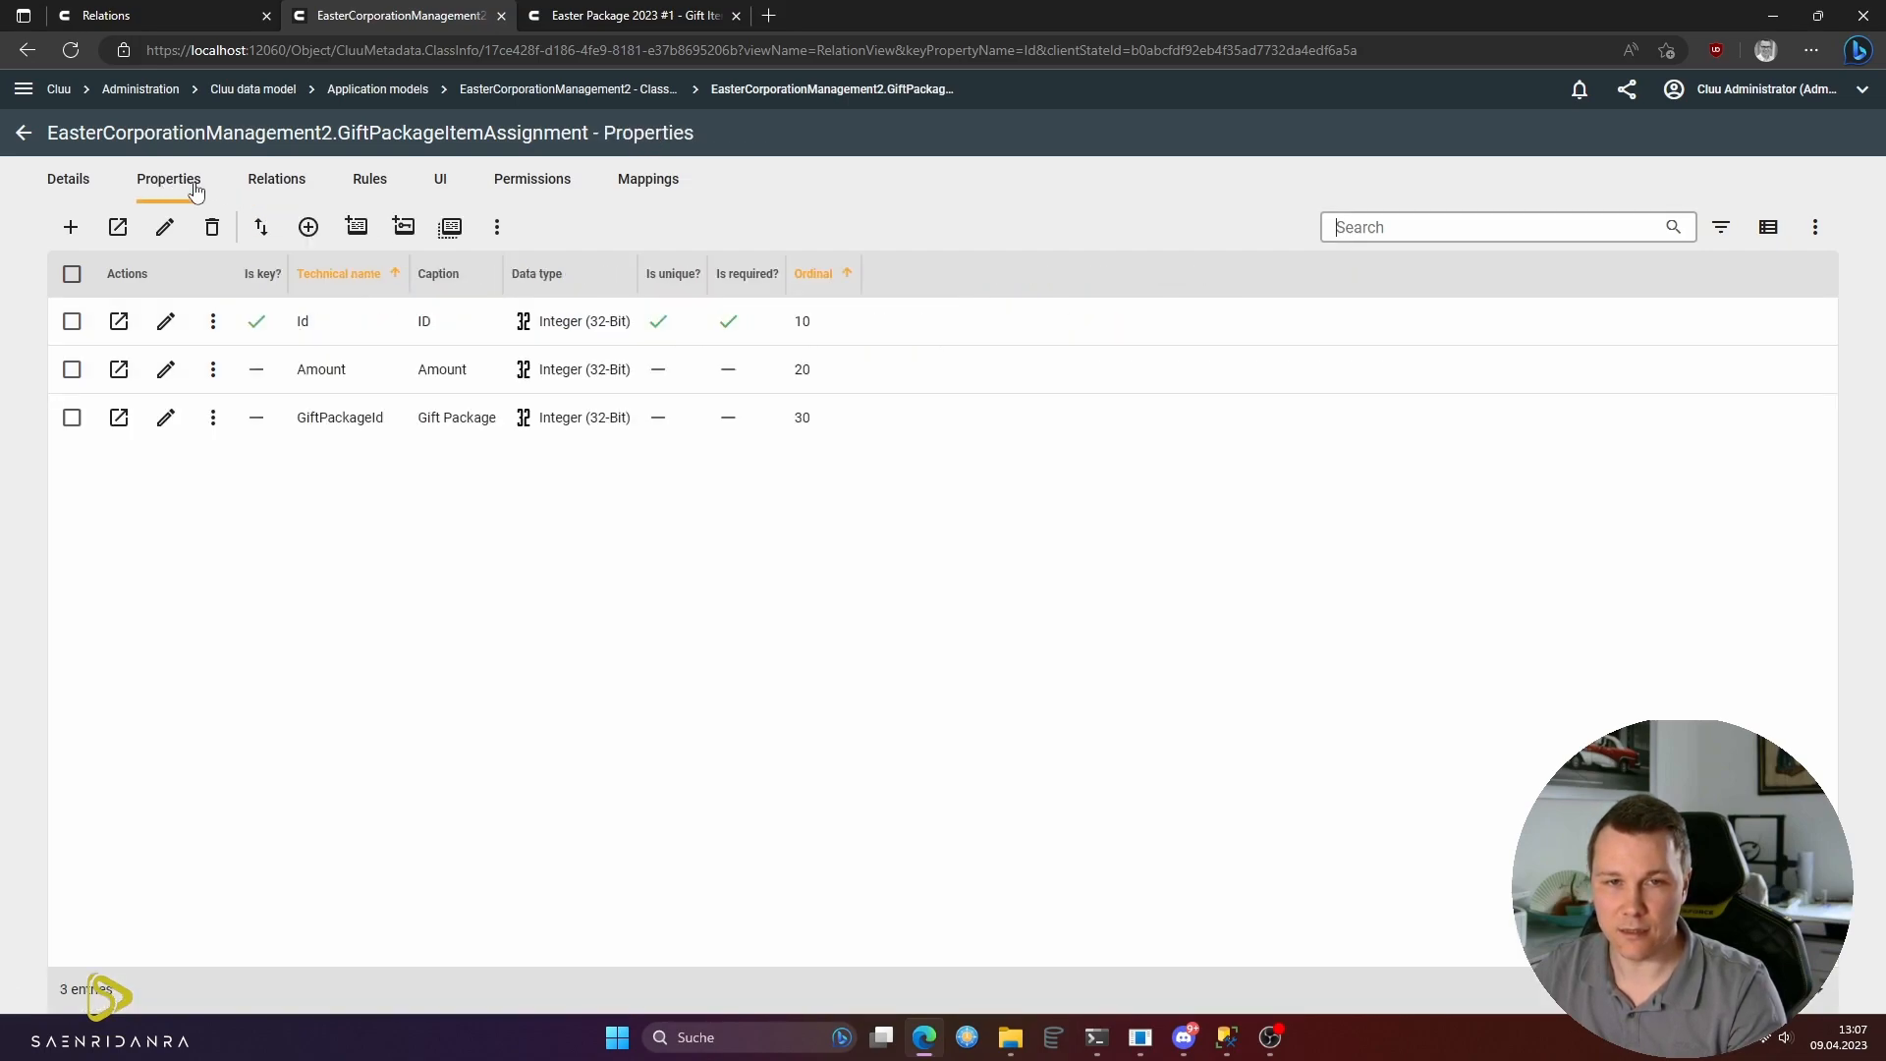
pyautogui.click(404, 227)
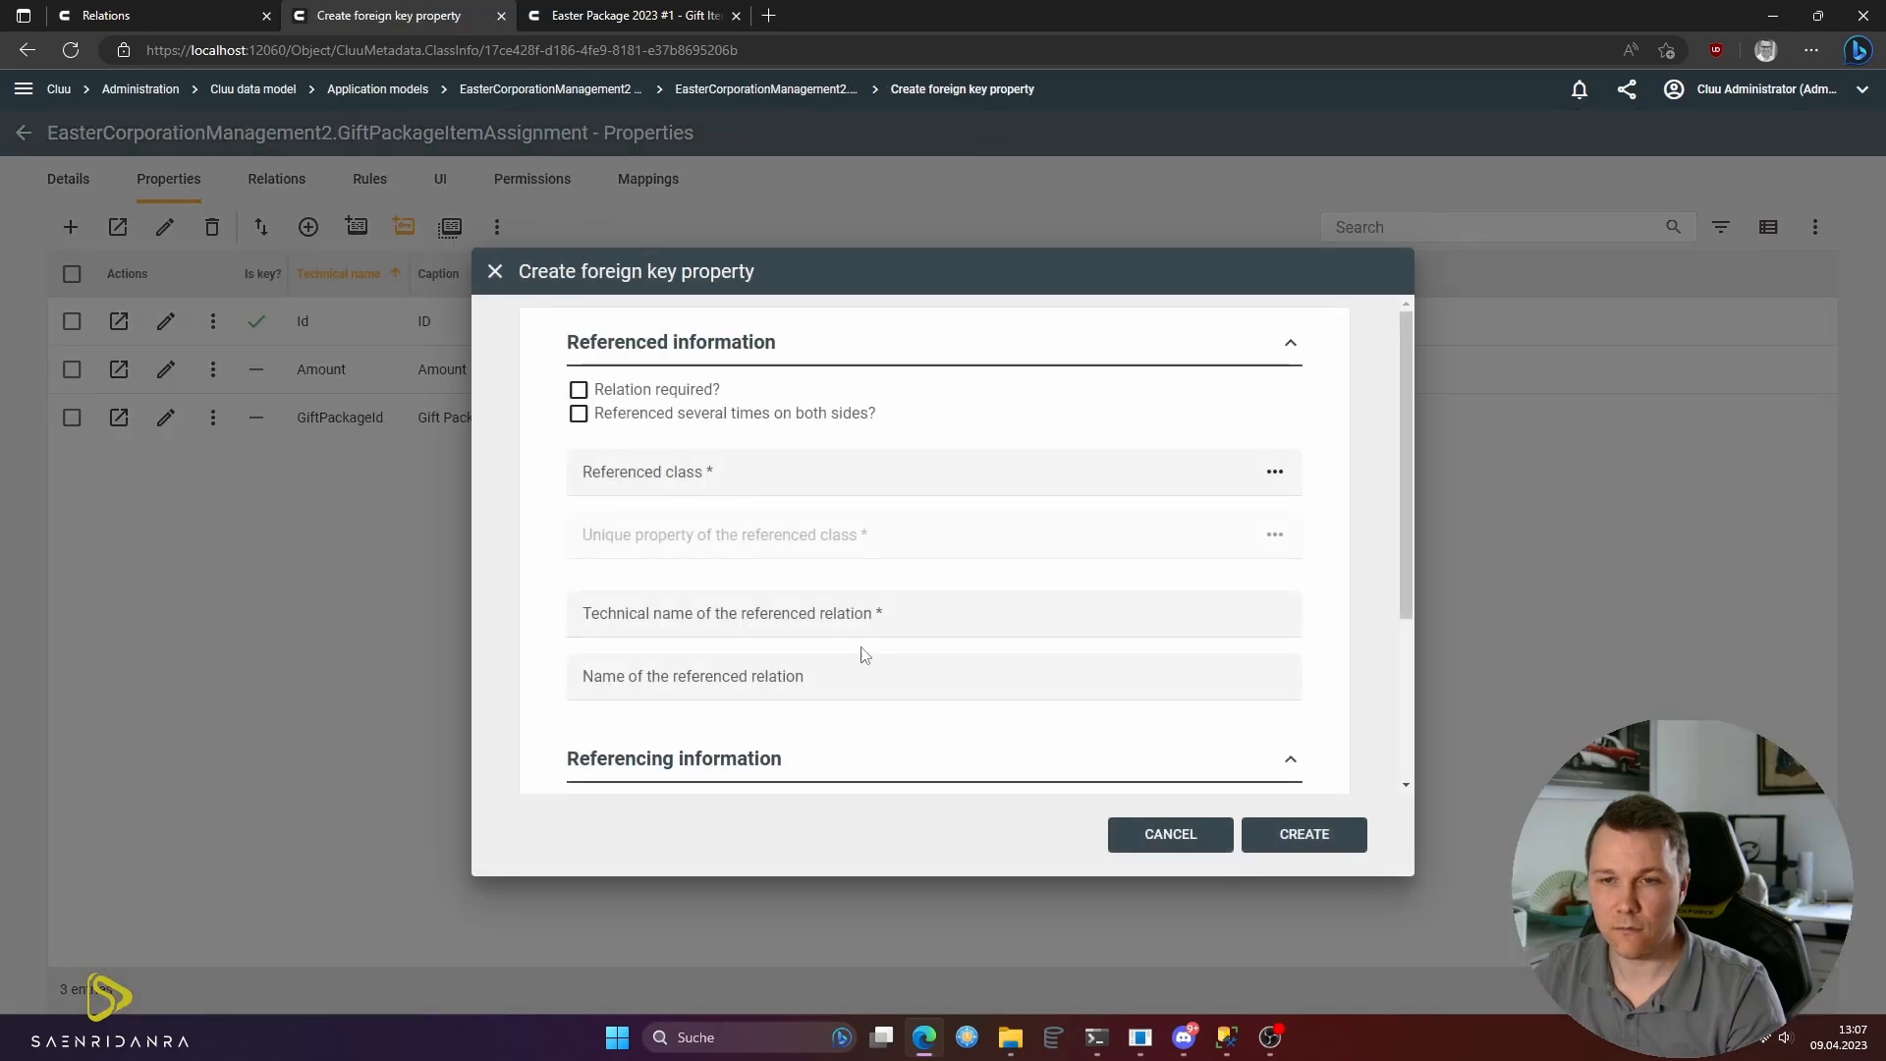
pyautogui.click(670, 481)
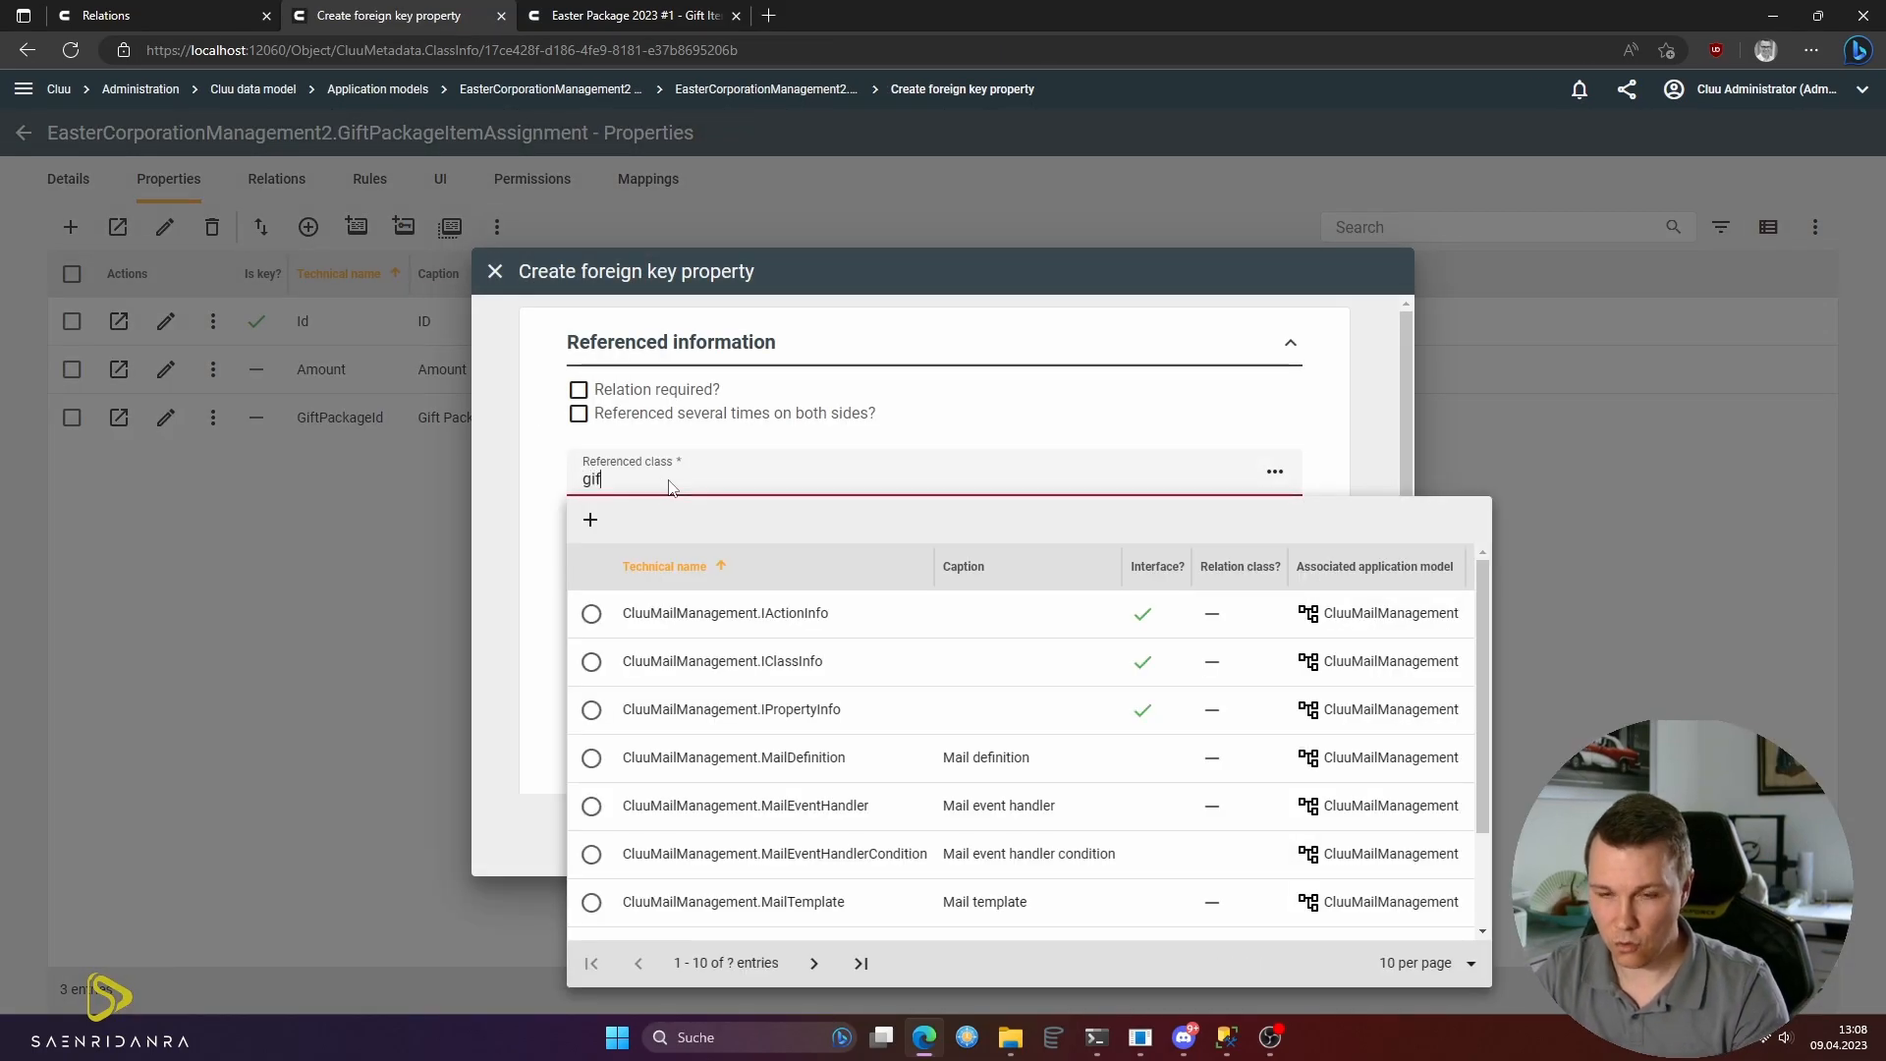
pyautogui.write('giftitem')
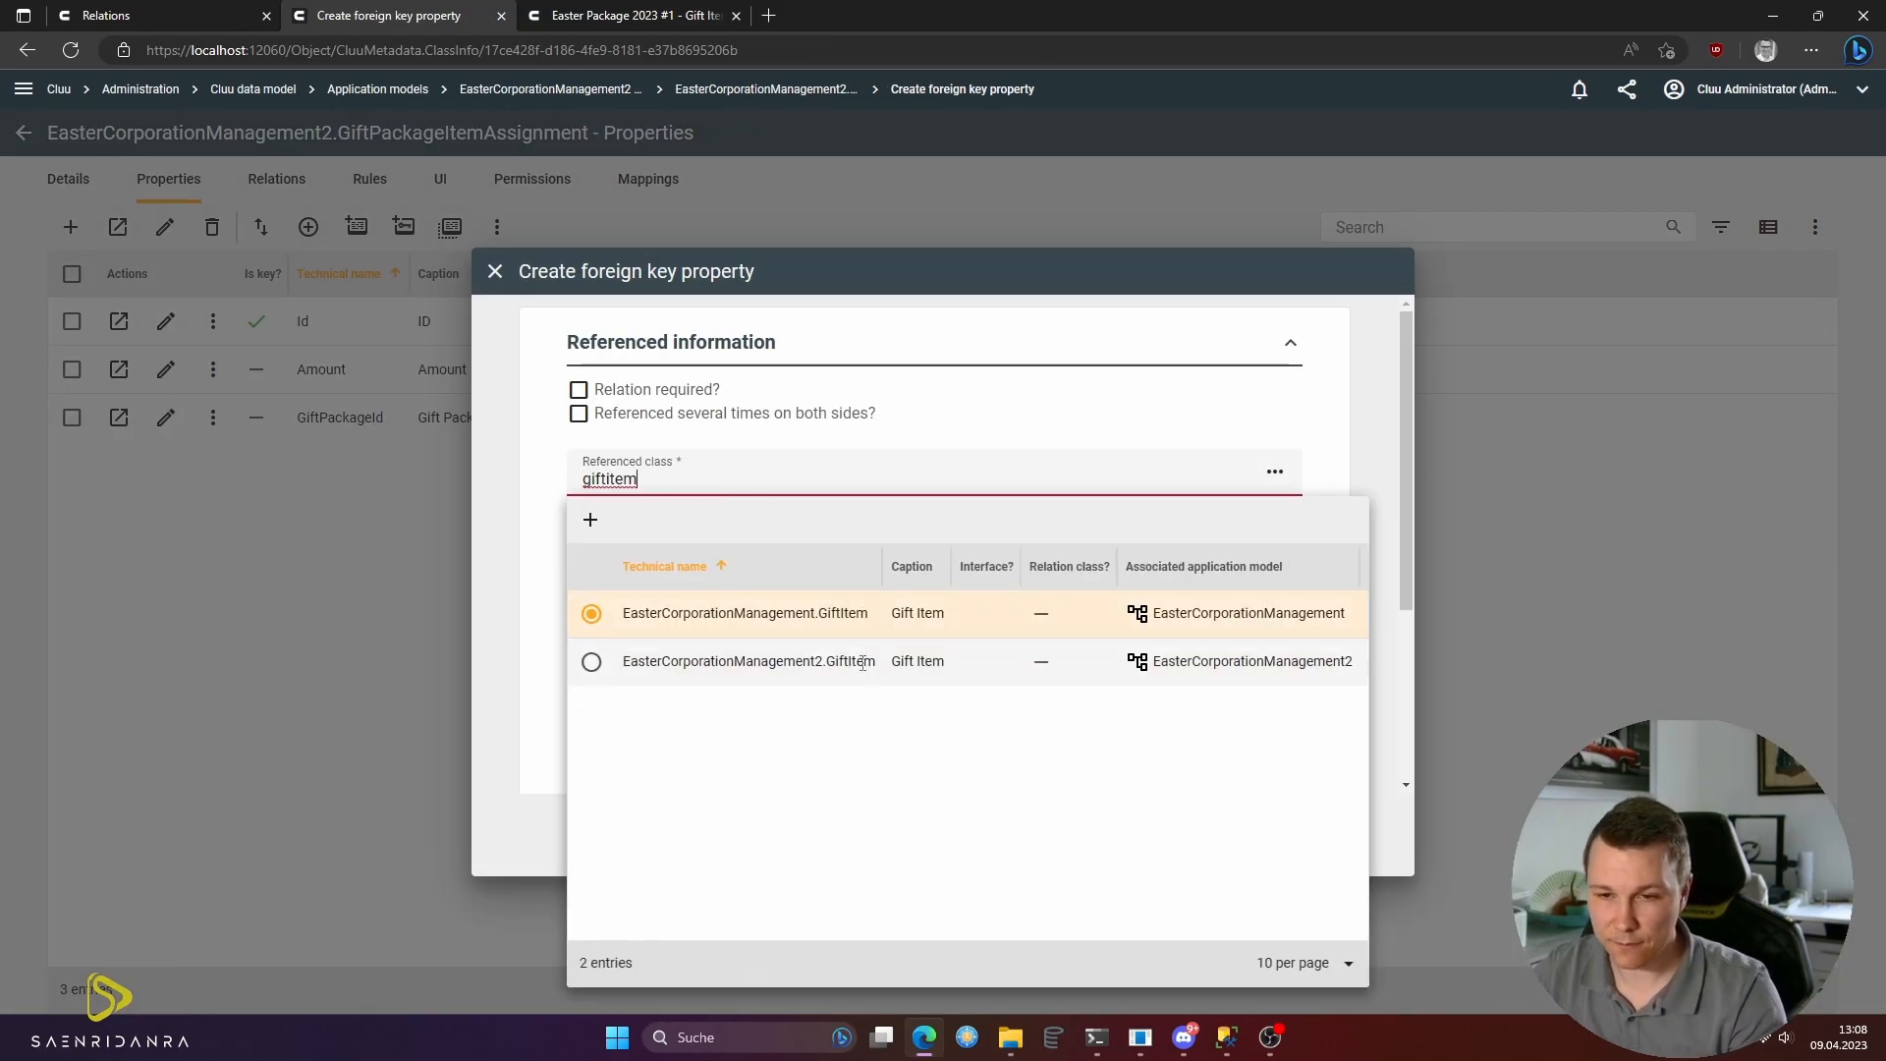
pyautogui.press('Return')
pyautogui.scroll(-5, 823, 561)
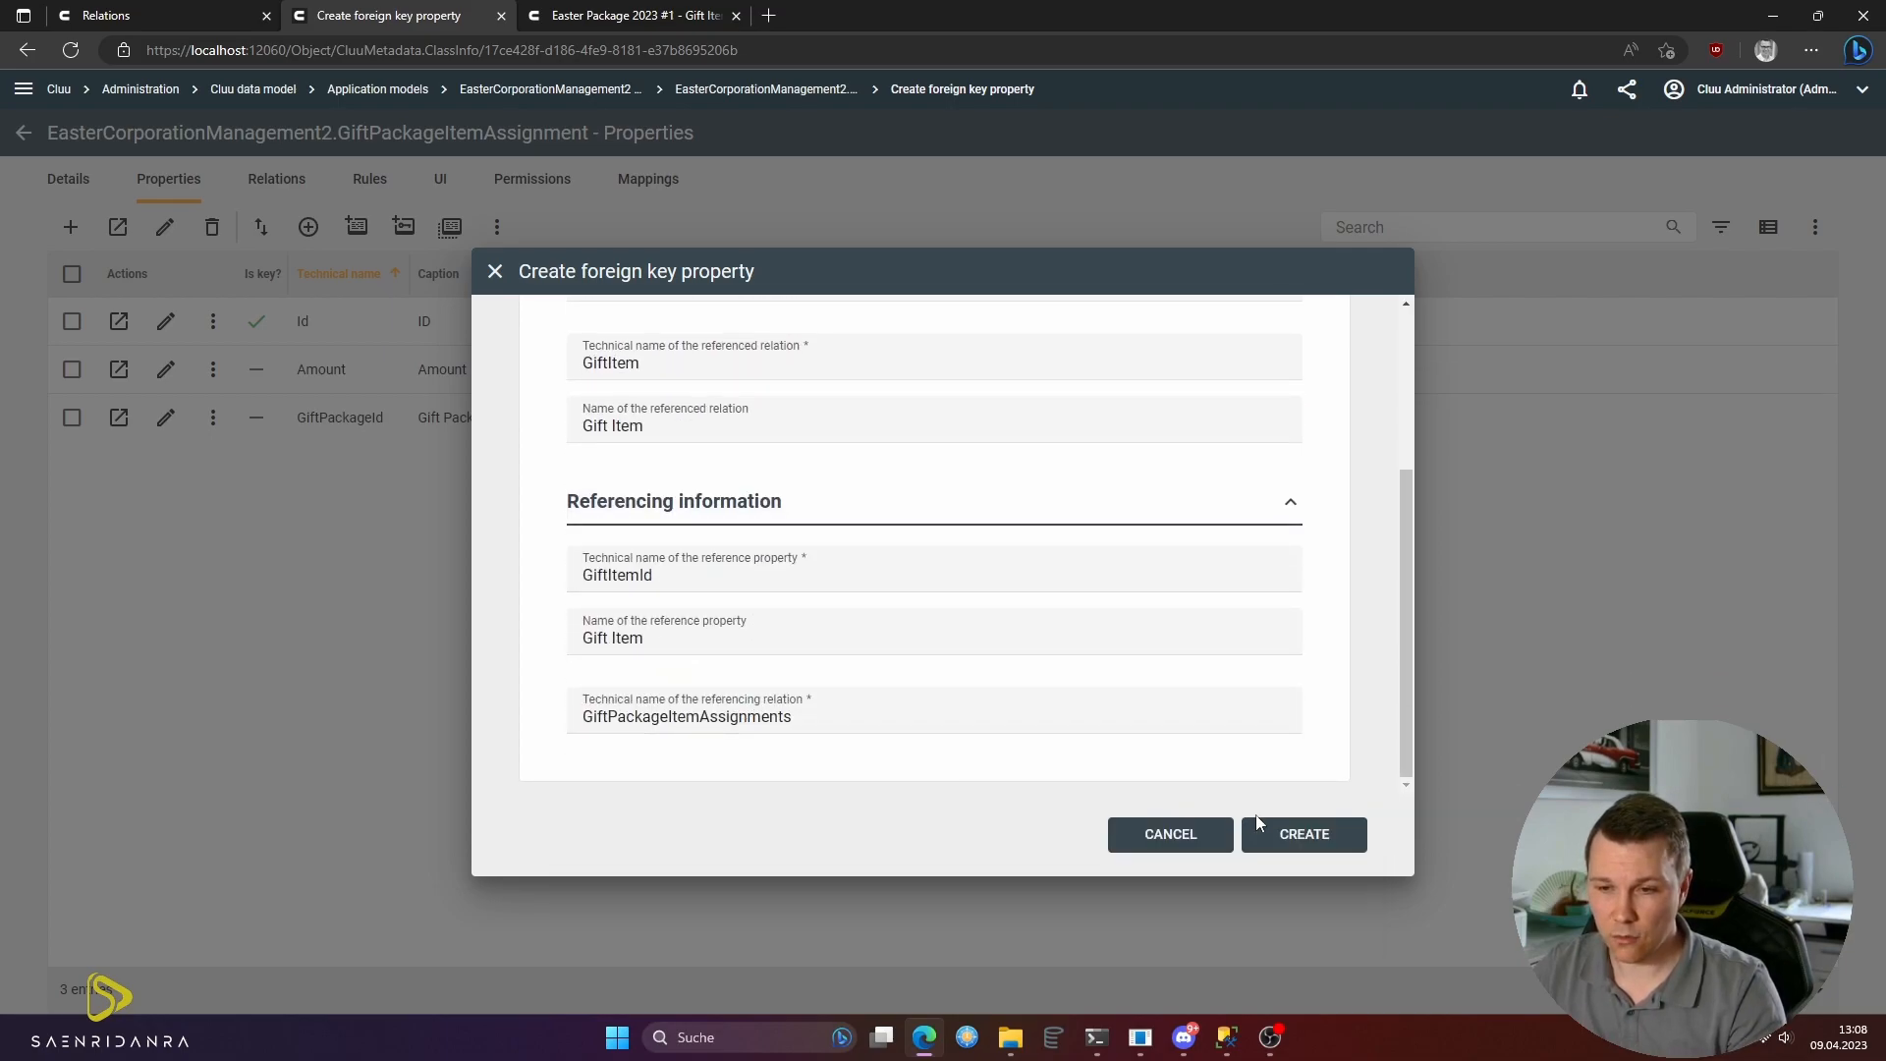
pyautogui.click(1298, 840)
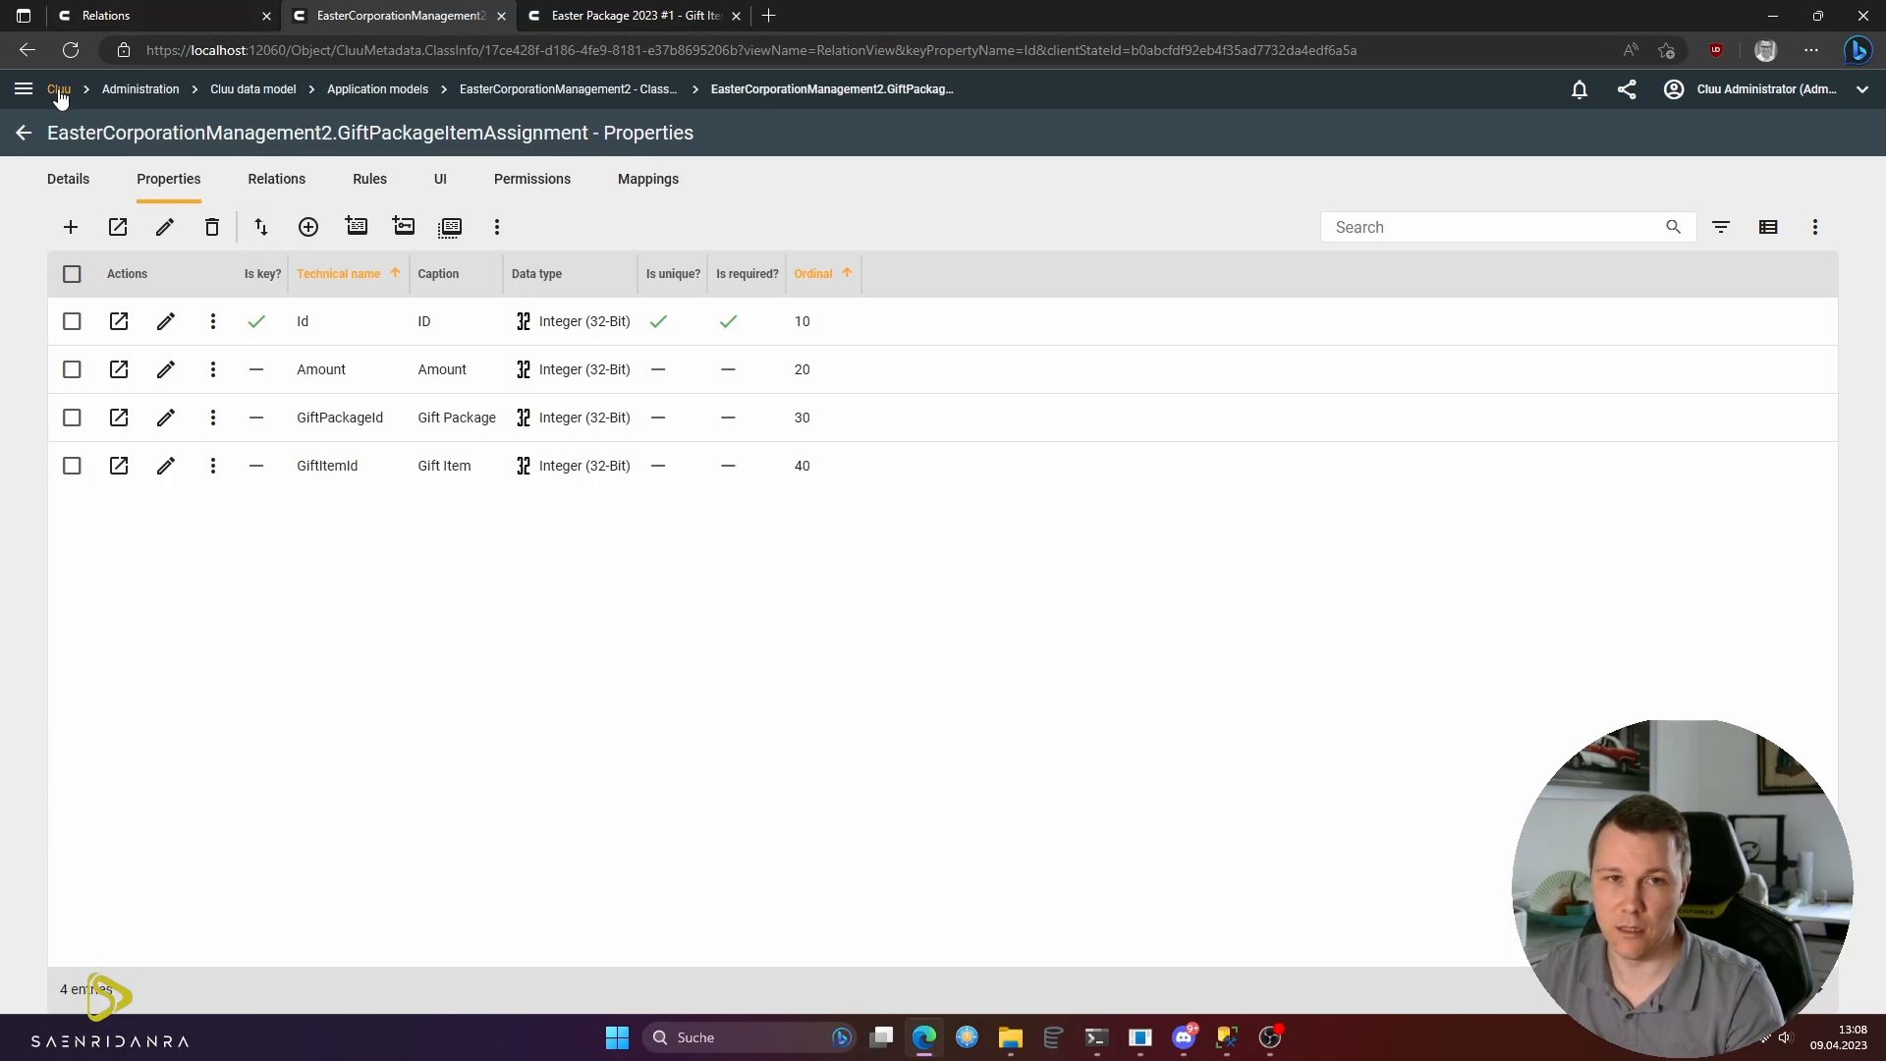
# - Invalidate the metadata and UI caches through the admin tools
pyautogui.click(23, 89)
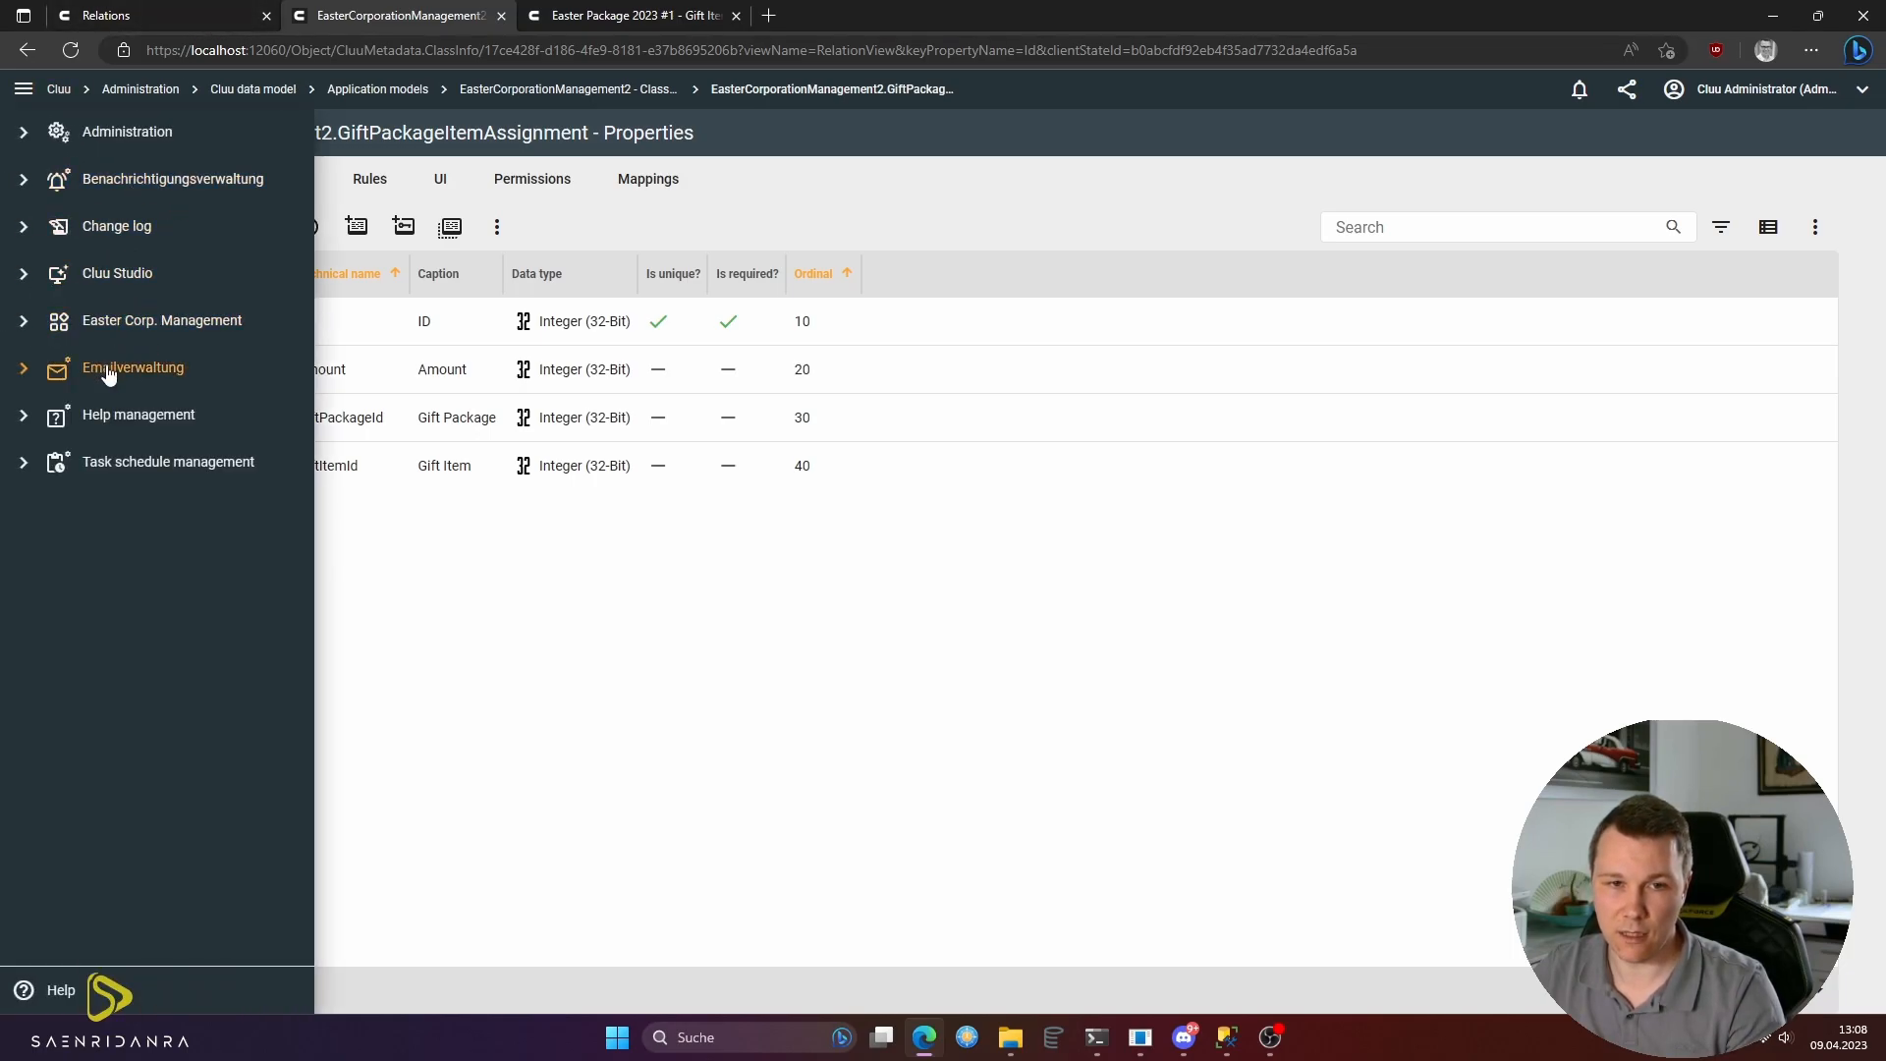
pyautogui.click(123, 137)
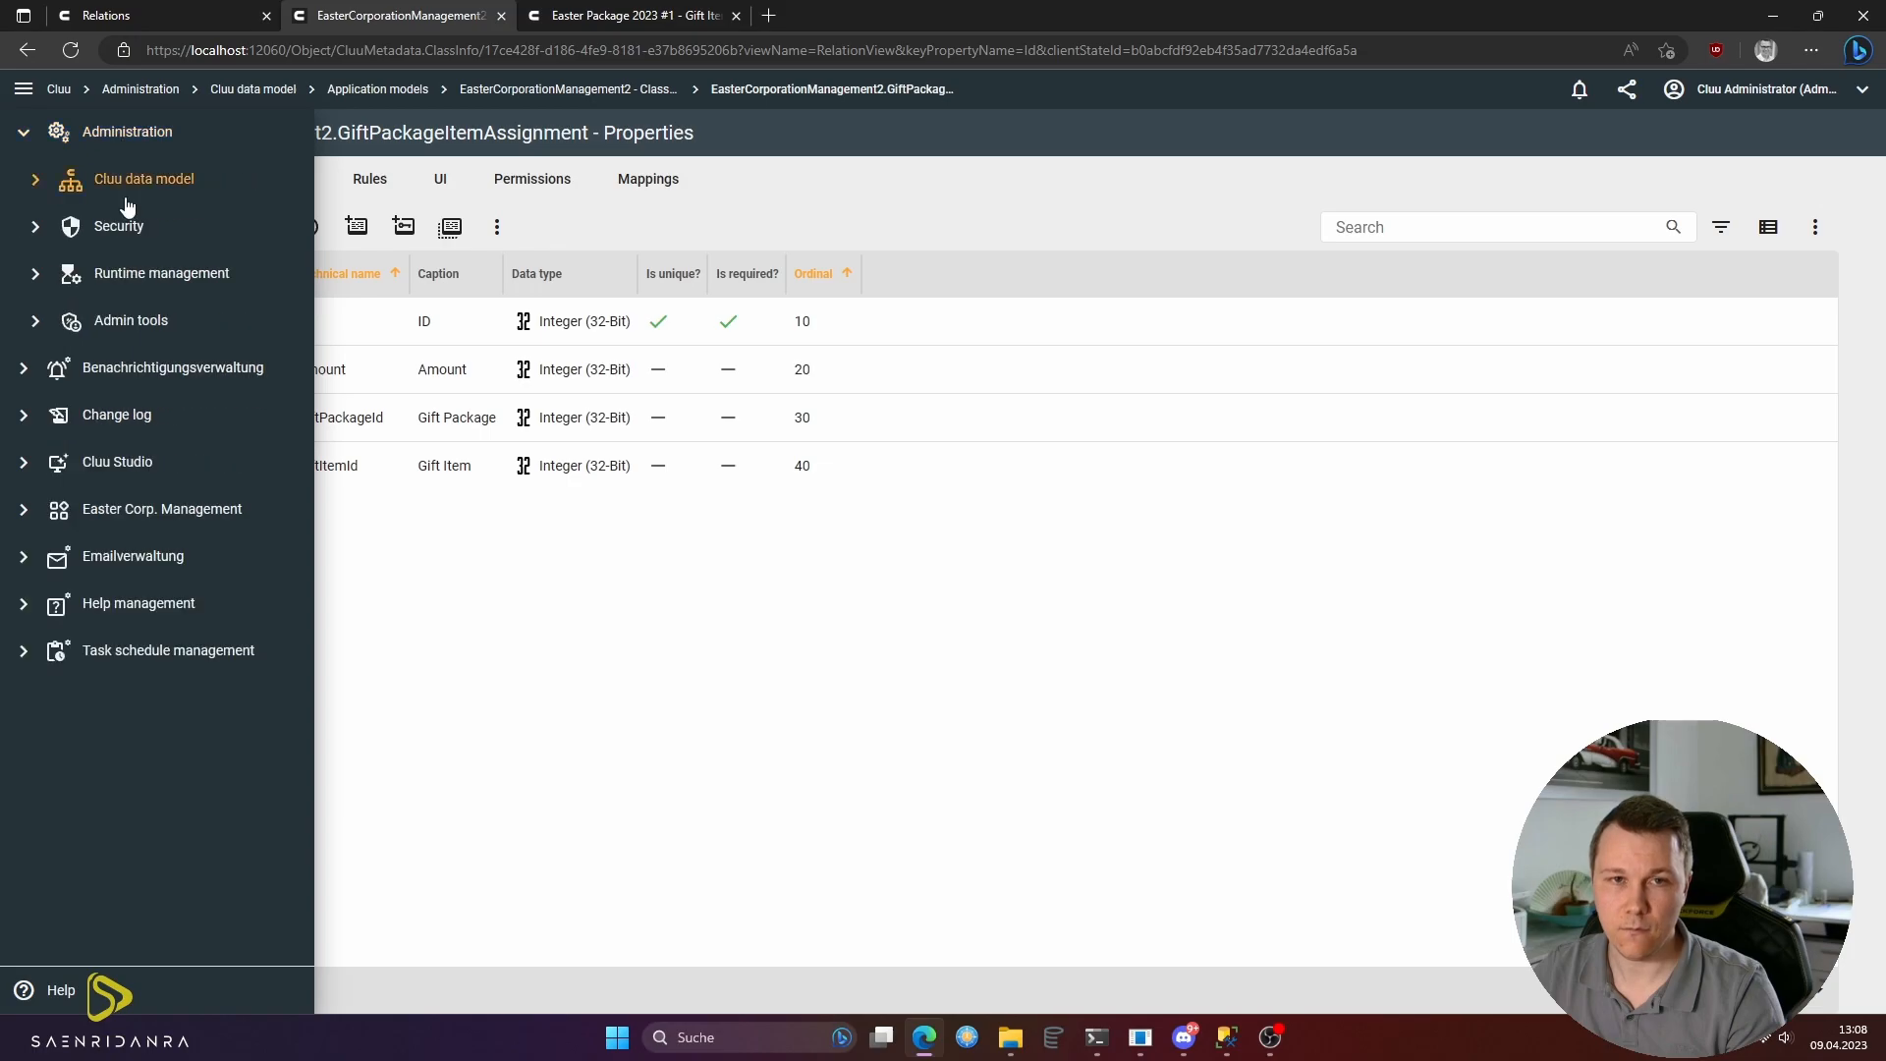
pyautogui.click(110, 320)
pyautogui.click(119, 368)
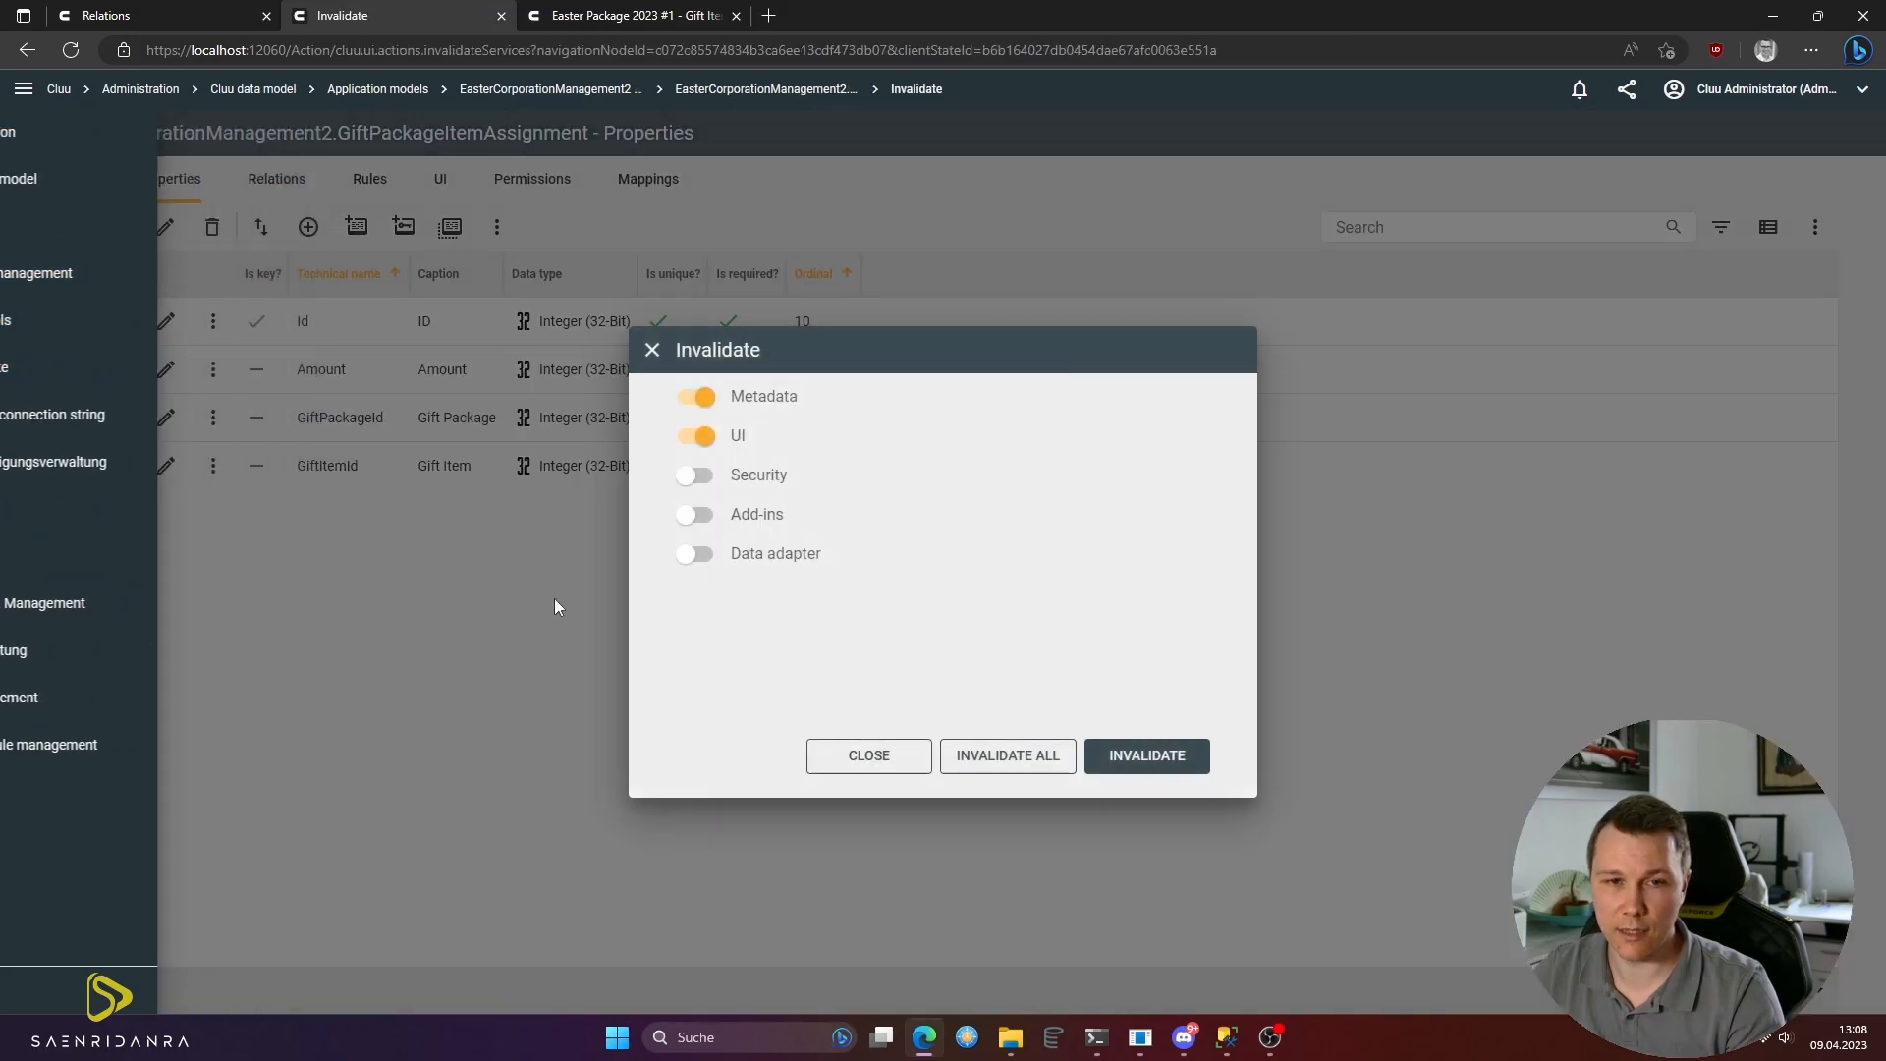
pyautogui.click(1142, 769)
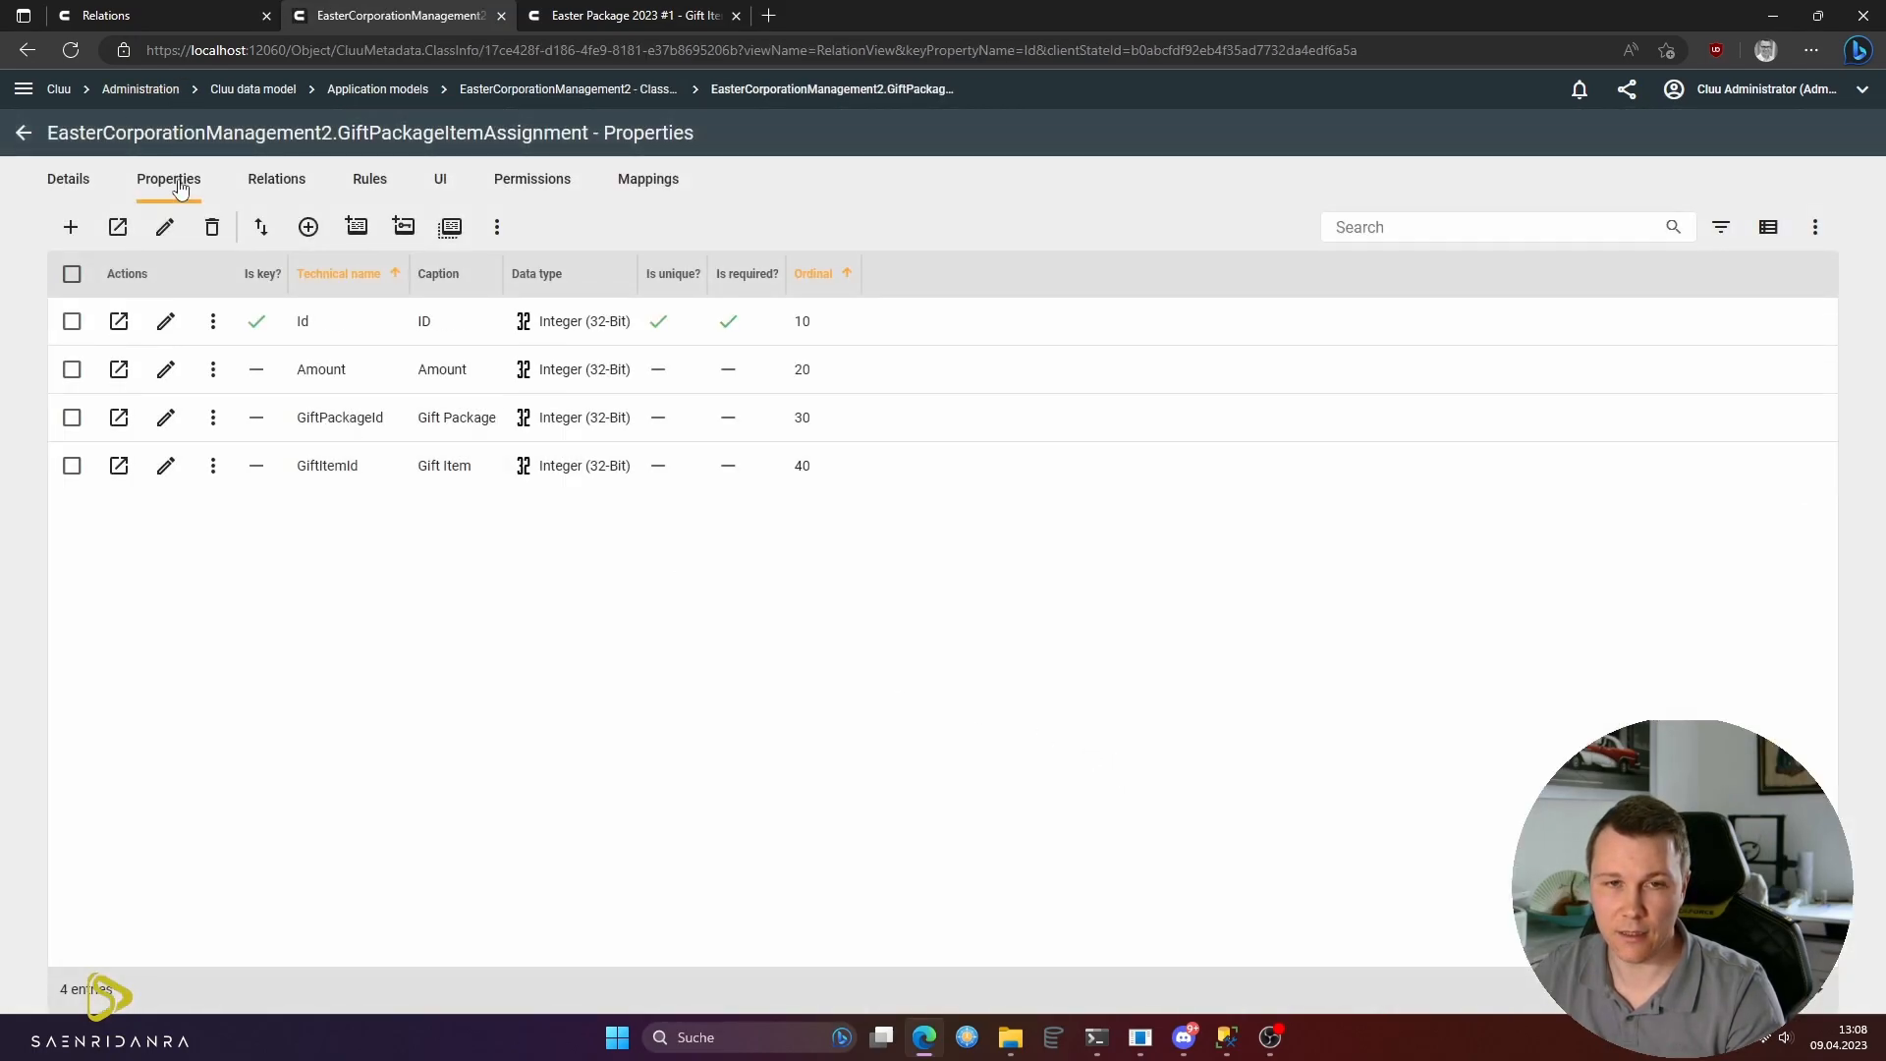
# - View the GiftPackage data, examine the item assignments of Easter Package 2023 #1, and return to the EasterCorporationManagement2 classes
pyautogui.click(20, 134)
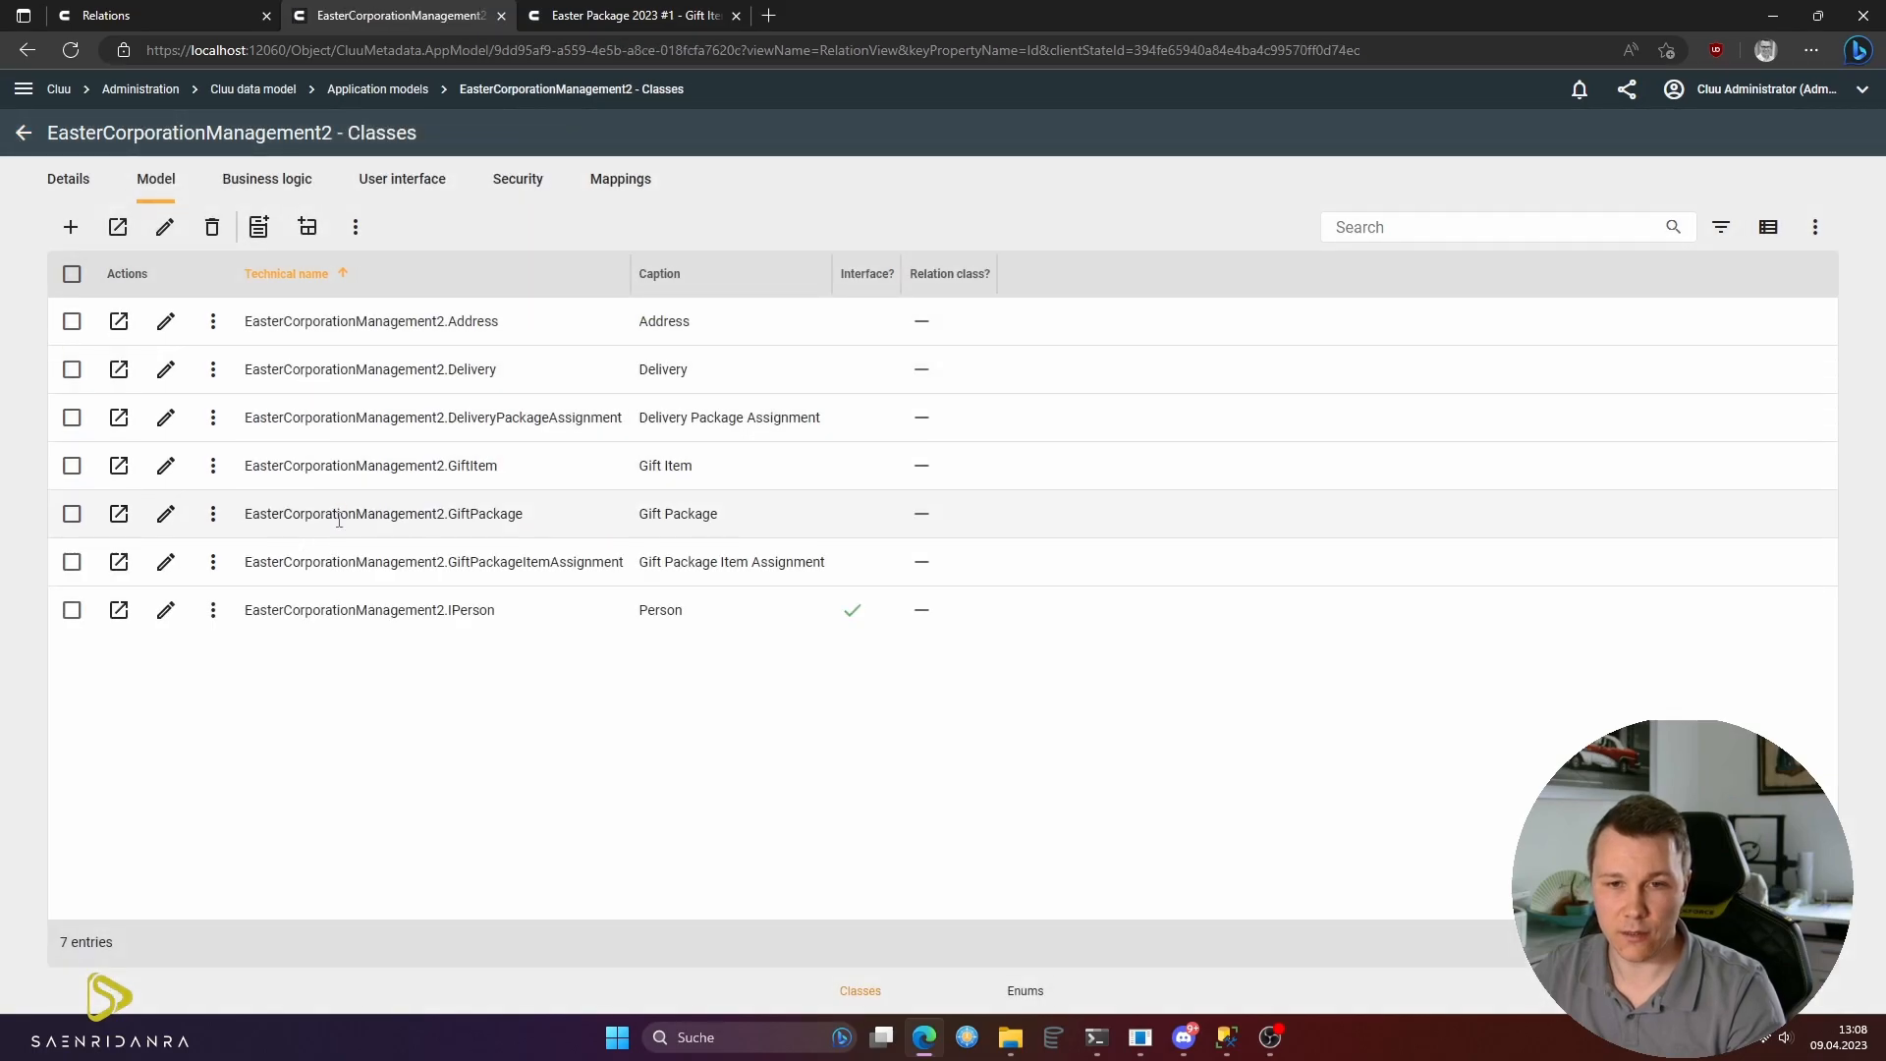
pyautogui.click(213, 514)
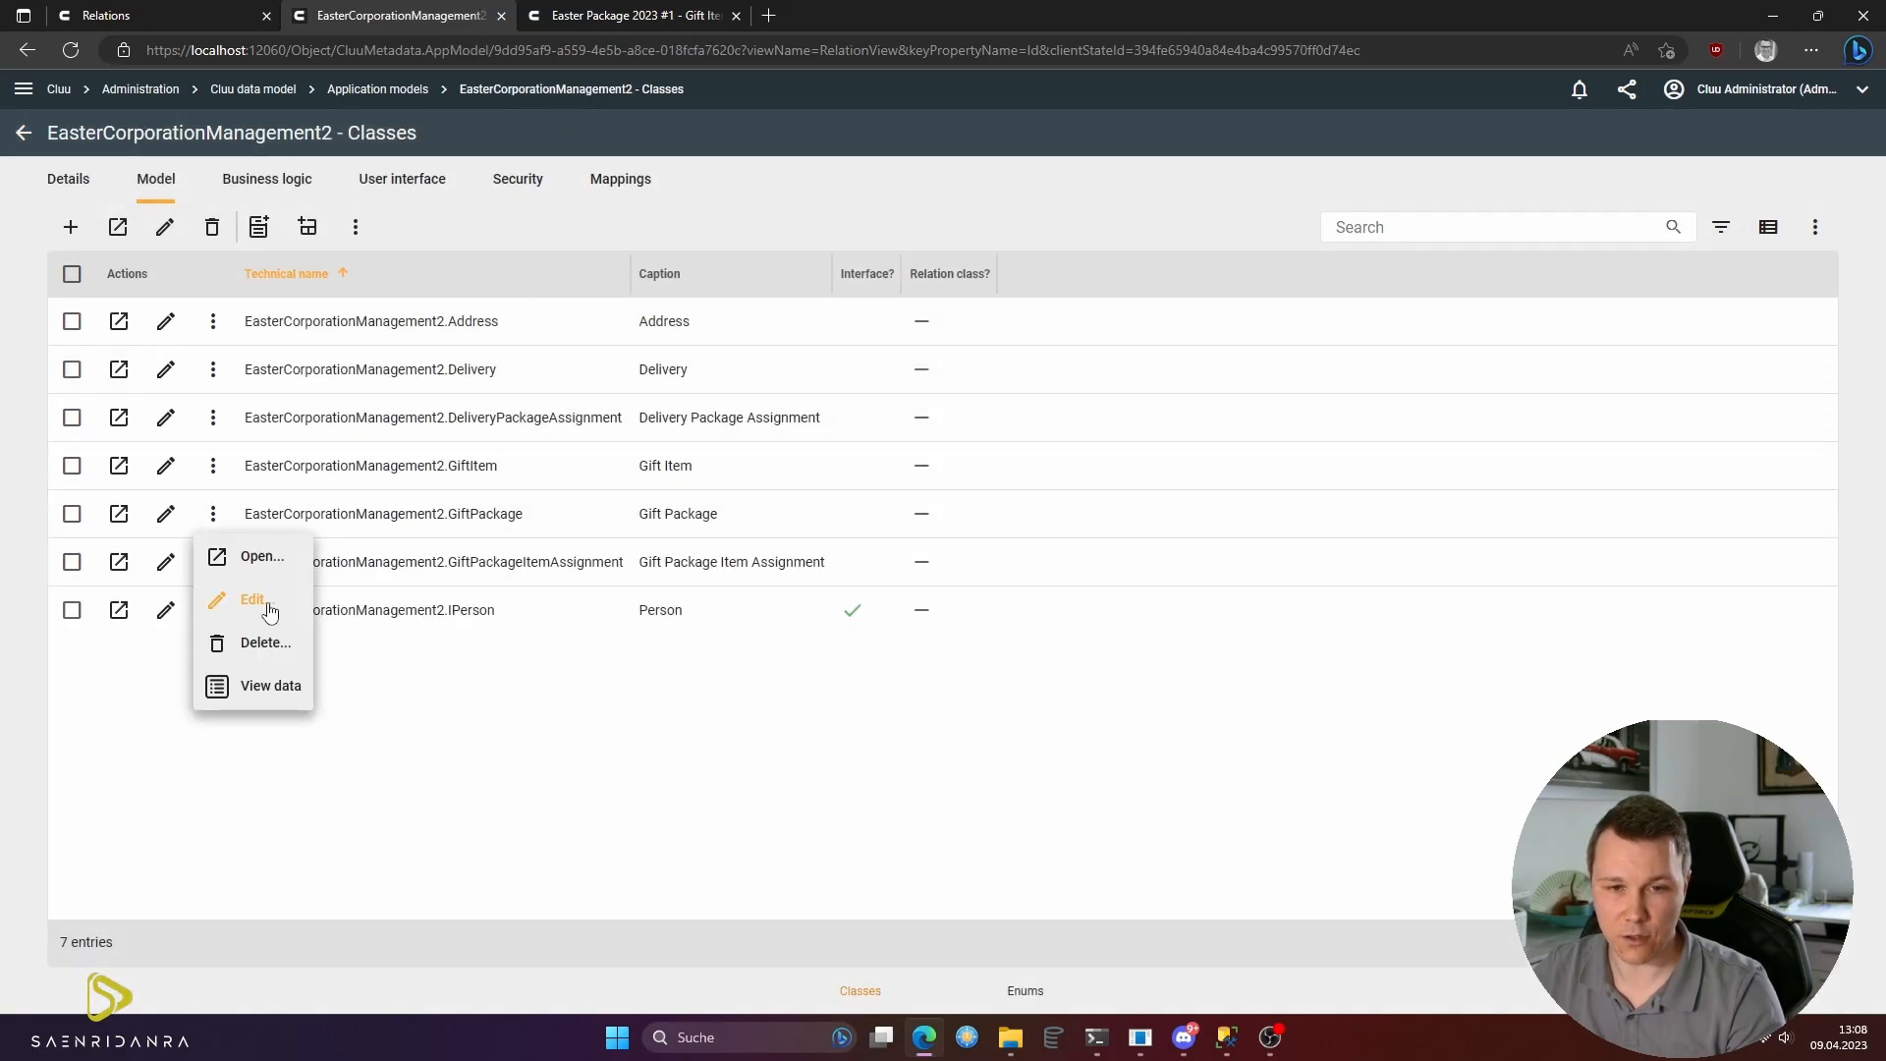
pyautogui.click(289, 687)
pyautogui.click(119, 322)
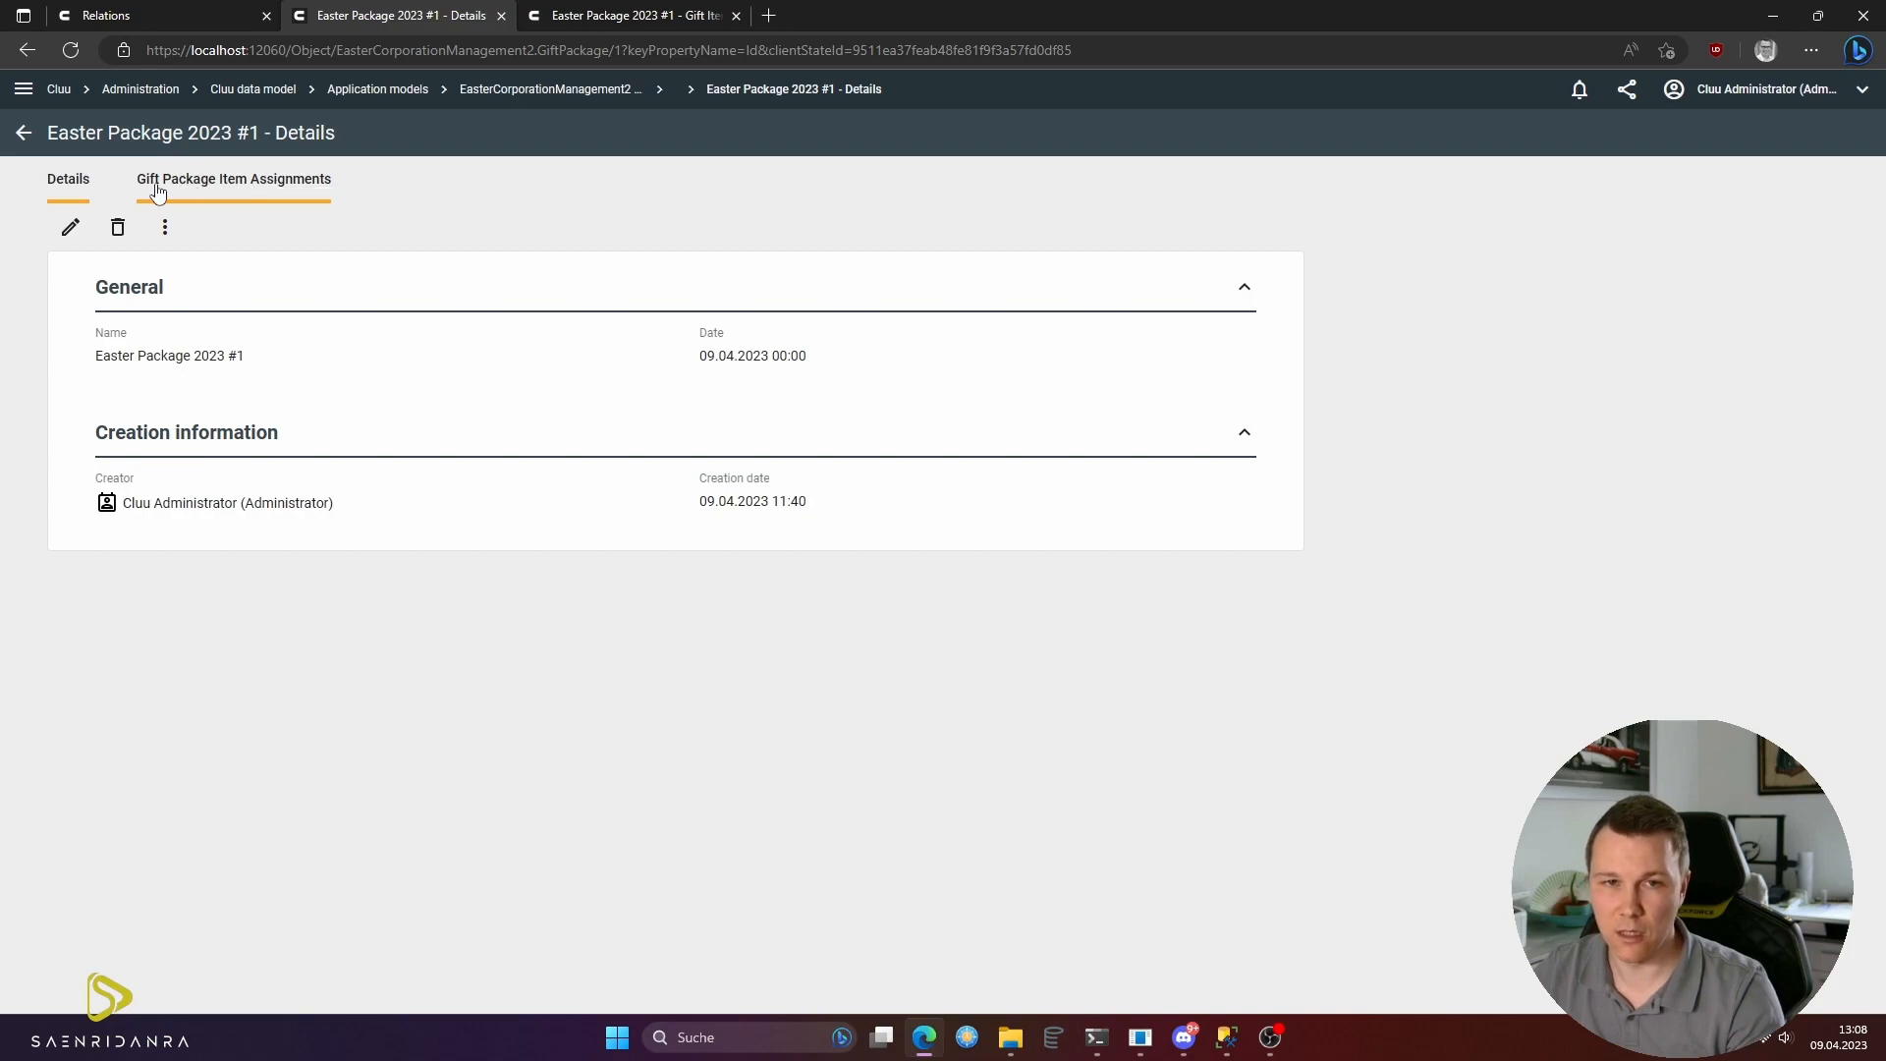
pyautogui.click(240, 194)
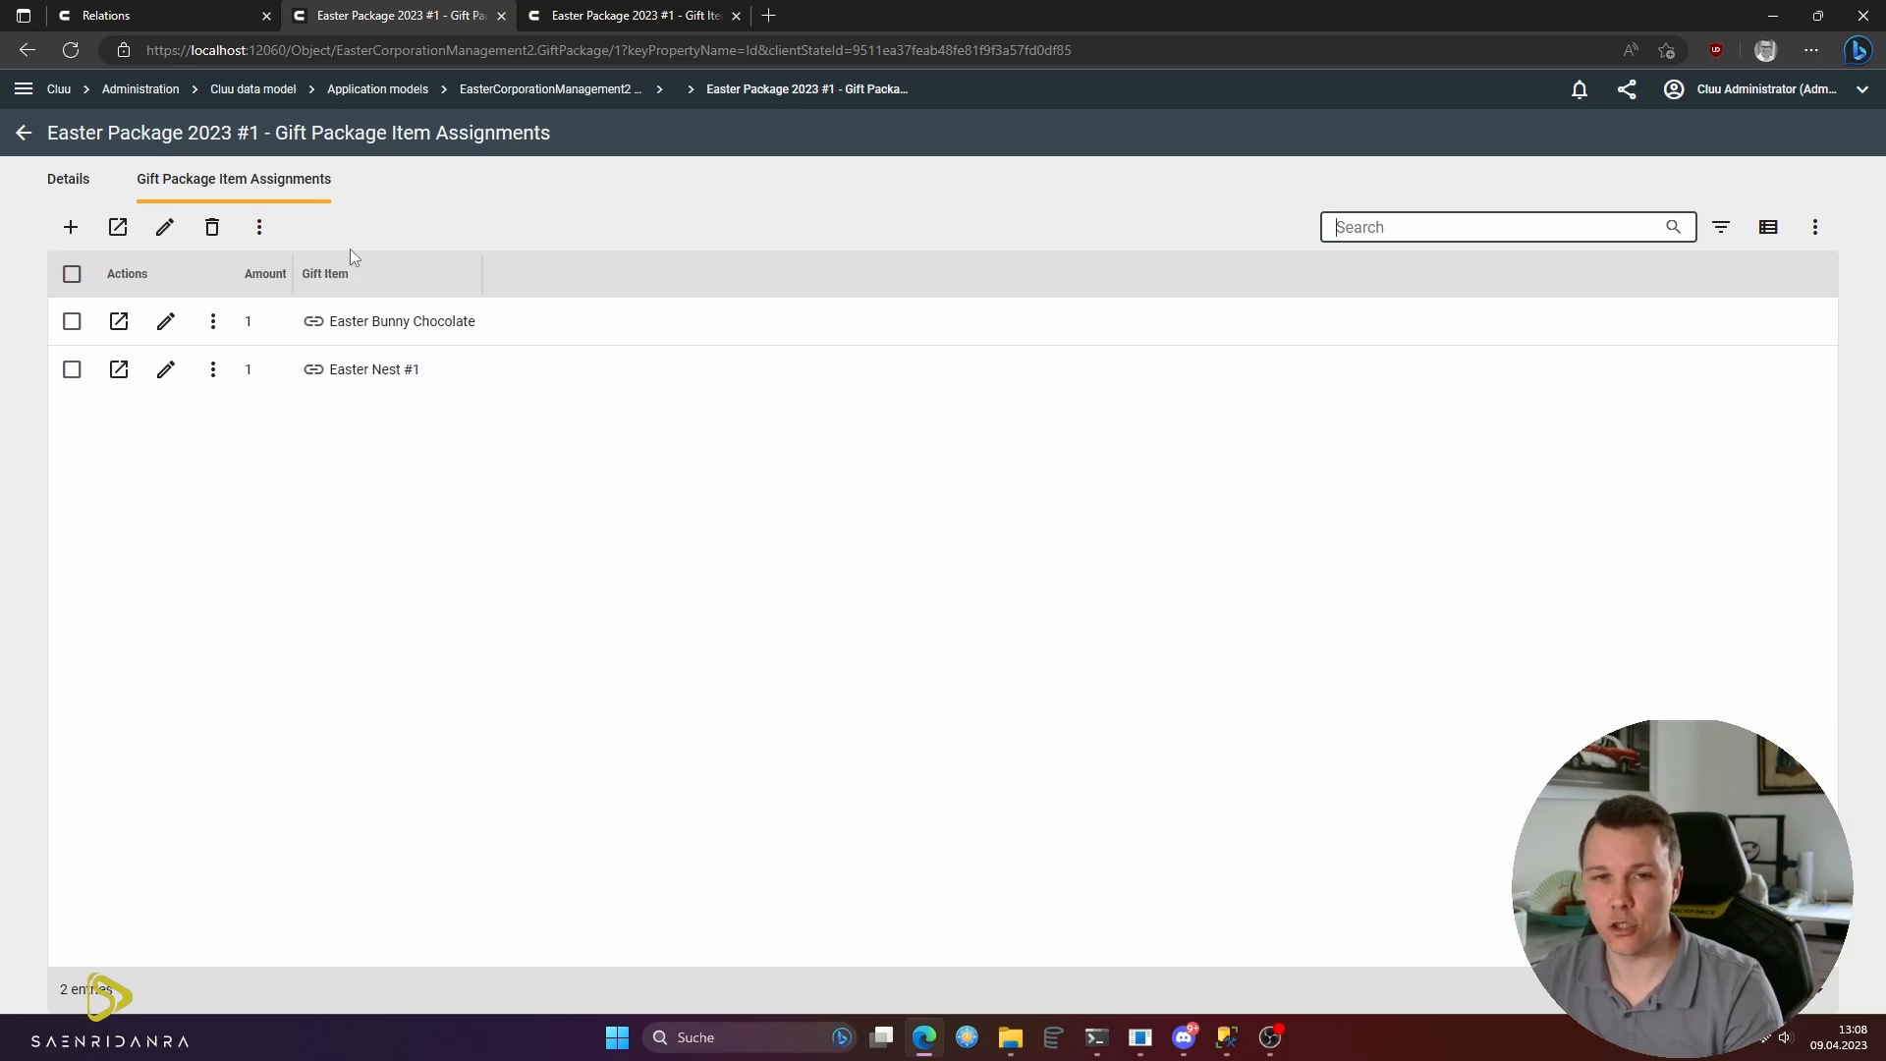
pyautogui.hotkey('alt', 'Left')
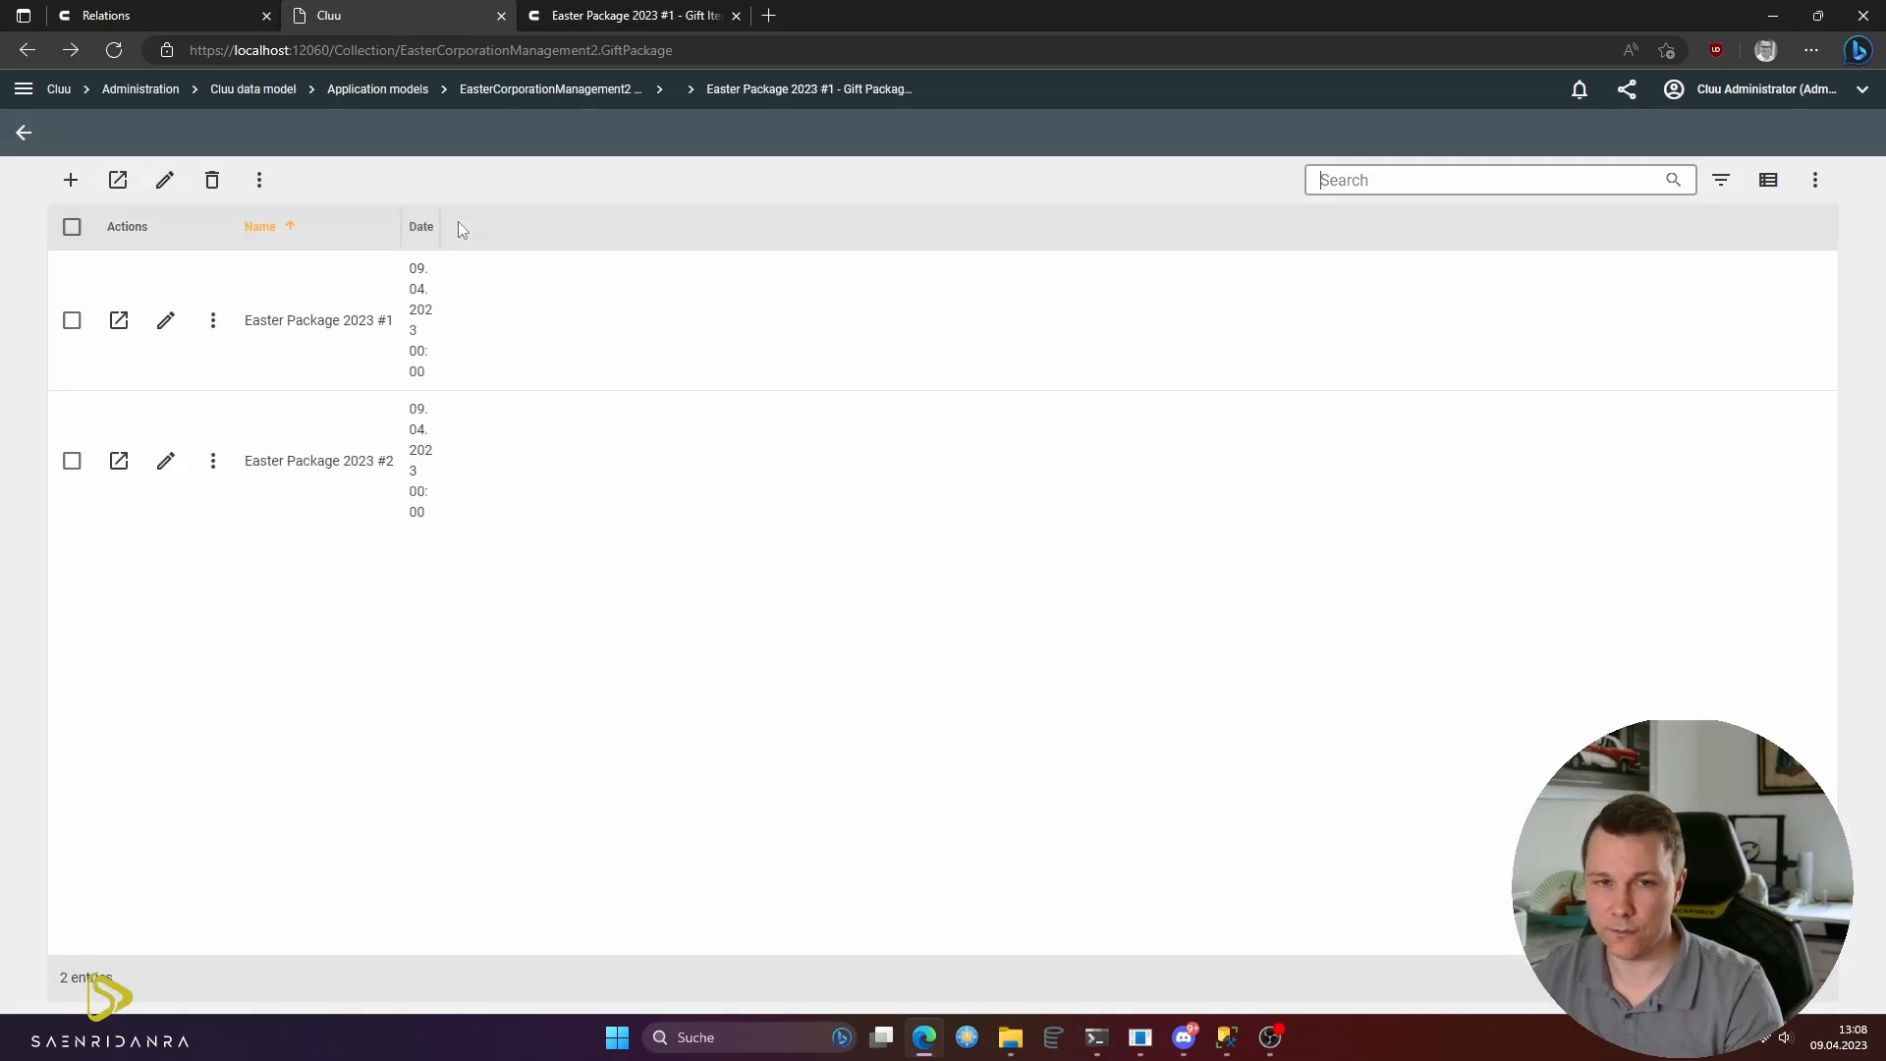
pyautogui.hotkey('alt', 'Left')
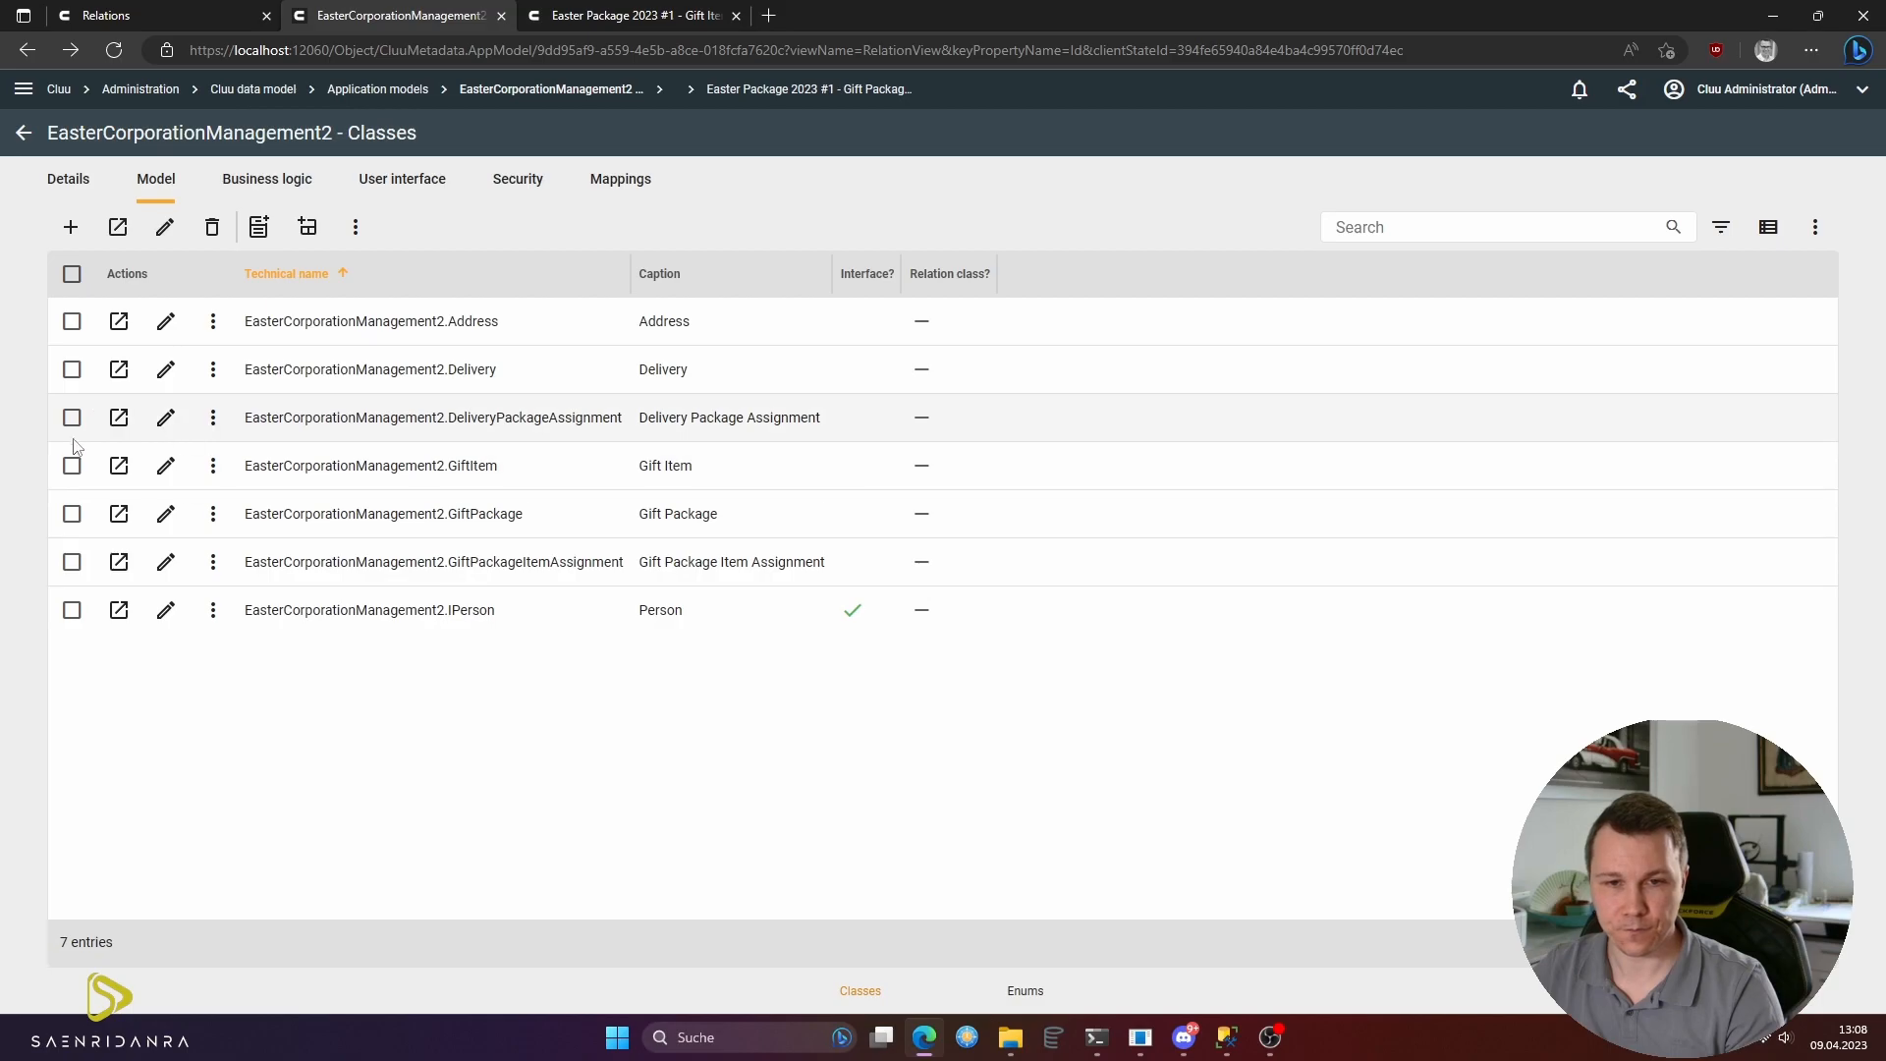
# - Open the GiftPackageItemAssignment class for editing and mark it as a relation class
pyautogui.click(119, 562)
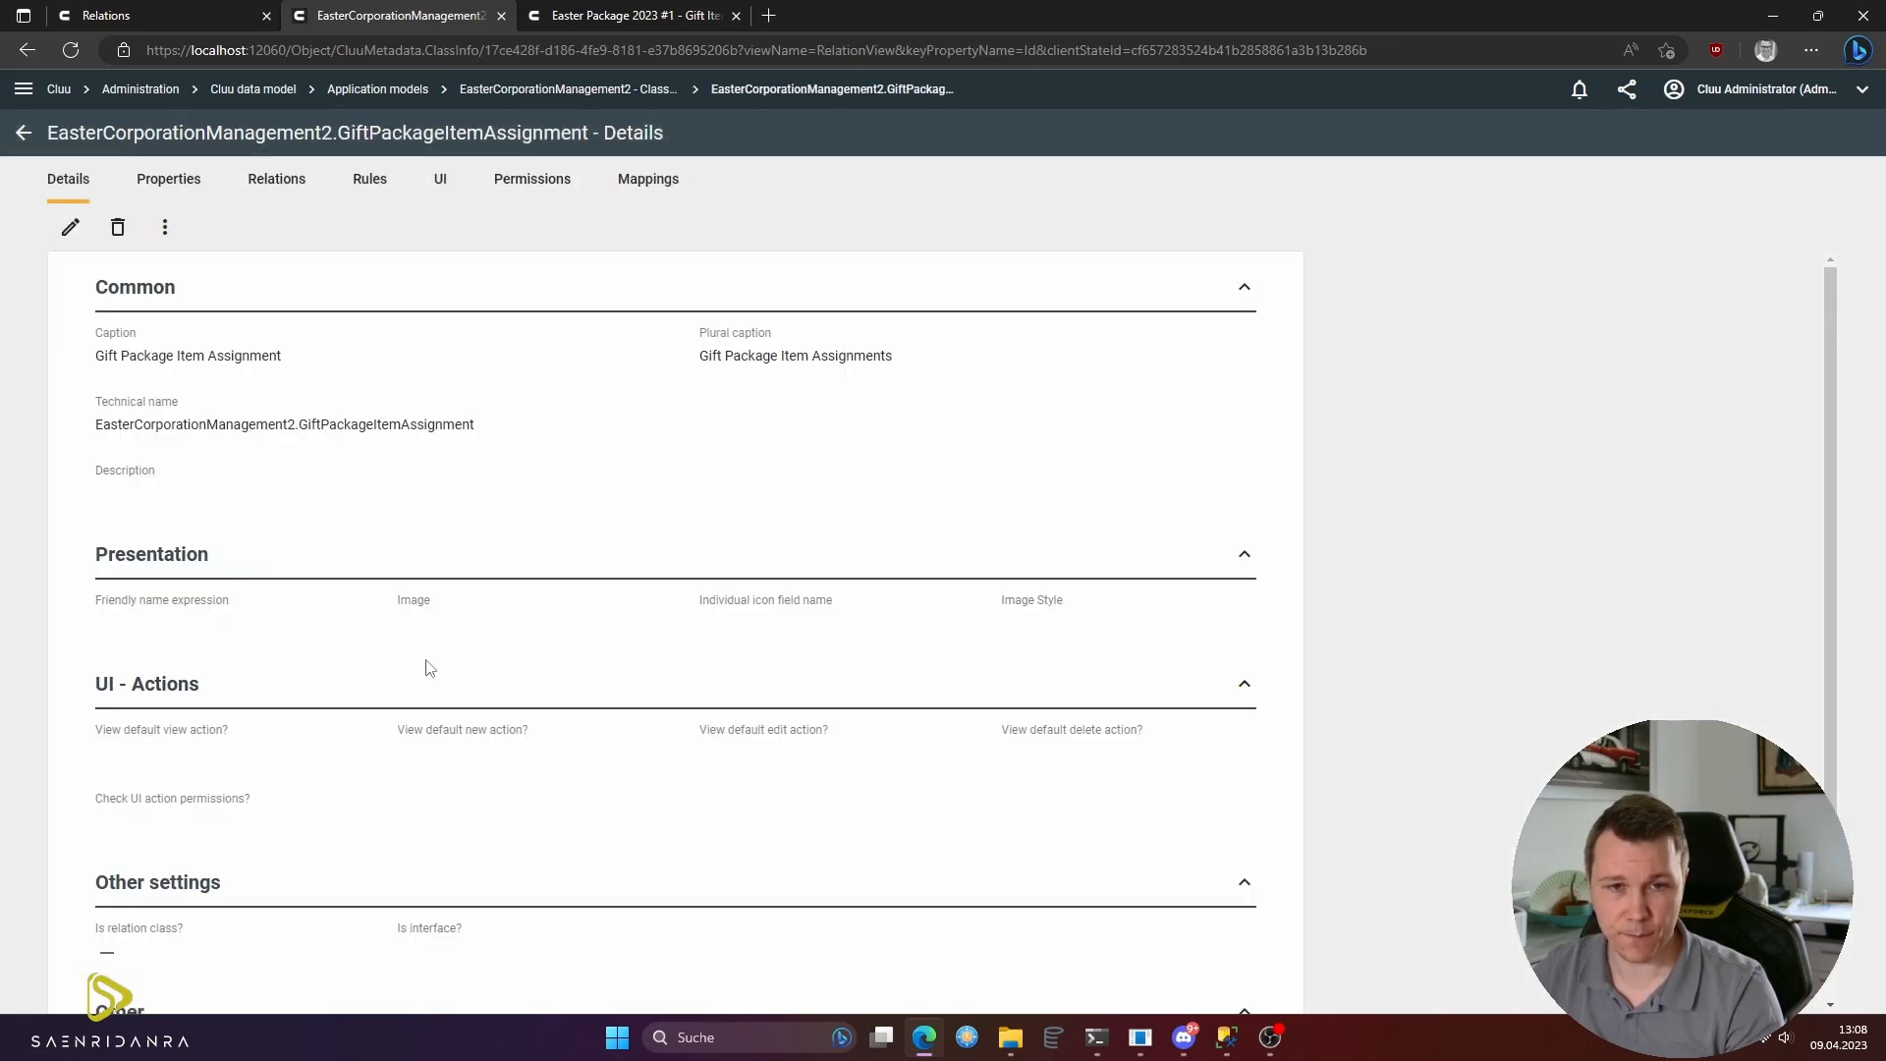
pyautogui.click(70, 232)
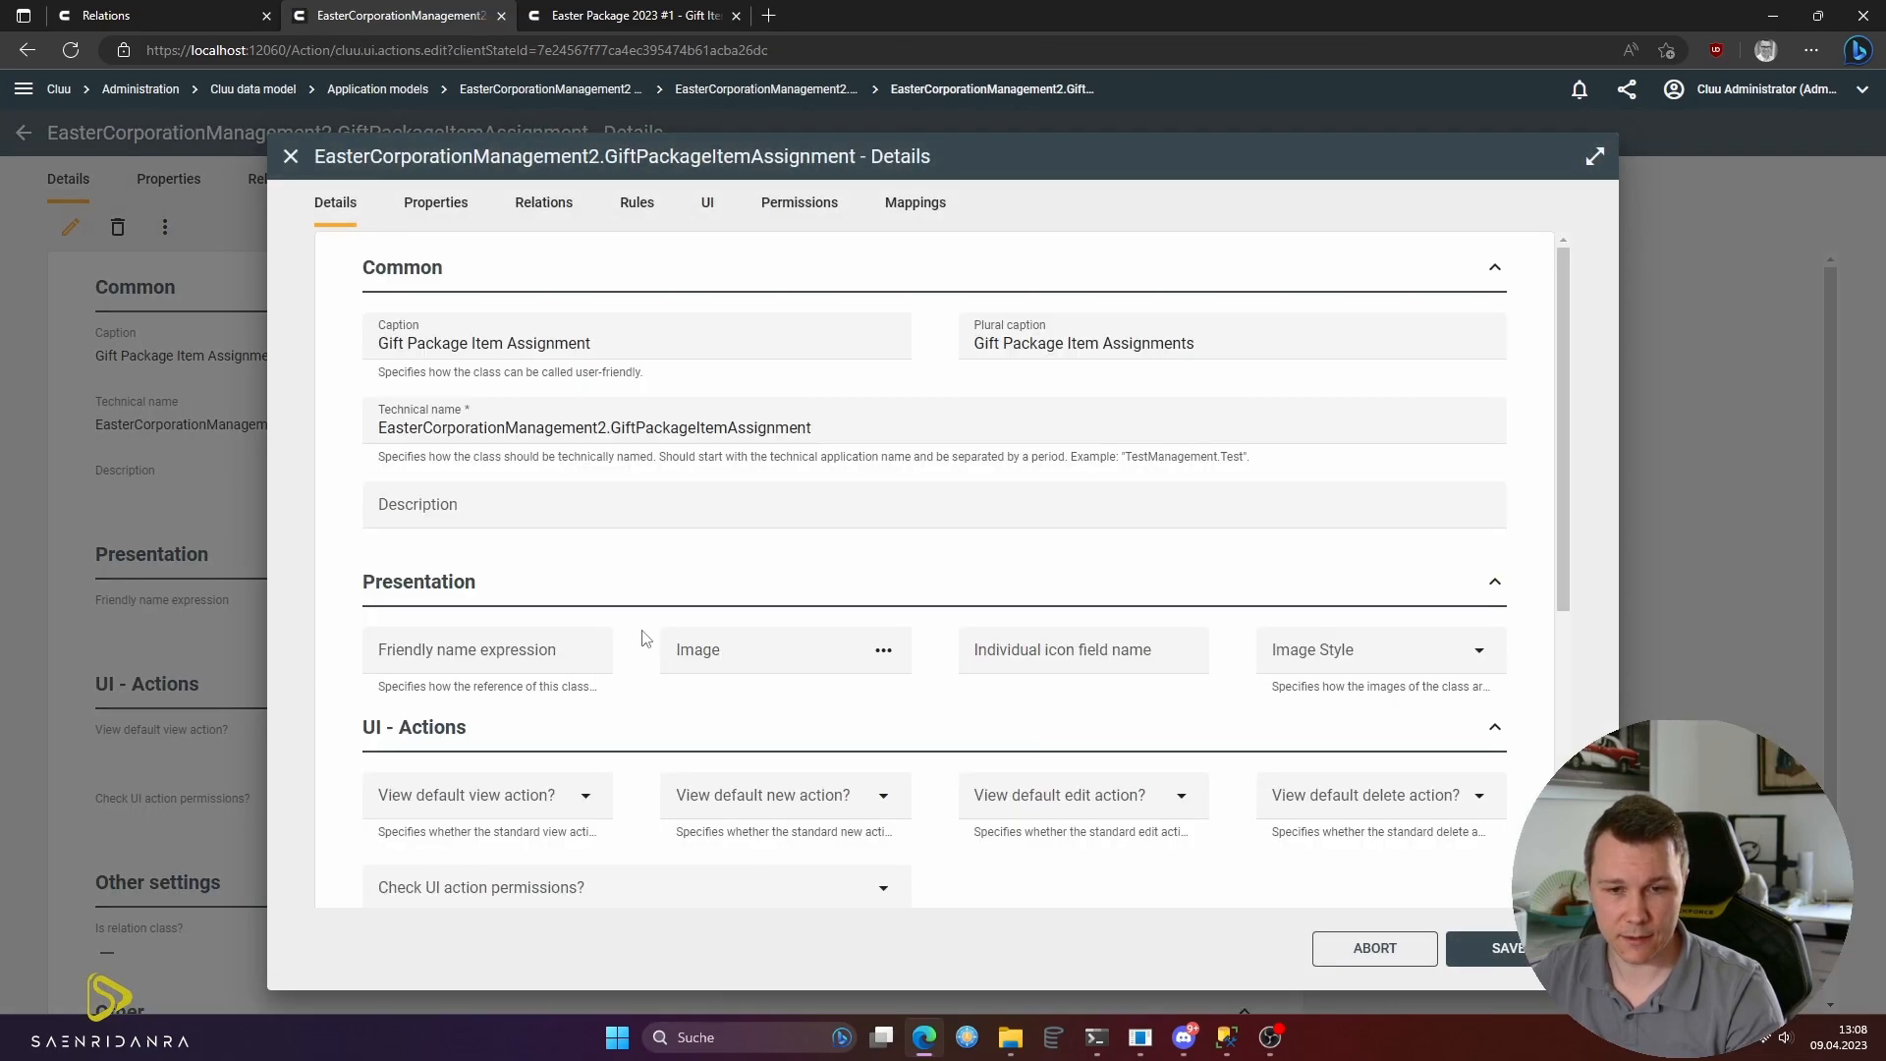
pyautogui.scroll(-2, 634, 638)
pyautogui.scroll(-2, 606, 658)
pyautogui.click(441, 645)
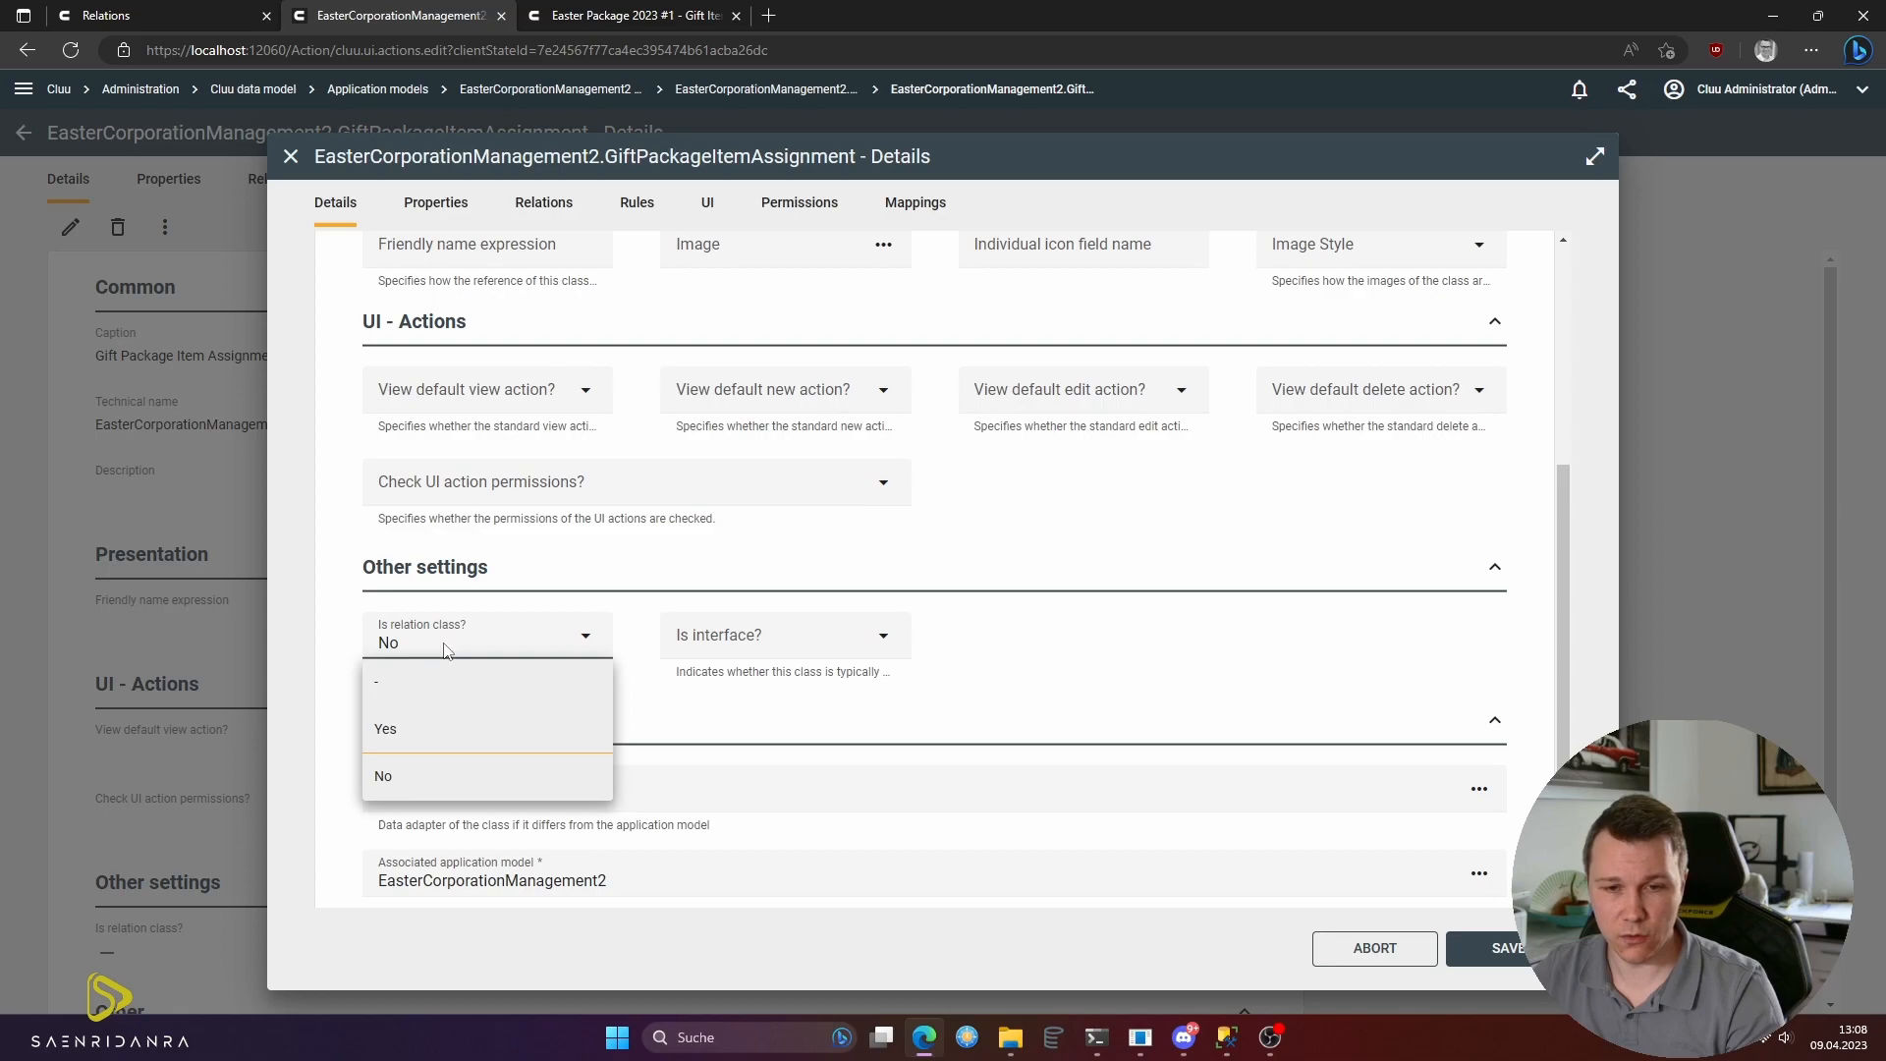
pyautogui.click(421, 739)
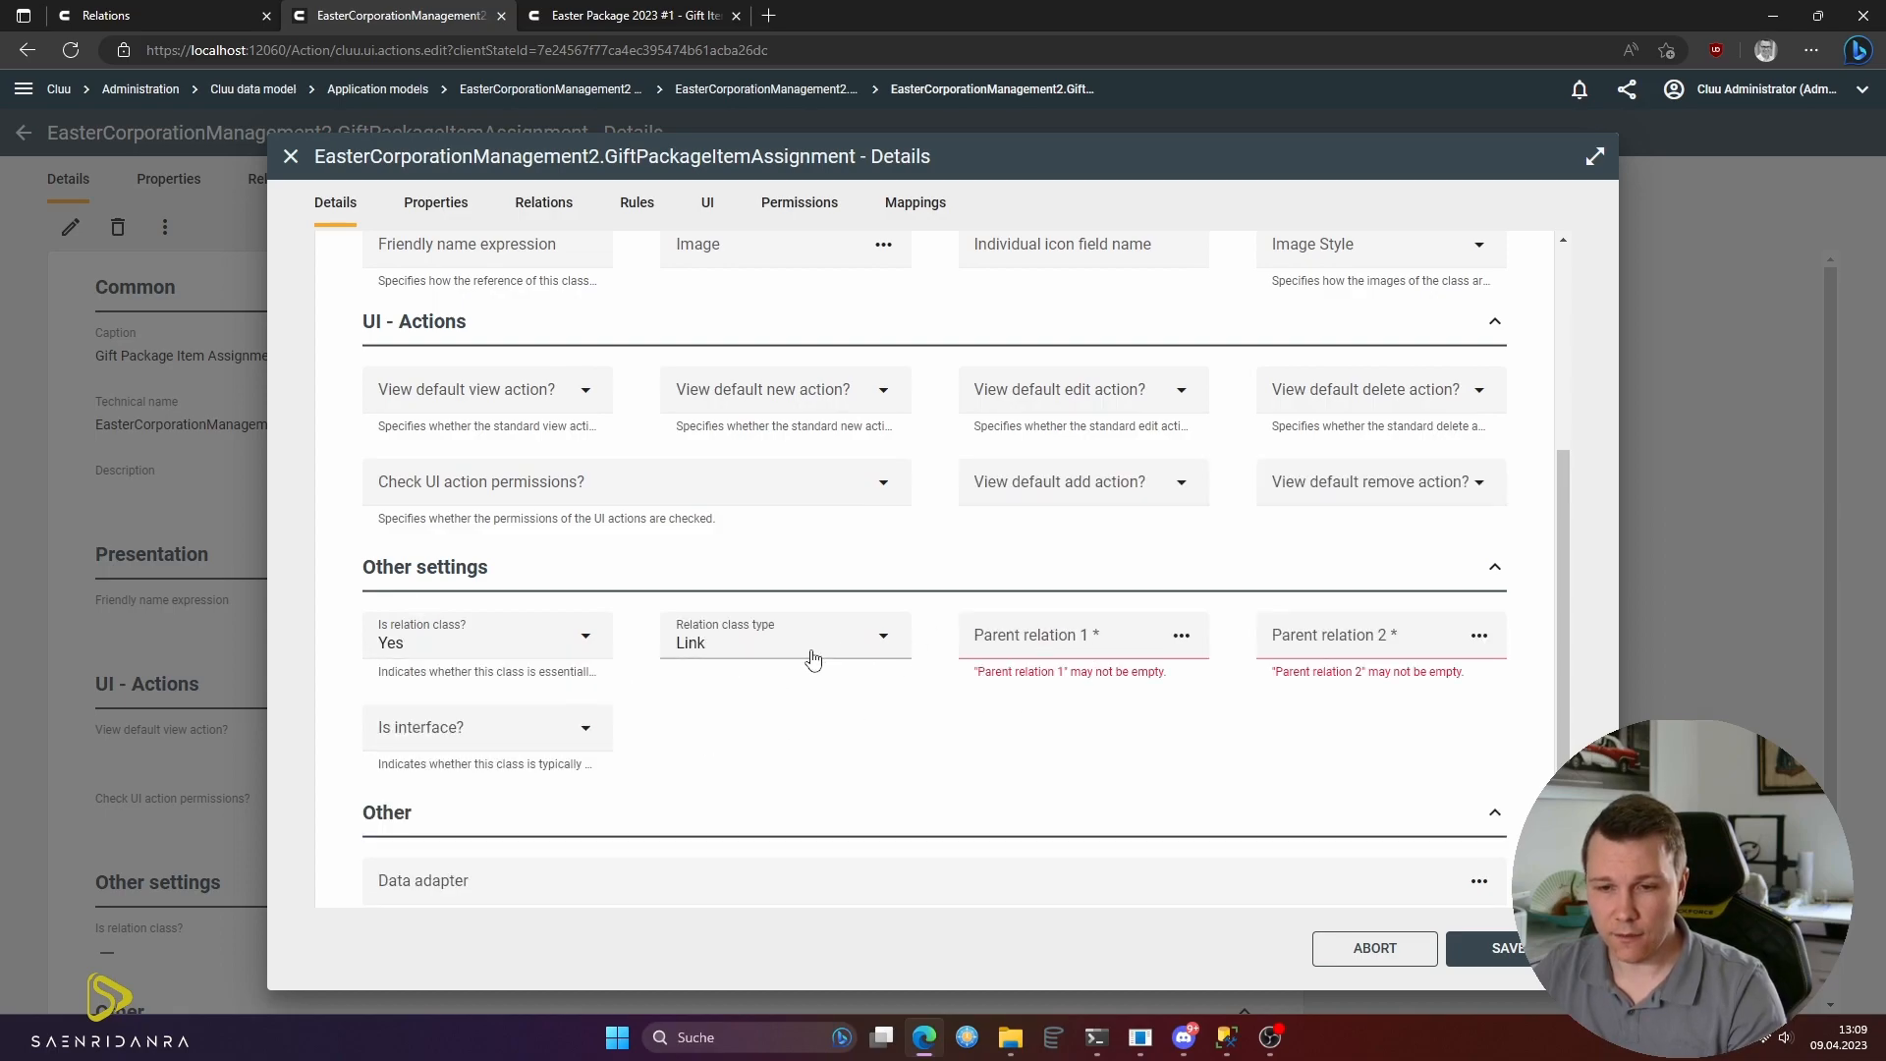
# - Set GiftPackage and GiftItem as parent relations 1 and 2, choose Link with relevant data as relation class type, and save
pyautogui.click(1017, 635)
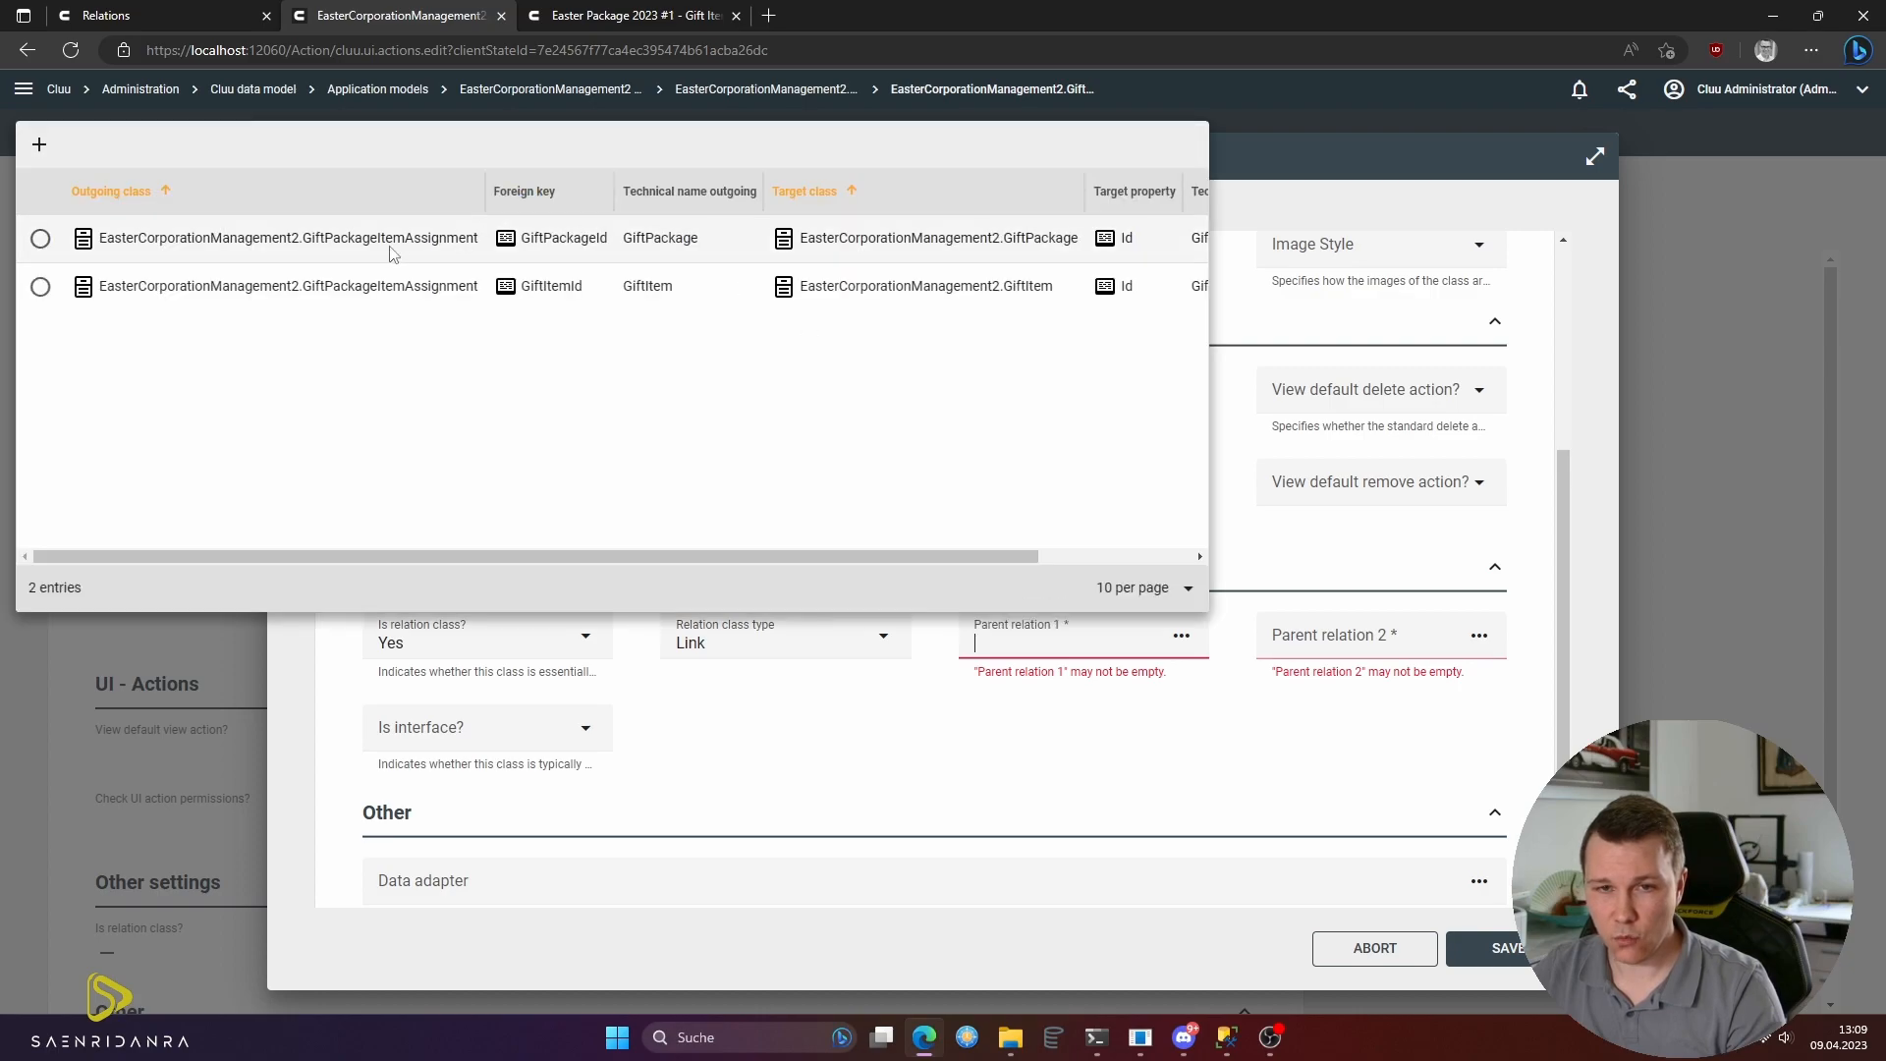
pyautogui.click(429, 246)
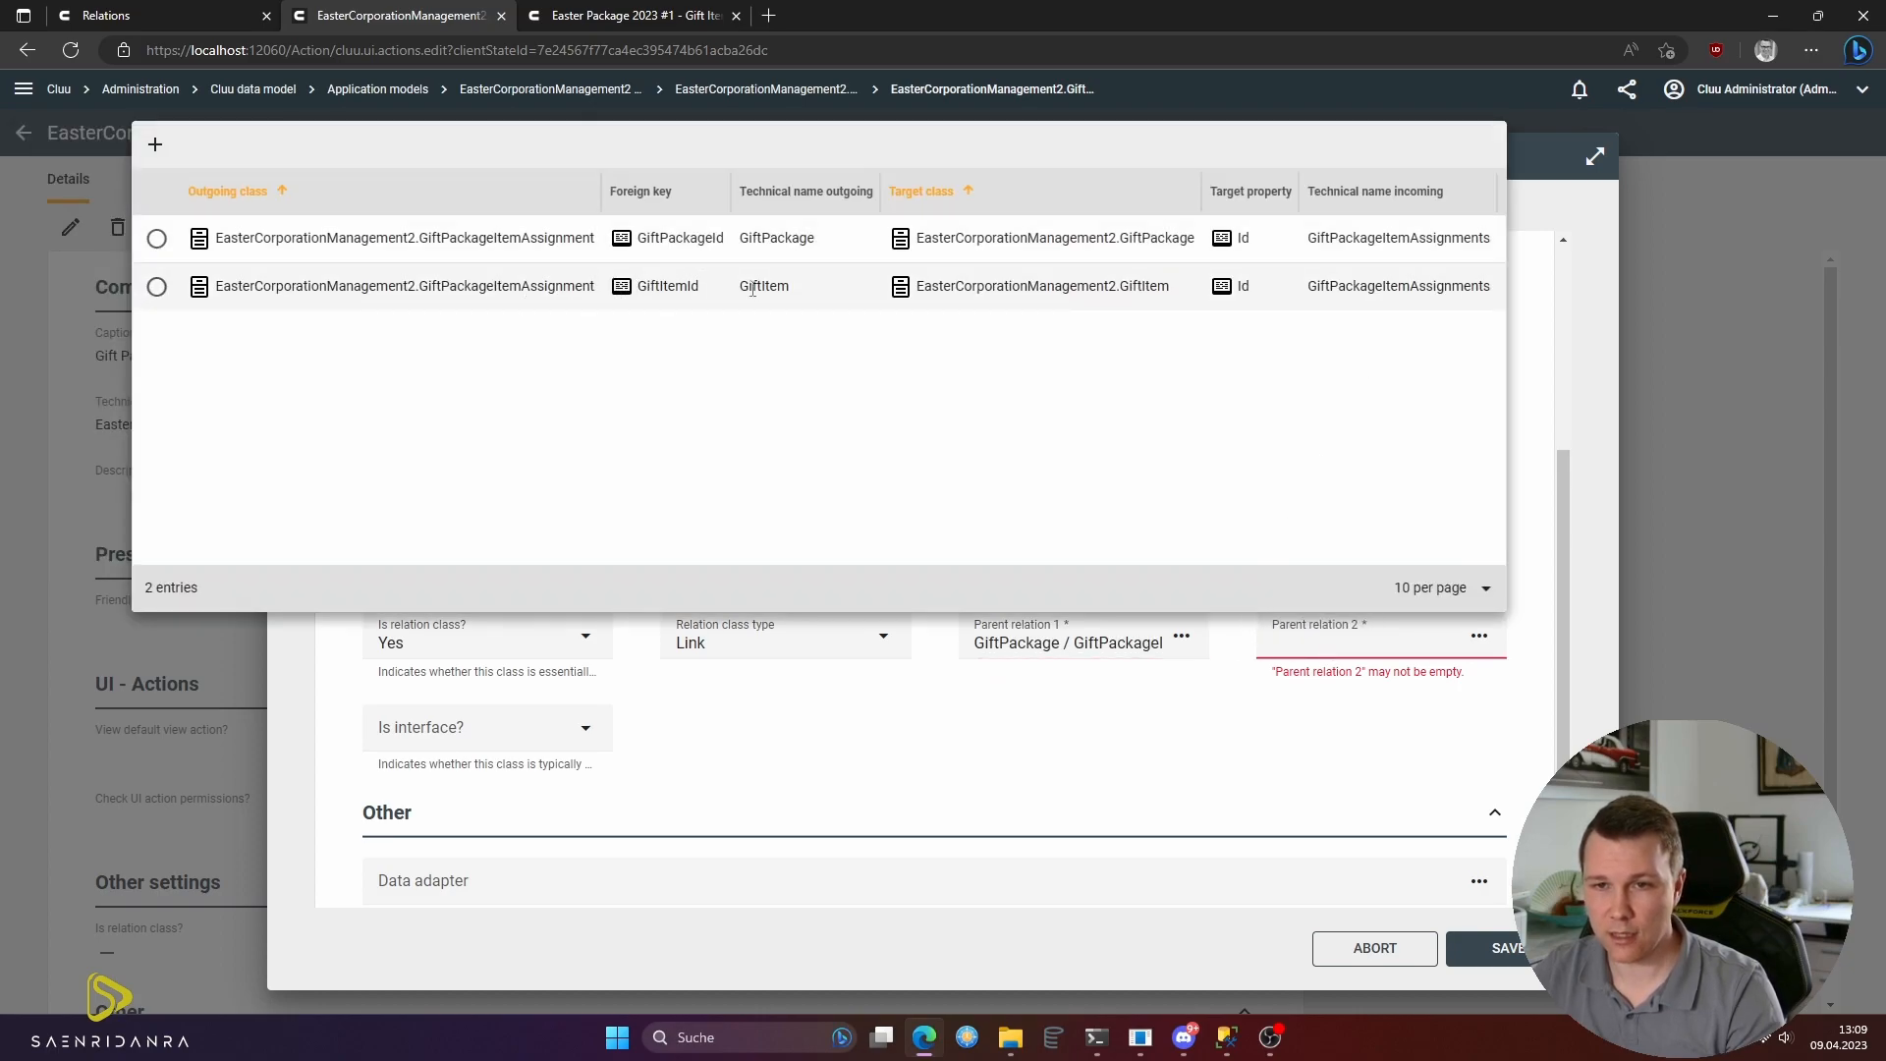
pyautogui.click(816, 293)
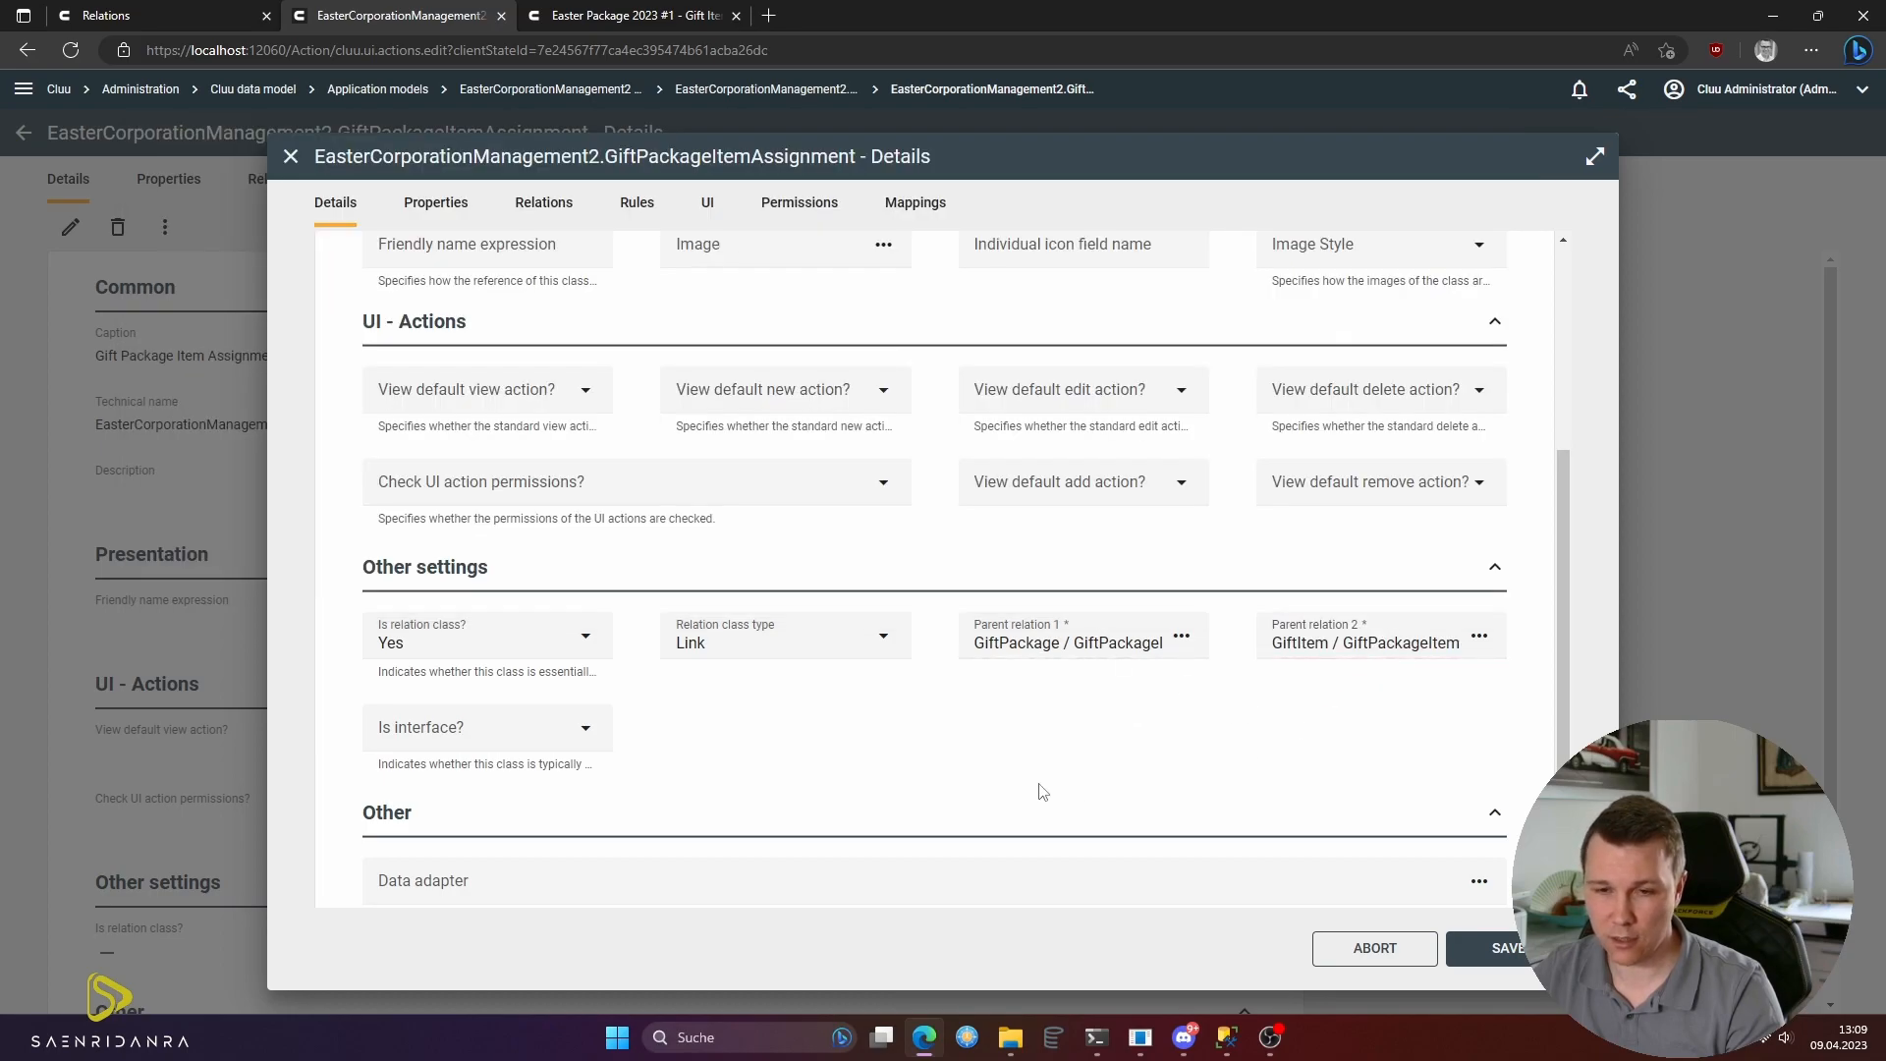
pyautogui.click(804, 645)
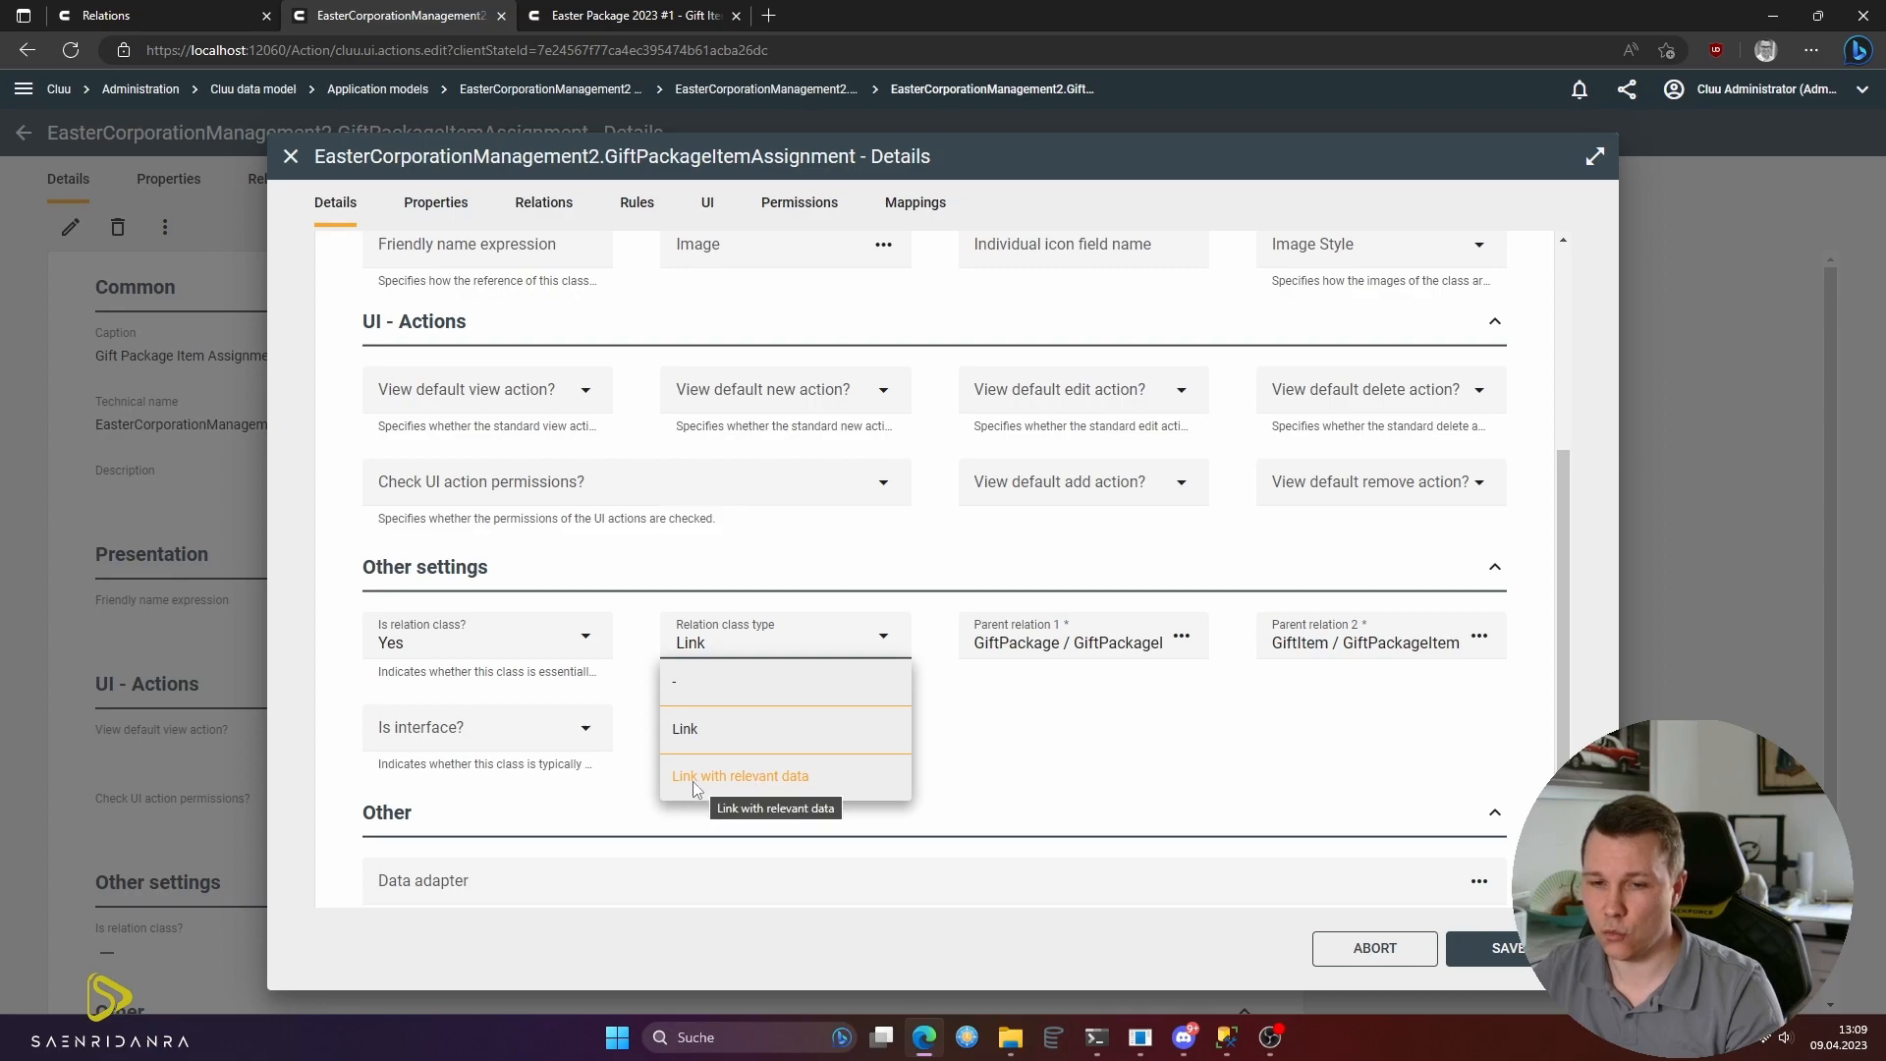
pyautogui.click(789, 778)
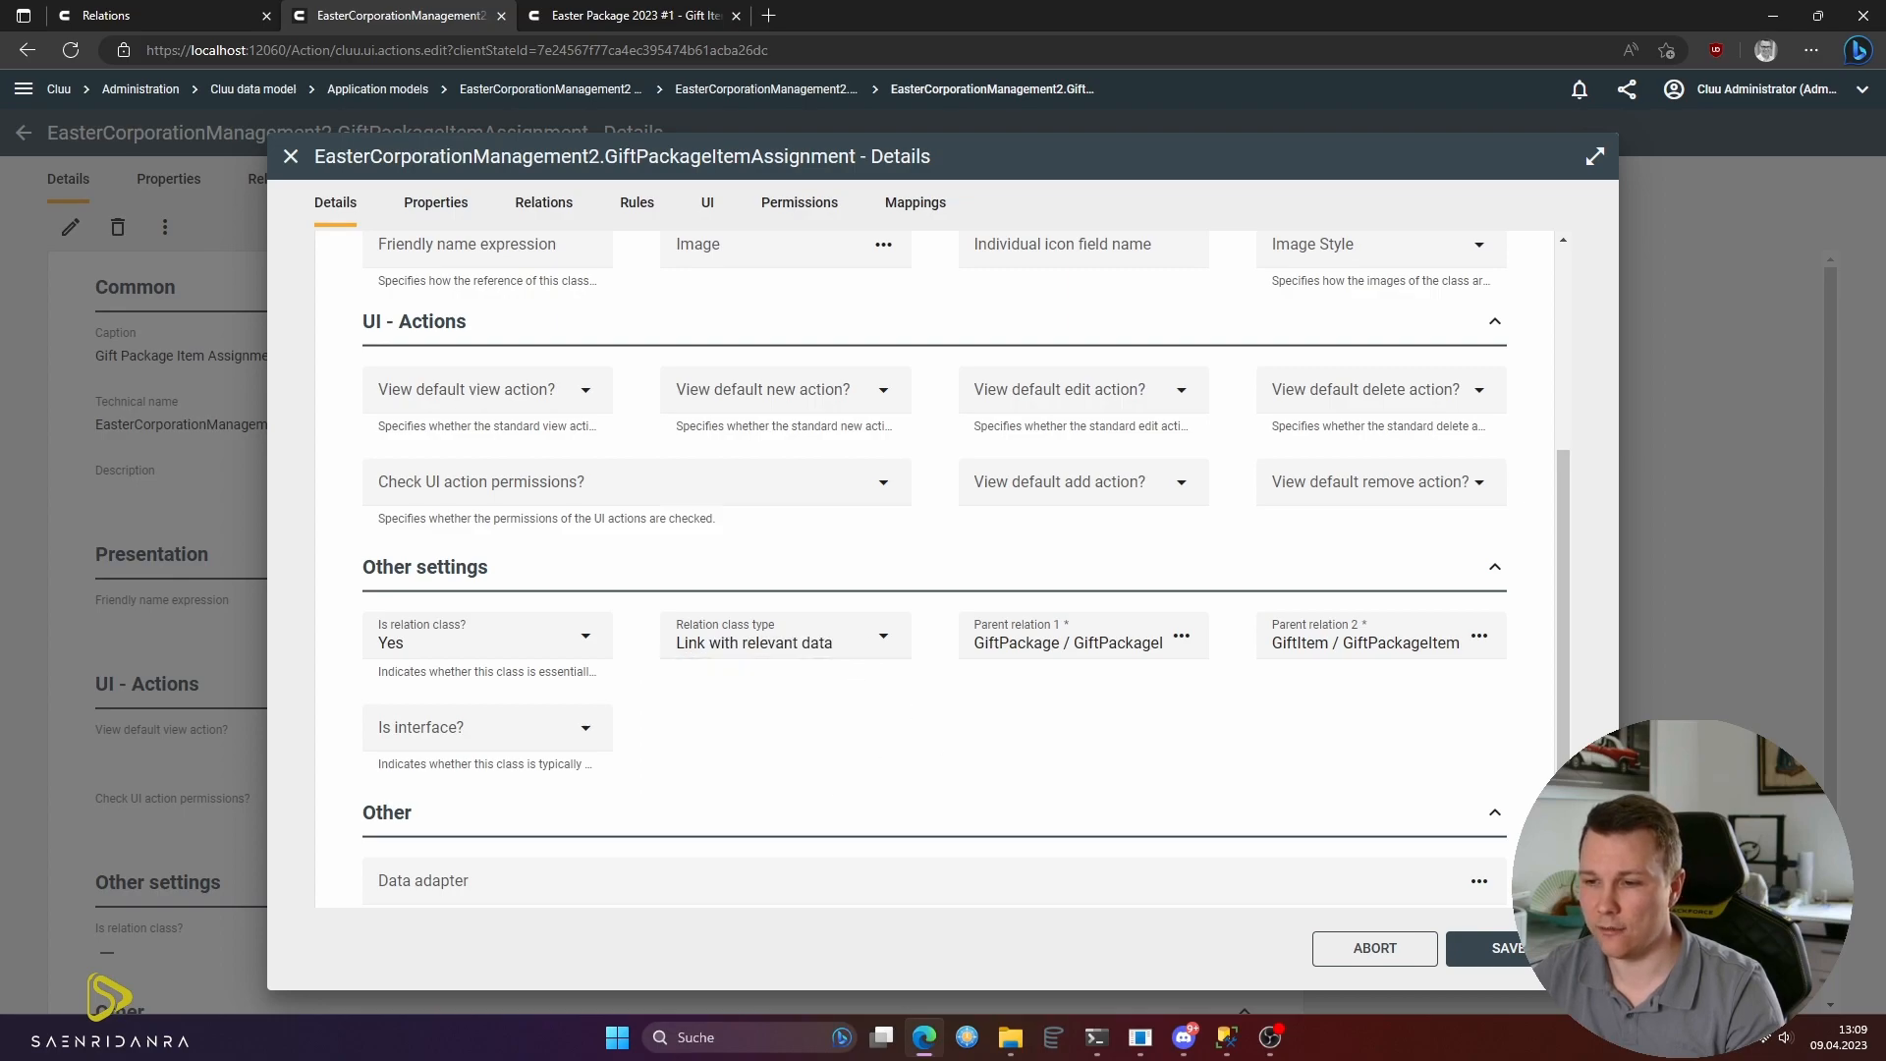
pyautogui.click(1505, 951)
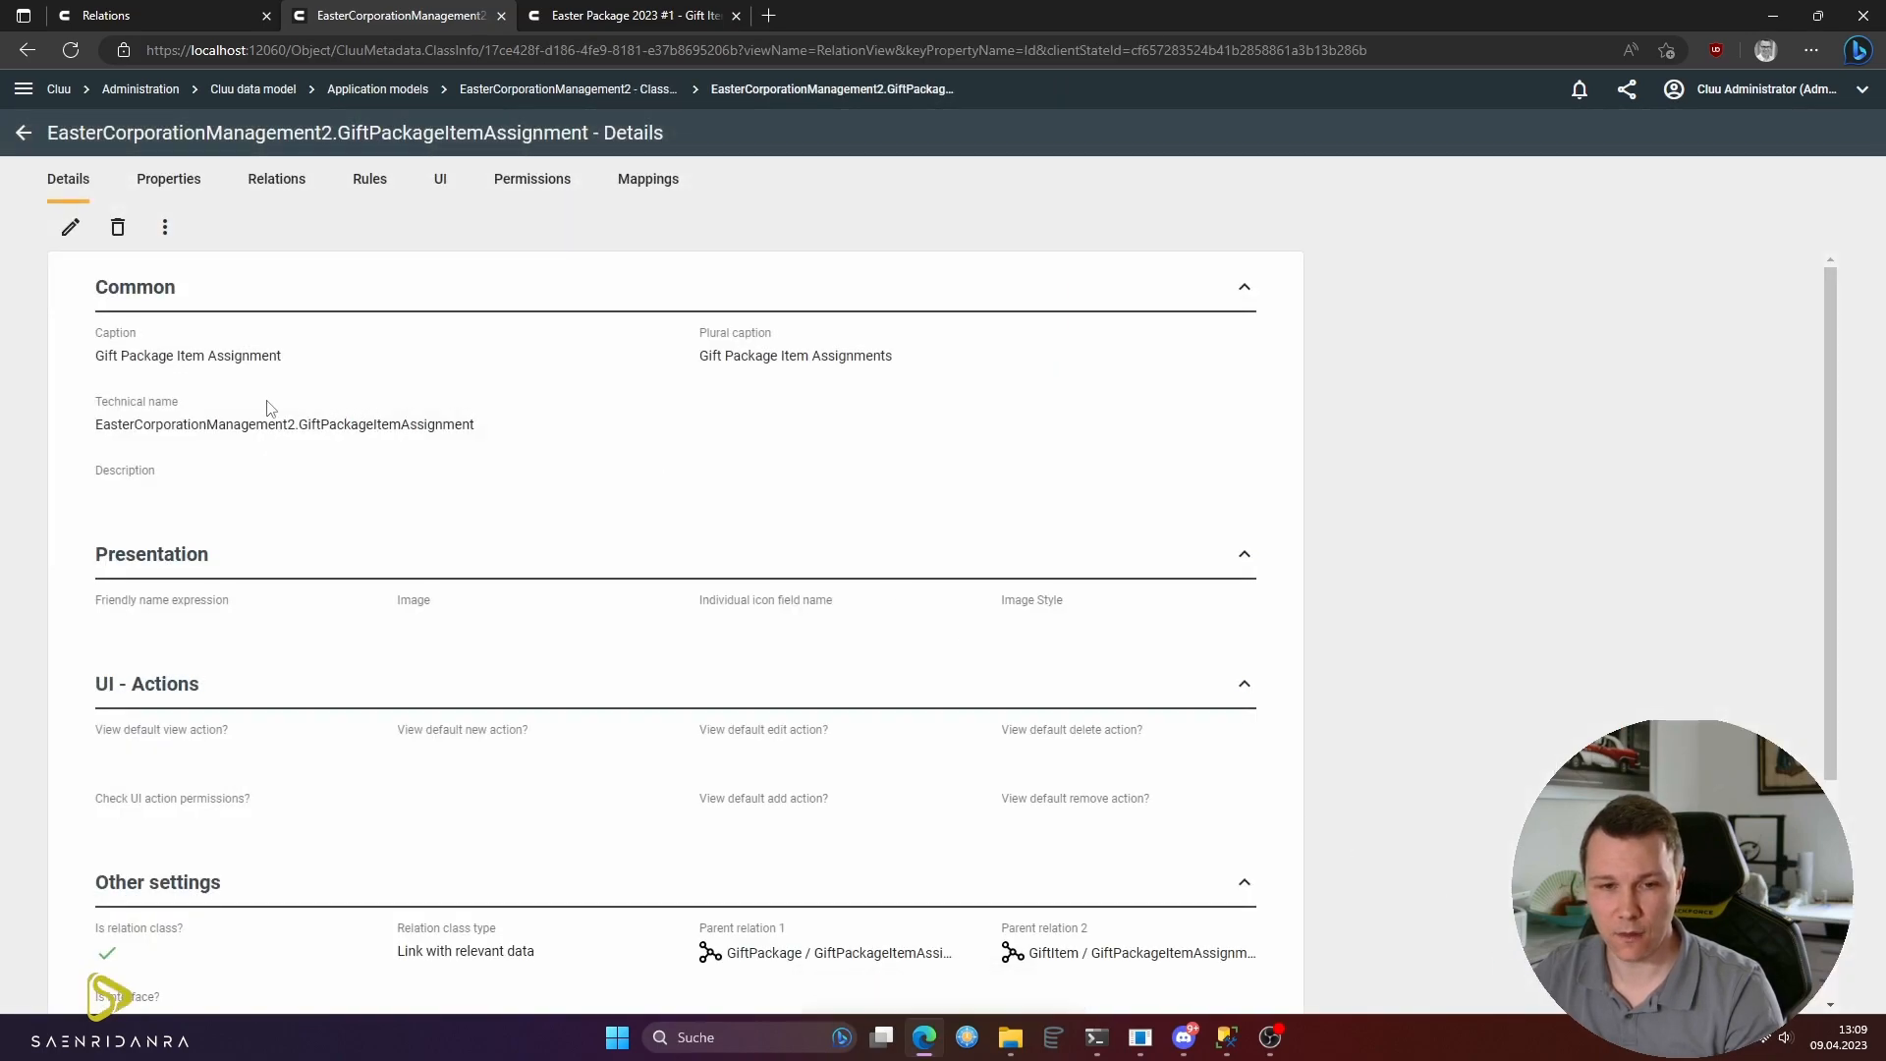
# - Invalidate the caches through the admin tools so the relation class changes take effect
pyautogui.click(23, 89)
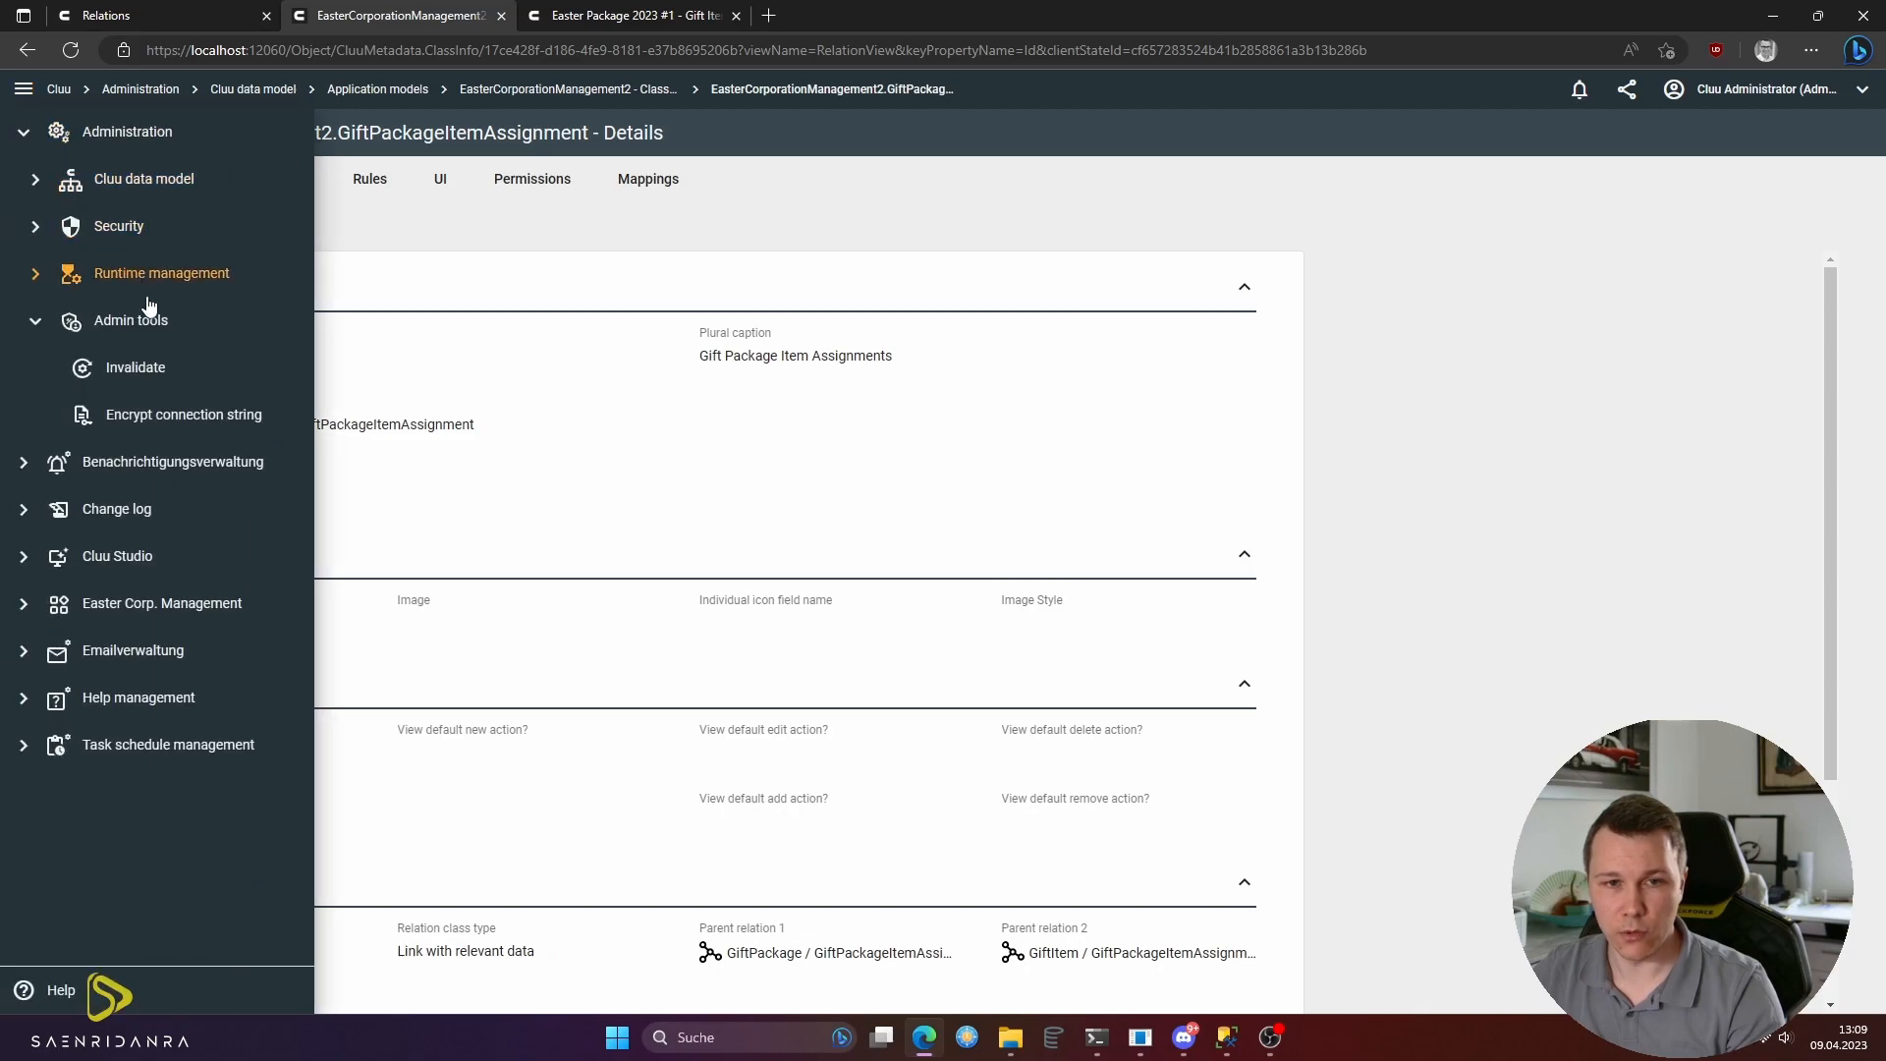
pyautogui.click(143, 379)
pyautogui.click(1188, 759)
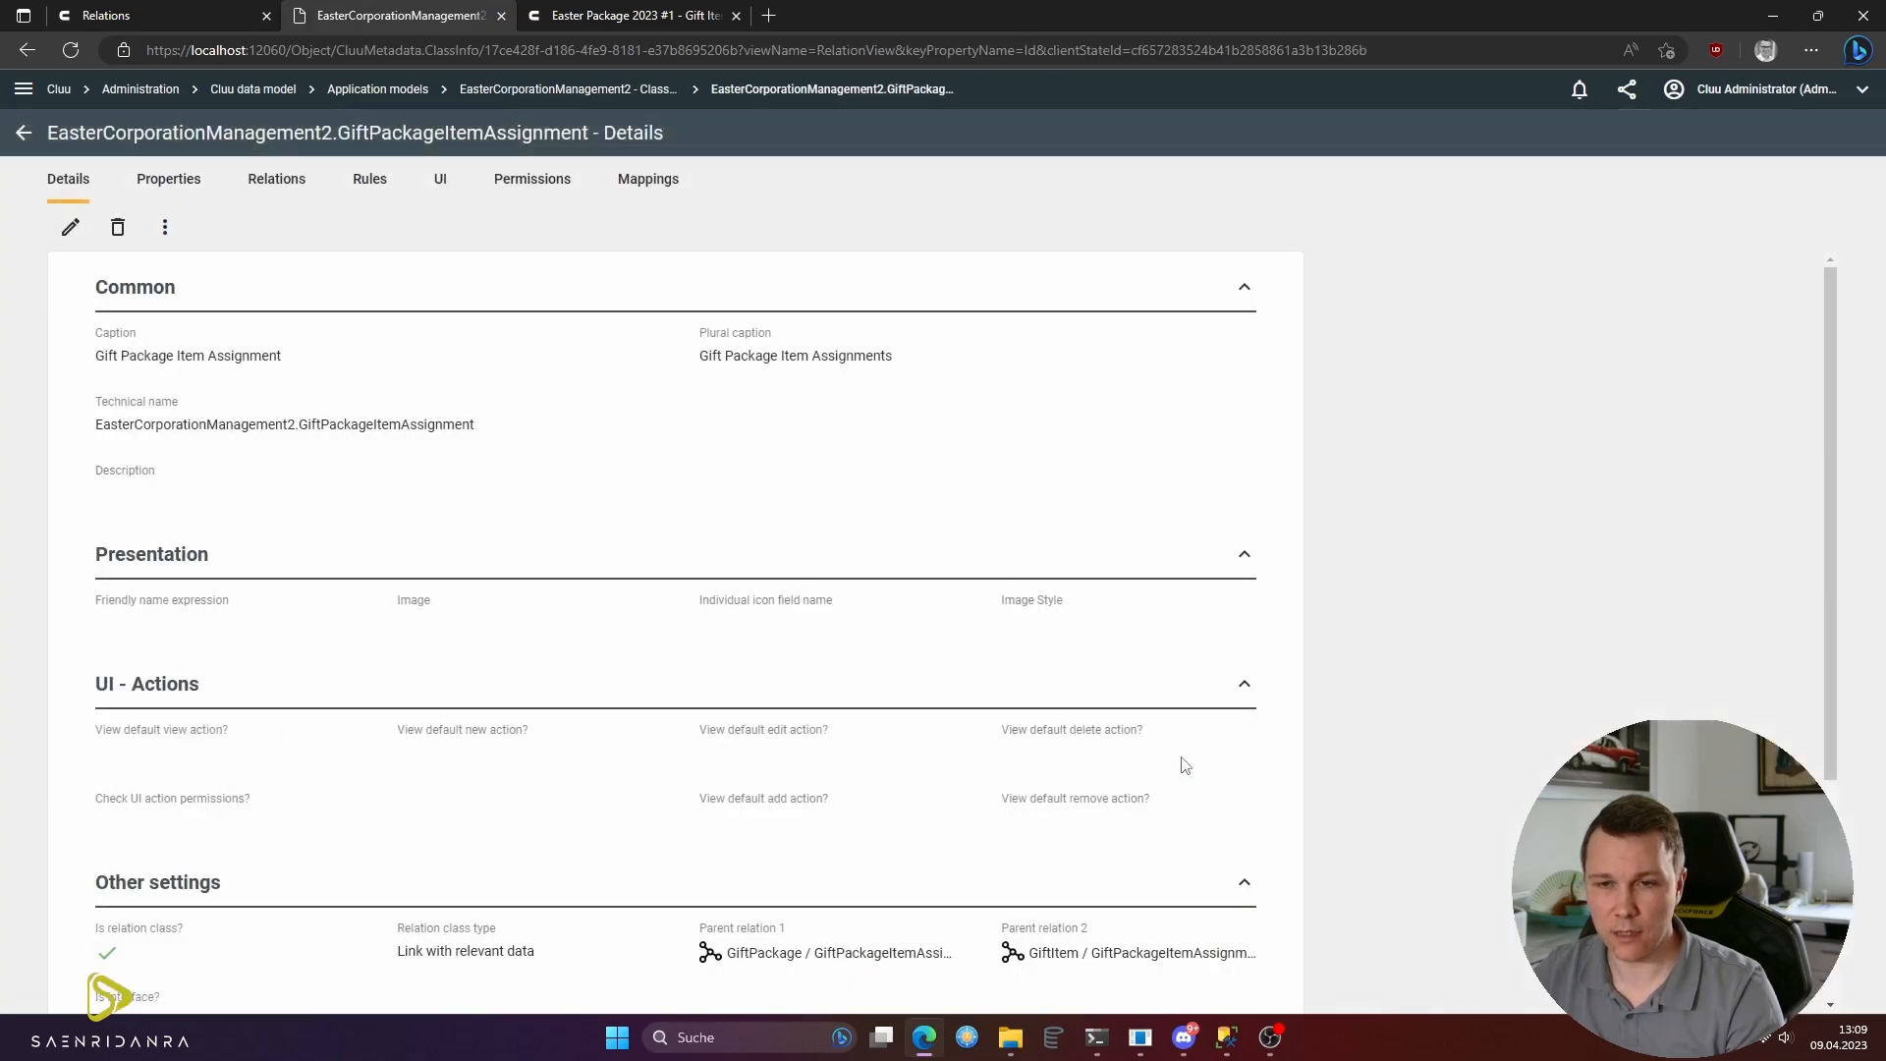
# - View the data of the EasterCorporationManagement2.GiftPackage class and open the item assignments of Easter Package 2023 #1
pyautogui.click(23, 133)
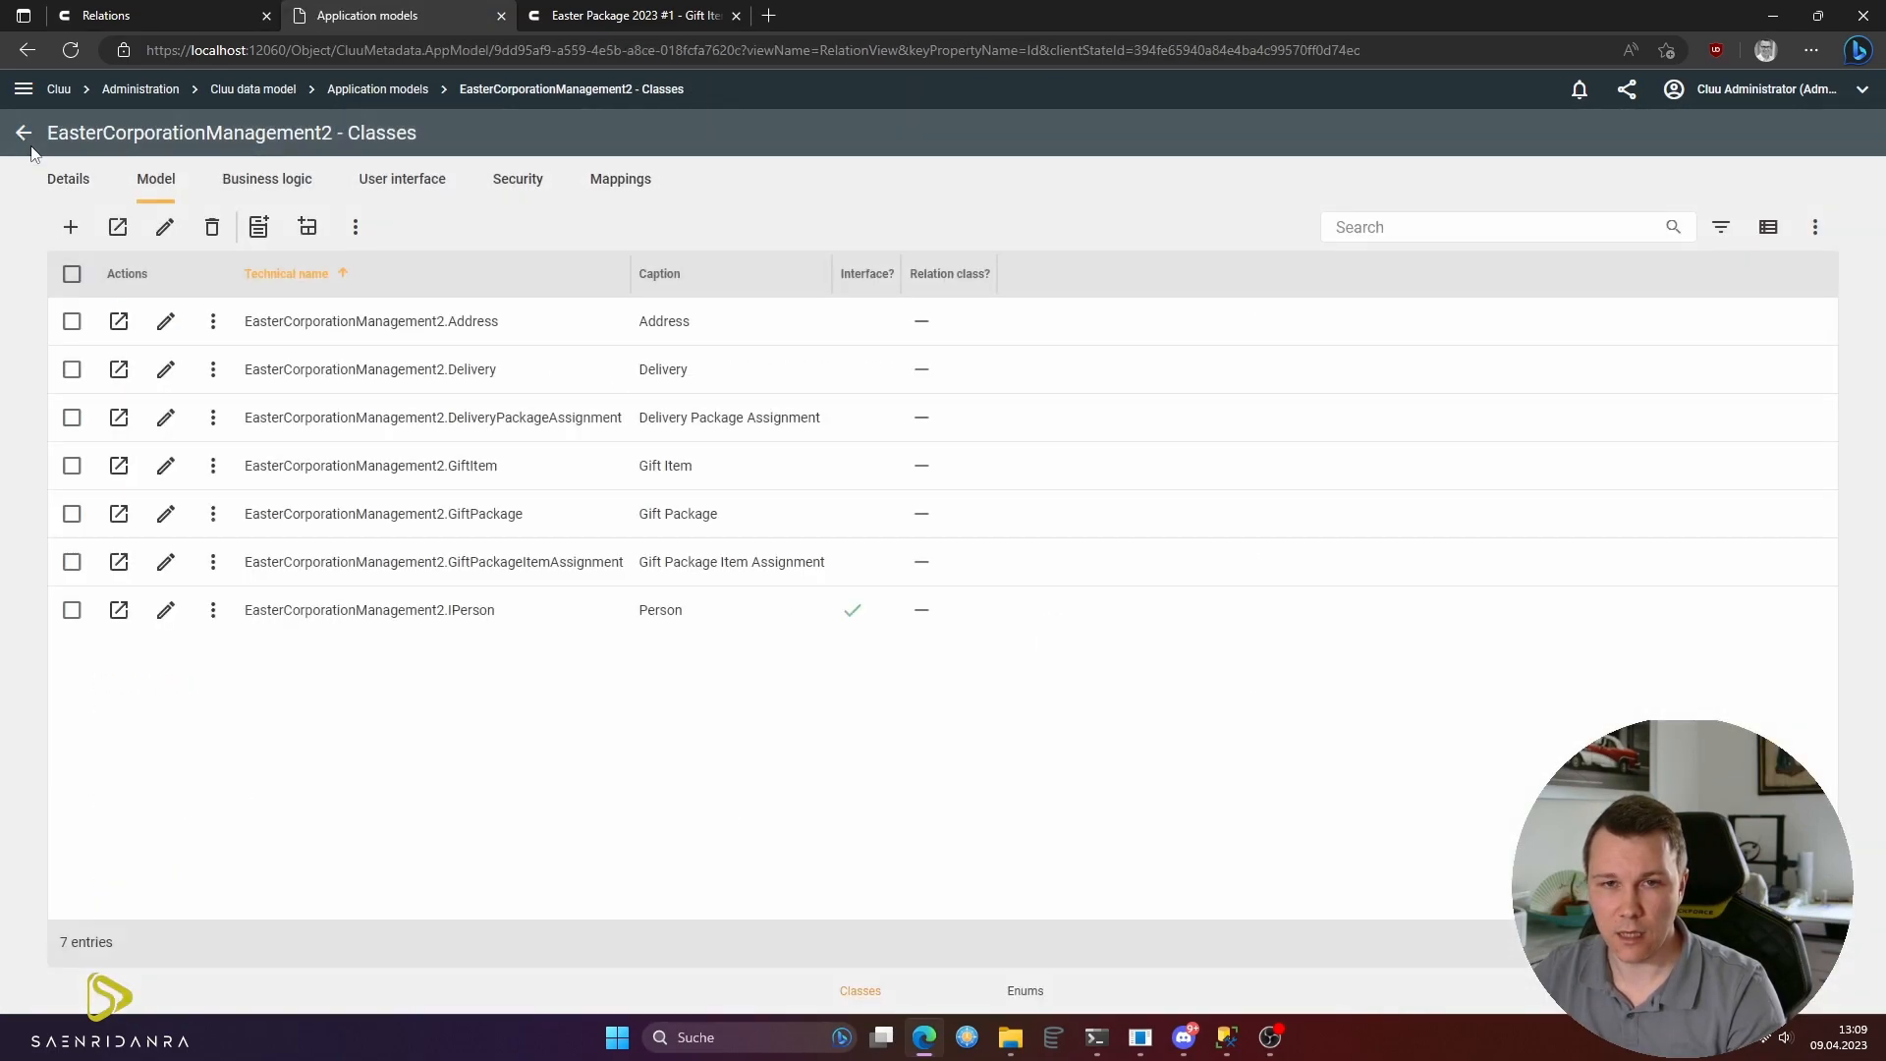
pyautogui.click(213, 513)
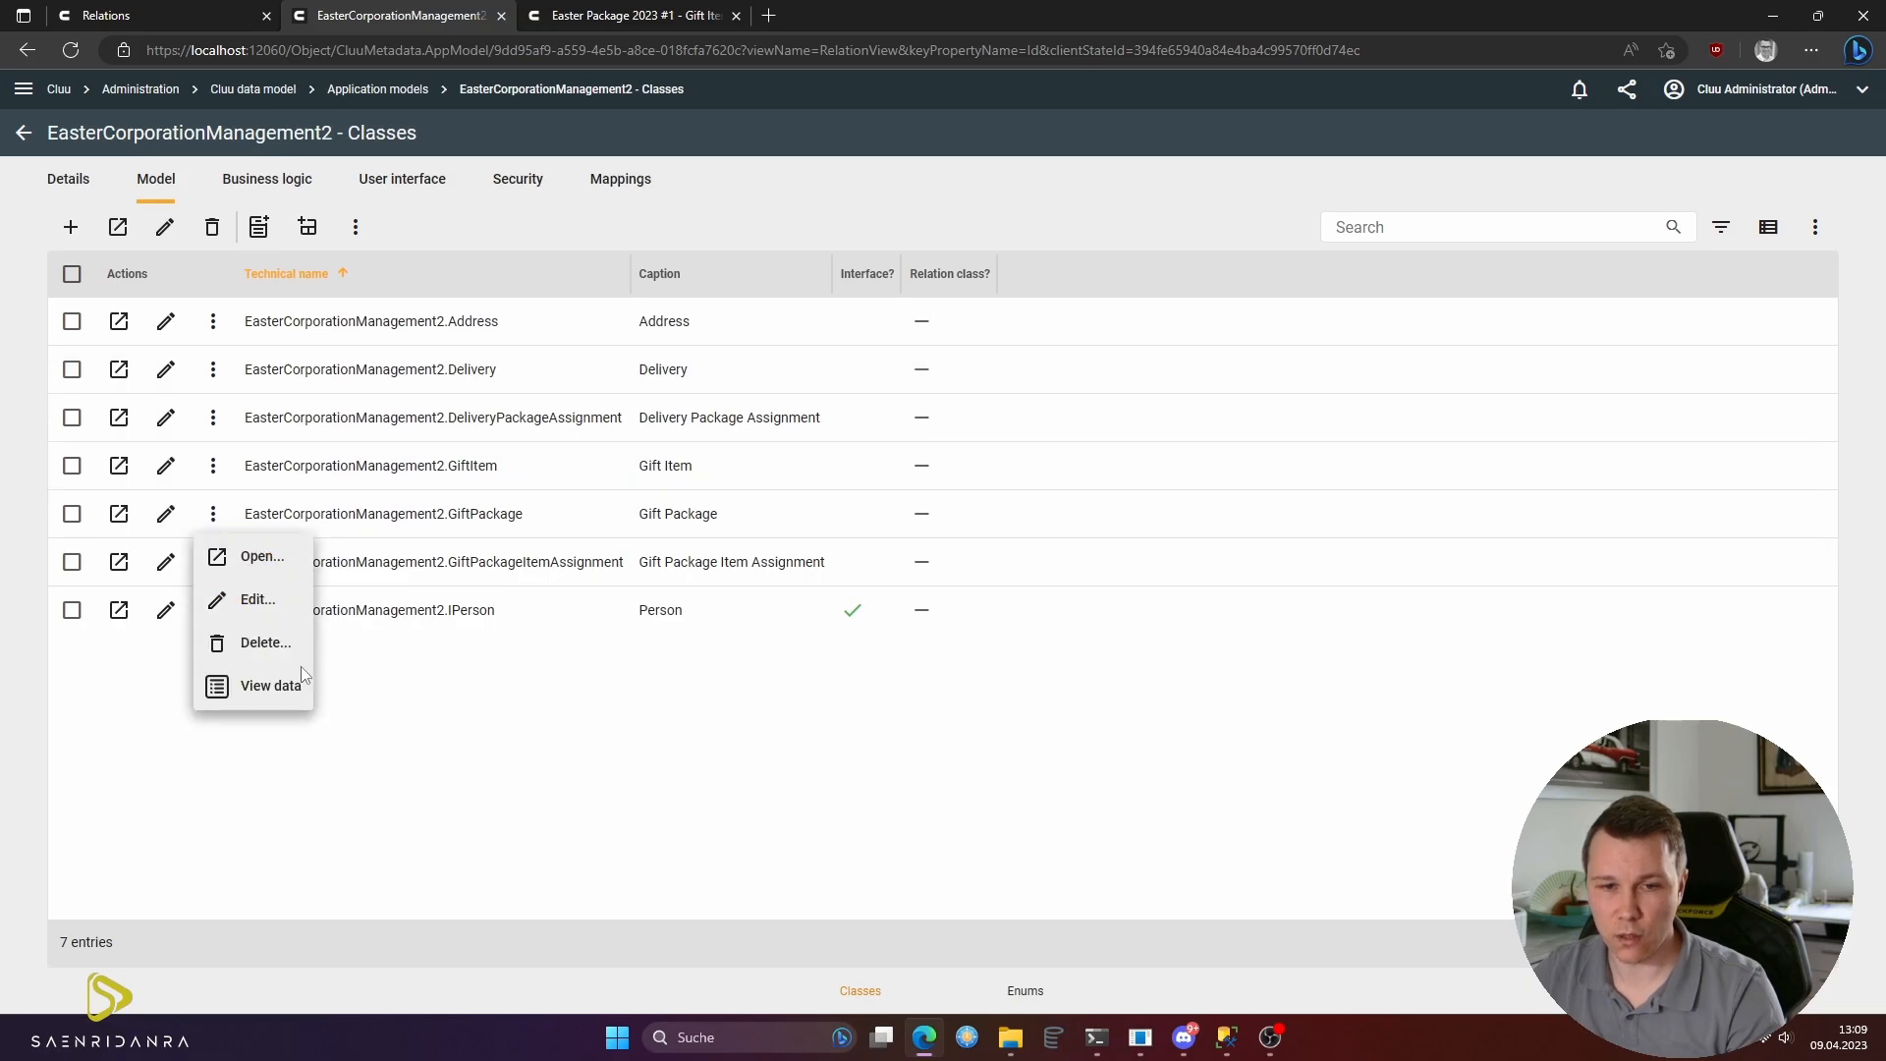
pyautogui.click(295, 677)
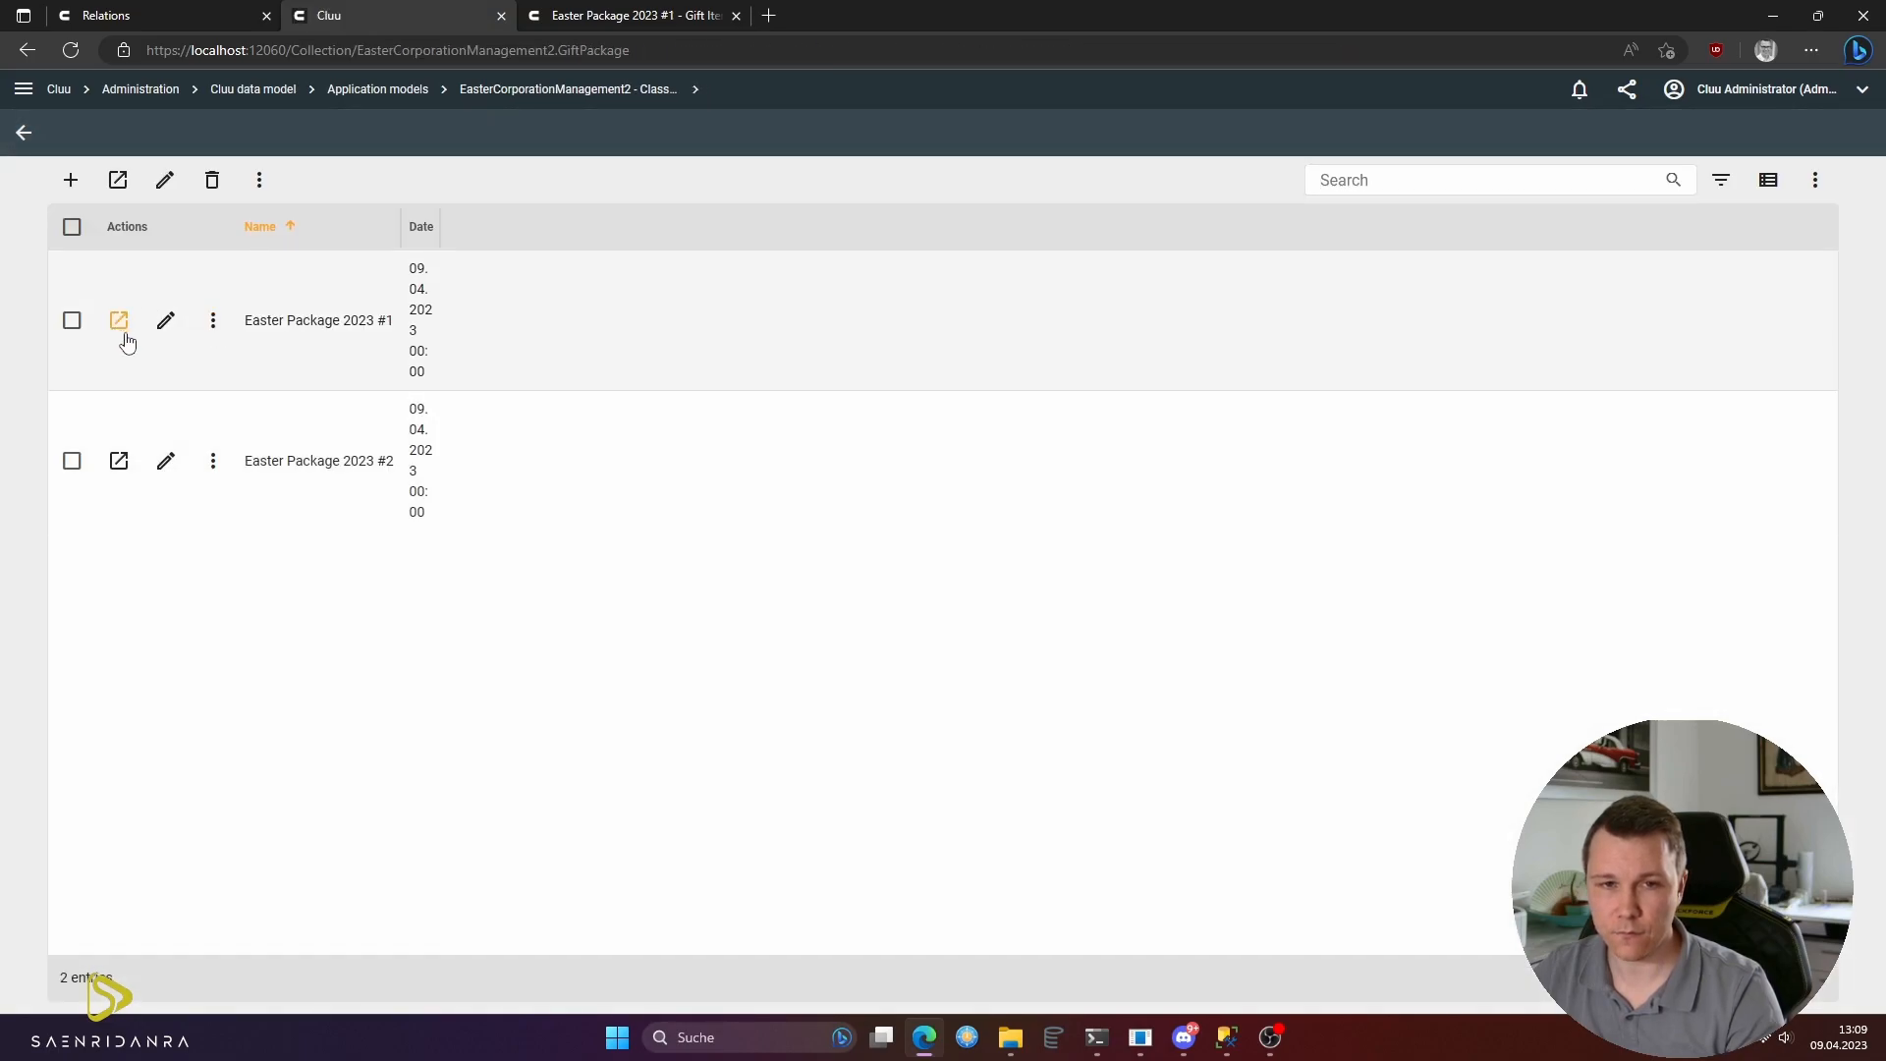
pyautogui.click(119, 332)
pyautogui.click(261, 181)
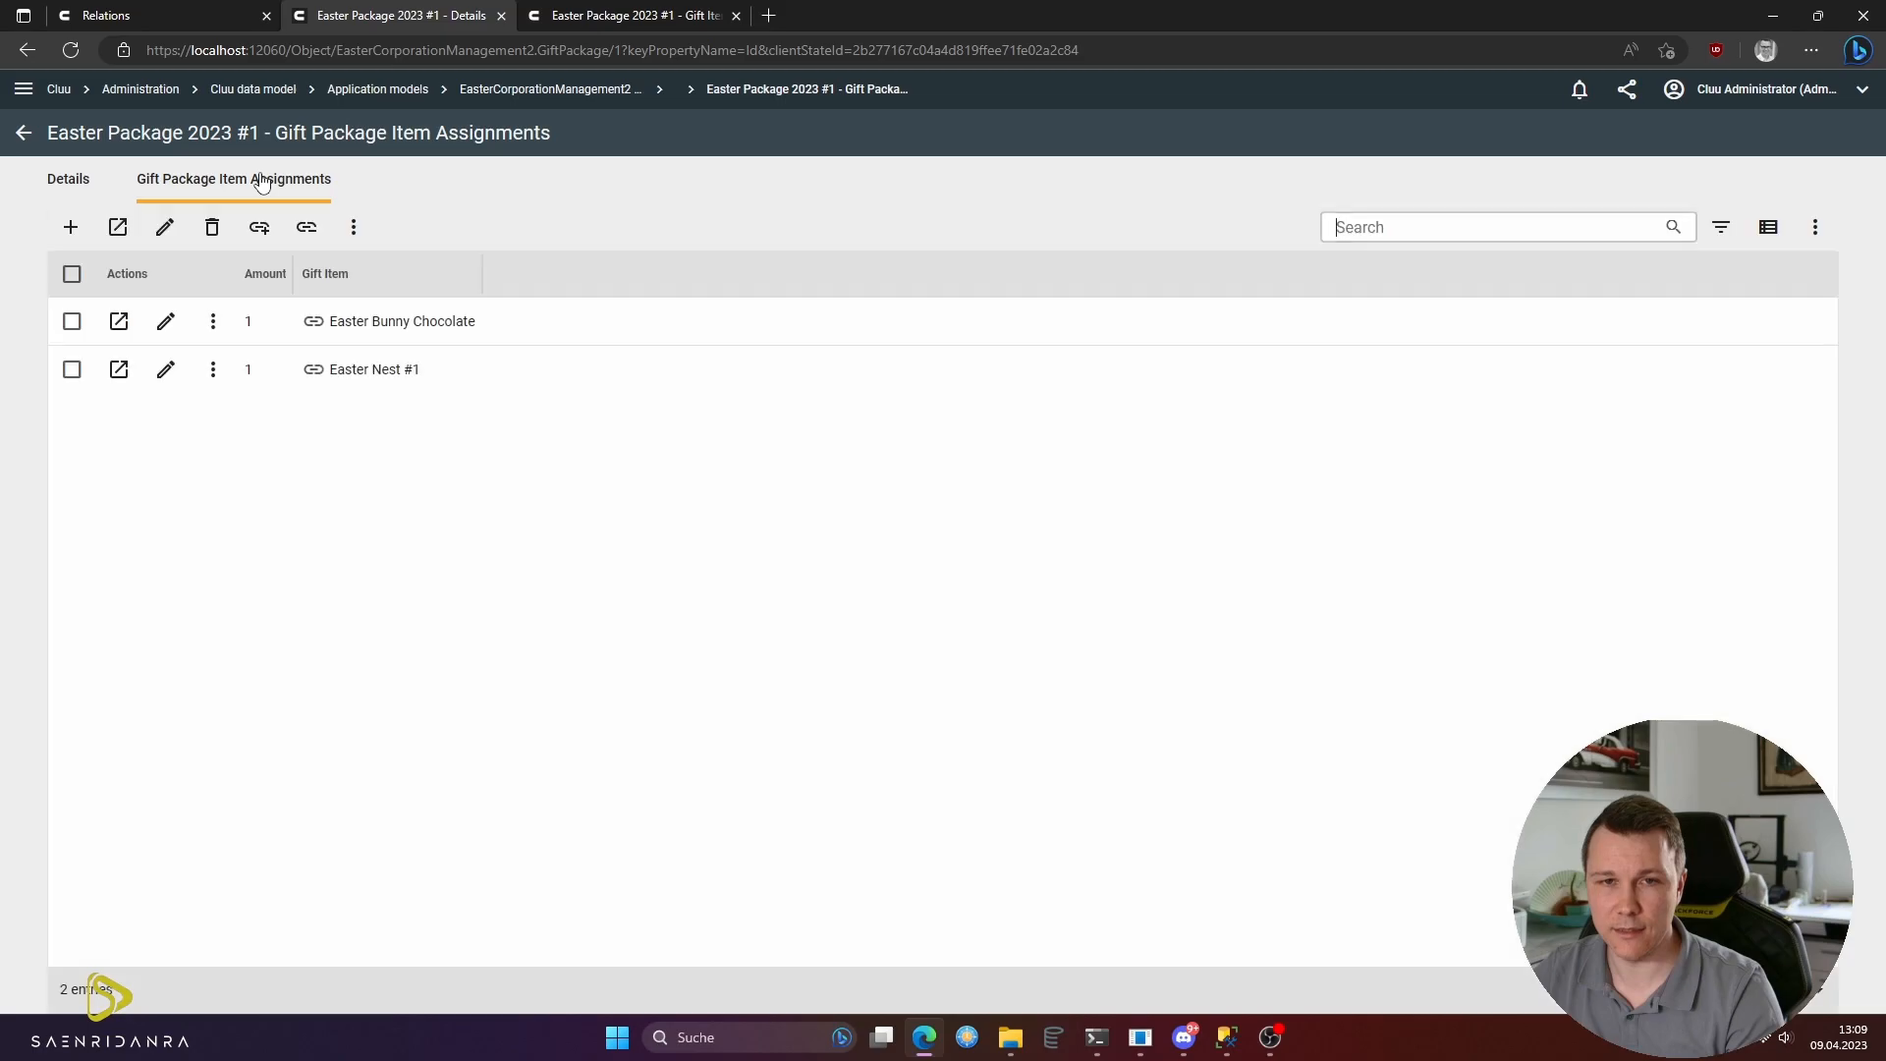
# - Add the existing gift items Colored Egg and Easter Nest #2 to Easter Package 2023 #1
pyautogui.click(259, 239)
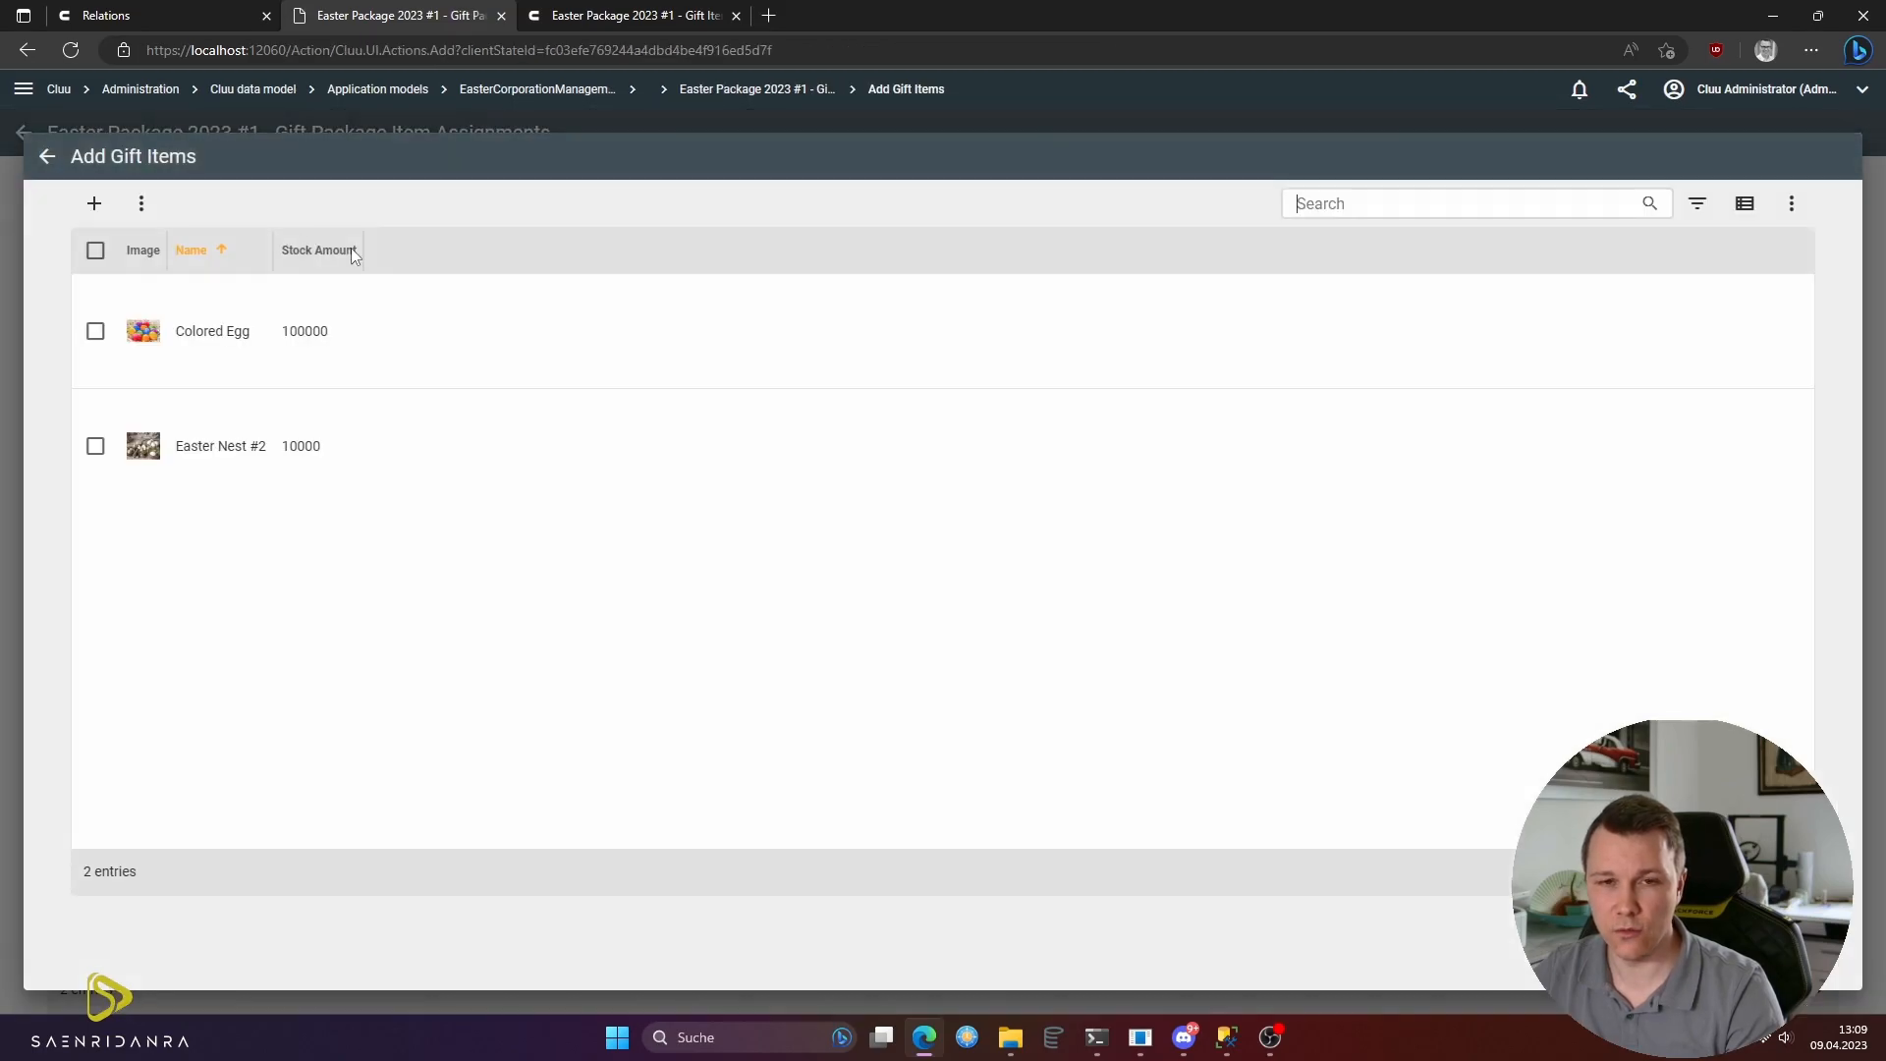
pyautogui.click(373, 369)
pyautogui.click(387, 413)
pyautogui.click(1714, 943)
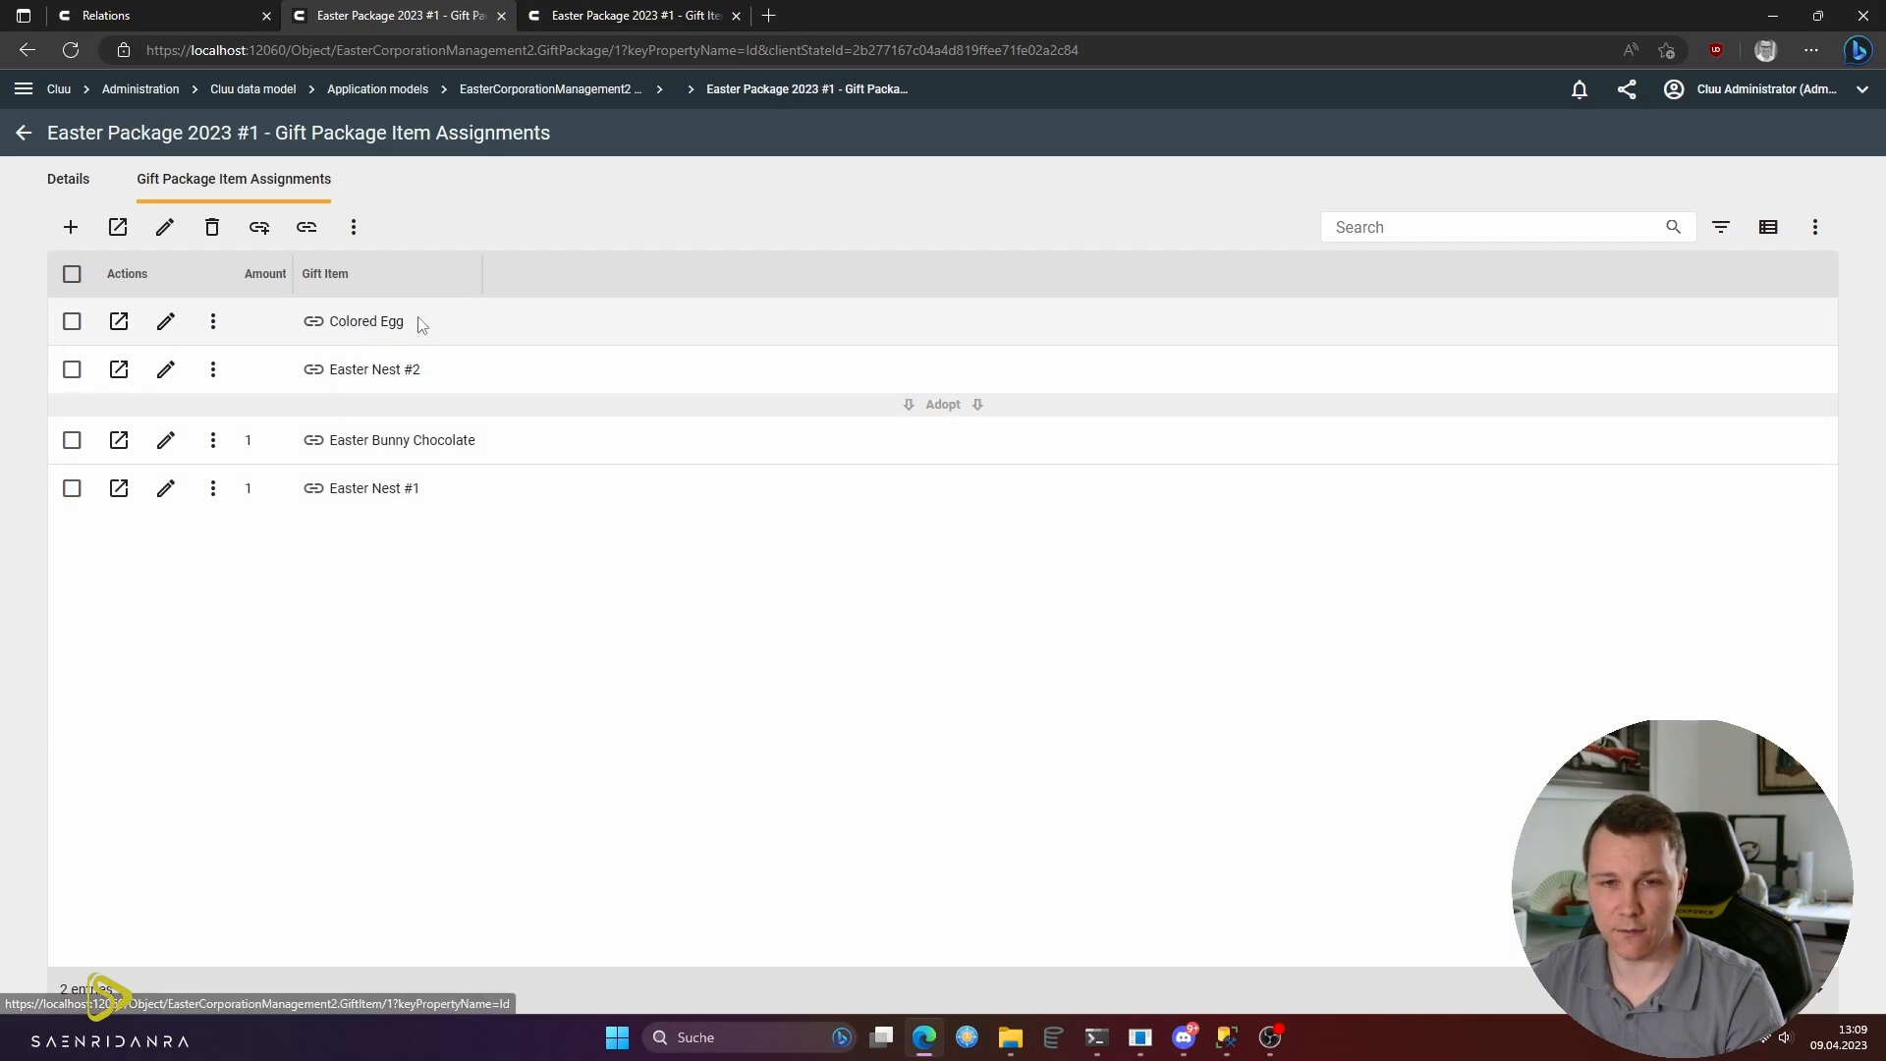
# - Remove the linked gift items Colored Egg and Easter Nest #2 from Easter Package 2023 #1
pyautogui.click(549, 334)
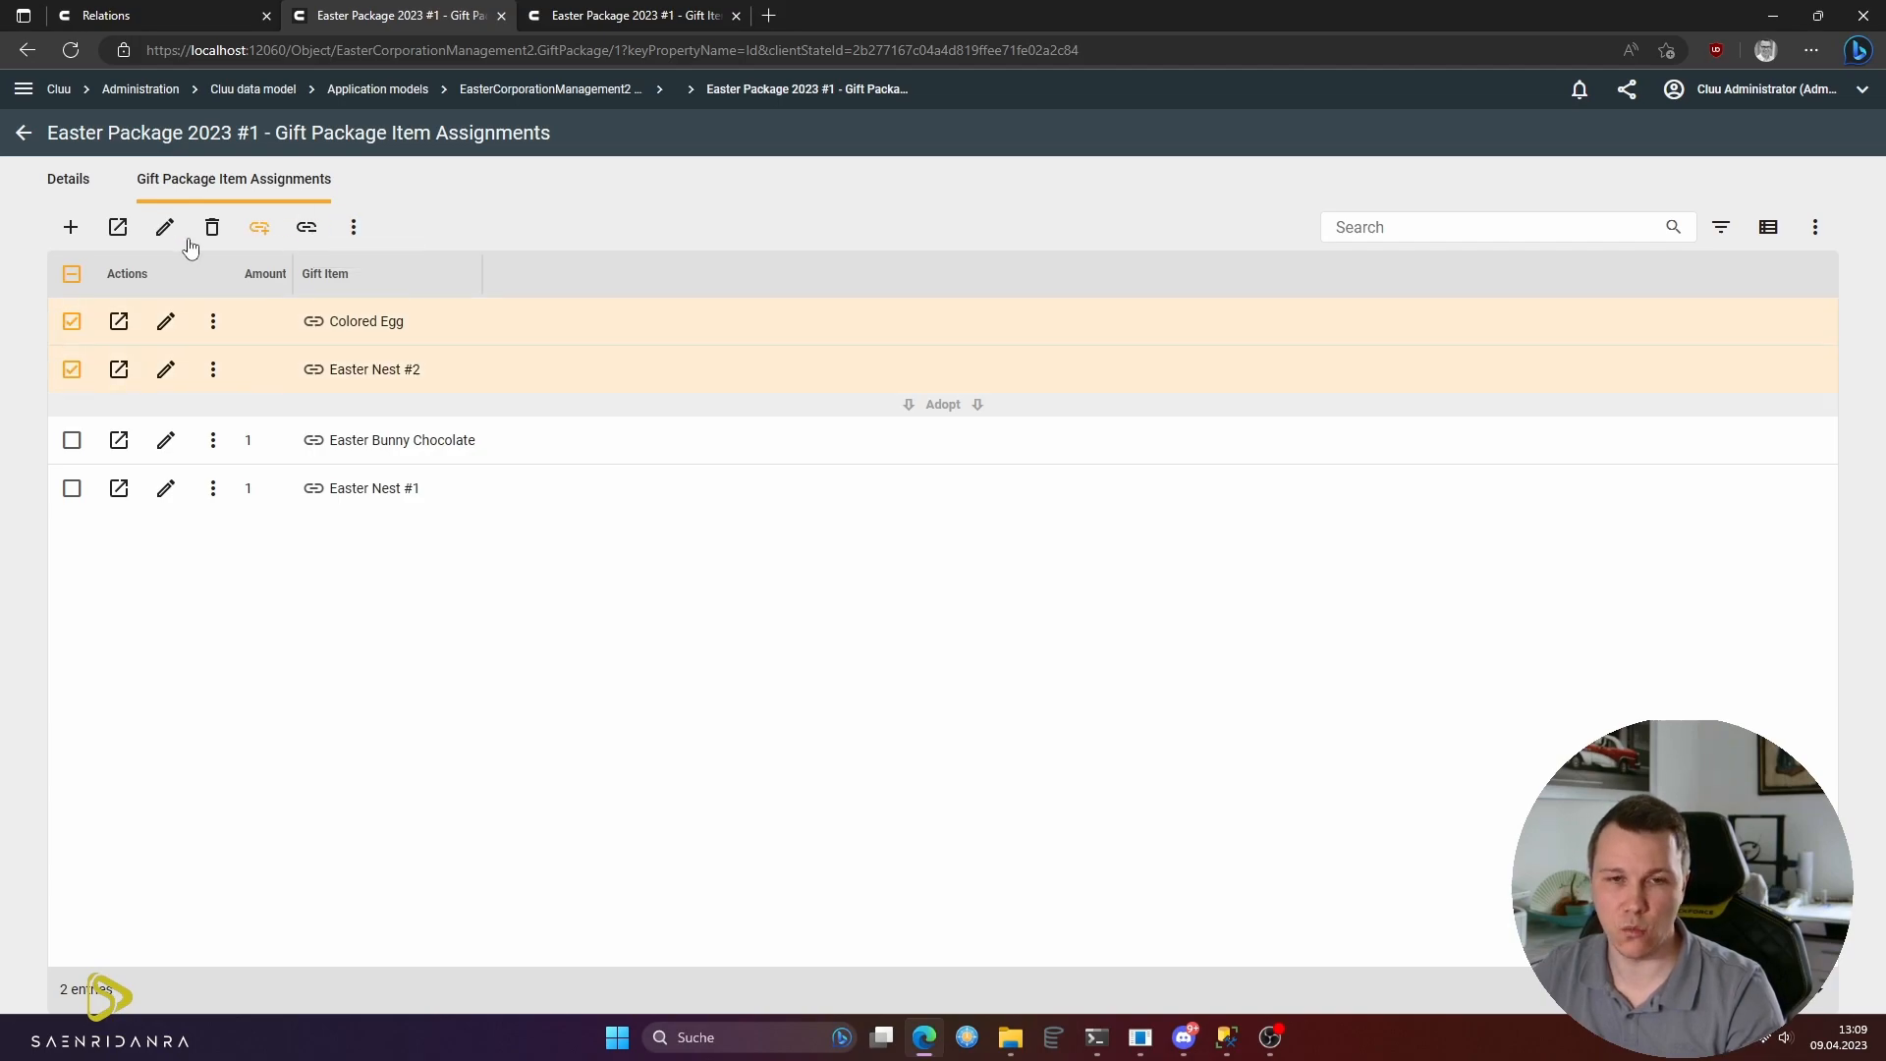
pyautogui.click(308, 229)
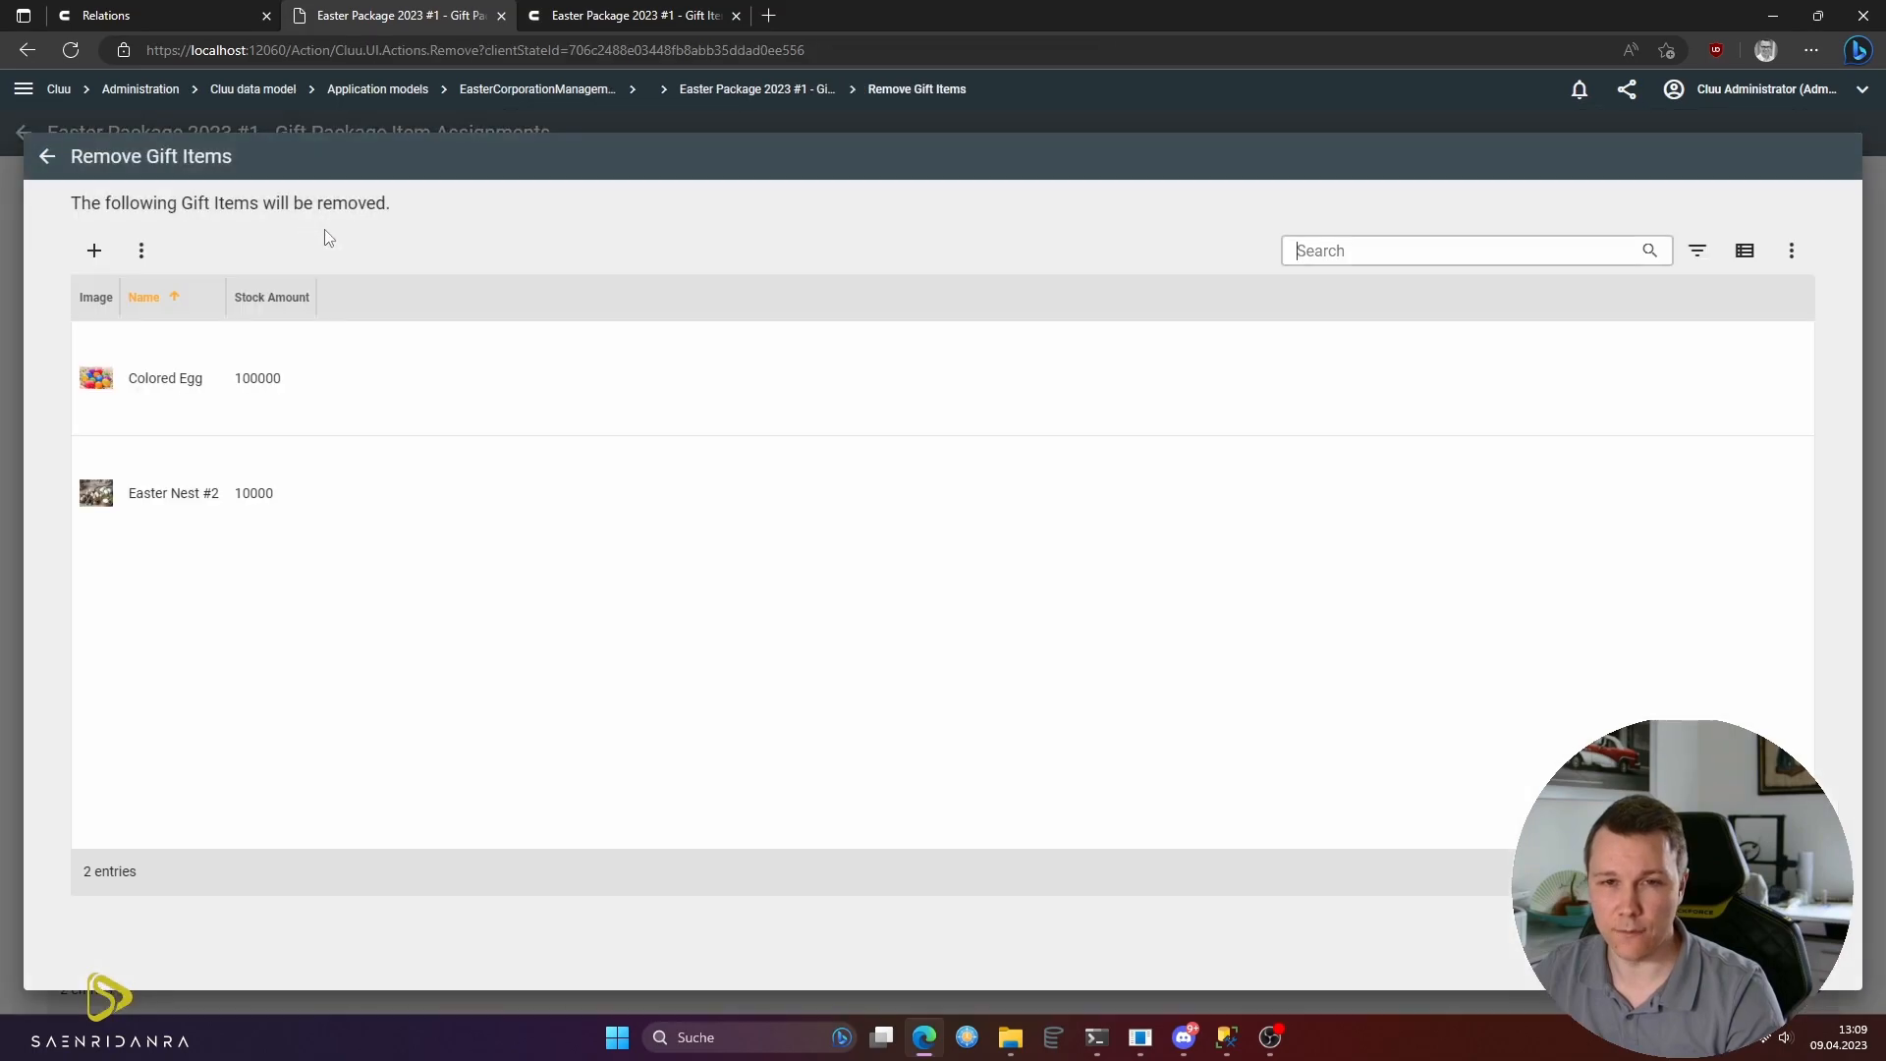
pyautogui.click(1774, 943)
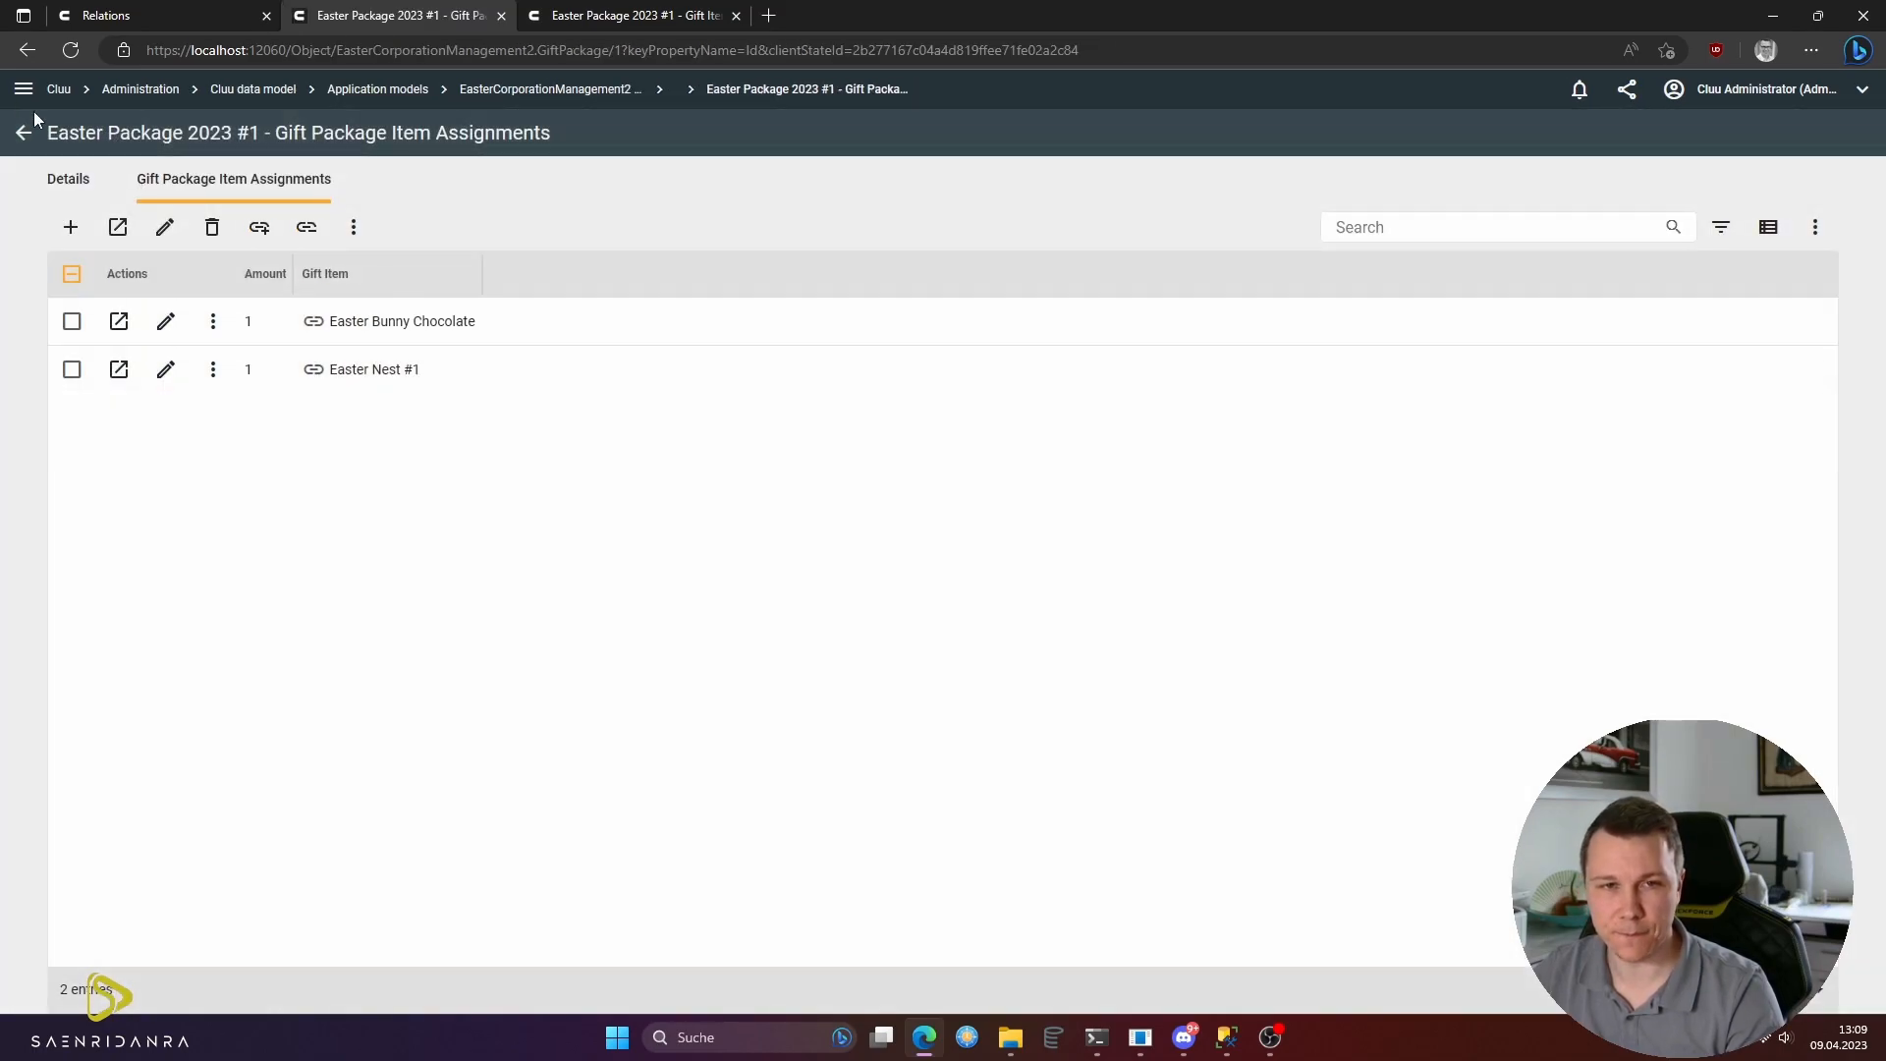
# - Return to the EasterCorporationManagement2 classes and compare with the gift item assignments view in the original Easter Corp. Management application
pyautogui.click(19, 141)
pyautogui.click(23, 134)
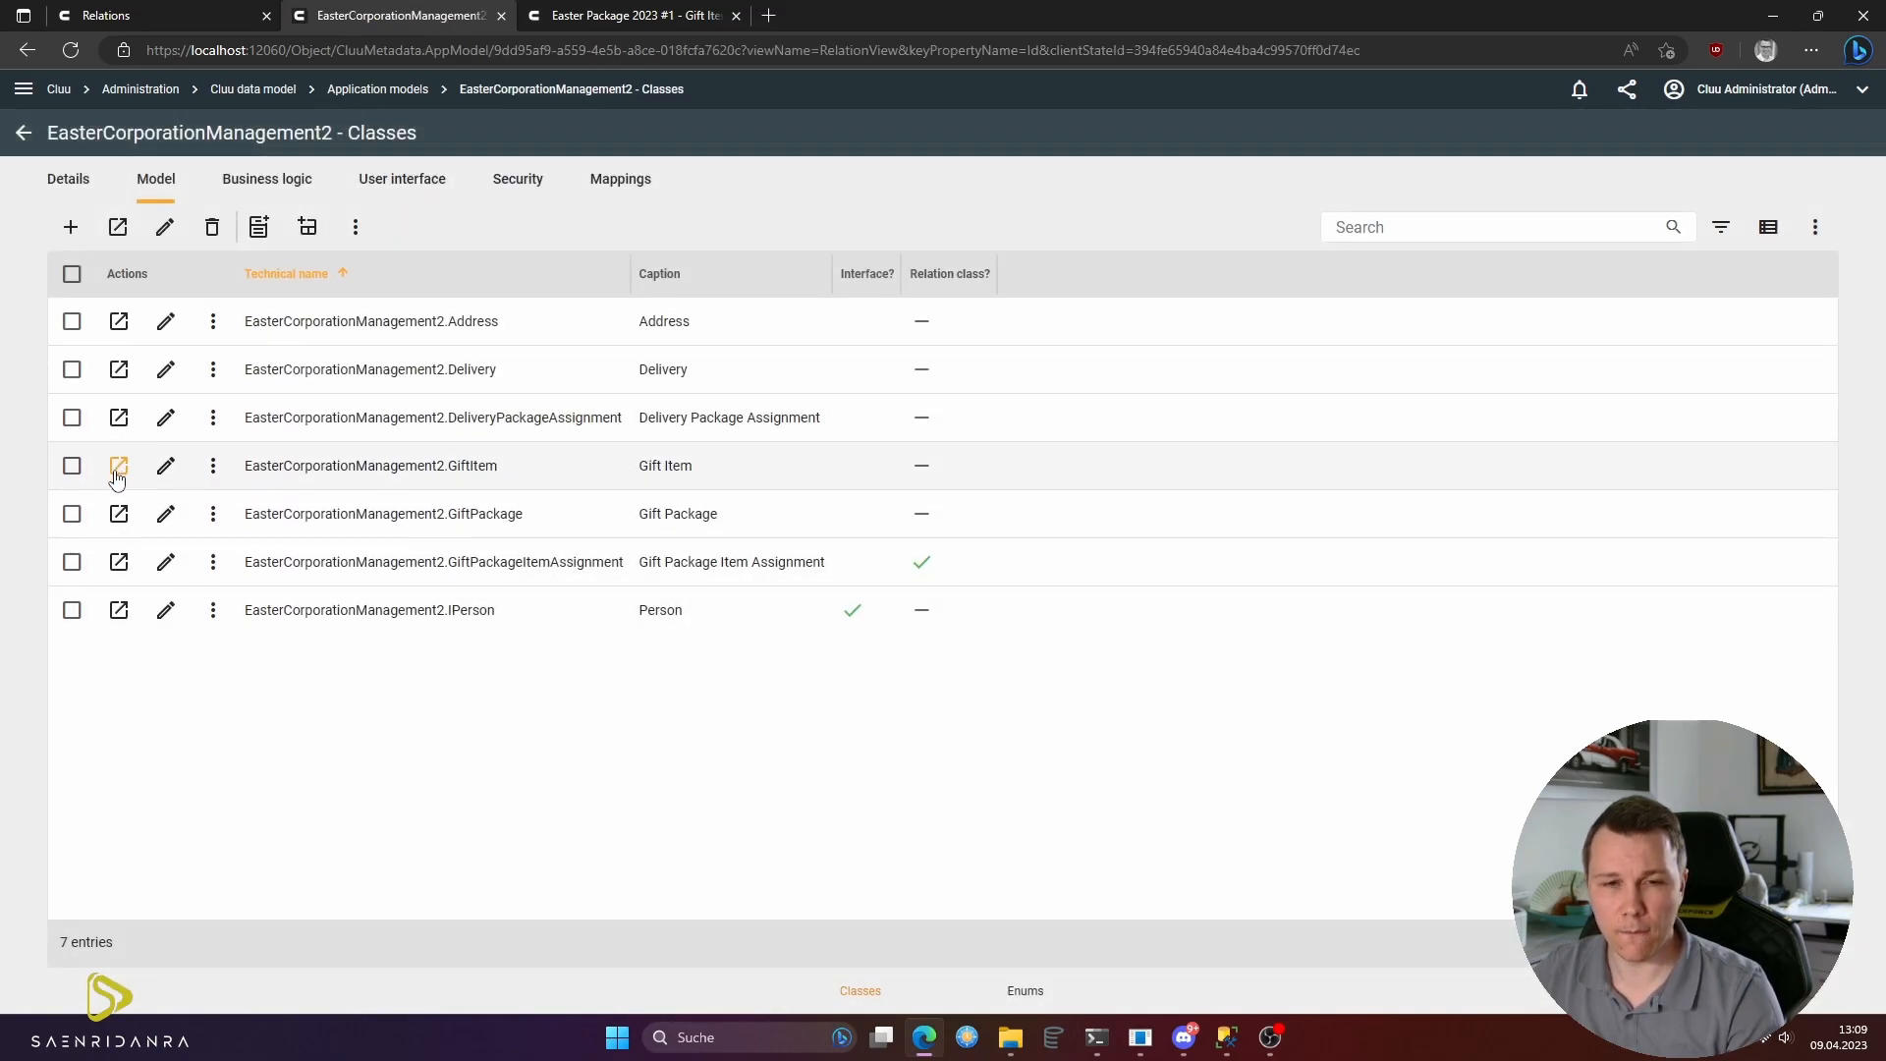
pyautogui.click(643, 12)
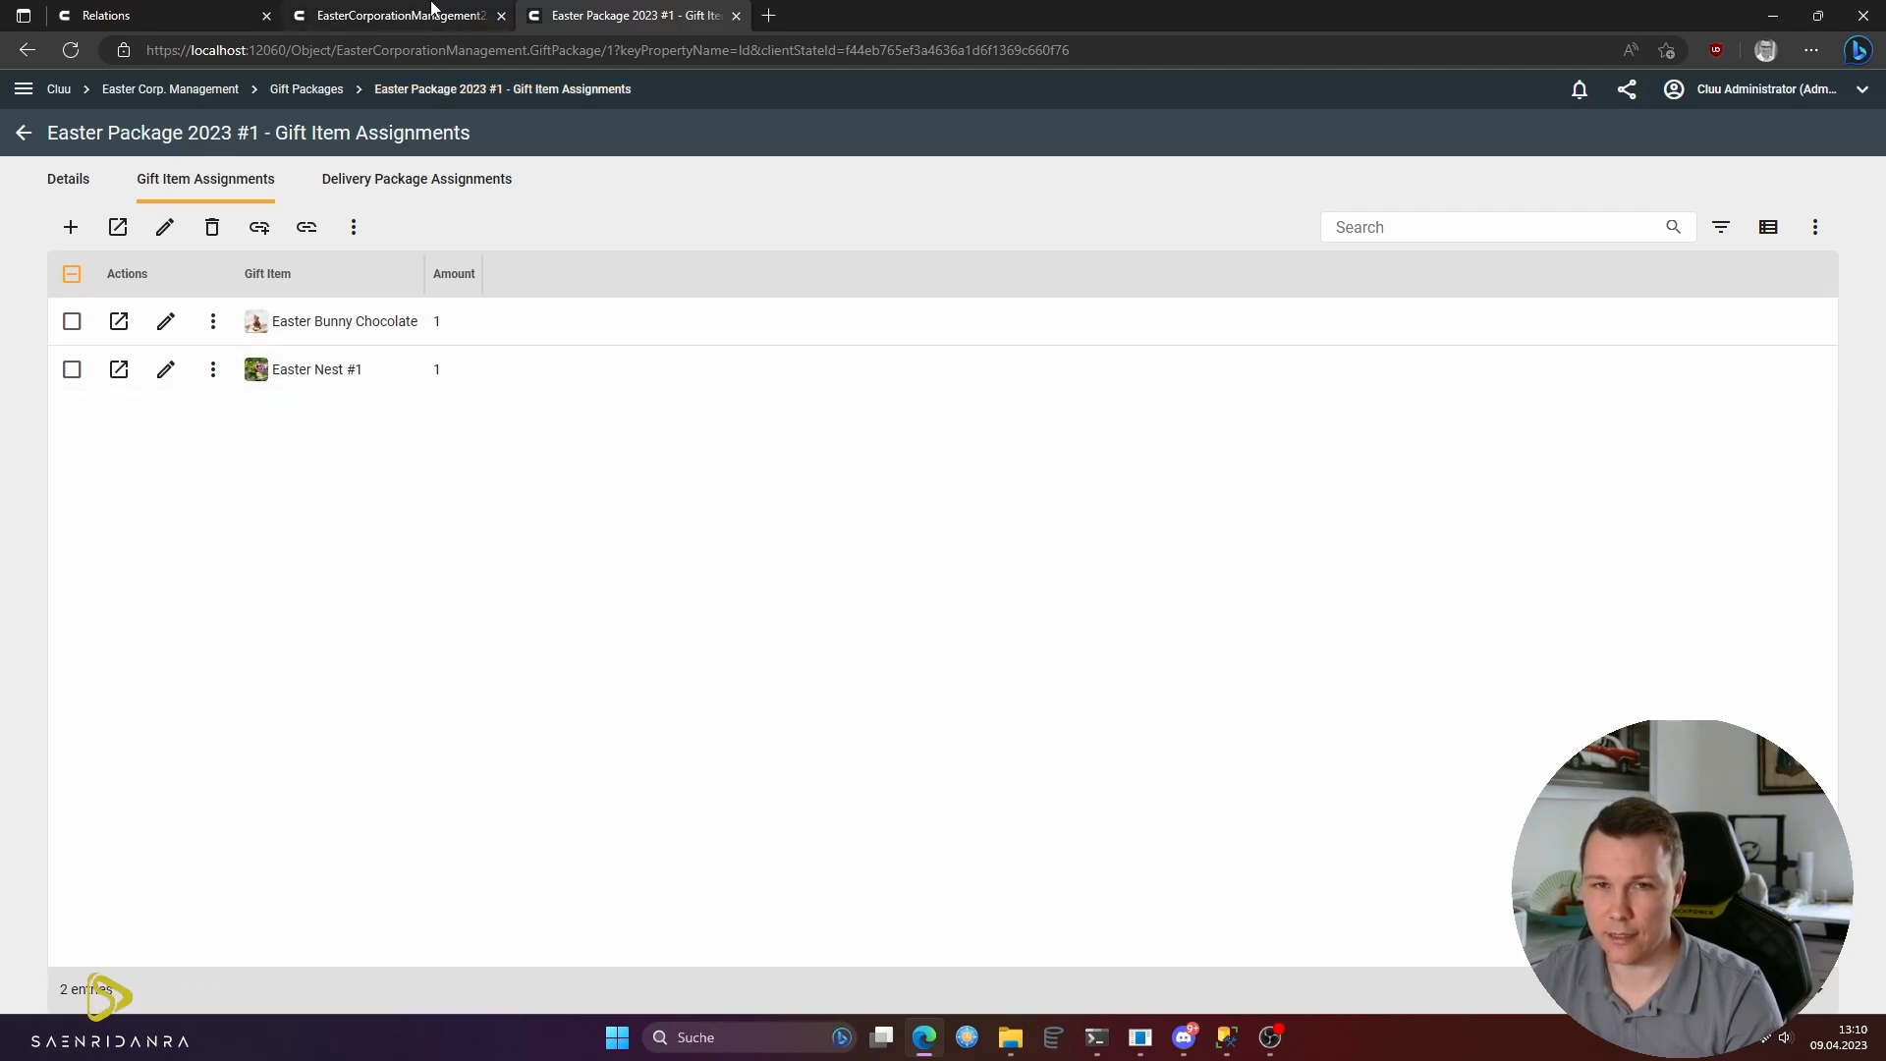
pyautogui.click(433, 12)
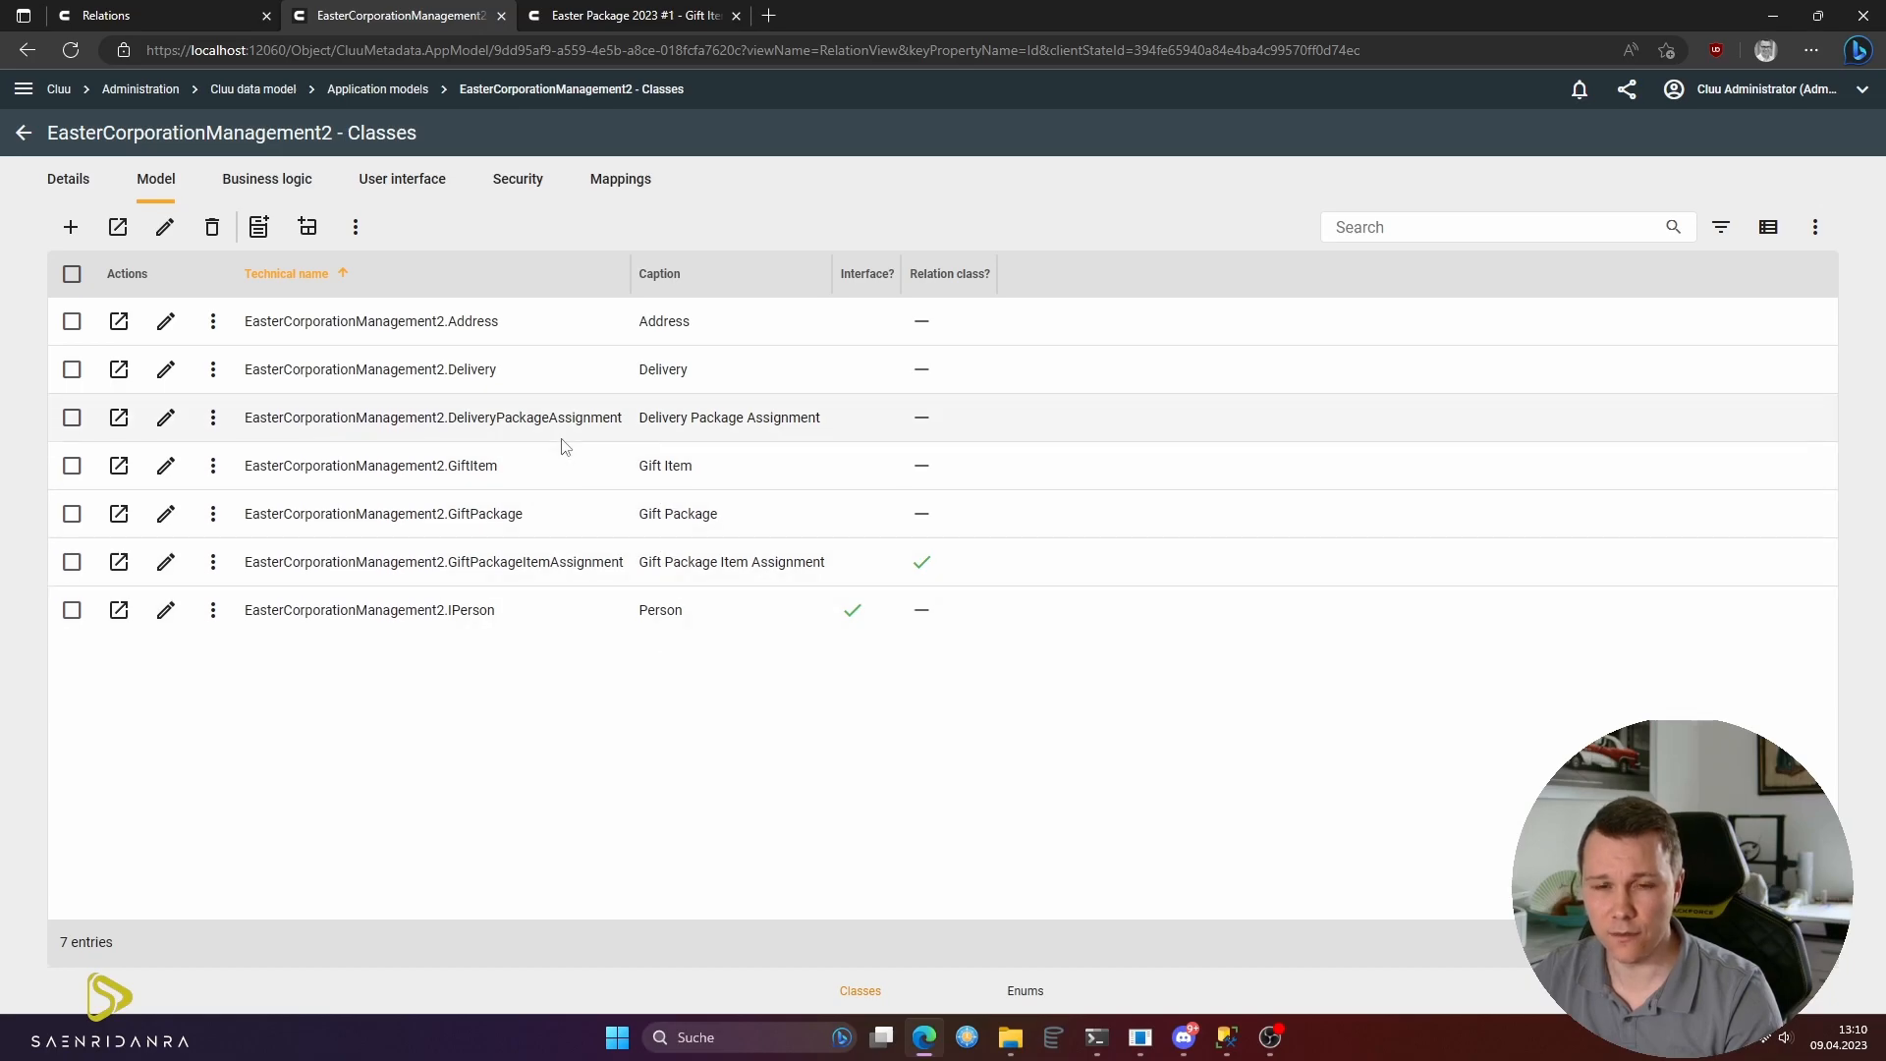
# - Edit the GiftItem class, setting the individual icon field name to ImageFileContent and the image style to Round, and save
pyautogui.click(165, 474)
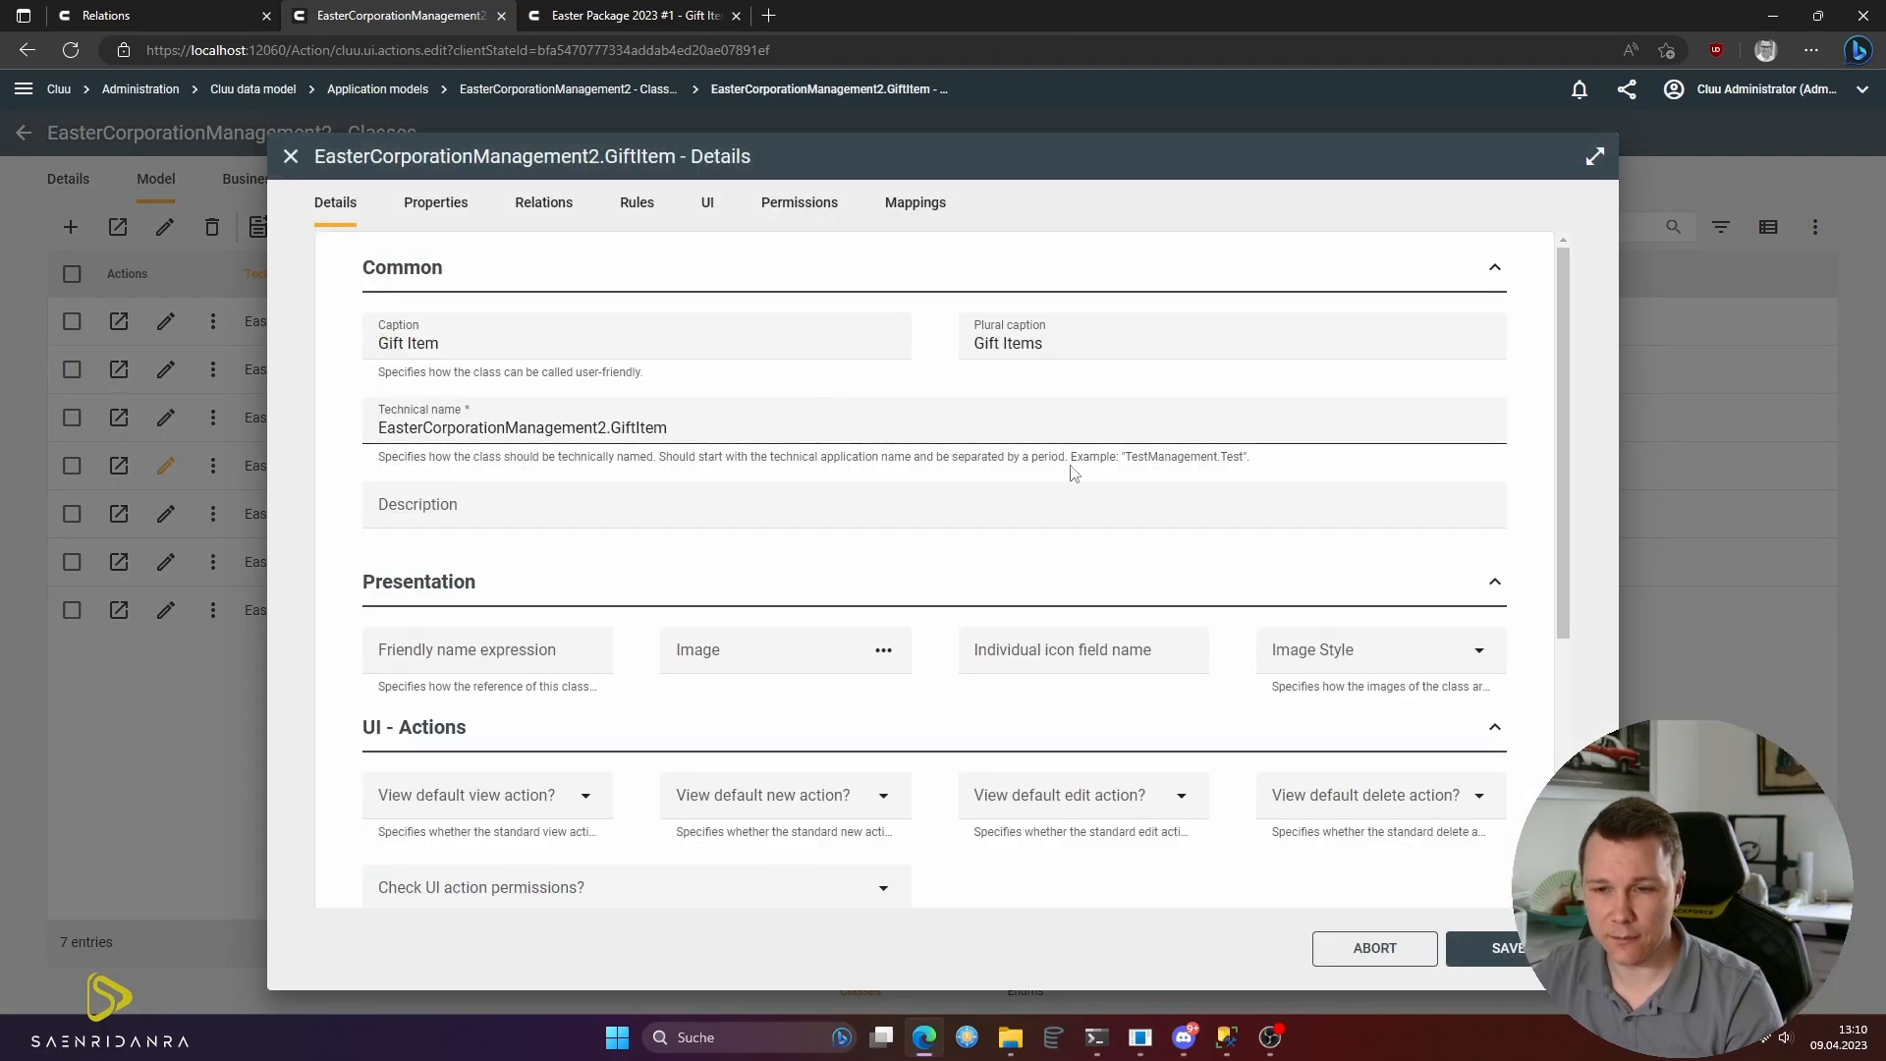
pyautogui.scroll(-1, 1056, 464)
pyautogui.click(982, 555)
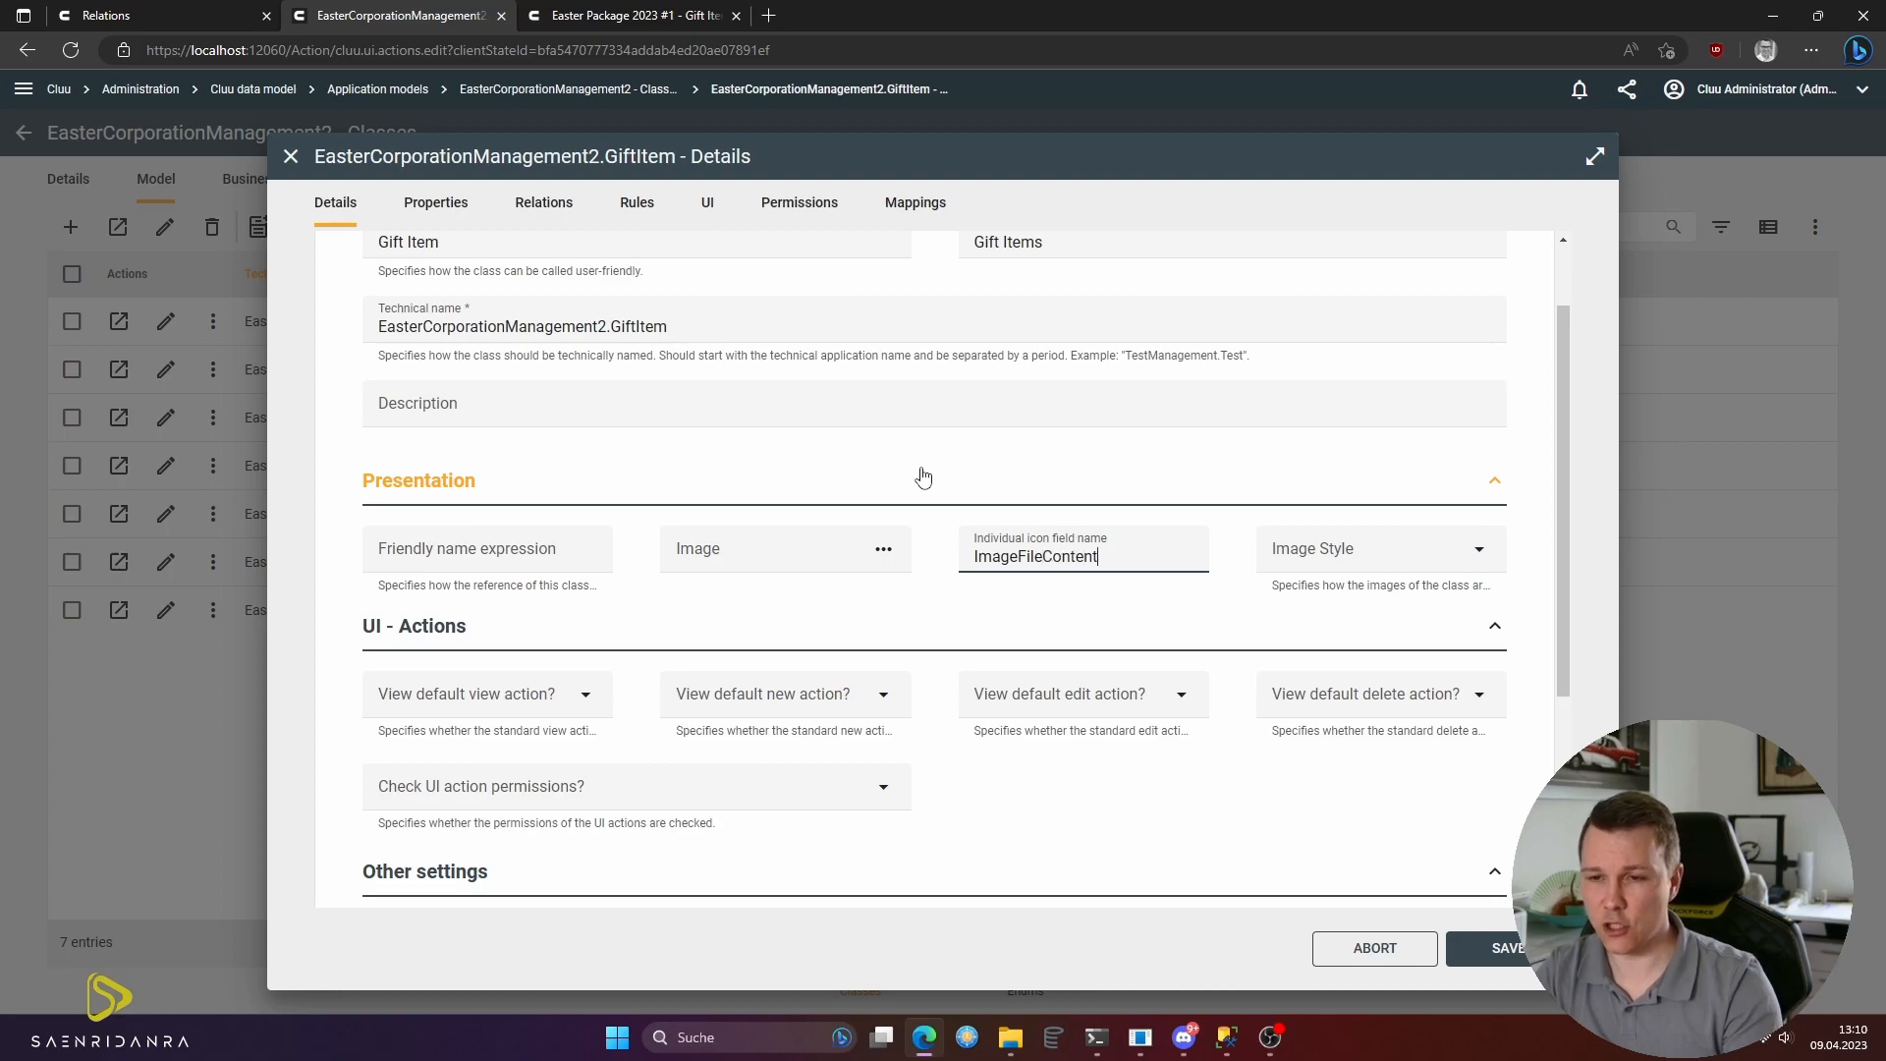
pyautogui.scroll(1, 745, 383)
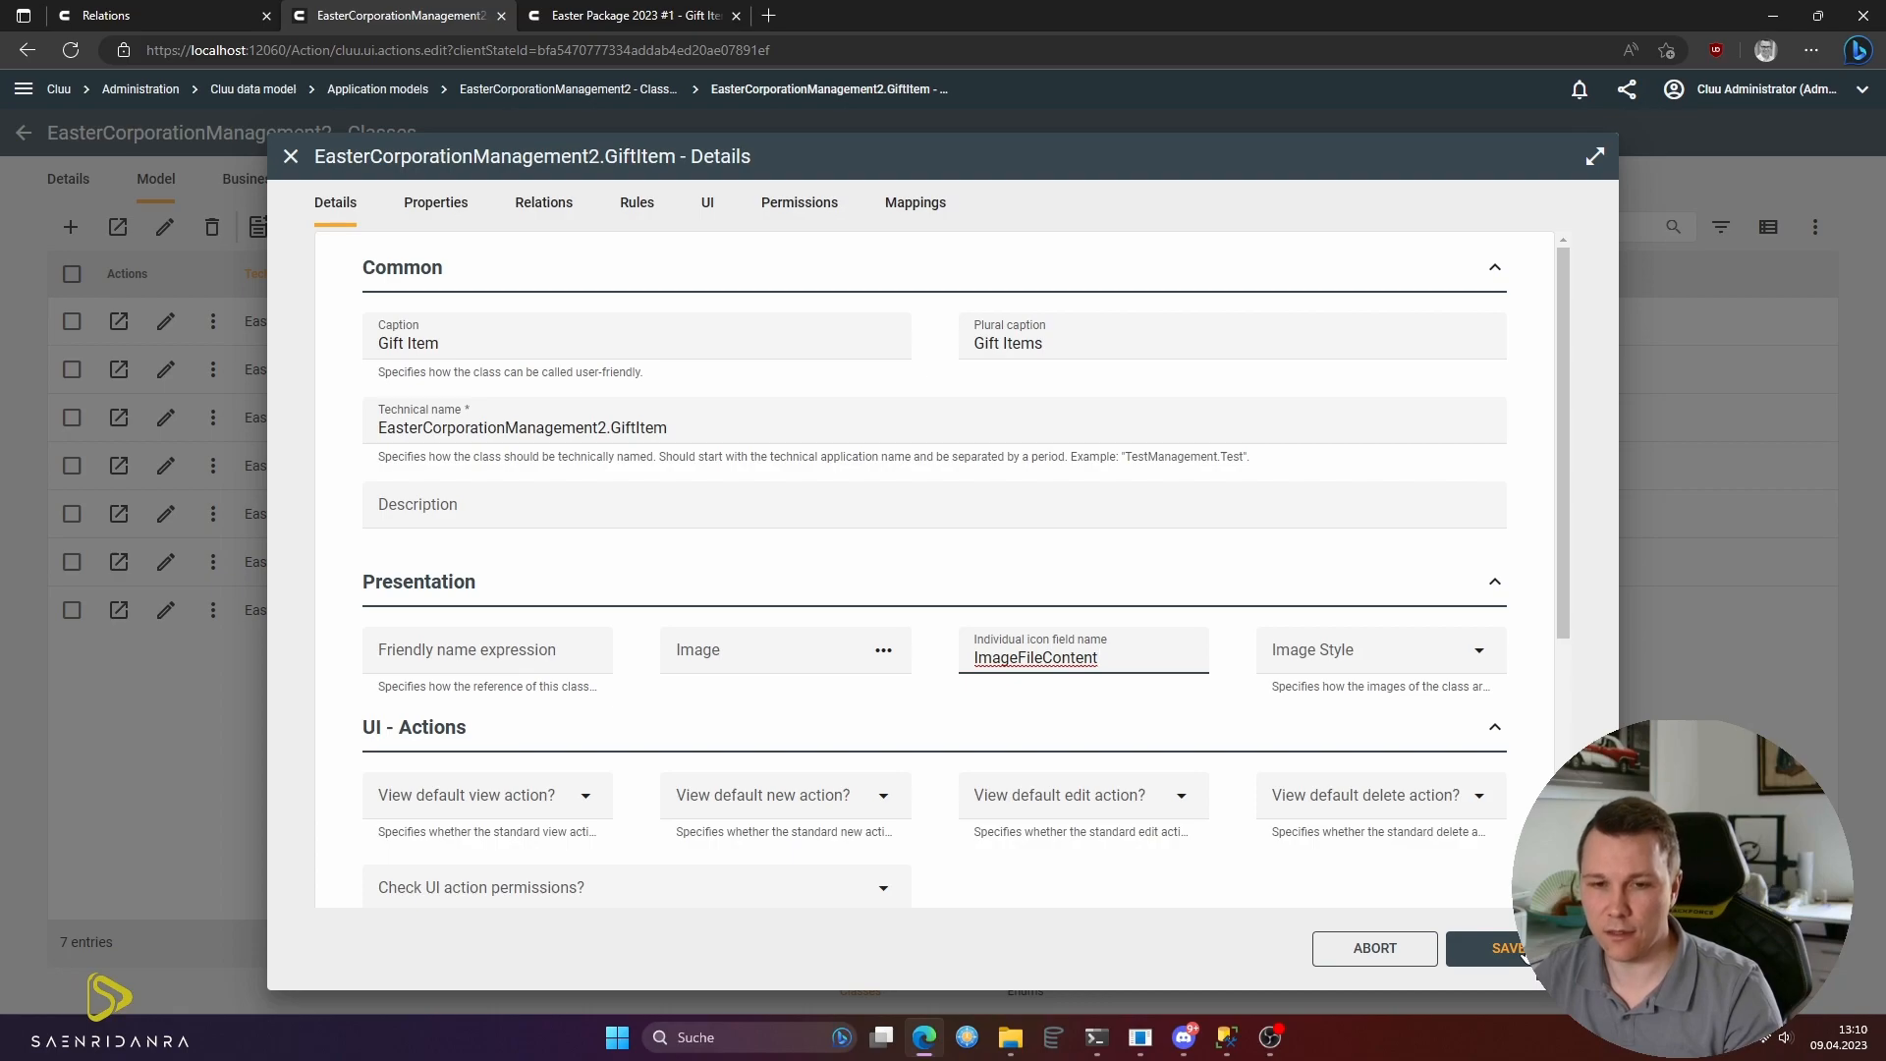
pyautogui.click(739, 657)
pyautogui.press('Escape')
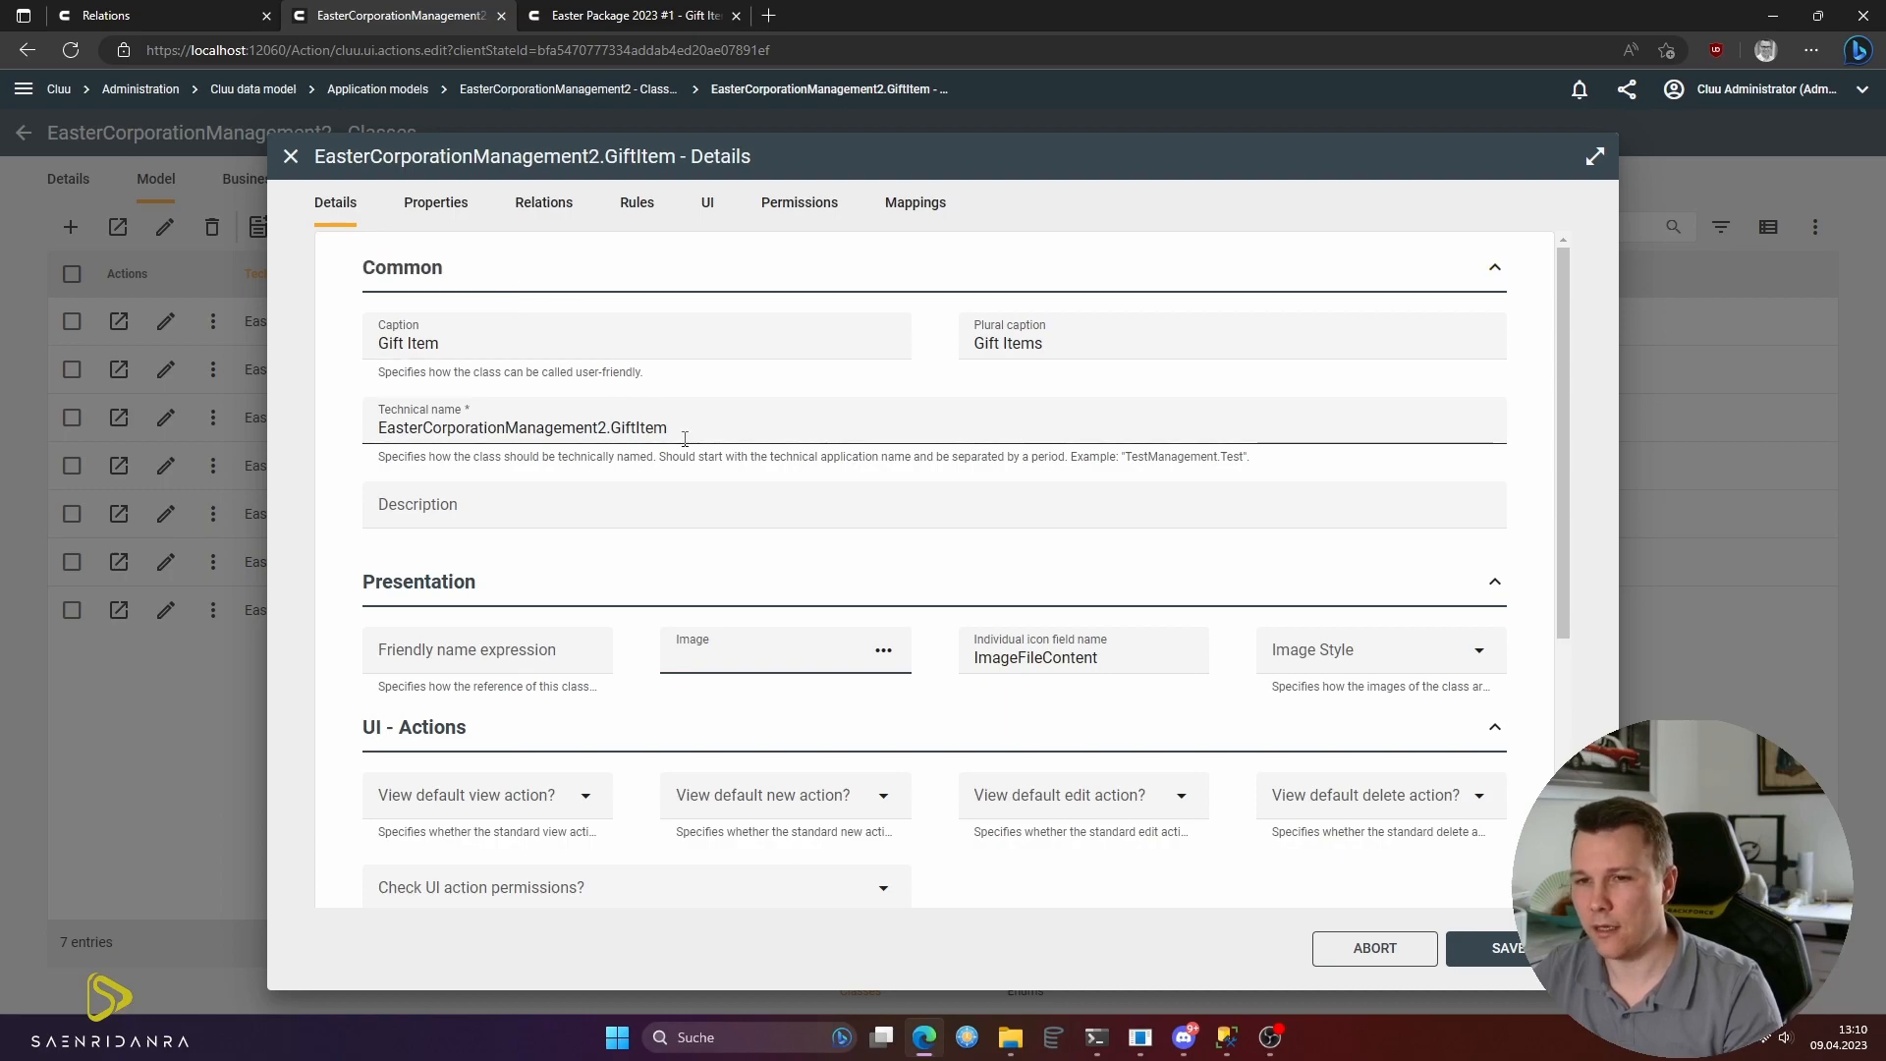
pyautogui.click(1319, 660)
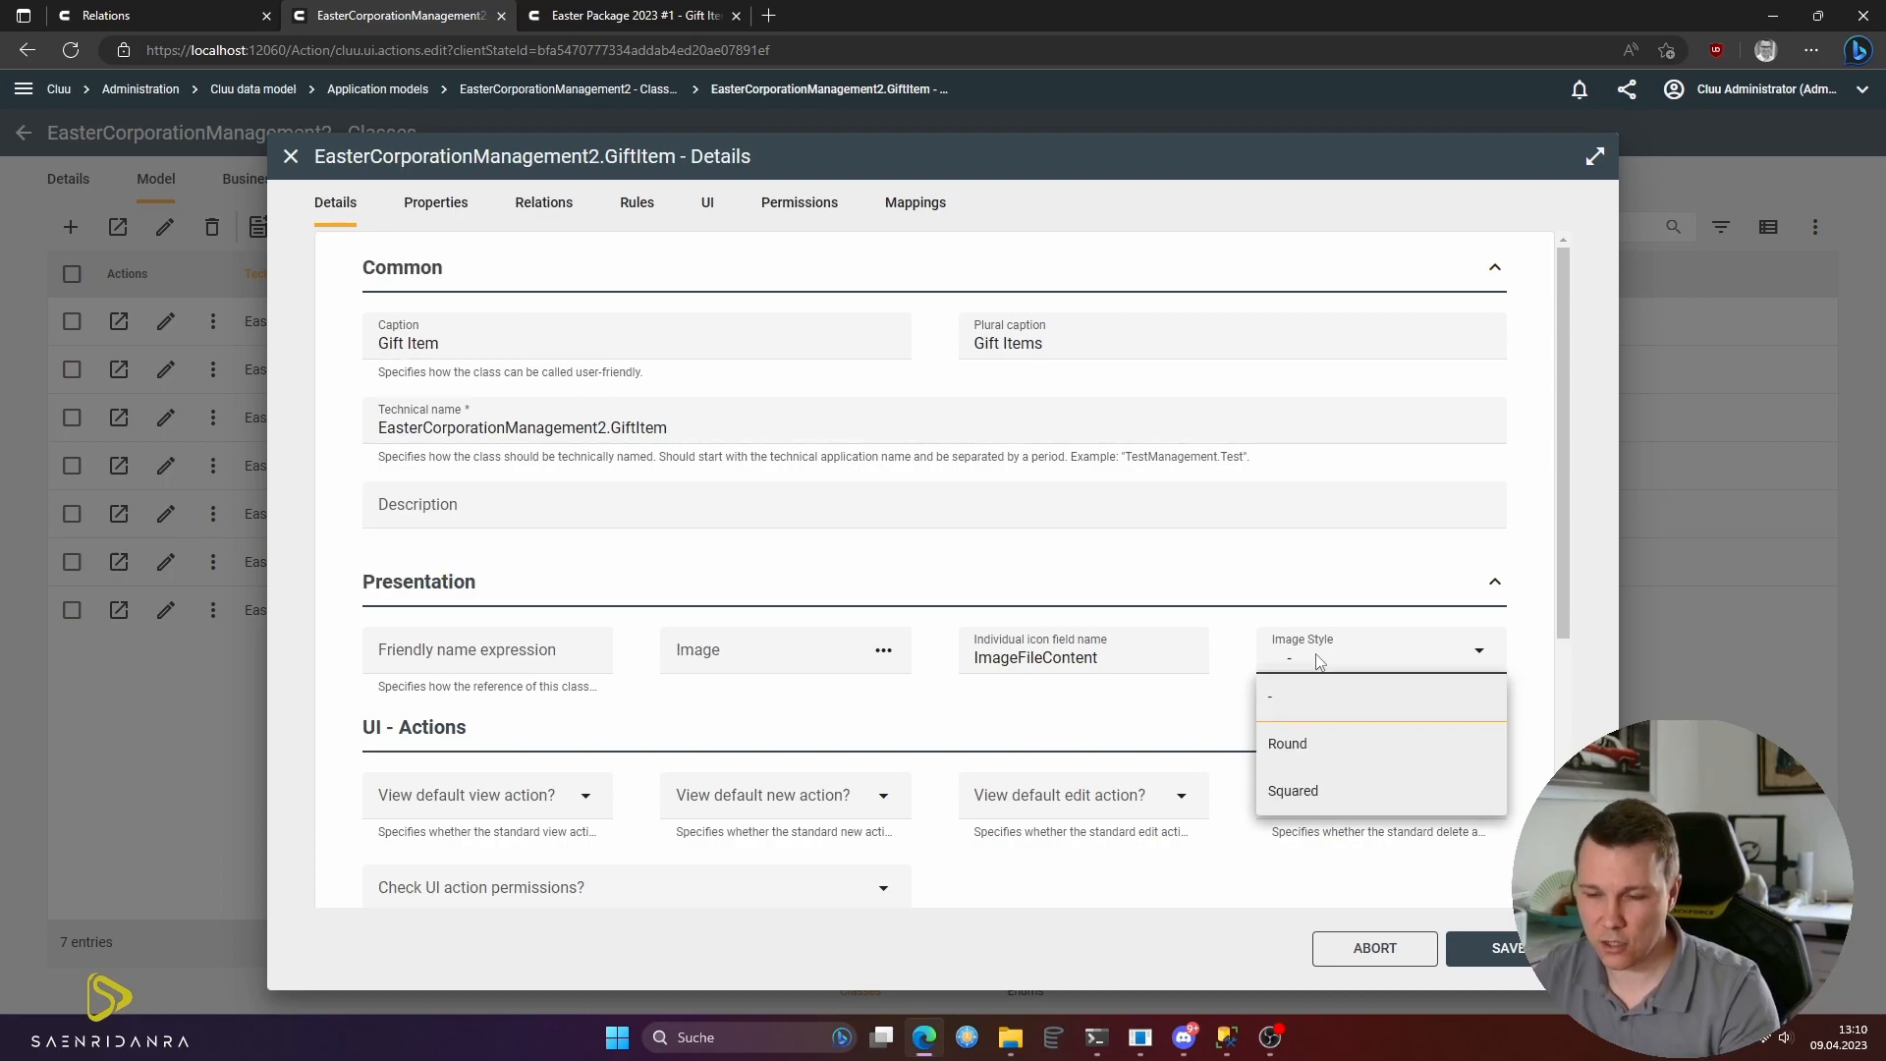
pyautogui.click(1306, 748)
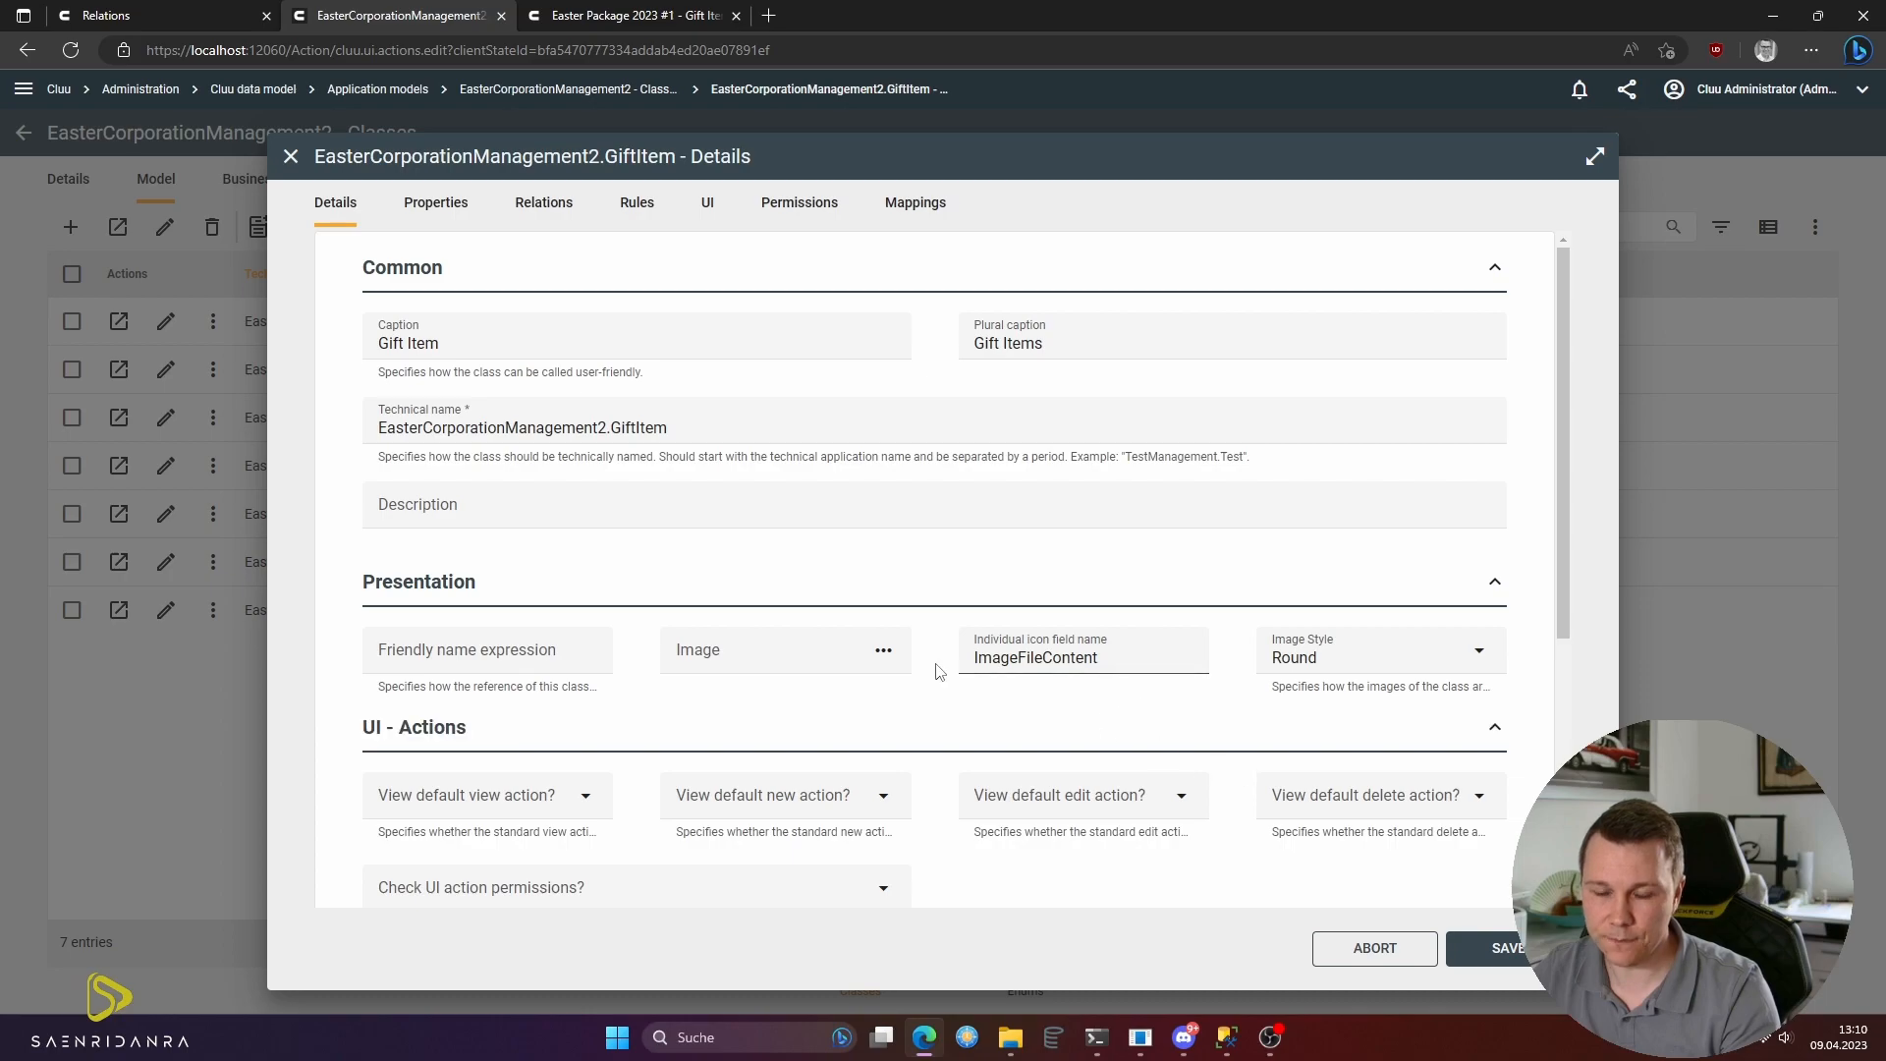
pyautogui.click(1507, 949)
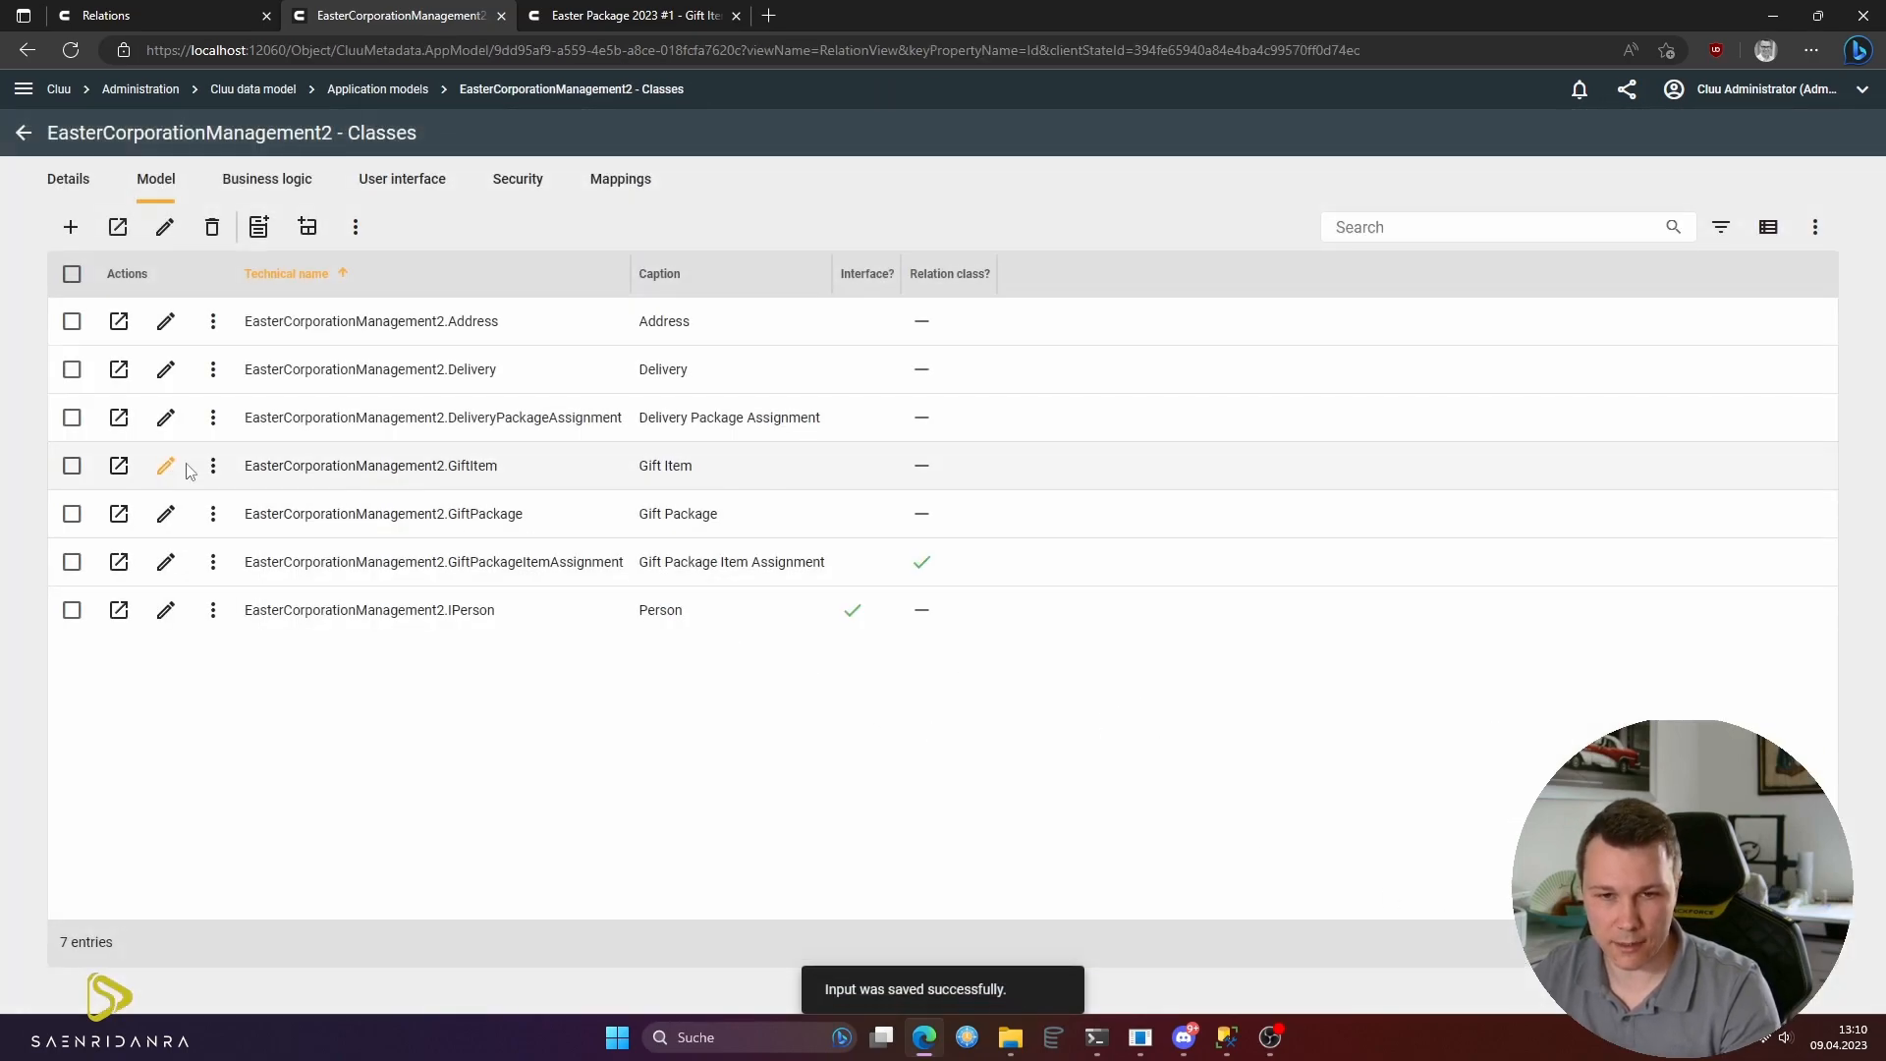
# - Check the property order of the GiftItem class and return to the class list
pyautogui.click(118, 467)
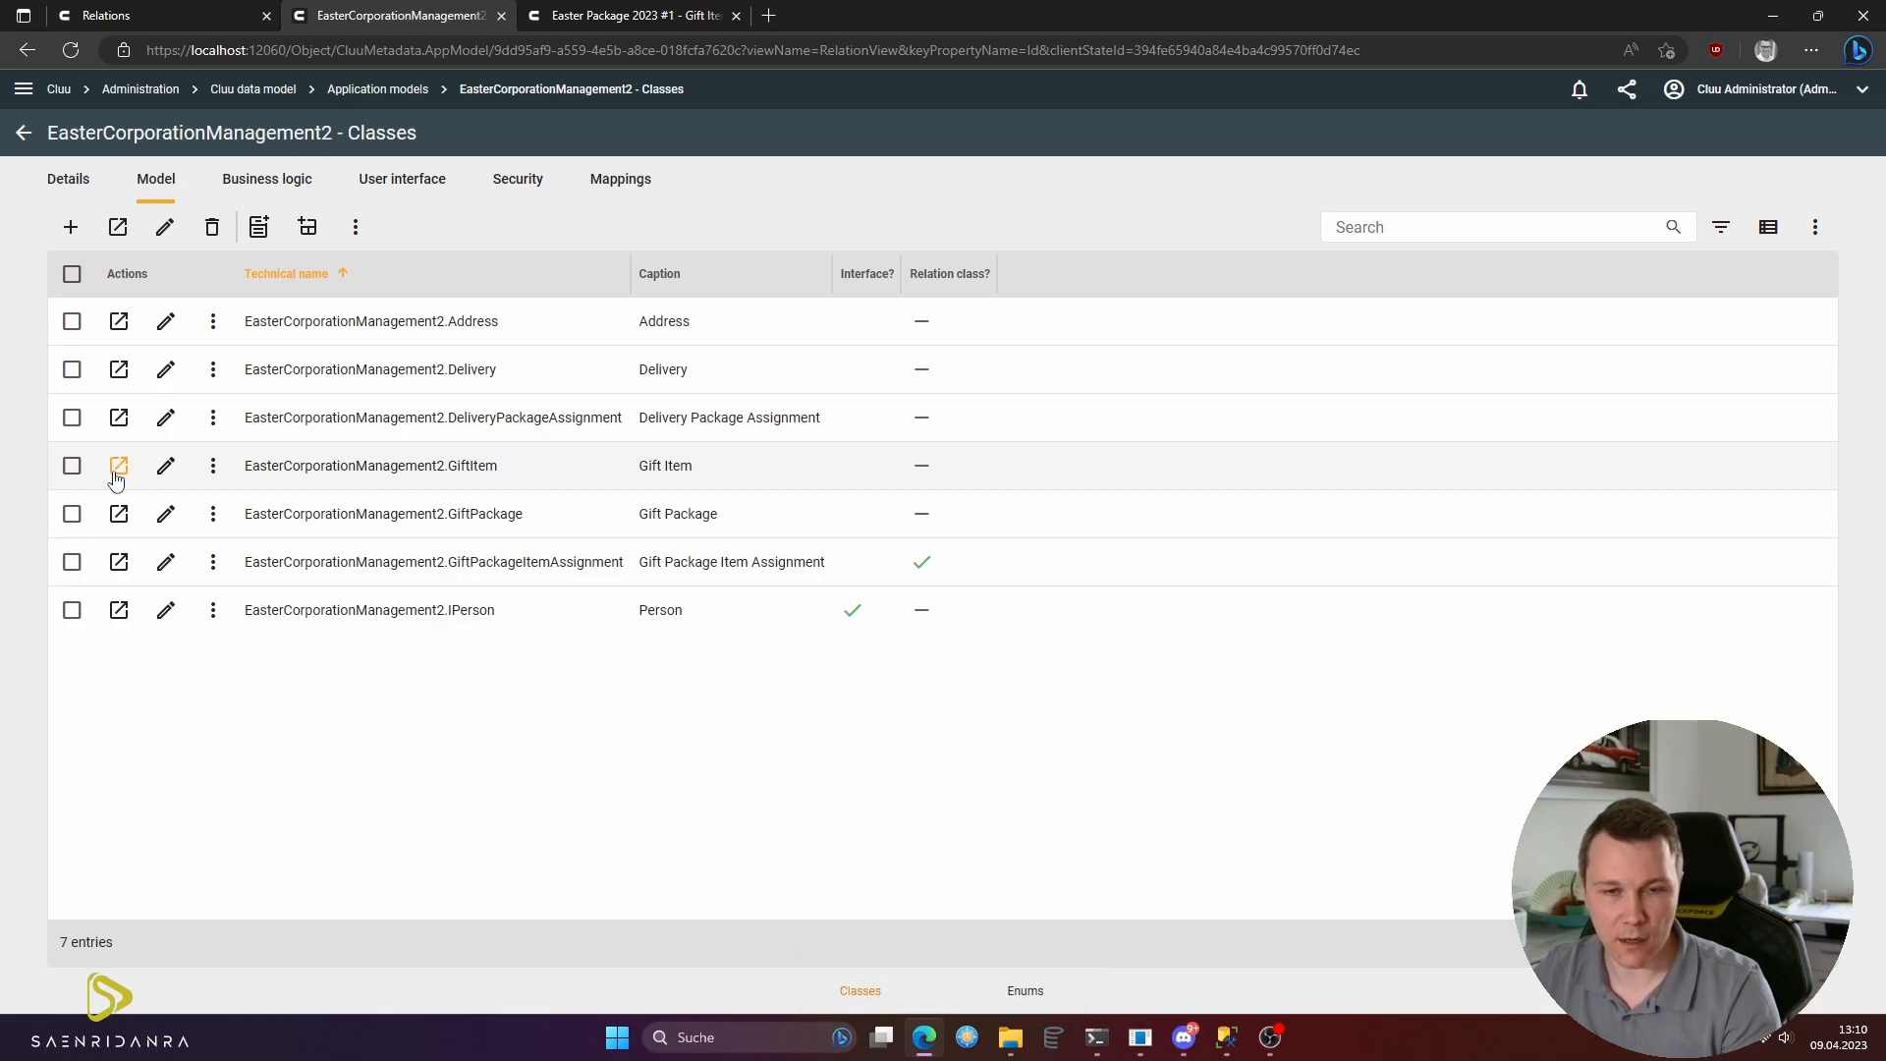
pyautogui.click(170, 182)
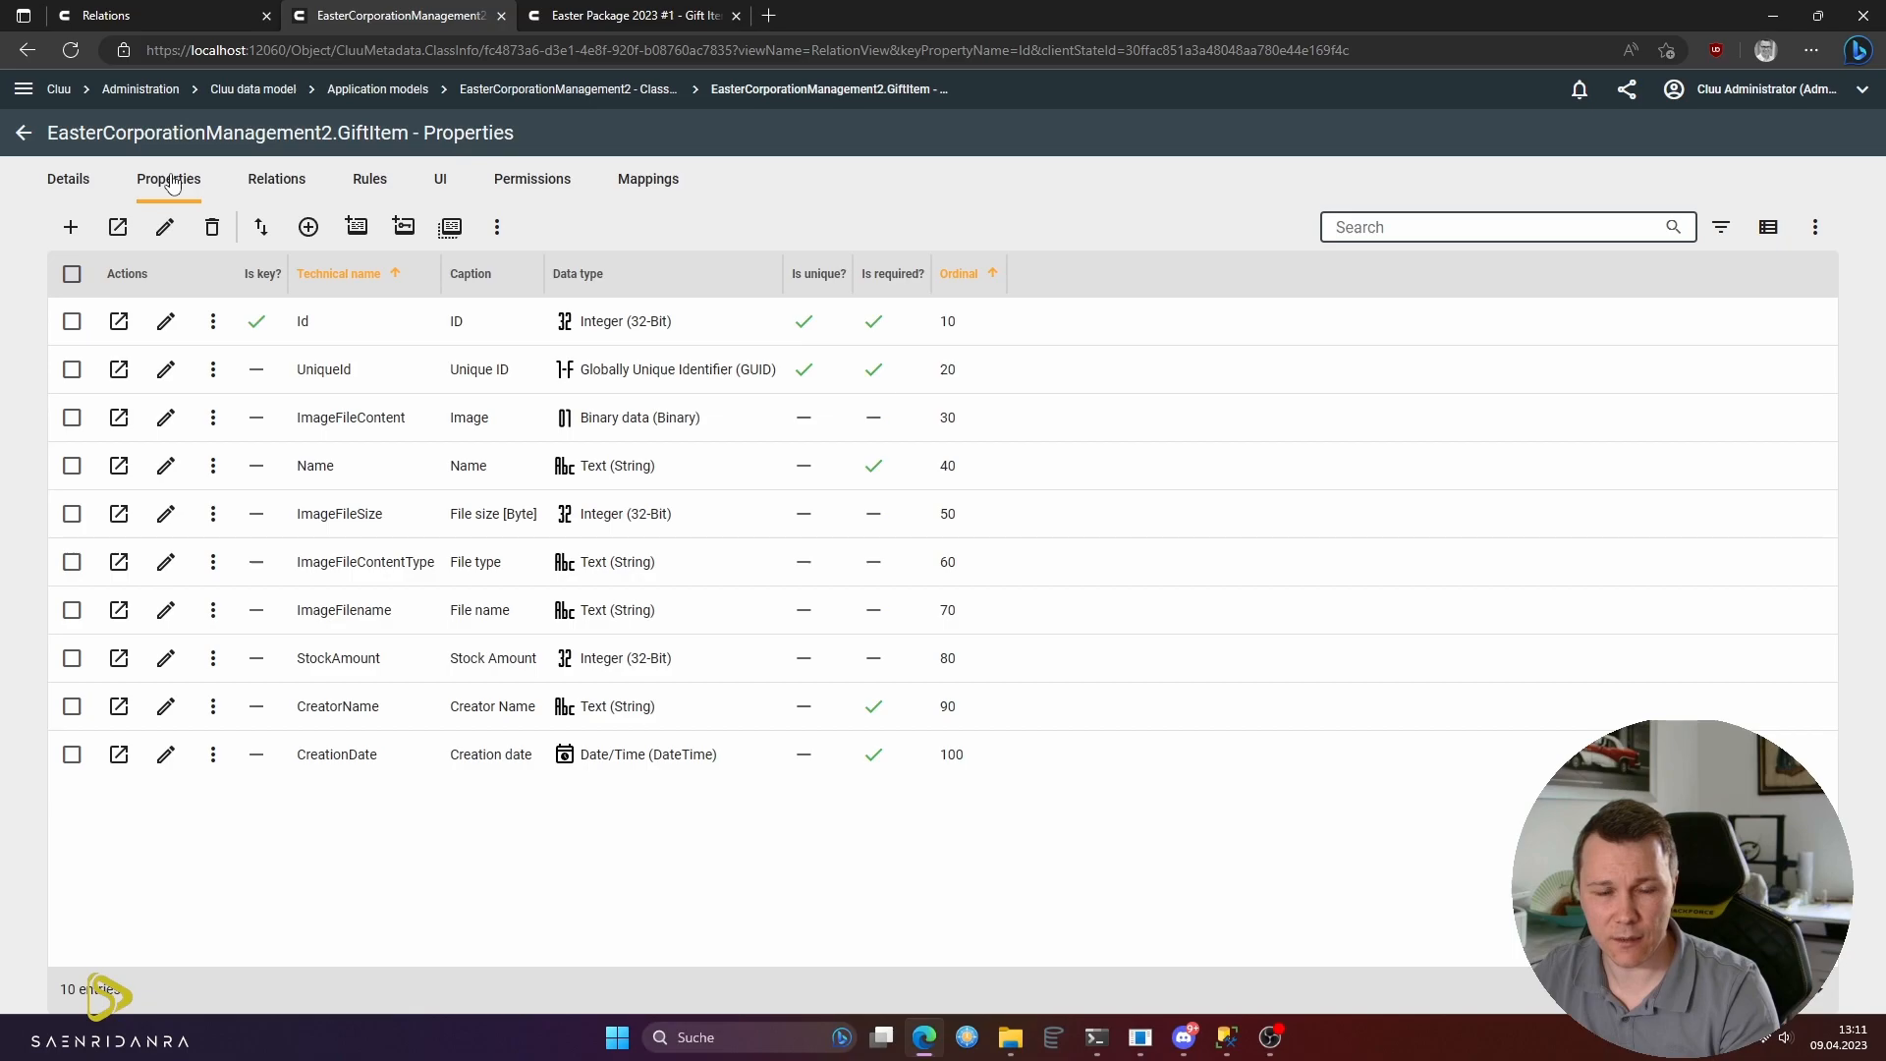
pyautogui.hotkey('alt', 'Left')
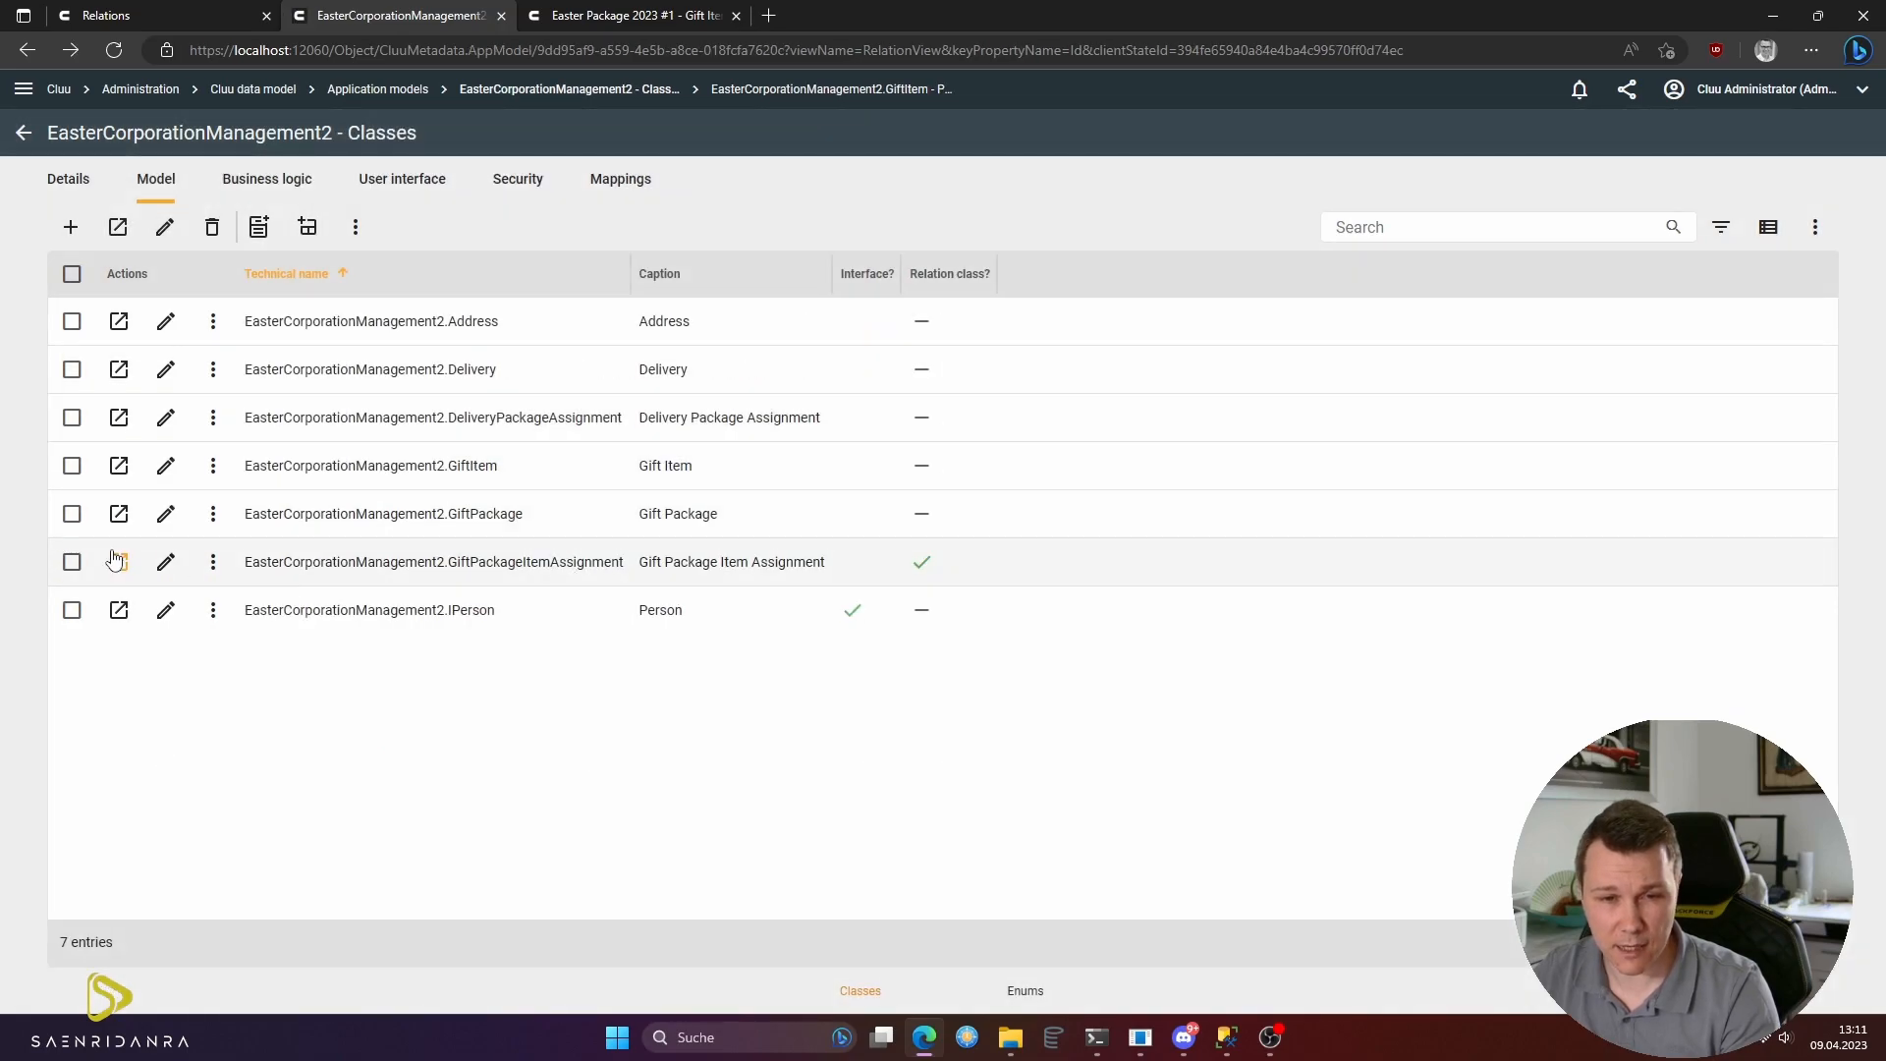
# - Reorder the GiftPackageItemAssignment properties so that Amount comes last, after GiftPackageId and GiftItemId, and save the order
pyautogui.click(117, 561)
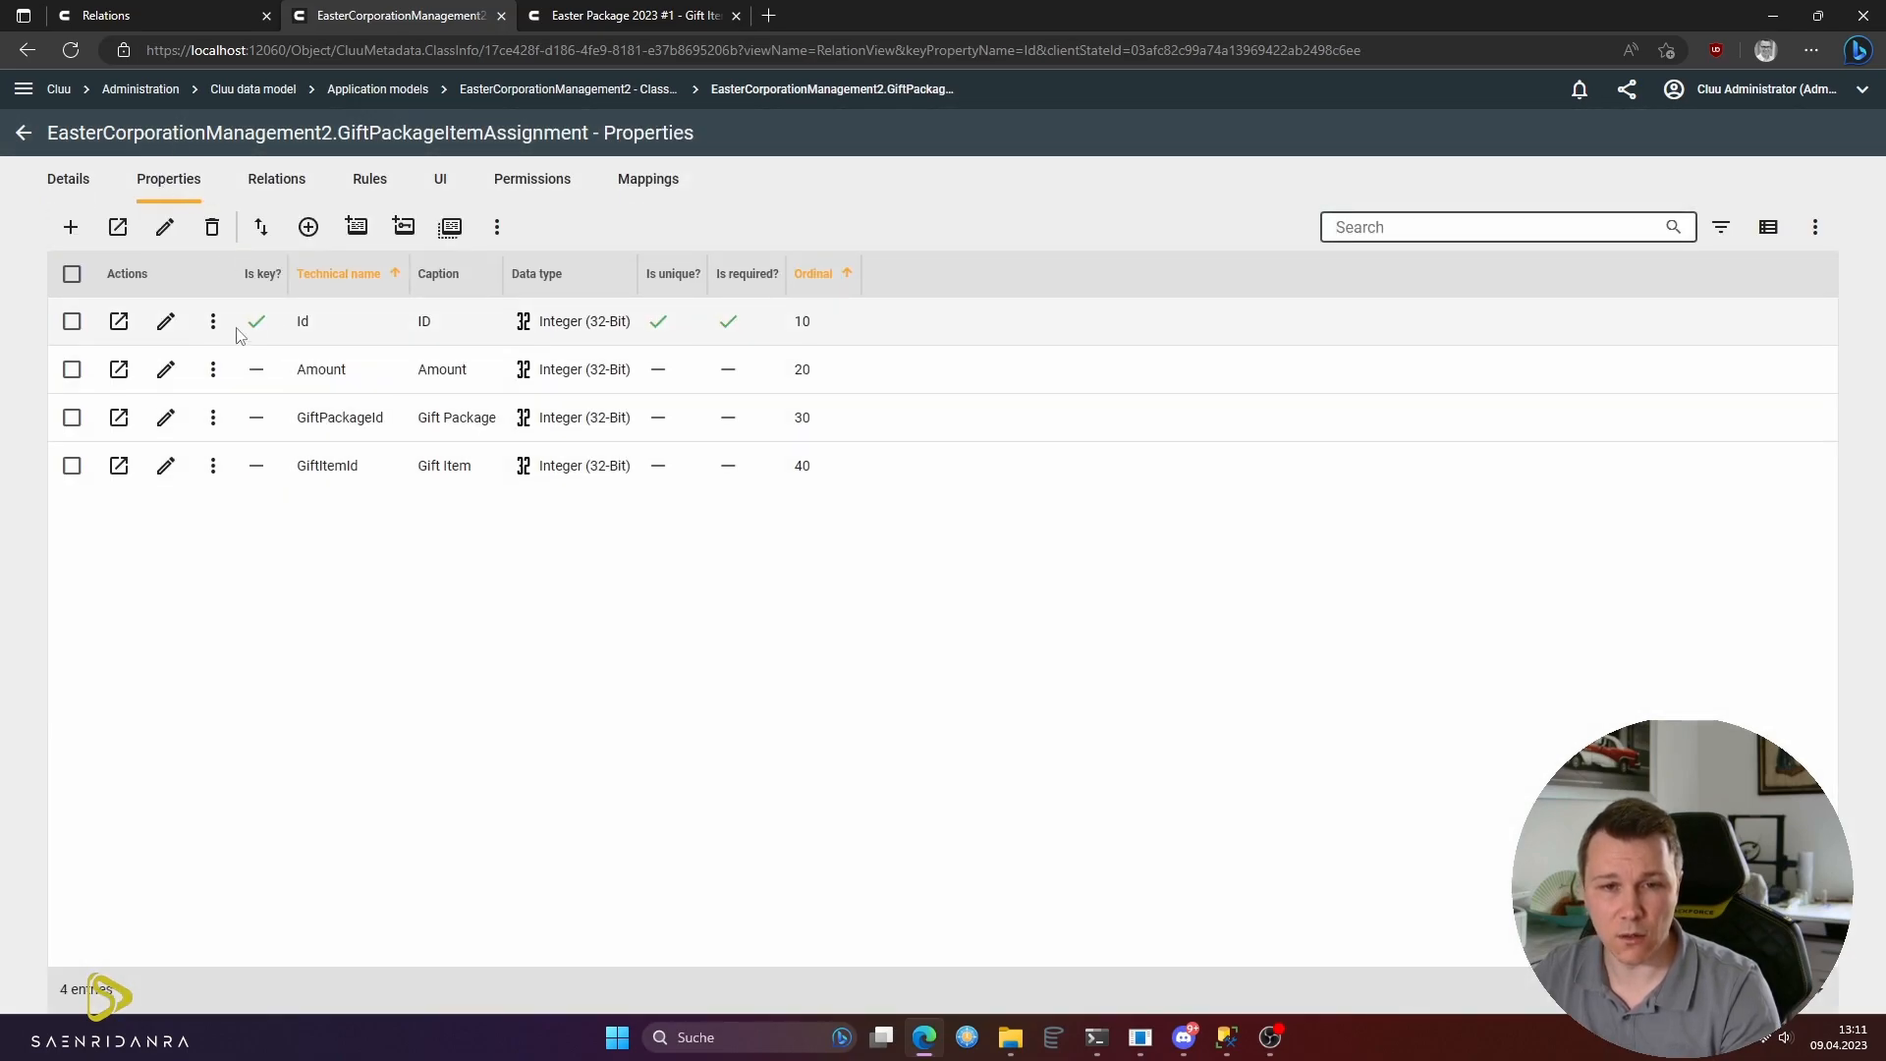
pyautogui.click(75, 277)
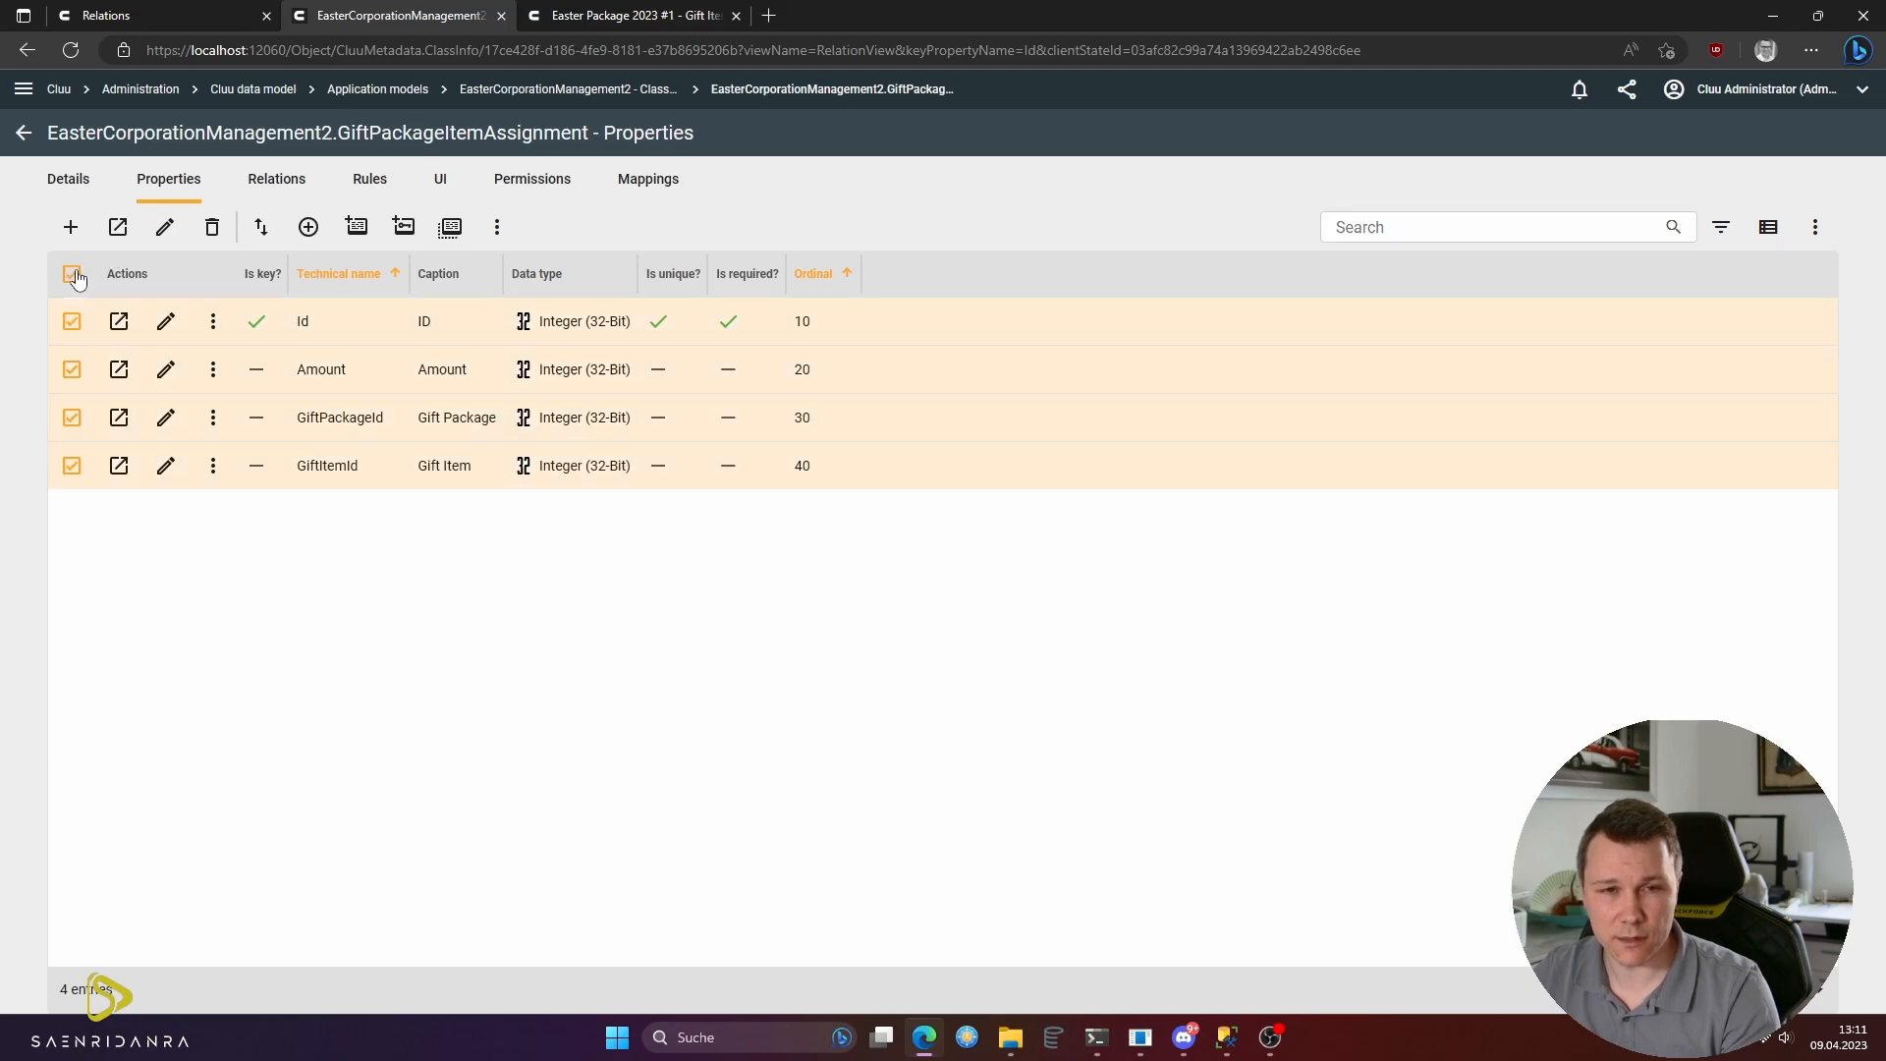
pyautogui.click(261, 226)
pyautogui.moveTo(312, 332); pyautogui.dragTo(303, 420)
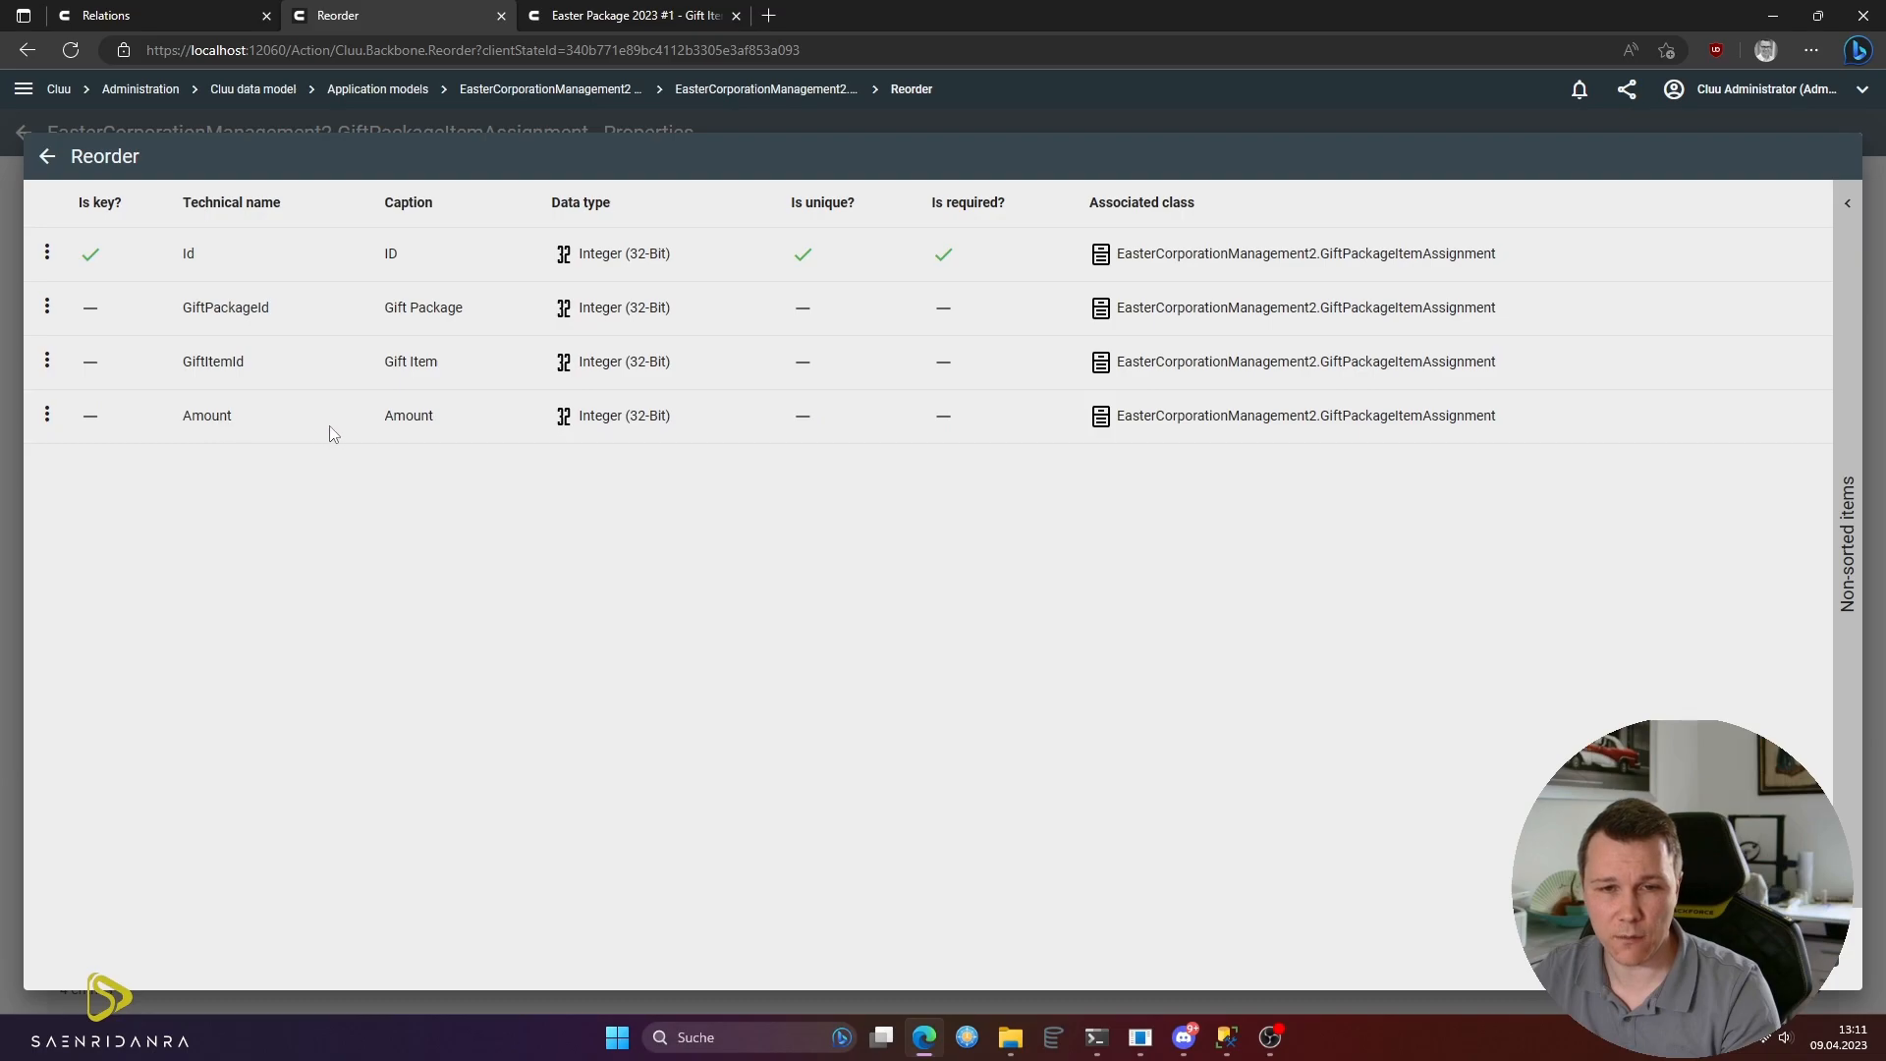
pyautogui.click(1805, 957)
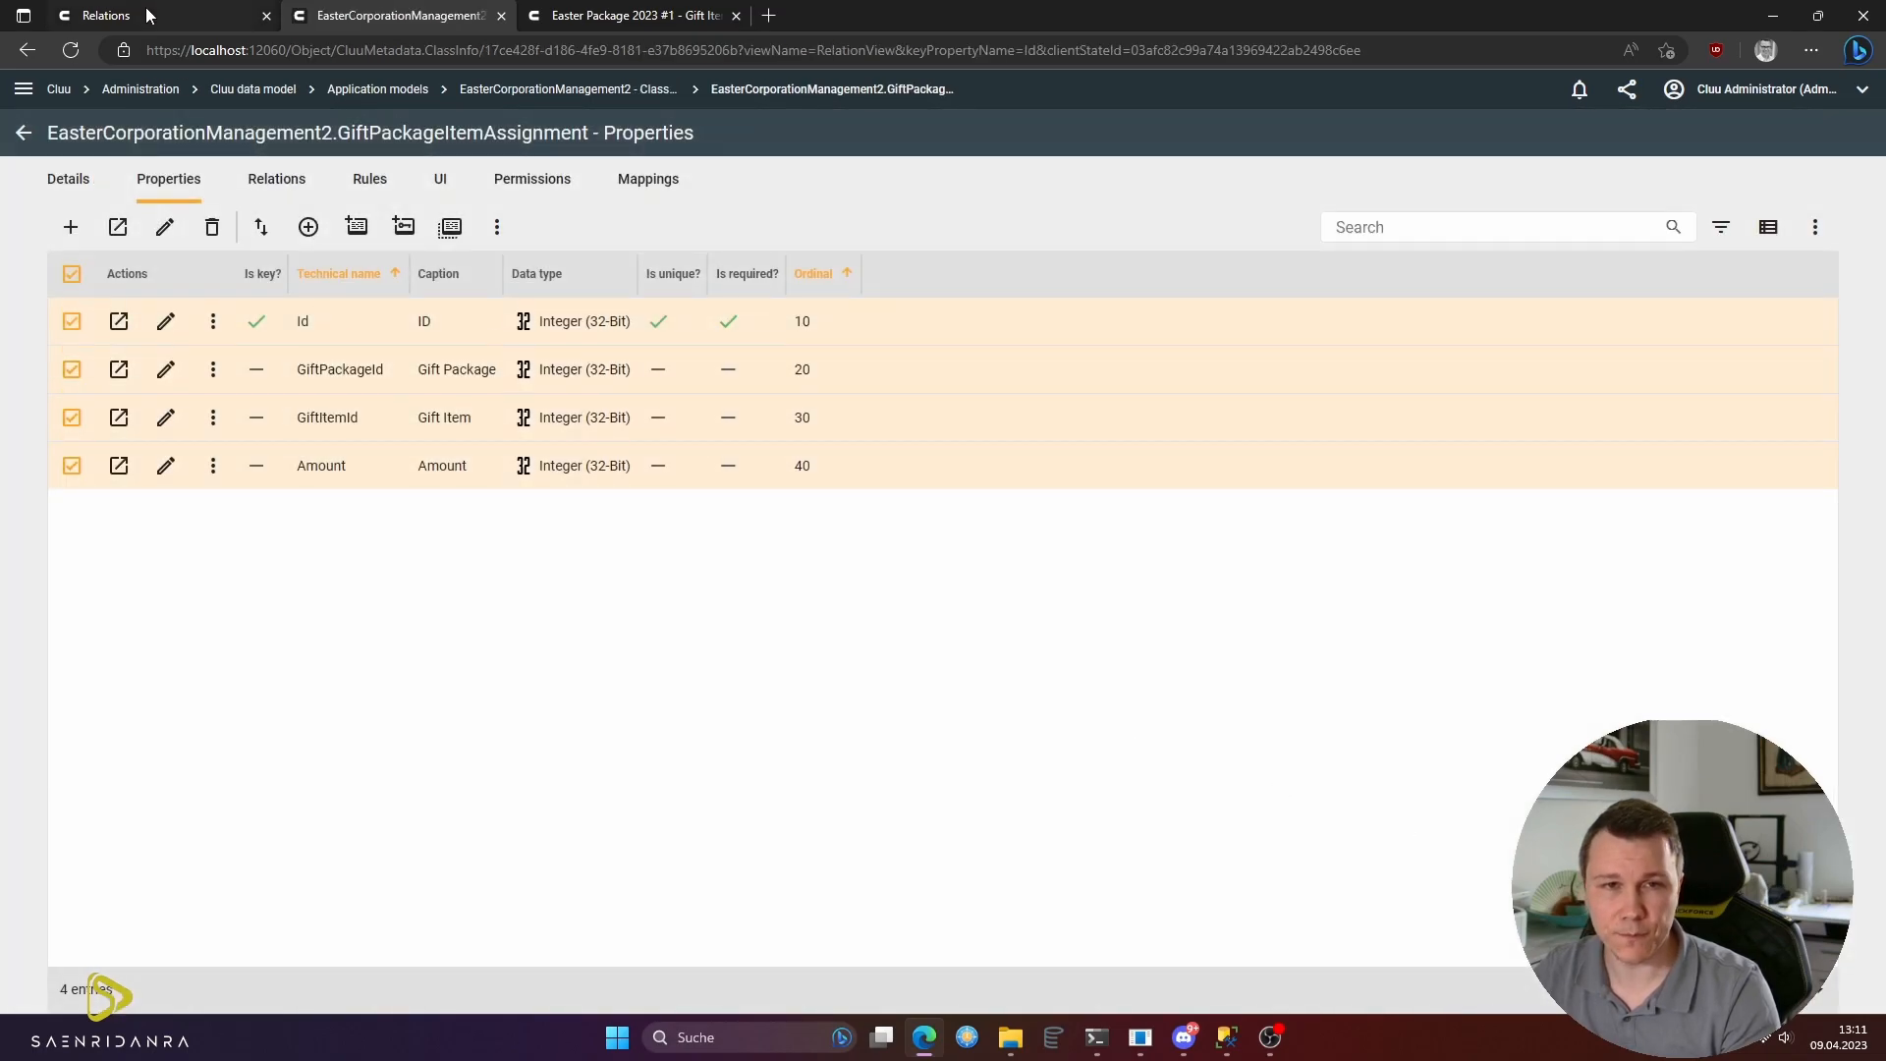
# - Run the Invalidate admin tool and return to the EasterCorporationManagement2 class list
pyautogui.click(23, 88)
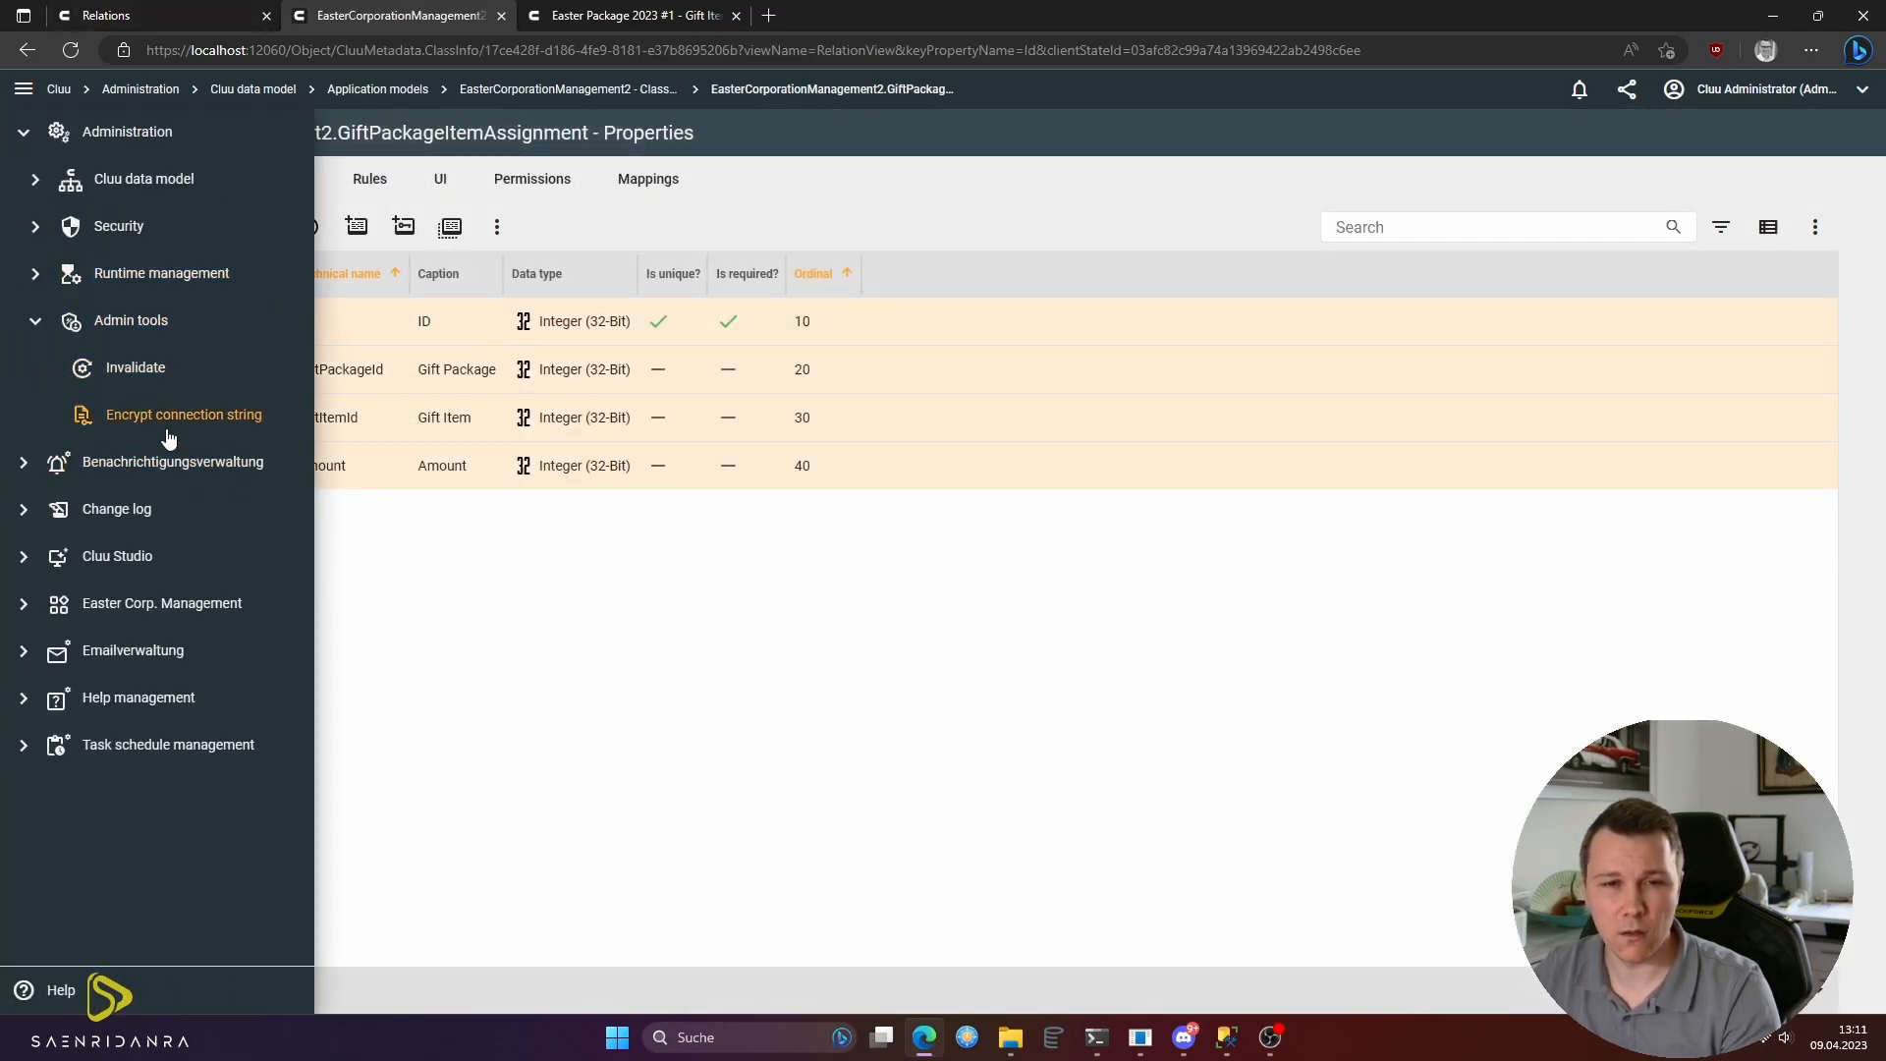
pyautogui.click(203, 386)
pyautogui.click(1158, 762)
pyautogui.hotkey('alt', 'Left')
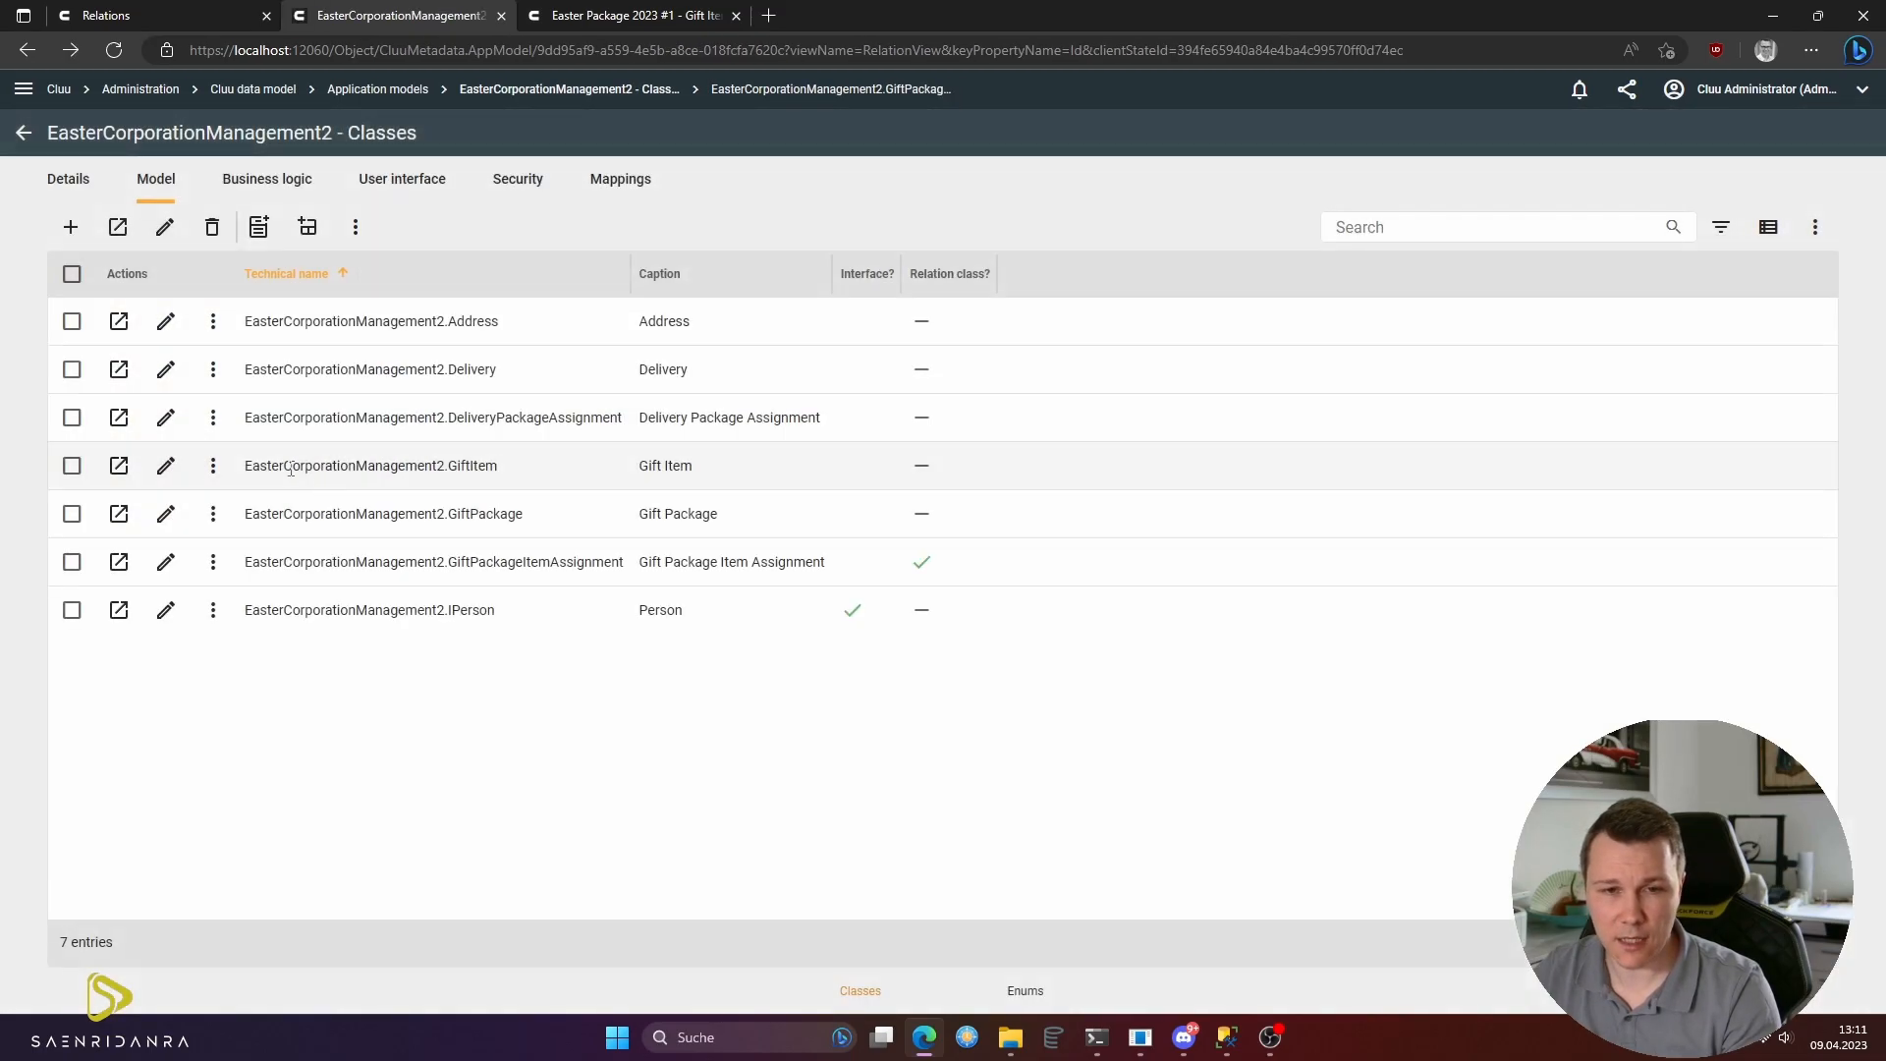
# - View the GiftPackage data, check the item assignments of Easter Package 2023 #1, and return to the class list
pyautogui.click(213, 513)
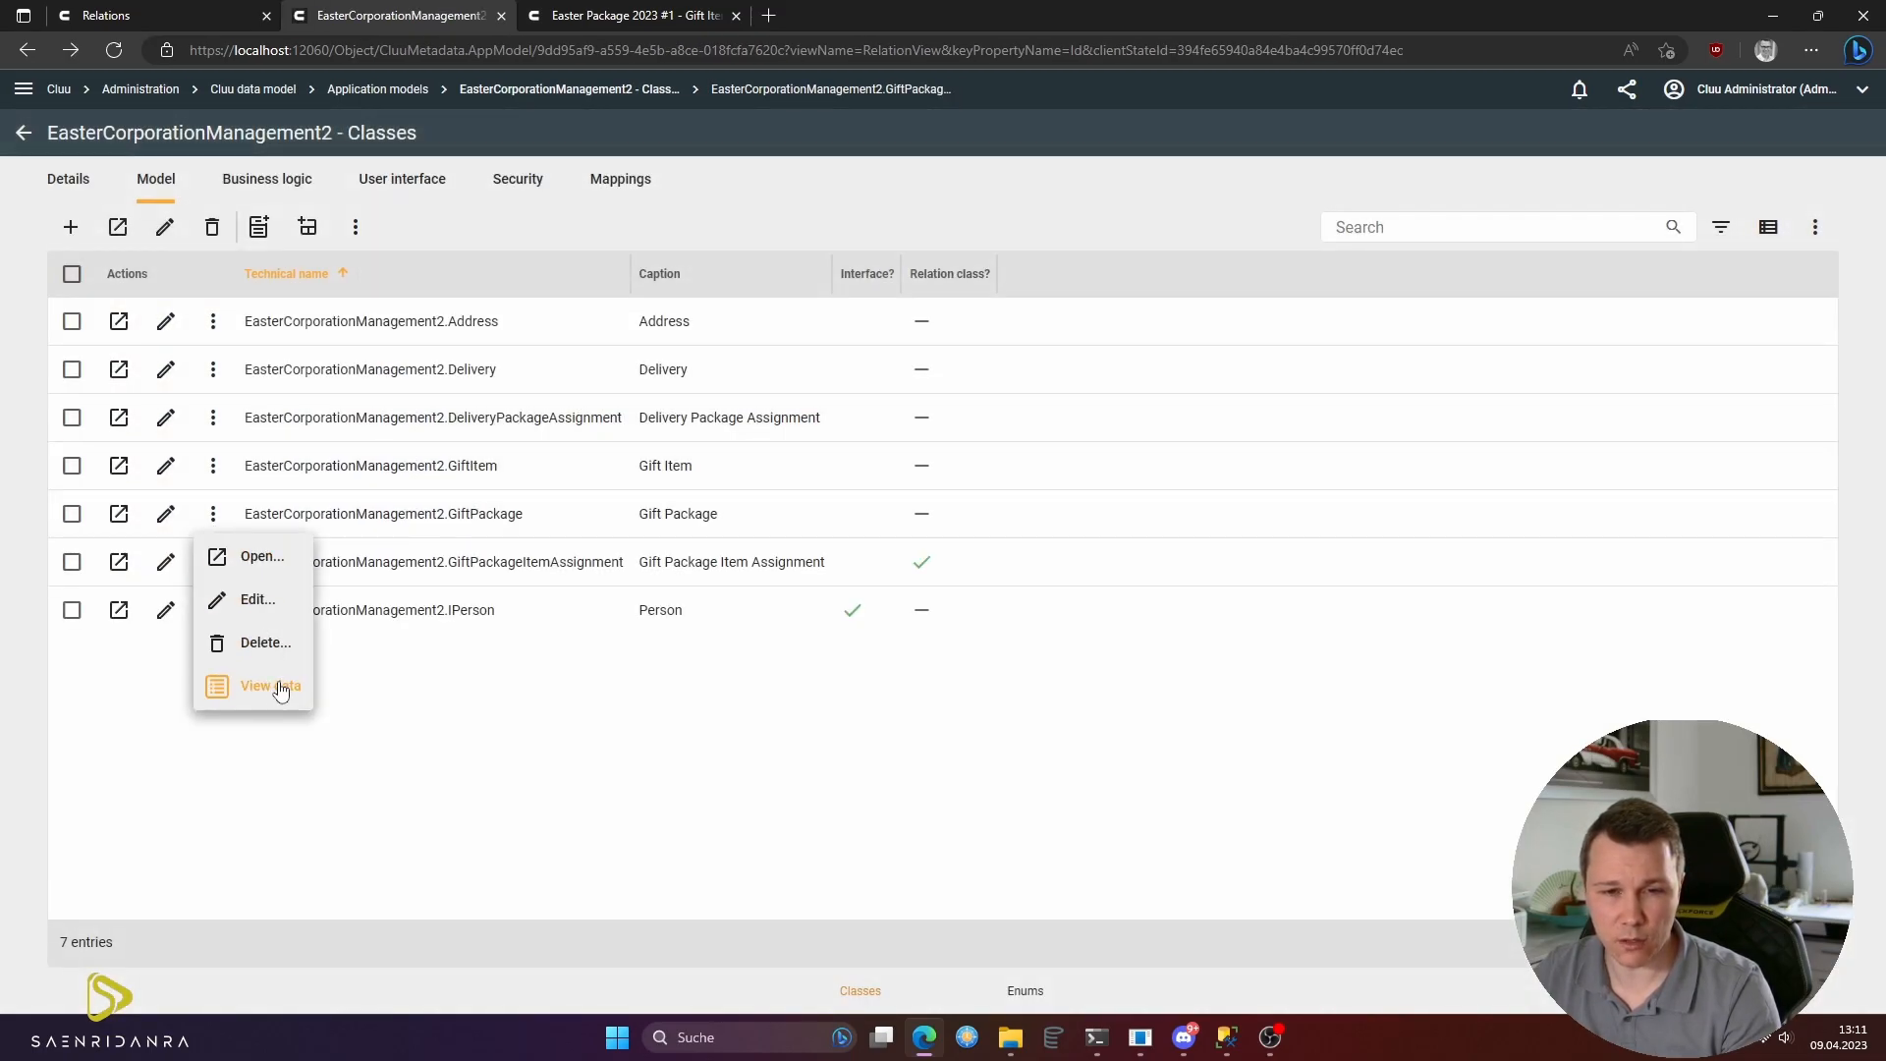
pyautogui.click(275, 684)
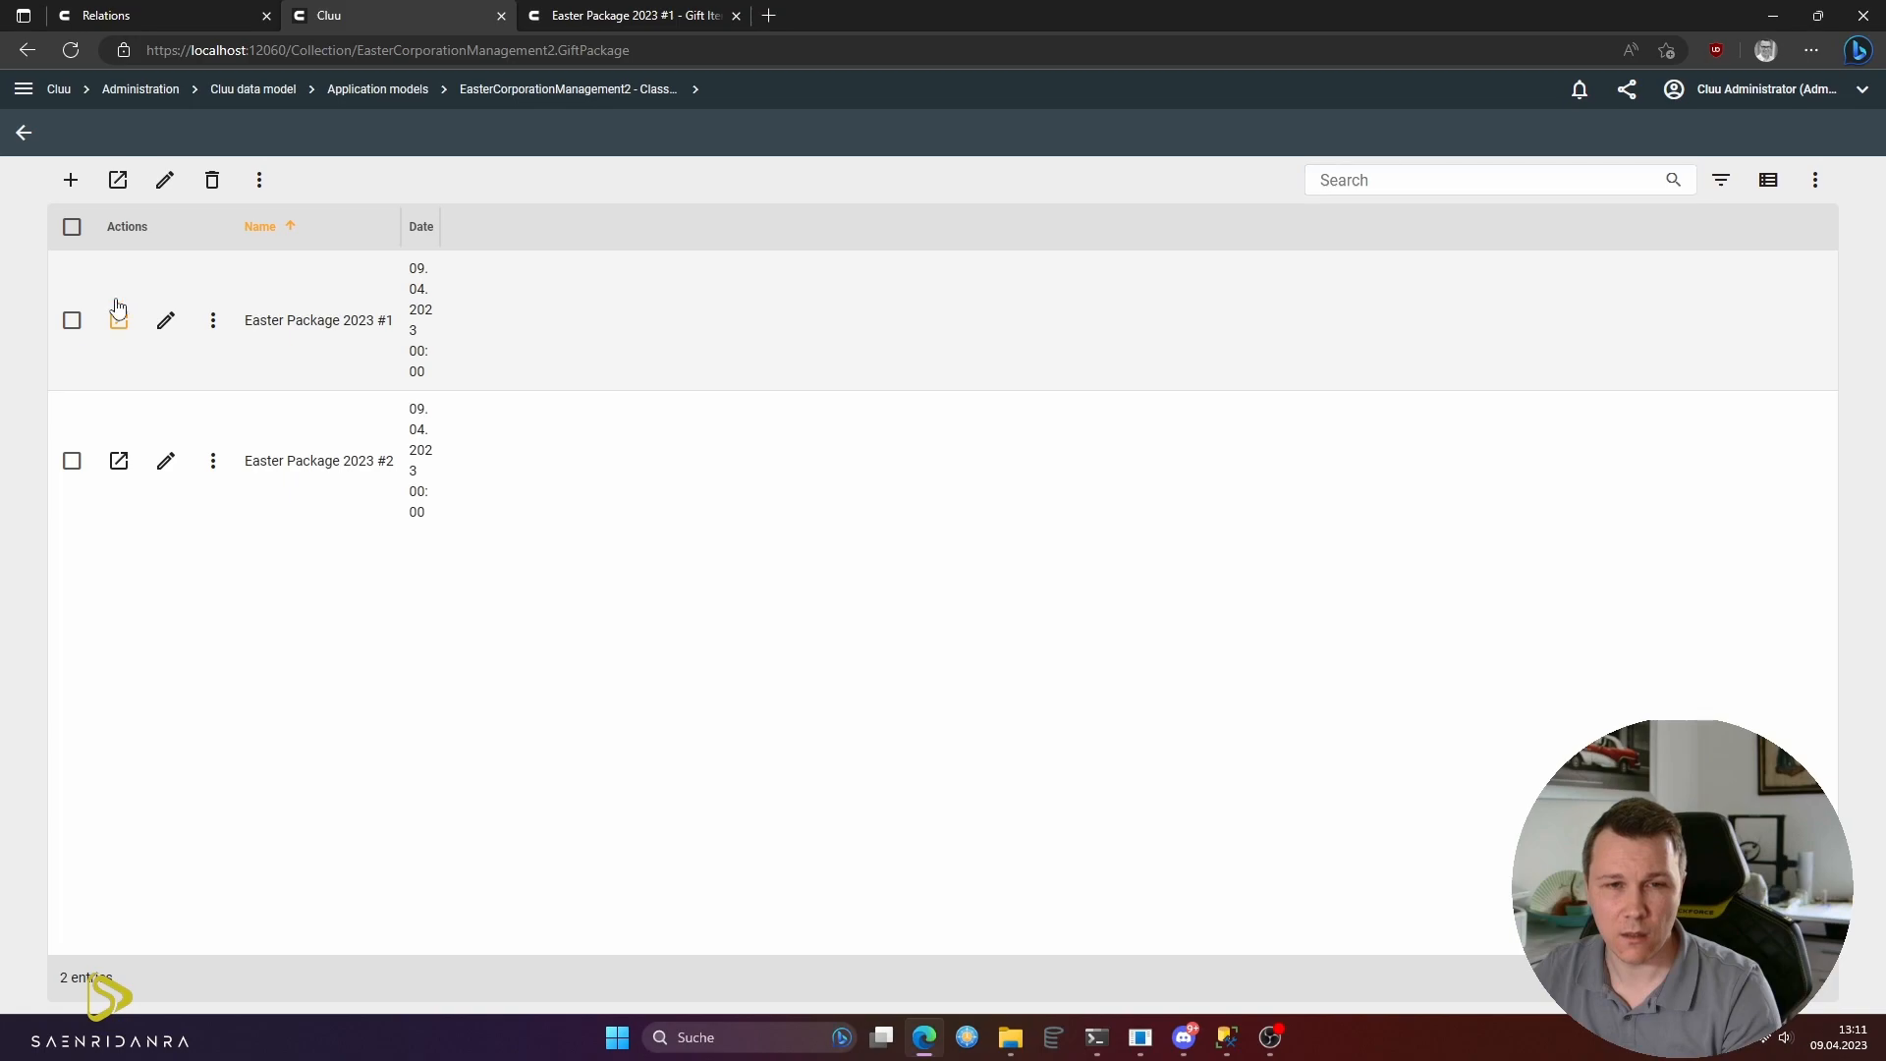
pyautogui.click(119, 322)
pyautogui.click(198, 186)
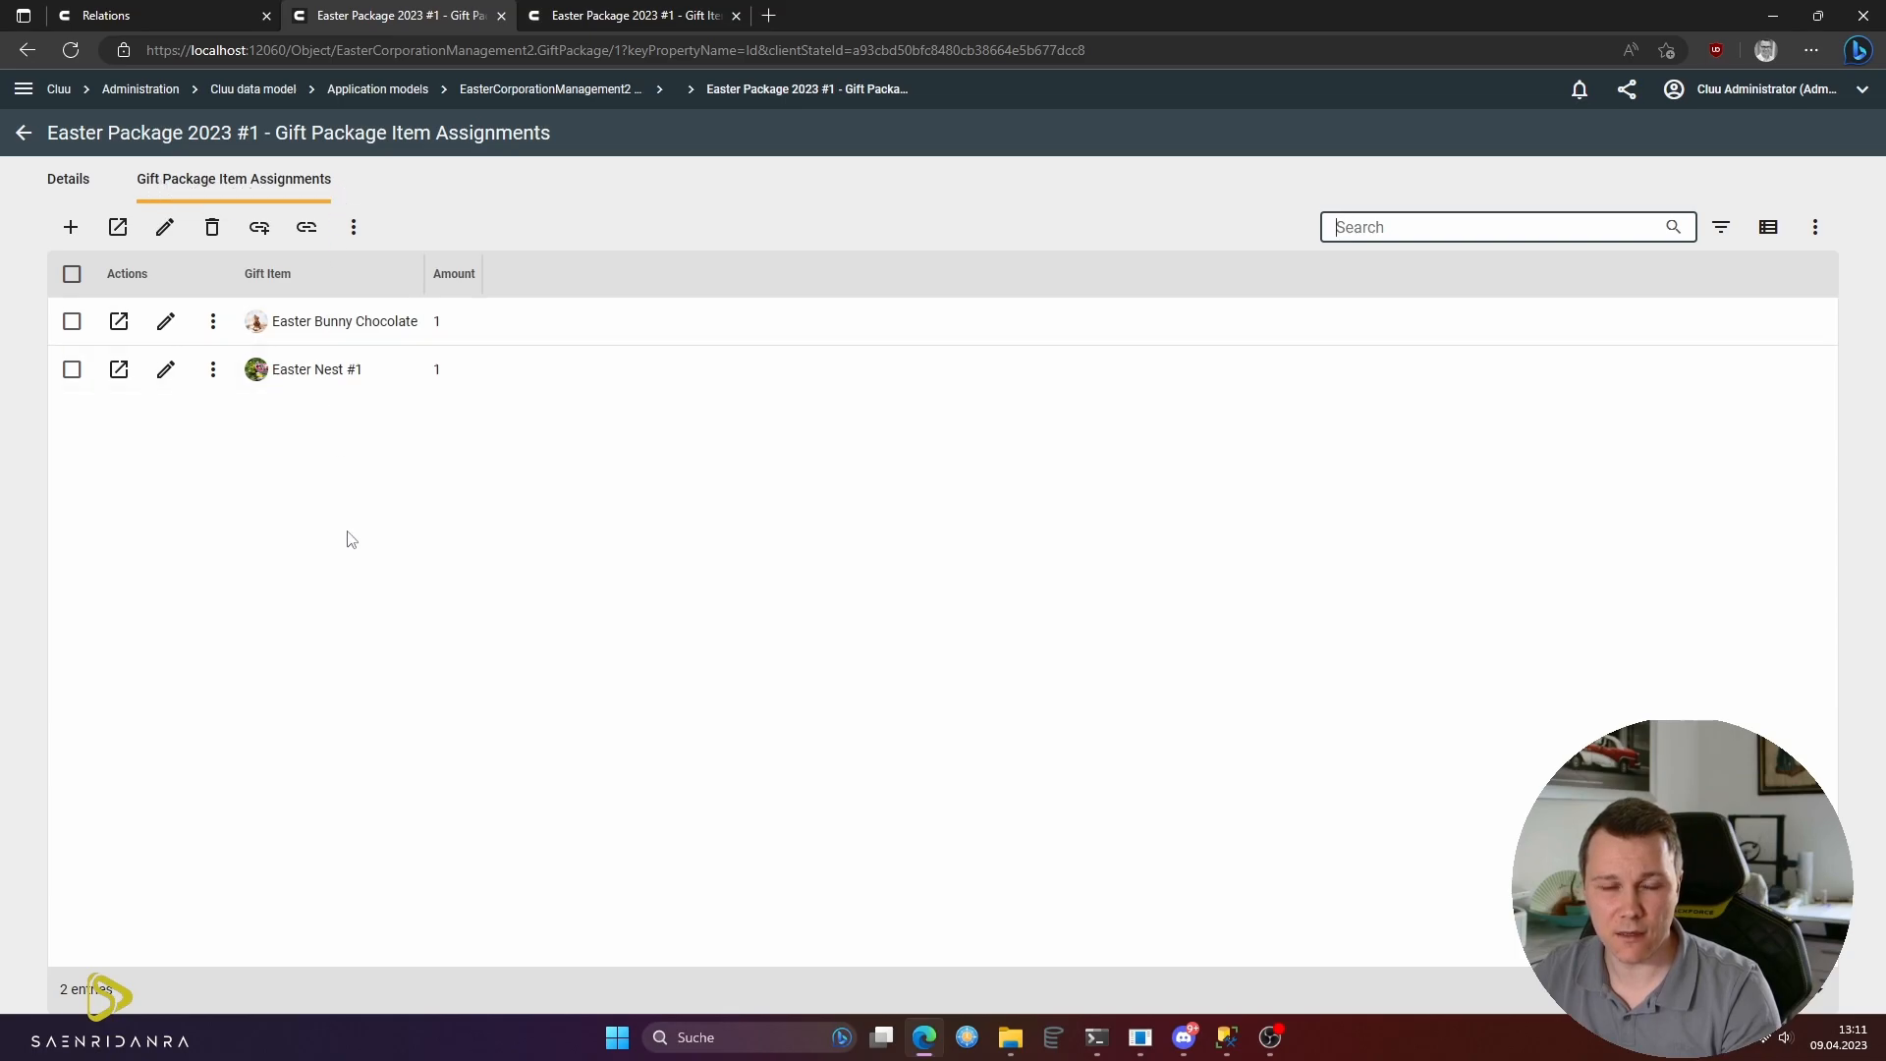
pyautogui.hotkey('alt', 'Left')
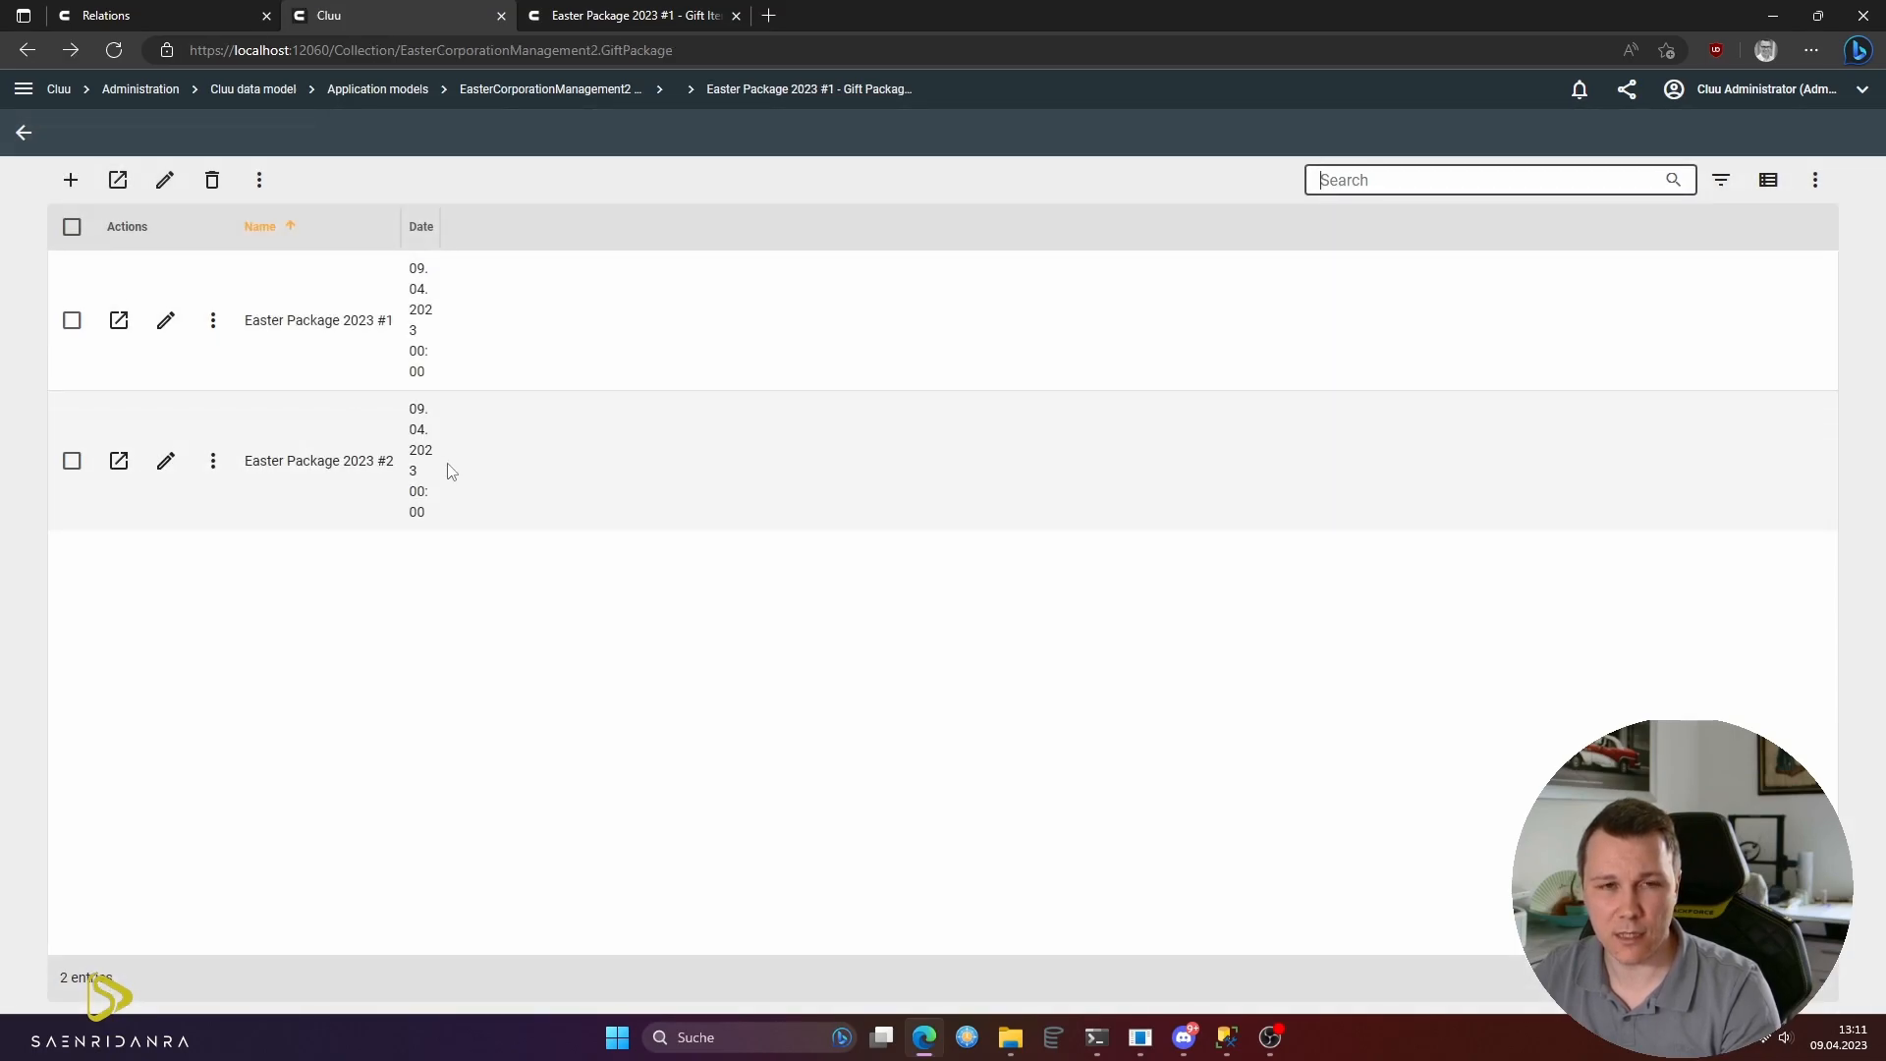
pyautogui.hotkey('alt', 'Left')
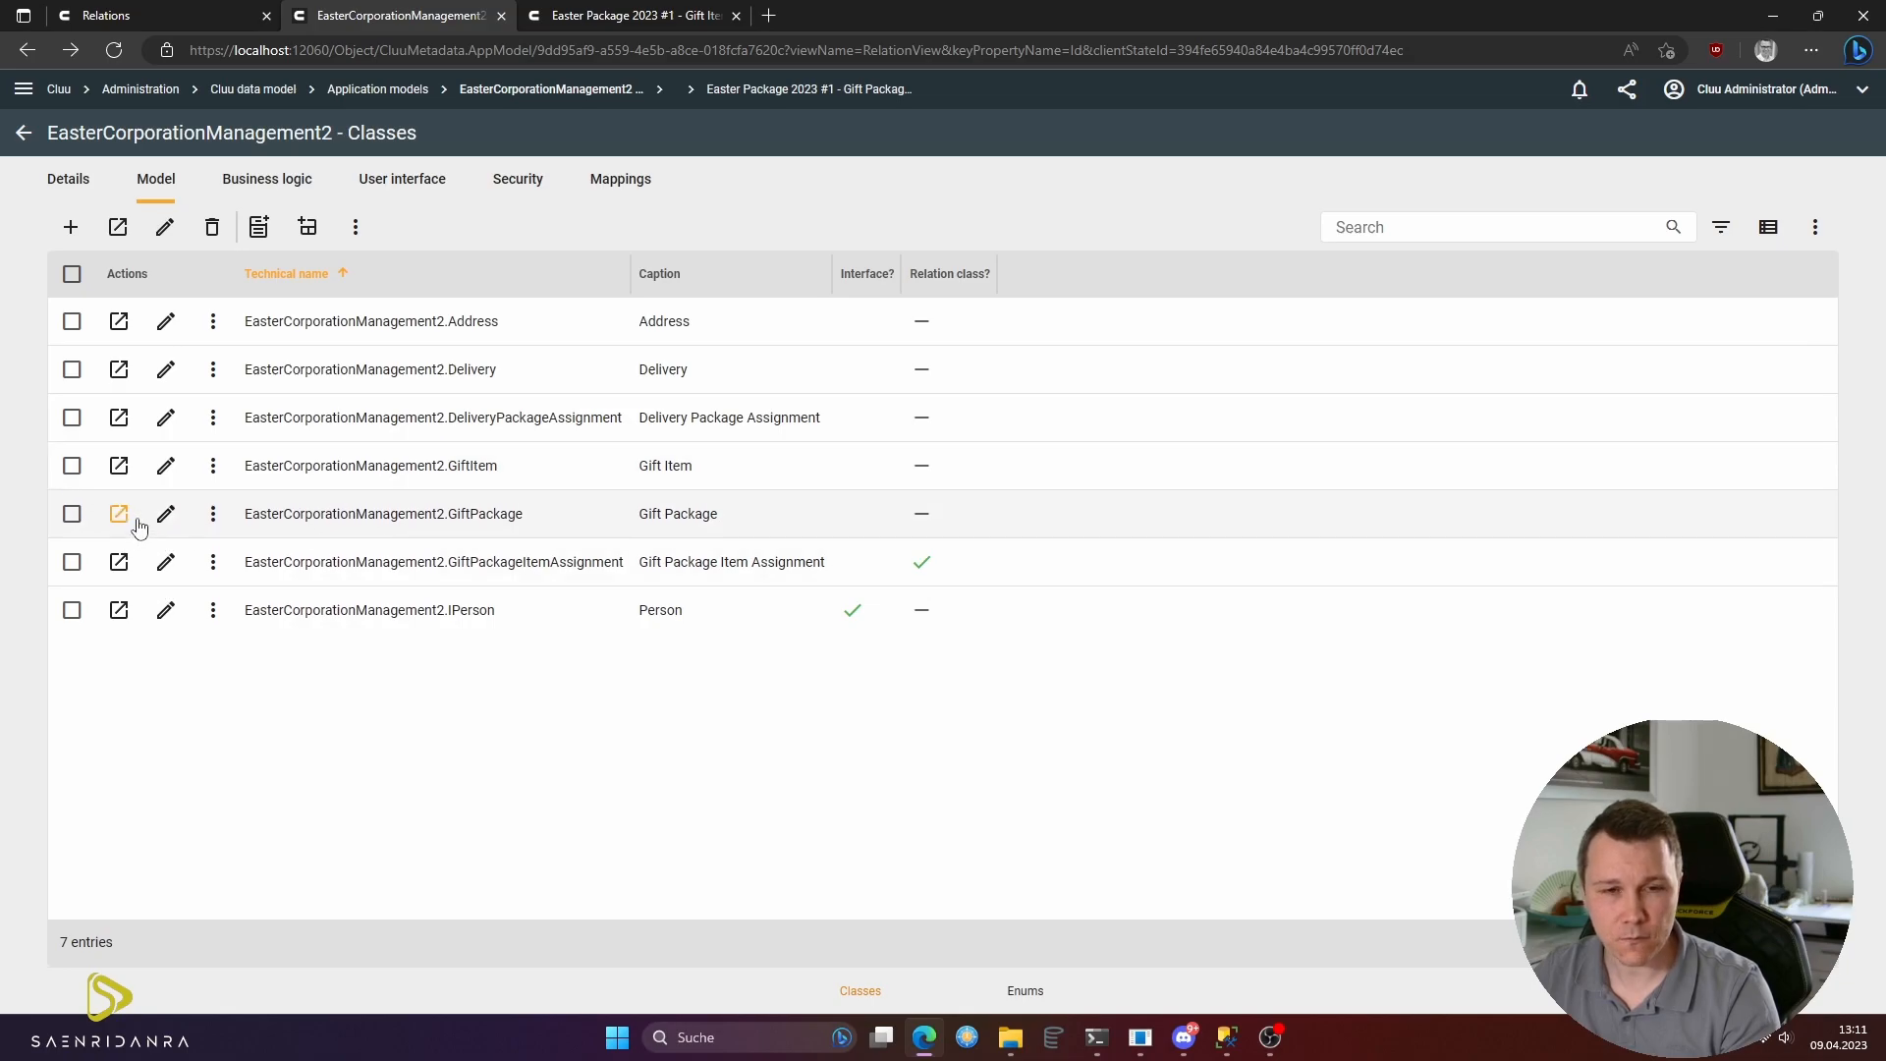
# - Open both outgoing relations of the GiftPackageItemAssignment class, GiftItem and GiftPackage, together for editing
pyautogui.click(119, 562)
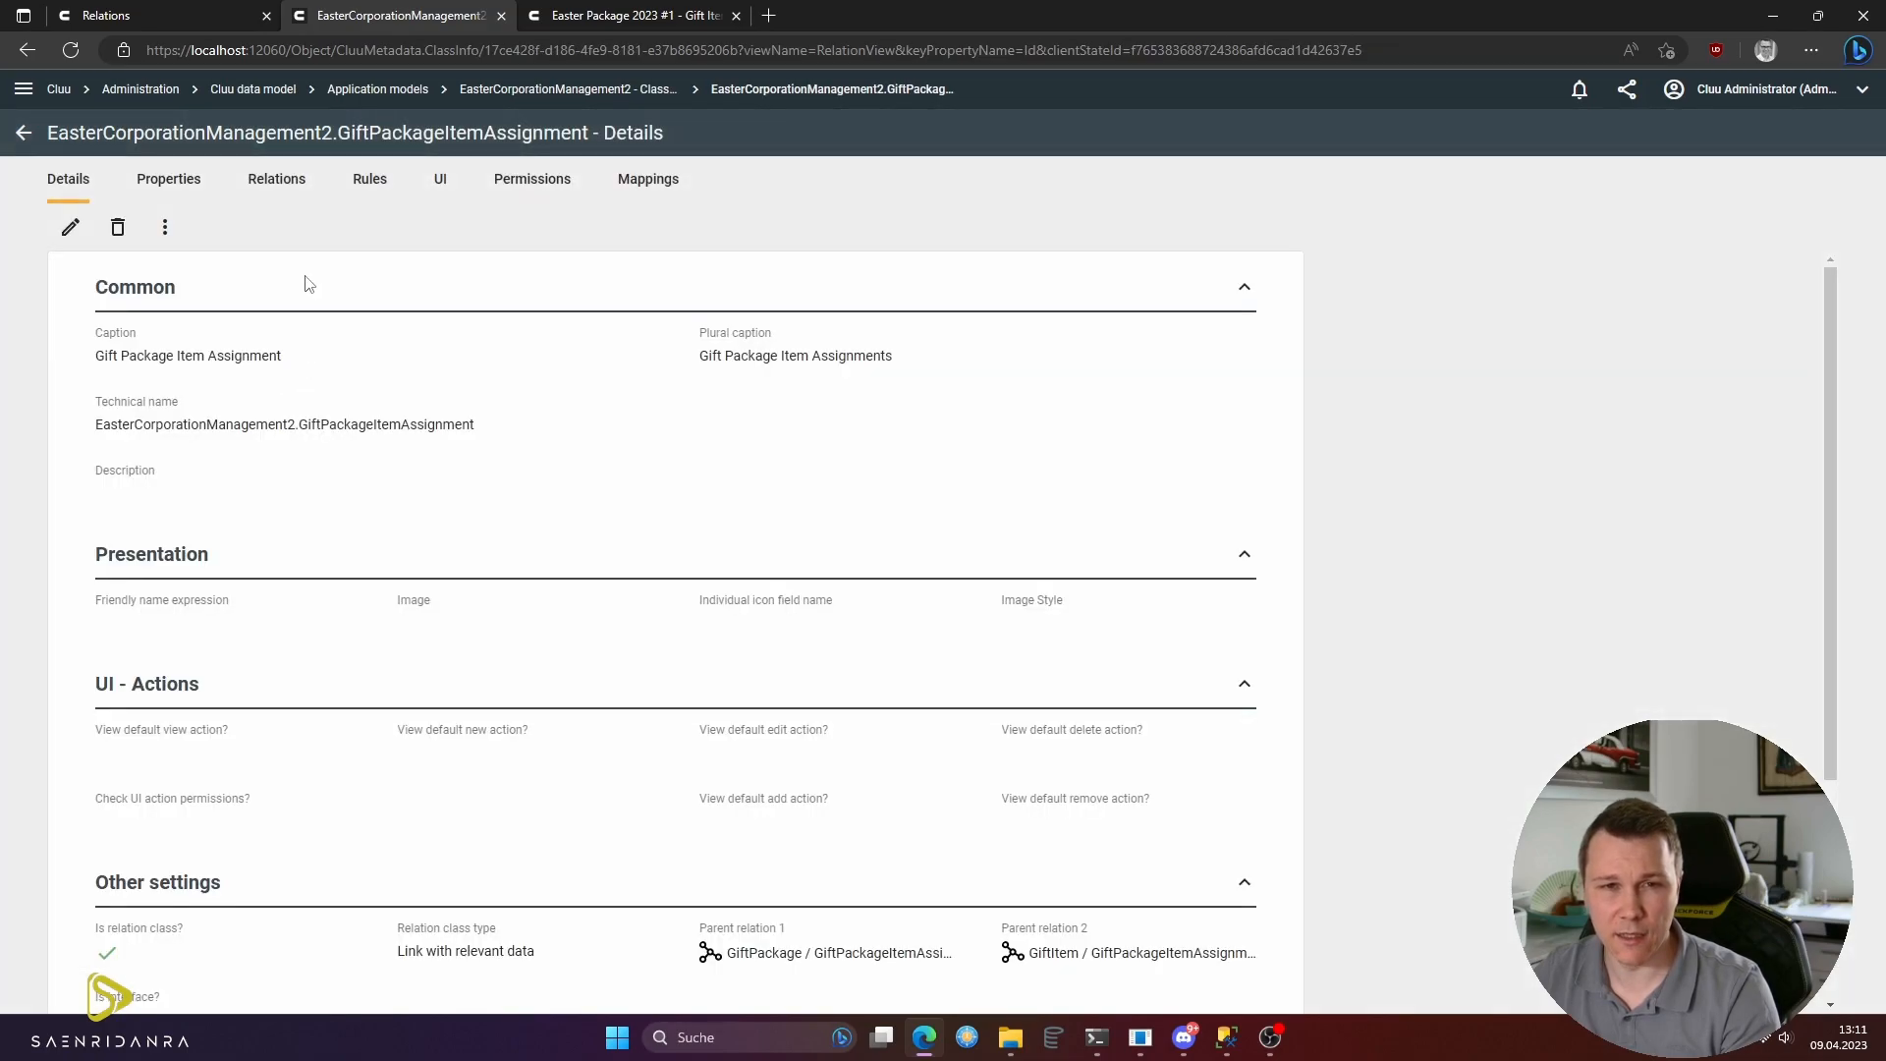
pyautogui.click(267, 183)
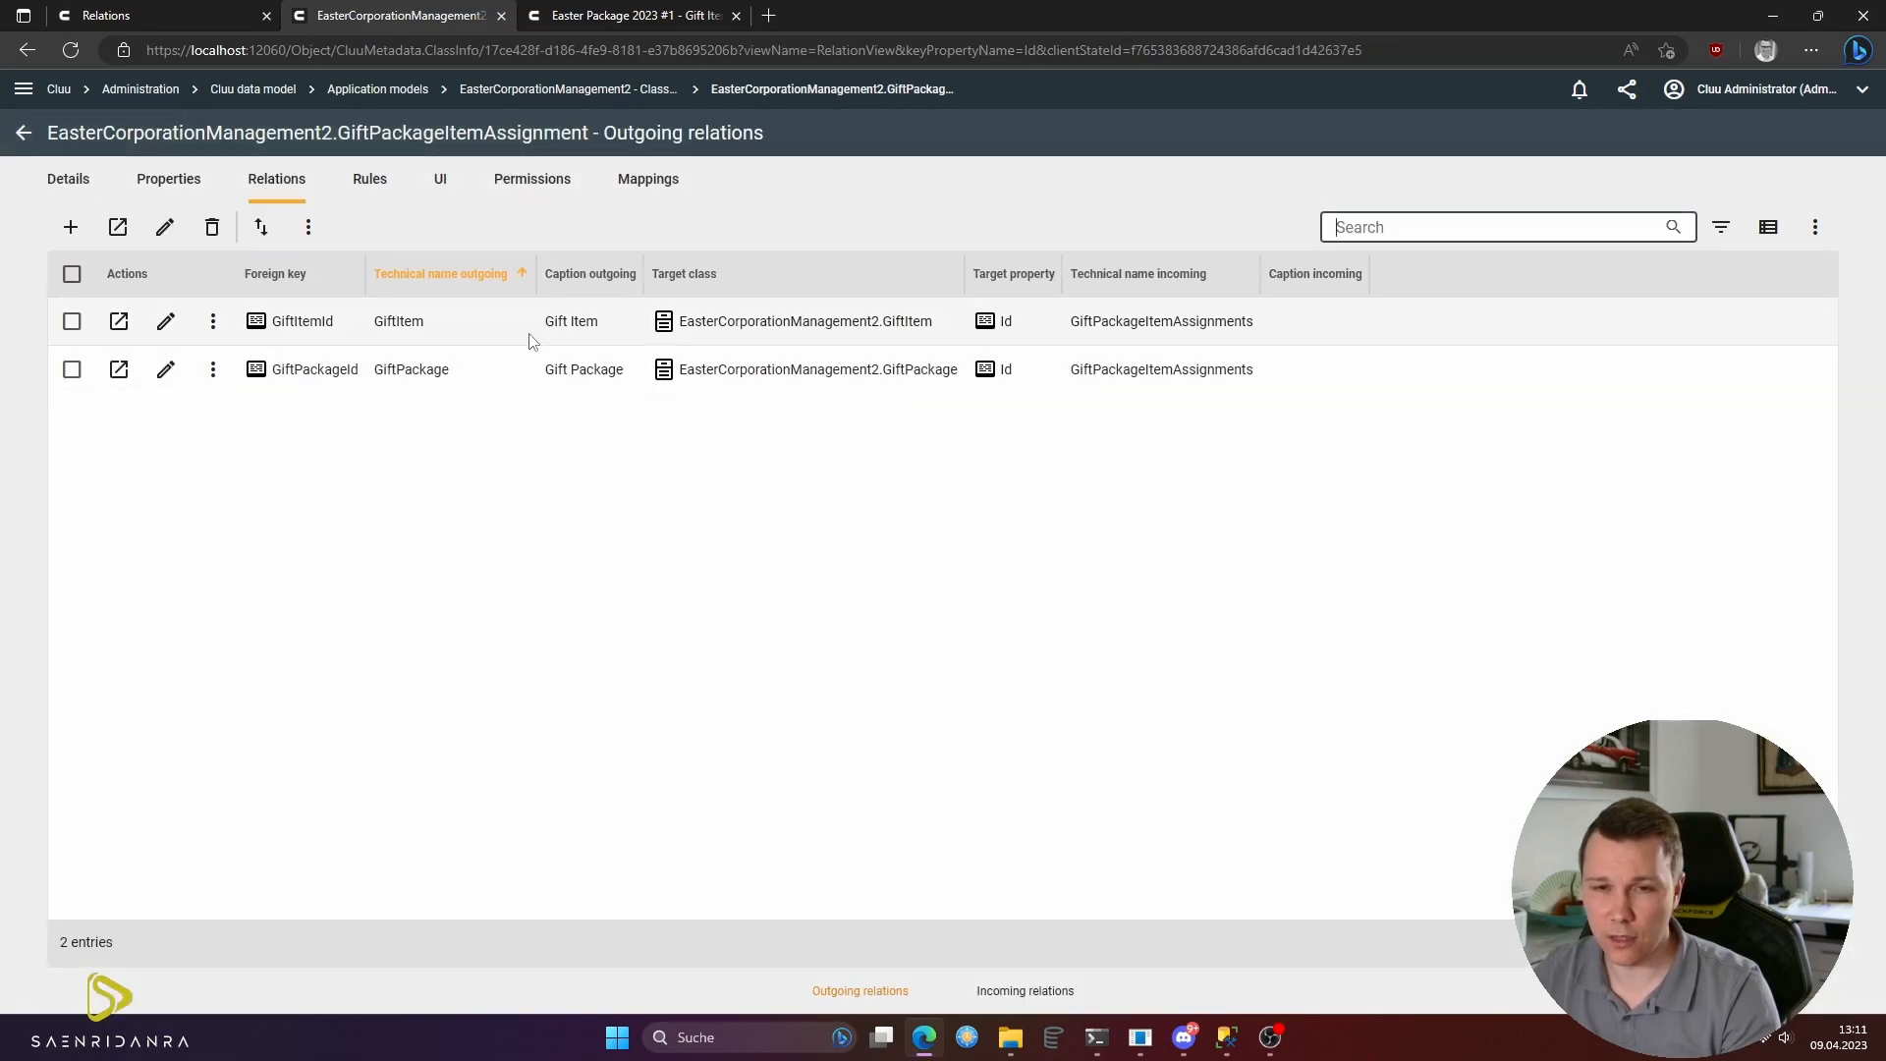
pyautogui.click(482, 319)
pyautogui.click(484, 383)
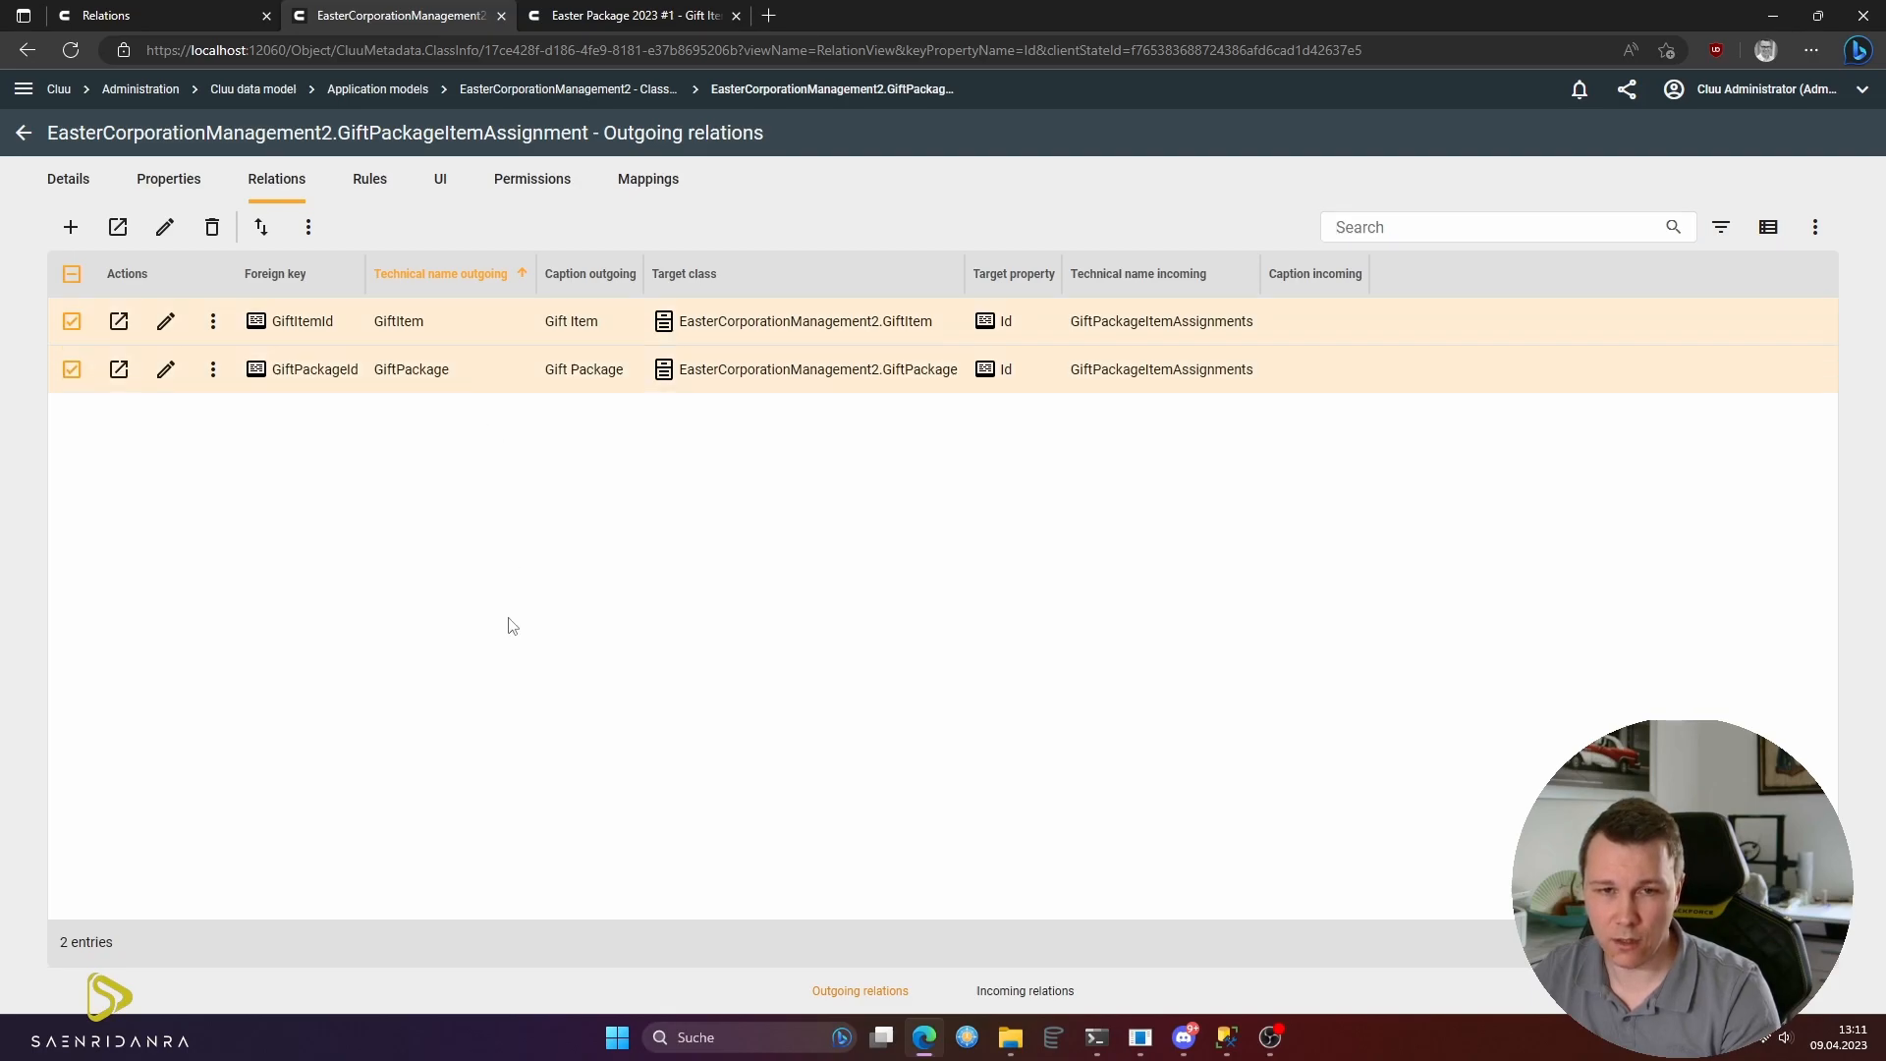
pyautogui.click(168, 227)
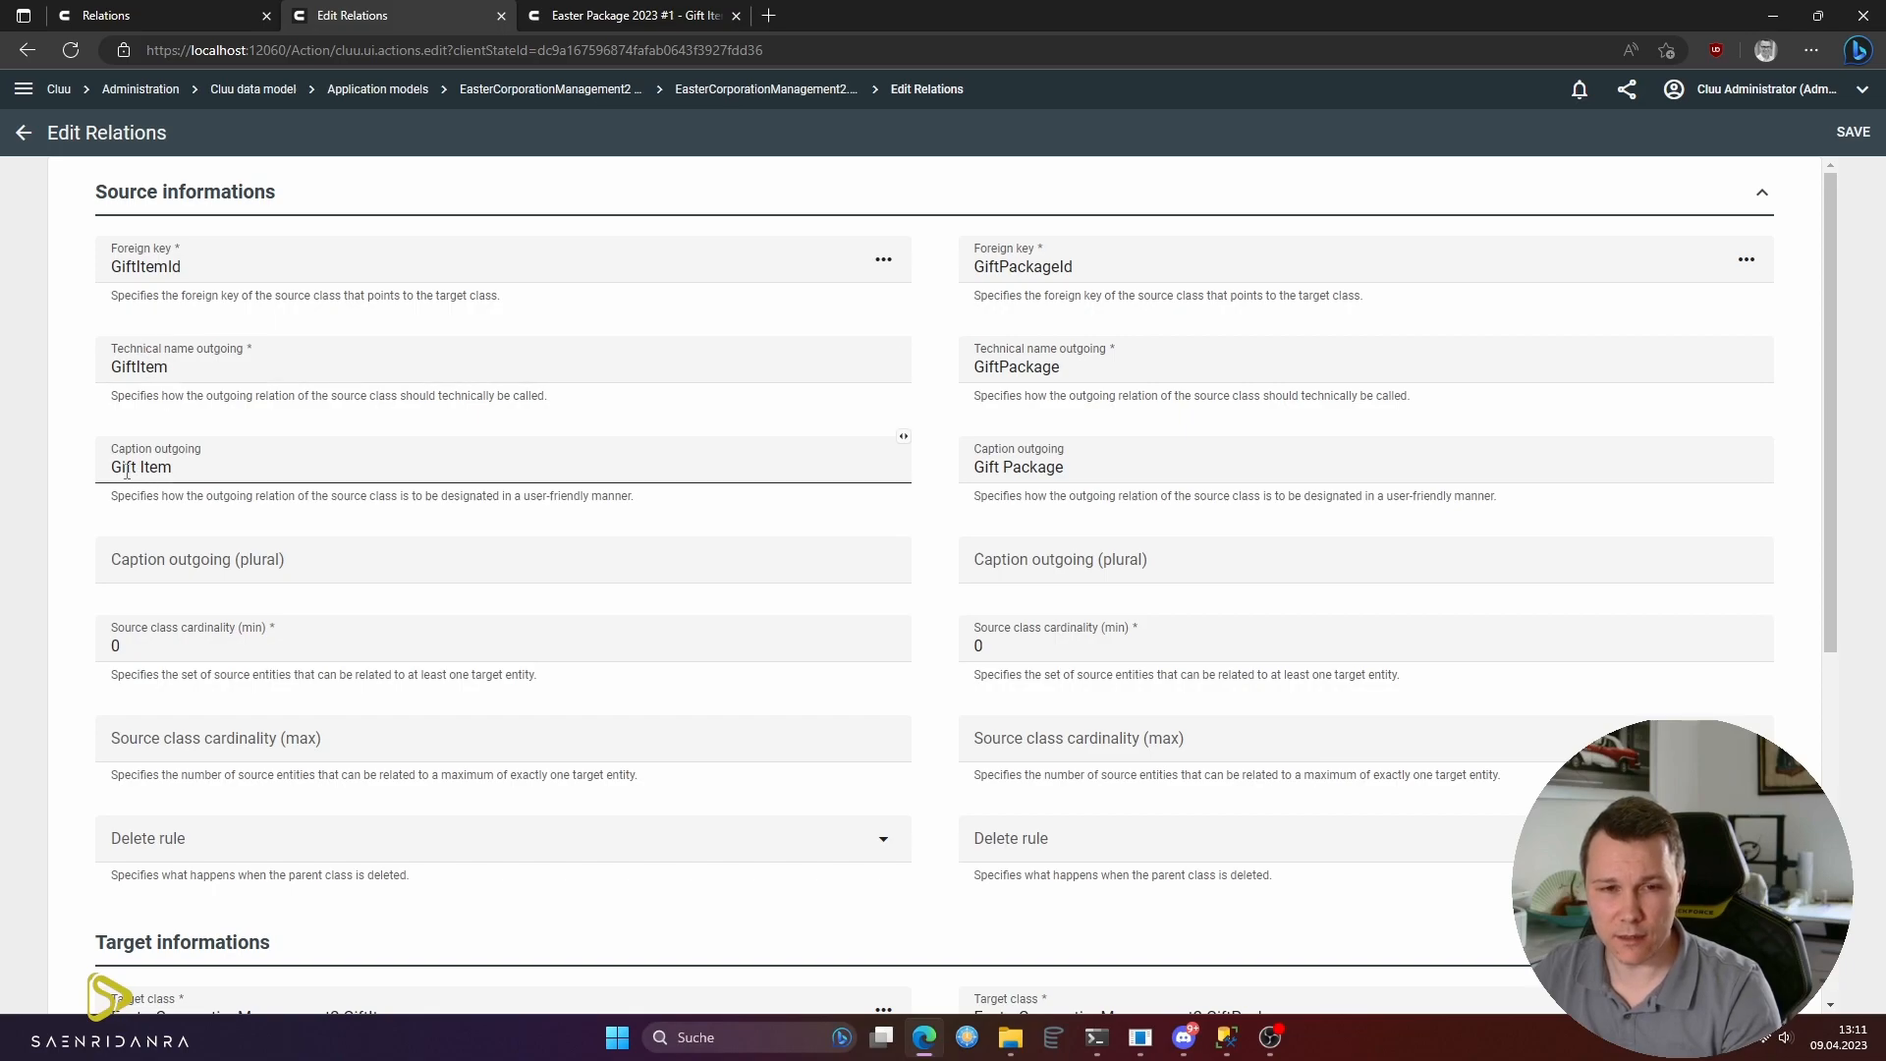
pyautogui.click(235, 468)
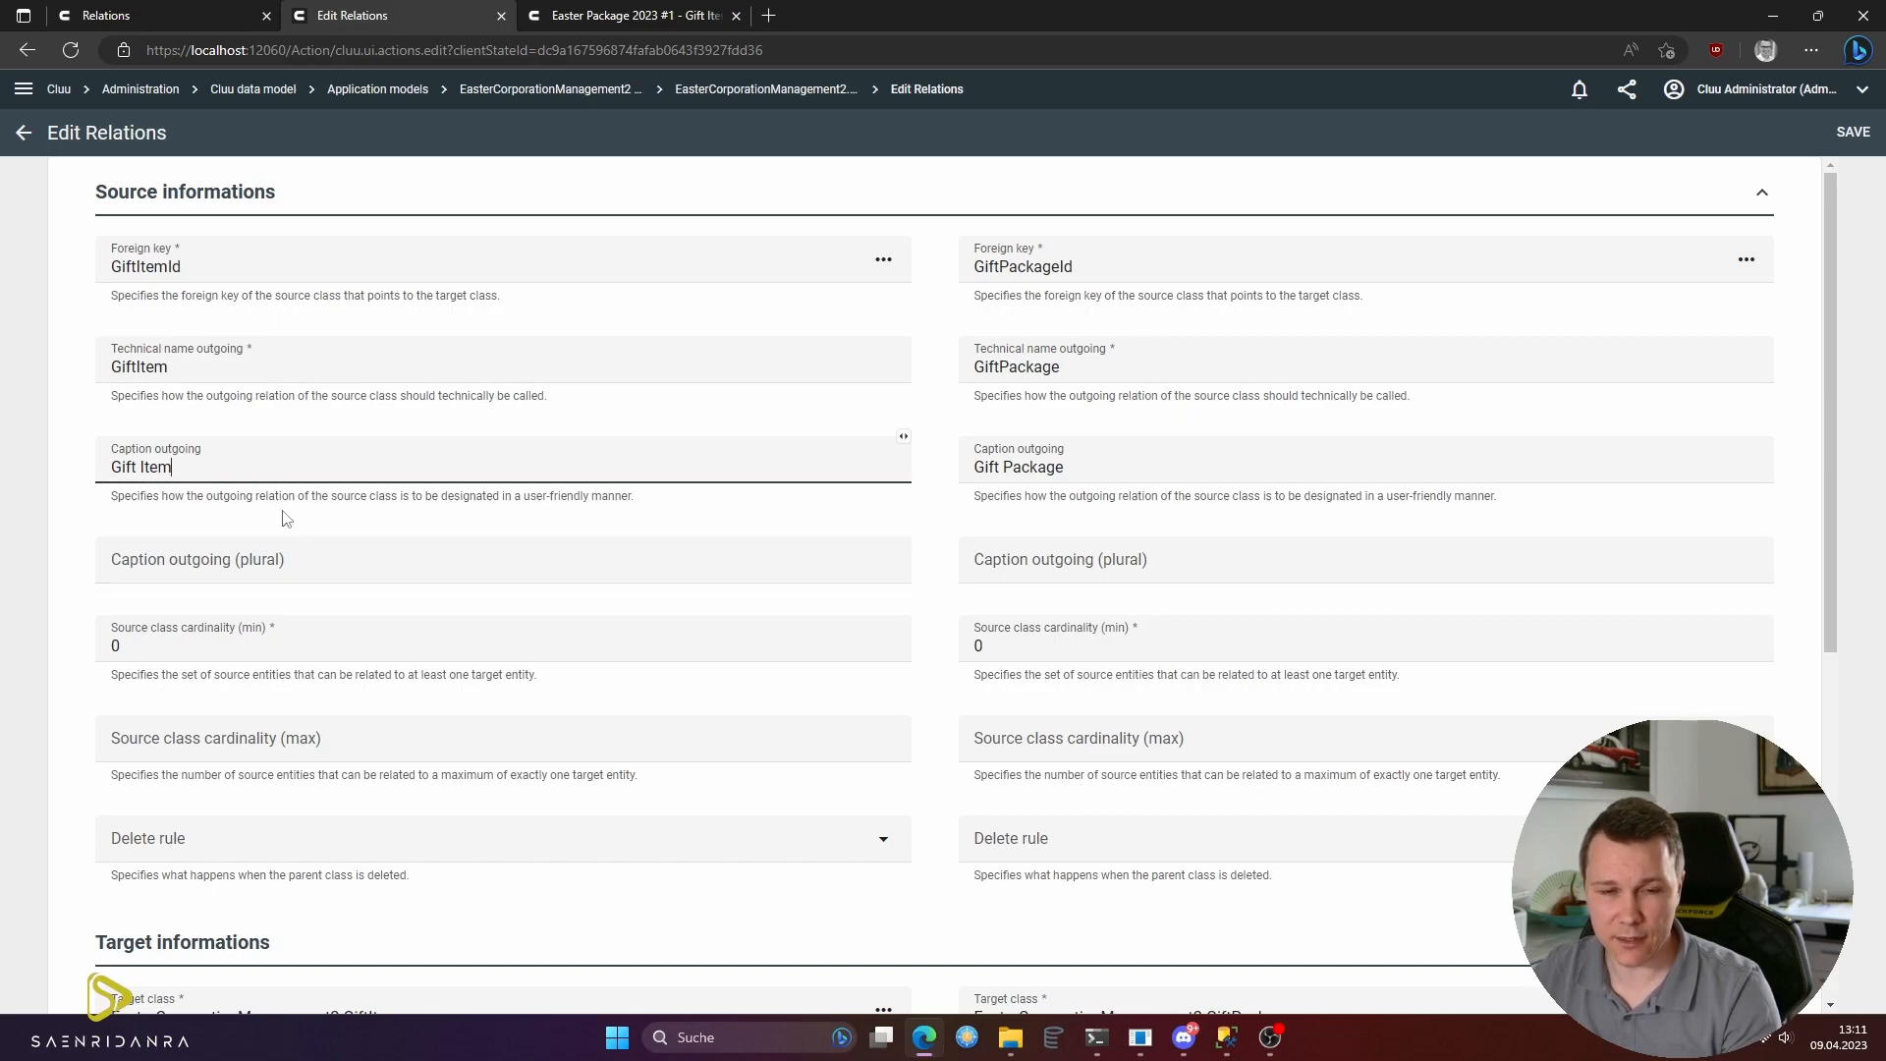
# - Set the GiftItem relation's incoming caption to Gift Package Assignment and its plural incoming caption to Gift Package Assignments
pyautogui.scroll(-4, 310, 589)
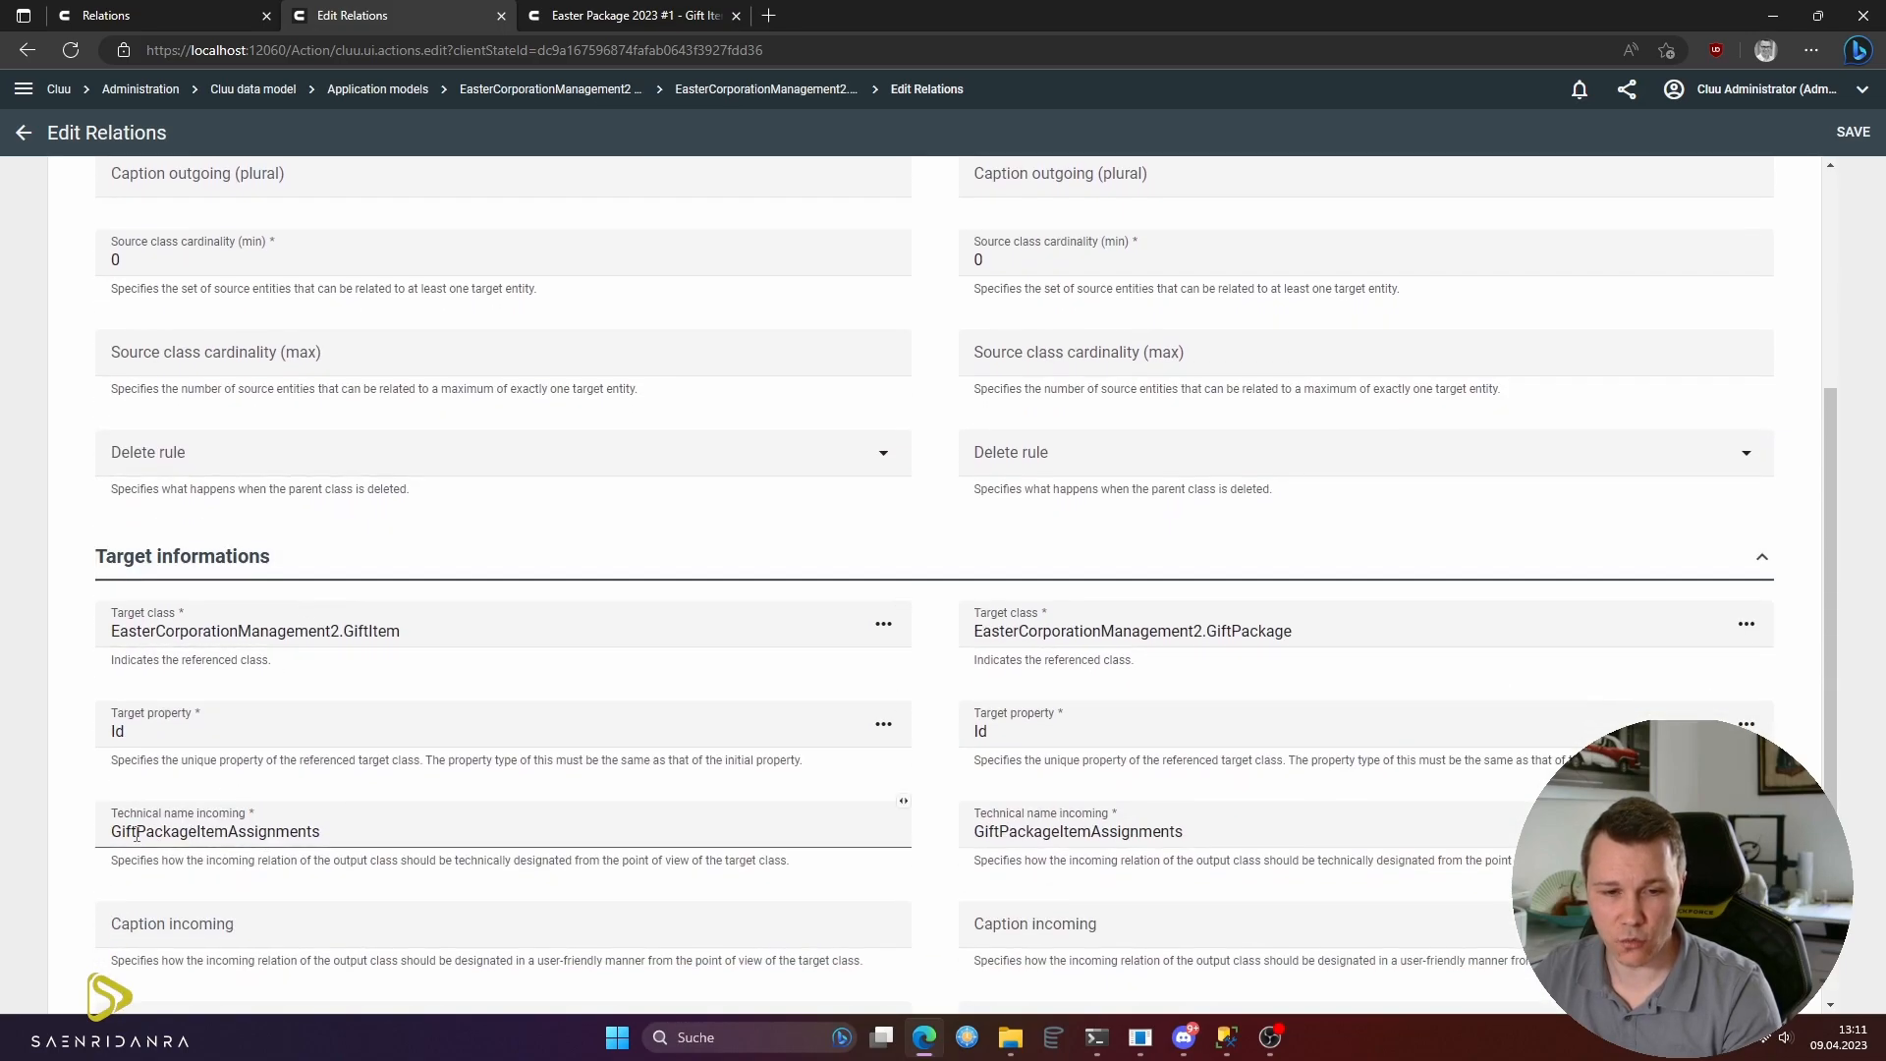
pyautogui.click(145, 910)
pyautogui.scroll(-2, 197, 766)
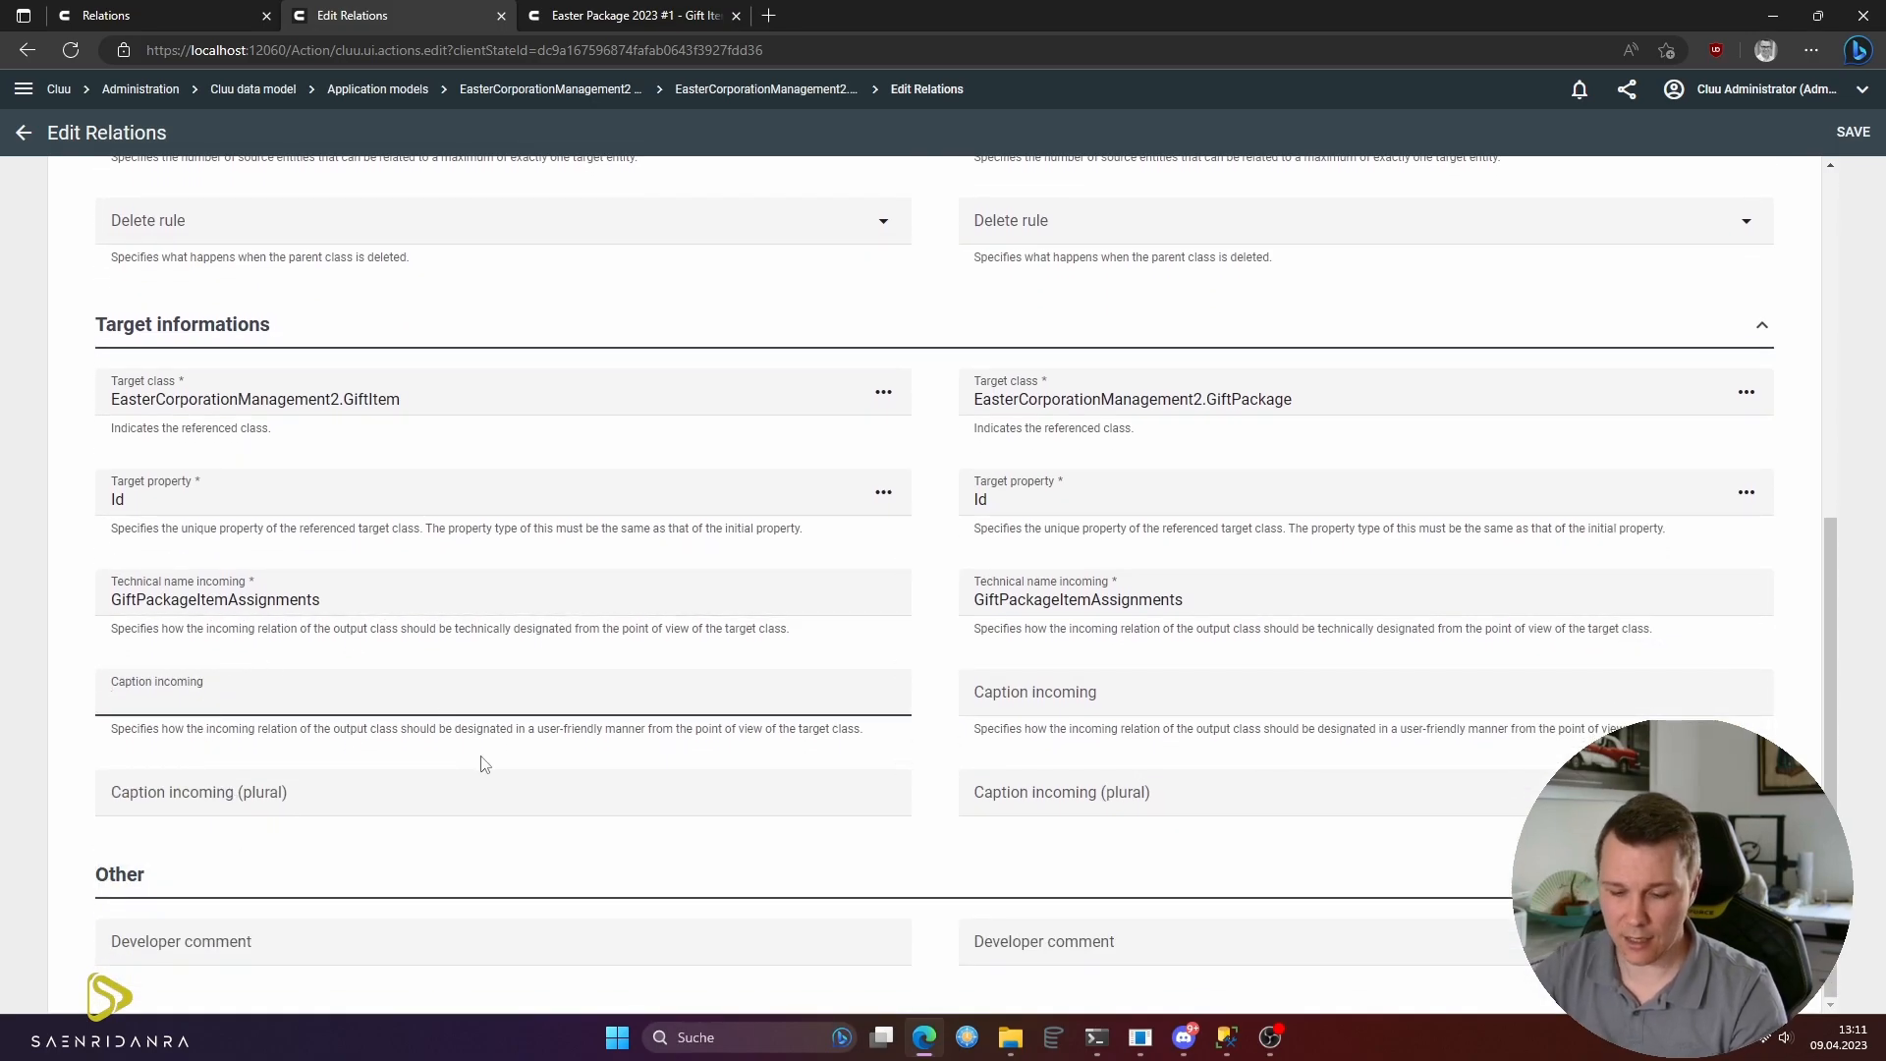
pyautogui.write('Gift Package Item')
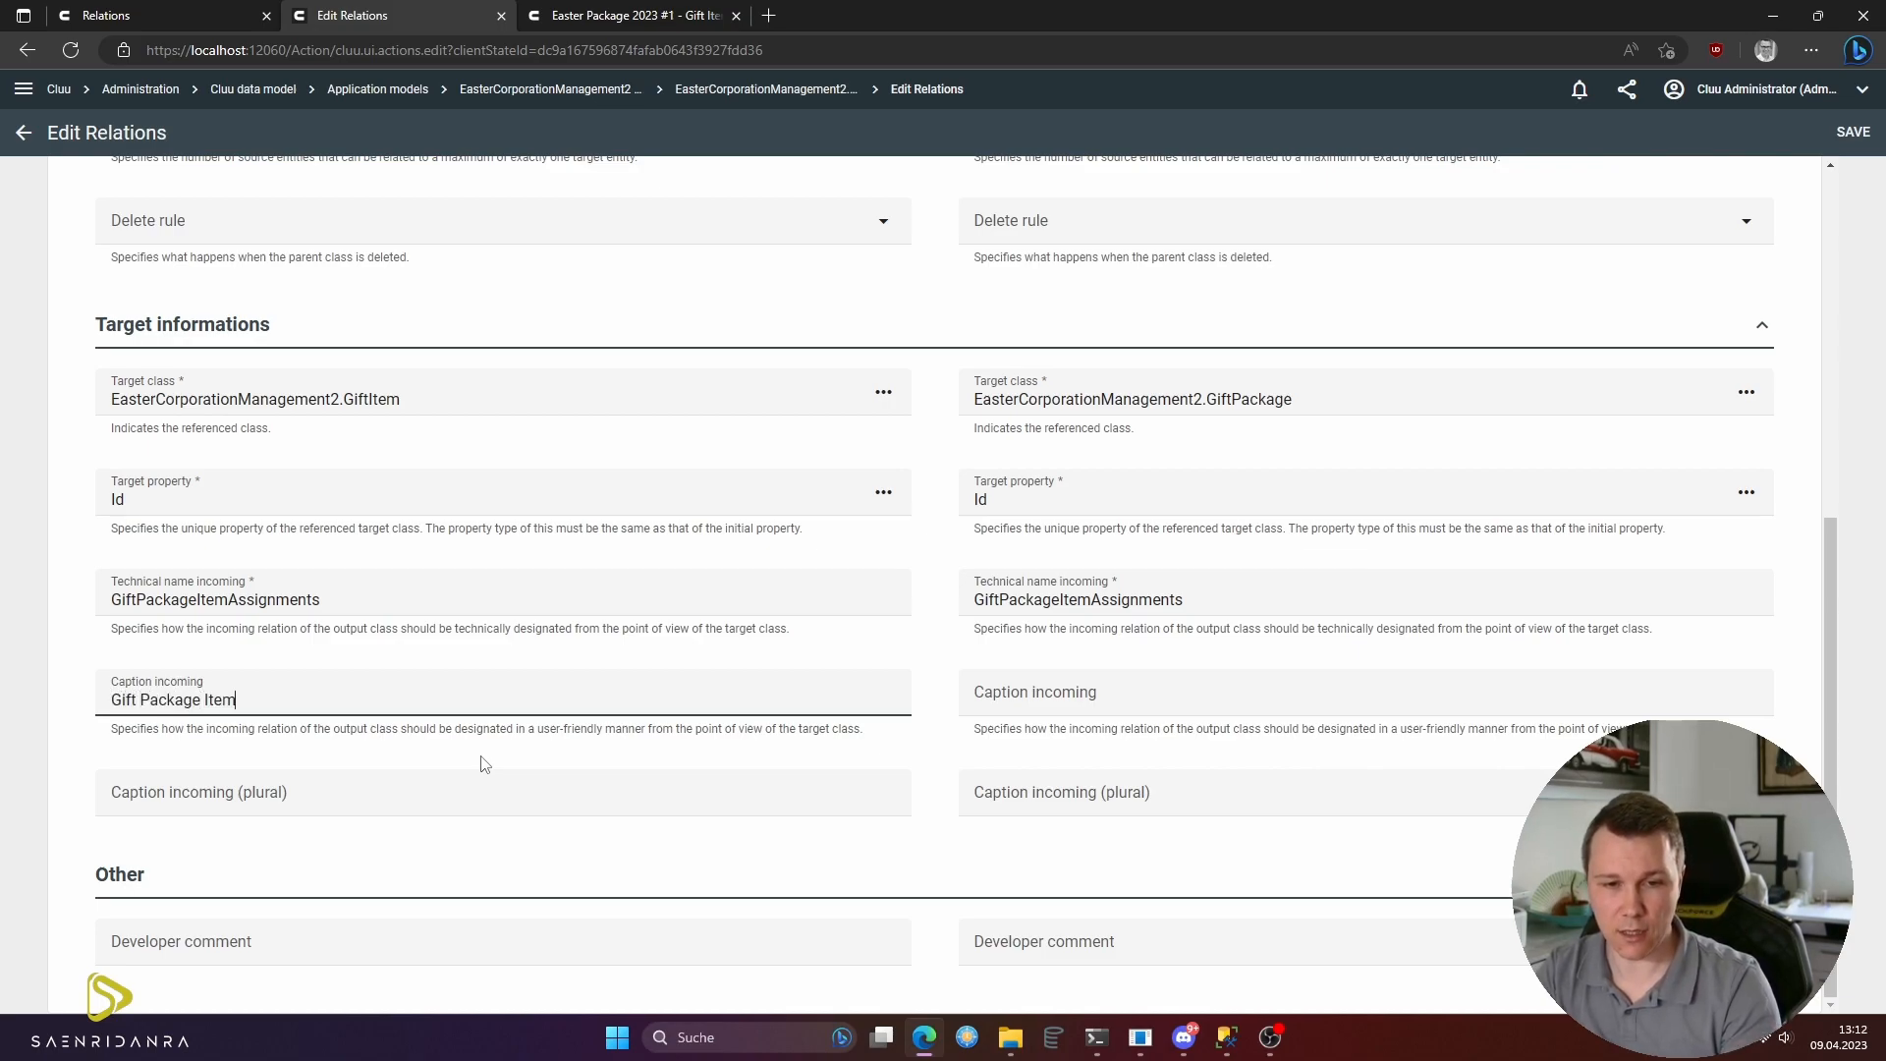
pyautogui.moveTo(237, 700); pyautogui.dragTo(204, 700)
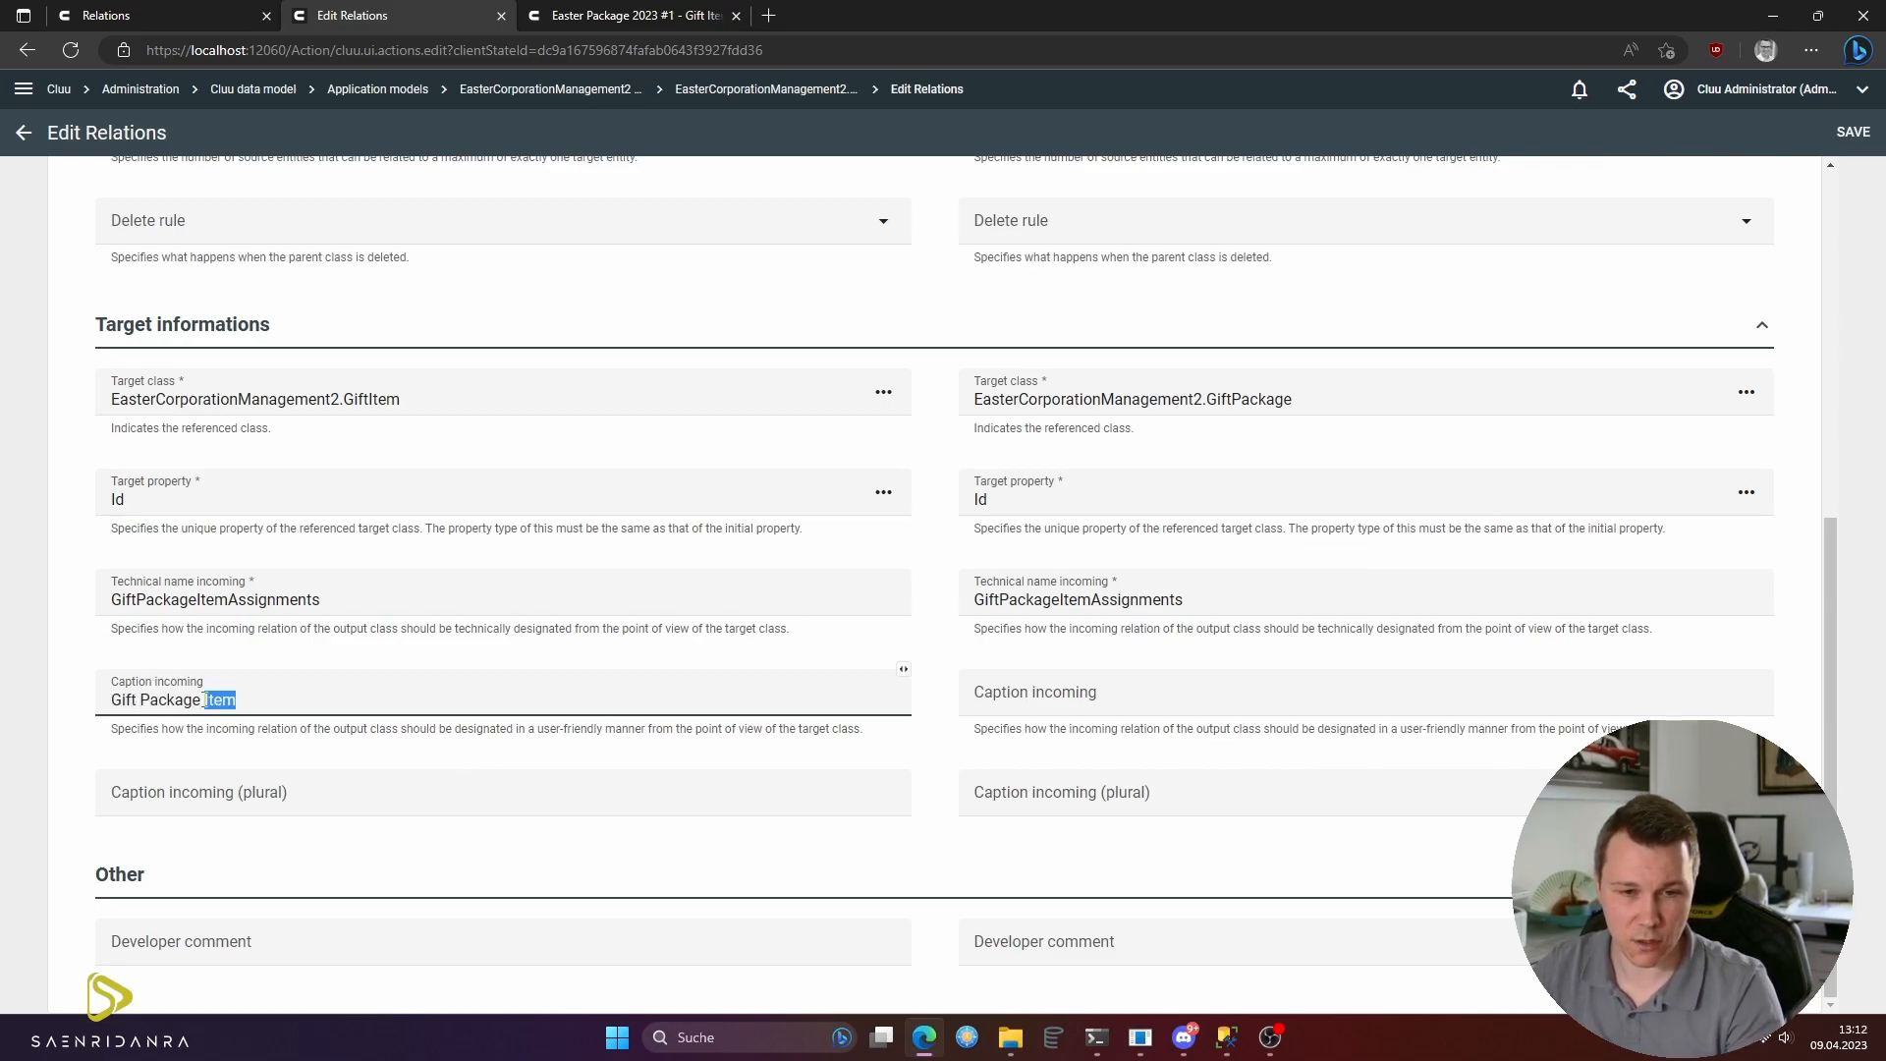
pyautogui.write('Assignment')
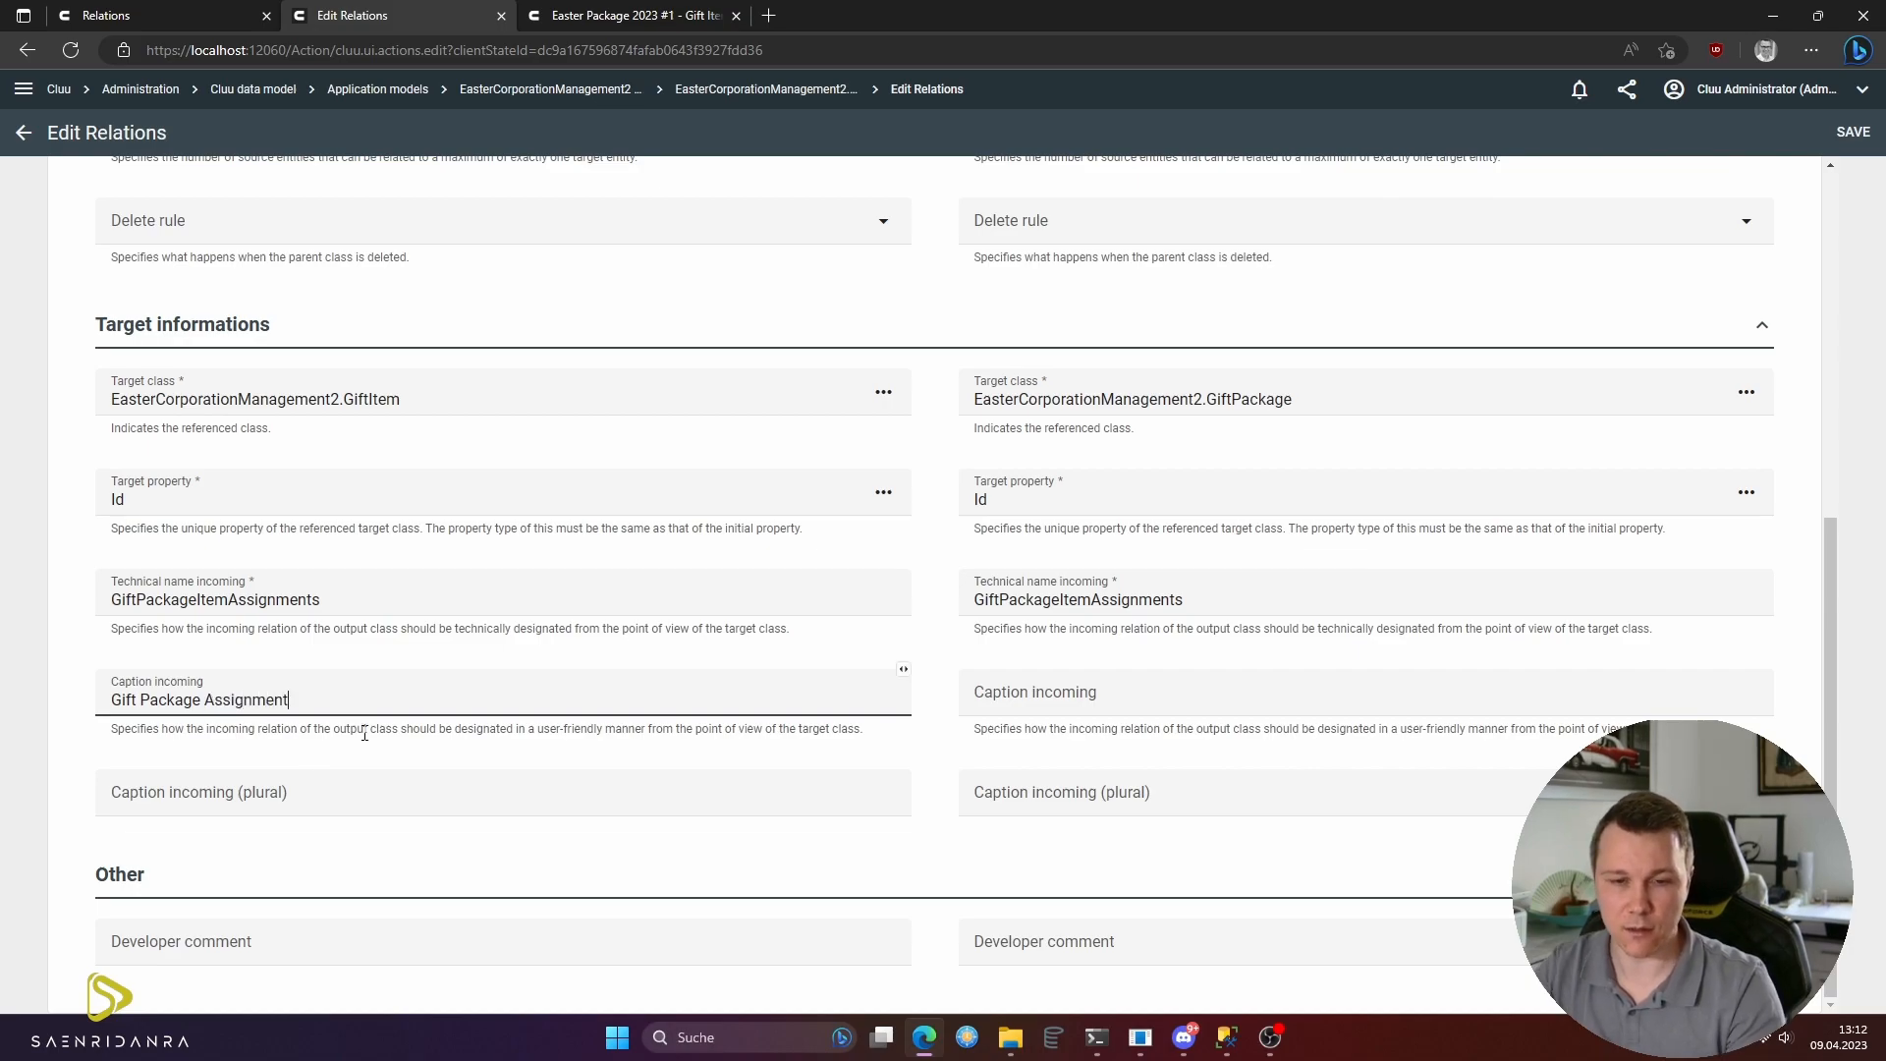
pyautogui.hotkey('ctrl', 'a')
pyautogui.hotkey('ctrl', 'c')
pyautogui.click(358, 795)
pyautogui.hotkey('ctrl', 'v')
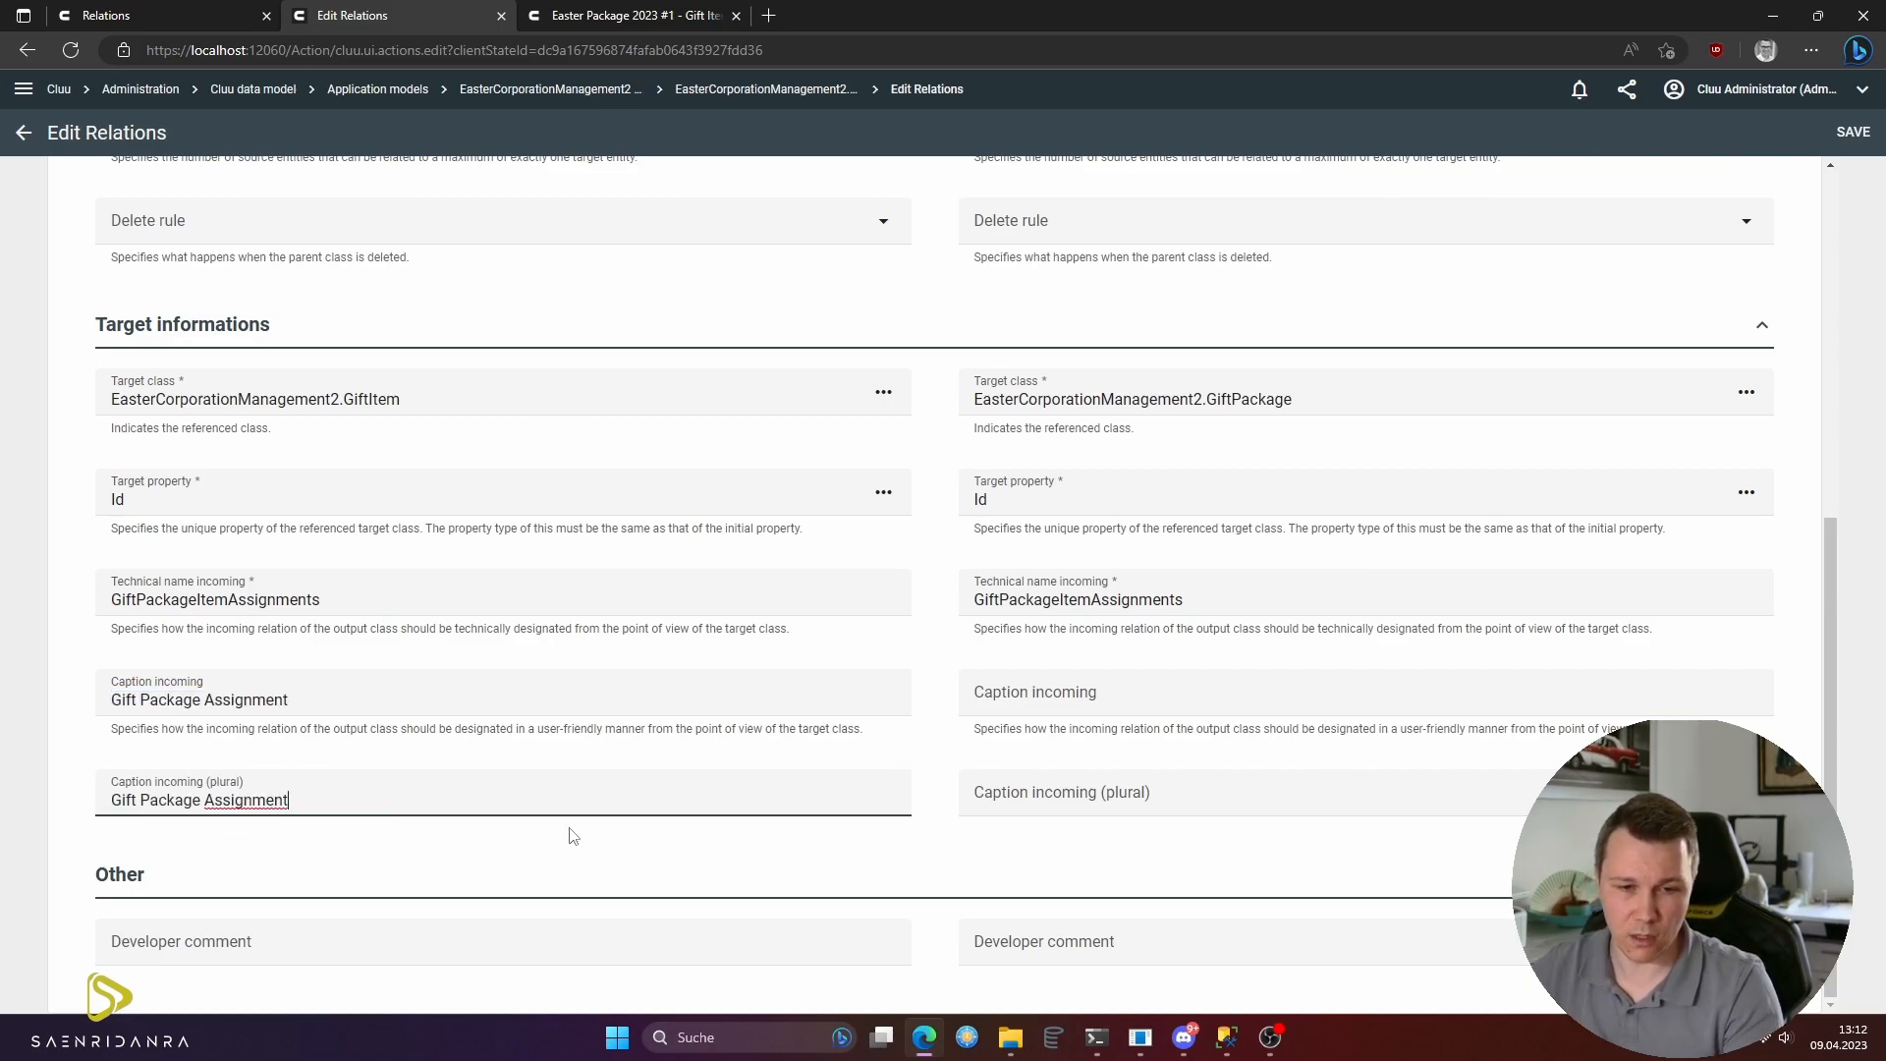
# - Set the GiftPackage relation's incoming caption to Gift Item Assignment
pyautogui.click(579, 703)
pyautogui.click(1056, 660)
pyautogui.hotkey('ctrl', 'a')
pyautogui.click(757, 710)
pyautogui.hotkey('ctrl', 'a')
pyautogui.hotkey('ctrl', 'c')
pyautogui.click(1091, 697)
pyautogui.hotkey('ctrl', 'v')
pyautogui.doubleClick(1031, 699)
pyautogui.write('Item')
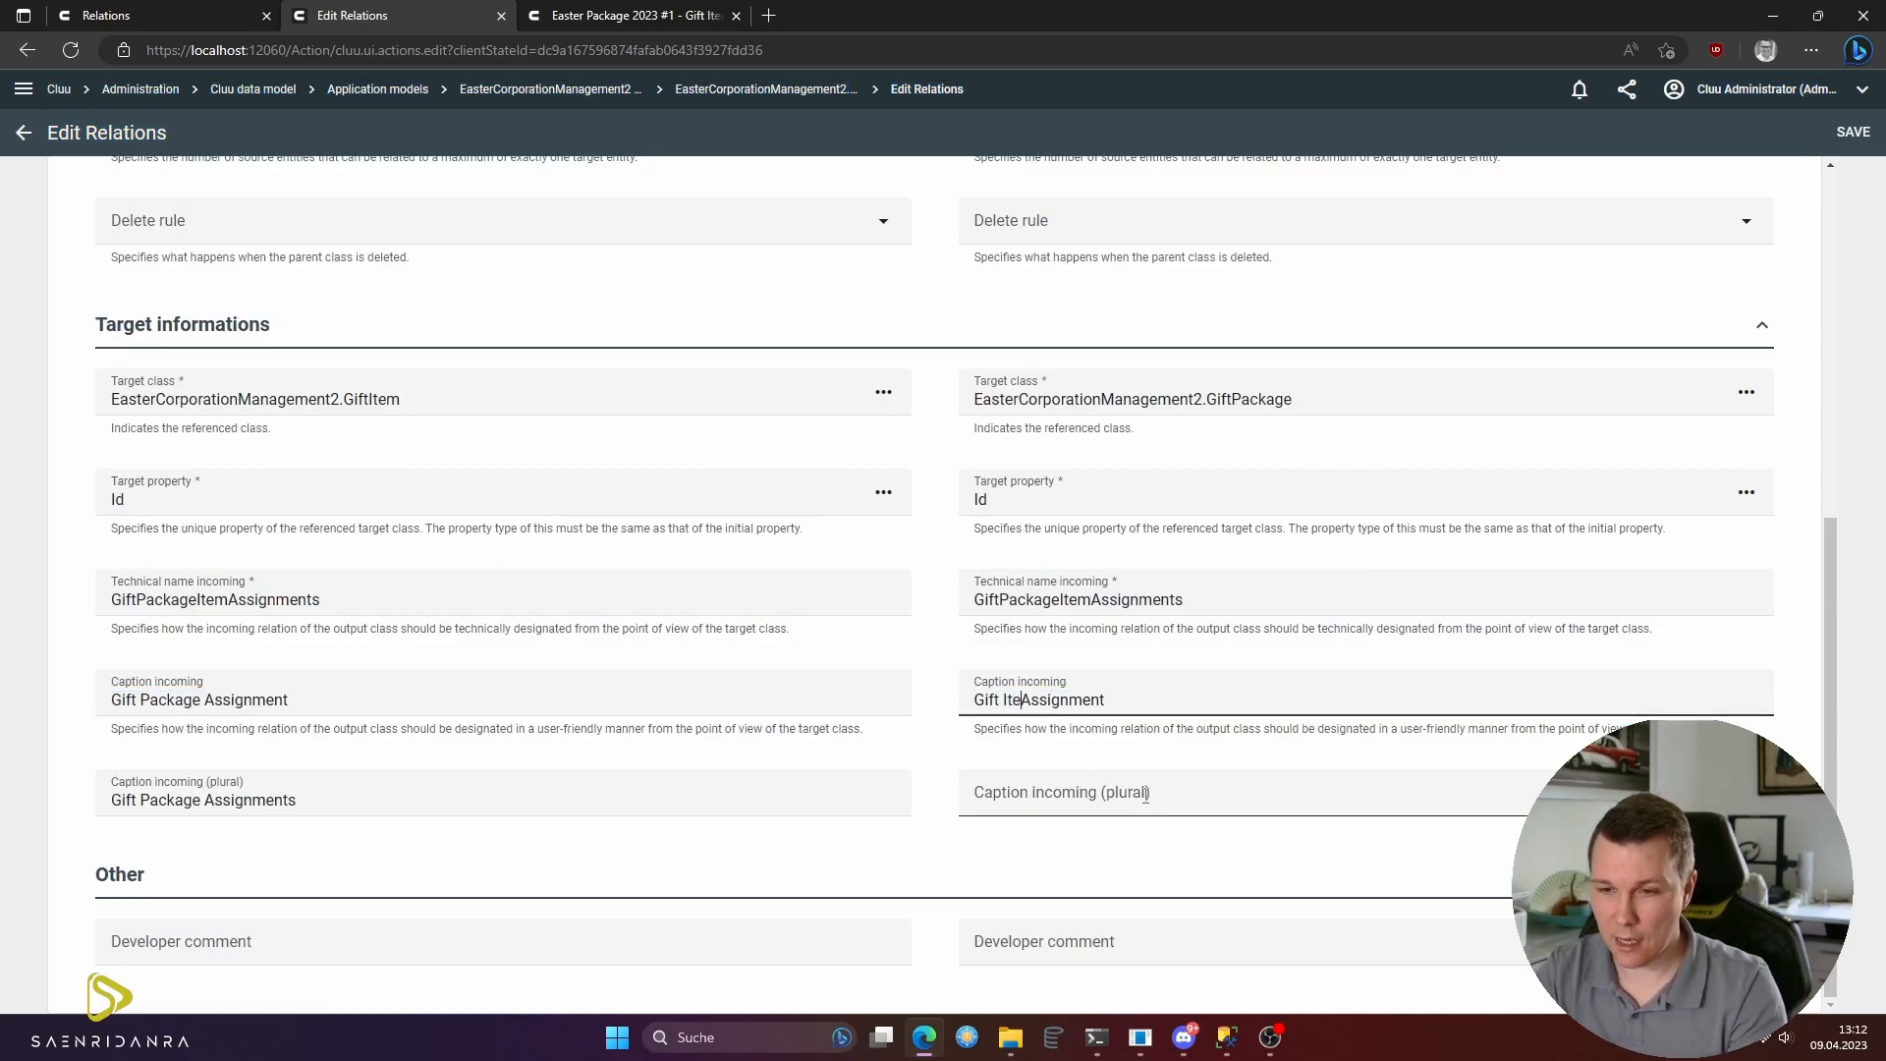
# - Set the GiftPackage relation's plural incoming caption to Gift Item Assignments and save both relations
pyautogui.hotkey('ctrl', 'a')
pyautogui.hotkey('ctrl', 'c')
pyautogui.click(1165, 789)
pyautogui.click(1162, 791)
pyautogui.hotkey('ctrl', 'v')
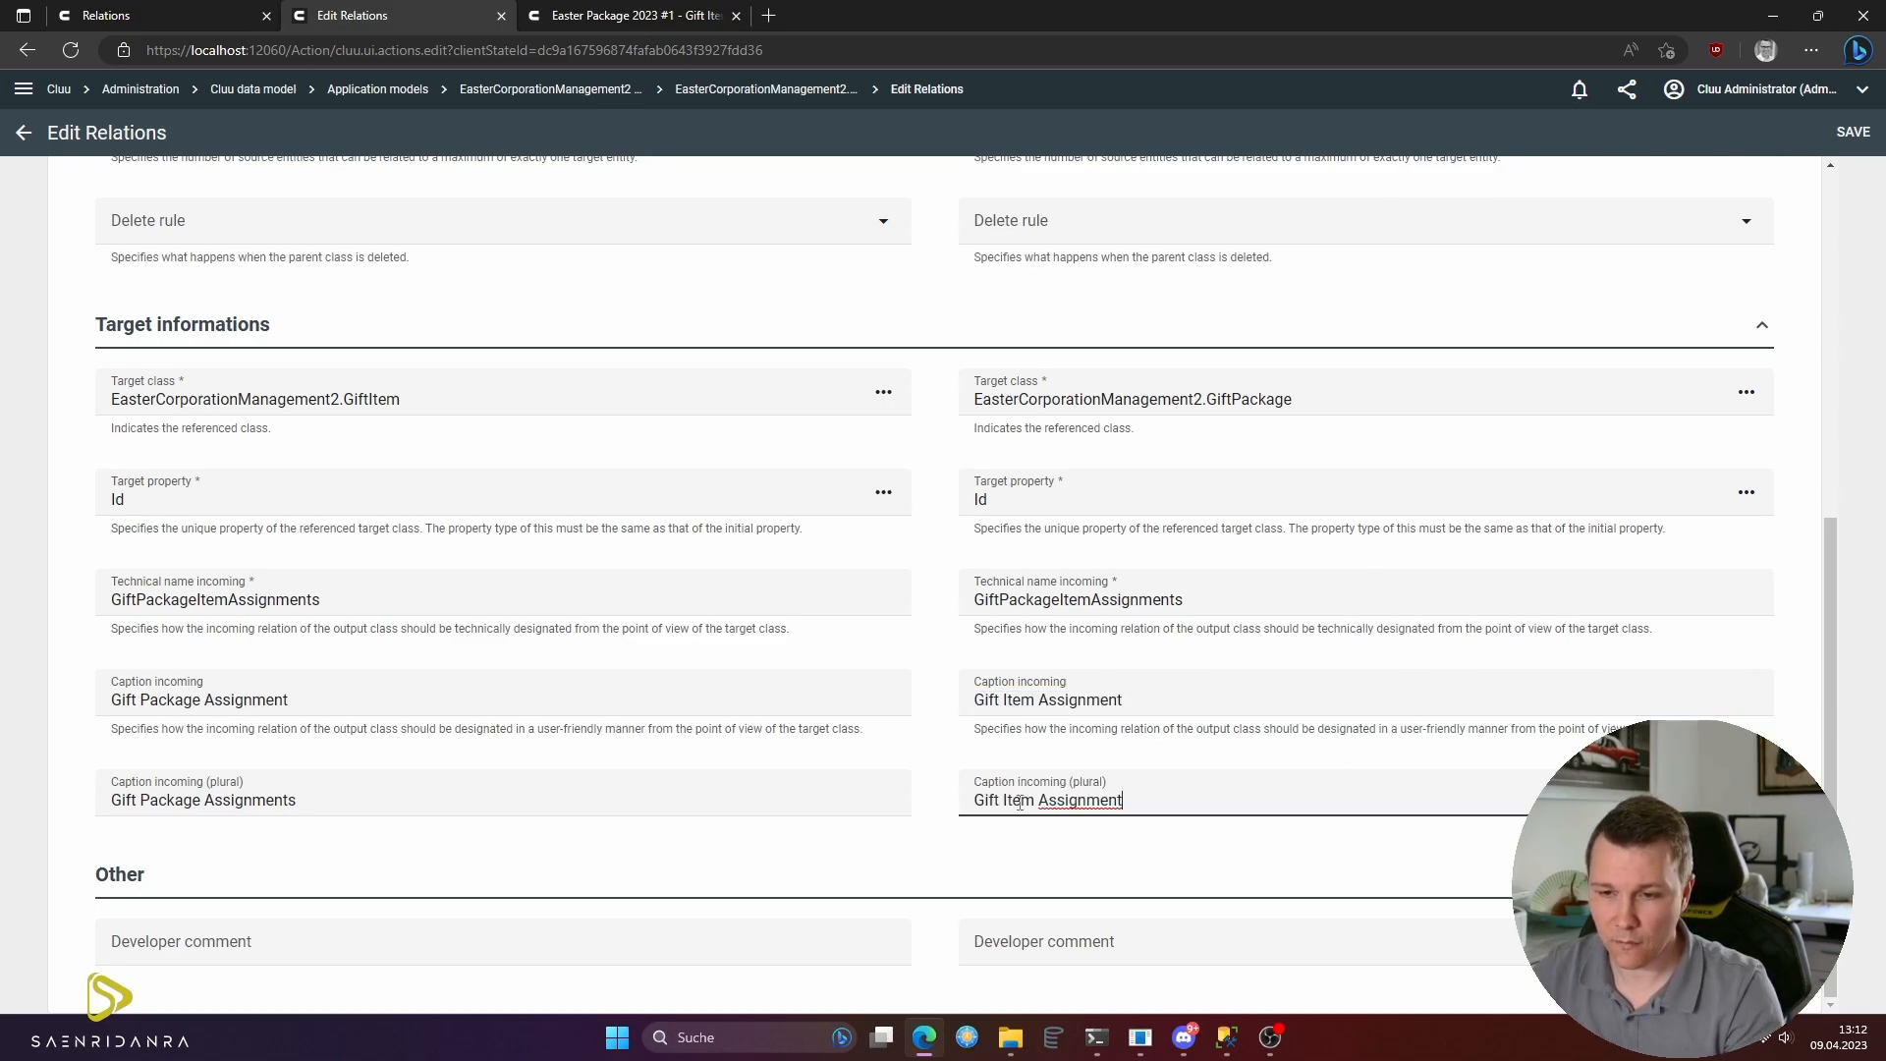
pyautogui.scroll(6, 1129, 796)
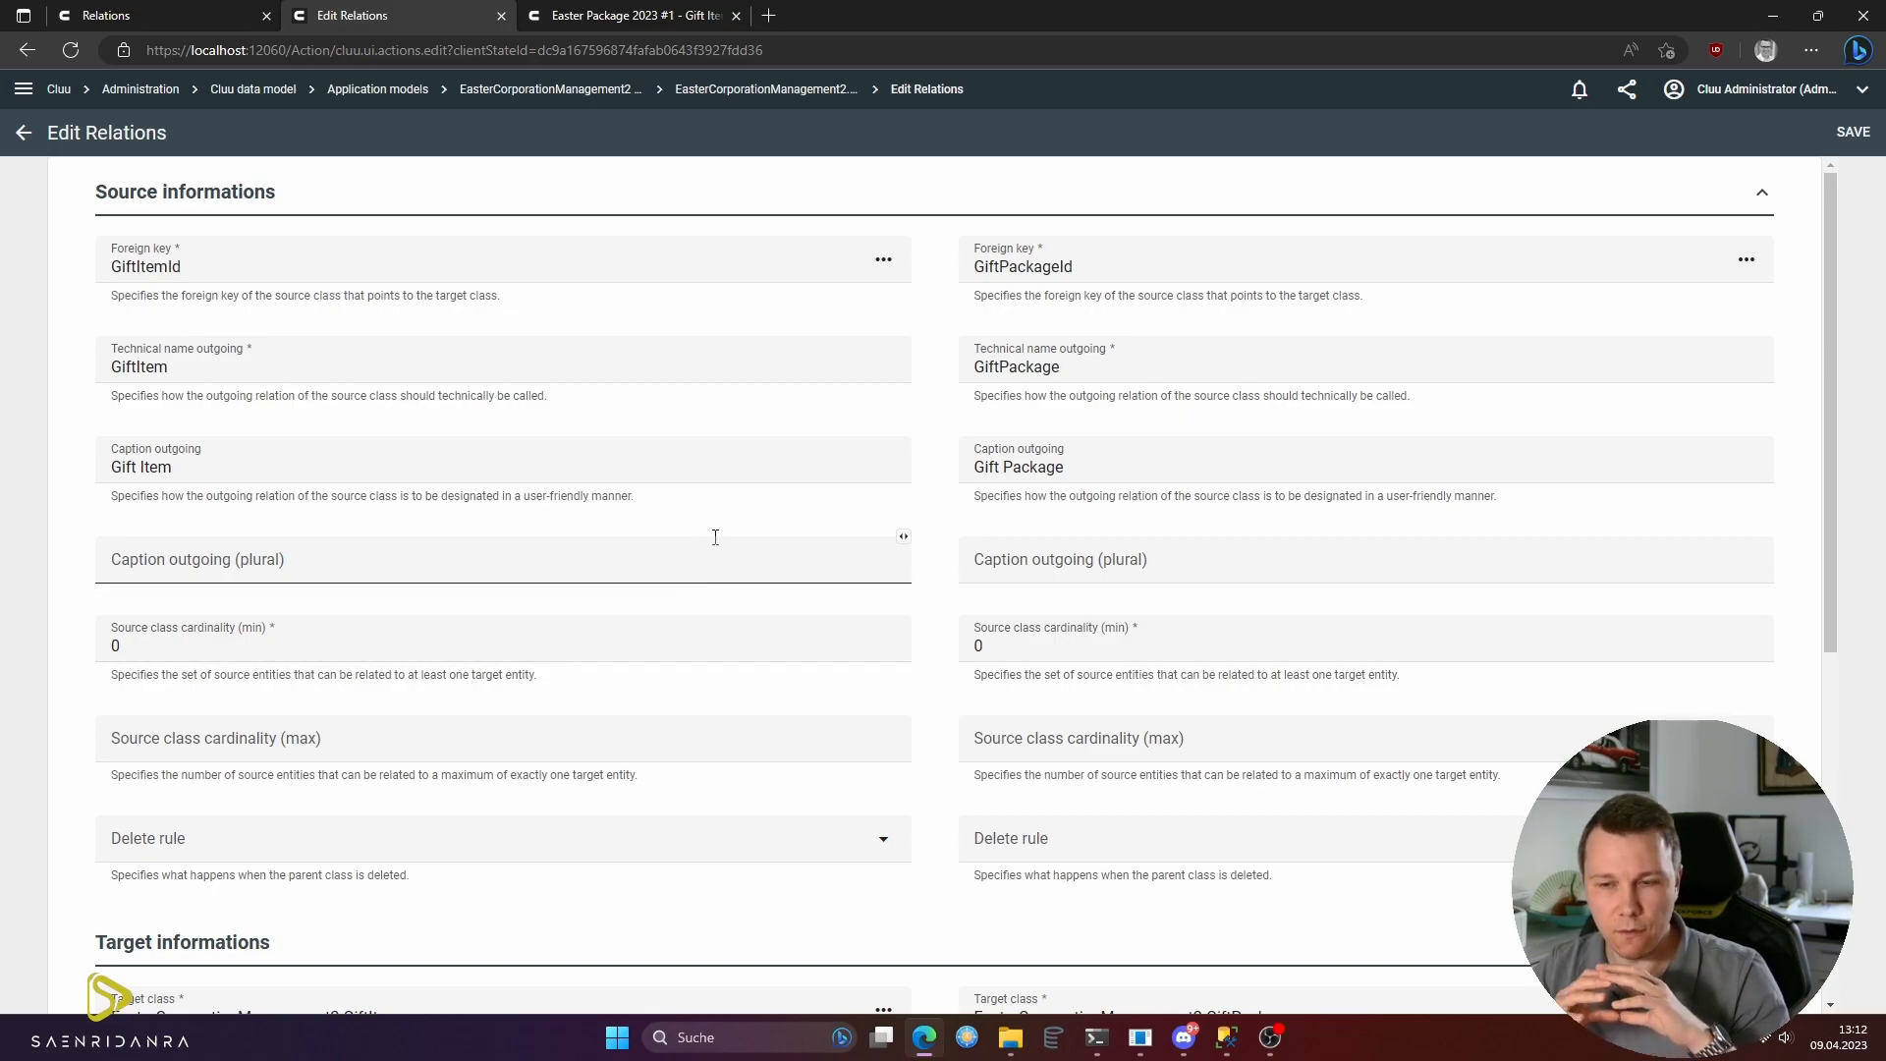
pyautogui.scroll(-6, 745, 560)
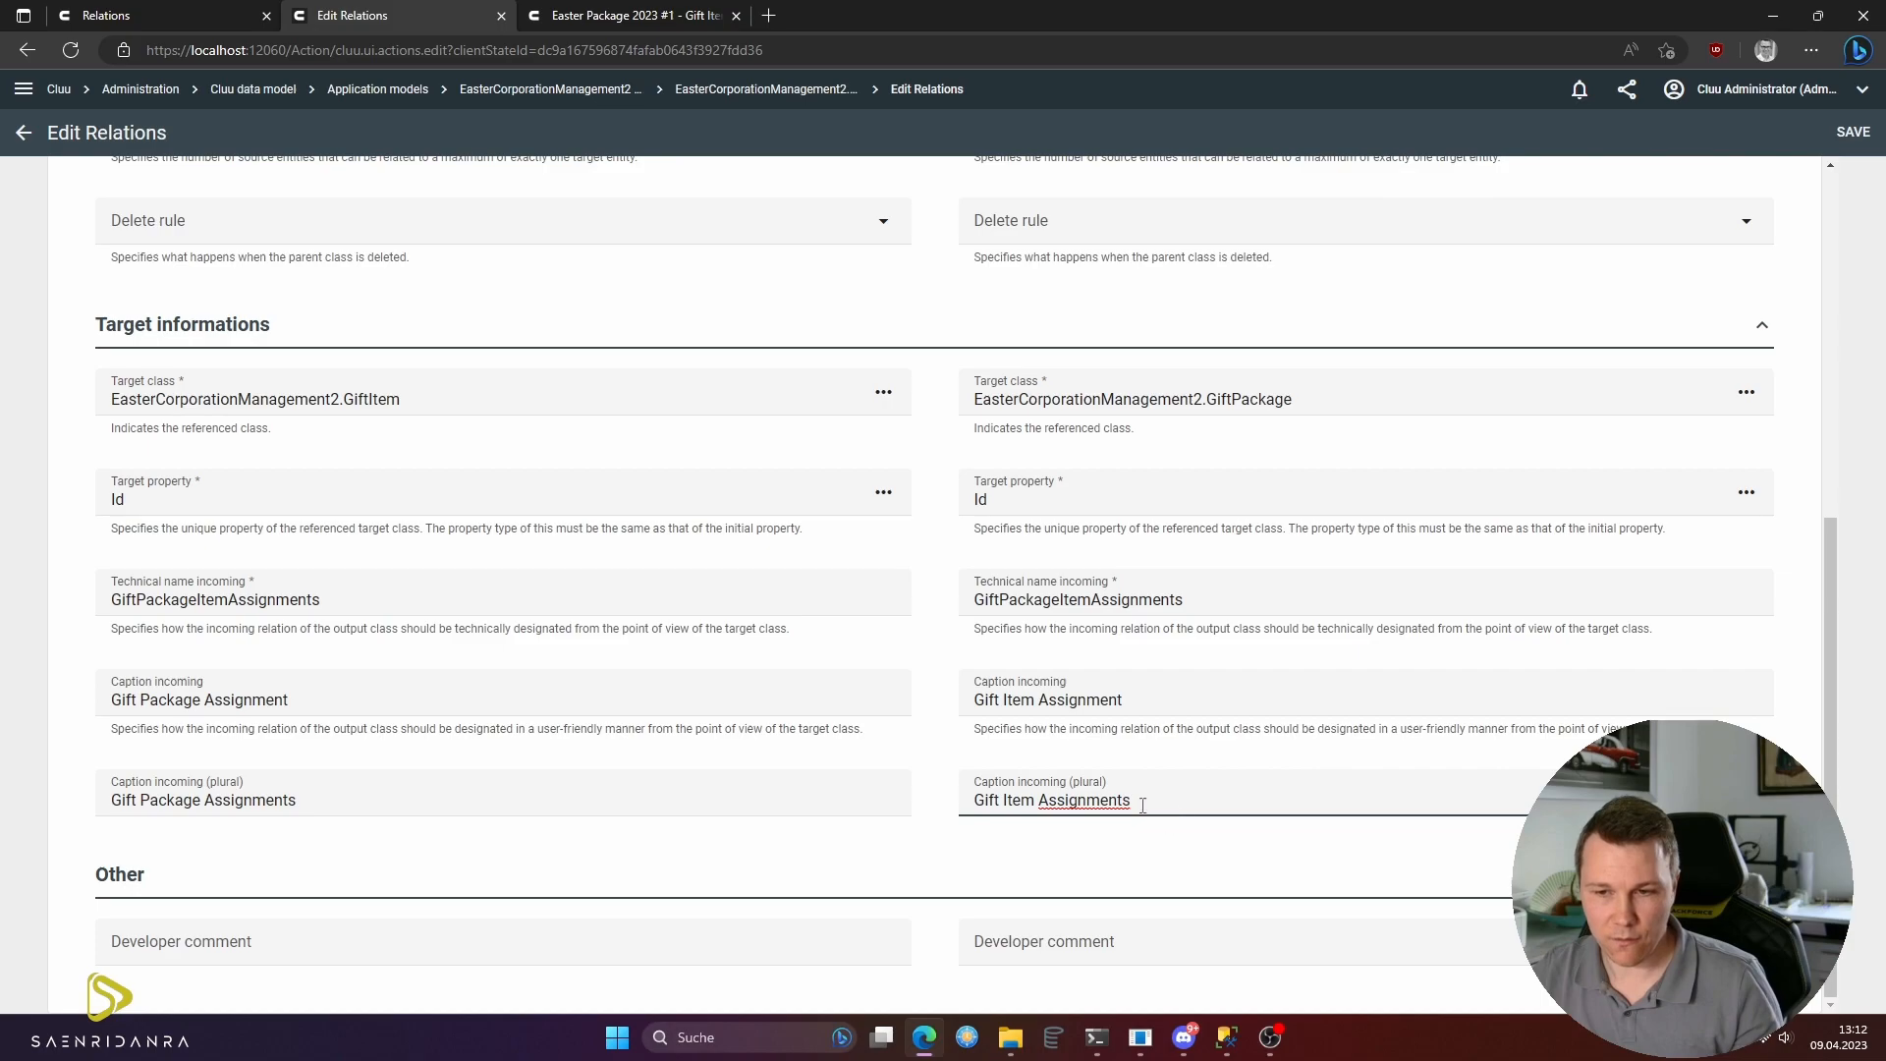
pyautogui.click(1854, 135)
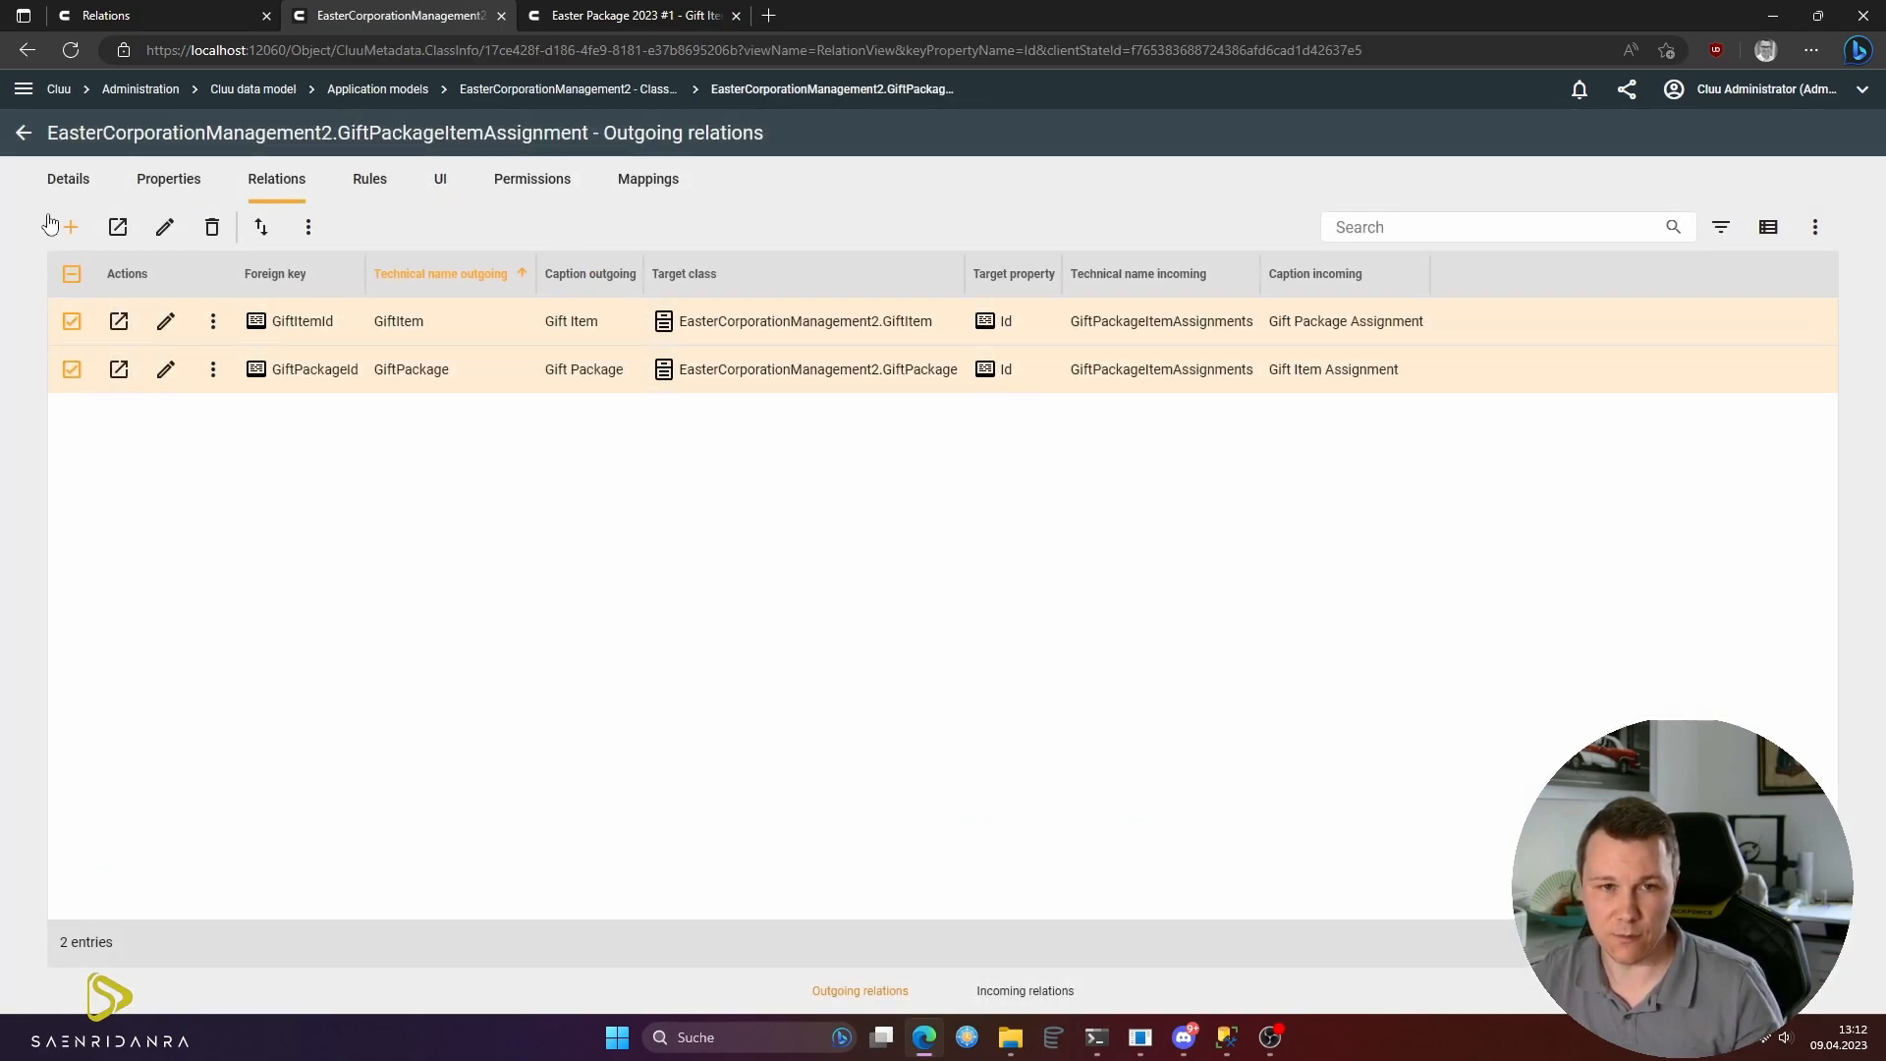
# - Invalidate the application again so the new captions apply, and go back to the class list
pyautogui.click(53, 183)
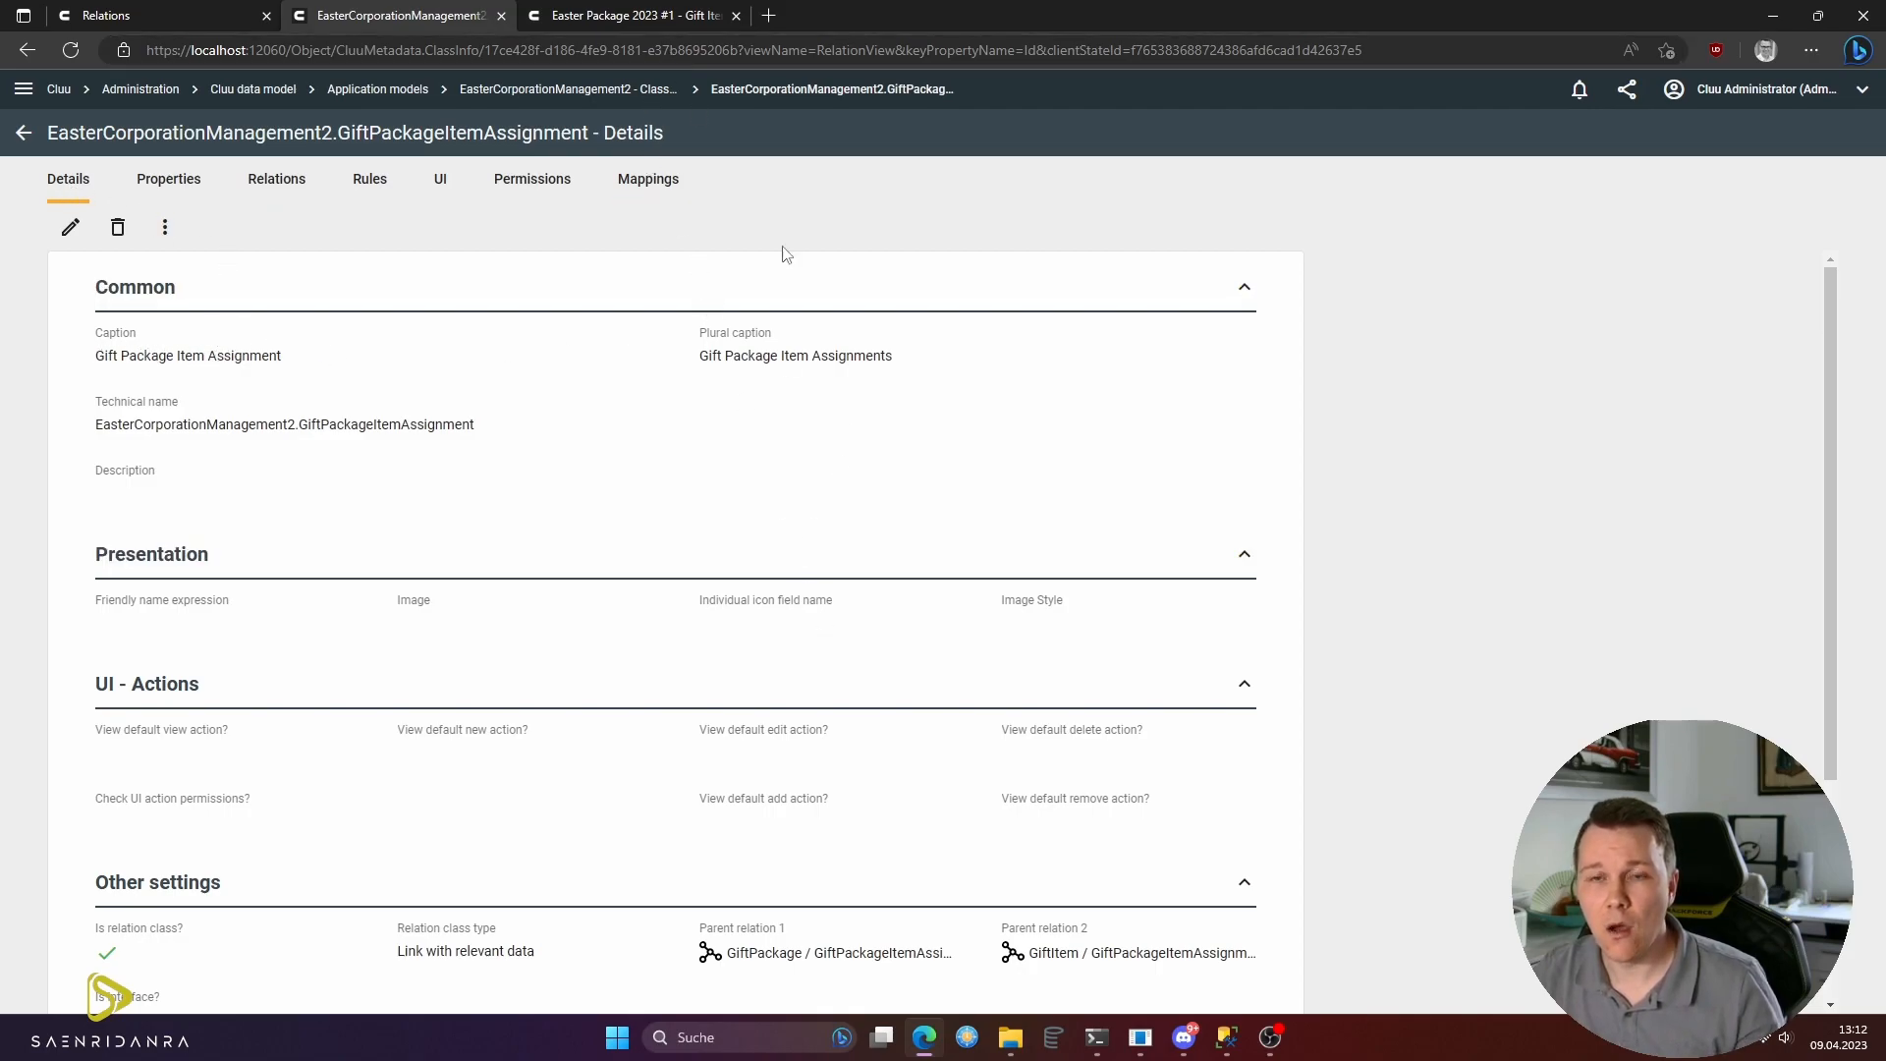
pyautogui.click(24, 93)
pyautogui.click(131, 366)
pyautogui.click(1147, 757)
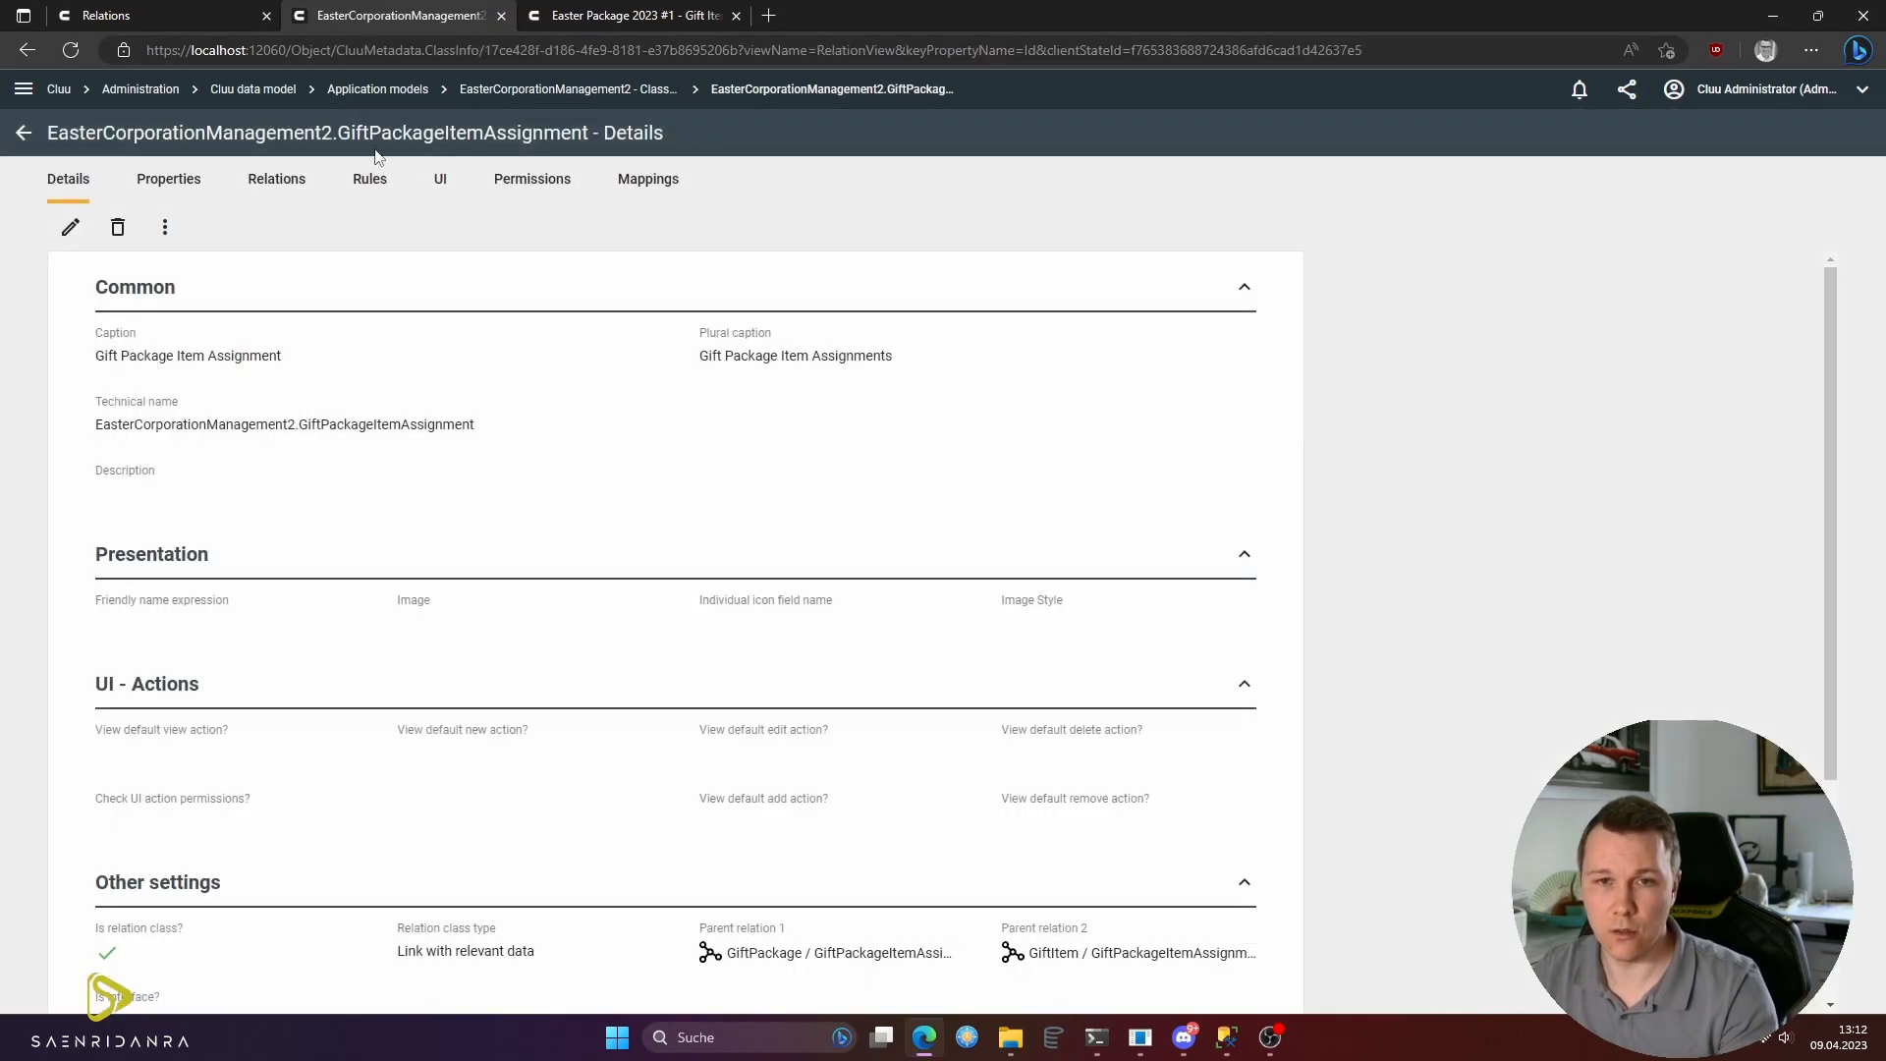
pyautogui.click(23, 132)
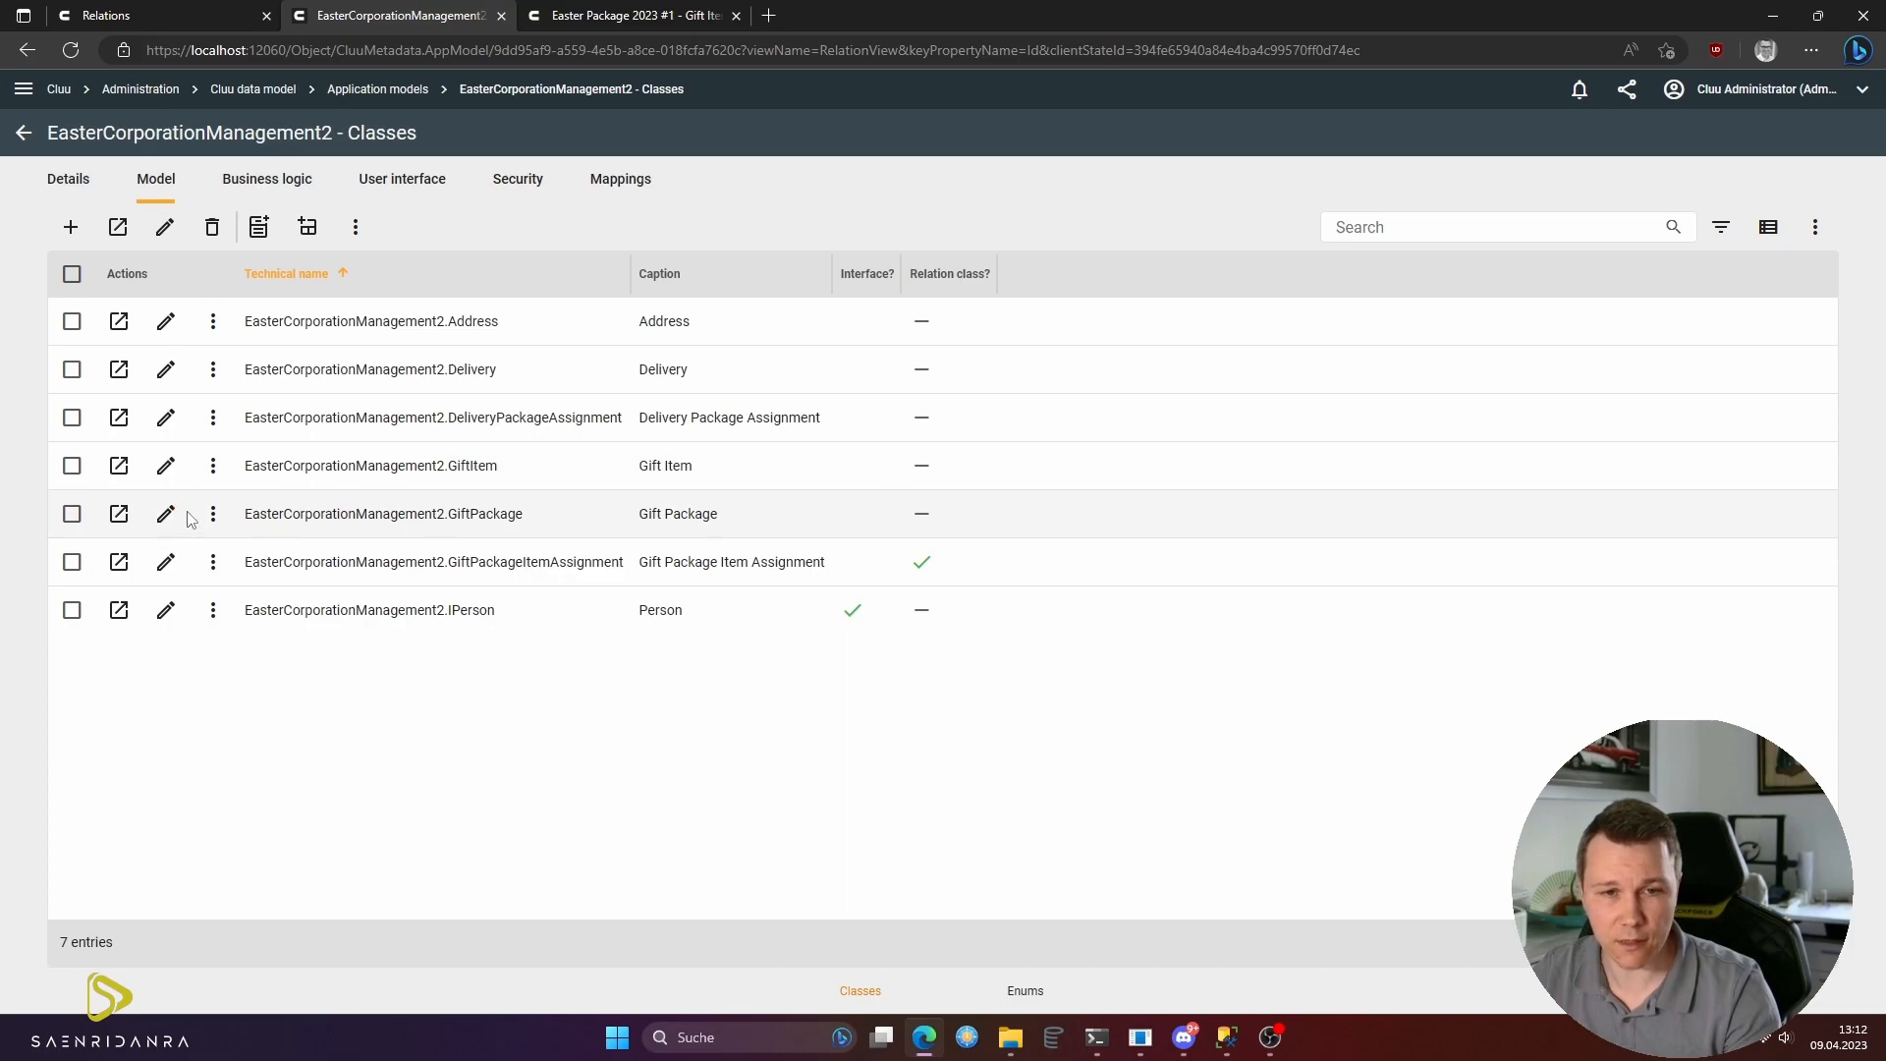
# - View the GiftPackage data and open the Gift Item Assignments of Easter Package 2023 #1
pyautogui.click(213, 514)
pyautogui.click(252, 684)
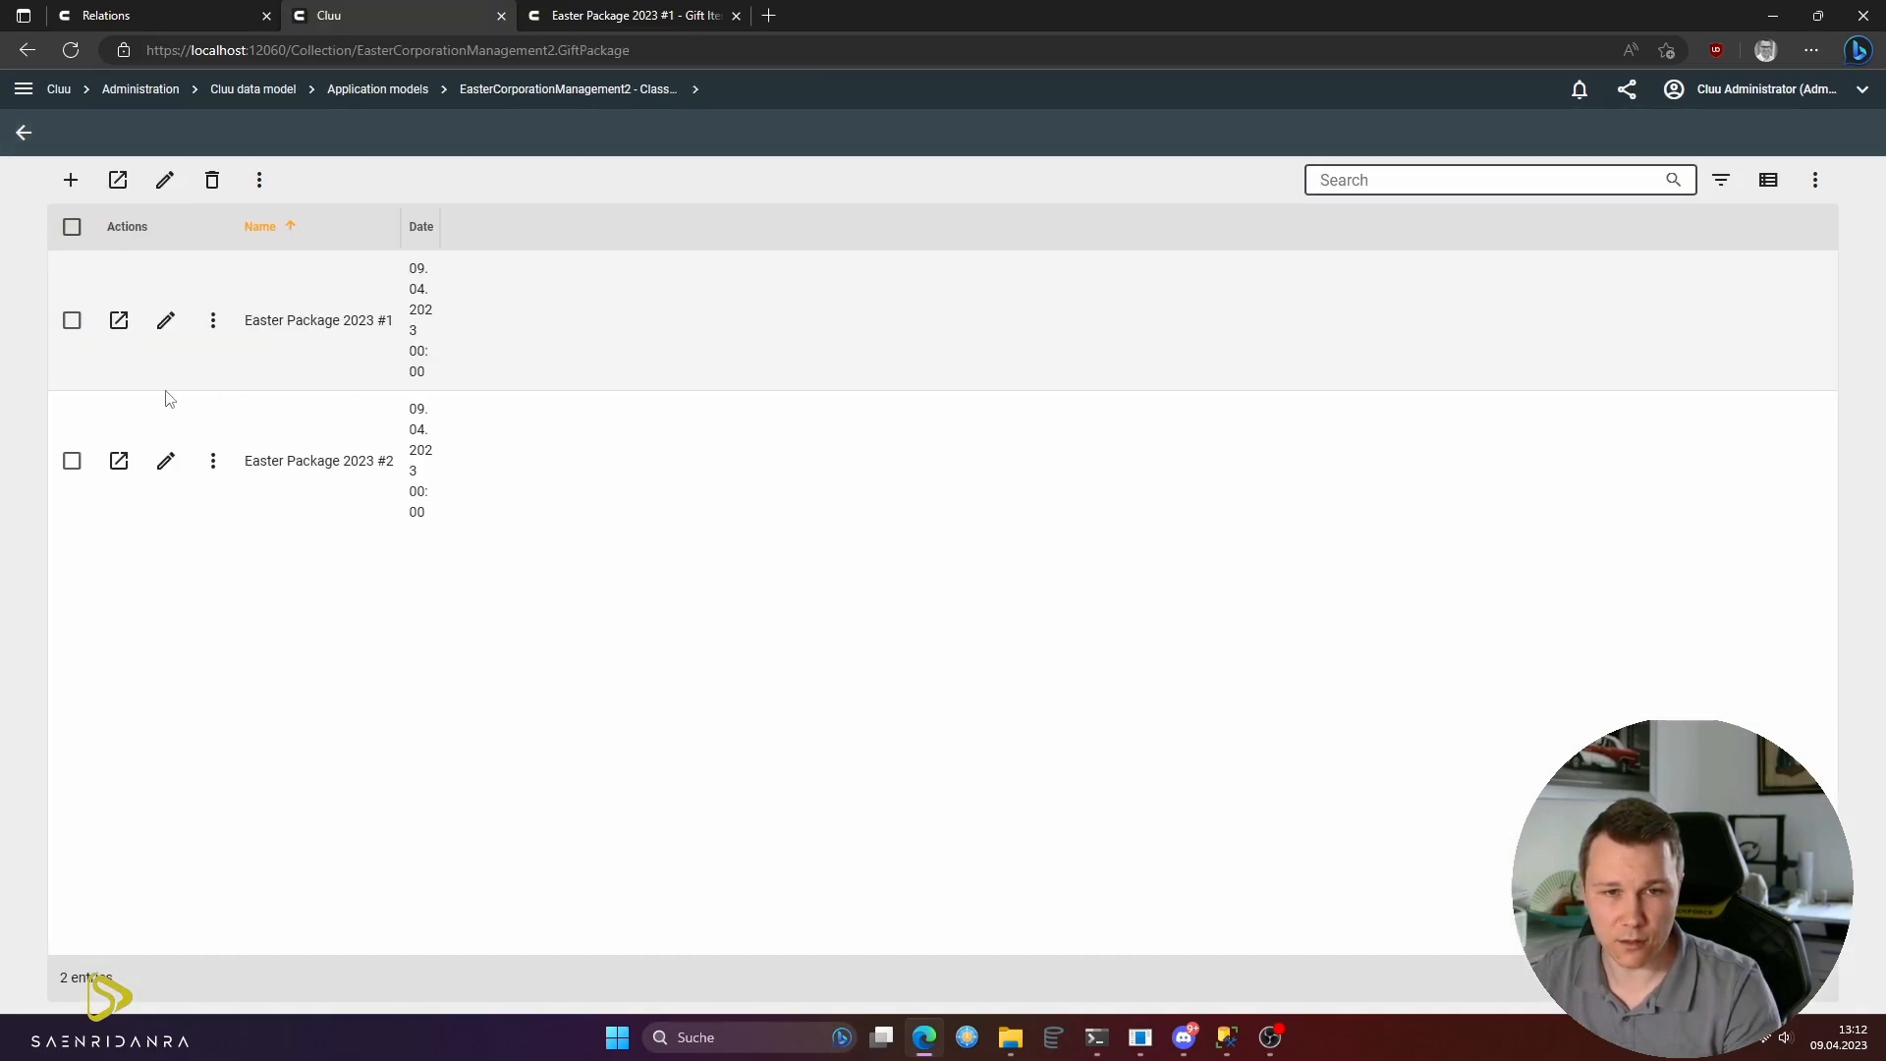
pyautogui.click(119, 320)
pyautogui.click(222, 186)
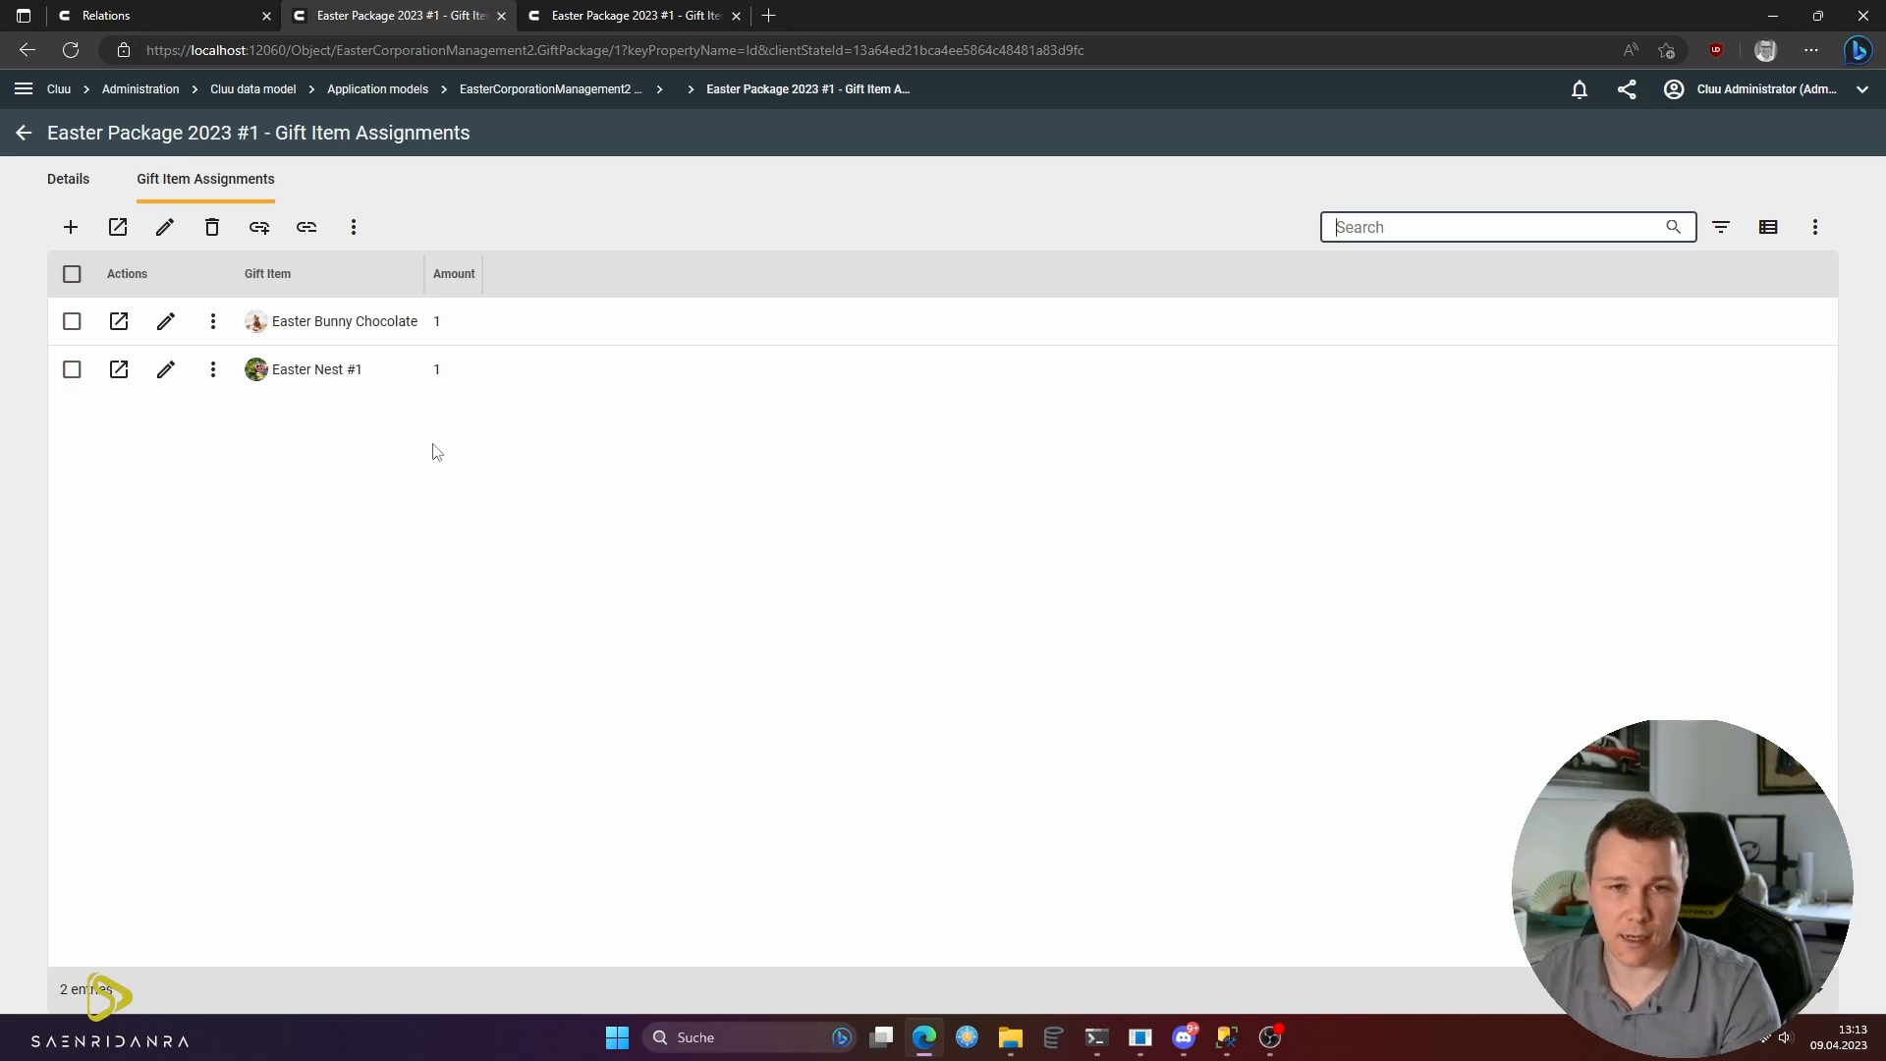
# - Edit both assignments, set the Easter Bunny Chocolate amount to 2, save, and return to the gift package list
pyautogui.click(565, 325)
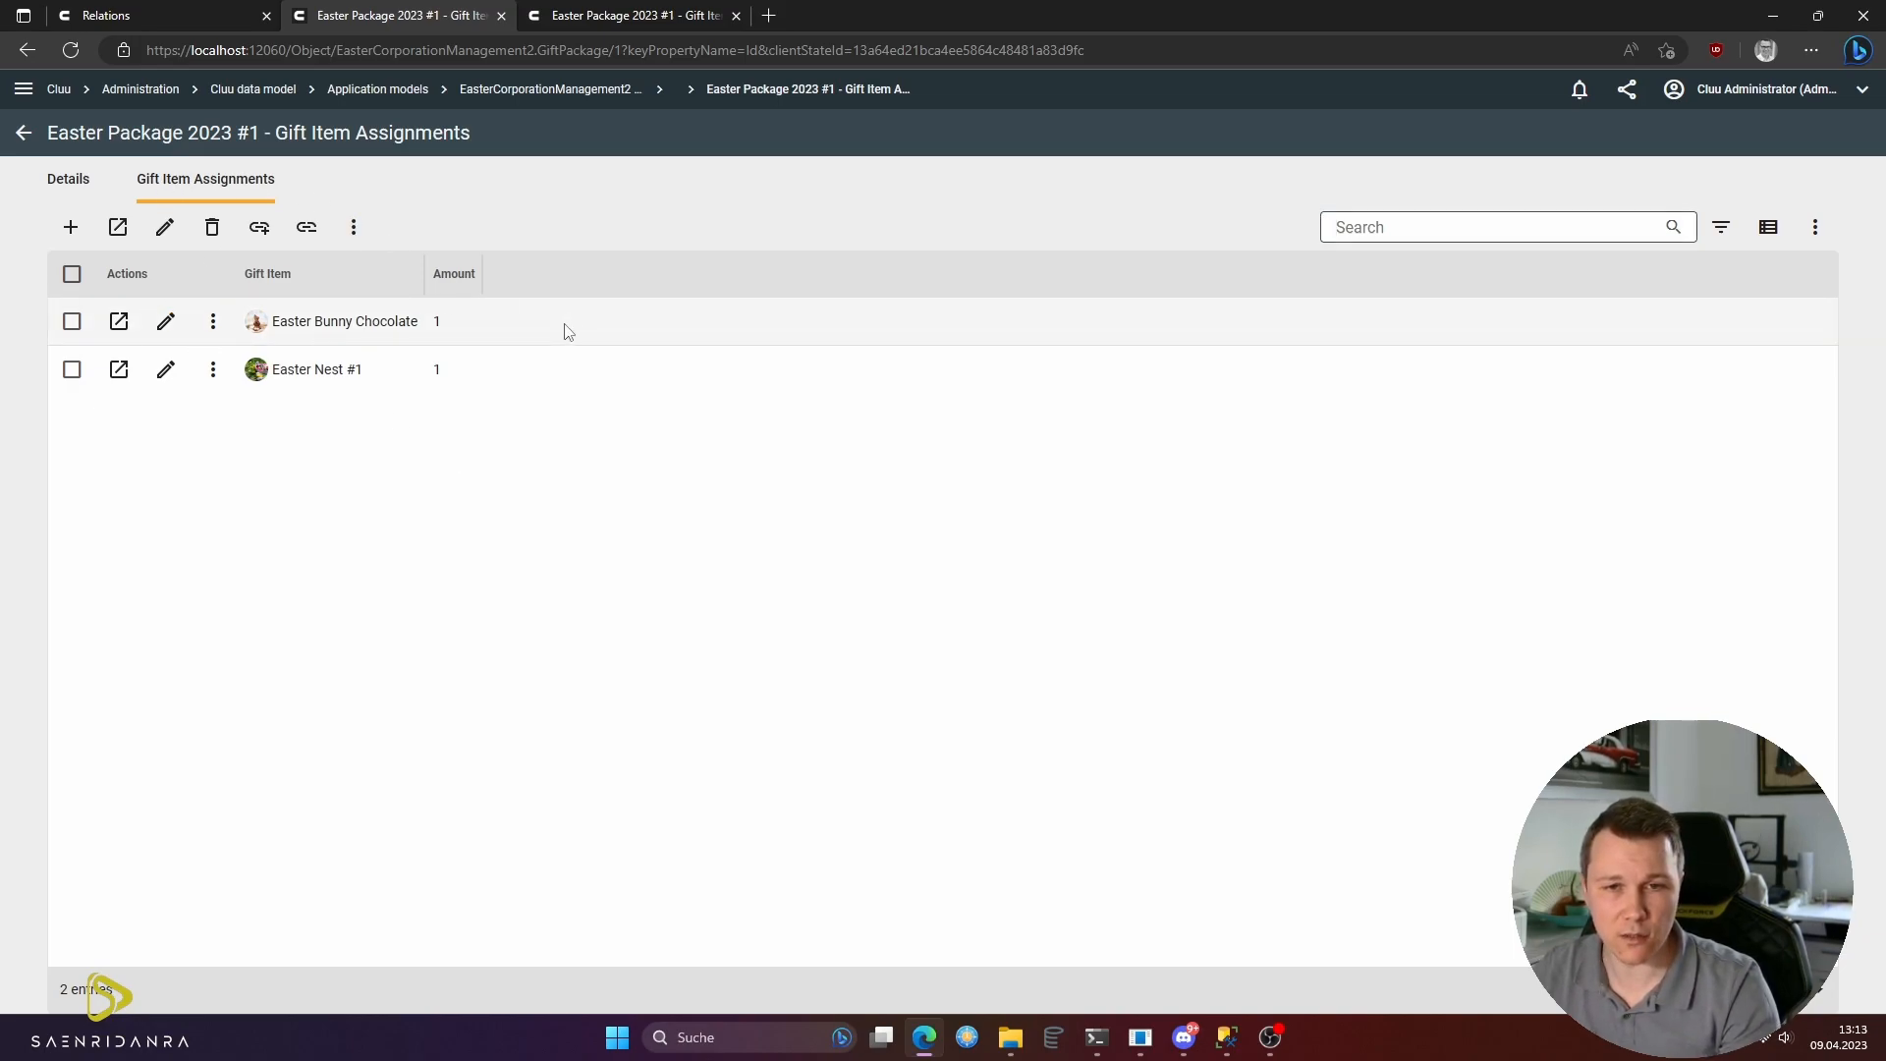
pyautogui.click(535, 371)
pyautogui.click(165, 228)
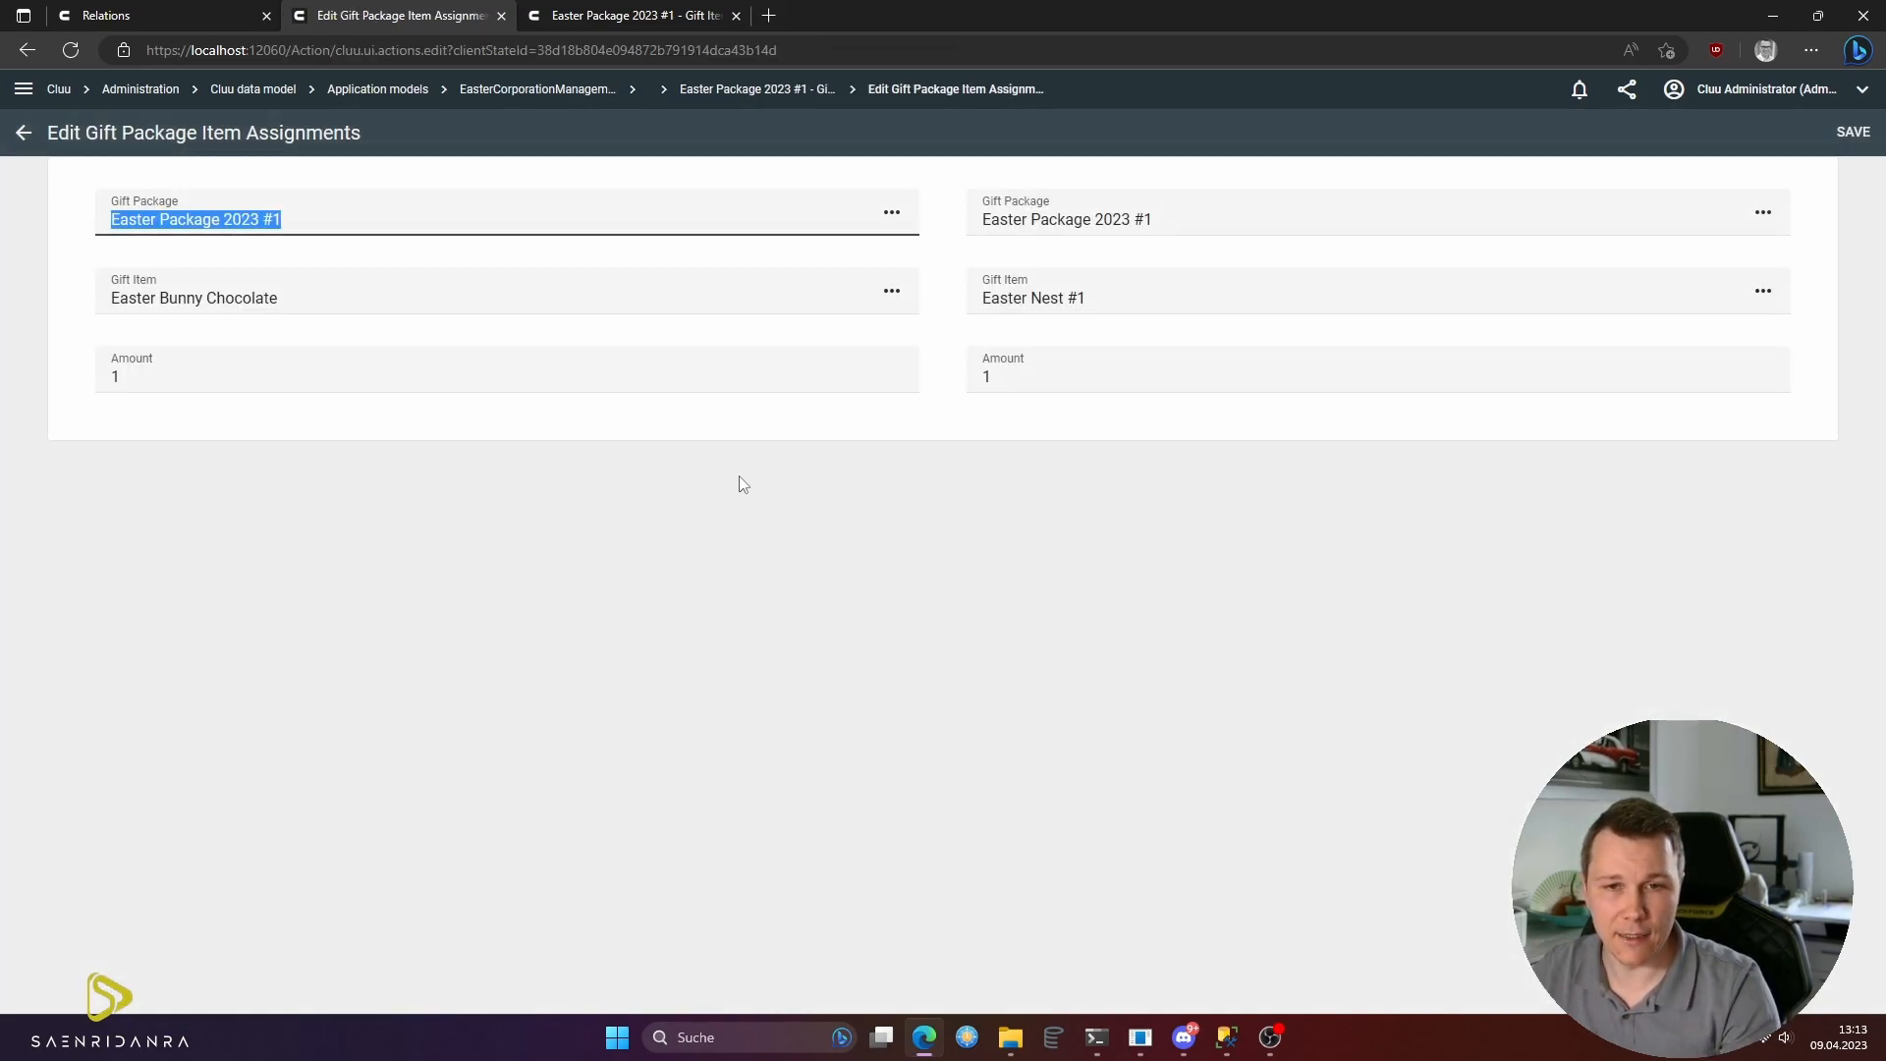
pyautogui.click(193, 368)
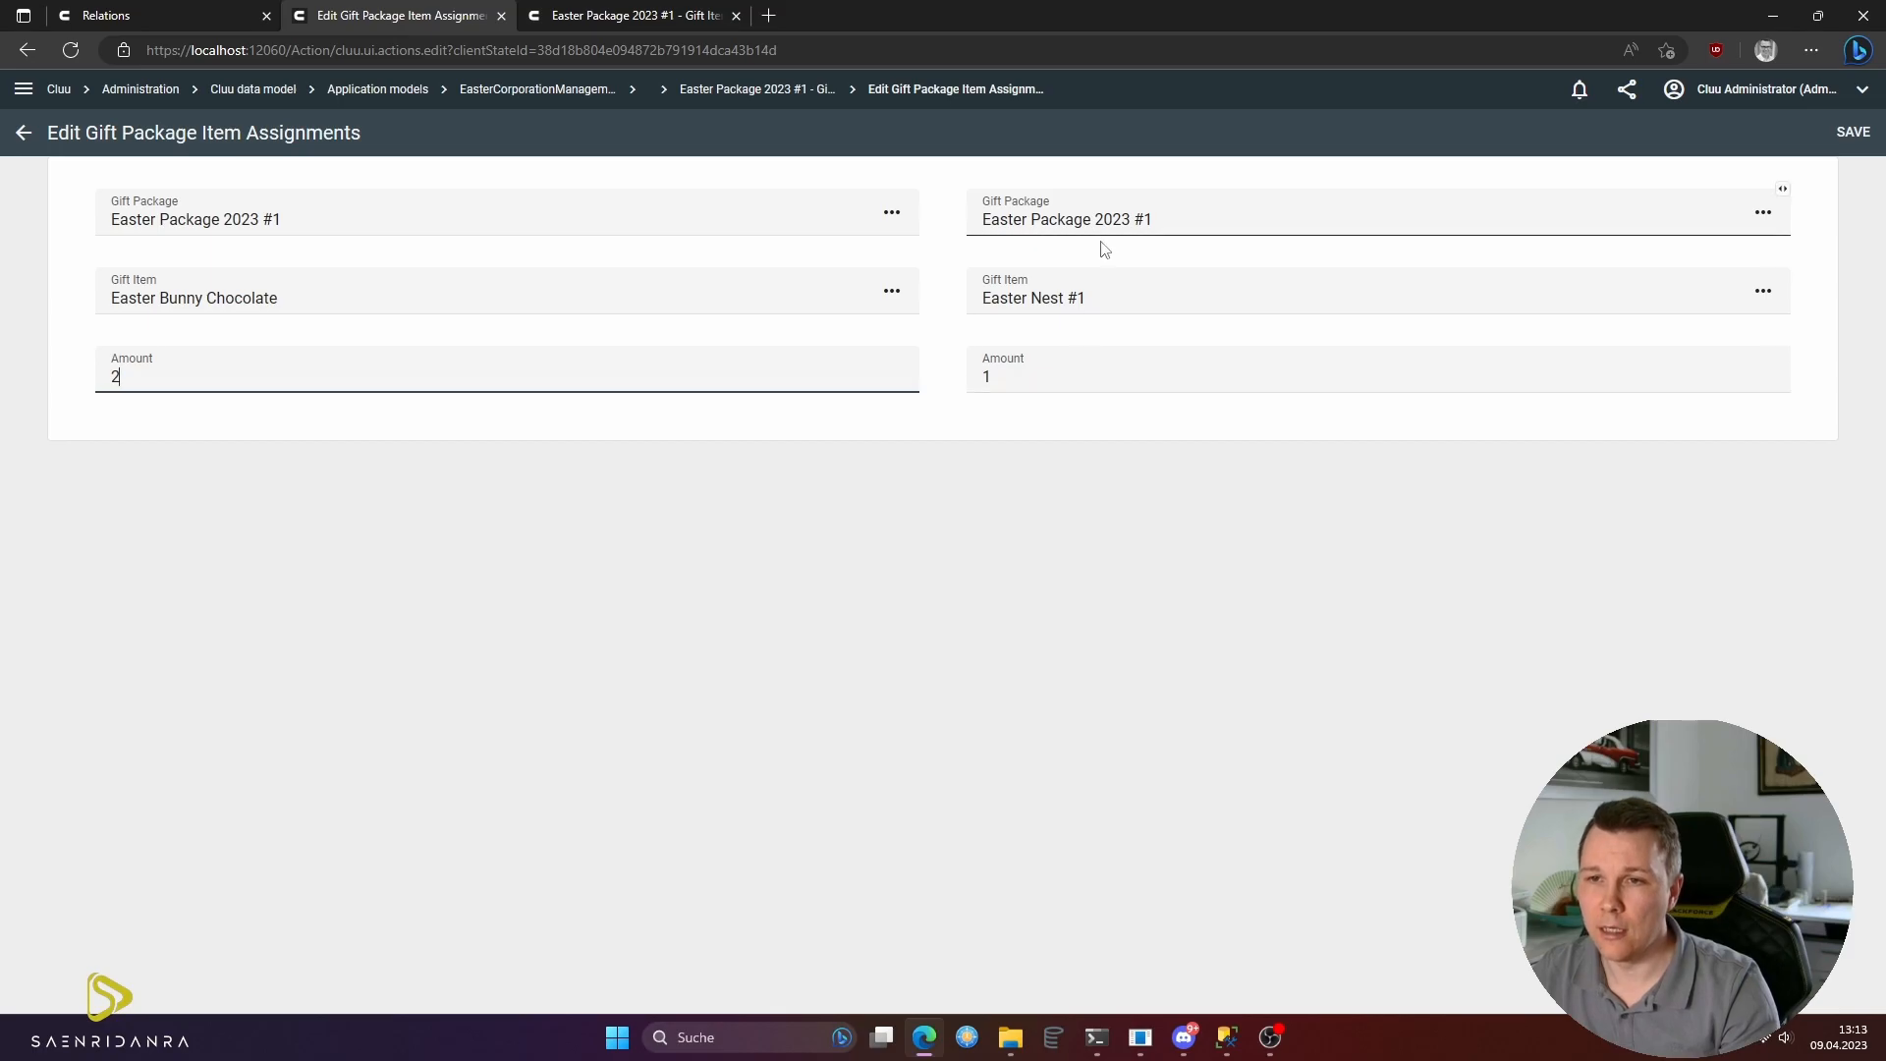
pyautogui.click(1853, 132)
pyautogui.click(23, 134)
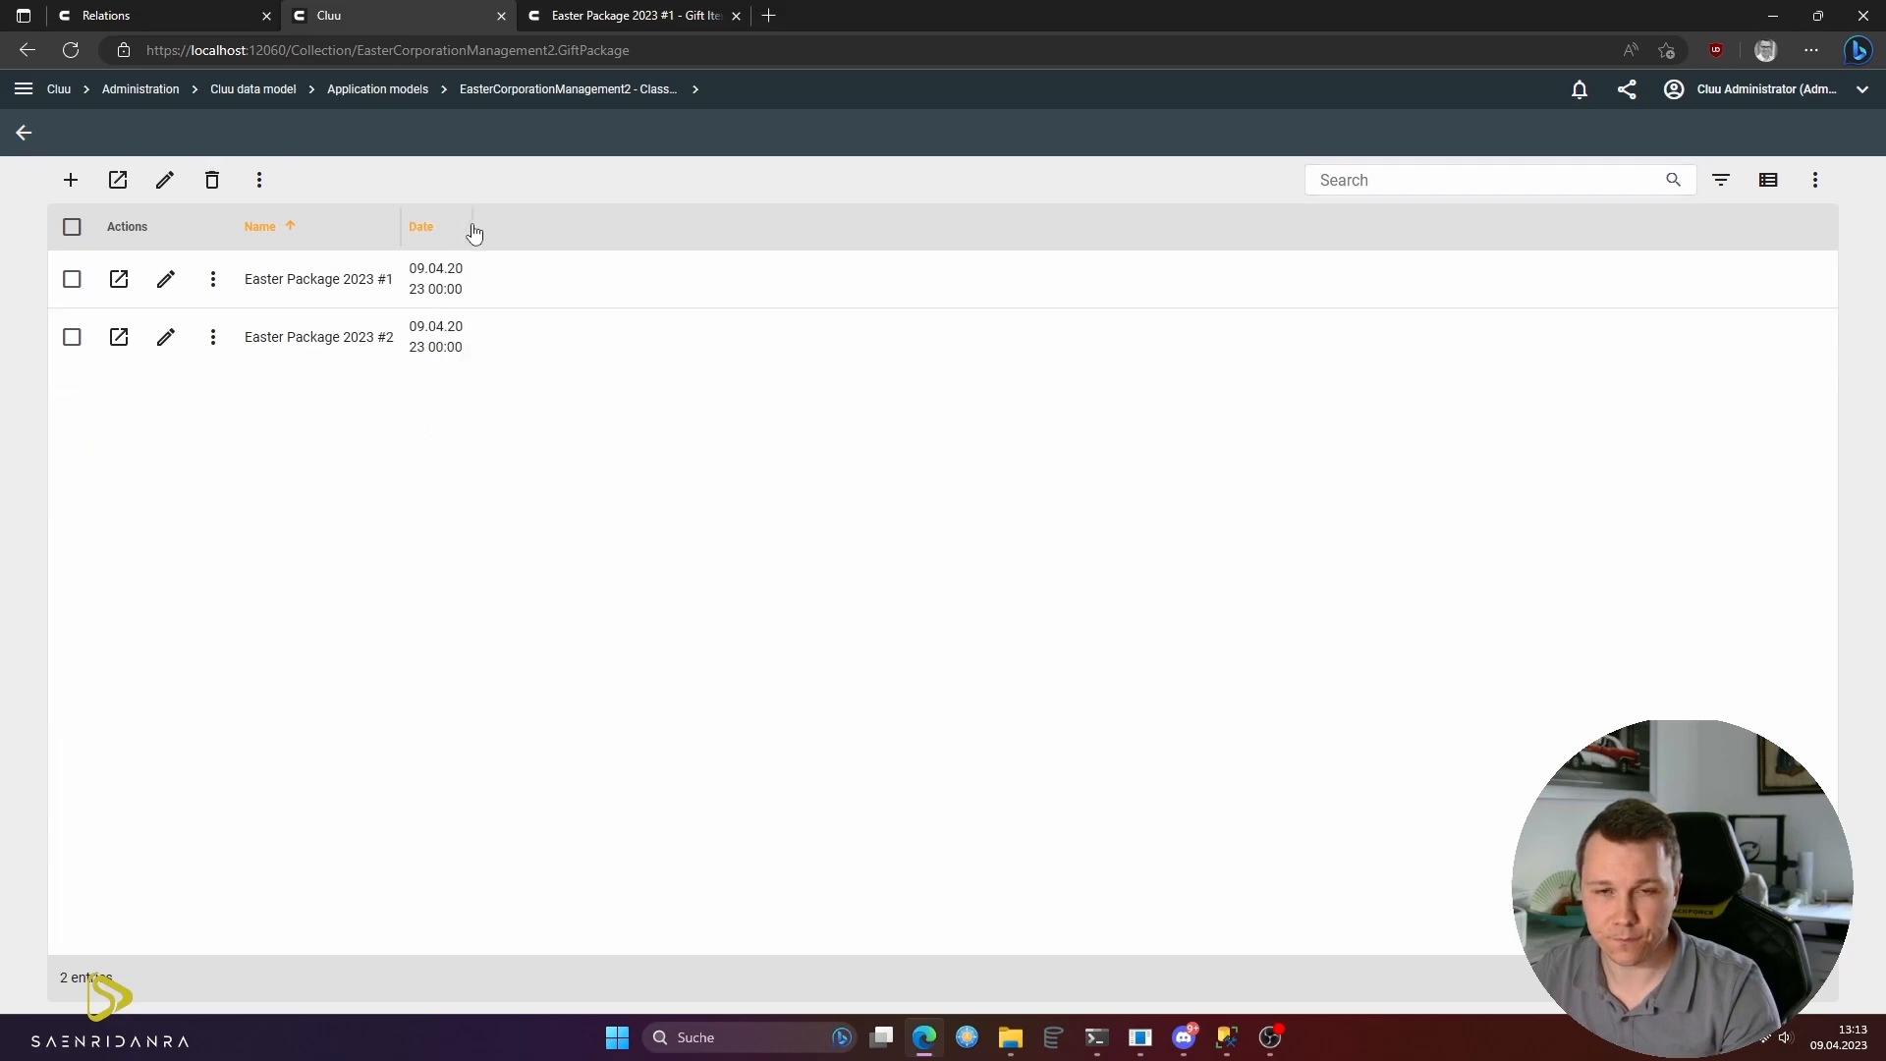
# - Compare with the Gift Packages list in the original Easter Corp. Management application, and return to the new application's GiftPackage data
pyautogui.click(658, 12)
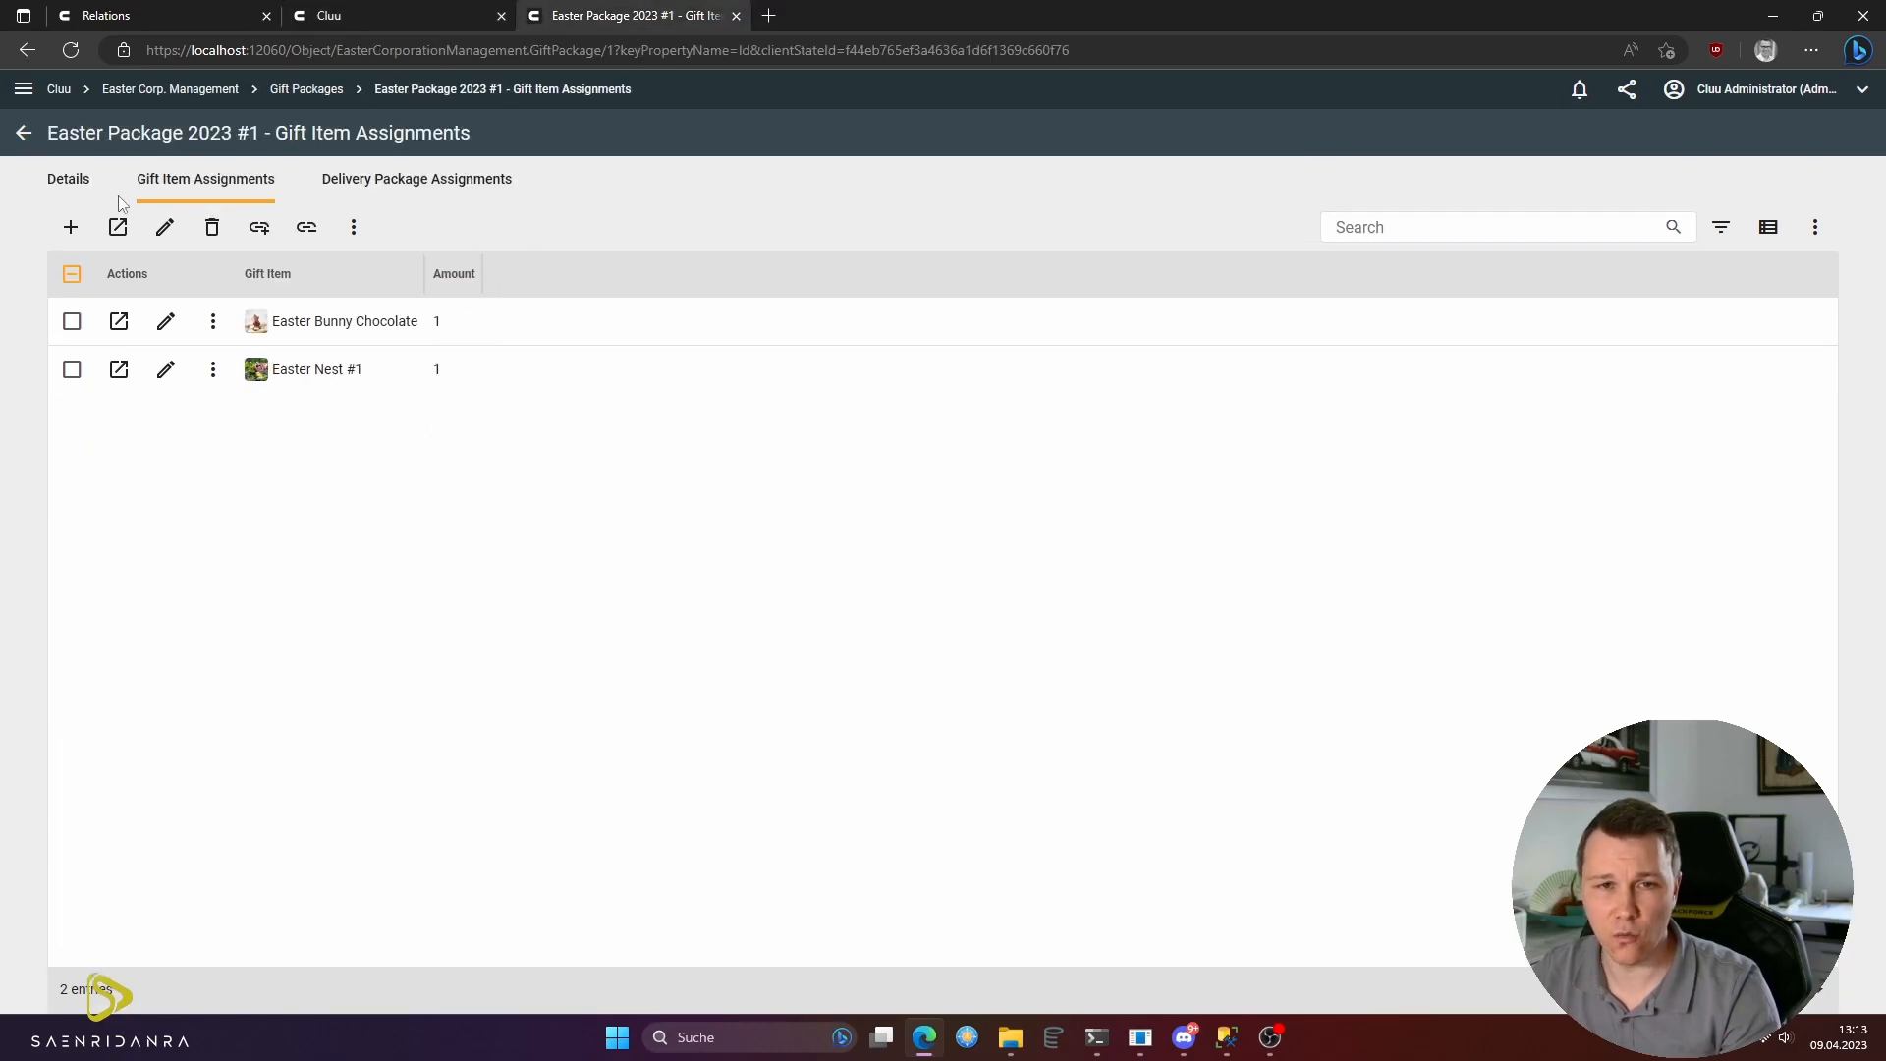
pyautogui.click(23, 132)
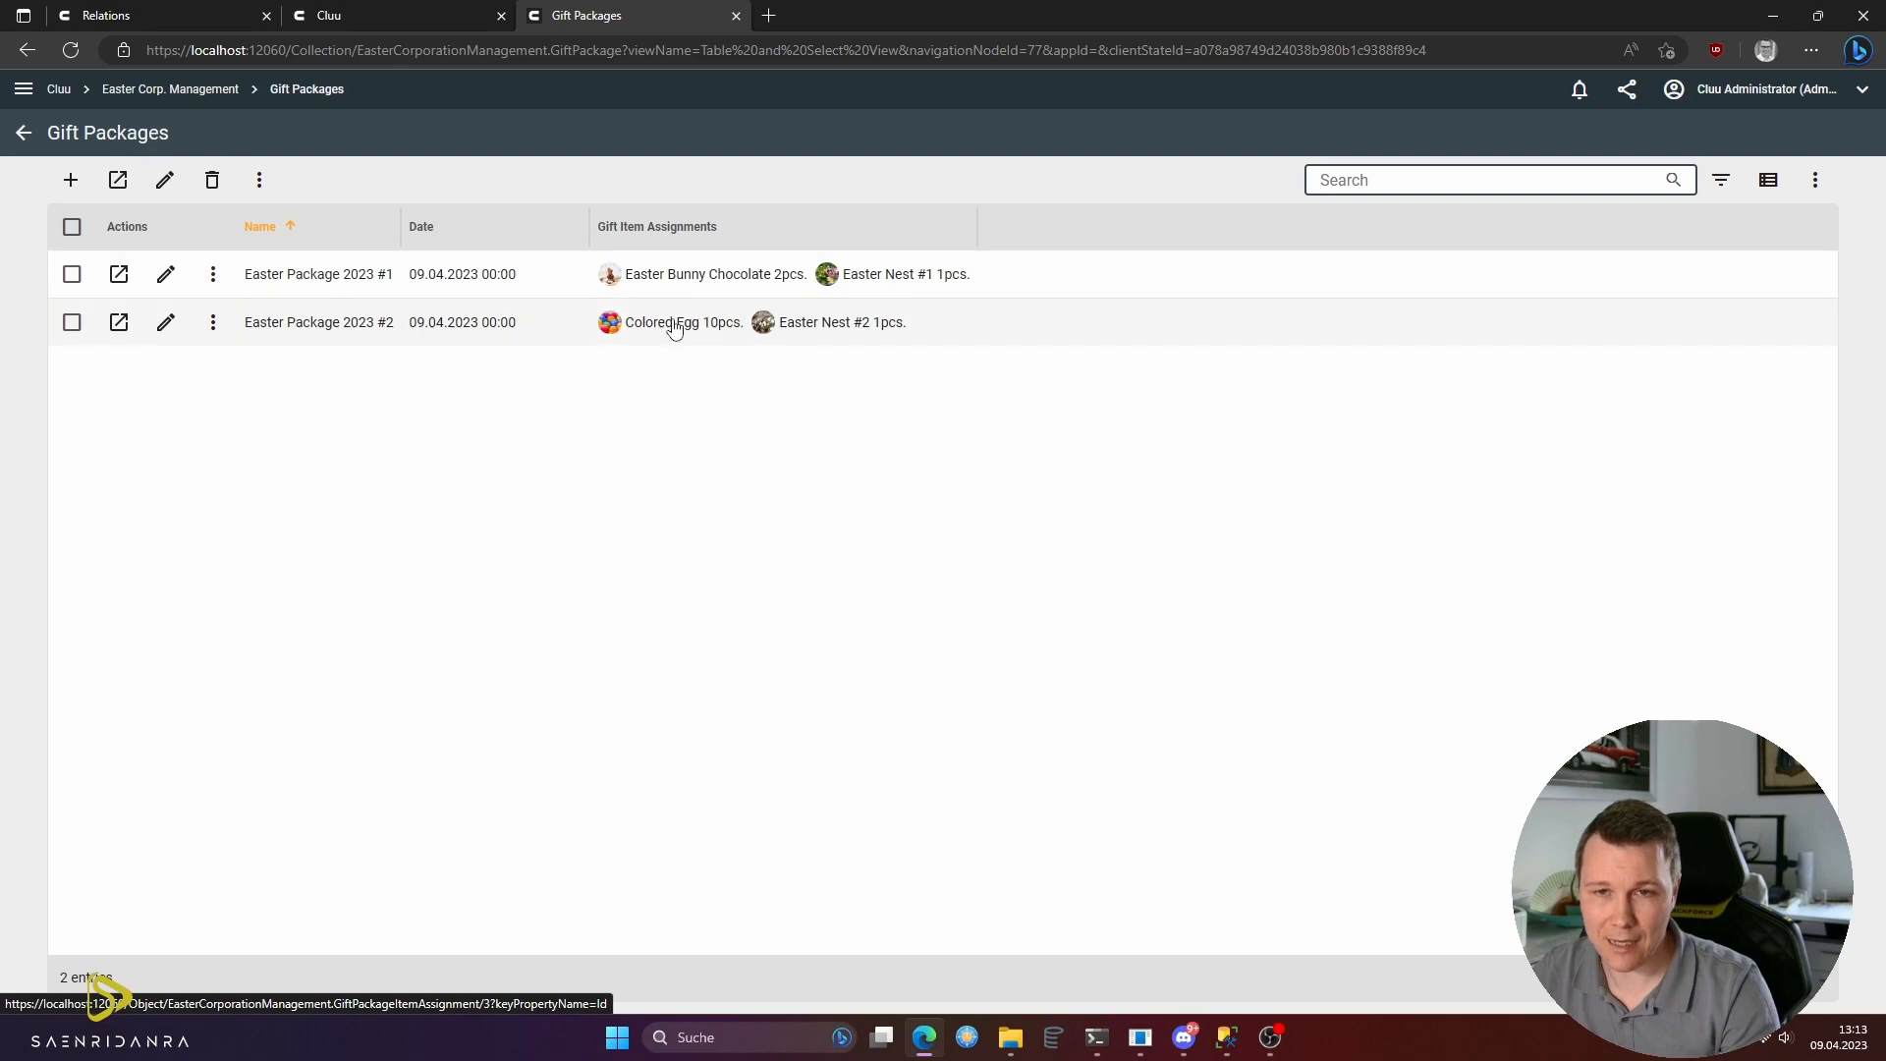
pyautogui.click(405, 14)
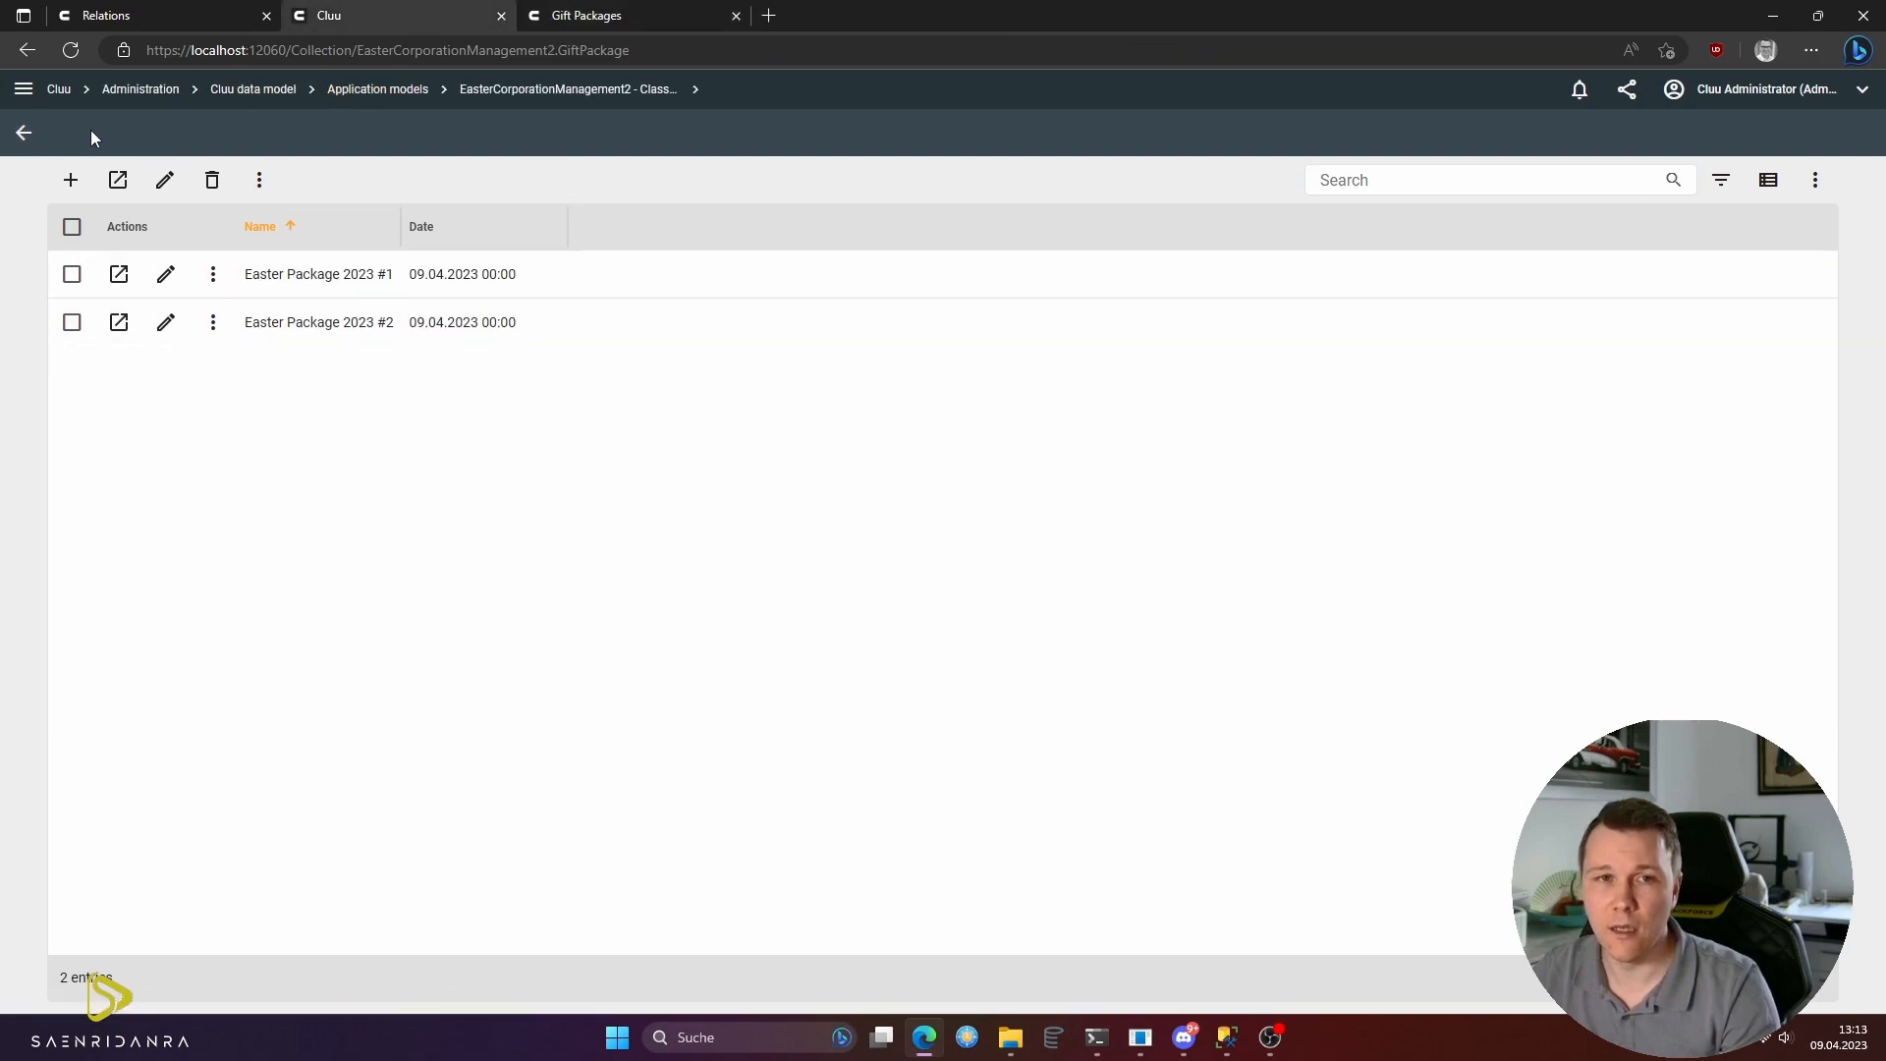
# - Create a new view for the GiftPackage class with the technical name and caption "Default View"
pyautogui.click(24, 132)
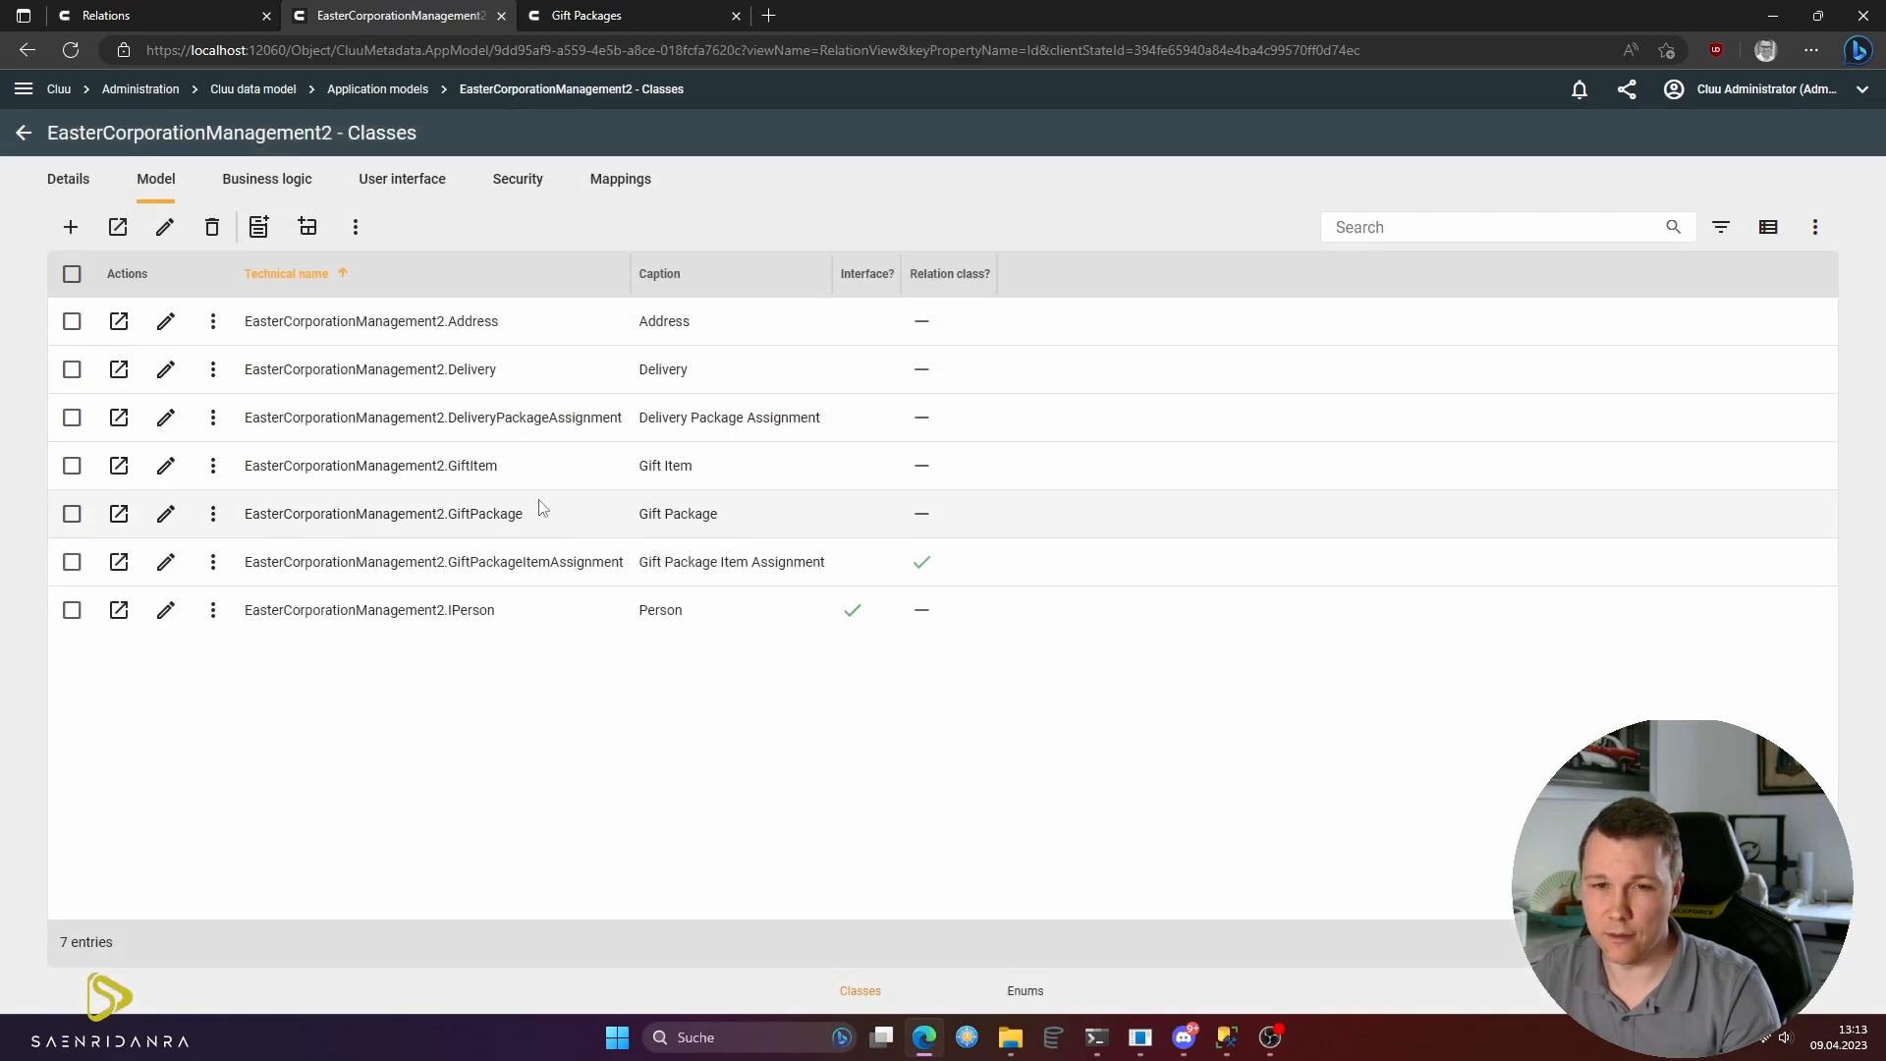
pyautogui.click(119, 515)
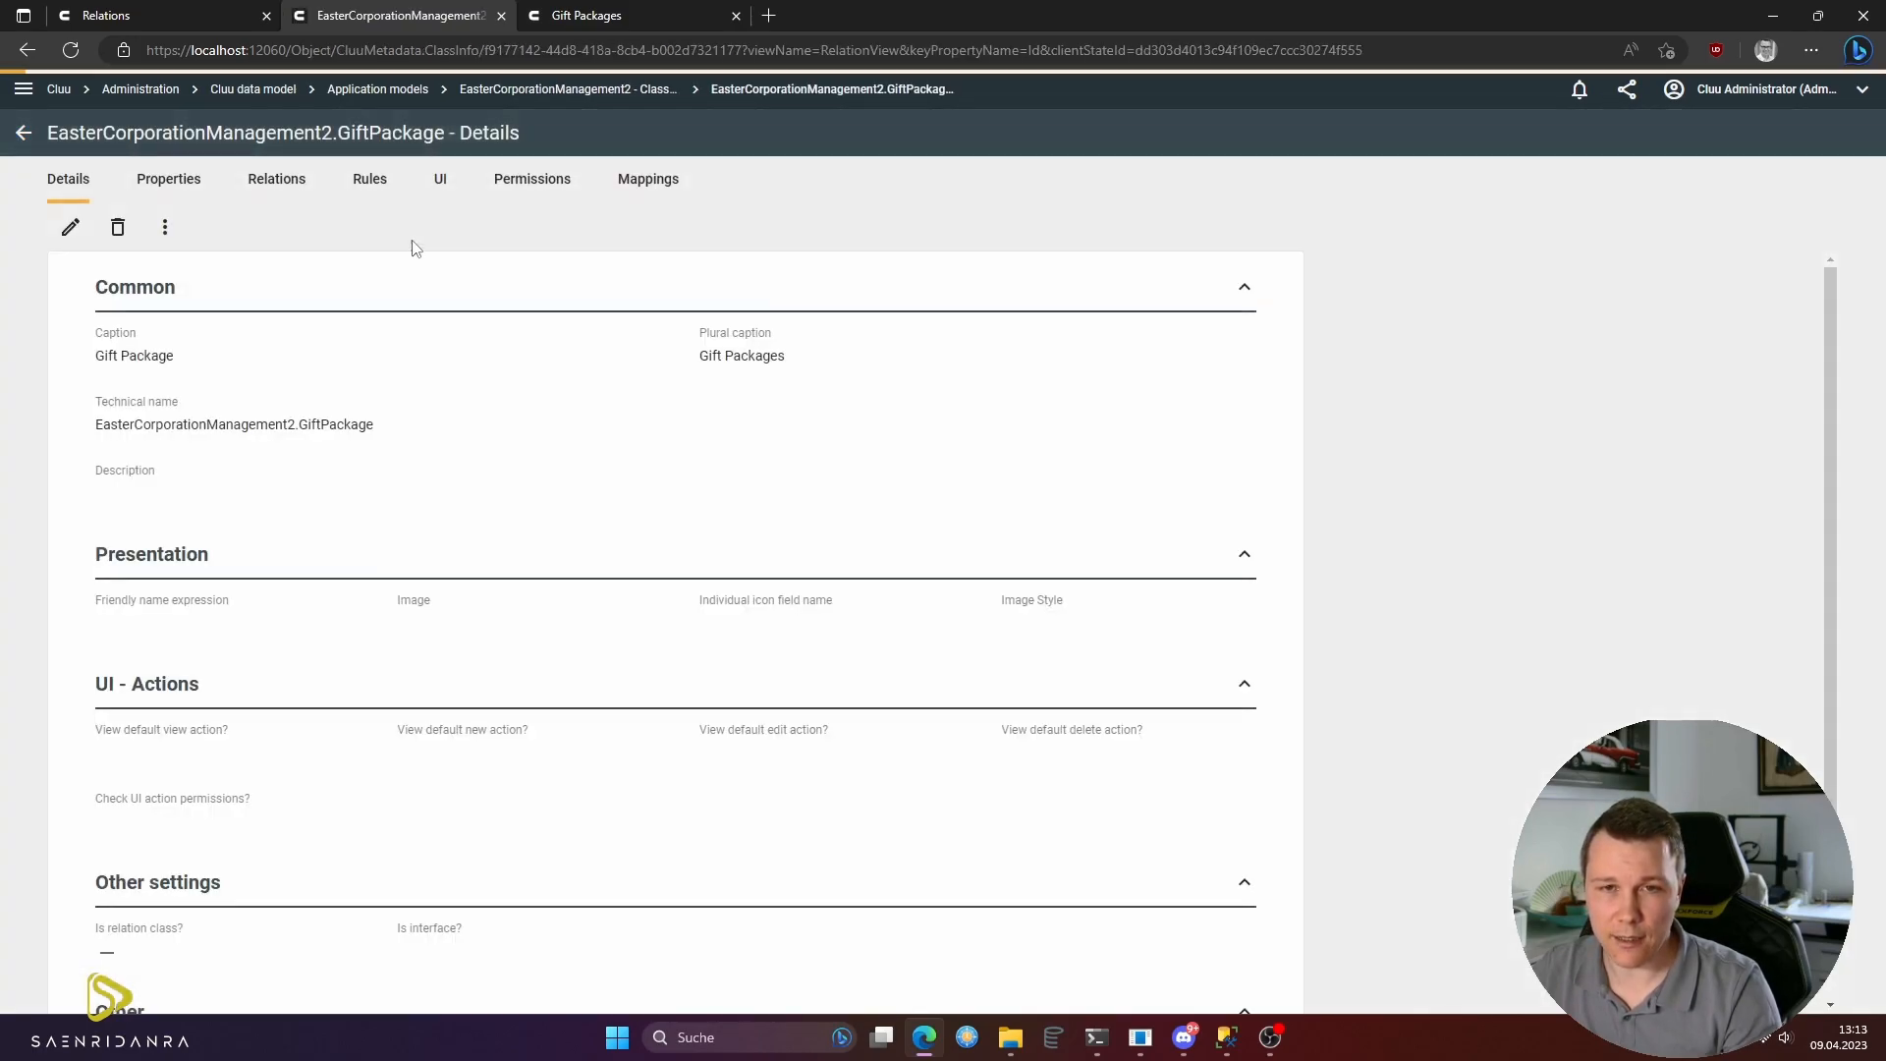
pyautogui.click(442, 189)
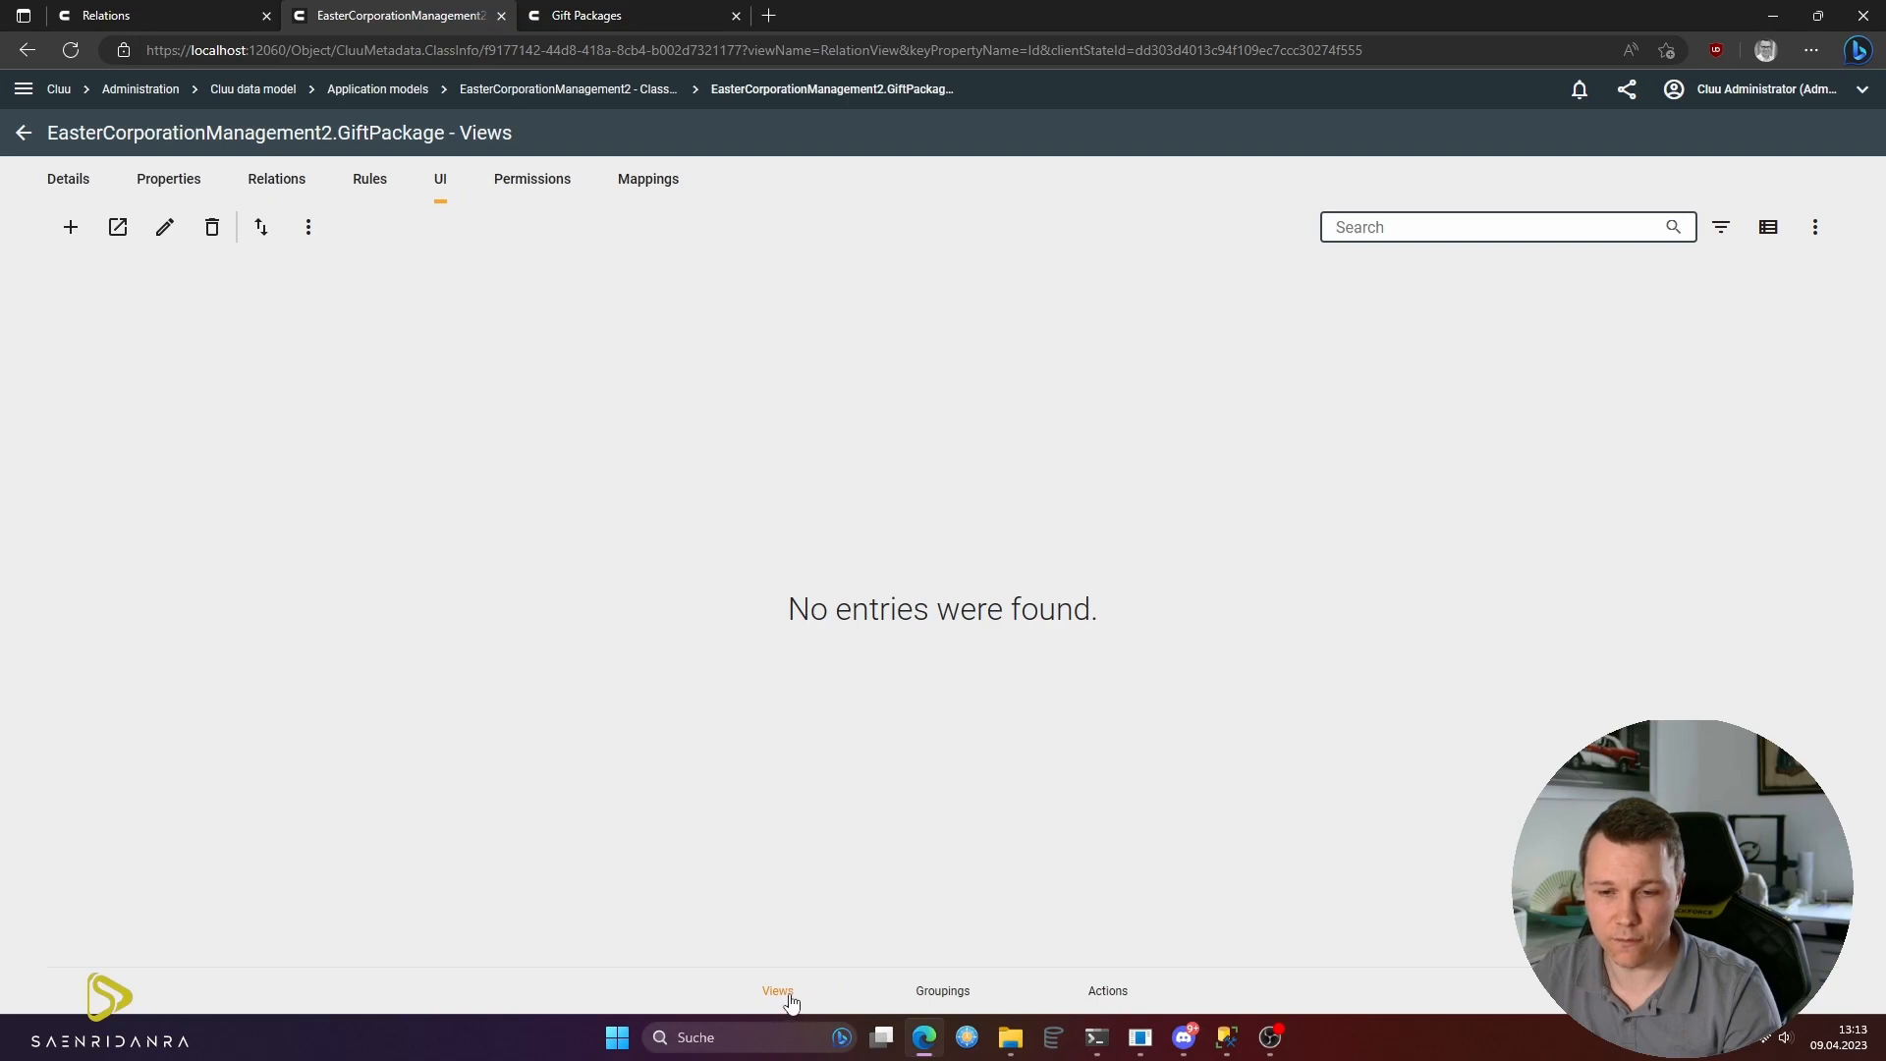
pyautogui.click(70, 230)
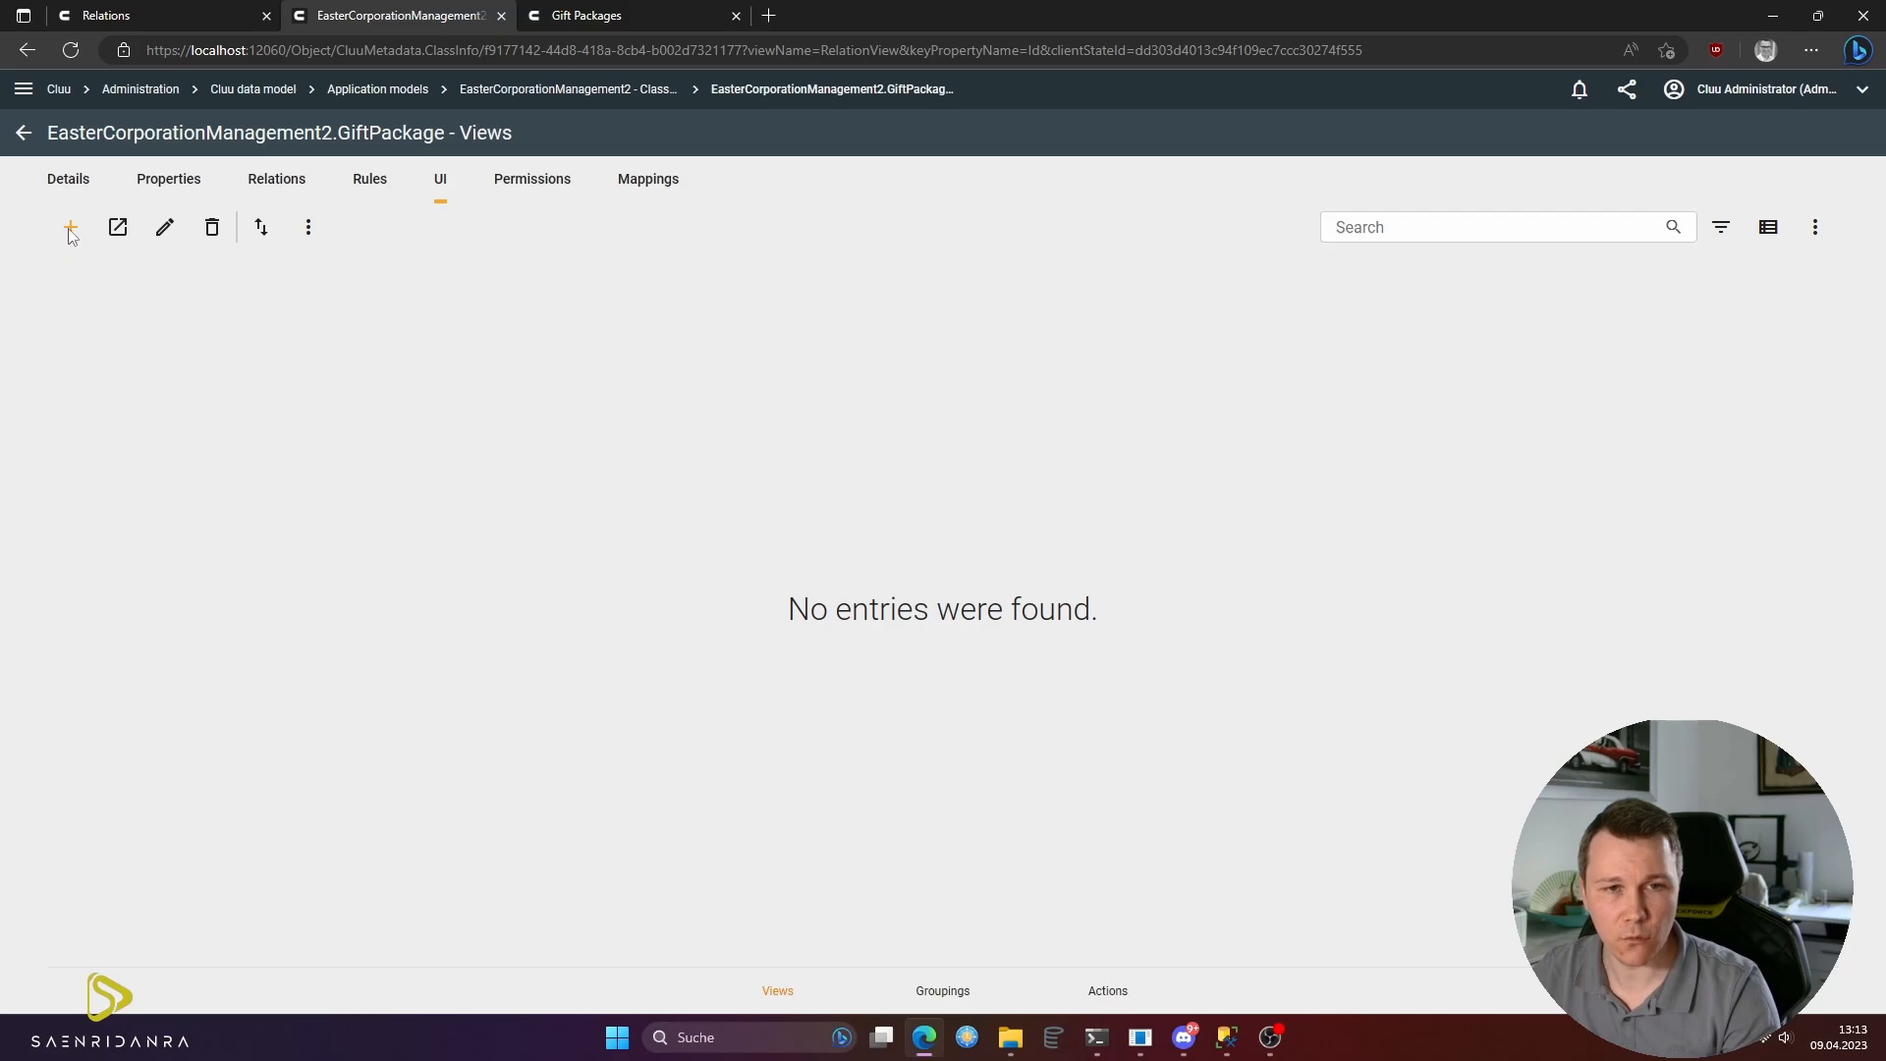
pyautogui.click(1023, 322)
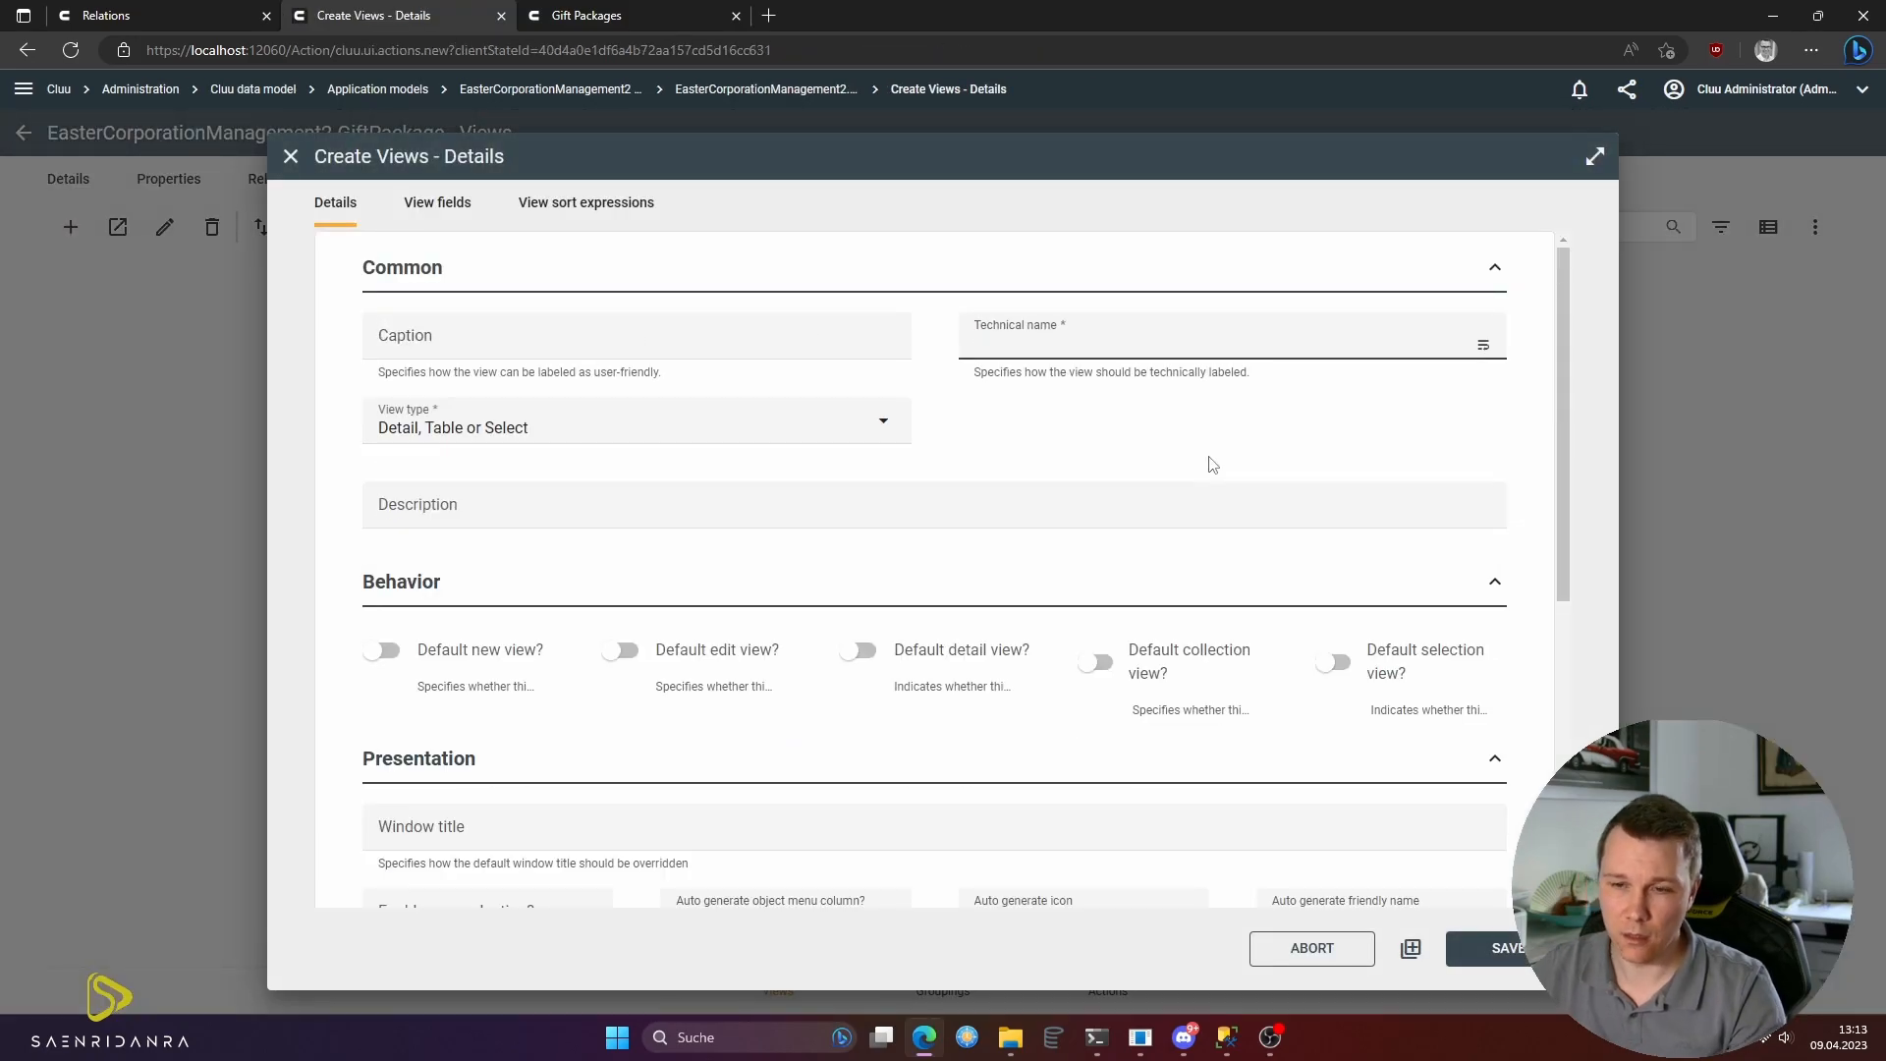
pyautogui.write('Default Table and Selction View')
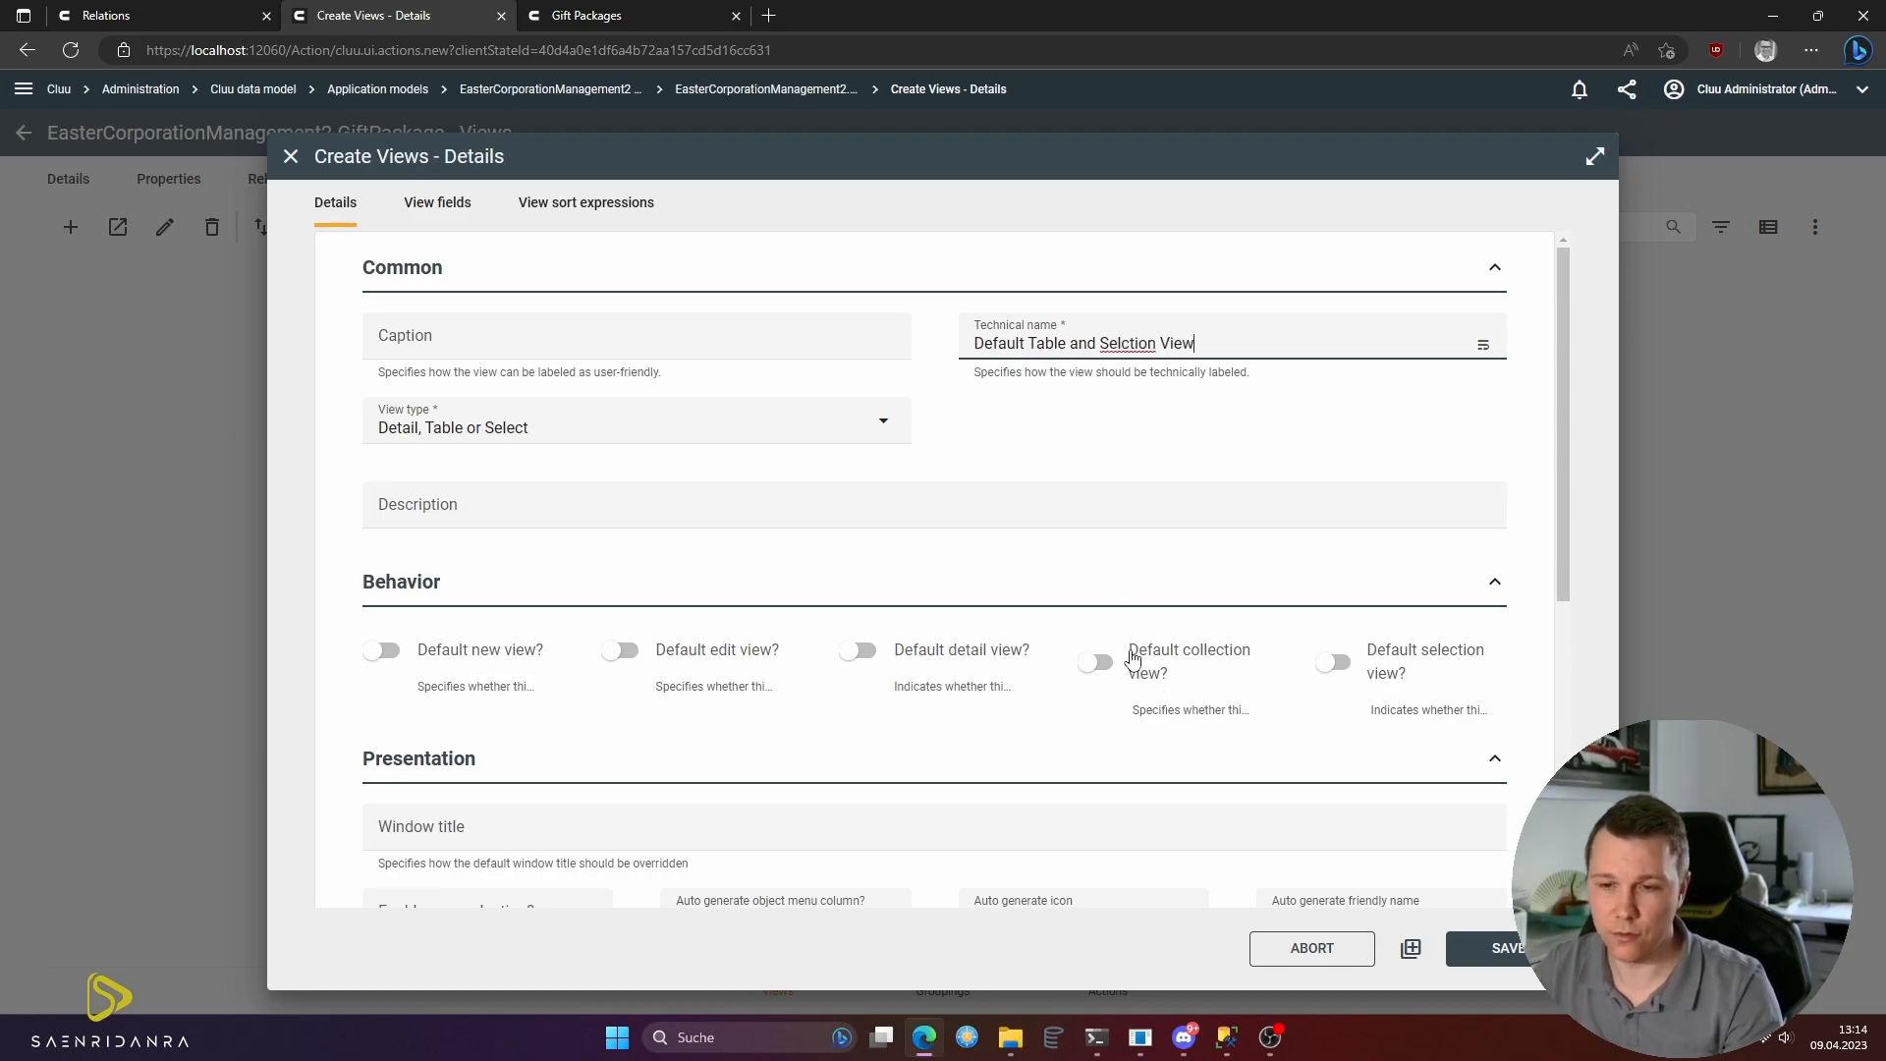
pyautogui.moveTo(1040, 344); pyautogui.dragTo(1375, 317)
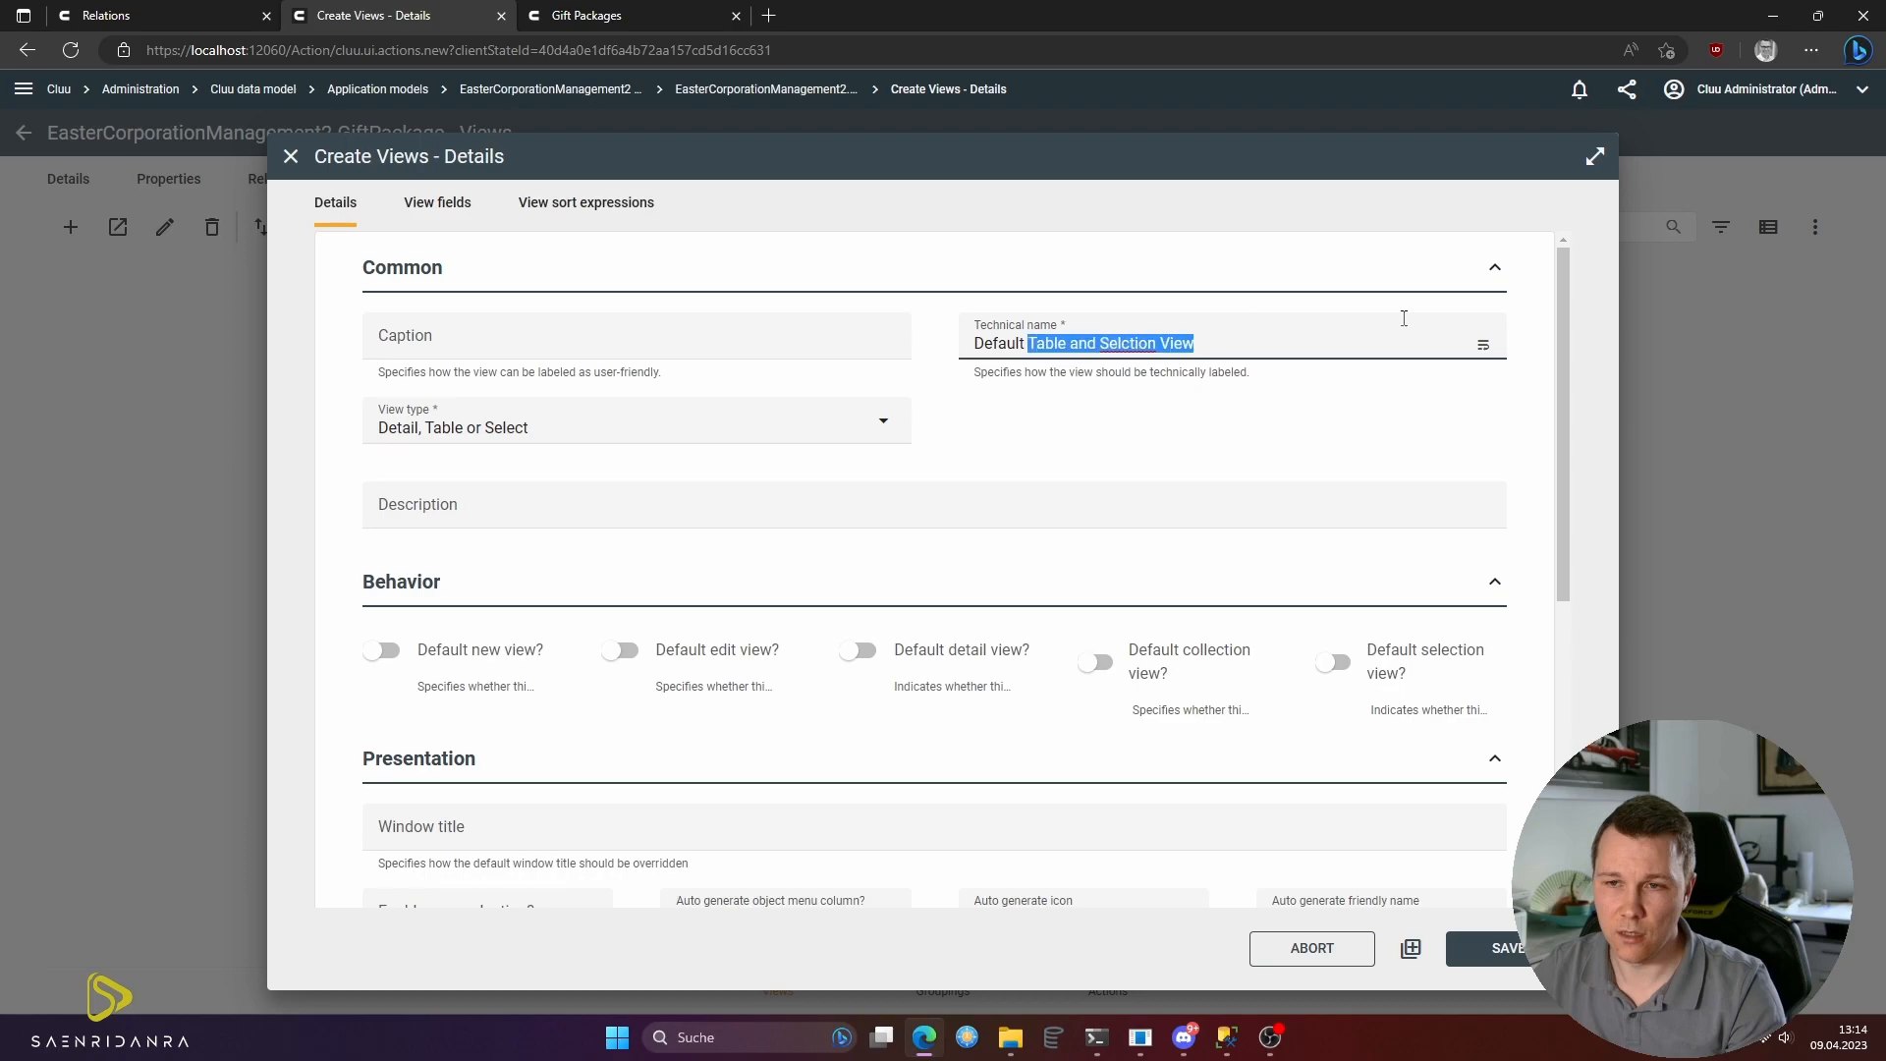
pyautogui.write('View')
pyautogui.click(640, 348)
pyautogui.write('Default Vie')
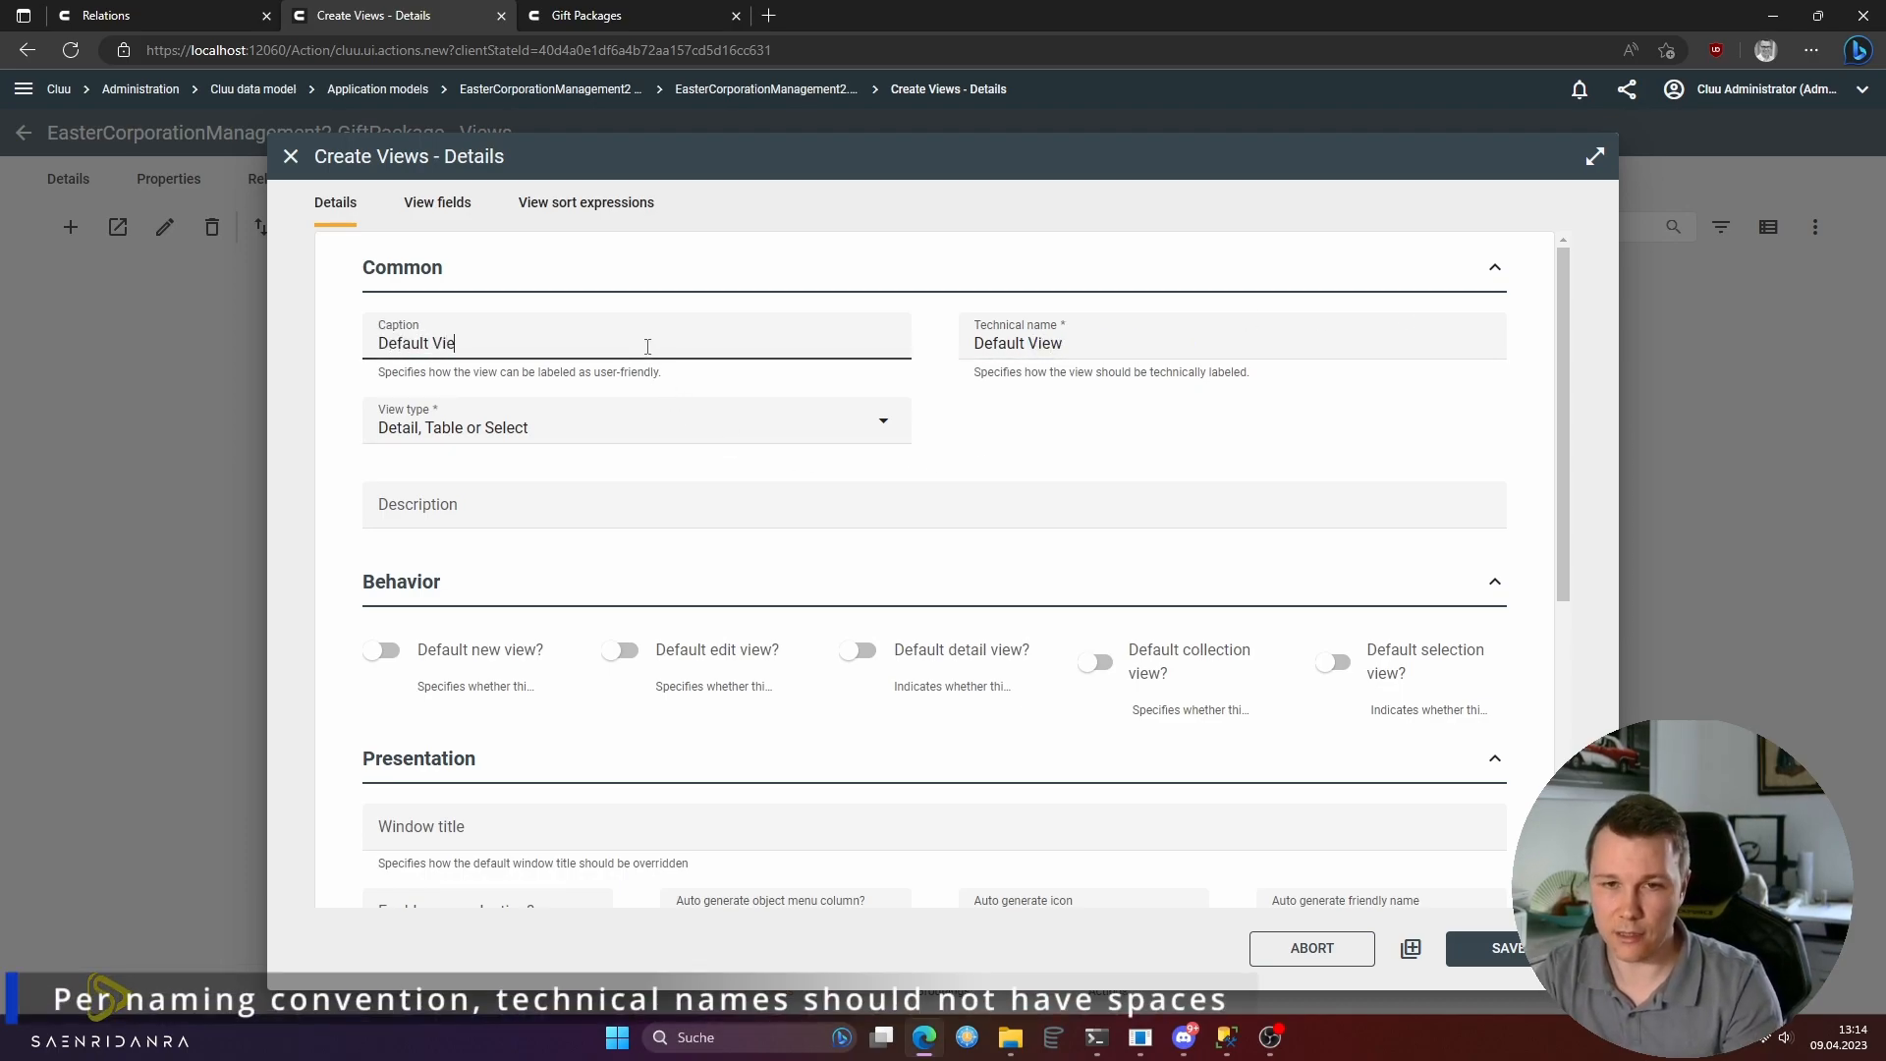
# - Make the new view the default detail, default collection and default selection view
pyautogui.scroll(-2, 647, 345)
pyautogui.click(909, 448)
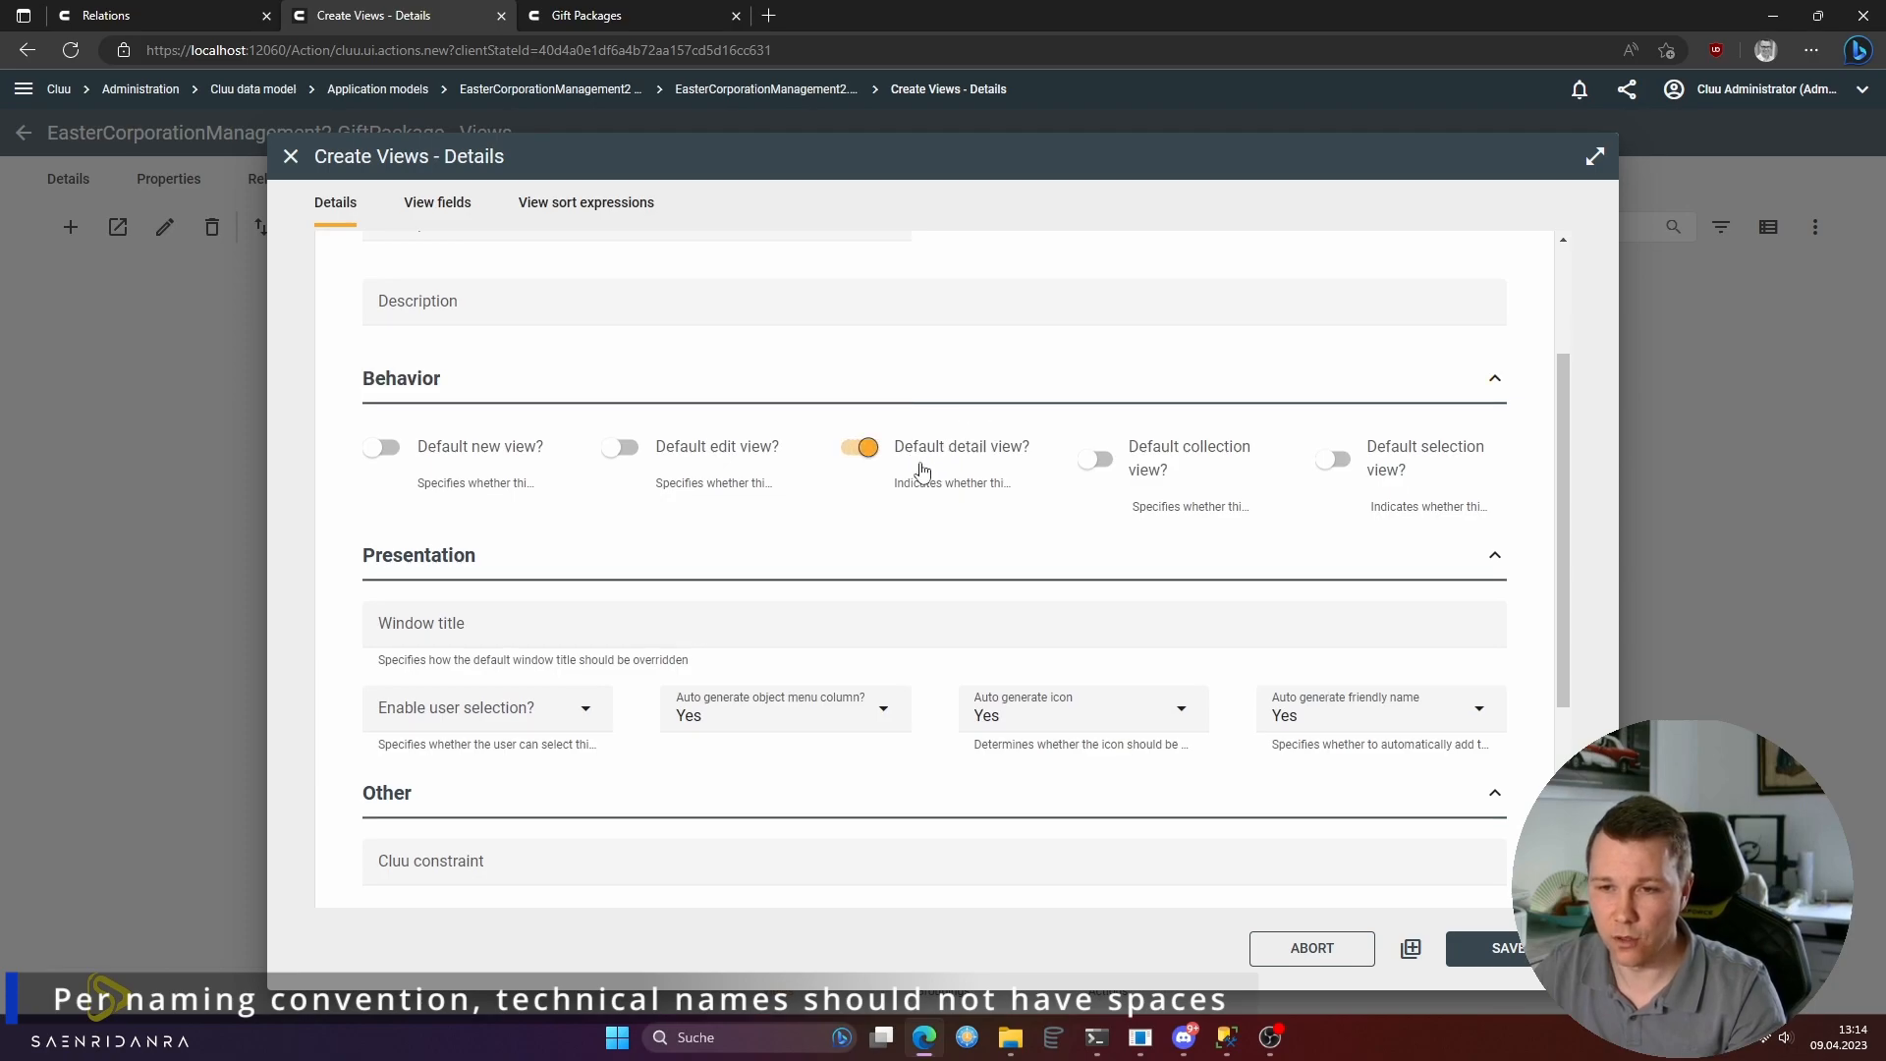
pyautogui.click(1130, 457)
pyautogui.click(1331, 458)
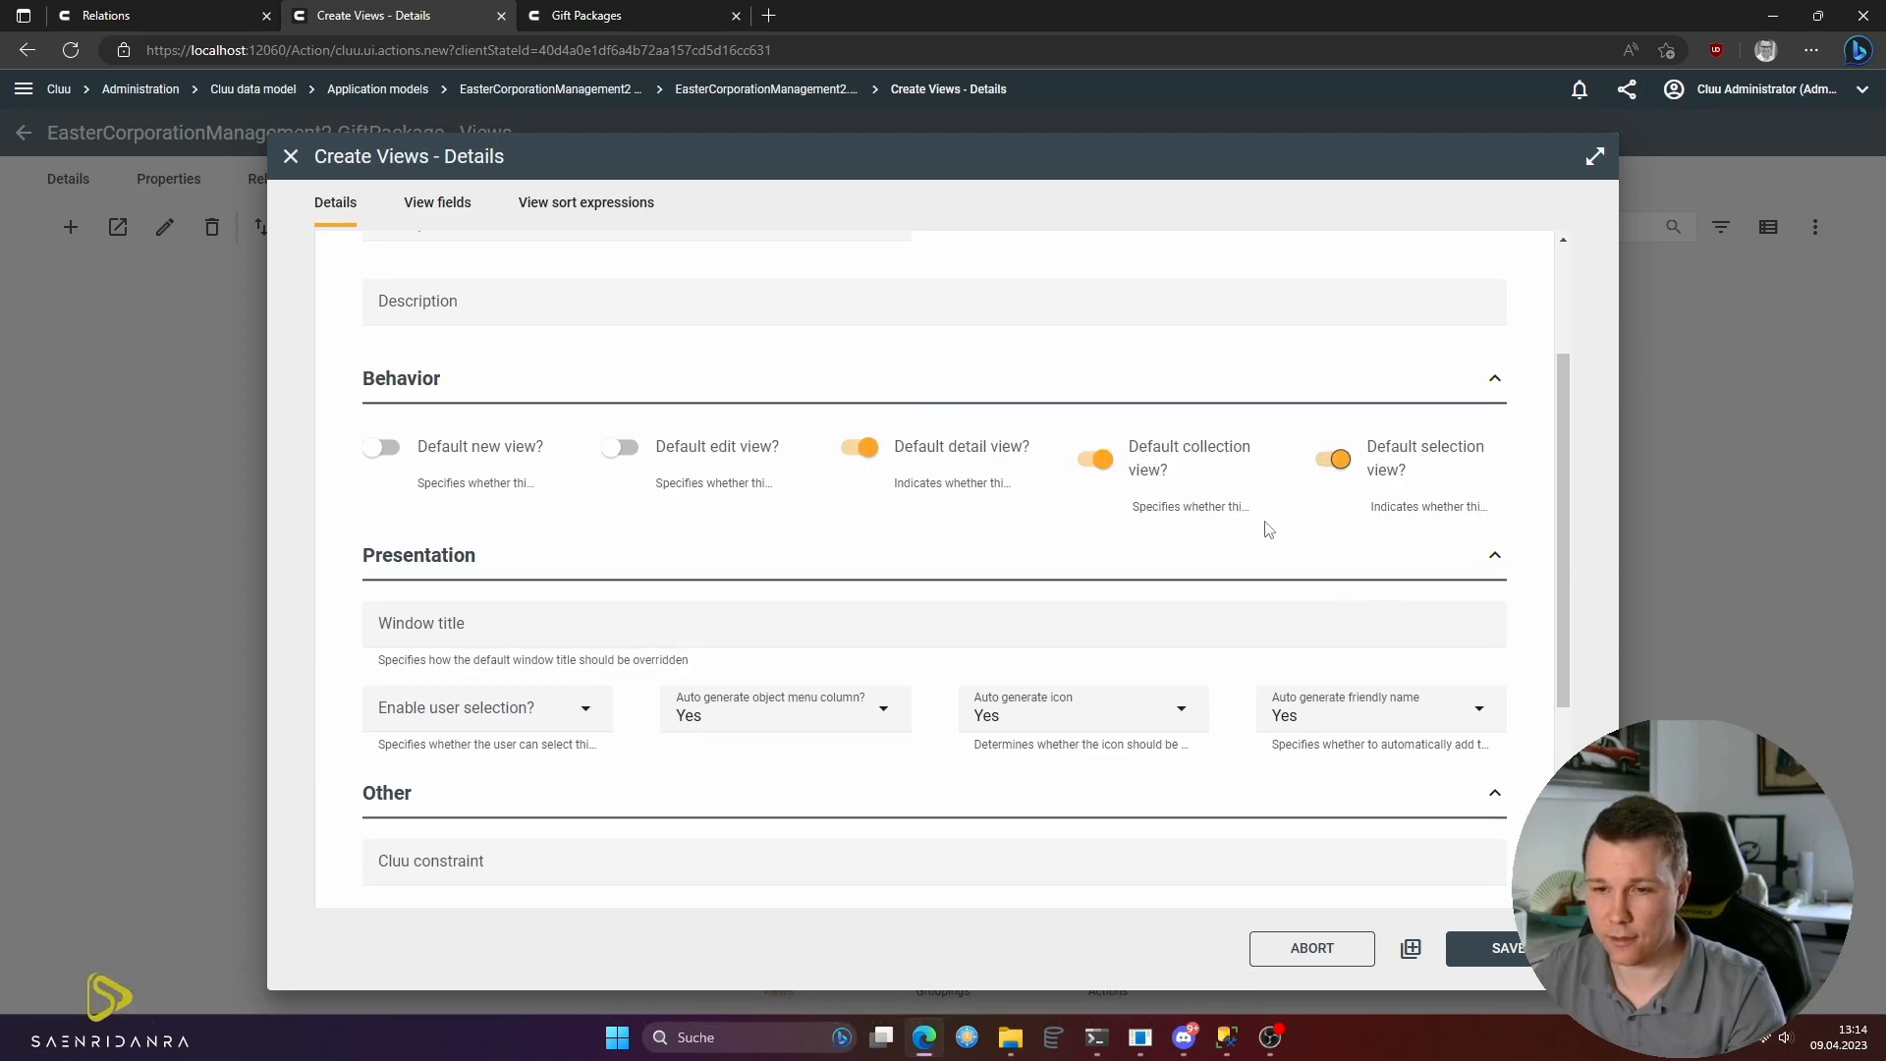
# - Add Name, Date and GiftPackageItemAssignments as the view's fields and save the view
pyautogui.click(434, 214)
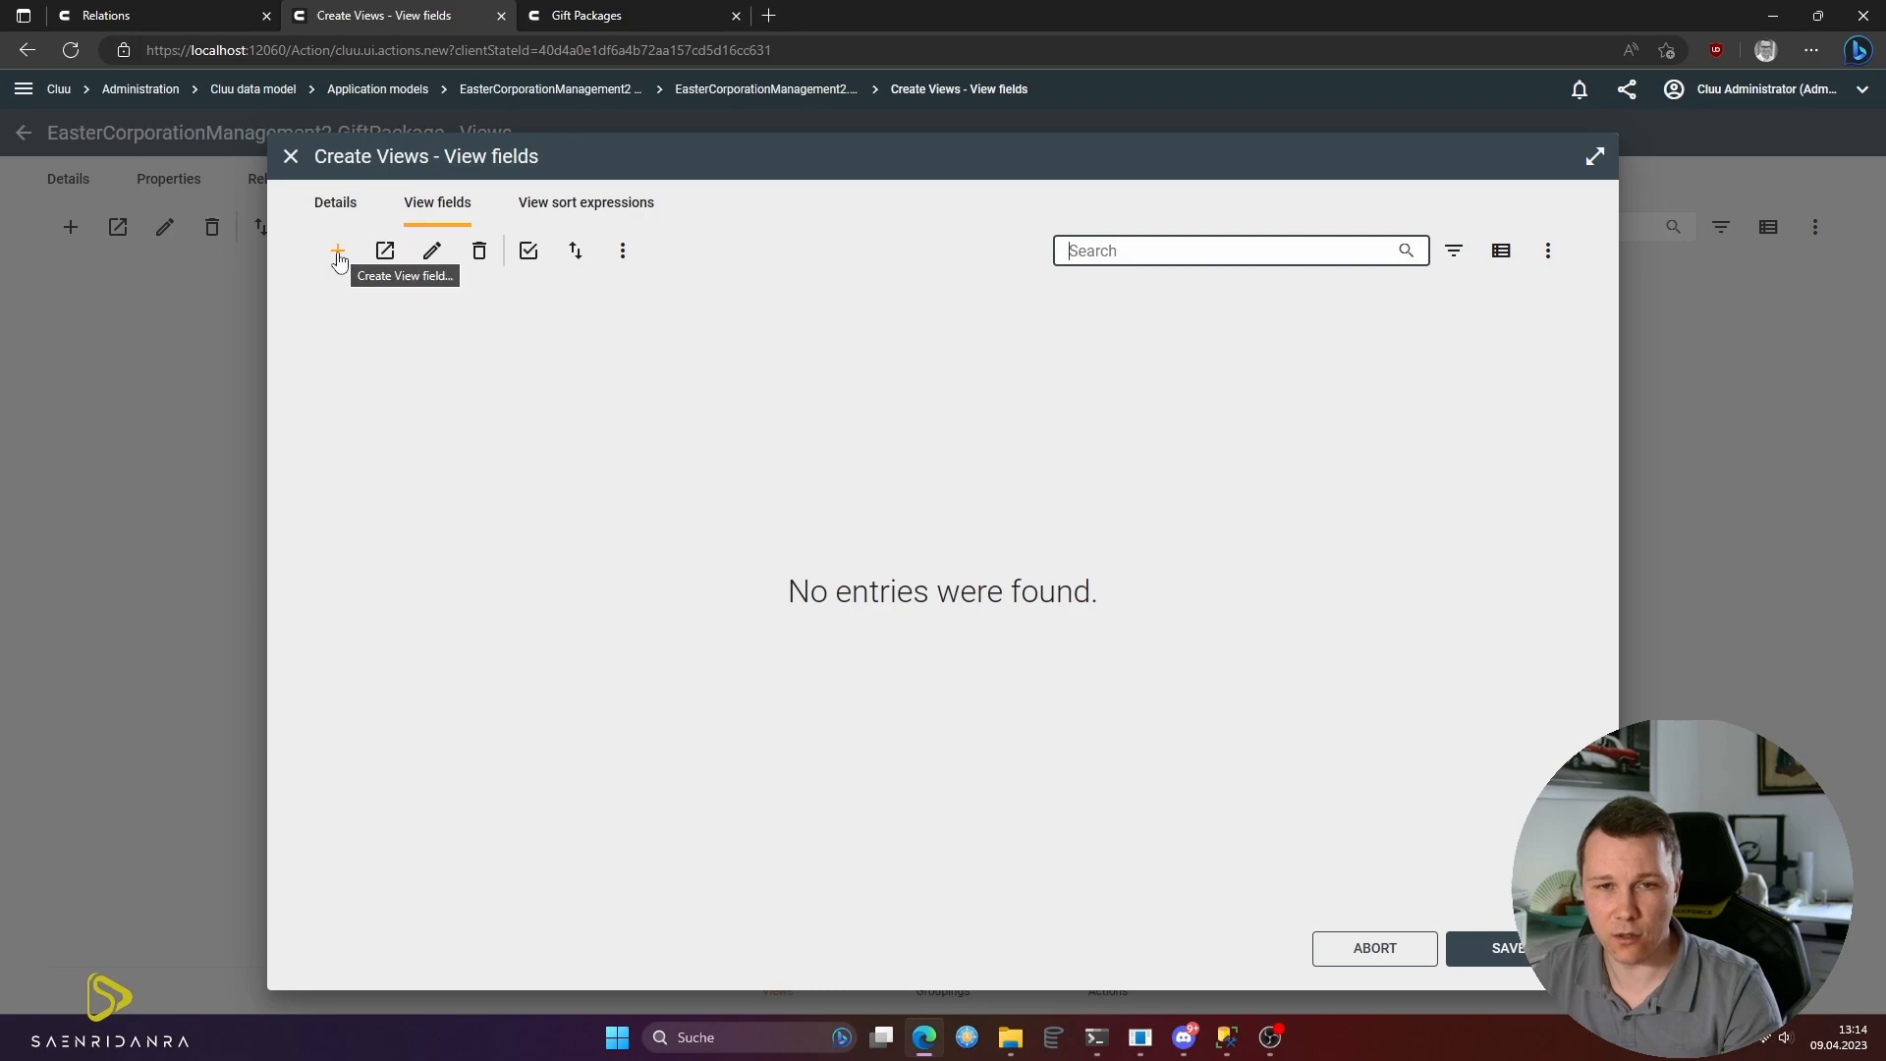
pyautogui.click(528, 252)
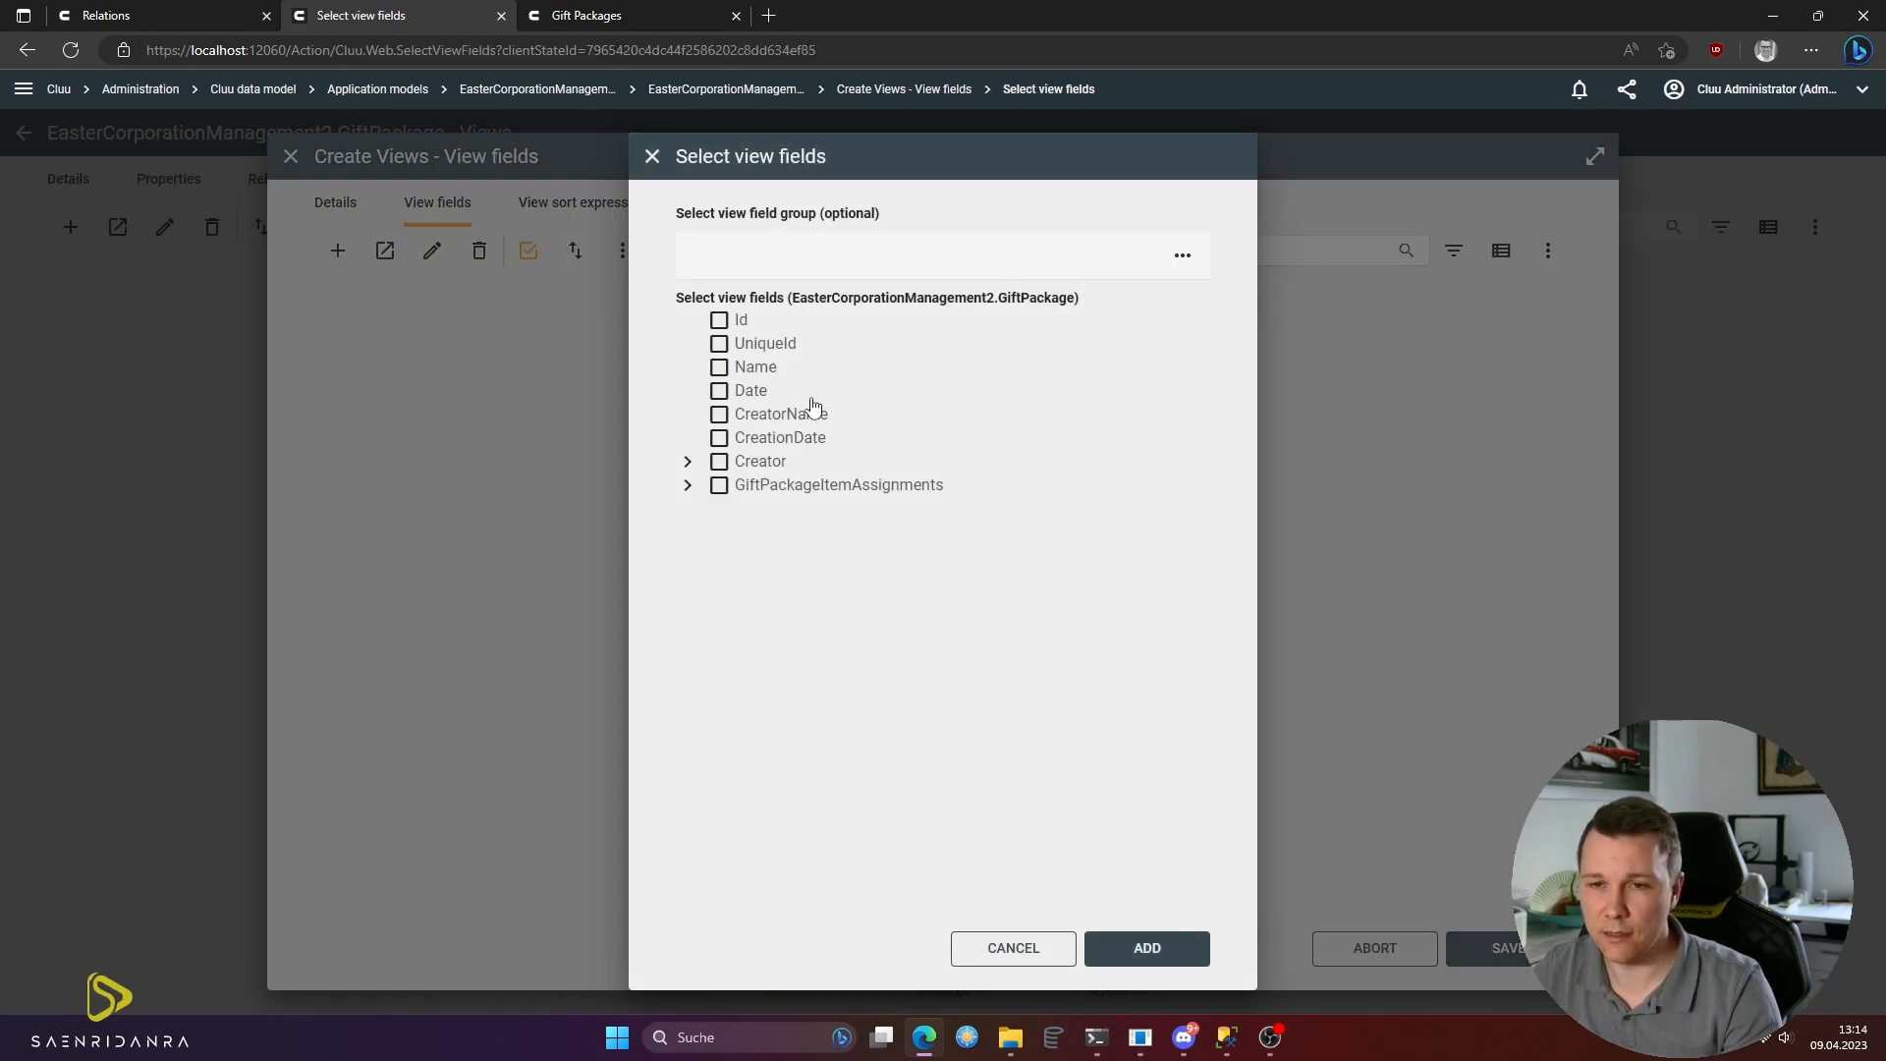
pyautogui.click(770, 373)
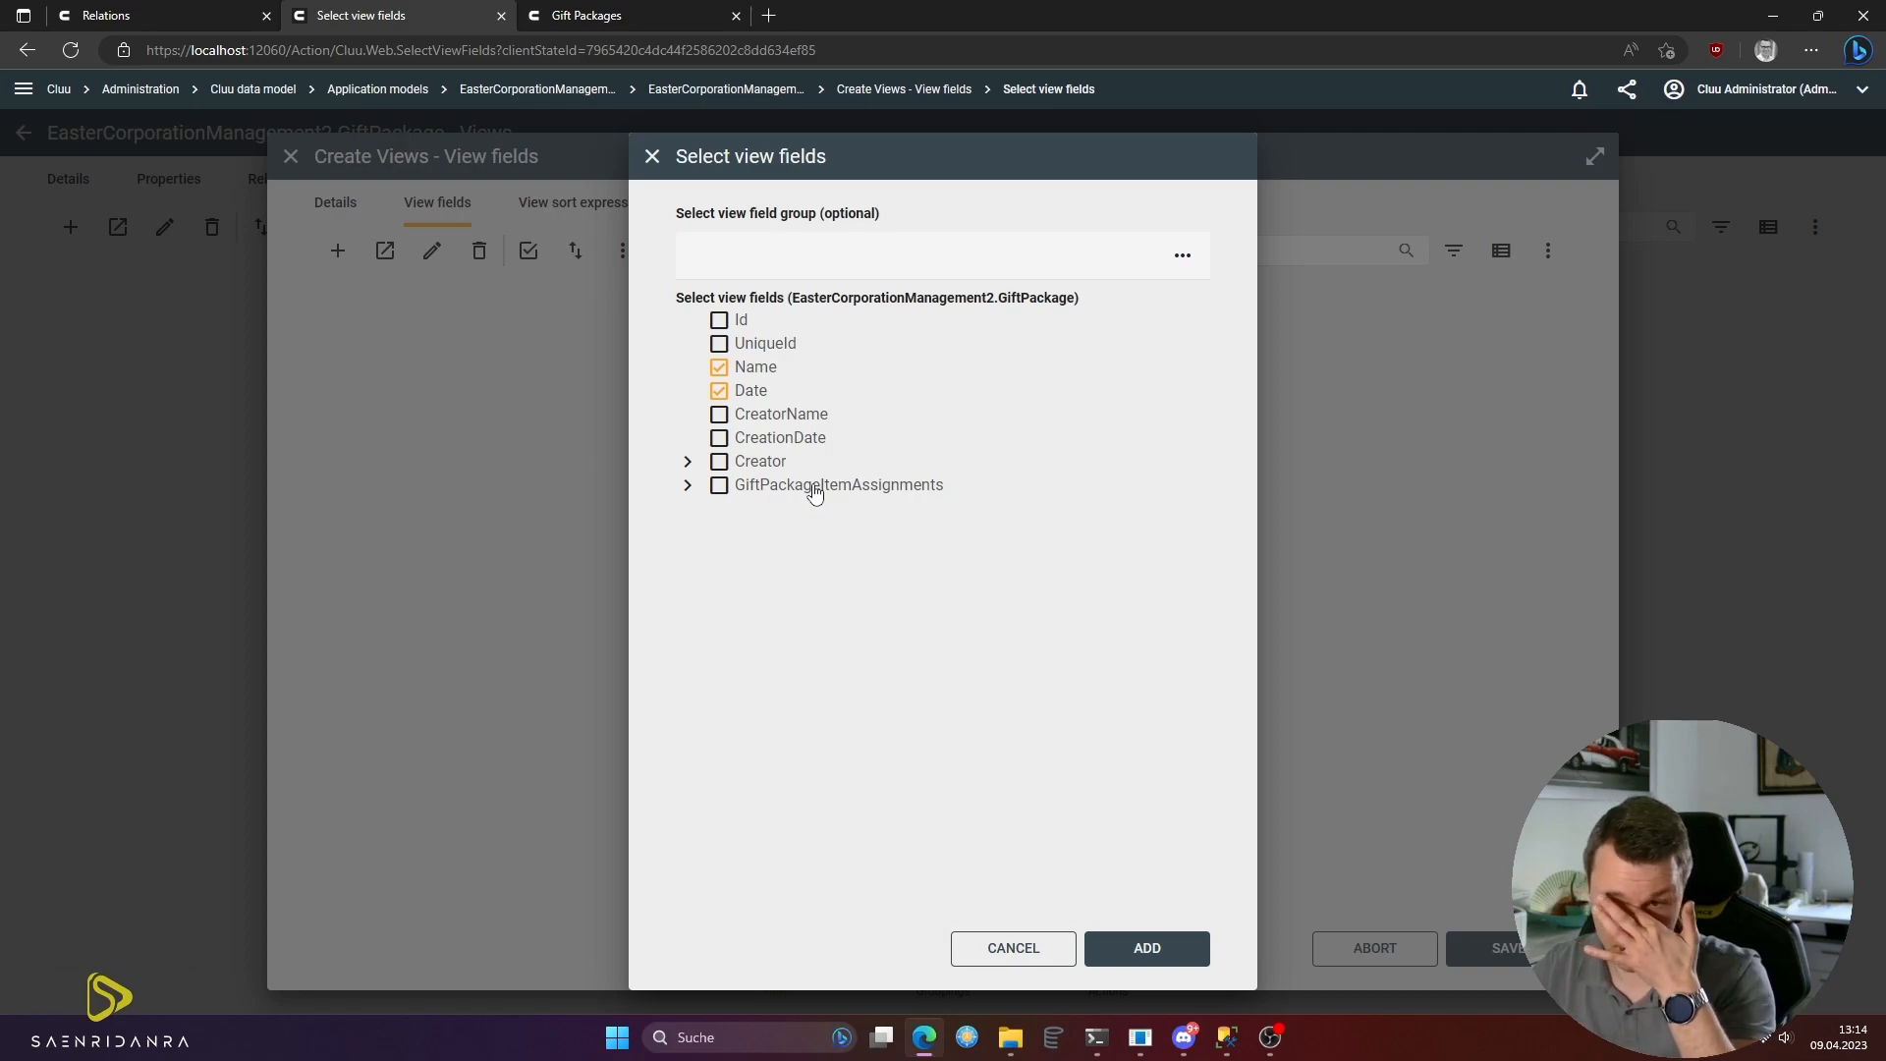
pyautogui.click(689, 485)
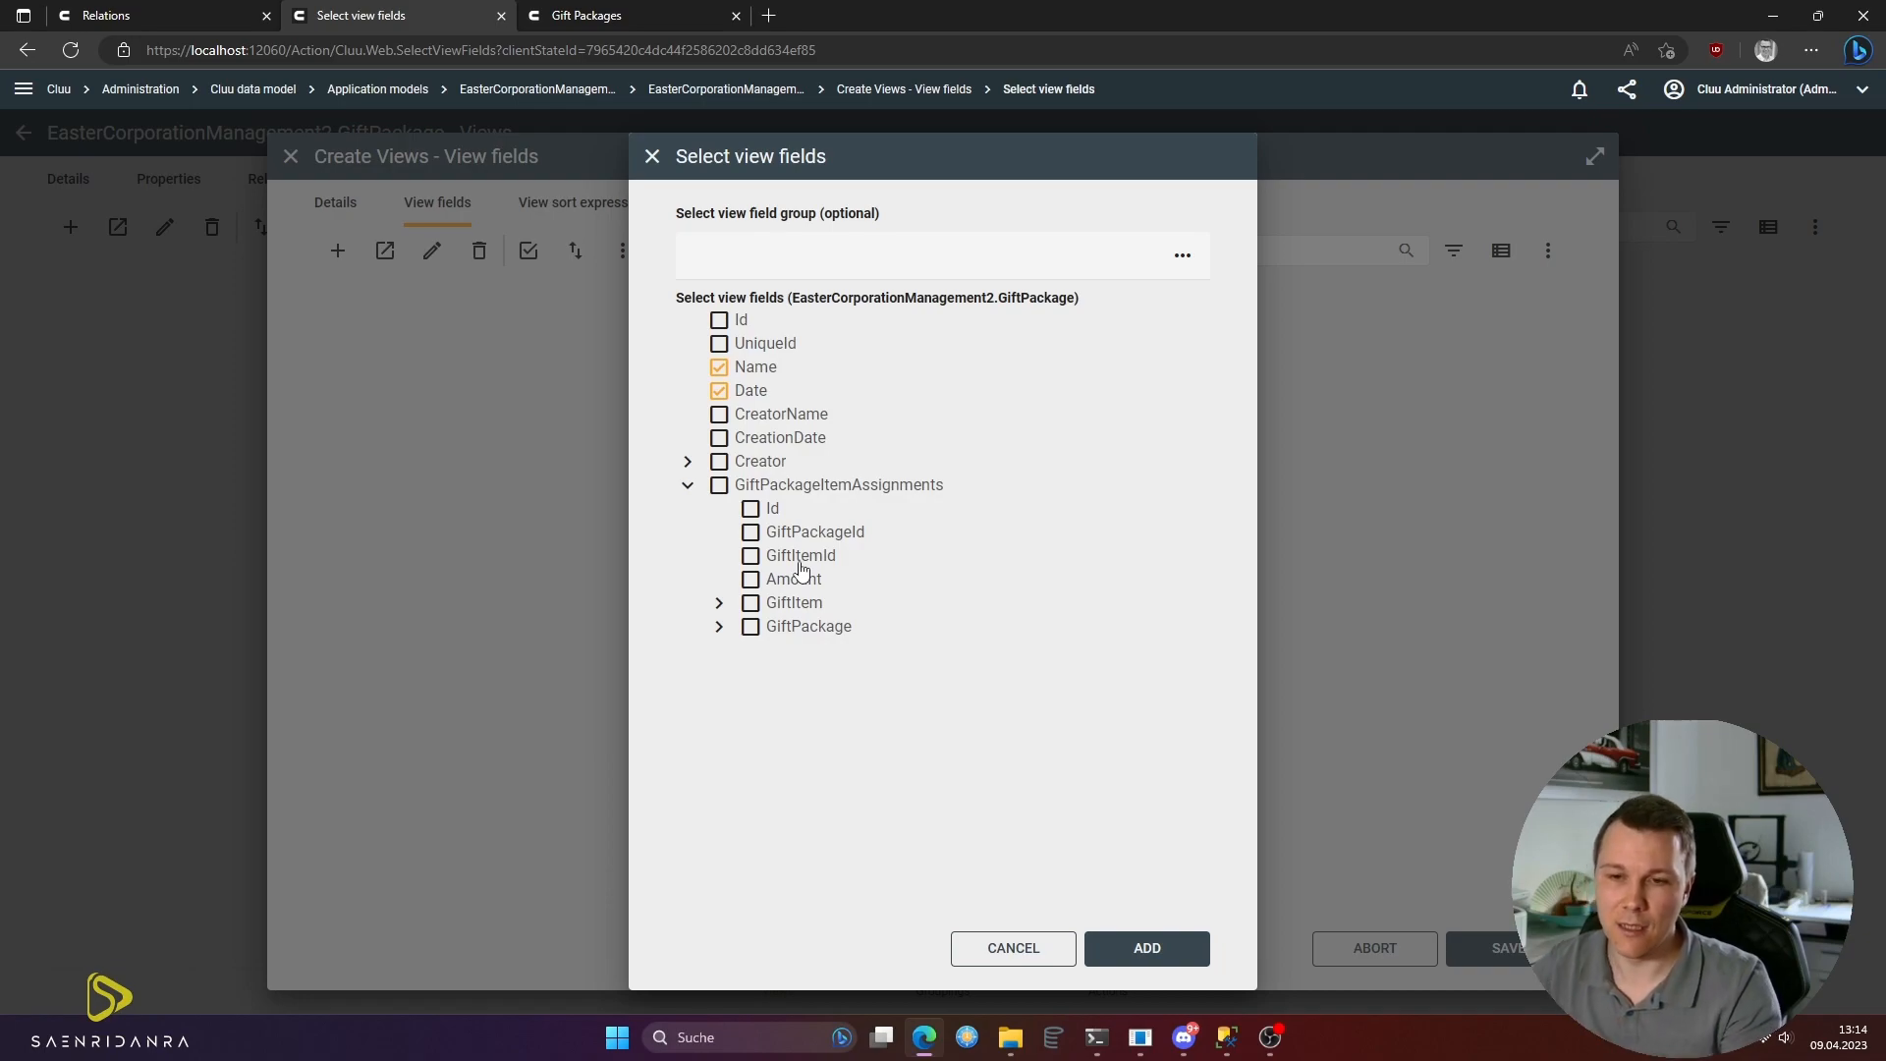
pyautogui.click(845, 486)
pyautogui.click(1141, 947)
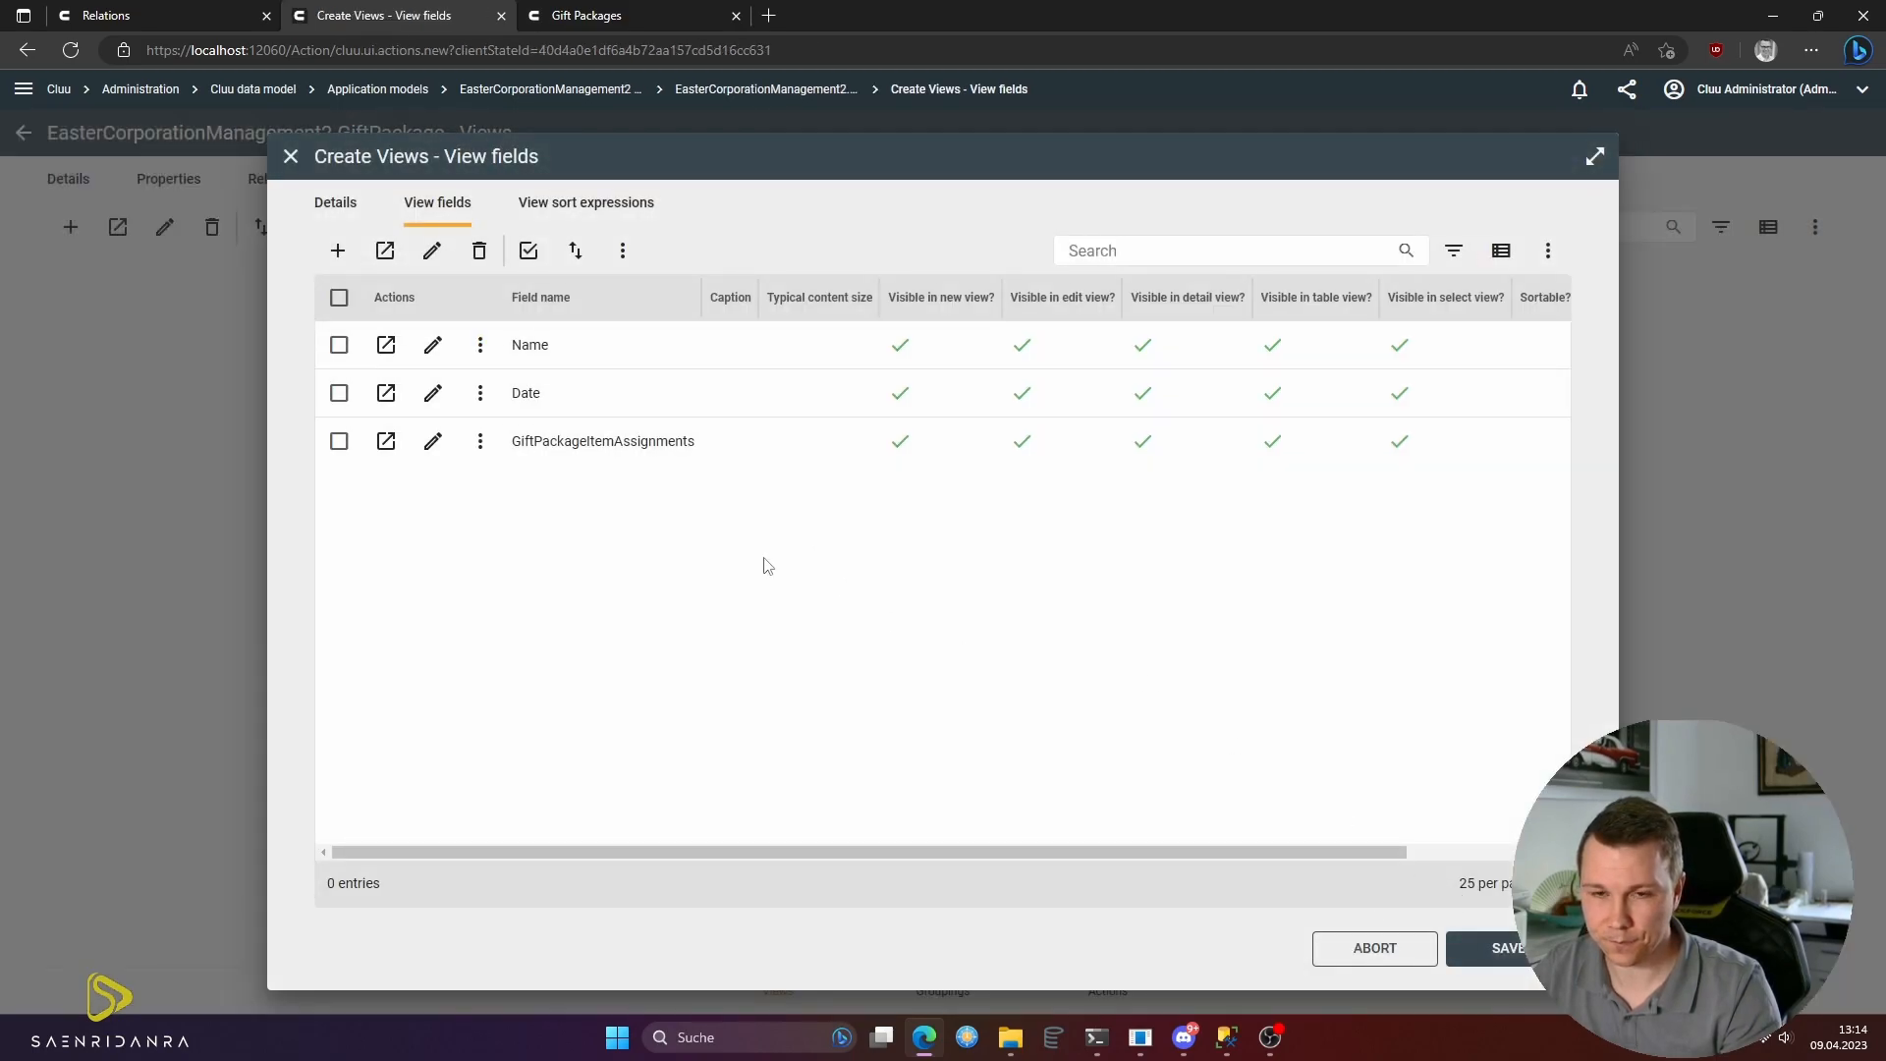
pyautogui.click(1521, 957)
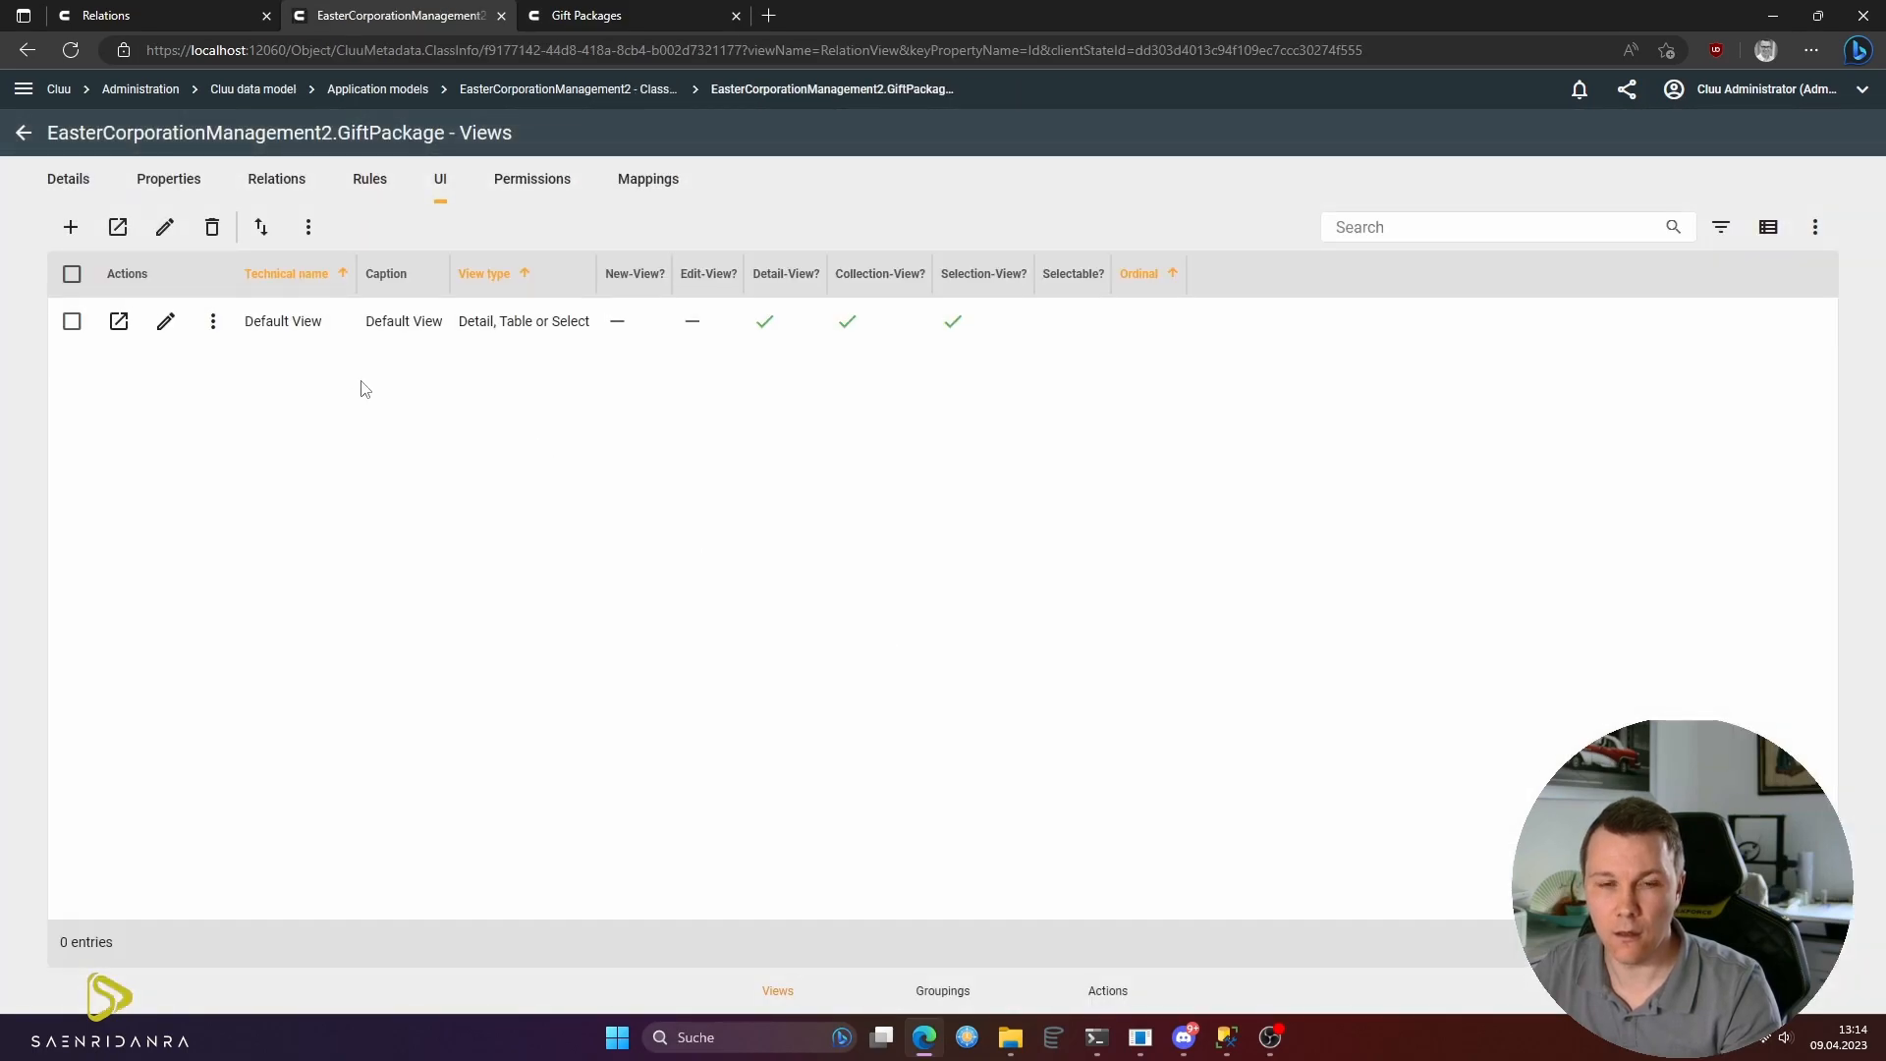
# - Invalidate the application so the new GiftPackage view applies
pyautogui.click(22, 88)
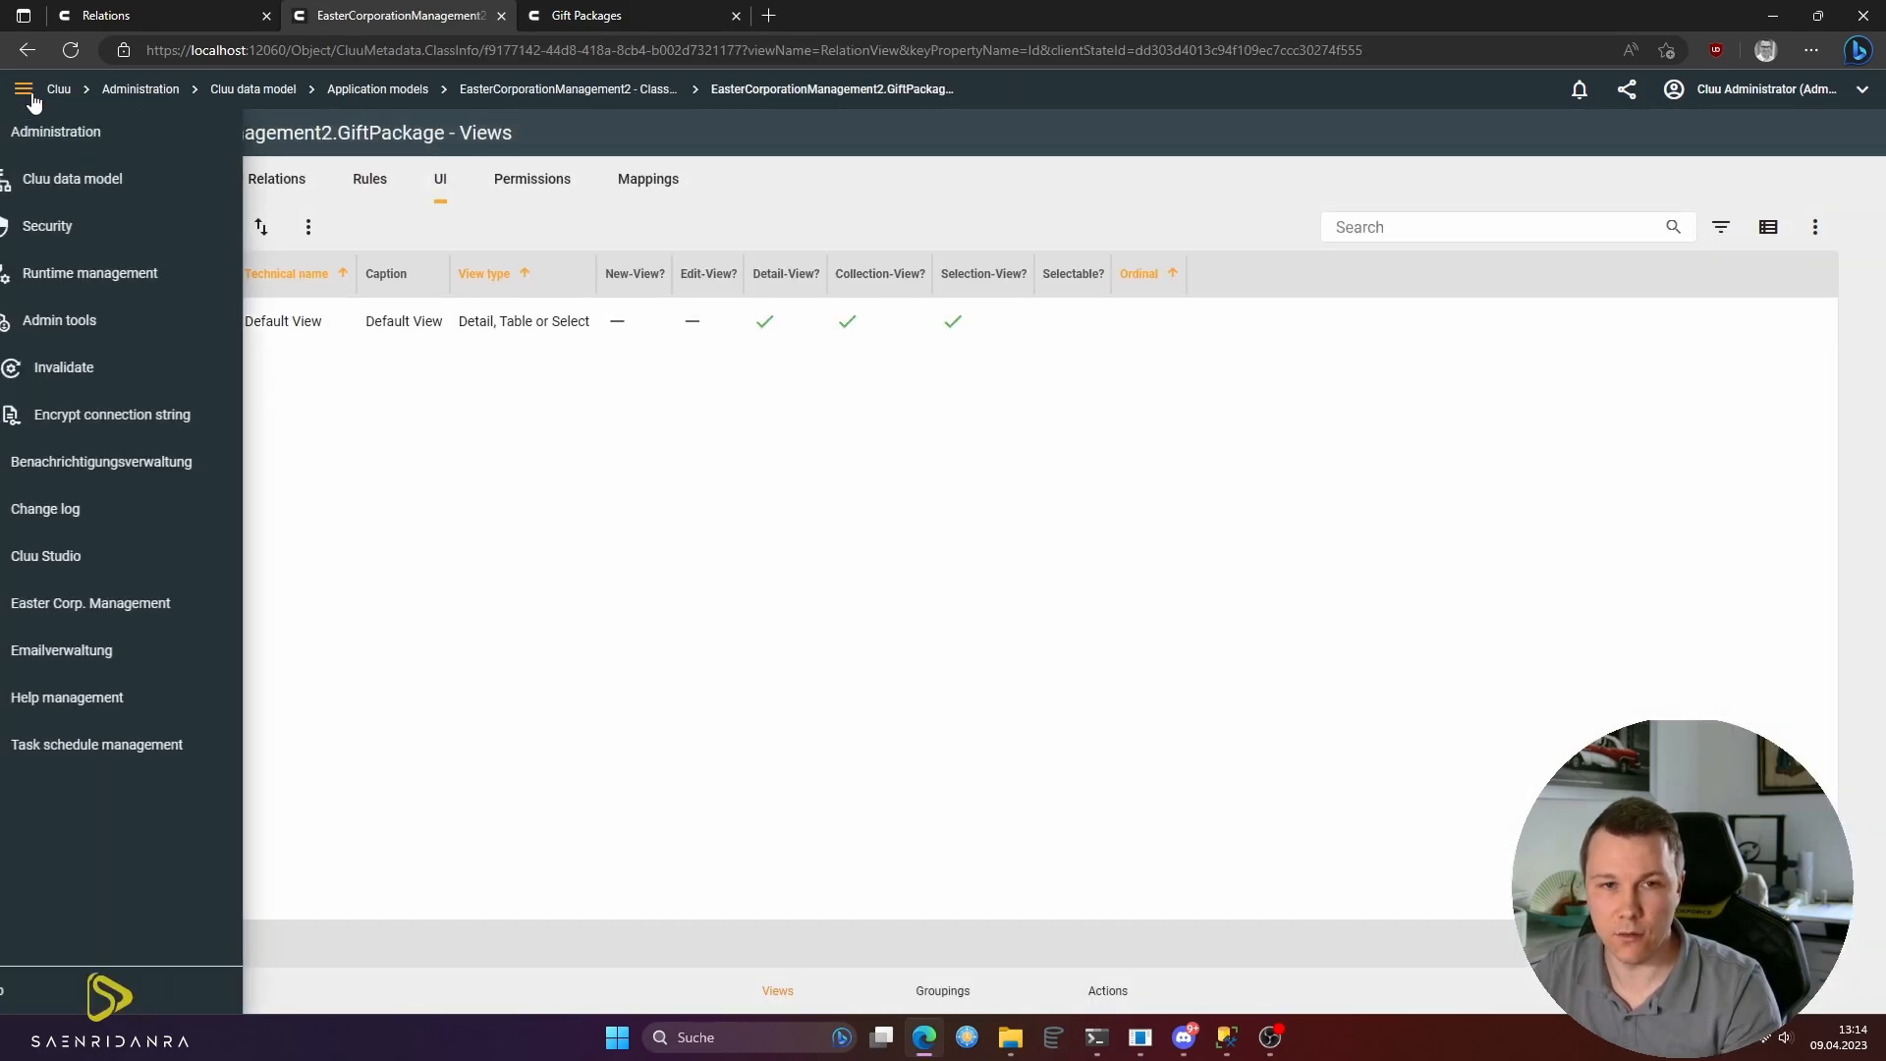
pyautogui.click(138, 369)
pyautogui.click(1186, 758)
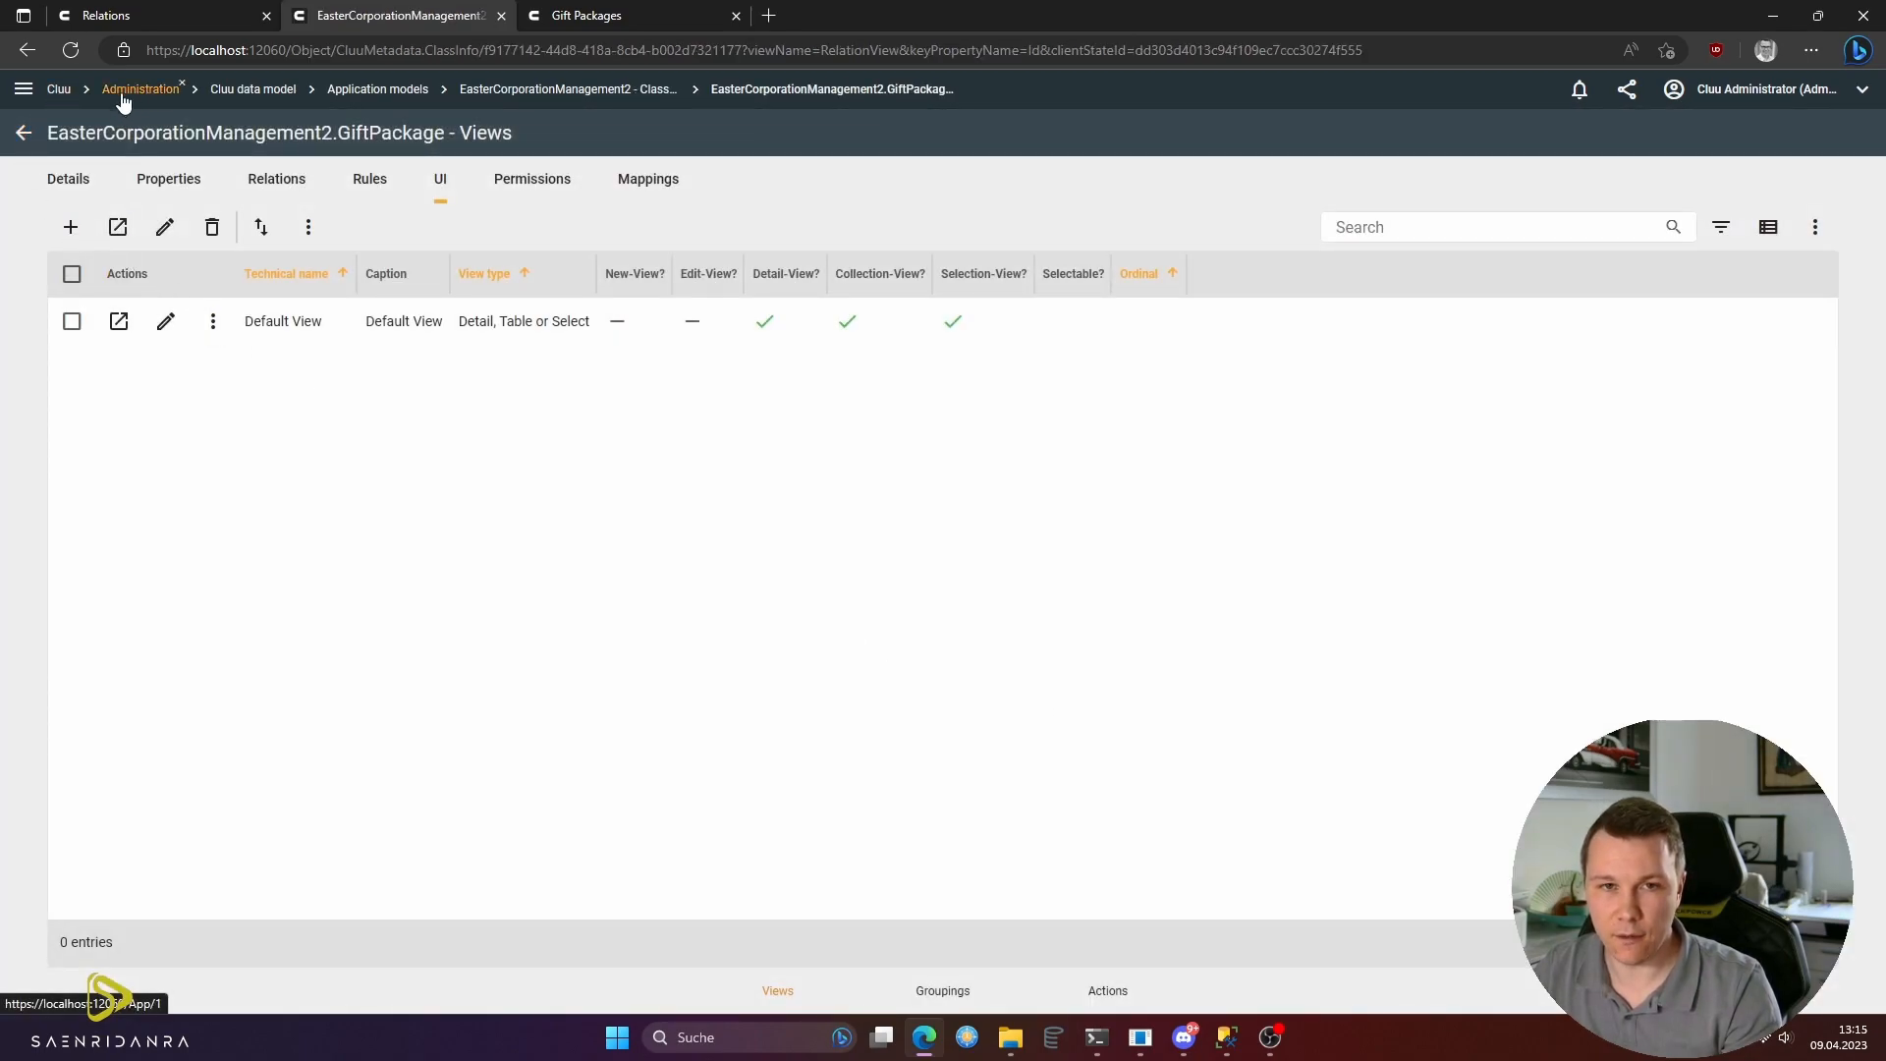
# - View the GiftPackage data and compare its Gift Item Assignments column with the original application's Gift Packages list
pyautogui.click(23, 132)
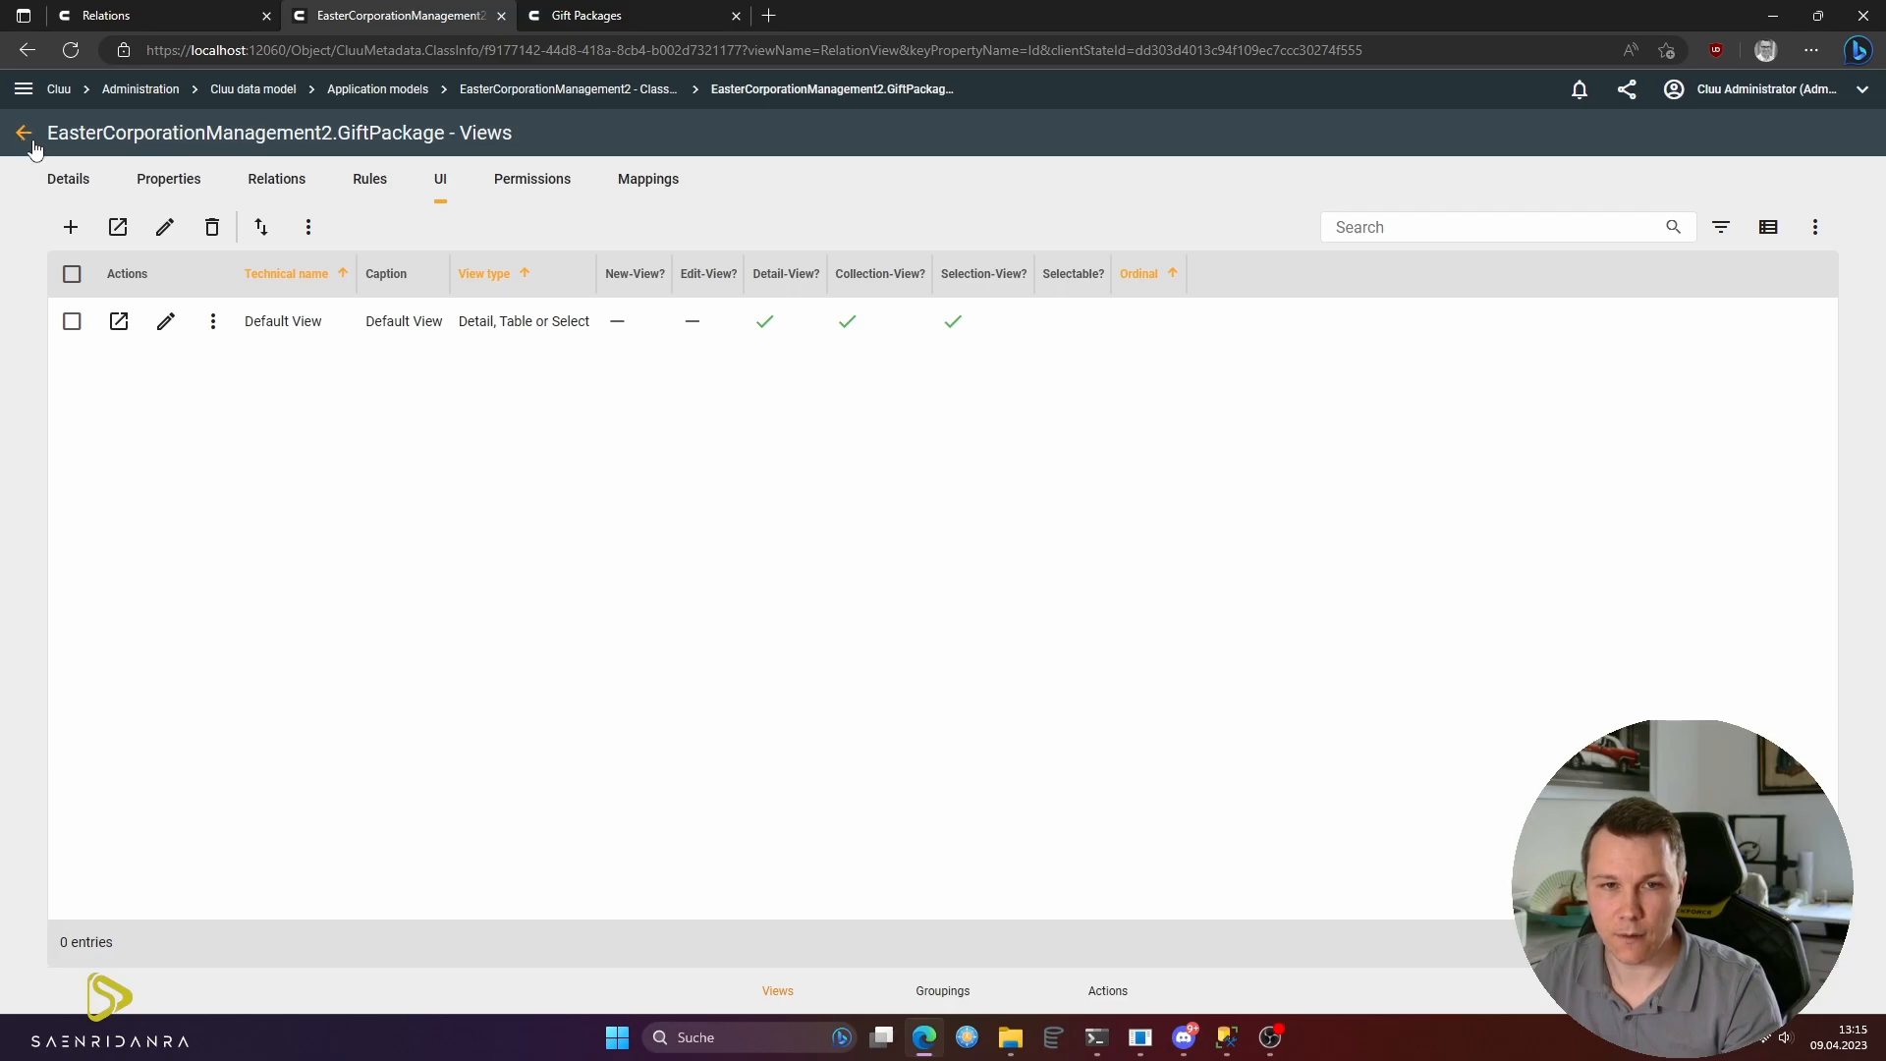
pyautogui.click(213, 515)
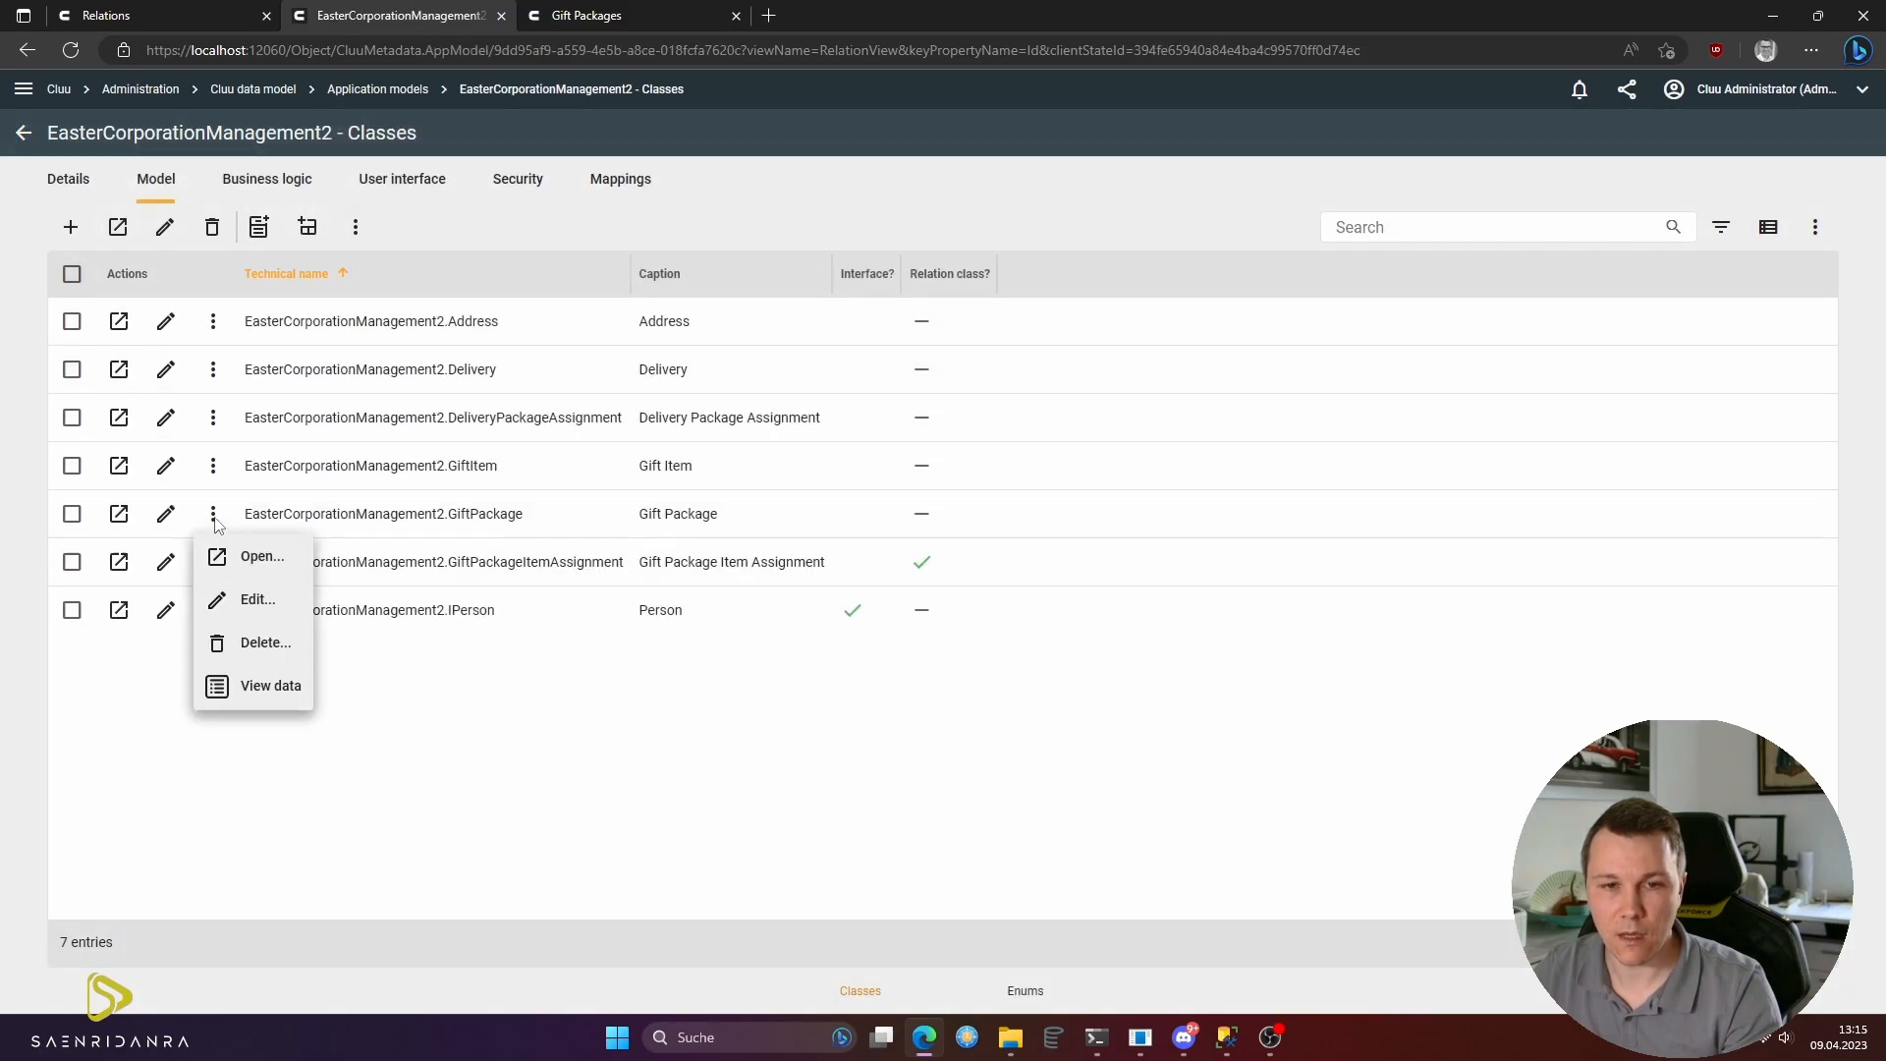
pyautogui.click(267, 692)
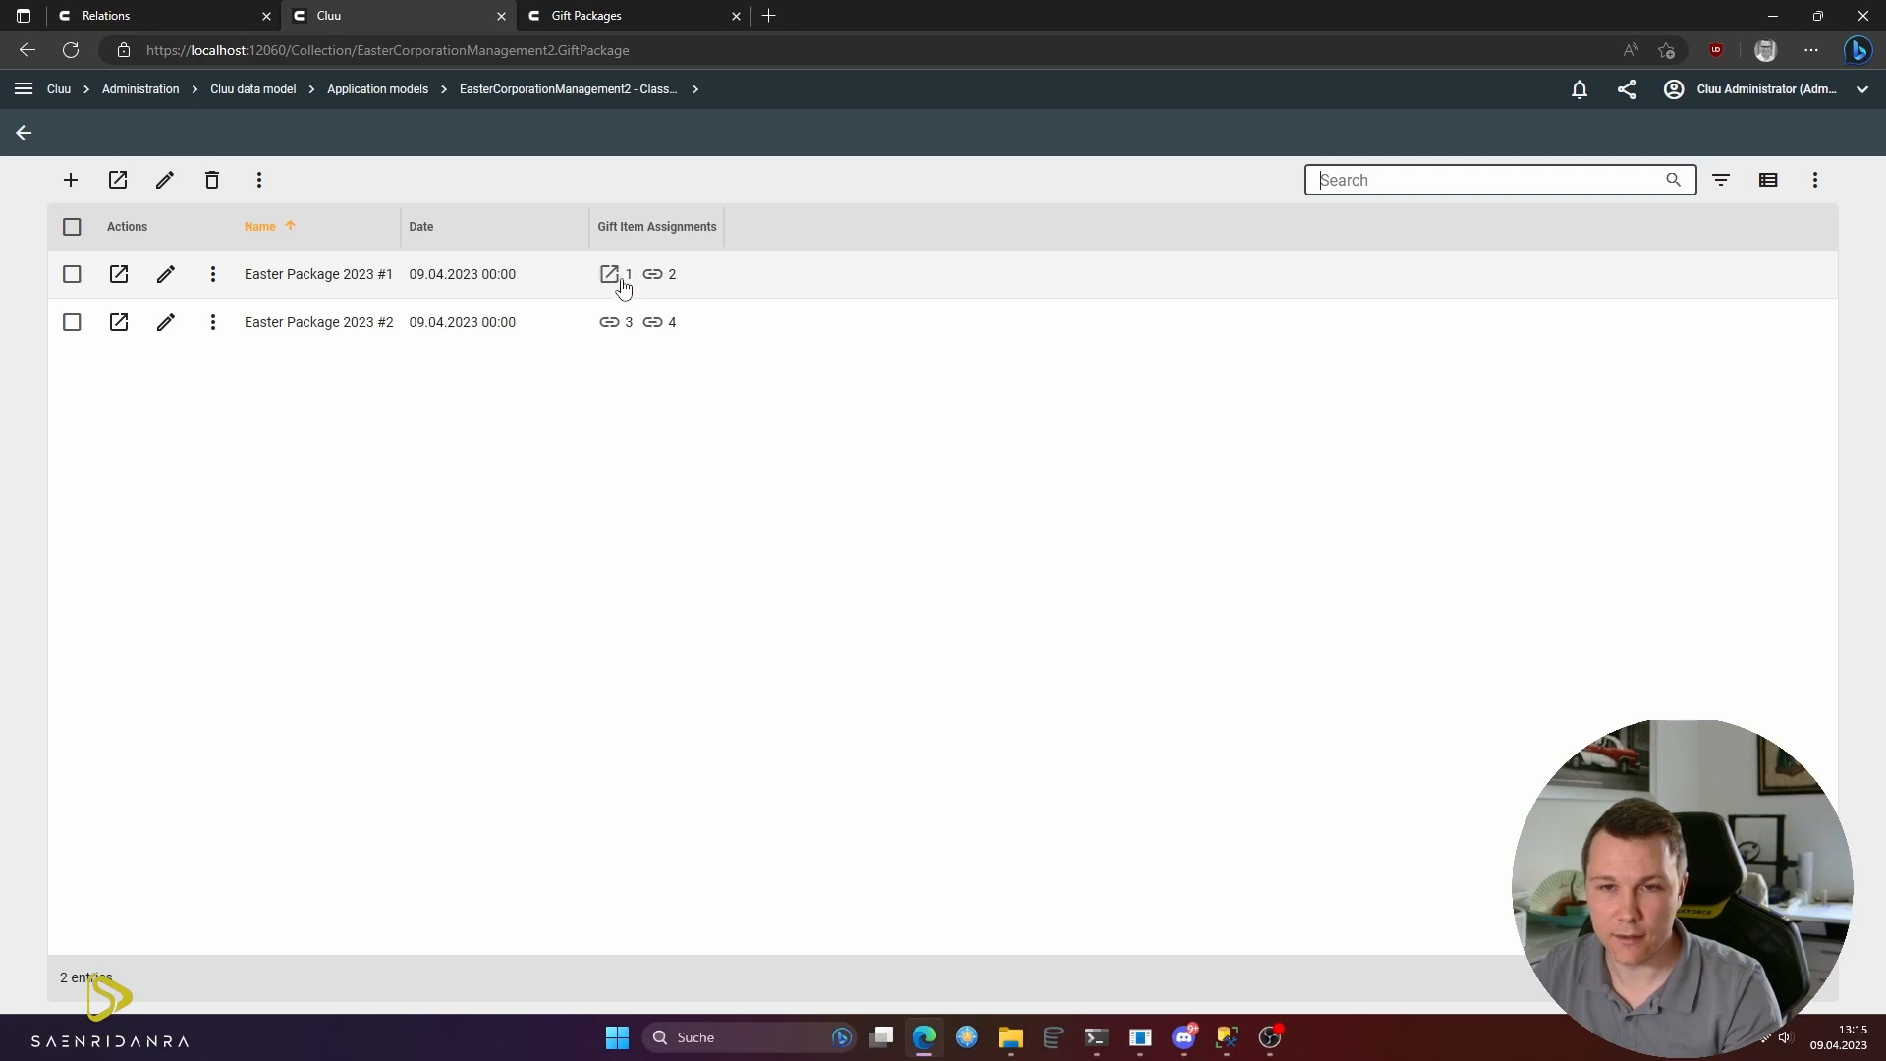
pyautogui.click(625, 17)
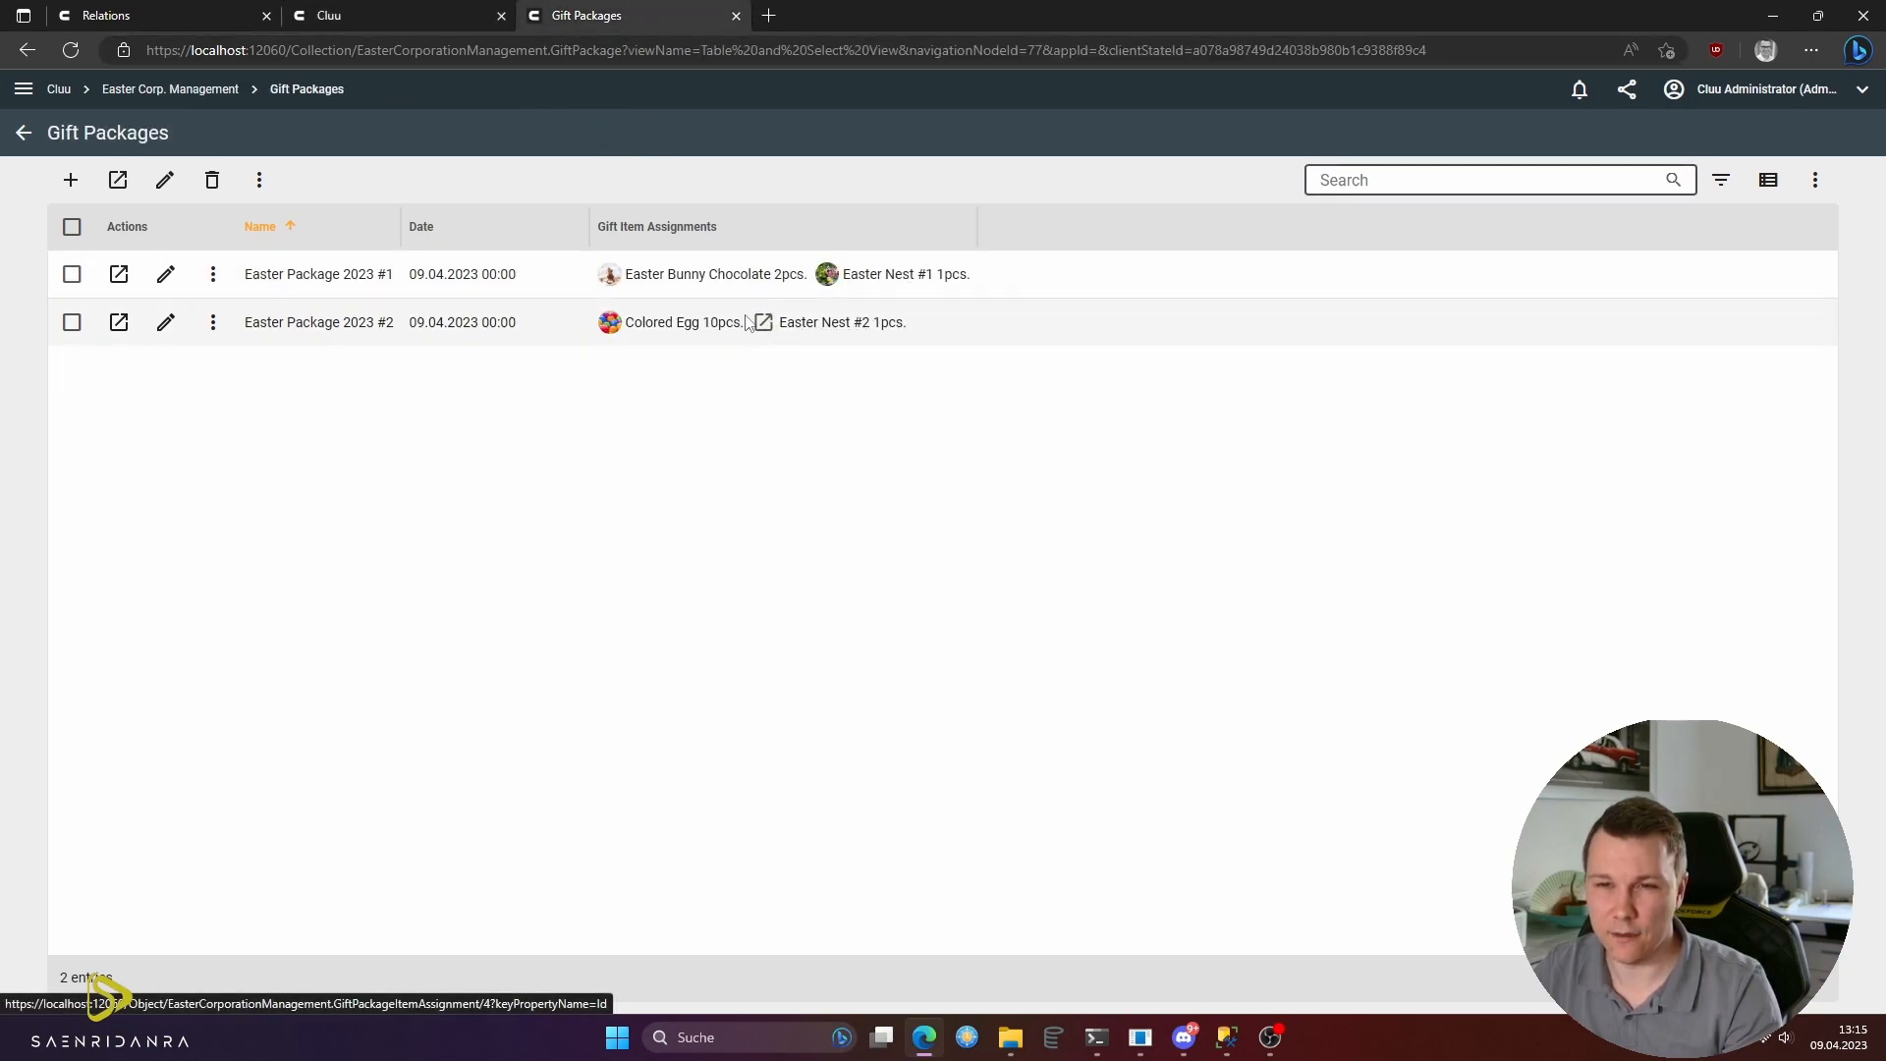
pyautogui.click(389, 5)
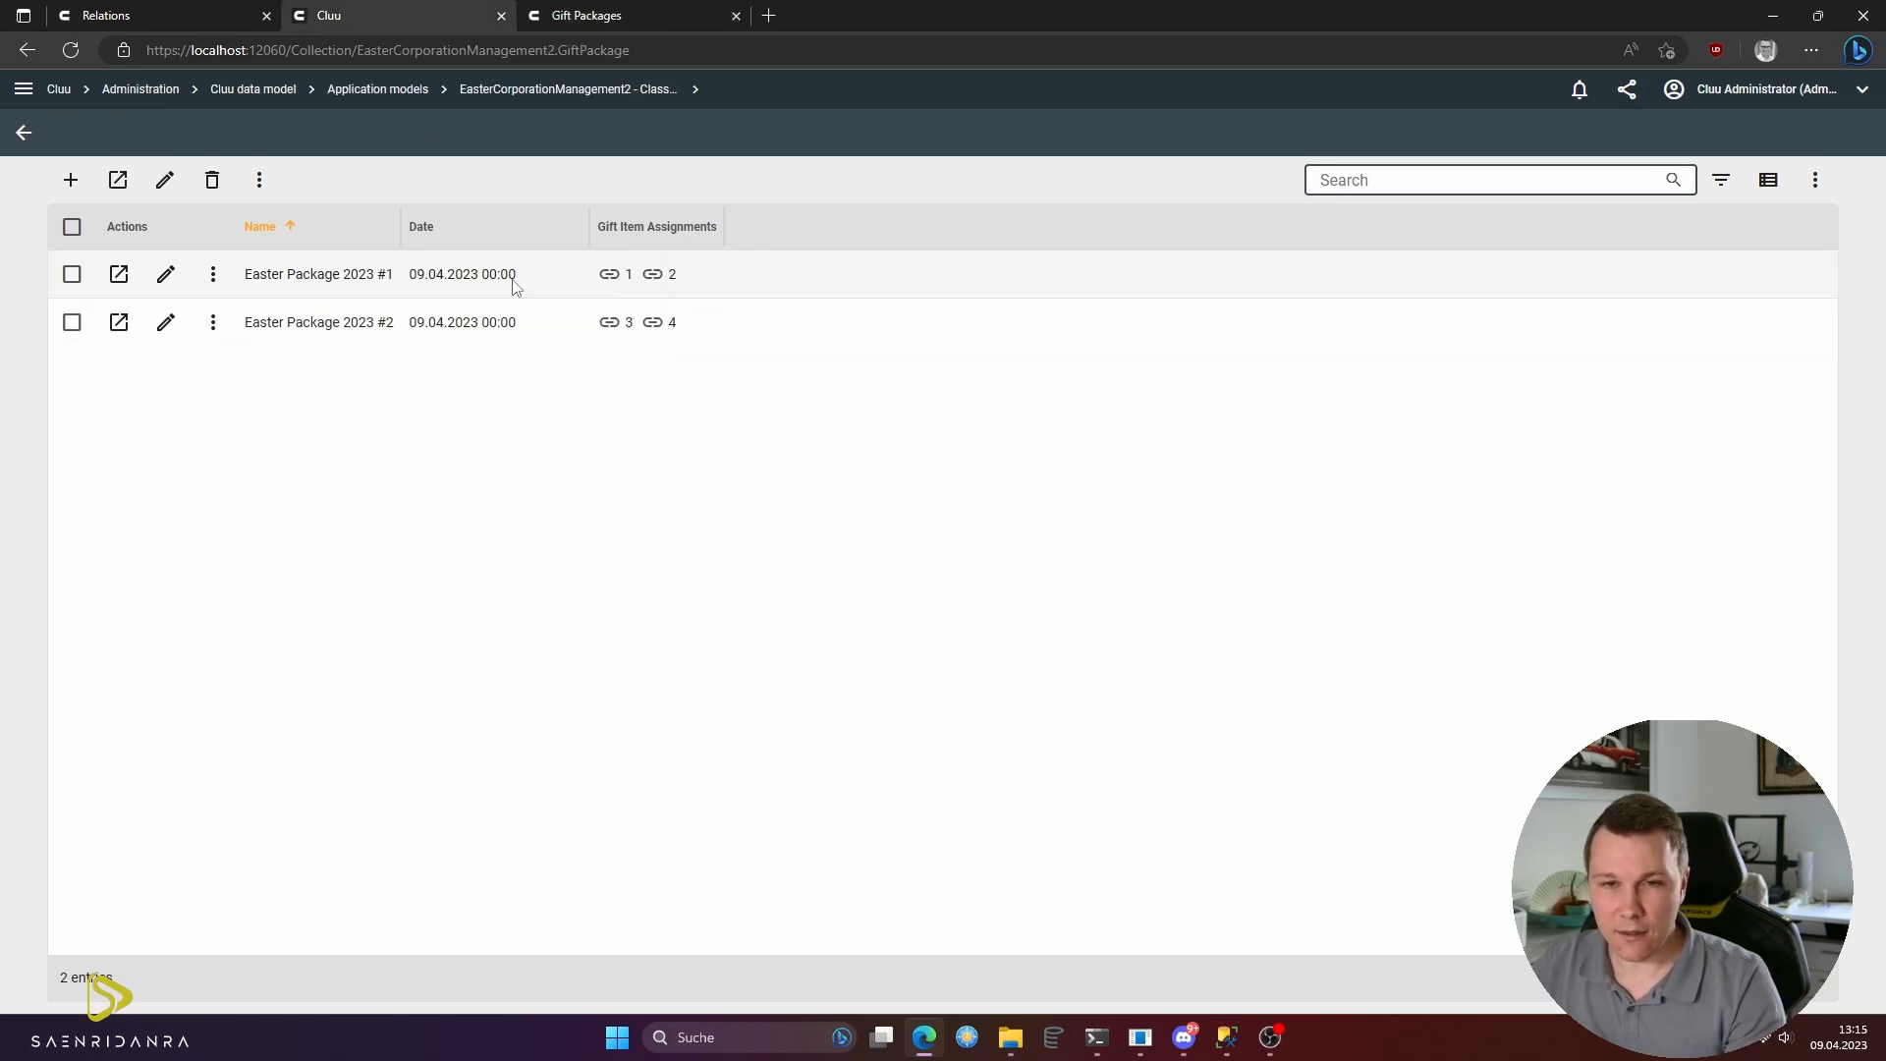
# - Return to the class list and edit GiftPackageItemAssignment, setting its individual icon field name to GiftItem.ImageFileContent
pyautogui.click(359, 293)
pyautogui.hotkey('alt', 'Left')
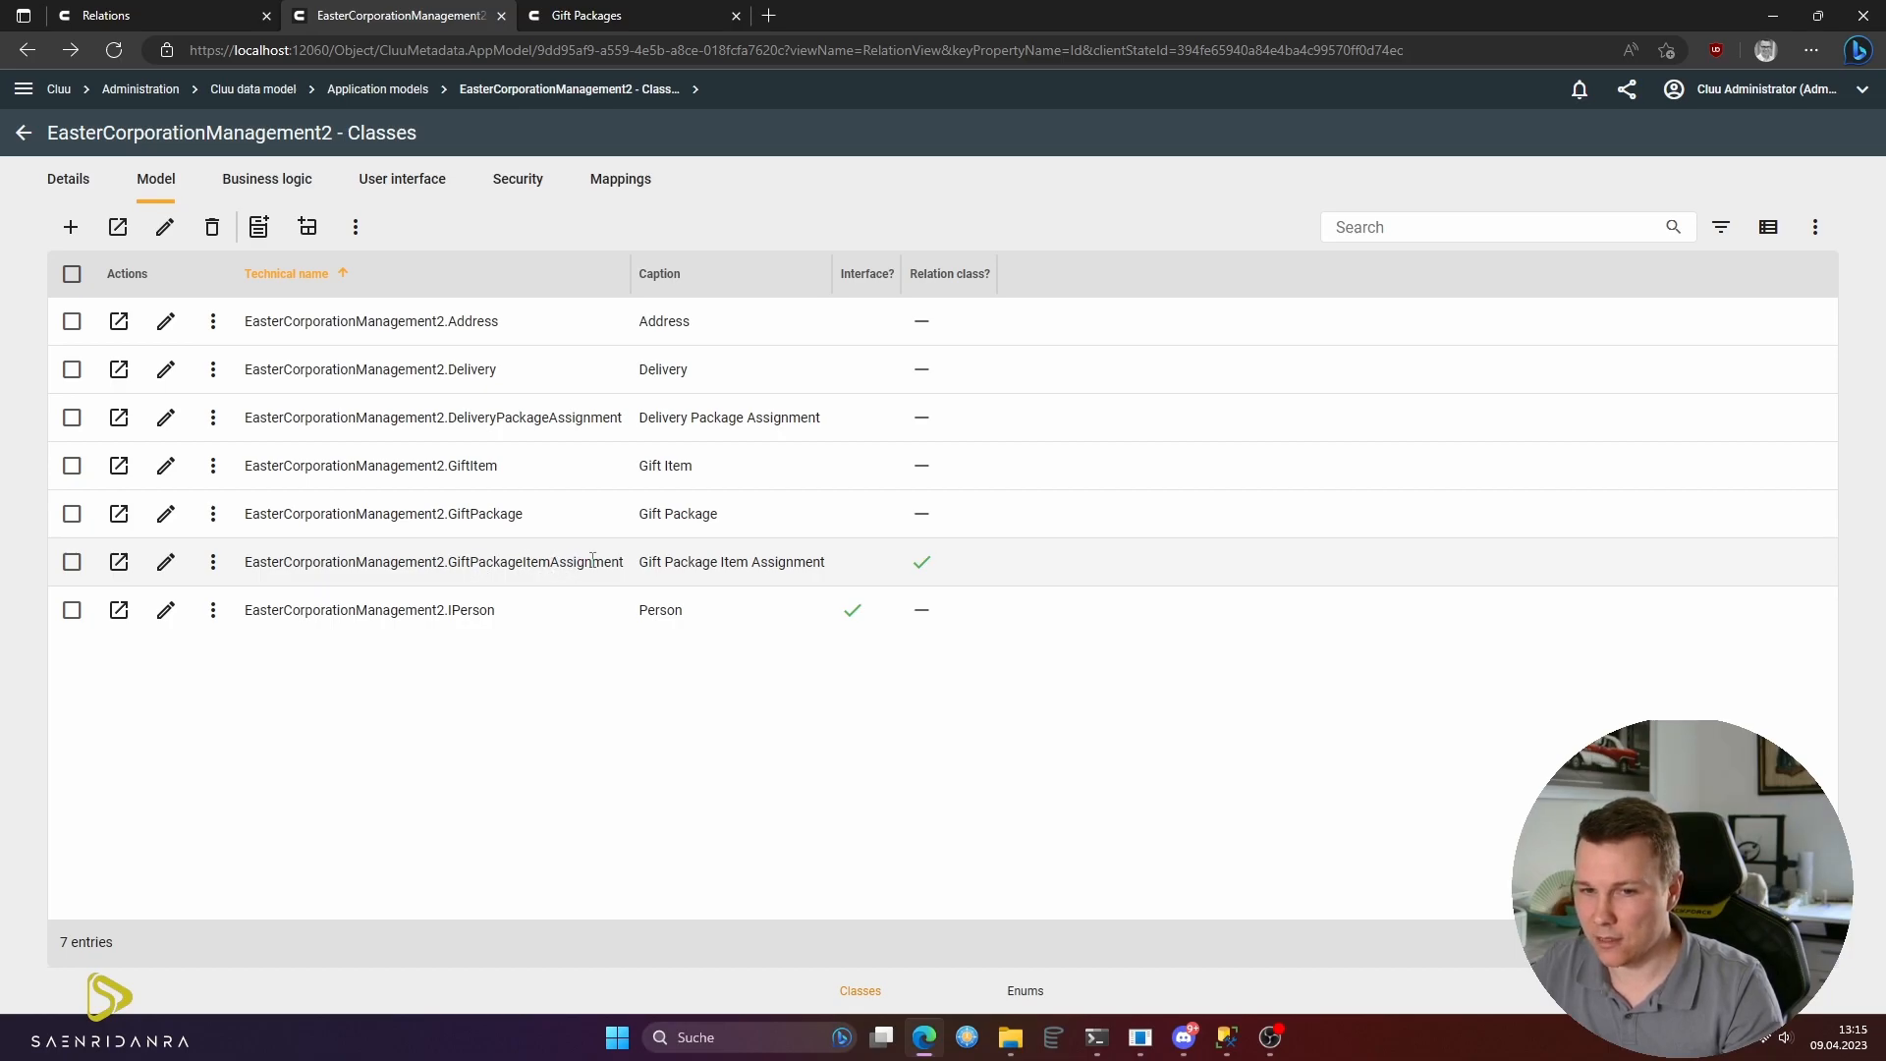
pyautogui.click(165, 562)
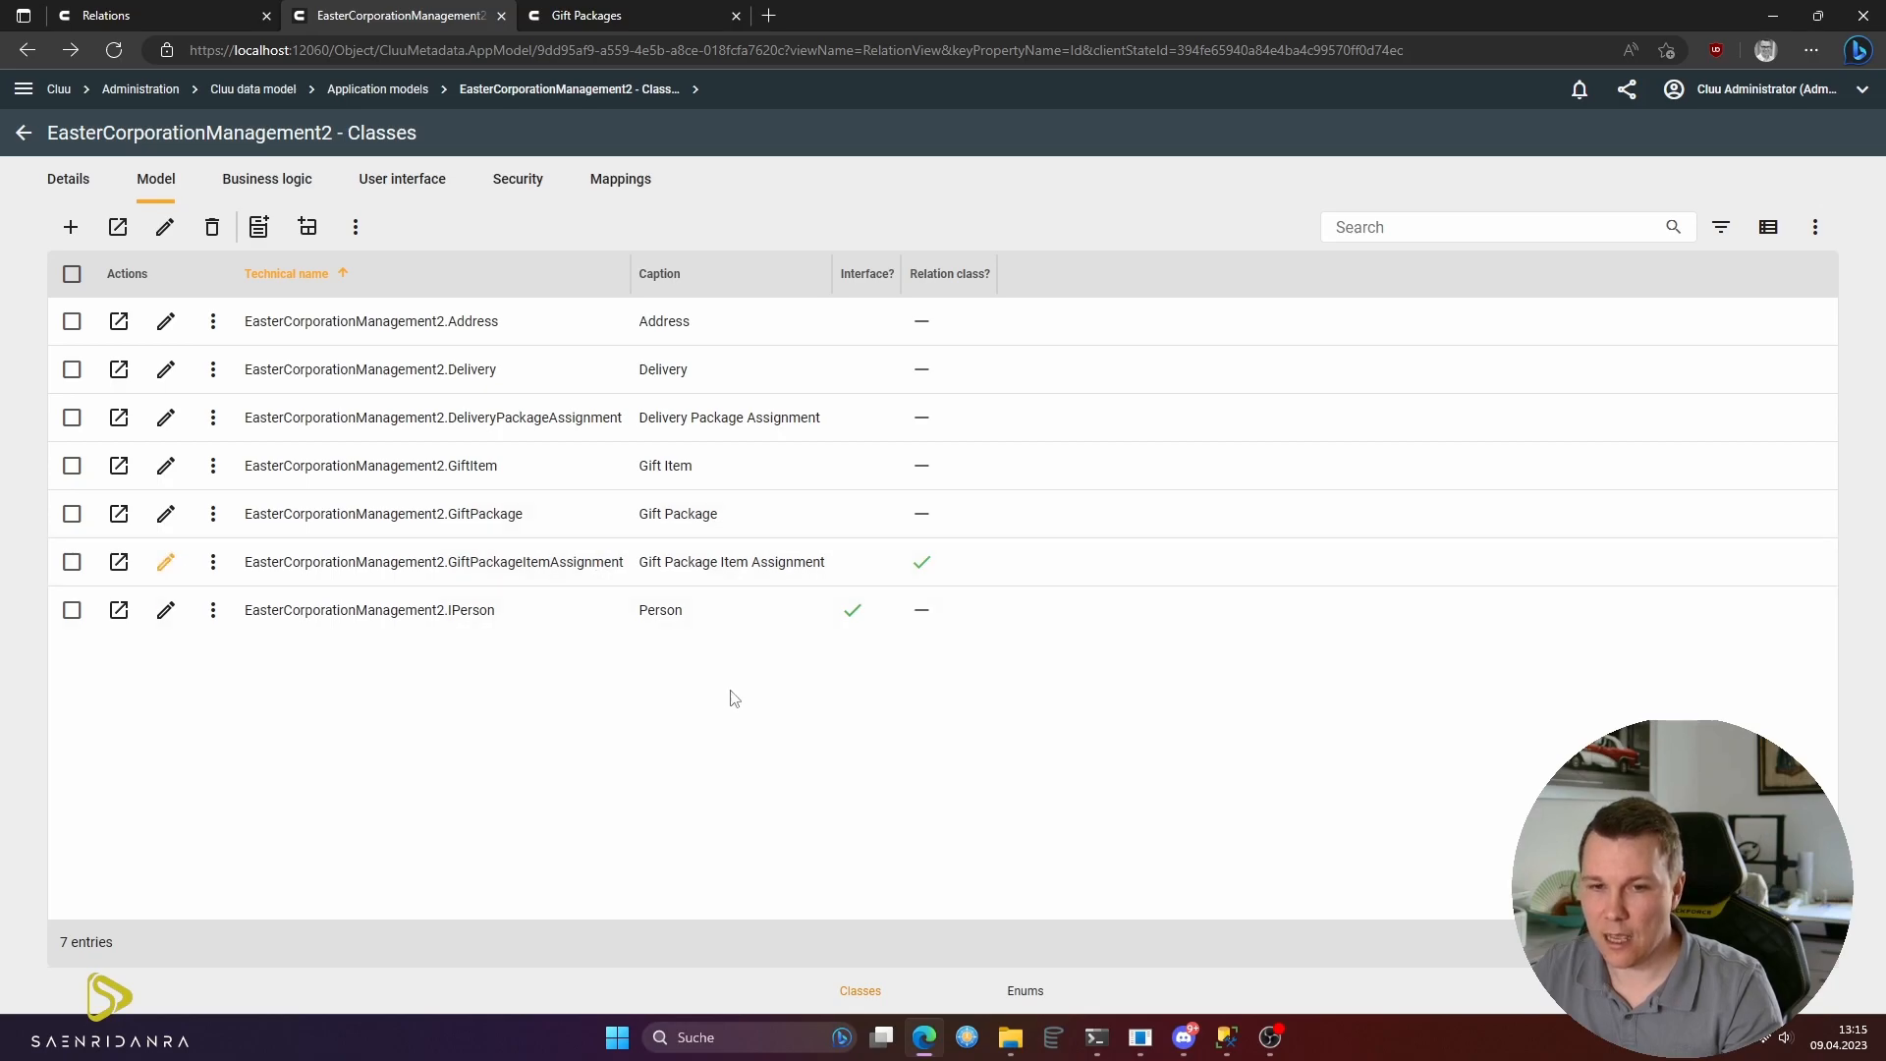
pyautogui.scroll(-2, 764, 659)
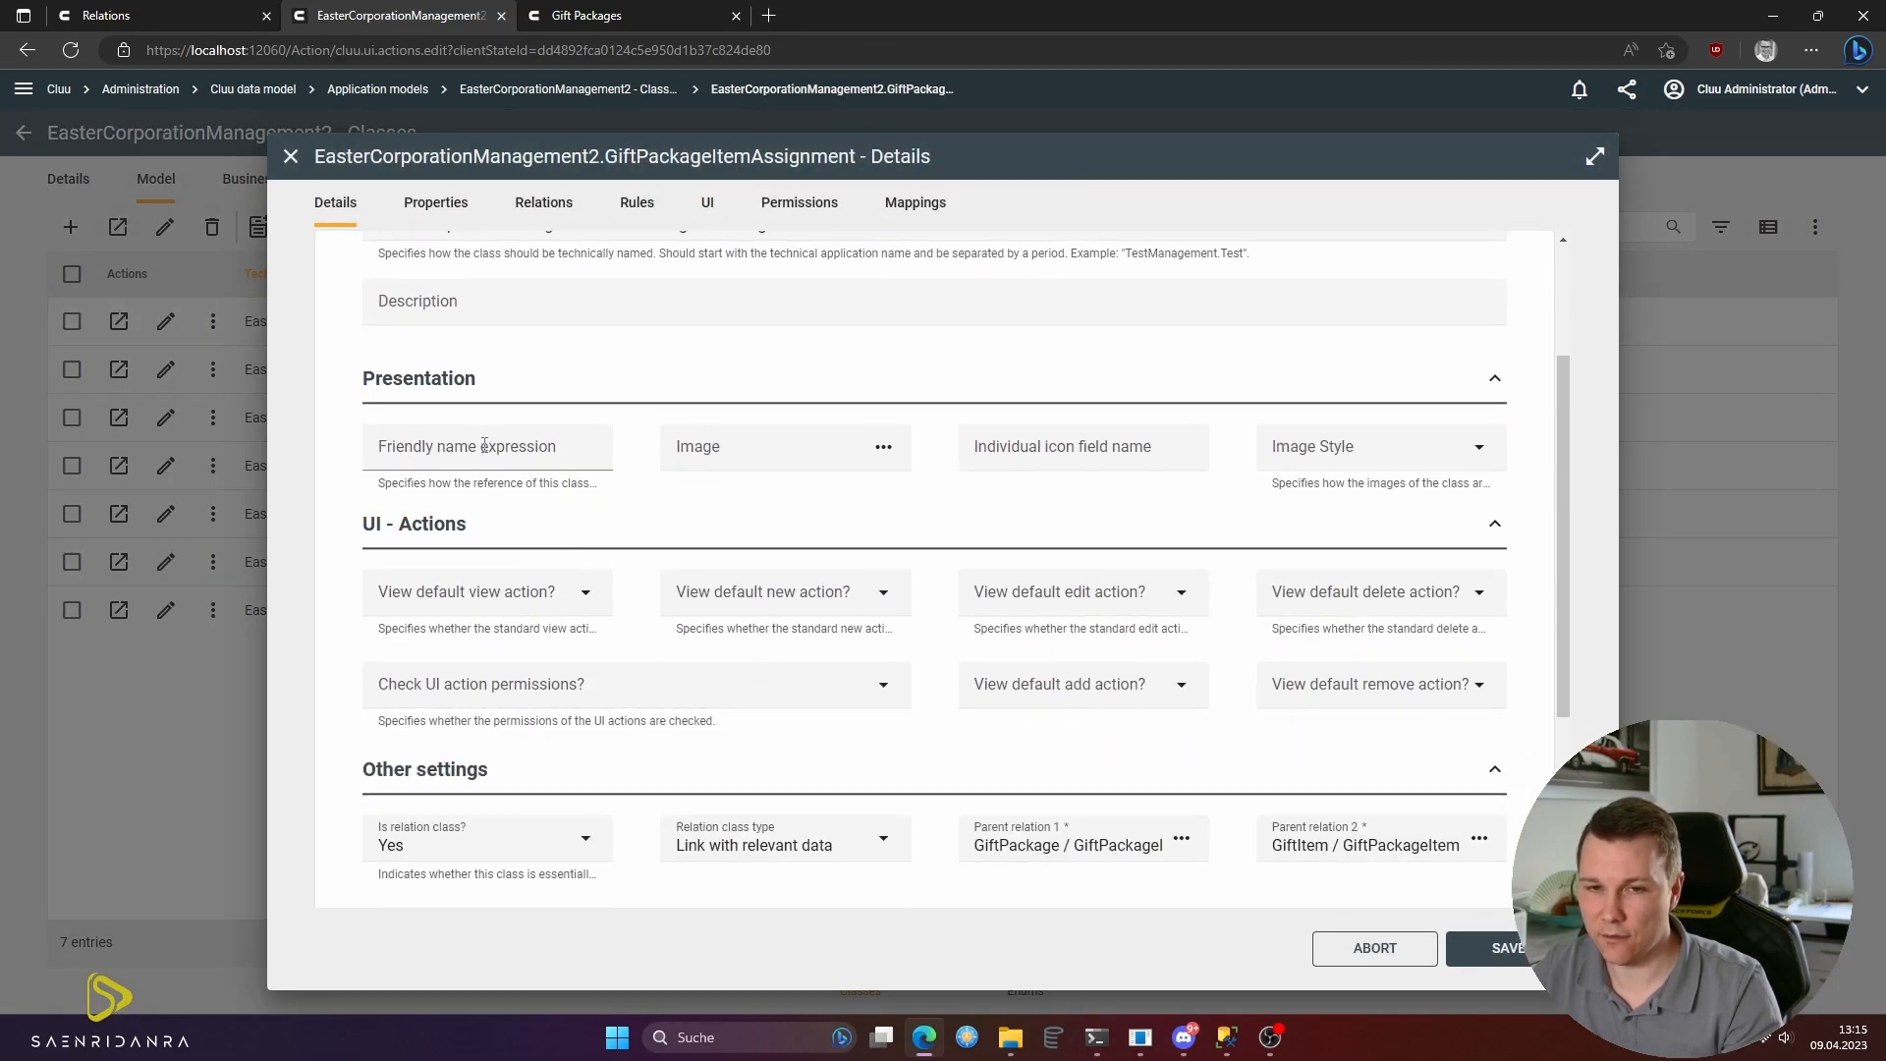
pyautogui.click(1096, 446)
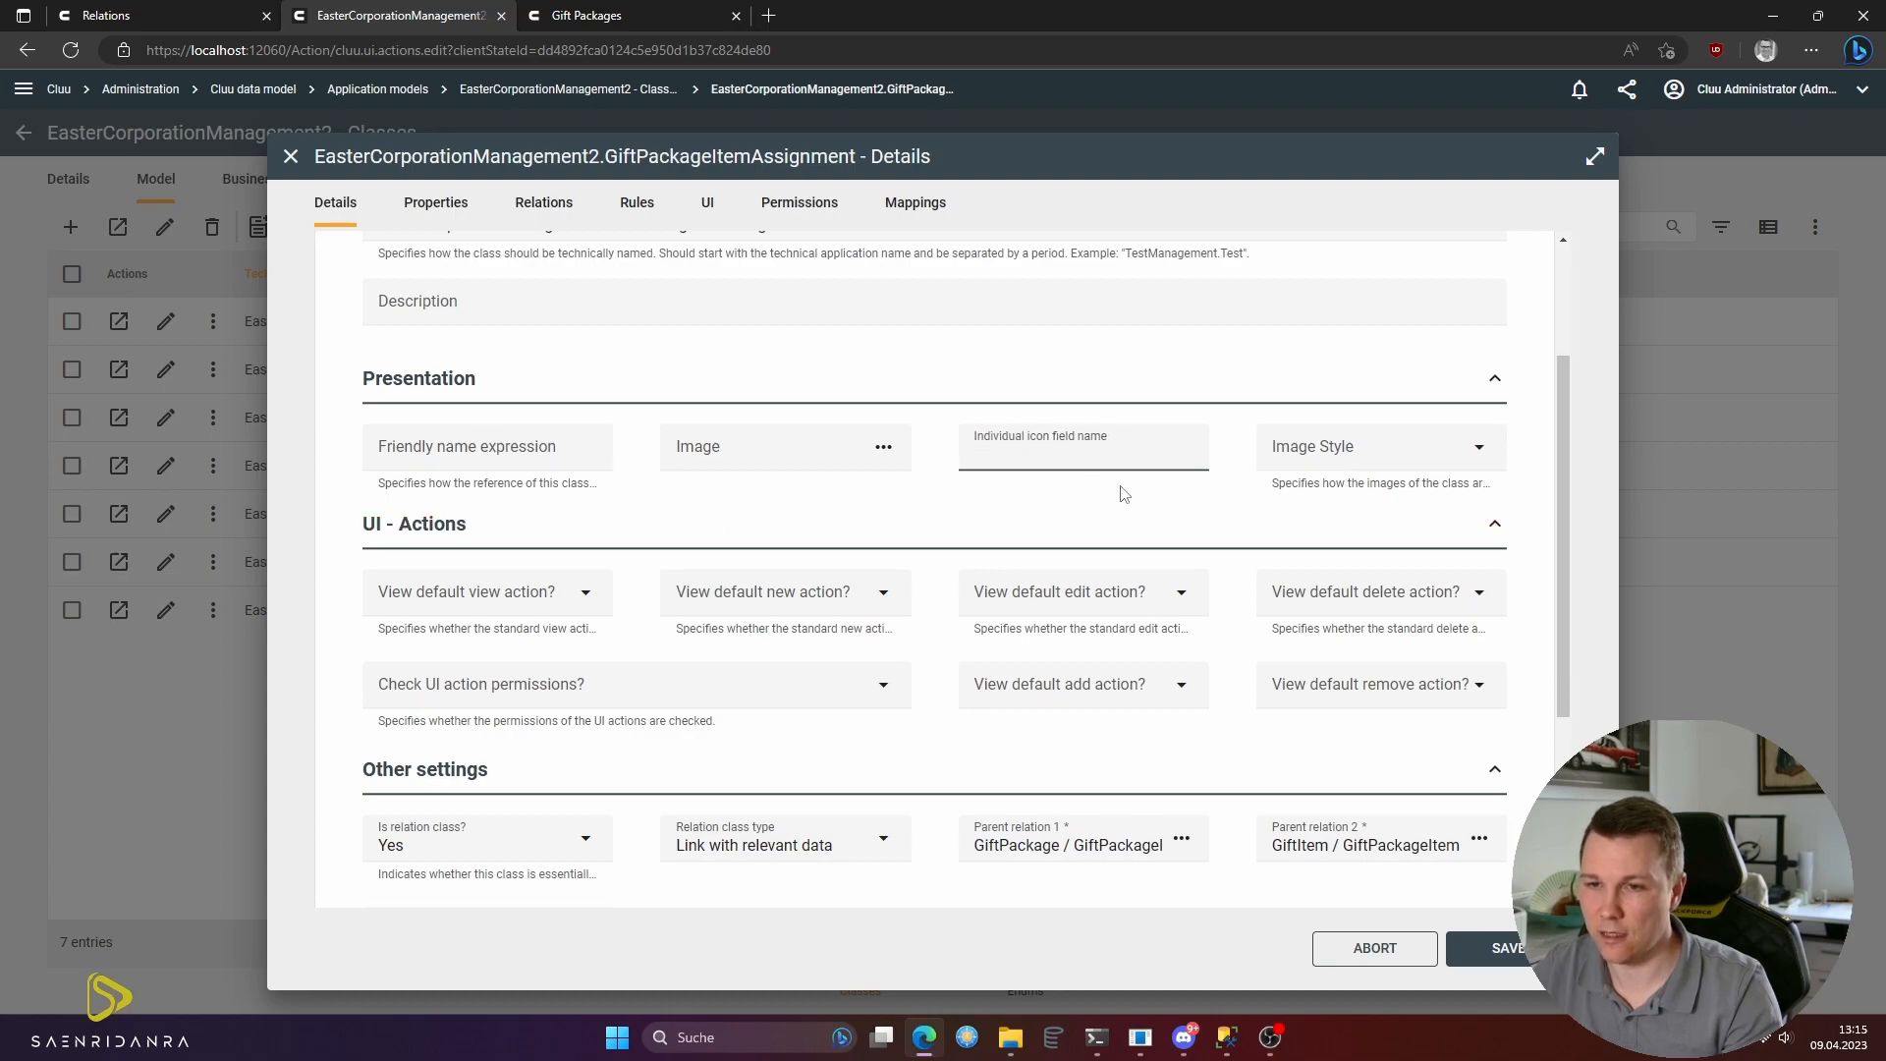
pyautogui.write('{GiftItem.ImageFileContent')
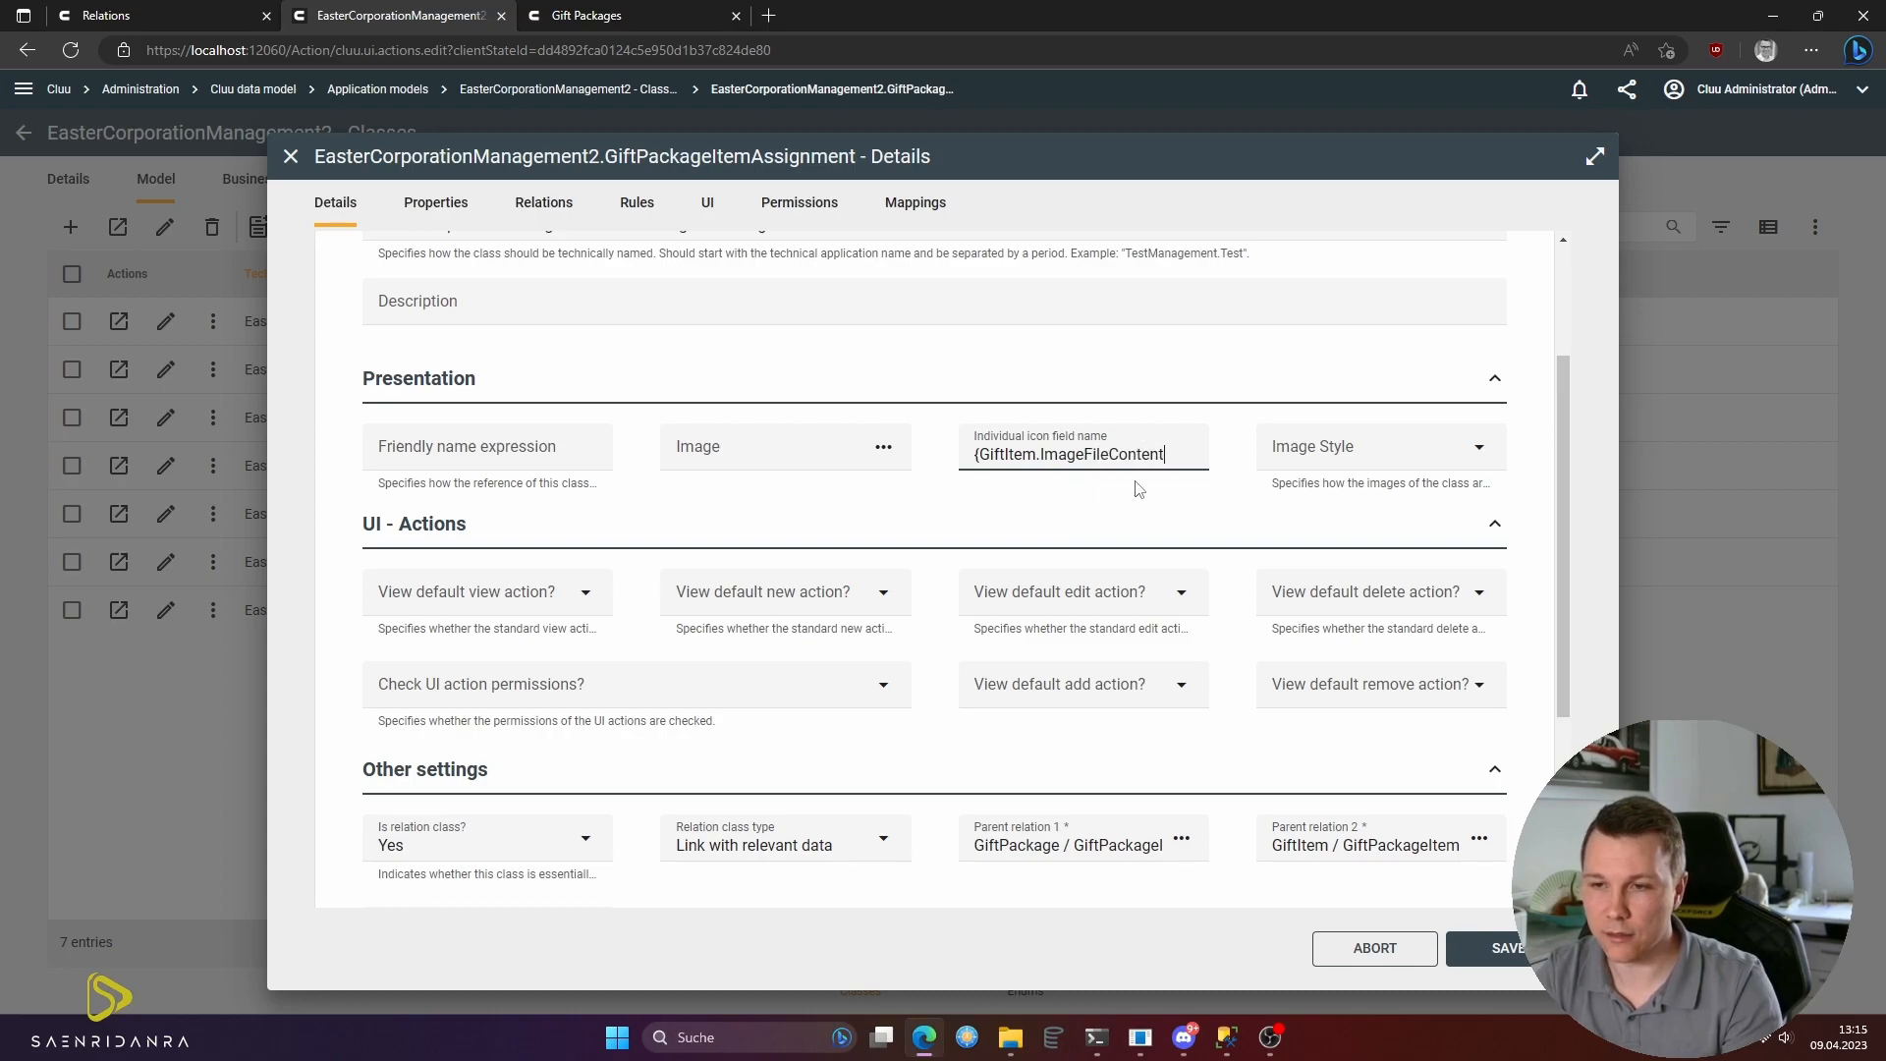
pyautogui.press('Delete')
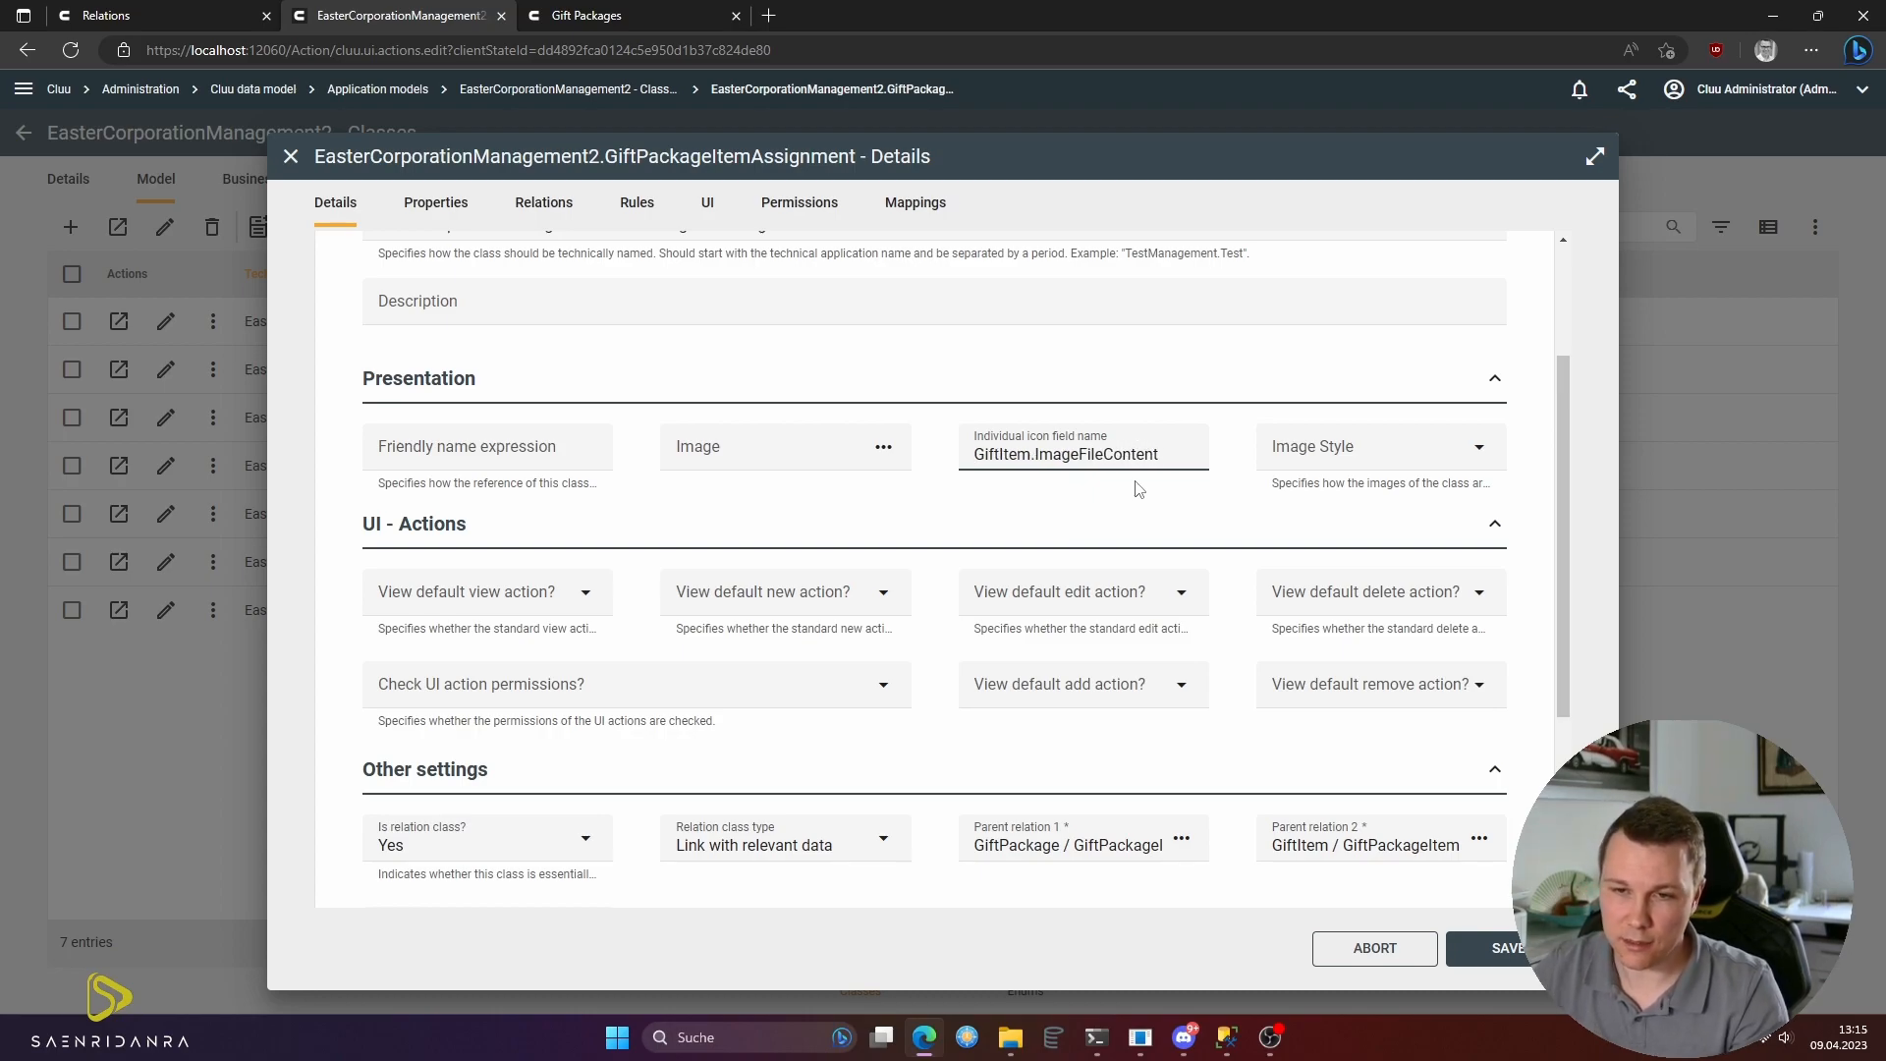
# - Set the class's friendly name expression to "{GiftItem} {Amount}pcs." and its image style to Round
pyautogui.click(594, 454)
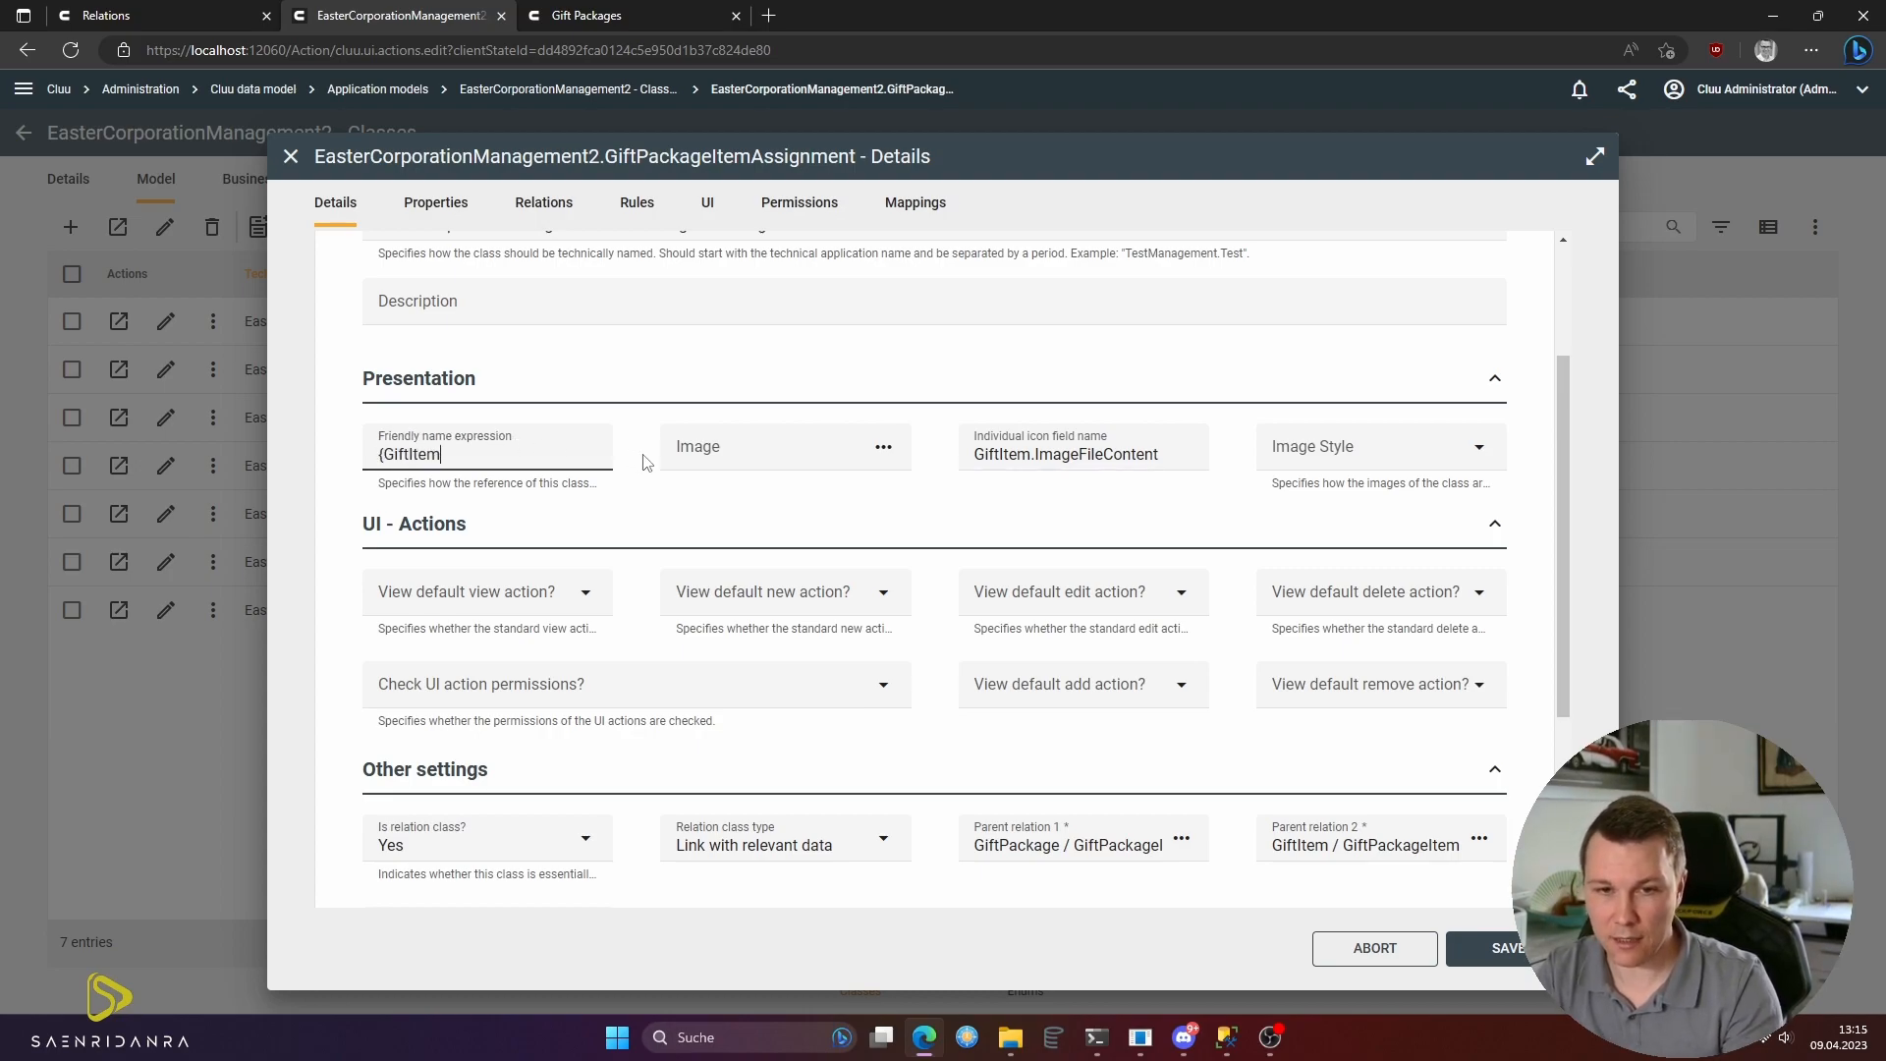
pyautogui.write('{')
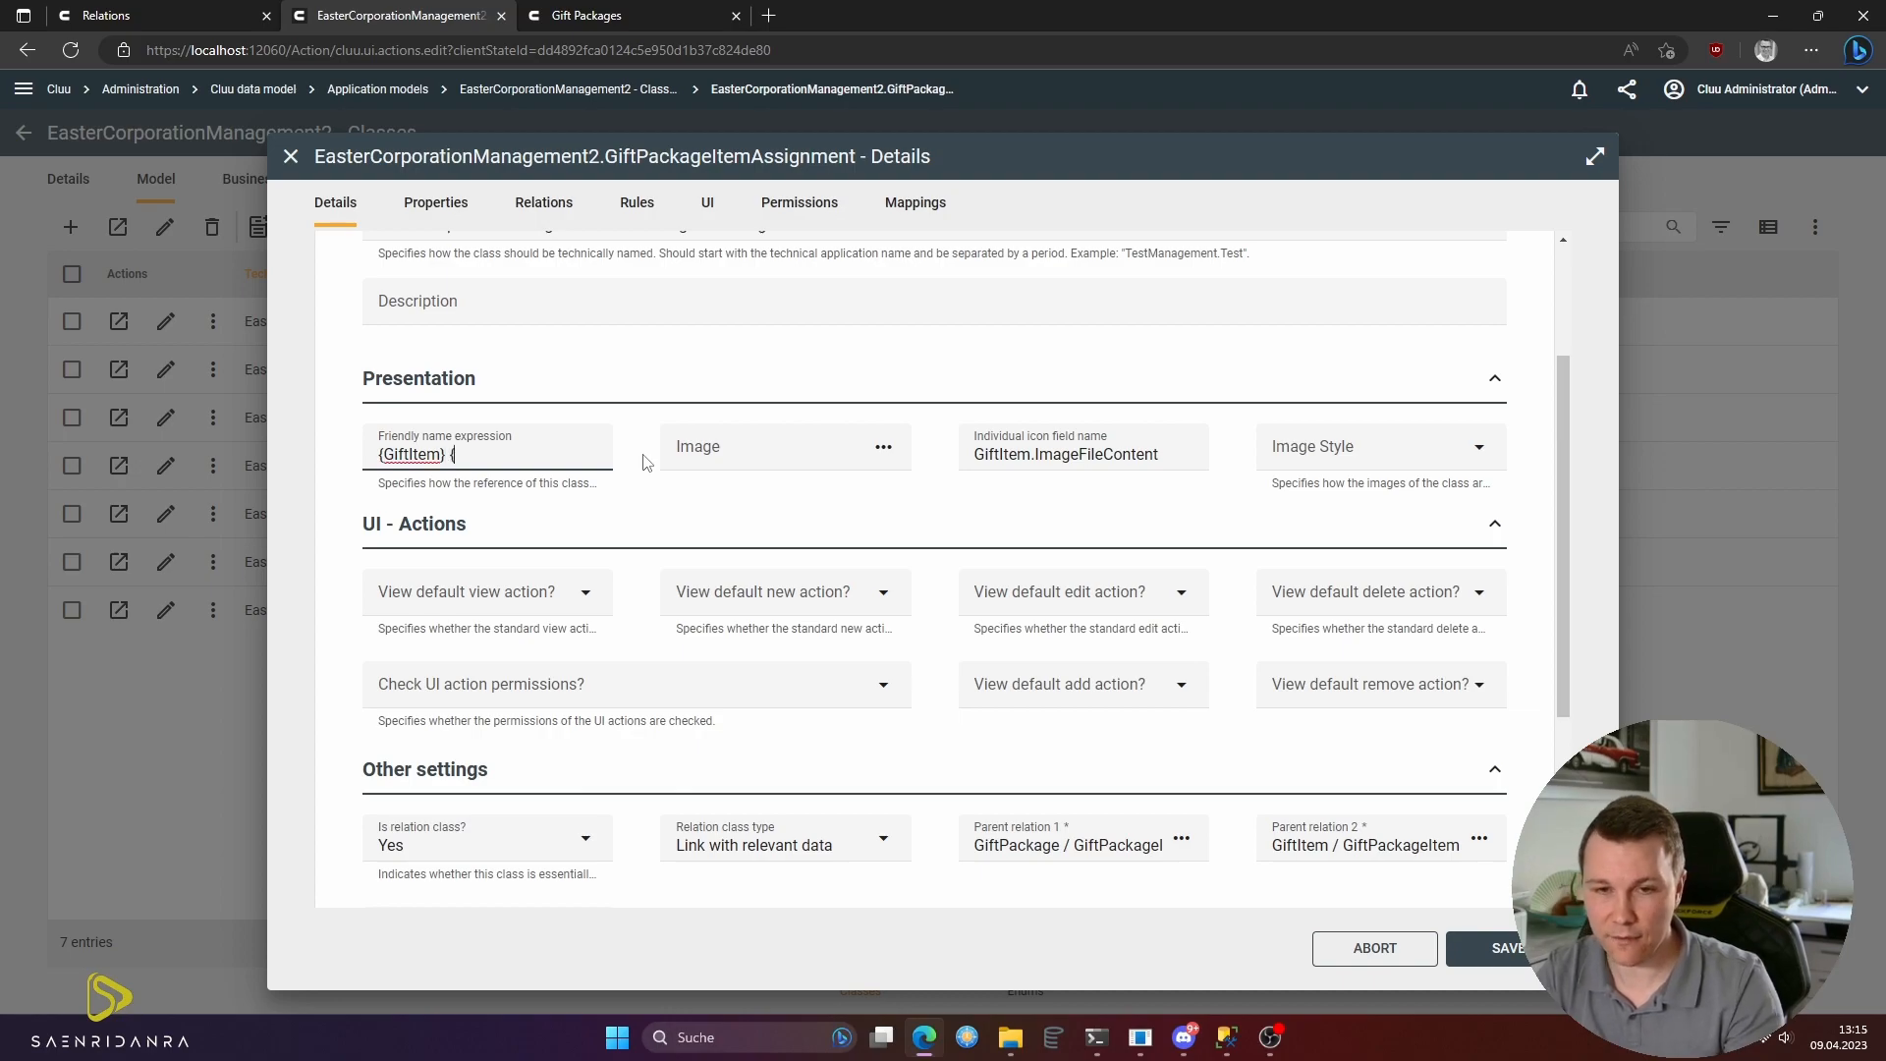
pyautogui.write('Amount}')
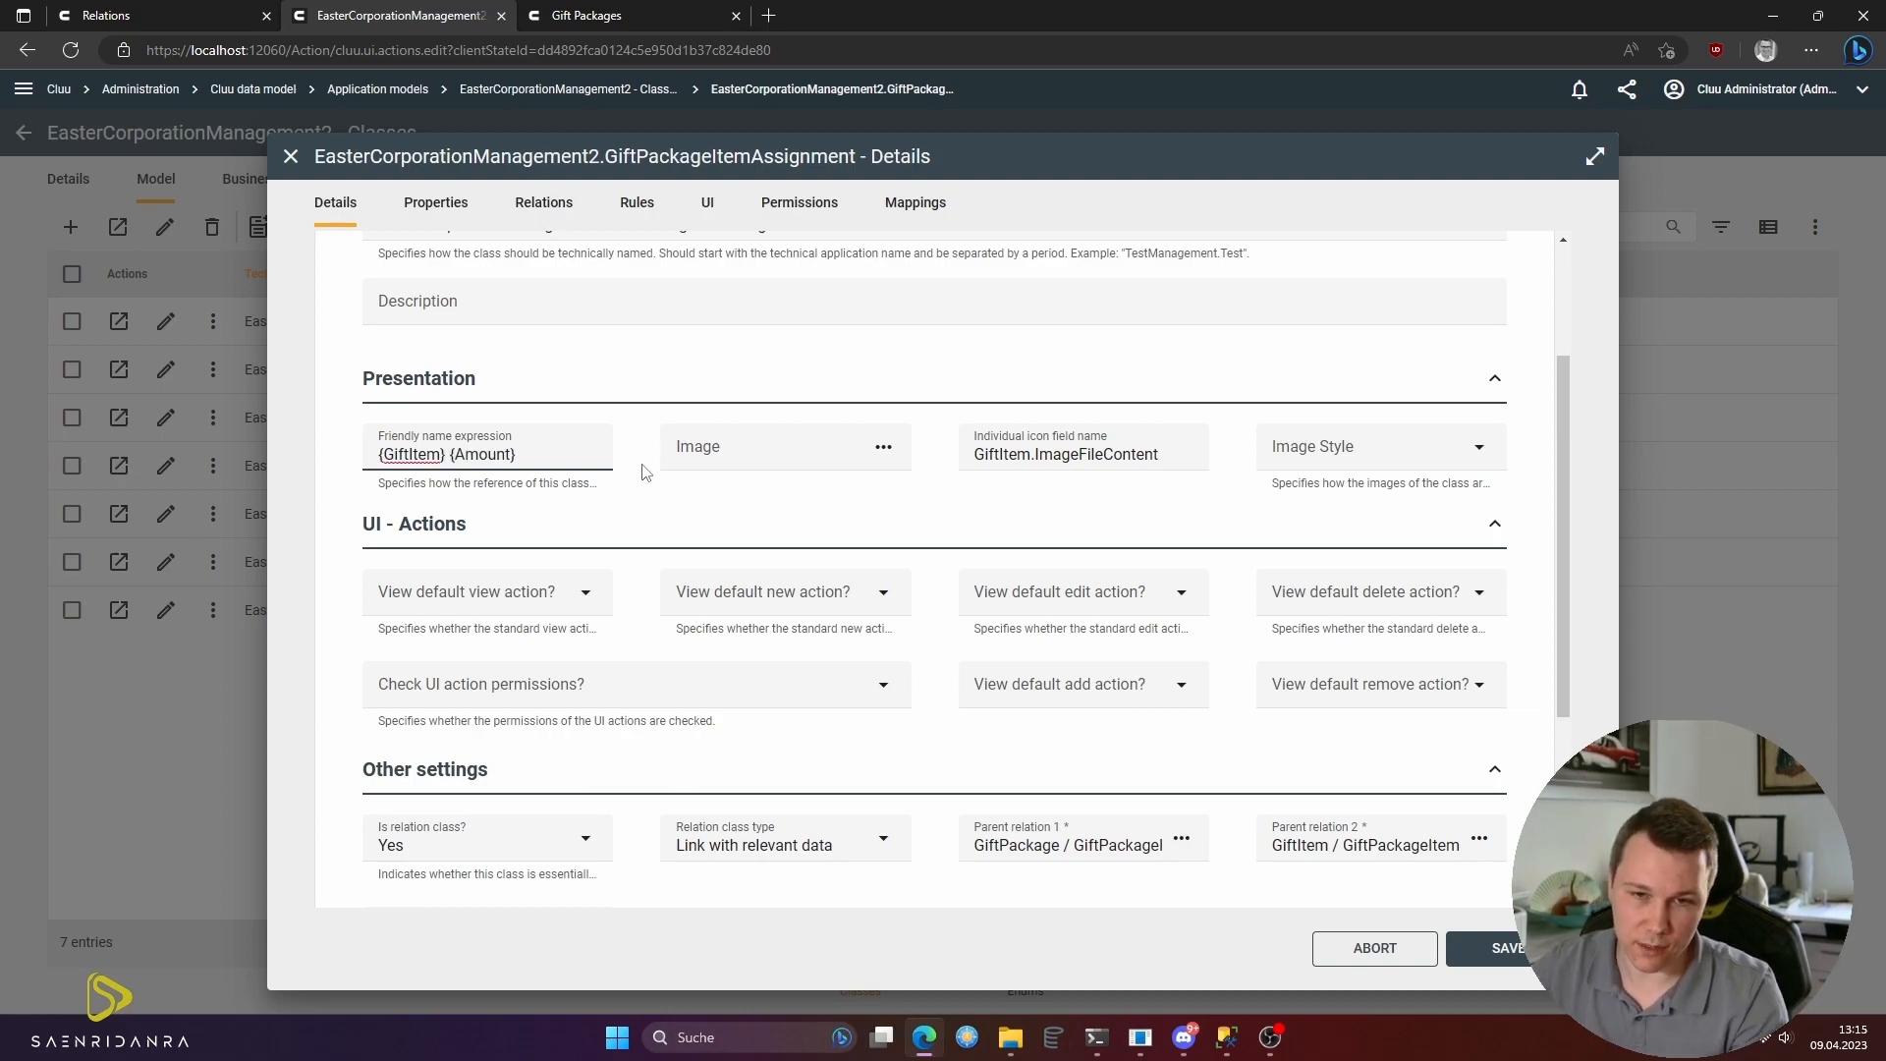
pyautogui.write('pcs.')
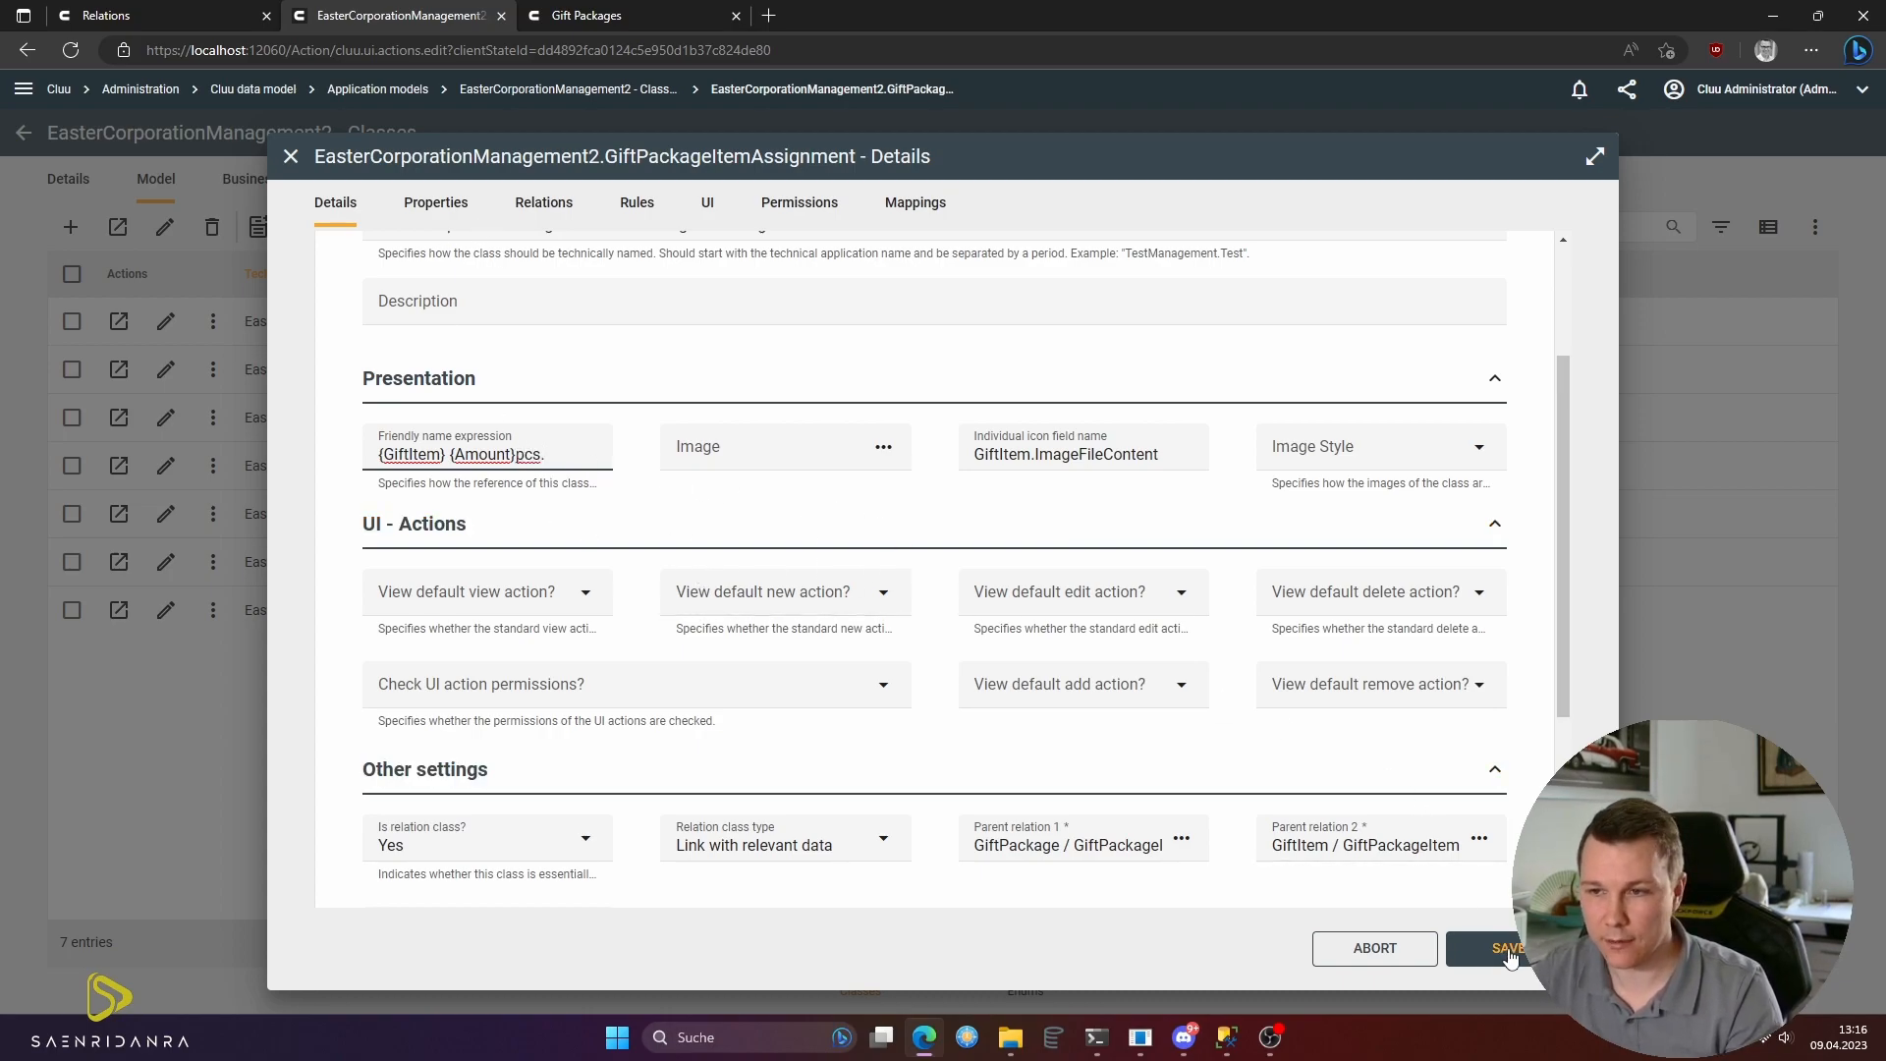
pyautogui.click(1347, 443)
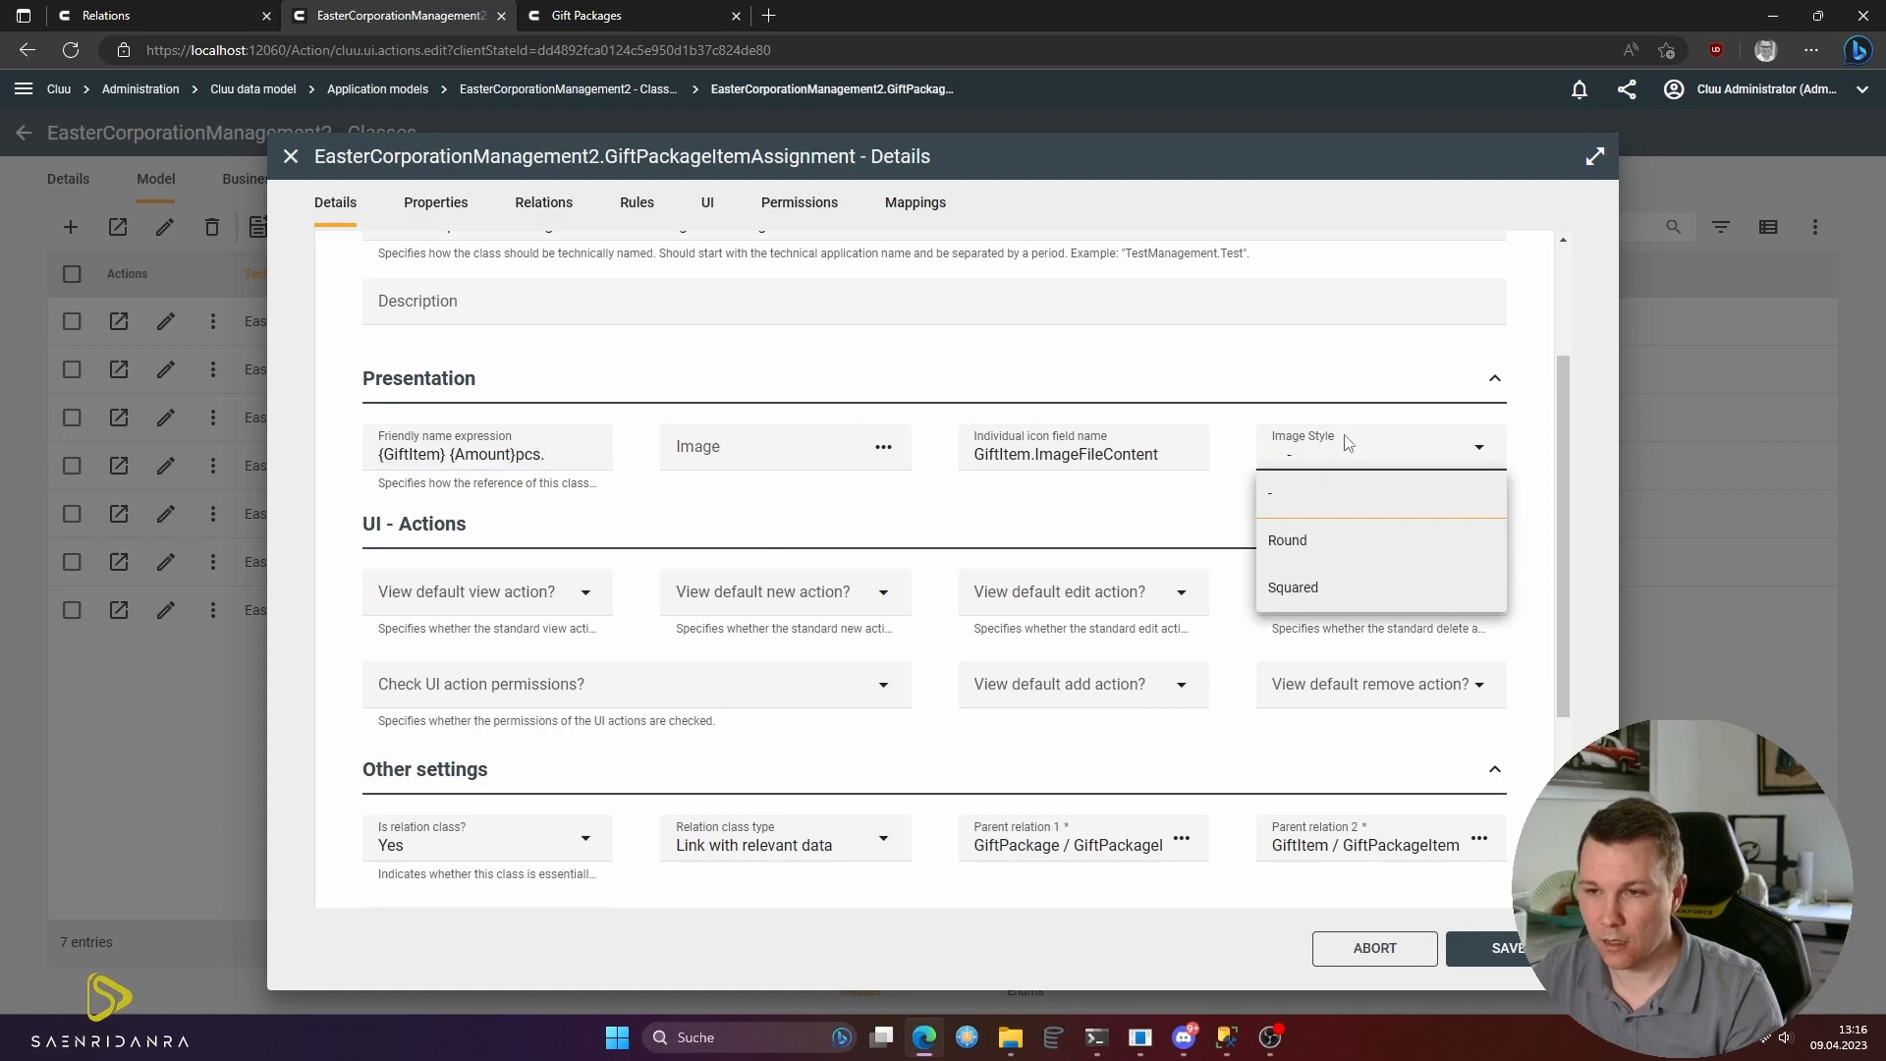
pyautogui.click(1296, 541)
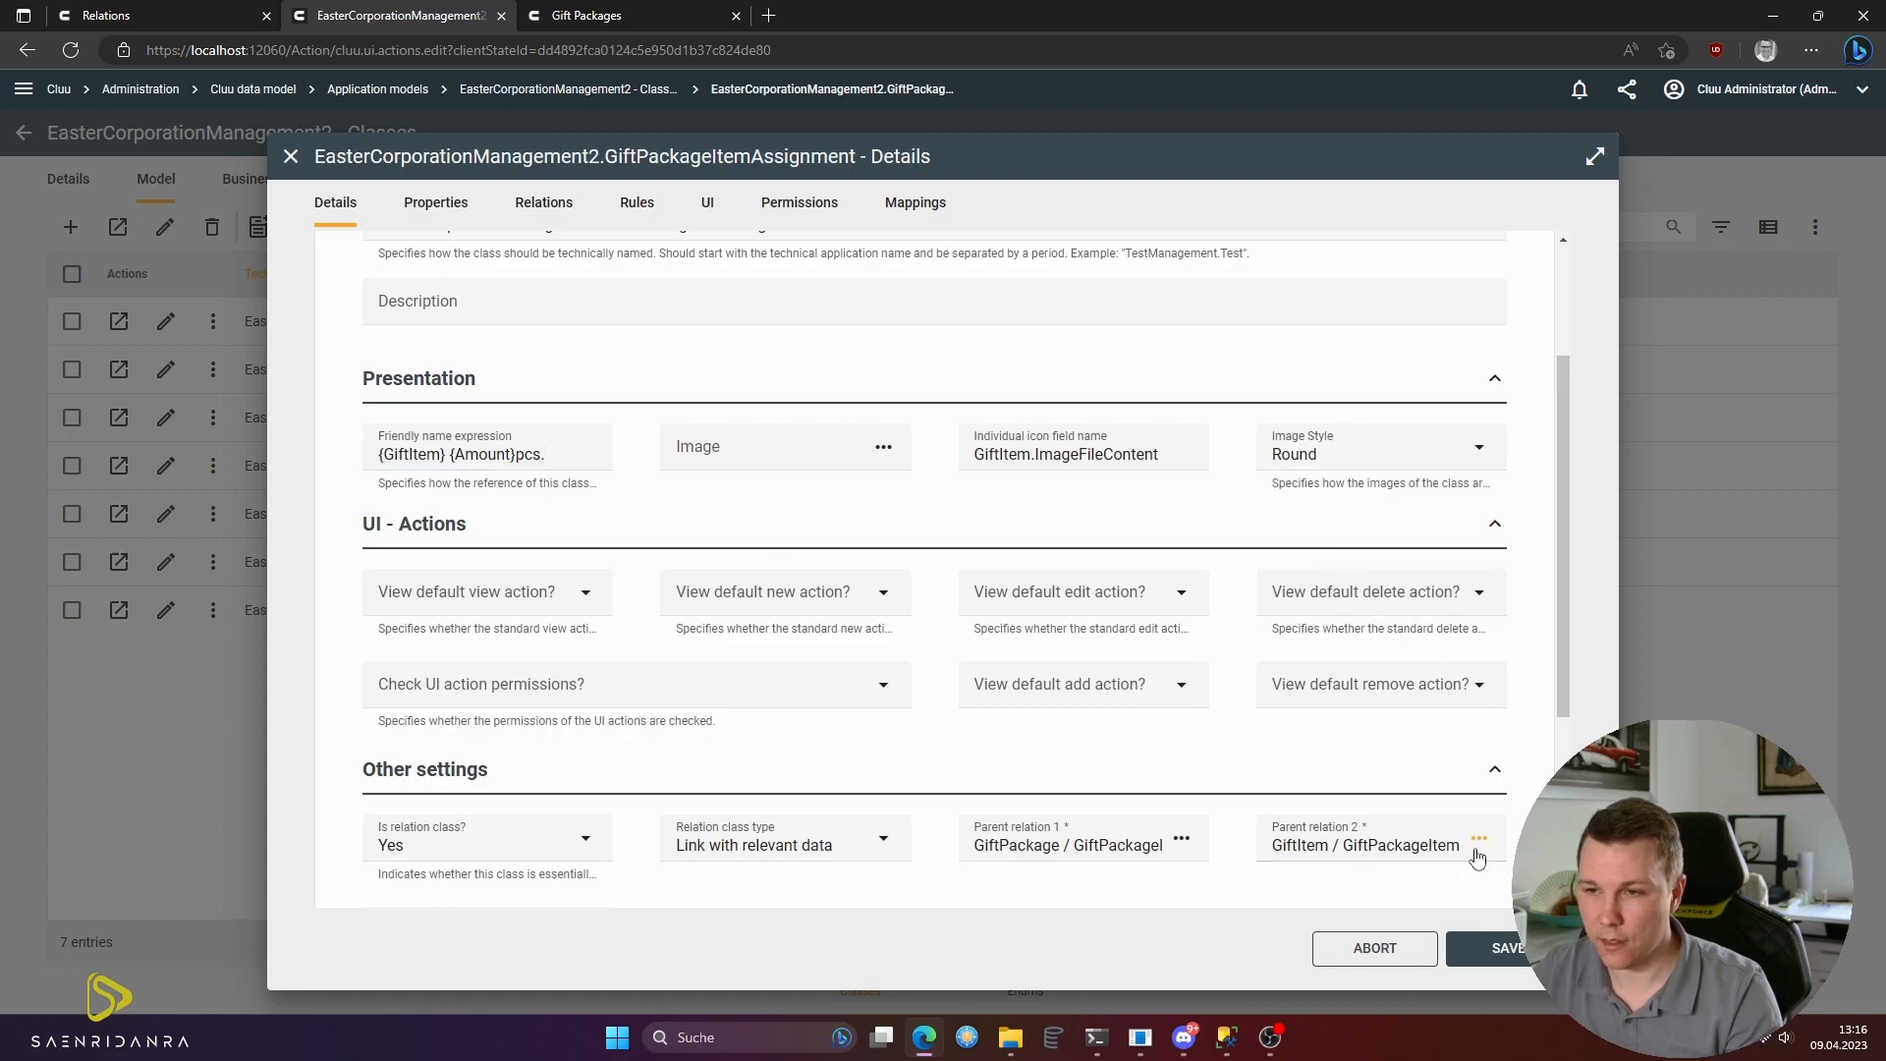
# - Save the GiftPackageItemAssignment settings, and set the GiftItem class's friendly name expression to "{Name}" and save it
pyautogui.click(1508, 949)
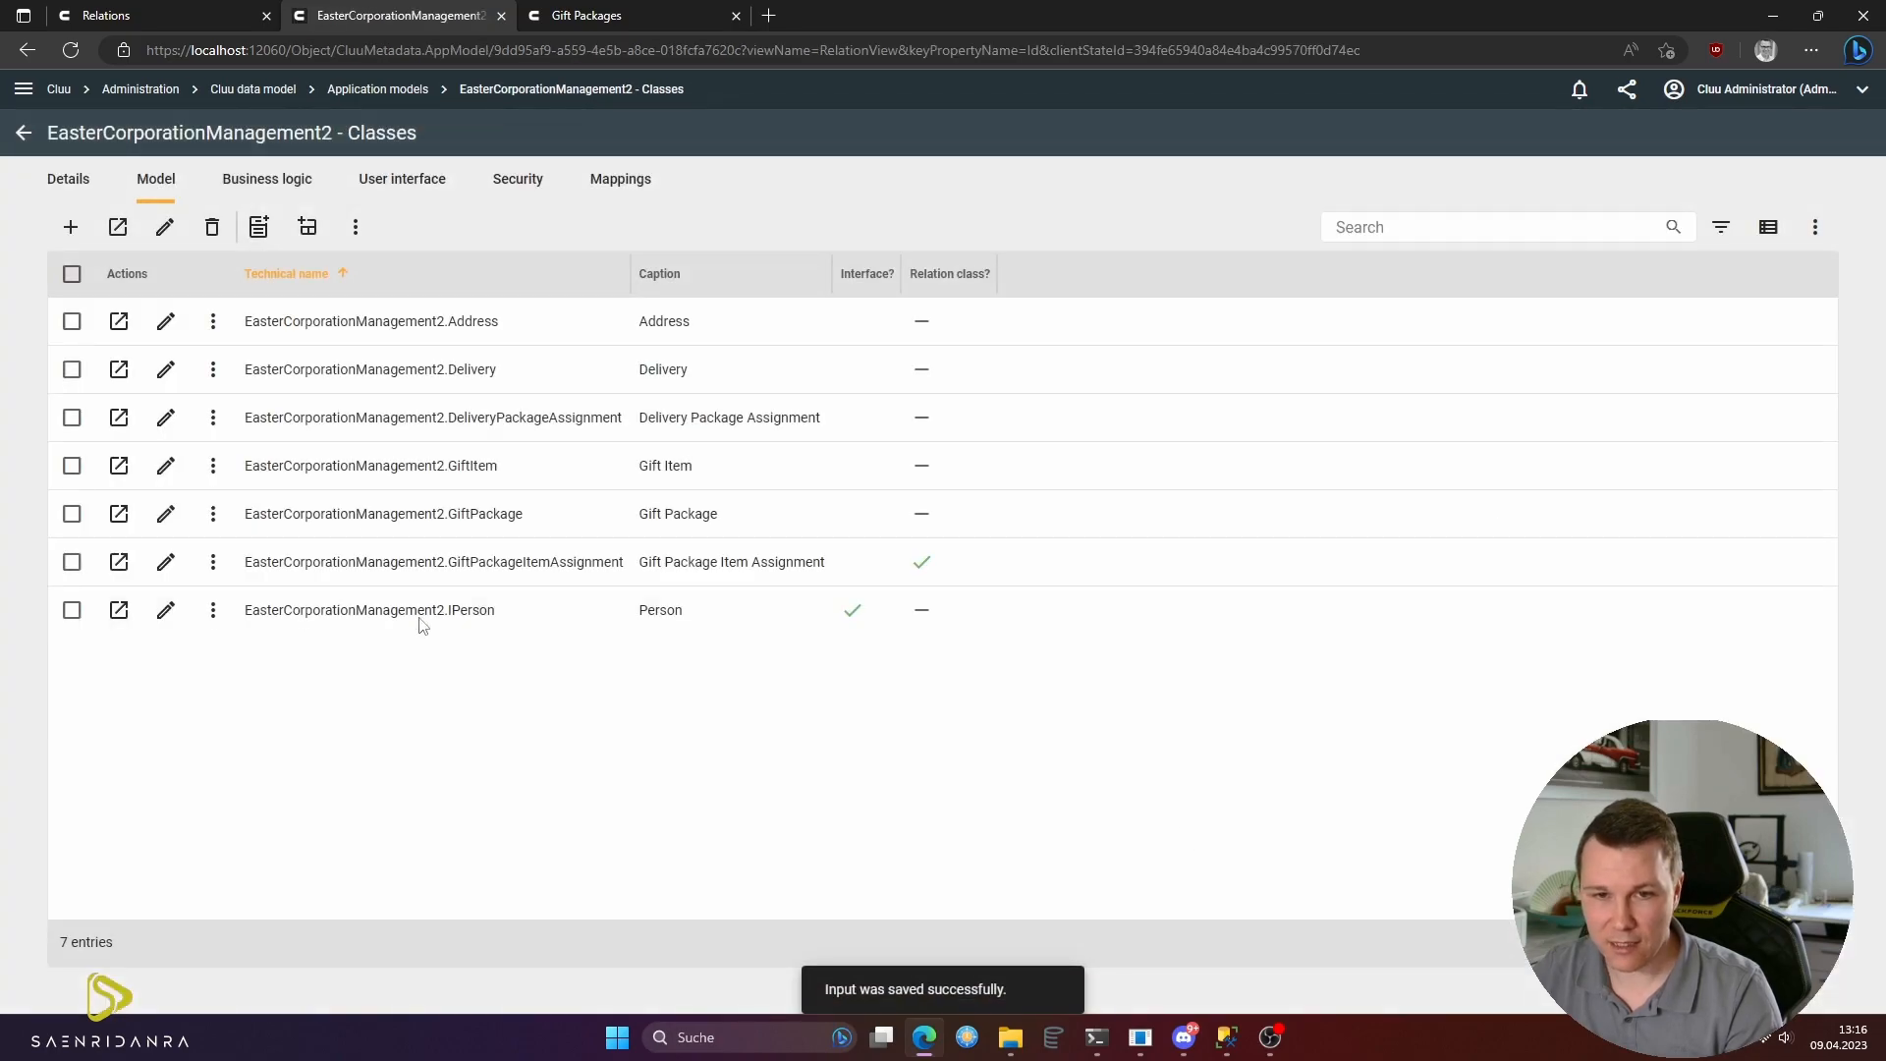
pyautogui.click(166, 467)
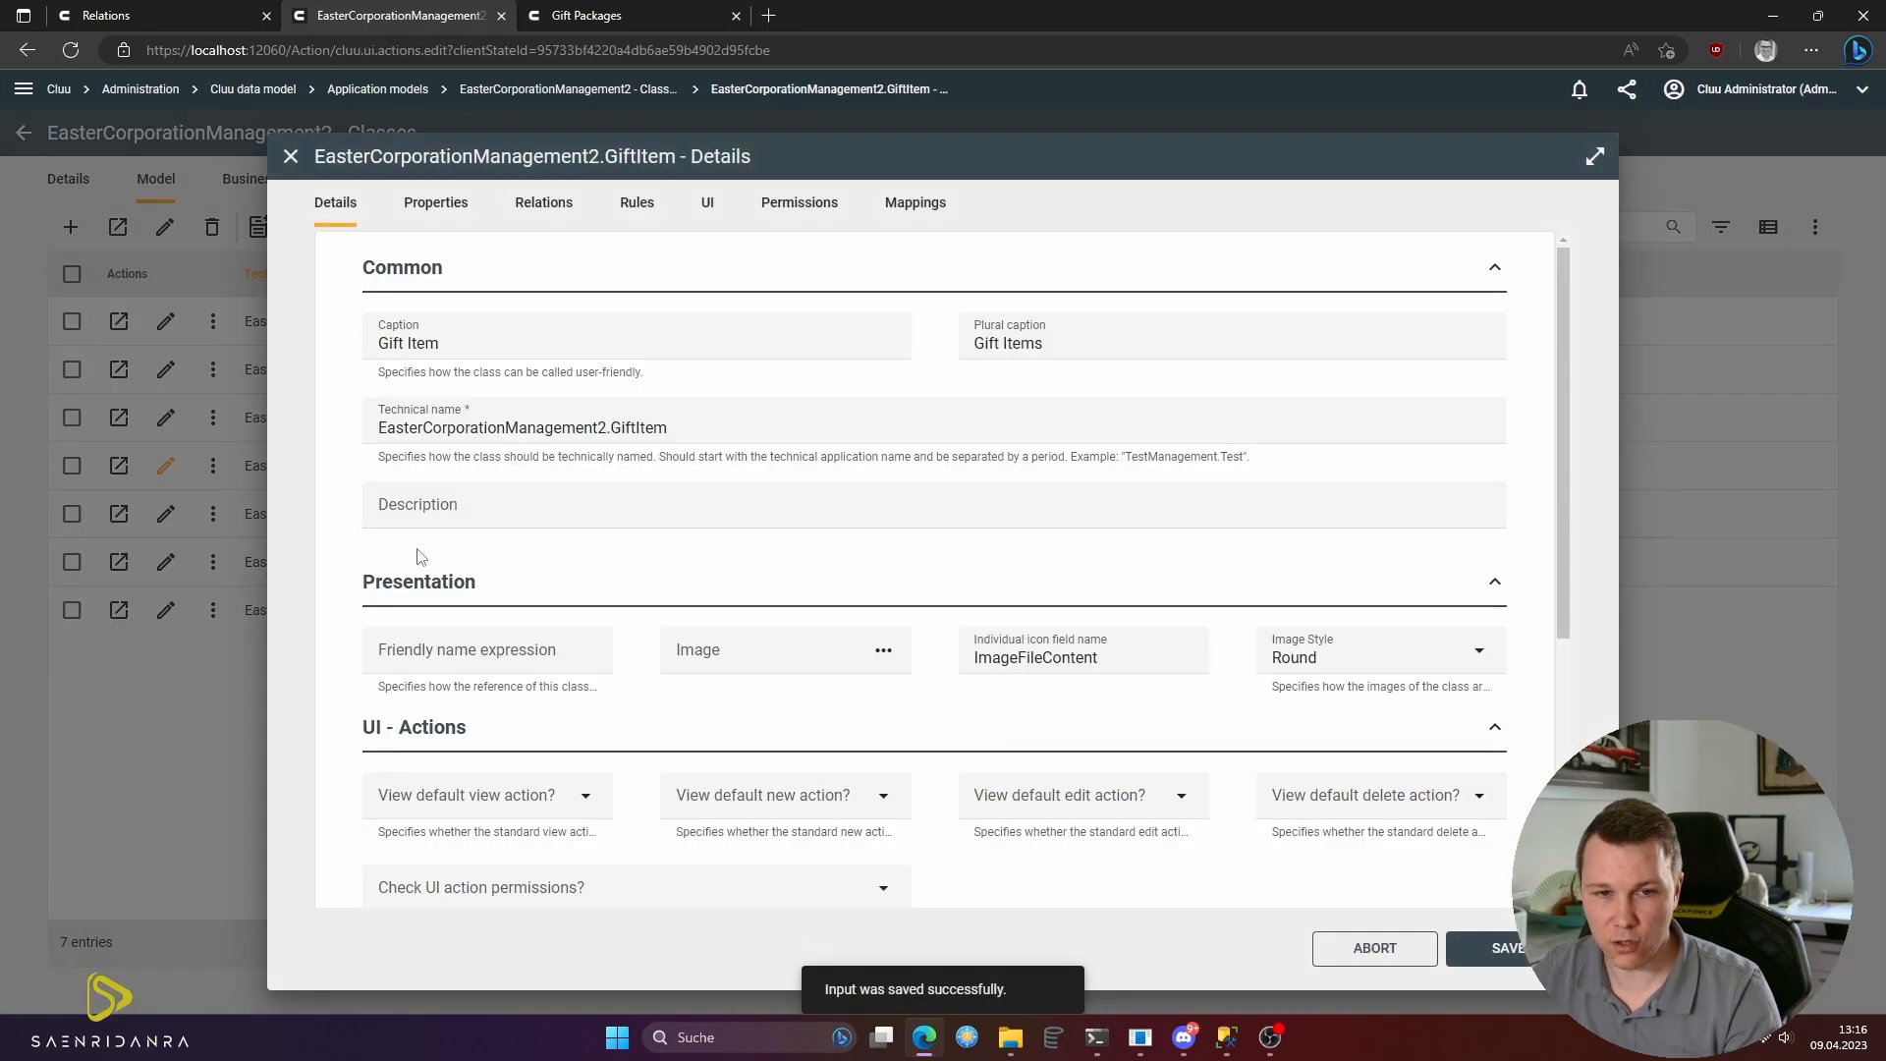
pyautogui.click(464, 650)
pyautogui.write('{Name}')
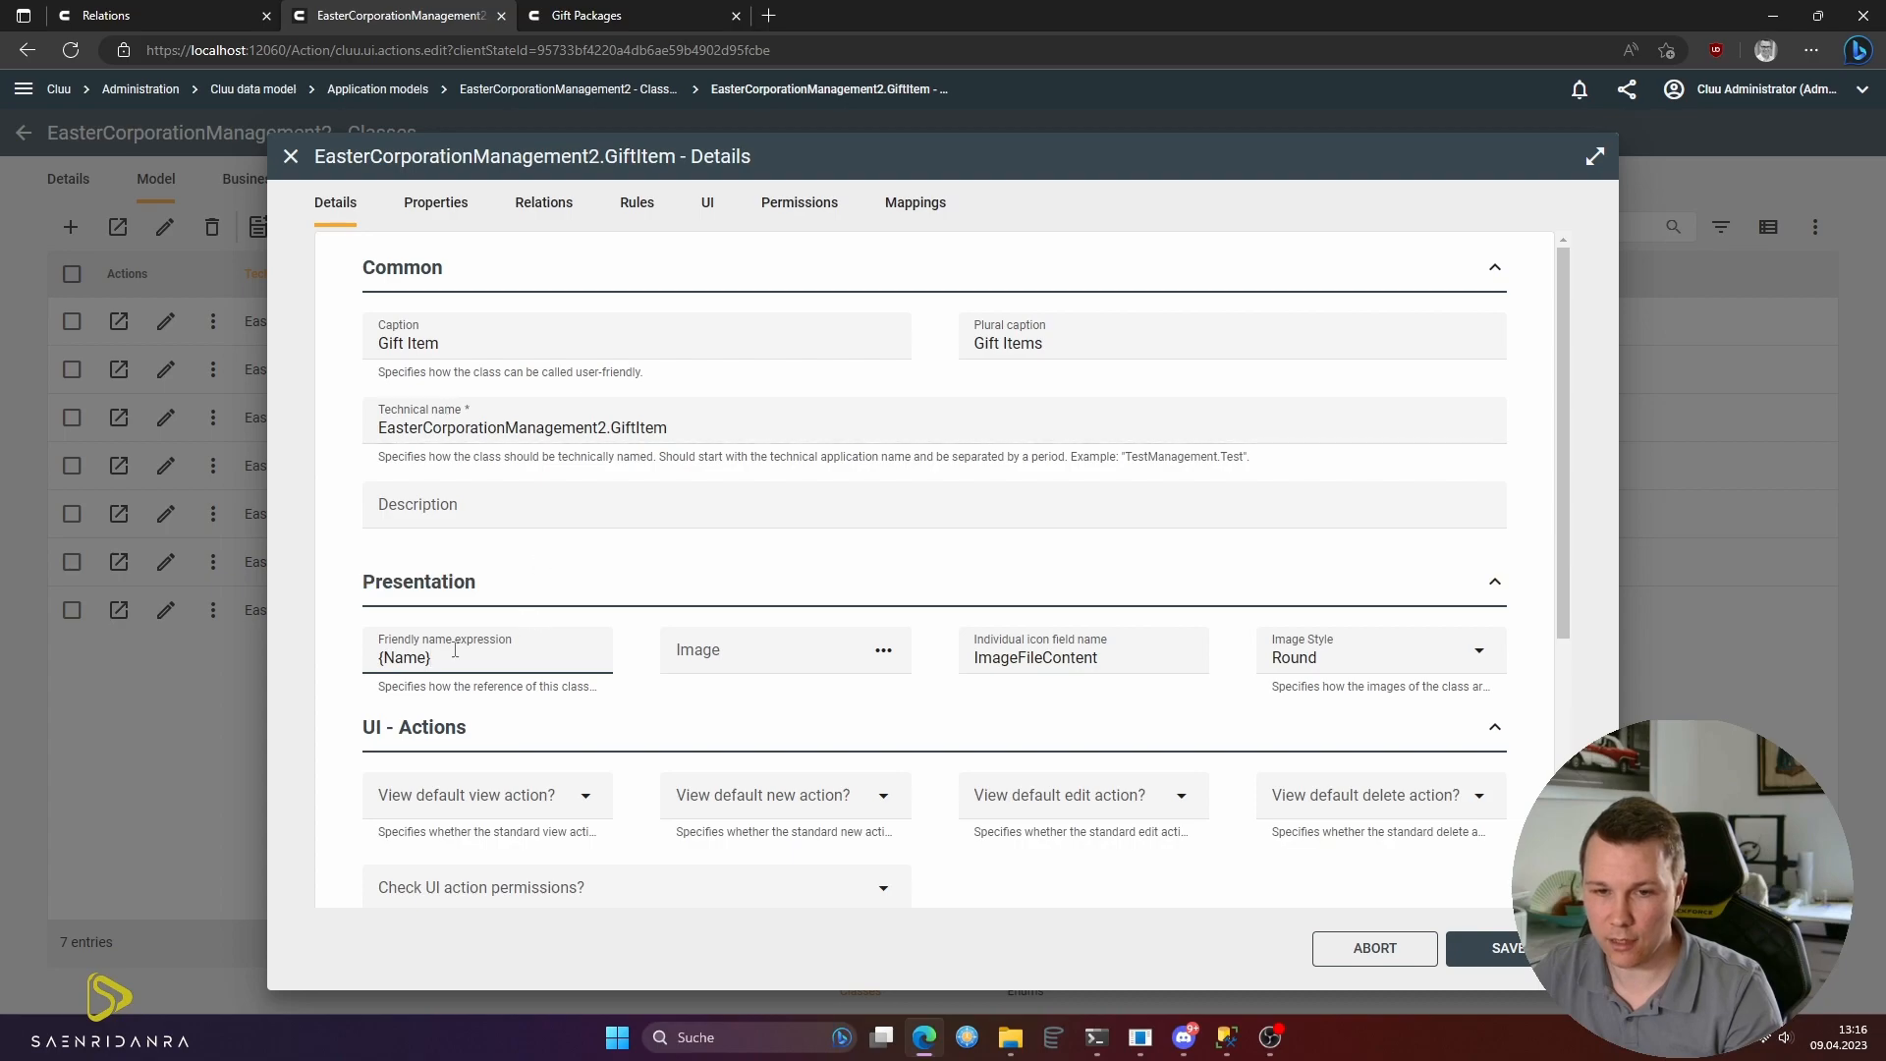
pyautogui.click(1505, 949)
# - Invalidate the application so the changed class presentation settings apply
pyautogui.click(23, 88)
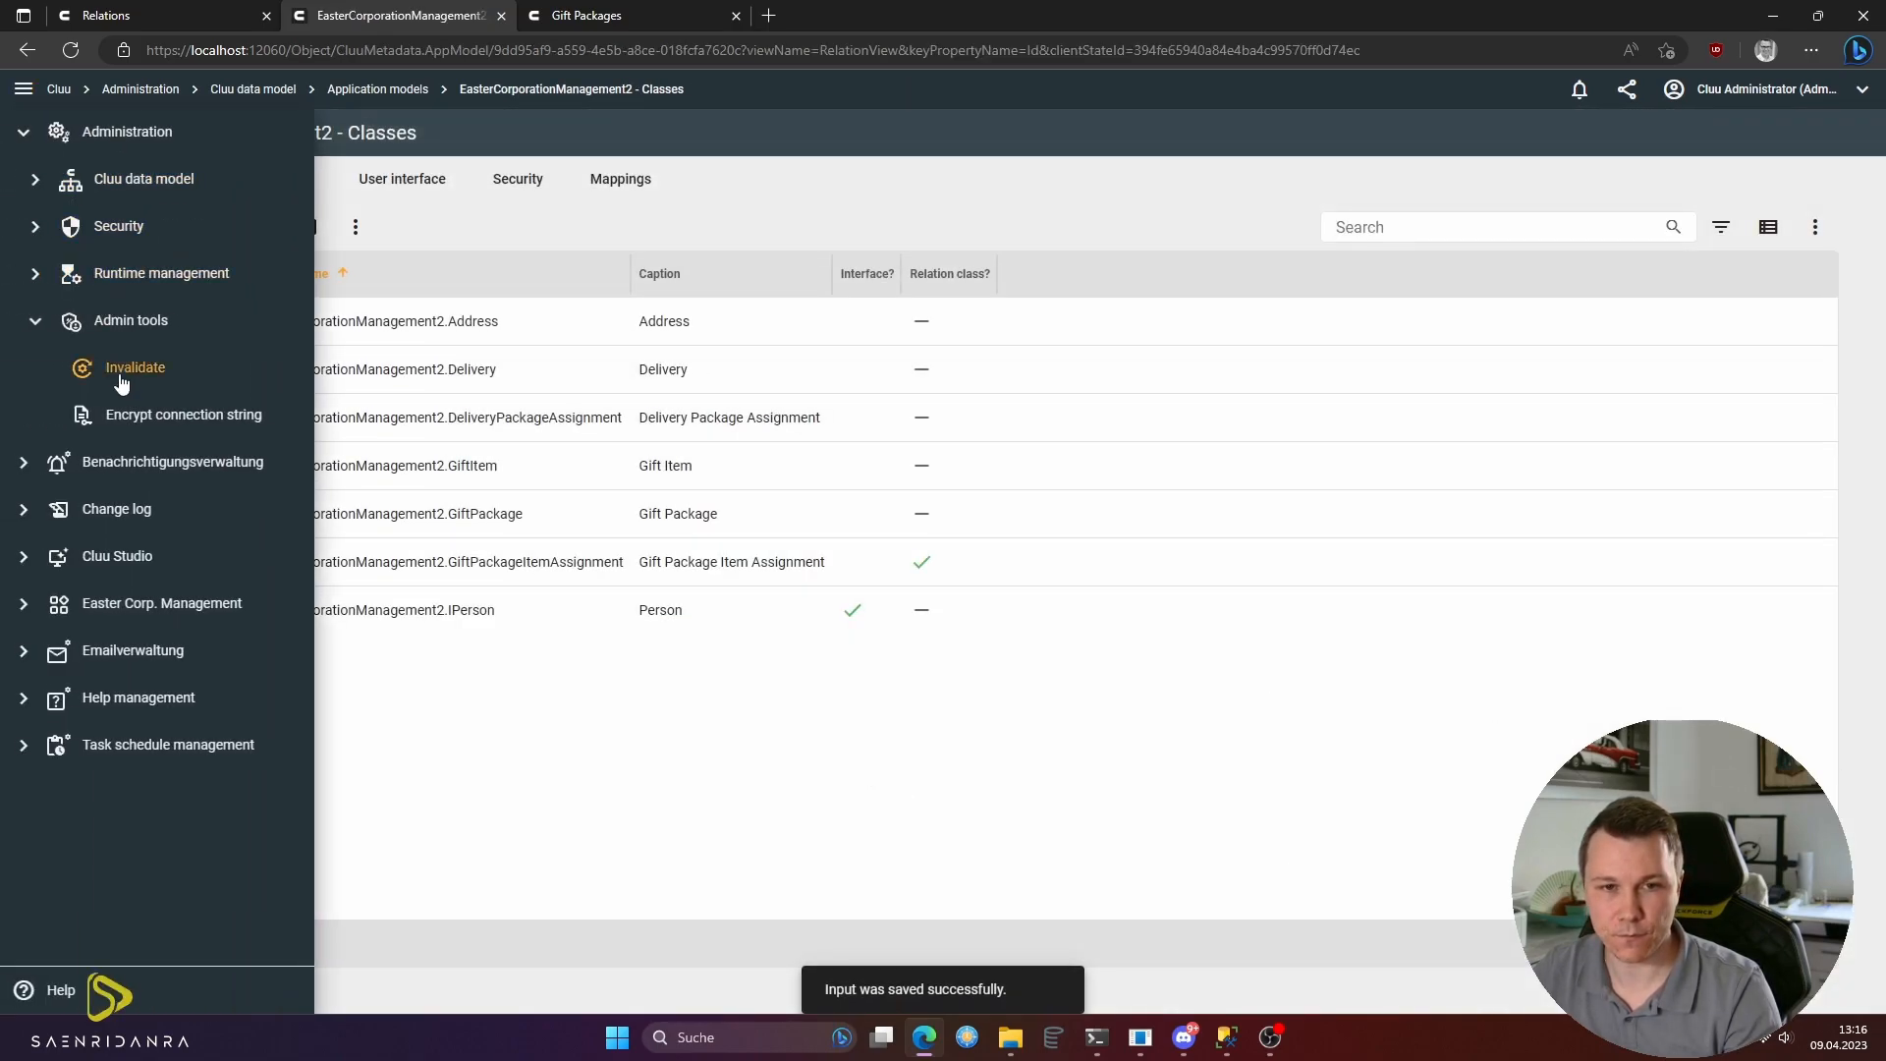
pyautogui.click(123, 378)
pyautogui.click(1120, 752)
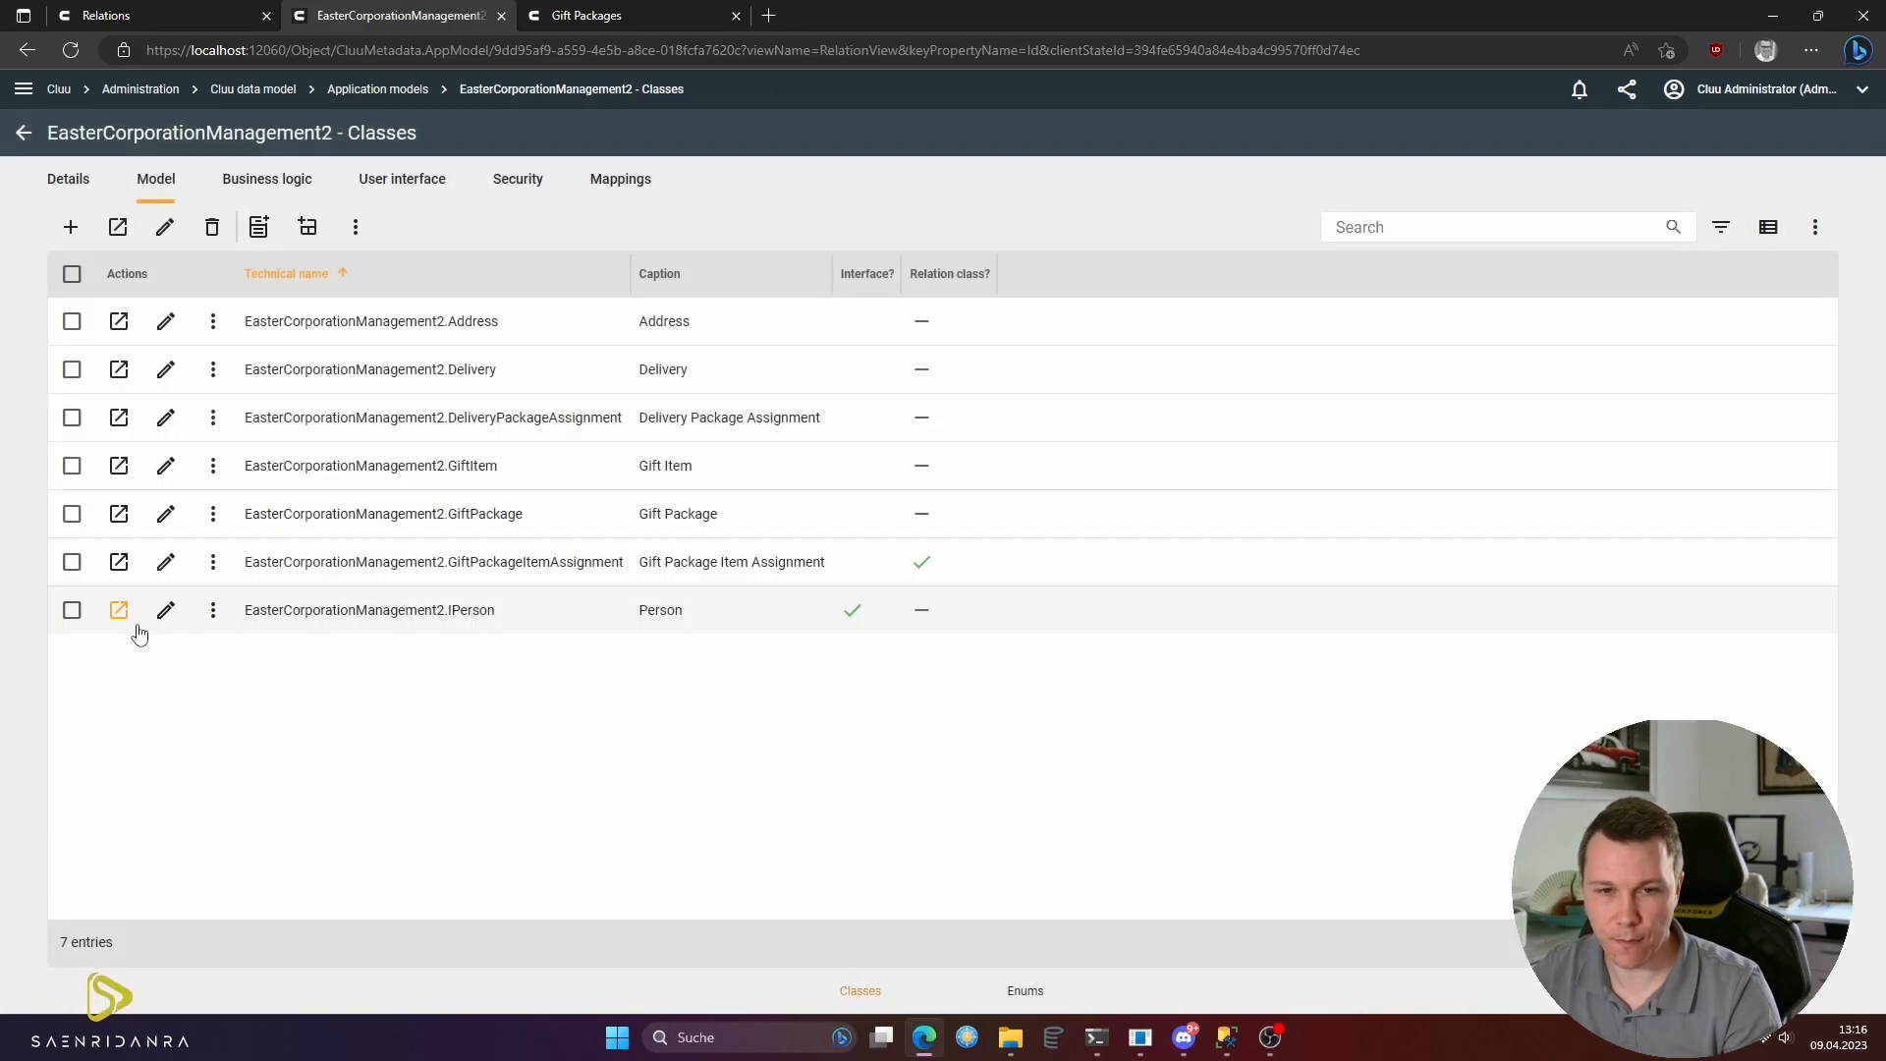
# - View the GiftPackage data, compare its assignment icons and labels with the original Gift Packages list, and return to the class list
pyautogui.click(213, 514)
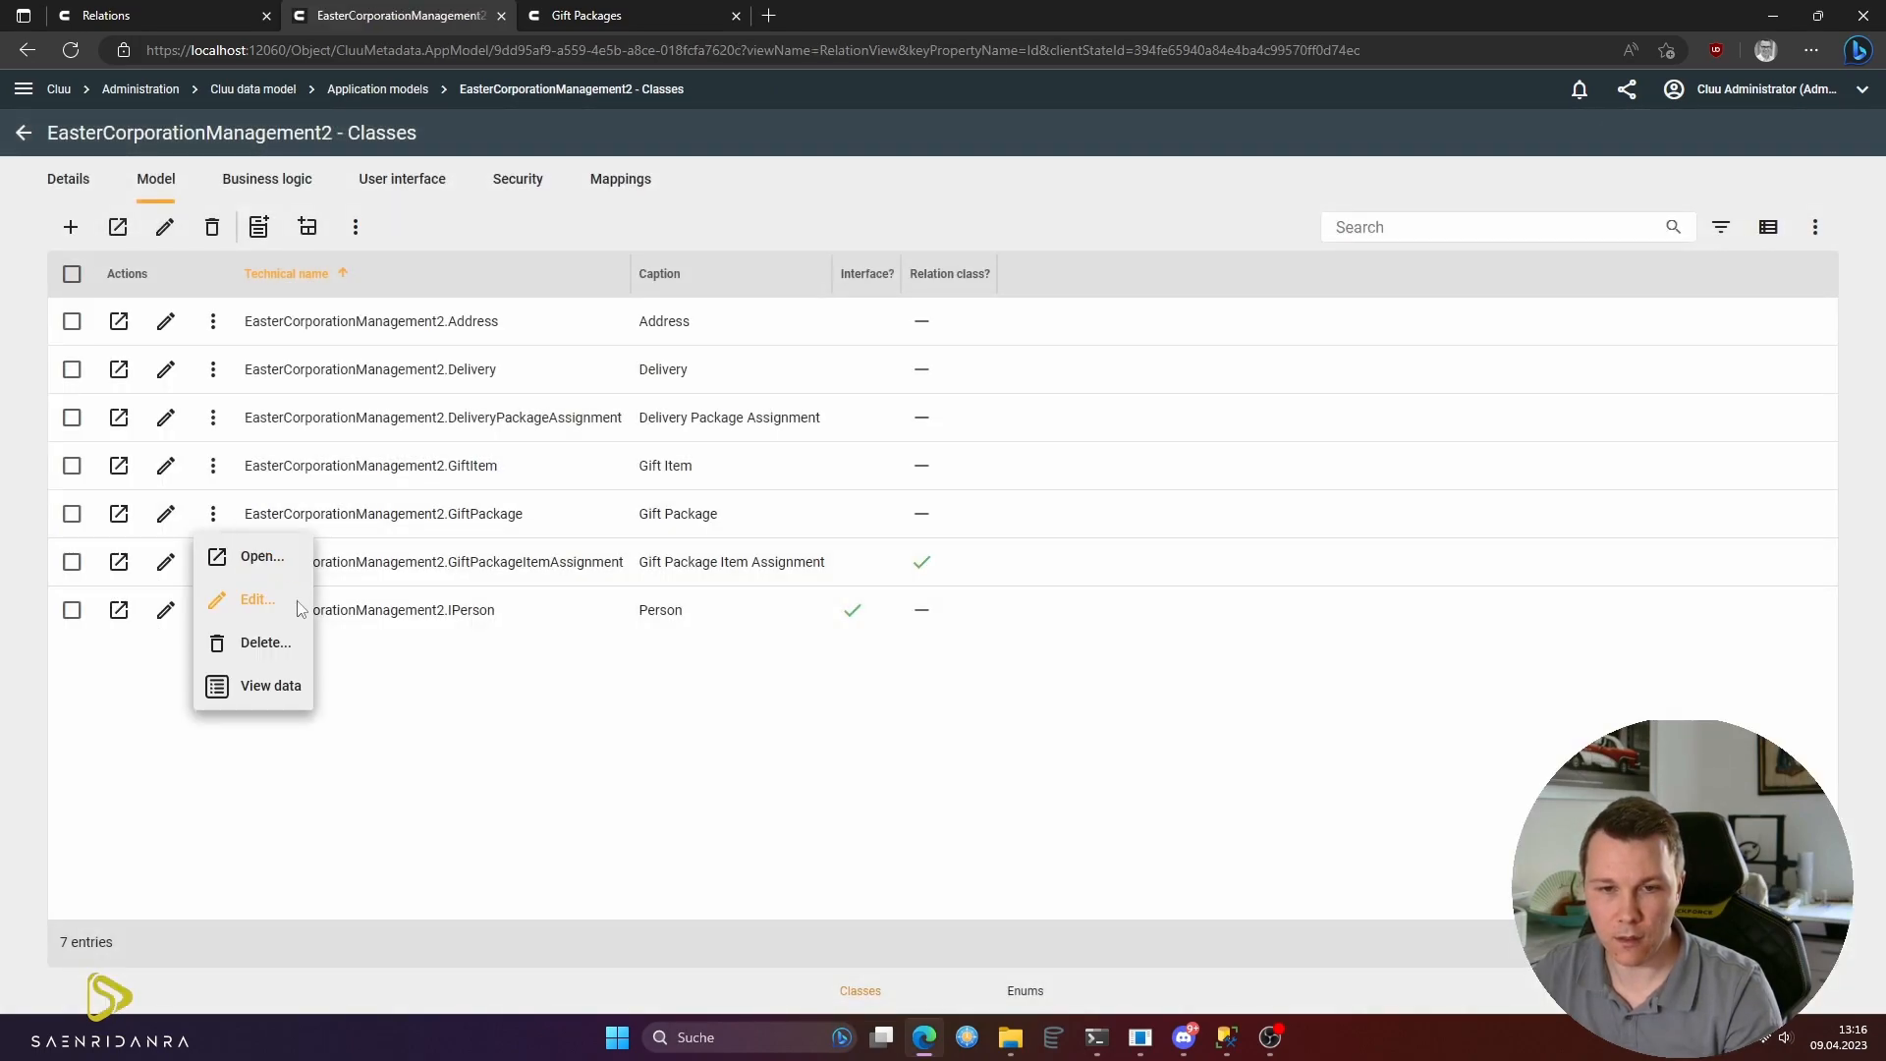
pyautogui.click(271, 686)
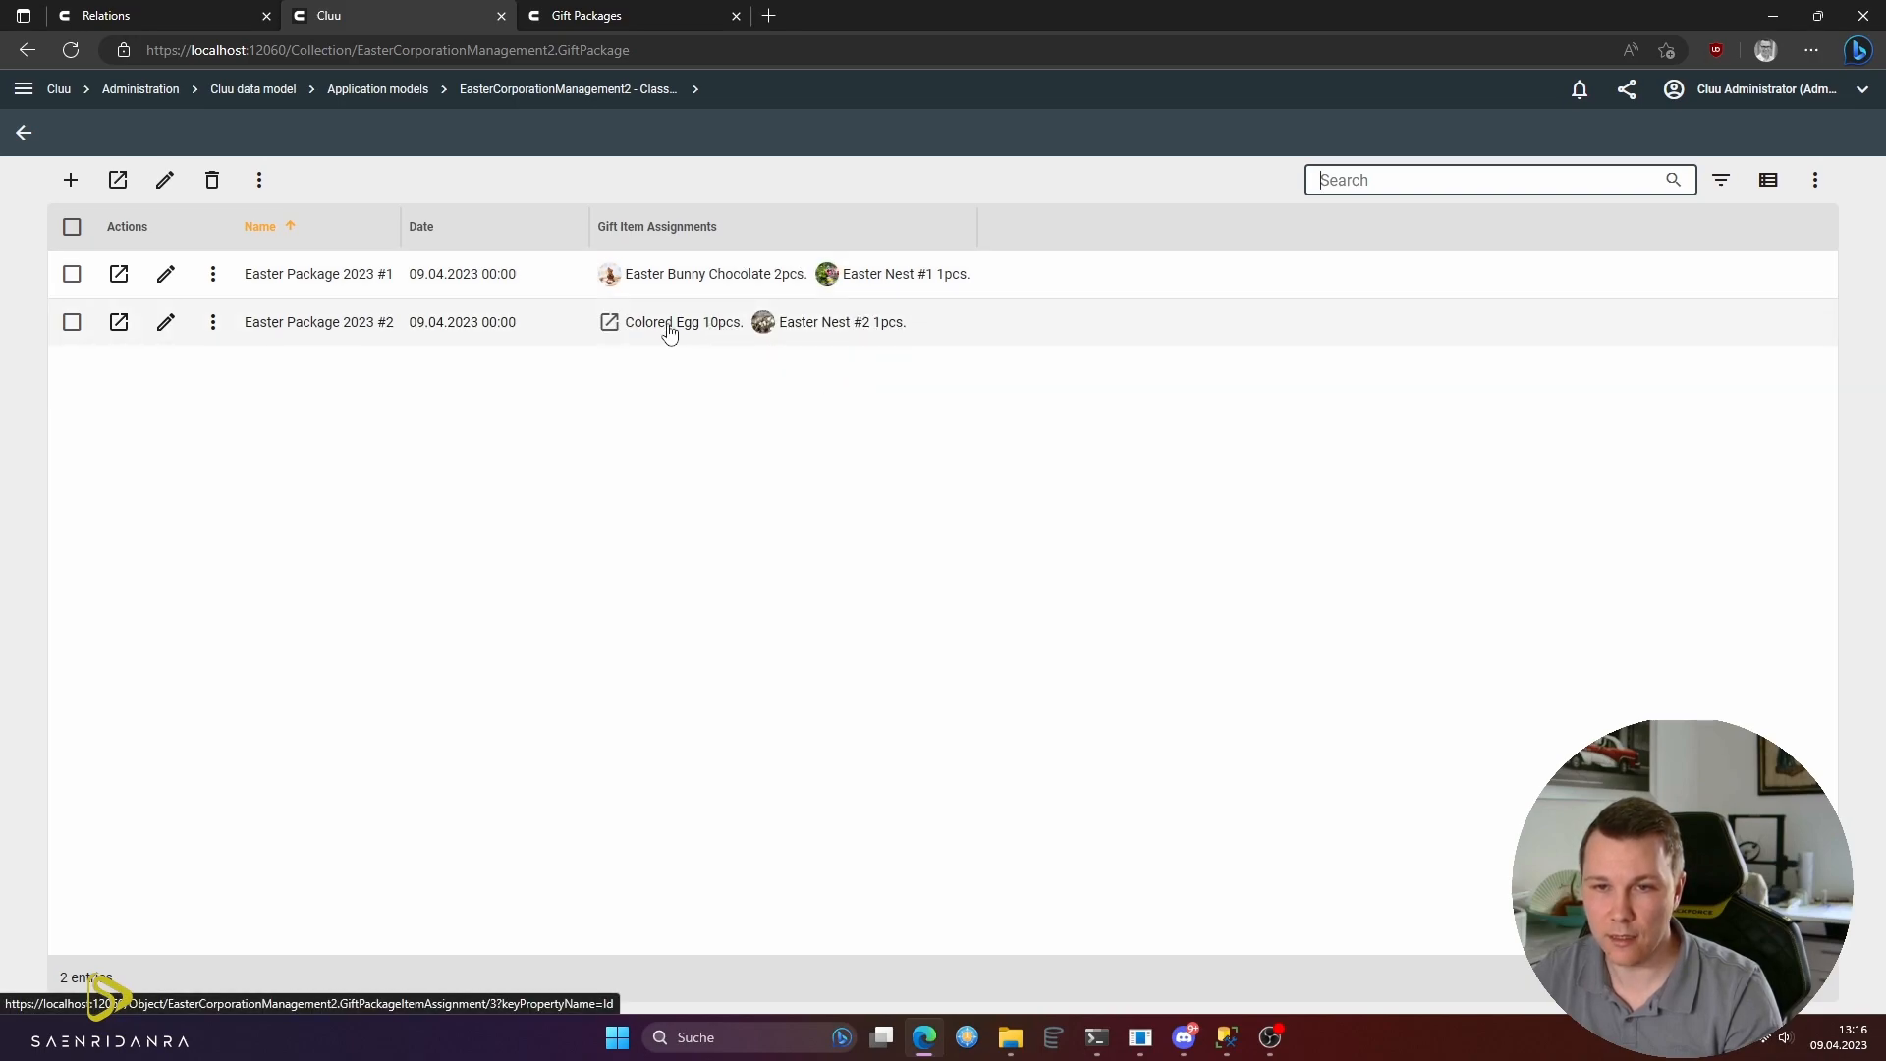
pyautogui.click(614, 17)
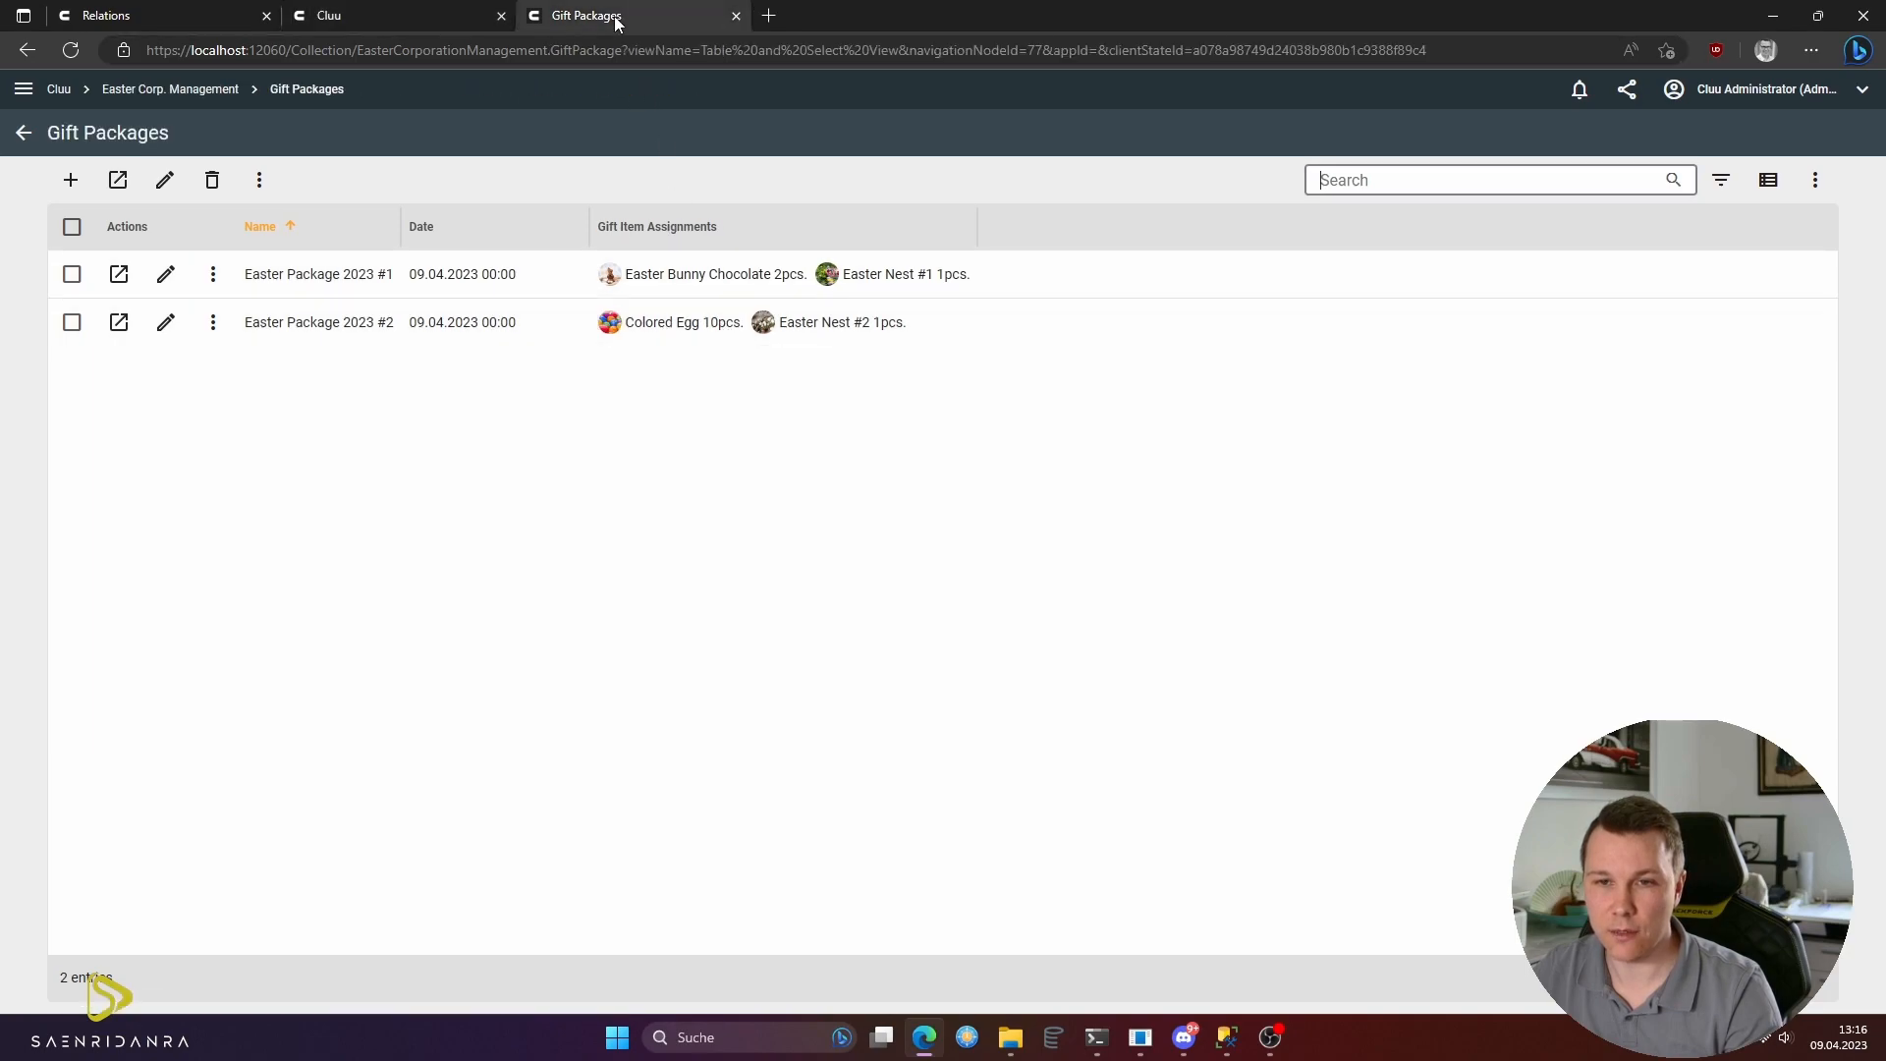
pyautogui.click(456, 8)
pyautogui.click(562, 17)
pyautogui.click(371, 9)
pyautogui.click(564, 15)
pyautogui.click(371, 10)
pyautogui.click(579, 15)
pyautogui.click(375, 8)
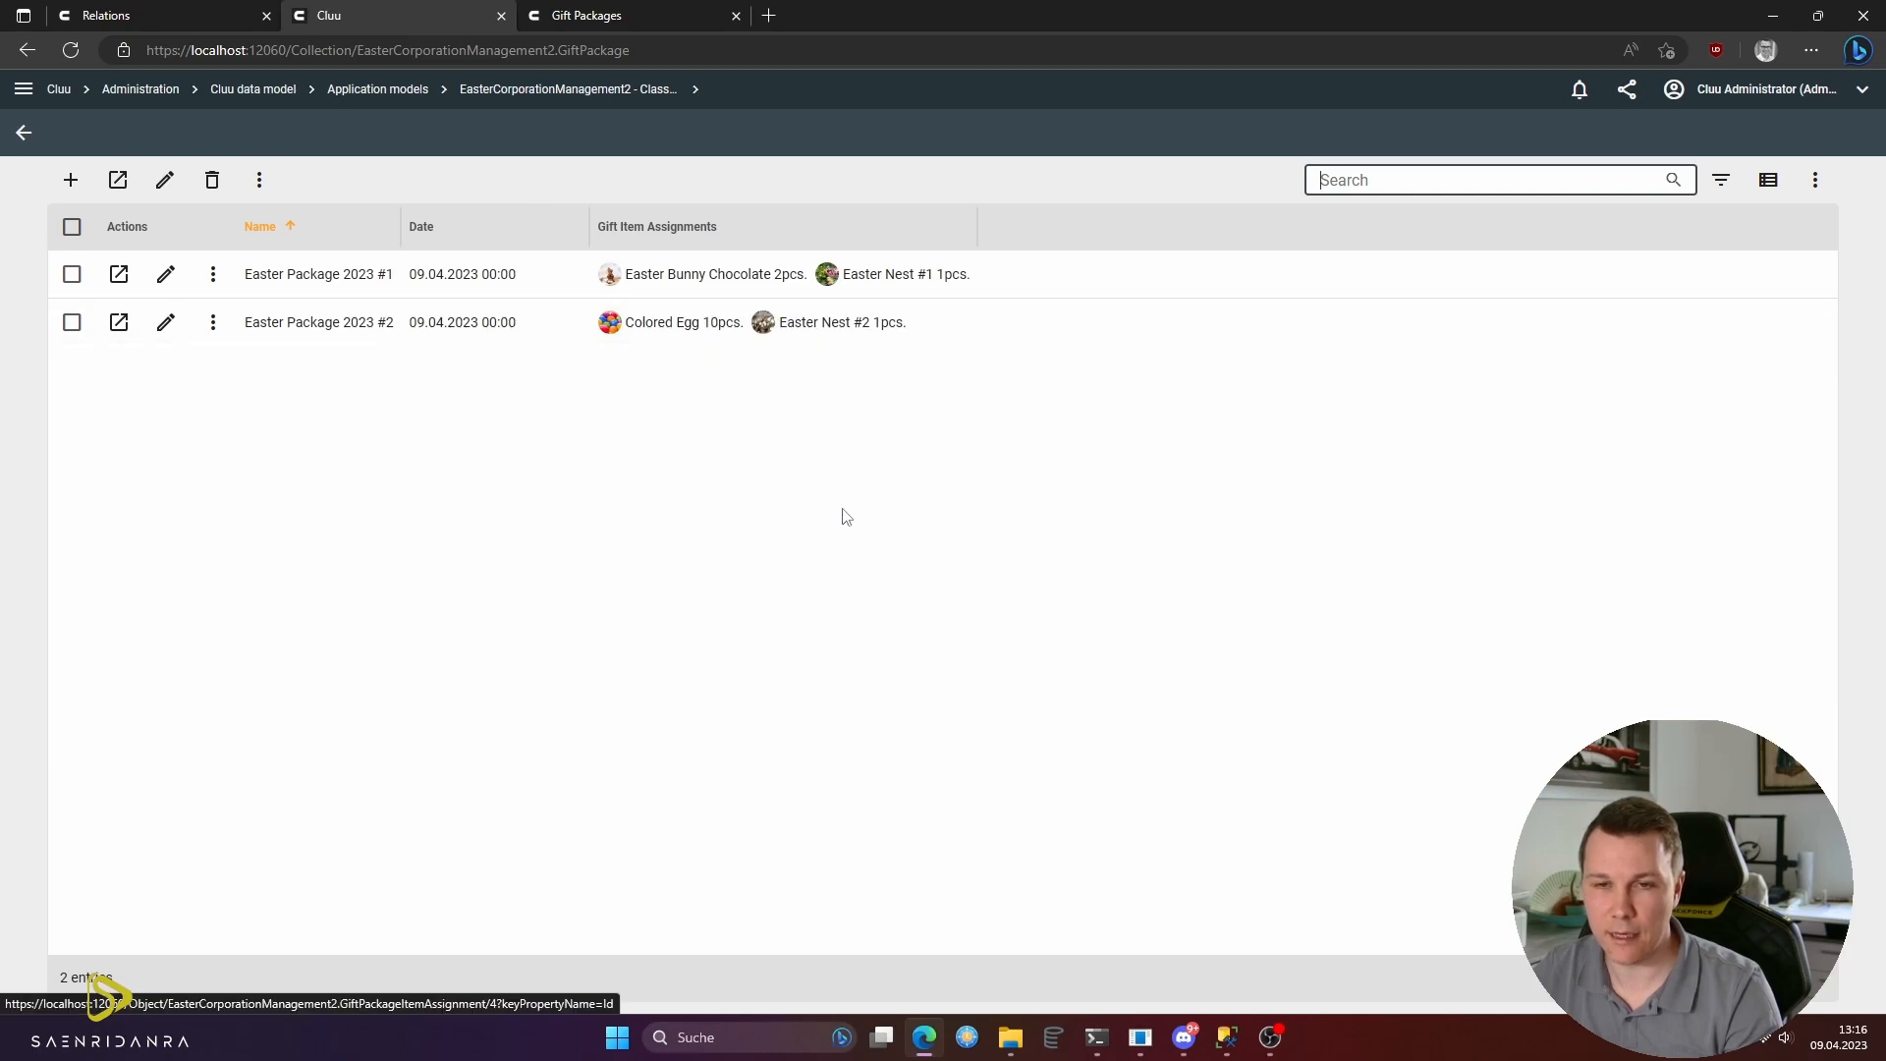
pyautogui.hotkey('alt', 'Left')
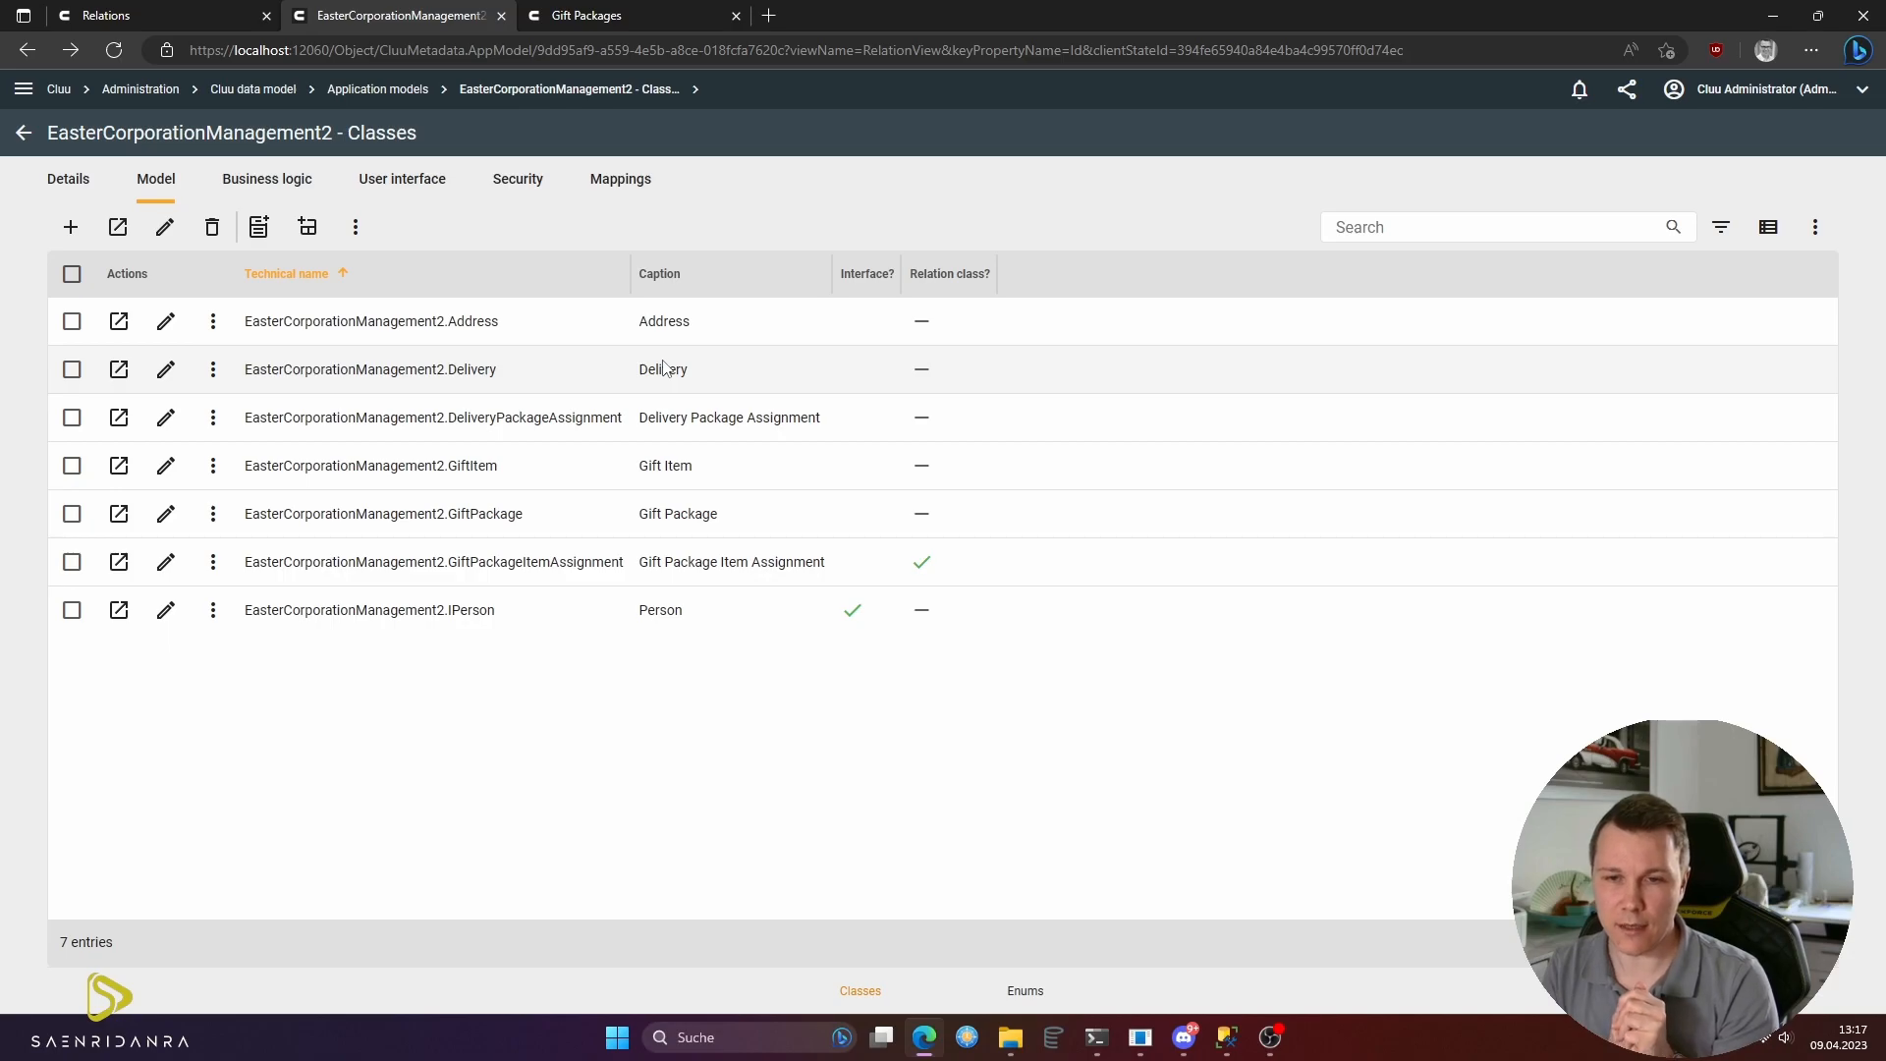
# - Examine the original Easter Corp. Management application's Deliveries list and its columns, and return to the application overview
pyautogui.click(619, 16)
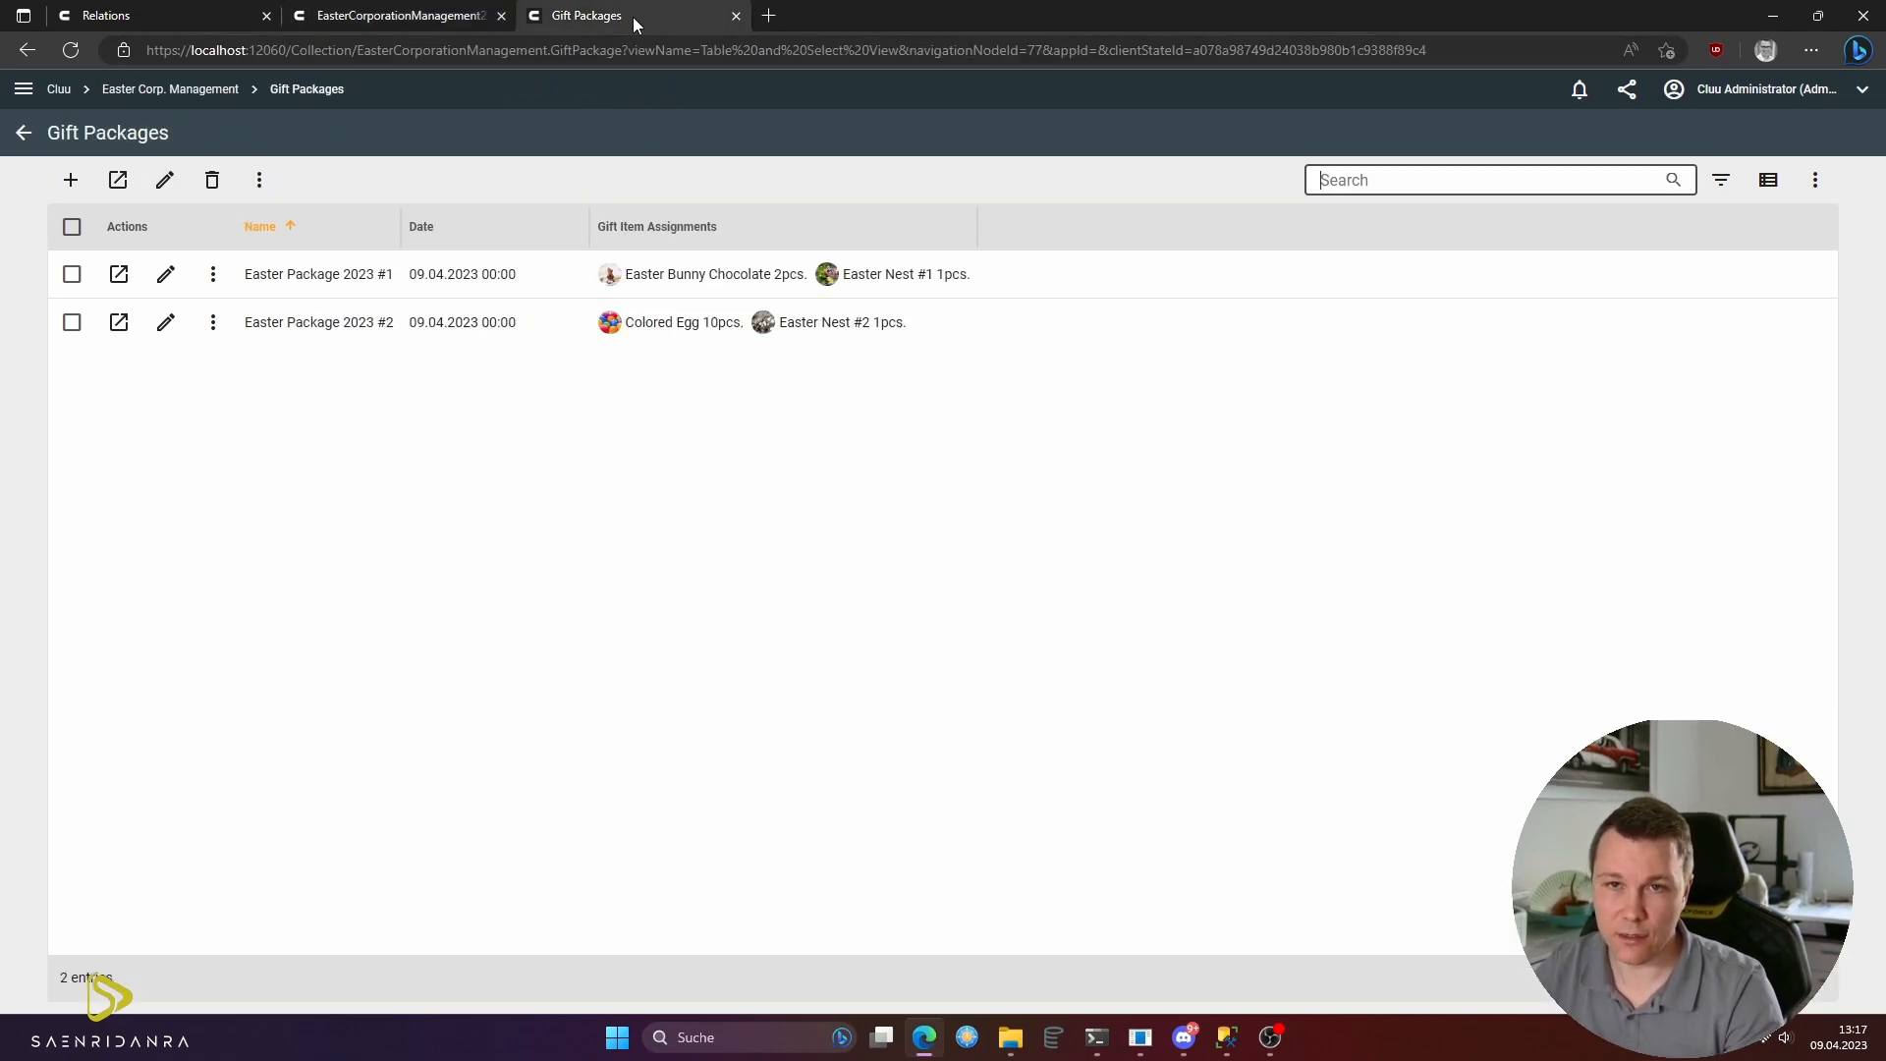
pyautogui.click(19, 138)
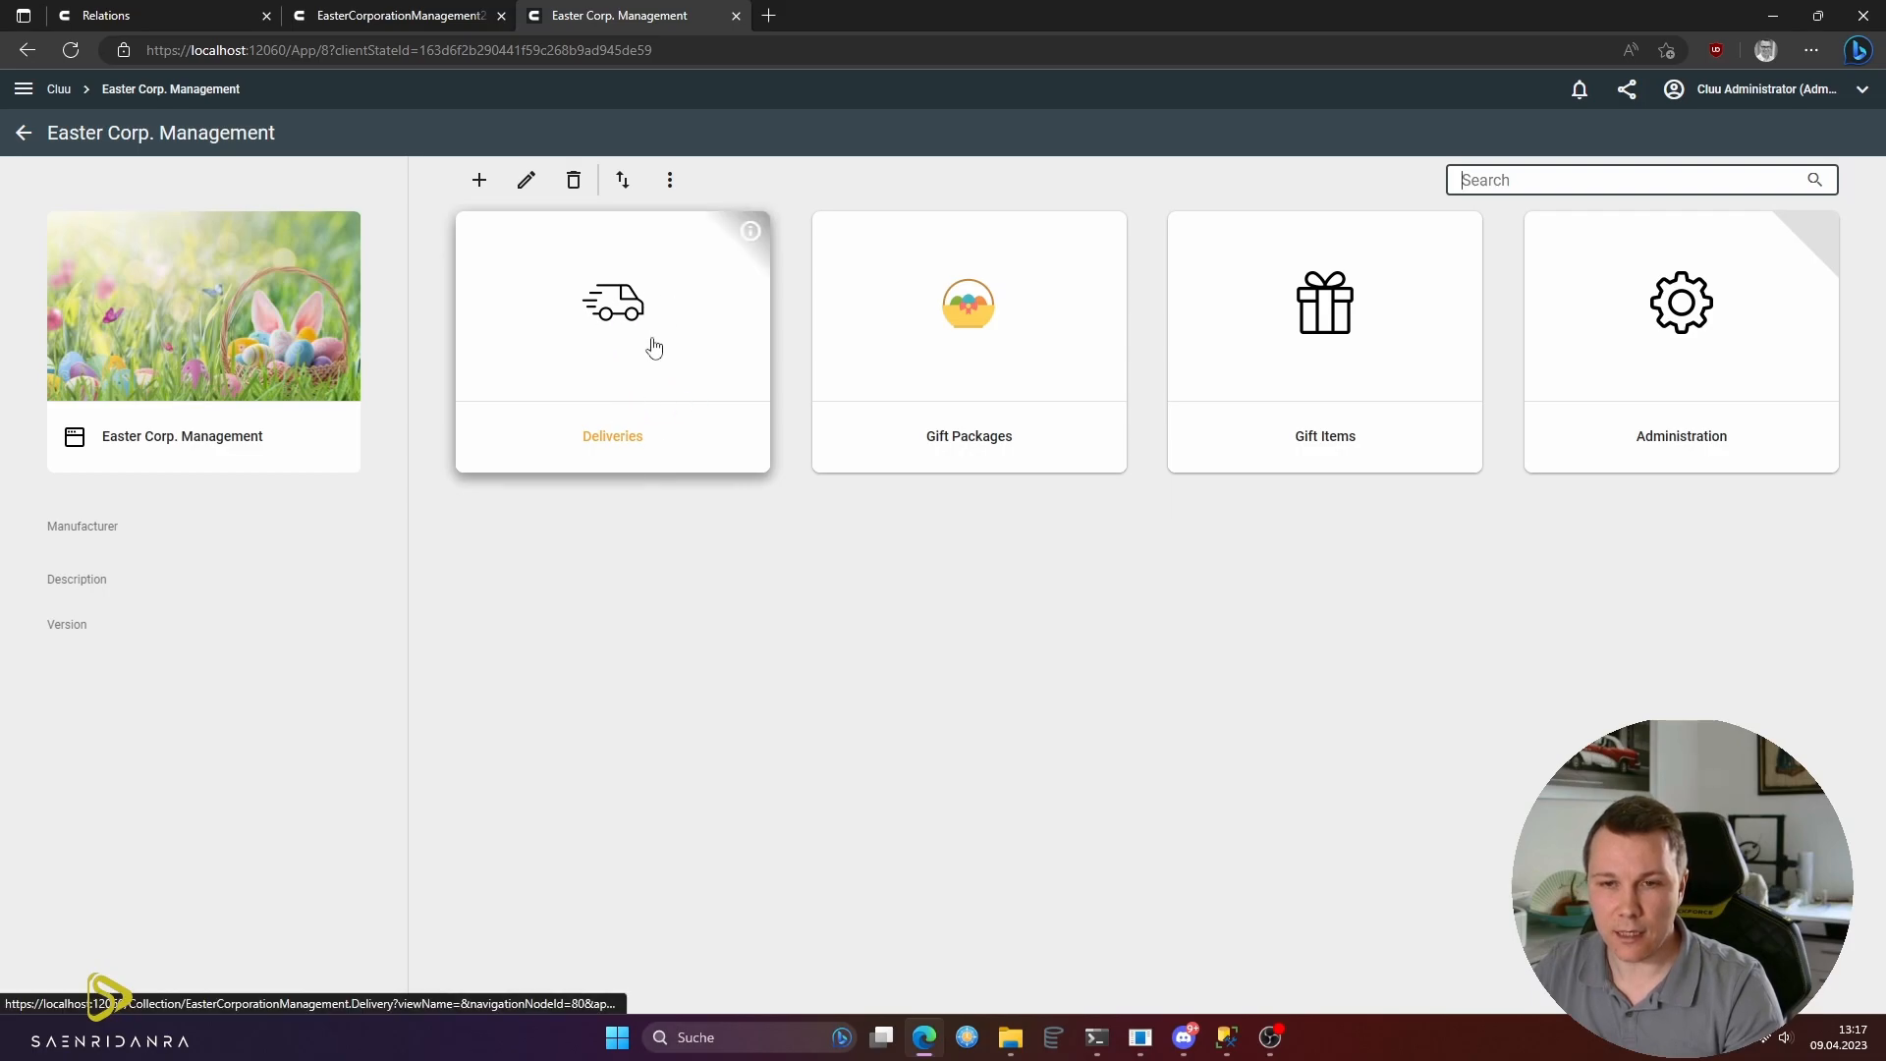
pyautogui.click(631, 424)
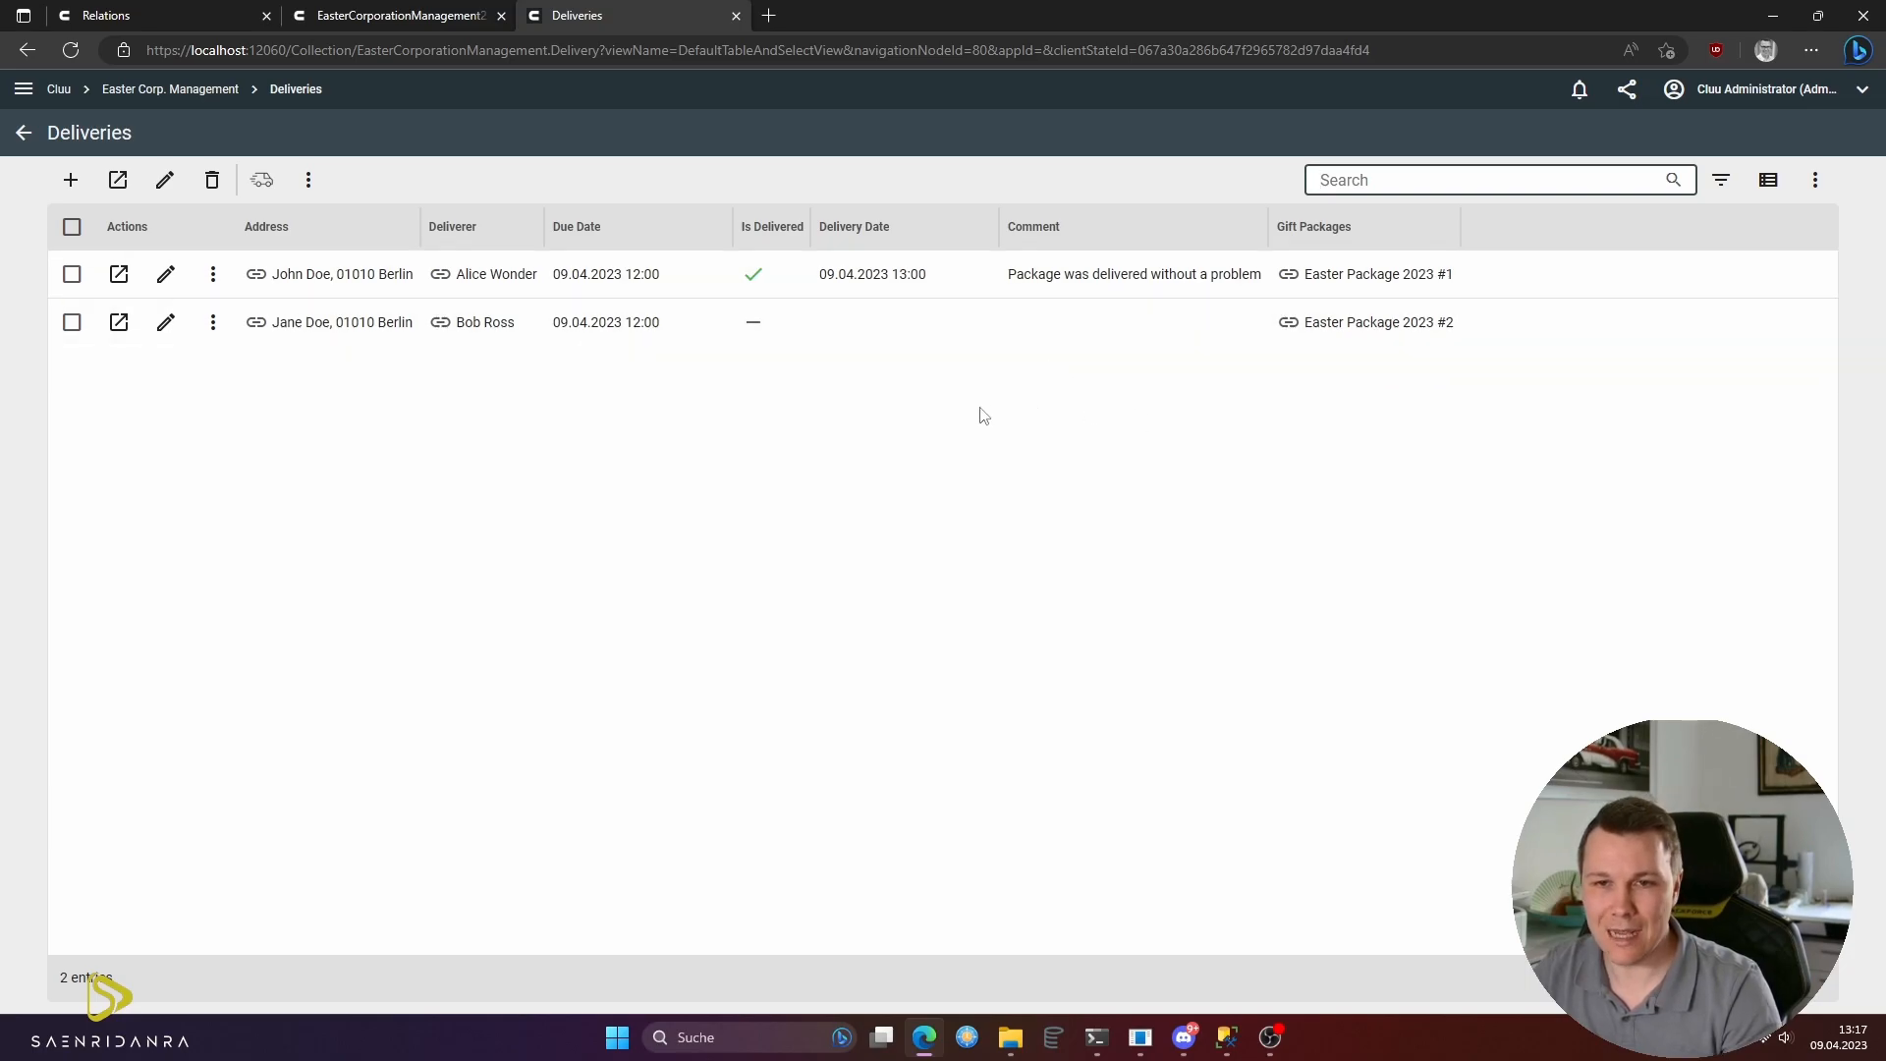
pyautogui.hotkey('alt', 'Left')
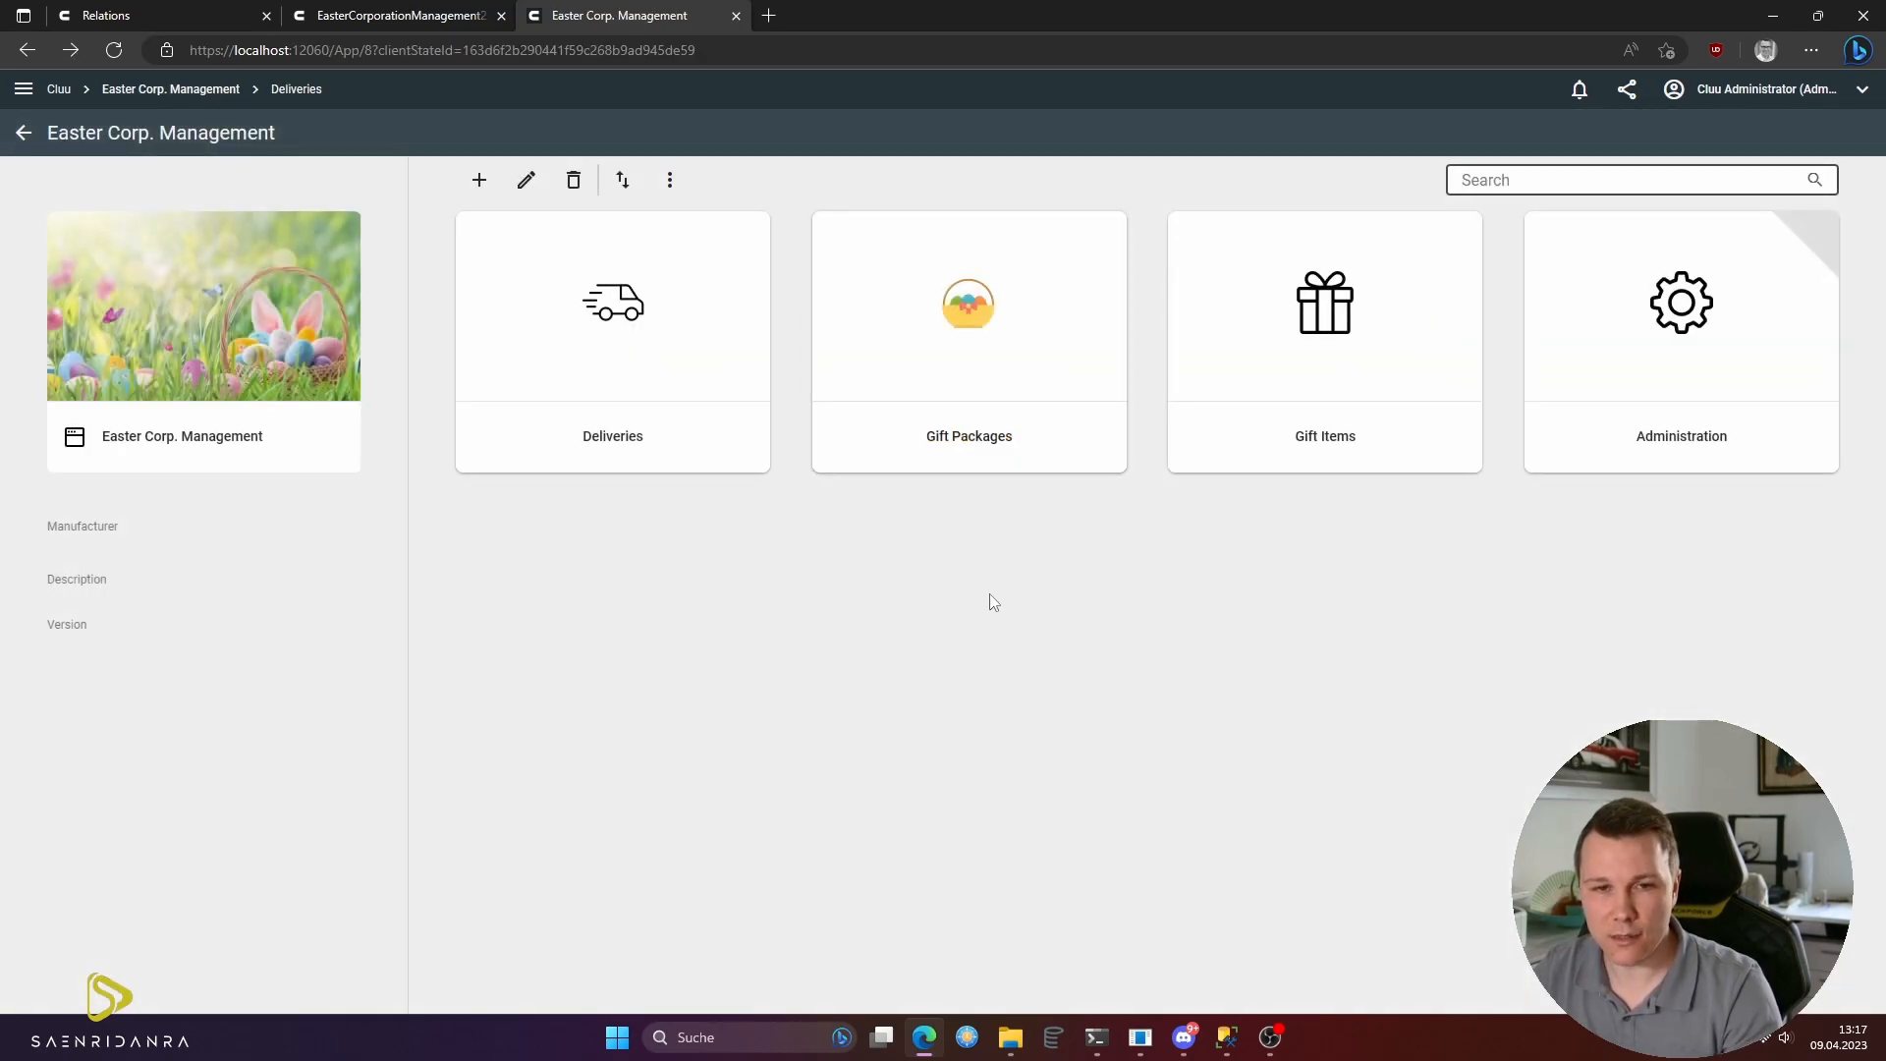